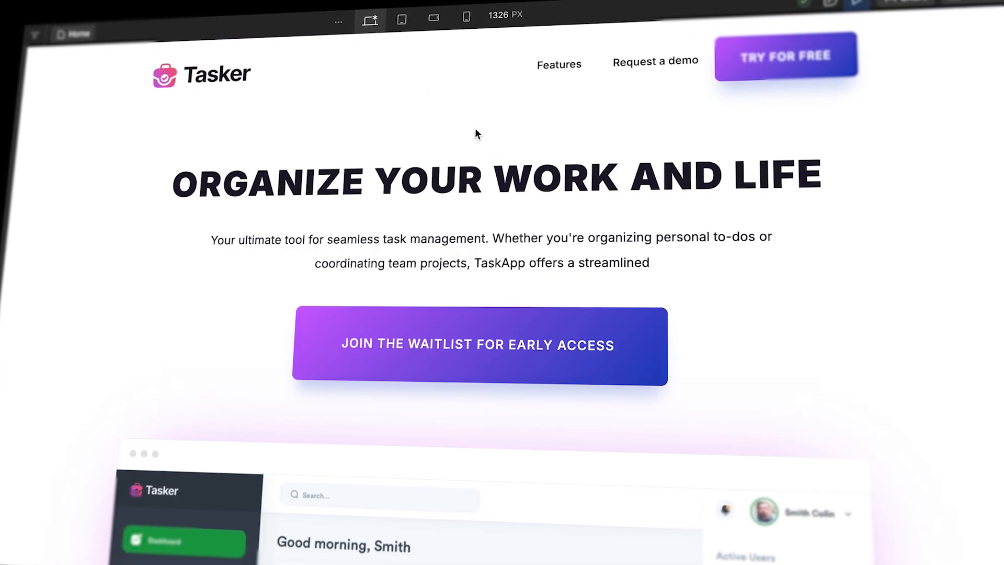
# - Review the finished Tasker landing page at the tablet, mobile landscape and mobile portrait breakpoints
pyautogui.click(402, 20)
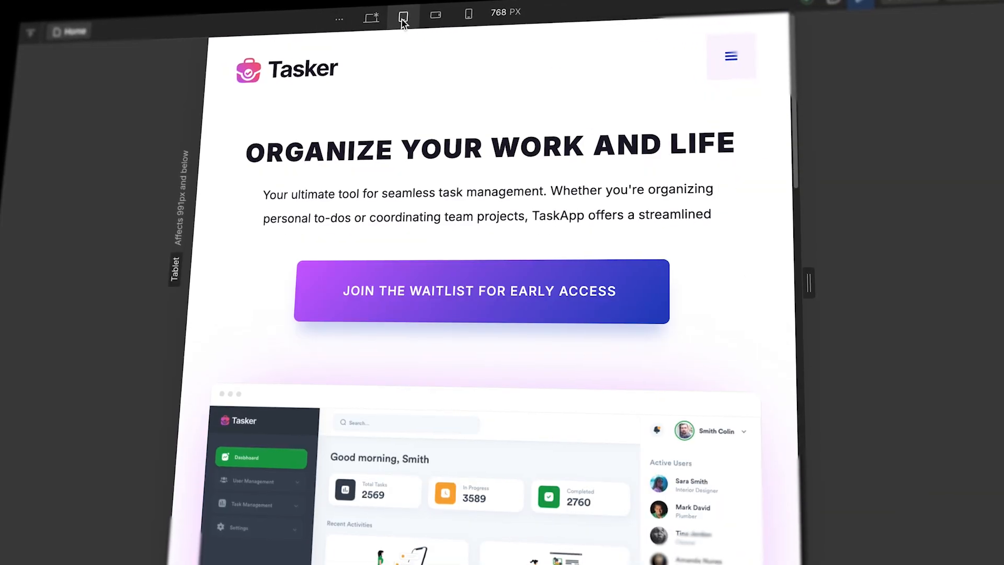
pyautogui.scroll(-7, 521, 281)
pyautogui.scroll(-6, 528, 294)
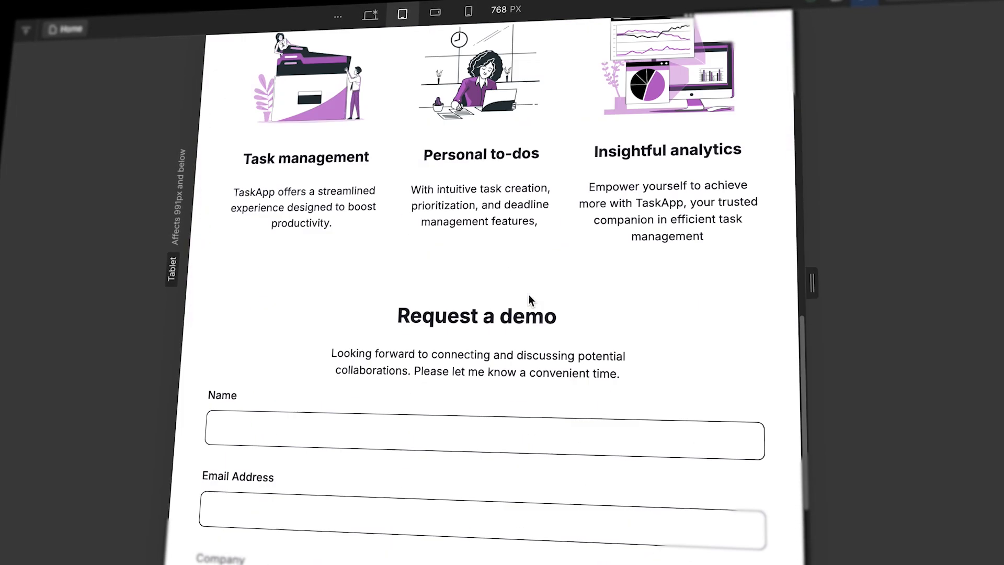
pyautogui.scroll(10, 528, 294)
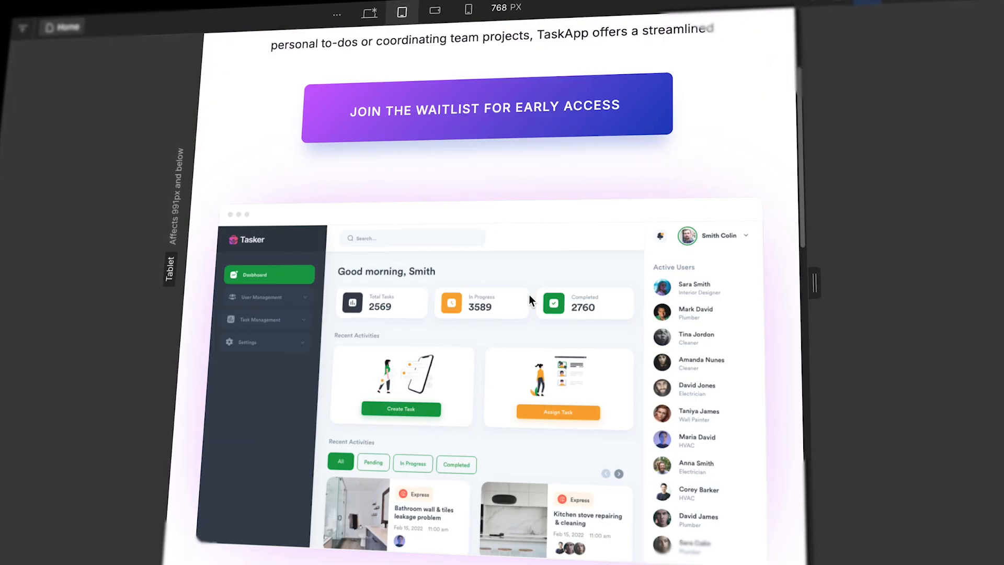
pyautogui.click(437, 11)
pyautogui.scroll(4, 490, 230)
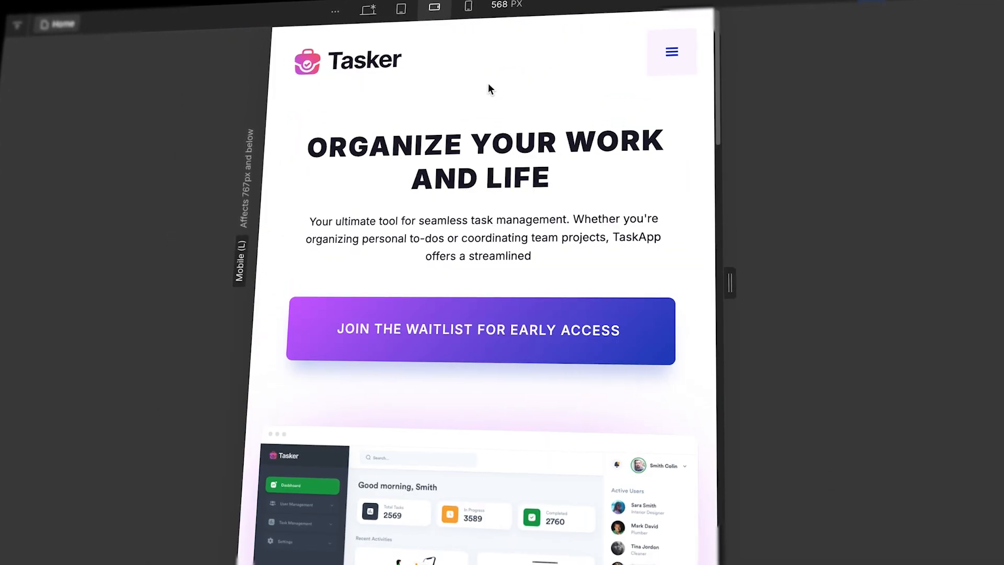
pyautogui.click(468, 8)
pyautogui.scroll(-1, 506, 182)
pyautogui.scroll(-12, 517, 240)
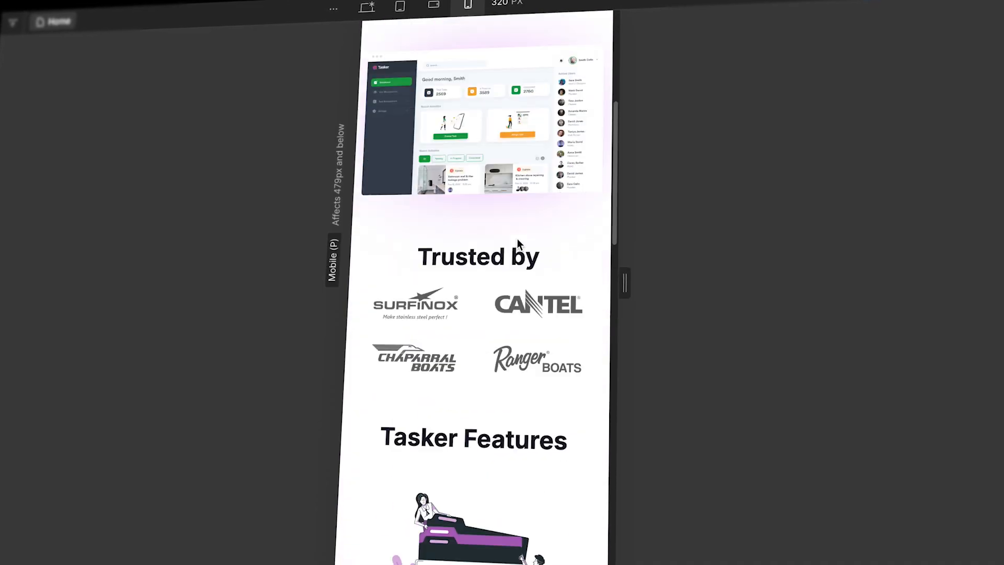
pyautogui.scroll(-10, 516, 247)
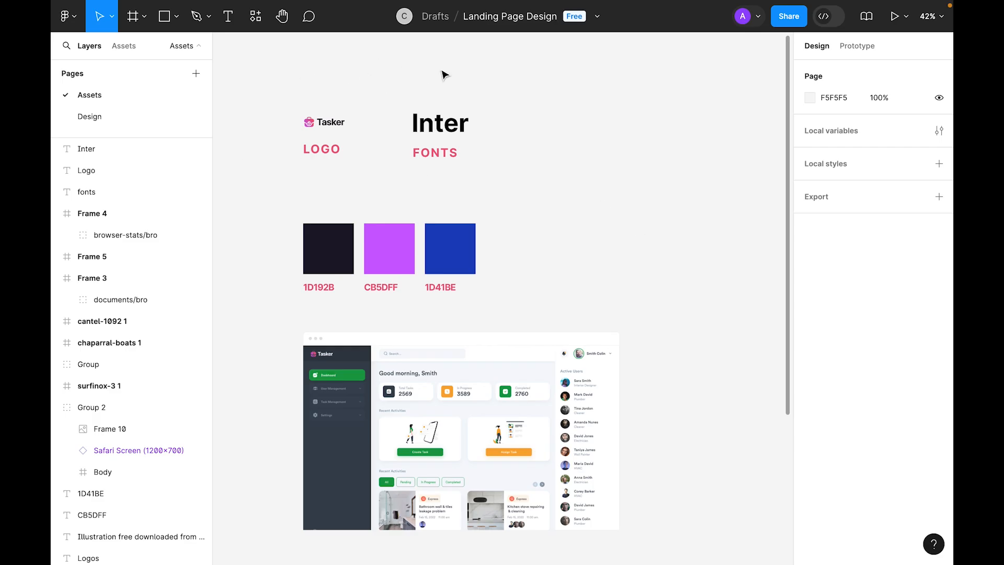
# - In the Figma file Landing Page Design, examine the Assets page's logo, font, colours, dashboard mockup, client logos and illustrations
pyautogui.scroll(-2, 294, 153)
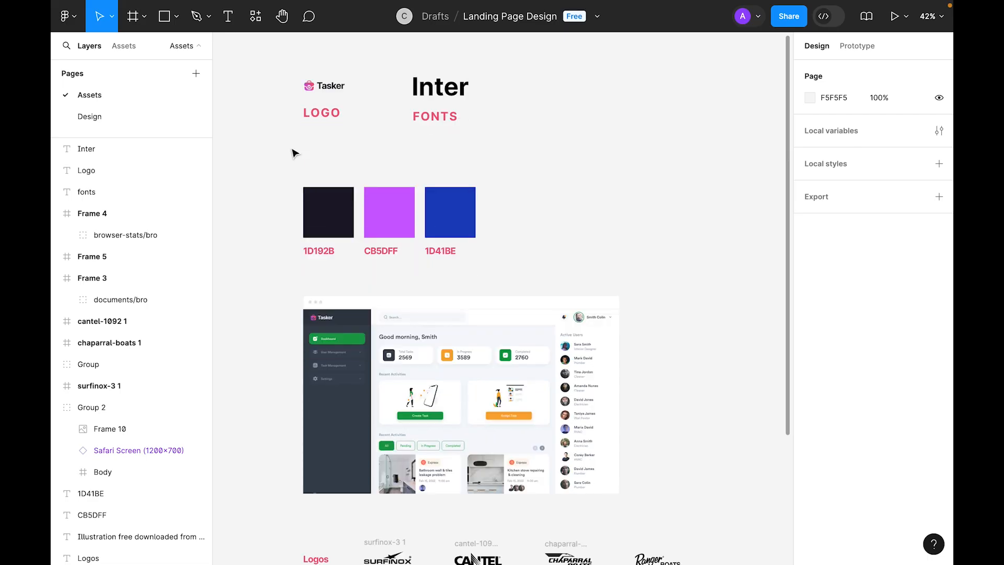
pyautogui.scroll(2, 294, 152)
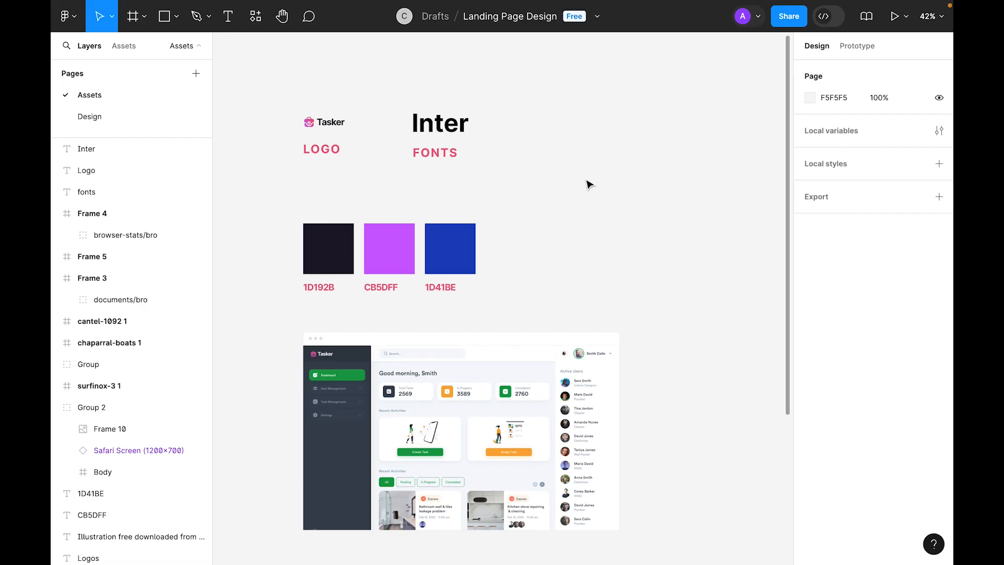
pyautogui.click(187, 47)
pyautogui.click(188, 48)
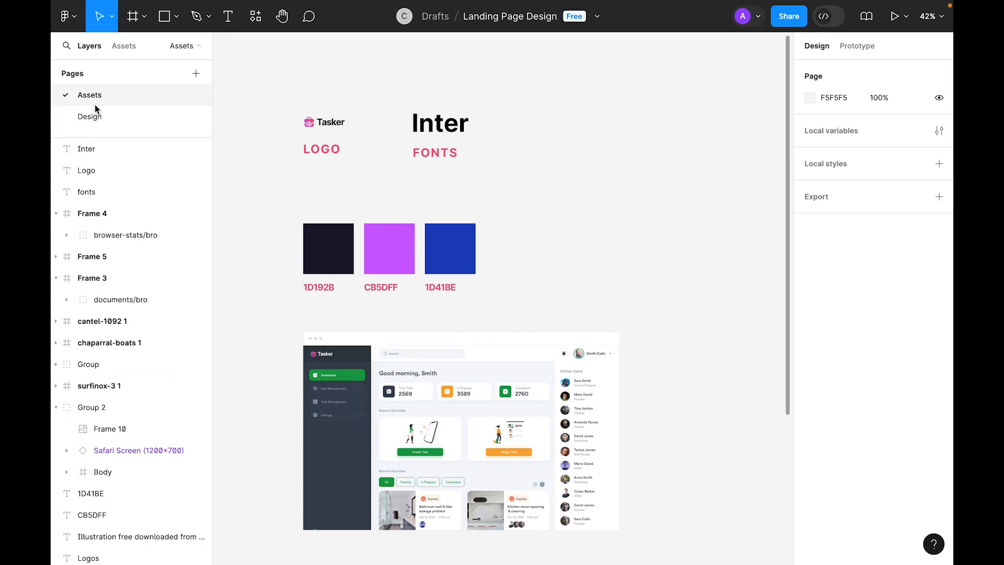
pyautogui.scroll(-1, 562, 170)
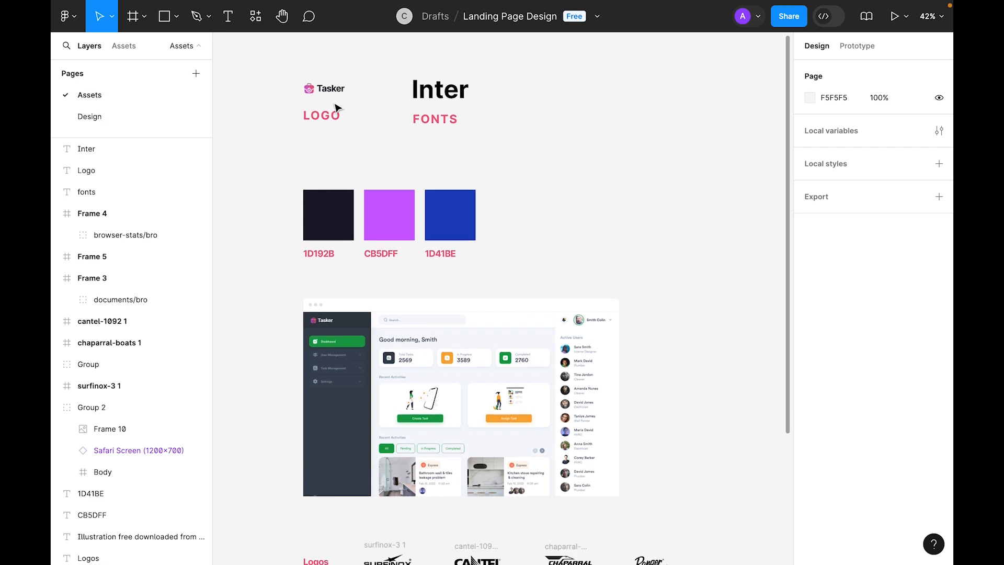
pyautogui.scroll(-5, 481, 148)
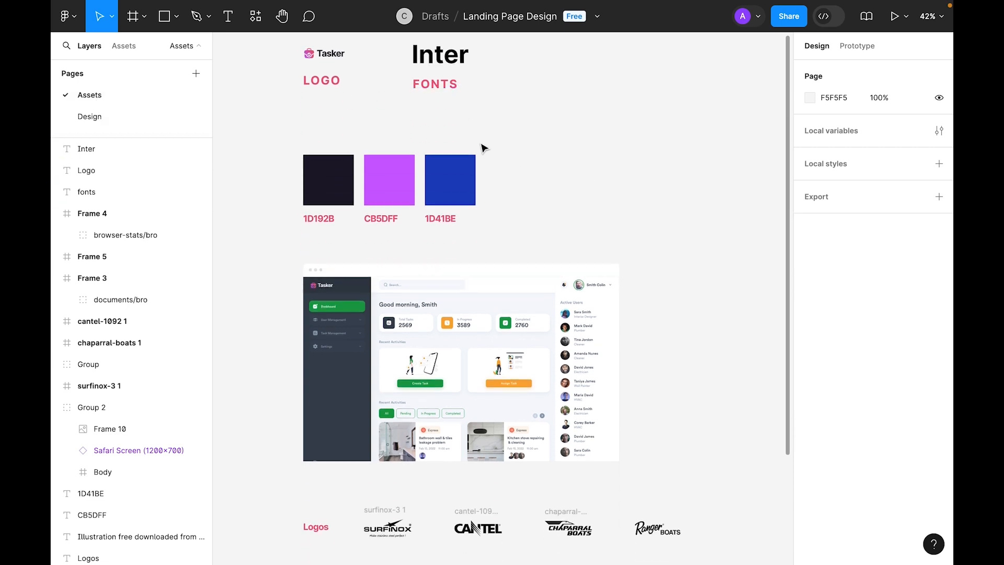
pyautogui.scroll(-4, 418, 322)
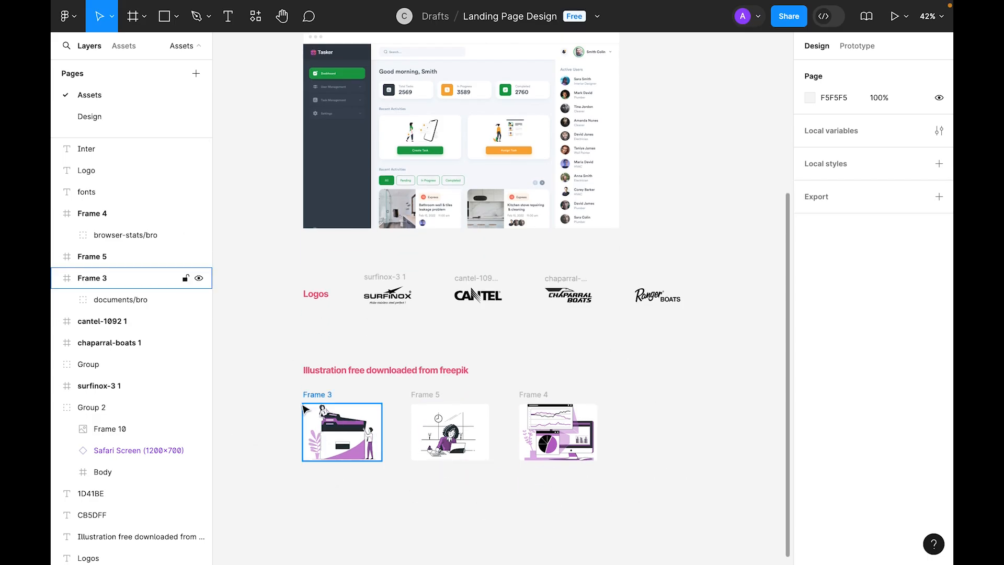
pyautogui.scroll(8, 294, 403)
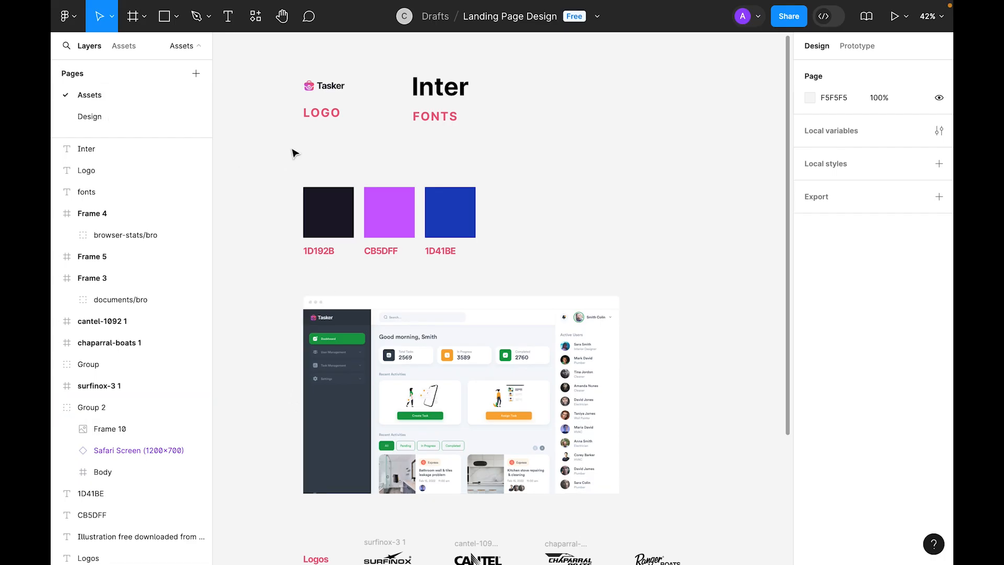
# - Create a frame from the 1440 × 1024 Desktop preset on the Design page
pyautogui.click(103, 117)
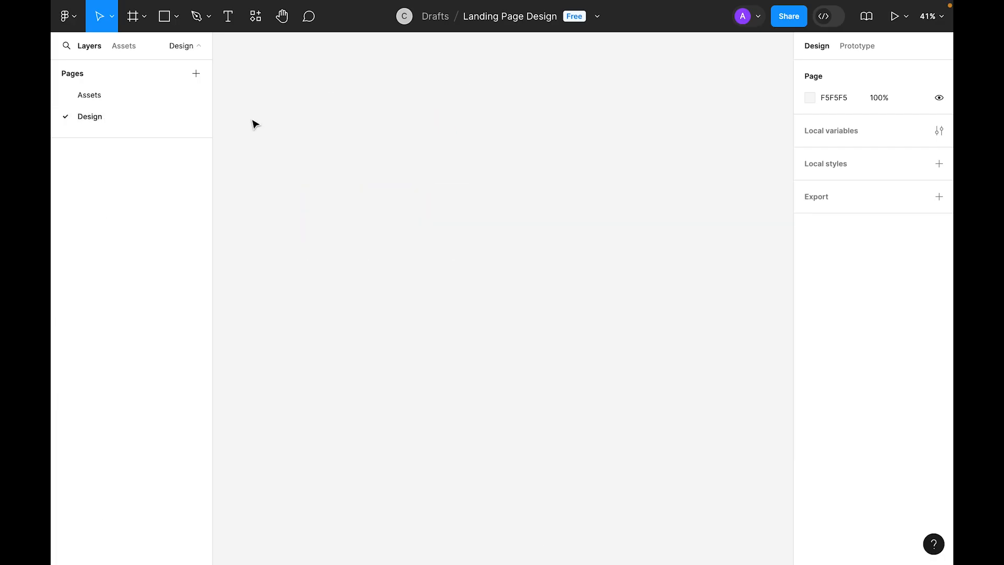
pyautogui.click(133, 20)
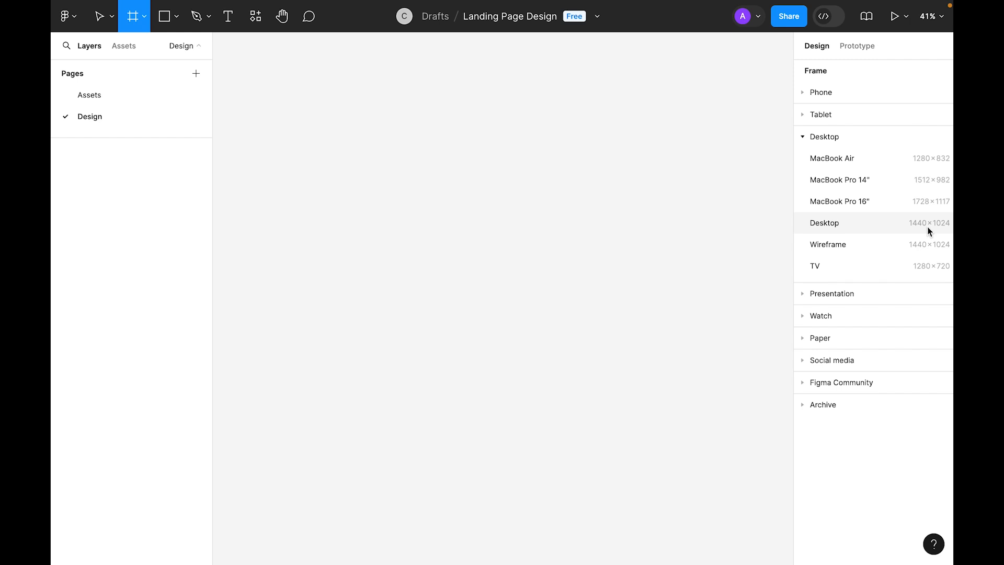
pyautogui.click(835, 228)
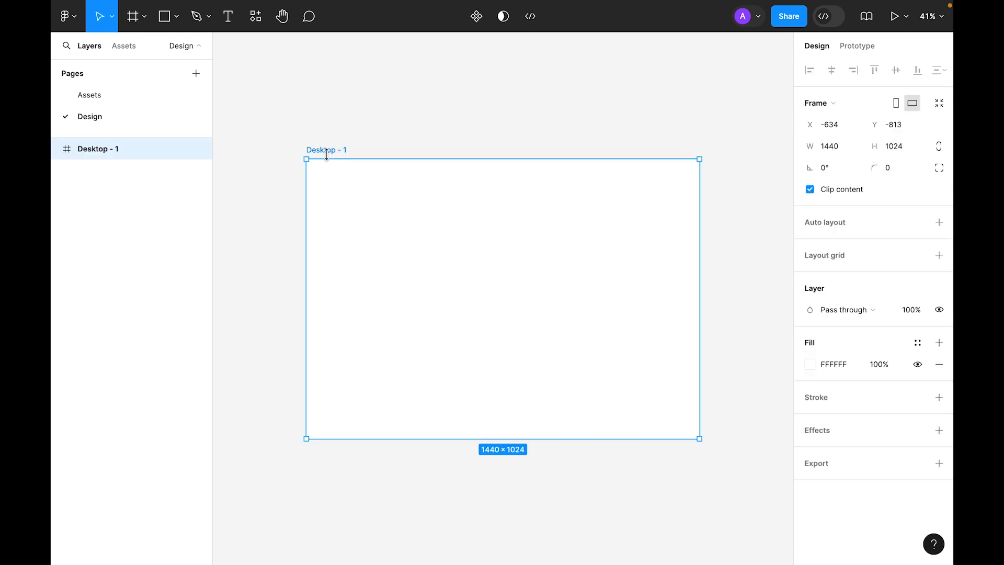
# - Rename the desktop frame as "Tasker landing page"
pyautogui.doubleClick(327, 150)
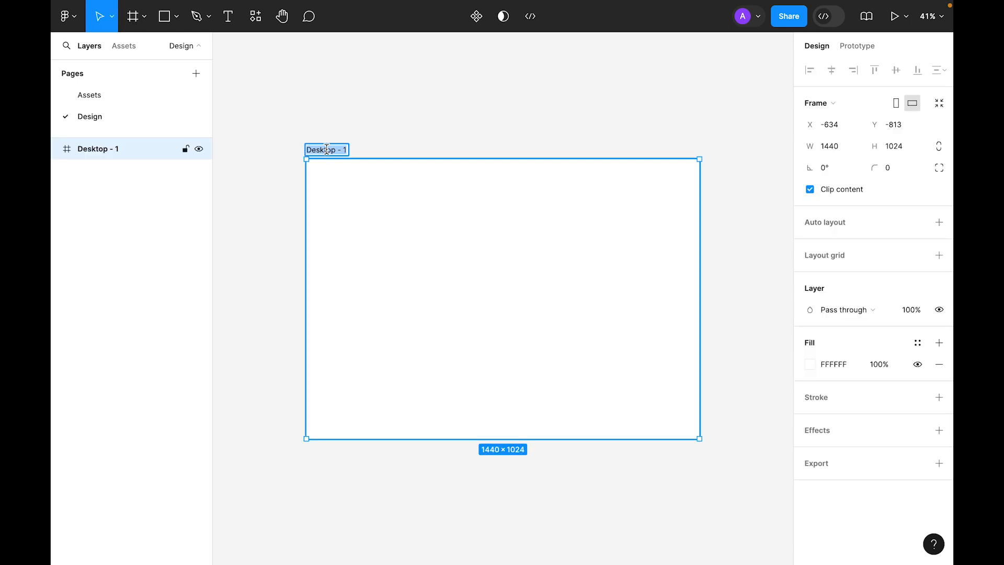
pyautogui.write('Tasker landing page')
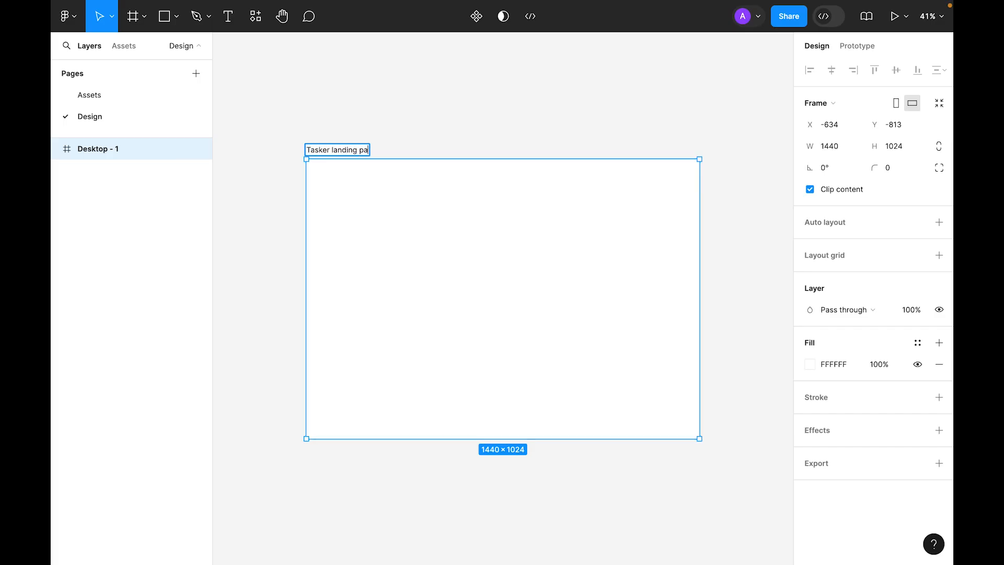
pyautogui.press('Return')
pyautogui.click(452, 85)
# - Add a layout grid to the Tasker landing page frame and make it 12 columns
pyautogui.scroll(-1, 452, 229)
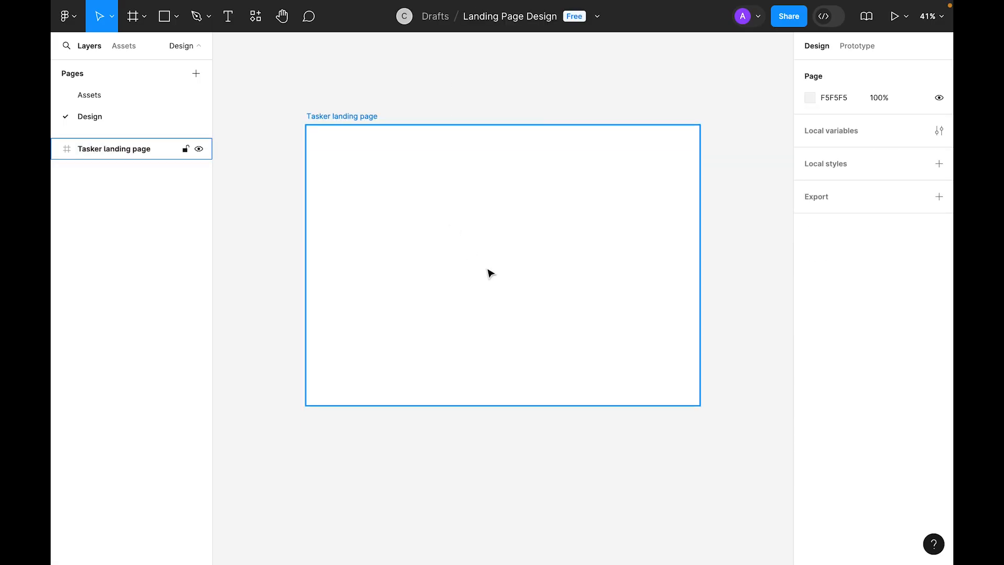
pyautogui.click(498, 278)
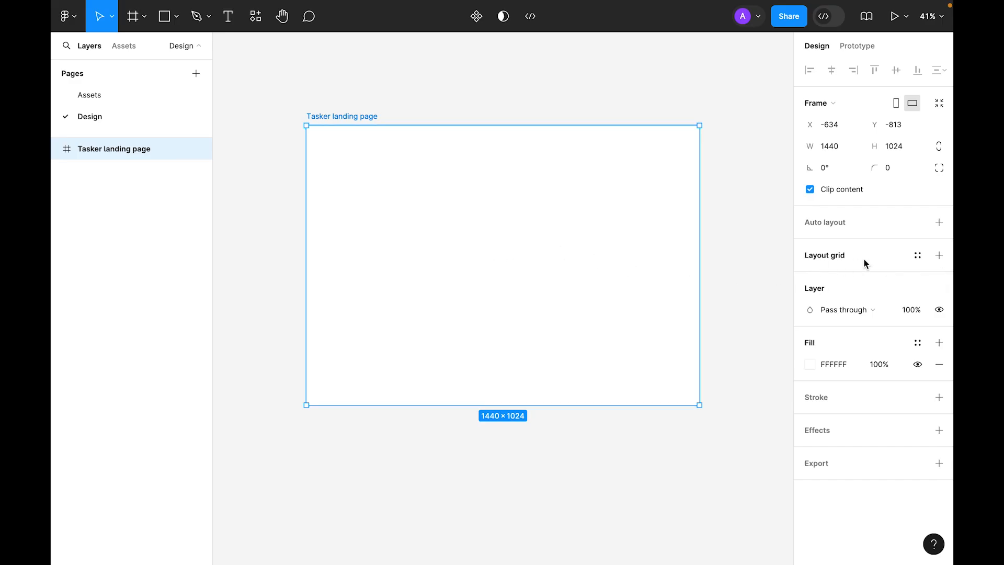
pyautogui.click(938, 255)
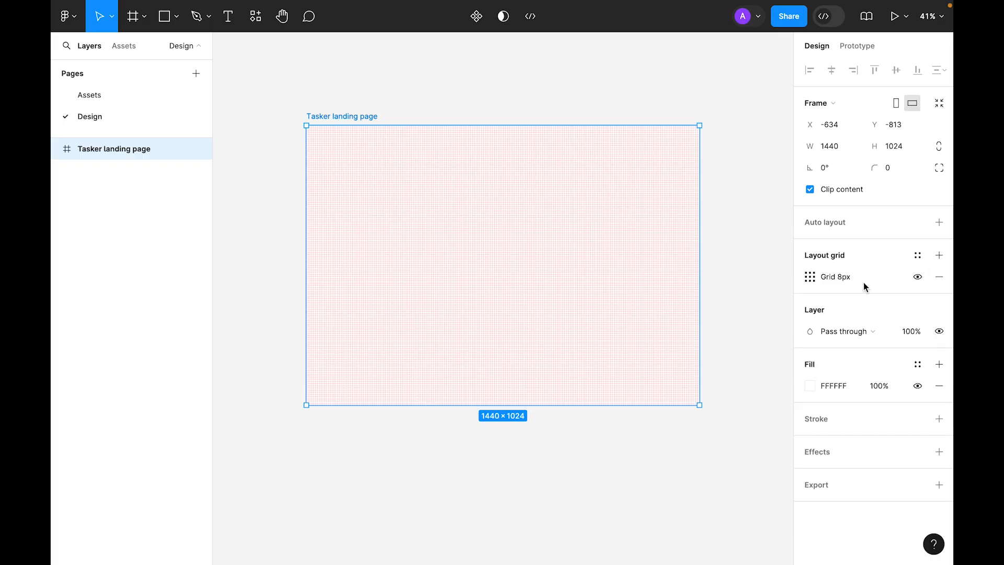
pyautogui.click(809, 276)
pyautogui.click(667, 284)
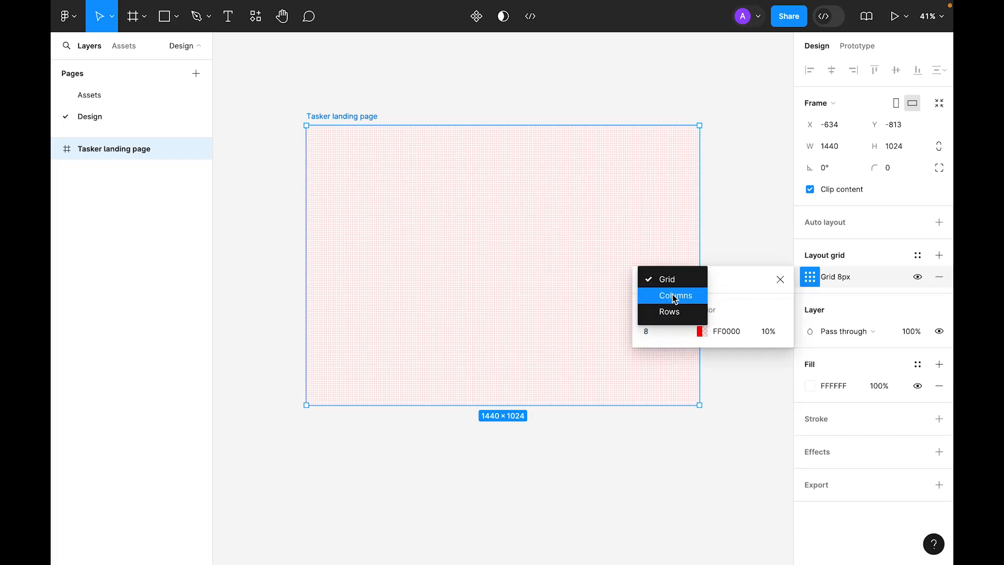
pyautogui.click(673, 296)
pyautogui.write('12')
pyautogui.press('Return')
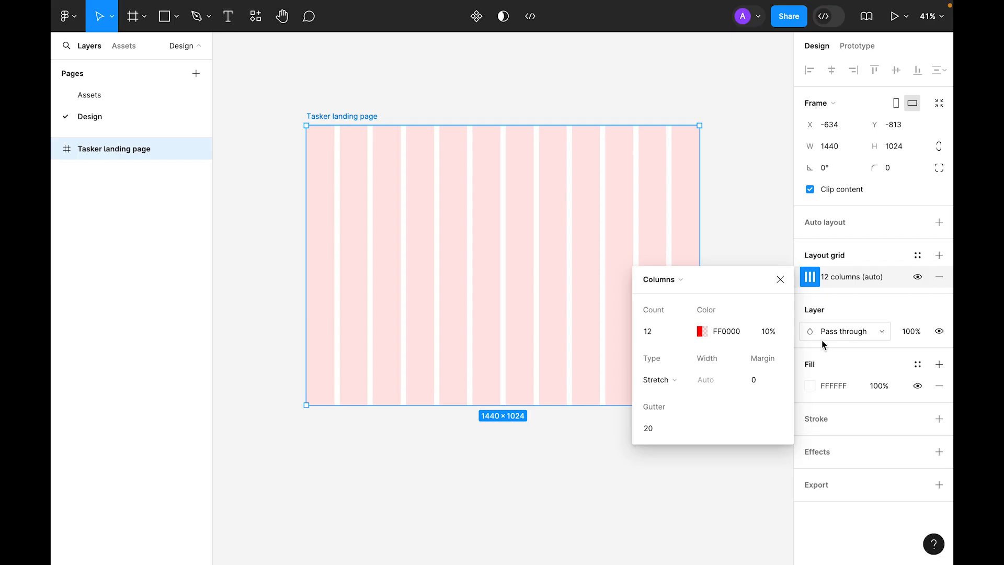
# - Change the column grid's colour to blue 0075FF with 8% opacity
pyautogui.click(699, 333)
pyautogui.moveTo(505, 396); pyautogui.dragTo(572, 395)
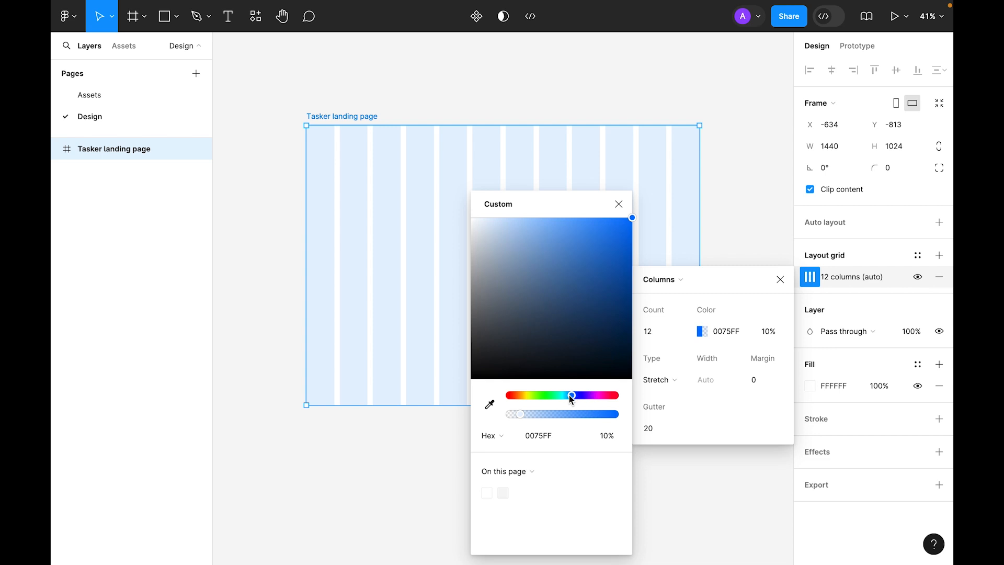
pyautogui.click(619, 204)
pyautogui.click(783, 333)
pyautogui.write('4')
pyautogui.press('Return')
pyautogui.click(782, 333)
pyautogui.write('8')
pyautogui.press('Return')
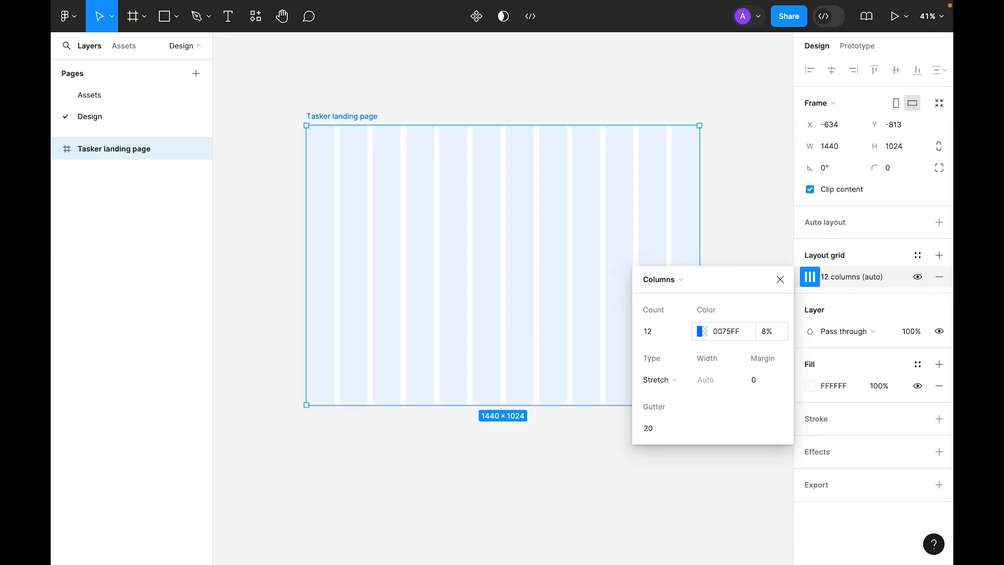
# - Centre the column grid in the frame and set the column width to 80
pyautogui.click(657, 378)
pyautogui.click(673, 365)
pyautogui.click(709, 383)
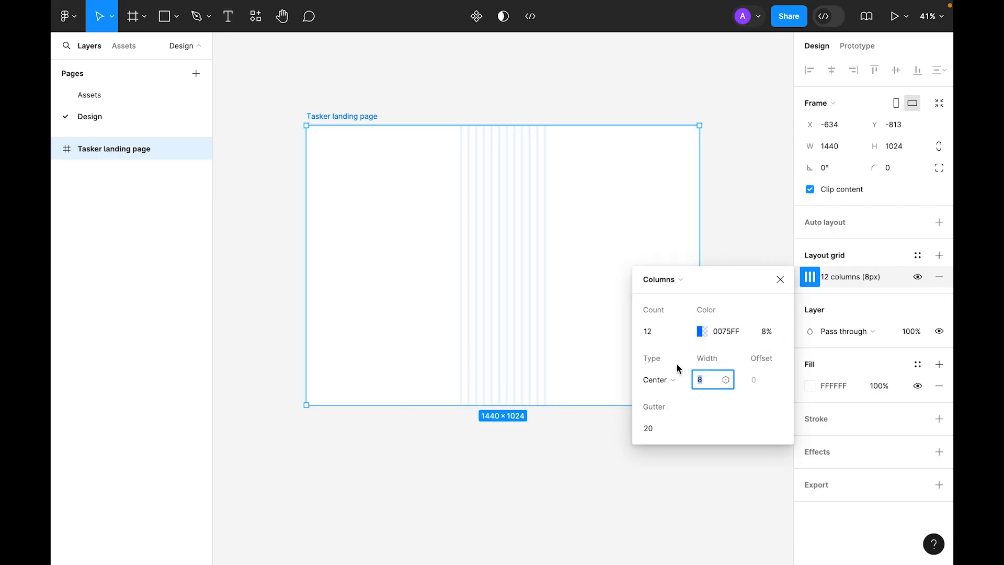
pyautogui.write('80')
pyautogui.press('Return')
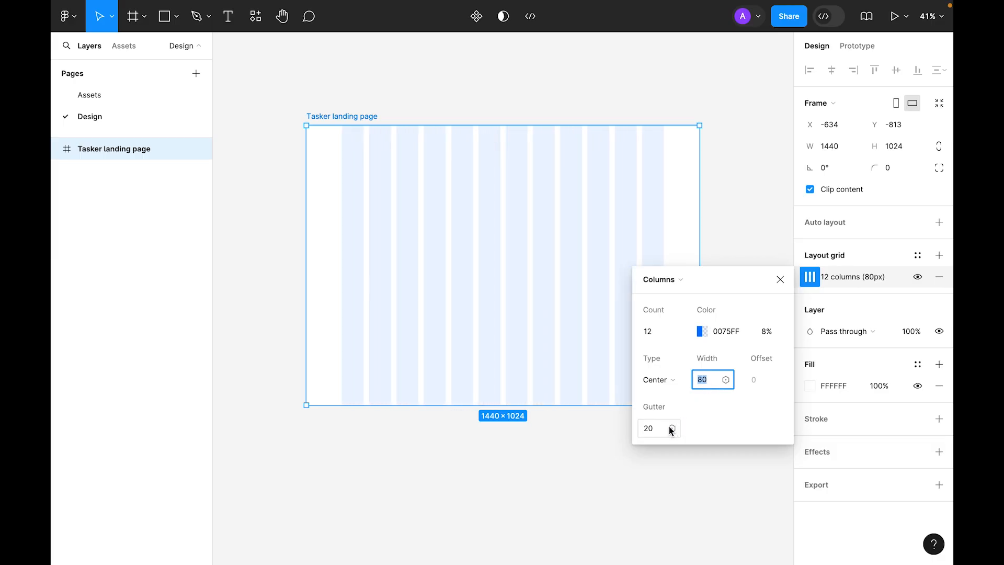
pyautogui.click(780, 279)
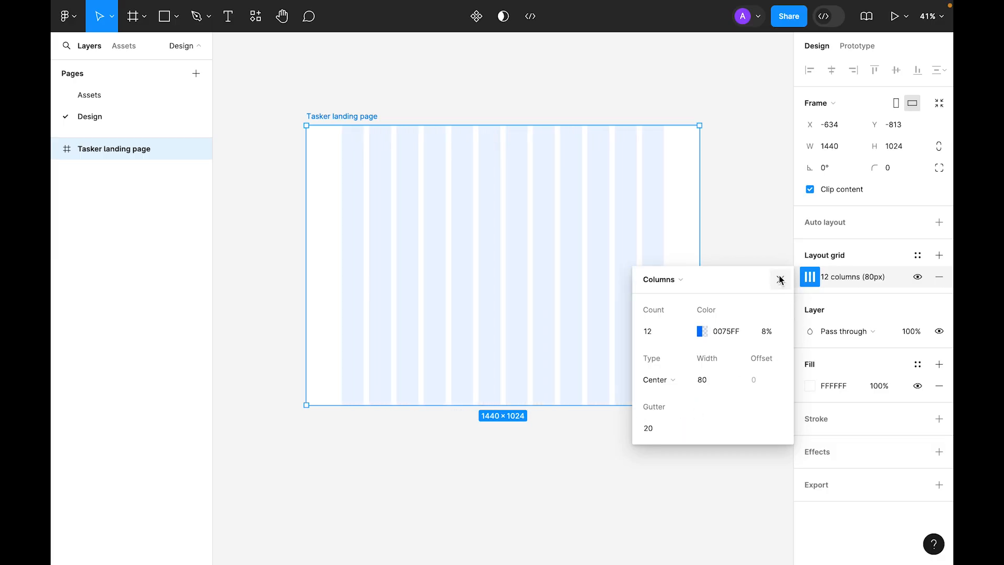
pyautogui.click(719, 126)
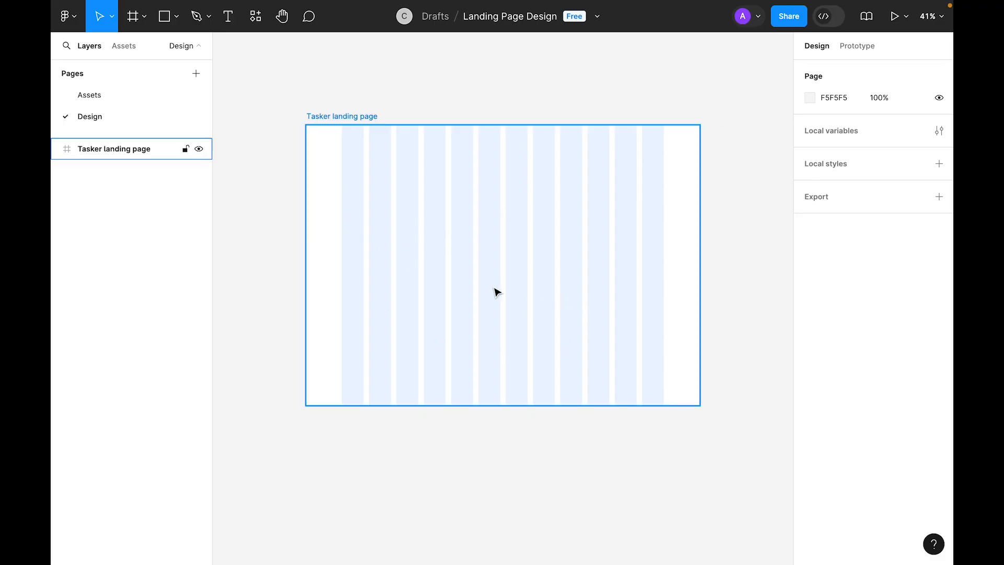
# - Copy the Tasker logo from the Assets page into the landing page frame and align it with the first column at X 130, Y 36
pyautogui.click(401, 149)
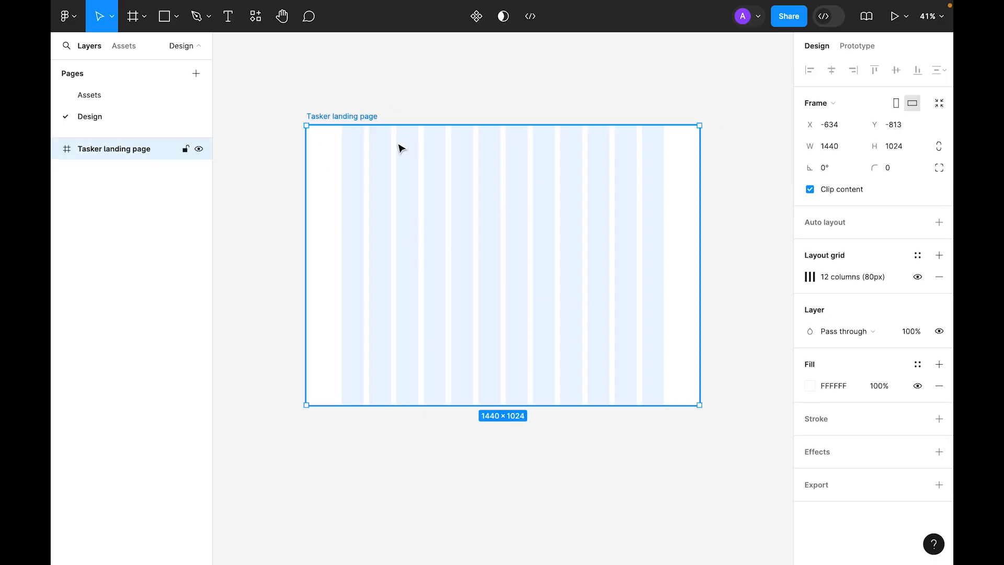
pyautogui.hotkey('shift', '2')
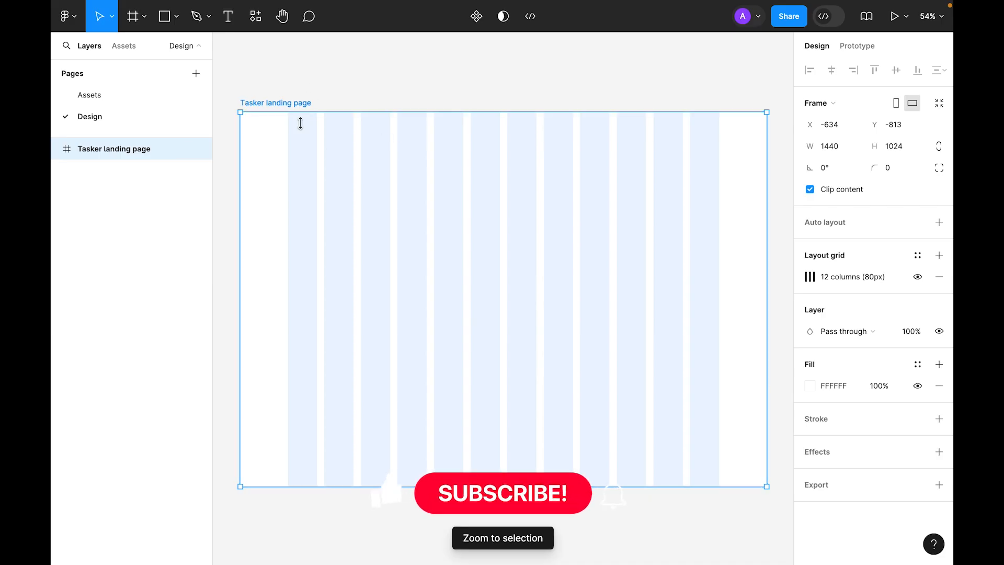
pyautogui.click(100, 97)
pyautogui.click(311, 89)
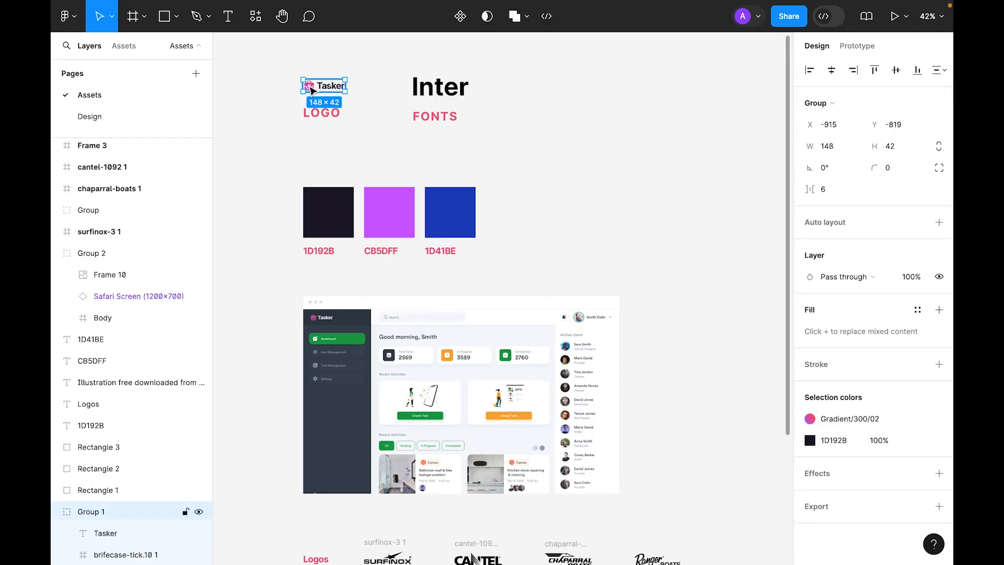
pyautogui.click(111, 117)
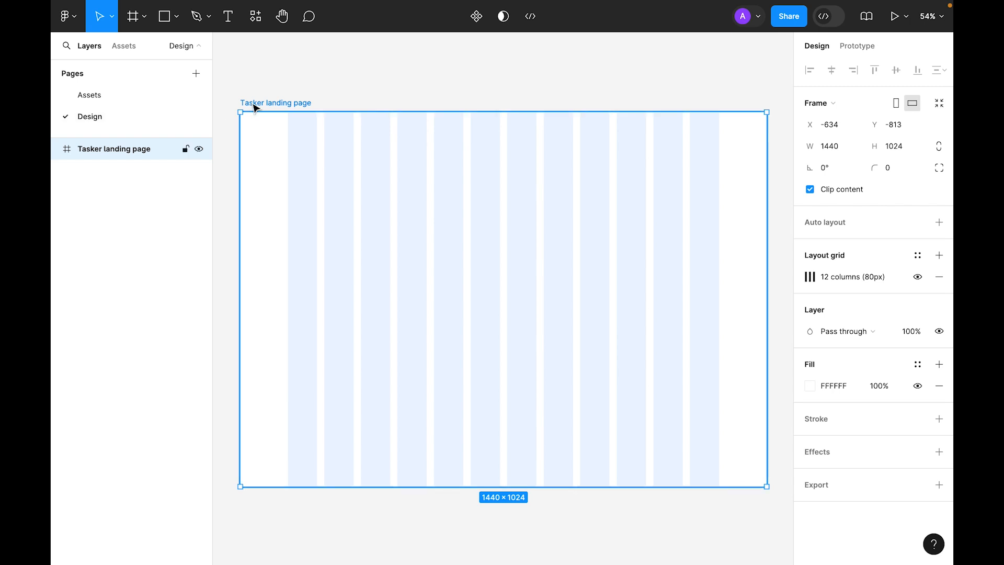
pyautogui.hotkey('ctrl', 'v')
pyautogui.moveTo(522, 289); pyautogui.dragTo(325, 141)
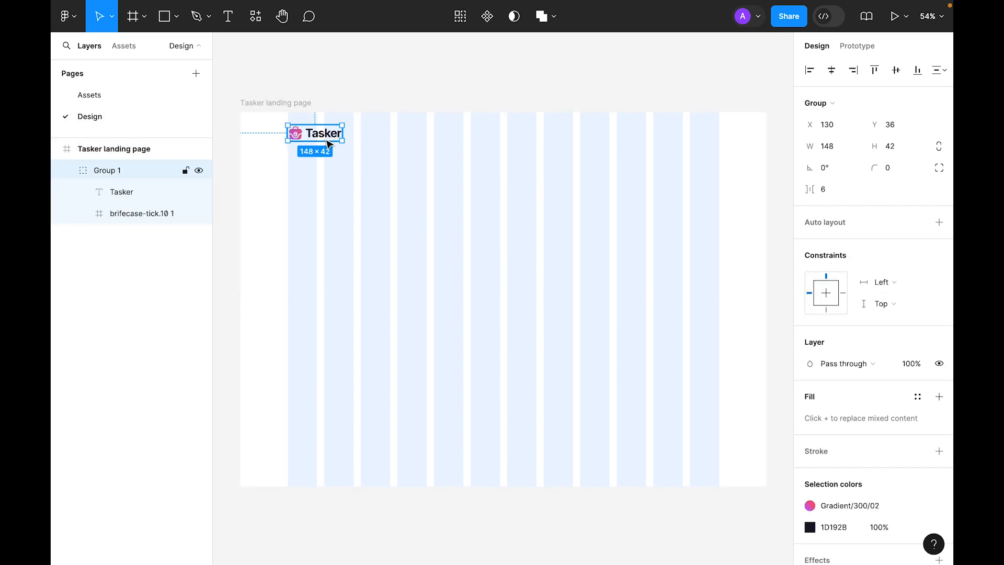
# - Copy the three colour swatches 1D192B, CB5DFF and 1D41BE from the Assets page into the Tasker landing page frame
pyautogui.click(96, 96)
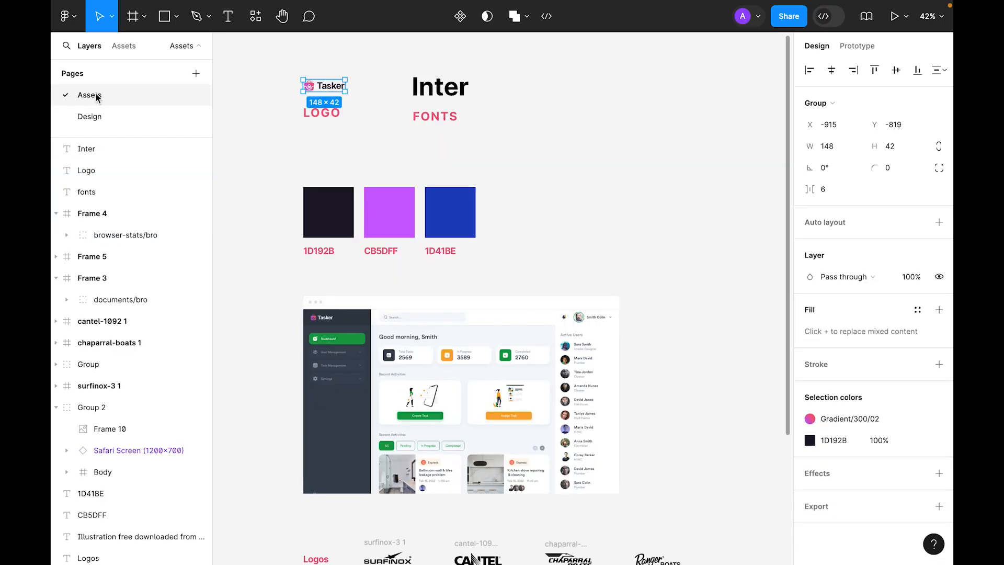
pyautogui.moveTo(563, 196); pyautogui.dragTo(317, 211)
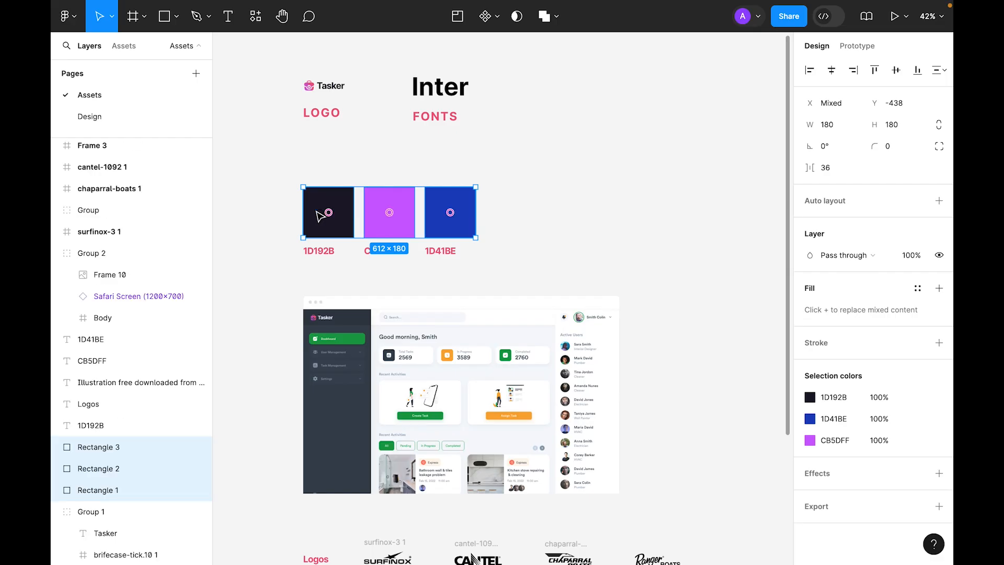
pyautogui.click(100, 117)
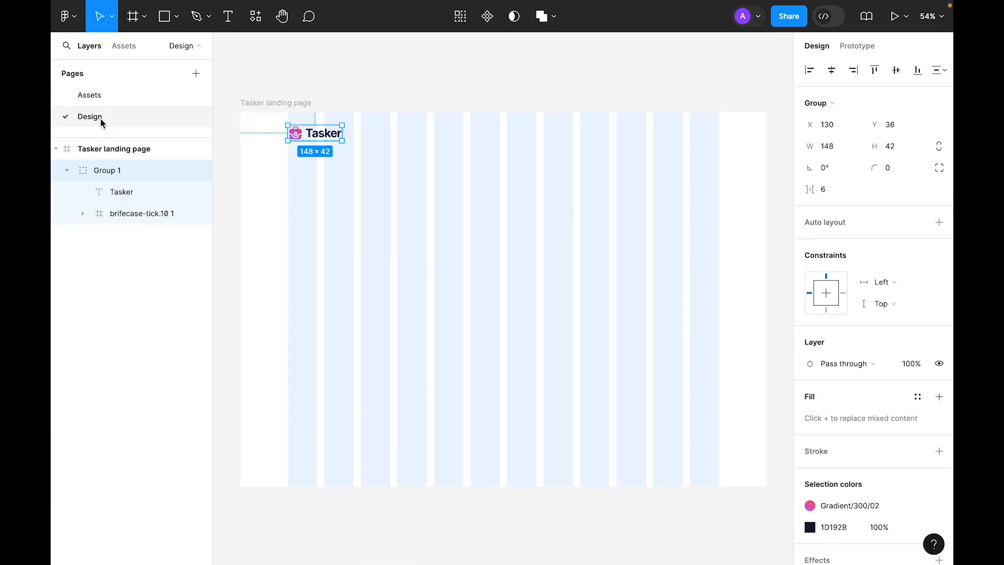
pyautogui.click(484, 181)
pyautogui.rightClick(454, 198)
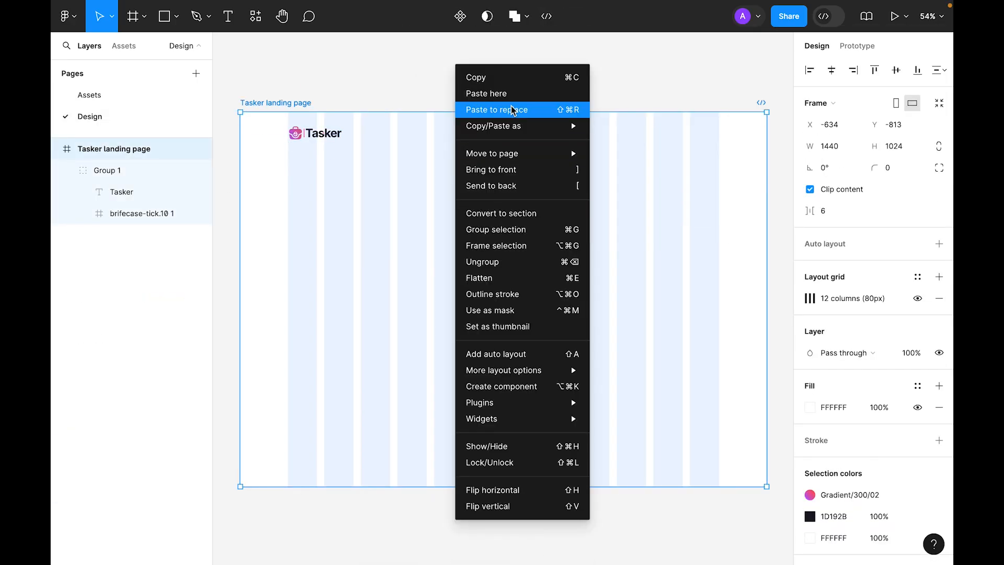
pyautogui.click(502, 93)
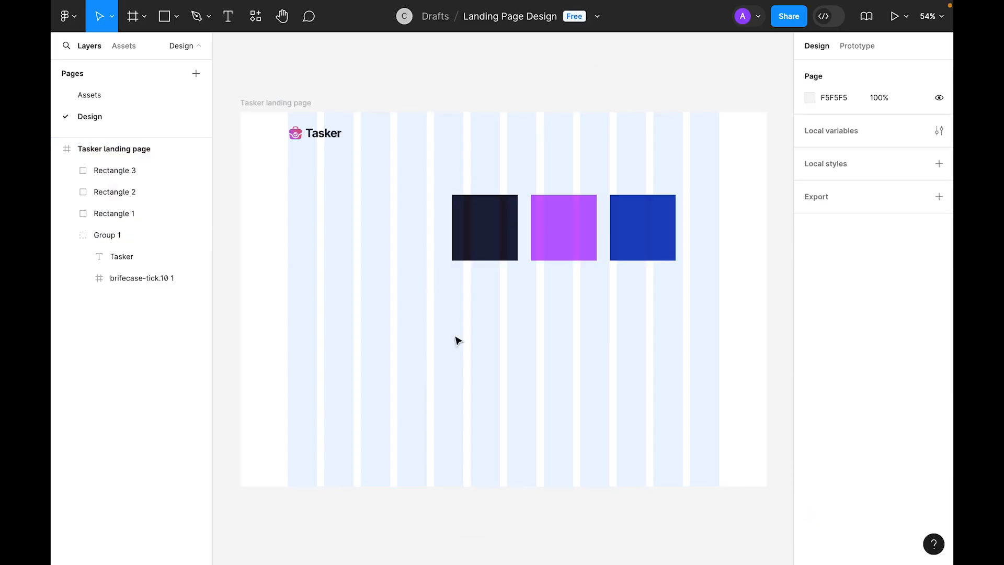
# - Hide the layout grid and place a duplicate of the dark swatch to its left at X 350, Y 226
pyautogui.hotkey('ctrl', 'shift', '4')
pyautogui.moveTo(494, 256); pyautogui.dragTo(425, 237)
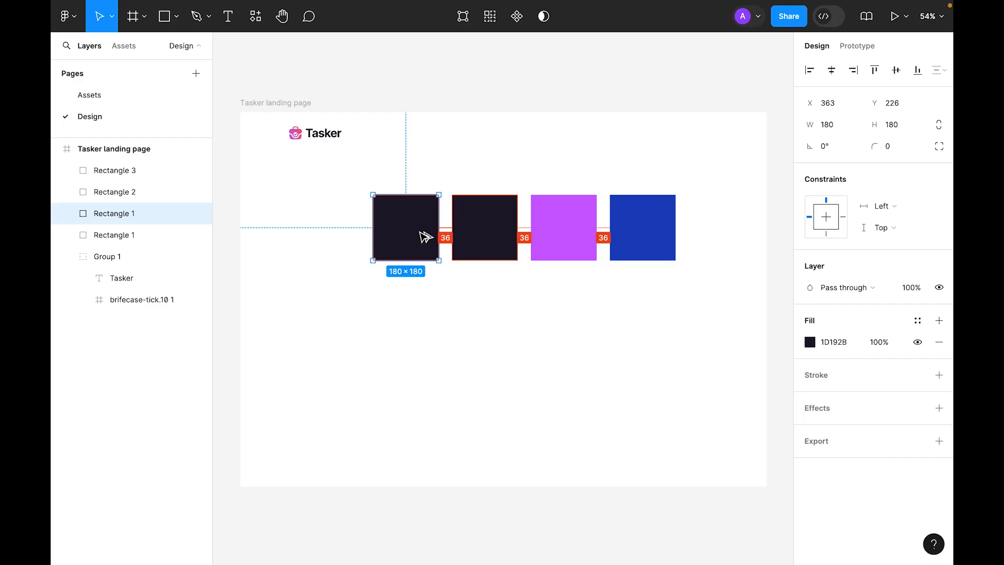
pyautogui.moveTo(420, 231)
pyautogui.mouseDown()
pyautogui.moveTo(374, 235)
pyautogui.moveTo(414, 234)
pyautogui.mouseUp()
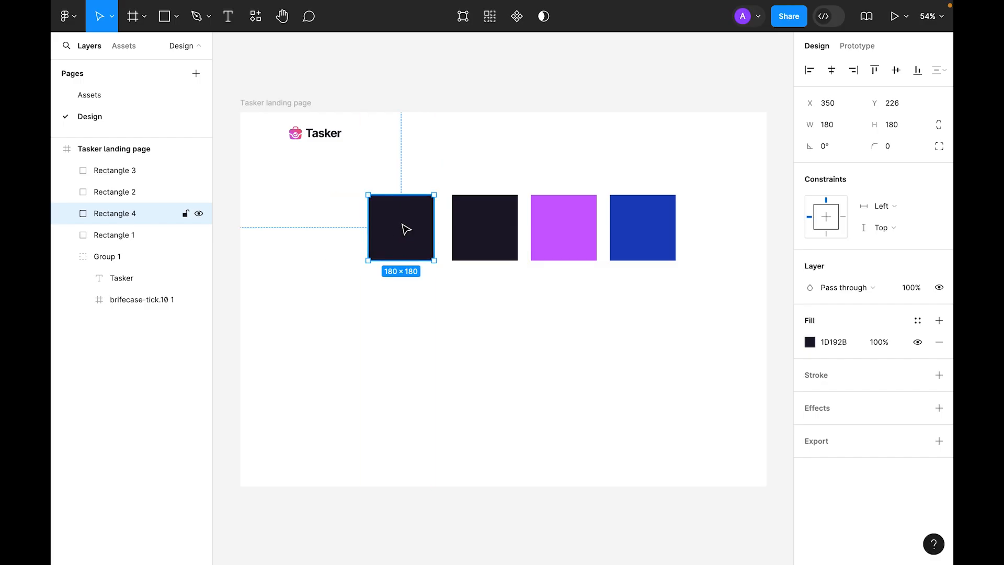
# - Change the duplicated dark swatch's fill to white FFFFFF
pyautogui.click(809, 342)
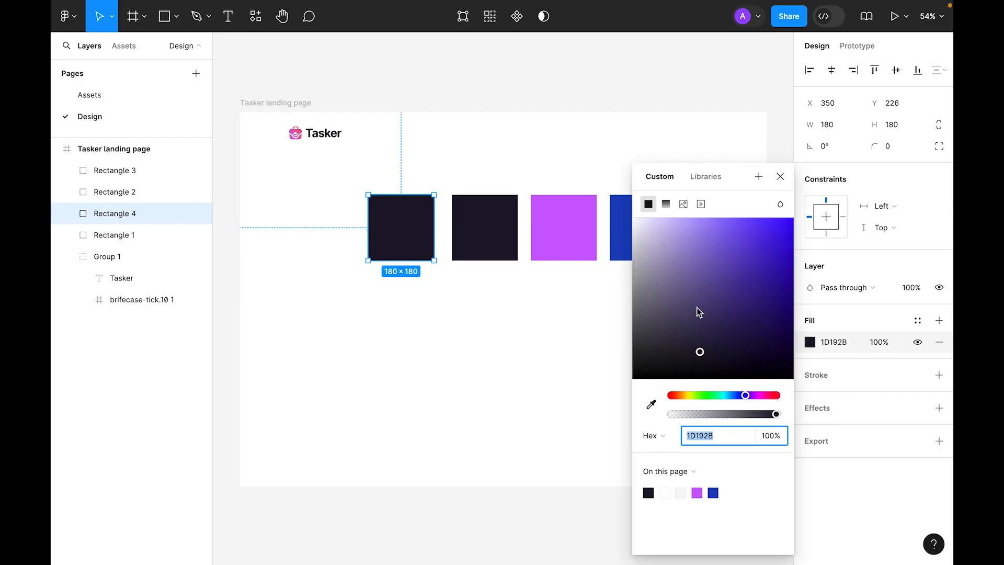
pyautogui.moveTo(697, 312); pyautogui.dragTo(632, 217)
pyautogui.click(780, 176)
# - Move all four colour swatches out of the landing page frame onto the canvas above it
pyautogui.moveTo(693, 301); pyautogui.dragTo(423, 107)
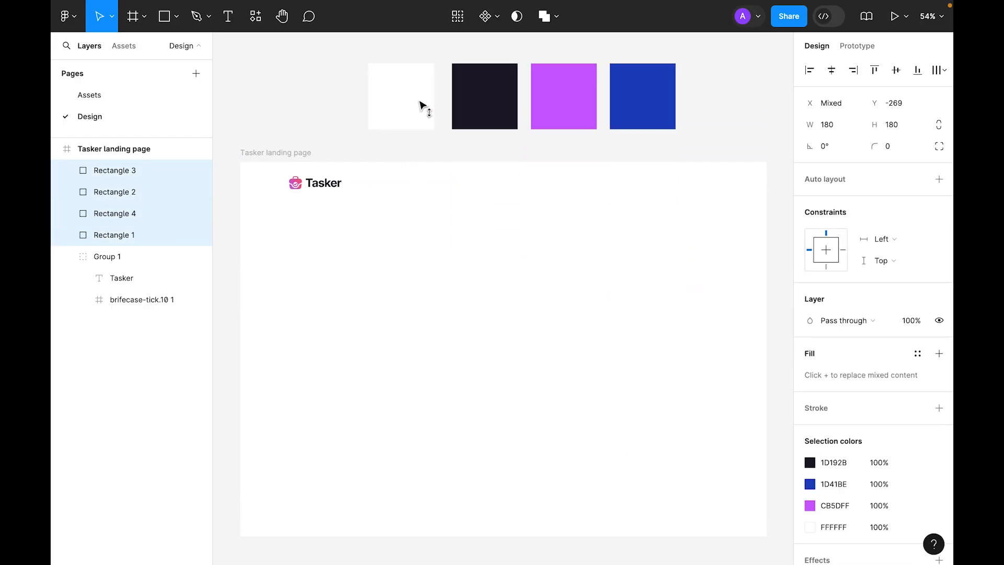
pyautogui.click(771, 152)
pyautogui.scroll(1, 771, 152)
# - Change the page's background colour to grey D5D5D5
pyautogui.click(806, 99)
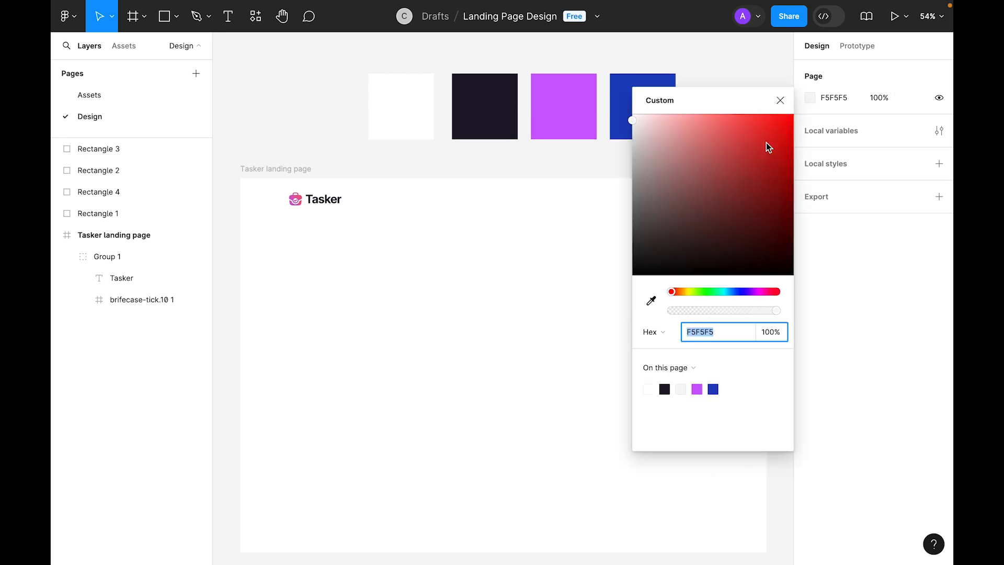
pyautogui.moveTo(656, 138); pyautogui.dragTo(617, 152)
pyautogui.click(468, 164)
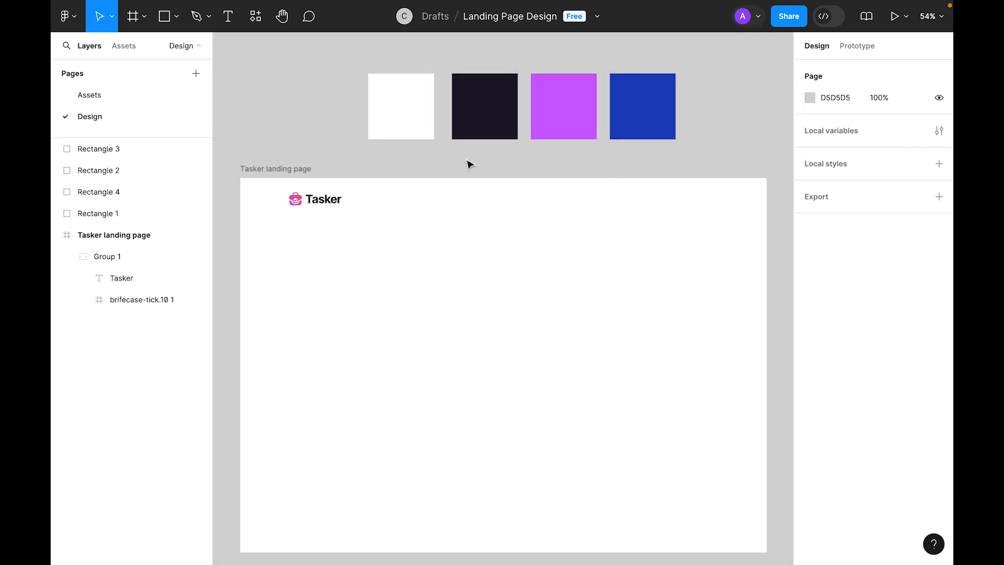
# - Create a colour style named "light" from the white swatch's fill
pyautogui.scroll(-2, 469, 165)
pyautogui.scroll(1, 468, 165)
pyautogui.click(407, 98)
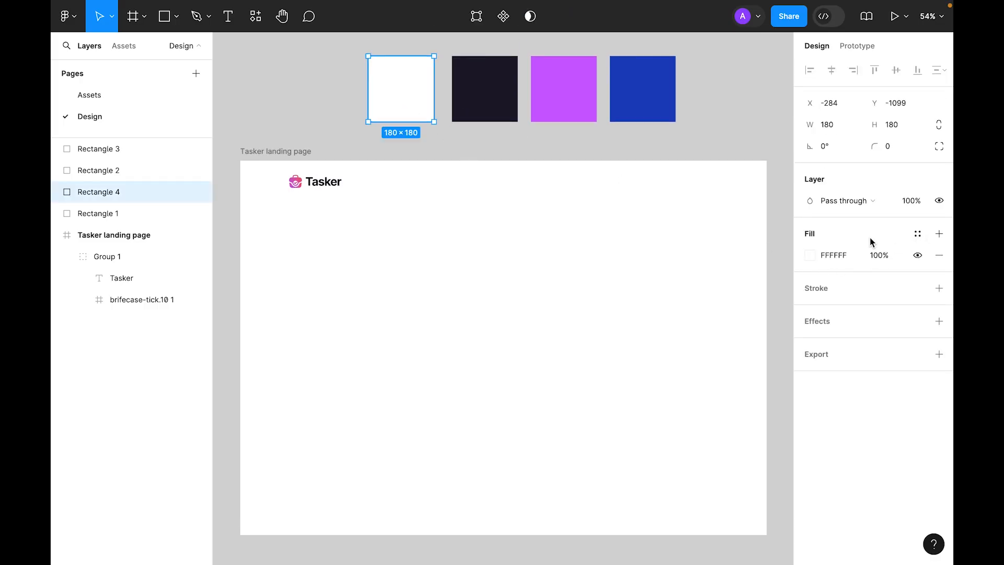
pyautogui.click(918, 235)
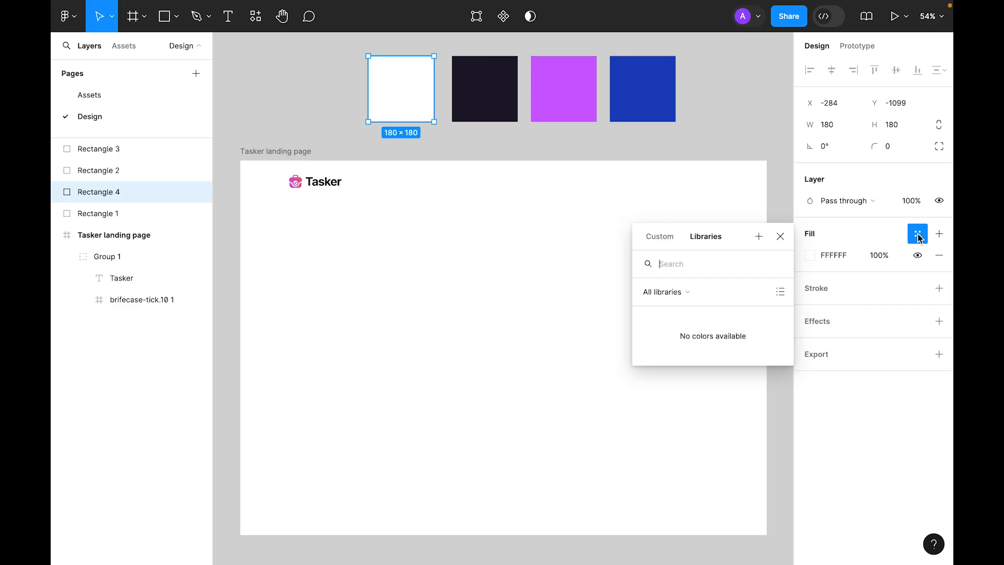
pyautogui.click(761, 240)
pyautogui.write('light')
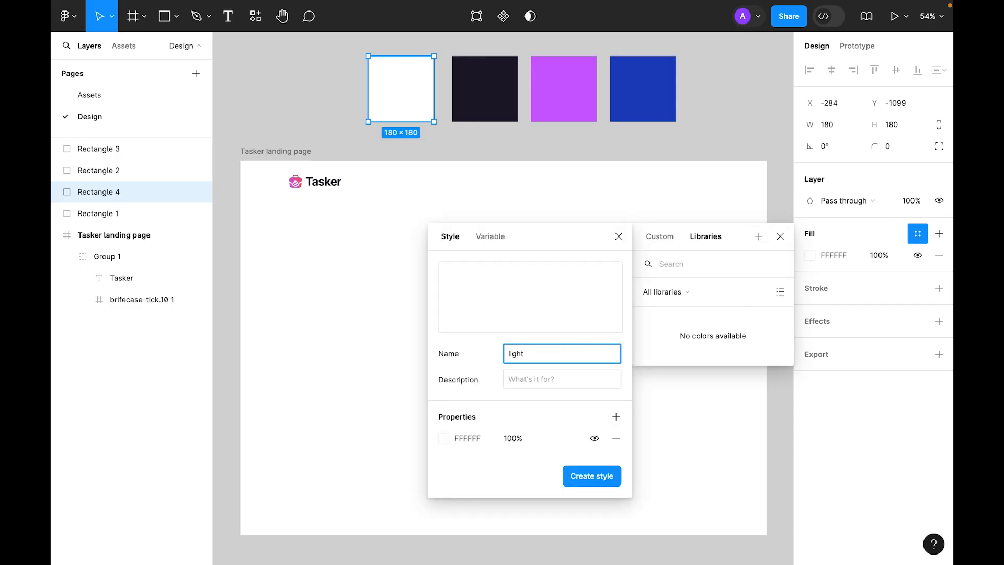
pyautogui.press('Return')
# - Create a colour style named "dark" from the 1D192B swatch's fill
pyautogui.click(483, 97)
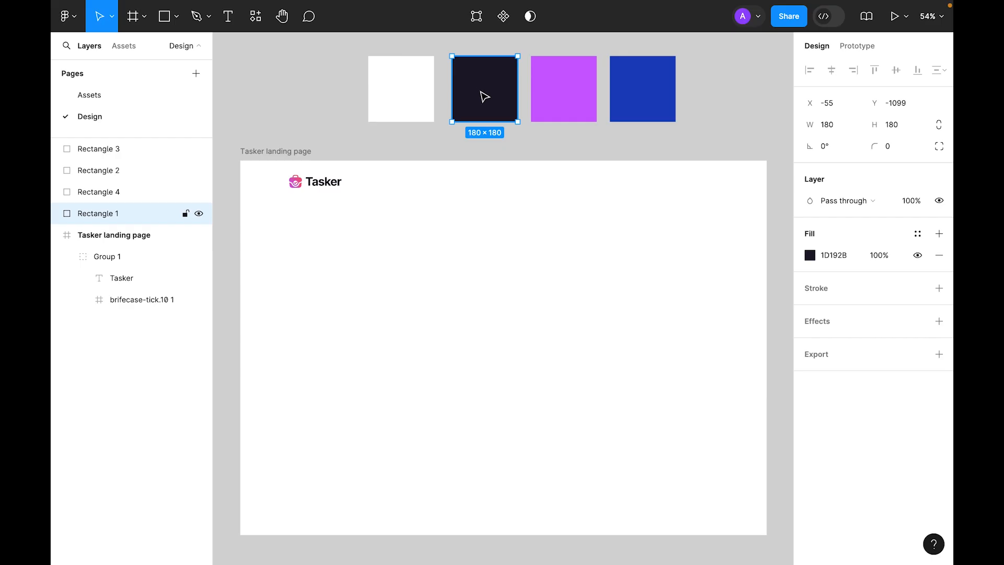
pyautogui.click(917, 234)
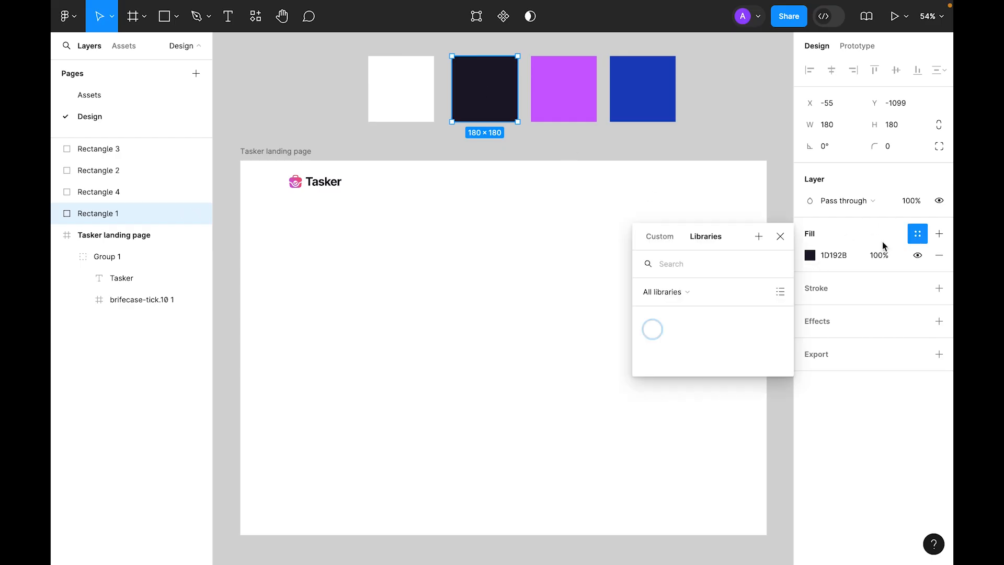
pyautogui.click(759, 238)
pyautogui.write('dark')
pyautogui.press('Return')
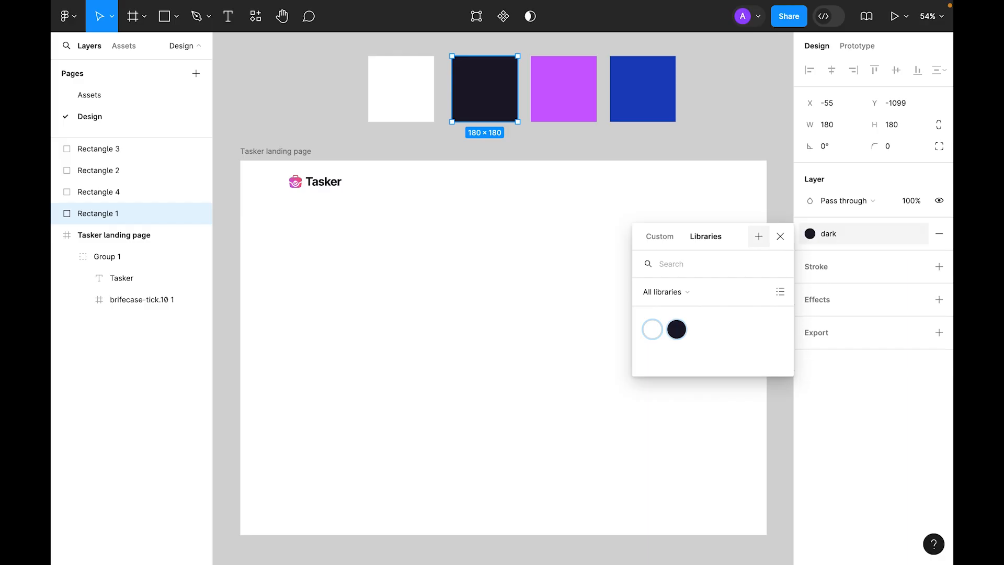
pyautogui.click(606, 148)
# - Duplicate the purple swatch directly above the original at X 161, Y -1335
pyautogui.scroll(3, 601, 162)
pyautogui.scroll(1, 588, 180)
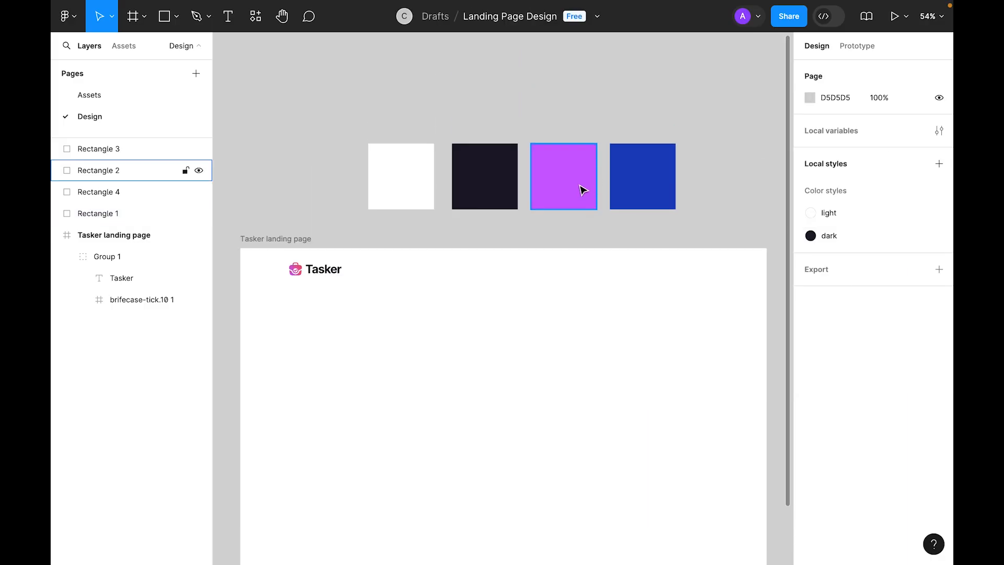
pyautogui.moveTo(583, 190); pyautogui.dragTo(582, 103)
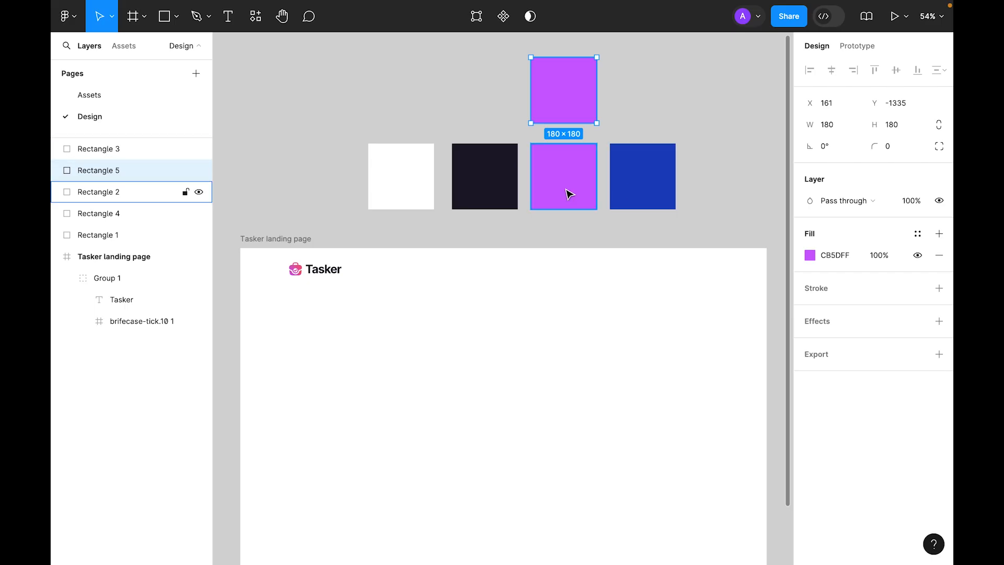
pyautogui.click(652, 94)
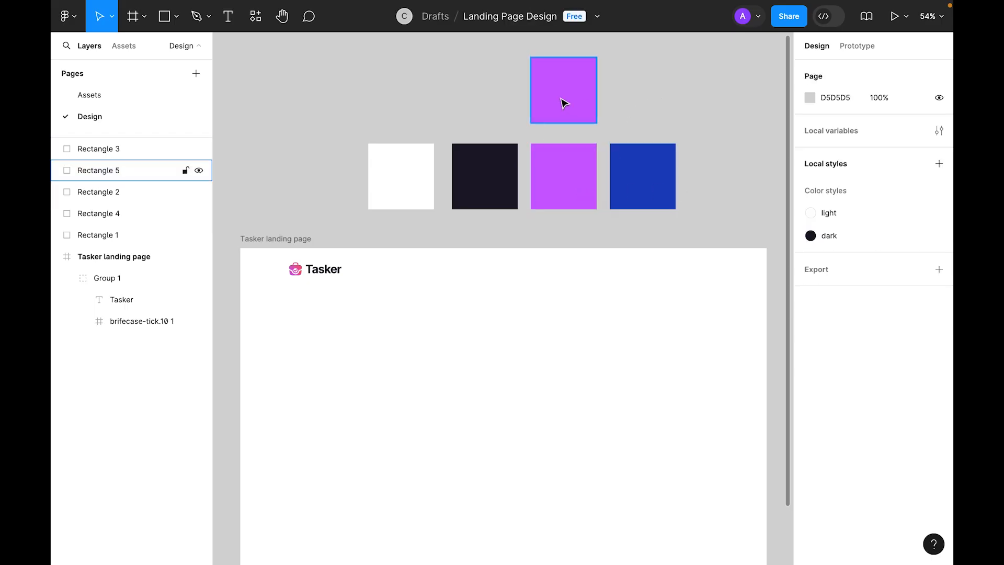
pyautogui.click(564, 101)
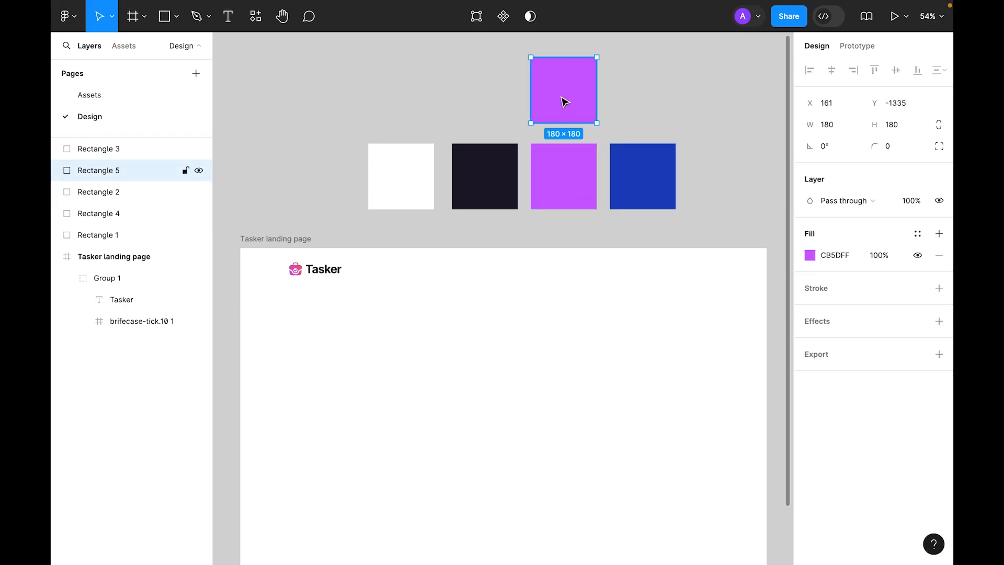
# - Give the duplicated purple swatch a linear gradient fill running diagonally from its top-left corner to its bottom-right corner
pyautogui.click(809, 255)
pyautogui.click(666, 204)
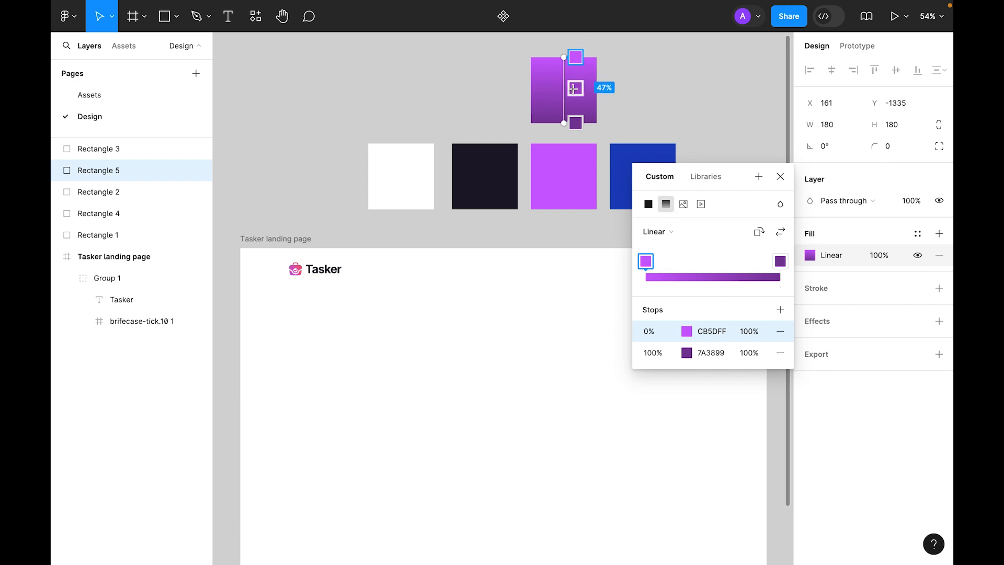
pyautogui.moveTo(563, 57); pyautogui.dragTo(531, 57)
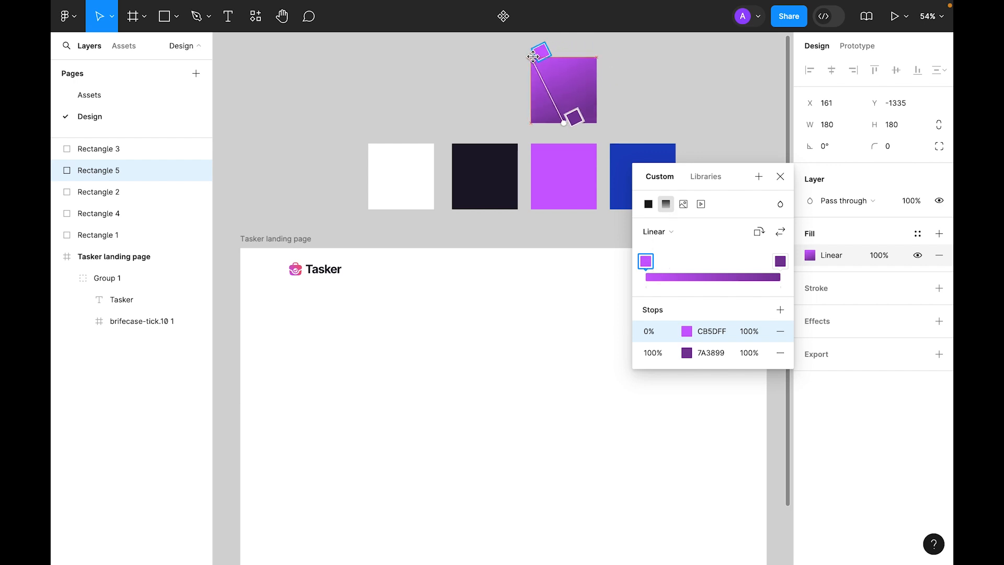
pyautogui.moveTo(564, 123); pyautogui.dragTo(597, 122)
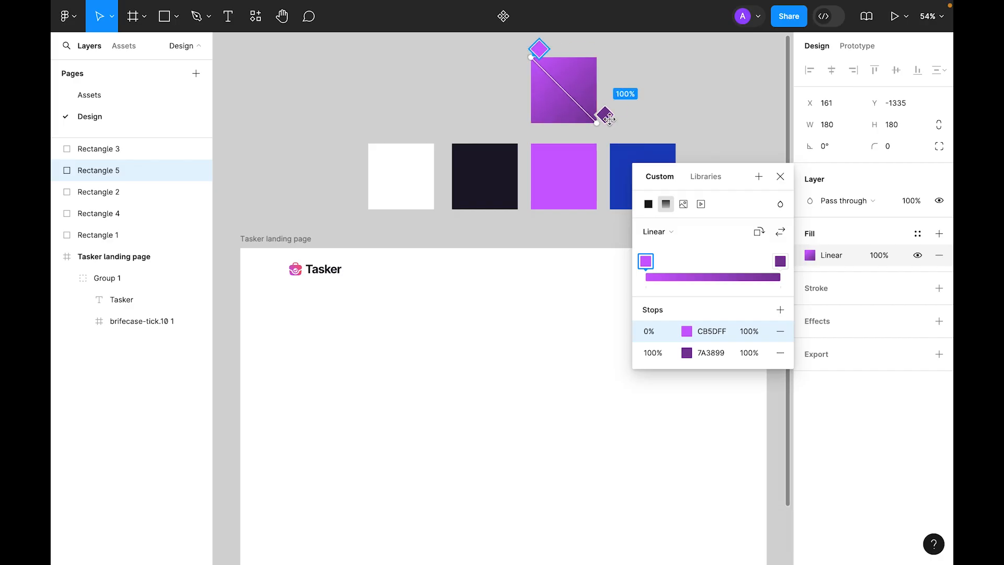
# - Set the gradient's 100% stop to blue 1D41BE by sampling the colour from the blue swatch
pyautogui.click(605, 114)
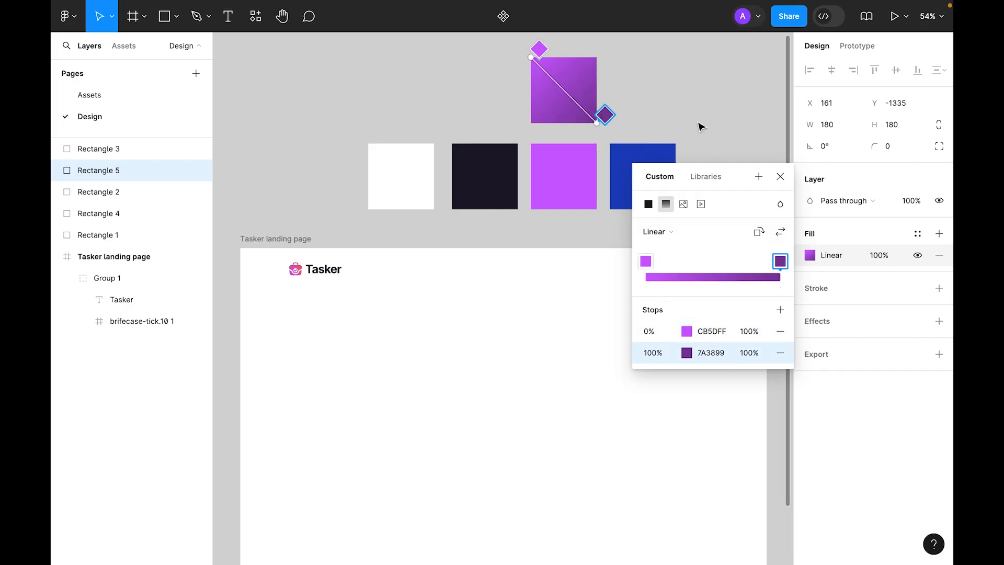
pyautogui.scroll(-1, 711, 136)
pyautogui.click(686, 353)
pyautogui.click(492, 407)
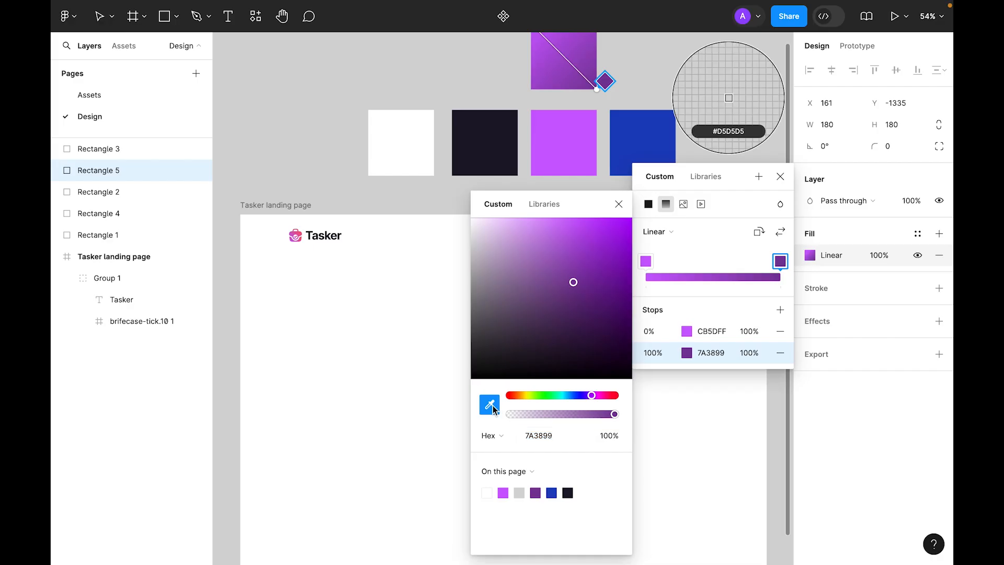
pyautogui.click(641, 130)
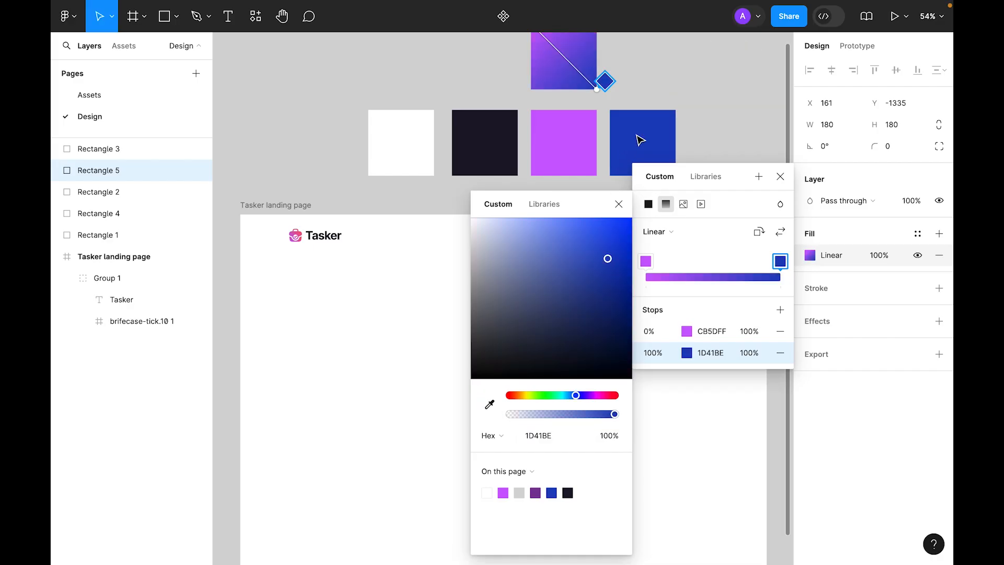
pyautogui.click(779, 176)
pyautogui.click(757, 141)
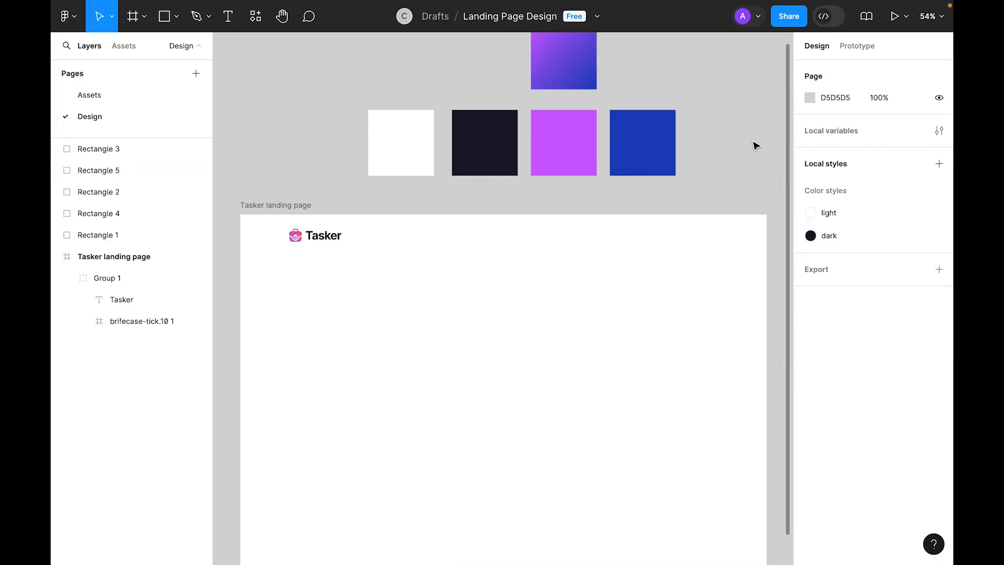
# - Create a colour style named "gradient" from the gradient swatch's fill
pyautogui.scroll(3, 748, 152)
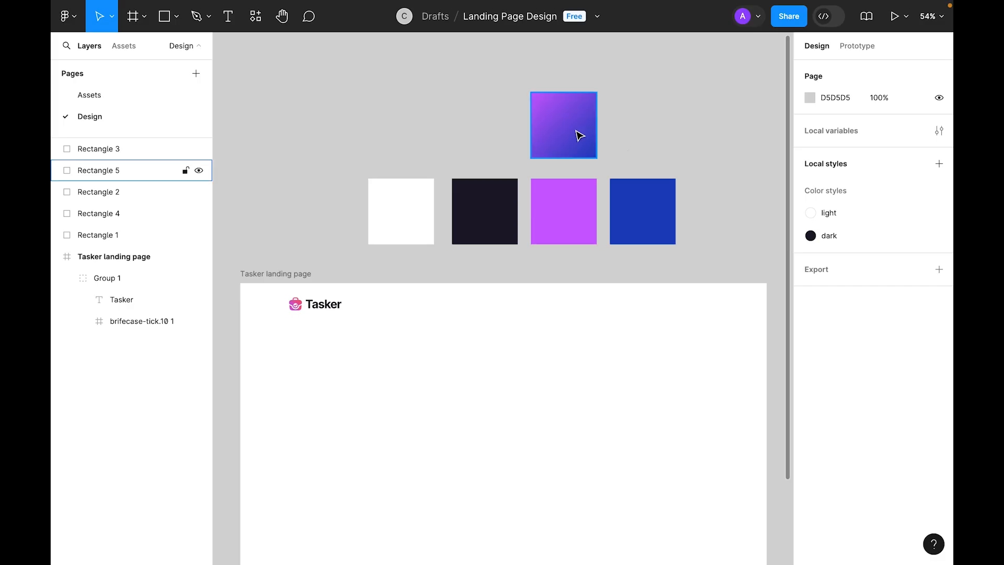
pyautogui.click(579, 136)
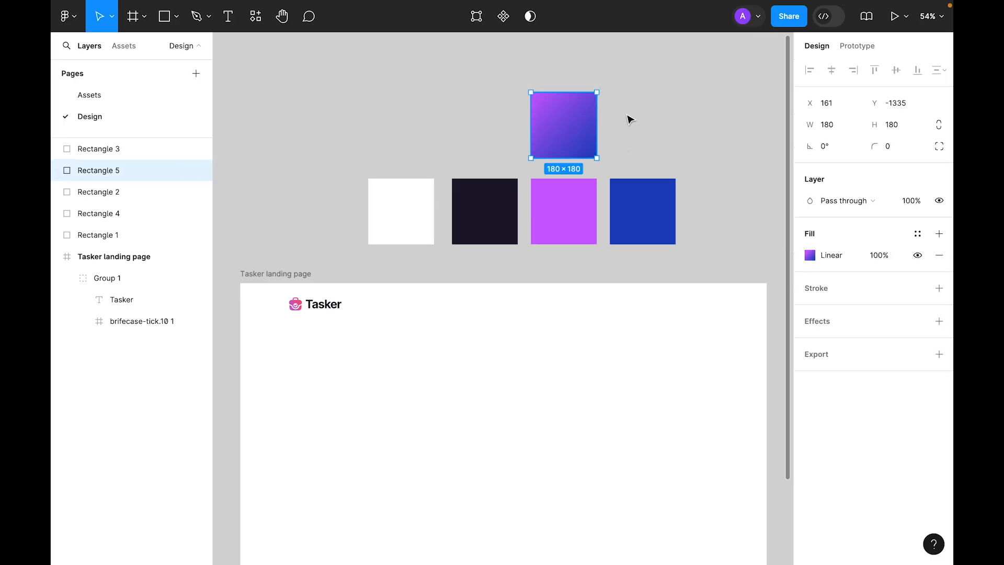
pyautogui.click(917, 233)
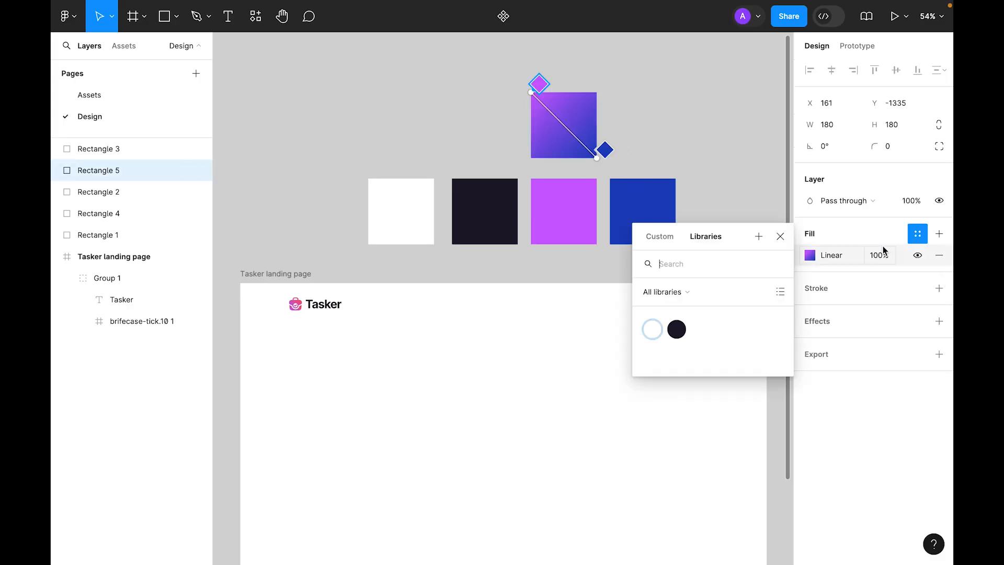
pyautogui.click(761, 237)
pyautogui.write('gradient')
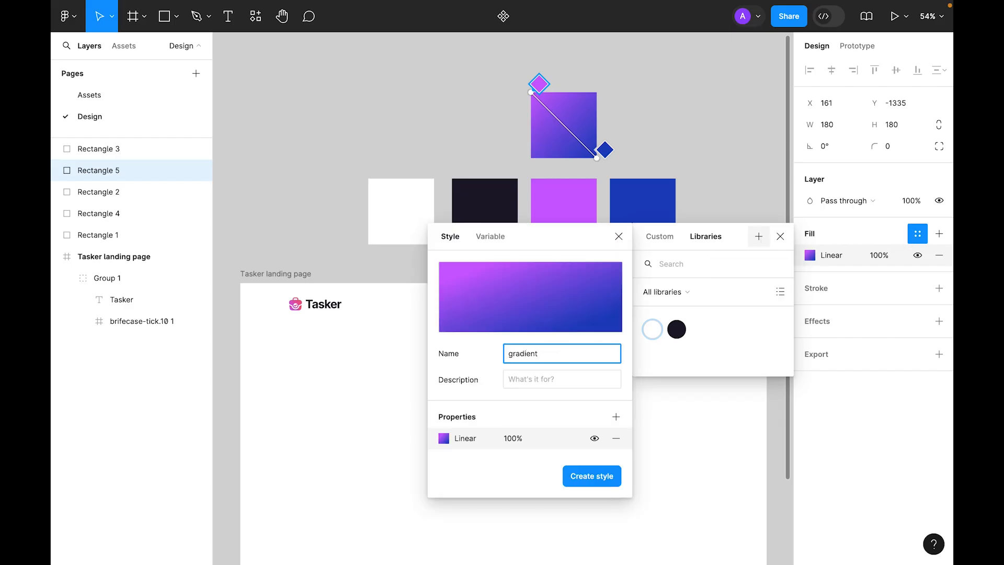
pyautogui.press('Return')
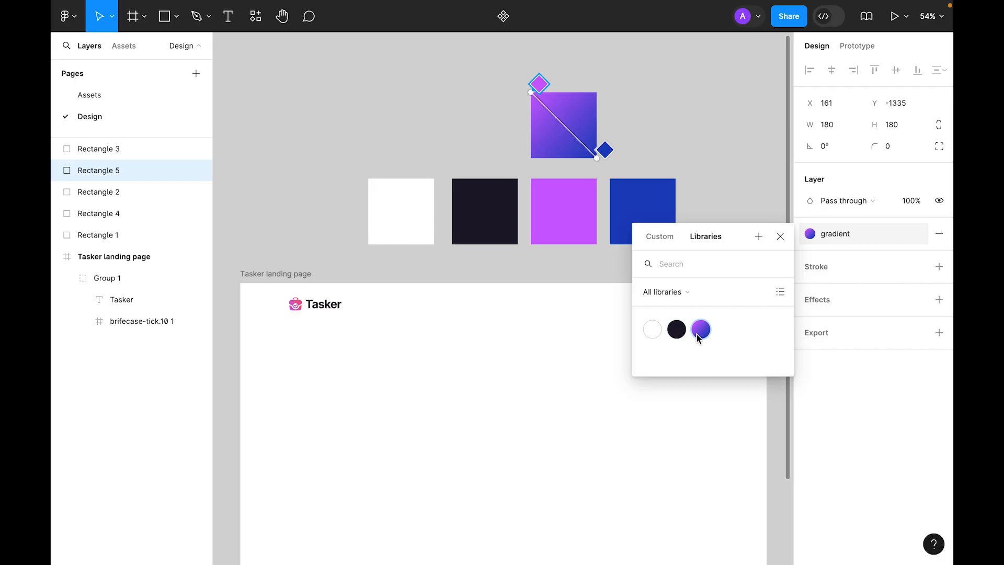
pyautogui.click(674, 157)
pyautogui.scroll(-3, 674, 157)
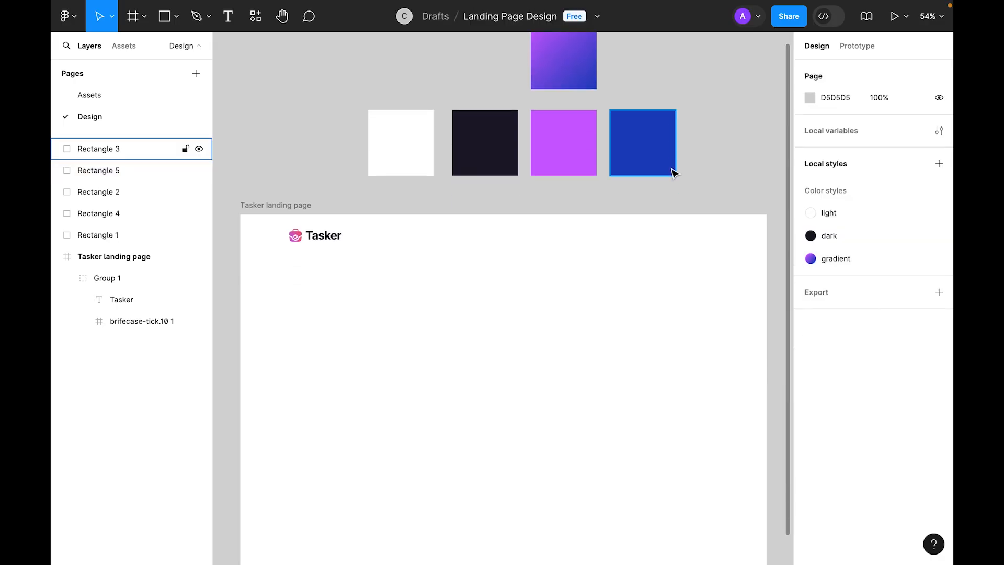
pyautogui.scroll(-3, 672, 178)
pyautogui.scroll(-2, 455, 278)
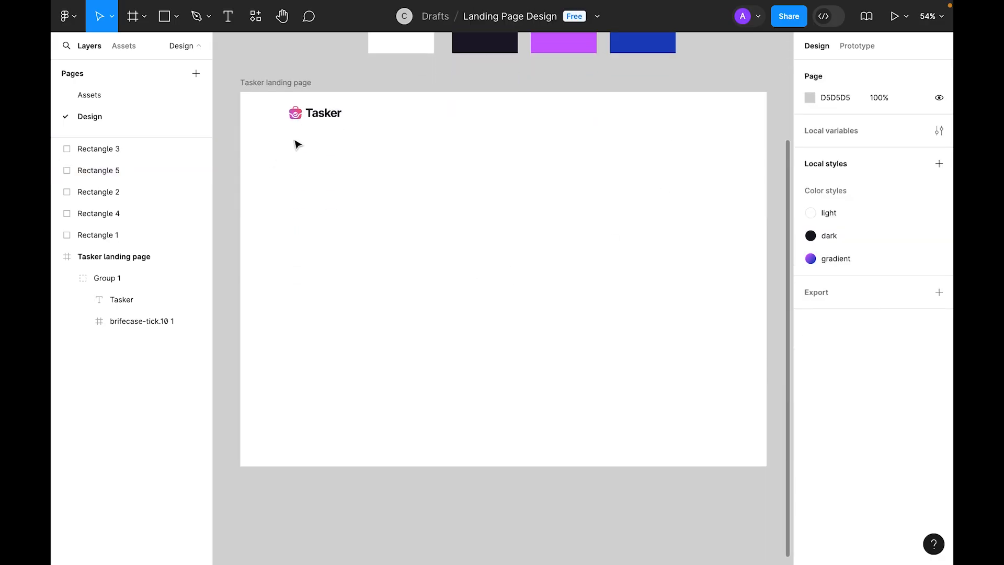
# - Show the 12-column layout grid on the Tasker landing page frame
pyautogui.click(270, 87)
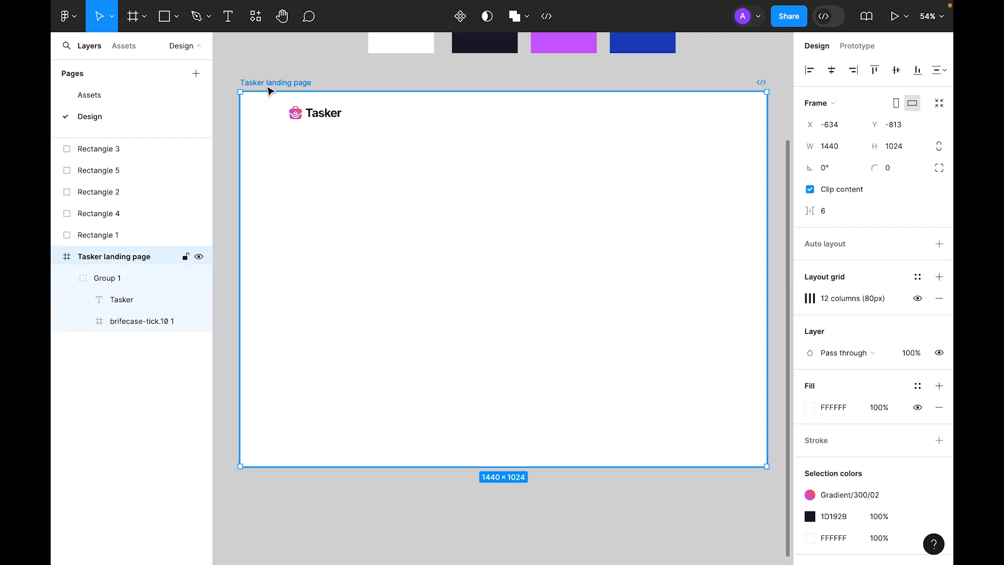
pyautogui.hotkey('ctrl', 'shift', '4')
pyautogui.press('Escape')
# - Add a text layer reading "Features" in the header area of the landing page, at X 707, Y 76
pyautogui.scroll(3, 475, 218)
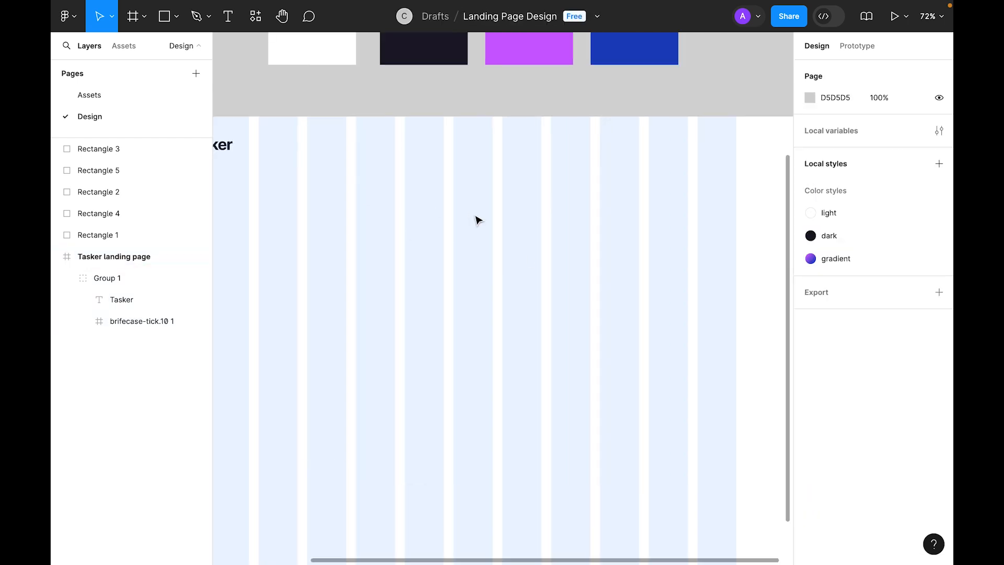
pyautogui.press('t')
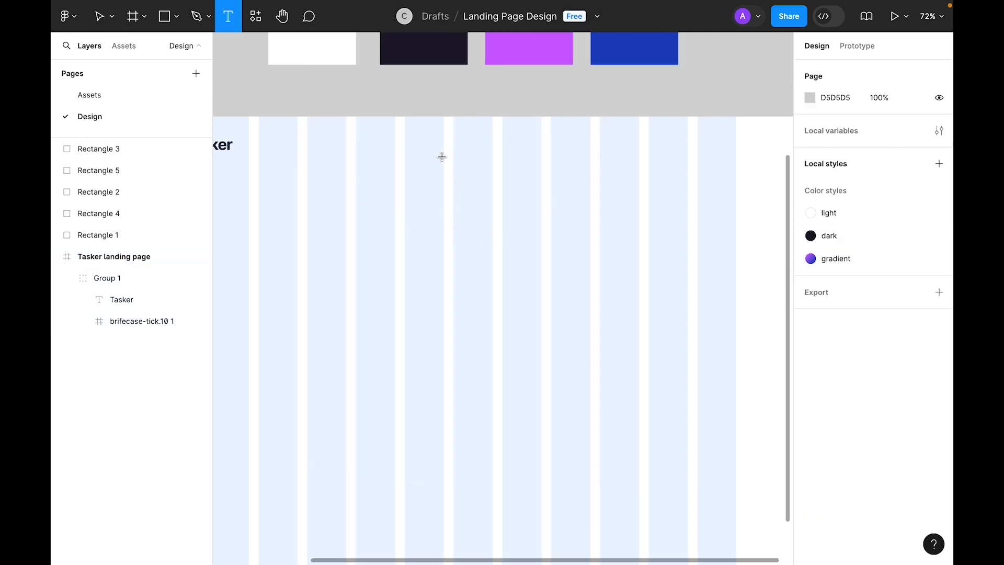
pyautogui.click(442, 157)
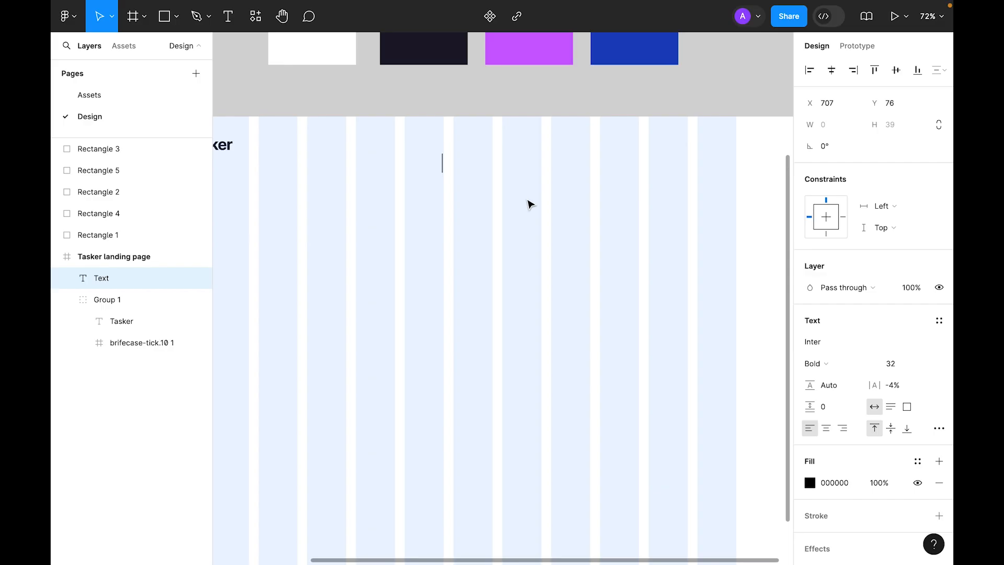
pyautogui.write('Features')
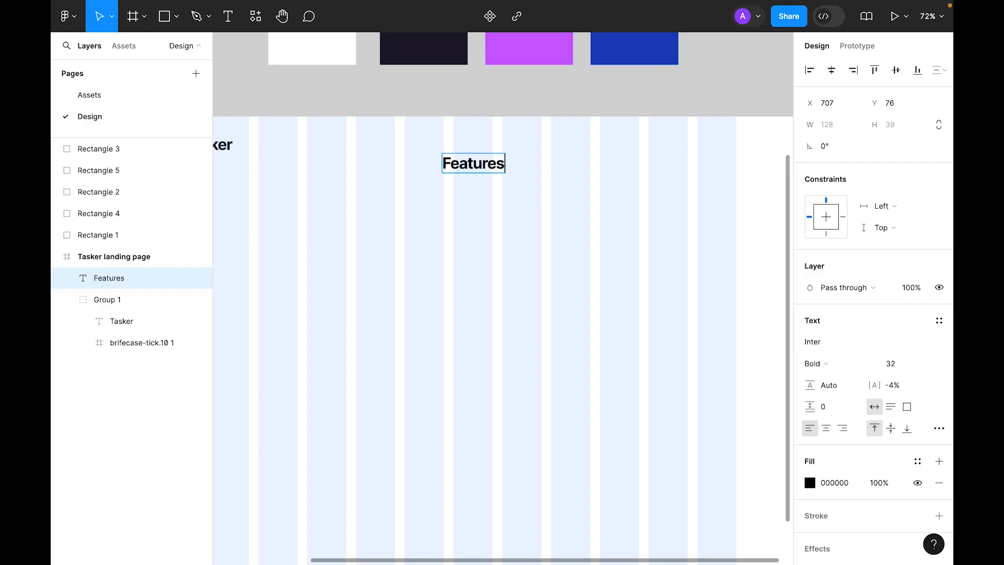
pyautogui.press('Escape')
# - Duplicate the "Features" text to its right at X 902 and change the copy's wording to "Request a demo"
pyautogui.keyDown('alt'); pyautogui.moveTo(493, 167); pyautogui.dragTo(588, 168); pyautogui.keyUp('alt')
pyautogui.doubleClick(586, 165)
pyautogui.write('R')
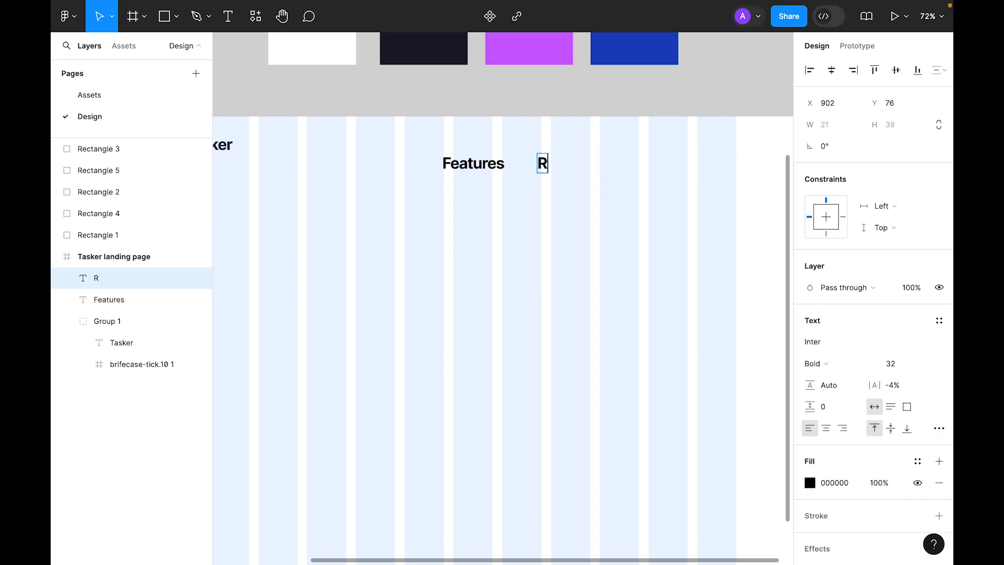
pyautogui.write('equest a demo')
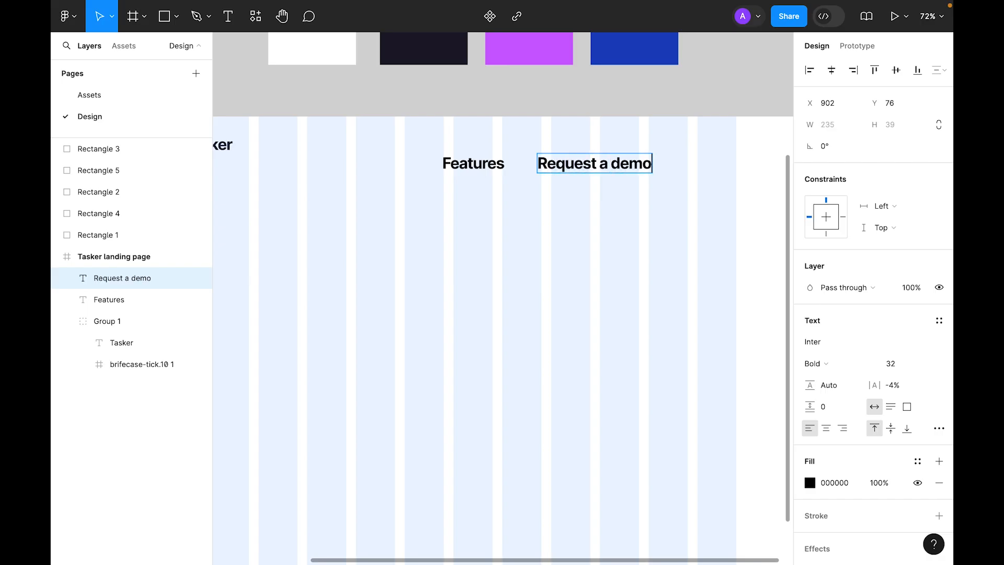
pyautogui.press('Escape')
pyautogui.click(656, 196)
# - Duplicate the "Request a demo" text, change the copy to "Try for free" and place it at the right end of the header row
pyautogui.moveTo(604, 167); pyautogui.dragTo(605, 270)
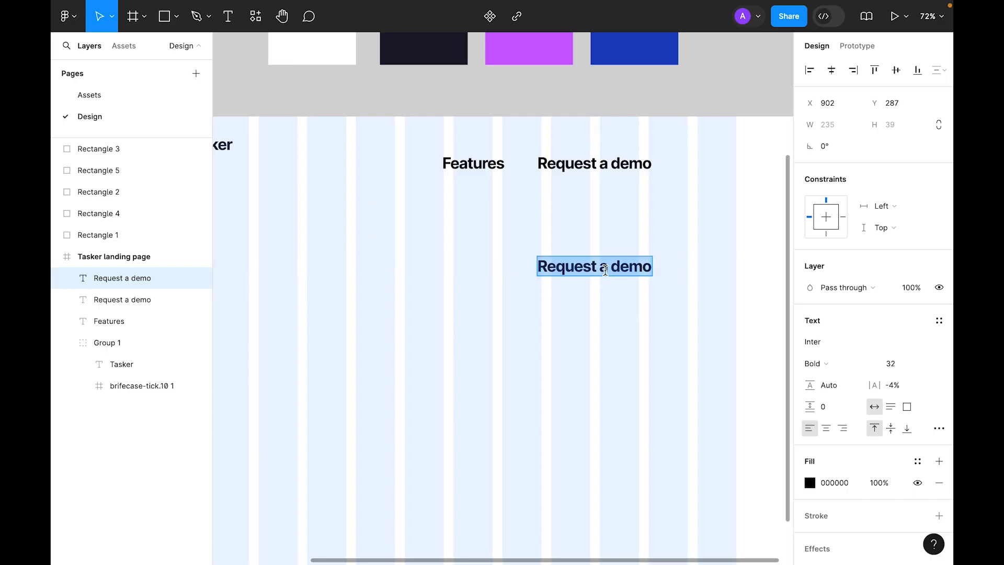
pyautogui.write('Try for ')
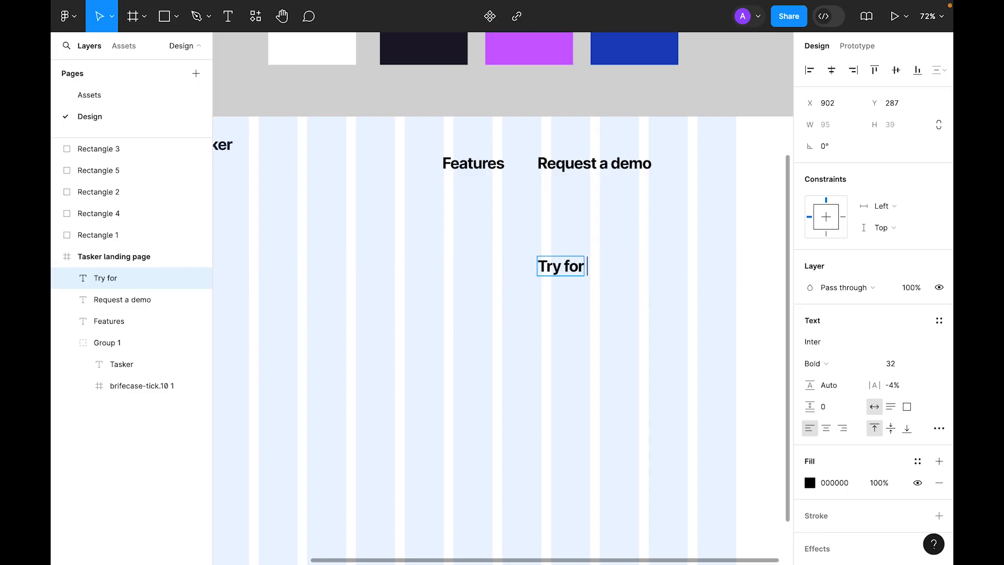
pyautogui.write('free')
pyautogui.press('Escape')
pyautogui.click(575, 278)
pyautogui.moveTo(583, 268); pyautogui.dragTo(733, 159)
pyautogui.click(684, 257)
# - Set the font of the Features, Request a demo and Try for free texts to Inter Medium
pyautogui.hscroll(2, 611, 246)
pyautogui.scroll(1, 611, 247)
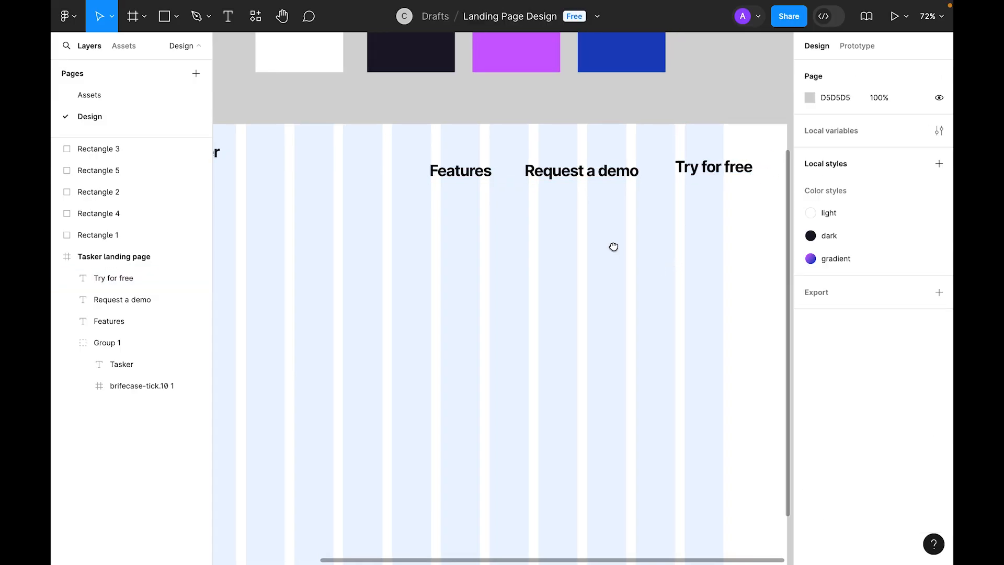
pyautogui.moveTo(724, 209); pyautogui.dragTo(364, 162)
pyautogui.hscroll(-1, 482, 236)
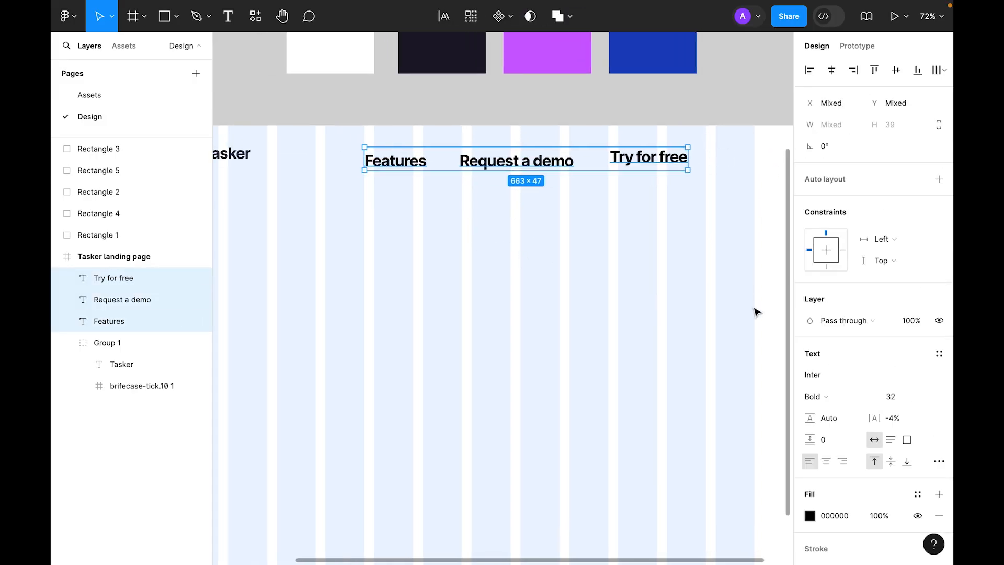
pyautogui.scroll(-2, 906, 271)
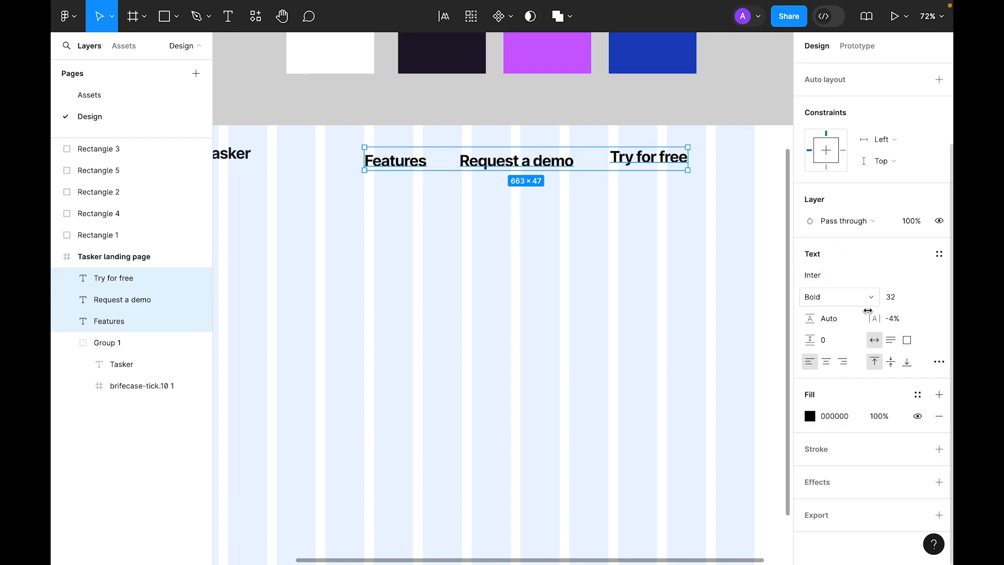
pyautogui.click(828, 277)
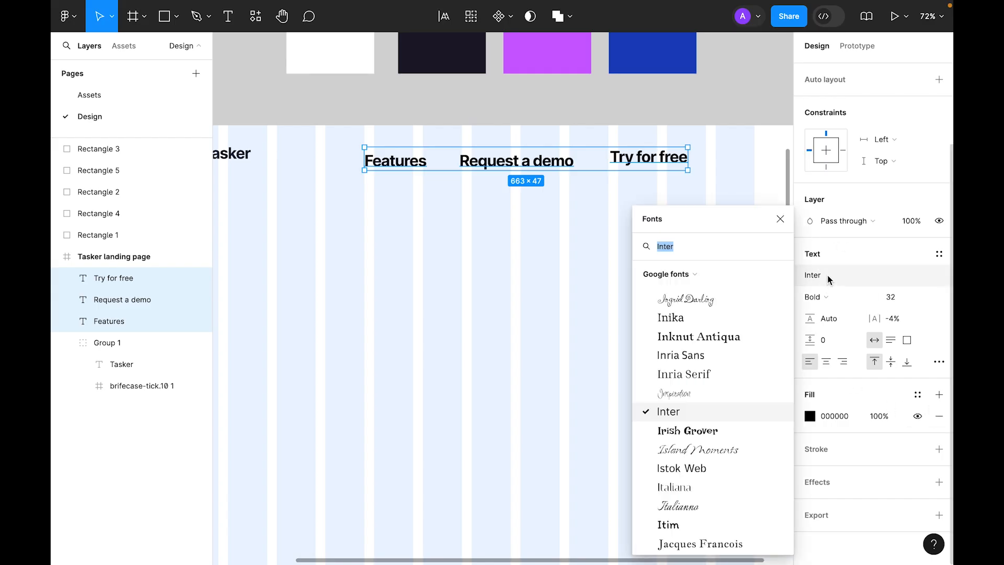
pyautogui.write('inter')
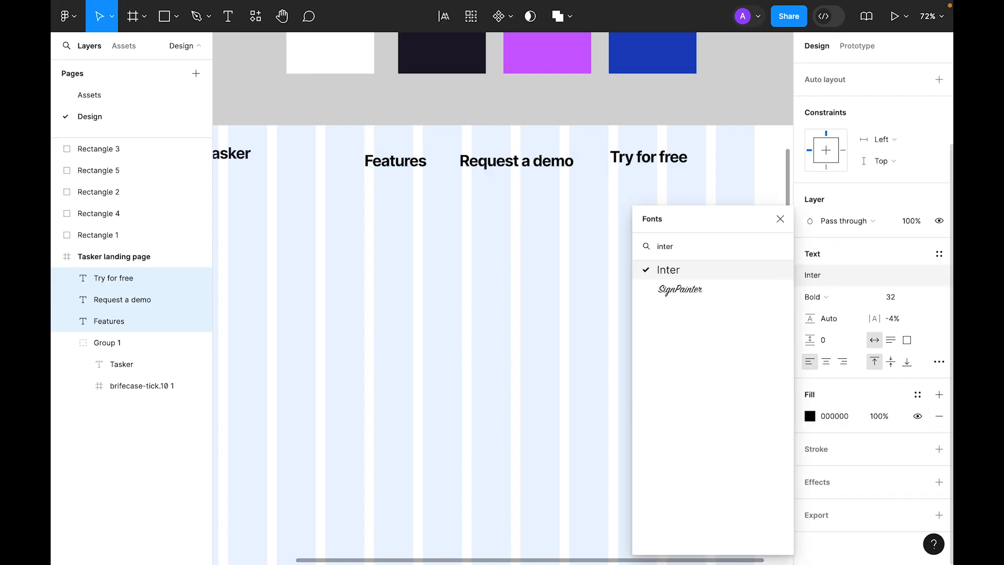
pyautogui.press('Return')
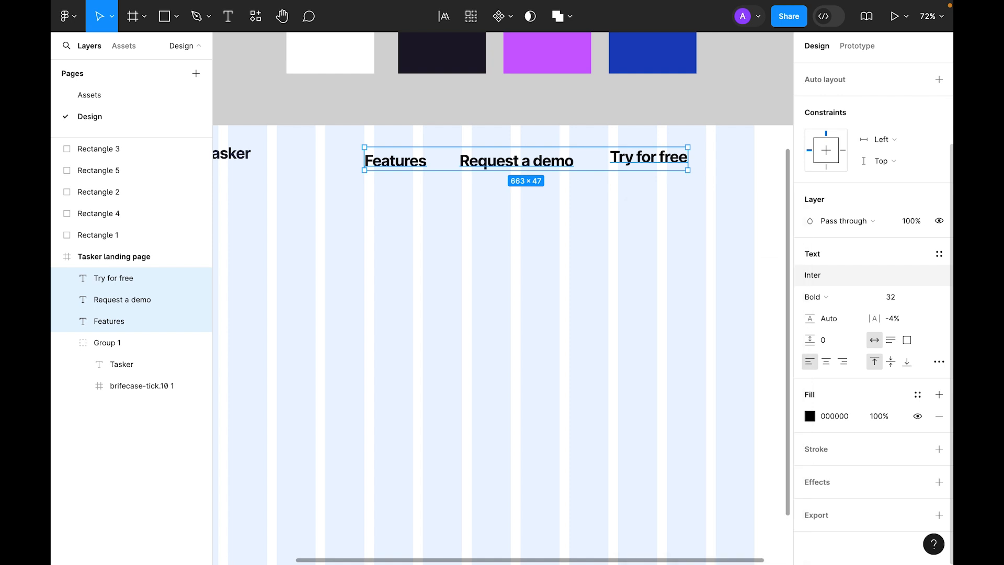
pyautogui.click(824, 298)
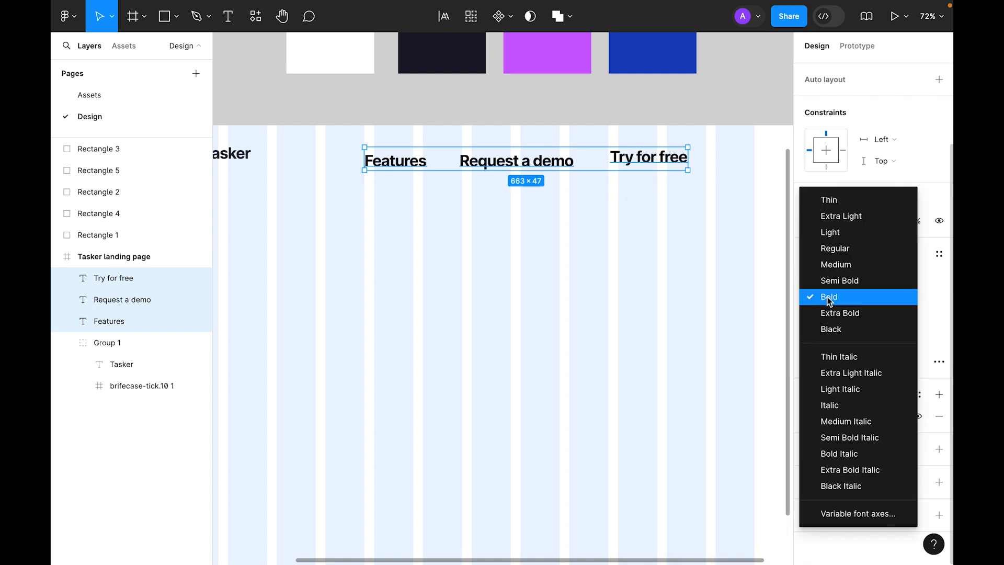
pyautogui.click(841, 265)
# - Set the three header texts' font size to 16 and apply the "dark" colour style to them
pyautogui.click(890, 297)
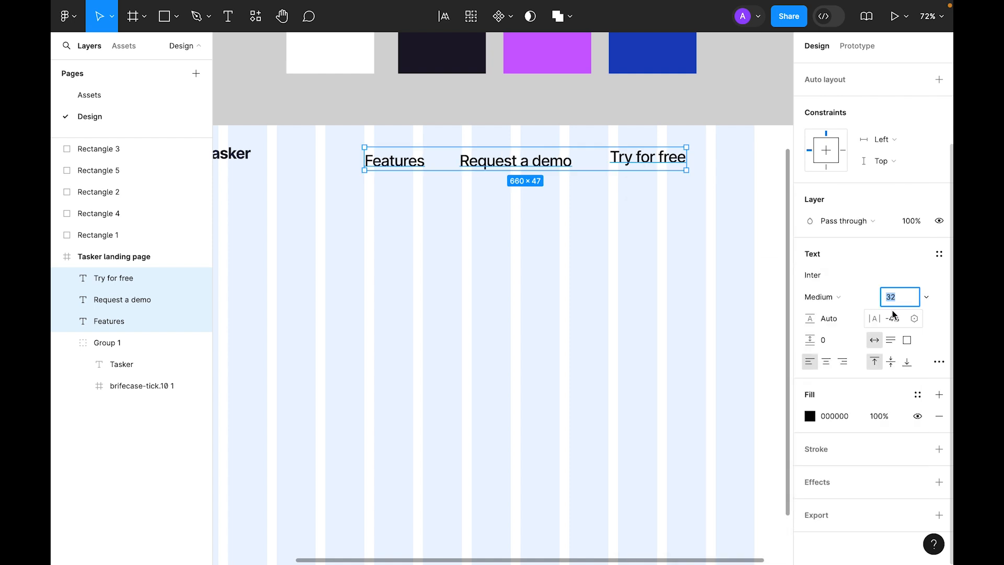
pyautogui.write('16')
pyautogui.press('Return')
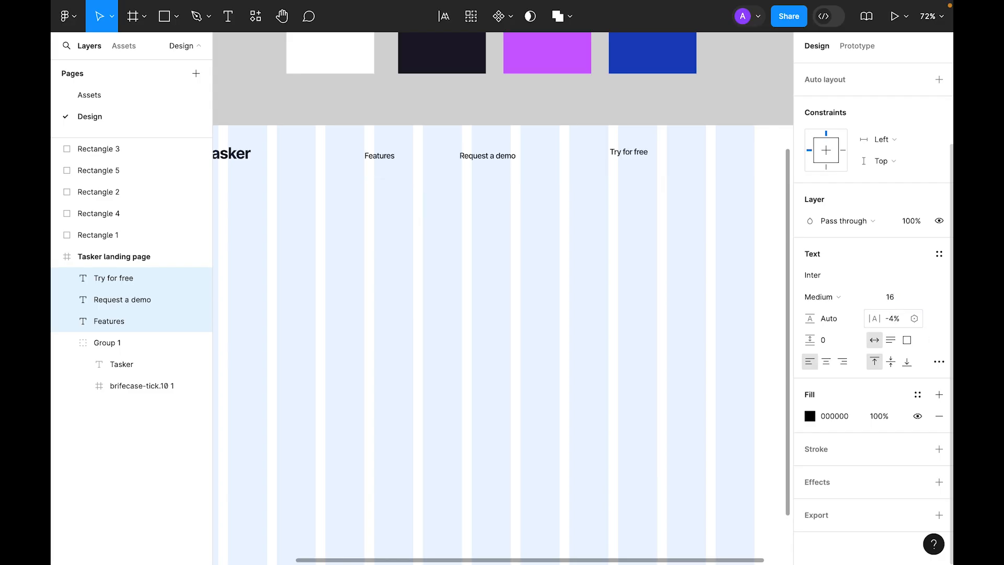
pyautogui.click(917, 396)
pyautogui.click(674, 486)
pyautogui.click(517, 203)
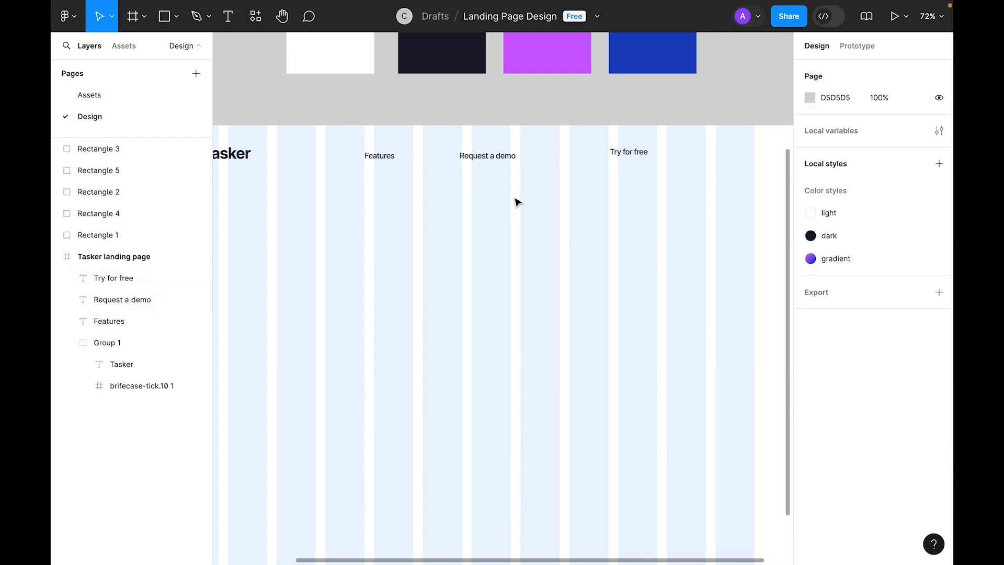
pyautogui.moveTo(510, 184); pyautogui.dragTo(360, 148)
pyautogui.click(629, 206)
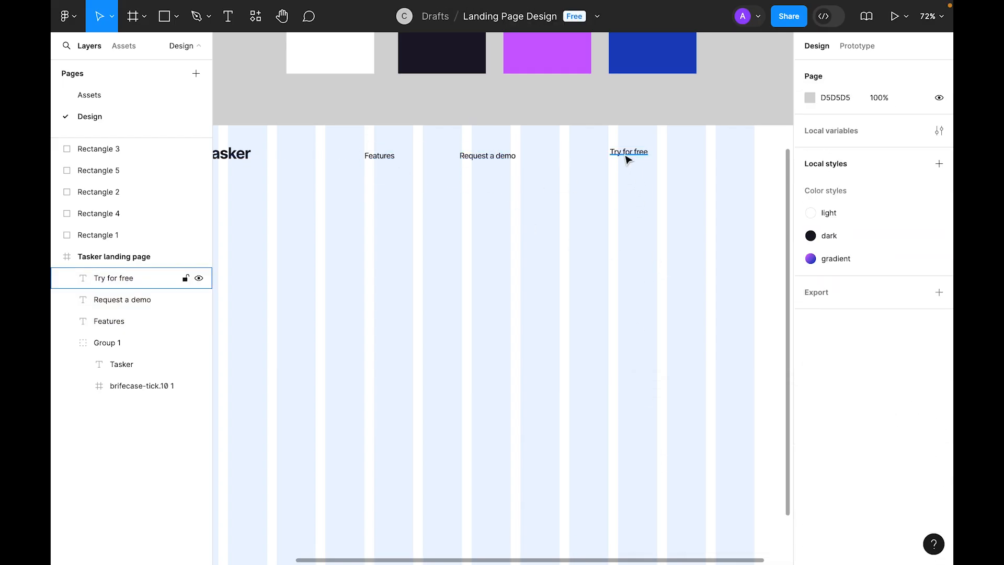
# - Add auto layout around the "Try for free" text to turn it into a button frame
pyautogui.click(627, 157)
pyautogui.scroll(6, 628, 162)
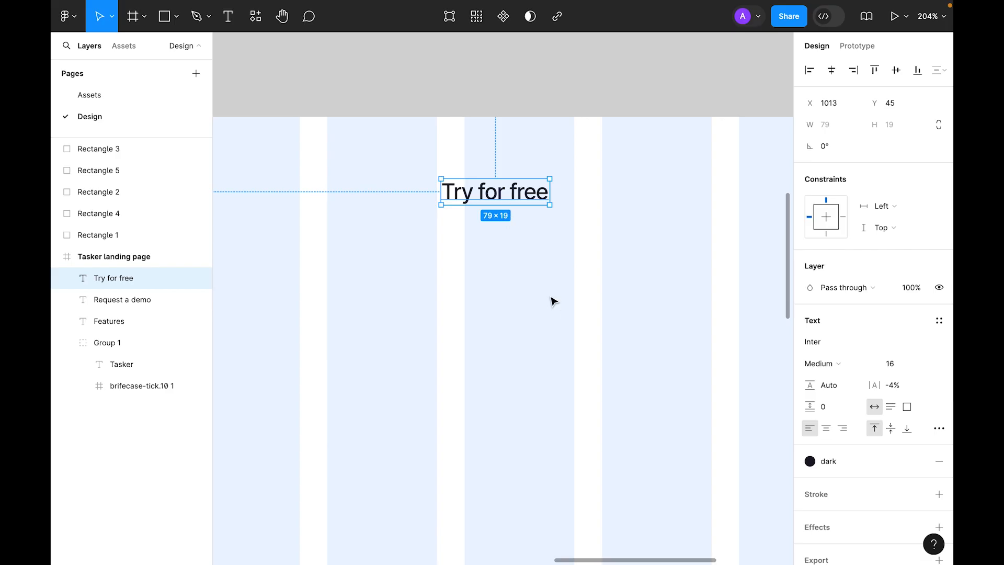
pyautogui.rightClick(509, 195)
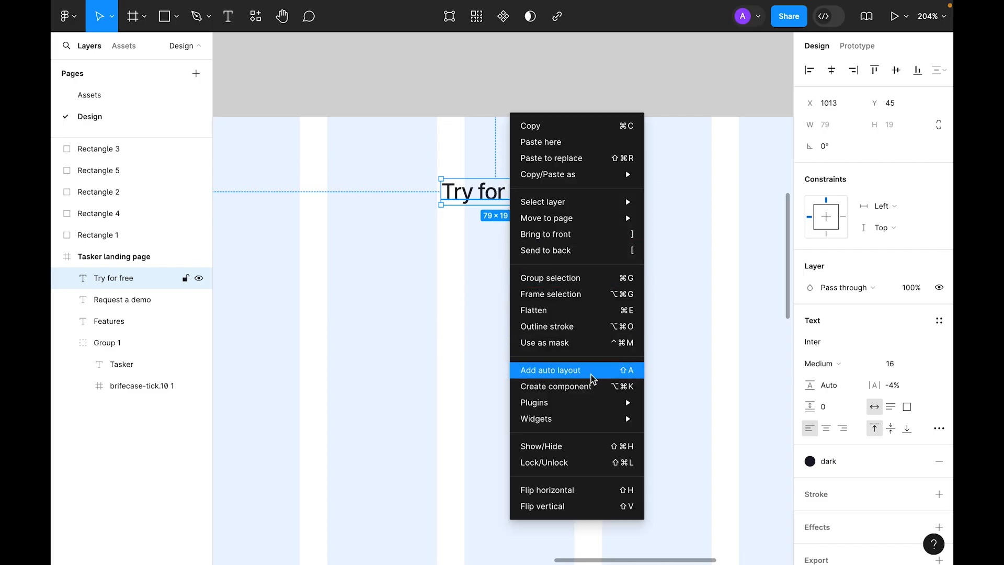
pyautogui.click(462, 194)
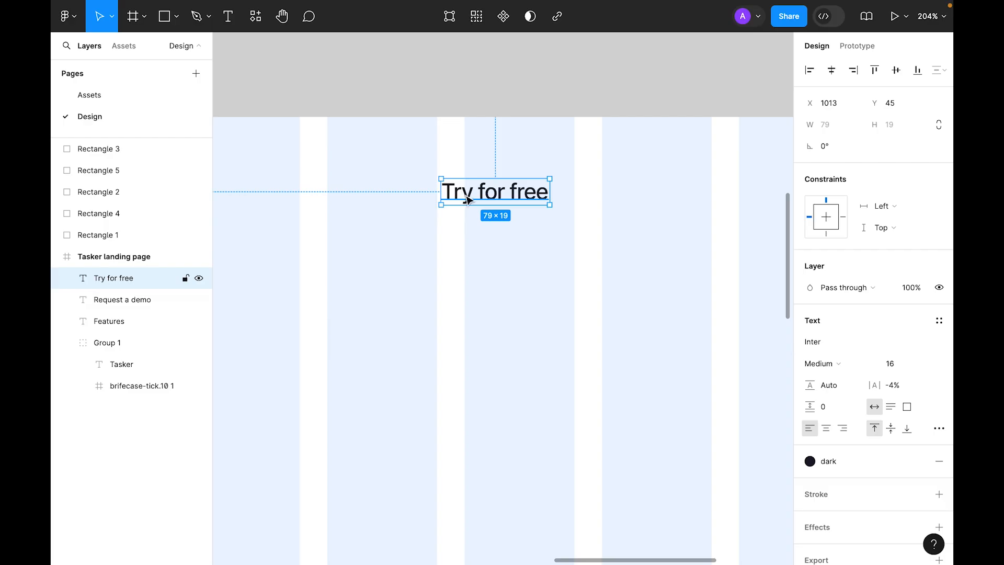
pyautogui.hotkey('shift', 'a')
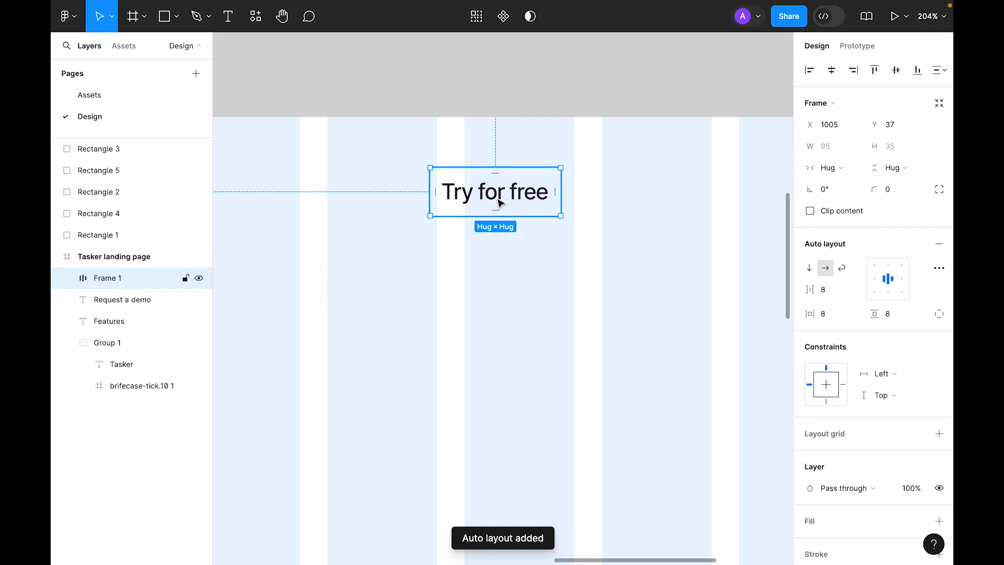
# - Apply the "gradient" colour style as the fill of the Try for free button frame
pyautogui.scroll(-3, 910, 288)
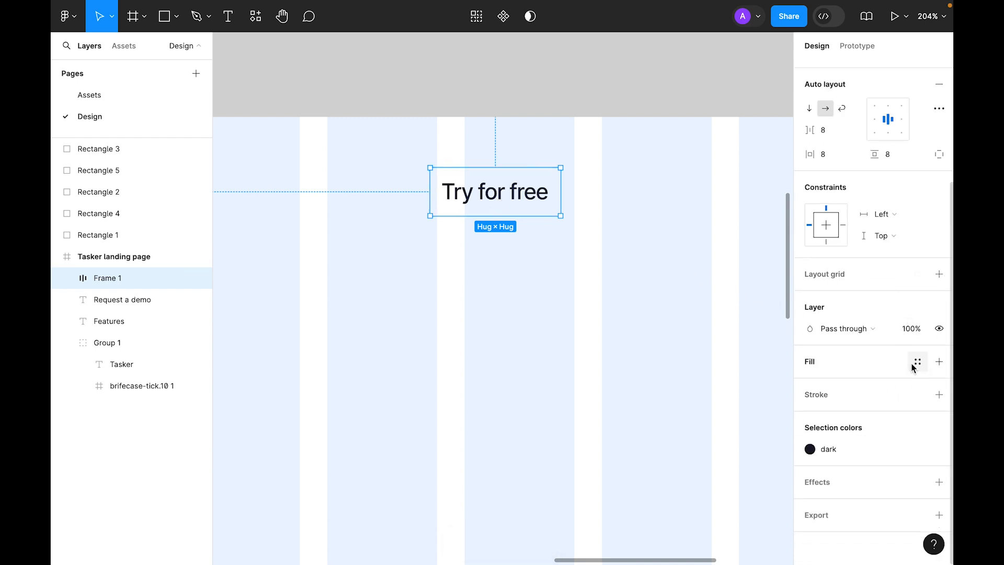
pyautogui.click(915, 364)
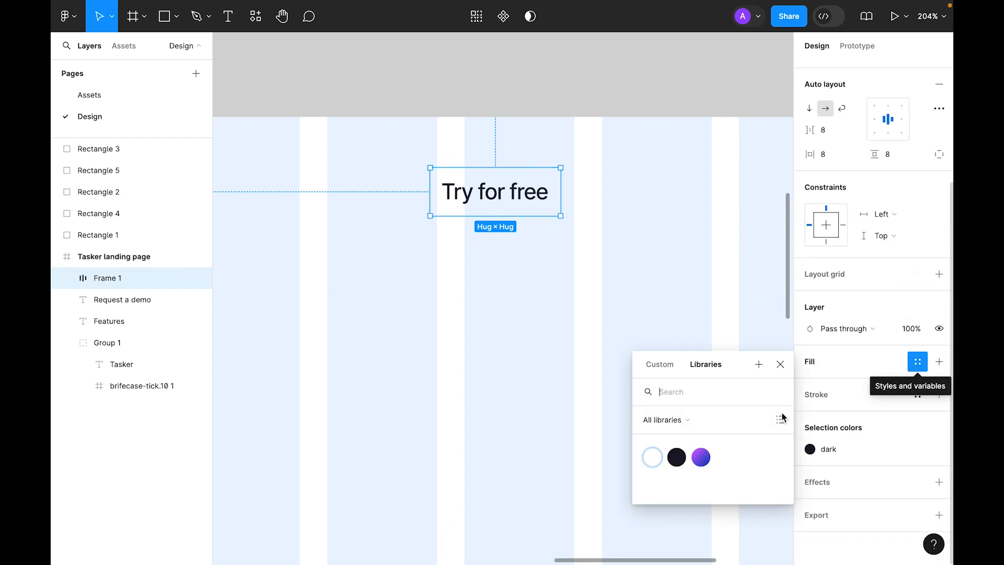
pyautogui.click(701, 458)
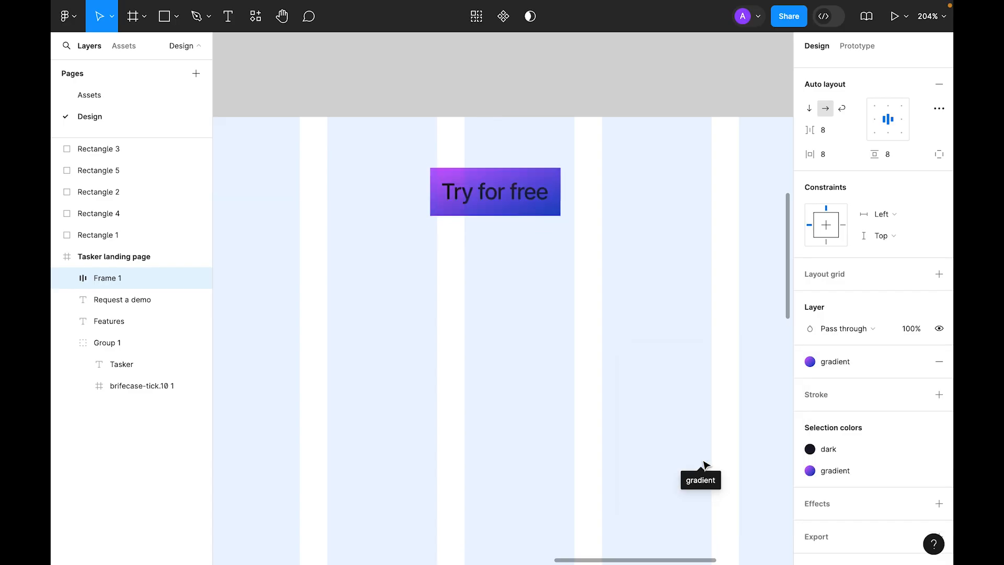
# - Apply the "light" colour style to the text inside the Try for free button
pyautogui.doubleClick(526, 202)
pyautogui.click(853, 396)
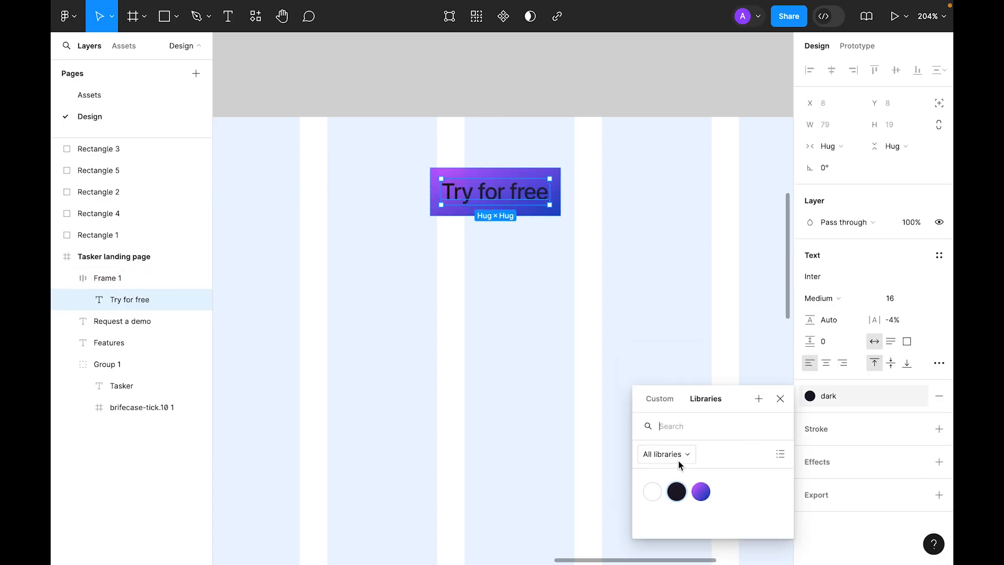
pyautogui.click(651, 495)
pyautogui.click(612, 314)
# - Set the Try for free button's text to font size 14 and weight Bold
pyautogui.scroll(-3, 562, 186)
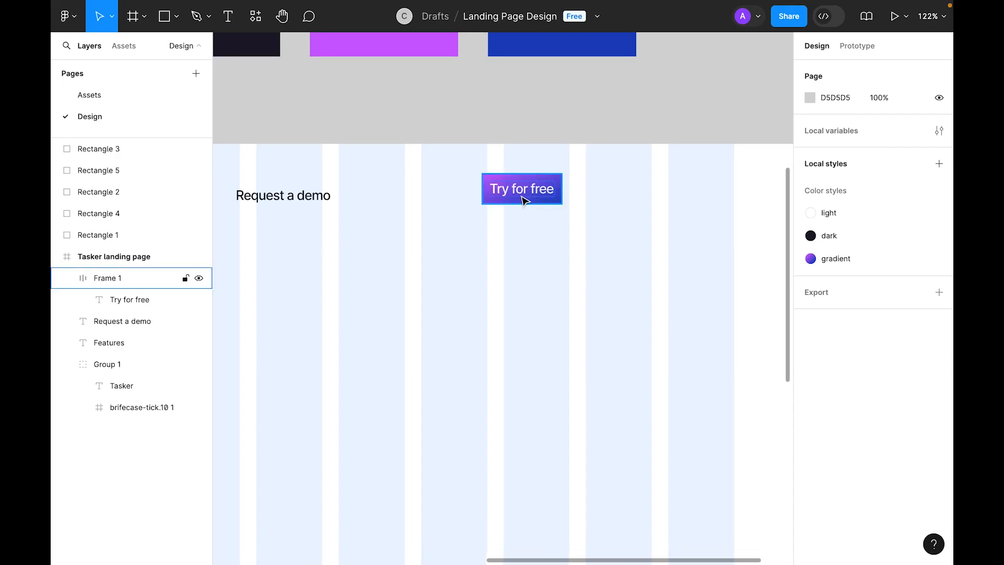
pyautogui.click(523, 192)
pyautogui.doubleClick(524, 196)
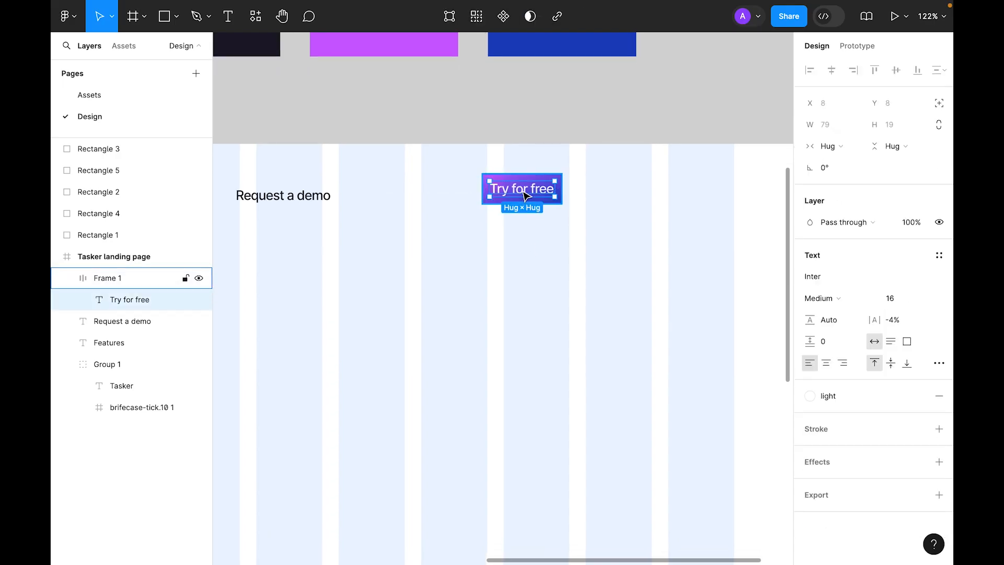
pyautogui.click(902, 301)
pyautogui.write('14')
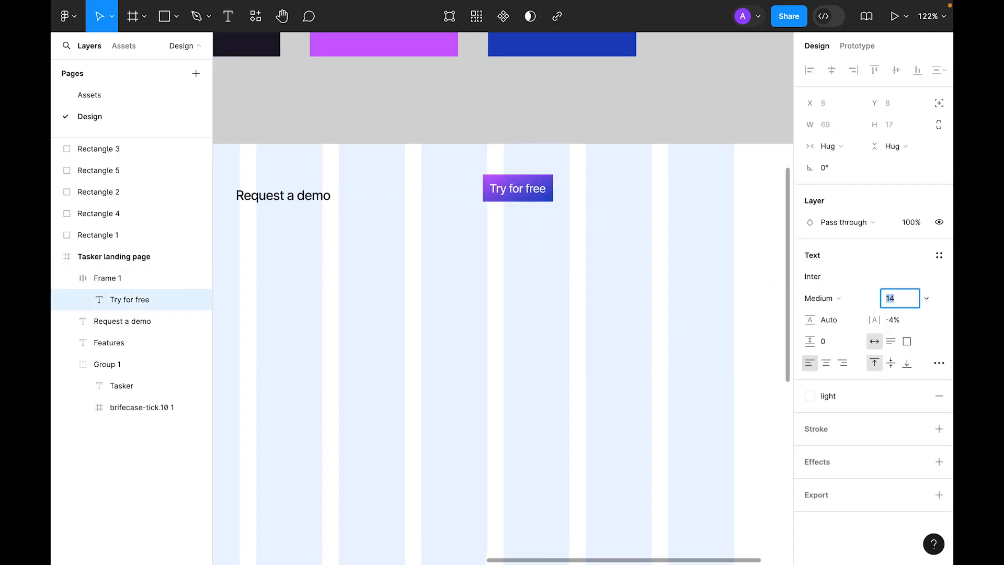
pyautogui.press('Return')
pyautogui.click(818, 298)
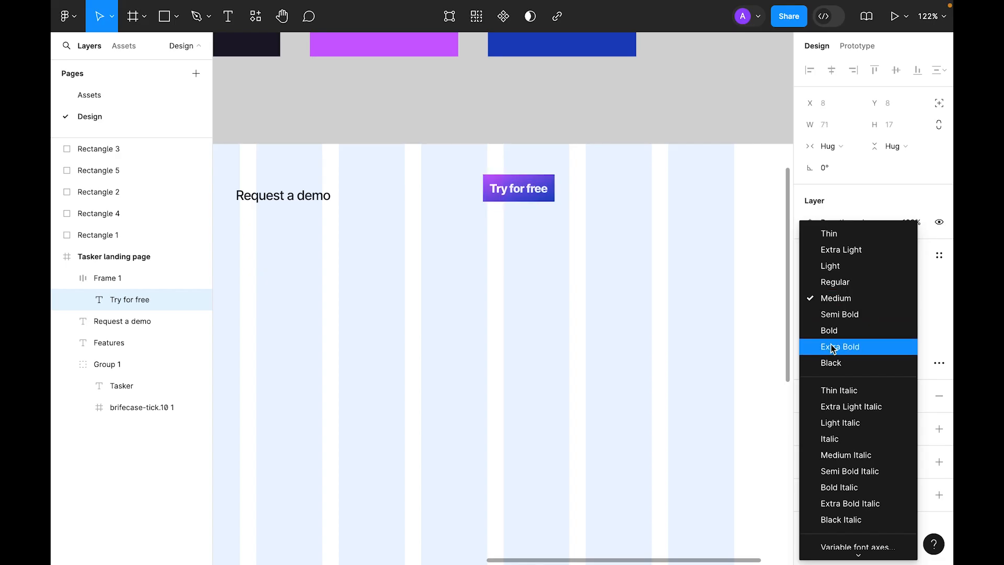
pyautogui.click(837, 328)
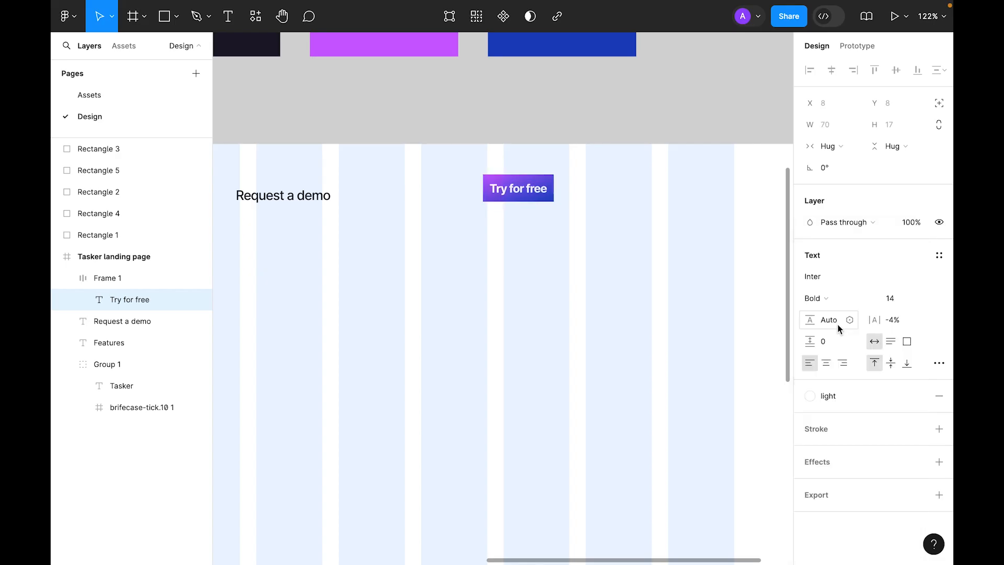
# - Set the letter case of the Try for free button's text to uppercase in its type settings
pyautogui.click(938, 363)
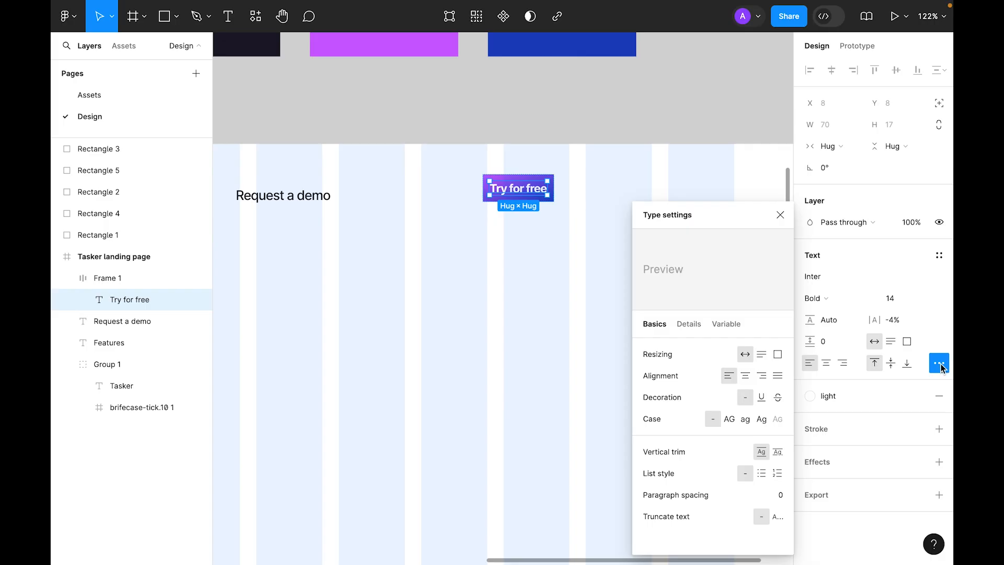
pyautogui.click(730, 419)
pyautogui.click(793, 229)
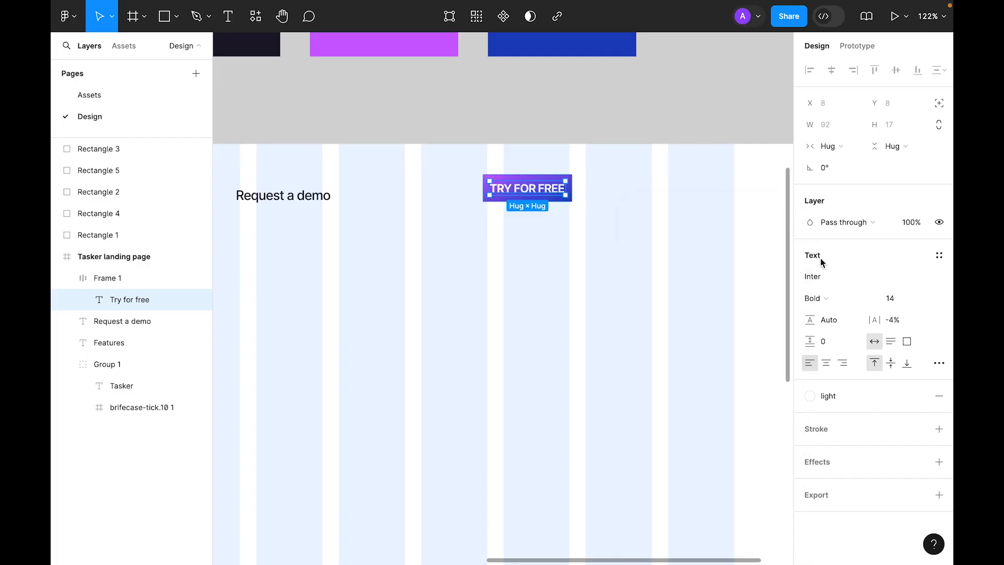
# - Set the letter spacing of the Try for free button's text to 8%
pyautogui.click(902, 321)
pyautogui.hotkey('shift', 'Up')
pyautogui.hotkey('shift', 'Up')
pyautogui.hotkey('shift', 'Up')
pyautogui.hotkey('shift', 'Up')
pyautogui.hotkey('shift', 'Up')
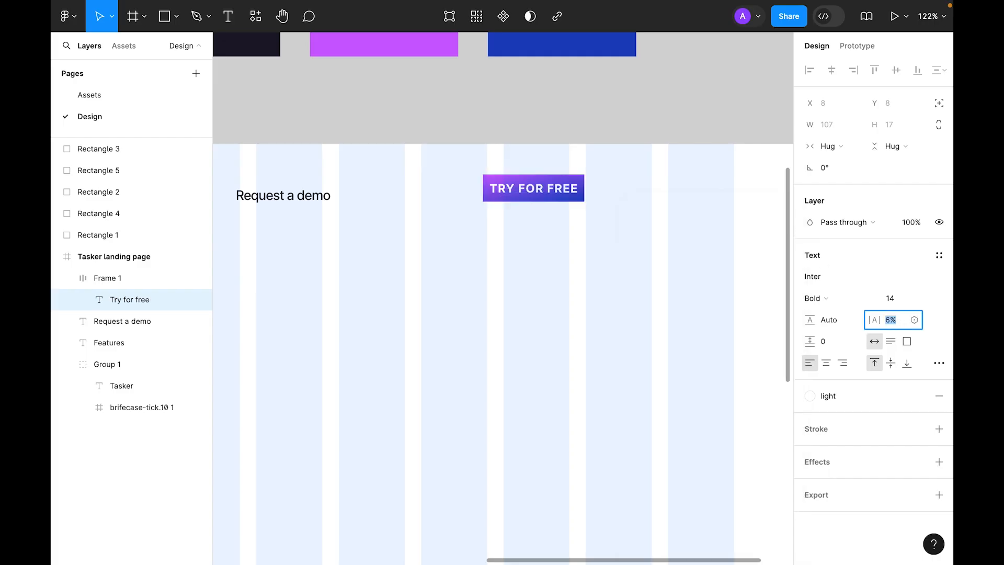
pyautogui.hotkey('shift', 'Down')
pyautogui.hotkey('shift', 'Down')
pyautogui.hotkey('shift', 'Down')
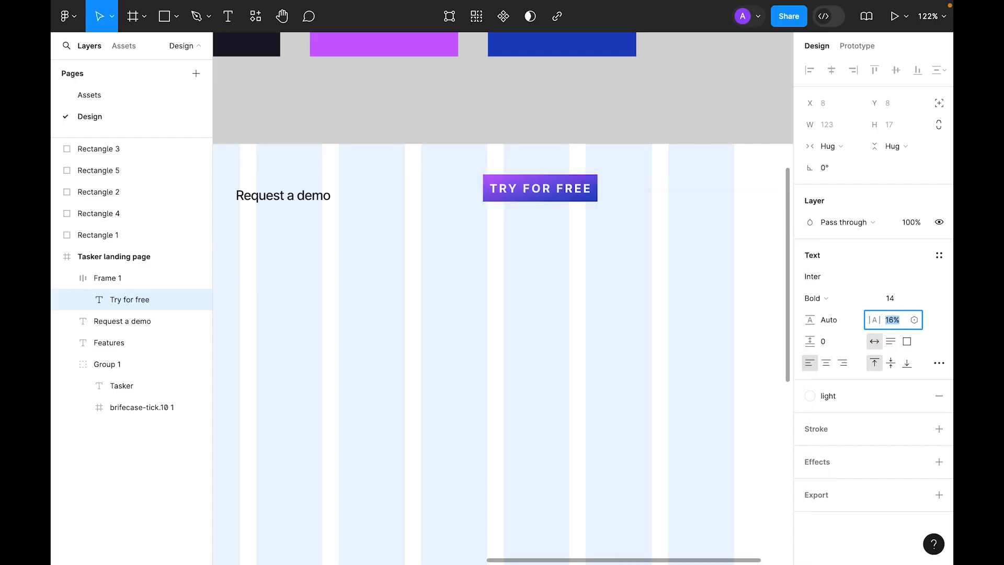
pyautogui.write('8')
pyautogui.press('Return')
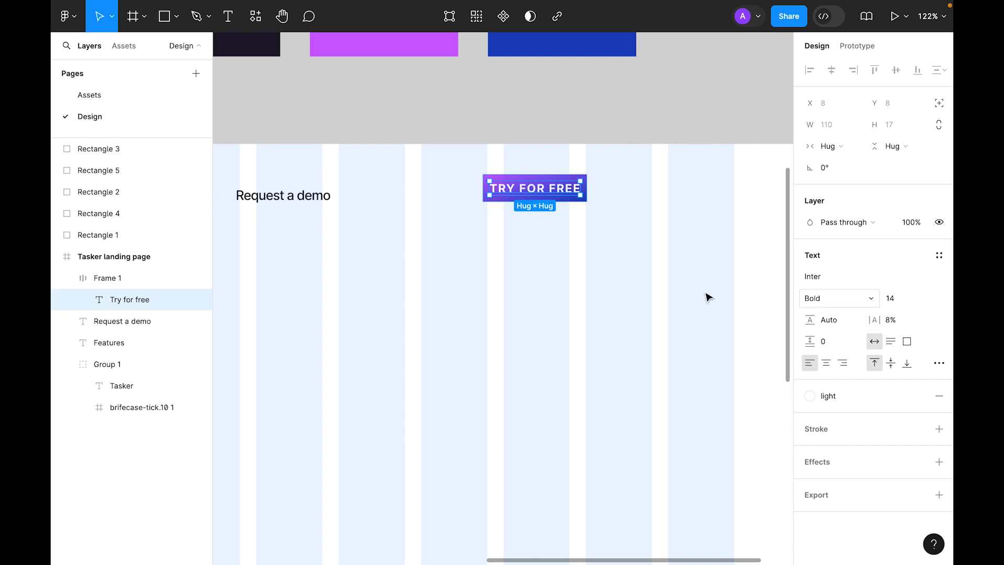
pyautogui.click(627, 279)
# - Round the corners of the Try for free button frame with a radius of 8
pyautogui.moveTo(544, 257); pyautogui.dragTo(587, 245)
pyautogui.moveTo(597, 186); pyautogui.dragTo(661, 206)
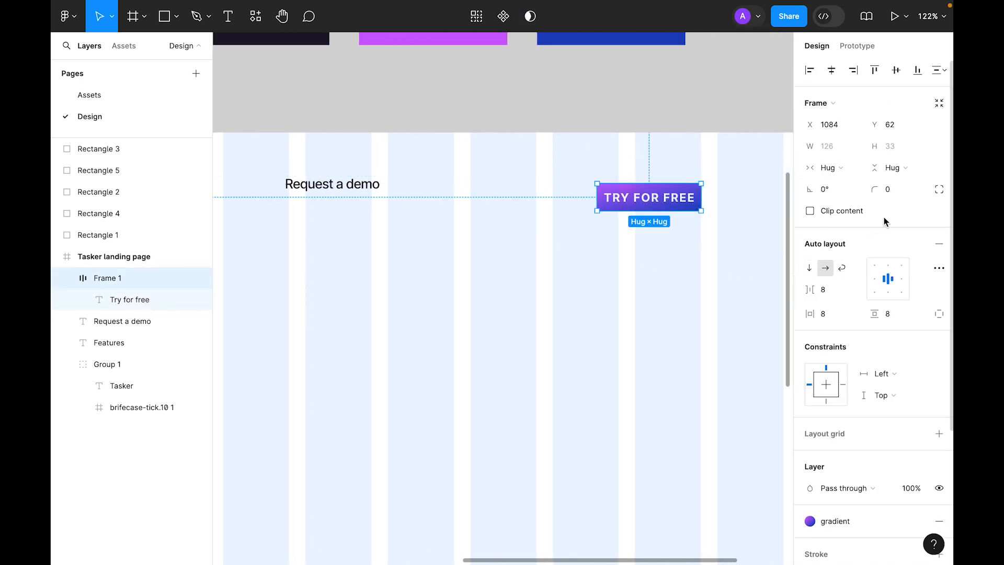
pyautogui.click(902, 192)
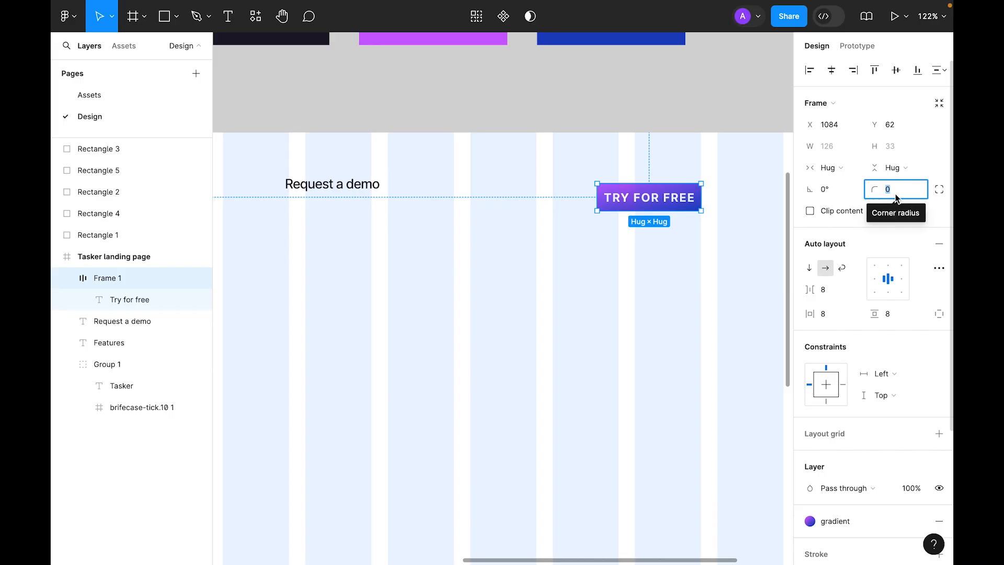
pyautogui.write('8')
pyautogui.press('Return')
# - Set the Try for free button's auto layout padding to 32 horizontally and 16 vertically
pyautogui.click(831, 319)
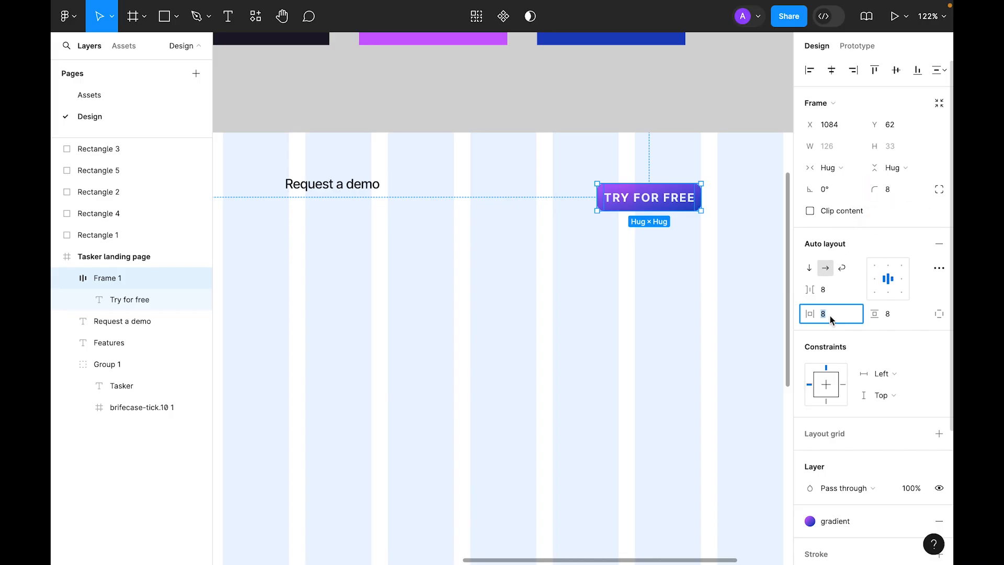
pyautogui.press('Return')
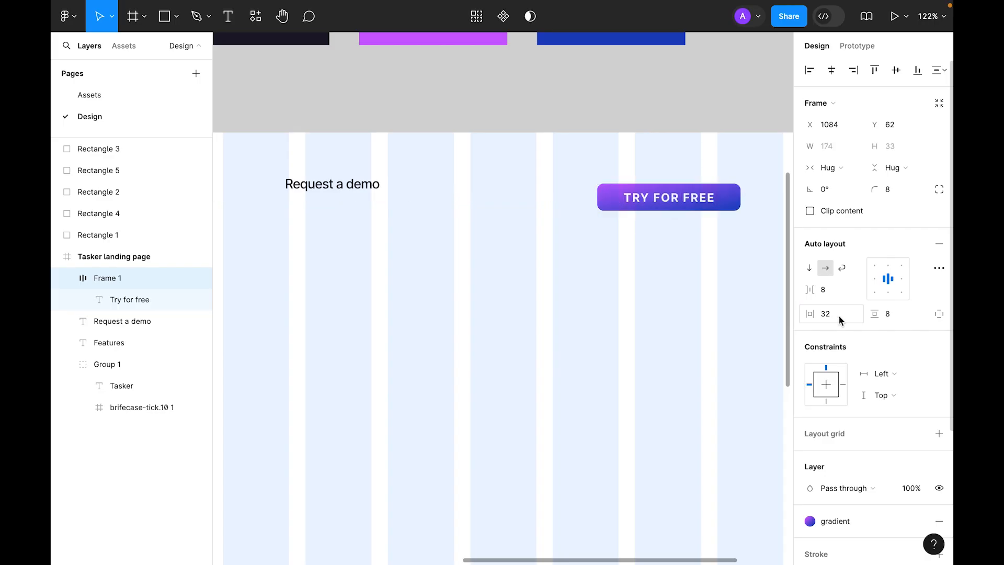
pyautogui.click(900, 313)
pyautogui.write('1')
pyautogui.press('Return')
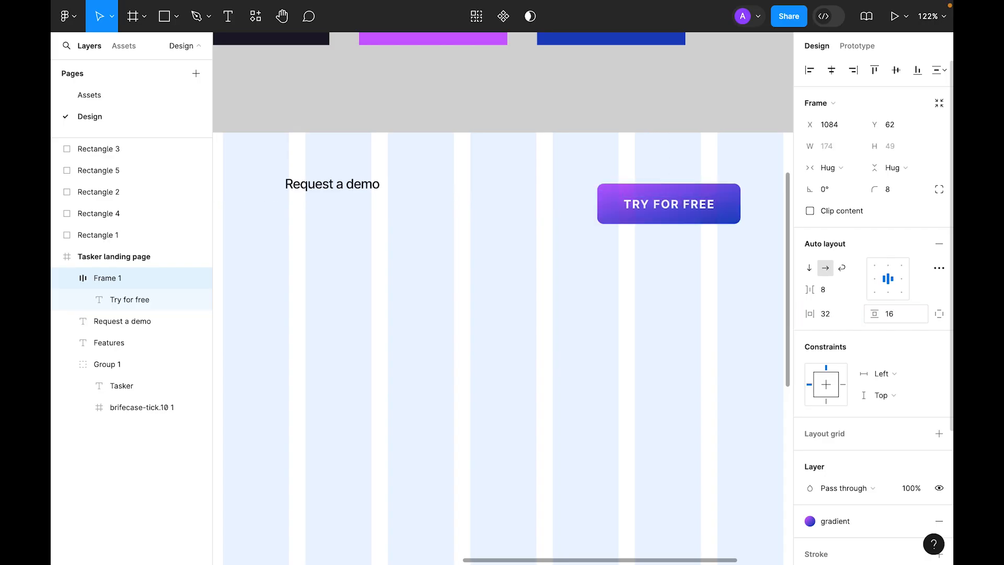
pyautogui.click(638, 283)
# - Move the Try for free button to X 1136, Y 29, flush with the last grid column's outer edge
pyautogui.moveTo(667, 217); pyautogui.dragTo(712, 197)
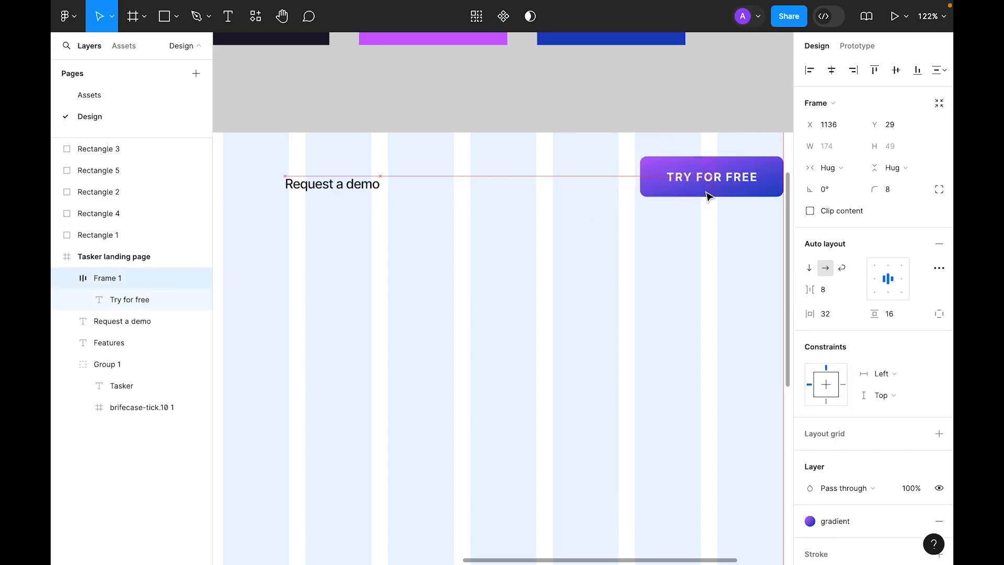
pyautogui.scroll(1, 444, 278)
pyautogui.scroll(-5, 573, 277)
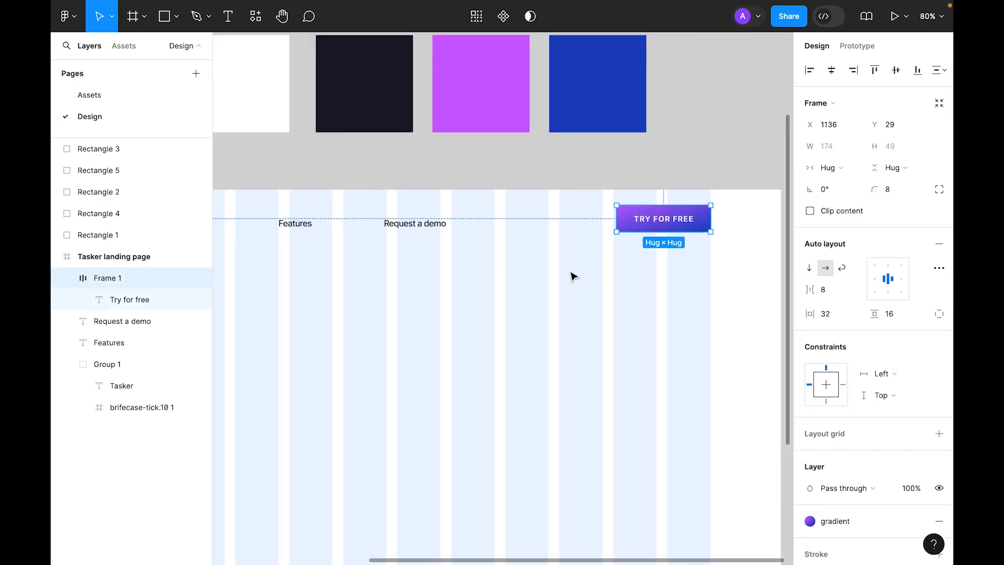
pyautogui.press('Escape')
# - Move the Request a demo and Features texts closer together beside the Try for free button
pyautogui.click(413, 223)
pyautogui.moveTo(302, 225); pyautogui.dragTo(510, 230)
pyautogui.press('Escape')
# - Align the Features text, the Request a demo text and the Try for free button by their vertical centres
pyautogui.moveTo(715, 294); pyautogui.dragTo(481, 223)
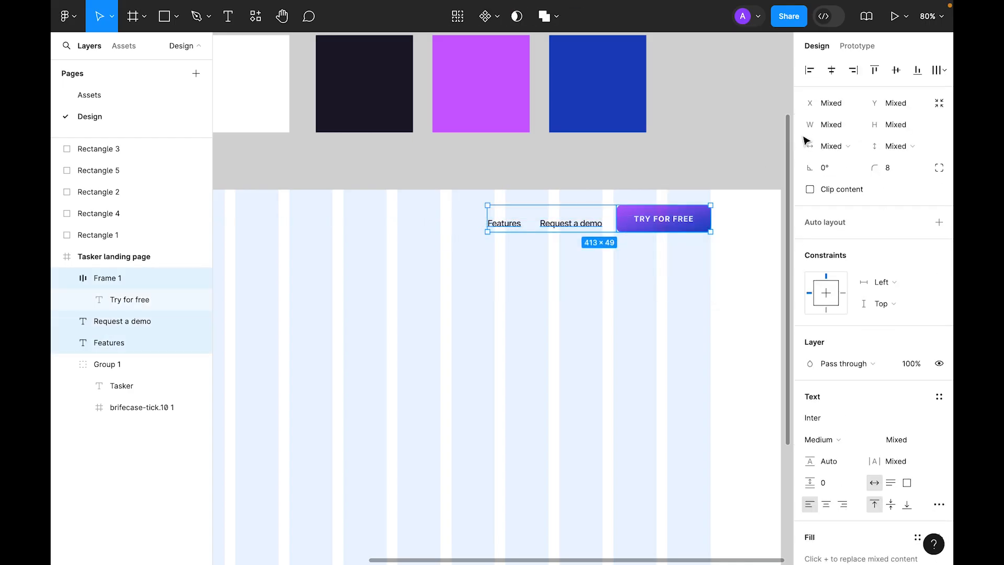
pyautogui.click(895, 69)
pyautogui.click(647, 322)
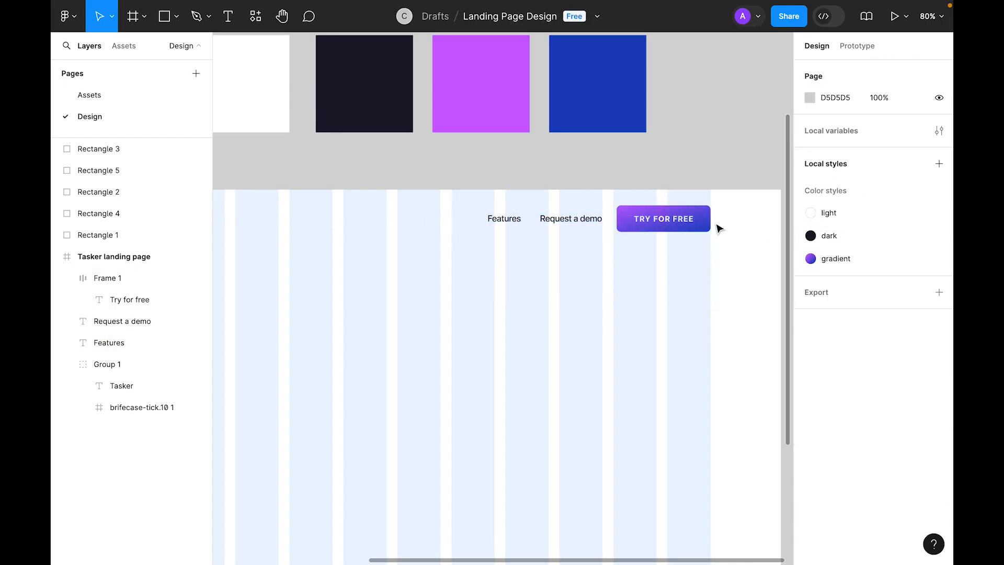
# - Turn on Clip content for the Try for free button frame
pyautogui.hscroll(2, 716, 227)
pyautogui.scroll(3, 717, 227)
pyautogui.click(642, 253)
pyautogui.click(642, 253)
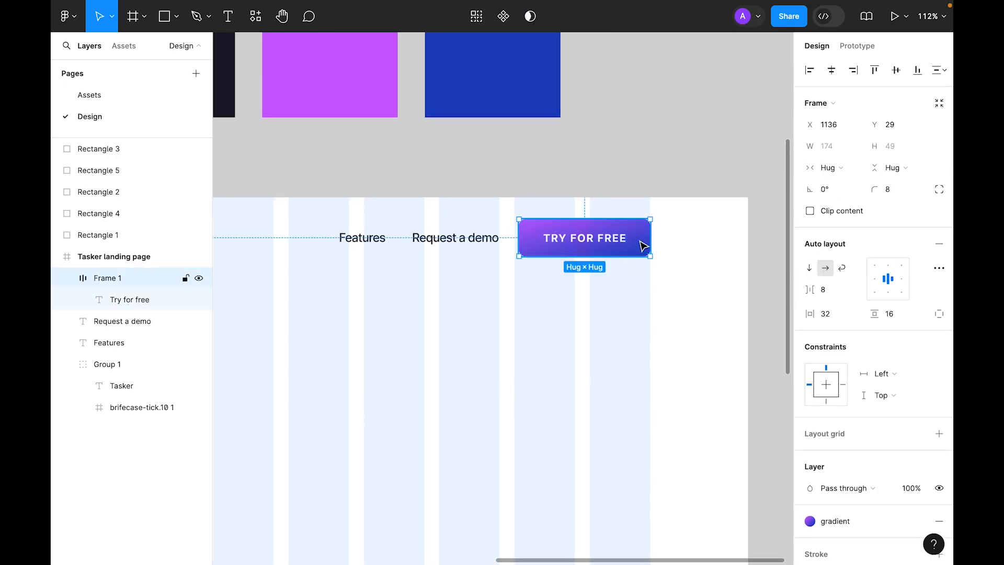
pyautogui.scroll(-1, 892, 374)
pyautogui.scroll(-5, 892, 377)
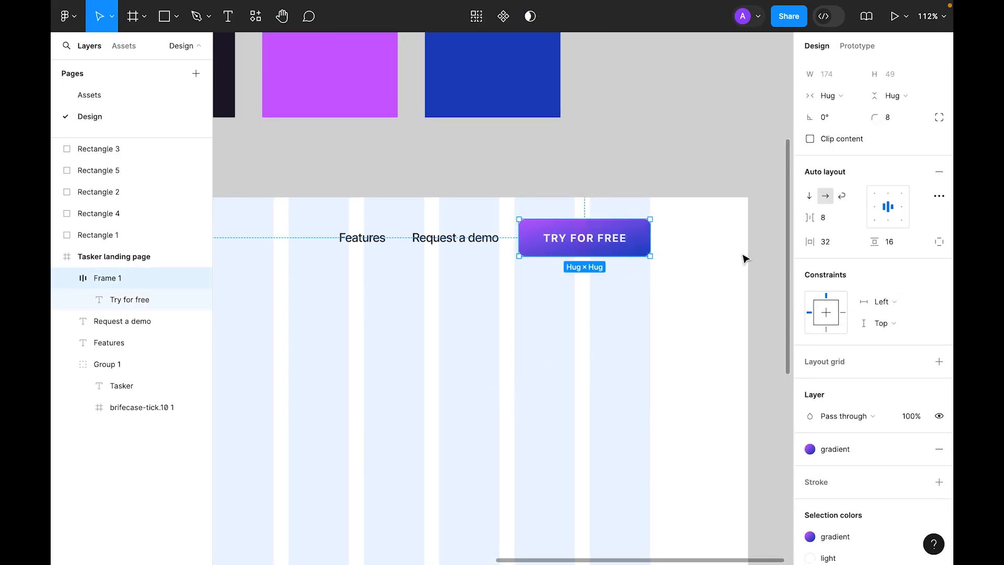
pyautogui.scroll(5, 898, 478)
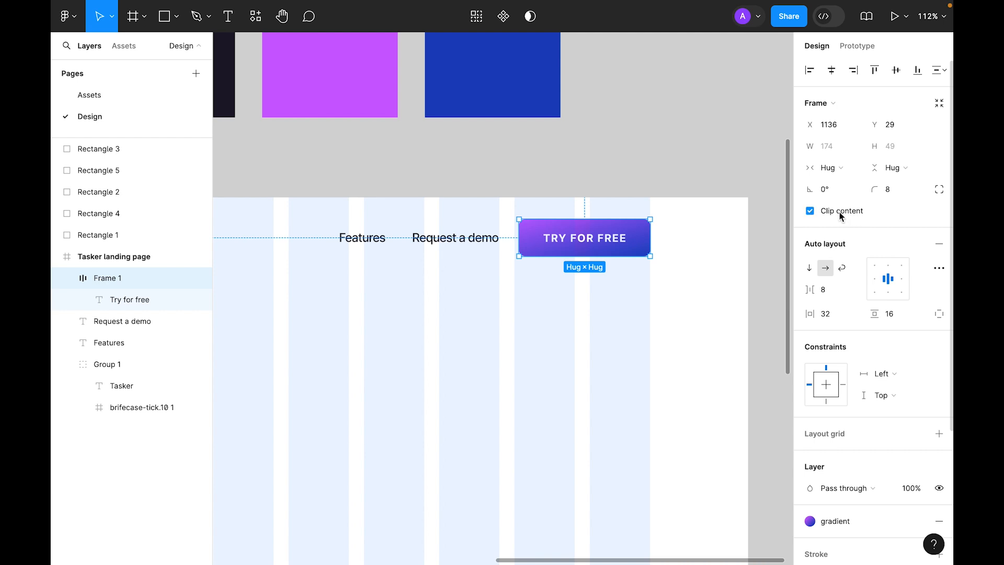
# - Add a drop shadow to the Try for free button with Y 16, blur 32 and spread -16
pyautogui.scroll(-5, 818, 222)
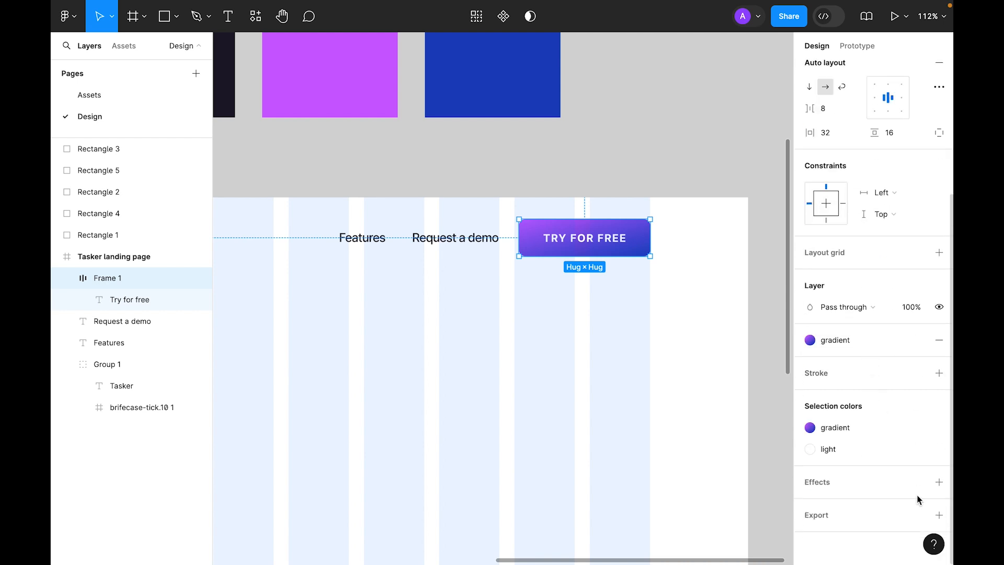
pyautogui.click(940, 481)
pyautogui.scroll(-1, 836, 501)
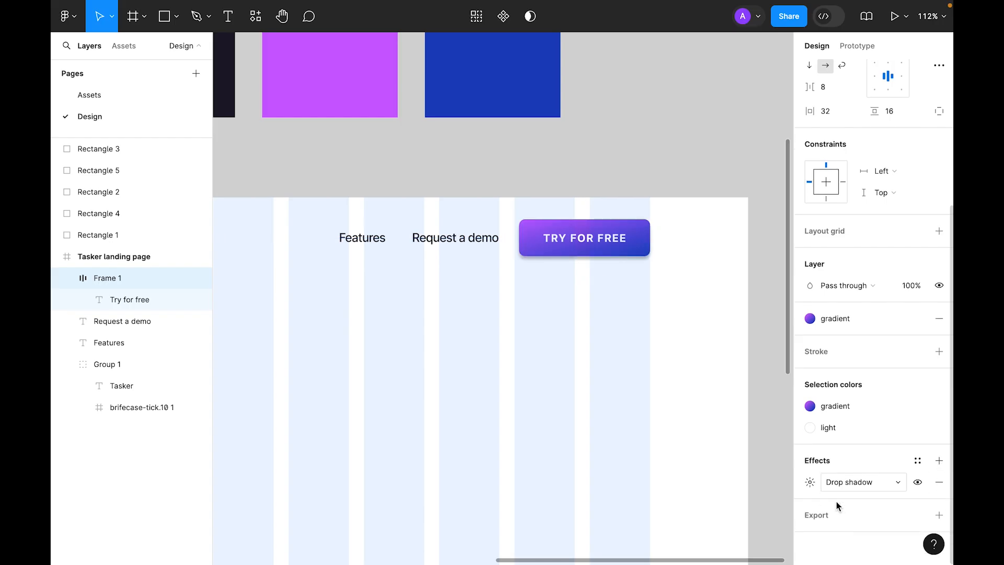
pyautogui.click(810, 482)
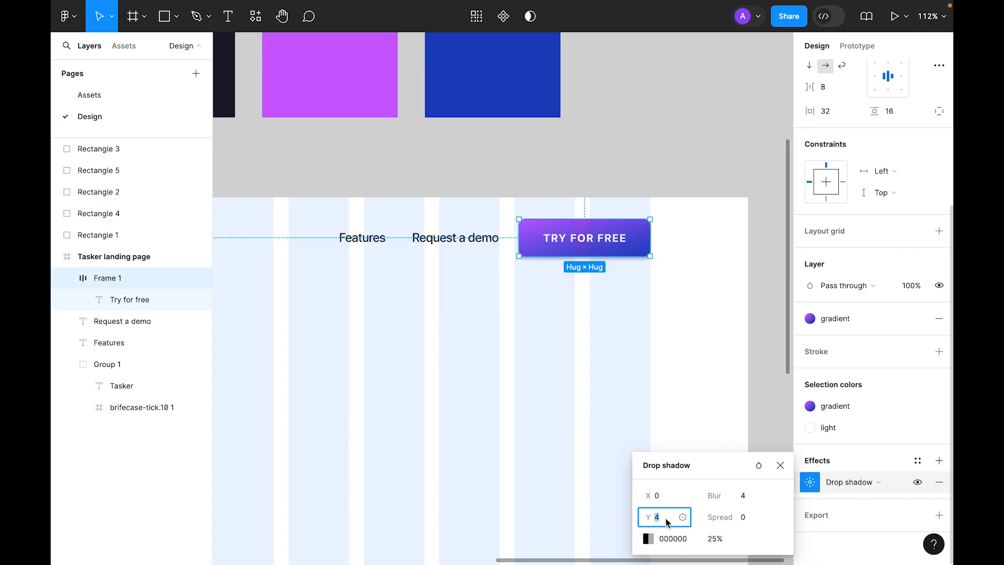
pyautogui.write('16')
pyautogui.press('Tab')
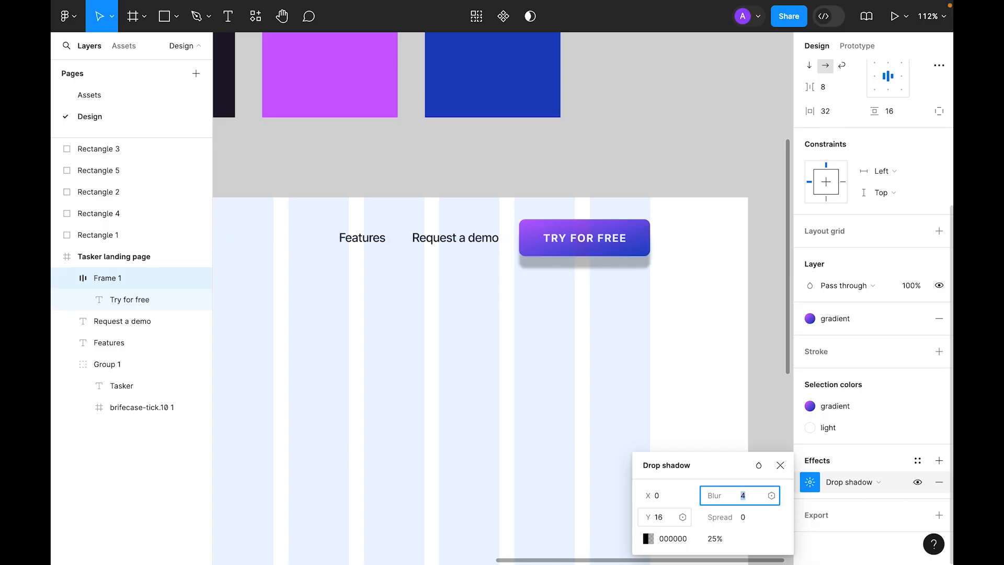
pyautogui.press('Return')
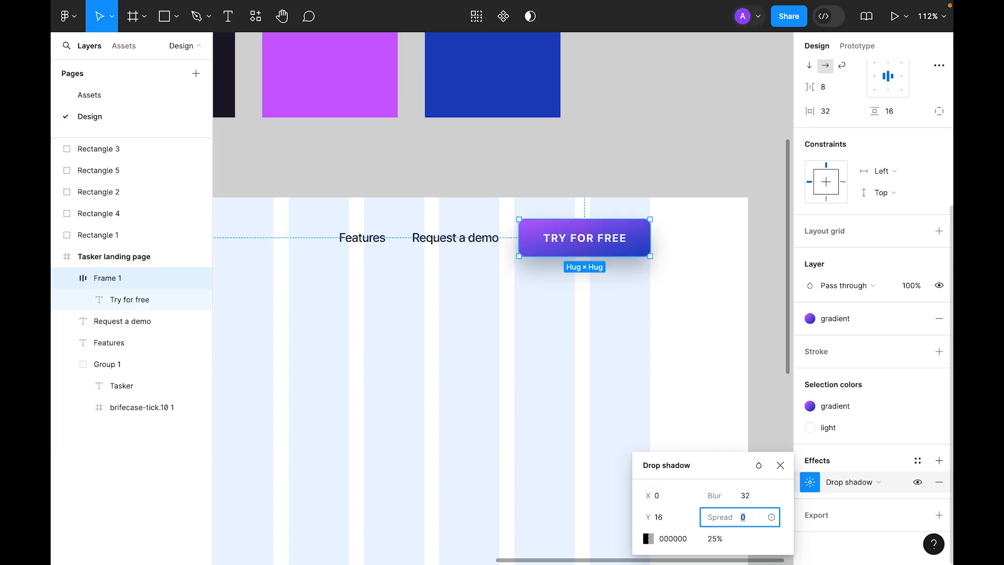
pyautogui.write('-16')
pyautogui.press('Return')
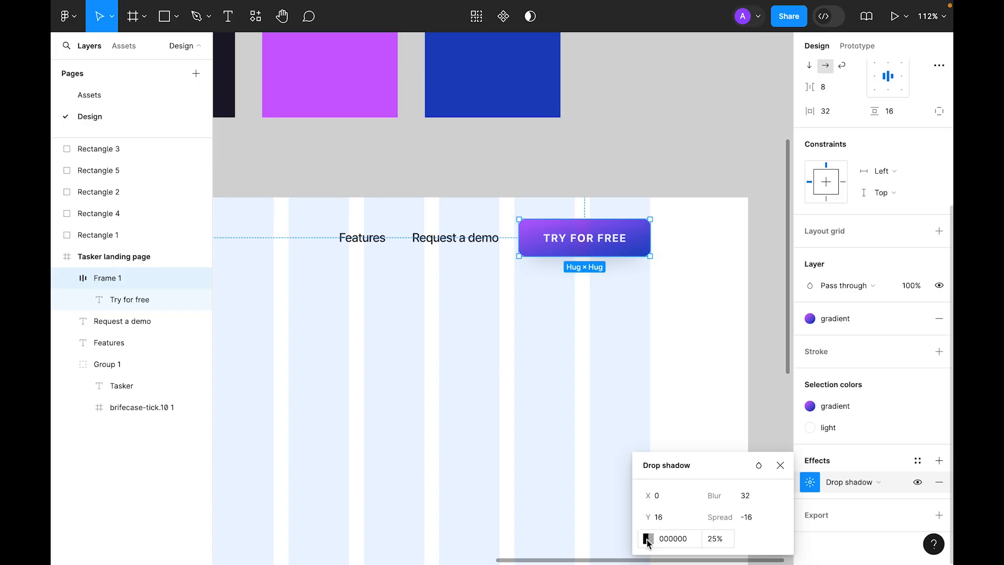
# - Set the drop shadow's colour to 1D41BE by sampling the blue swatch rectangle above the landing page
pyautogui.click(648, 538)
pyautogui.click(492, 411)
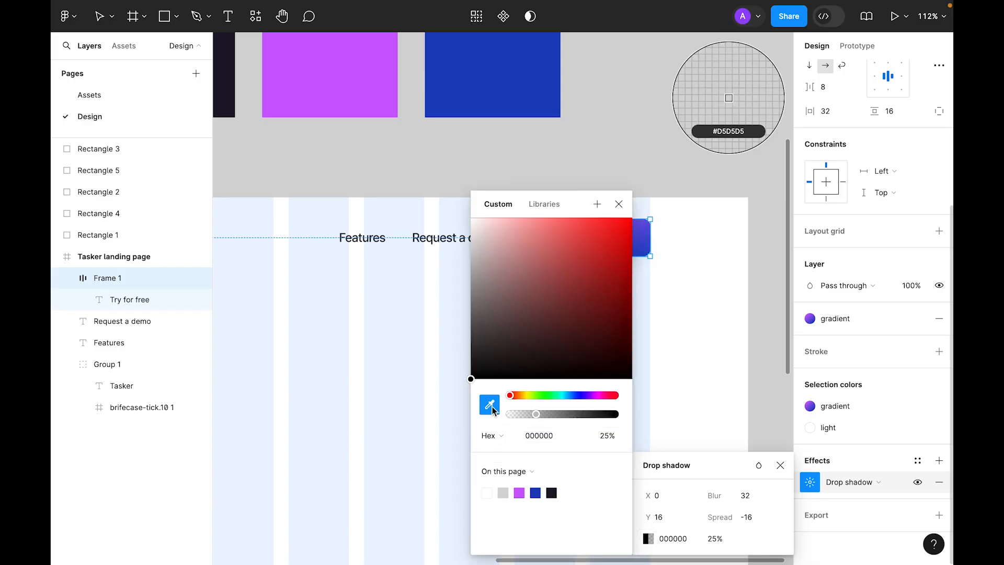
pyautogui.click(510, 97)
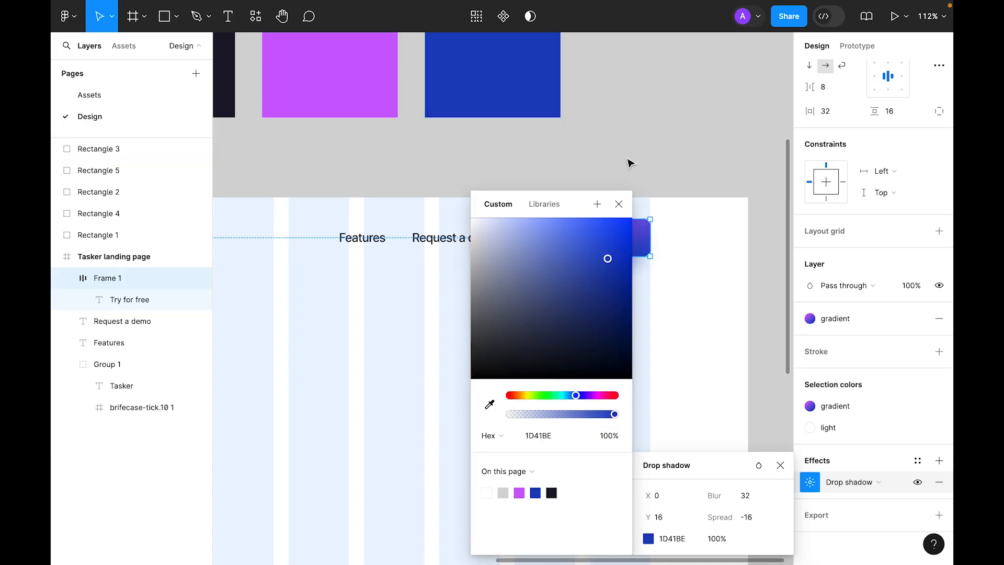
pyautogui.click(619, 204)
pyautogui.click(695, 162)
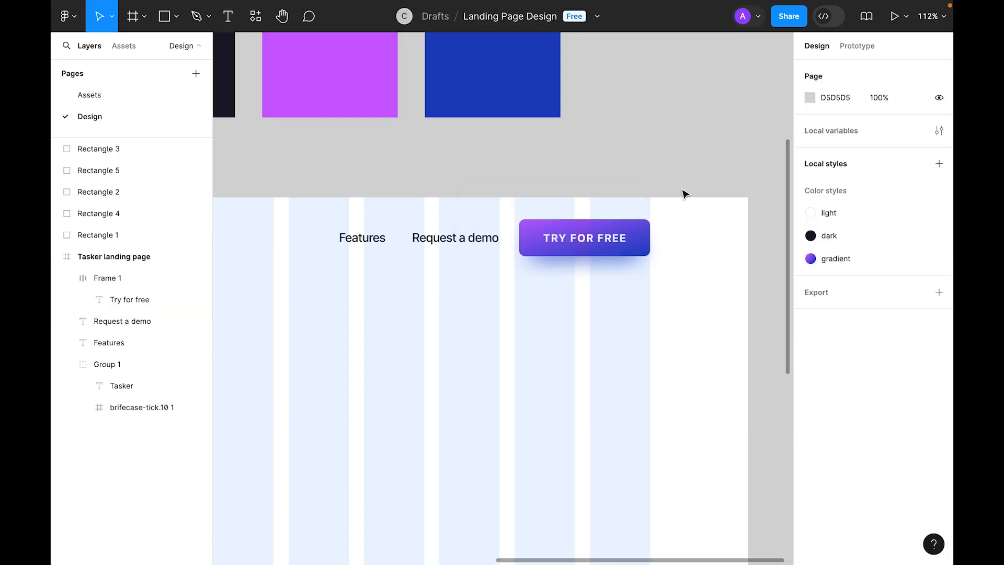
pyautogui.click(638, 245)
pyautogui.scroll(-4, 820, 497)
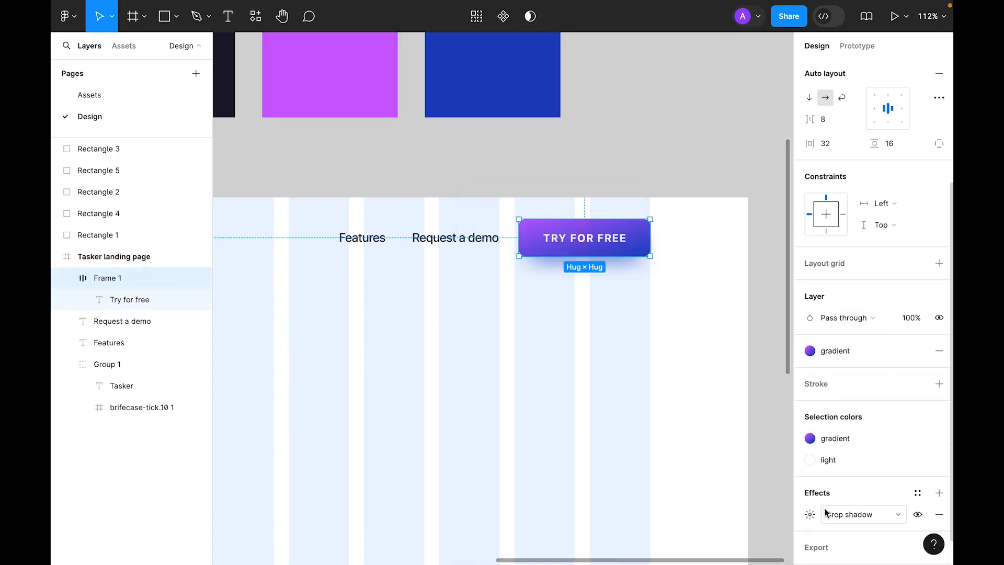
pyautogui.click(810, 514)
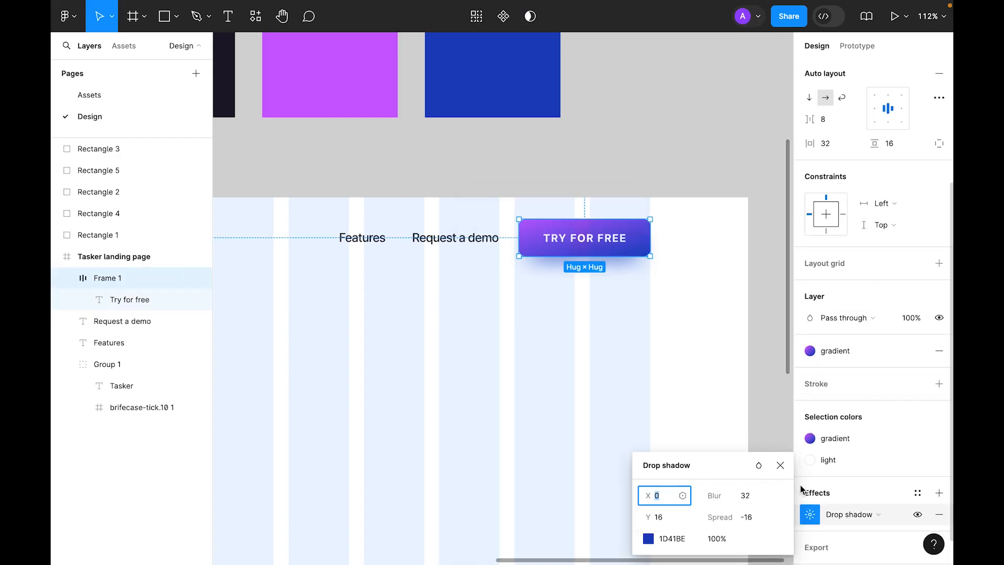
pyautogui.click(780, 464)
pyautogui.click(645, 395)
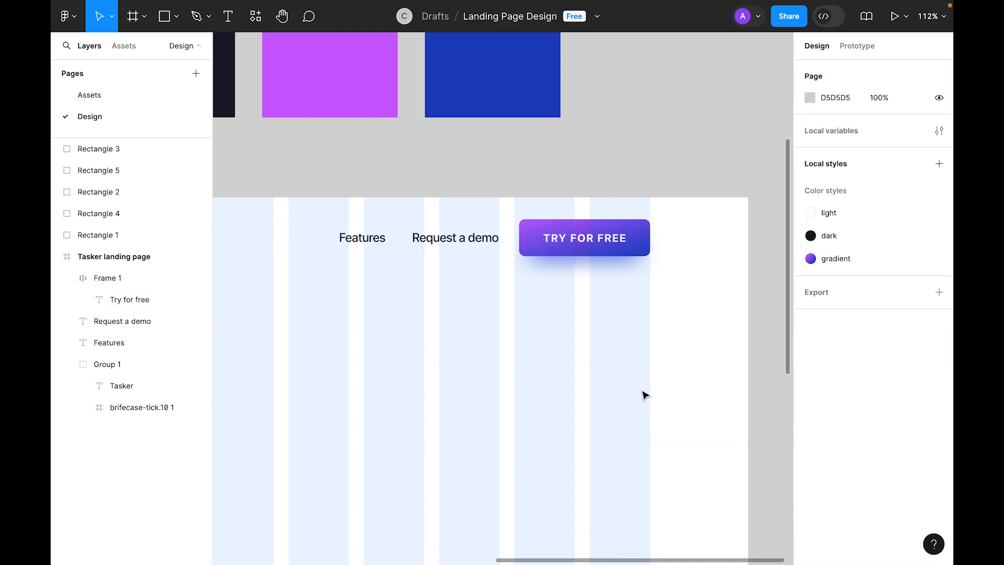
# - Hide the layout grids on the landing page
pyautogui.hotkey('ctrl', 'g')
pyautogui.scroll(-5, 640, 396)
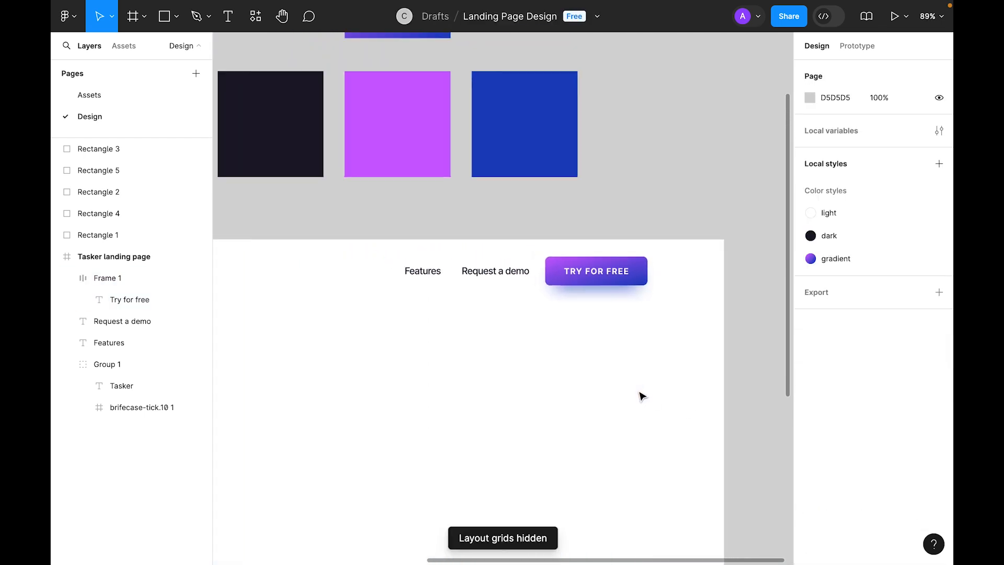
pyautogui.moveTo(513, 428); pyautogui.dragTo(587, 324)
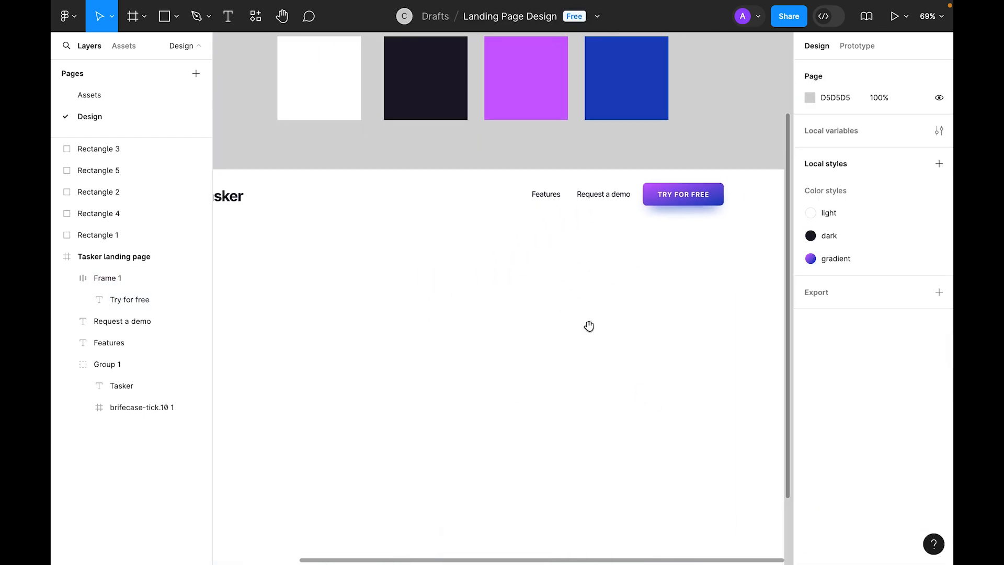
# - Set the opacity of the Try for free button's drop shadow colour to 64%
pyautogui.scroll(5, 763, 190)
pyautogui.click(695, 217)
pyautogui.scroll(-5, 899, 441)
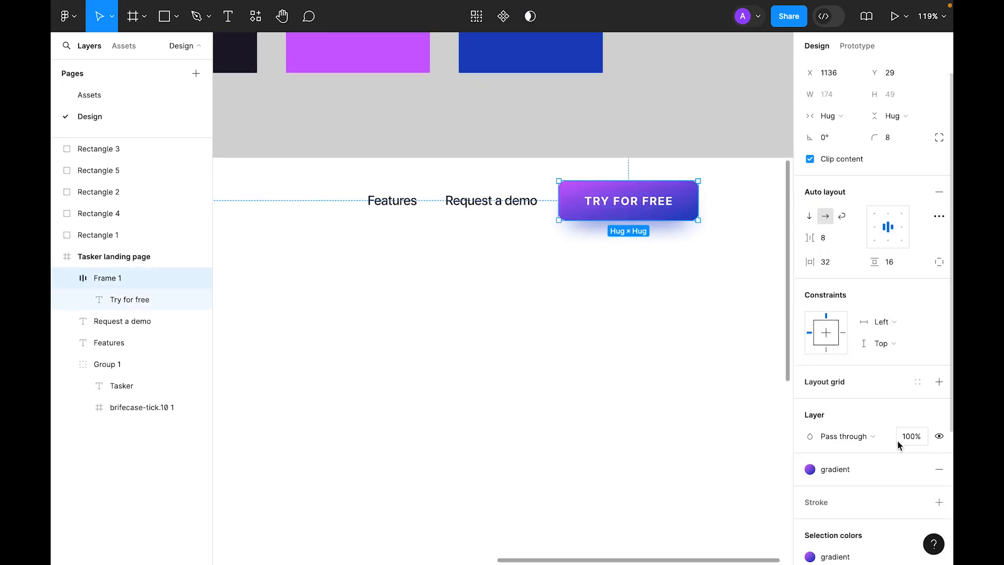
pyautogui.click(810, 556)
pyautogui.click(721, 547)
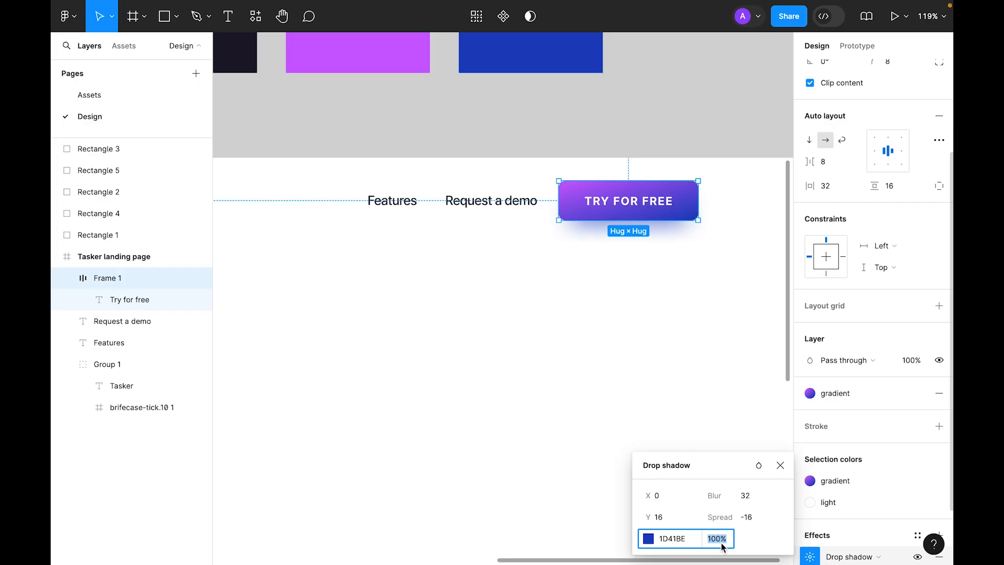
pyautogui.write('64')
pyautogui.press('Return')
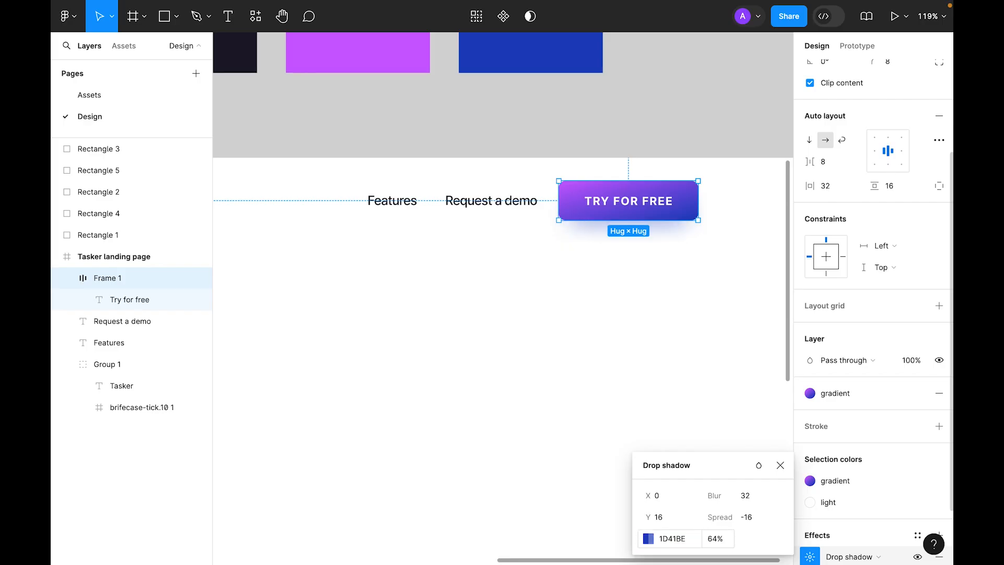
pyautogui.click(681, 276)
pyautogui.scroll(-5, 681, 276)
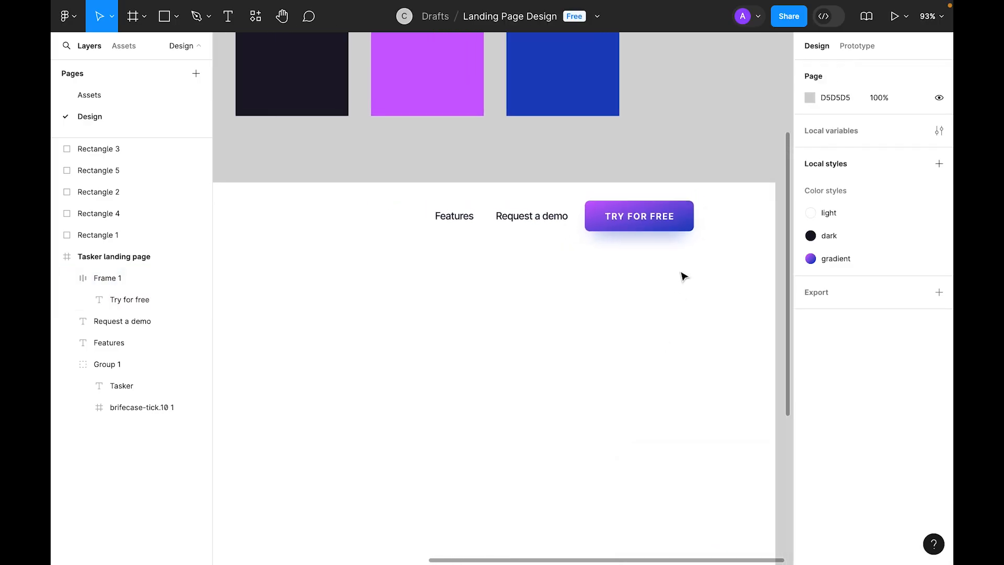
pyautogui.moveTo(602, 324); pyautogui.dragTo(644, 302)
pyautogui.moveTo(693, 275); pyautogui.dragTo(675, 289)
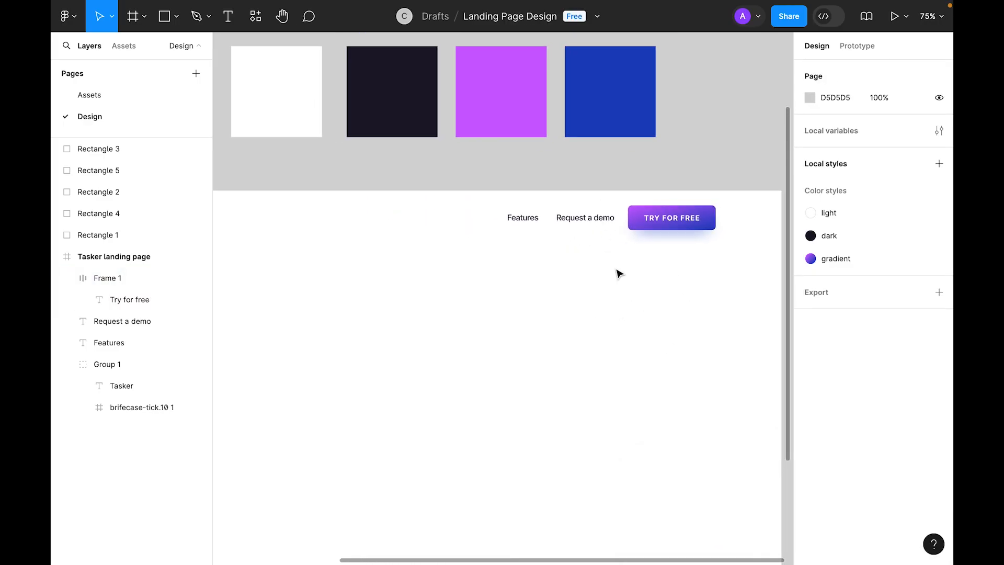
pyautogui.click(583, 219)
pyautogui.click(520, 224)
pyautogui.click(609, 316)
pyautogui.scroll(5, 643, 305)
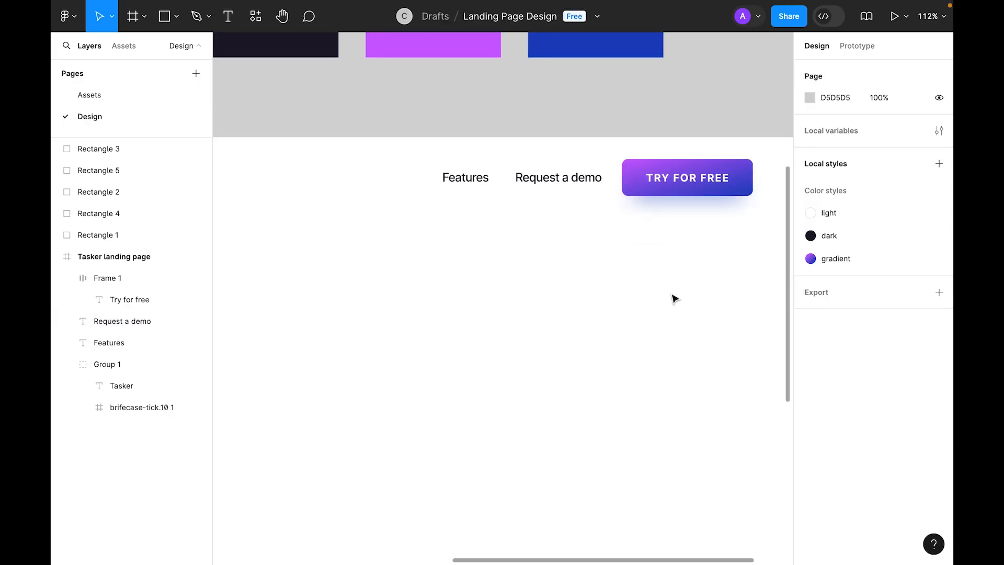
# - Wrap the Features text, Request a demo text and Try for free button in a horizontal auto layout with 40 px spacing
pyautogui.moveTo(590, 257); pyautogui.dragTo(446, 174)
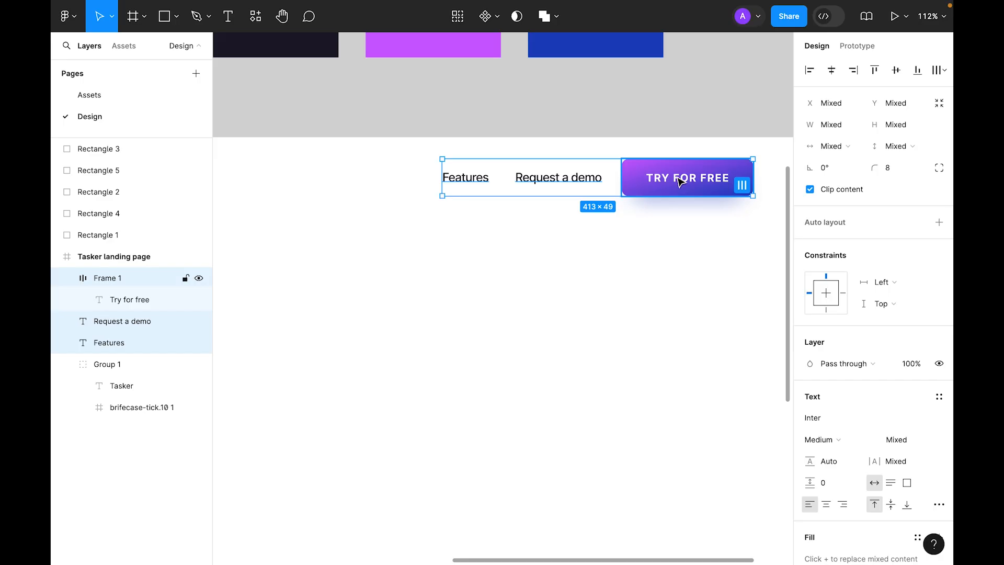
pyautogui.hotkey('shift', 'a')
pyautogui.click(578, 198)
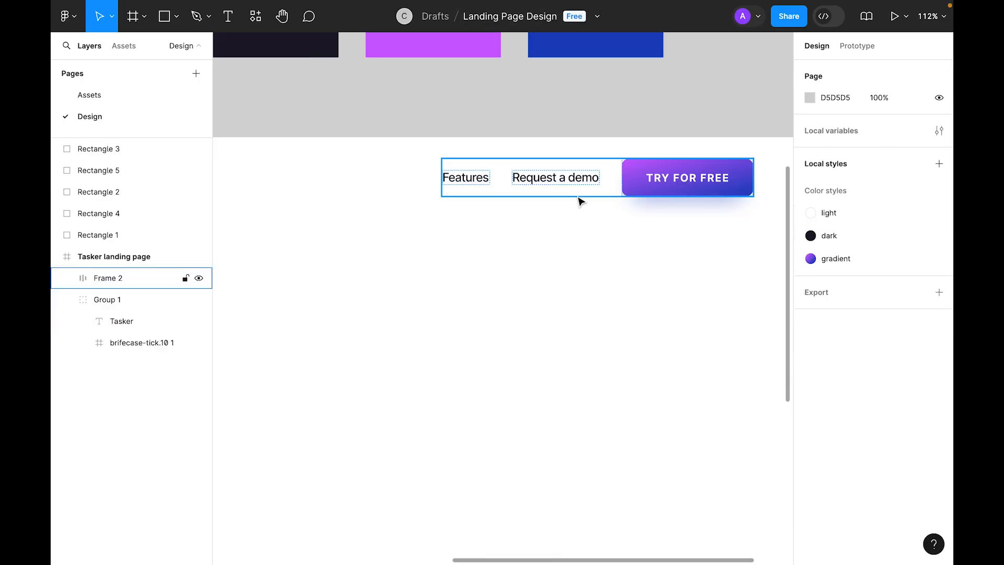
pyautogui.click(582, 188)
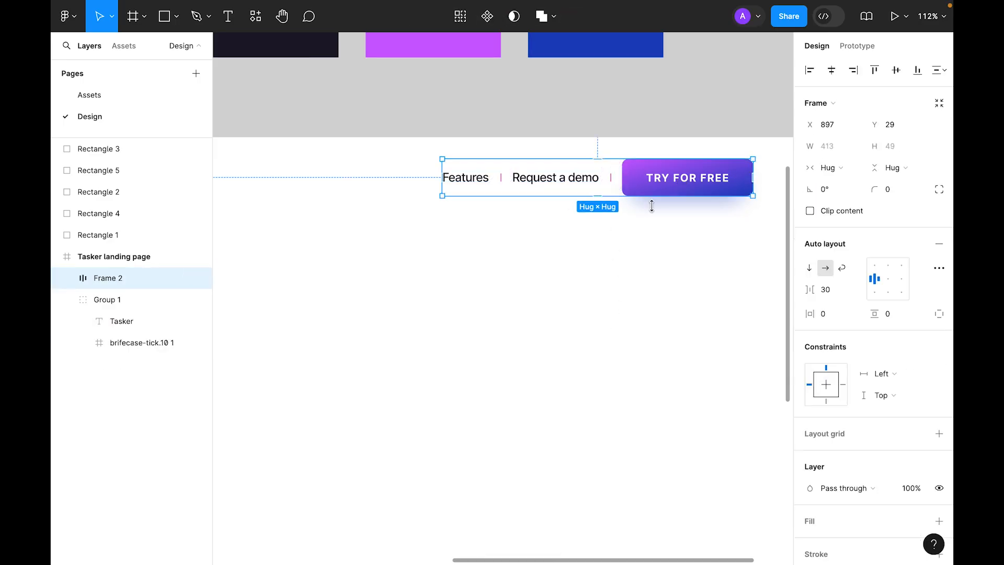
pyautogui.click(833, 295)
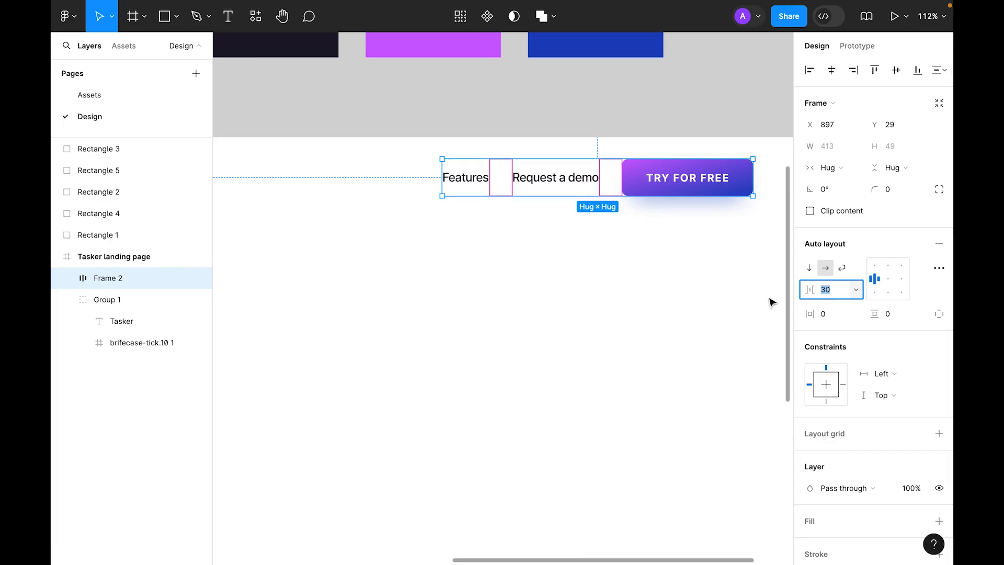
pyautogui.write('40')
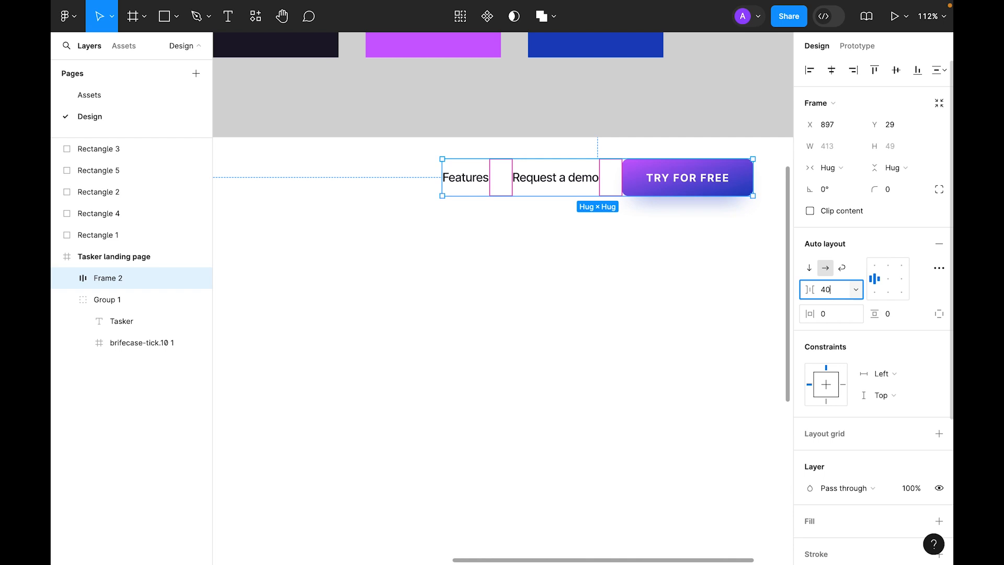
pyautogui.press('Return')
# - Show the layout grids and move the navigation frame so its right edge meets the last column's right edge
pyautogui.click(685, 420)
pyautogui.hotkey('ctrl', 'g')
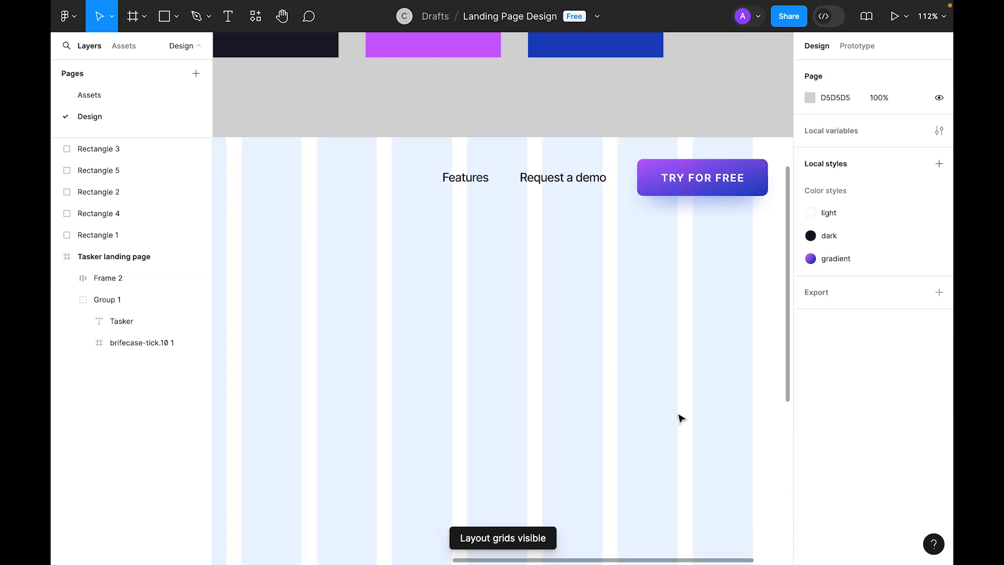
pyautogui.moveTo(709, 178); pyautogui.dragTo(693, 178)
# - Combine the Tasker logo group and the navigation frame in one horizontal auto layout with vertically centred items
pyautogui.moveTo(372, 293); pyautogui.dragTo(585, 275)
pyautogui.scroll(-3, 610, 329)
pyautogui.scroll(-1, 613, 333)
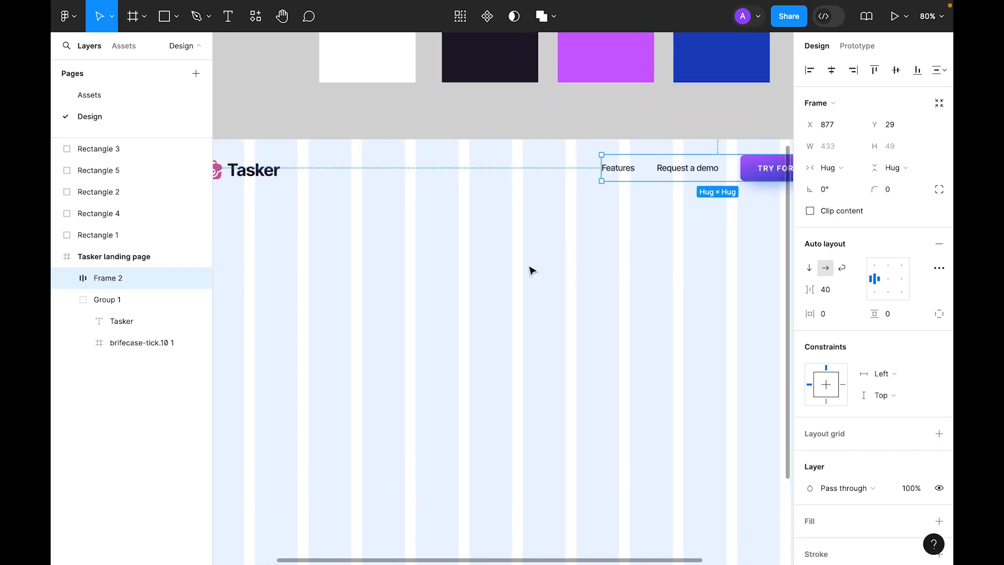
pyautogui.keyDown('shift'); pyautogui.click(276, 178); pyautogui.keyUp('shift')
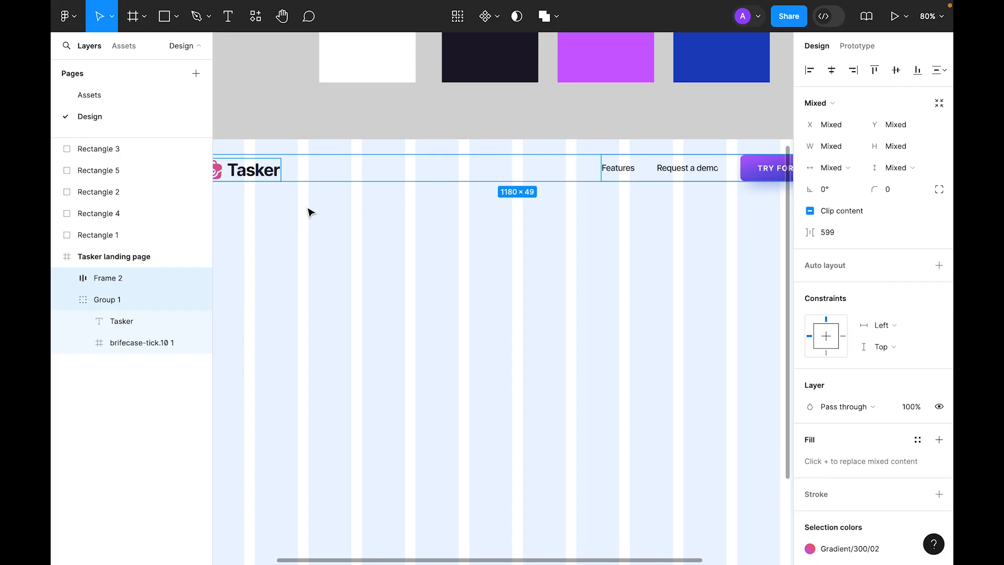
pyautogui.hotkey('shift', 'a')
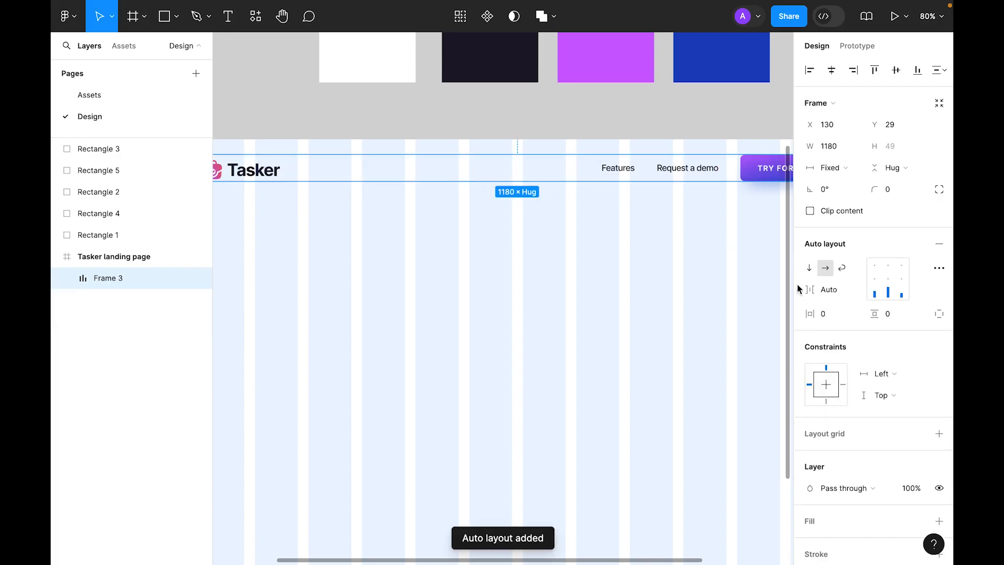
pyautogui.click(888, 281)
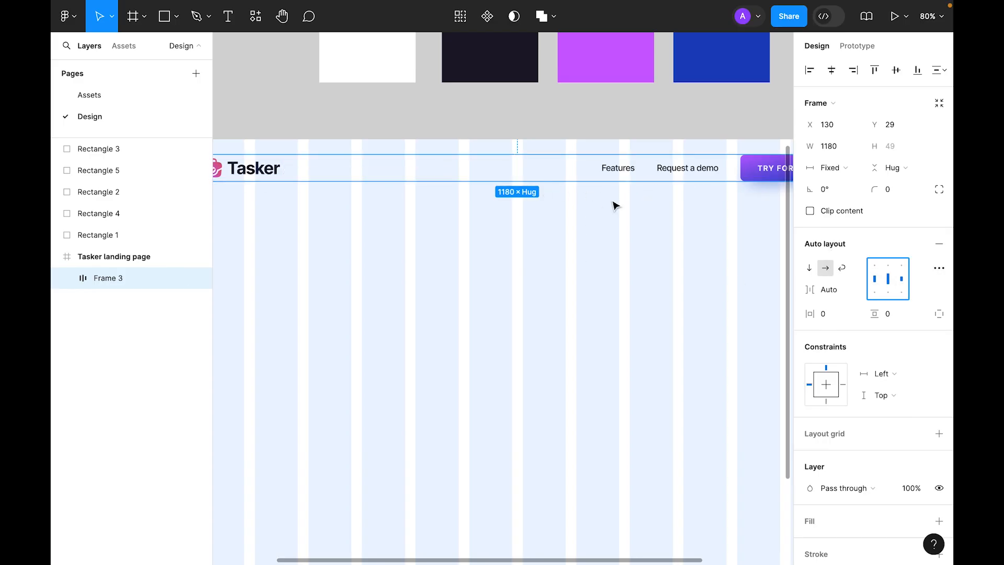
# - Move the header frame down to 40 px below the landing page's upper edge
pyautogui.click(590, 198)
pyautogui.click(644, 181)
pyautogui.press('alt')
pyautogui.hotkey('shift', 'Down')
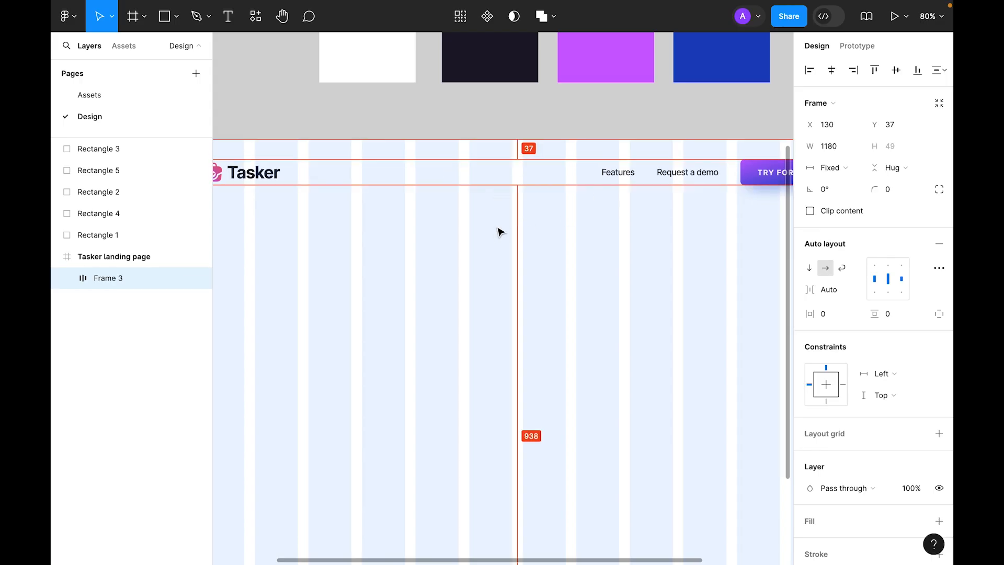
pyautogui.press('Down')
pyautogui.press('Down')
pyautogui.press('Down')
pyautogui.press('Down')
pyautogui.press('Up')
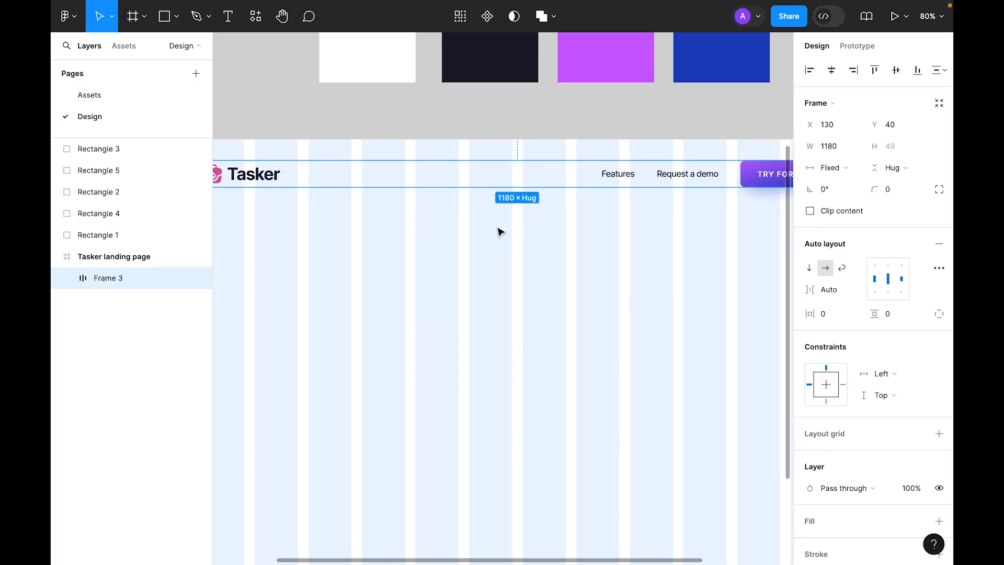
pyautogui.scroll(-3, 497, 227)
pyautogui.click(497, 229)
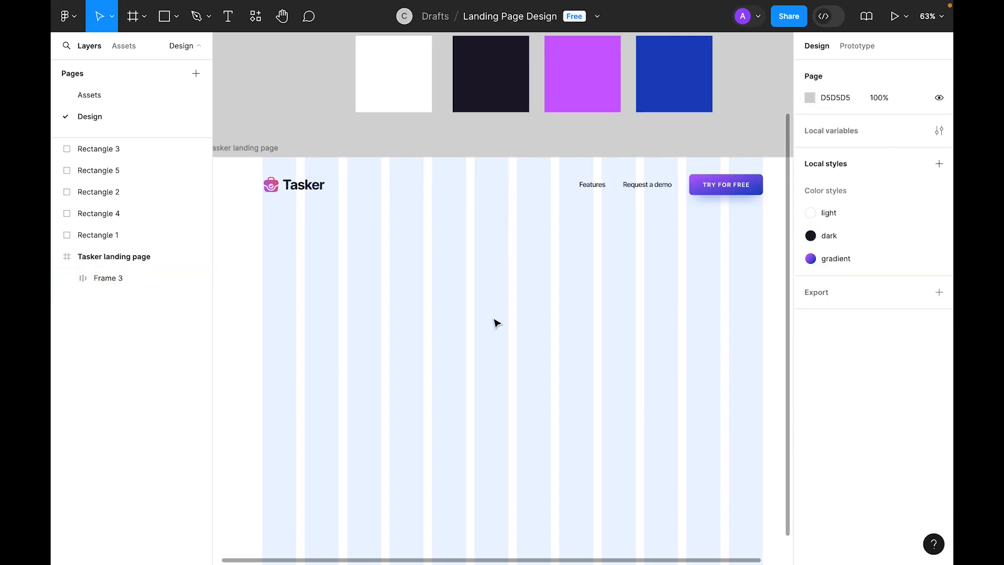
# - Set the height of the Tasker landing page frame to 2000 px
pyautogui.scroll(-2, 495, 318)
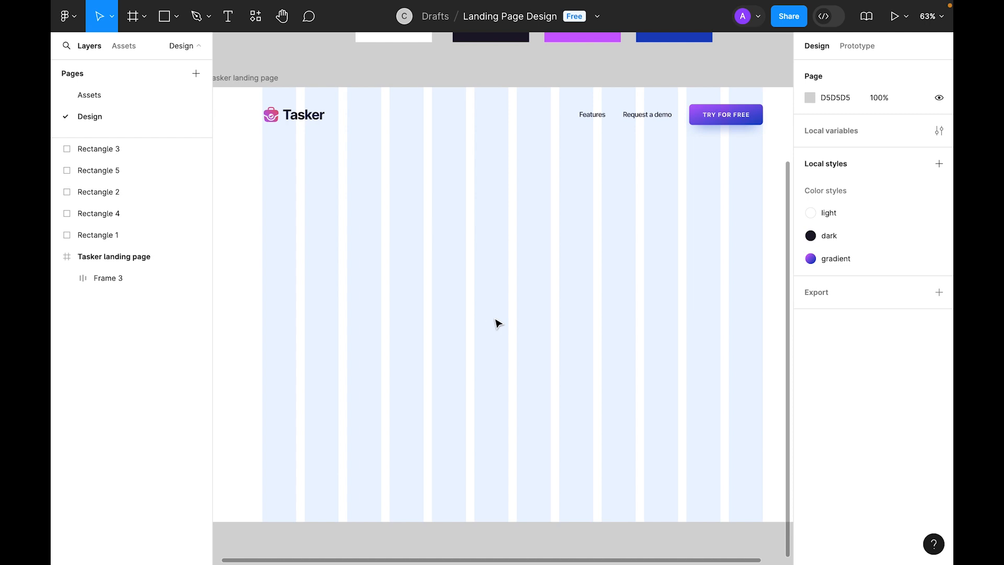
pyautogui.moveTo(547, 287); pyautogui.dragTo(540, 282)
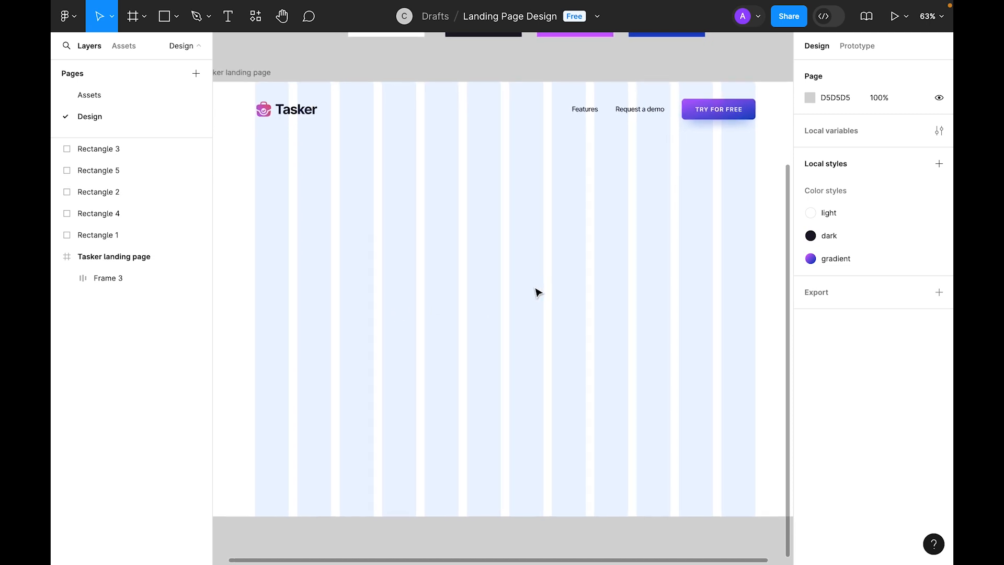
pyautogui.click(541, 291)
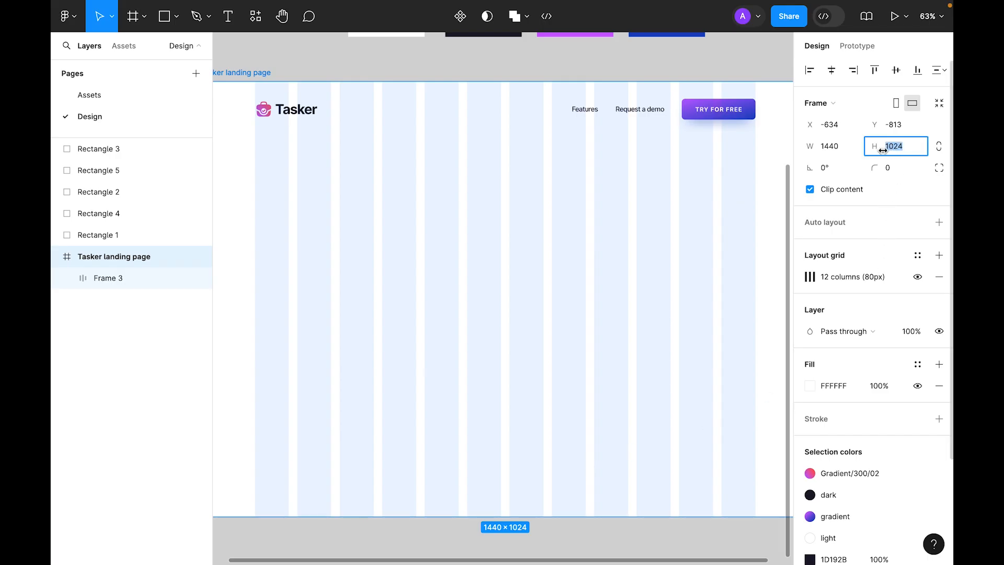
pyautogui.write('2000')
pyautogui.press('Return')
pyautogui.click(572, 241)
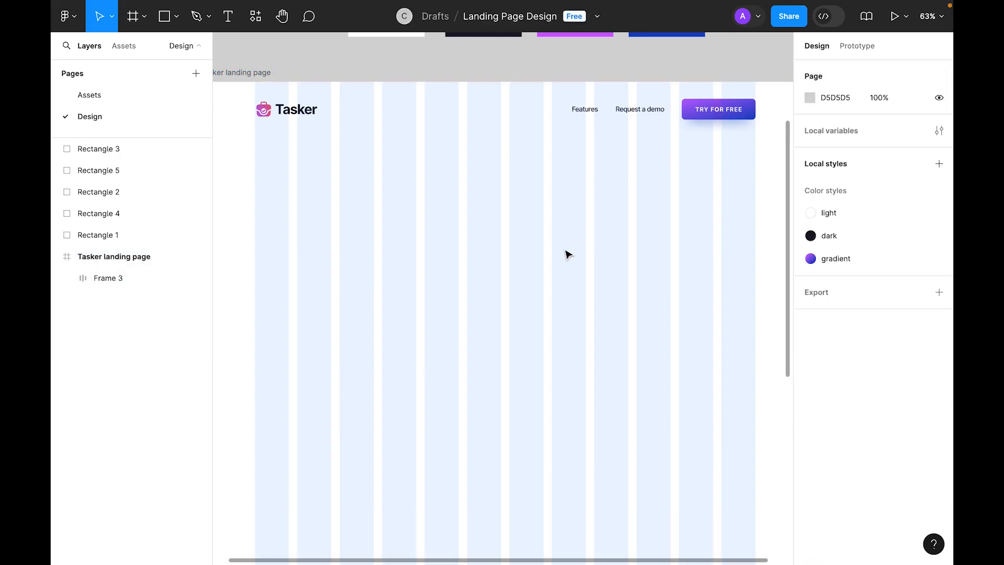
# - Add the text "Organize your work and life" below the header on the landing page
pyautogui.scroll(-1, 567, 253)
pyautogui.press('t')
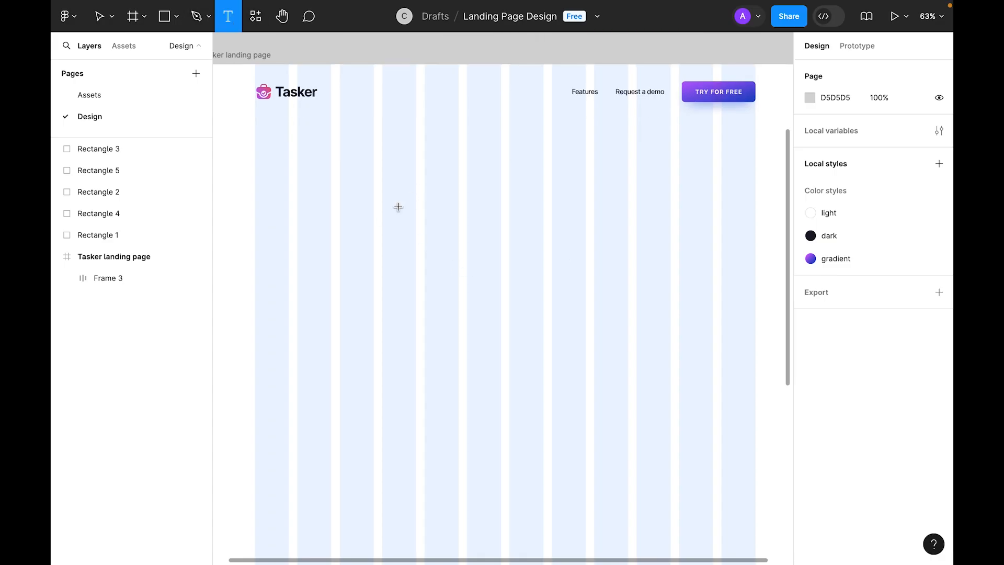
pyautogui.click(368, 173)
pyautogui.write('Organize your work')
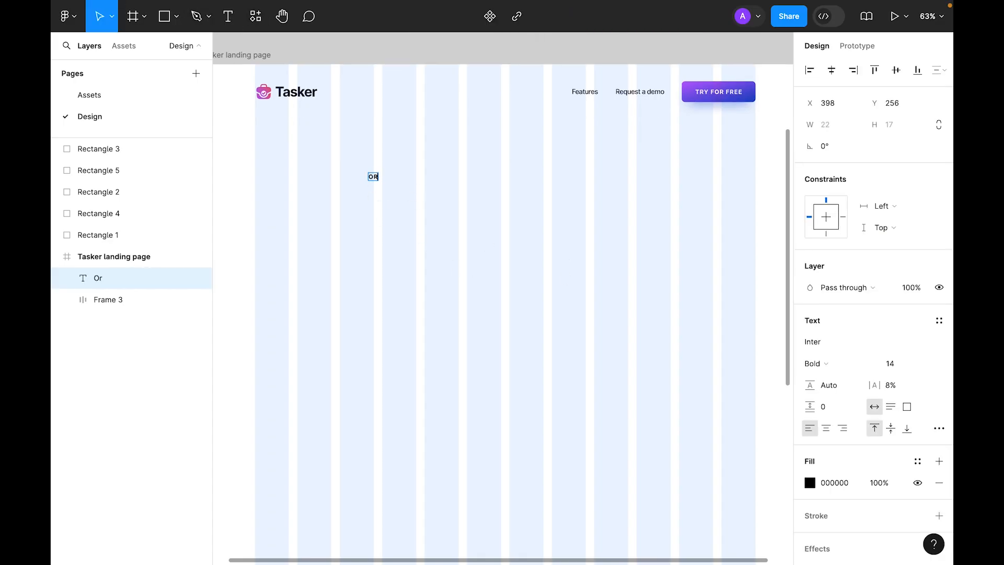
pyautogui.write(' and life')
pyautogui.press('Escape')
# - Move the heading text toward the upper left of the page and set its font size to 56
pyautogui.moveTo(422, 179); pyautogui.dragTo(344, 158)
pyautogui.click(899, 365)
pyautogui.write('10')
pyautogui.press('Return')
pyautogui.write('56')
pyautogui.press('Return')
pyautogui.press('Escape')
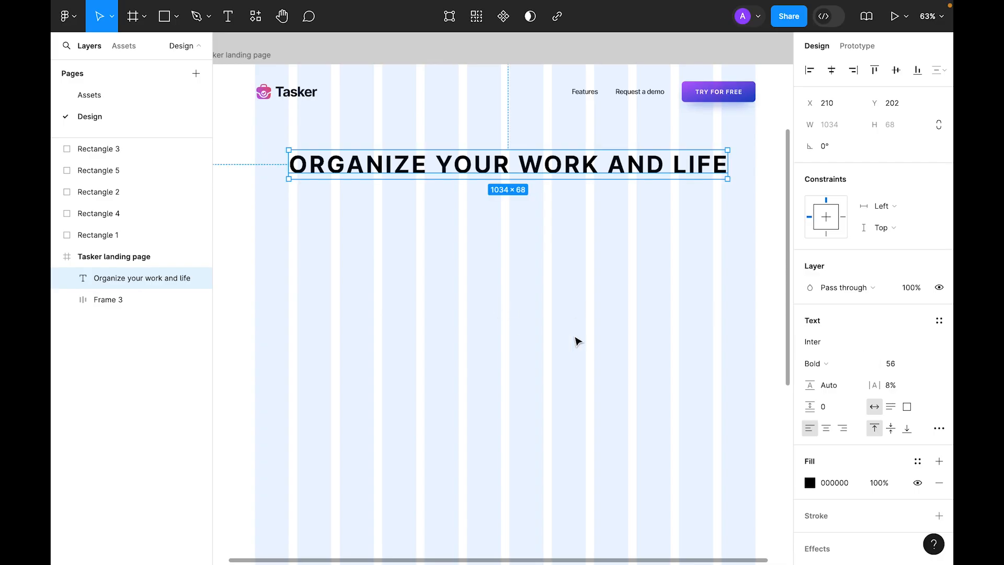
# - Style the heading with Black weight, centred text alignment and the dark colour style
pyautogui.click(843, 372)
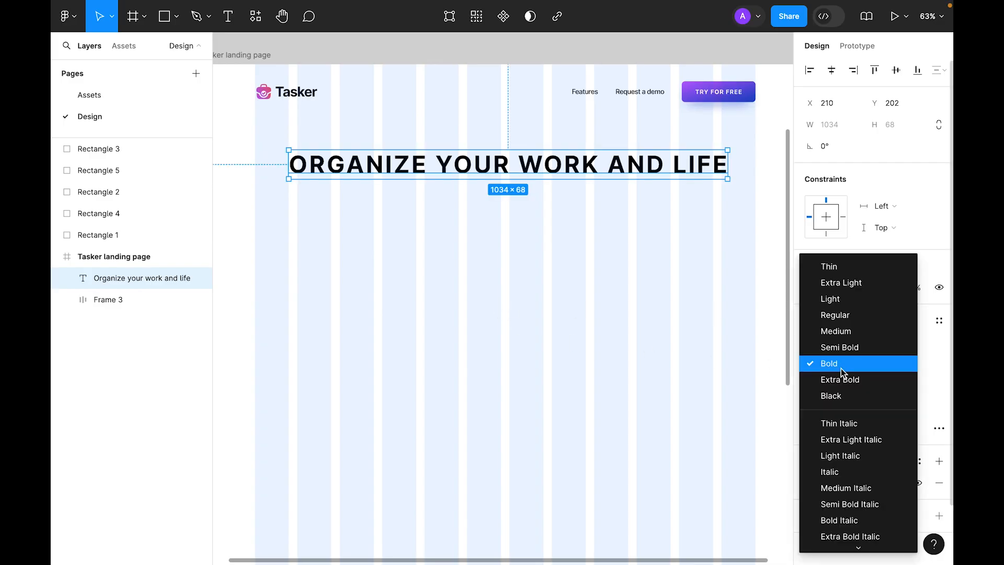
pyautogui.click(839, 395)
pyautogui.moveTo(519, 176); pyautogui.dragTo(514, 183)
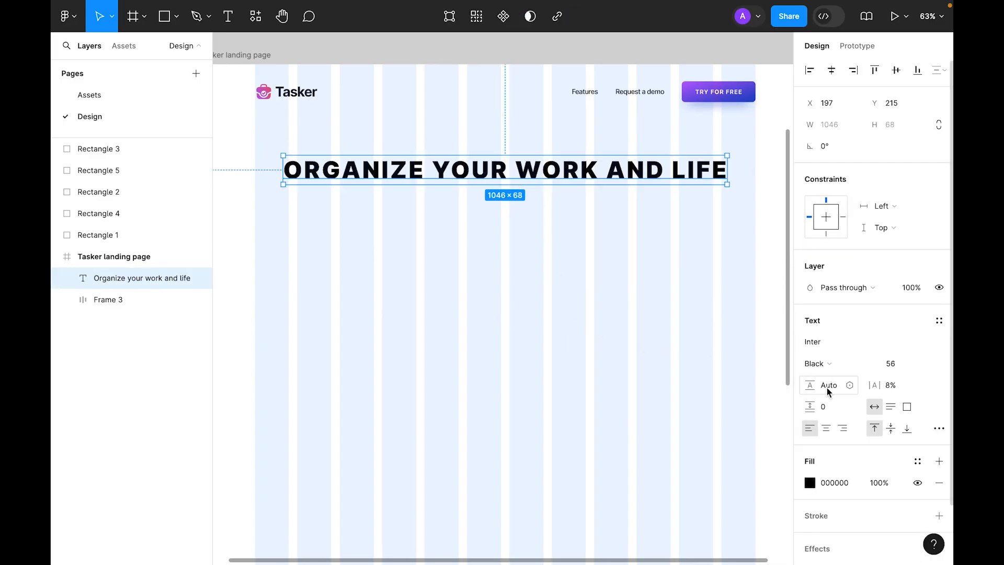
pyautogui.click(826, 429)
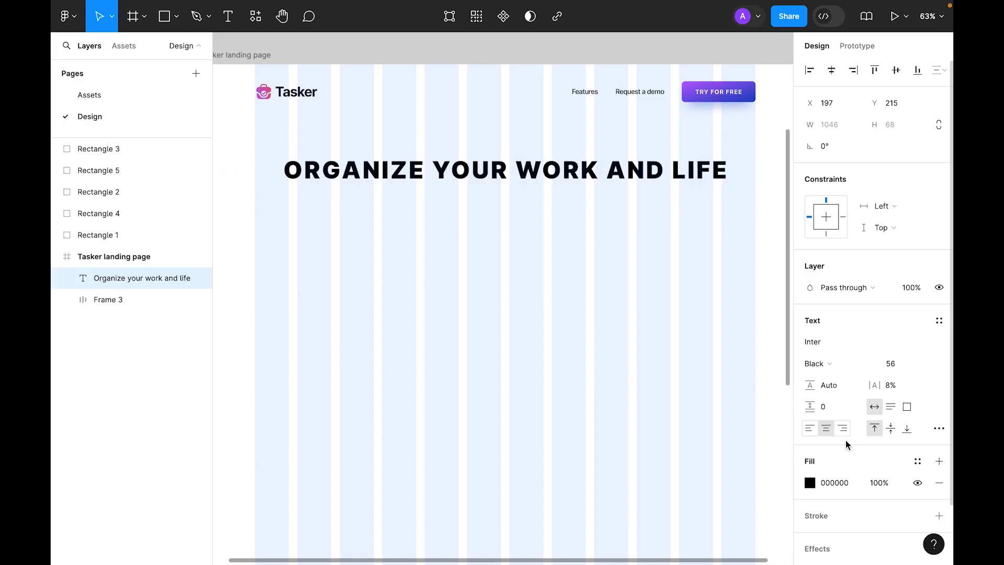
pyautogui.click(918, 462)
pyautogui.click(676, 510)
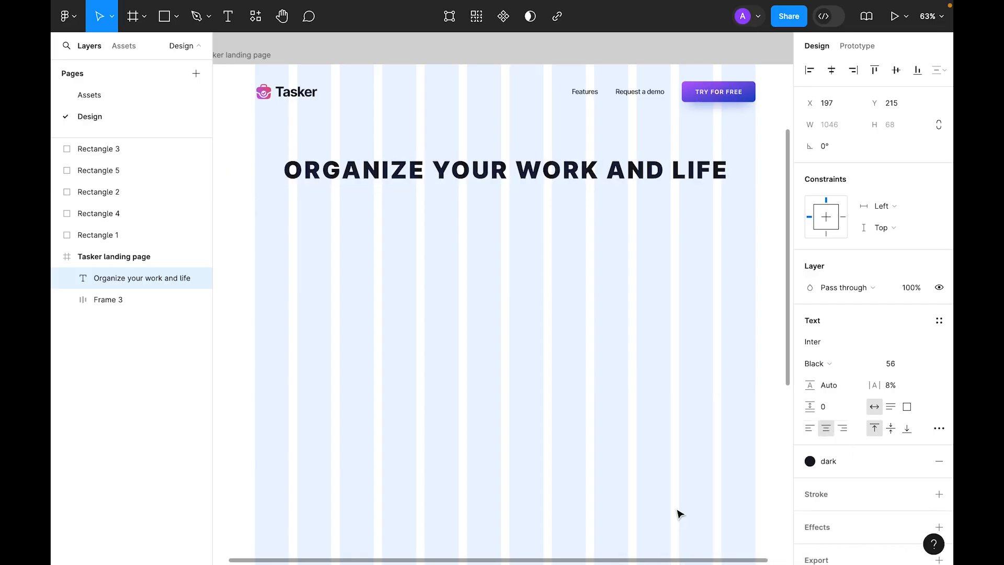
# - Centre the heading horizontally on the landing page and position it 120 px below the header frame
pyautogui.click(831, 70)
pyautogui.click(578, 278)
pyautogui.click(625, 170)
pyautogui.hotkey('shift', 'Up')
pyautogui.hotkey('shift', 'Up')
pyautogui.hotkey('shift', 'Up')
pyautogui.hotkey('shift', 'Up')
pyautogui.hotkey('shift', 'Down')
pyautogui.hotkey('shift', 'Down')
pyautogui.hotkey('shift', 'Down')
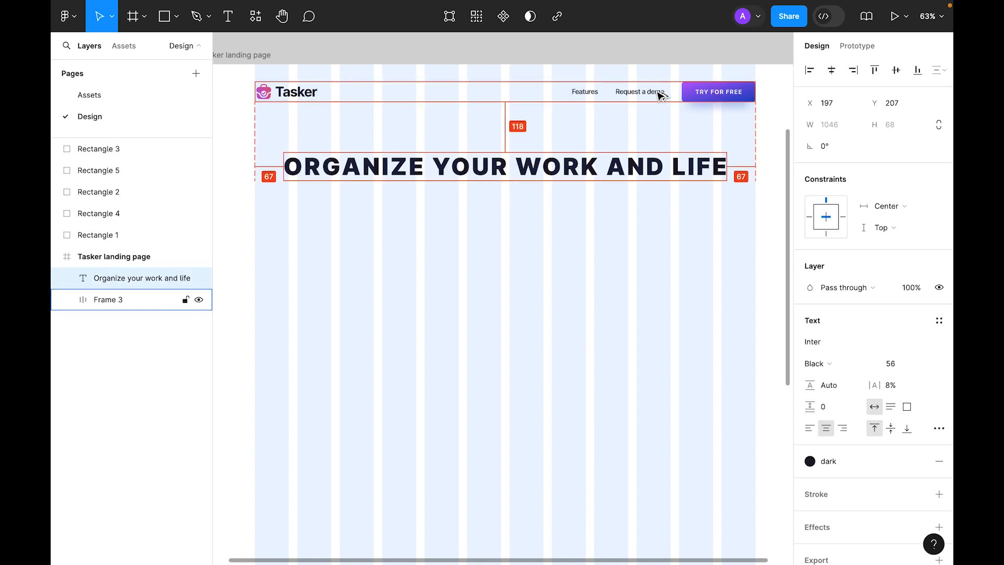
pyautogui.press('Down')
pyautogui.press('Down')
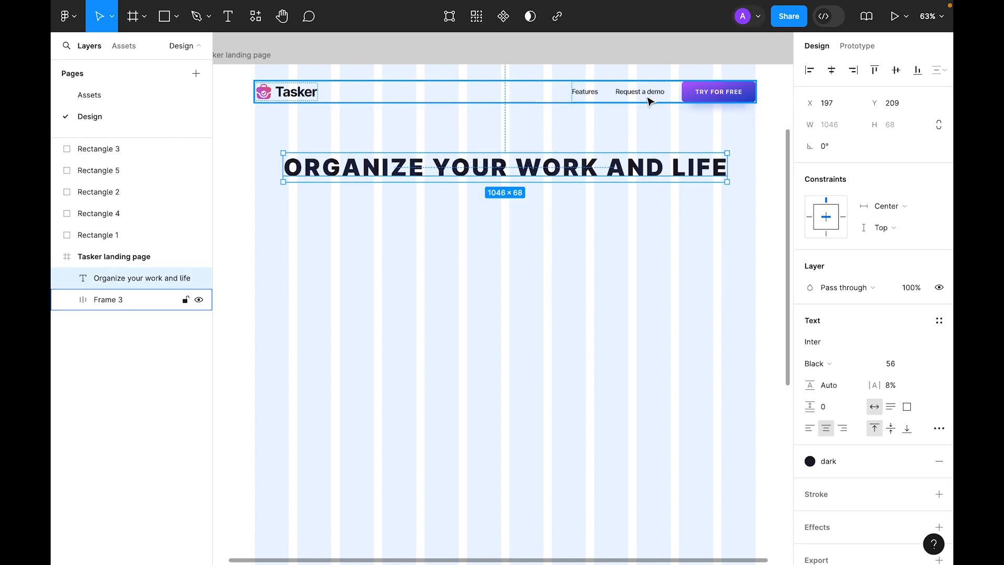
pyautogui.click(661, 139)
# - Check the distances of the heading and the header frame from the landing page's edges
pyautogui.click(479, 174)
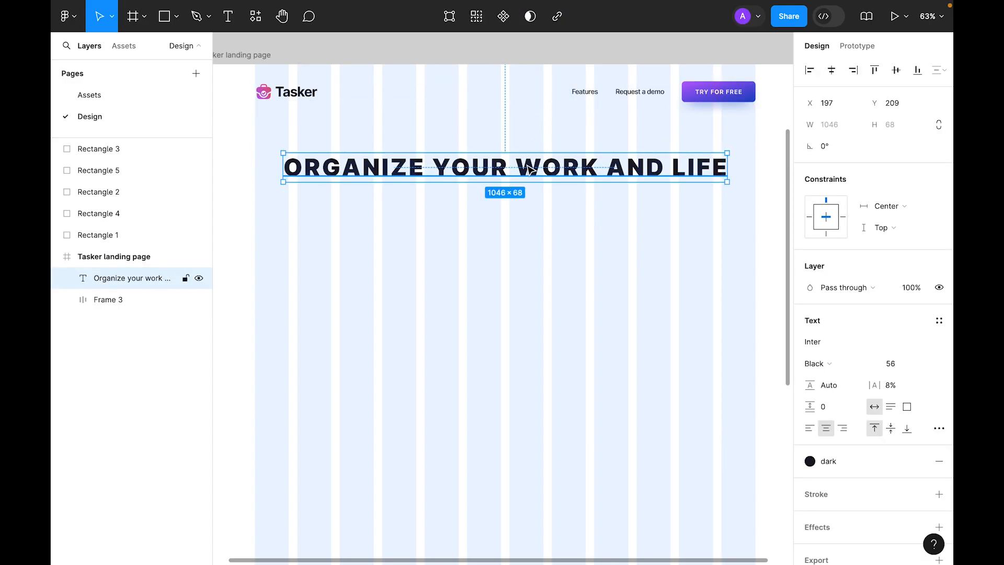
pyautogui.press('alt')
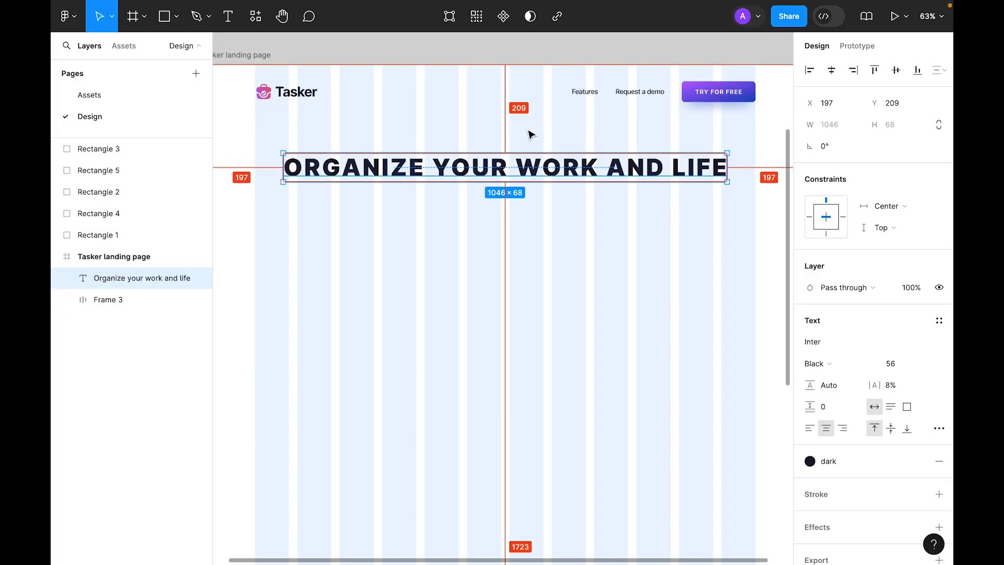
pyautogui.click(572, 86)
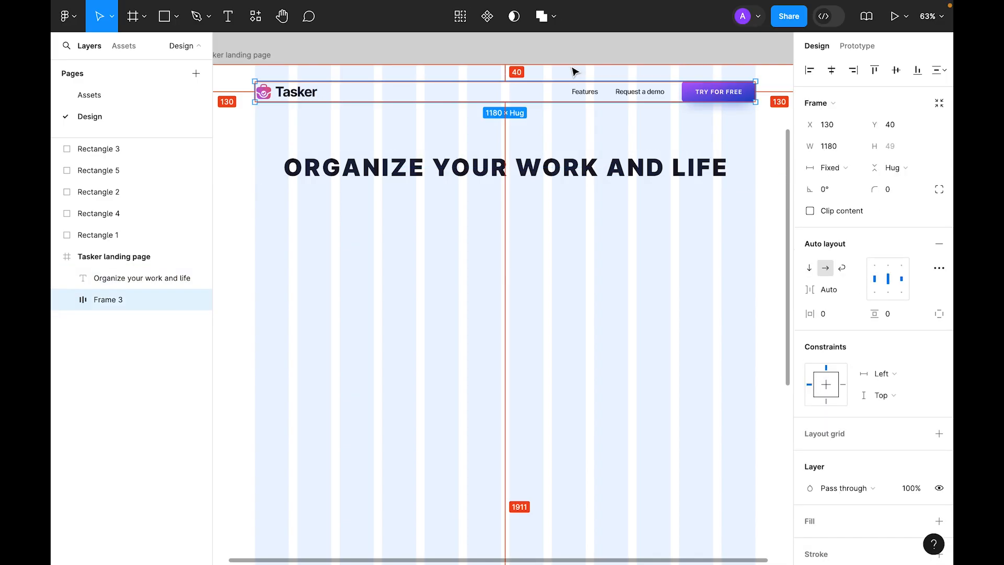
pyautogui.press('Escape')
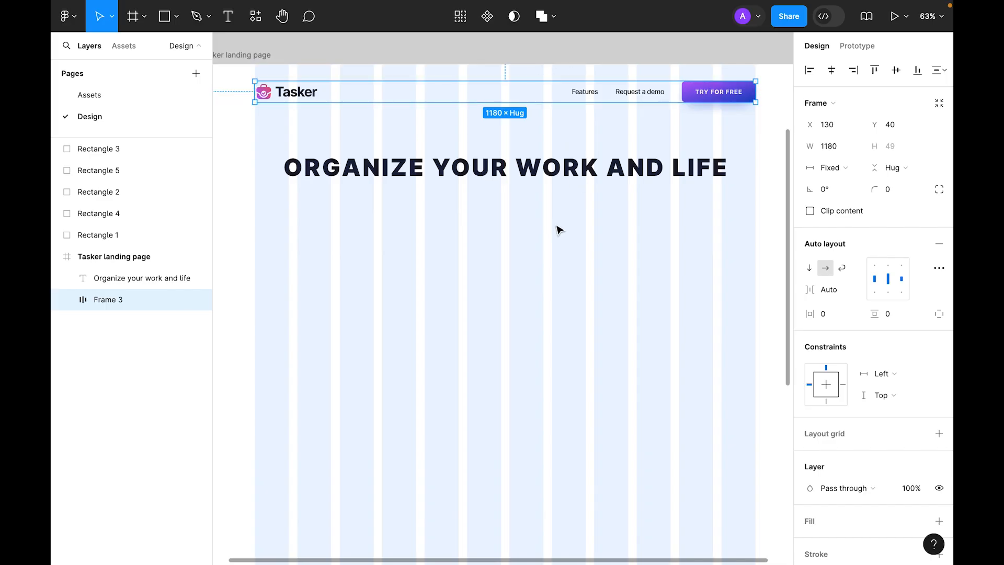
# - Add a text box about 980 × 338 px below the heading, running from "Your ultimate tool for seamless task management" to "TaskApp offers a streamlined"
pyautogui.press('t')
pyautogui.moveTo(297, 210); pyautogui.dragTo(714, 354)
pyautogui.write("YOUR ULTIMATE TOOL FOR SEAMLESS TASK MANAGEMENT. WHETHER YOU'RE ORGANIZING PERSONAL TO-DOS OR COORDINATING TEAM PROJECTS, TASKAPP OFFERS A STREAMLINED")
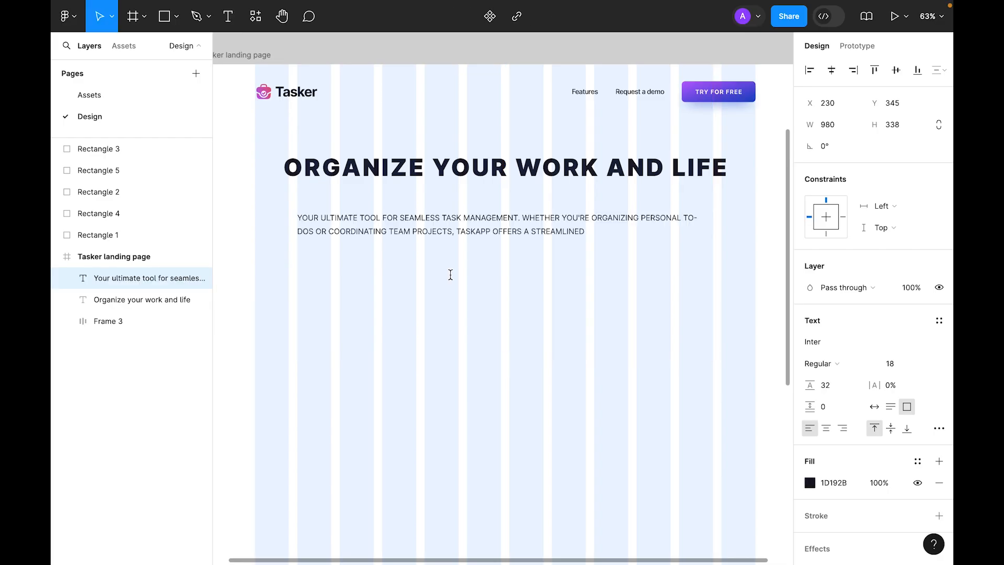
pyautogui.press('Escape')
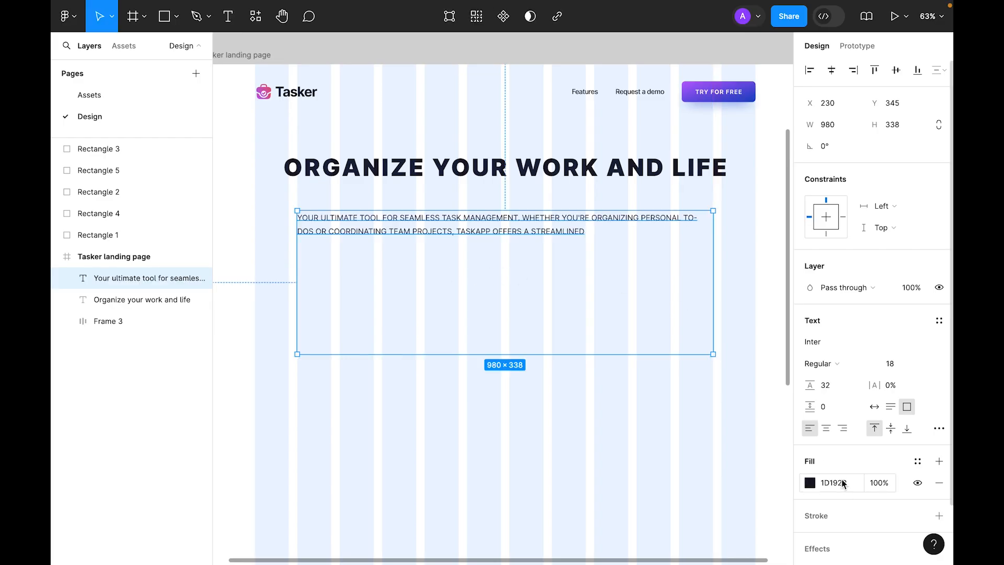
# - Centre the paragraph's text and set its letter case to As typed
pyautogui.click(826, 429)
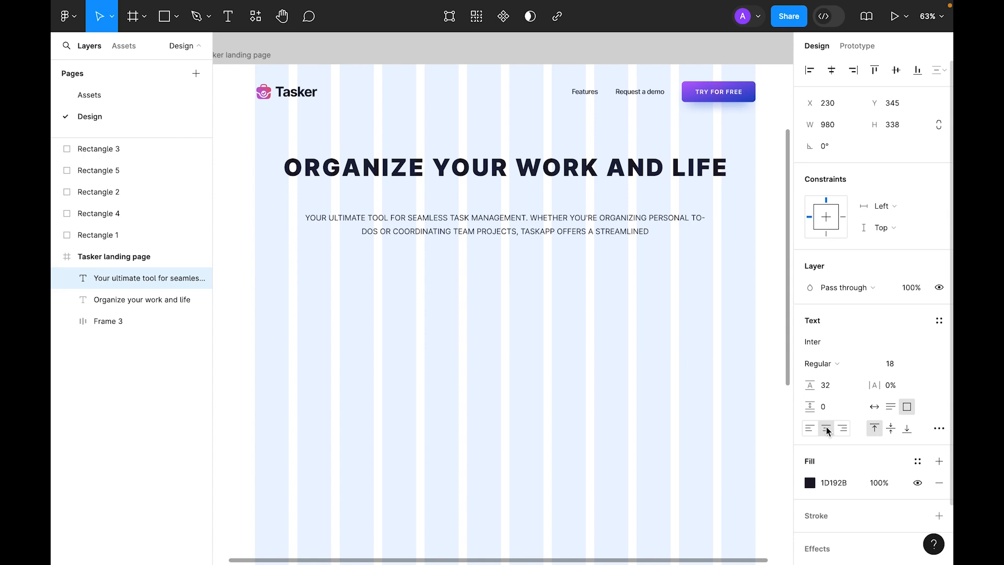
pyautogui.click(938, 428)
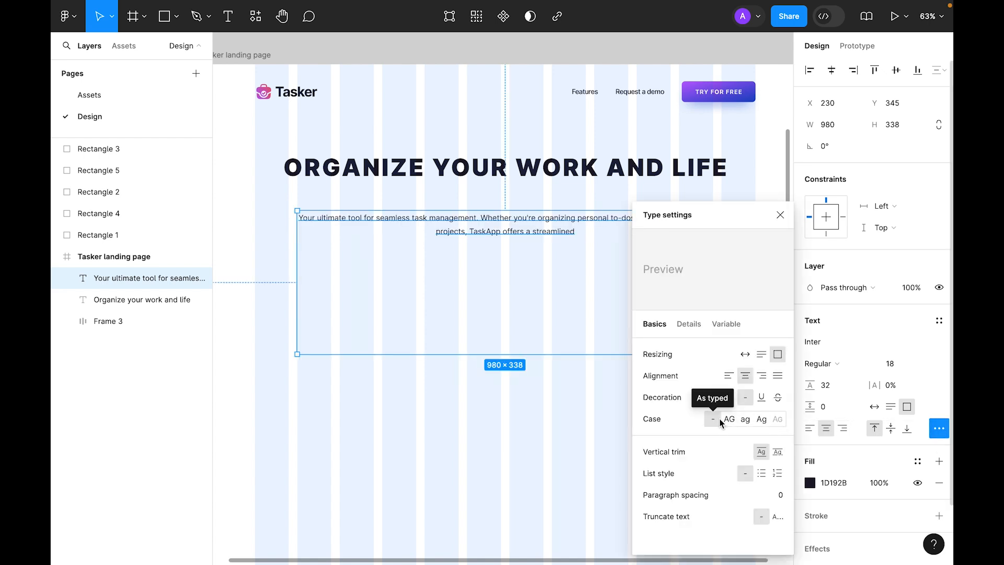
pyautogui.click(780, 215)
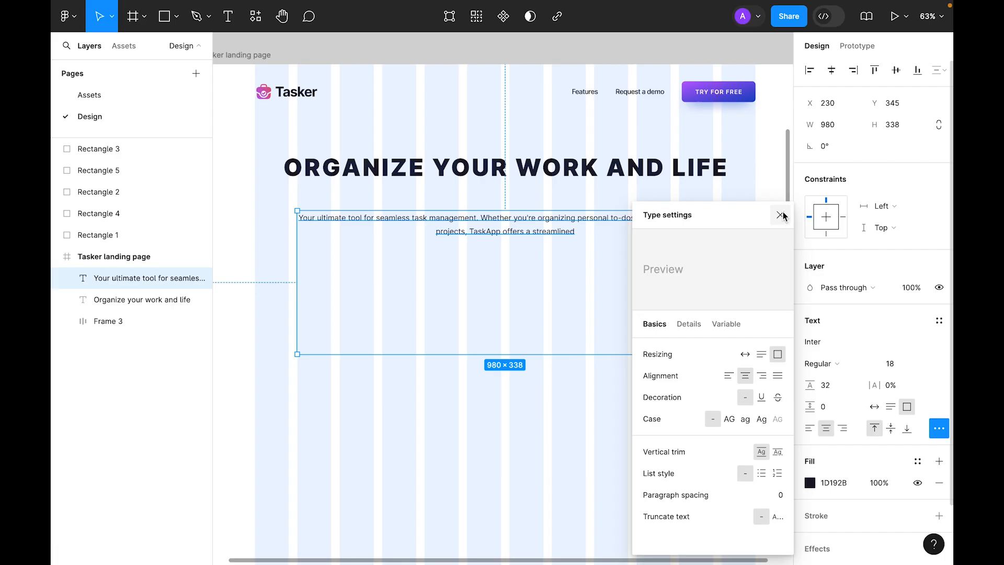
# - Format the hero paragraph with auto height, Regular weight at font size 20, and the dark color style
pyautogui.click(893, 408)
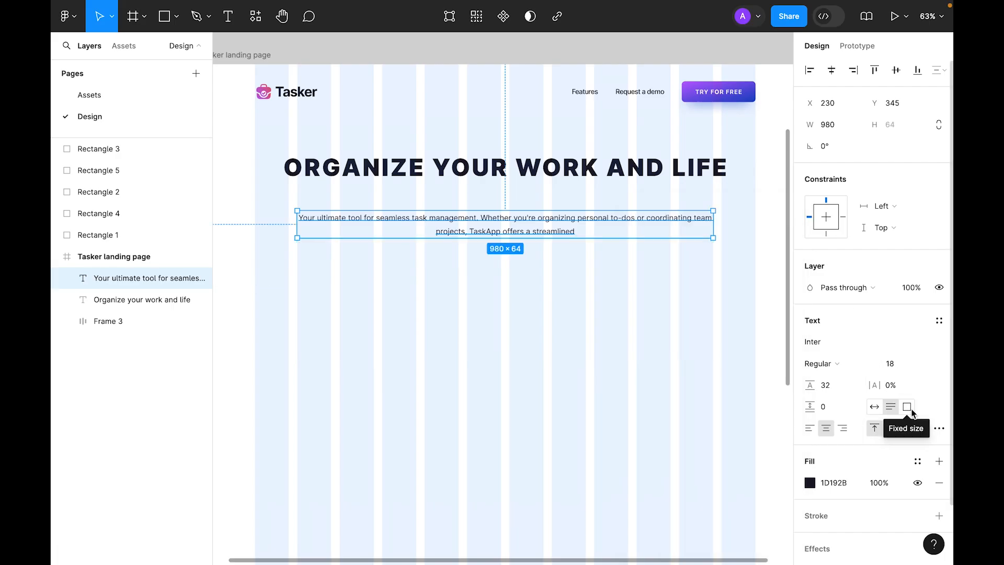
pyautogui.click(900, 368)
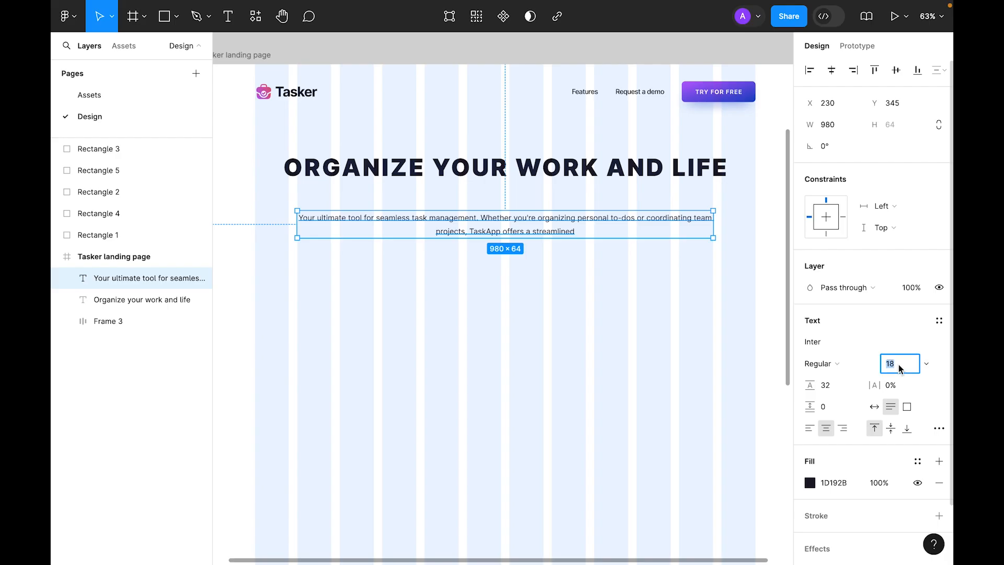
pyautogui.write('20')
pyautogui.press('Return')
pyautogui.click(832, 368)
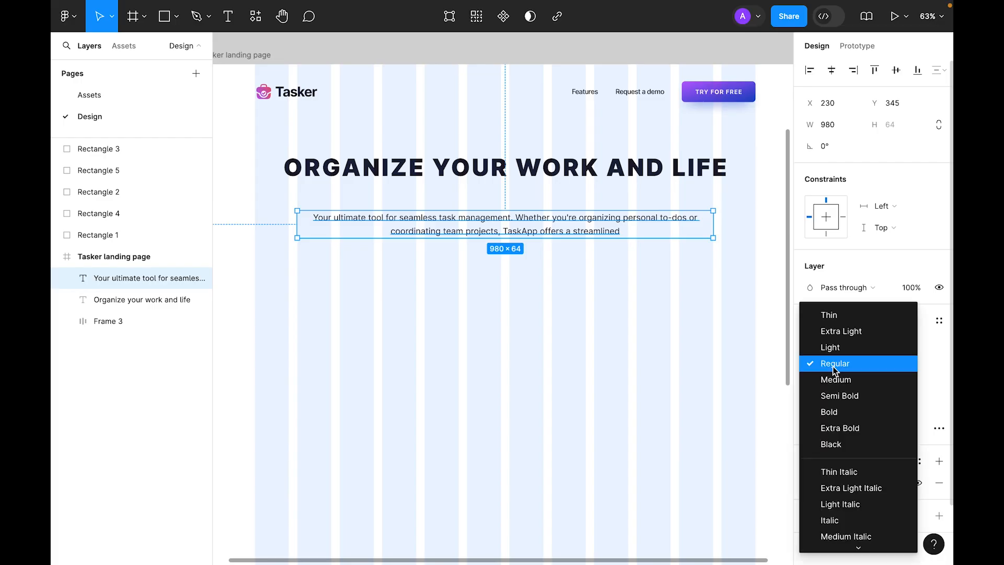
pyautogui.click(833, 365)
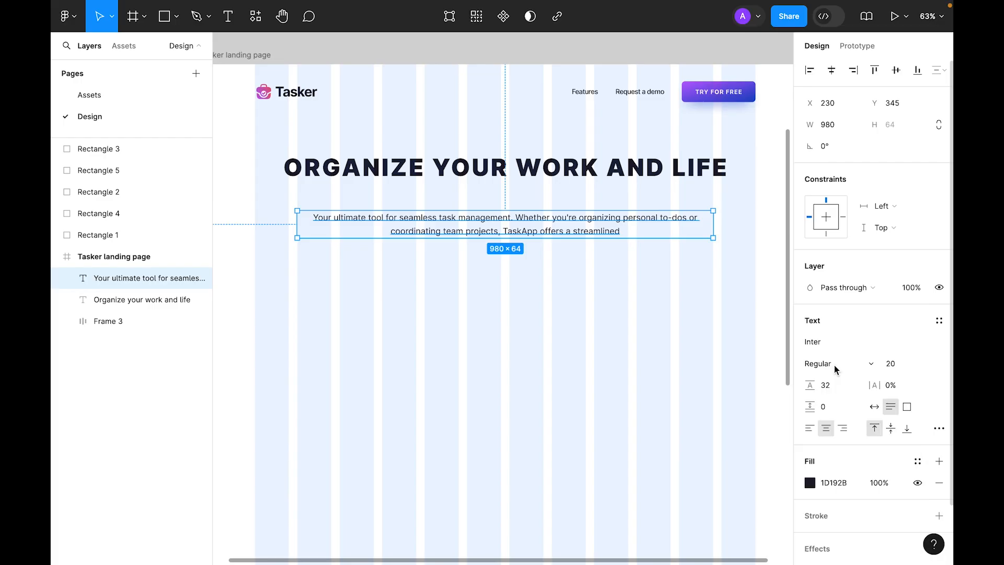
pyautogui.click(918, 461)
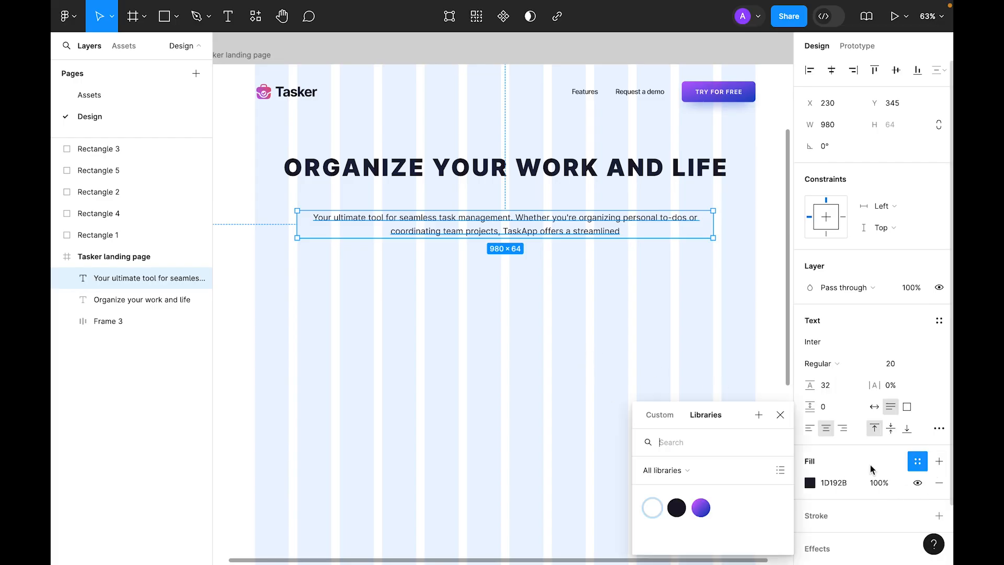
pyautogui.click(674, 506)
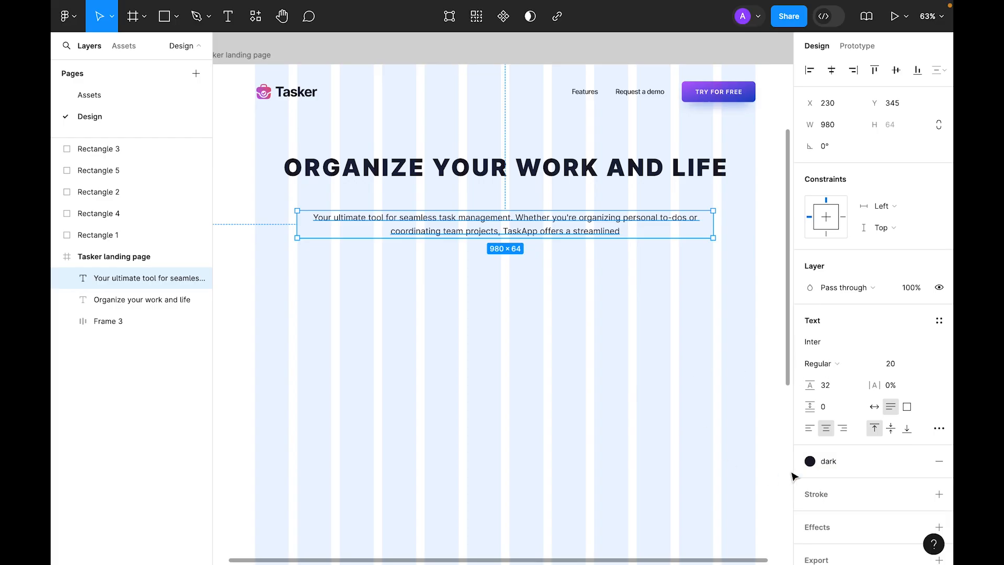
# - Centre the paragraph horizontally on the landing page and position it 40 px below the heading
pyautogui.click(578, 337)
pyautogui.click(578, 239)
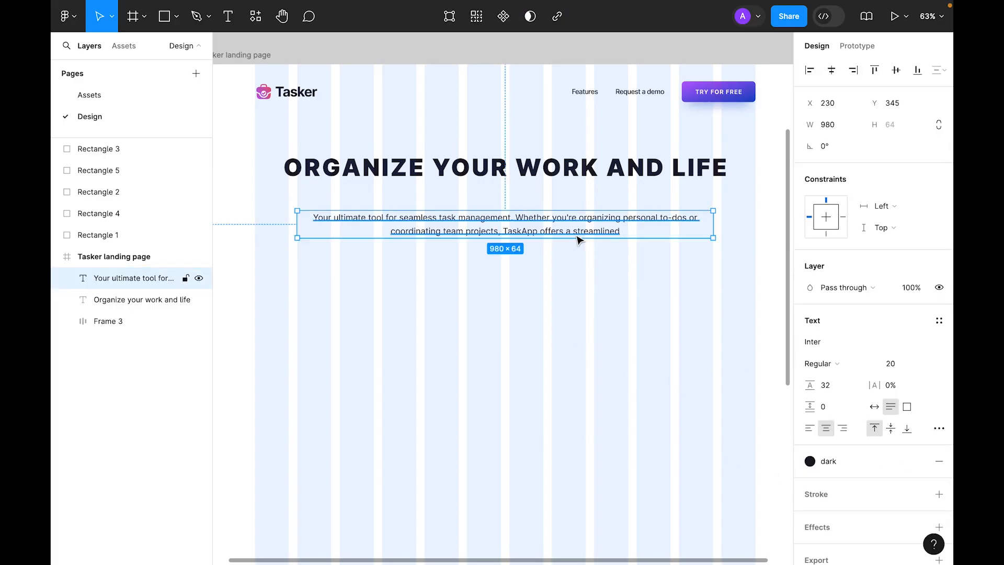
pyautogui.click(831, 69)
pyautogui.press('alt')
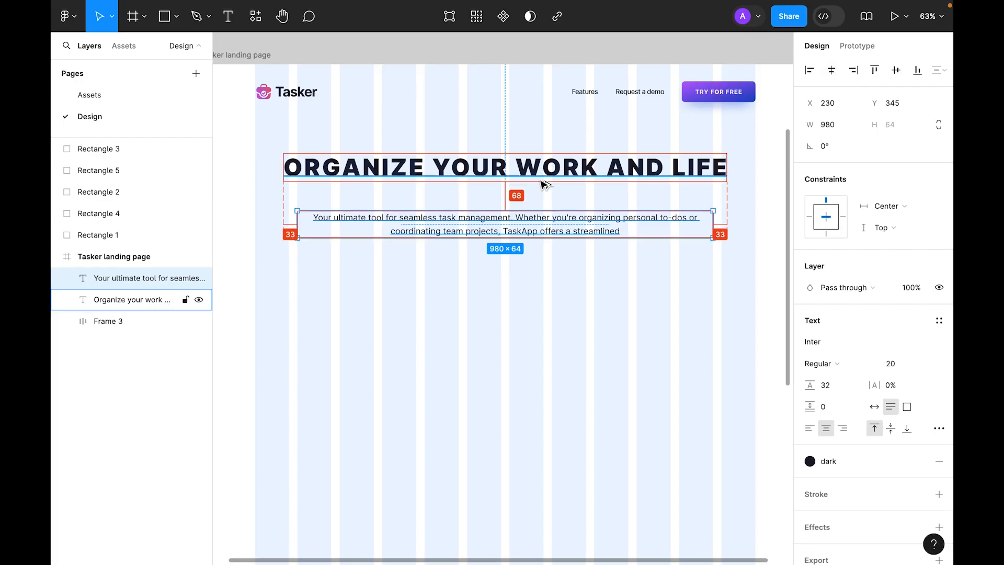
pyautogui.hotkey('shift', 'Up')
pyautogui.hotkey('shift', 'Up')
pyautogui.hotkey('shift', 'Up')
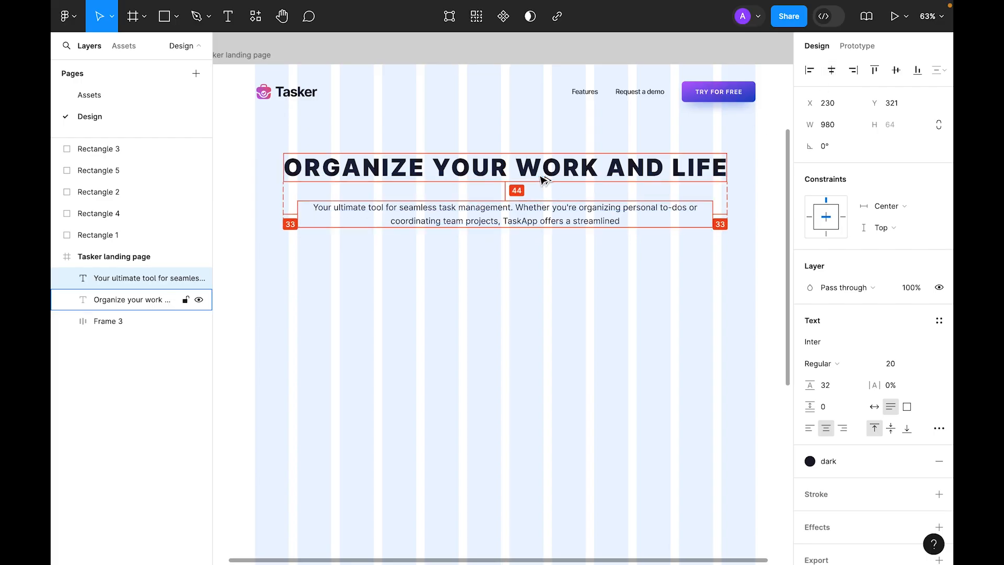
pyautogui.press('Up')
pyautogui.press('Up')
pyautogui.press('Up')
pyautogui.press('Up')
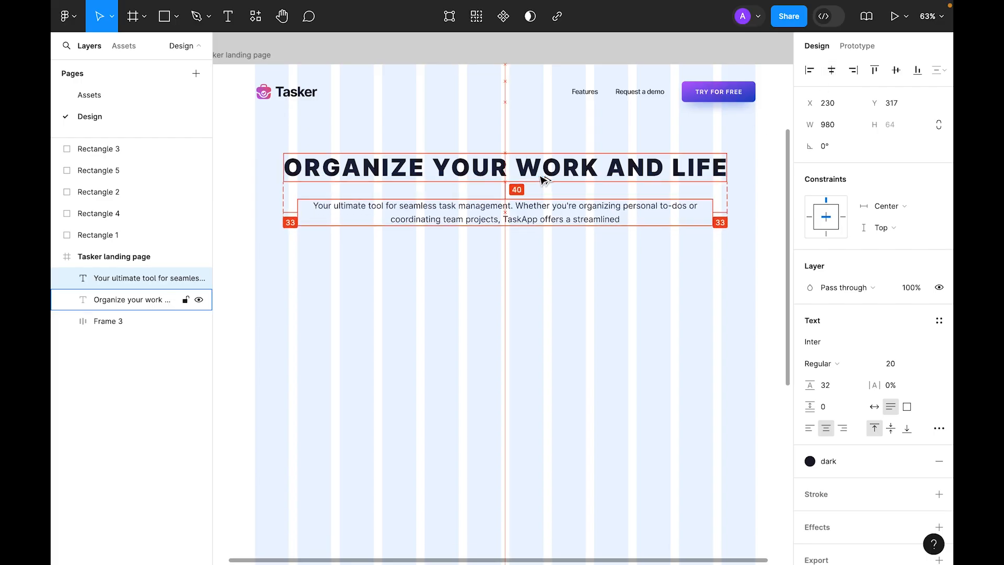
# - Duplicate the header's "Try for free" button into the empty area below the hero paragraph
pyautogui.click(746, 181)
pyautogui.scroll(-1, 746, 181)
pyautogui.click(730, 77)
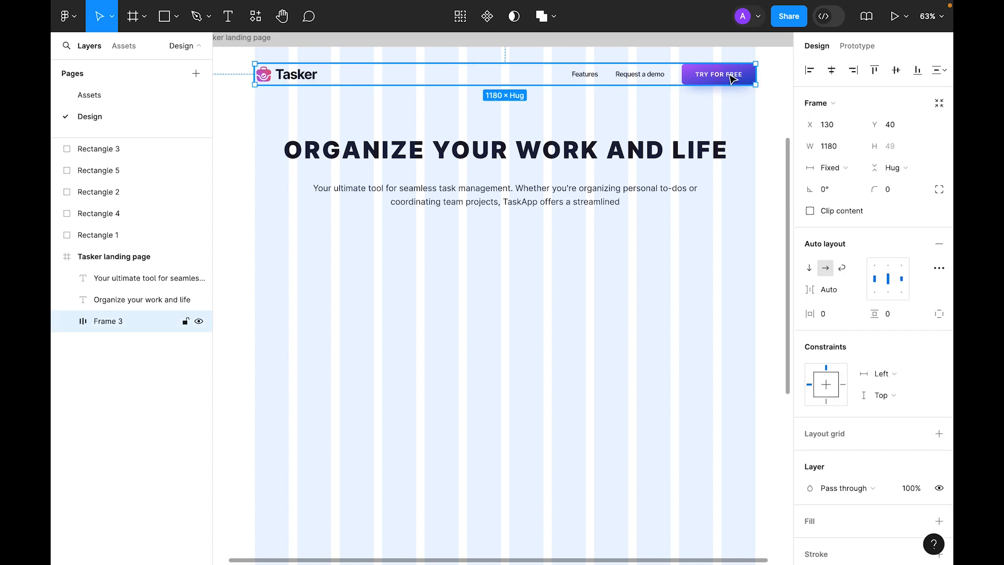
pyautogui.doubleClick(727, 78)
pyautogui.doubleClick(726, 78)
pyautogui.moveTo(727, 77); pyautogui.dragTo(438, 256)
# - Change the copied button's label to "Join the waitlist for early access" and centre the button horizontally on the page
pyautogui.doubleClick(416, 252)
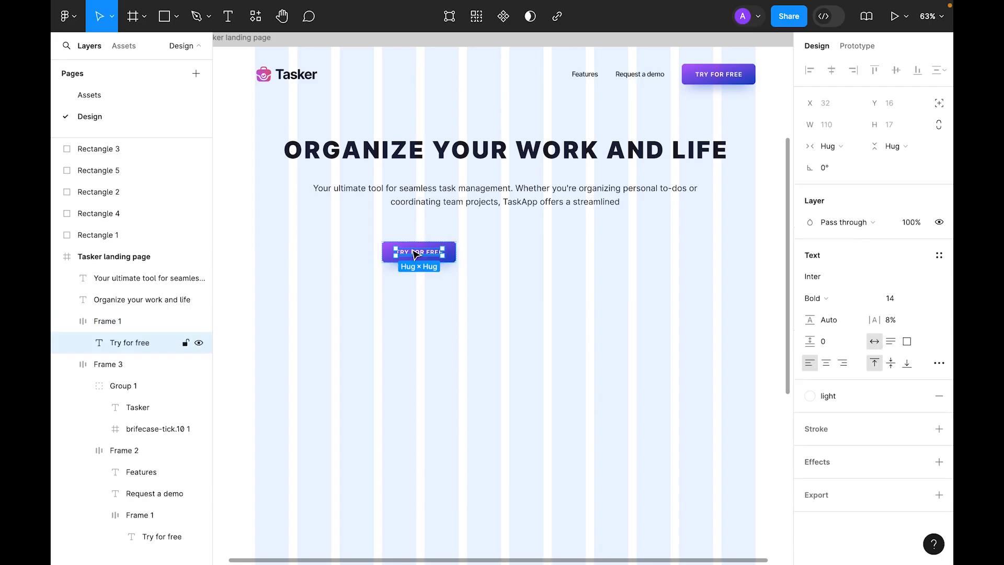
pyautogui.write('Join the')
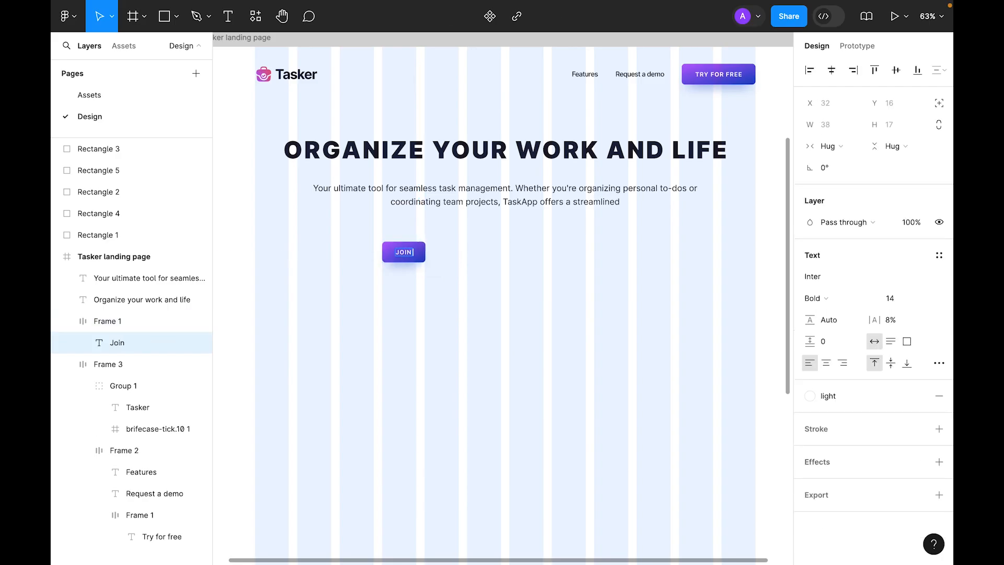
pyautogui.write(' wait')
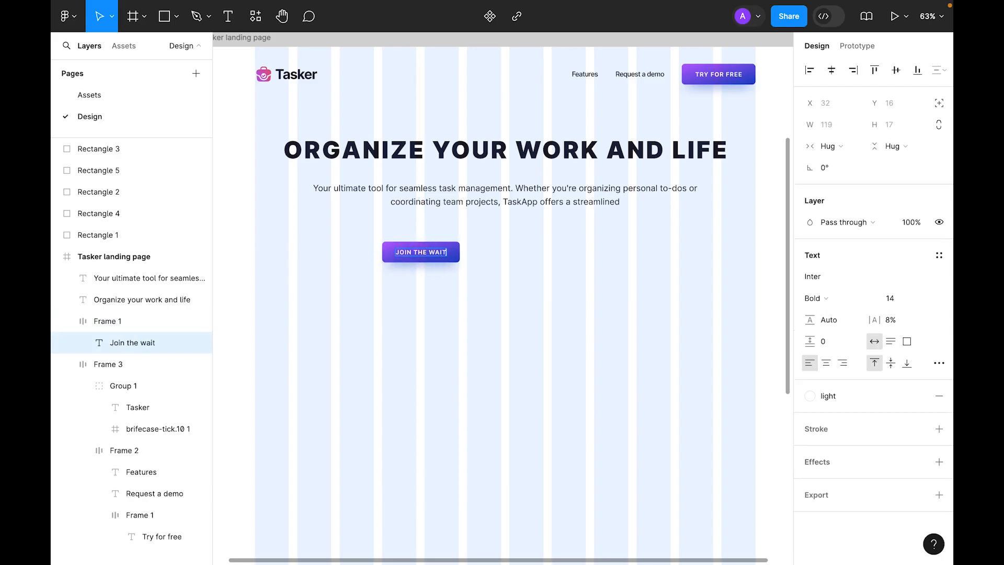
pyautogui.write('list for early e')
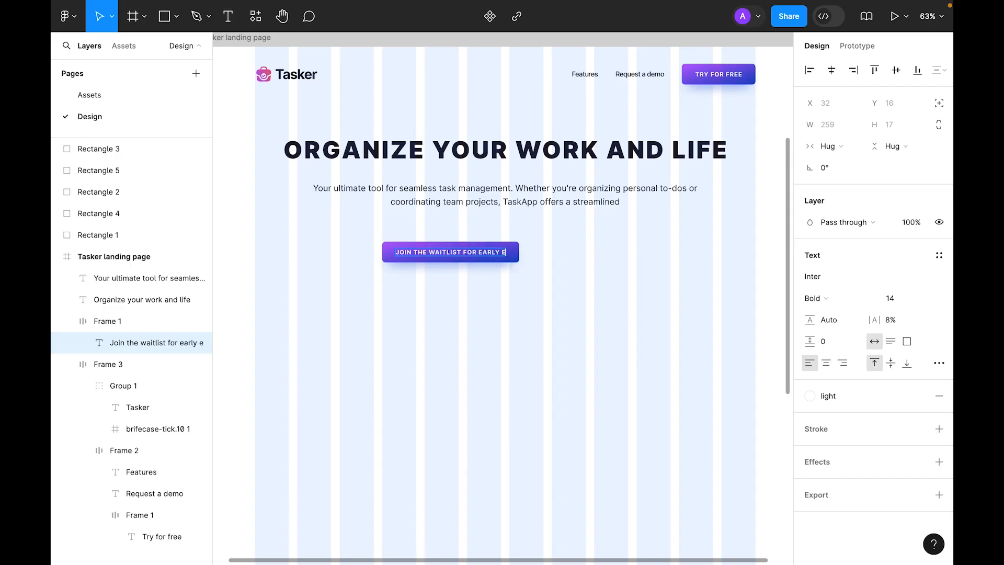
pyautogui.press('BackSpace')
pyautogui.write('access')
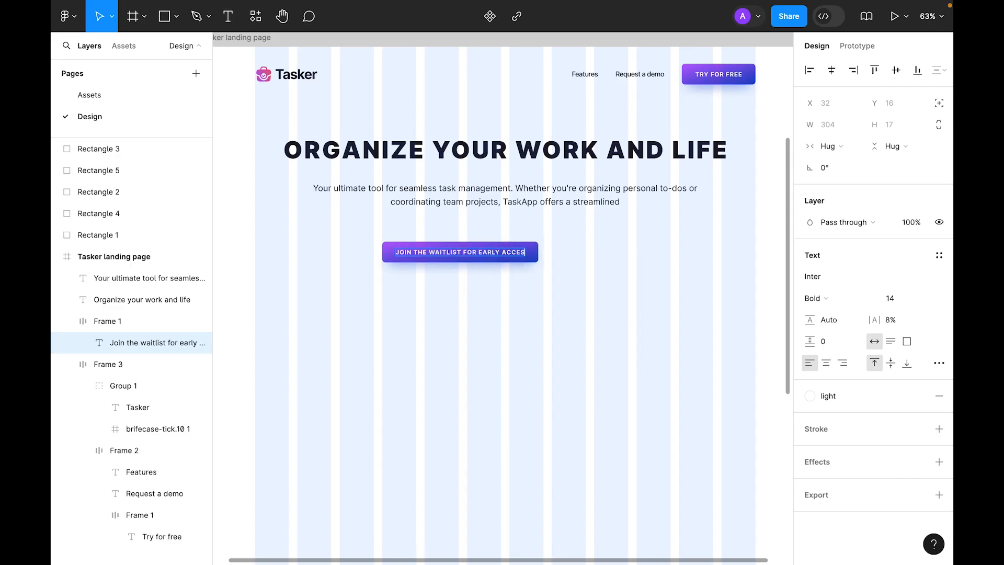
pyautogui.press('Escape')
pyautogui.click(468, 336)
pyautogui.click(107, 321)
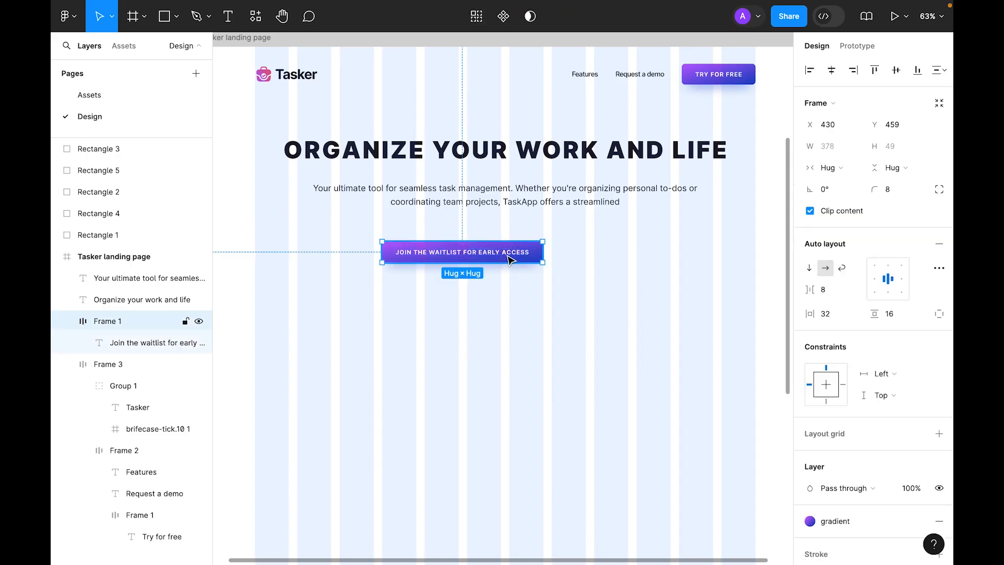
pyautogui.click(655, 282)
# - Set the font size of the waitlist button's label to 18
pyautogui.doubleClick(554, 256)
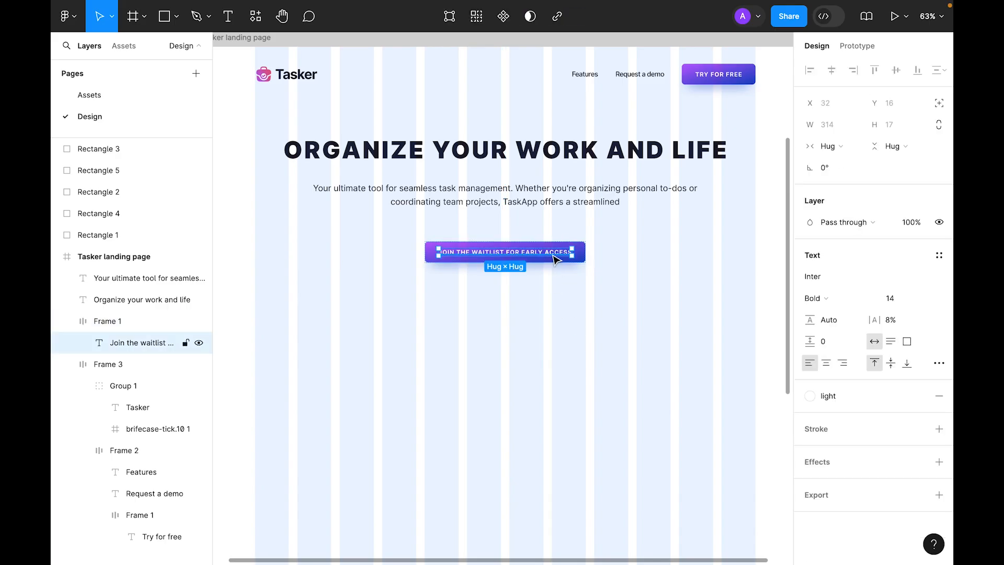
pyautogui.click(894, 302)
pyautogui.press('Up')
pyautogui.press('Up')
pyautogui.press('Up')
pyautogui.press('Up')
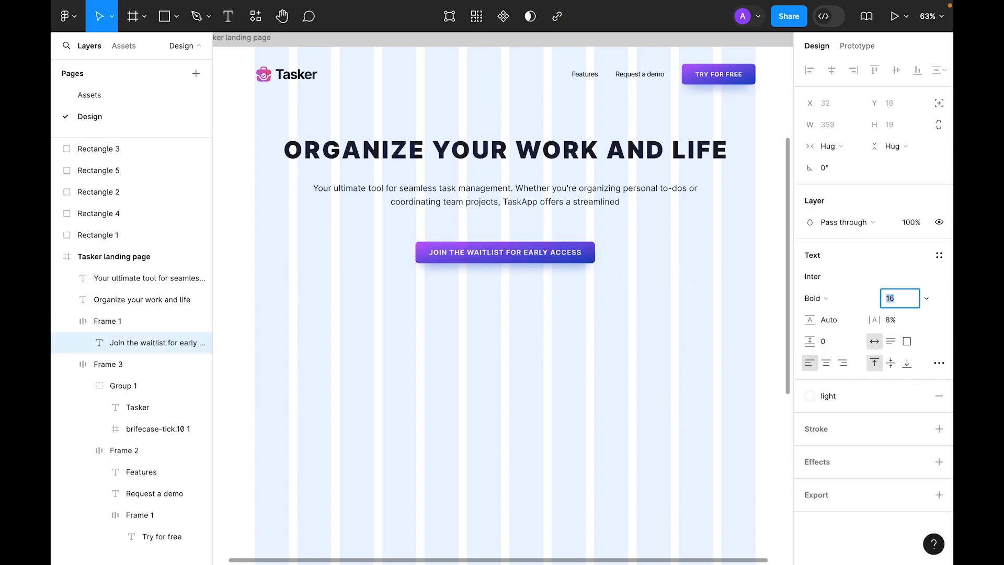
pyautogui.press('Up')
pyautogui.press('Up')
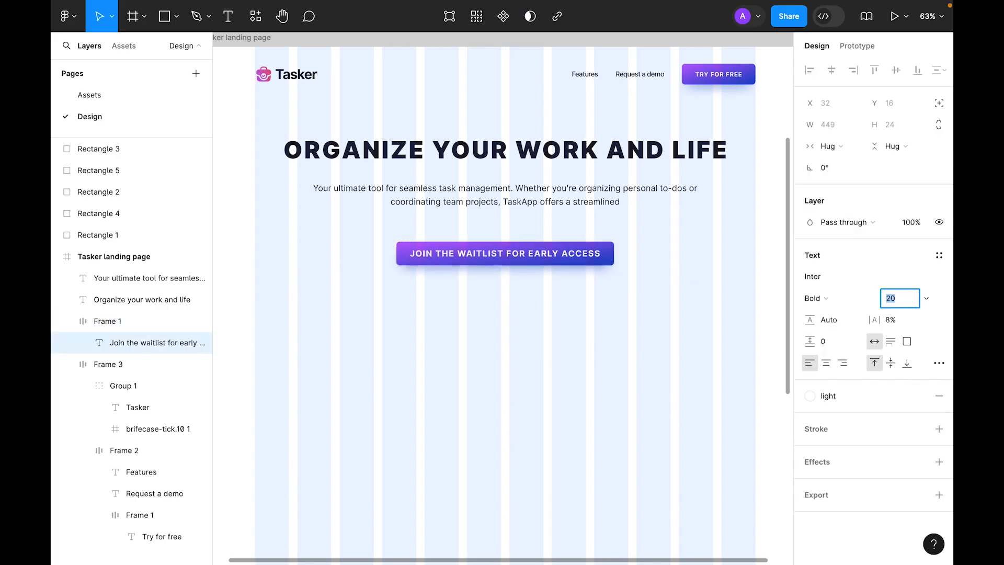
pyautogui.press('Down')
pyautogui.press('Down')
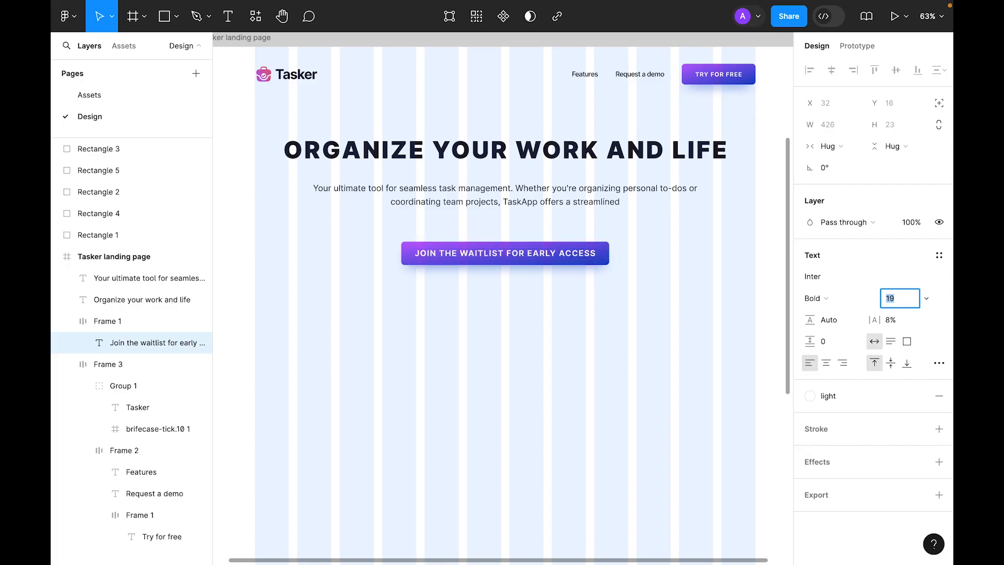
pyautogui.press('Return')
pyautogui.click(567, 338)
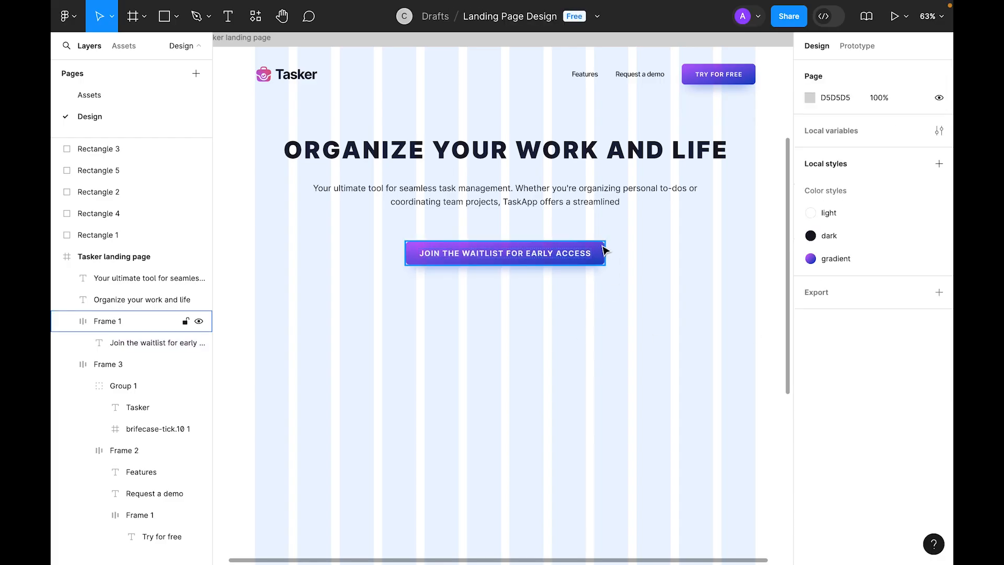
# - Set the waitlist button's vertical padding to 32 and its horizontal padding to 64
pyautogui.click(602, 249)
pyautogui.click(898, 320)
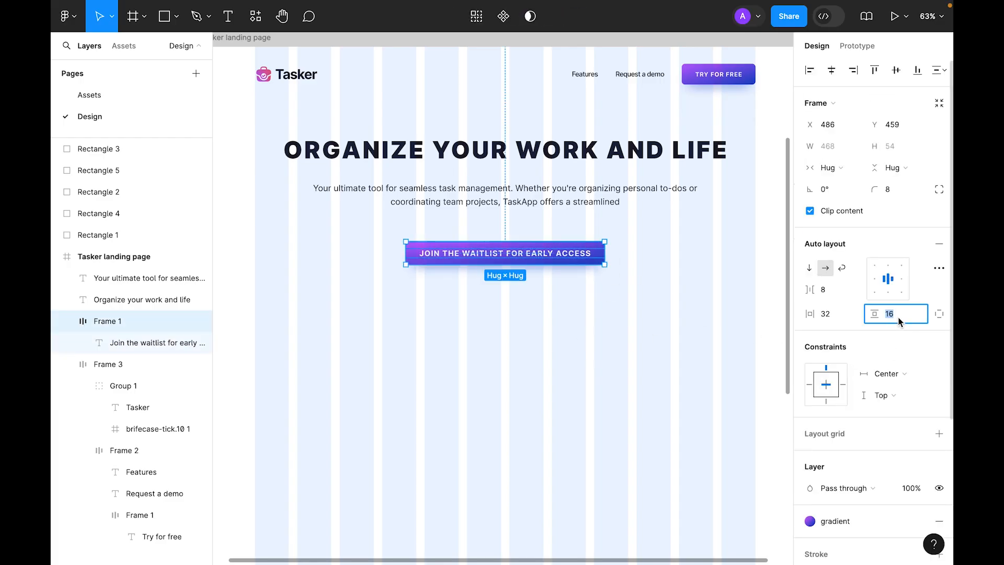
pyautogui.write('24')
pyautogui.press('Return')
pyautogui.write('32')
pyautogui.press('Return')
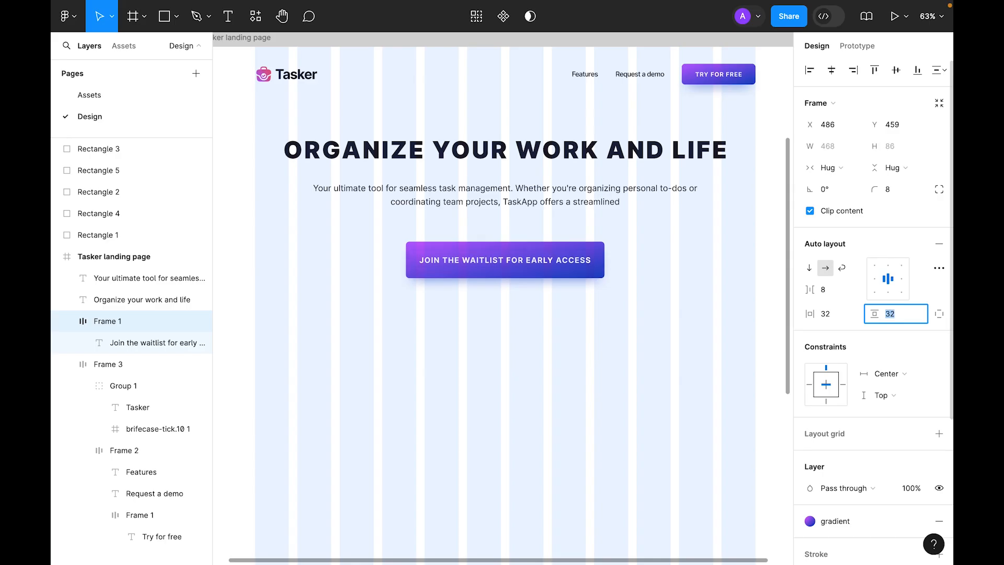
pyautogui.write('24')
pyautogui.press('Return')
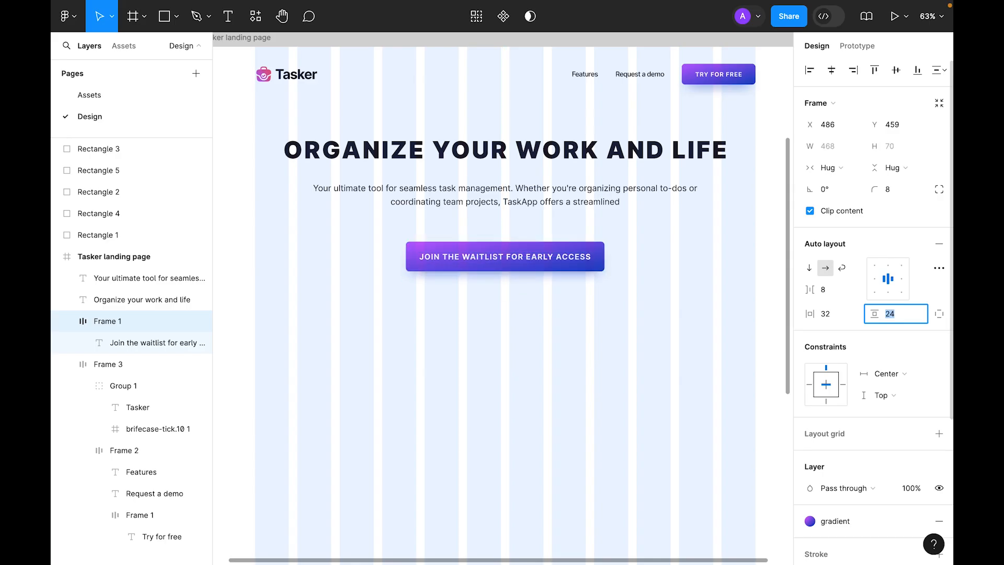
pyautogui.write('32')
pyautogui.press('Return')
pyautogui.click(839, 315)
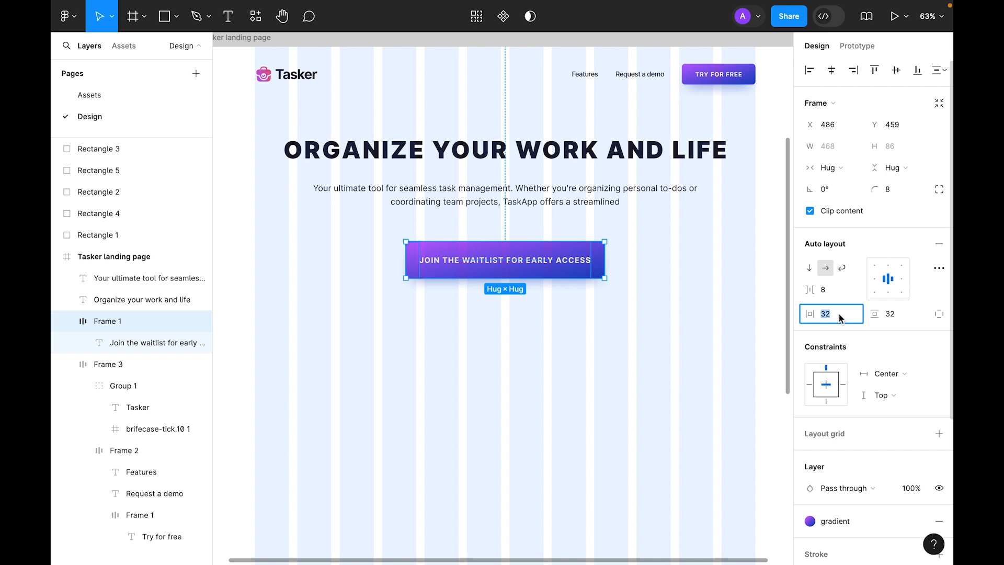
pyautogui.write('64')
pyautogui.press('Return')
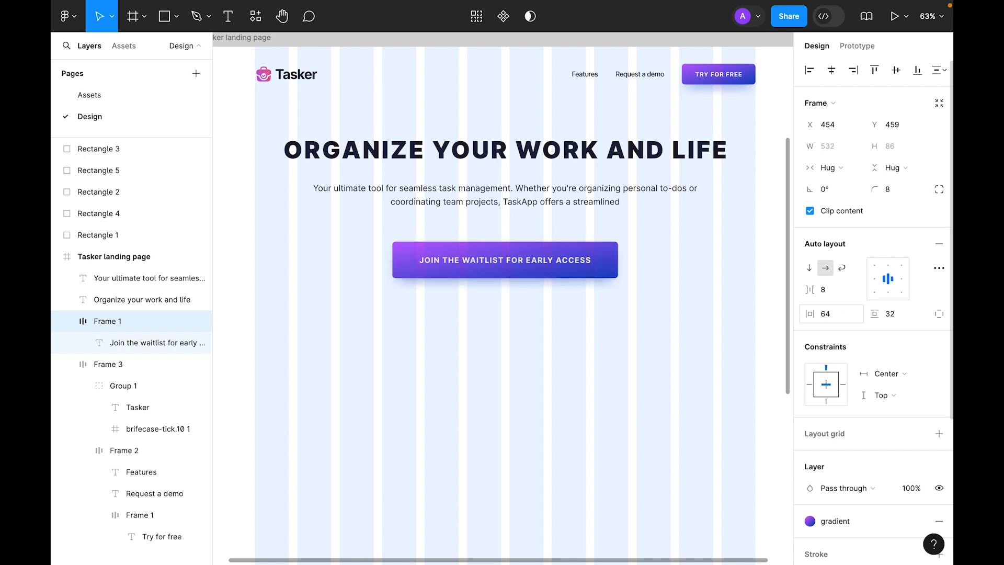
# - Position the waitlist button 80 px below the hero paragraph
pyautogui.click(525, 232)
pyautogui.click(524, 248)
pyautogui.press('alt')
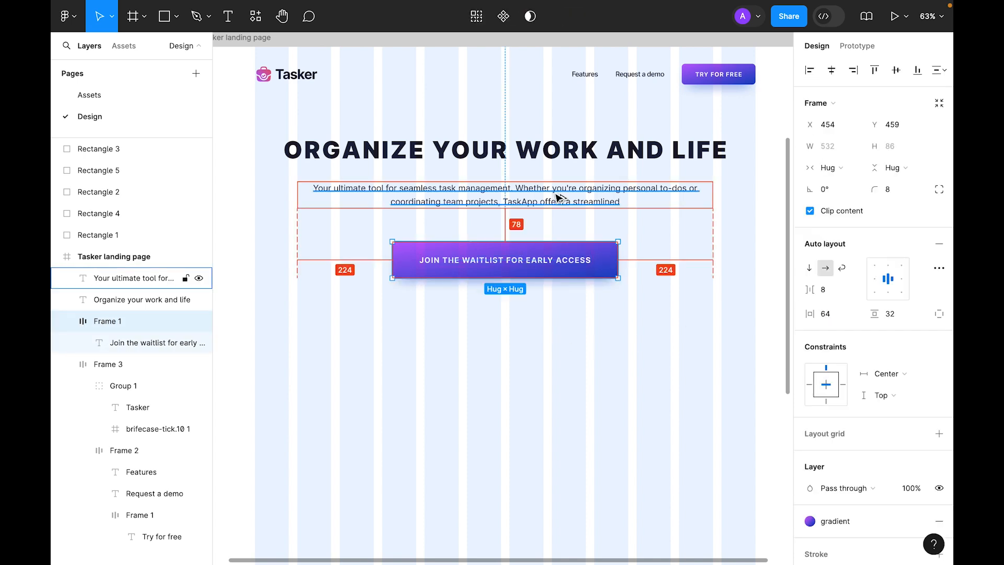
pyautogui.hotkey('shift', 'Down')
pyautogui.press('Up')
pyautogui.press('Up')
pyautogui.press('Up')
pyautogui.press('Up')
pyautogui.press('Up')
pyautogui.press('Up')
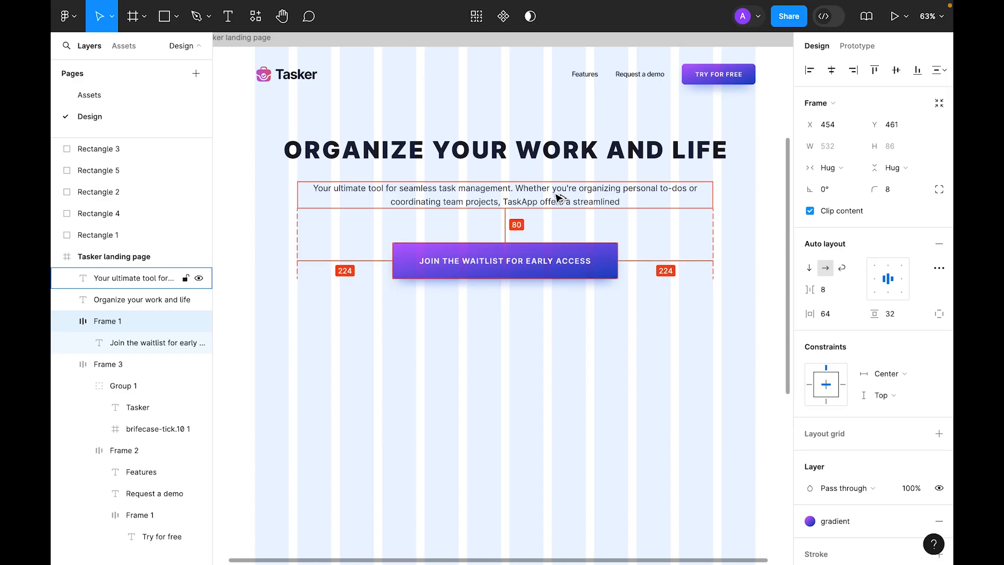
pyautogui.press('alt')
pyautogui.click(668, 435)
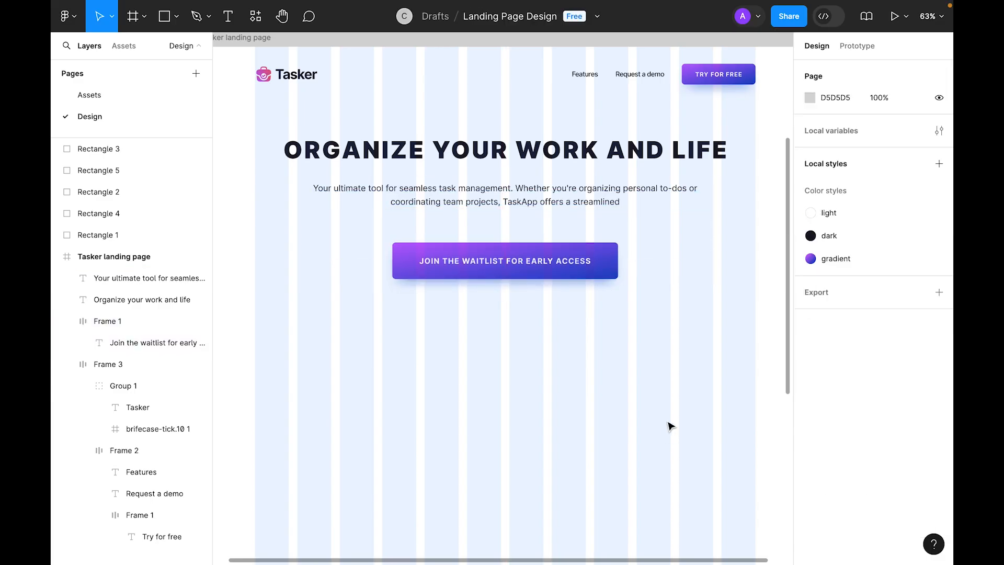
# - Check the vertical spacing between the header, heading, paragraph and waitlist button
pyautogui.click(573, 154)
pyautogui.press('alt')
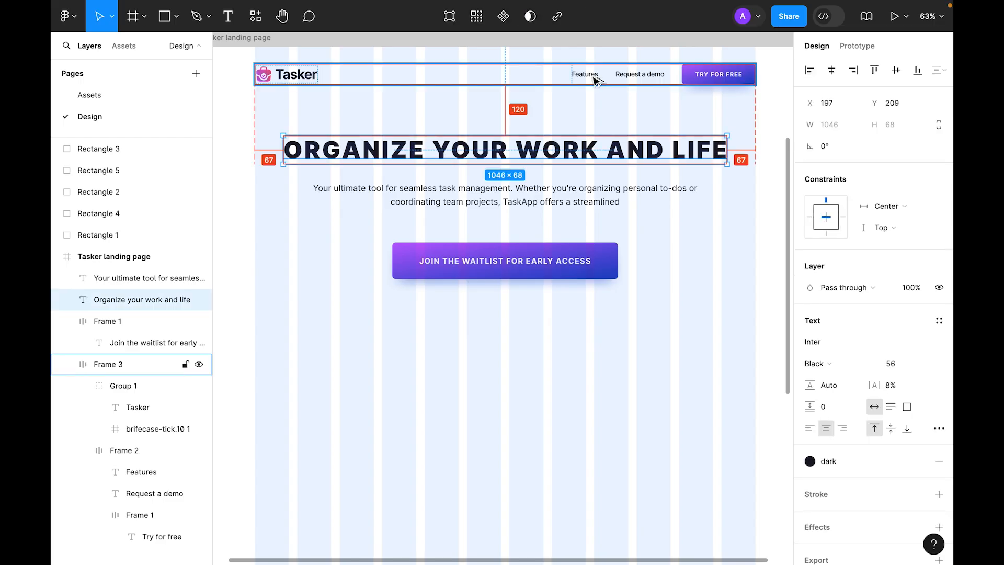
pyautogui.click(558, 190)
pyautogui.press('alt')
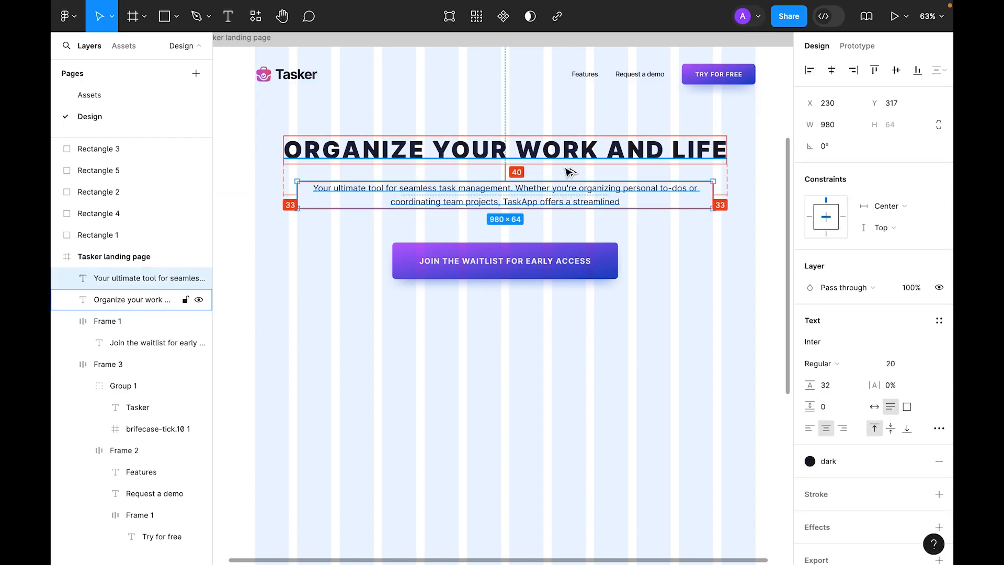
pyautogui.click(537, 280)
pyautogui.press('alt')
pyautogui.click(621, 335)
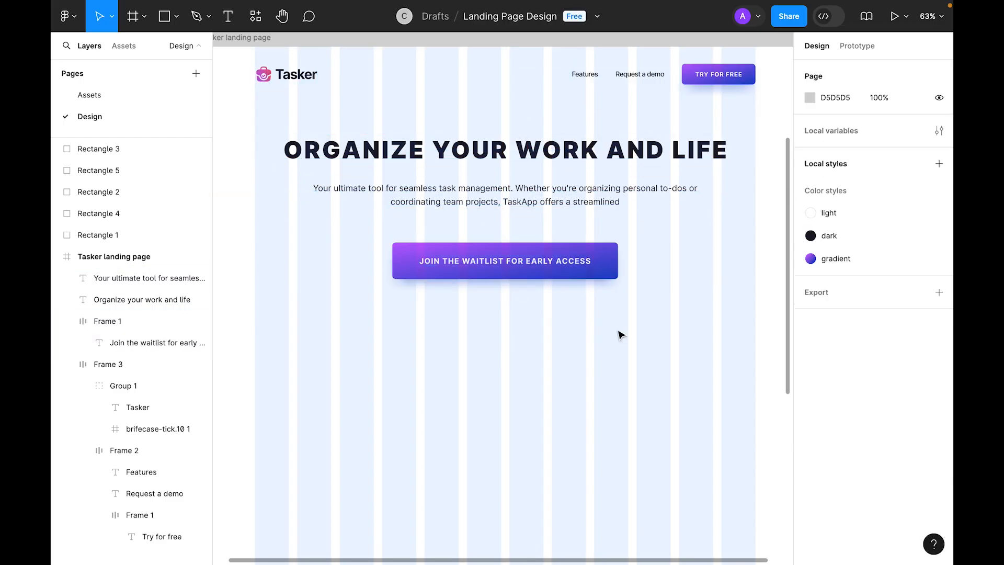
# - Select the waitlist button and hide the layout grids
pyautogui.scroll(-1, 621, 334)
pyautogui.click(614, 276)
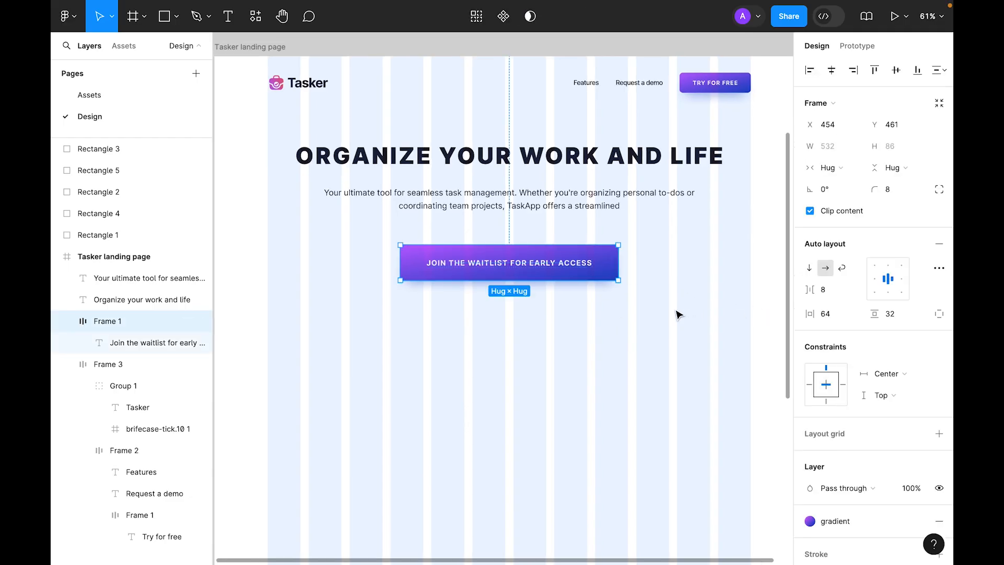
pyautogui.hotkey('ctrl', 'shift', '4')
pyautogui.scroll(-4, 824, 398)
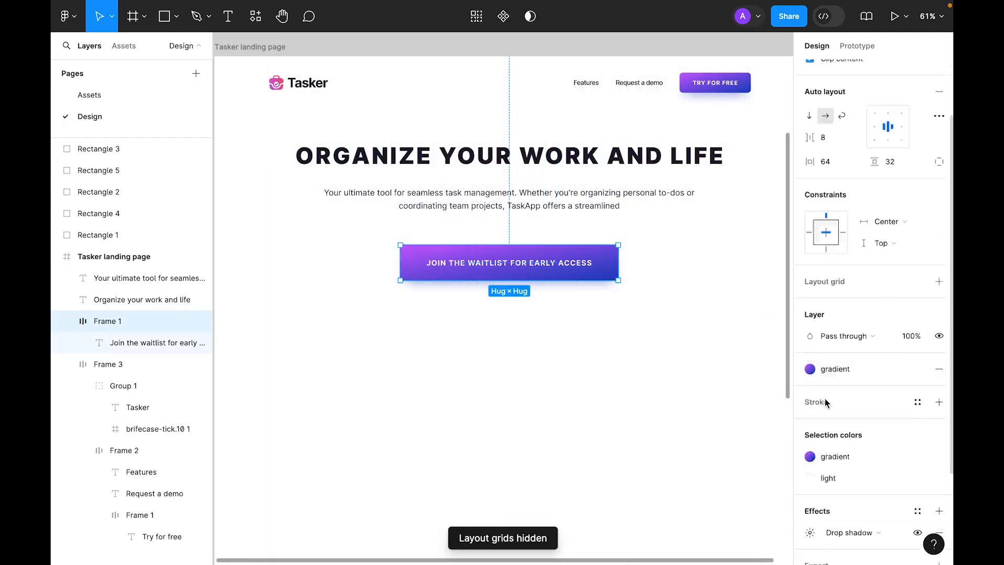
# - Set the waitlist button's drop shadow to Y offset 32, blur 64 and spread -24
pyautogui.click(809, 481)
pyautogui.click(663, 516)
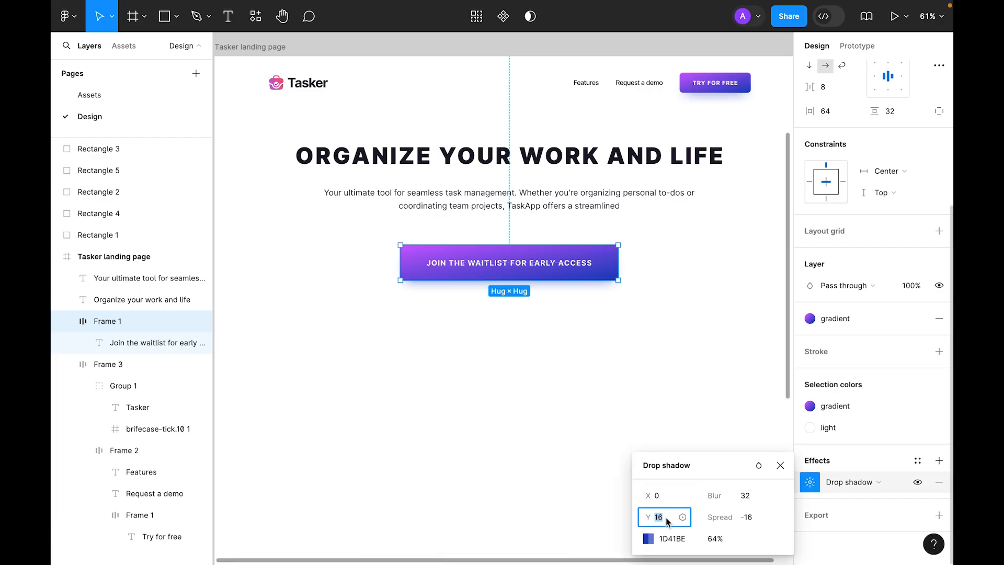
pyautogui.write('32')
pyautogui.press('Tab')
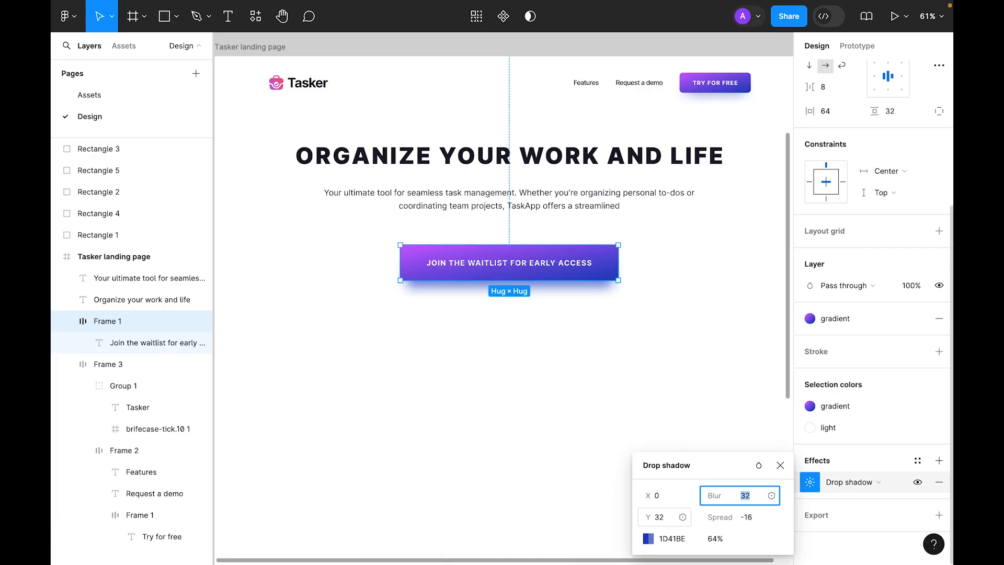
pyautogui.press('Return')
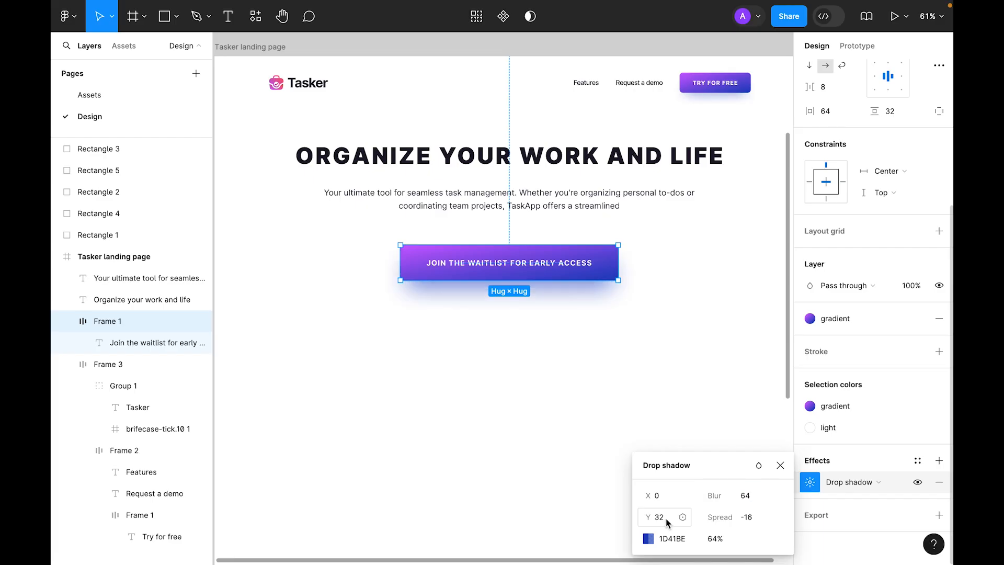
pyautogui.click(744, 523)
pyautogui.hotkey('shift', 'Down')
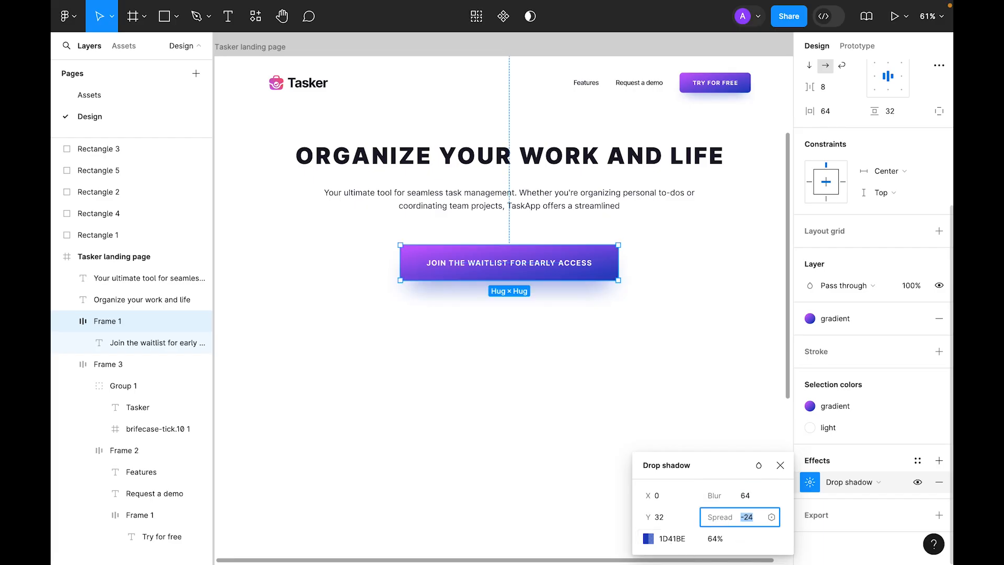
pyautogui.click(736, 320)
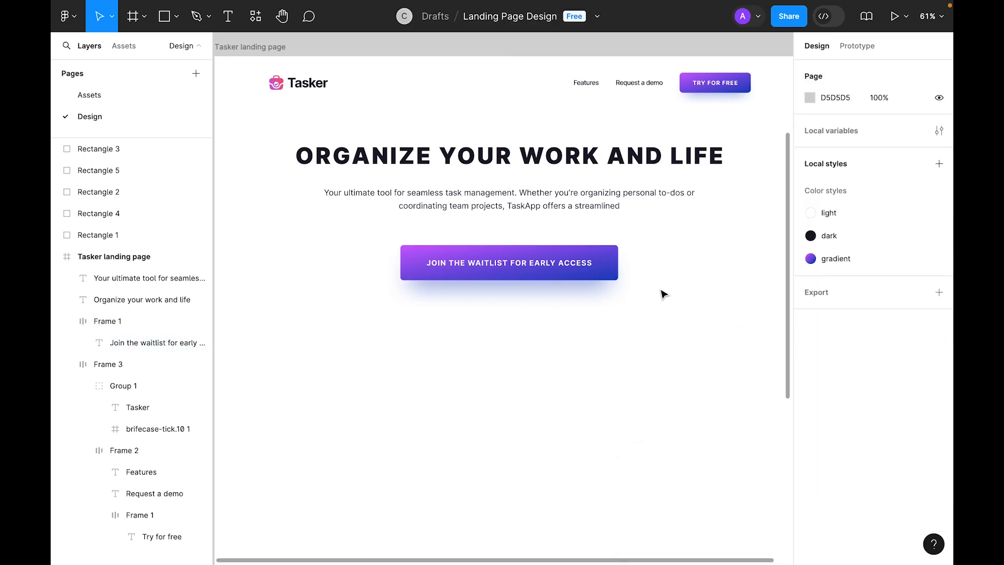
# - Sample the pink F35676 from the Tasker logo as the waitlist button's drop shadow colour
pyautogui.click(589, 262)
pyautogui.scroll(-5, 889, 407)
pyautogui.click(809, 482)
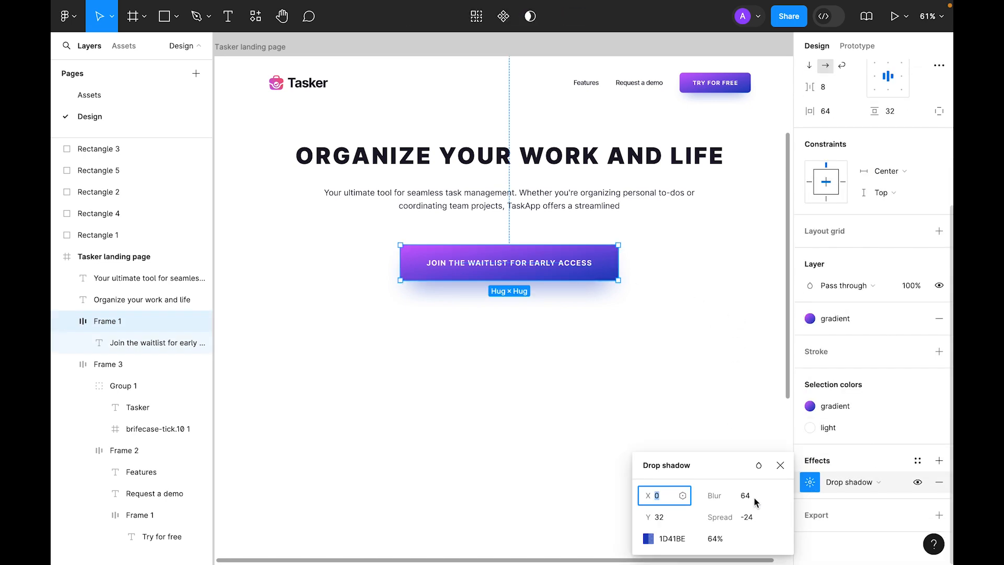
pyautogui.click(648, 537)
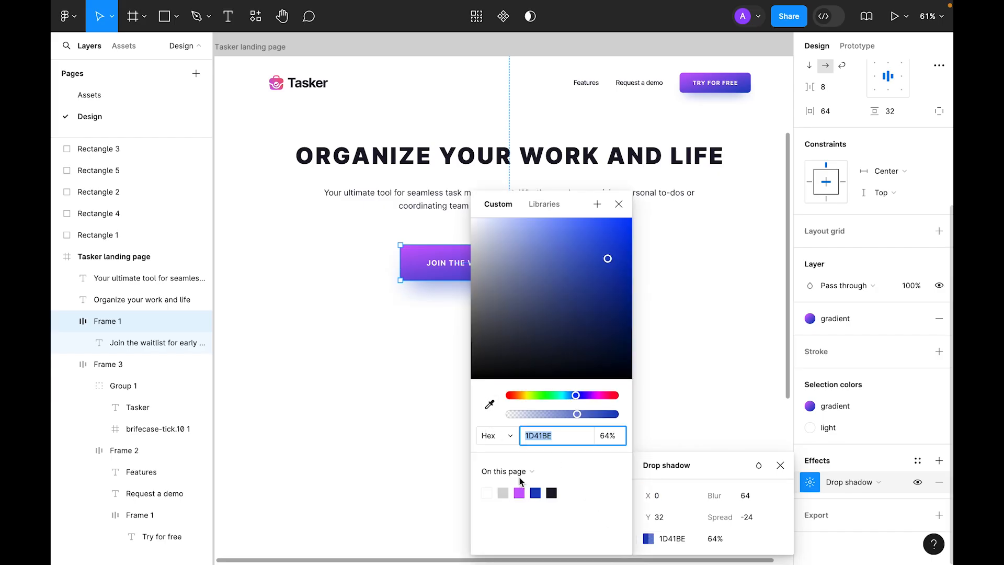
pyautogui.click(489, 408)
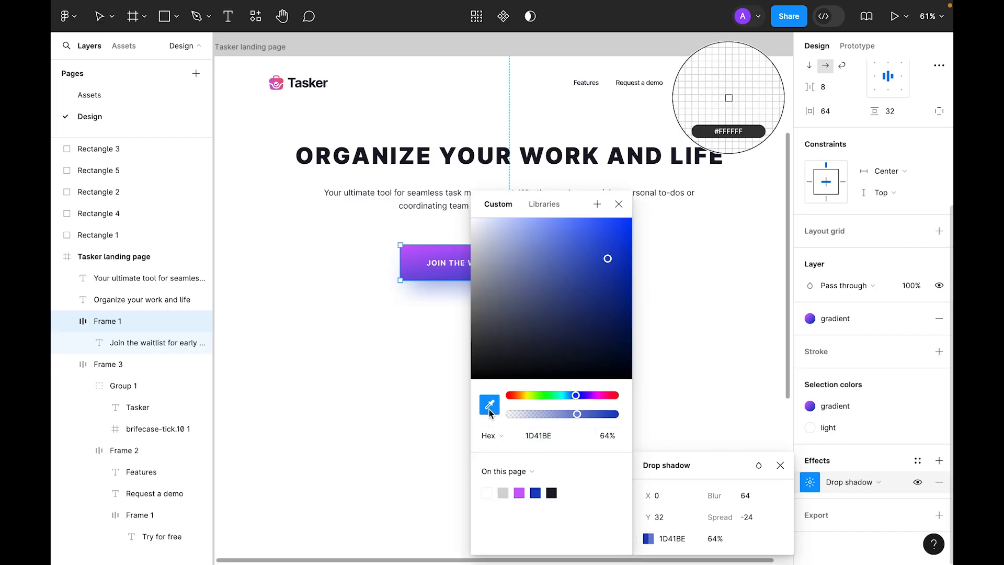
pyautogui.click(284, 78)
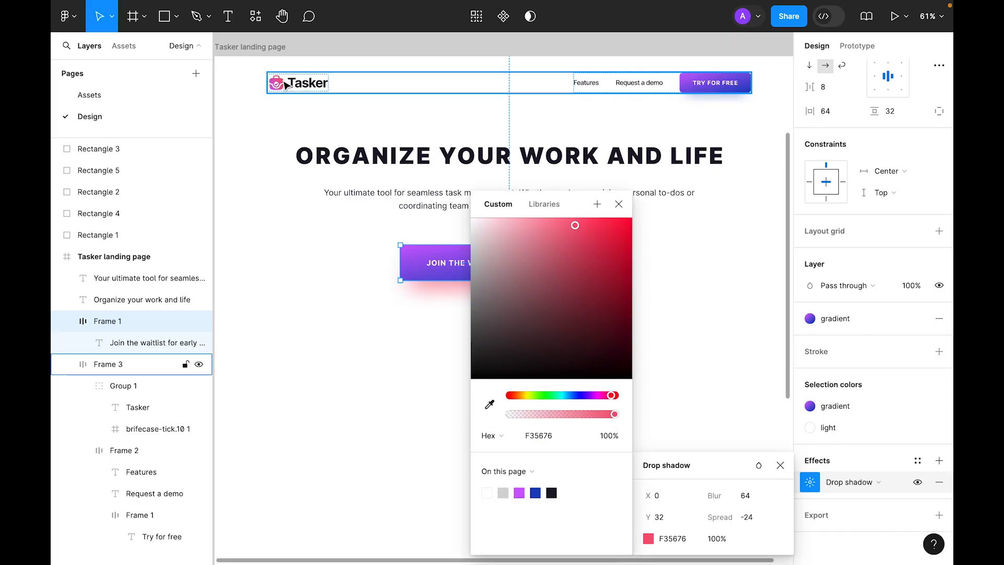
pyautogui.click(619, 204)
pyautogui.click(680, 421)
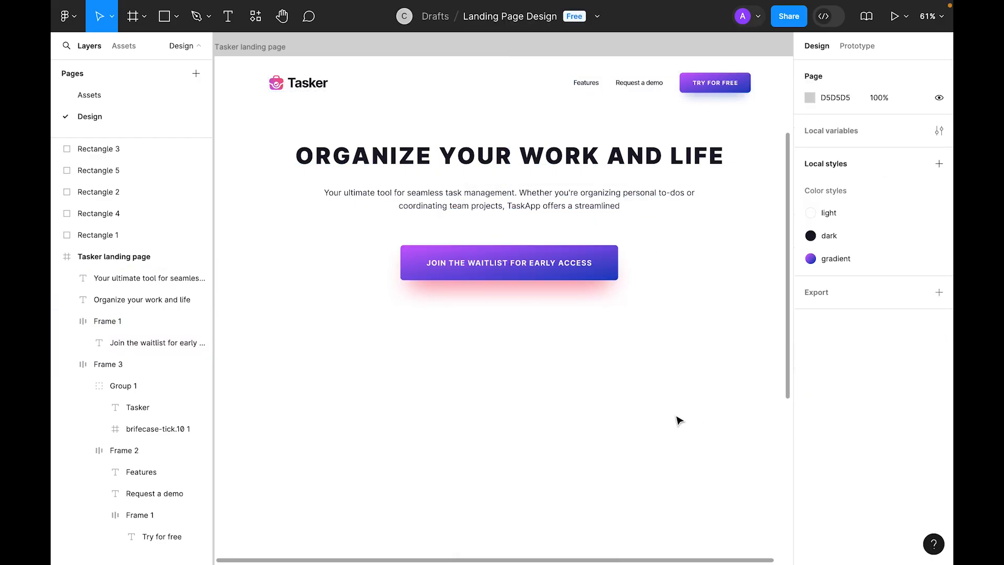
pyautogui.scroll(1, 697, 373)
pyautogui.scroll(-1, 700, 364)
# - Change the waitlist button's drop shadow colour to CB5DFF by sampling the purple swatch above the landing page frame
pyautogui.click(596, 269)
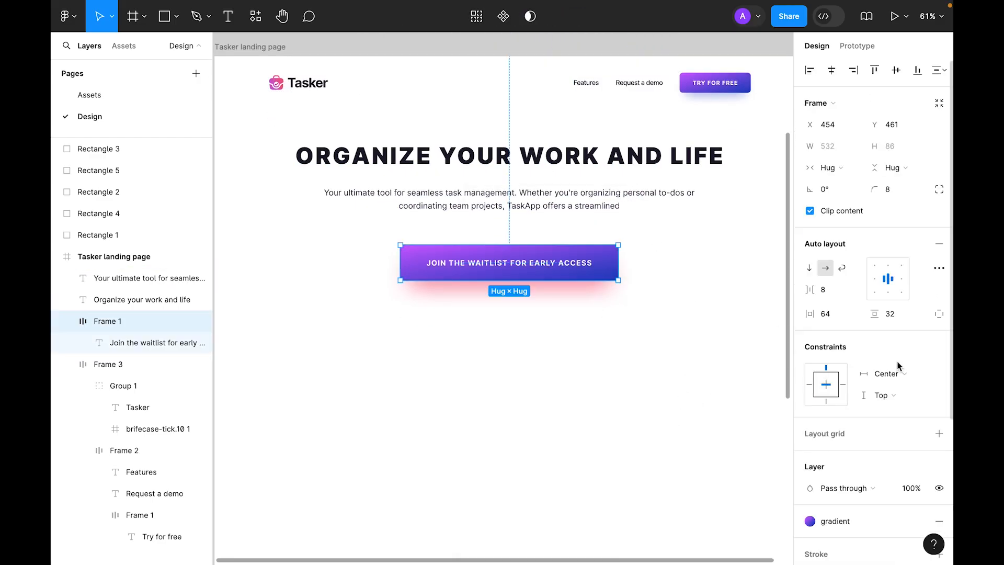
pyautogui.scroll(-5, 858, 366)
pyautogui.click(810, 481)
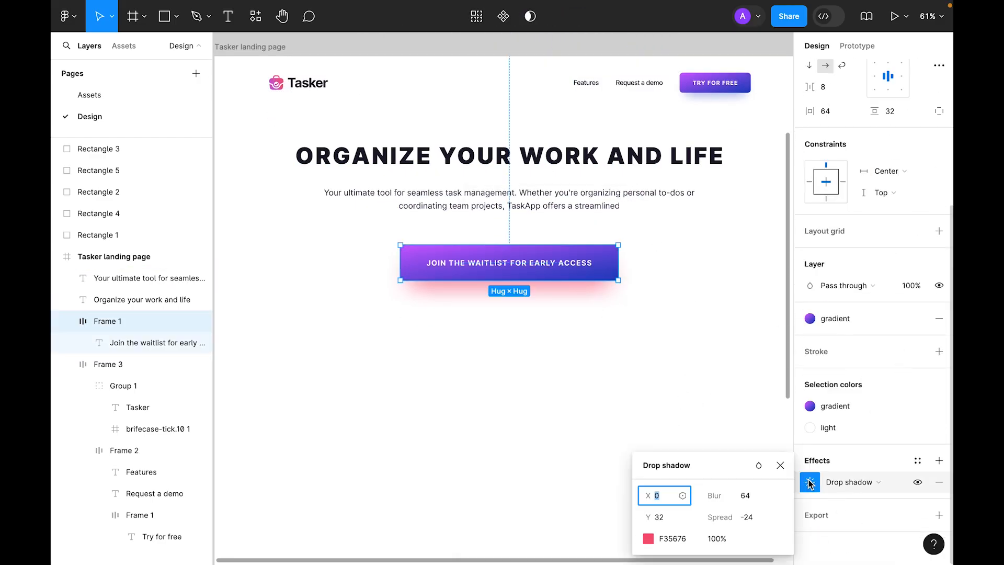
pyautogui.click(648, 538)
pyautogui.click(489, 404)
pyautogui.scroll(5, 545, 126)
pyautogui.scroll(-2, 554, 136)
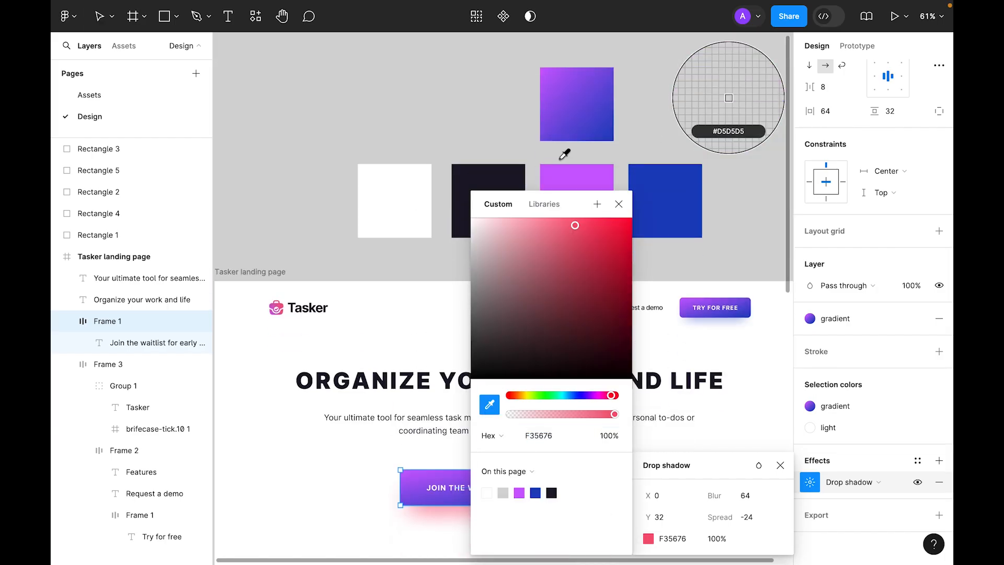
pyautogui.click(566, 163)
pyautogui.scroll(-5, 497, 157)
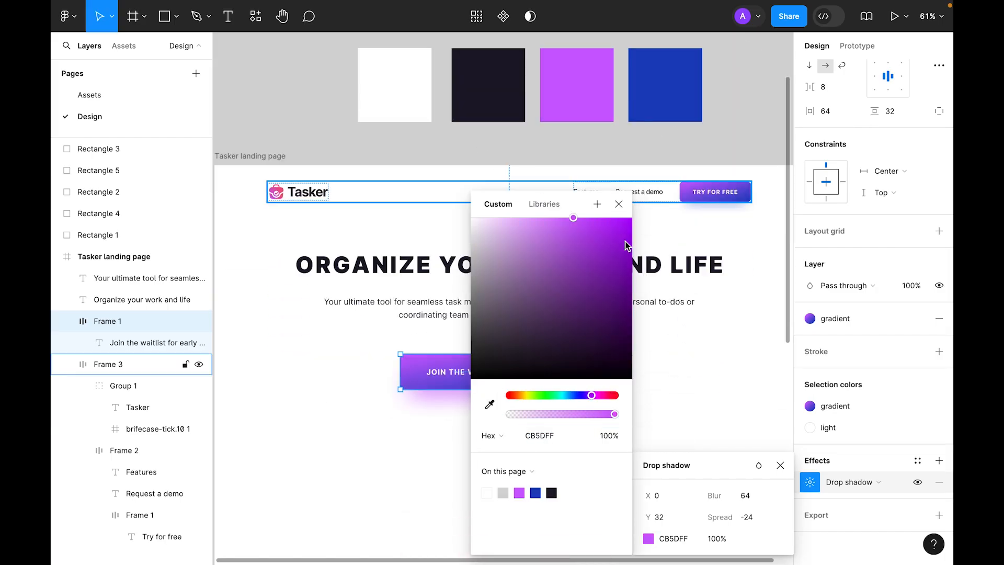
pyautogui.click(619, 204)
pyautogui.click(348, 437)
pyautogui.scroll(-2, 351, 439)
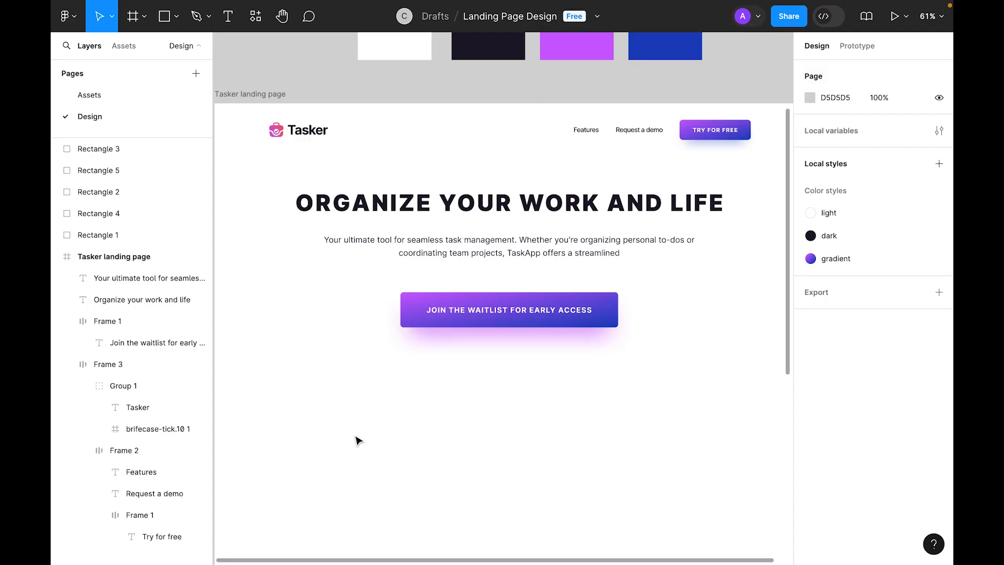
pyautogui.scroll(-2, 484, 394)
pyautogui.scroll(-2, 572, 499)
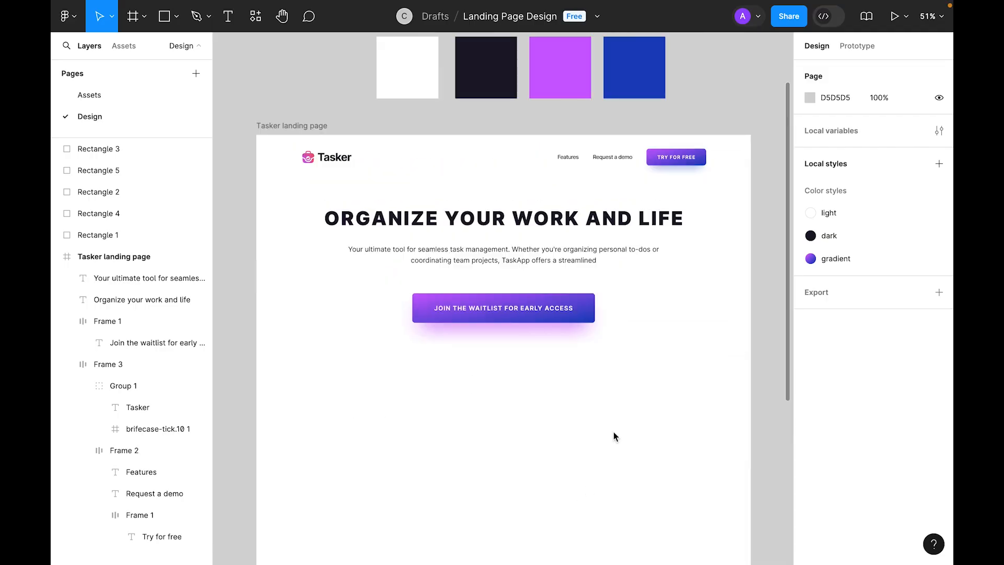
# - Set the Tasker landing page frame's height to 9000
pyautogui.click(655, 410)
pyautogui.scroll(-2, 655, 412)
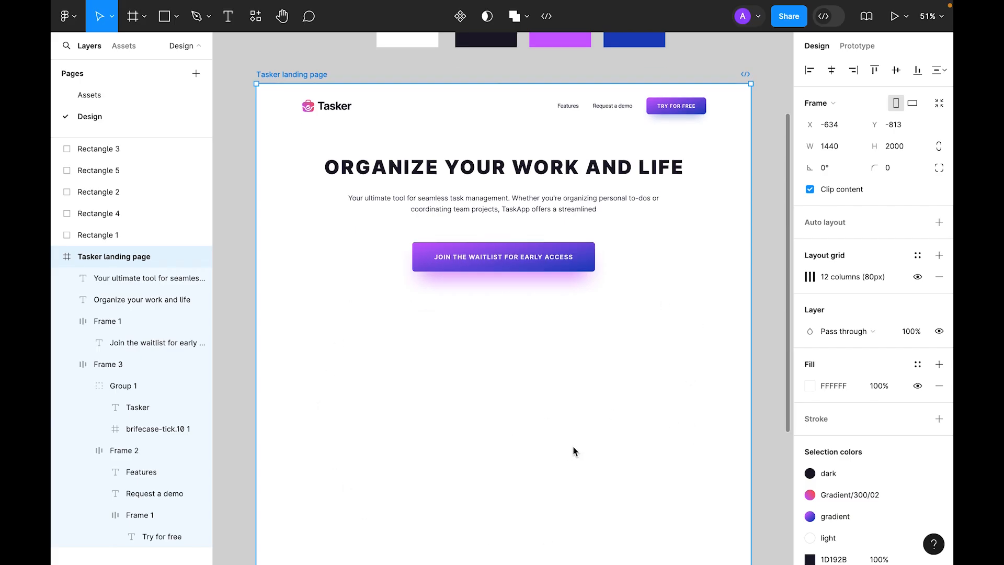
pyautogui.scroll(-10, 573, 447)
pyautogui.scroll(10, 573, 446)
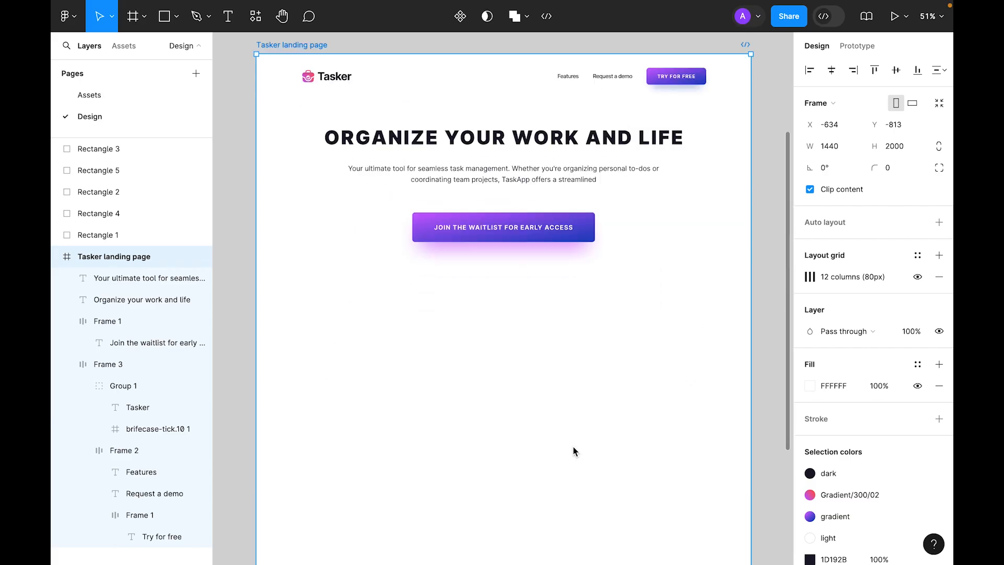
pyautogui.click(909, 148)
pyautogui.press('Left')
pyautogui.write('9')
pyautogui.press('Return')
pyautogui.scroll(-8, 522, 374)
pyautogui.scroll(10, 551, 420)
pyautogui.click(697, 403)
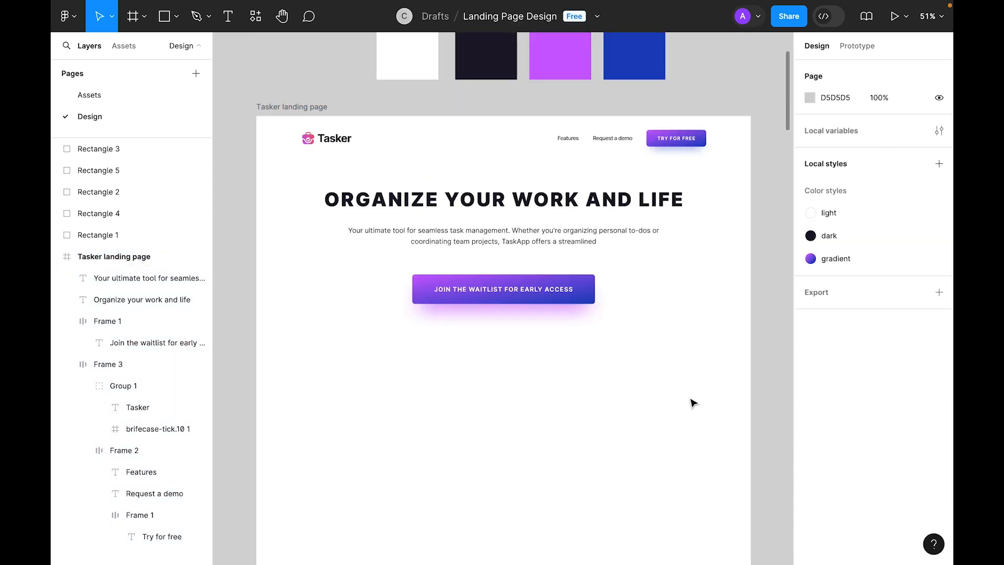
# - Copy the dashboard mockup from the Assets page into the landing page, centre it below the waitlist button and show the layout grids
pyautogui.click(90, 95)
pyautogui.scroll(-1, 397, 349)
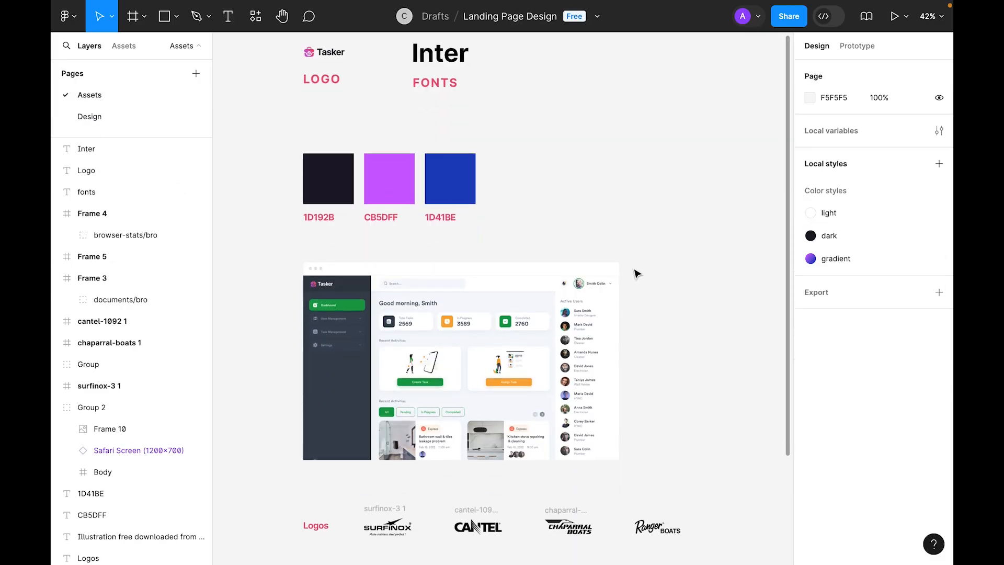
pyautogui.click(397, 349)
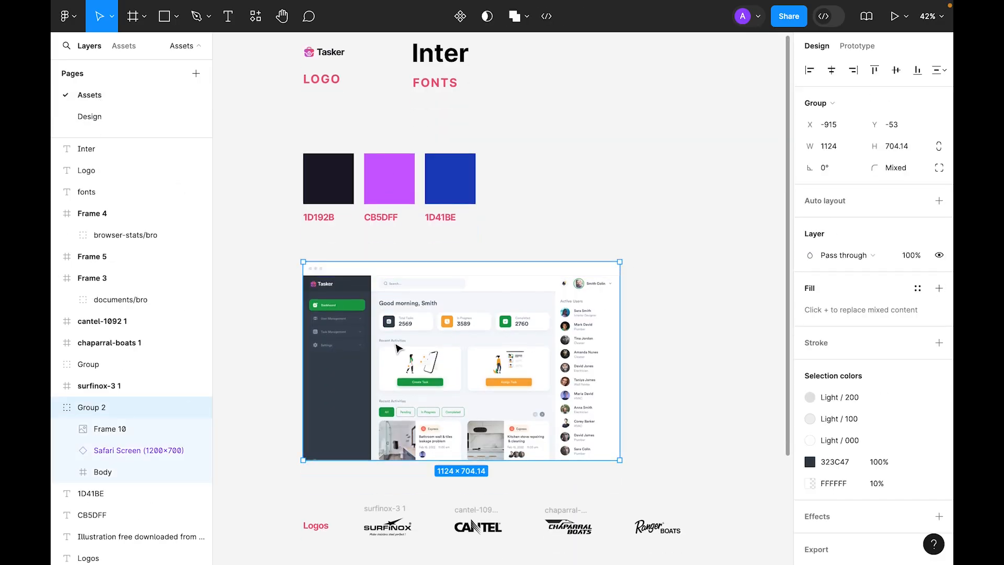
pyautogui.click(102, 116)
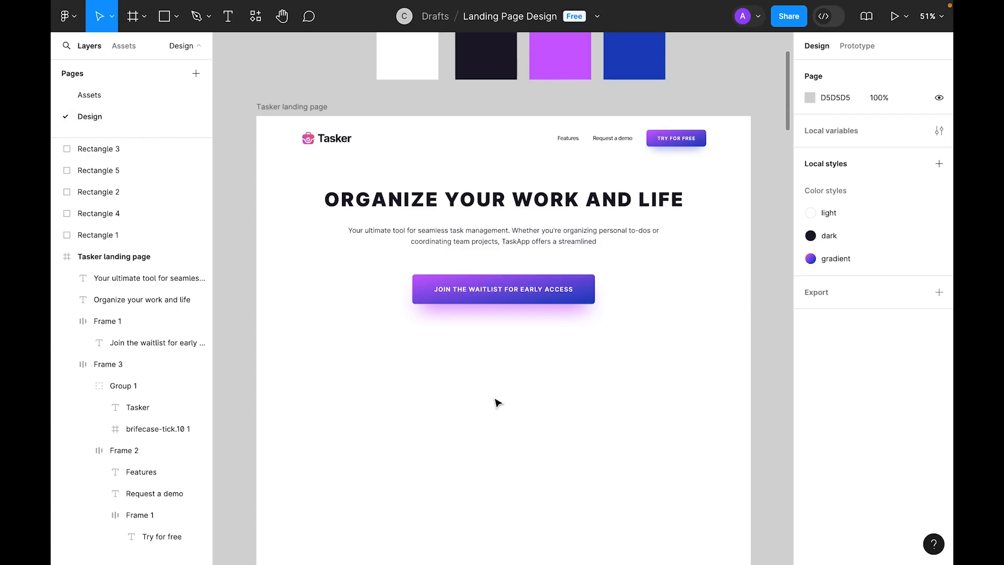
pyautogui.scroll(-2, 497, 400)
pyautogui.click(475, 316)
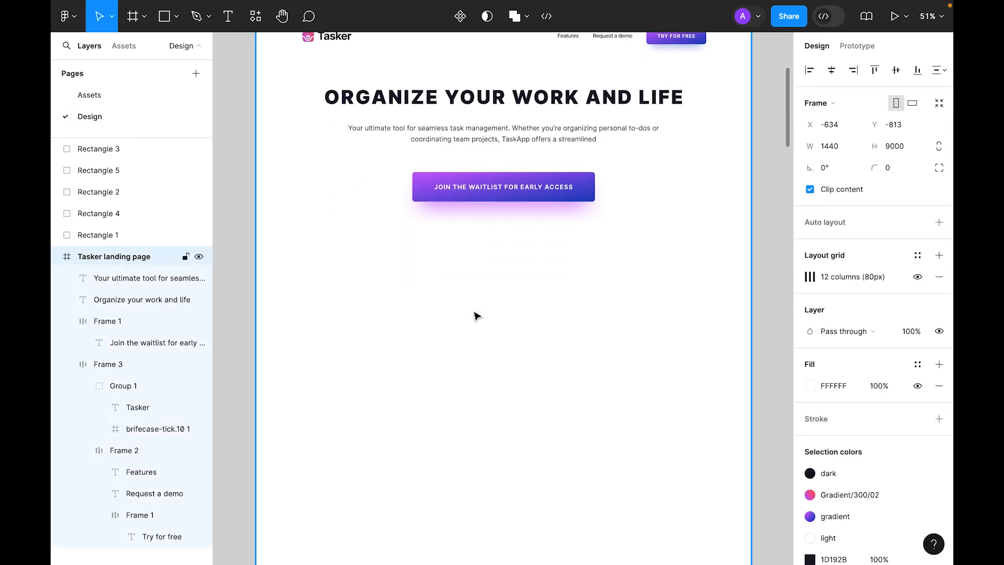
pyautogui.hotkey('ctrl', 'v')
pyautogui.moveTo(608, 282); pyautogui.dragTo(582, 360)
pyautogui.hotkey('shift', 'g')
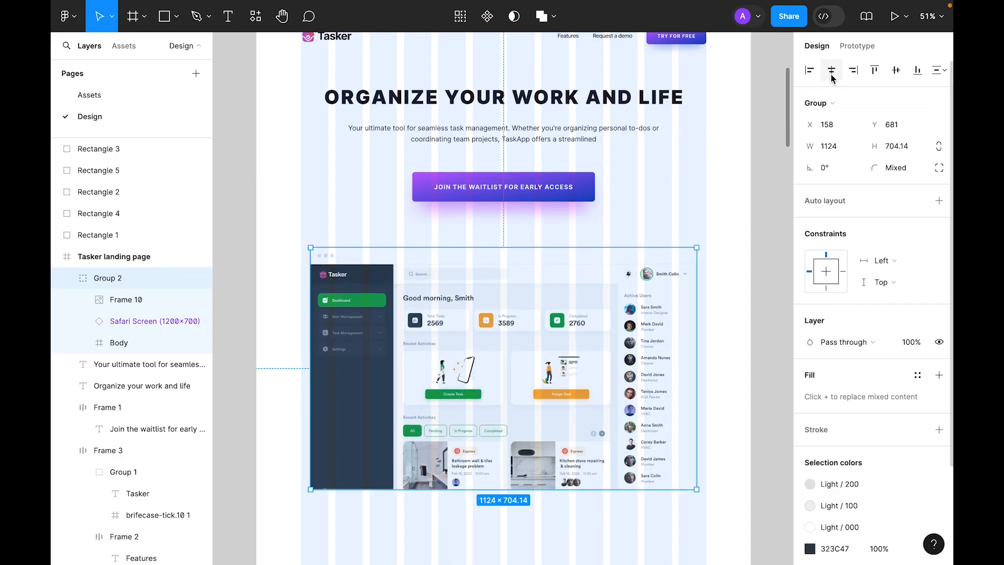
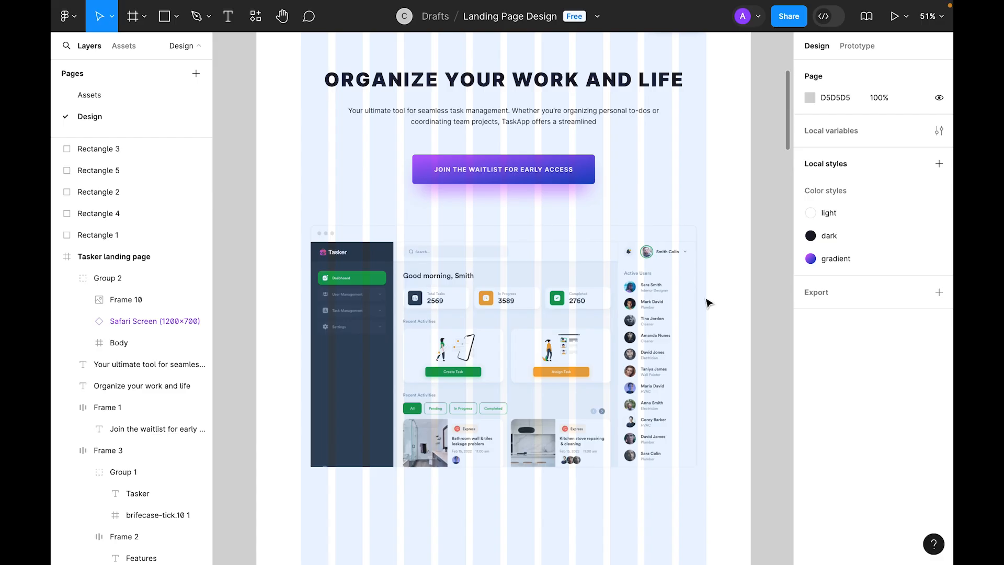
# - Scale the dashboard mockup proportionally to 1180 px wide so it spans all 12 grid columns
pyautogui.click(545, 342)
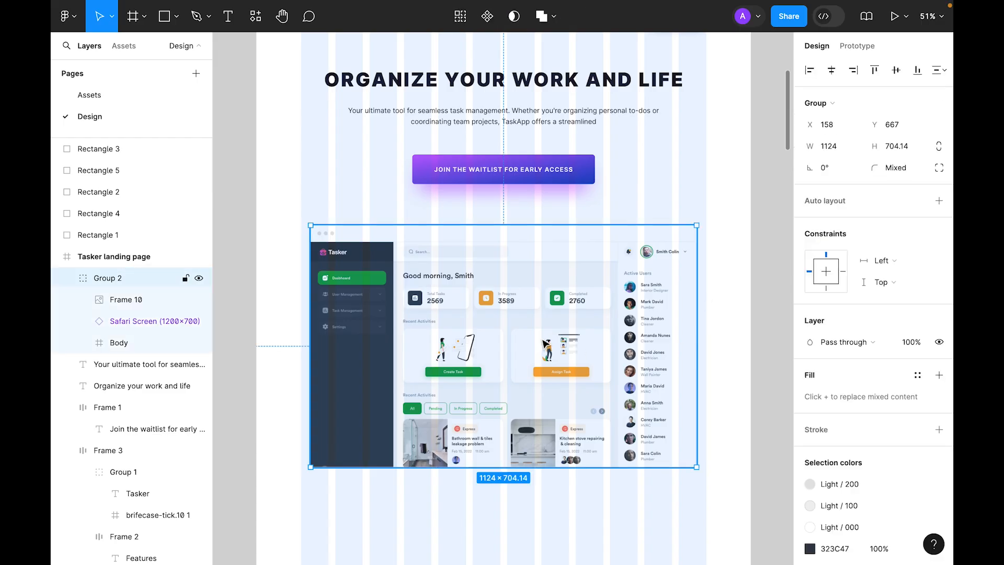
pyautogui.press('k')
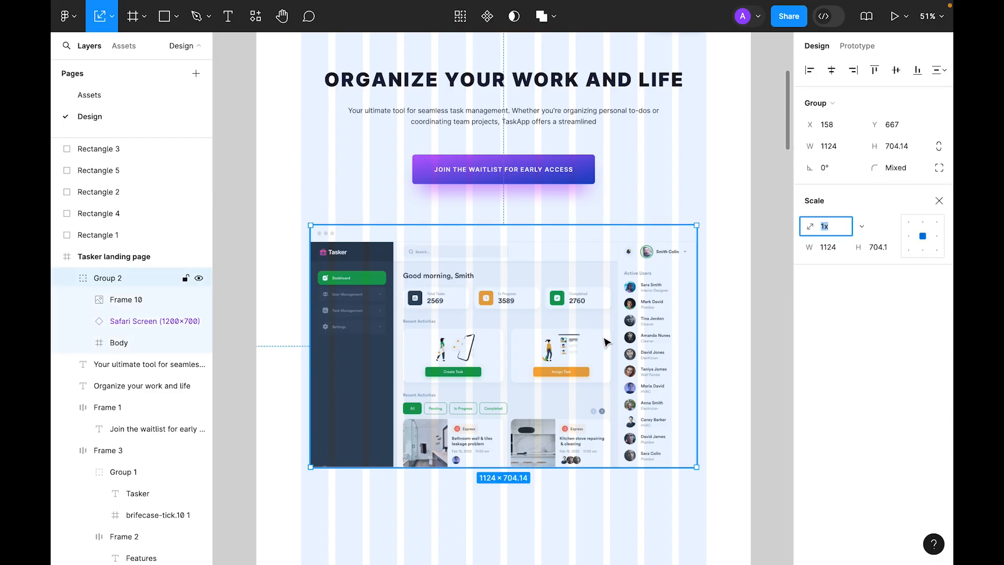
pyautogui.moveTo(692, 332); pyautogui.dragTo(706, 333)
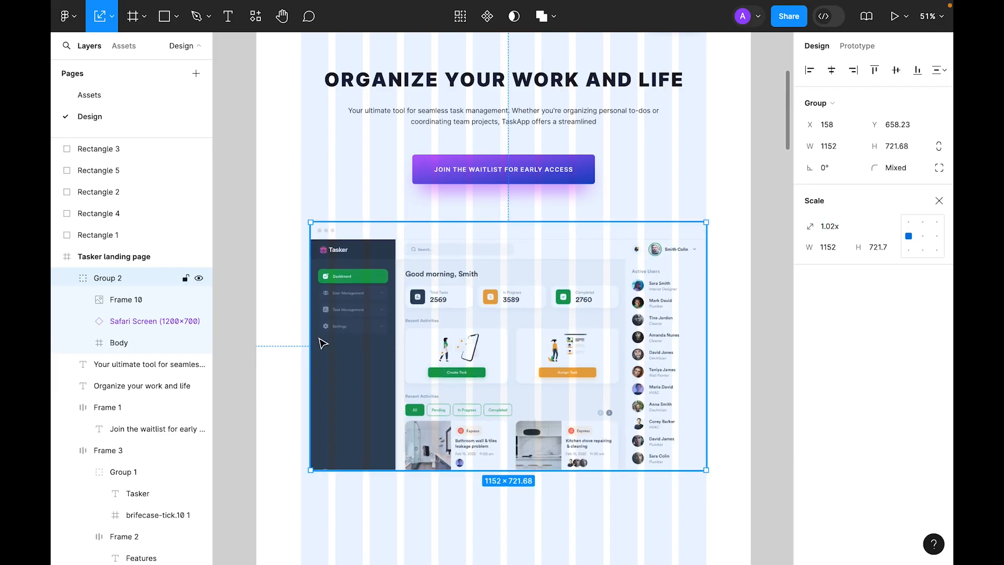
pyautogui.moveTo(312, 341); pyautogui.dragTo(299, 341)
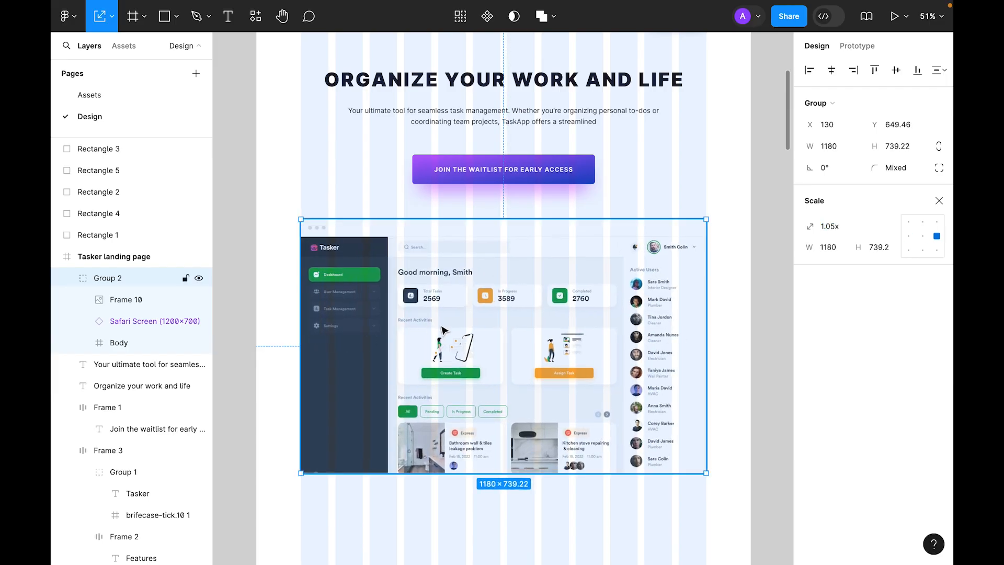
pyautogui.press('v')
pyautogui.click(728, 280)
# - Position the dashboard mockup 120 px below the waitlist button, at Y 667
pyautogui.click(578, 318)
pyautogui.press('alt')
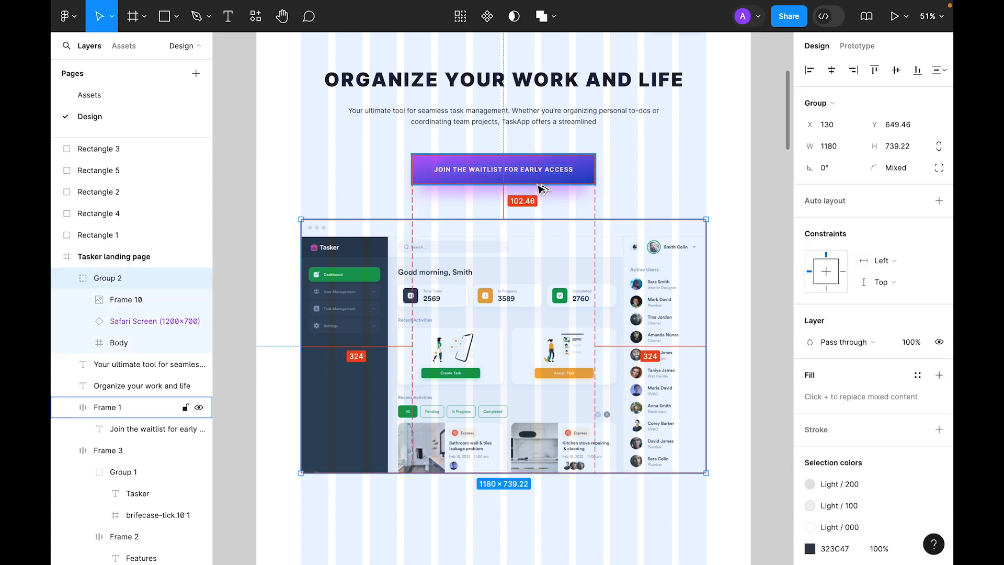
pyautogui.moveTo(505, 264); pyautogui.dragTo(503, 230)
pyautogui.press('alt')
pyautogui.hotkey('shift', 'Down')
pyautogui.hotkey('shift', 'Down')
pyautogui.hotkey('shift', 'Down')
pyautogui.hotkey('shift', 'Down')
pyautogui.hotkey('shift', 'Down')
pyautogui.hotkey('shift', 'Down')
pyautogui.hotkey('shift', 'Down')
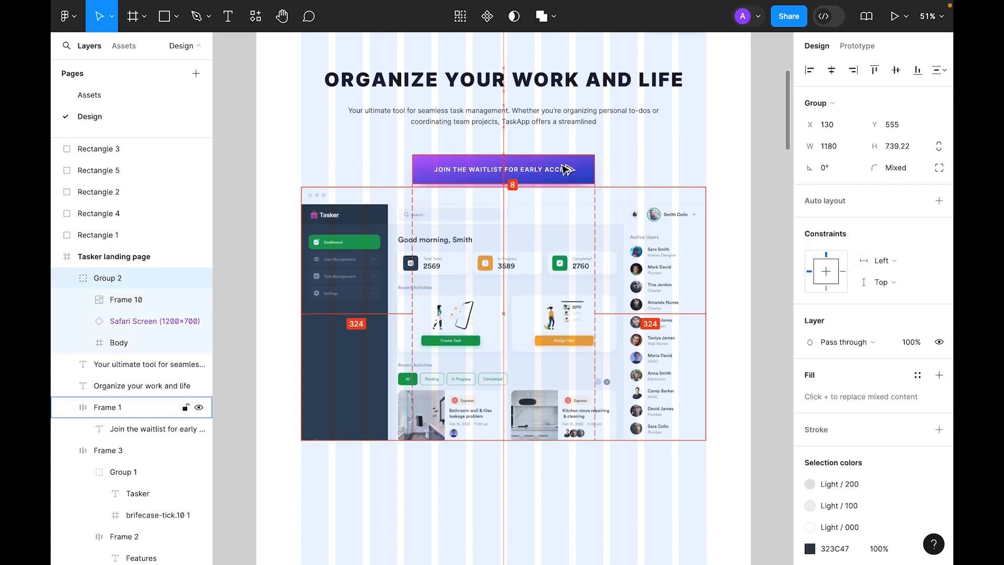
pyautogui.hotkey('shift', 'Down')
pyautogui.hotkey('shift', 'Down')
pyautogui.hotkey('shift', 'Down')
pyautogui.hotkey('shift', 'Down')
pyautogui.hotkey('shift', 'Down')
pyautogui.hotkey('shift', 'Down')
pyautogui.hotkey('shift', 'Down')
pyautogui.hotkey('shift', 'Down')
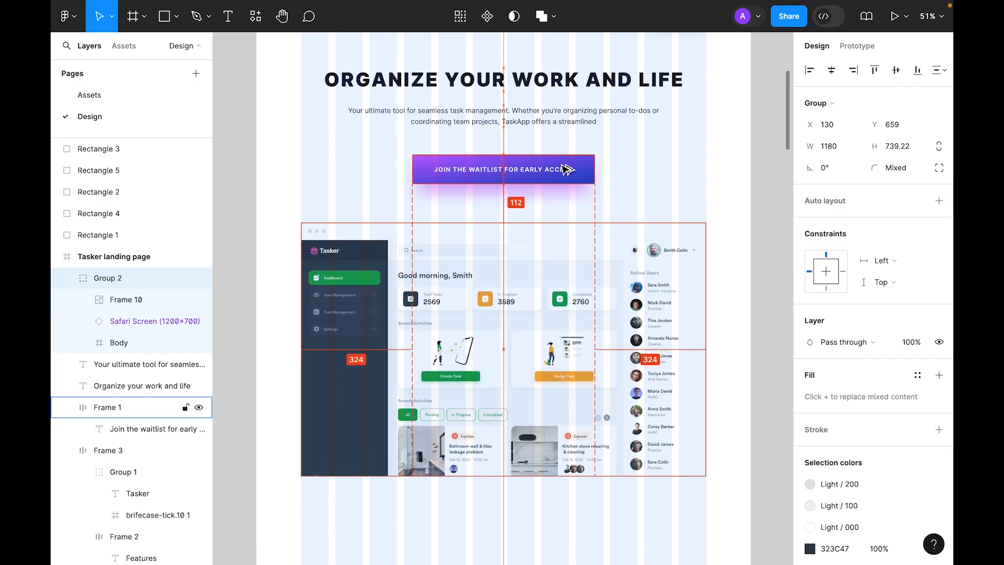
pyautogui.hotkey('shift', 'Up')
pyautogui.hotkey('shift', 'Up')
pyautogui.hotkey('shift', 'Up')
pyautogui.hotkey('shift', 'Down')
pyautogui.click(721, 229)
# - Hide the layout grids and add a drop shadow effect to the dashboard mockup group
pyautogui.hotkey('shift', 'g')
pyautogui.scroll(-1, 721, 228)
pyautogui.scroll(-2, 665, 289)
pyautogui.click(650, 287)
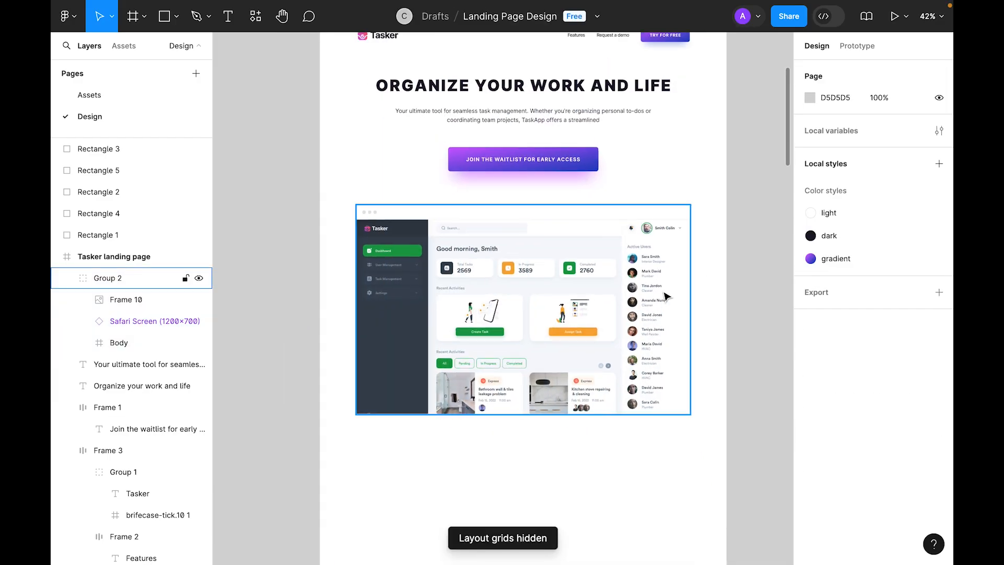
pyautogui.scroll(-2, 650, 287)
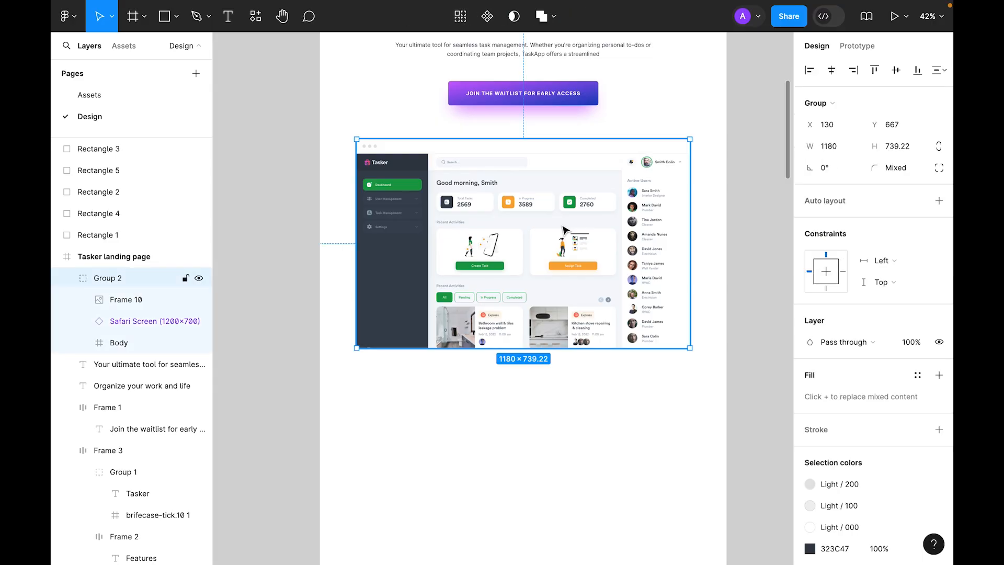
pyautogui.scroll(-3, 842, 411)
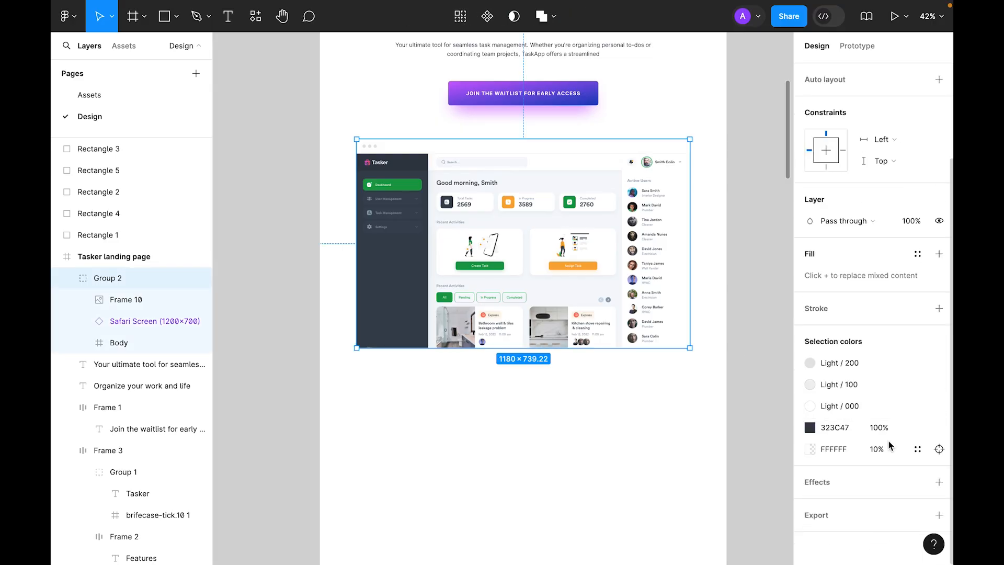
pyautogui.click(938, 482)
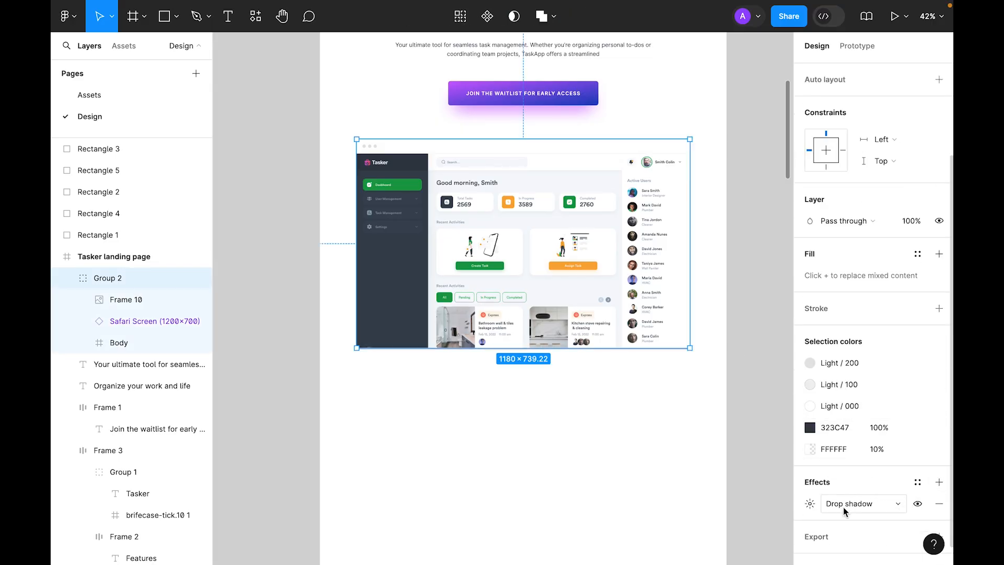
# - Set the mockup's drop shadow to a Y offset of 0 and a blur of 80
pyautogui.click(809, 504)
pyautogui.click(667, 491)
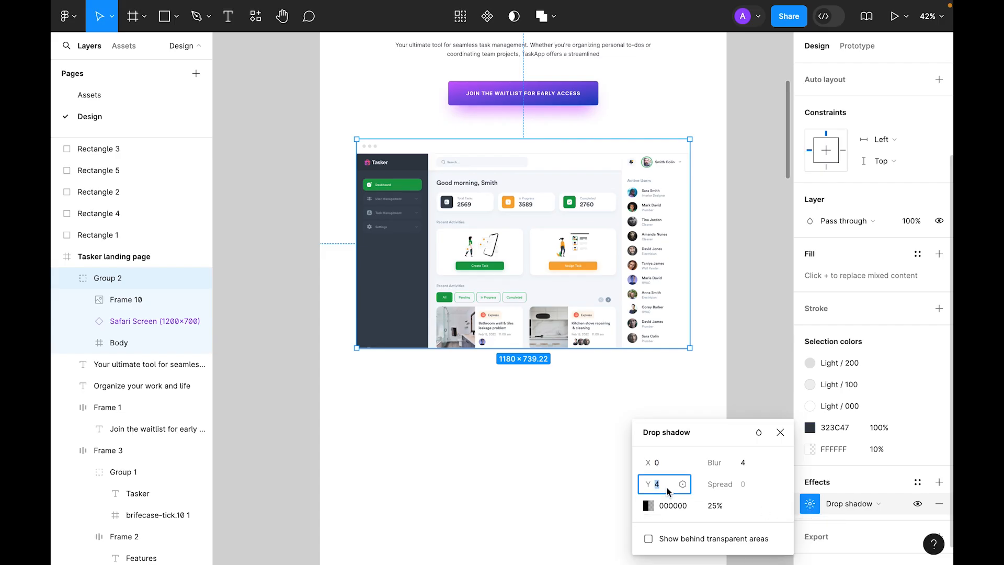
pyautogui.write('0')
pyautogui.press('Tab')
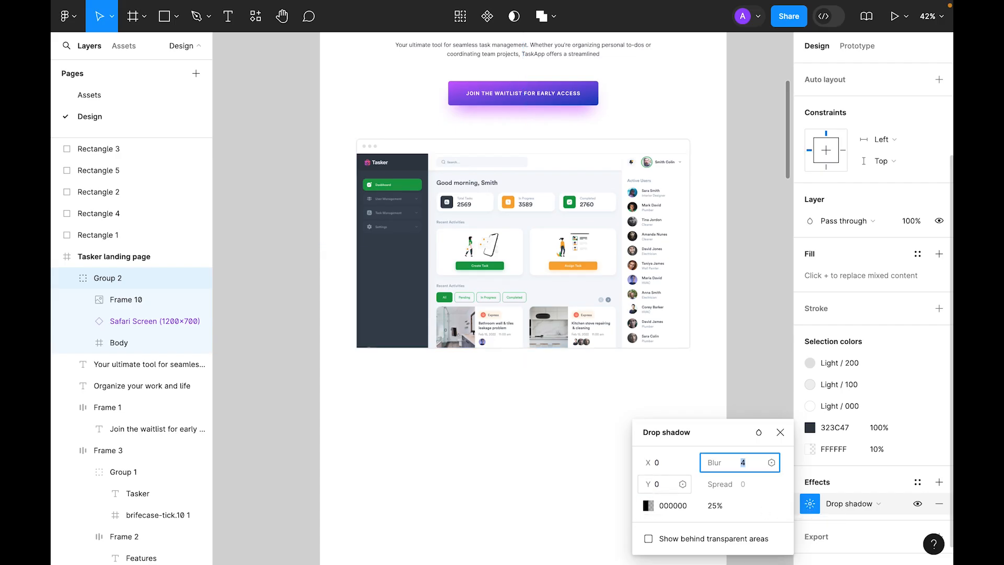
pyautogui.write('68')
pyautogui.press('Return')
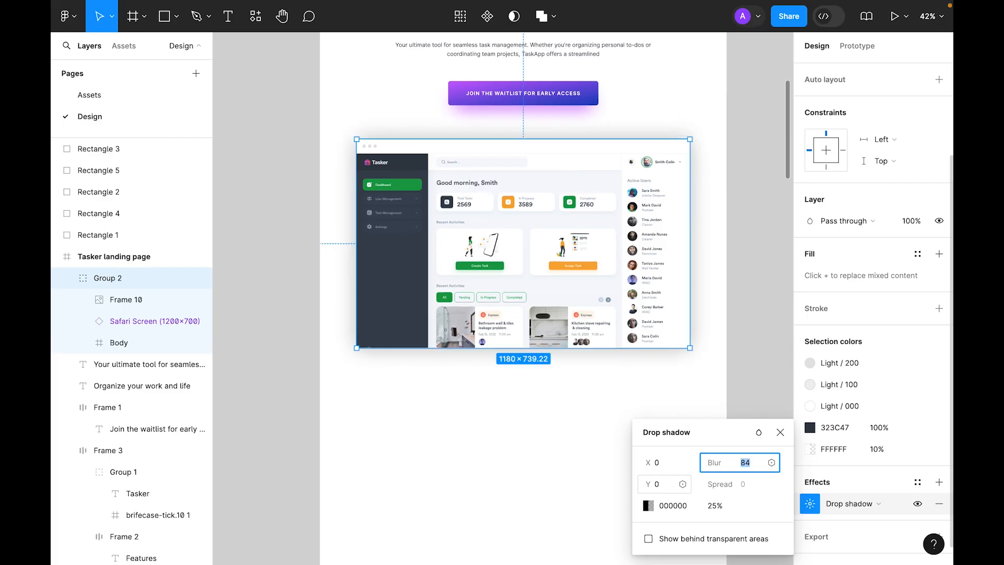
pyautogui.write('80')
pyautogui.press('Return')
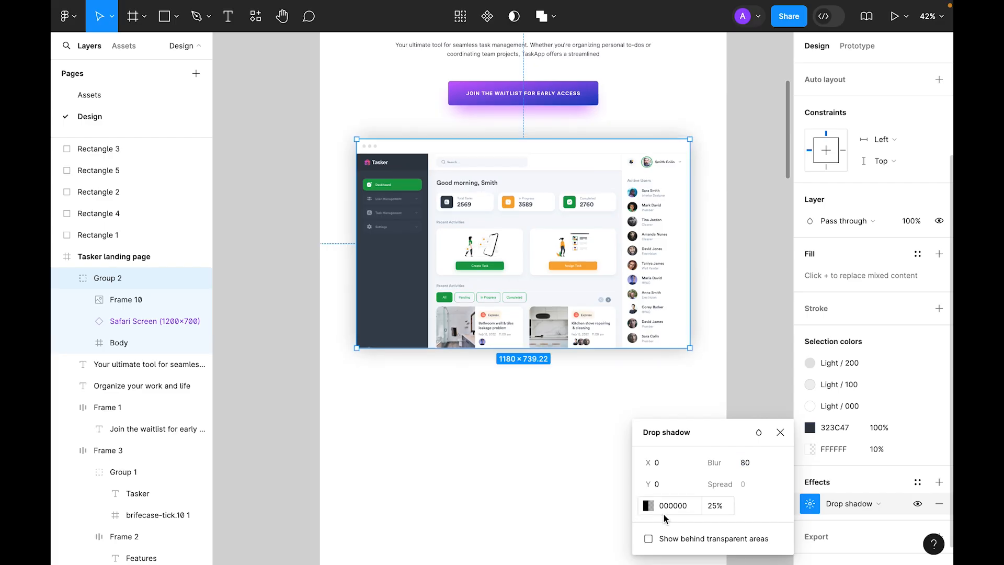
# - Recolour the mockup's drop shadow to pink F45674, sampled from the Tasker logo icon in the header
pyautogui.scroll(5, 651, 355)
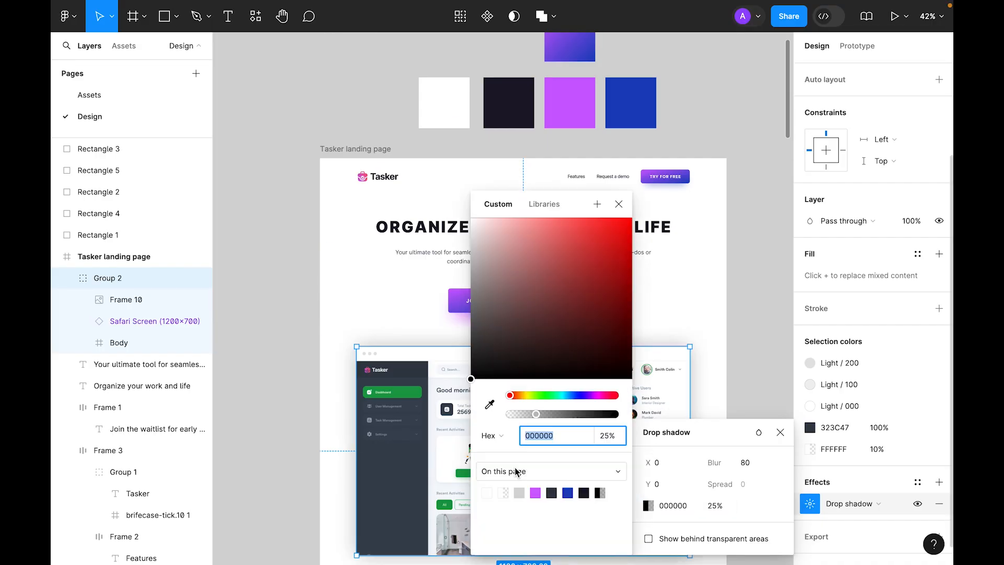
pyautogui.click(490, 403)
pyautogui.click(586, 116)
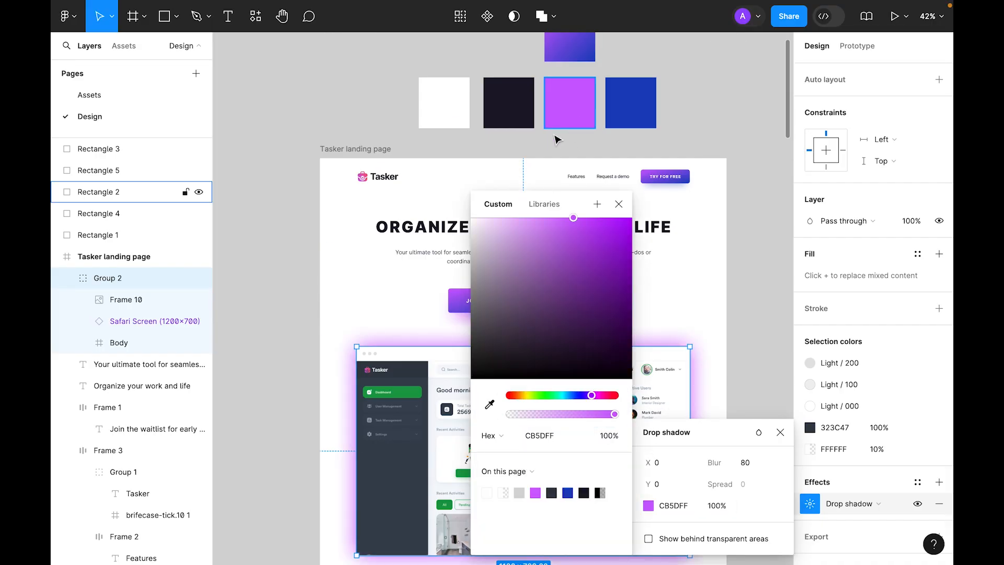
pyautogui.click(490, 404)
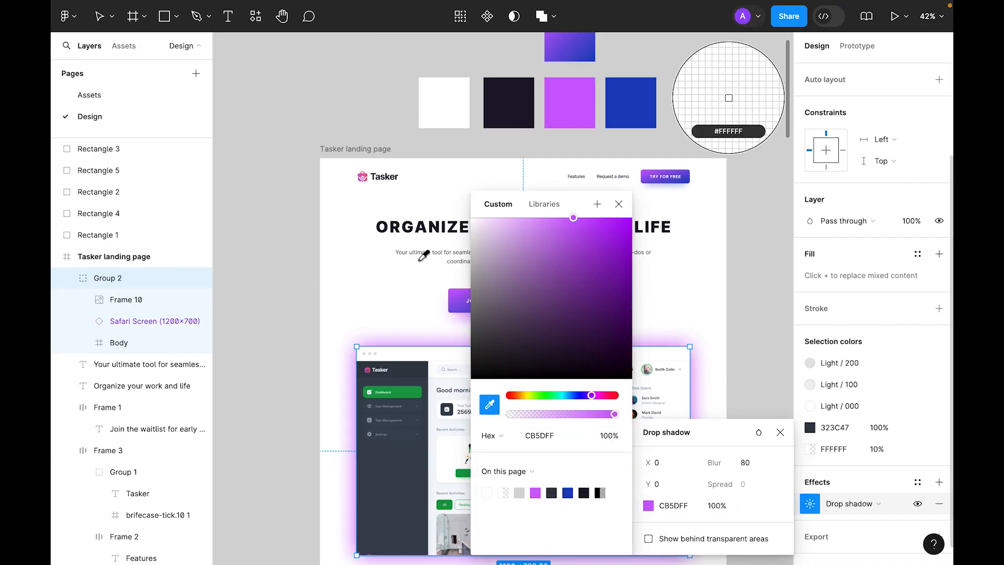
pyautogui.click(368, 172)
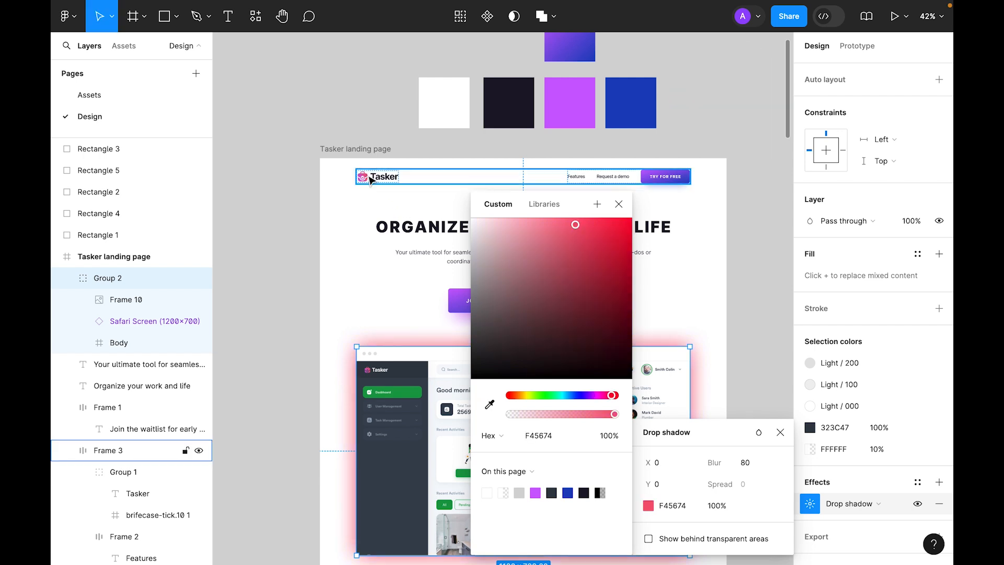
pyautogui.click(619, 204)
# - Reduce the opacity of the mockup's pink drop shadow to 24% and check the result on the page
pyautogui.scroll(-3, 724, 300)
pyautogui.click(722, 507)
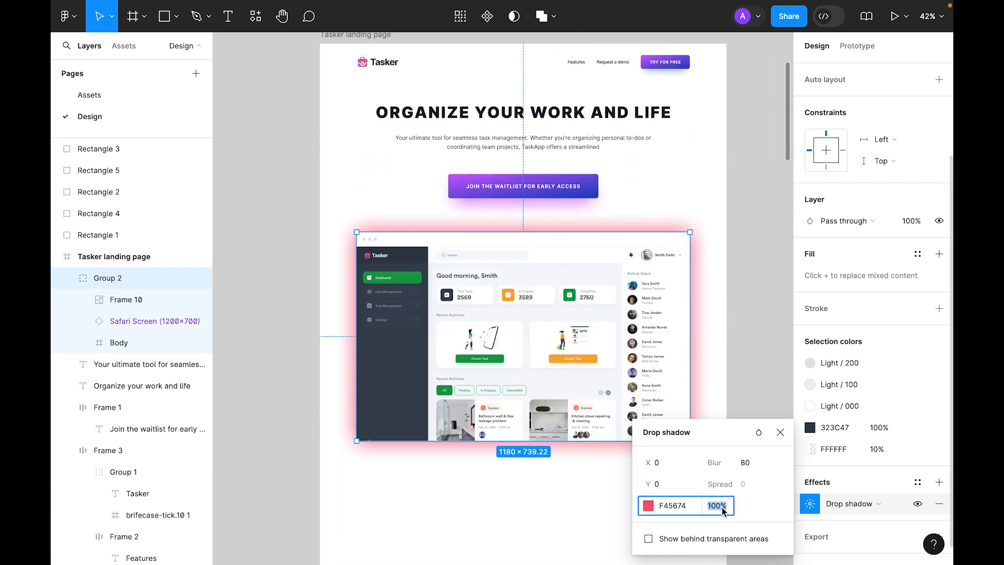
pyautogui.write('64')
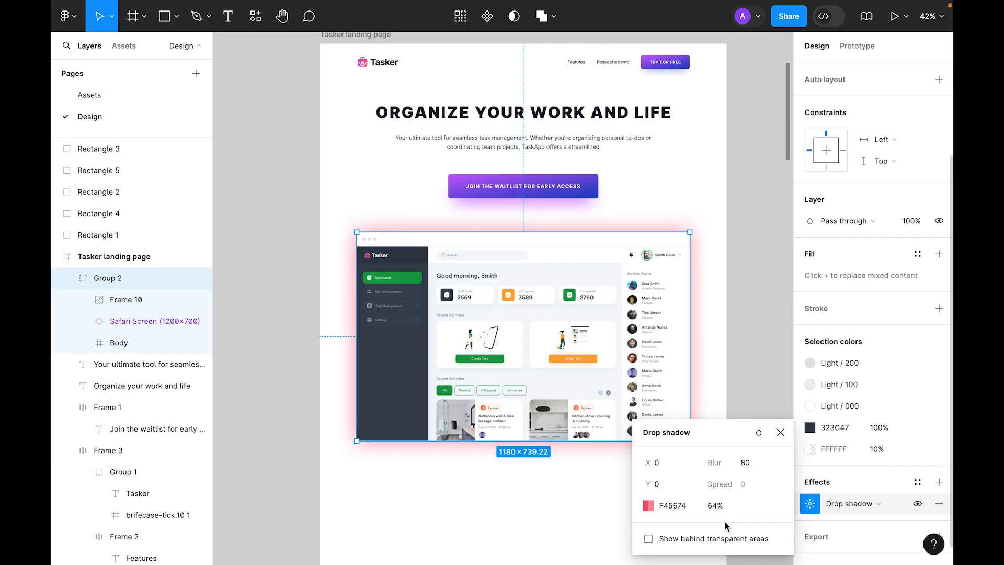
pyautogui.press('Return')
pyautogui.write('20')
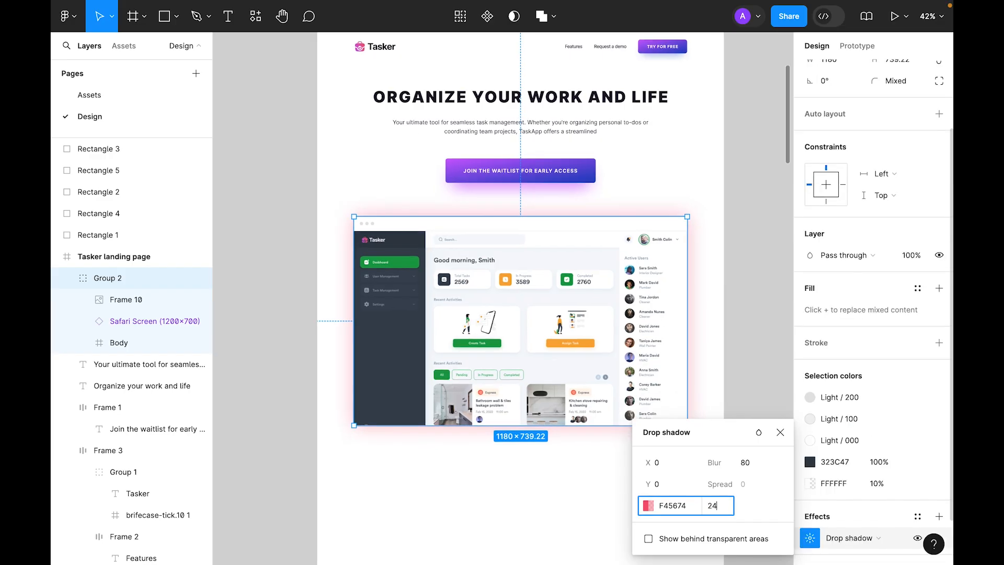
pyautogui.press('Return')
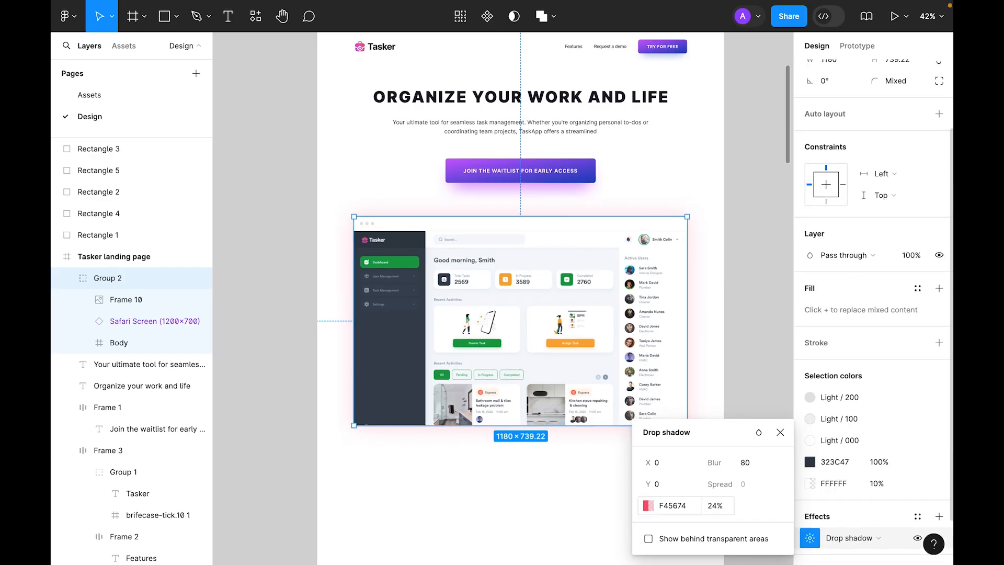
pyautogui.click(709, 293)
pyautogui.scroll(-2, 739, 339)
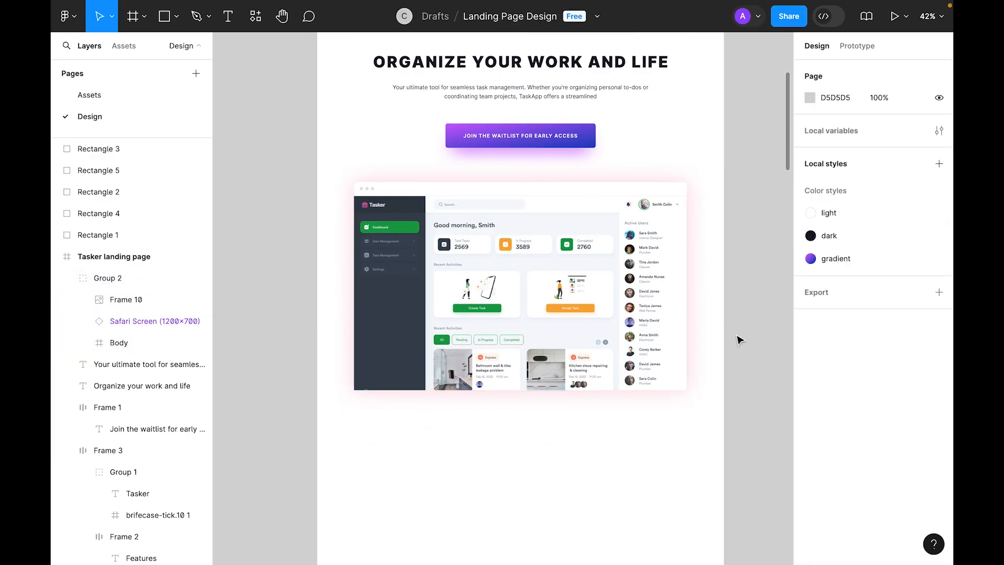
pyautogui.scroll(2, 602, 330)
pyautogui.scroll(2, 602, 332)
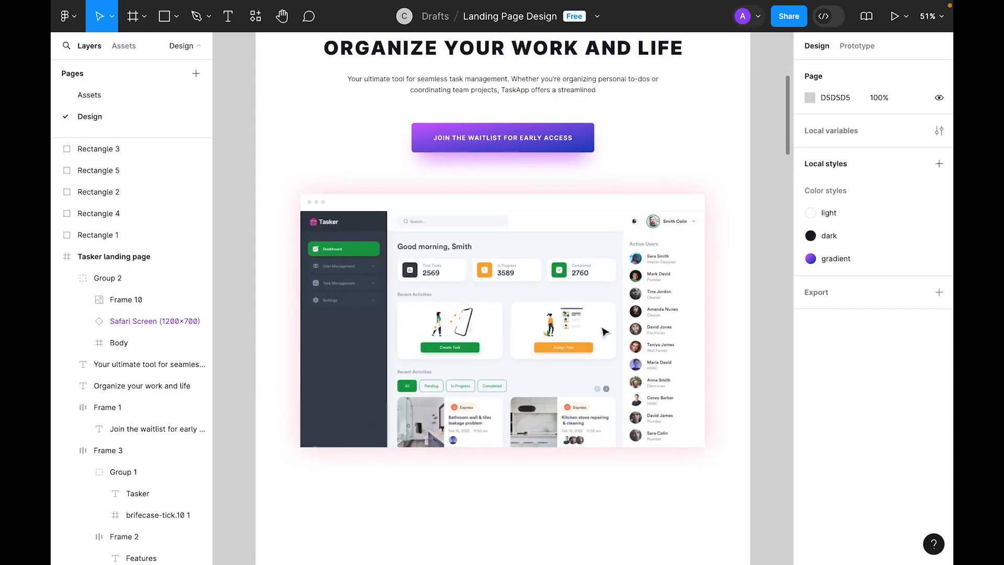
# - Show the layout grids and add the text "Trusted by" below the dashboard mockup
pyautogui.scroll(-5, 465, 408)
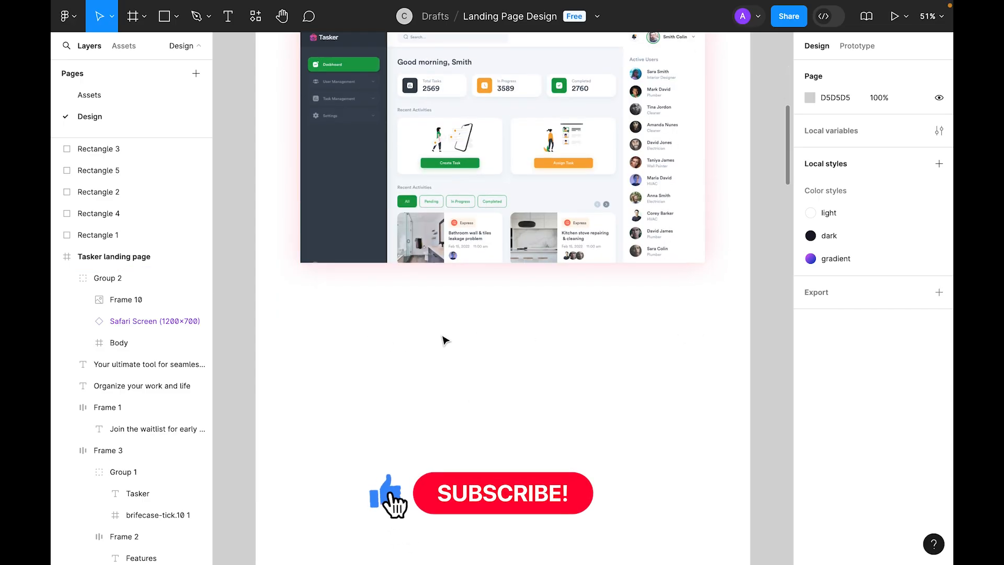
pyautogui.hotkey('ctrl', 'g')
pyautogui.scroll(-1, 445, 341)
pyautogui.scroll(-1, 445, 340)
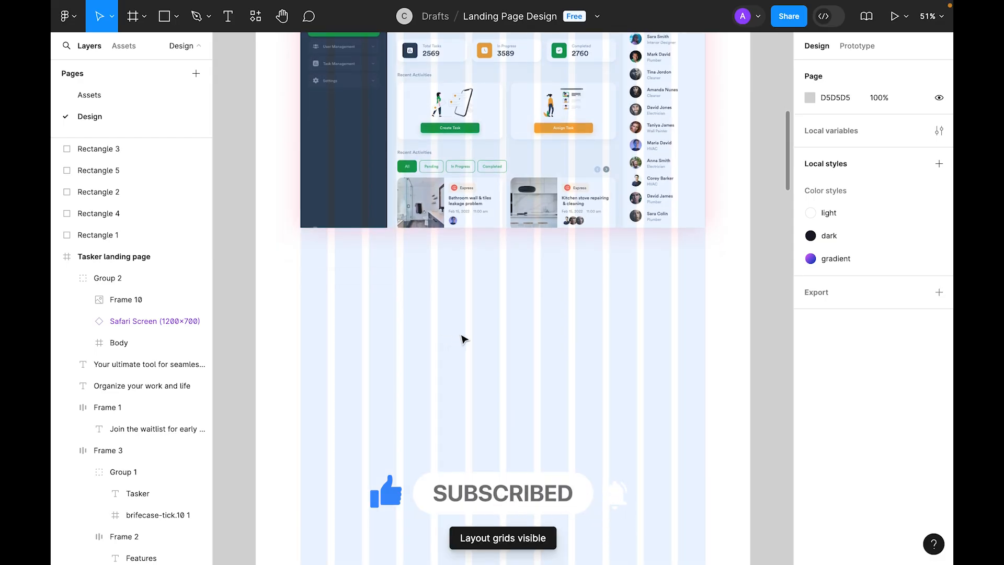
pyautogui.press('t')
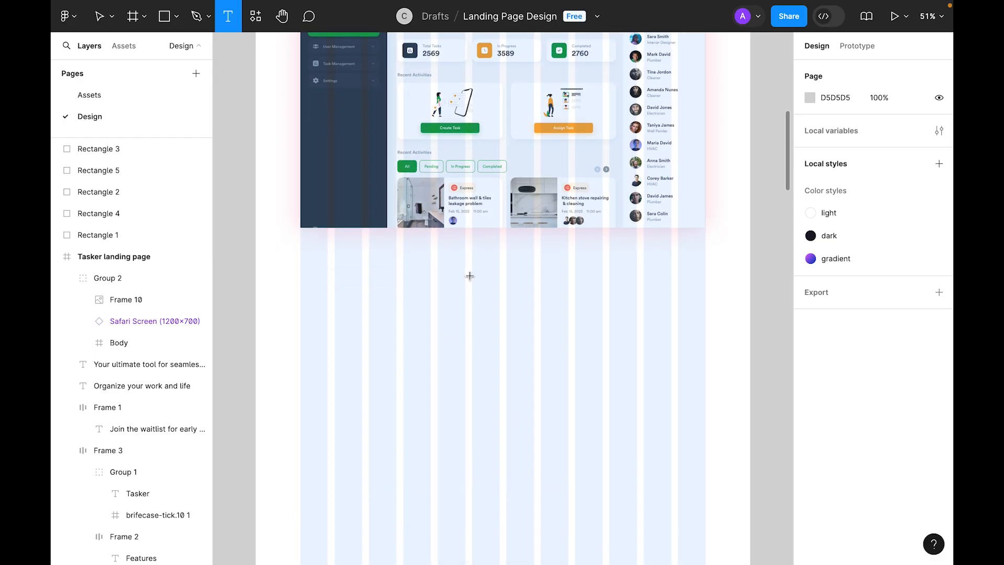
pyautogui.click(472, 272)
pyautogui.write('T')
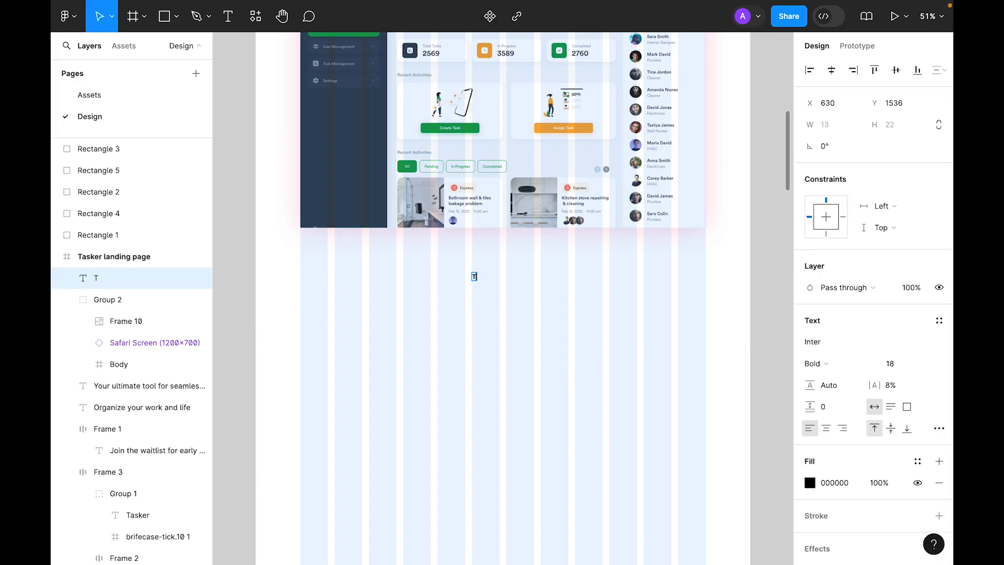
pyautogui.write('rusted by')
pyautogui.press('Escape')
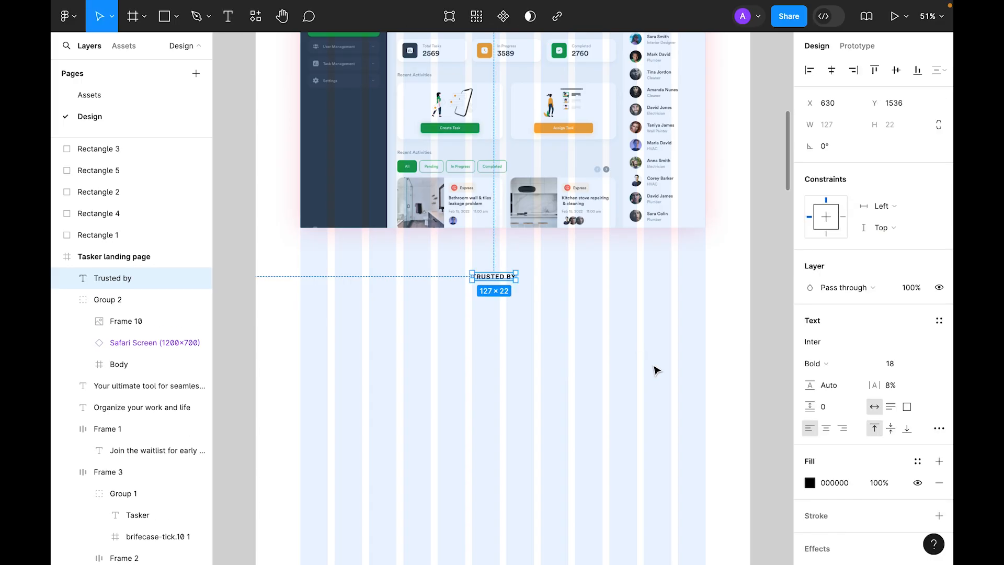
# - Set the "Trusted by" text's letter spacing to 0% and its case to as typed instead of uppercase
pyautogui.click(899, 385)
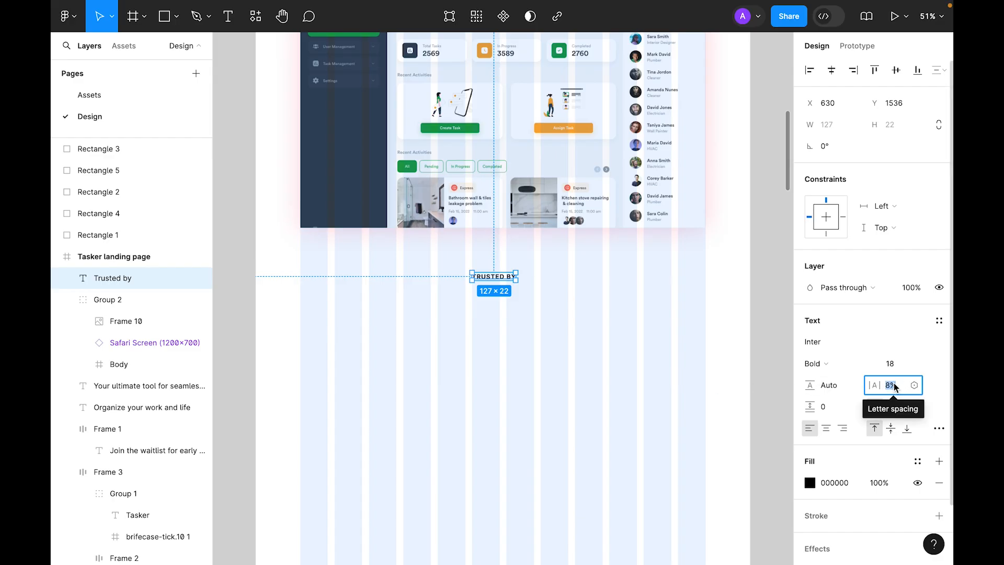
pyautogui.write('0')
pyautogui.press('Return')
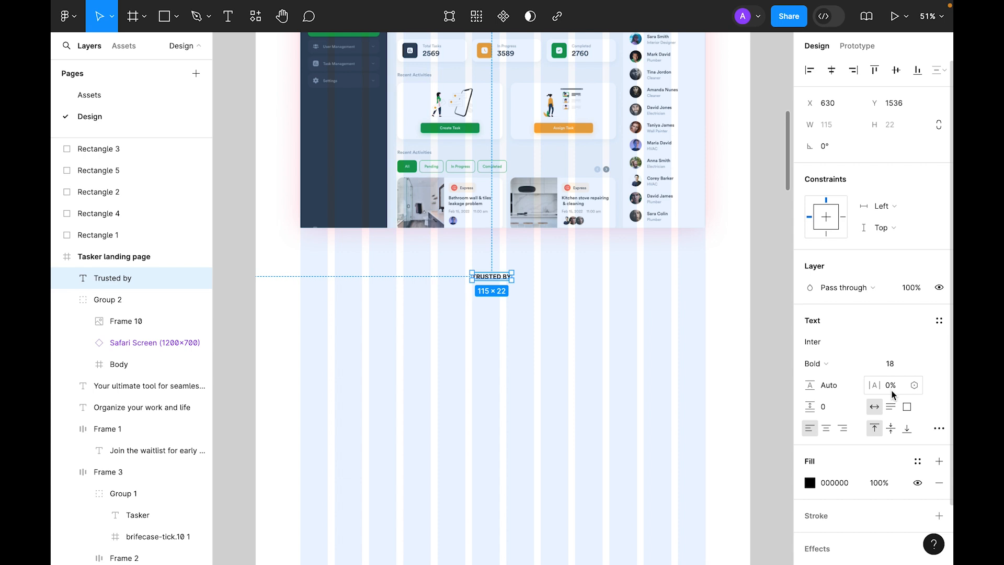
pyautogui.click(939, 428)
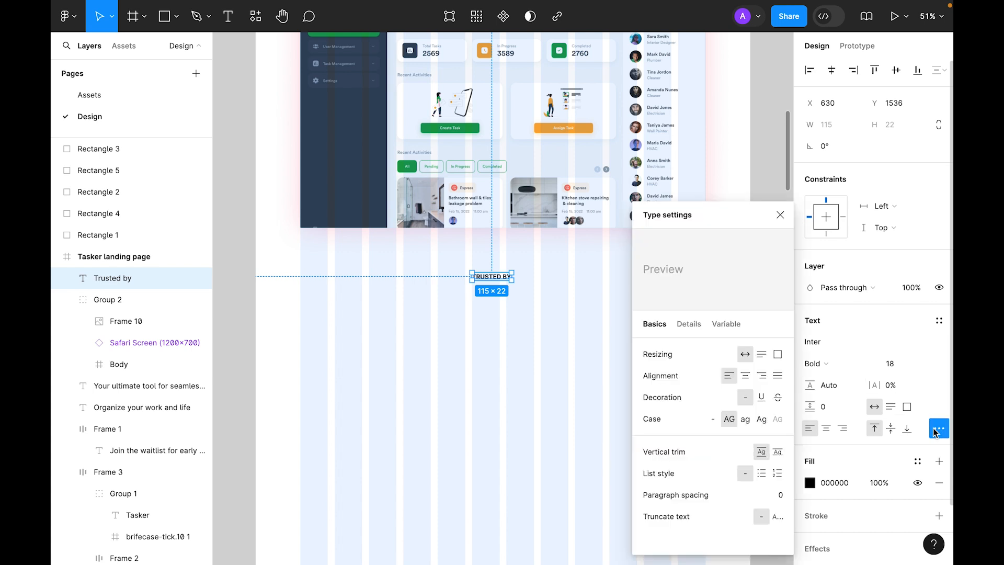
pyautogui.click(709, 418)
pyautogui.click(779, 215)
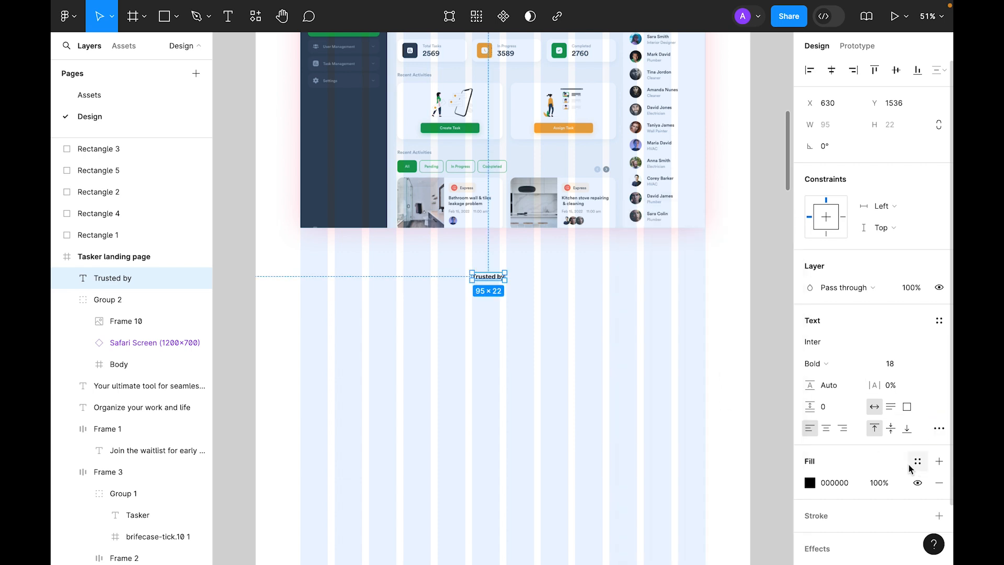
# - Apply the dark colour style to the "Trusted by" heading and set its font size to 40
pyautogui.click(917, 461)
pyautogui.click(674, 507)
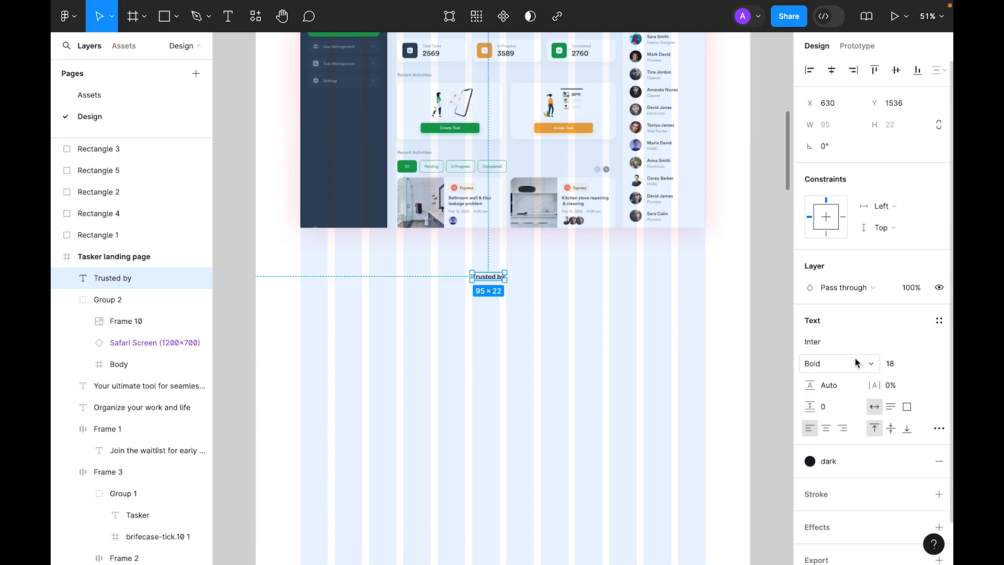
pyautogui.click(895, 369)
pyautogui.write('40')
pyautogui.press('Return')
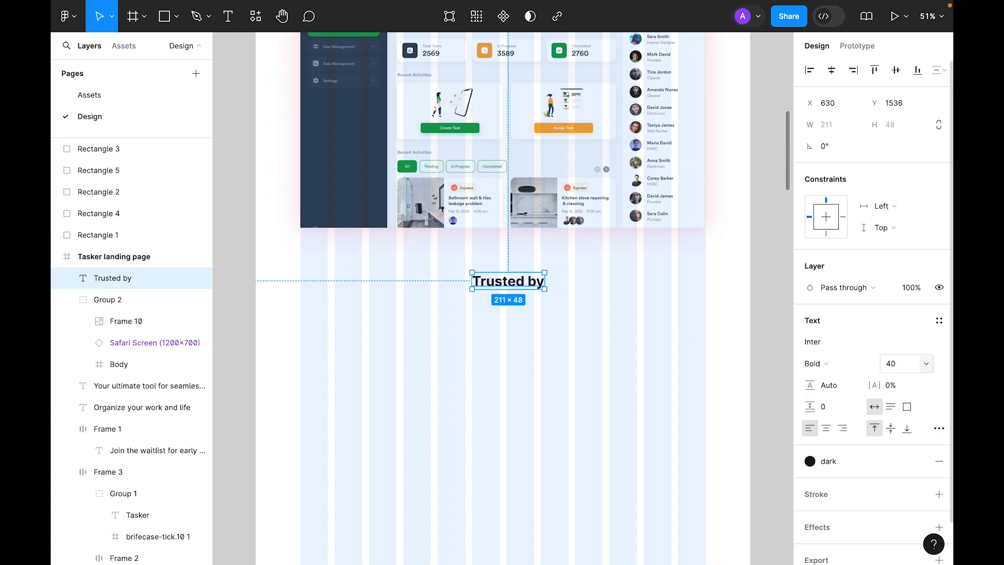
# - Centre the "Trusted by" heading horizontally and position it about 120 px below the dashboard mockup, at Y 1526
pyautogui.click(827, 429)
pyautogui.click(831, 72)
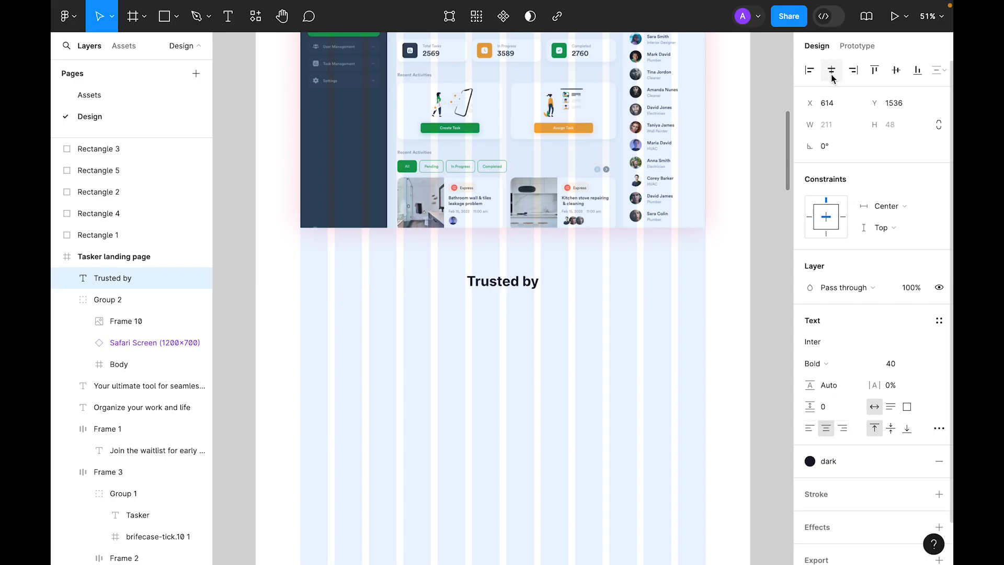
pyautogui.press('alt')
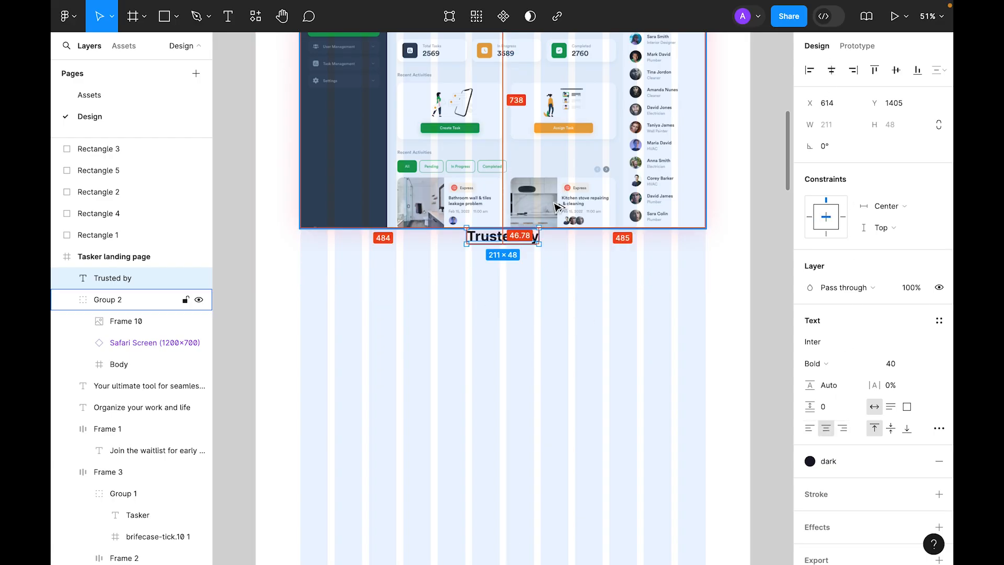
pyautogui.hotkey('shift', 'Down')
pyautogui.hotkey('shift', 'Down')
pyautogui.hotkey('shift', 'Down')
pyautogui.hotkey('shift', 'Down')
pyautogui.hotkey('shift', 'Down')
pyautogui.hotkey('shift', 'Down')
pyautogui.hotkey('shift', 'Down')
pyautogui.hotkey('shift', 'Down')
pyautogui.hotkey('shift', 'Down')
pyautogui.hotkey('shift', 'Down')
pyautogui.hotkey('shift', 'Down')
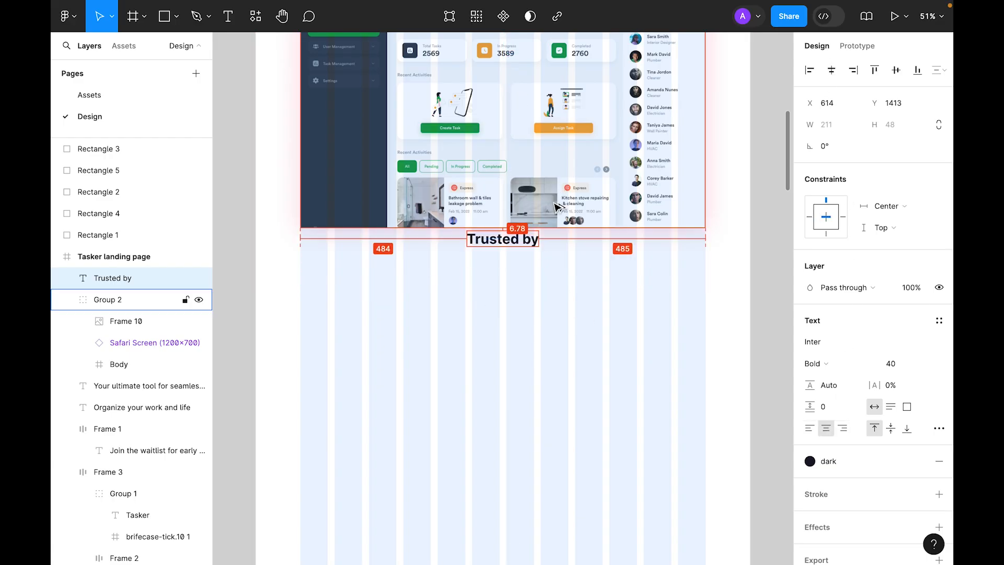
pyautogui.press('Down')
pyautogui.press('Down')
pyautogui.press('Down')
pyautogui.press('Down')
pyautogui.press('Down')
pyautogui.press('Down')
pyautogui.press('Down')
pyautogui.press('Down')
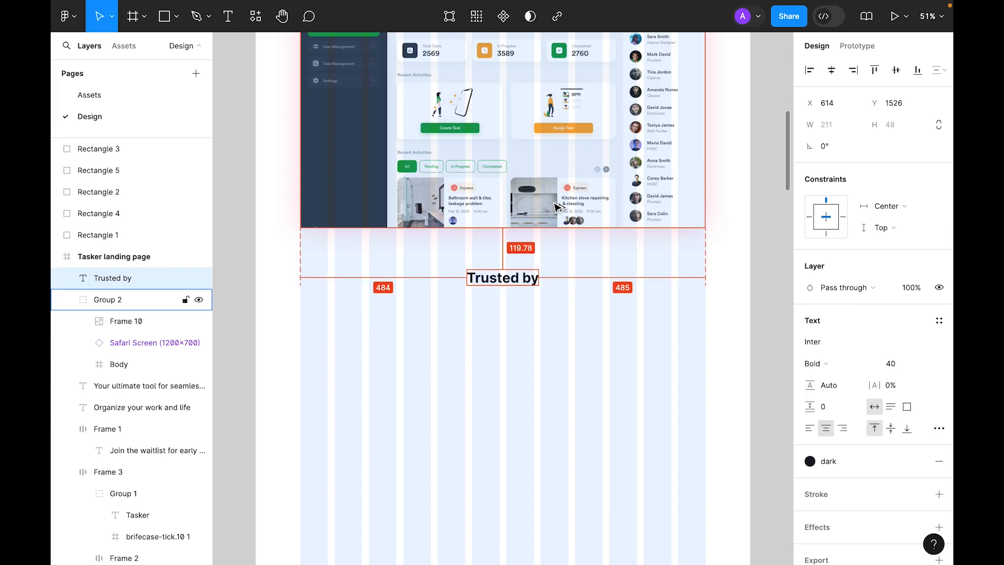
pyautogui.press('Escape')
# - Copy the four company logos from the Assets page and paste them below the "Trusted by" heading on the Design page
pyautogui.scroll(4, 609, 414)
pyautogui.click(78, 93)
pyautogui.scroll(-5, 616, 319)
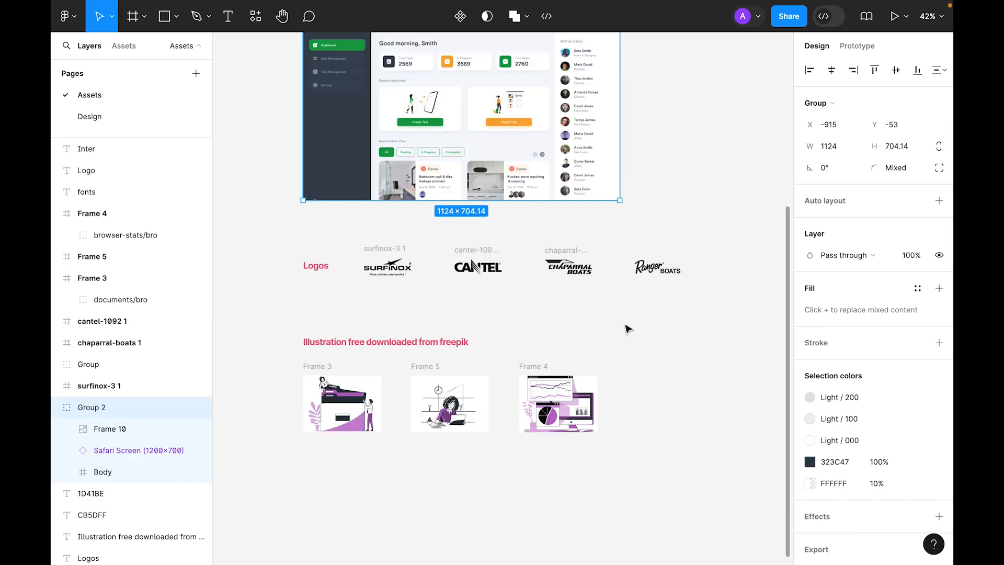
pyautogui.moveTo(726, 309); pyautogui.dragTo(359, 250)
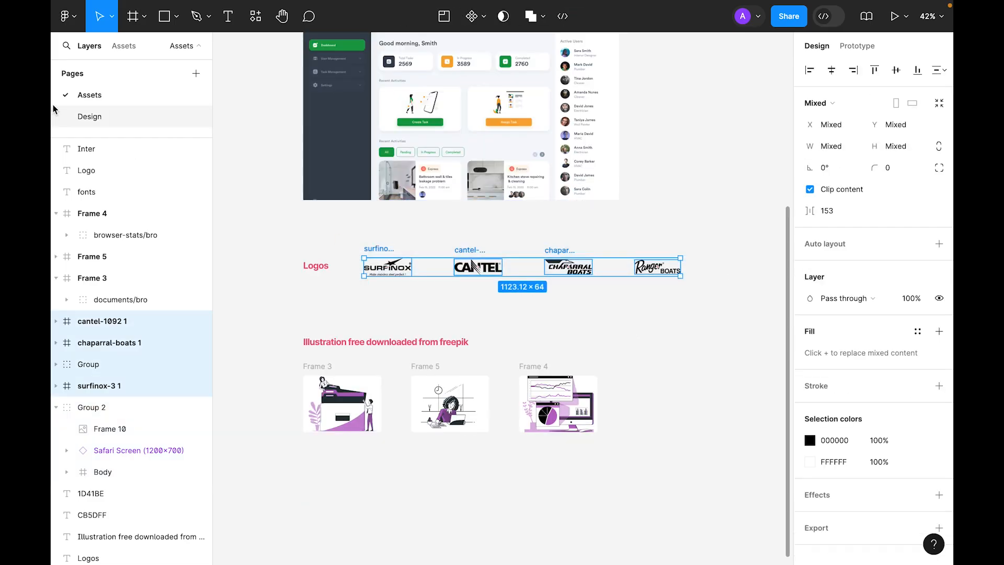
pyautogui.click(88, 117)
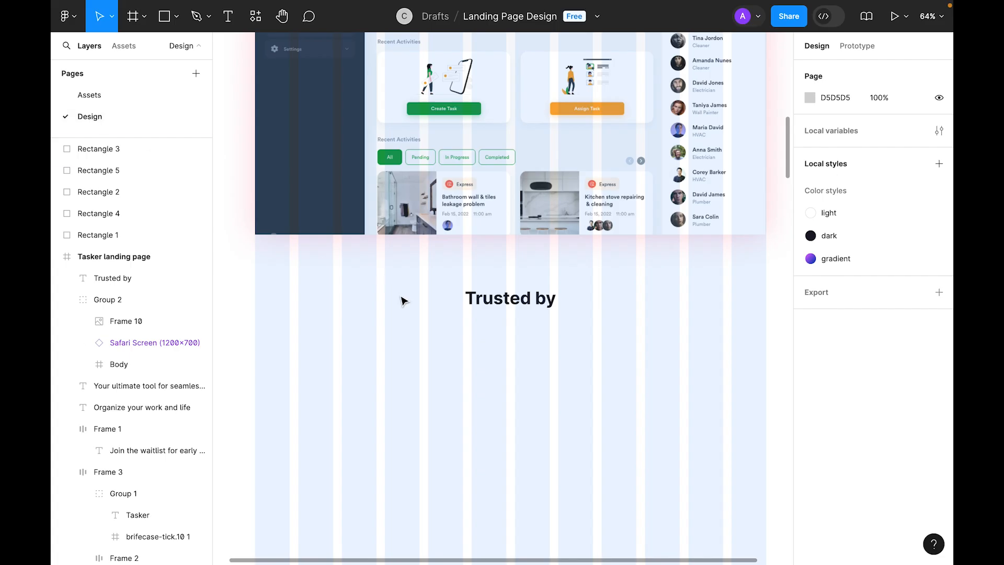
pyautogui.scroll(-3, 403, 298)
pyautogui.click(507, 337)
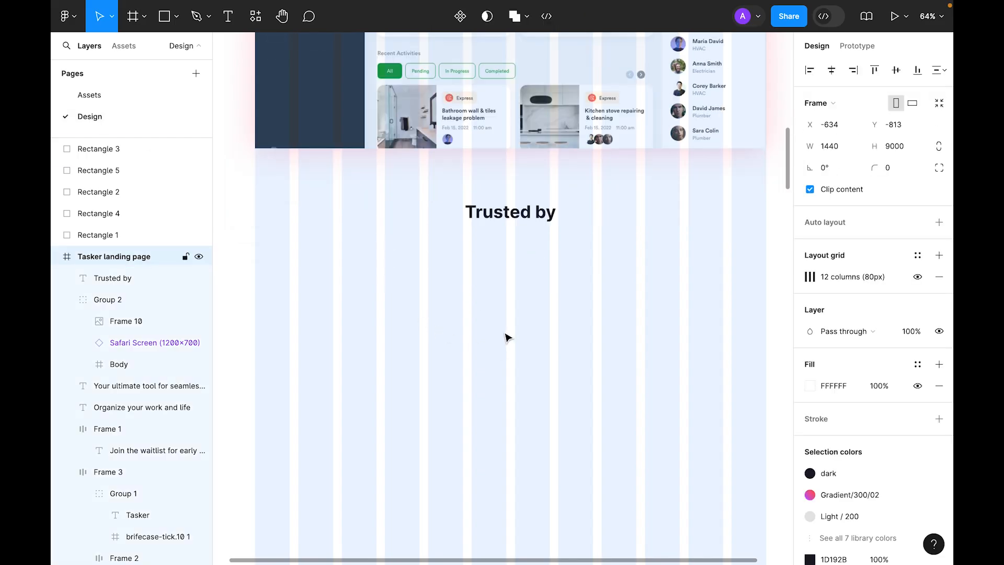
pyautogui.hotkey('ctrl', 'v')
pyautogui.moveTo(462, 300); pyautogui.dragTo(471, 262)
pyautogui.click(753, 356)
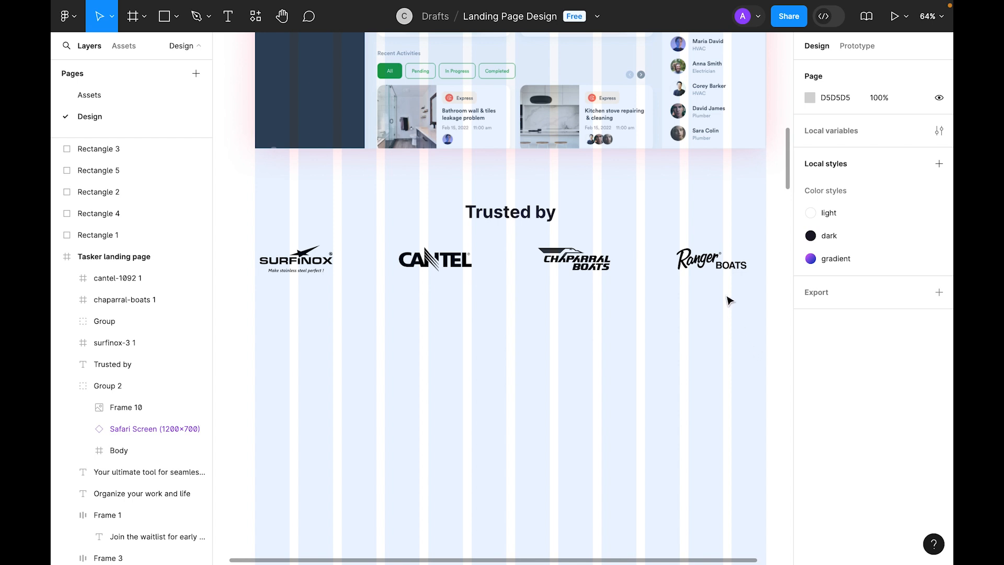
# - Move the Surfinox and Ranger Boats logos inward by one column so the row spans about 1020 px, and distribute the four logos horizontally
pyautogui.moveTo(717, 262); pyautogui.dragTo(702, 261)
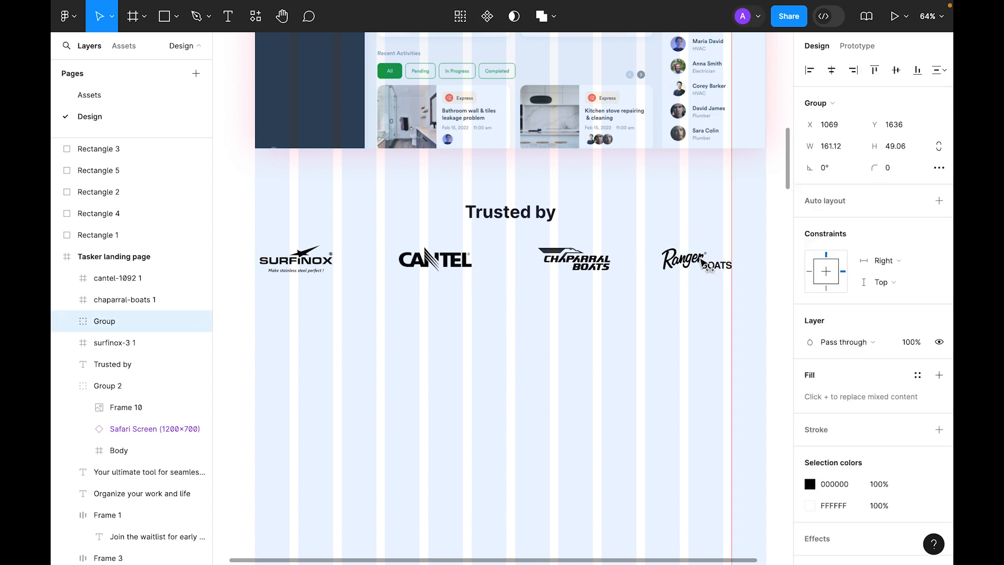
pyautogui.hscroll(-1, 317, 304)
pyautogui.moveTo(322, 269); pyautogui.dragTo(351, 270)
pyautogui.click(487, 372)
pyautogui.moveTo(303, 351); pyautogui.dragTo(756, 253)
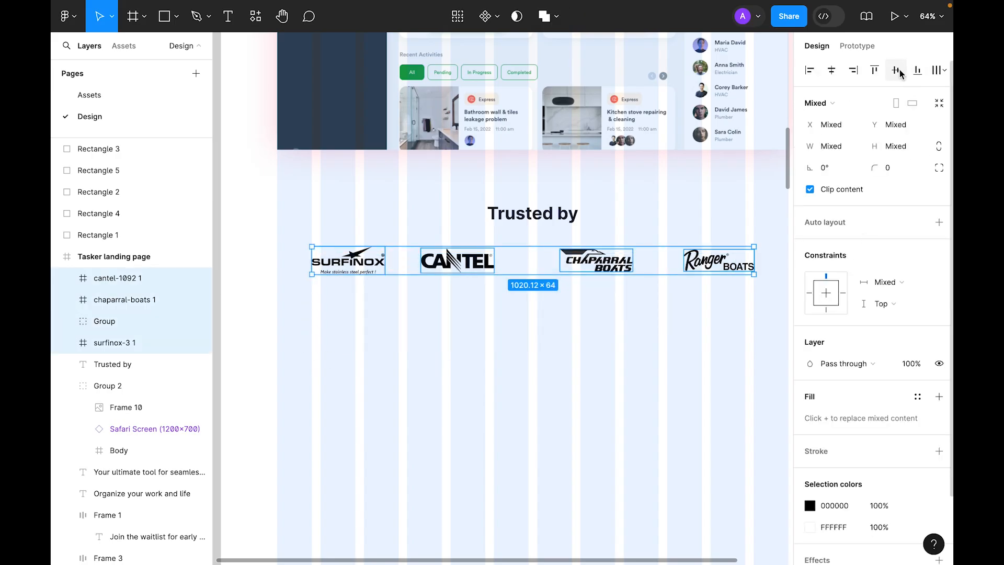
pyautogui.click(941, 70)
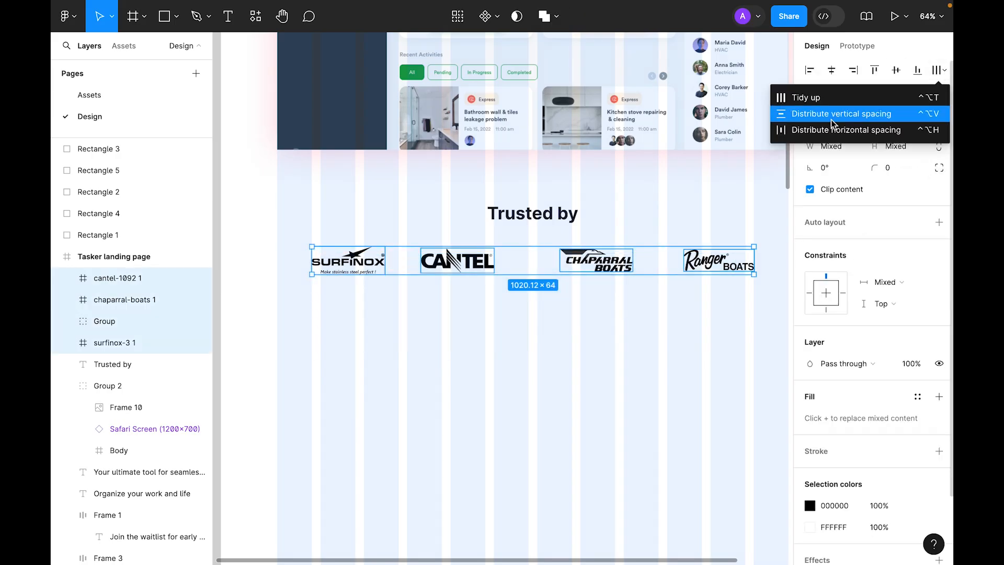
pyautogui.click(831, 130)
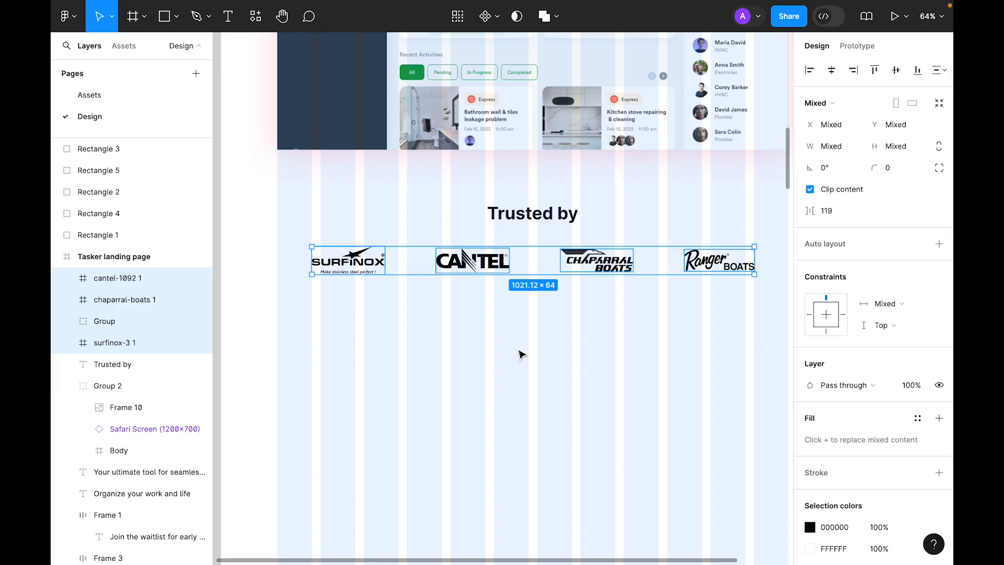
# - Wrap the four logos in a horizontal auto layout with 120 px spacing between them
pyautogui.press('shift')
pyautogui.press('shift')
pyautogui.hotkey('shift', 'a')
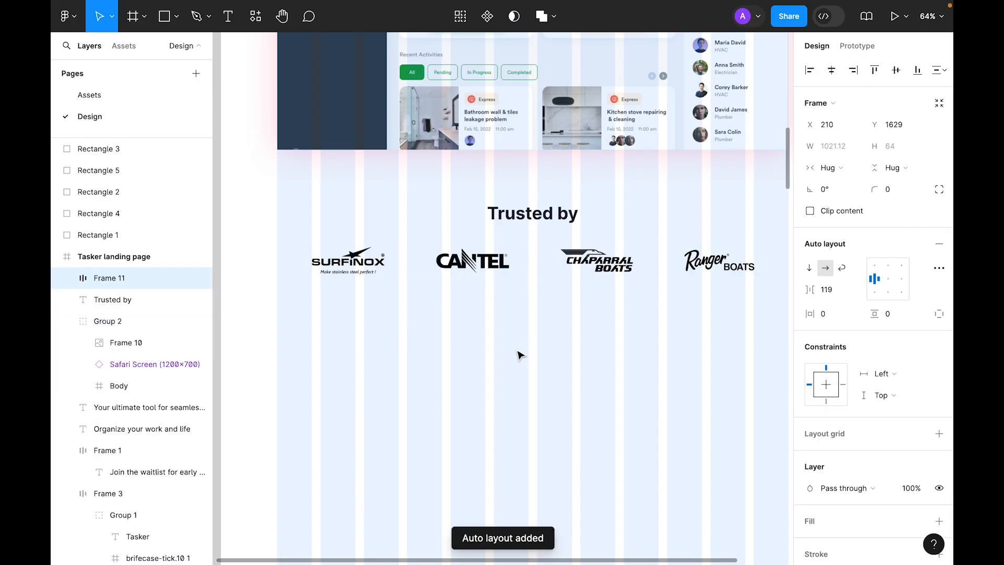
pyautogui.write('120')
pyautogui.press('Return')
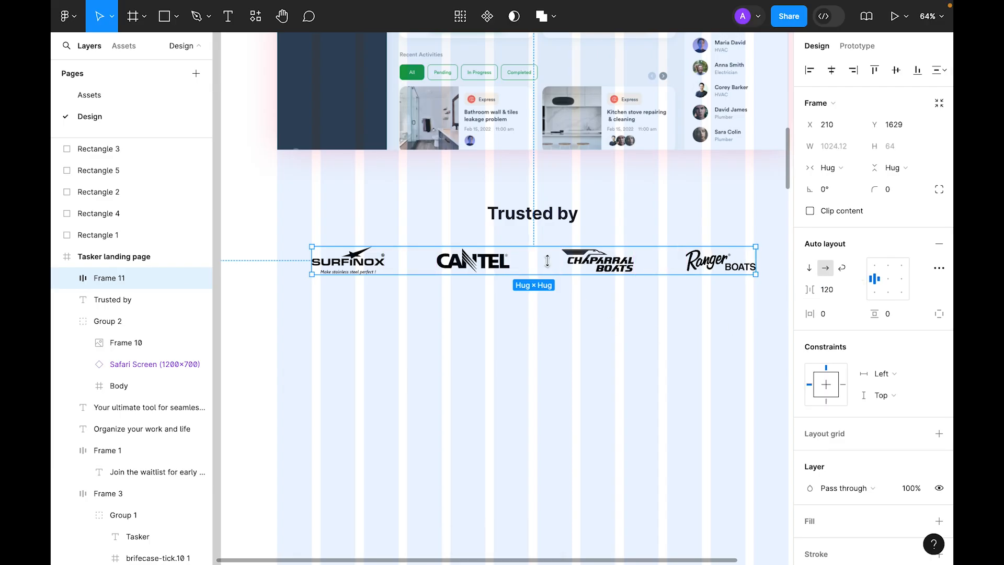
# - Move the logo row up to 40 px below the "Trusted by" heading, at Y 1615
pyautogui.scroll(1, 551, 234)
pyautogui.keyDown('shift'); pyautogui.click(547, 221); pyautogui.keyUp('shift')
pyautogui.keyDown('shift'); pyautogui.click(555, 216); pyautogui.keyUp('shift')
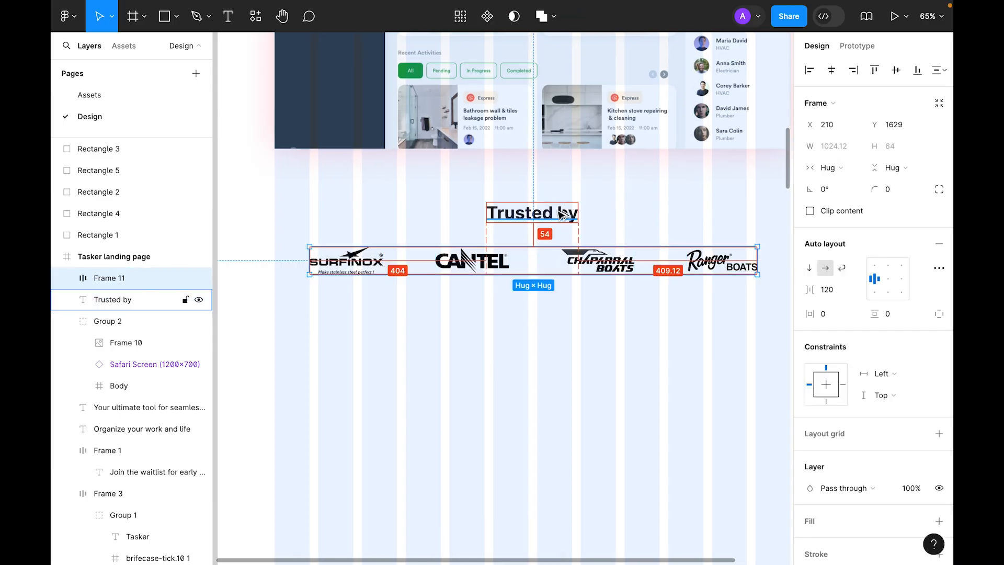
pyautogui.press('Up')
pyautogui.press('Up')
pyautogui.press('Up')
pyautogui.press('Up')
pyautogui.press('Up')
pyautogui.press('Up')
pyautogui.press('Up')
pyautogui.press('Up')
pyautogui.press('Up')
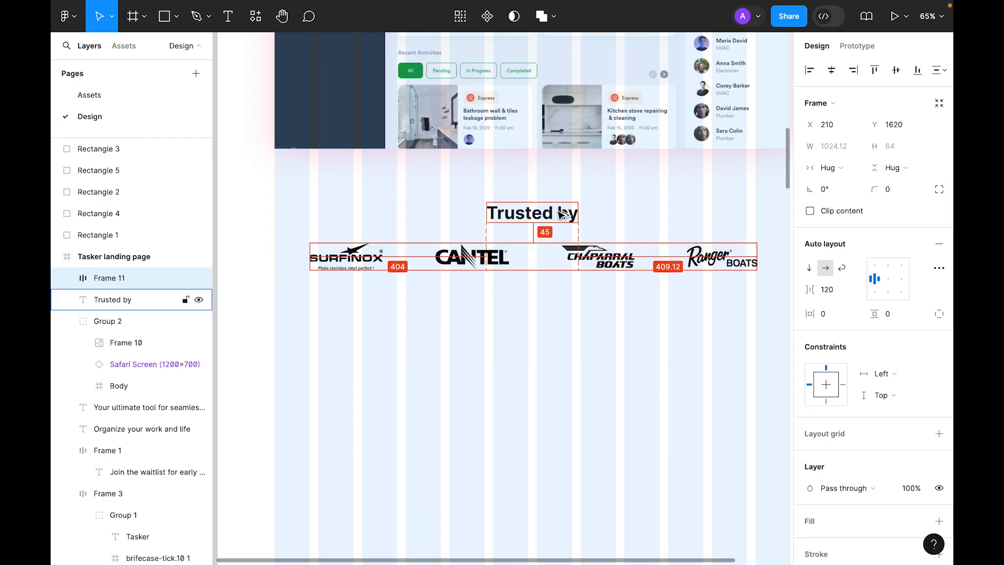
pyautogui.press('Up')
pyautogui.press('Up')
pyautogui.press('Up')
pyautogui.press('Up')
pyautogui.press('Up')
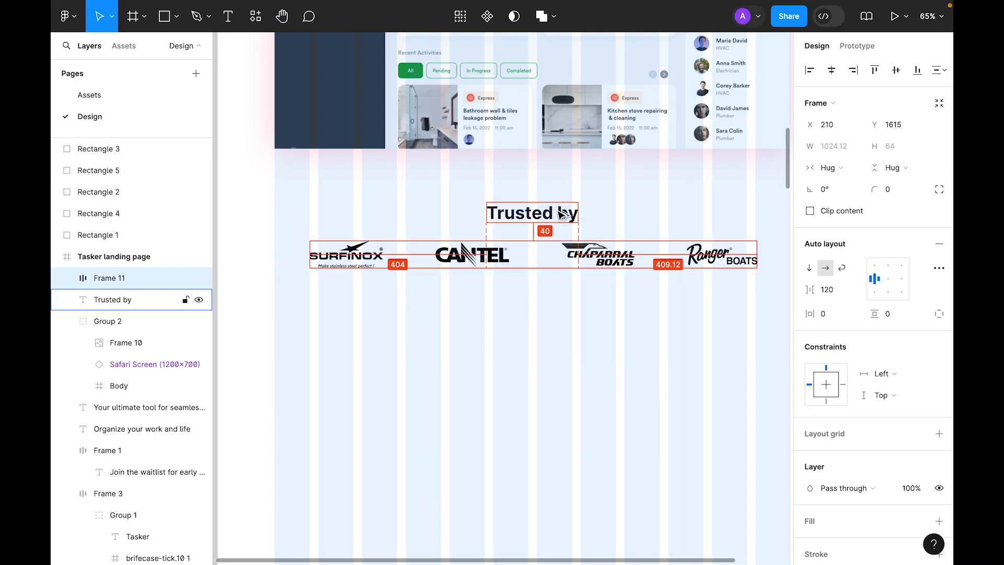
pyautogui.click(596, 363)
# - Change the black colour of the logos in the row to a dark grey
pyautogui.scroll(-3, 596, 363)
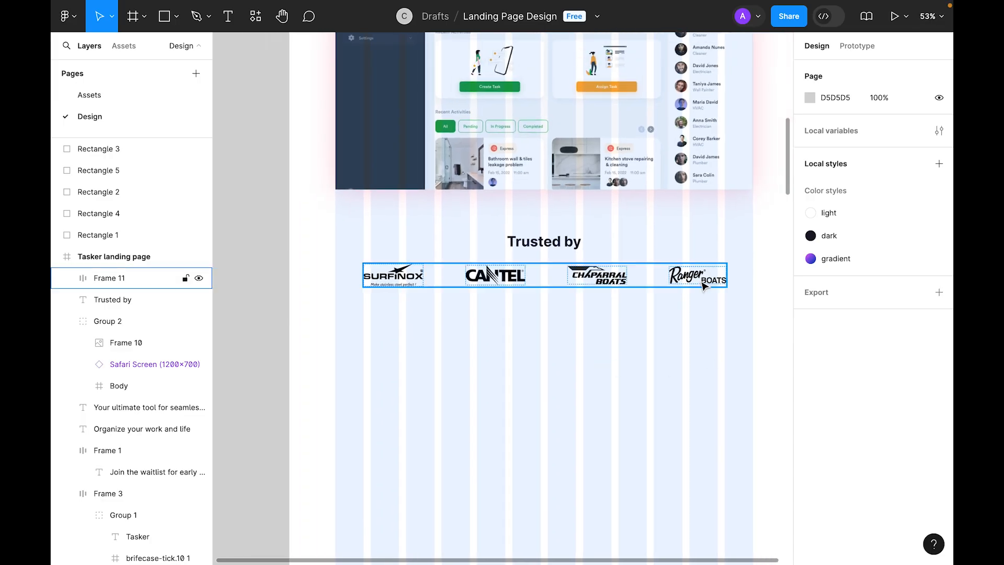
pyautogui.click(703, 285)
pyautogui.scroll(-3, 853, 350)
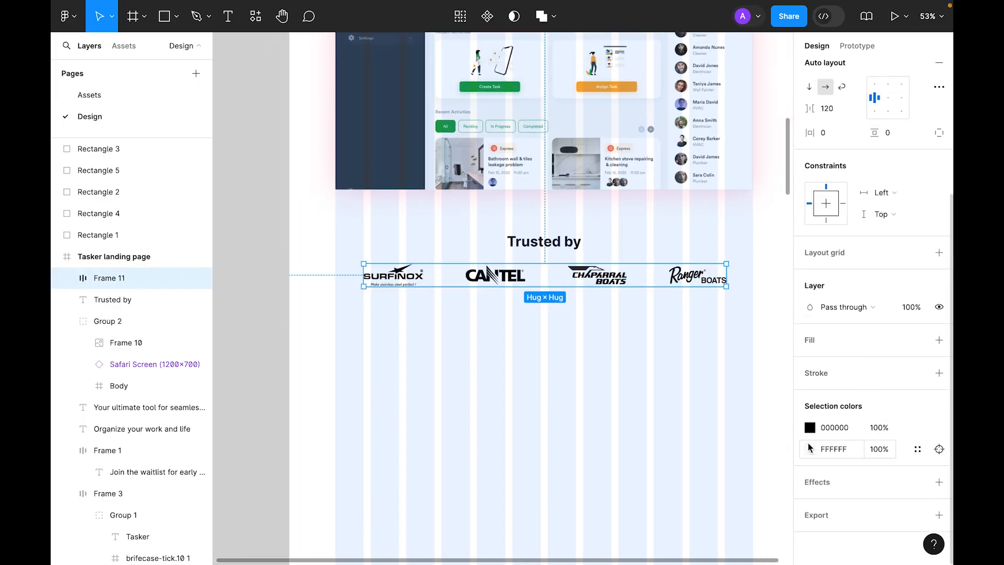
pyautogui.click(810, 428)
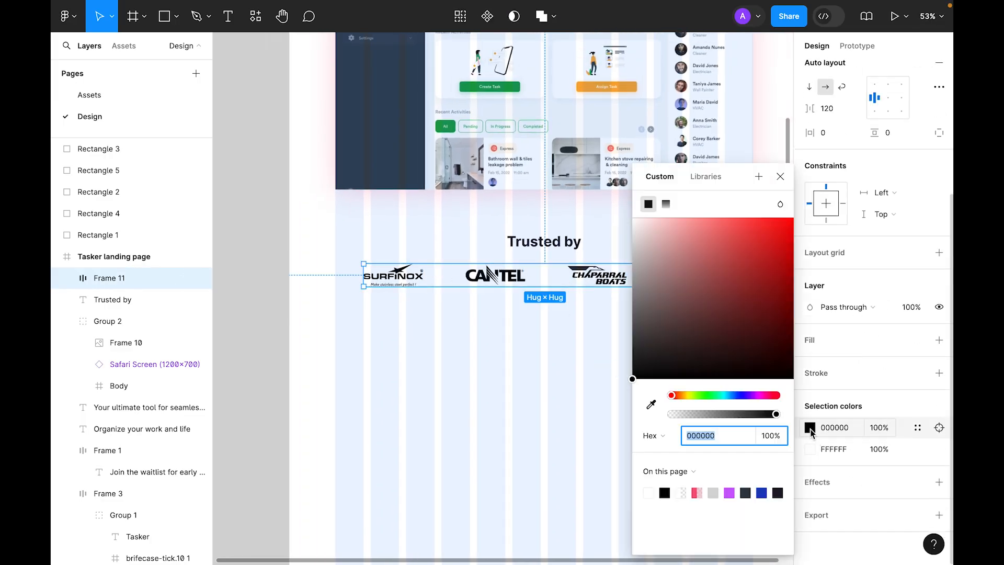
pyautogui.moveTo(692, 361); pyautogui.dragTo(567, 318)
pyautogui.click(496, 411)
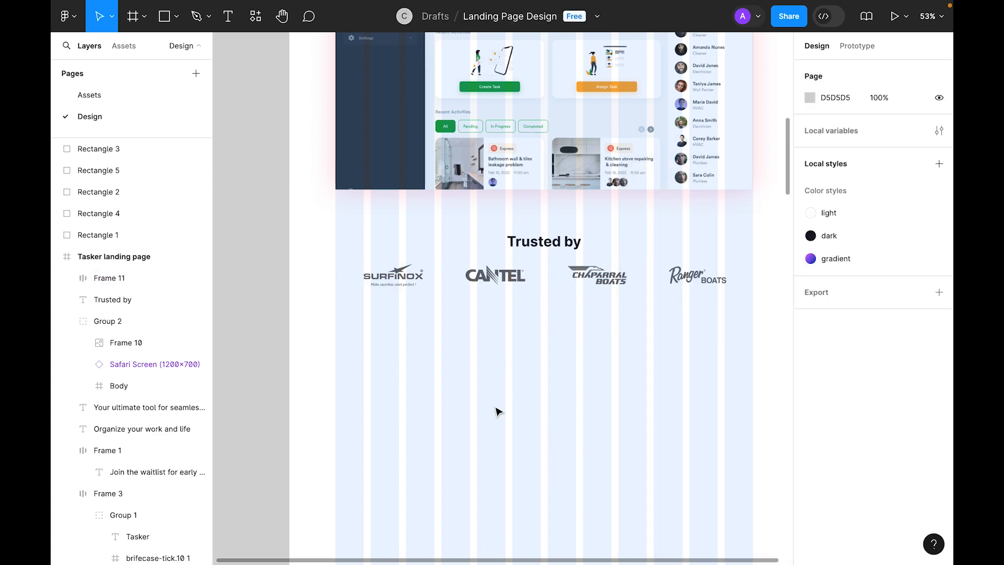
# - Hide the layout grids and review the dashboard mockup together with the "Trusted by" section
pyautogui.hotkey('ctrl', 'shift', '4')
pyautogui.scroll(5, 517, 409)
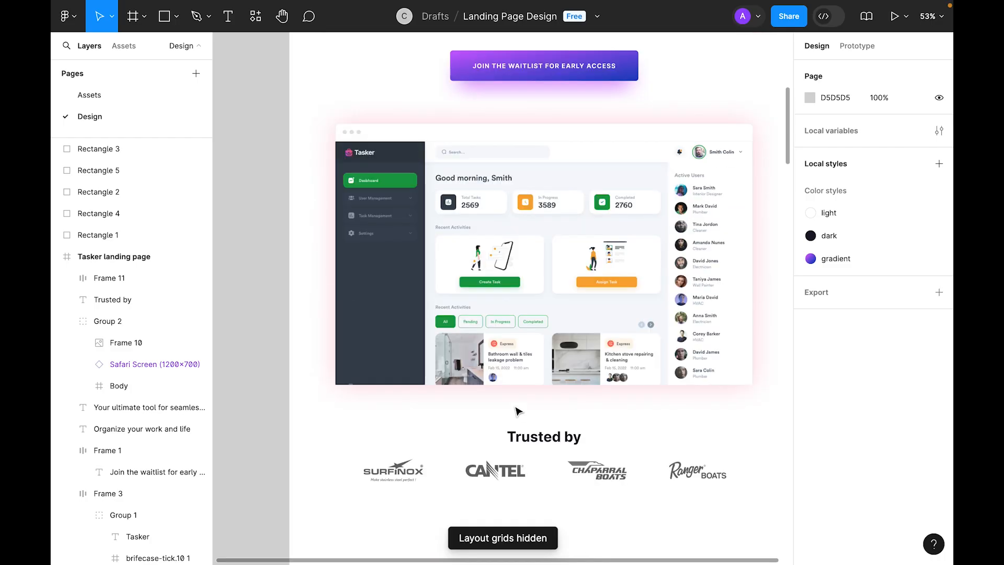
pyautogui.scroll(-5, 538, 422)
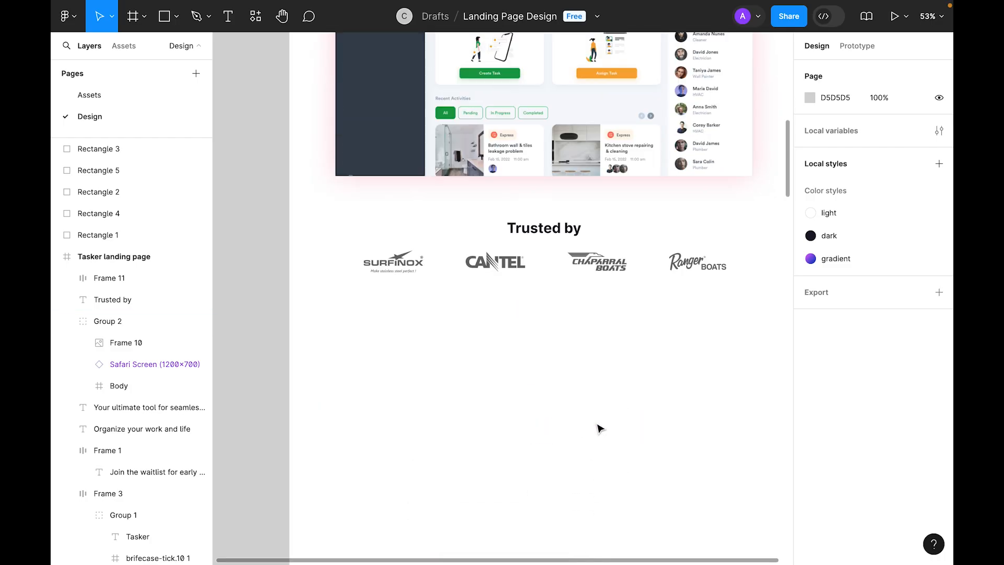
pyautogui.scroll(-1, 599, 428)
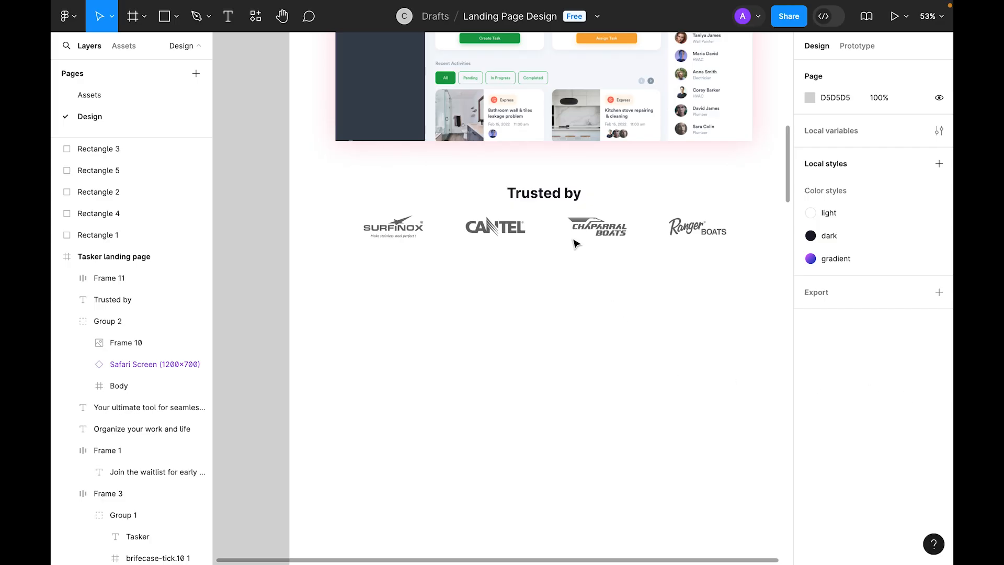
# - Duplicate the "Trusted by" heading below the logo row, centred at Y 1799, and change its text to "Features"
pyautogui.moveTo(561, 197); pyautogui.dragTo(574, 293)
pyautogui.moveTo(678, 428); pyautogui.dragTo(631, 327)
pyautogui.doubleClick(518, 186)
pyautogui.write('Features')
pyautogui.press('Escape')
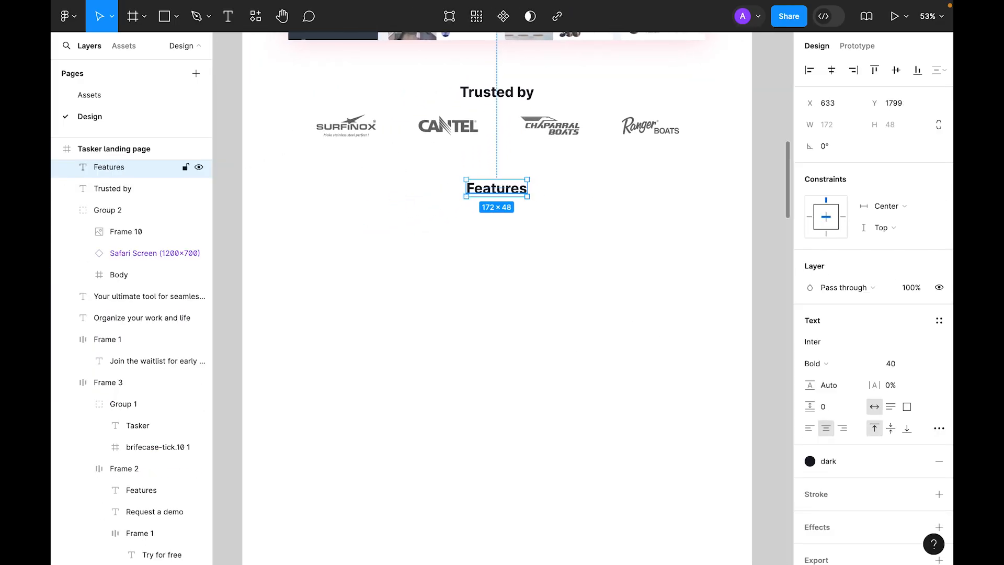
pyautogui.click(563, 343)
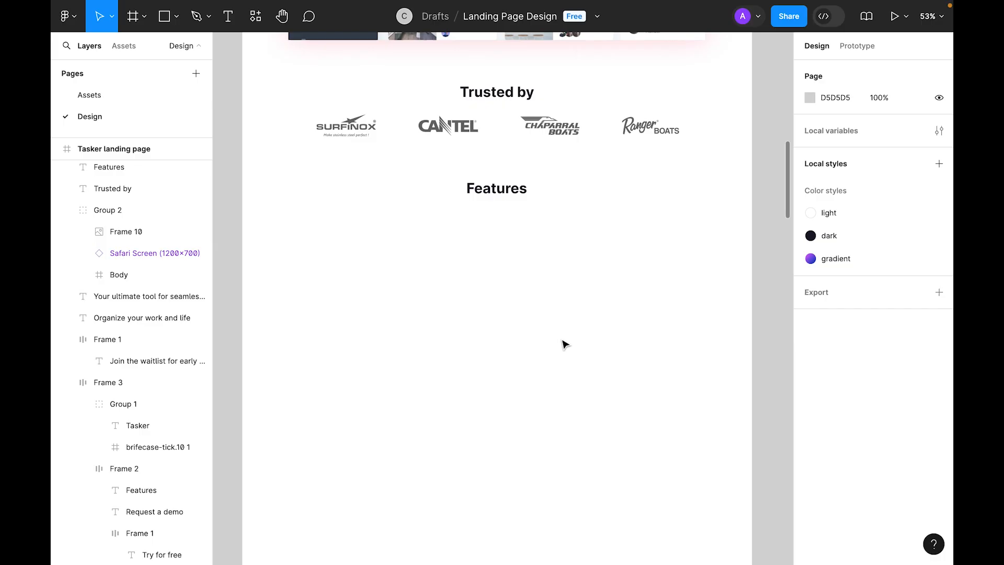
# - Copy the three Freepik illustrations from the Assets page and paste them below the "Features" heading on the Design page
pyautogui.click(90, 96)
pyautogui.scroll(-1, 408, 295)
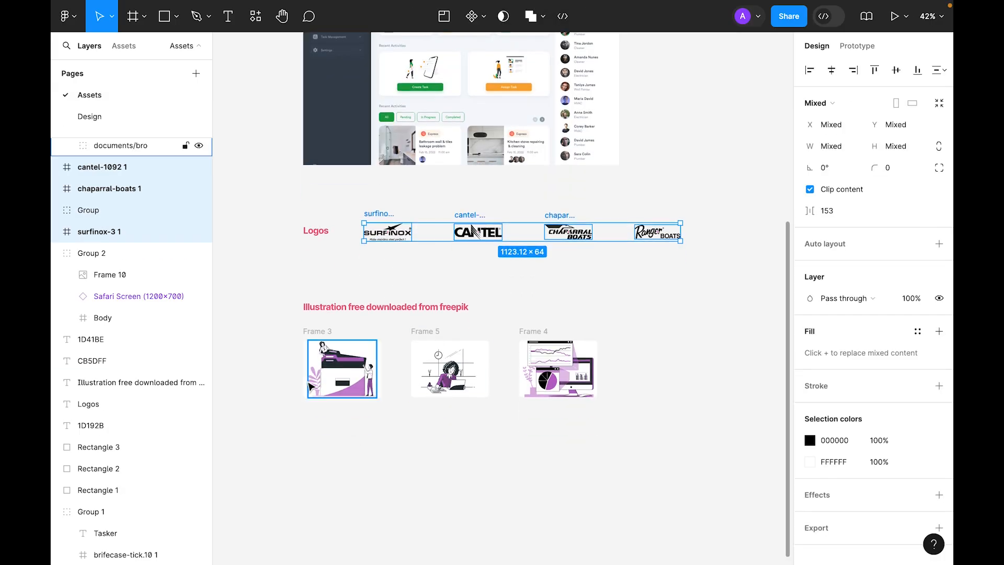
pyautogui.click(321, 334)
pyautogui.moveTo(683, 463); pyautogui.dragTo(289, 333)
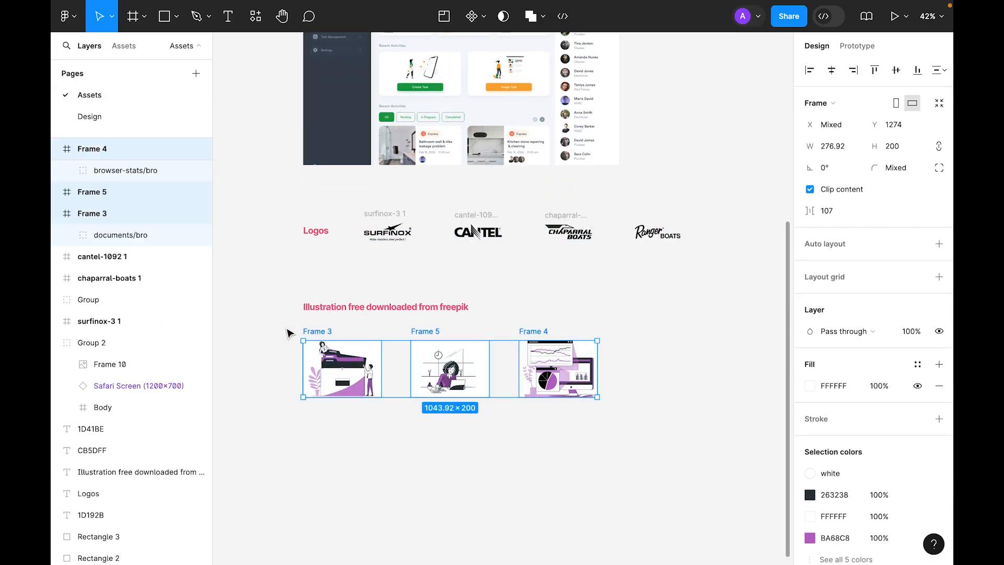
pyautogui.hotkey('ctrl', 'c')
pyautogui.click(121, 124)
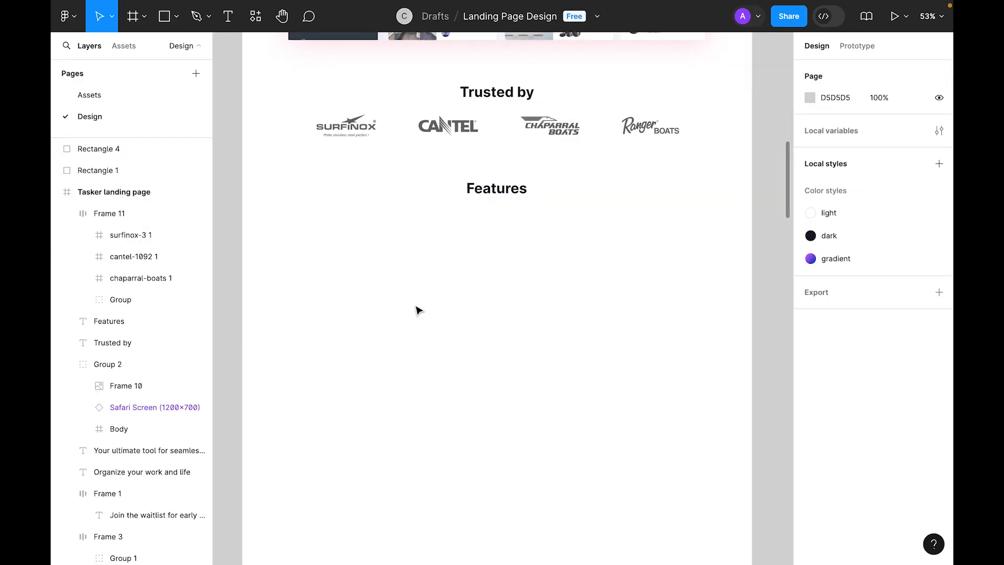
pyautogui.hotkey('ctrl', 'v')
pyautogui.click(475, 396)
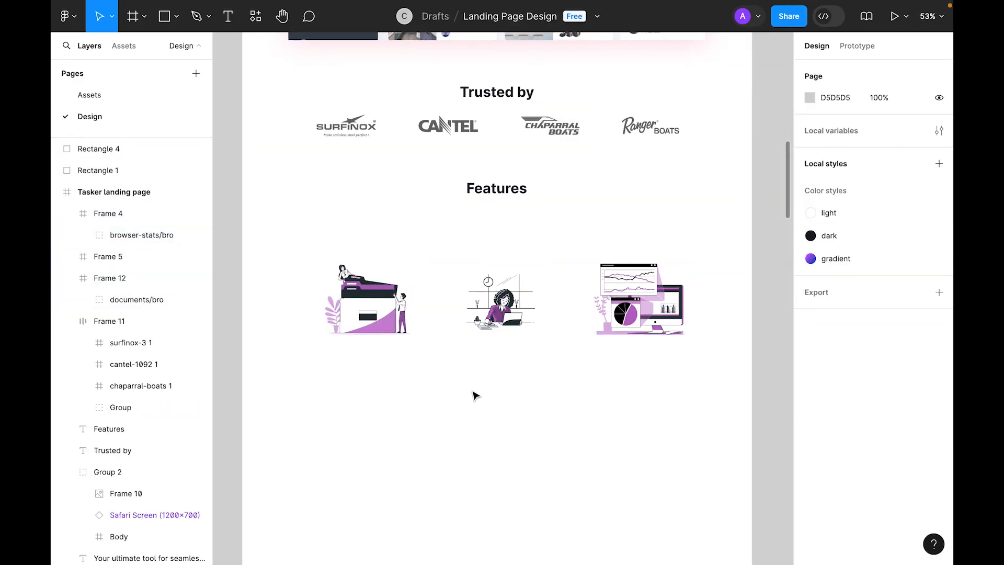
# - Show the layout grids, align the three illustrations to the columns, the outer two at X 130 and X 930, and scale them to about 380 px wide
pyautogui.hotkey('ctrl', 'shift', '4')
pyautogui.moveTo(379, 326); pyautogui.dragTo(345, 283)
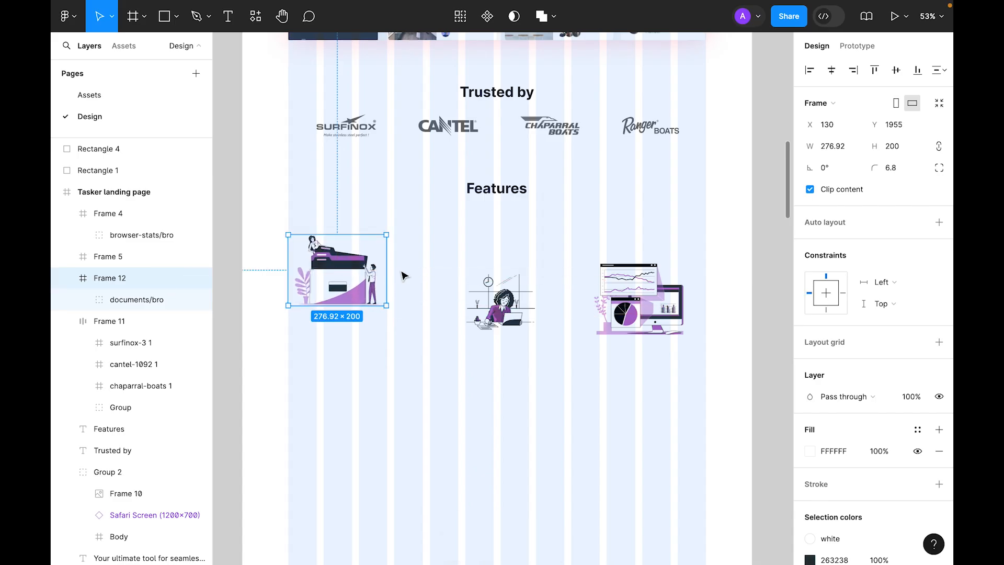
pyautogui.press('k')
pyautogui.moveTo(387, 271); pyautogui.dragTo(423, 274)
pyautogui.moveTo(510, 323); pyautogui.dragTo(565, 291)
pyautogui.moveTo(632, 315); pyautogui.dragTo(705, 283)
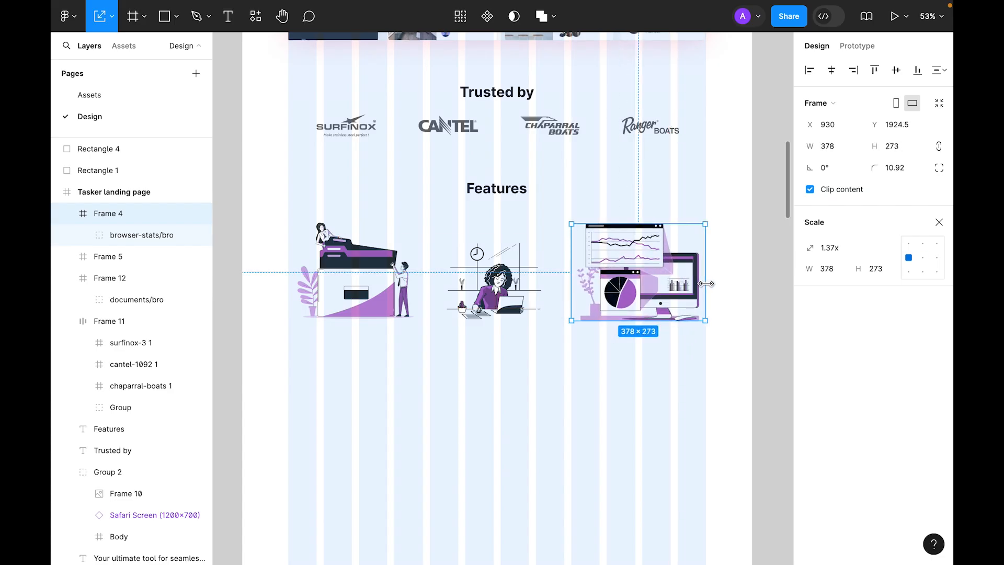
pyautogui.click(610, 378)
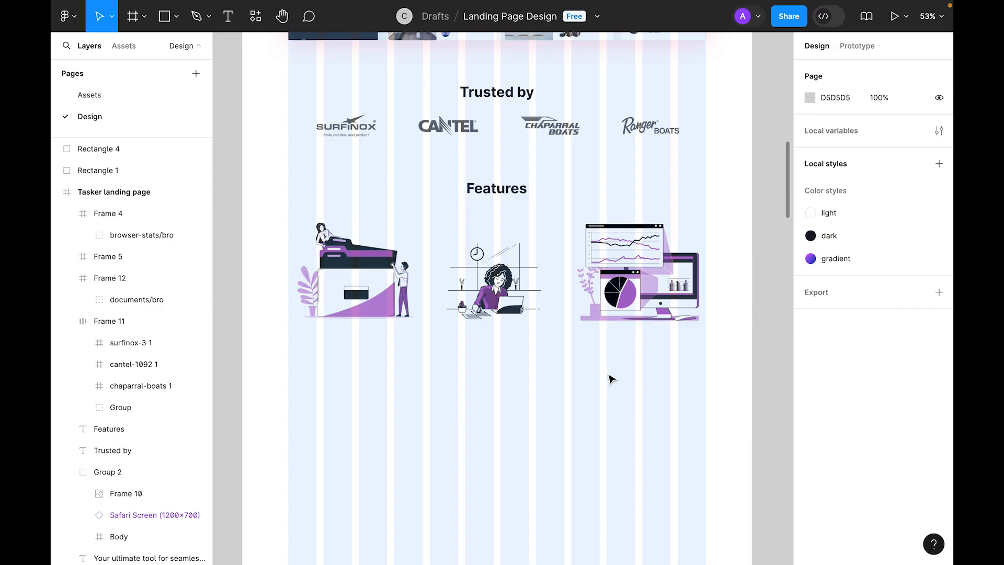
# - Hide the layout grids to check the enlarged feature illustrations, and show the grids again
pyautogui.scroll(-2, 610, 377)
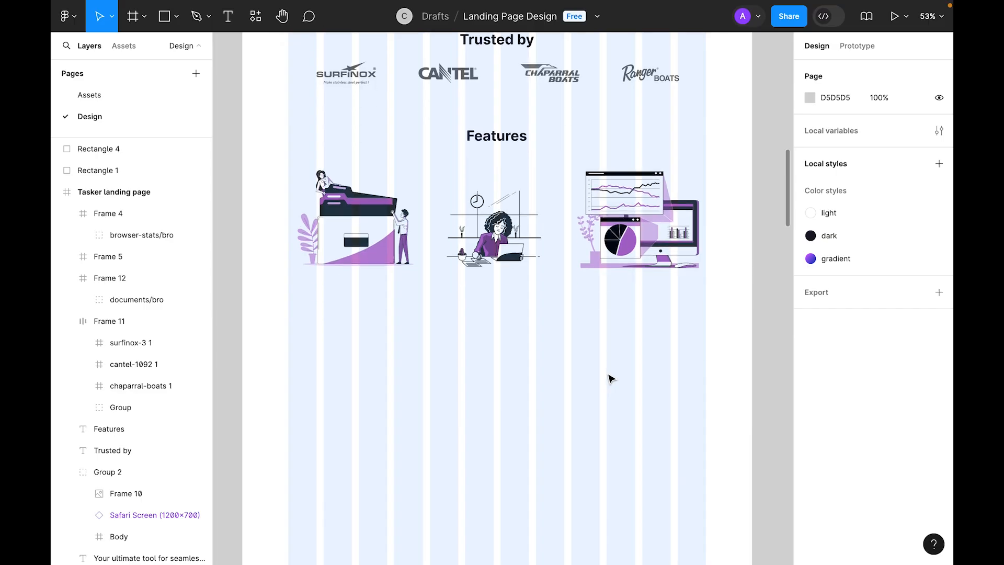
pyautogui.hotkey('ctrl', 'shift', '4')
pyautogui.click(385, 242)
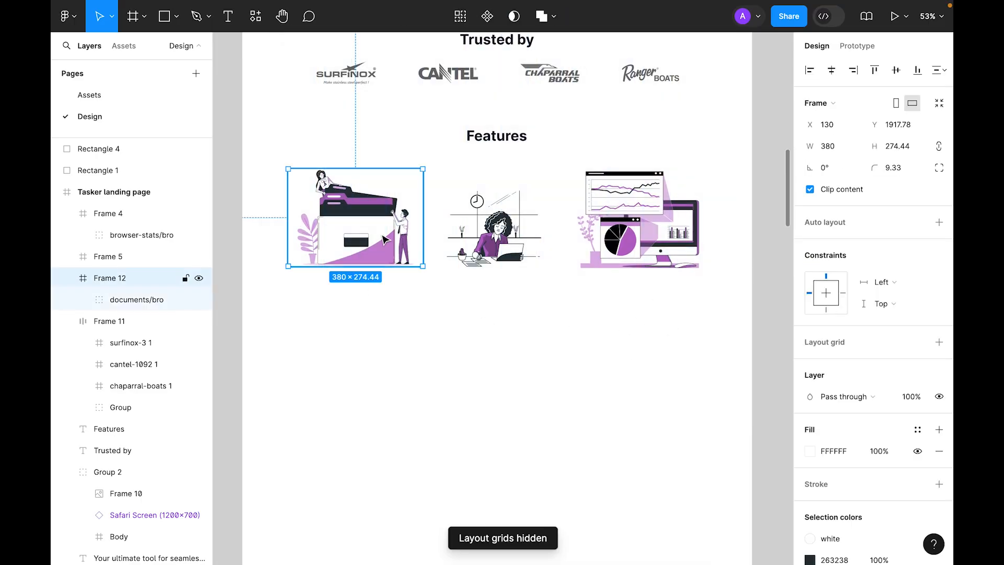
pyautogui.hotkey('ctrl', 'shift', '4')
pyautogui.click(456, 331)
# - Scale each of the three feature illustrations down proportionally to three columns wide, 280 px
pyautogui.click(326, 193)
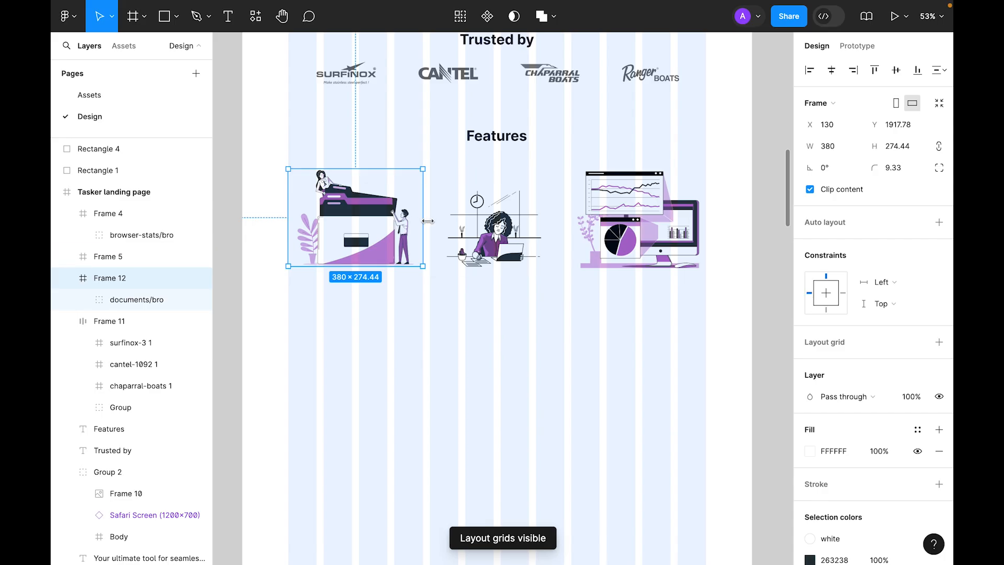
pyautogui.press('k')
pyautogui.moveTo(423, 220); pyautogui.dragTo(389, 219)
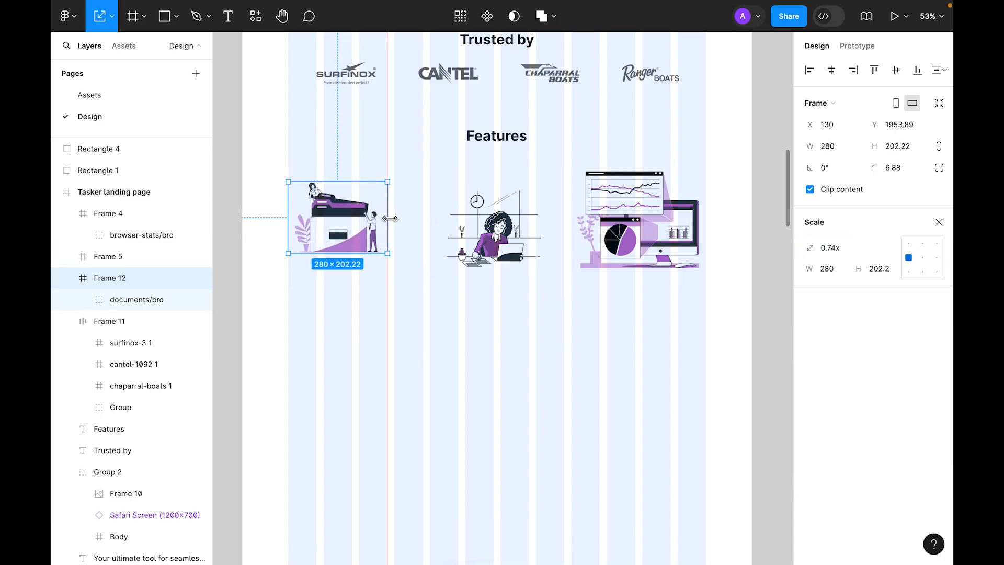
pyautogui.click(499, 245)
pyautogui.moveTo(564, 229); pyautogui.dragTo(529, 228)
pyautogui.click(653, 230)
pyautogui.moveTo(706, 228); pyautogui.dragTo(666, 230)
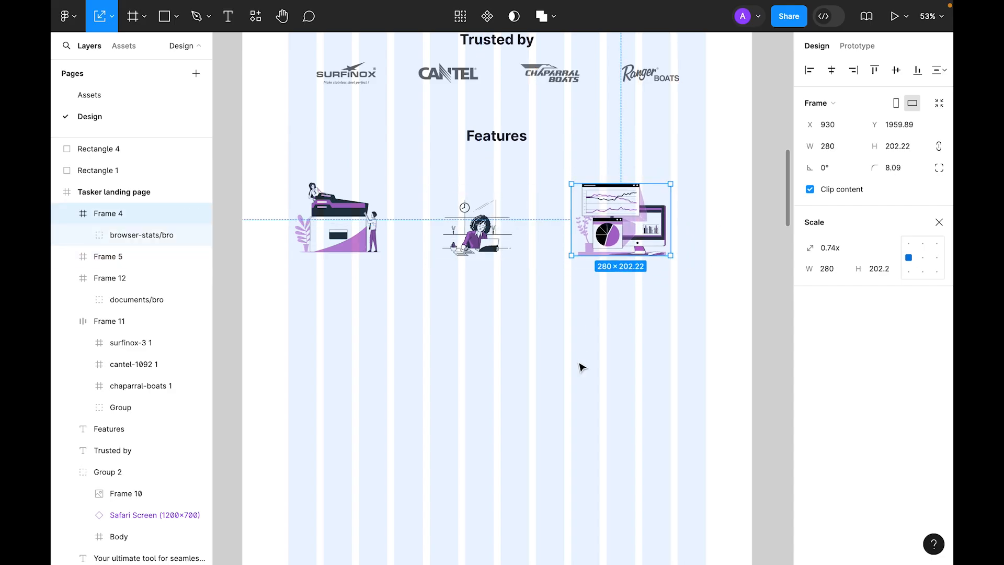
# - Hide the layout grids and duplicate the "Features" heading below the first illustration with a font size of 24
pyautogui.press('v')
pyautogui.click(521, 365)
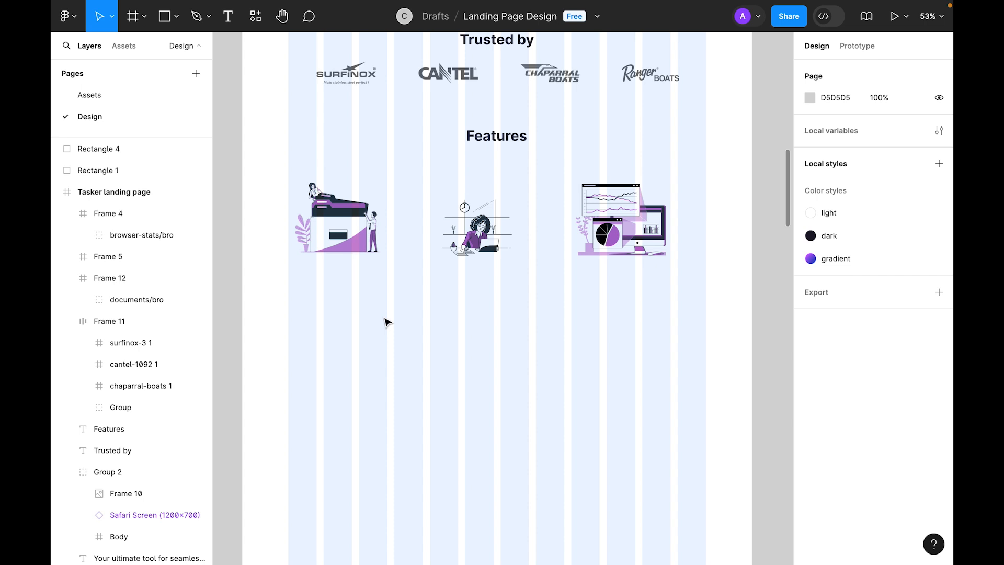
pyautogui.hotkey('ctrl', 'shift', '4')
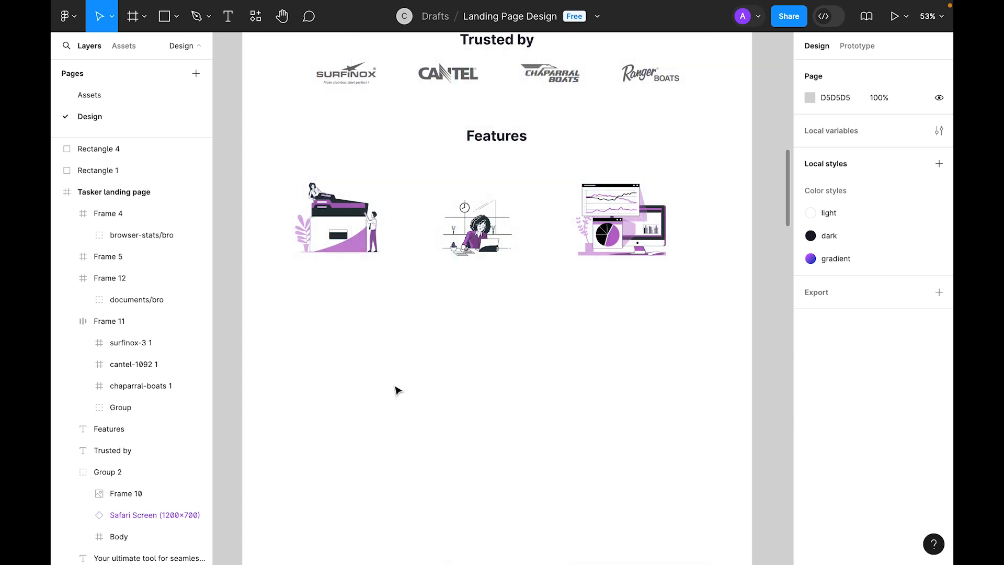
pyautogui.moveTo(499, 140); pyautogui.dragTo(332, 295)
pyautogui.click(902, 365)
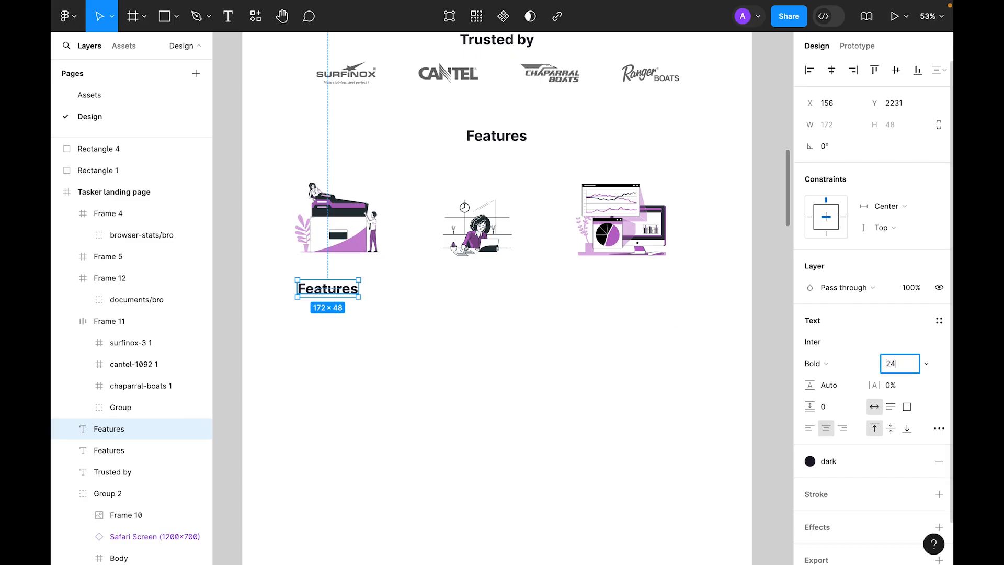
pyautogui.press('Return')
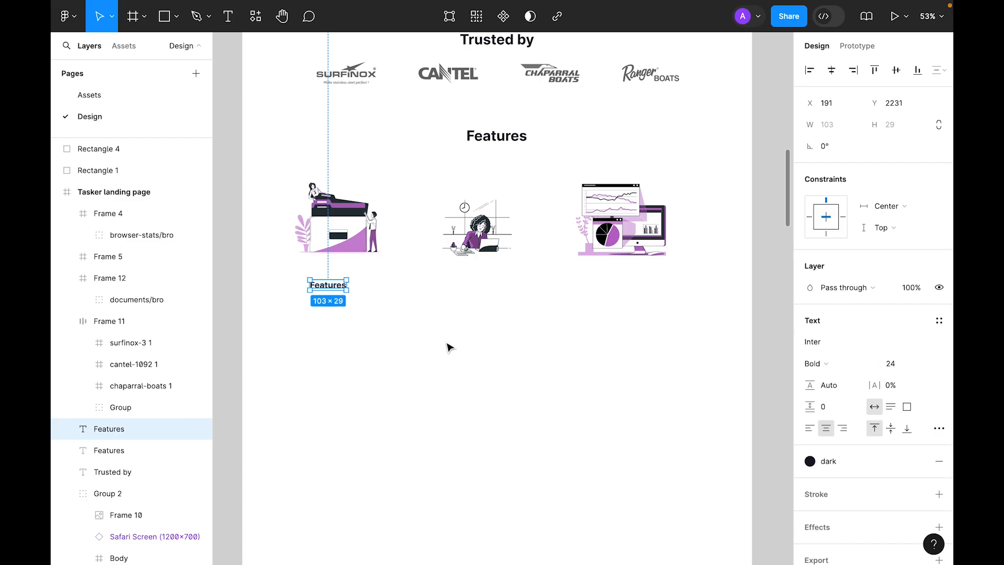
# - Change the copied heading's text to "Task management", centre it below the first illustration and duplicate it underneath
pyautogui.press('Return')
pyautogui.write('Tas')
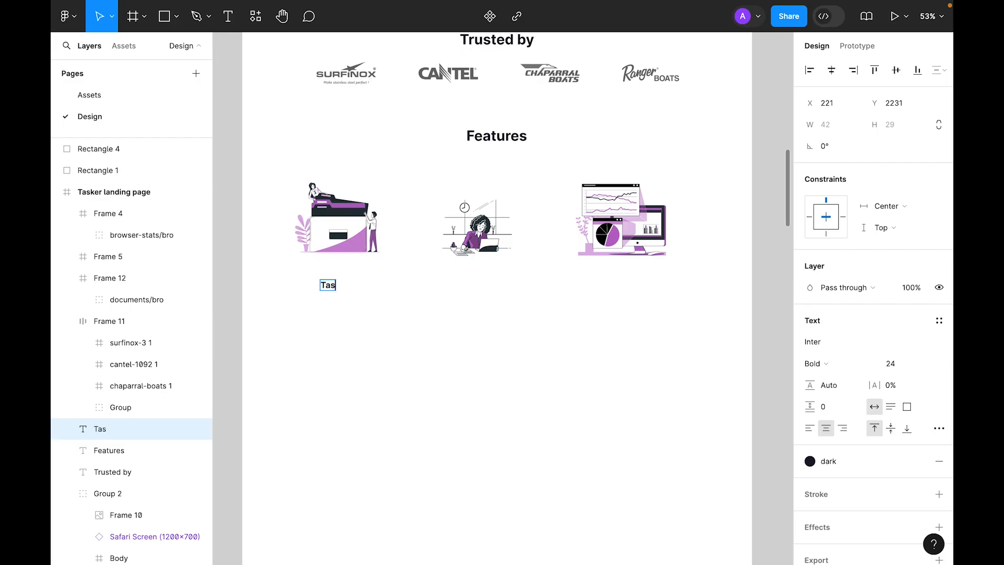
pyautogui.write('k management')
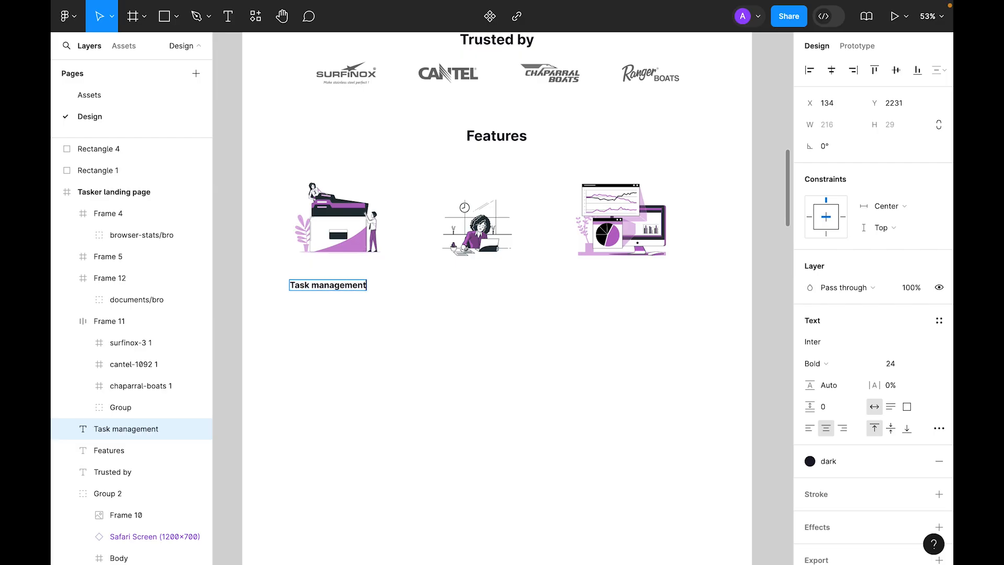
pyautogui.press('Escape')
pyautogui.click(448, 350)
pyautogui.moveTo(348, 289)
pyautogui.mouseDown()
pyautogui.moveTo(354, 279)
pyautogui.moveTo(357, 303)
pyautogui.mouseUp()
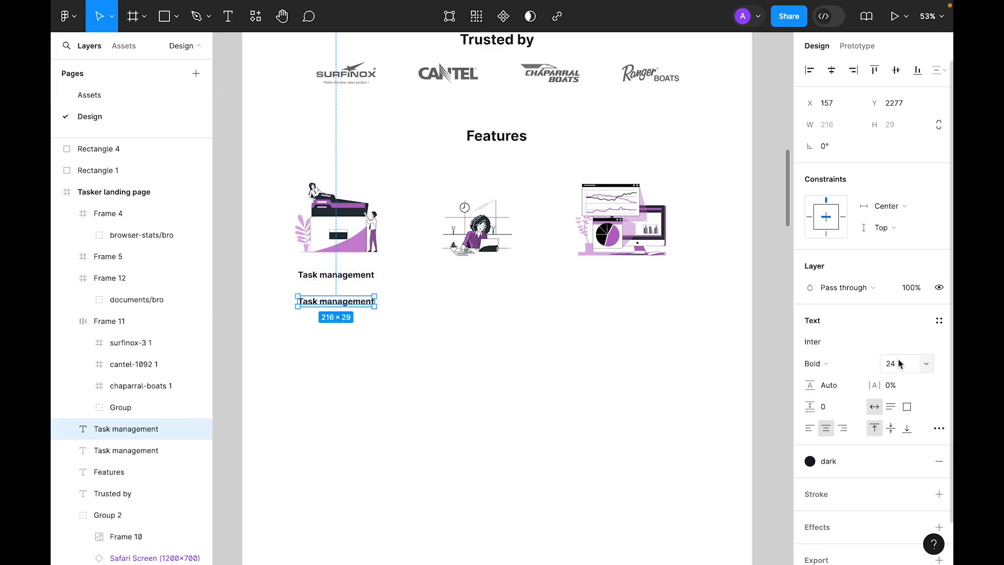
# - Set the lower "Task management" copy to Regular weight, size 16, and move it up closer to the title, to Y 2262
pyautogui.click(816, 363)
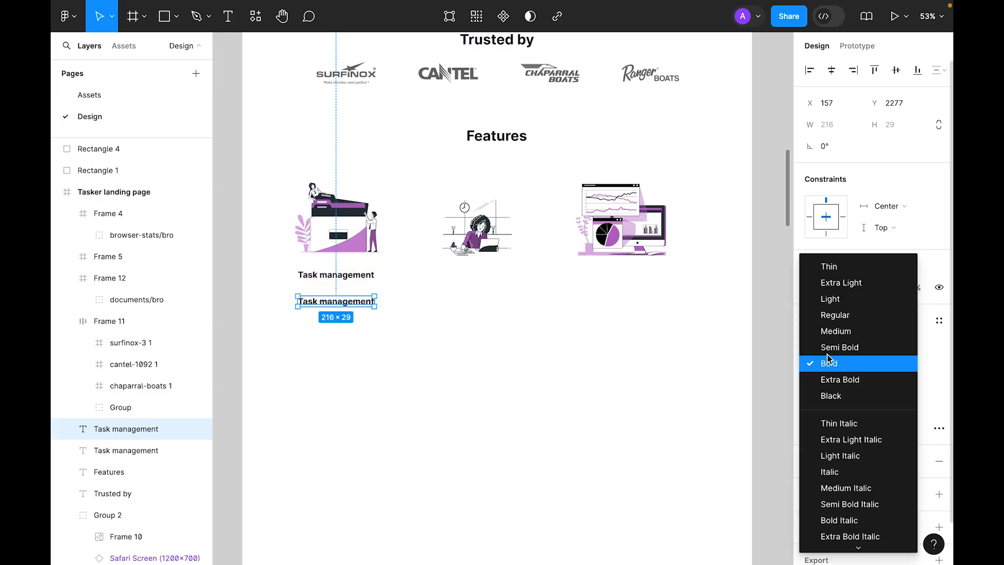
pyautogui.click(842, 315)
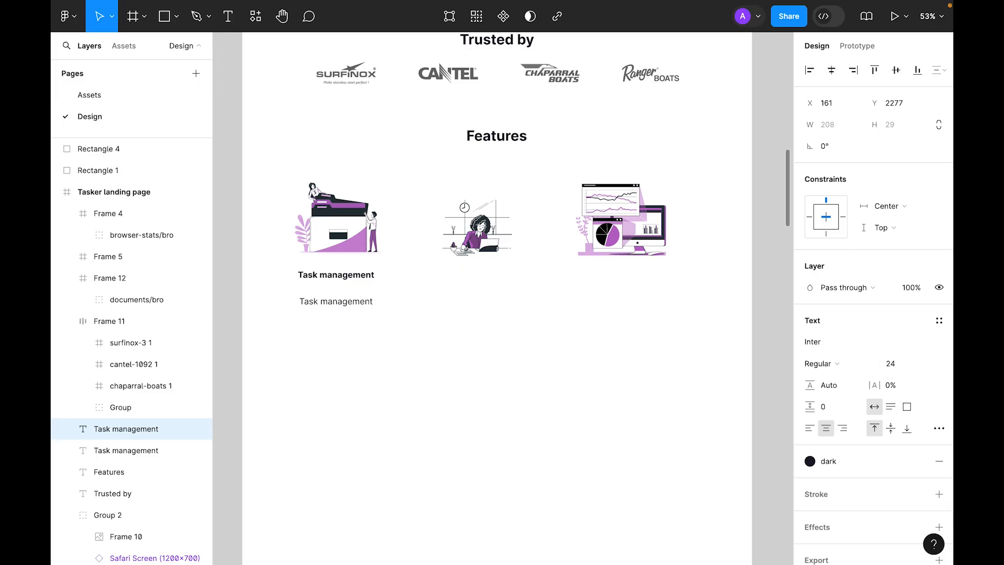
pyautogui.click(913, 364)
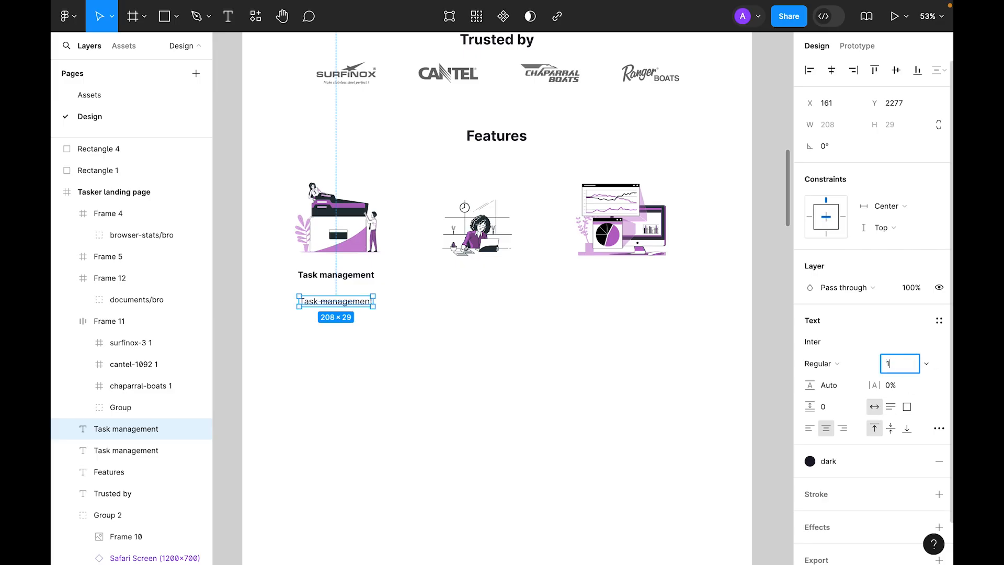
pyautogui.write('16')
pyautogui.press('Return')
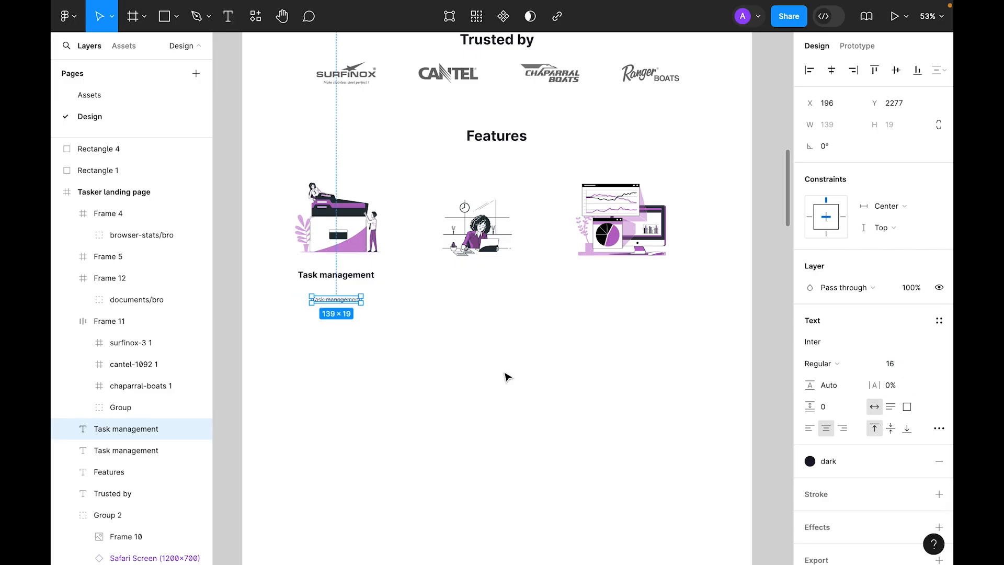
pyautogui.click(504, 376)
pyautogui.click(330, 297)
pyautogui.moveTo(331, 297); pyautogui.dragTo(331, 301)
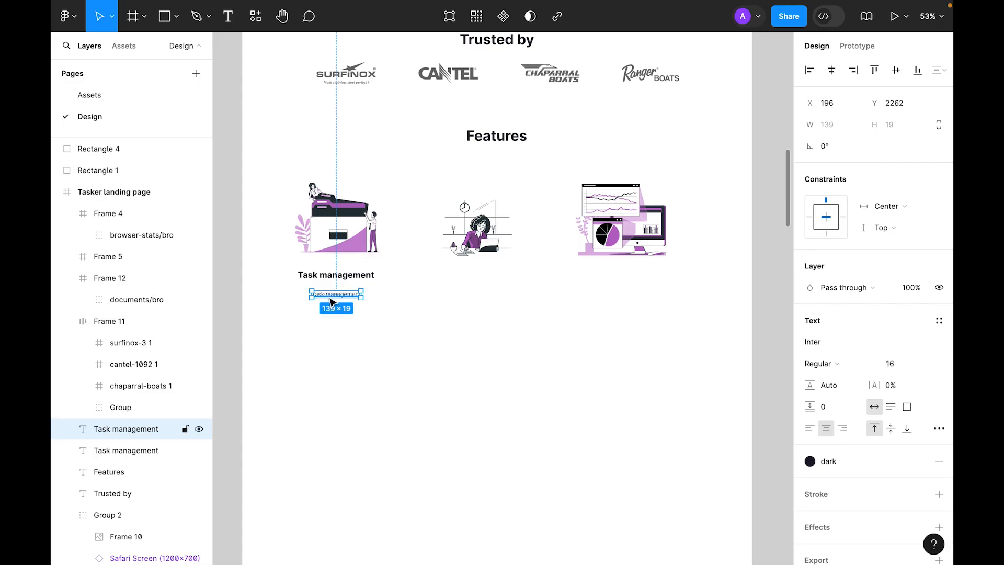
# - Show the layout grids, set the small text to auto height and widen it across the first three columns, to 280 px at X 130
pyautogui.hotkey('ctrl', 'shift', '4')
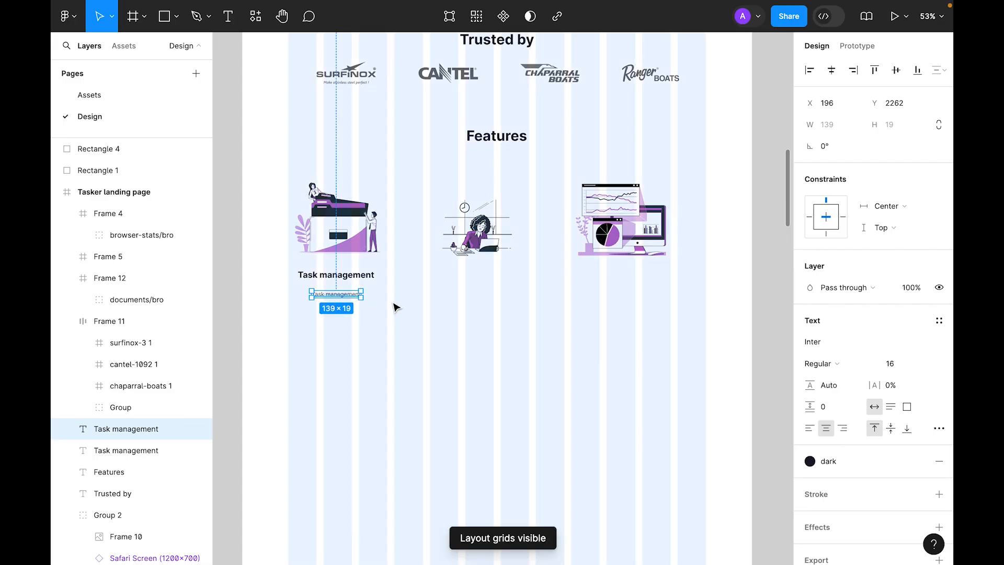
pyautogui.click(892, 407)
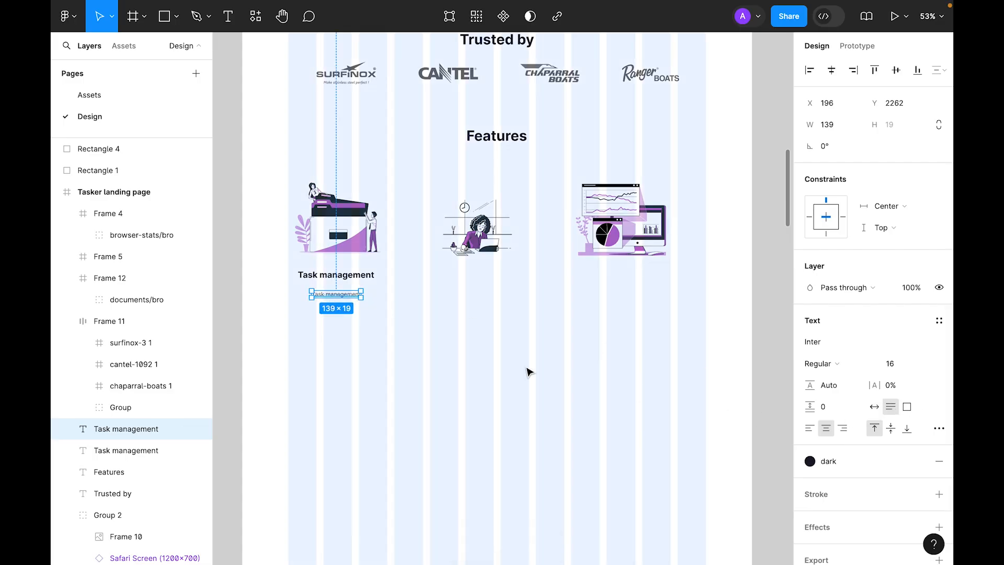
pyautogui.moveTo(364, 295); pyautogui.dragTo(387, 295)
pyautogui.moveTo(307, 294); pyautogui.dragTo(284, 294)
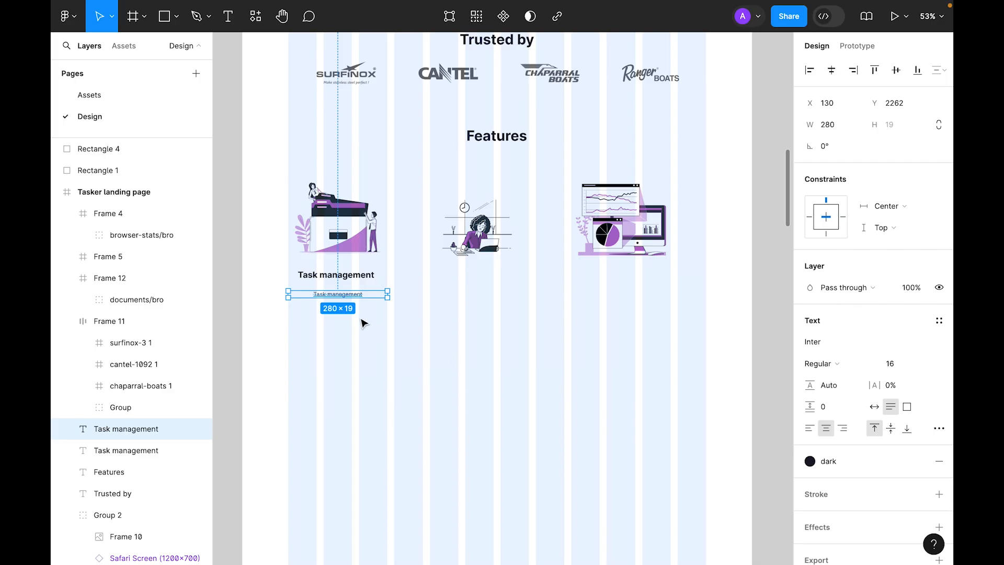
# - Replace the small text with "TaskApp offers a streamlined experience designed to boost productivity." at line height 24 and position it at Y 2258
pyautogui.doubleClick(353, 294)
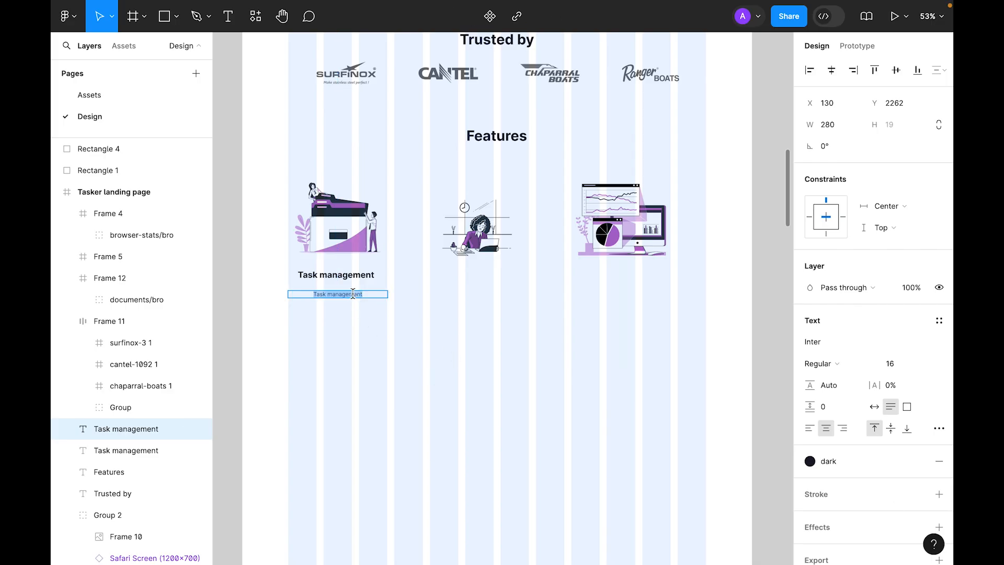
pyautogui.write('TaskApp offers a streamlined experience designed to boost productivity.')
pyautogui.press('Escape')
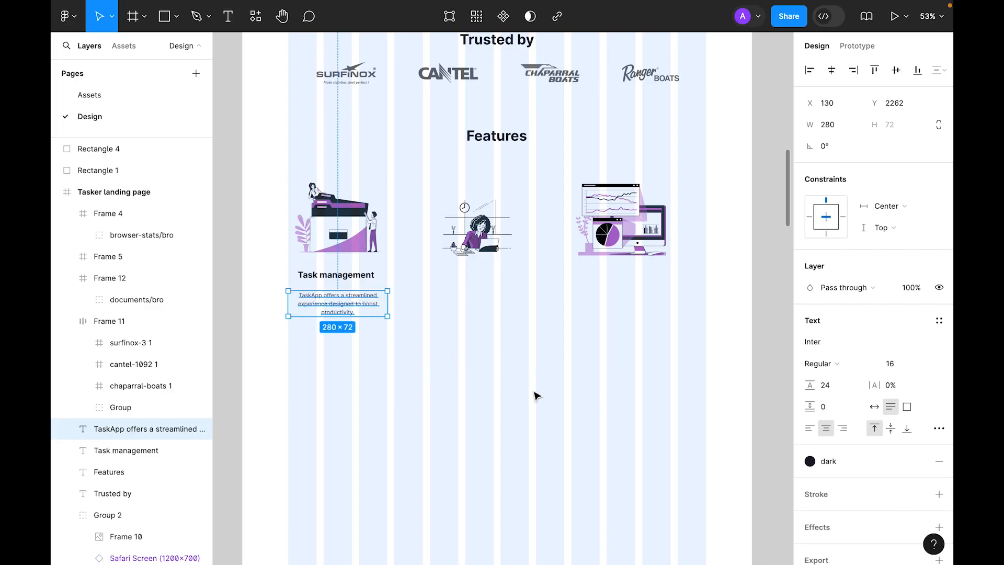
pyautogui.scroll(5, 333, 305)
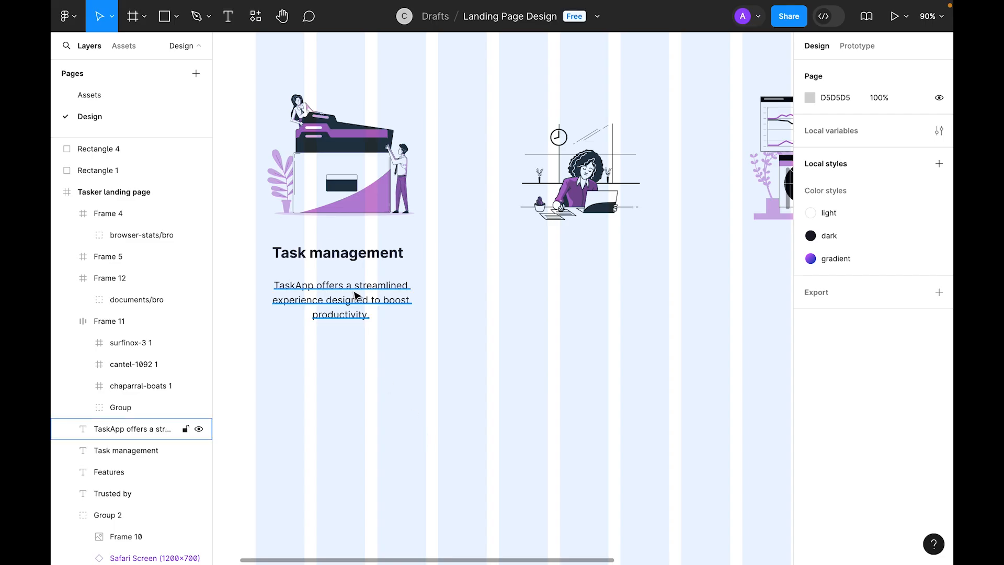
pyautogui.click(354, 291)
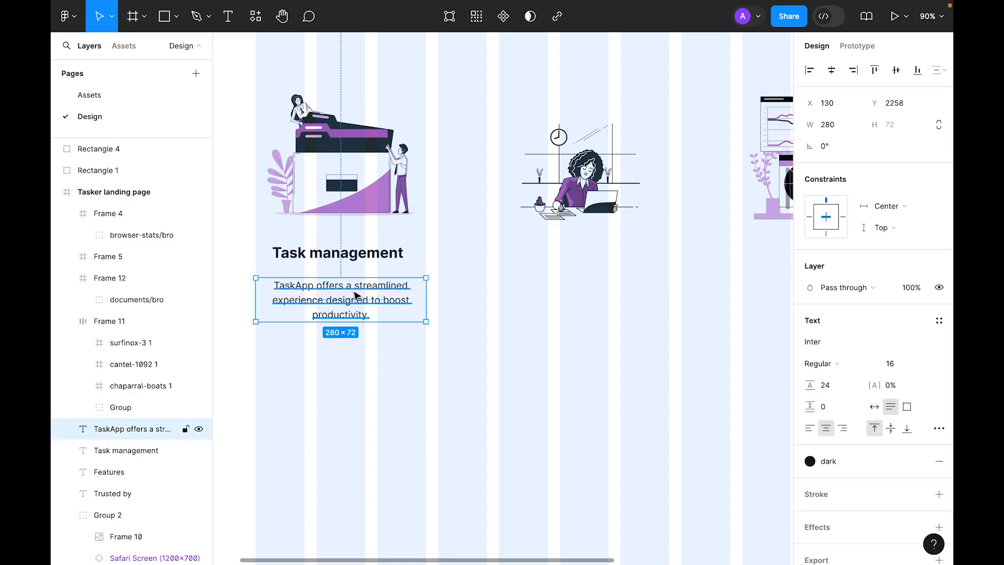
pyautogui.click(832, 386)
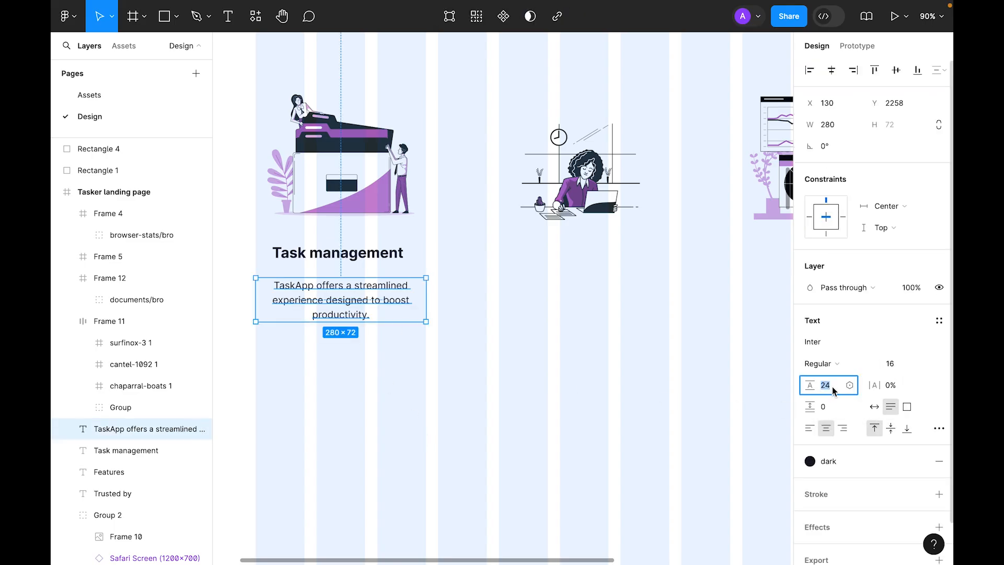
pyautogui.click(421, 381)
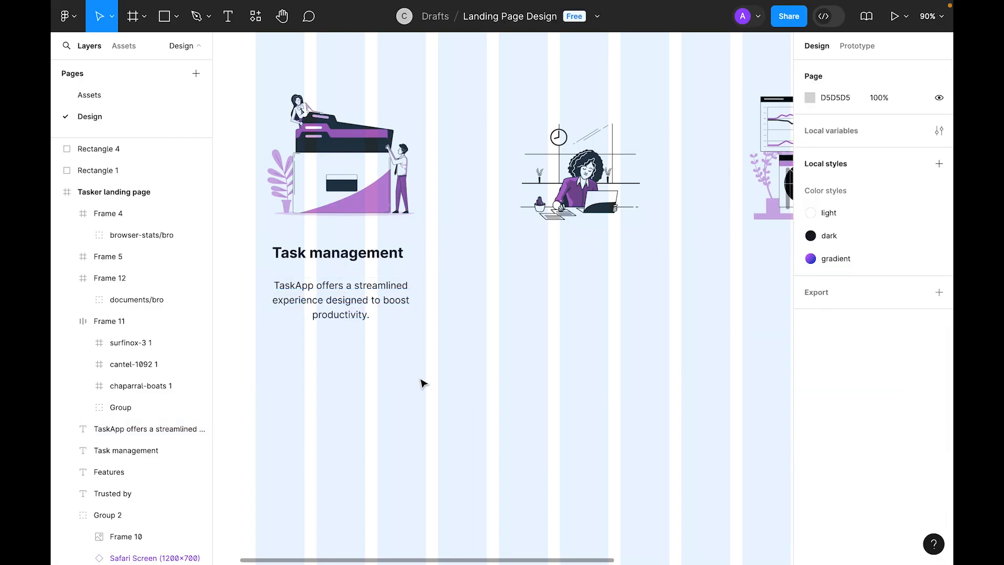
# - Duplicate the "Task management" title and its description below the middle illustration
pyautogui.scroll(-1, 422, 383)
pyautogui.scroll(-3, 423, 383)
pyautogui.moveTo(426, 382); pyautogui.dragTo(326, 276)
pyautogui.moveTo(334, 315); pyautogui.dragTo(534, 336)
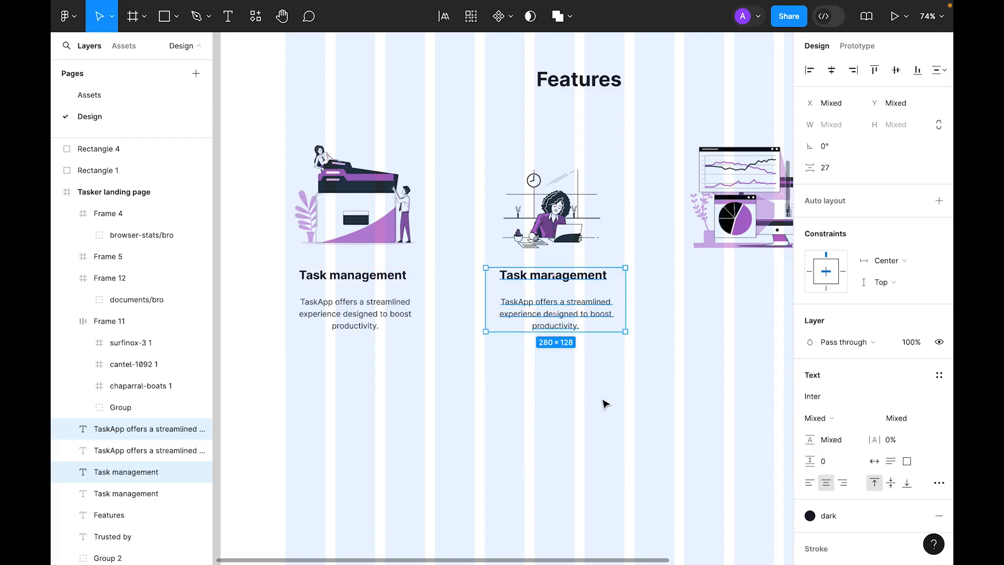
# - Set the middle feature's title to "Personal to-dos" and its description to "With intuitive task creation, prioritization, and deadline management features,"
pyautogui.click(603, 403)
pyautogui.click(572, 276)
pyautogui.doubleClick(571, 277)
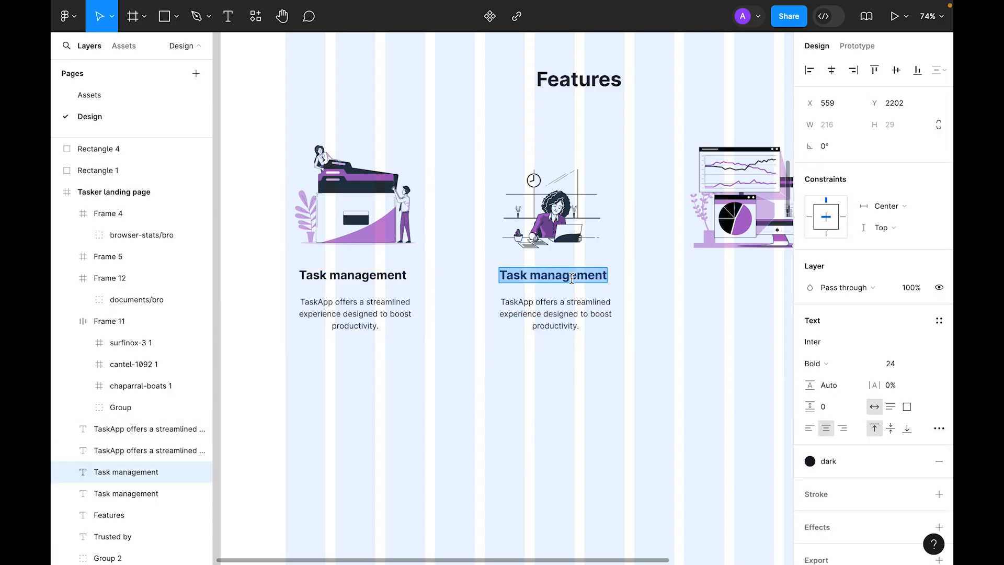
pyautogui.write('Personal to-dos')
pyautogui.press('Escape')
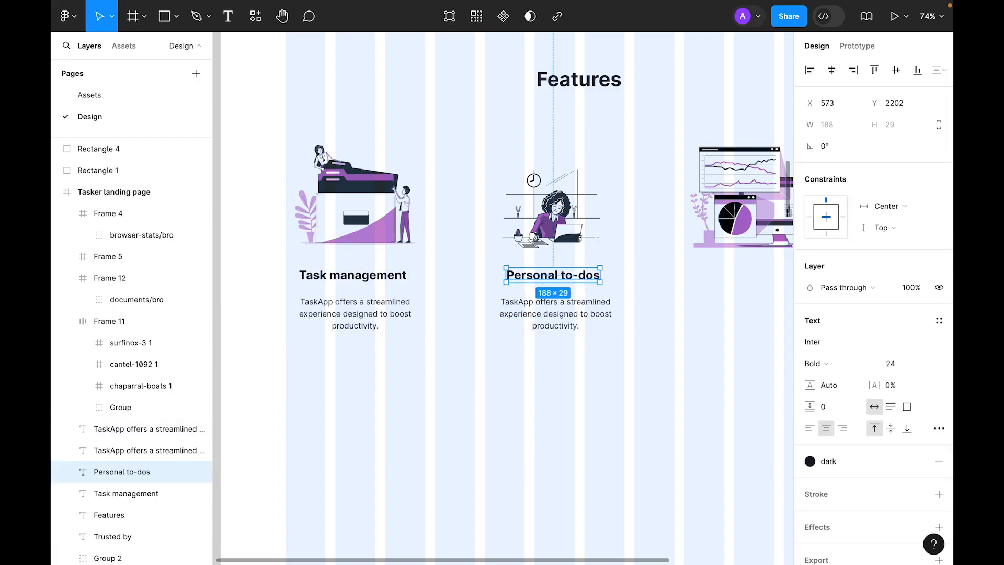
pyautogui.doubleClick(555, 314)
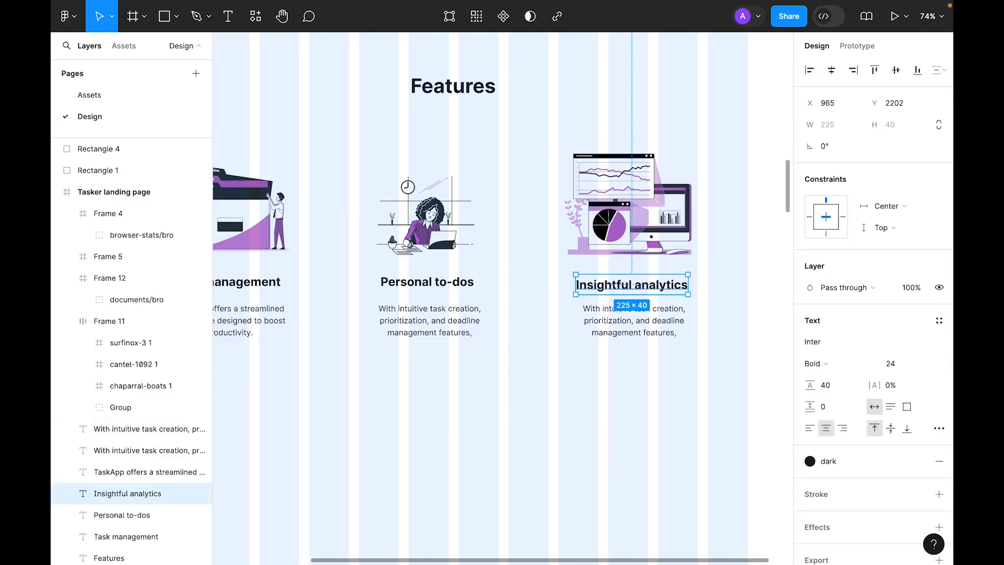
# - Set the description under "Insightful analytics" to "Empower yourself to achieve more with TaskApp, your trusted companion in efficient task management"
pyautogui.doubleClick(634, 320)
pyautogui.write('Empower yourself to achieve more with TaskApp, your trusted companion in efficient task management')
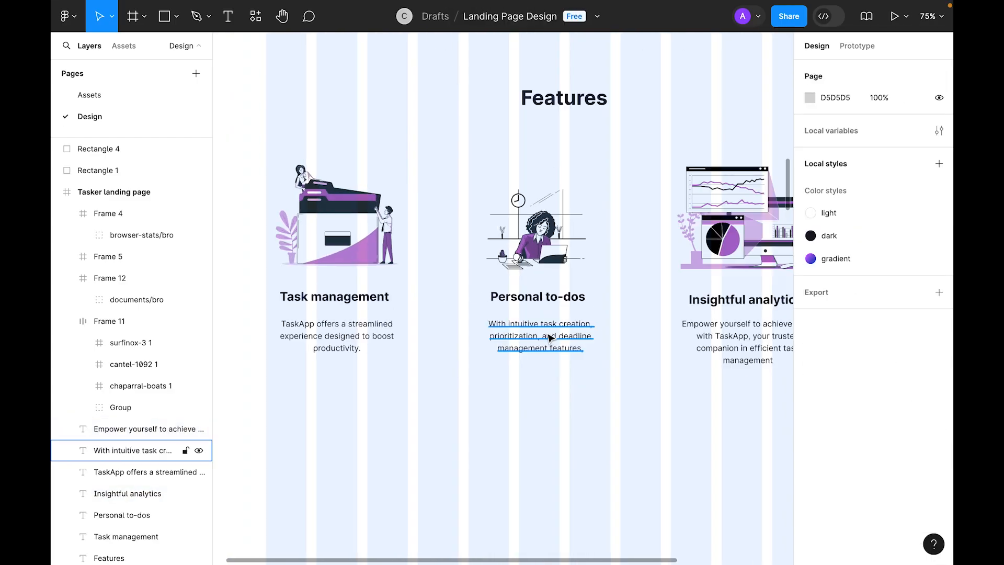
pyautogui.click(539, 336)
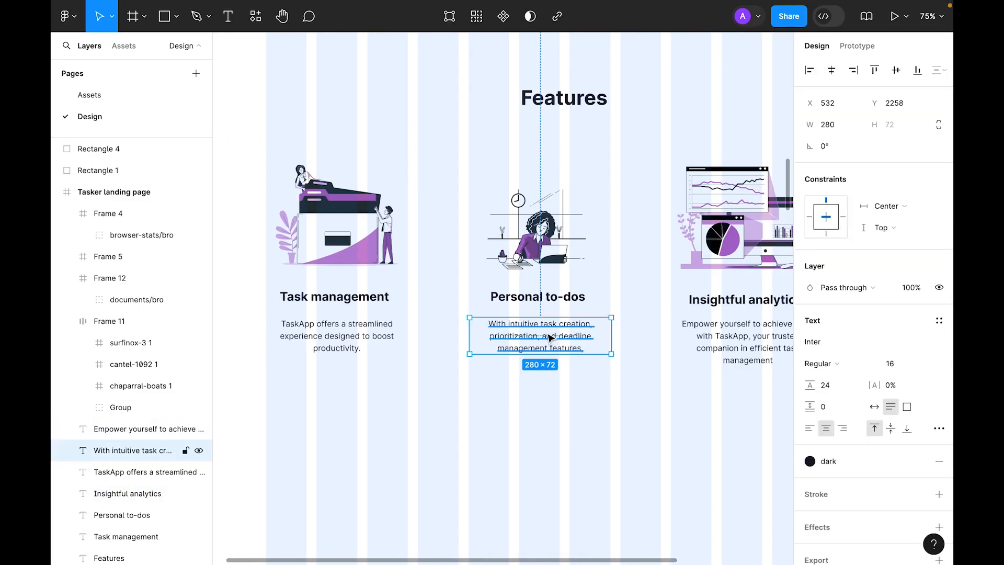
# - Centre the Personal to-dos description, title and illustration horizontally on the landing page
pyautogui.click(832, 70)
pyautogui.click(152, 515)
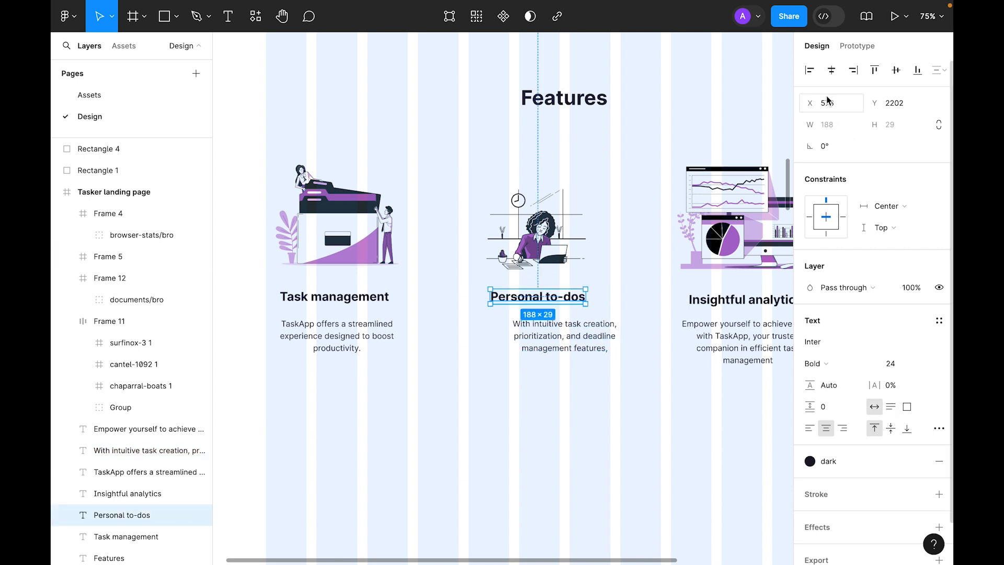
pyautogui.click(831, 70)
pyautogui.click(603, 272)
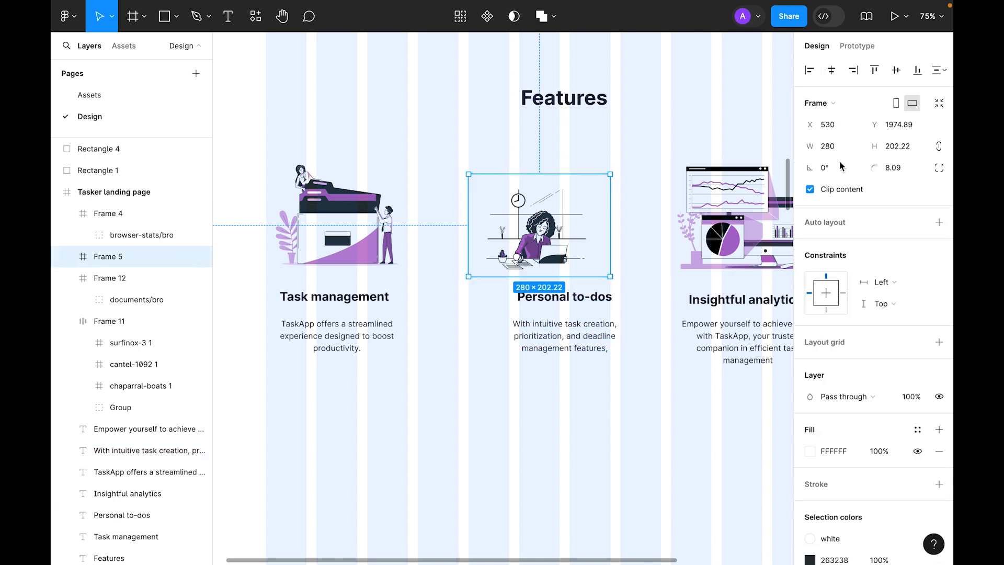
pyautogui.click(831, 70)
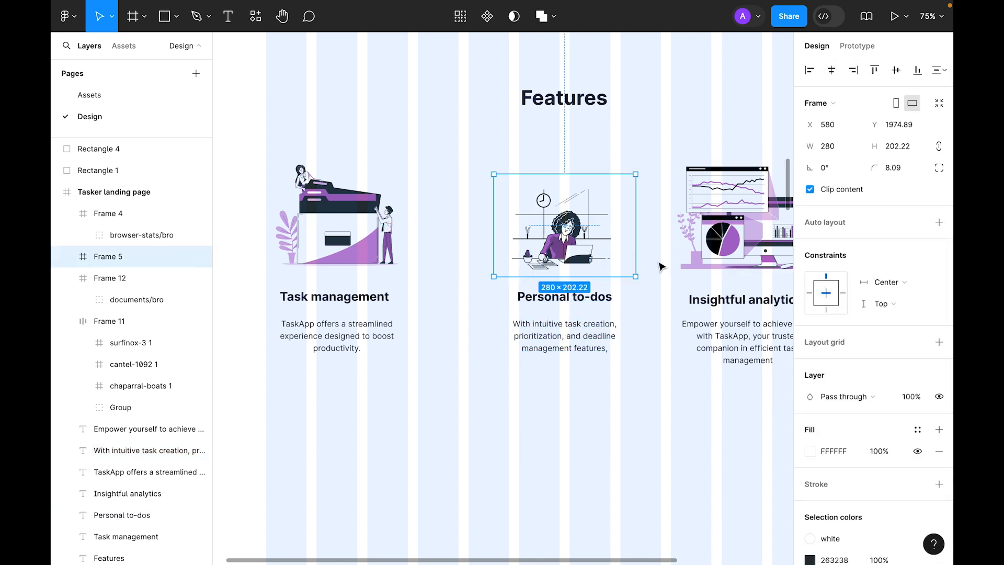
pyautogui.click(621, 420)
# - Align the horizontal centres of the illustration, title and description in the Insightful analytics column and the Task management column
pyautogui.moveTo(735, 435); pyautogui.dragTo(630, 203)
pyautogui.click(831, 70)
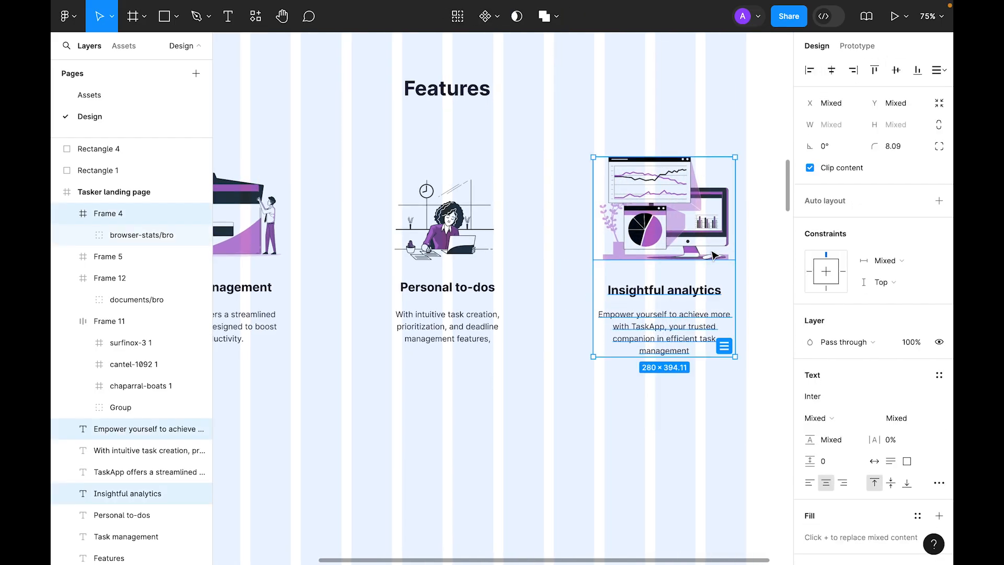
pyautogui.hscroll(-5, 588, 396)
pyautogui.hscroll(-1, 588, 395)
pyautogui.moveTo(502, 408); pyautogui.dragTo(401, 215)
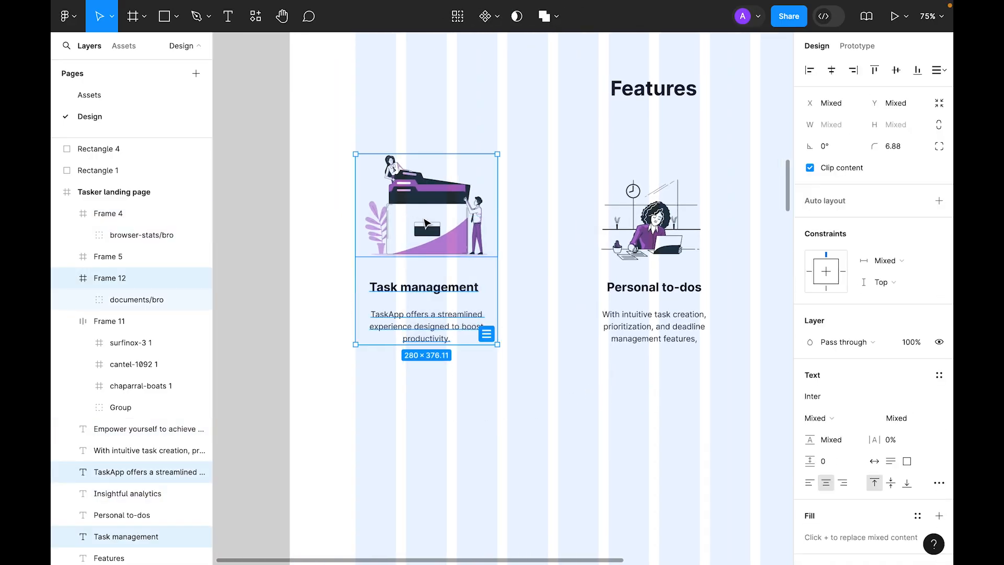
pyautogui.click(832, 72)
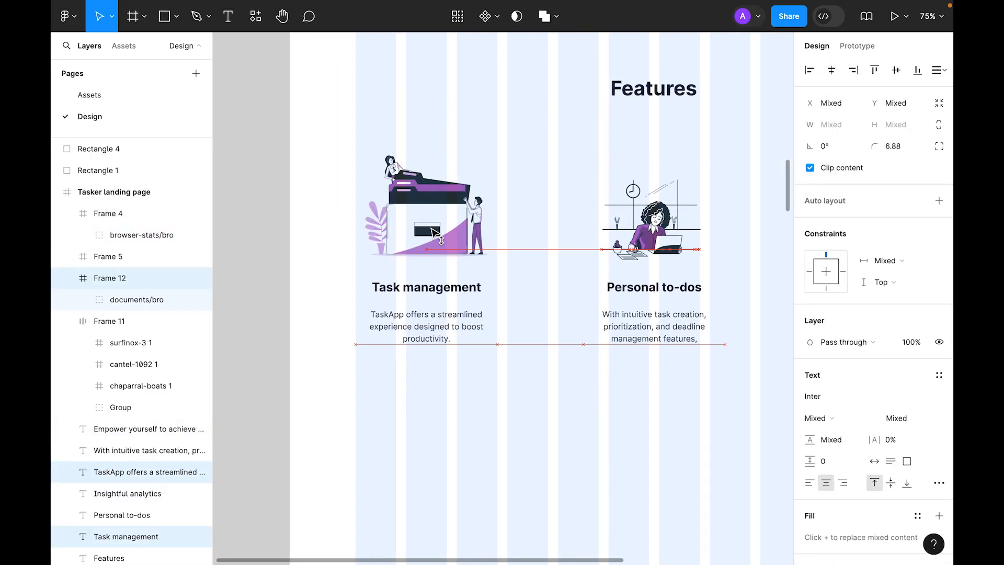
# - Hide the layout grid and widen the Insightful analytics description symmetrically to 306 px
pyautogui.click(654, 463)
pyautogui.hotkey('ctrl', 'g')
pyautogui.press('space')
pyautogui.moveTo(714, 427); pyautogui.dragTo(514, 408)
pyautogui.click(663, 327)
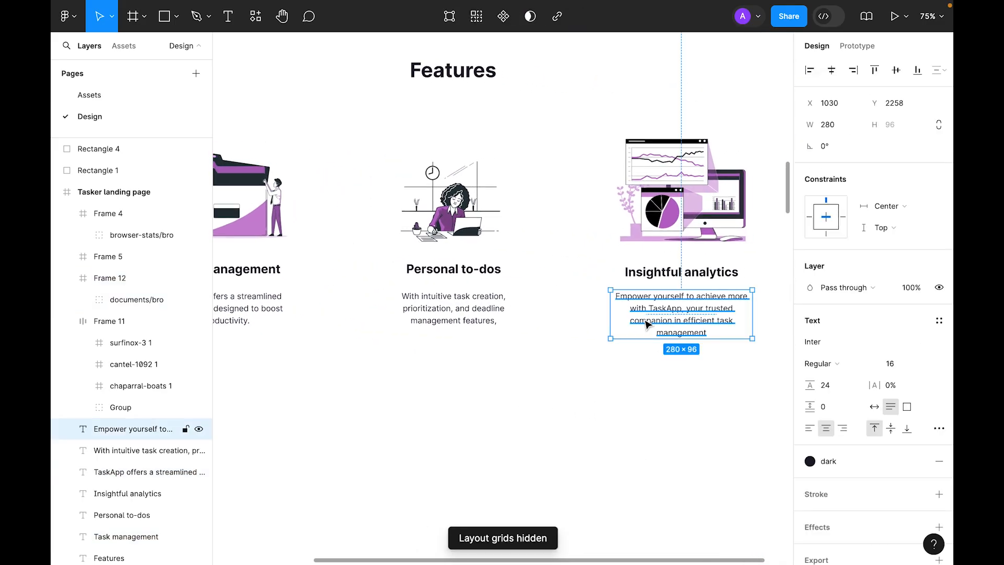
pyautogui.moveTo(609, 312); pyautogui.dragTo(603, 311)
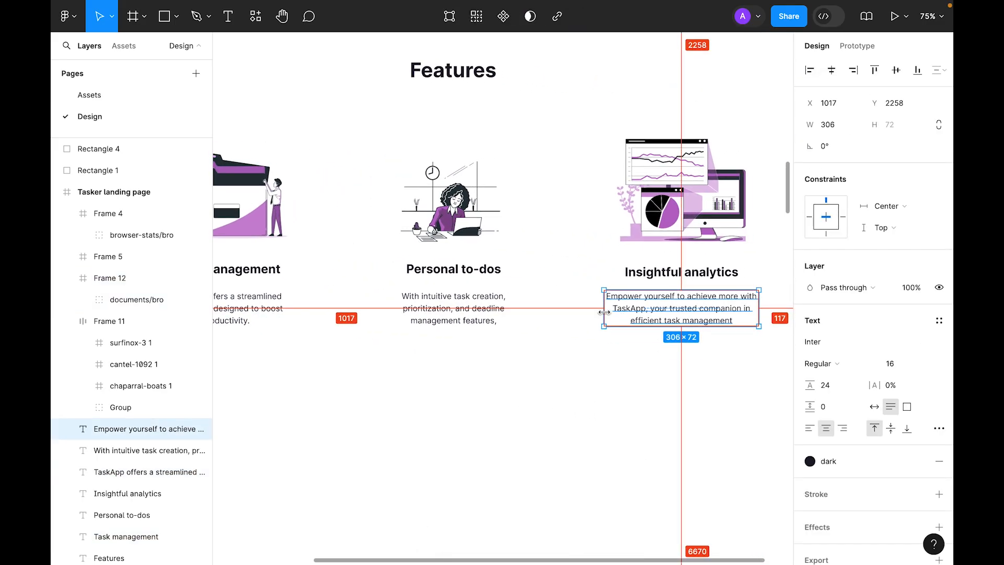
pyautogui.click(546, 432)
# - Nudge the three feature descriptions up 3 px, closer to their titles
pyautogui.press('space')
pyautogui.moveTo(360, 387); pyautogui.dragTo(469, 385)
pyautogui.click(590, 319)
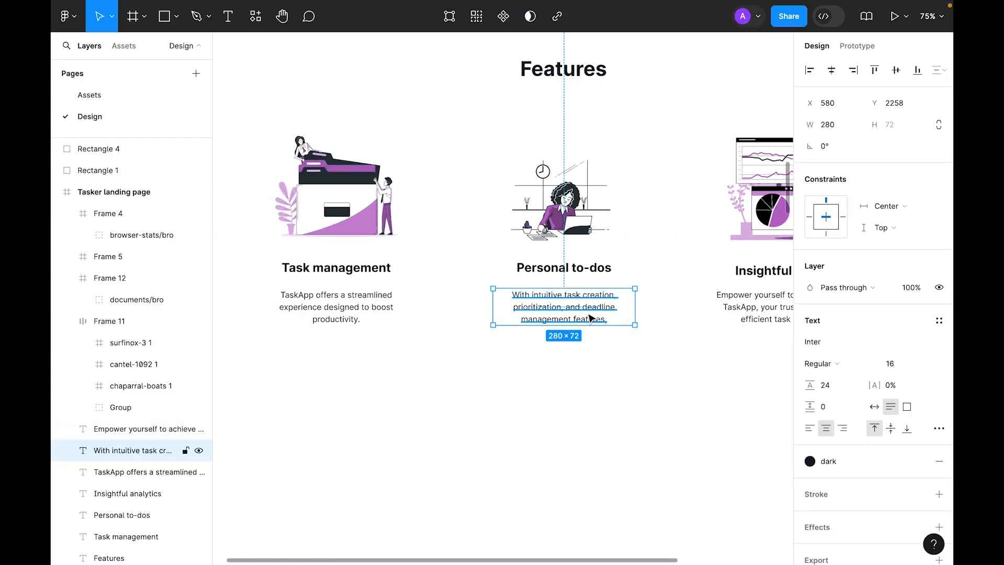
pyautogui.click(464, 459)
pyautogui.scroll(-1, 464, 454)
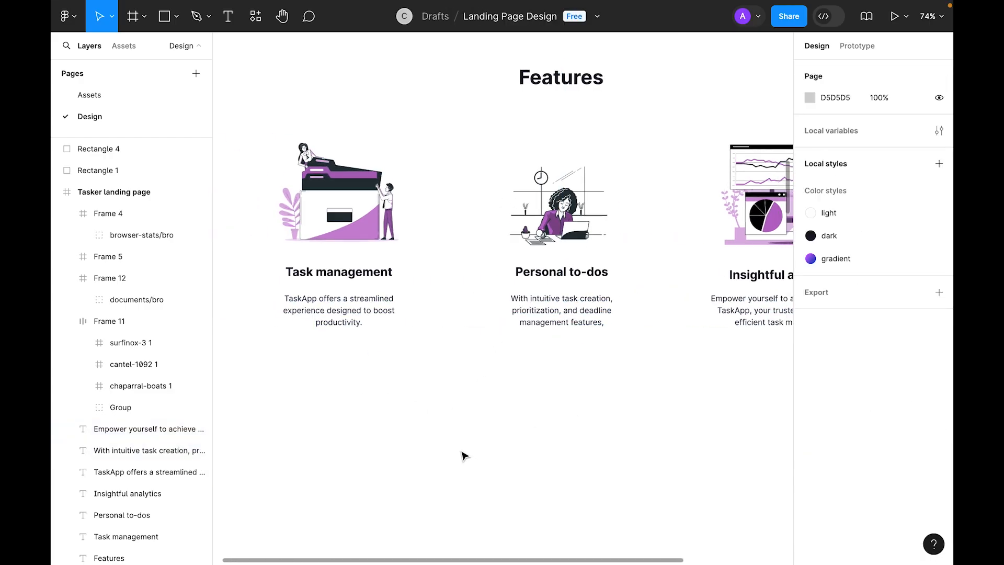
pyautogui.moveTo(615, 444); pyautogui.dragTo(535, 428)
pyautogui.moveTo(740, 414); pyautogui.dragTo(291, 276)
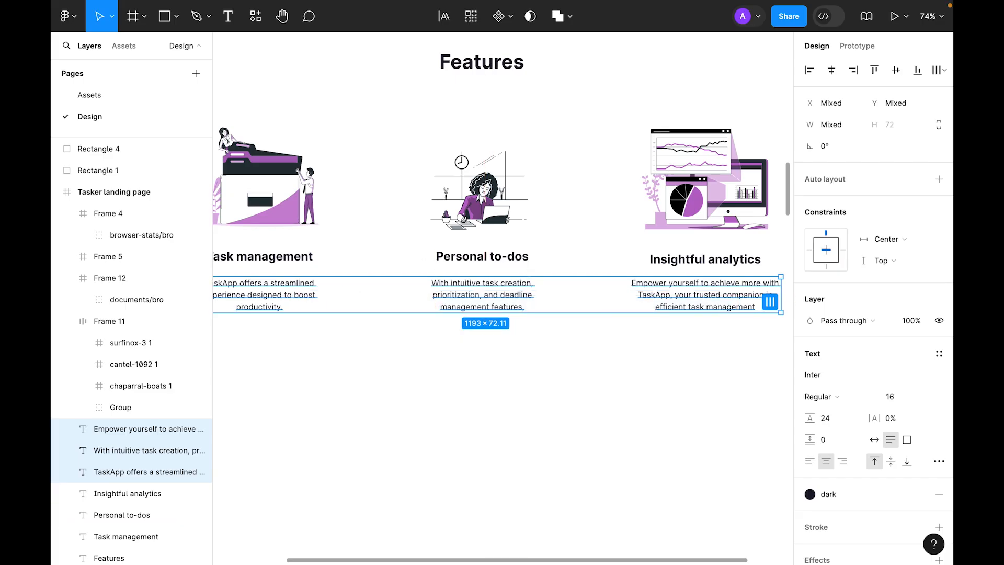
pyautogui.moveTo(755, 391); pyautogui.dragTo(276, 280)
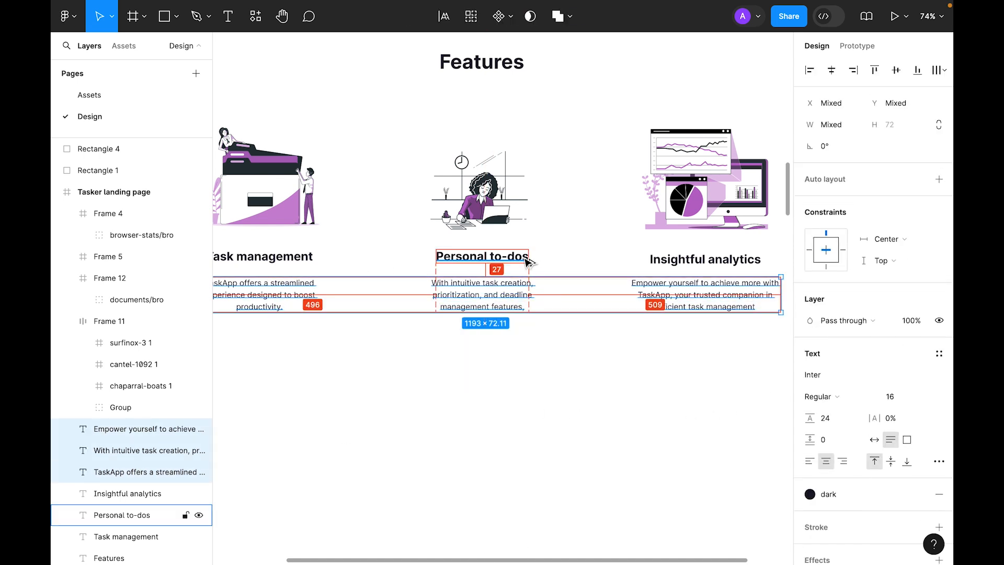
pyautogui.press('Up')
pyautogui.press('Up')
pyautogui.press('Up')
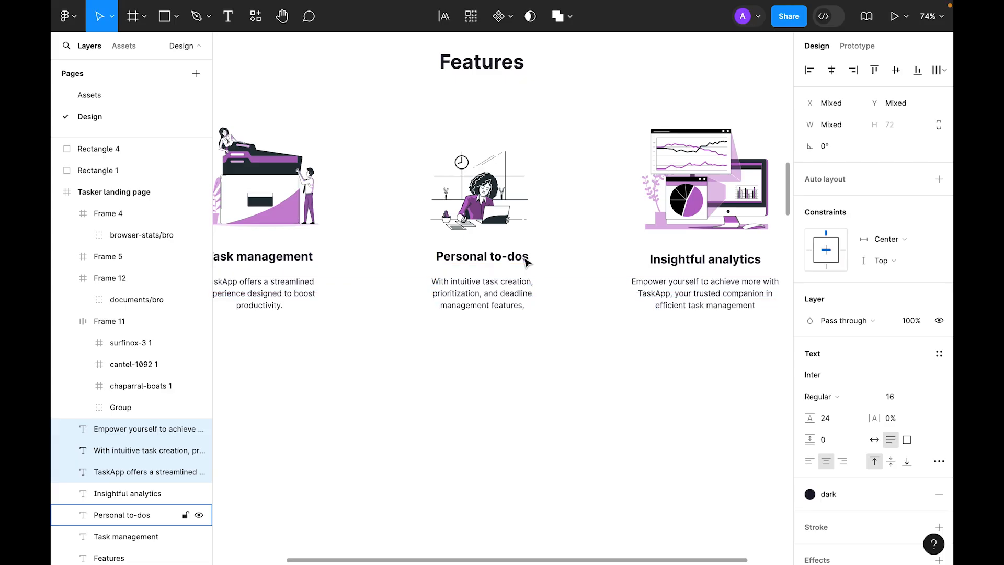
# - Nudge the three feature titles together with their descriptions up 5 px toward the illustrations
pyautogui.moveTo(755, 399); pyautogui.dragTo(276, 245)
pyautogui.press('Up')
pyautogui.press('Up')
pyautogui.press('Up')
pyautogui.press('Up')
pyautogui.press('Up')
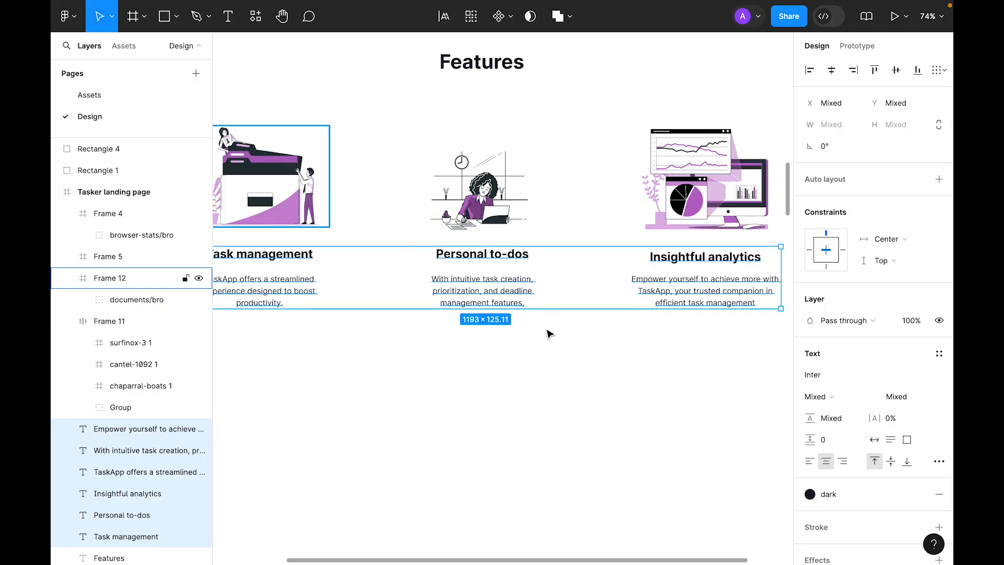
pyautogui.click(578, 371)
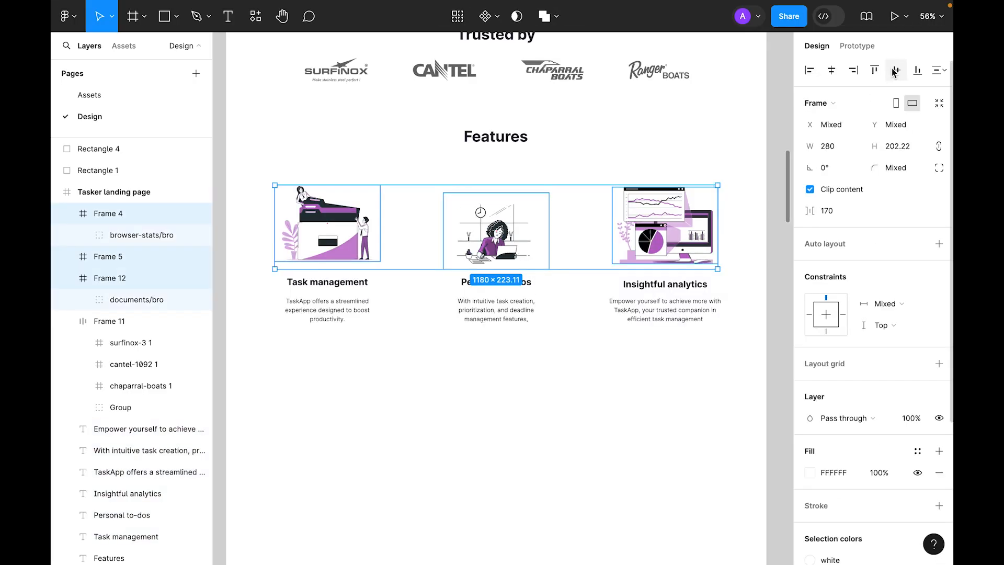
# - Align the three illustrations' vertical centres and move all feature columns up to about 40 px below the Features heading
pyautogui.click(895, 71)
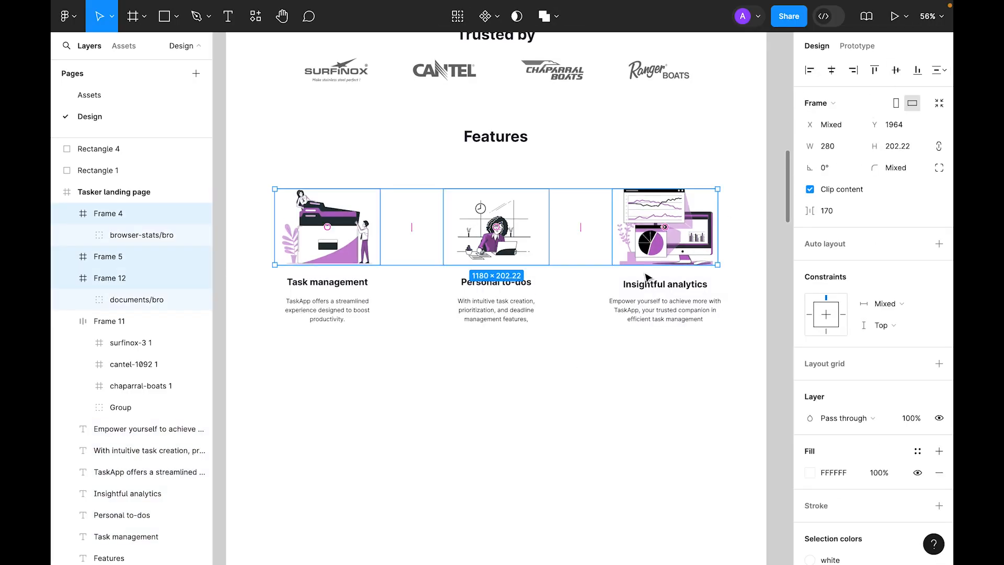
pyautogui.moveTo(759, 411); pyautogui.dragTo(331, 236)
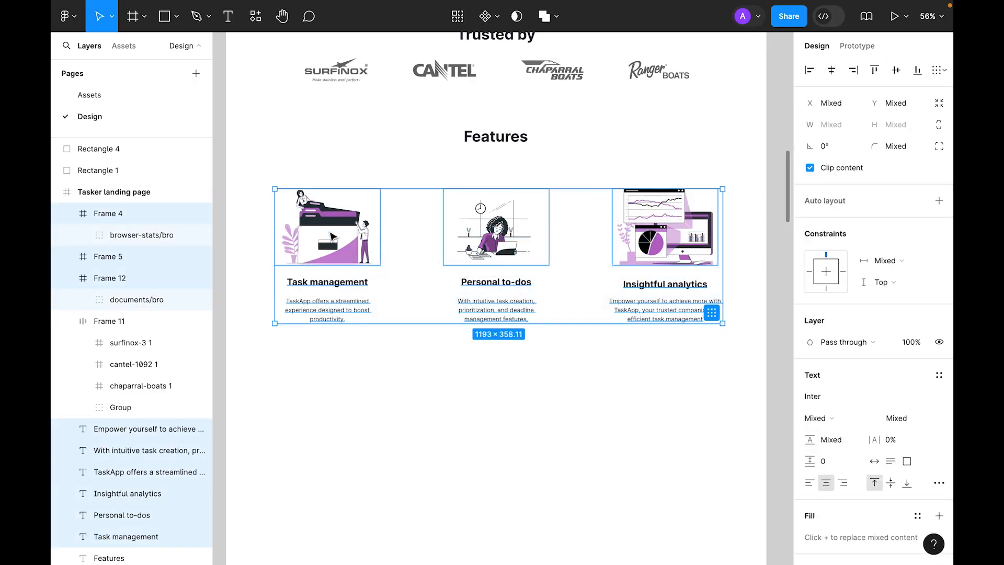
pyautogui.press('alt')
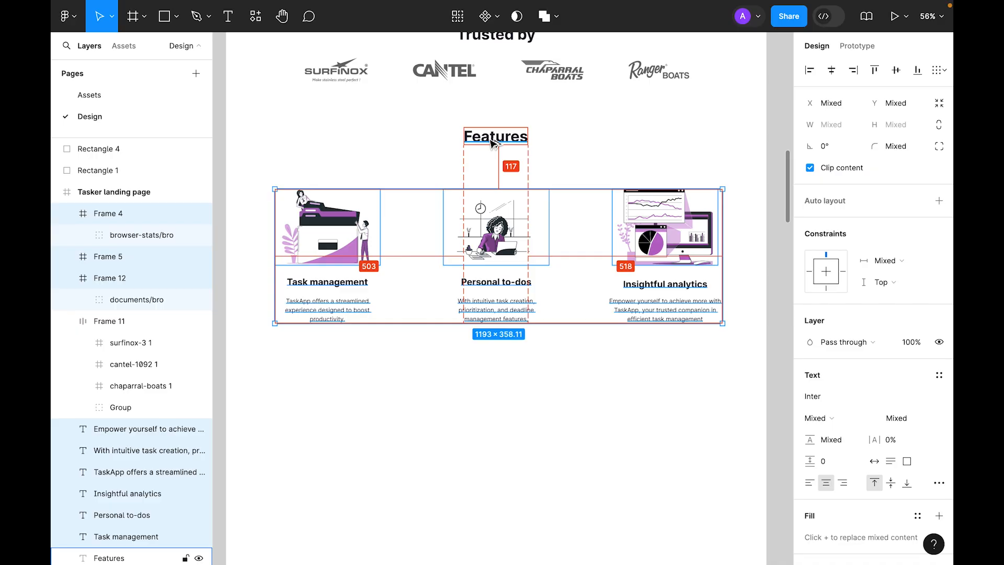
pyautogui.hotkey('shift', 'Up')
pyautogui.hotkey('shift', 'Up')
pyautogui.hotkey('shift', 'Up')
pyautogui.hotkey('shift', 'Up')
pyautogui.hotkey('shift', 'Up')
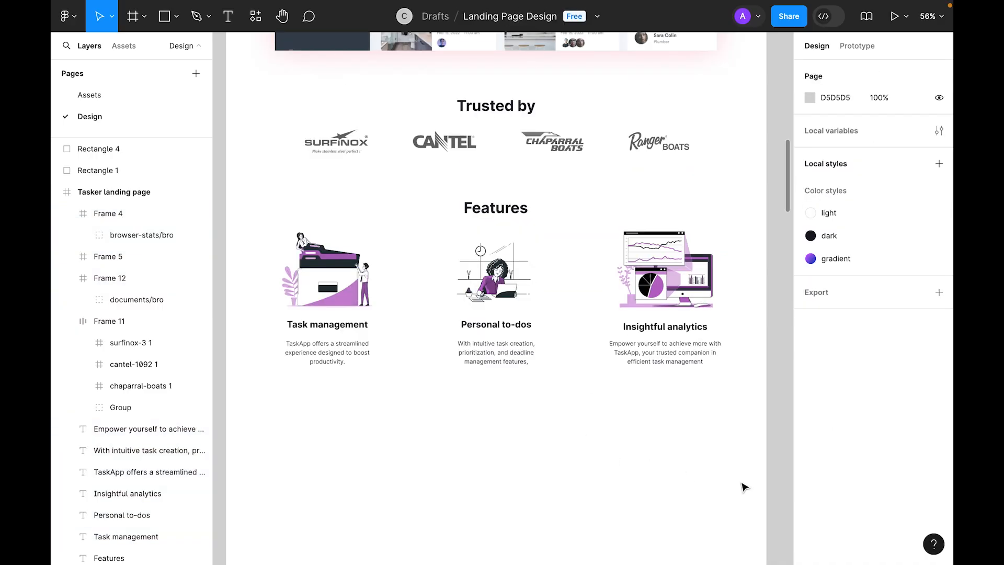
# - Measure the gap between the Features heading and the three feature columns, and move the columns down 40 px
pyautogui.moveTo(744, 487); pyautogui.dragTo(271, 224)
pyautogui.press('alt')
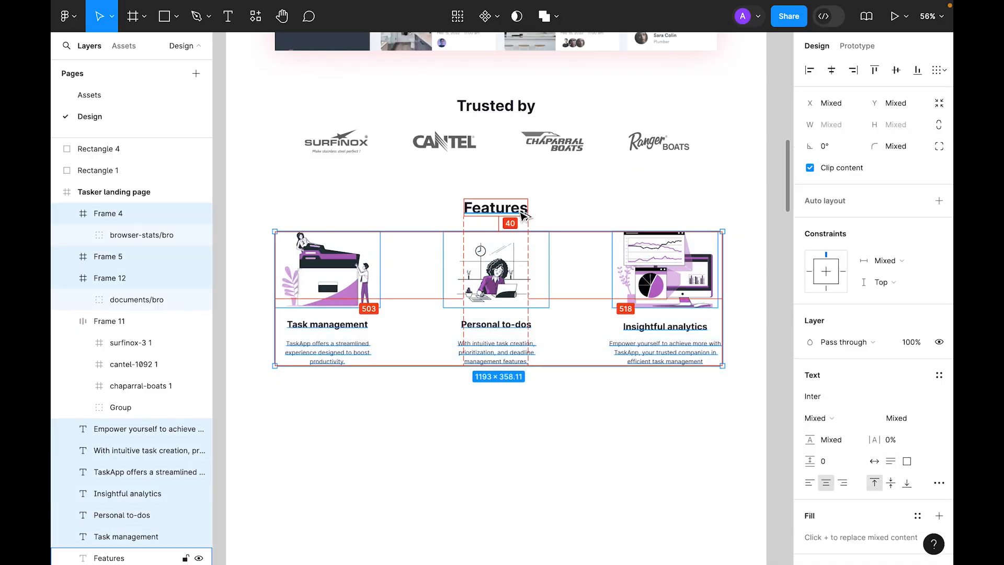
pyautogui.hotkey('shift', 'Down')
pyautogui.hotkey('shift', 'Down')
pyautogui.hotkey('shift', 'Down')
pyautogui.hotkey('shift', 'Down')
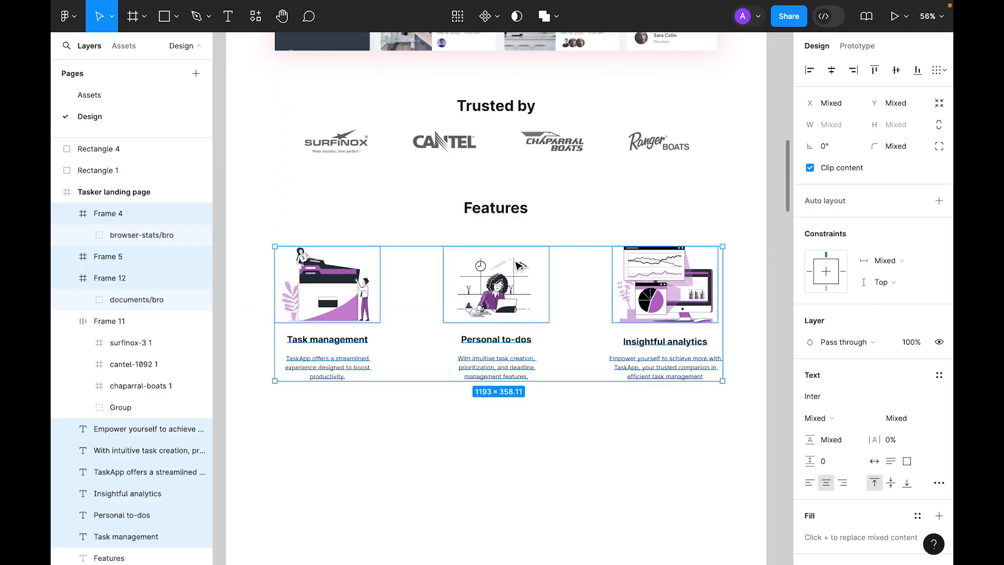
pyautogui.click(732, 472)
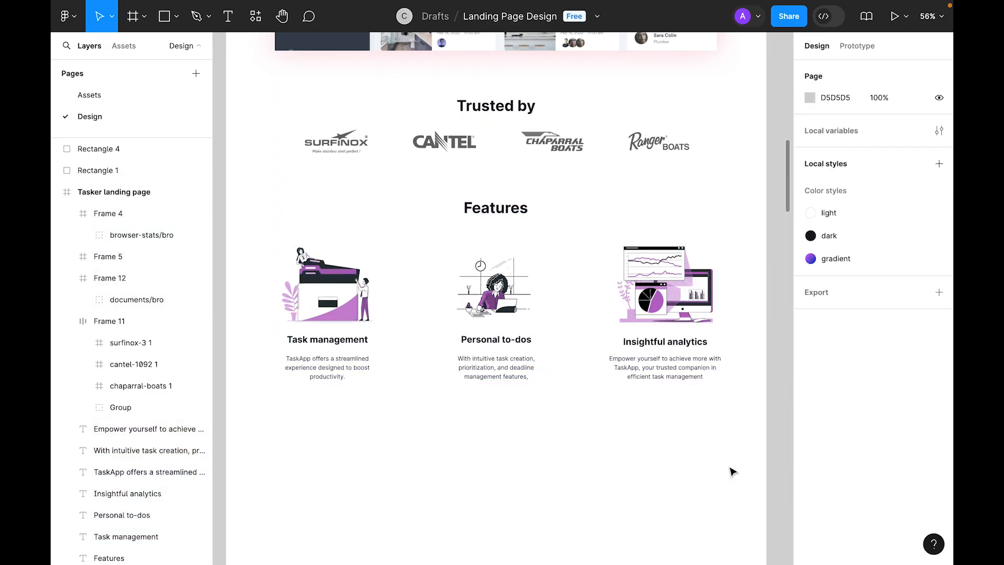
# - Move the logo row, Features heading and feature columns together about 40 px down from the Trusted by heading
pyautogui.moveTo(731, 469); pyautogui.dragTo(274, 128)
pyautogui.hotkey('shift', 'Down')
pyautogui.hotkey('shift', 'Down')
pyautogui.hotkey('shift', 'Down')
pyautogui.hotkey('shift', 'Down')
pyautogui.hotkey('shift', 'Down')
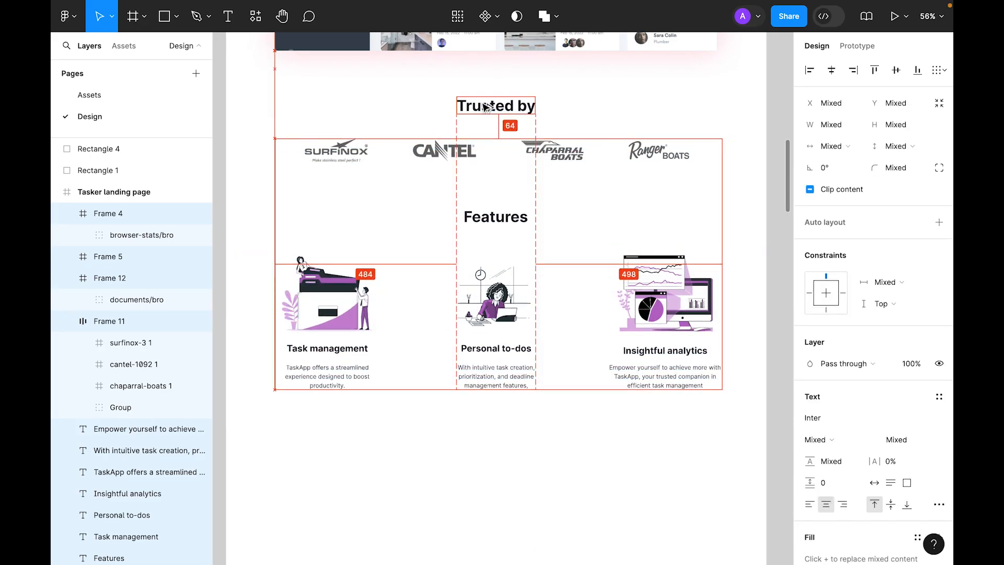
pyautogui.click(586, 433)
# - Duplicate the Features heading below the feature columns and change the copy's text to "Request a demo"
pyautogui.scroll(-1, 588, 434)
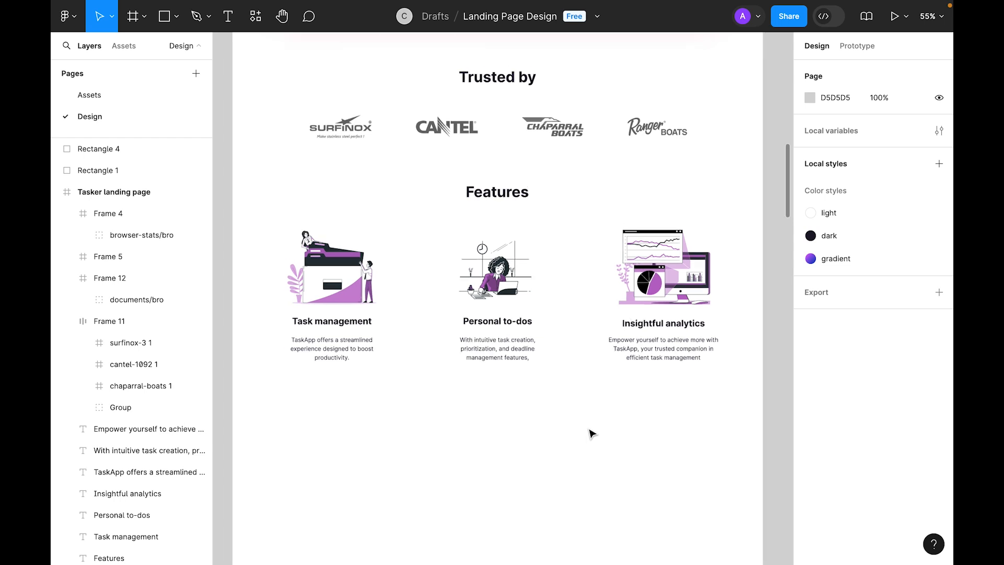
pyautogui.scroll(-3, 593, 433)
pyautogui.scroll(-1, 588, 418)
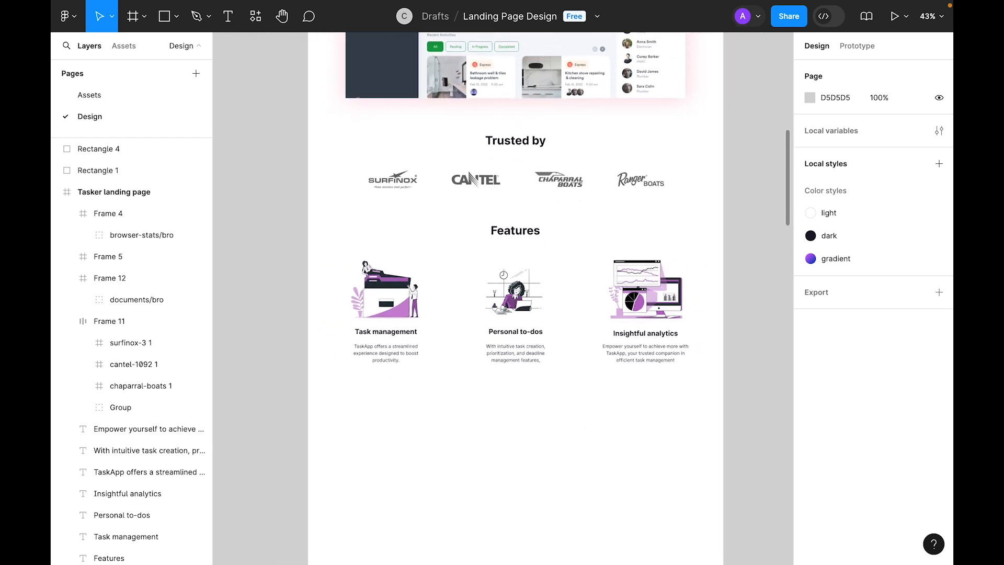
pyautogui.scroll(-3, 547, 402)
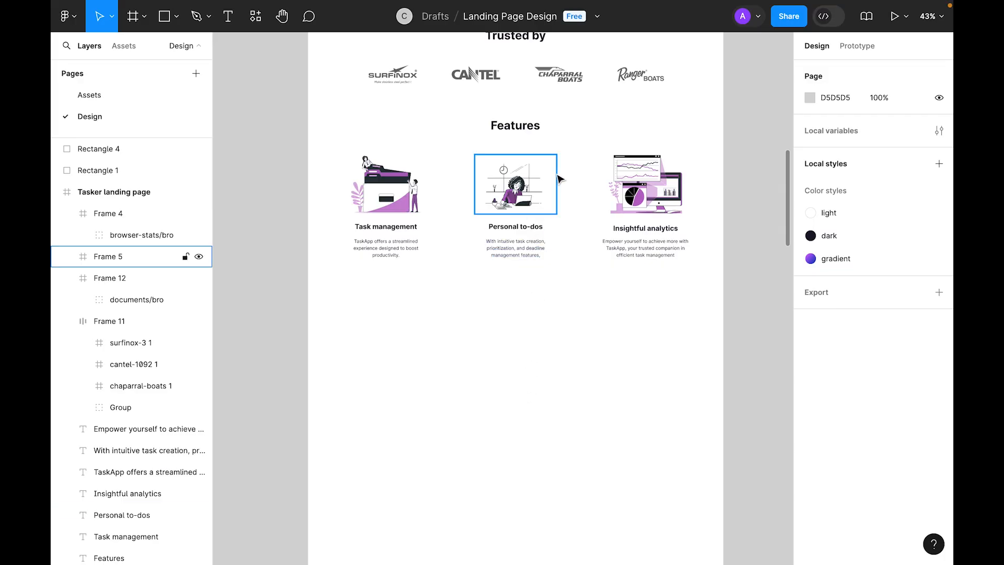
pyautogui.click(537, 129)
pyautogui.moveTo(537, 130); pyautogui.dragTo(528, 312)
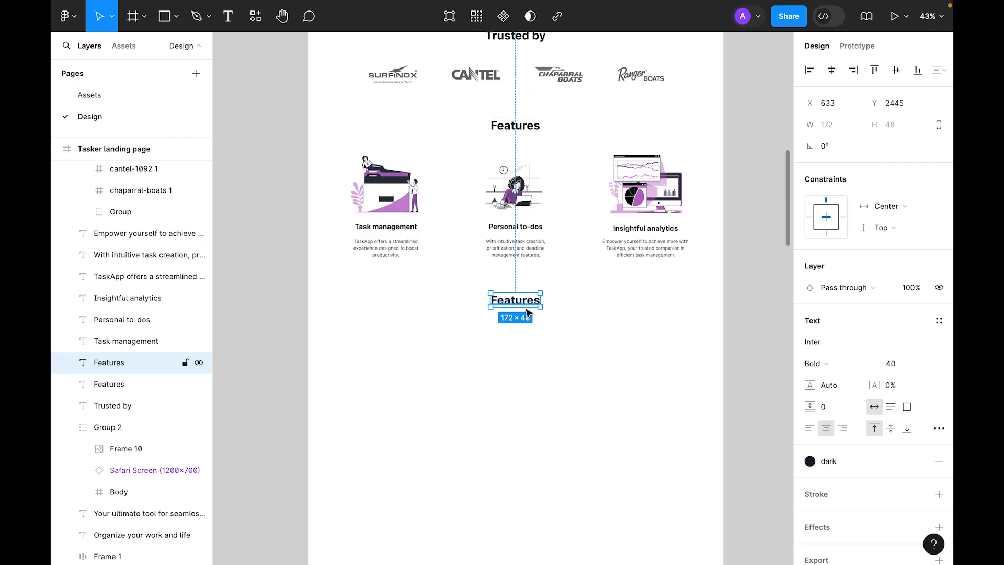
pyautogui.doubleClick(521, 300)
pyautogui.write('Request a demo')
pyautogui.press('Escape')
# - Duplicate the Personal to-dos description under the Request a demo heading and widen the copy to 778 px with the layout grid shown
pyautogui.scroll(-2, 533, 210)
pyautogui.click(532, 195)
pyautogui.moveTo(534, 235); pyautogui.dragTo(539, 271)
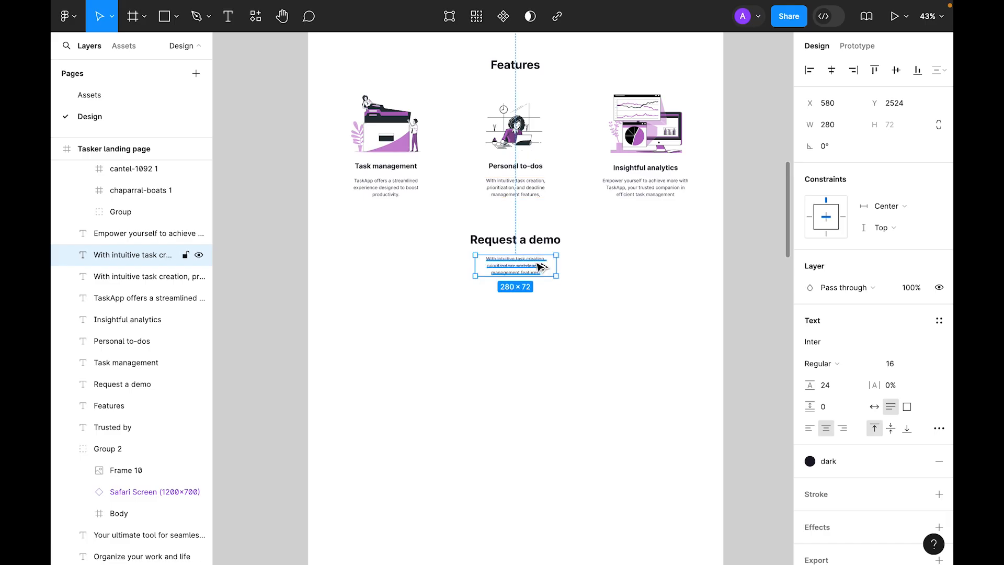
pyautogui.hotkey('shift', 'Down')
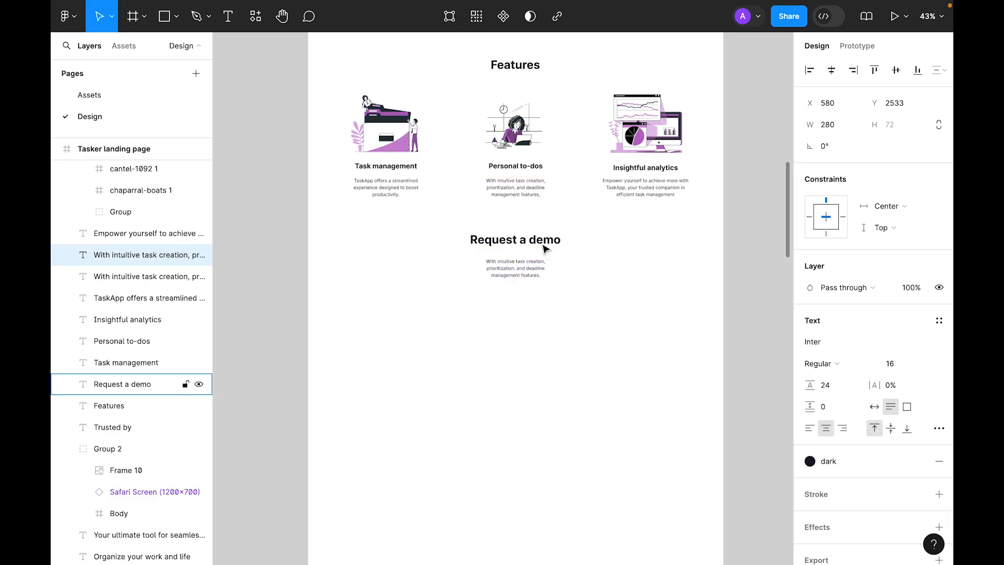
pyautogui.hotkey('ctrl', 'g')
pyautogui.moveTo(559, 269); pyautogui.dragTo(628, 272)
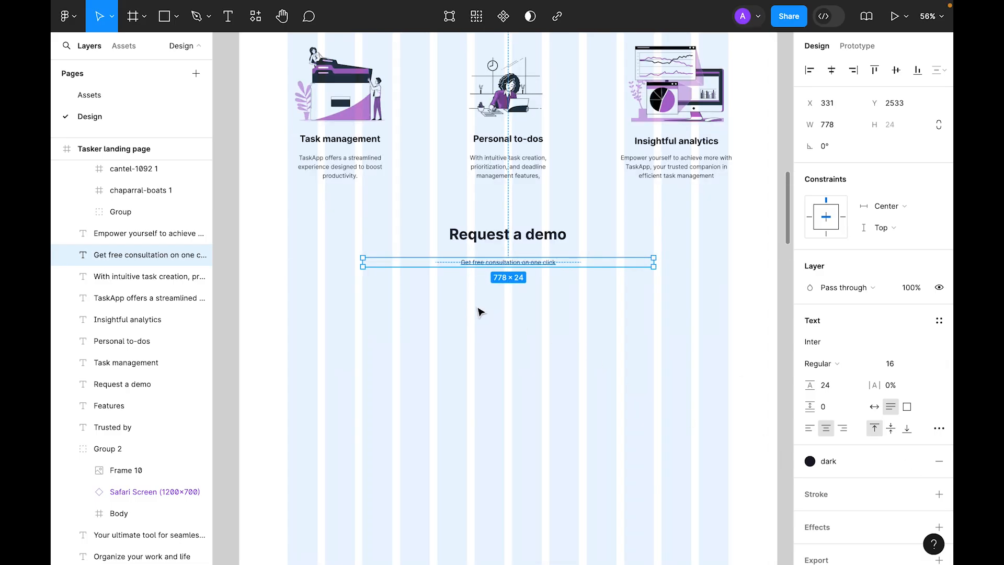
# - Reword the demo description as "Looking forward to connecting and discussing potential collaborations. Please let me know a convenient time." and narrow it to 538 px
pyautogui.doubleClick(532, 262)
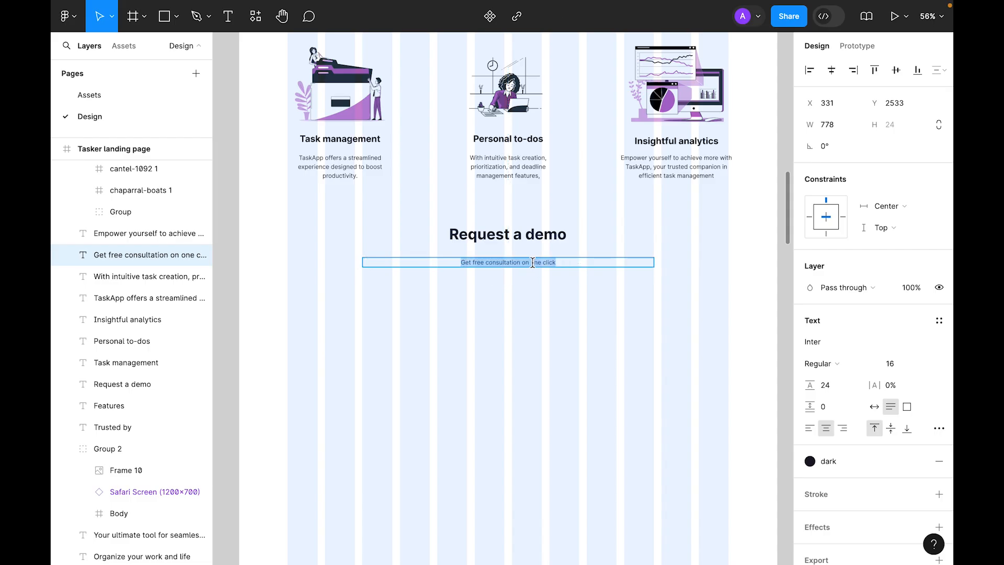
pyautogui.write('Looking forward to connecting and discussing potential collaborations. Please let me know a convenient time')
pyautogui.click(592, 309)
pyautogui.click(596, 306)
pyautogui.click(556, 265)
pyautogui.moveTo(652, 268); pyautogui.dragTo(609, 267)
pyautogui.click(653, 350)
# - Hide the layout grid and check the text settings of the description under Request a demo
pyautogui.scroll(5, 632, 331)
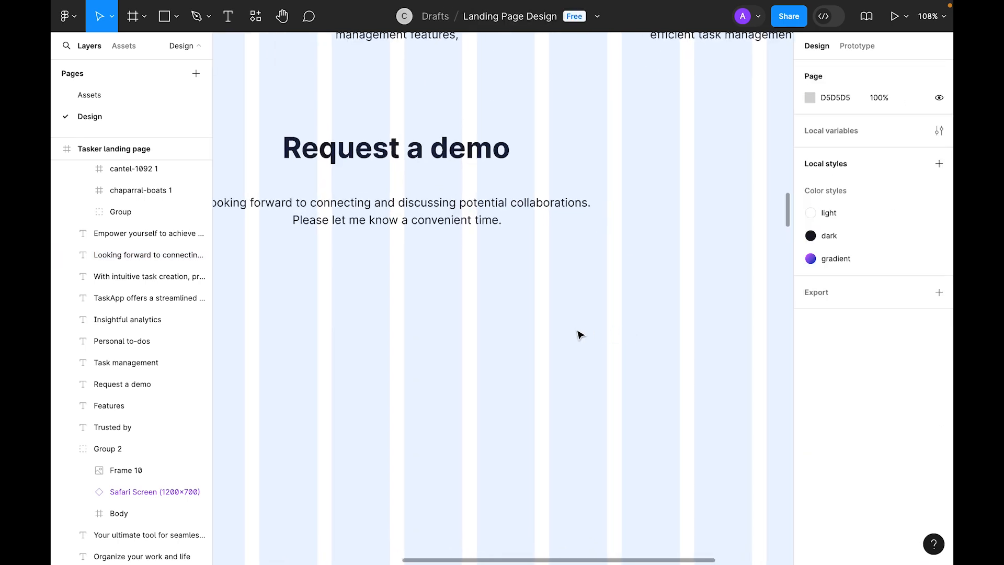
pyautogui.hotkey('ctrl', 'shift', '4')
pyautogui.hscroll(-4, 522, 339)
pyautogui.scroll(1, 523, 340)
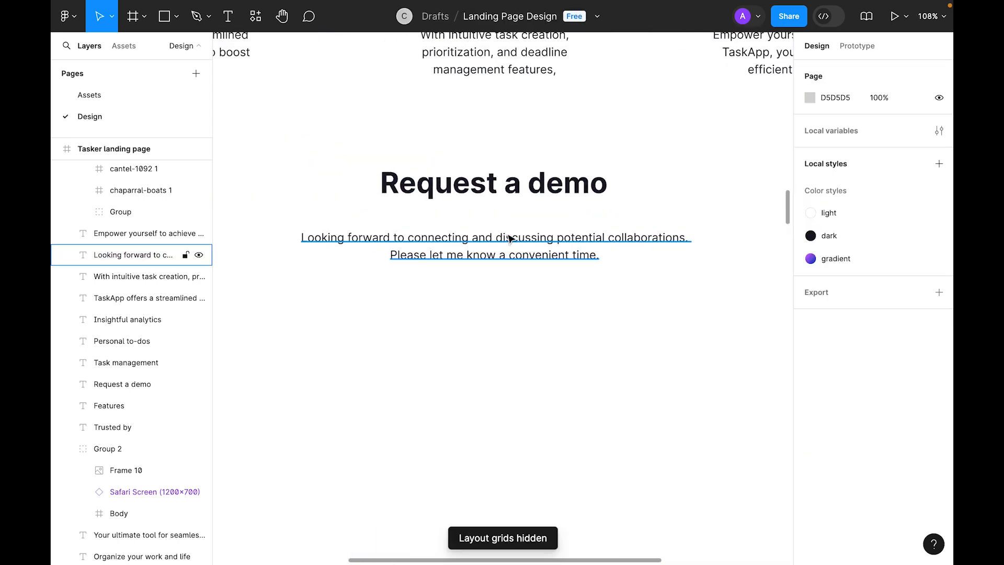
pyautogui.click(486, 245)
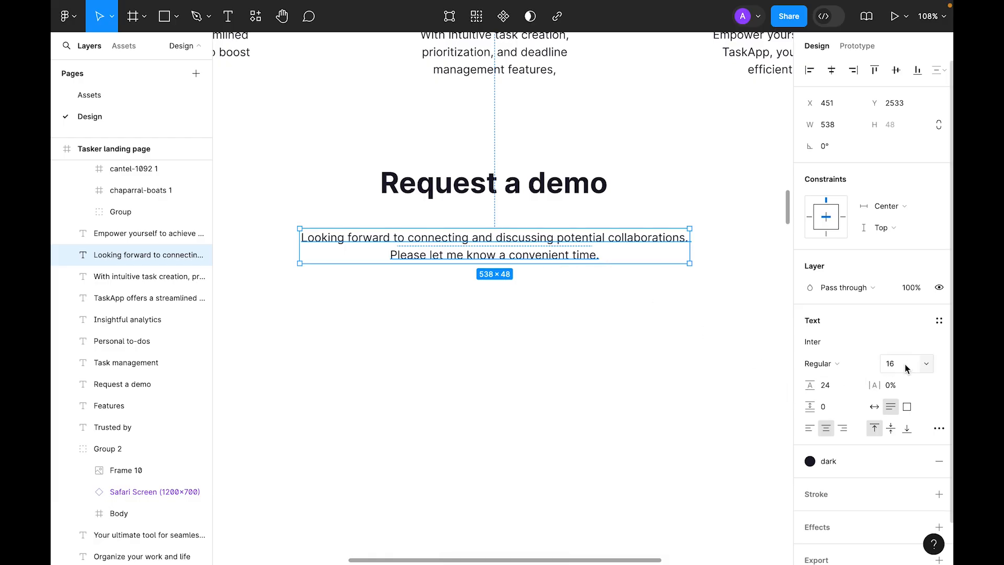
pyautogui.click(594, 358)
pyautogui.scroll(-3, 594, 358)
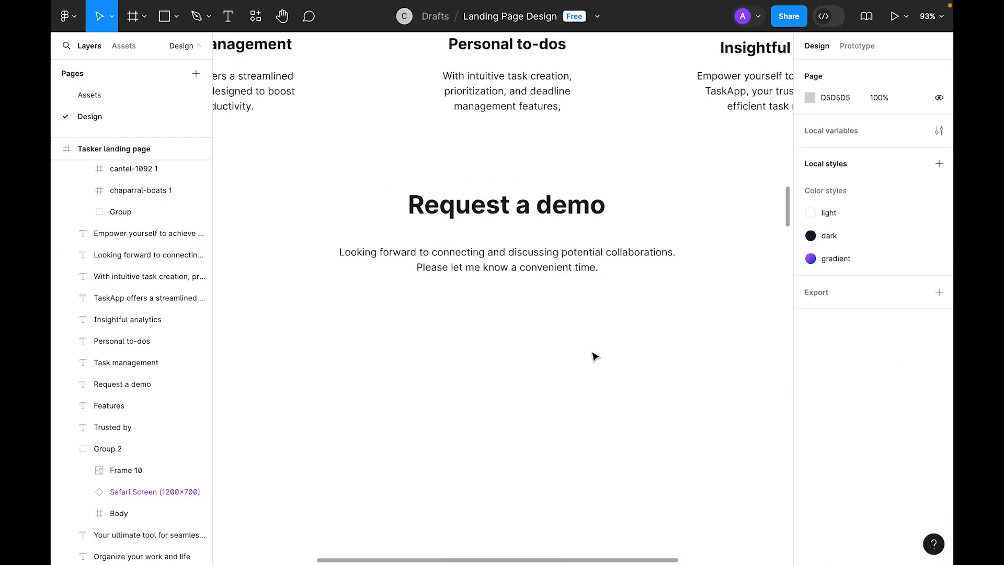
pyautogui.click(556, 282)
pyautogui.click(571, 354)
pyautogui.scroll(-3, 569, 351)
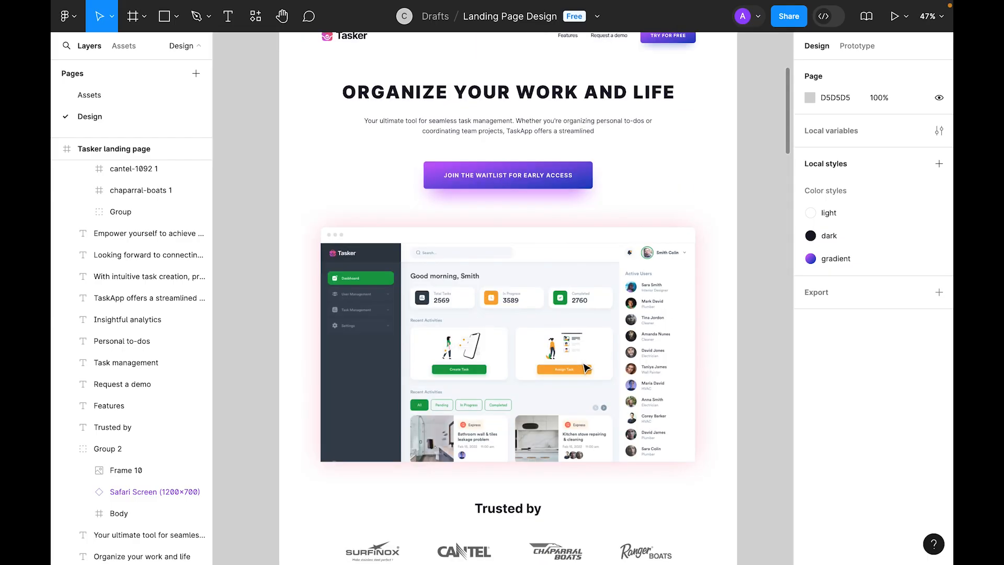
pyautogui.scroll(1, 584, 366)
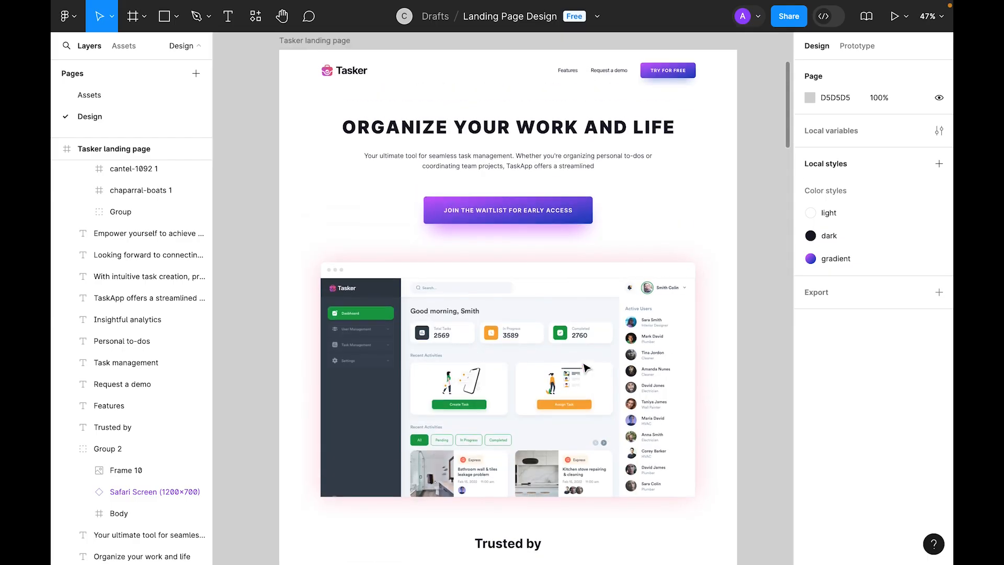
pyautogui.scroll(-10, 585, 368)
pyautogui.scroll(3, 550, 319)
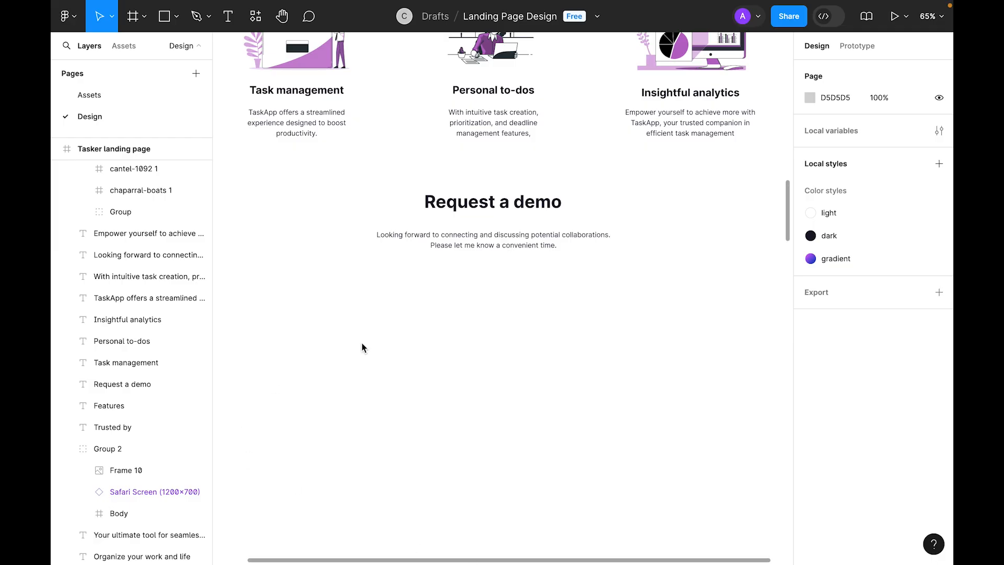
# - Show the layout grid and draw a frame about 380 × 81 across the first four columns below the demo description
pyautogui.hotkey('ctrl', 'shift', '4')
pyautogui.scroll(-2, 392, 340)
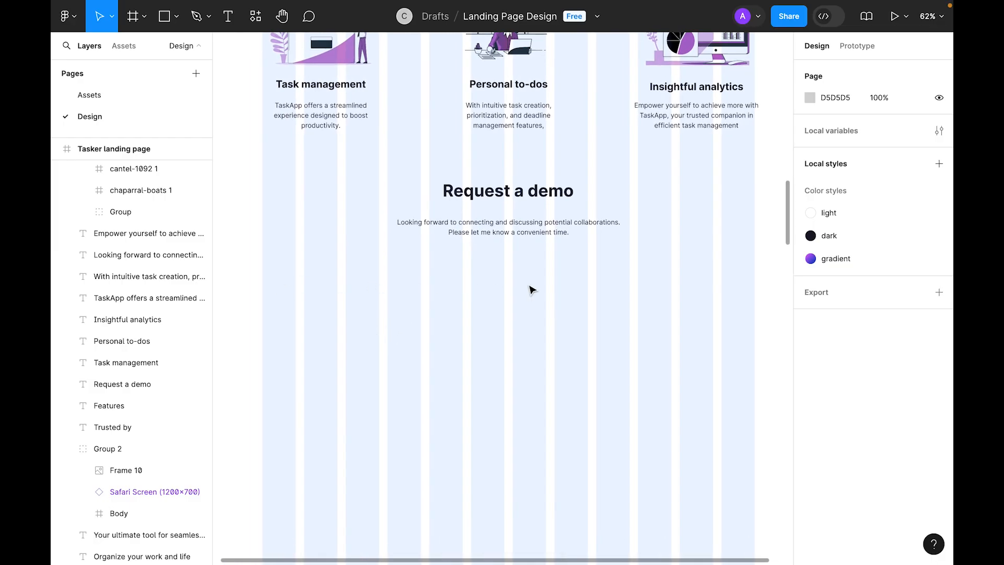
pyautogui.click(147, 17)
pyautogui.moveTo(264, 269); pyautogui.dragTo(418, 302)
pyautogui.moveTo(355, 287); pyautogui.dragTo(355, 291)
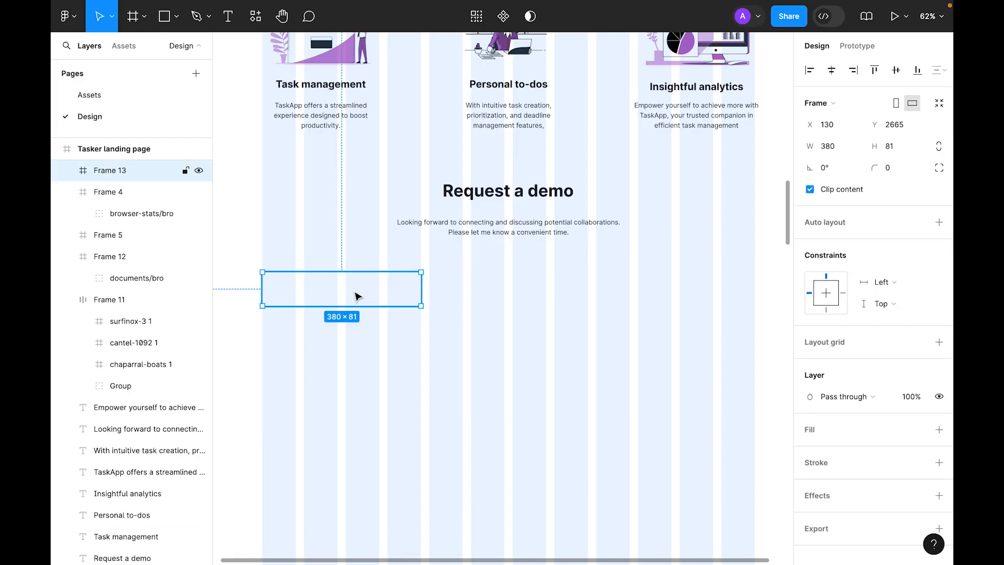
# - Give the new frame a stroke in the dark colour style and a corner radius of 8
pyautogui.click(918, 463)
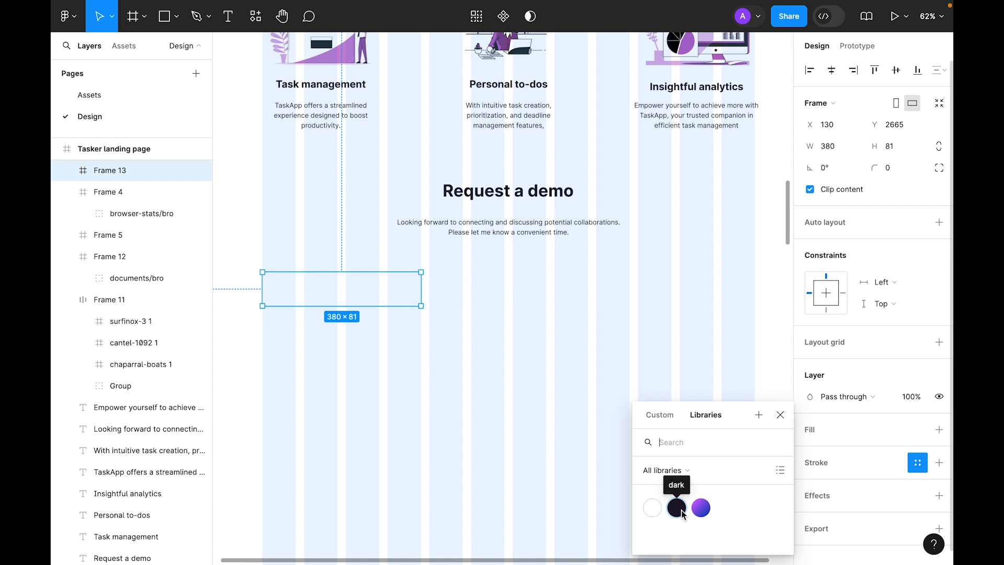
pyautogui.click(677, 507)
pyautogui.click(900, 165)
pyautogui.write('8')
pyautogui.press('Return')
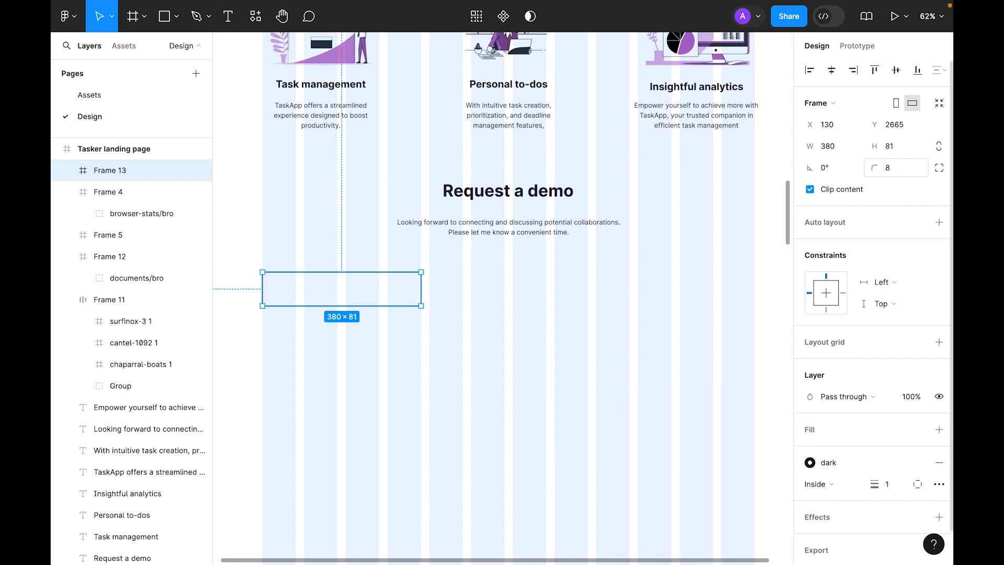
# - Shift the outlined input frame down to Y 2678 and set its height to 64
pyautogui.moveTo(320, 289); pyautogui.dragTo(321, 295)
pyautogui.click(892, 150)
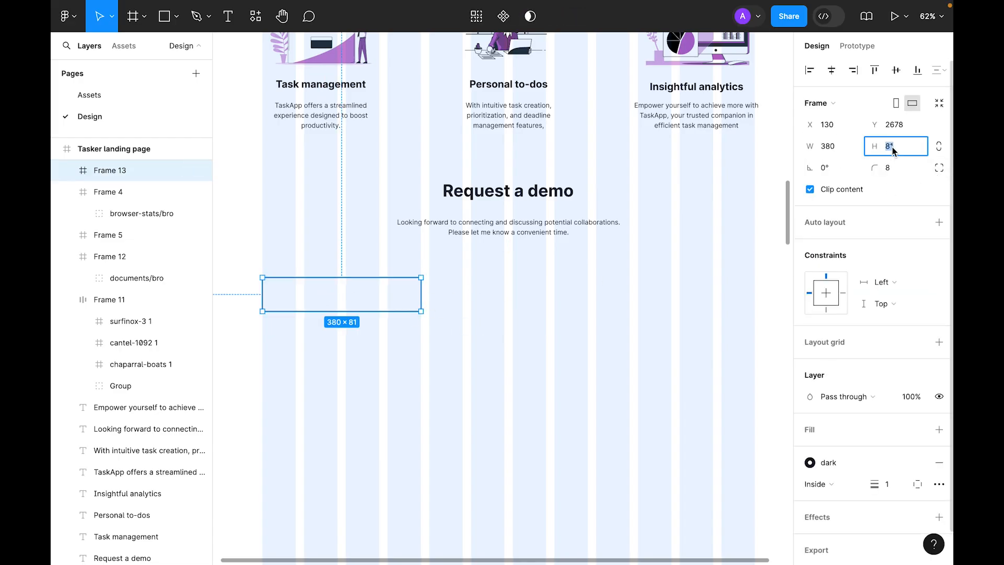
pyautogui.write('73')
pyautogui.press('Return')
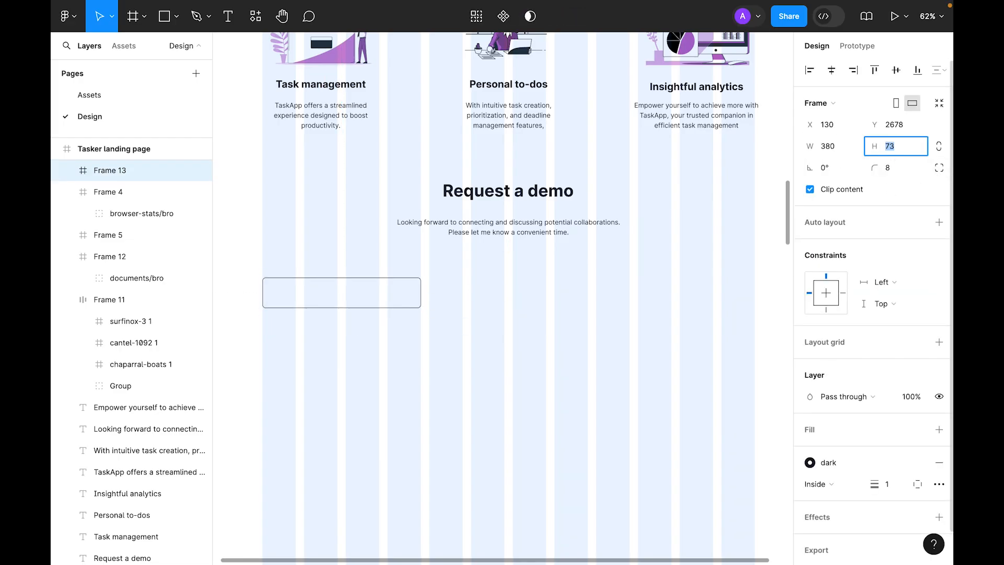
pyautogui.write('6')
pyautogui.press('Return')
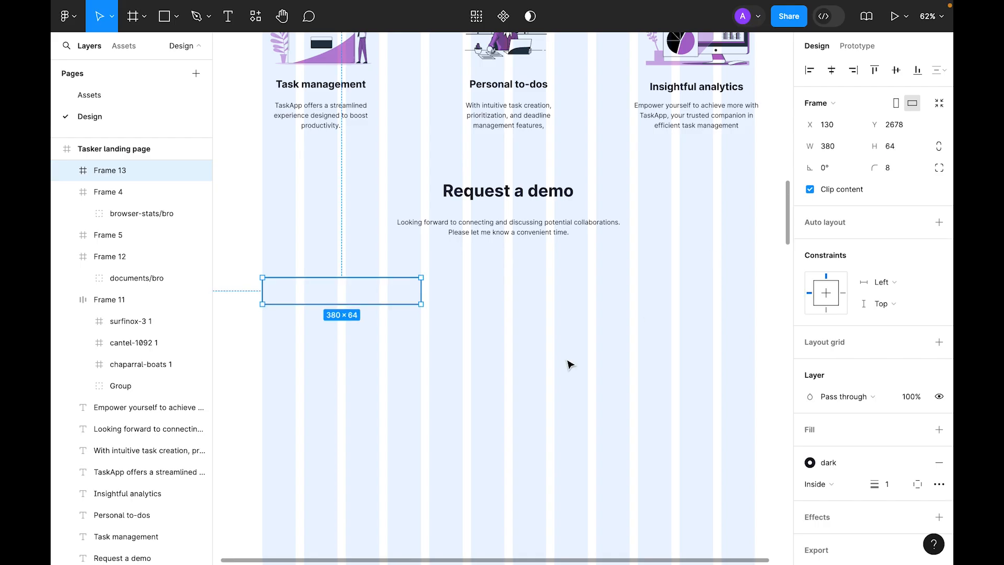
pyautogui.click(645, 316)
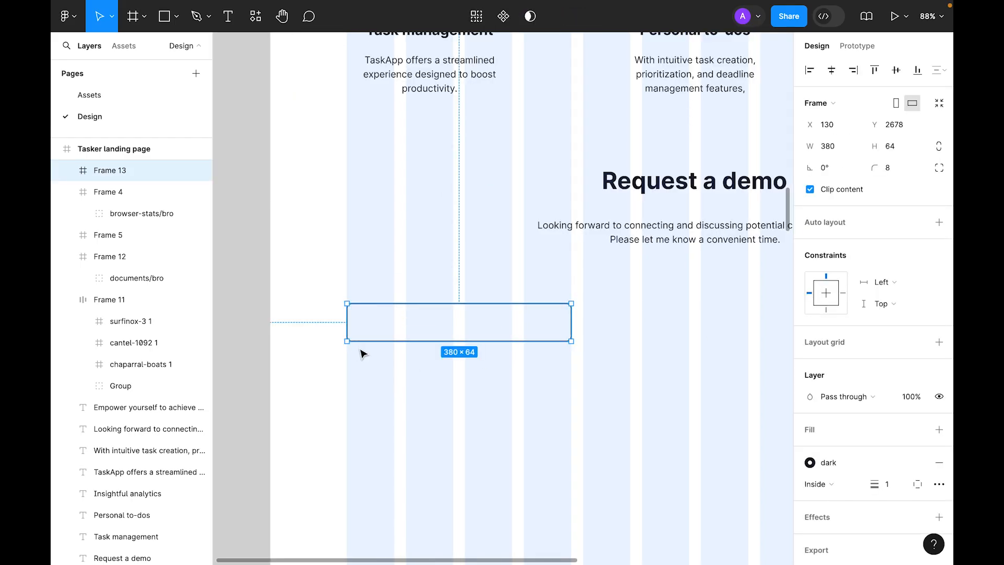
# - Add a "Name" text label above the input frame, flush with its left edge at X 130
pyautogui.press('t')
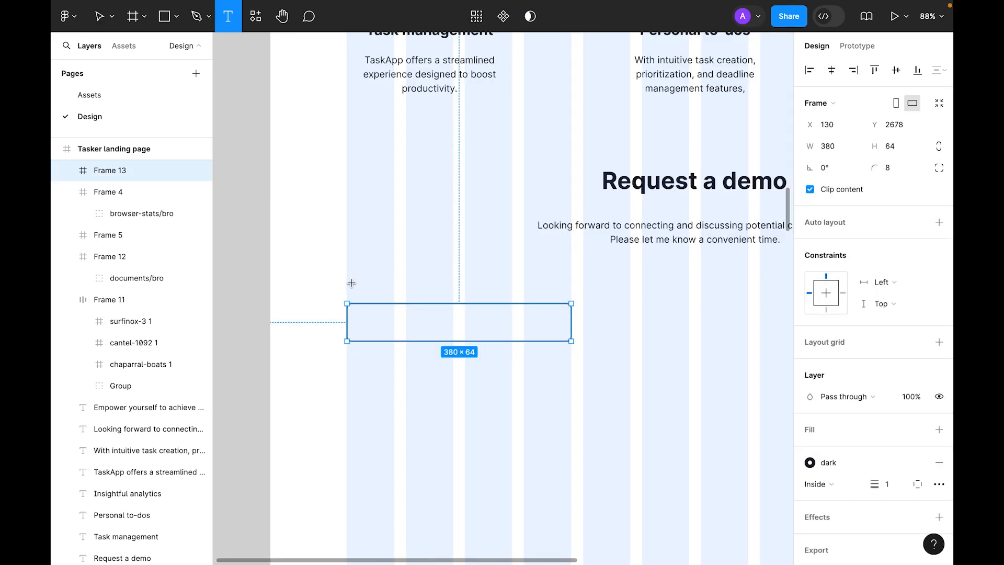
pyautogui.click(350, 286)
pyautogui.write('Name')
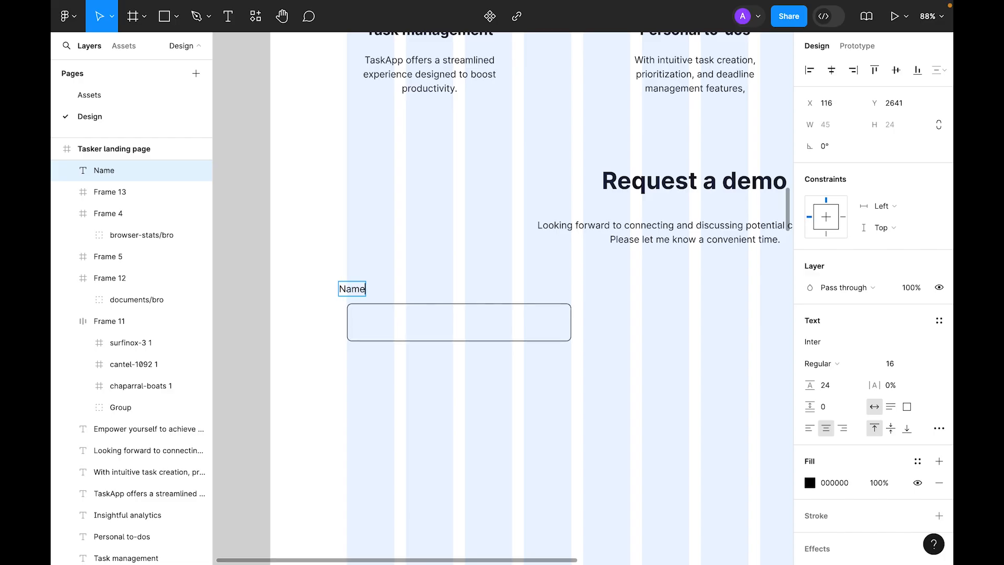
pyautogui.press('Escape')
pyautogui.moveTo(349, 296); pyautogui.dragTo(356, 289)
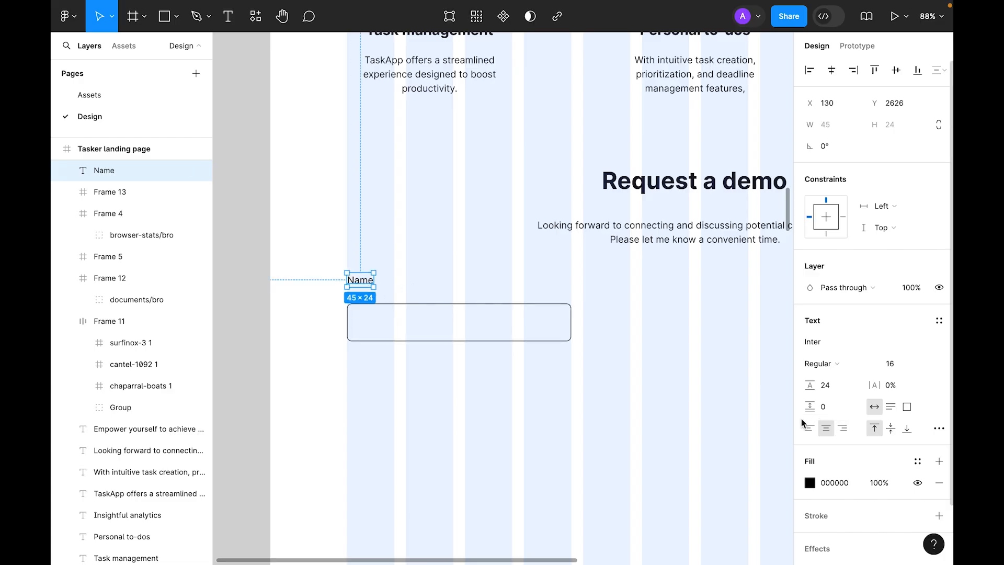
# - Left-align the Name label's text and apply the dark colour style to it
pyautogui.click(809, 428)
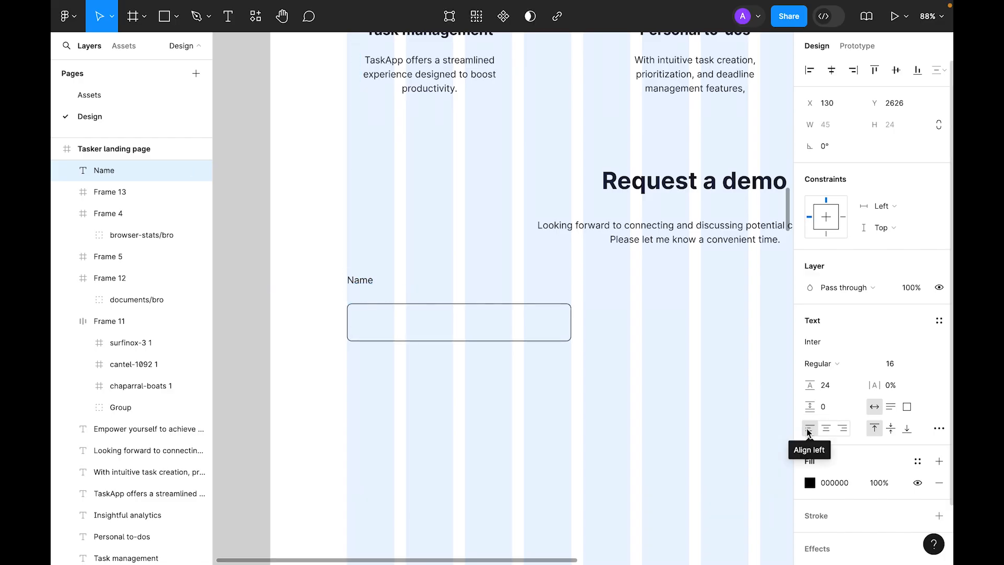
pyautogui.click(917, 460)
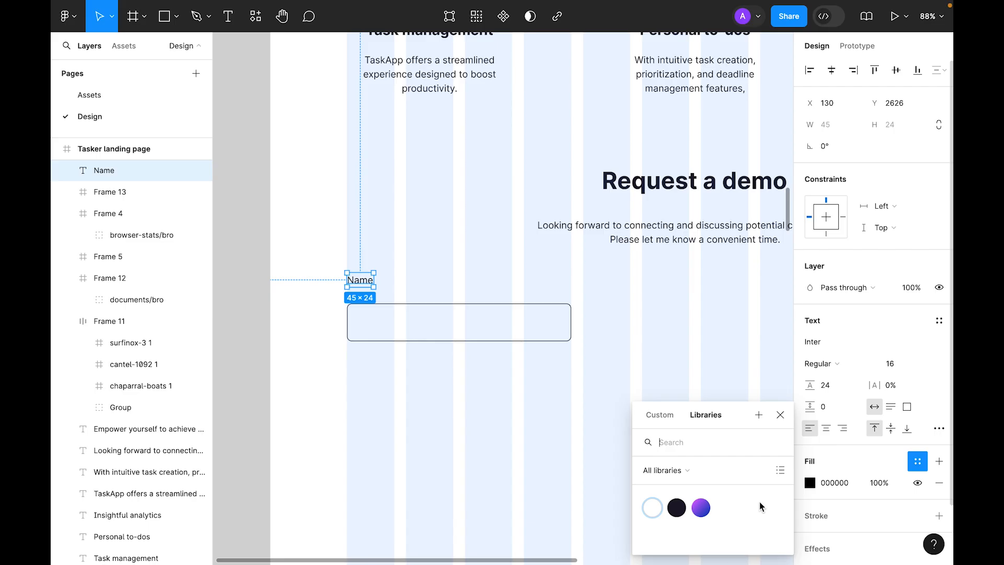
pyautogui.click(676, 507)
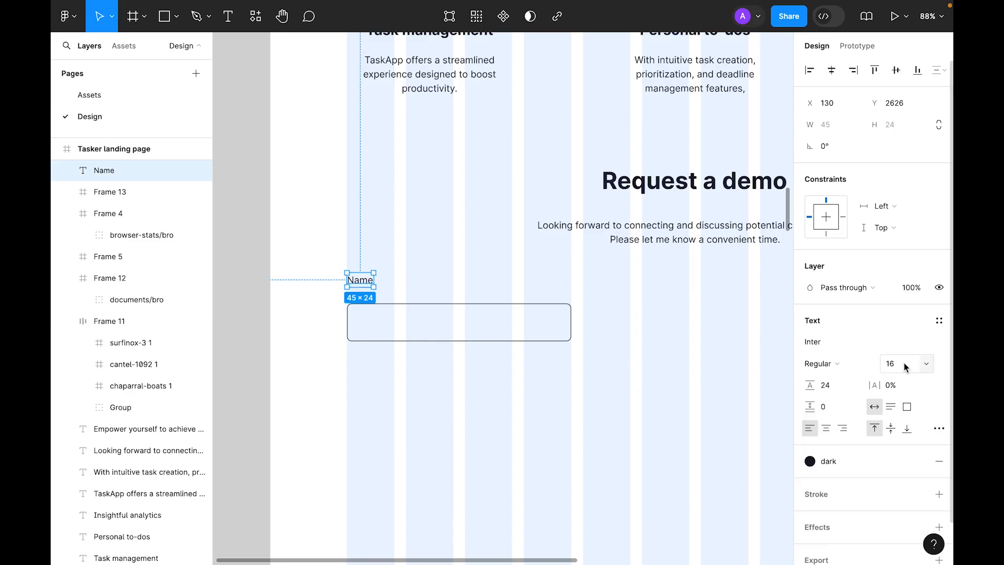
# - Set the Name label to Bold at size 16 and hide the layout grid
pyautogui.press('Down')
pyautogui.press('Return')
pyautogui.click(836, 363)
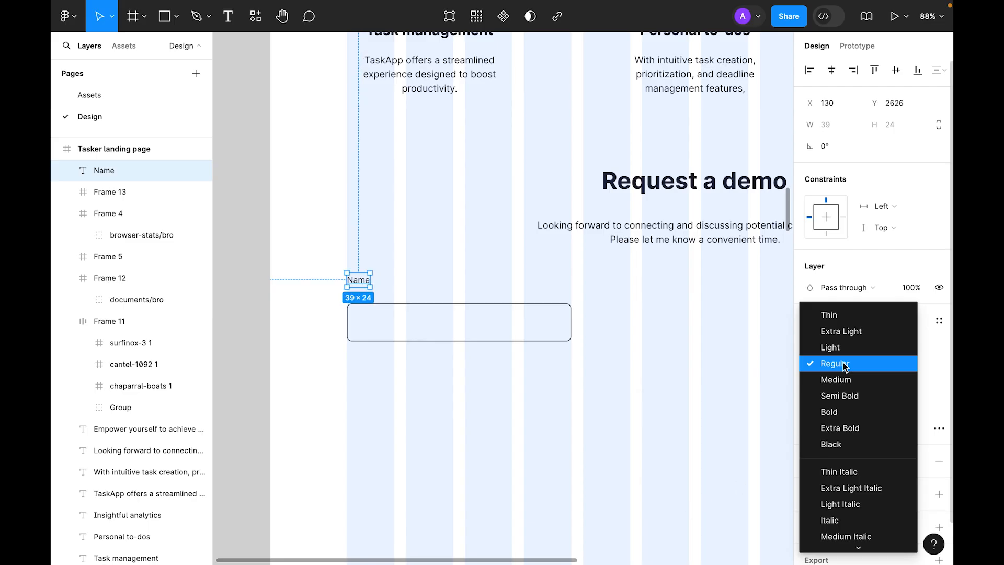
pyautogui.click(845, 412)
pyautogui.click(455, 371)
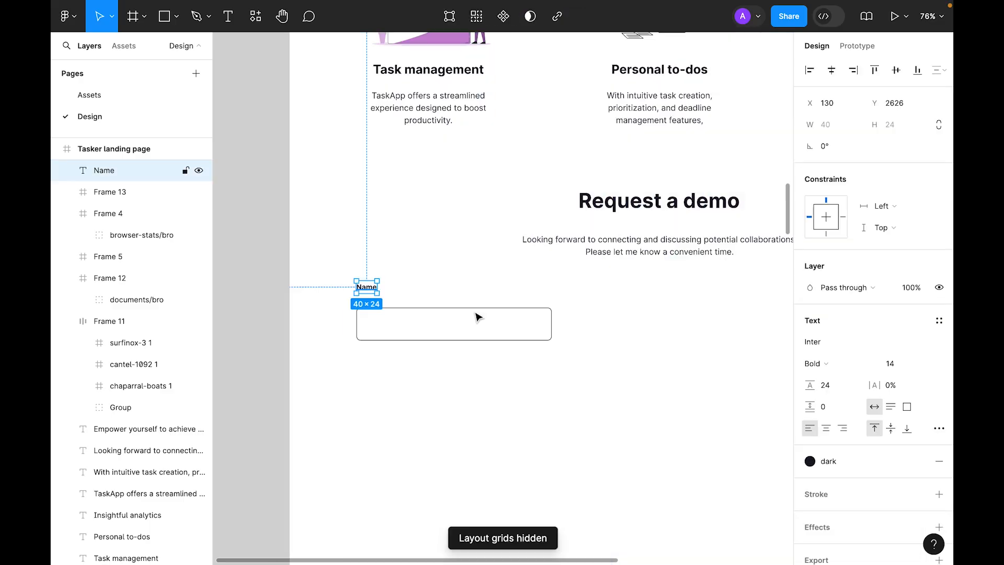
pyautogui.write('16')
pyautogui.press('Return')
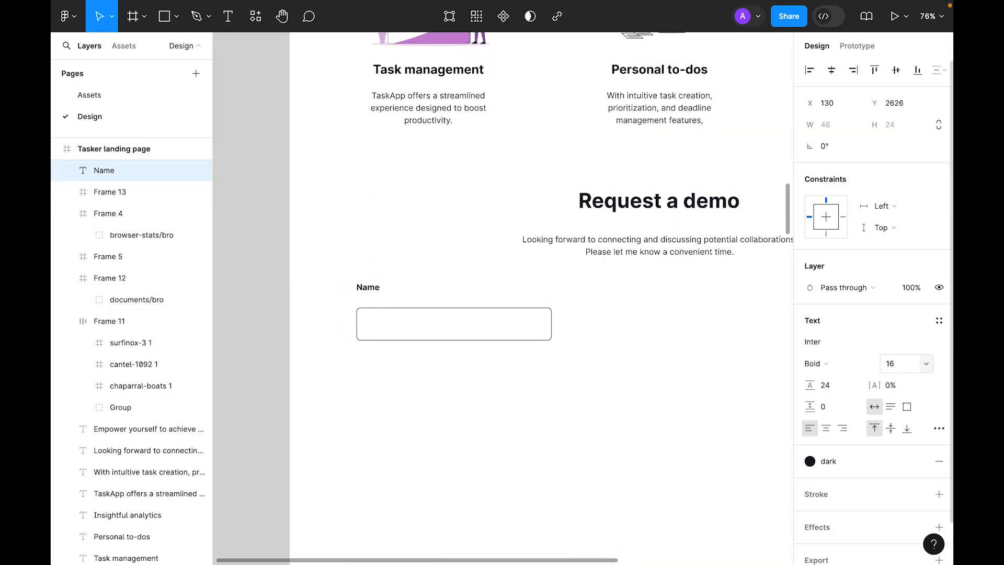
# - Nudge the input frame upward until it sits 16 px below the Name label
pyautogui.click(350, 369)
pyautogui.click(448, 323)
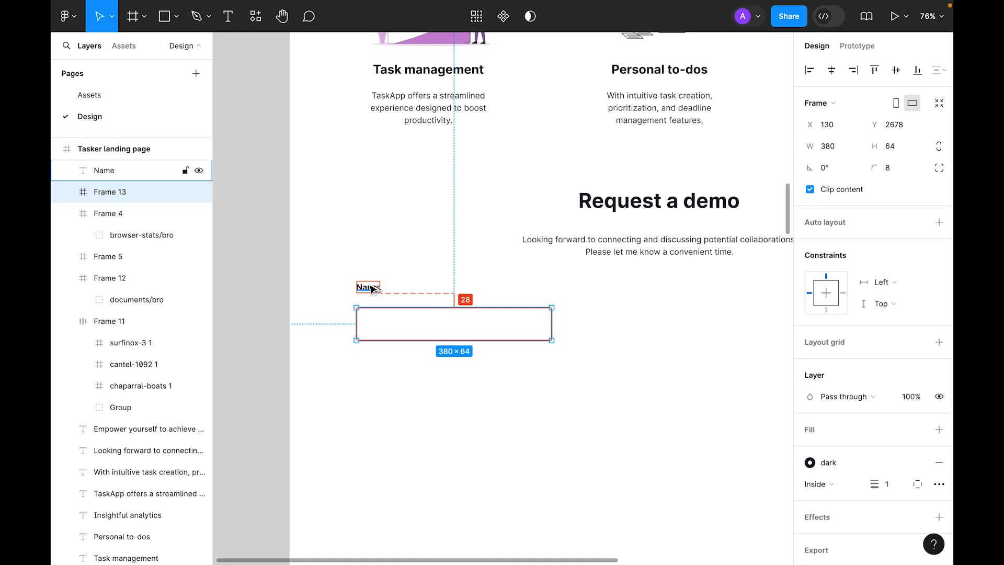
pyautogui.press('Up')
pyautogui.press('Up')
pyautogui.press('Up')
pyautogui.press('Up')
pyautogui.press('Up')
pyautogui.press('Up')
pyautogui.press('Up')
pyautogui.press('Up')
pyautogui.press('Up')
pyautogui.press('Up')
pyautogui.press('Up')
pyautogui.press('Up')
# - Show the layout grid again and combine the Name label and input frame into one auto layout frame
pyautogui.hotkey('ctrl', 'shift', '4')
pyautogui.moveTo(632, 408); pyautogui.dragTo(354, 287)
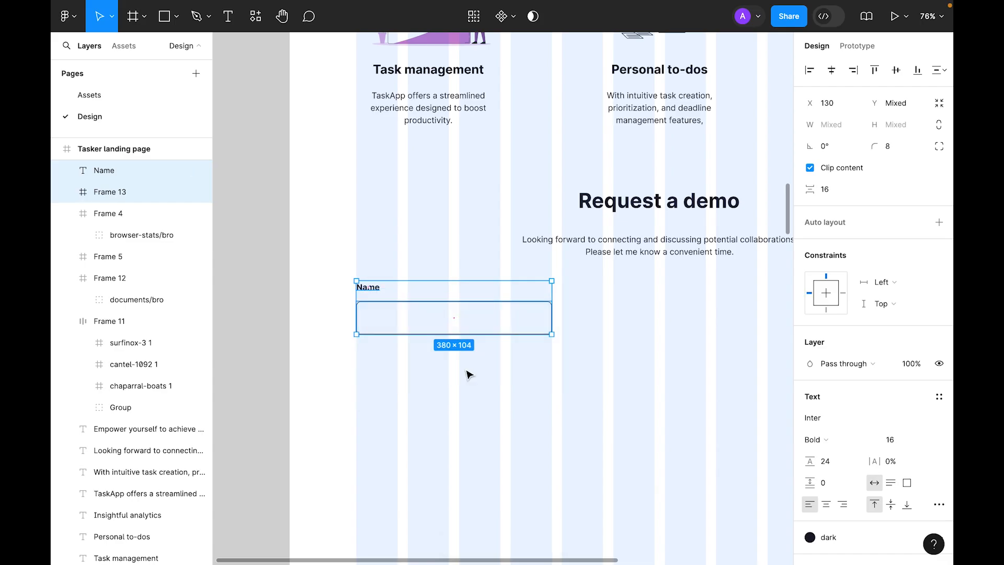
pyautogui.hotkey('shift', 'a')
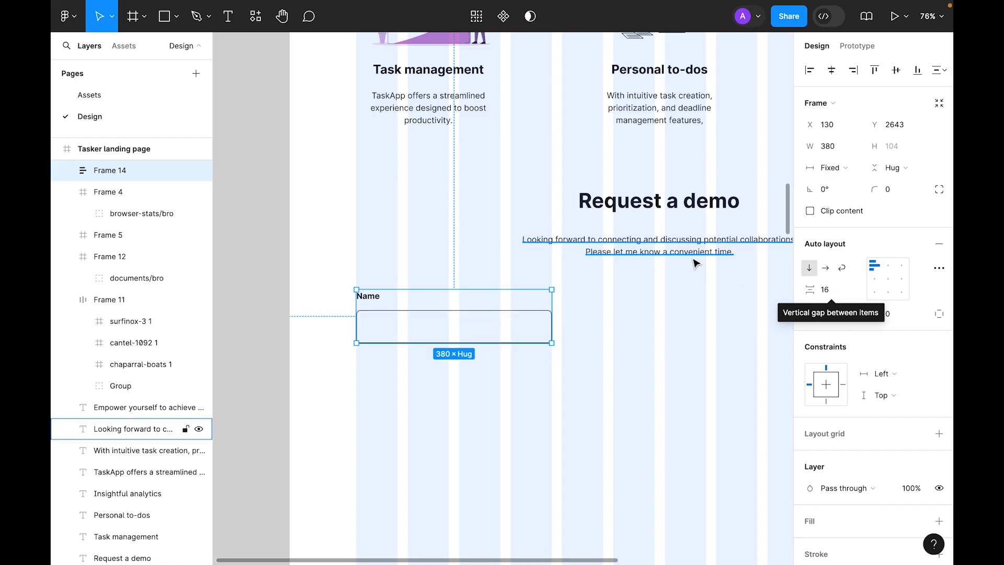
# - Adjust the Name field group's vertical spacing below the demo description, moving the group to Y 2661
pyautogui.press('alt')
pyautogui.press('Up')
pyautogui.press('Up')
pyautogui.press('Up')
pyautogui.press('Up')
pyautogui.press('Up')
pyautogui.press('Up')
pyautogui.press('Up')
pyautogui.press('Up')
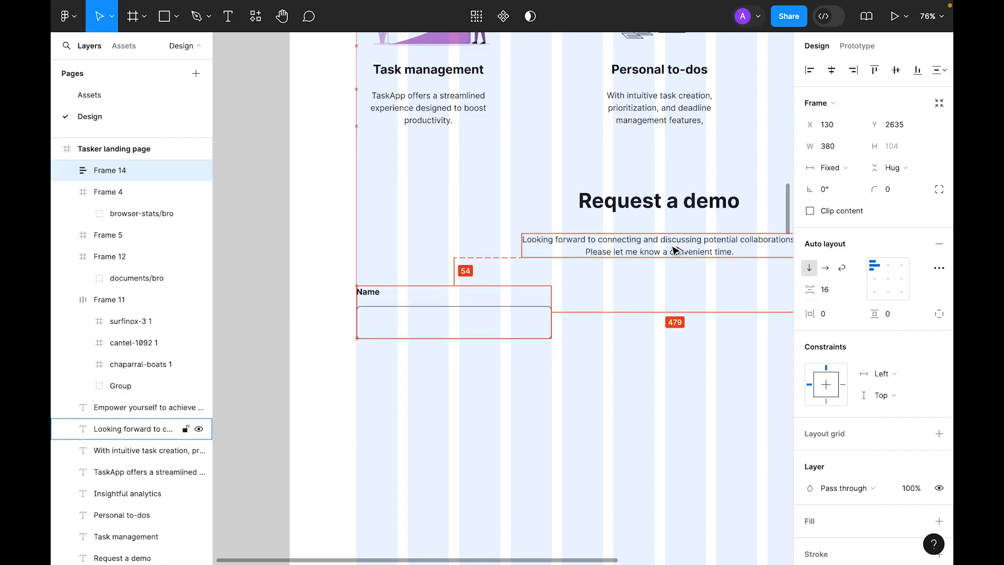
pyautogui.press('Down')
pyautogui.press('Down')
pyautogui.press('Down')
pyautogui.press('Down')
pyautogui.press('Down')
pyautogui.press('Down')
pyautogui.press('Down')
pyautogui.press('Down')
pyautogui.press('Down')
pyautogui.press('Down')
pyautogui.press('Down')
pyautogui.press('Down')
pyautogui.press('Down')
pyautogui.press('Down')
pyautogui.press('Down')
pyautogui.press('Down')
pyautogui.press('Down')
pyautogui.press('Down')
pyautogui.press('Down')
pyautogui.press('Down')
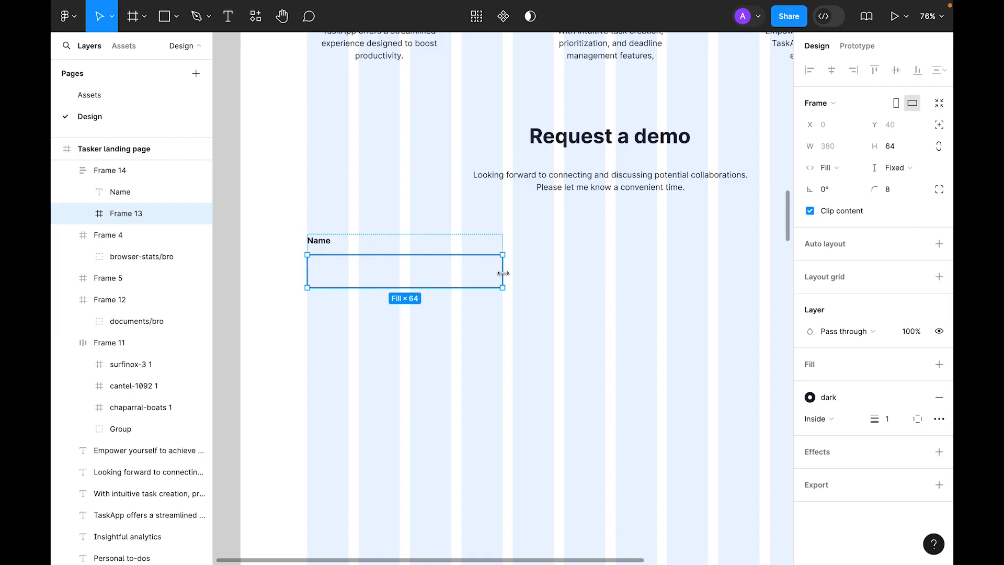
# - Narrow the input frame inside the Name group to 280 px so it ends at the third grid column's edge
pyautogui.moveTo(503, 273); pyautogui.dragTo(449, 276)
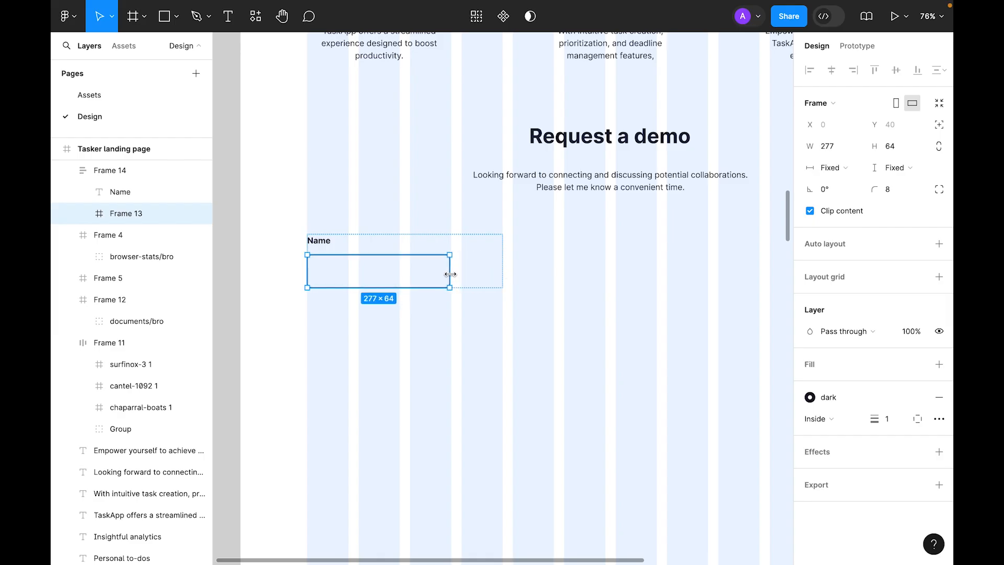
pyautogui.scroll(5, 437, 257)
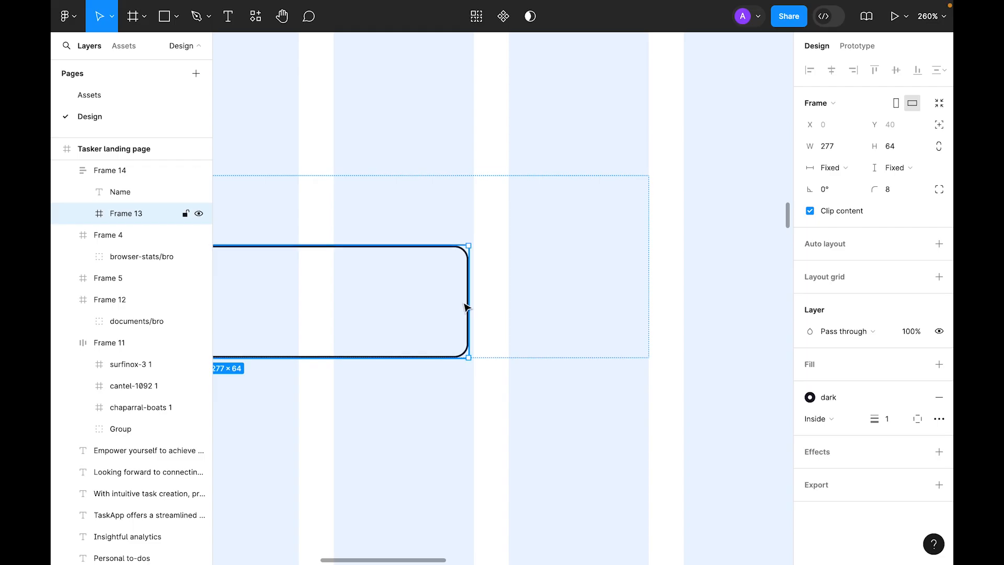
pyautogui.moveTo(469, 303); pyautogui.dragTo(474, 302)
pyautogui.scroll(-5, 474, 303)
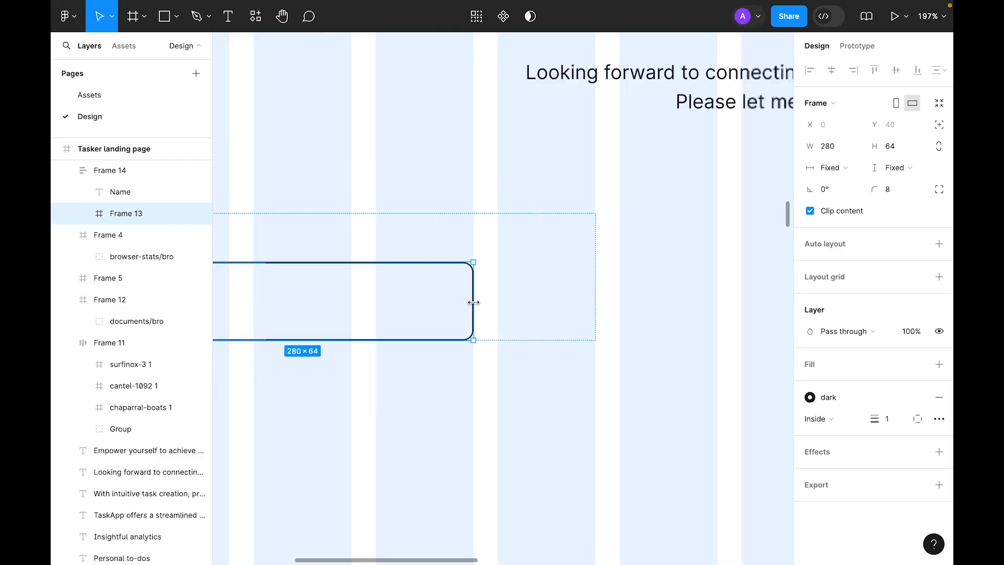
# - Set the Name group's horizontal sizing to Hug contents
pyautogui.click(450, 381)
pyautogui.click(291, 278)
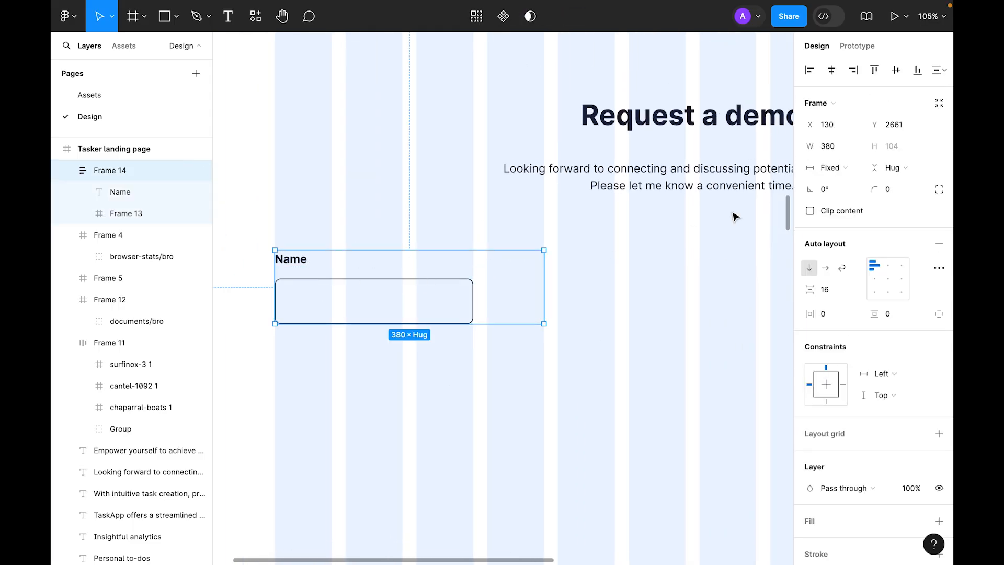
pyautogui.click(844, 168)
pyautogui.click(849, 179)
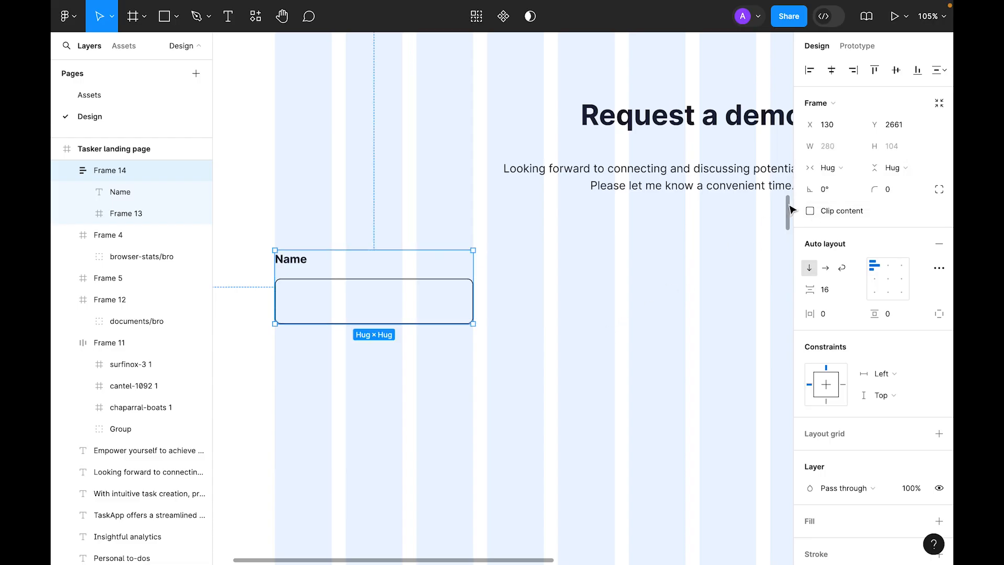
# - Duplicate the Name field group twice along the same row, placing the copies at X 430 and X 730
pyautogui.click(392, 326)
pyautogui.click(379, 288)
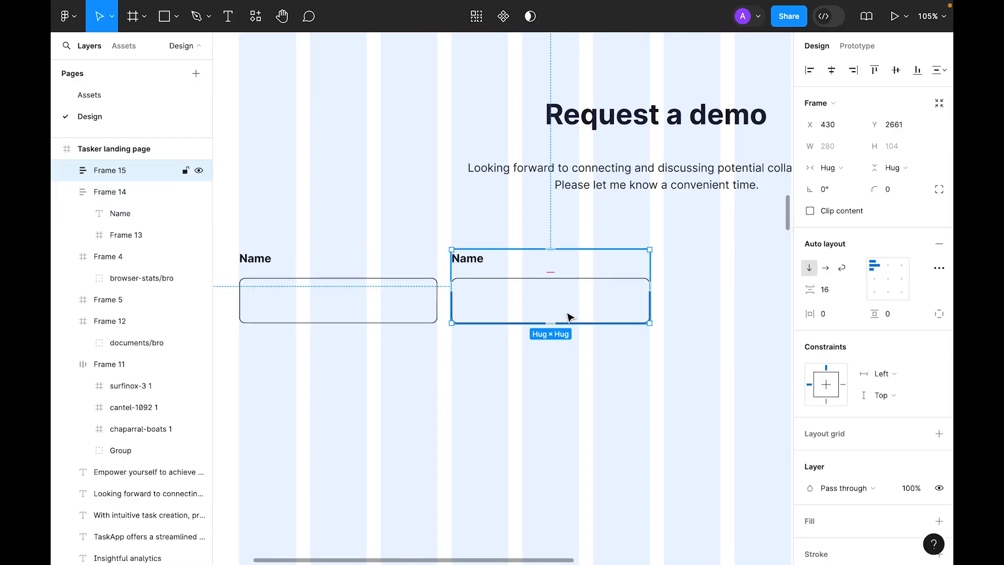
pyautogui.scroll(-3, 554, 316)
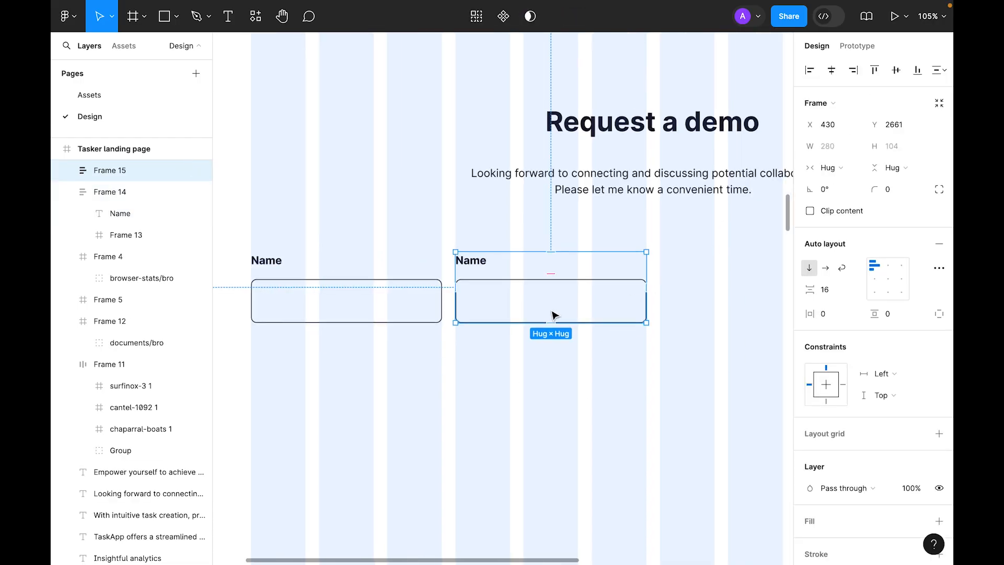
pyautogui.hotkey('ctrl', 'd')
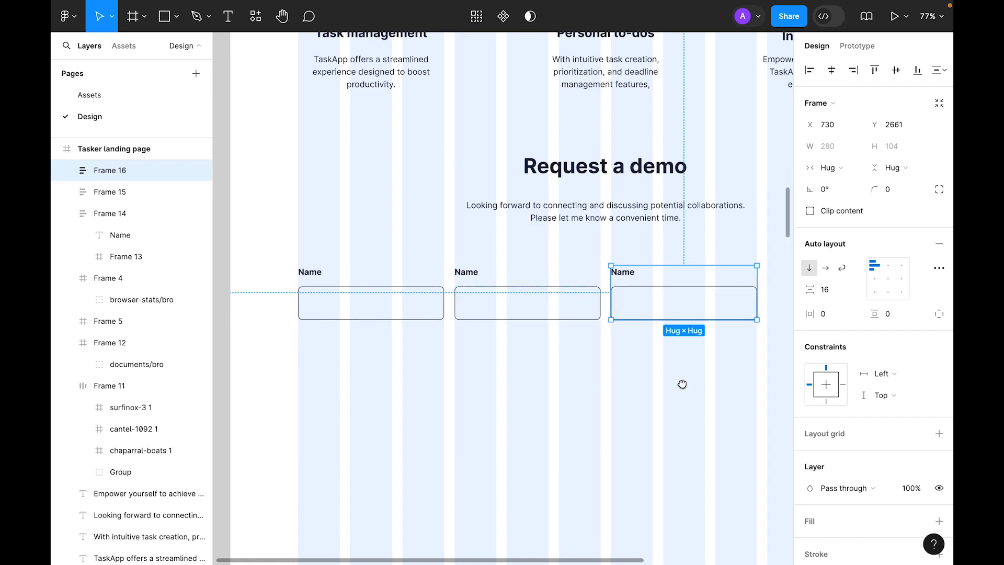
pyautogui.moveTo(679, 383); pyautogui.dragTo(491, 383)
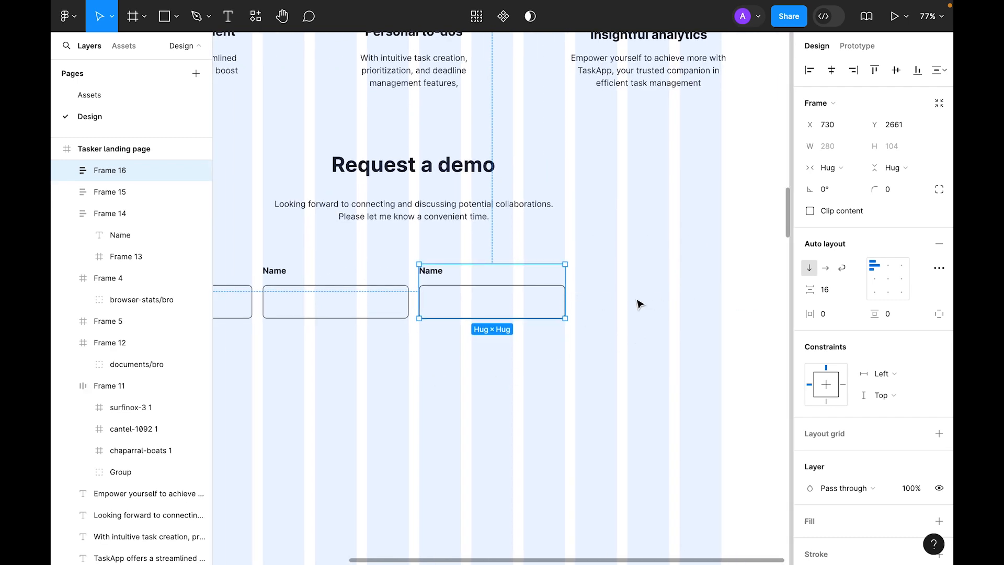
pyautogui.moveTo(380, 391); pyautogui.dragTo(425, 378)
pyautogui.scroll(4, 531, 281)
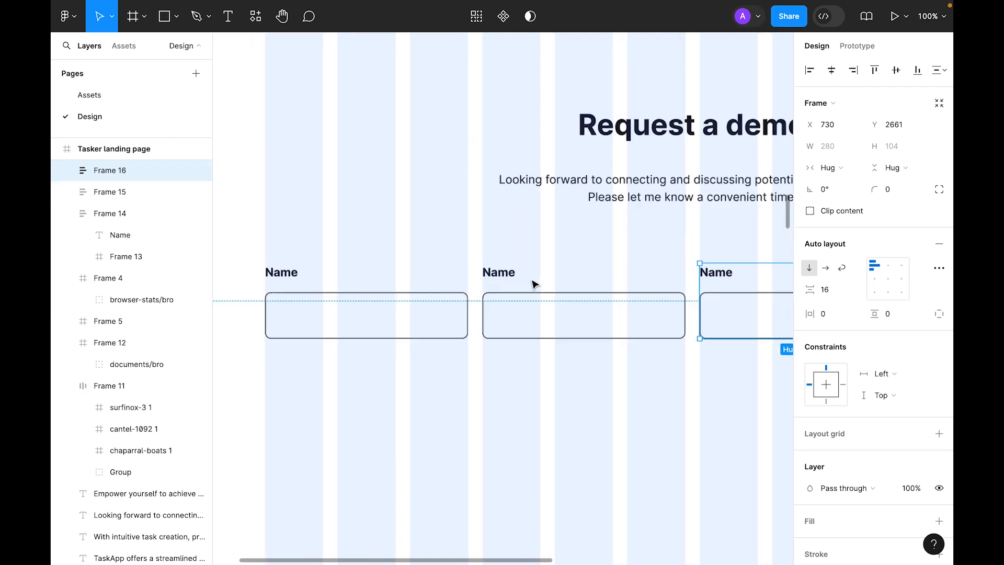
# - Relabel the second form field as Email Address and the third as Company
pyautogui.doubleClick(511, 273)
pyautogui.doubleClick(507, 271)
pyautogui.write('Email Address')
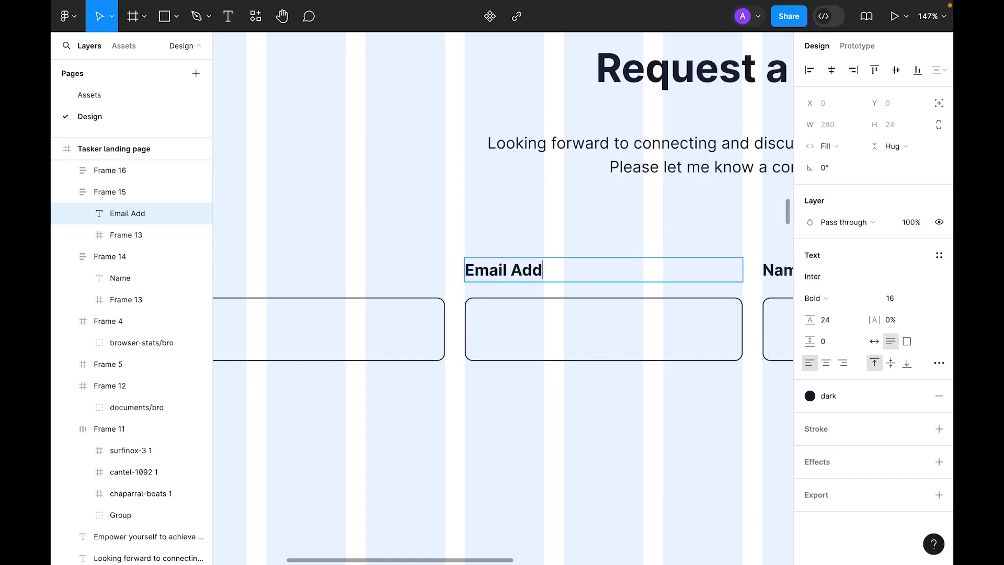
pyautogui.hscroll(4, 554, 264)
pyautogui.click(600, 261)
pyautogui.doubleClick(598, 256)
pyautogui.write('Company')
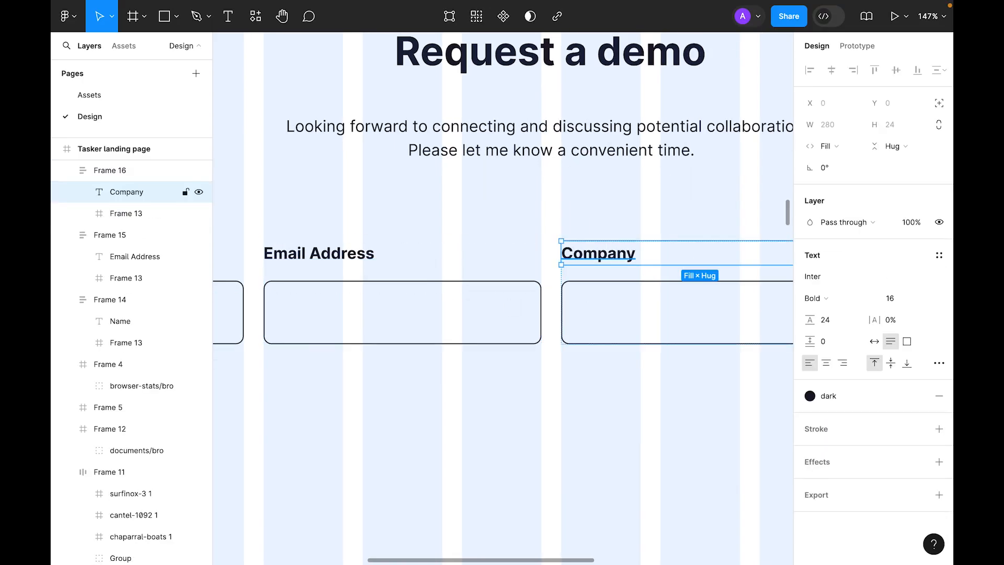
pyautogui.click(647, 356)
# - Turn the header's Try for free button into a component
pyautogui.scroll(-4, 648, 356)
pyautogui.scroll(8, 647, 356)
pyautogui.scroll(10, 605, 346)
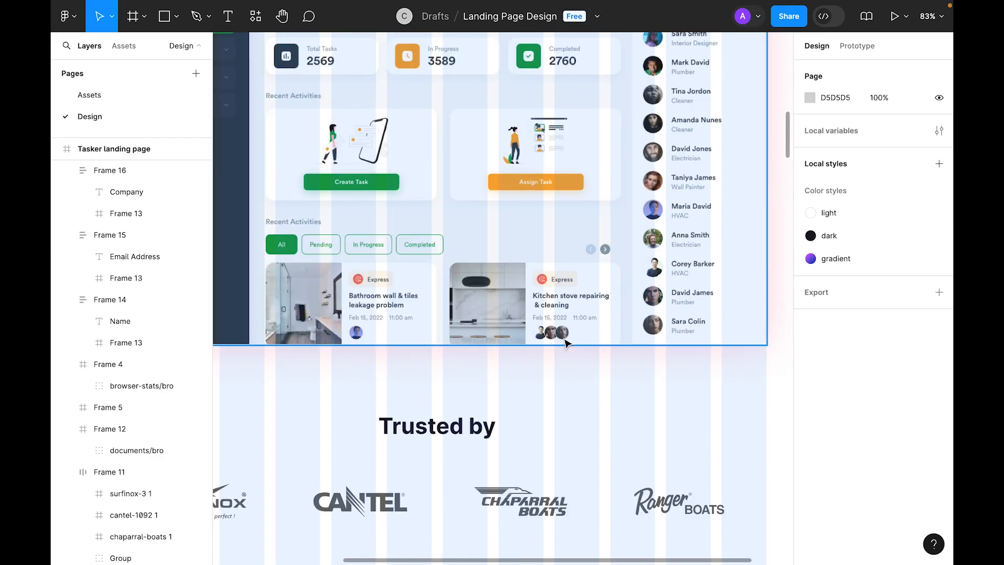
pyautogui.click(460, 247)
pyautogui.scroll(2, 673, 234)
pyautogui.hscroll(4, 673, 233)
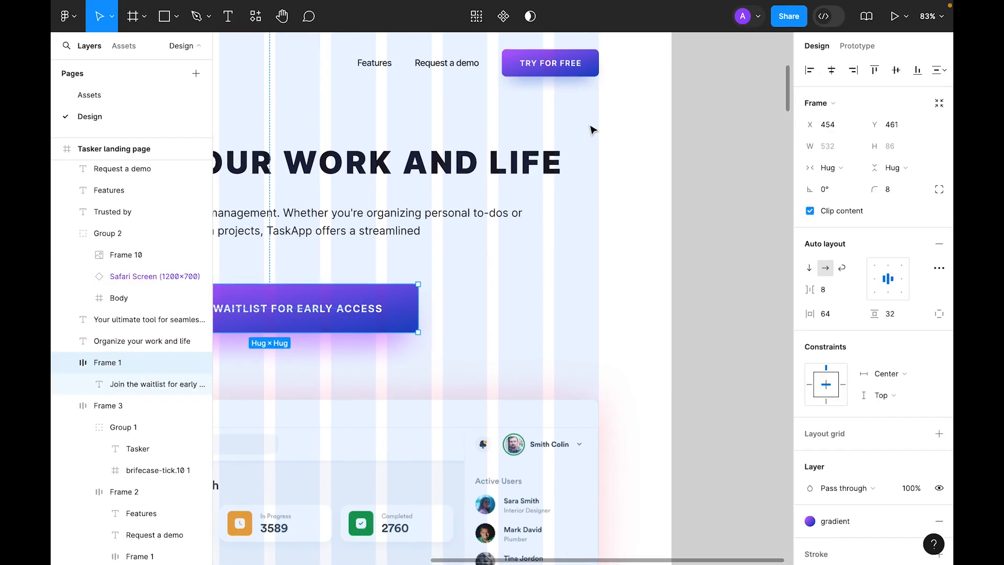
pyautogui.click(540, 67)
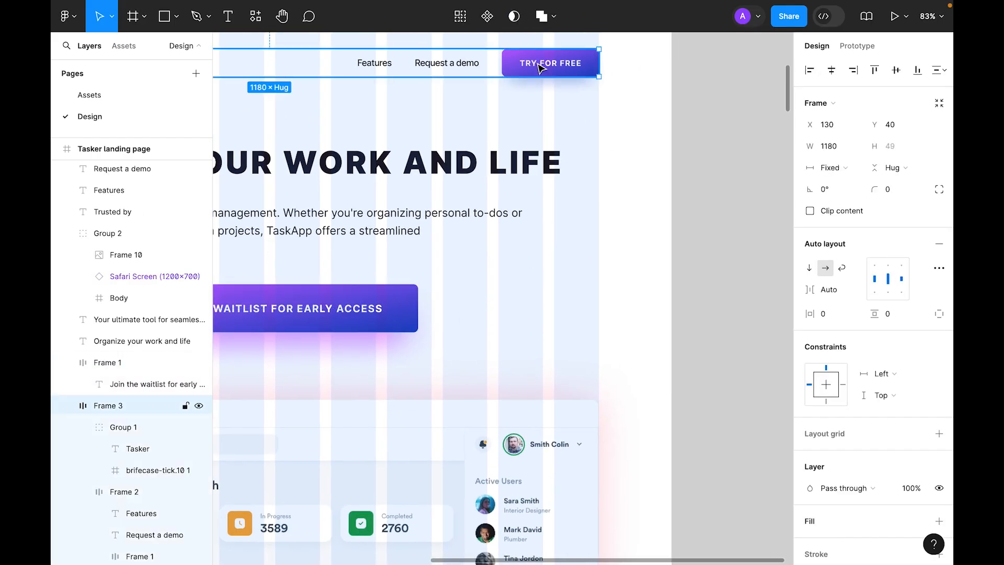
pyautogui.doubleClick(540, 67)
pyautogui.doubleClick(540, 67)
pyautogui.scroll(3, 540, 66)
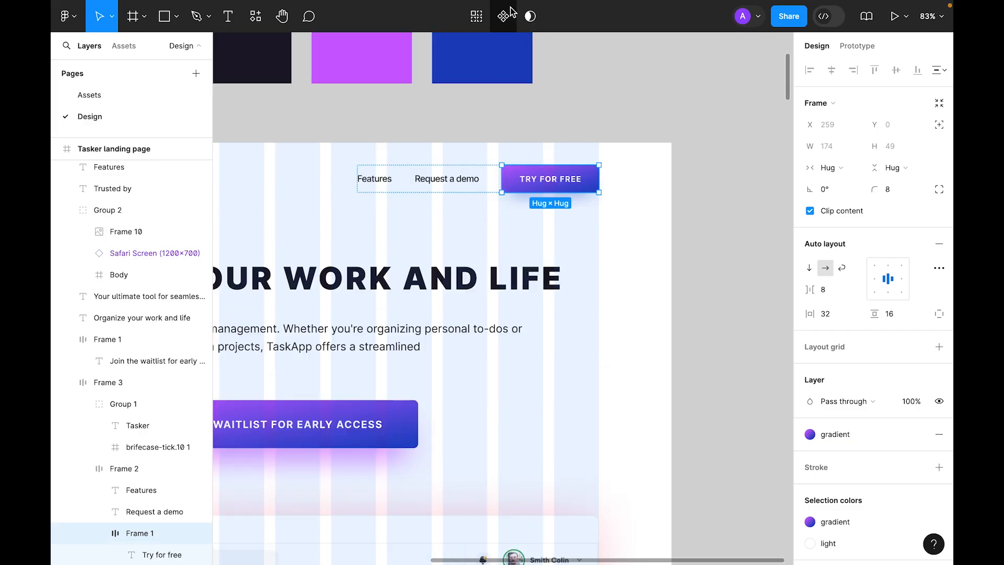
pyautogui.click(504, 18)
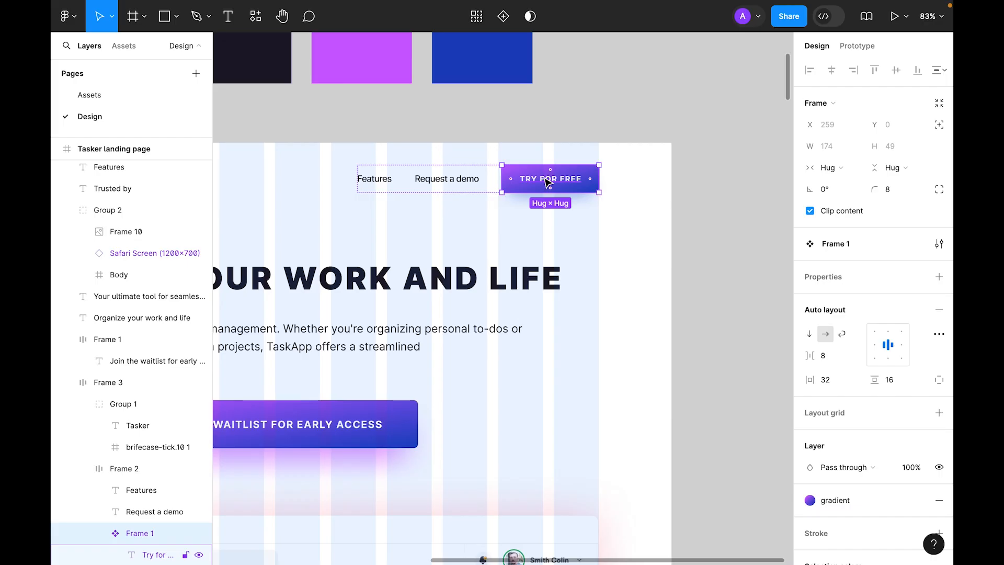
# - Duplicate the button component in the header and move the main component beside the blue colour swatch, at X 572, Y -1099
pyautogui.hotkey('ctrl', 'd')
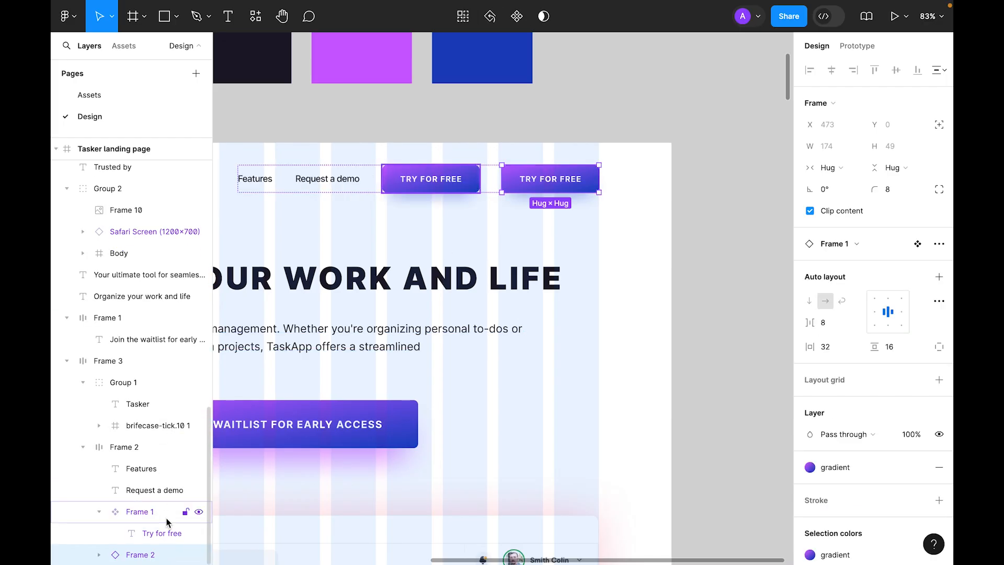
pyautogui.click(123, 516)
pyautogui.click(99, 511)
pyautogui.moveTo(448, 180); pyautogui.dragTo(673, 57)
pyautogui.scroll(5, 673, 58)
pyautogui.moveTo(643, 201); pyautogui.dragTo(577, 146)
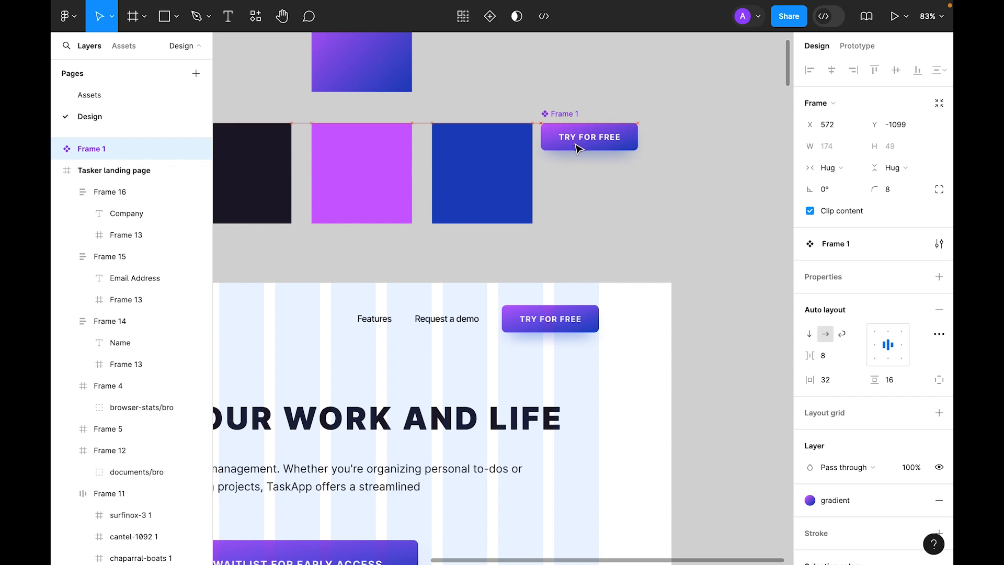
# - Rename the main button component as CTA
pyautogui.doubleClick(569, 114)
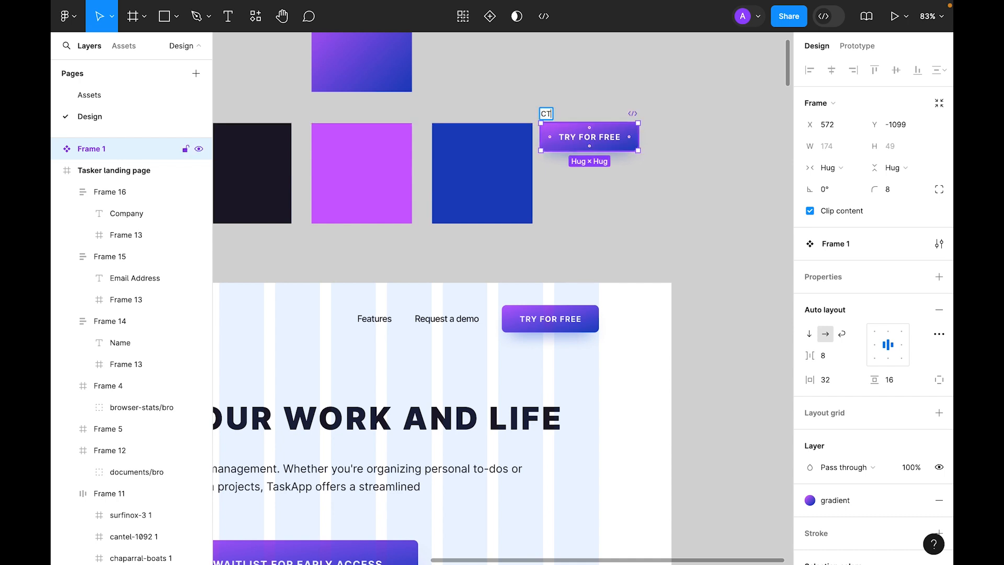
pyautogui.press('Return')
pyautogui.click(634, 182)
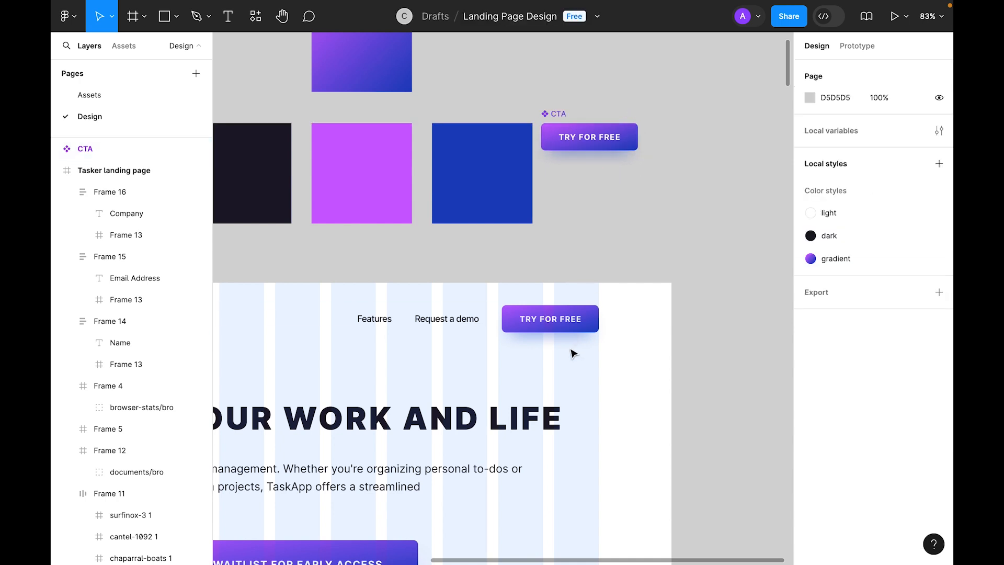
# - Place a copy of the CTA component after the Company field, sized 180 × 64 at X 1030, Y 2701
pyautogui.click(609, 147)
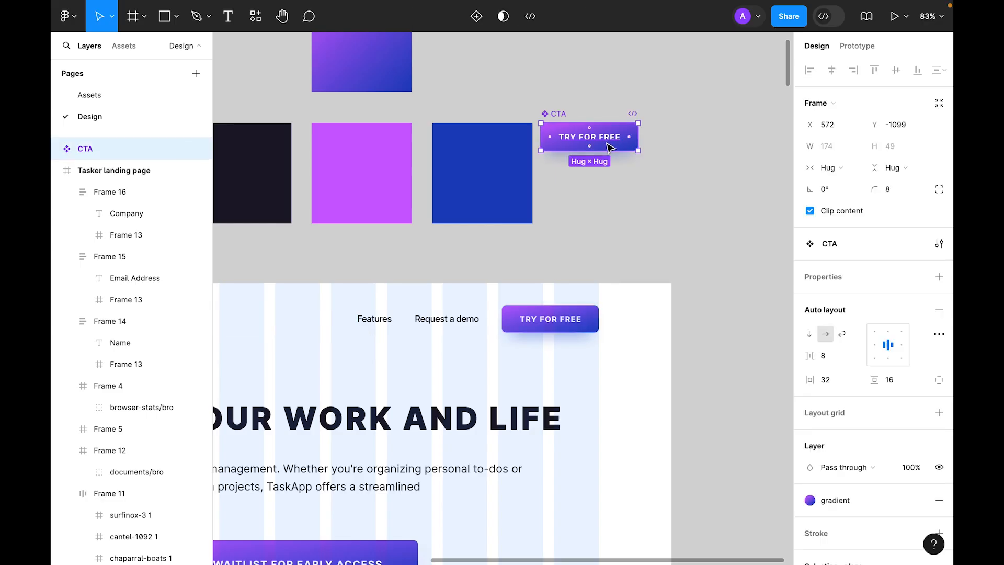
pyautogui.scroll(-15, 570, 325)
pyautogui.scroll(-10, 552, 325)
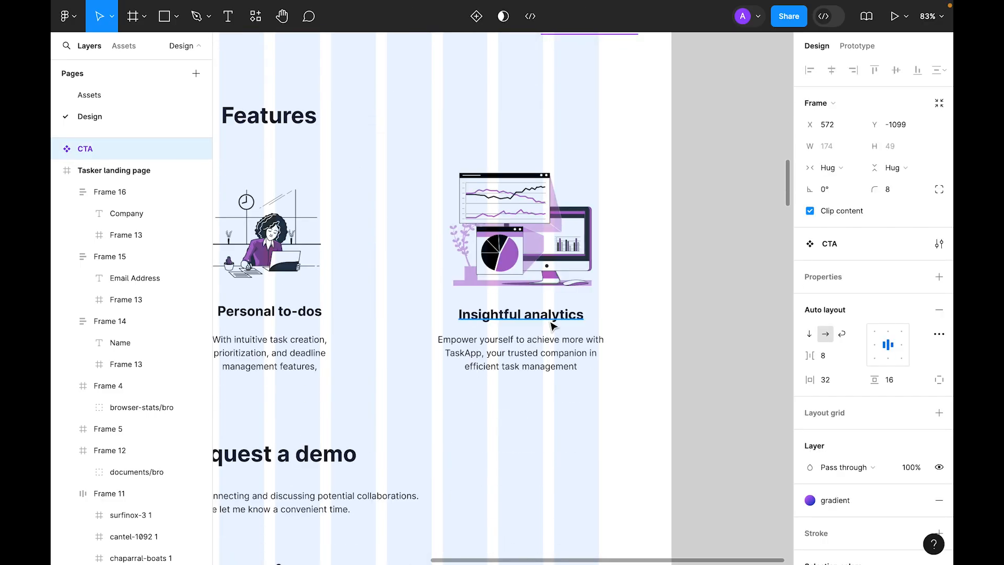
pyautogui.hscroll(-3, 564, 308)
pyautogui.click(615, 244)
pyautogui.hotkey('ctrl', 'v')
pyautogui.click(616, 244)
pyautogui.click(491, 292)
pyautogui.moveTo(491, 293); pyautogui.dragTo(586, 255)
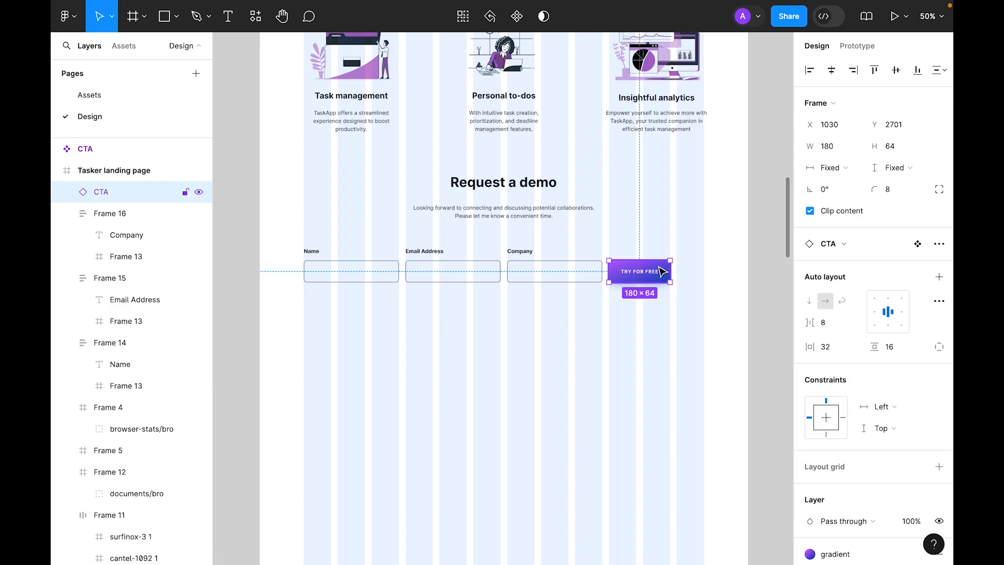
# - Change the label of the form row's button to Submit
pyautogui.scroll(5, 661, 271)
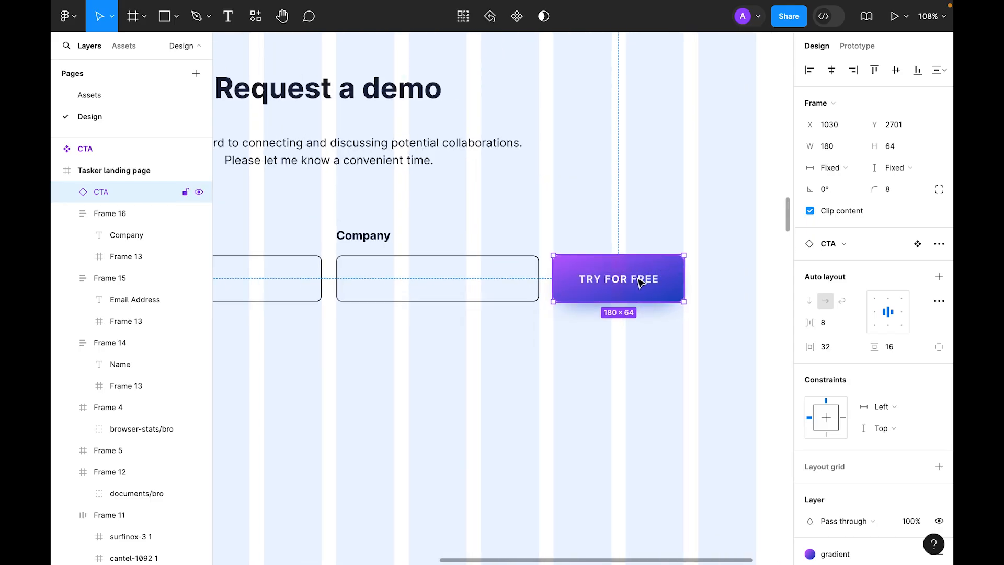
pyautogui.doubleClick(641, 280)
pyautogui.doubleClick(636, 277)
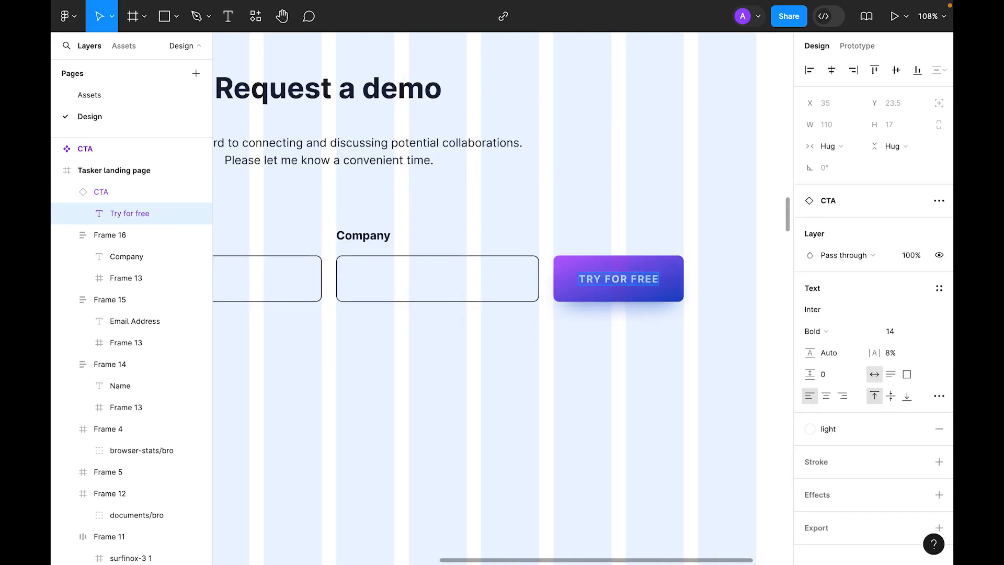
pyautogui.write('Submit')
pyautogui.click(657, 388)
# - Wrap the three form fields and the Submit button in one auto layout and centre it horizontally on the page
pyautogui.scroll(-5, 656, 388)
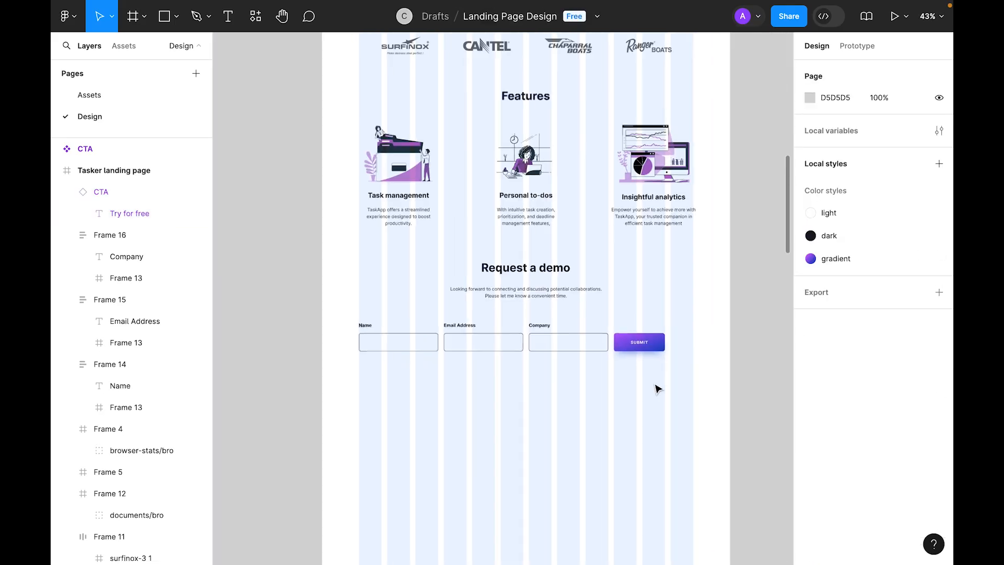
pyautogui.scroll(-2, 658, 389)
pyautogui.moveTo(718, 353); pyautogui.dragTo(409, 316)
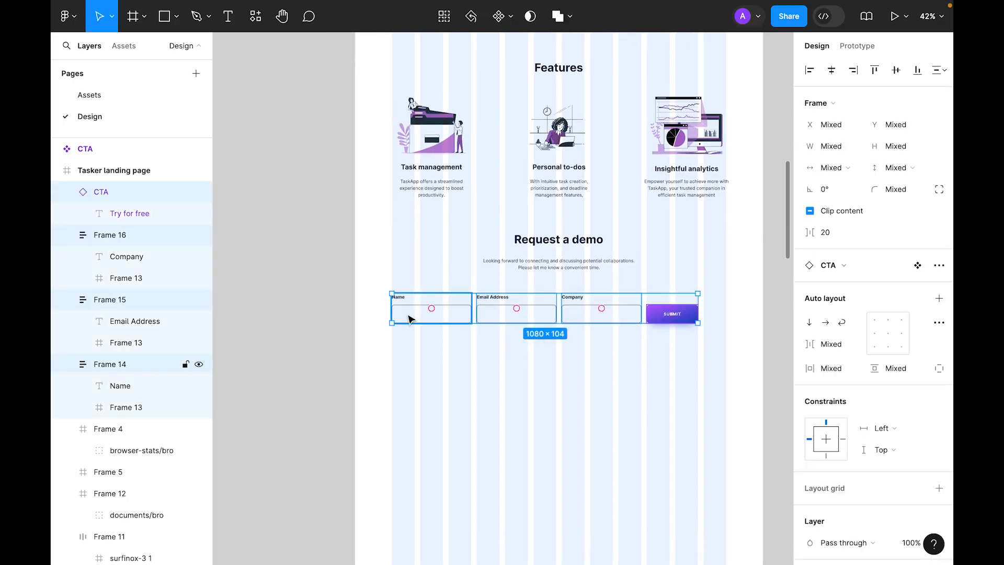
pyautogui.hotkey('shift', 'a')
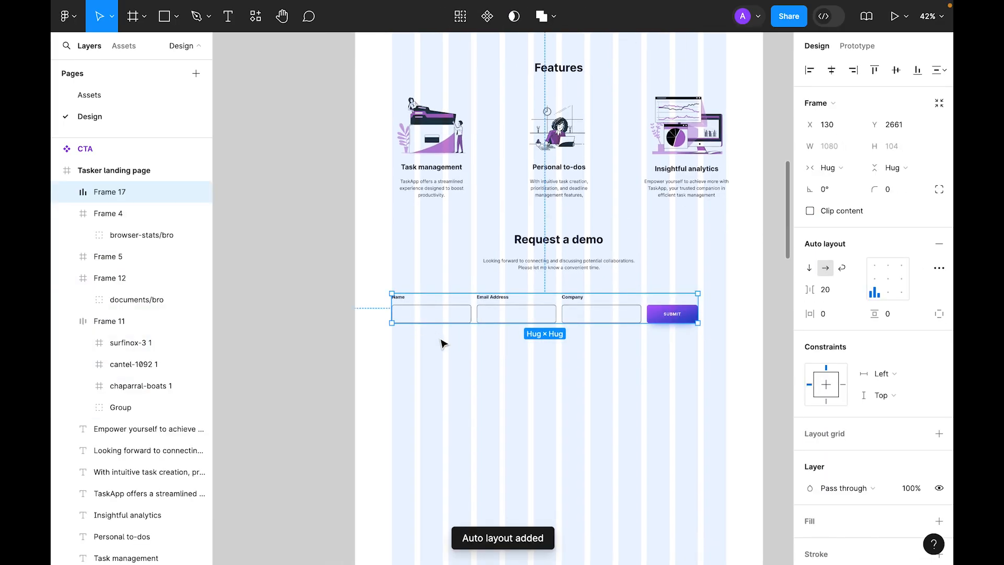
pyautogui.click(831, 71)
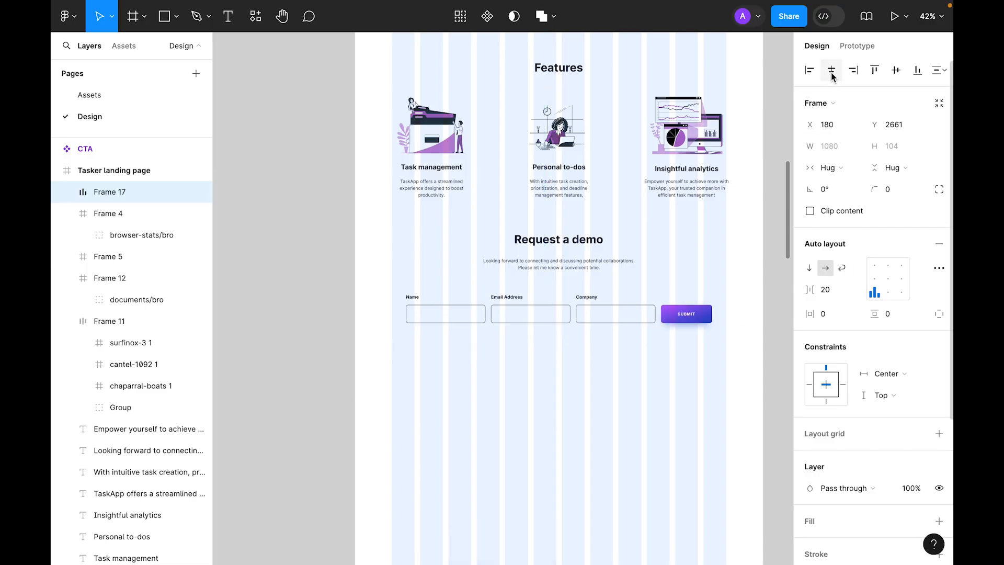
pyautogui.press('Escape')
# - Copy the Tasker logo group from the Assets page and return to the Design page
pyautogui.scroll(10, 618, 403)
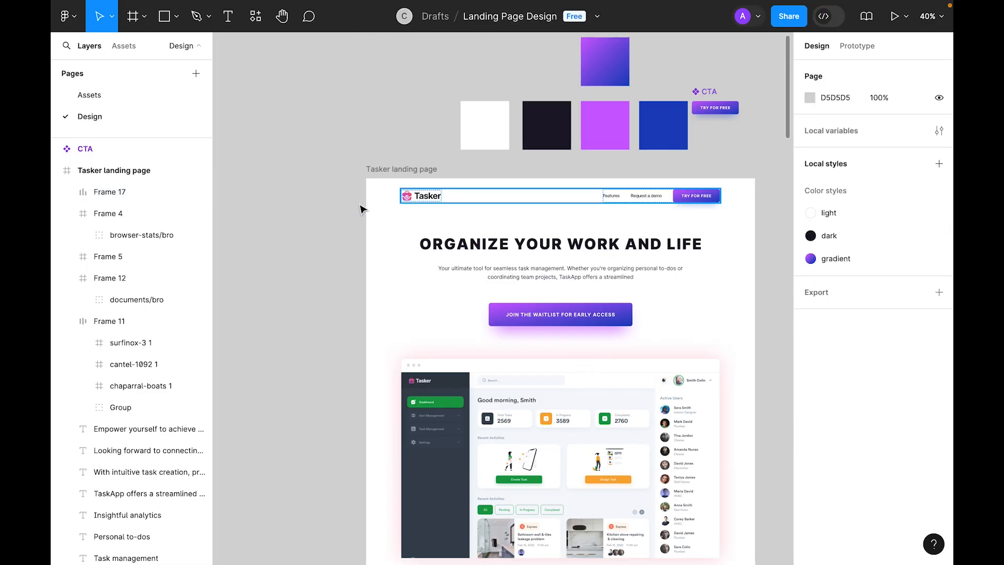
pyautogui.click(123, 94)
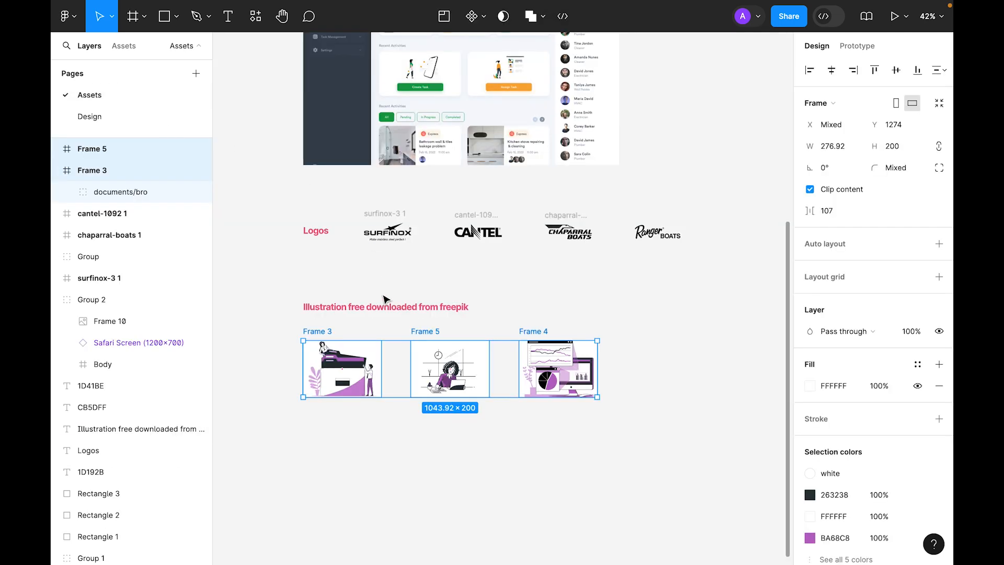
pyautogui.scroll(10, 384, 299)
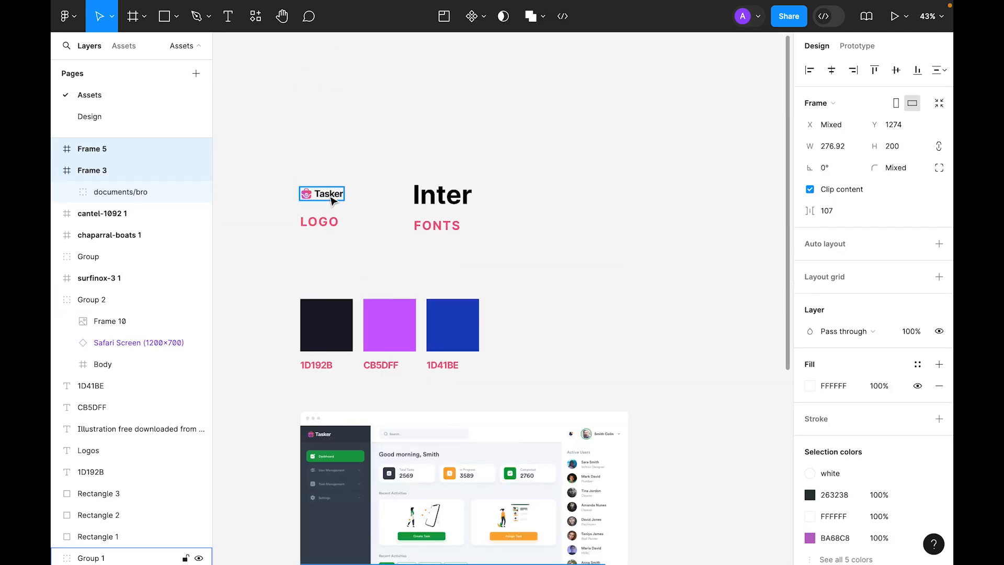
pyautogui.click(330, 200)
pyautogui.click(150, 116)
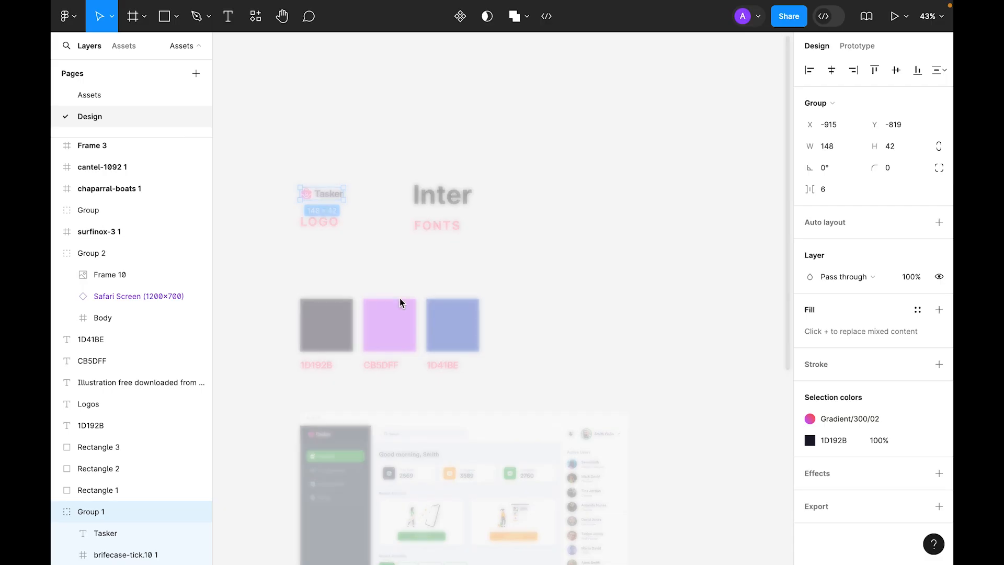
# - Paste the Tasker logo into the landing page below the form row and centre it horizontally
pyautogui.scroll(-4, 529, 381)
pyautogui.scroll(5, 560, 349)
pyautogui.moveTo(602, 267); pyautogui.dragTo(559, 331)
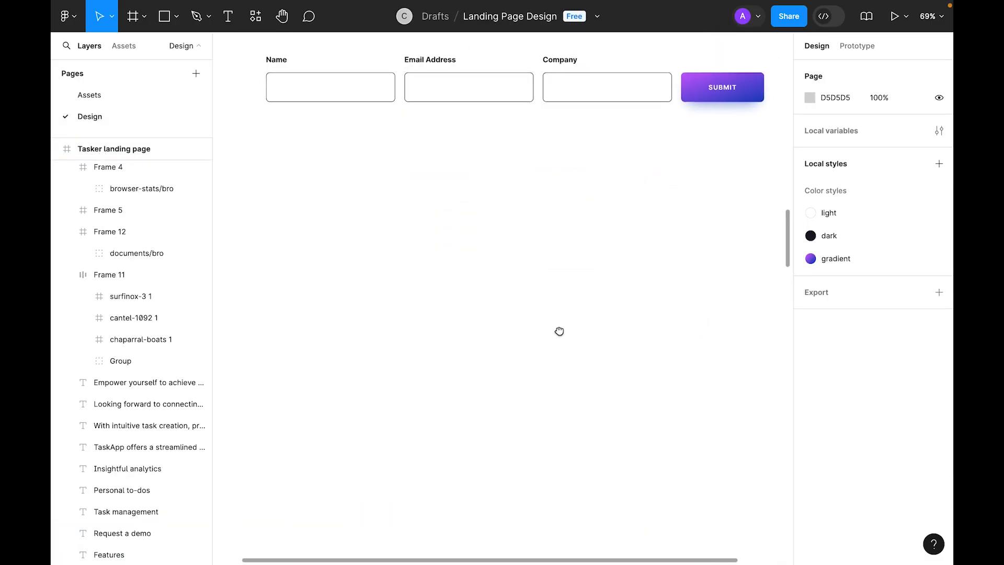
pyautogui.rightClick(515, 228)
pyautogui.click(550, 93)
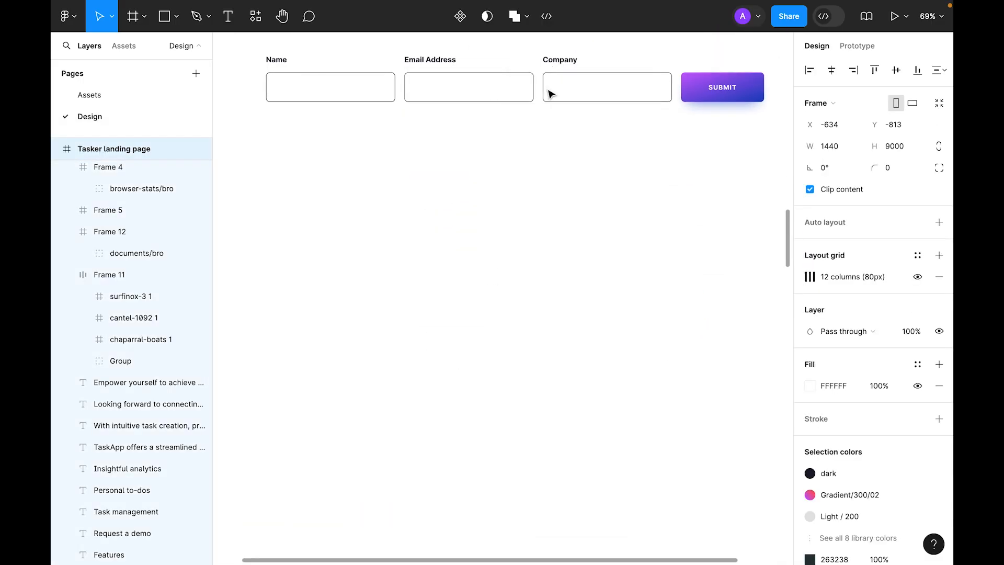
pyautogui.scroll(1, 554, 210)
pyautogui.click(831, 70)
# - Adjust the Tasker logo's vertical spacing below the form row, moving it to Y 2885
pyautogui.hotkey('shift', 'Up')
pyautogui.hotkey('shift', 'Up')
pyautogui.hotkey('shift', 'Up')
pyautogui.hotkey('shift', 'Up')
pyautogui.hotkey('shift', 'Up')
pyautogui.hotkey('shift', 'Up')
pyautogui.hotkey('shift', 'Up')
pyautogui.hotkey('shift', 'Up')
pyautogui.hotkey('shift', 'Up')
pyautogui.hotkey('shift', 'Up')
pyautogui.hotkey('shift', 'Up')
pyautogui.hotkey('shift', 'Up')
pyautogui.hotkey('shift', 'Up')
pyautogui.hotkey('shift', 'Up')
pyautogui.hotkey('shift', 'Up')
pyautogui.hotkey('shift', 'Up')
pyautogui.hotkey('shift', 'Up')
pyautogui.hotkey('shift', 'Up')
pyautogui.hotkey('shift', 'Up')
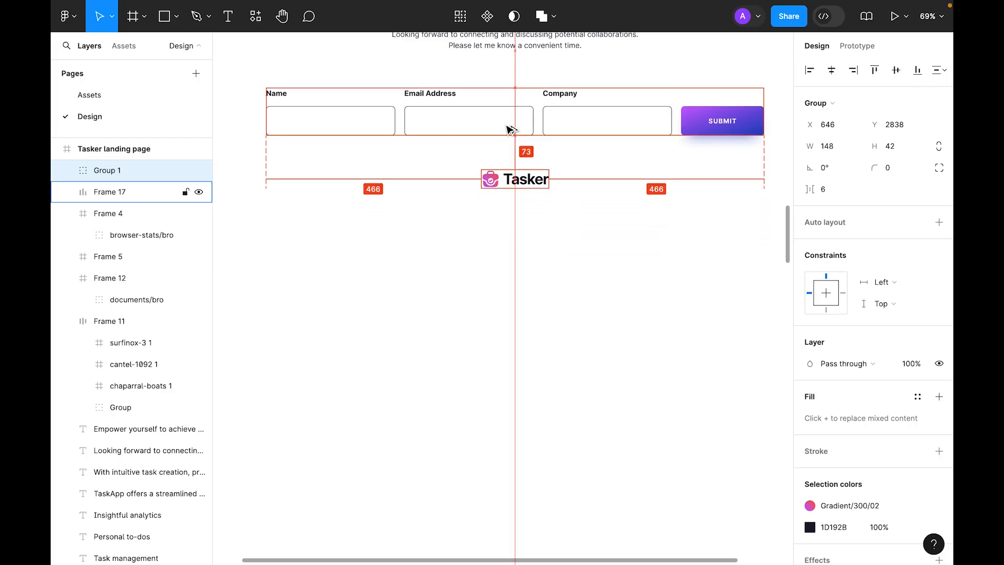
pyautogui.hotkey('shift', 'Down')
pyautogui.hotkey('shift', 'Down')
pyautogui.hotkey('shift', 'Down')
pyautogui.hotkey('shift', 'Down')
pyautogui.press('Down')
pyautogui.press('Down')
pyautogui.press('Down')
pyautogui.press('Down')
pyautogui.press('Down')
pyautogui.press('Down')
pyautogui.press('Down')
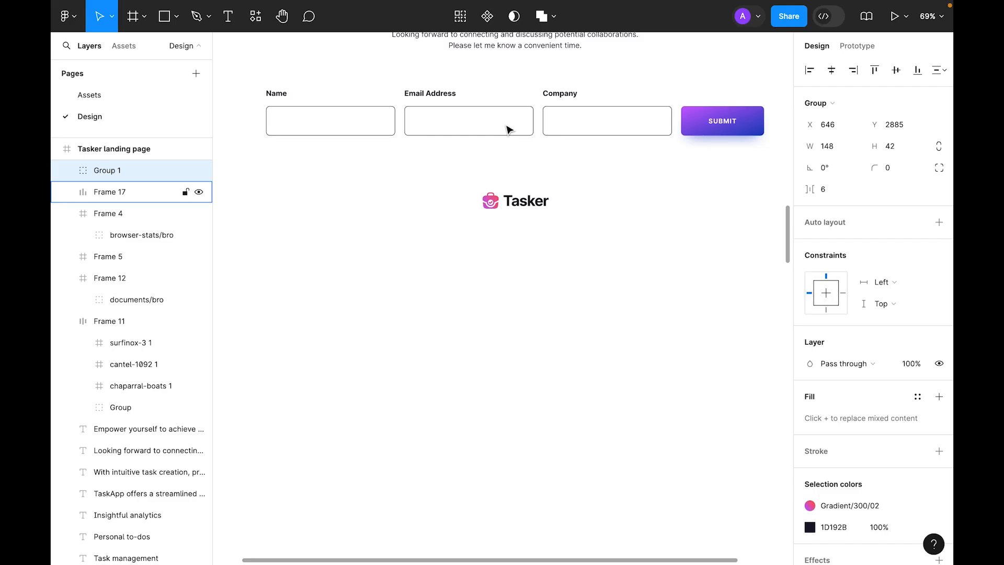
# - Add a "Youtube" text below the logo, aligned with the Name field's left edge at X 180, Y 3035
pyautogui.click(584, 294)
pyautogui.scroll(-2, 585, 296)
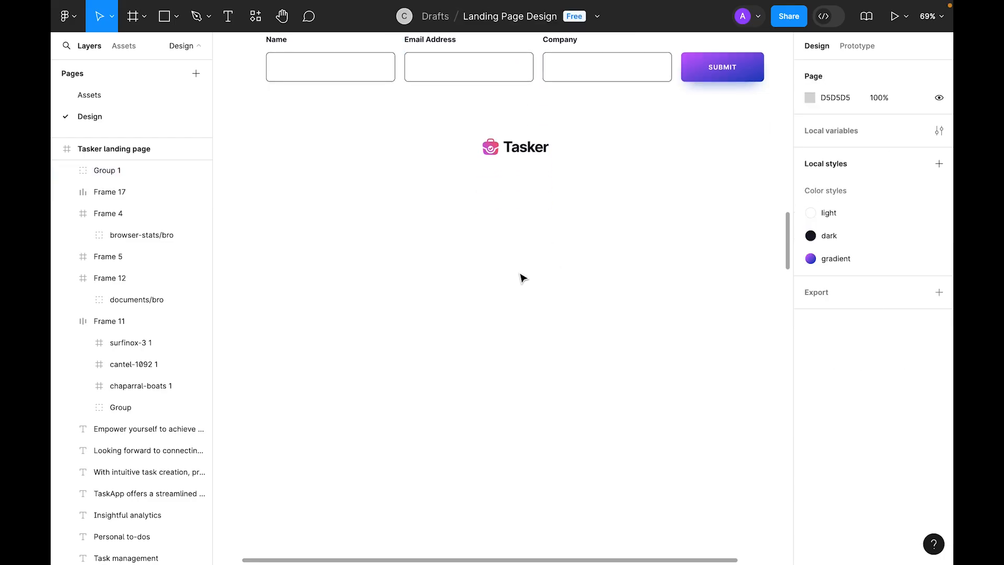
pyautogui.press('t')
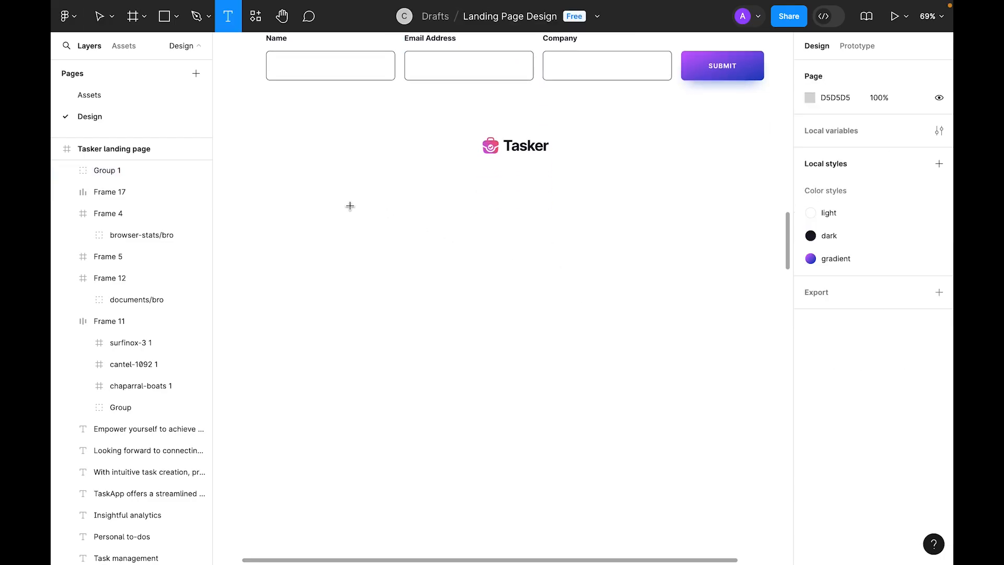
pyautogui.click(350, 206)
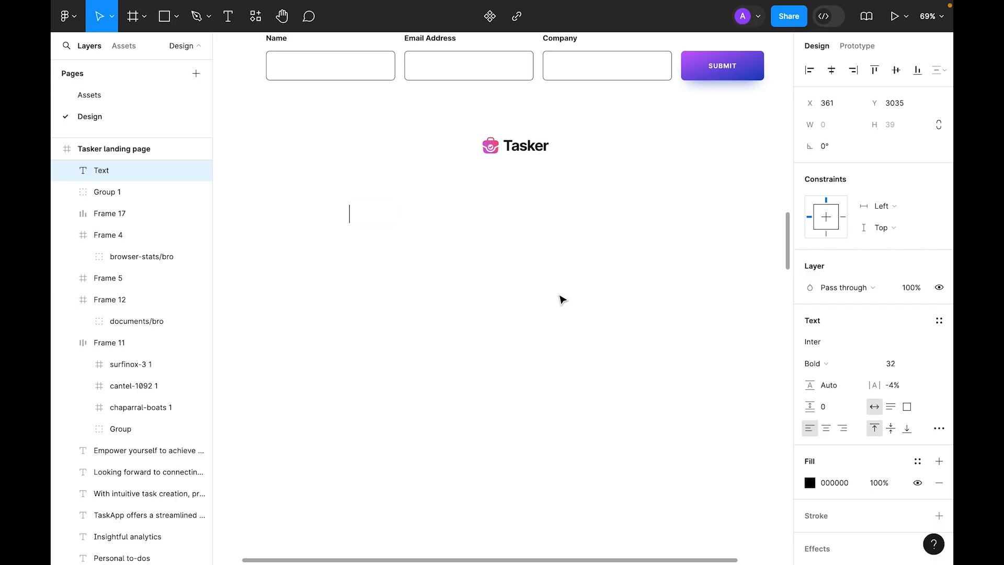
pyautogui.write('Youtue')
pyautogui.press('Escape')
pyautogui.click(578, 365)
pyautogui.moveTo(376, 224); pyautogui.dragTo(291, 220)
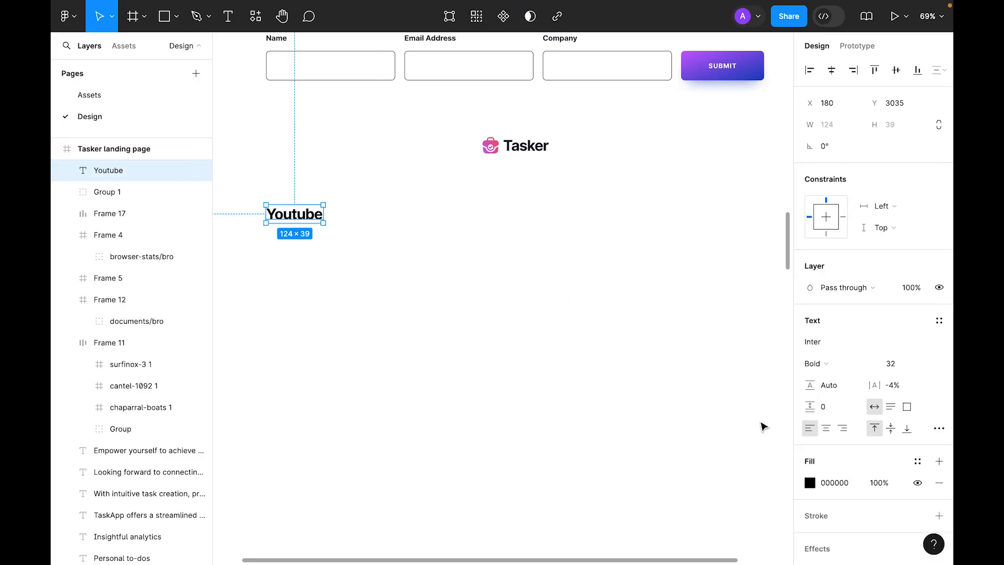
# - Apply the dark colour style to the Youtube text and set its font size to 16
pyautogui.click(917, 461)
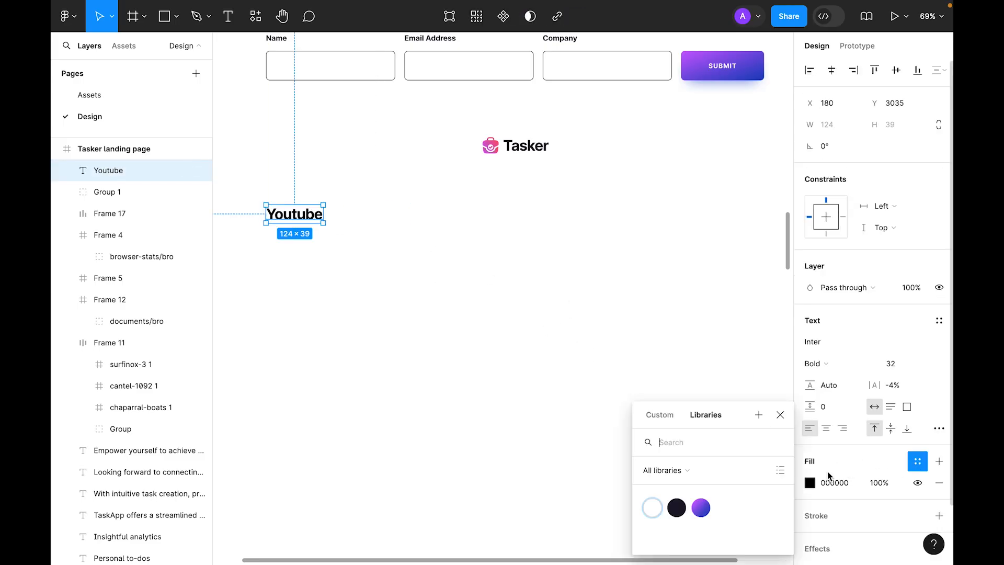
pyautogui.click(677, 508)
pyautogui.click(925, 365)
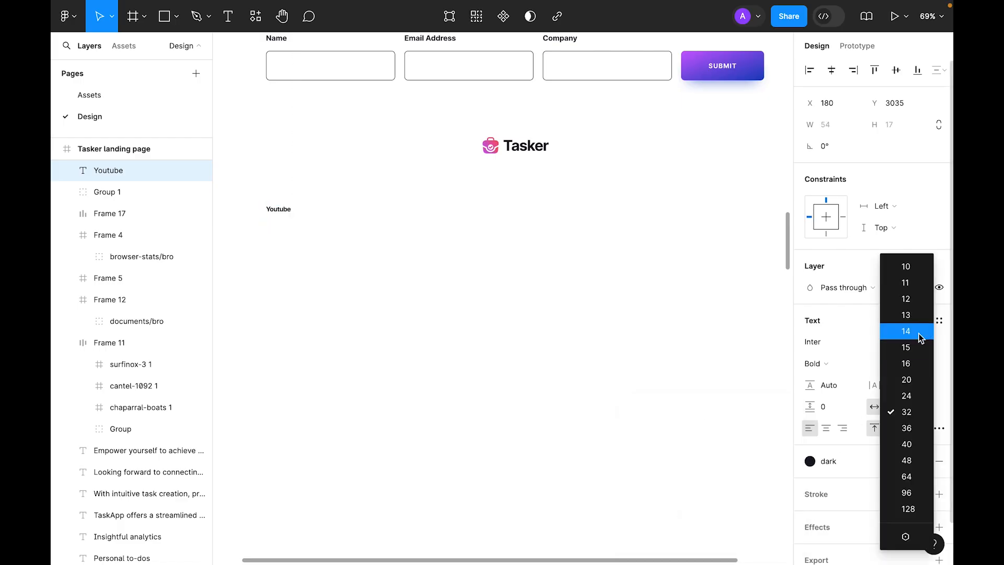
pyautogui.click(920, 359)
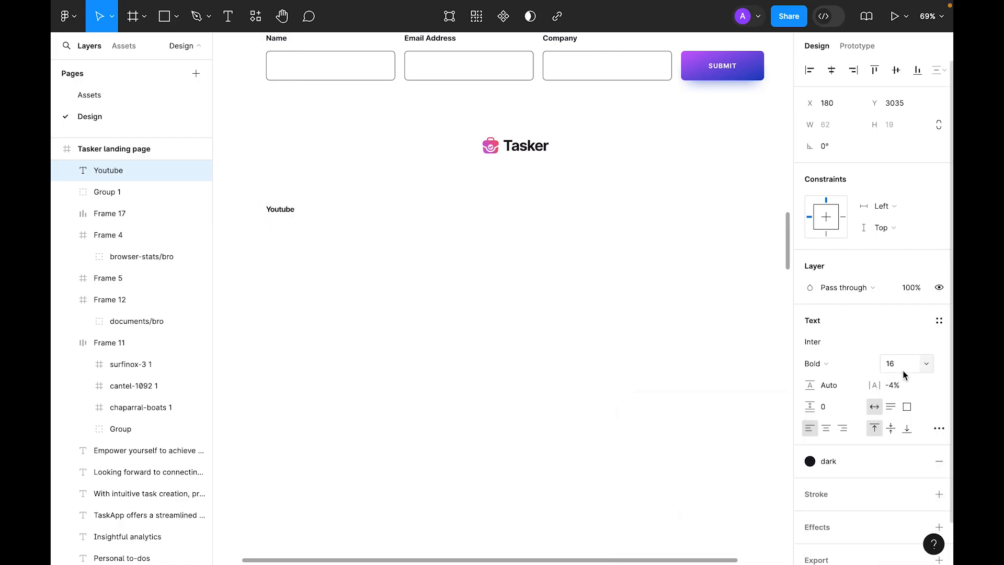
# - Set the Youtube text's letter spacing to 0% and its font weight to Semi Bold
pyautogui.click(901, 385)
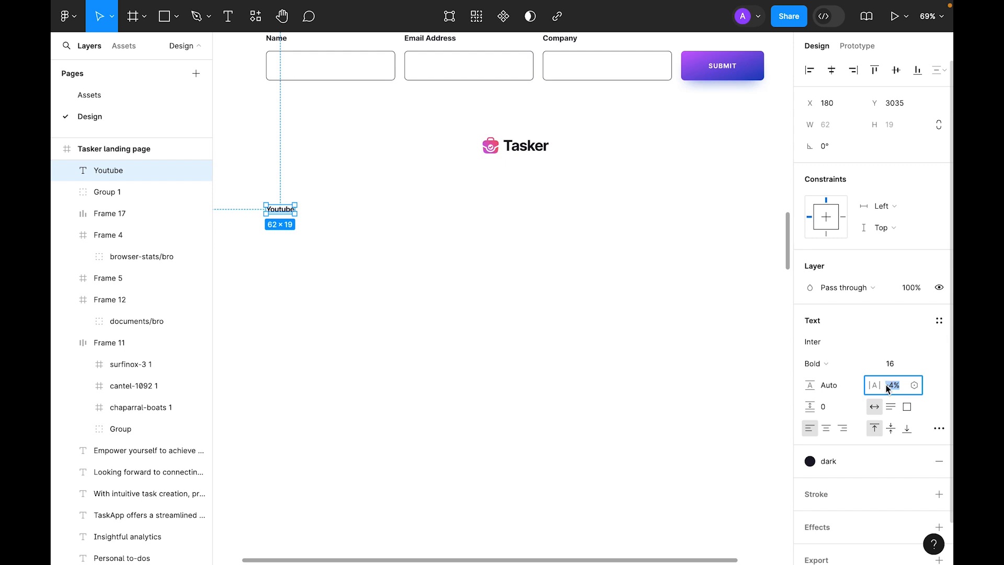
pyautogui.press('Return')
pyautogui.click(813, 363)
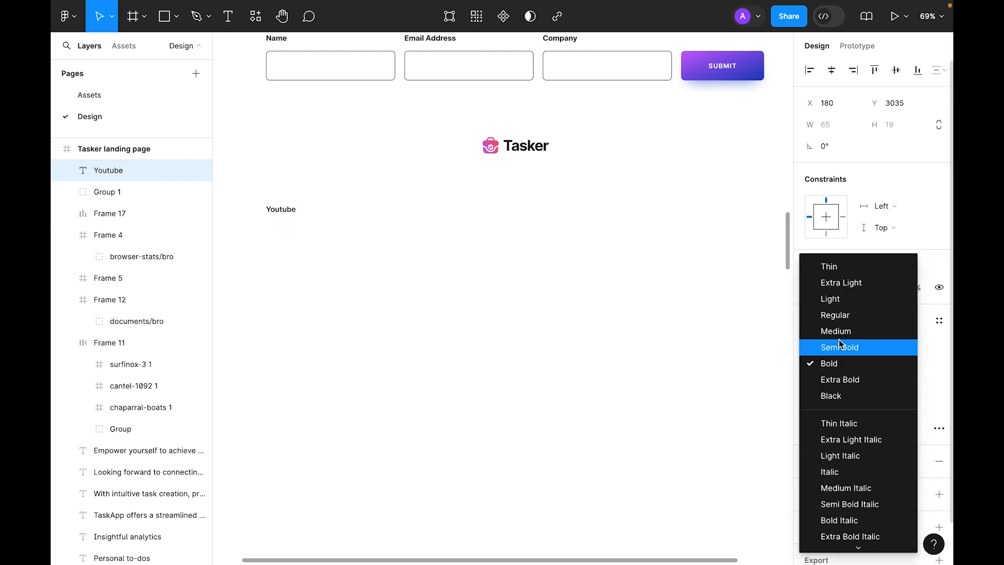
pyautogui.click(838, 347)
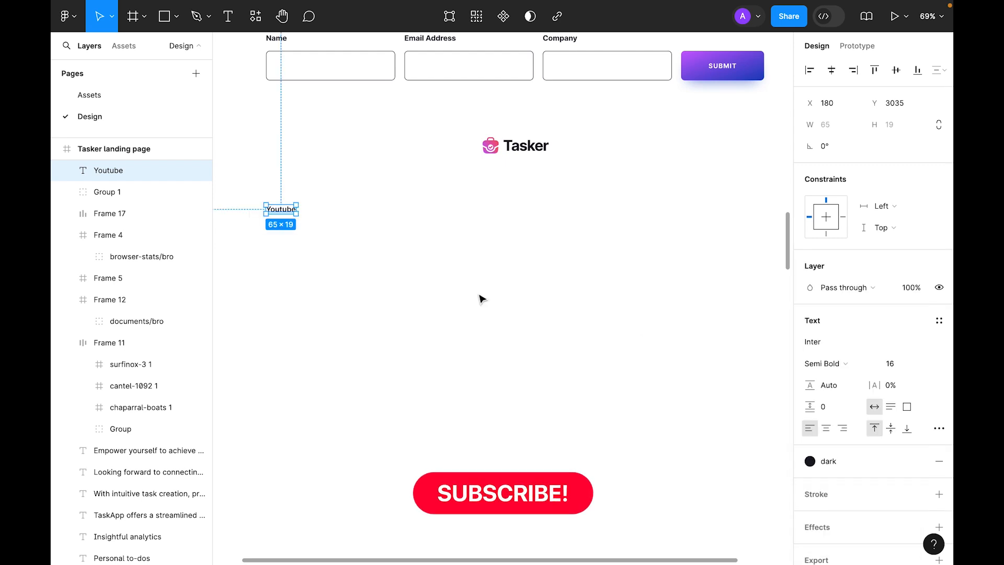
pyautogui.click(329, 239)
# - Duplicate the Youtube text beside the original and wrap both in a horizontal auto layout with a spacing of 40
pyautogui.moveTo(291, 212); pyautogui.dragTo(343, 217)
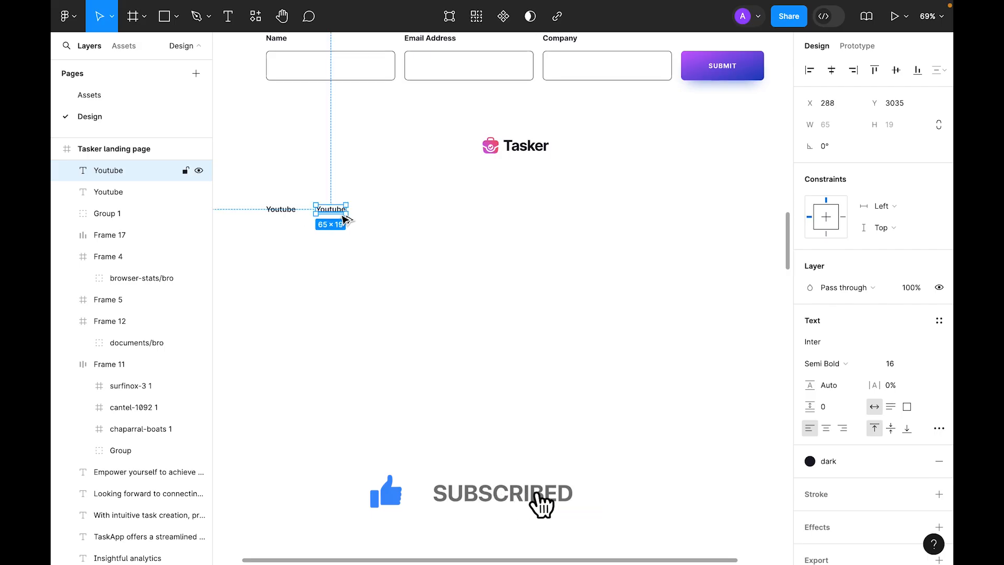
pyautogui.hotkey('shift', 'a')
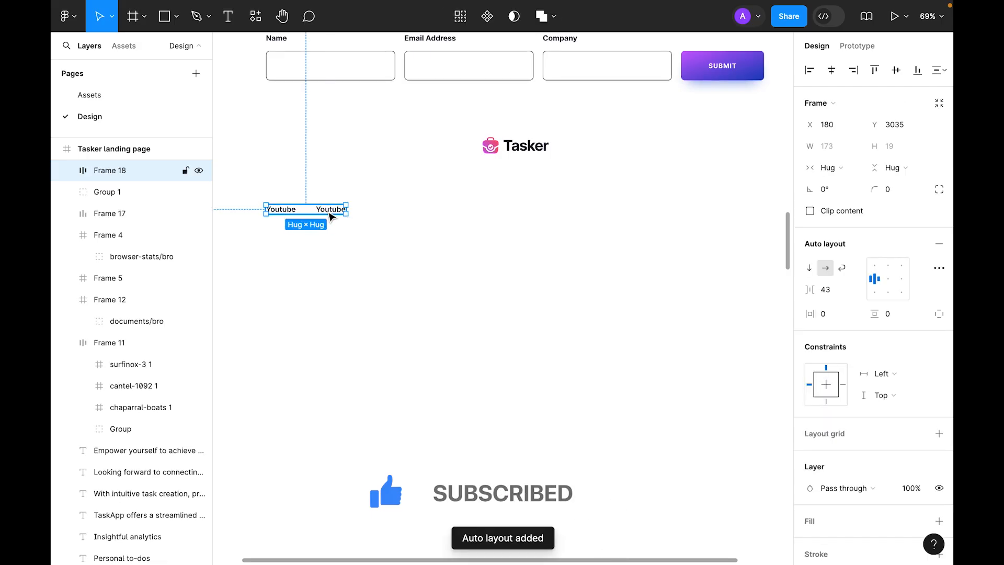
pyautogui.click(832, 296)
pyautogui.write('40')
pyautogui.press('Return')
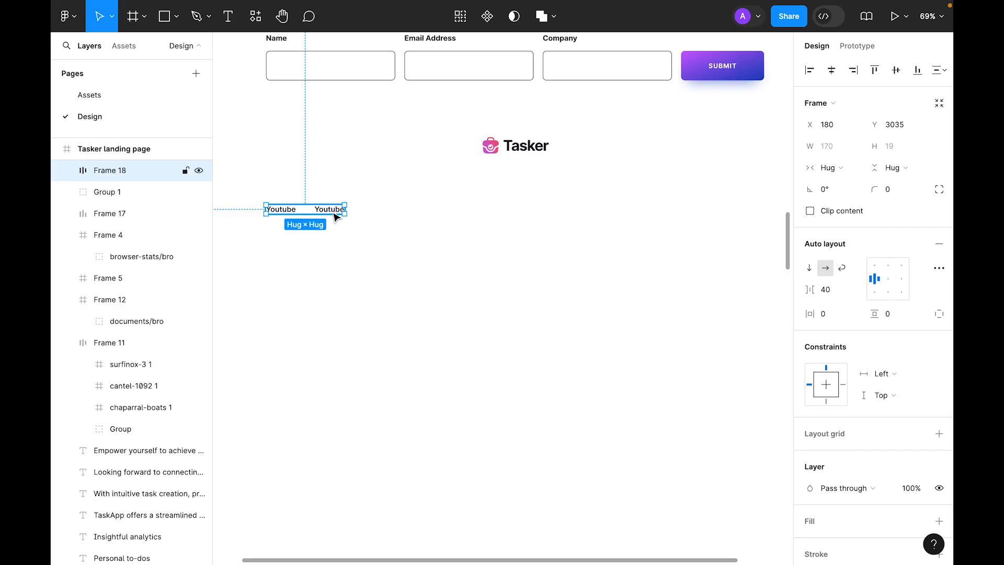
# - Change the second link's text to "LinkedIn" and duplicate it into a third link reading "Twitter"
pyautogui.doubleClick(331, 211)
pyautogui.doubleClick(331, 210)
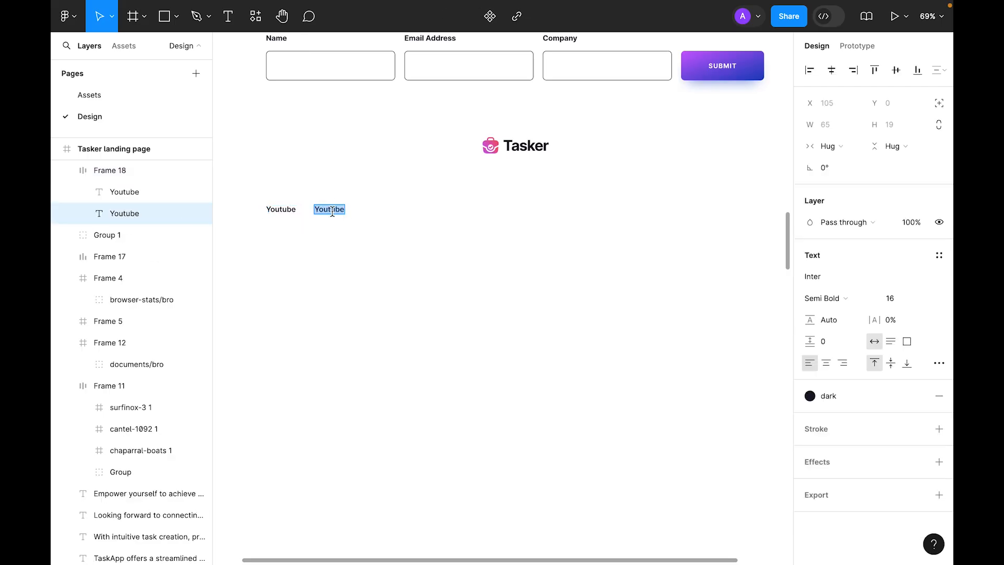
pyautogui.write('LinkedIn')
pyautogui.press('Escape')
pyautogui.hotkey('ctrl', 'd')
pyautogui.press('Return')
pyautogui.write('Twitter')
pyautogui.press('Escape')
# - Extend the link row with three more duplicated links reading "Facebook", "Instagram" and "Dribbble"
pyautogui.hotkey('ctrl', 'd')
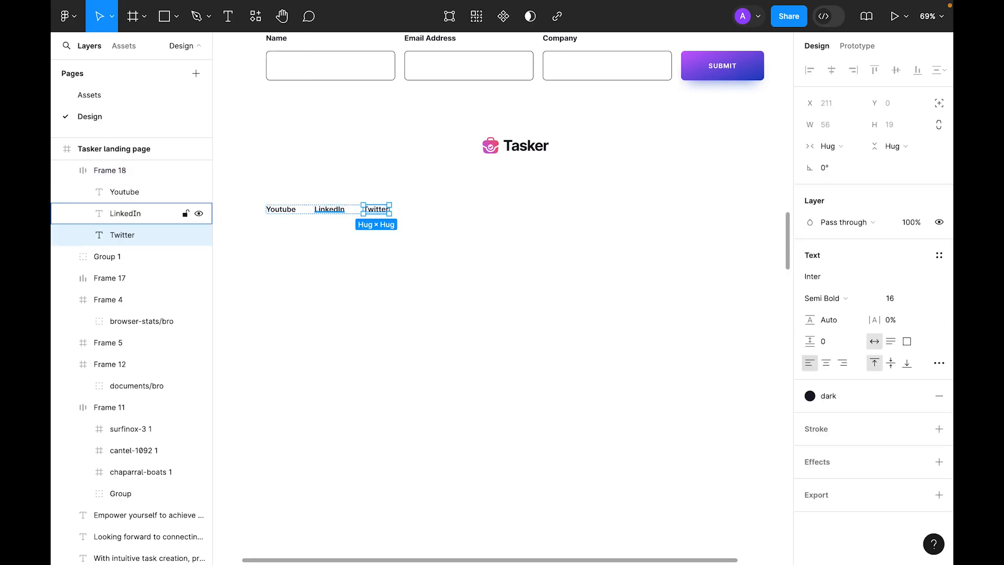
pyautogui.press('Return')
pyautogui.write('Facebook')
pyautogui.press('Escape')
pyautogui.hotkey('ctrl', 'd')
pyautogui.press('Return')
pyautogui.write('Instagram')
pyautogui.press('Escape')
pyautogui.hotkey('ctrl', 'd')
pyautogui.press('Return')
pyautogui.write('Dribbble')
pyautogui.press('Escape')
pyautogui.press('Escape')
# - Centre the link row horizontally on the page and move it up beneath the Tasker logo to Y 2967
pyautogui.click(431, 212)
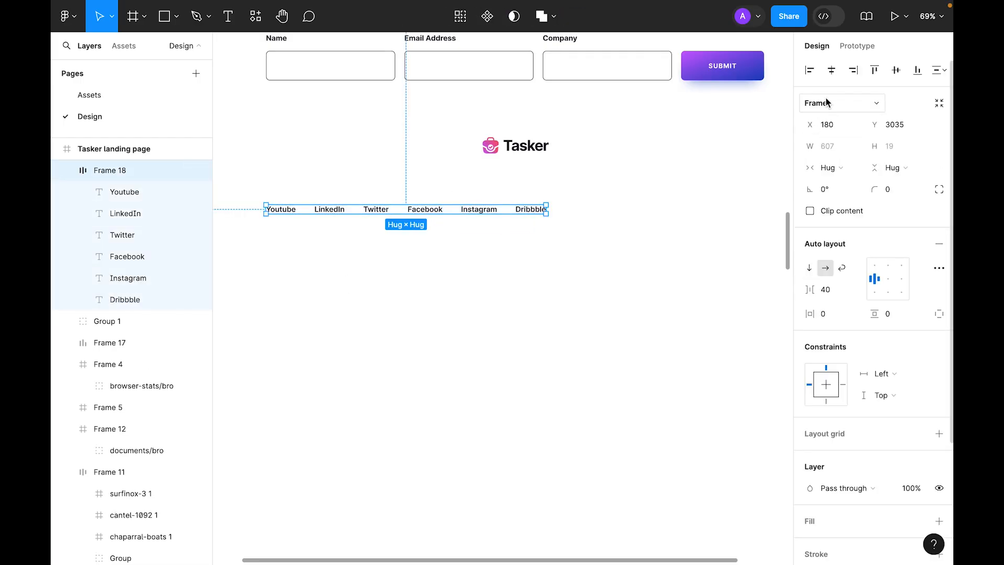
pyautogui.click(829, 77)
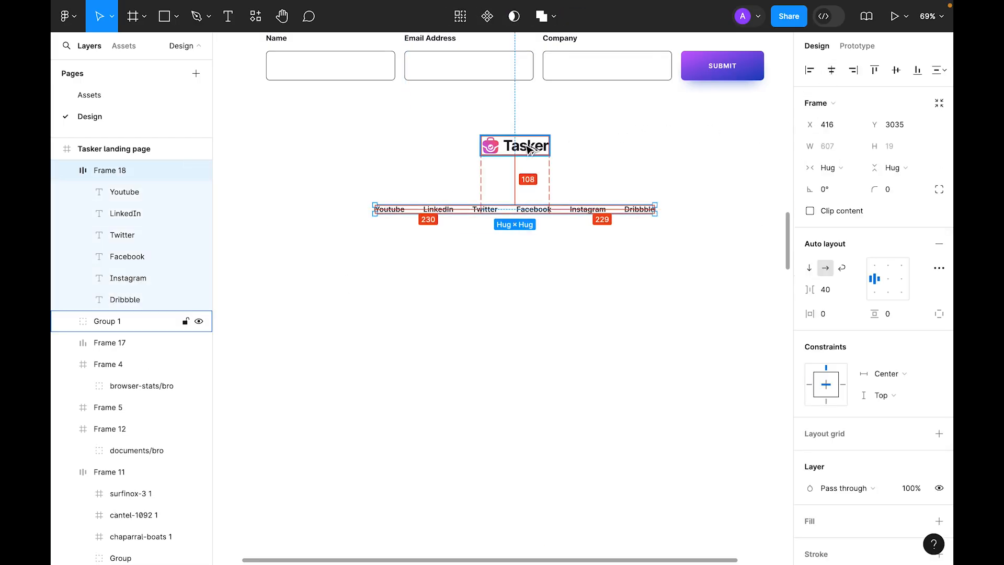
pyautogui.hotkey('shift', 'Up')
pyautogui.hotkey('shift', 'Up')
pyautogui.hotkey('shift', 'Up')
pyautogui.hotkey('shift', 'Up')
pyautogui.hotkey('shift', 'Up')
pyautogui.hotkey('shift', 'Up')
pyautogui.hotkey('shift', 'Up')
pyautogui.hotkey('shift', 'Up')
pyautogui.press('Up')
pyautogui.press('Up')
pyautogui.press('Up')
pyautogui.press('Up')
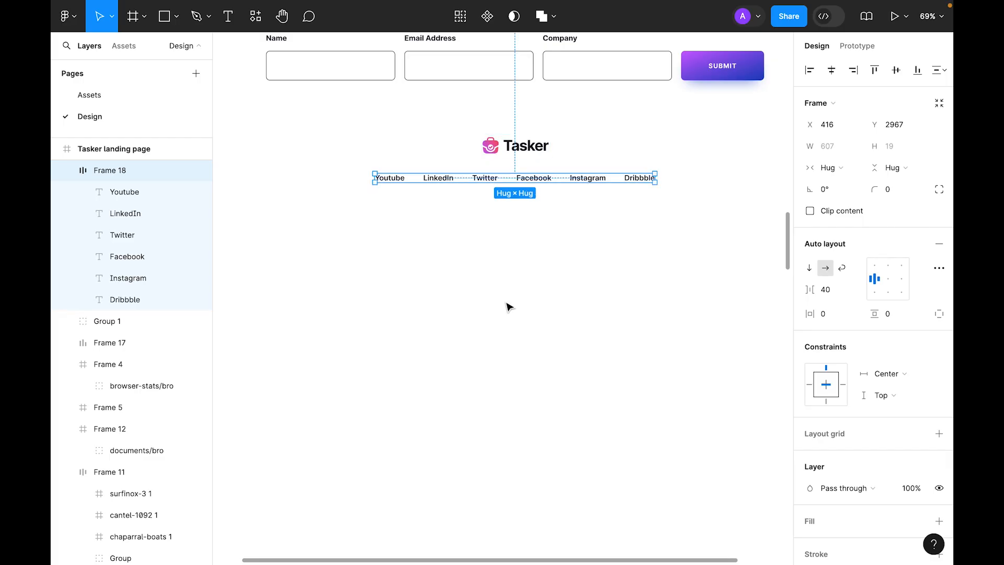
# - Copy the Facebook link below the row and change its text to "Copyright © 2024, Tasker. All rights reserved."
pyautogui.scroll(3, 525, 304)
pyautogui.doubleClick(532, 279)
pyautogui.moveTo(533, 278); pyautogui.dragTo(536, 341)
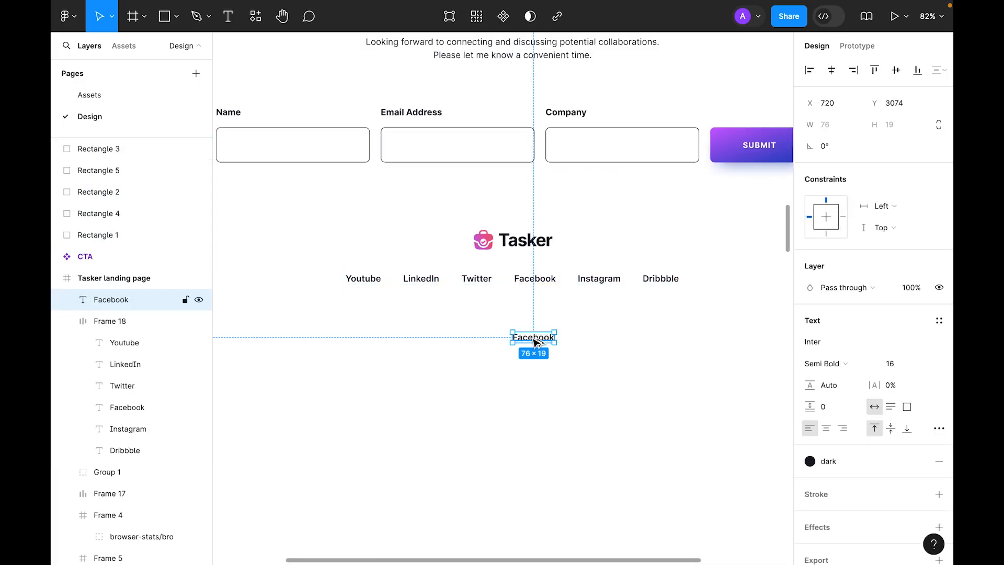
pyautogui.doubleClick(536, 337)
pyautogui.write('Cop')
pyautogui.write('yr')
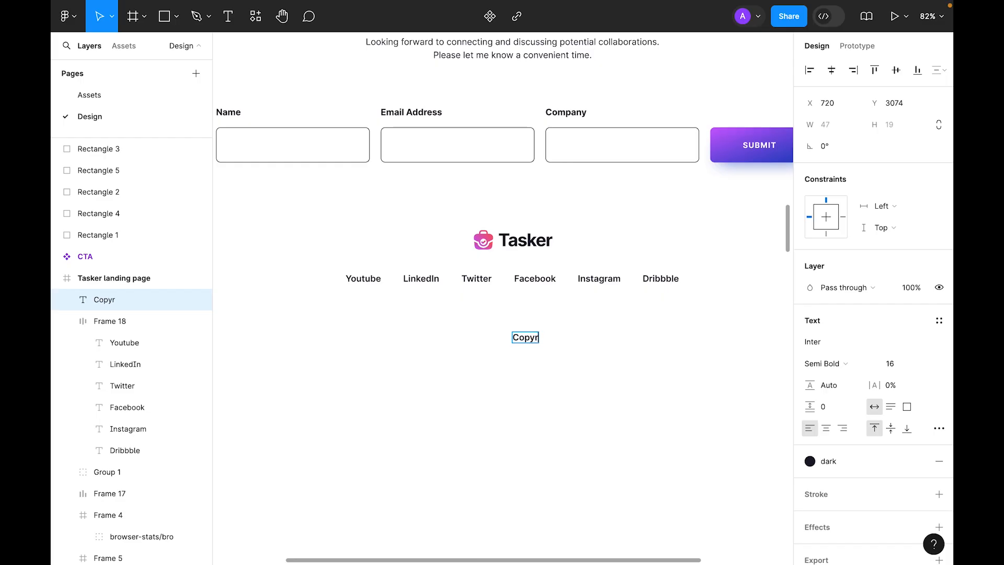
pyautogui.write('ight ©')
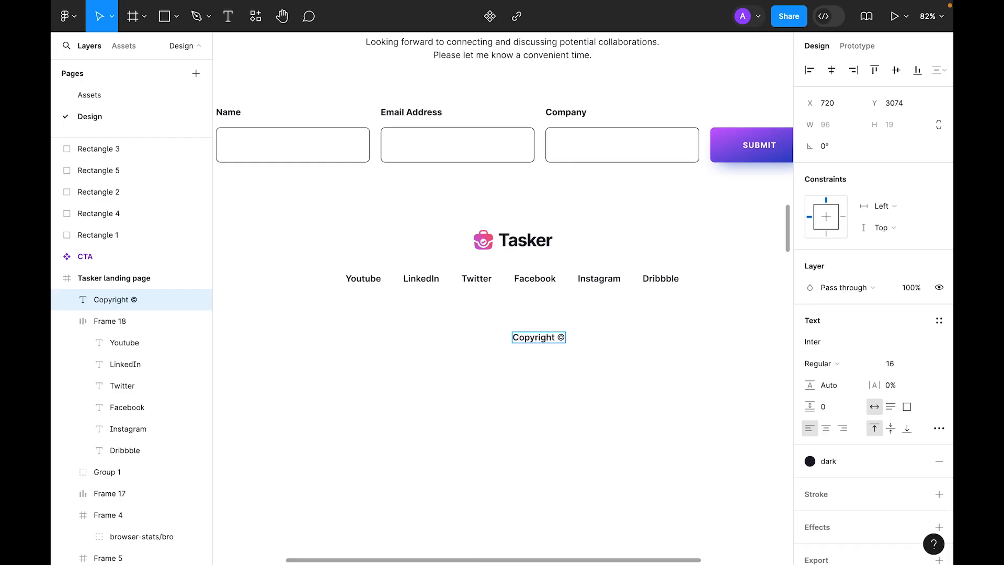
pyautogui.write(' 2024,')
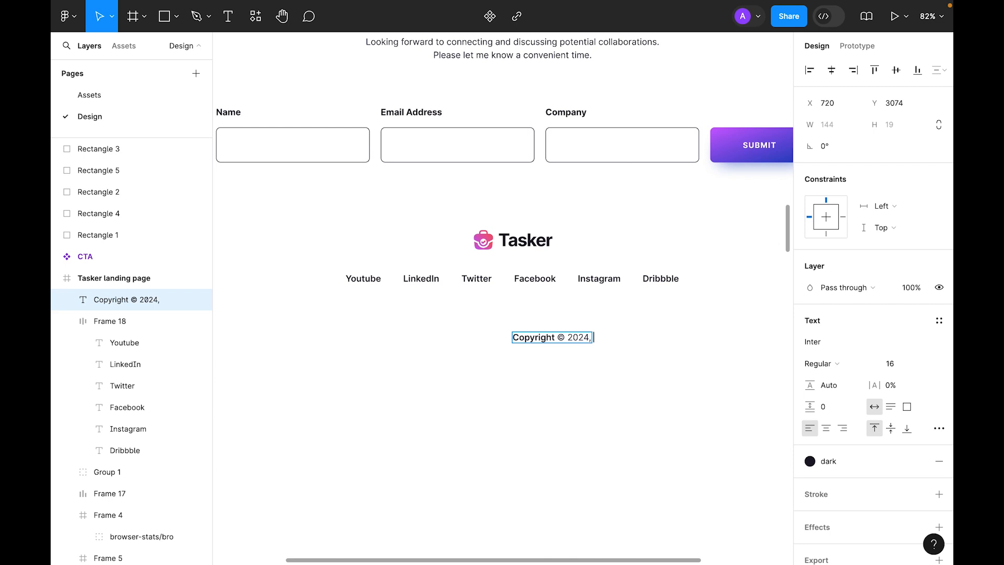
pyautogui.write(' Tasker. All righ')
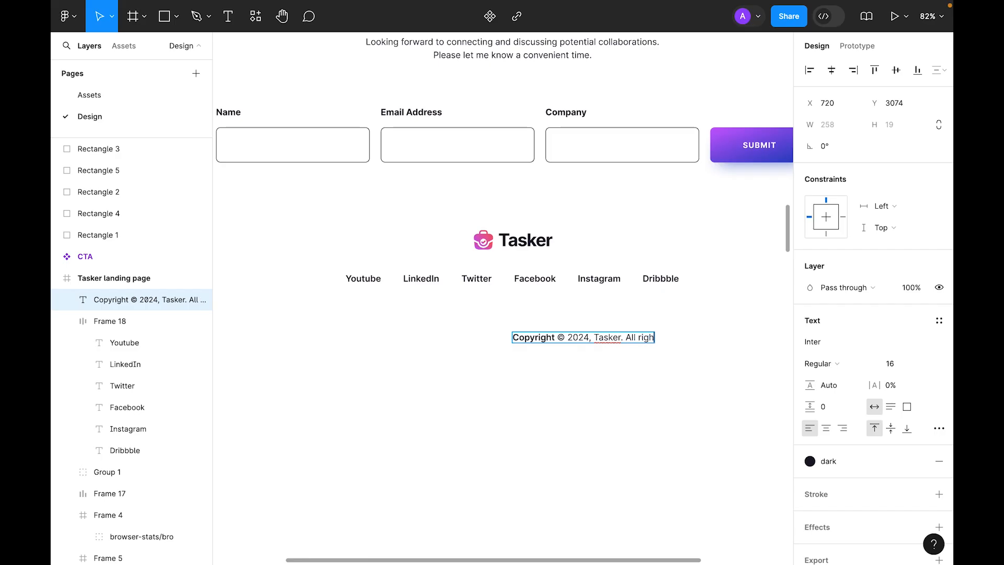
pyautogui.write('ts reserved.')
pyautogui.press('Escape')
# - Set the copyright text's weight to Regular, centre it horizontally and move it up just beneath the social links
pyautogui.click(838, 367)
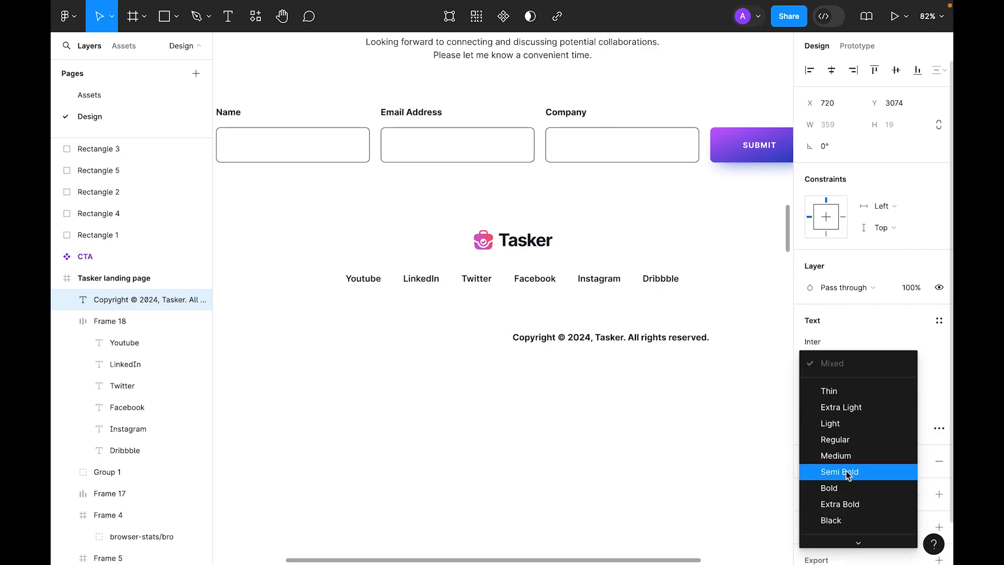
pyautogui.click(850, 439)
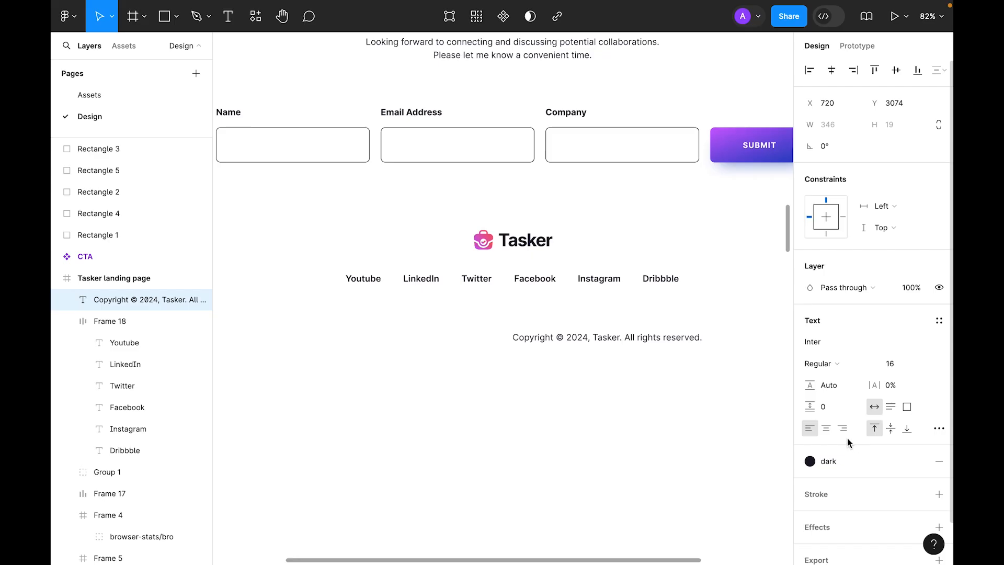
pyautogui.click(831, 69)
pyautogui.moveTo(544, 338); pyautogui.dragTo(544, 312)
pyautogui.click(692, 362)
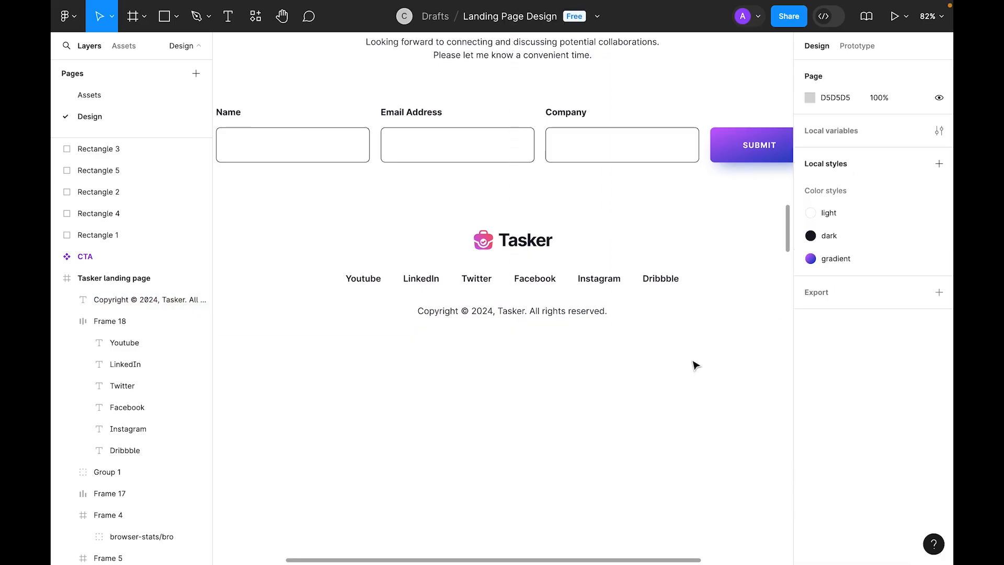
# - Review the whole landing page layout, toggling the layout grids on and off to check the alignment
pyautogui.scroll(-3, 672, 355)
pyautogui.scroll(-3, 643, 369)
pyautogui.scroll(10, 642, 372)
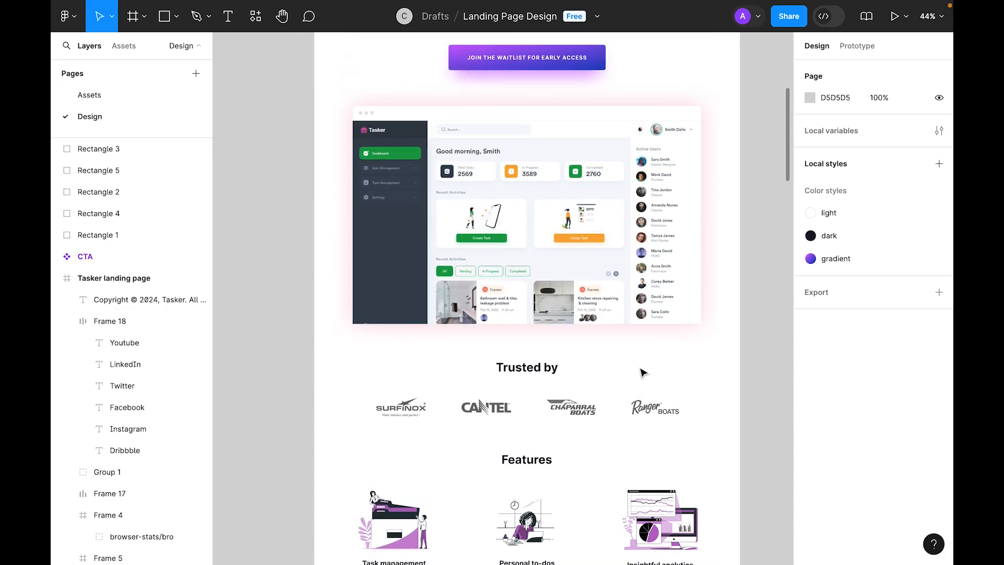
pyautogui.hotkey('ctrl', 'g')
pyautogui.hotkey('ctrl', 'g')
pyautogui.hotkey('ctrl', 'g')
pyautogui.hotkey('ctrl', 'g')
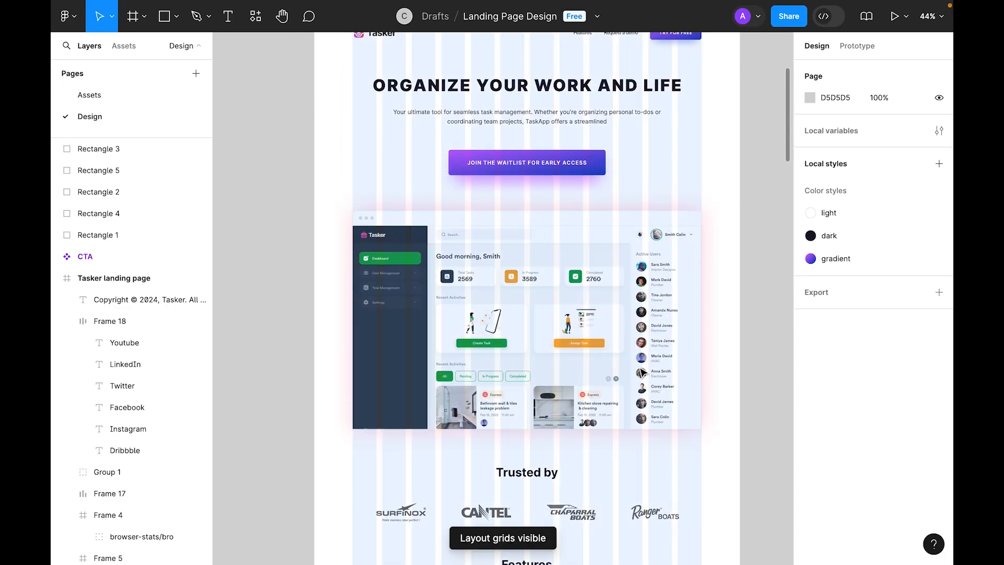
pyautogui.scroll(5, 650, 233)
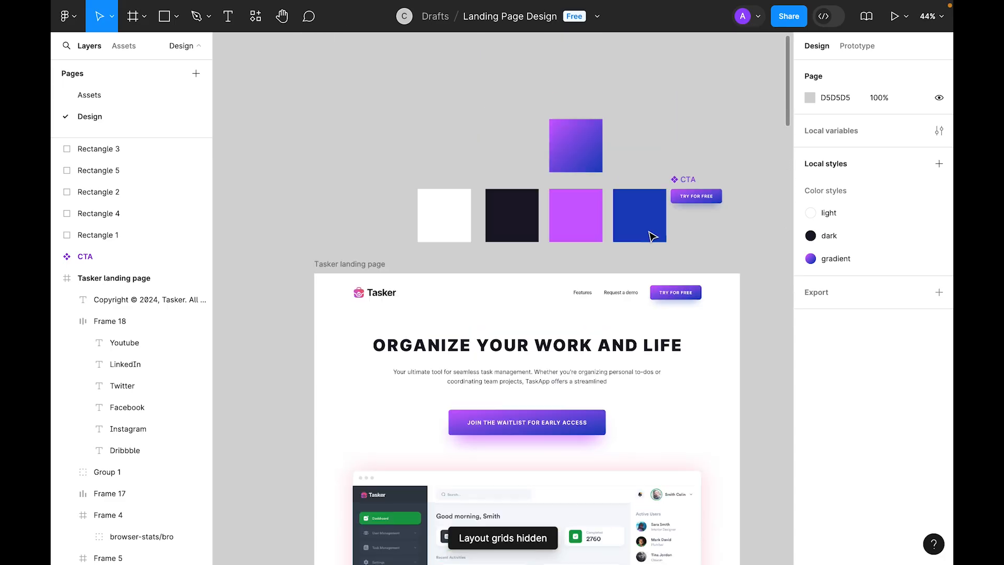
pyautogui.scroll(-4, 677, 336)
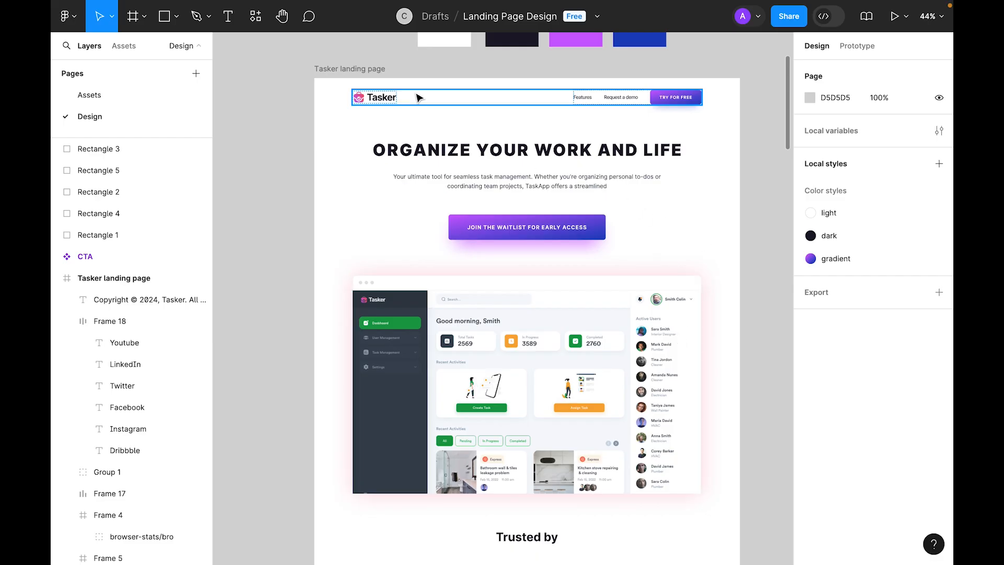
# - Present the Tasker landing page frame as a prototype and examine it from the header to the footer
pyautogui.click(381, 70)
pyautogui.click(895, 18)
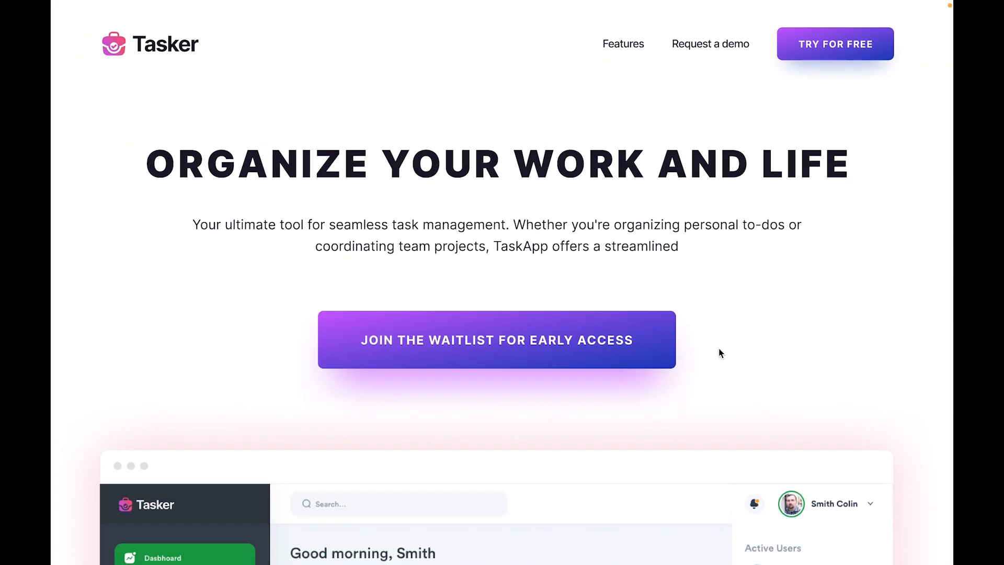
pyautogui.scroll(-2, 719, 353)
pyautogui.scroll(-10, 719, 354)
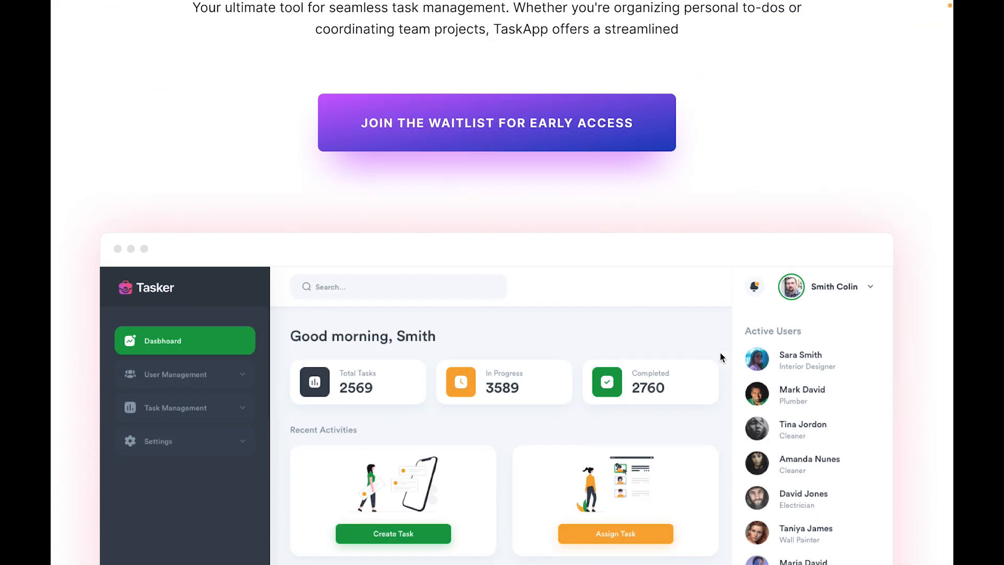
pyautogui.scroll(-10, 720, 355)
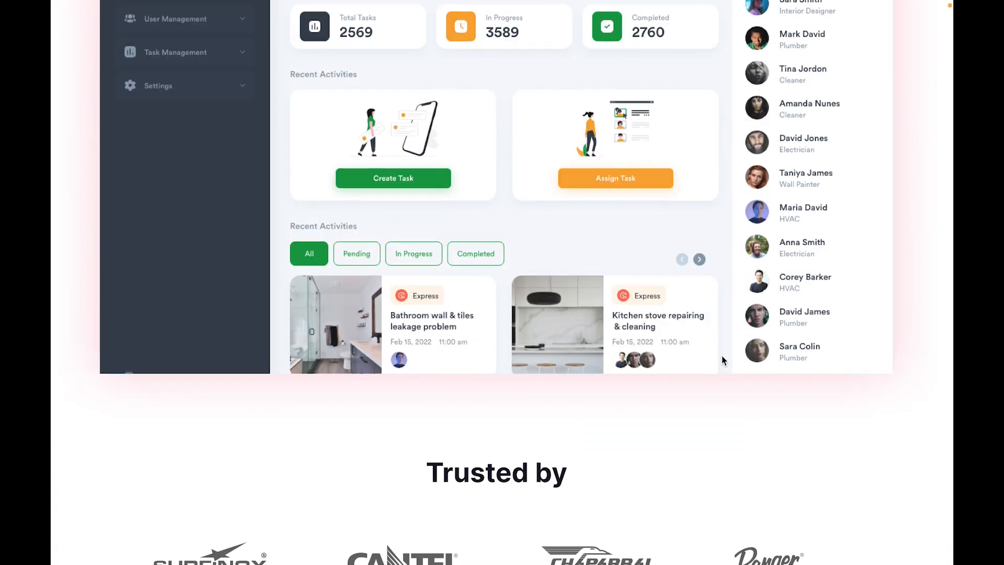
pyautogui.scroll(-6, 724, 361)
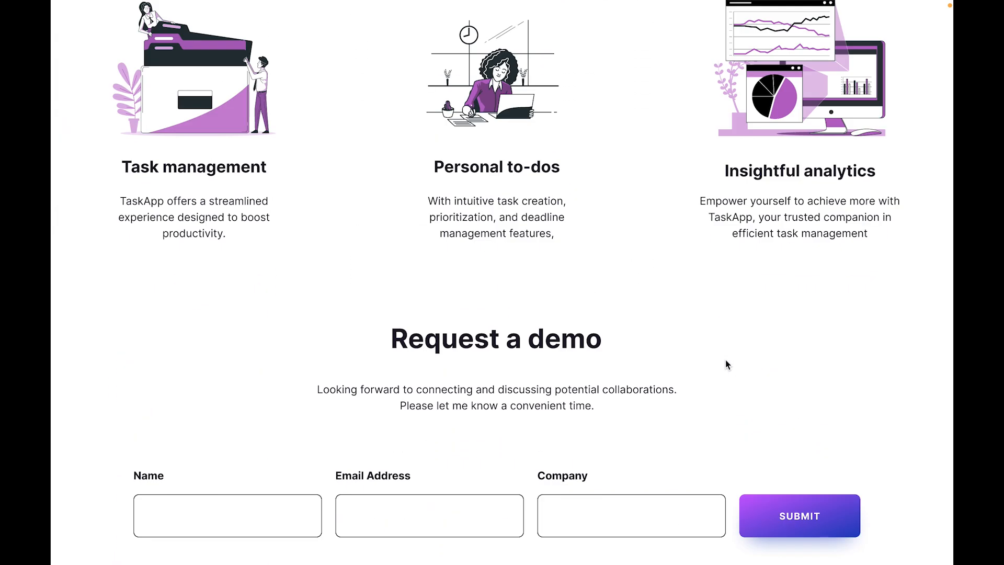
pyautogui.scroll(-9, 728, 364)
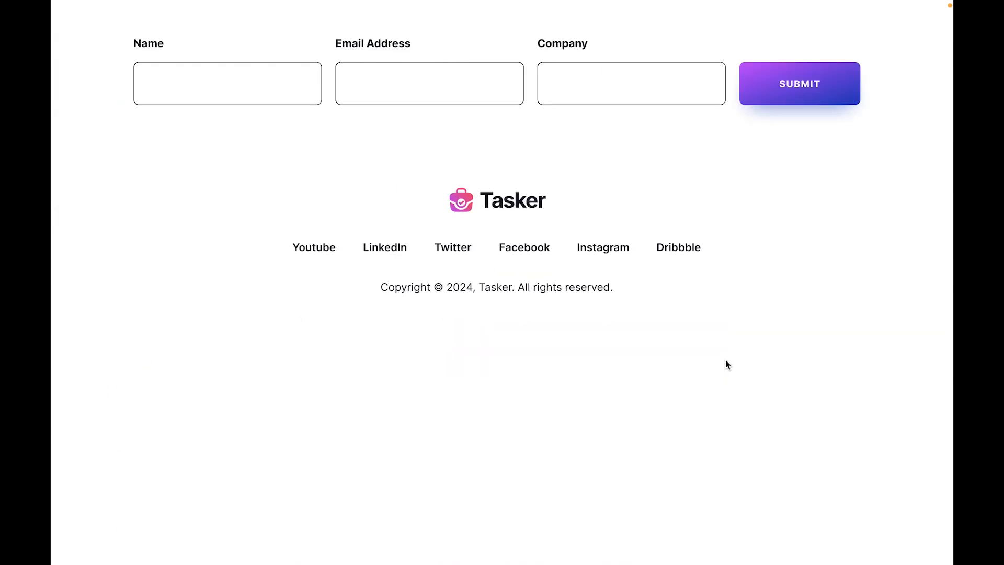
pyautogui.scroll(20, 727, 364)
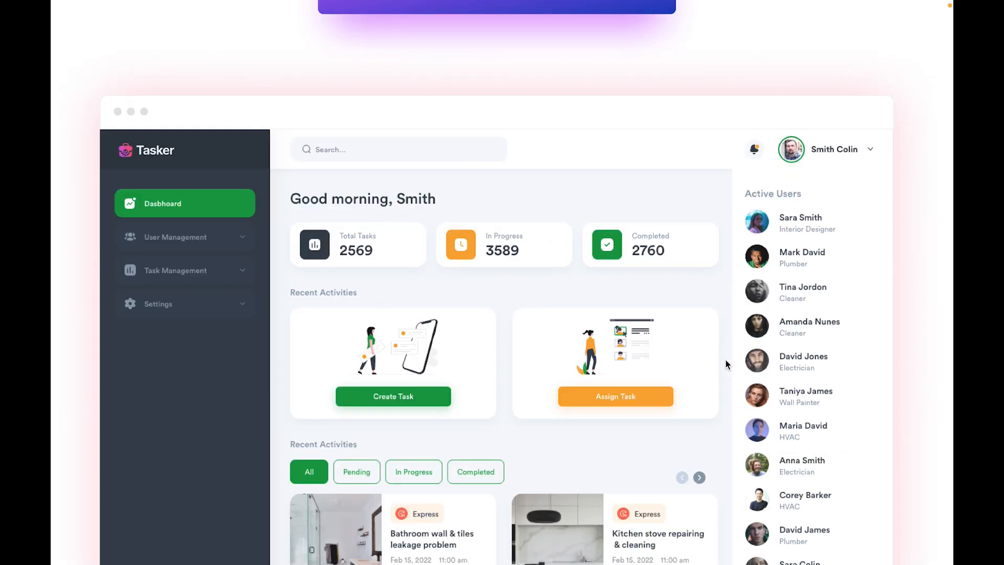
pyautogui.scroll(2, 726, 364)
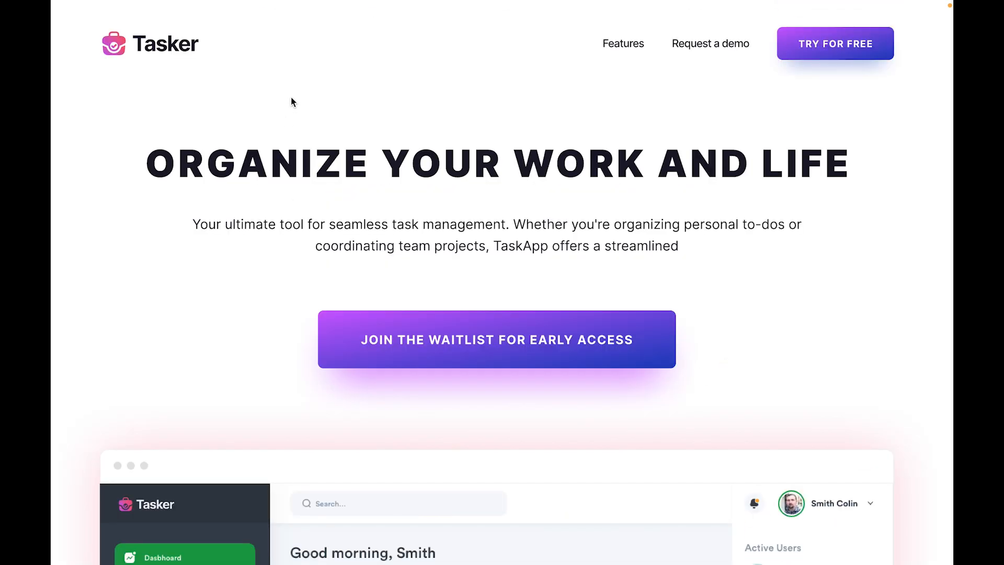
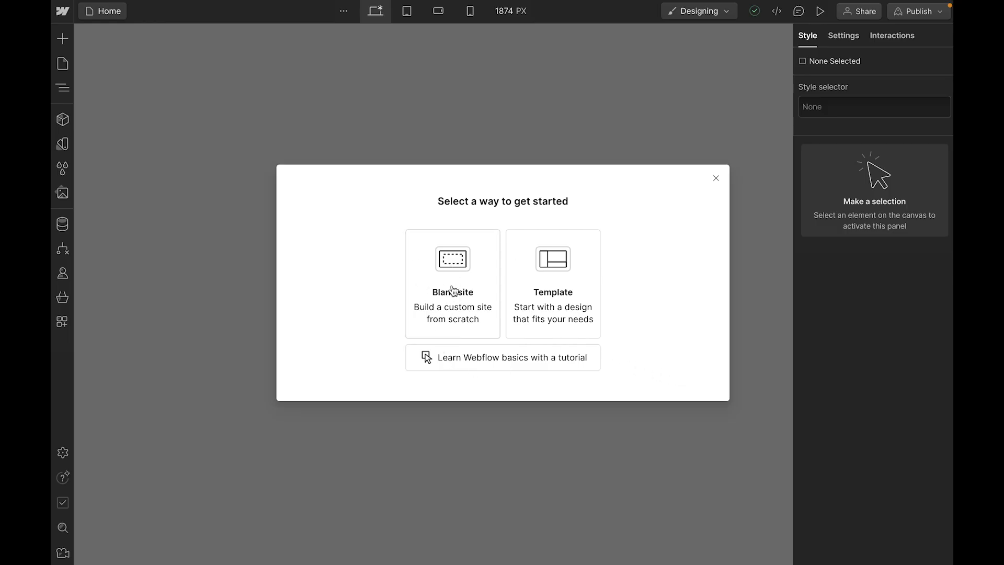
# - In Webflow, create a new blank site named "Tasker"
pyautogui.click(456, 261)
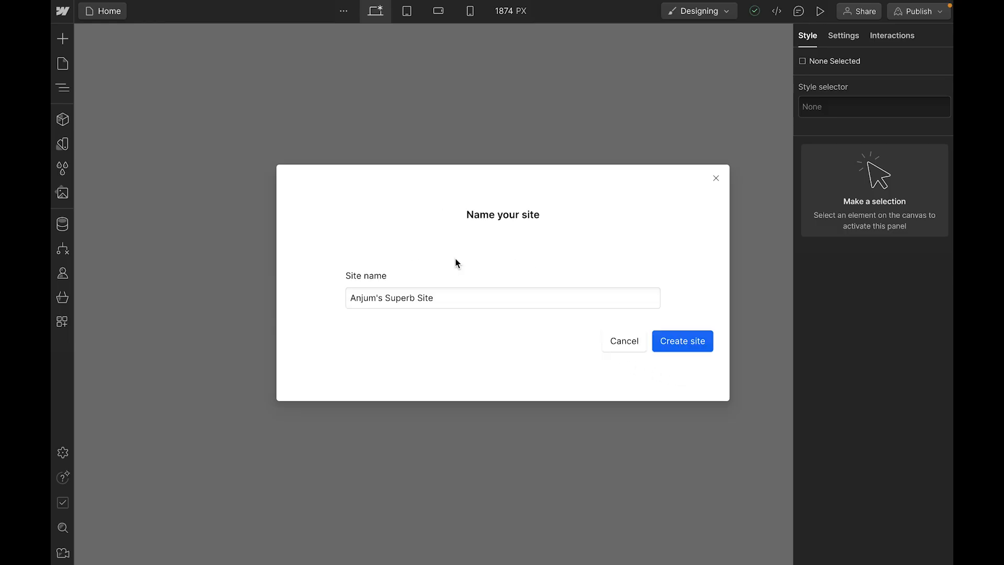
pyautogui.tripleClick(378, 297)
pyautogui.write('Tasker')
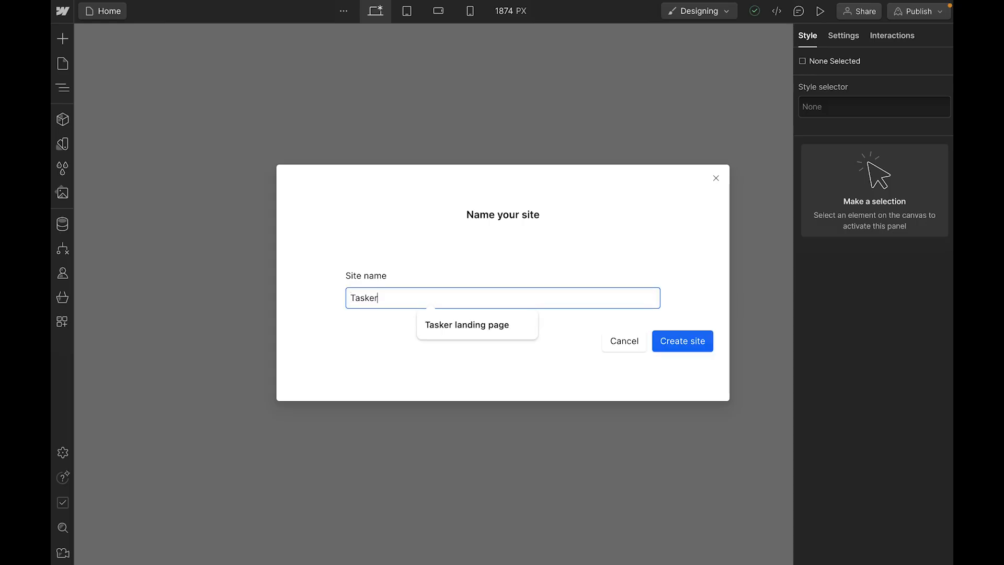
pyautogui.click(495, 263)
pyautogui.click(685, 343)
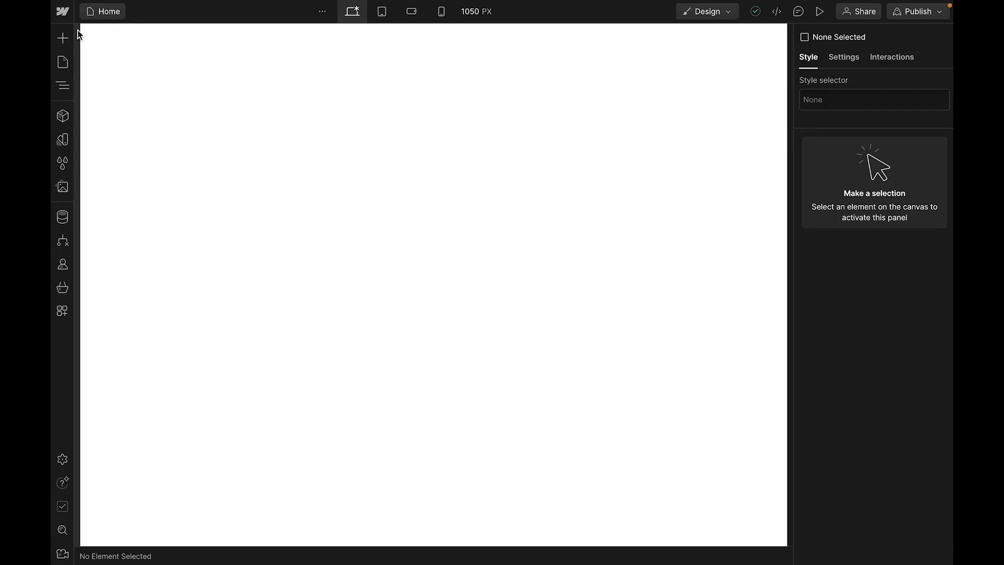
# - Open the site settings' Fonts page and choose Inter from the Google Fonts
pyautogui.click(63, 14)
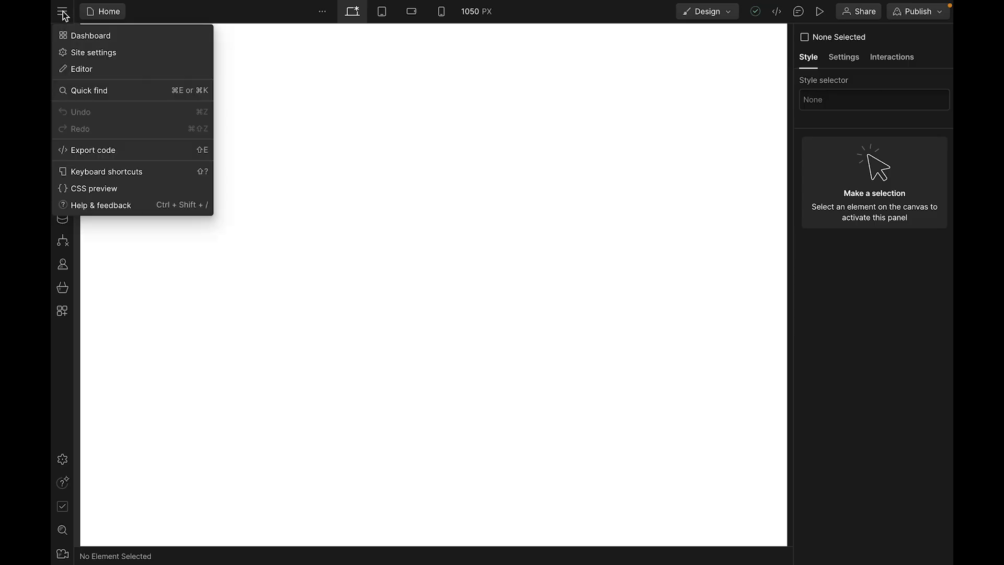
pyautogui.click(105, 54)
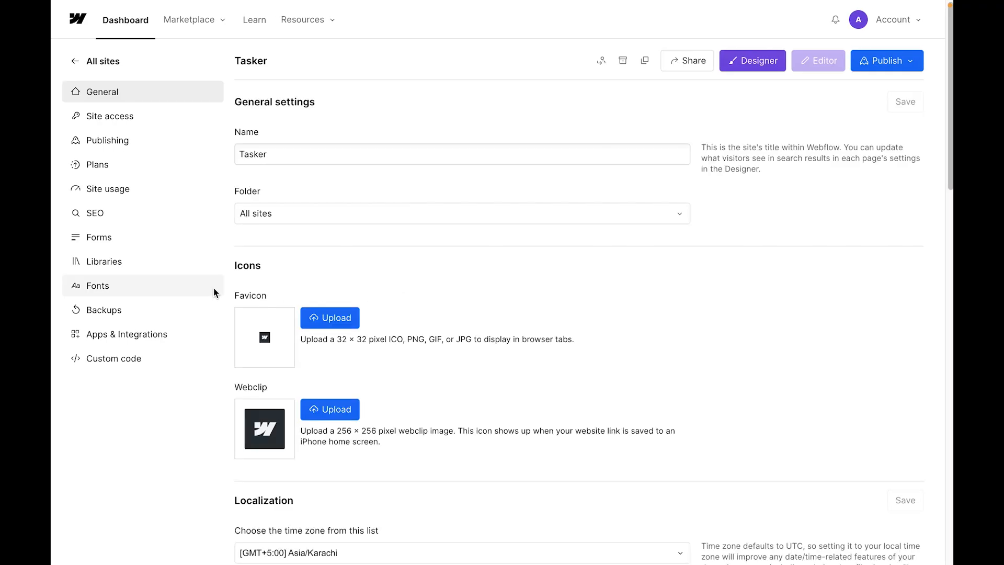
pyautogui.click(103, 287)
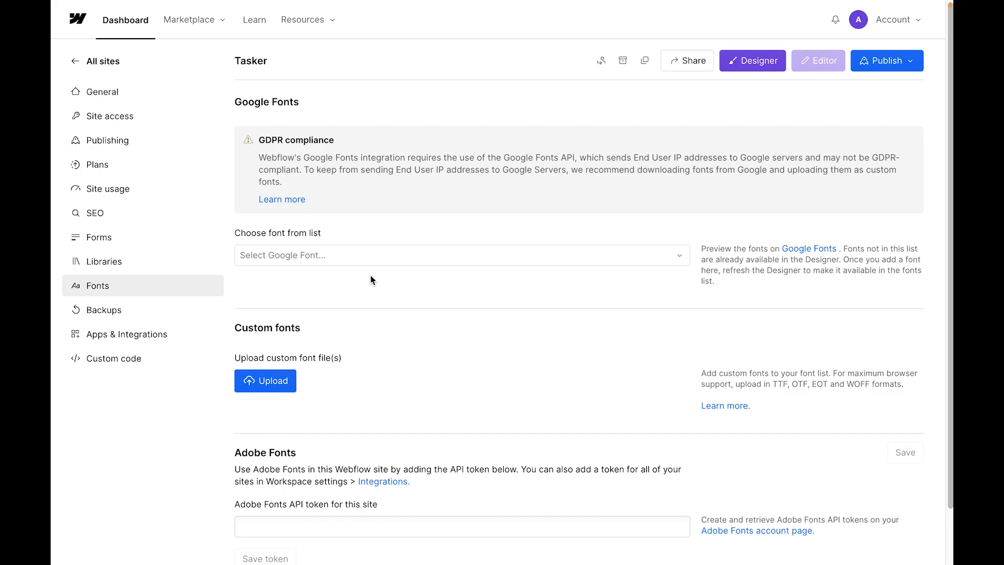
pyautogui.scroll(-1, 370, 282)
pyautogui.click(331, 220)
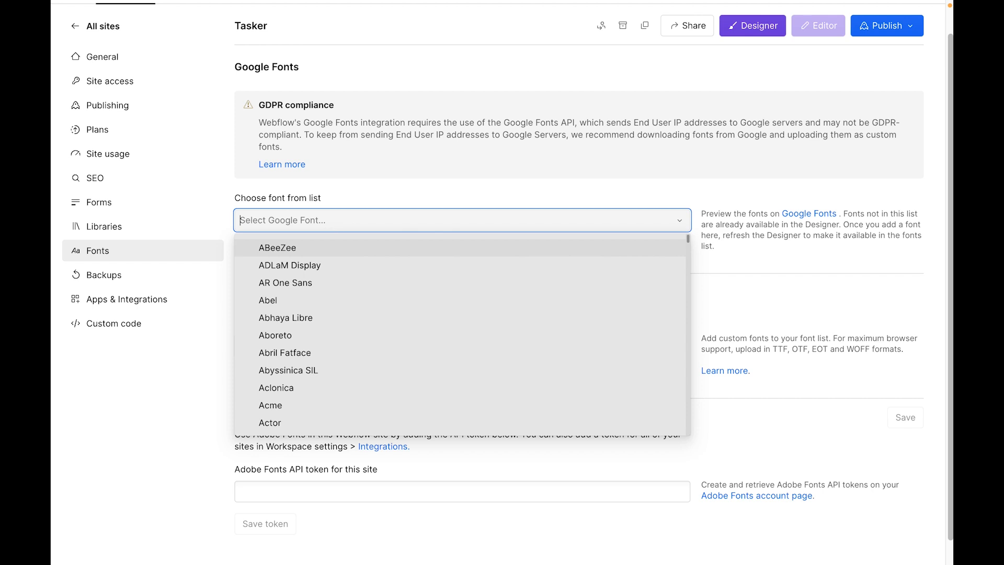
pyautogui.write('Inter')
pyautogui.click(265, 248)
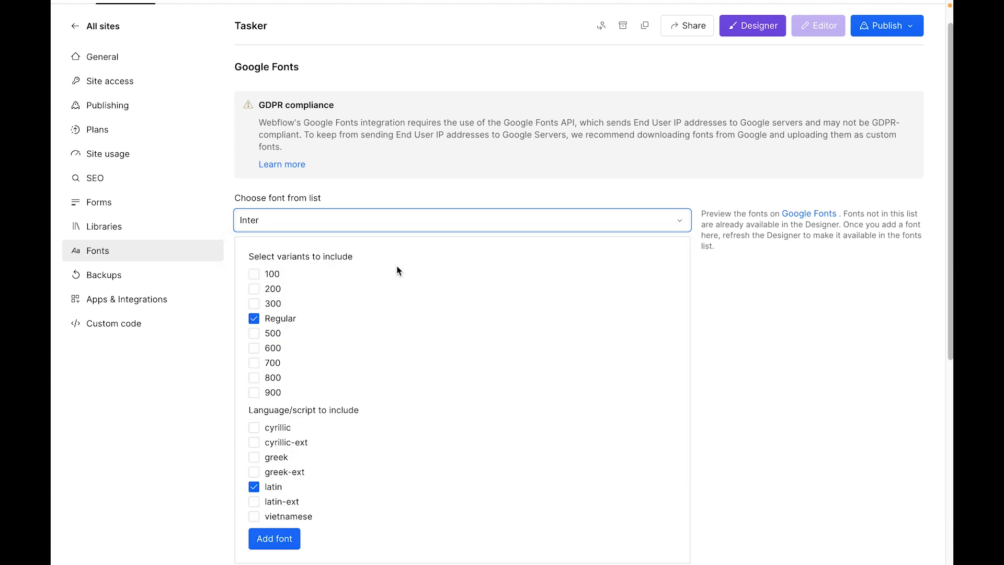
# - Include Inter's 500, 600, 700, 800 and 900 variants alongside Regular and add the font to the site
pyautogui.scroll(-2, 276, 259)
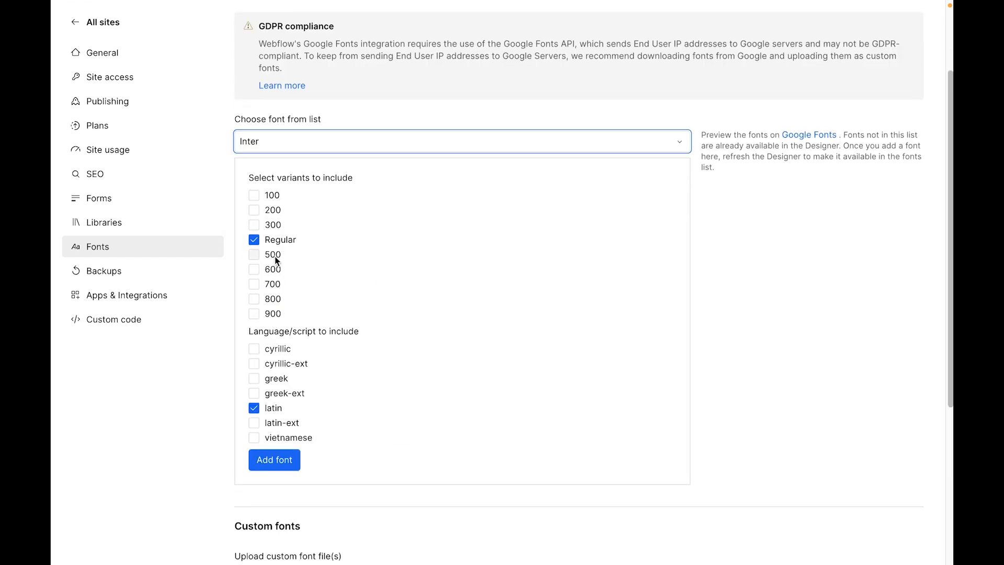
pyautogui.click(254, 256)
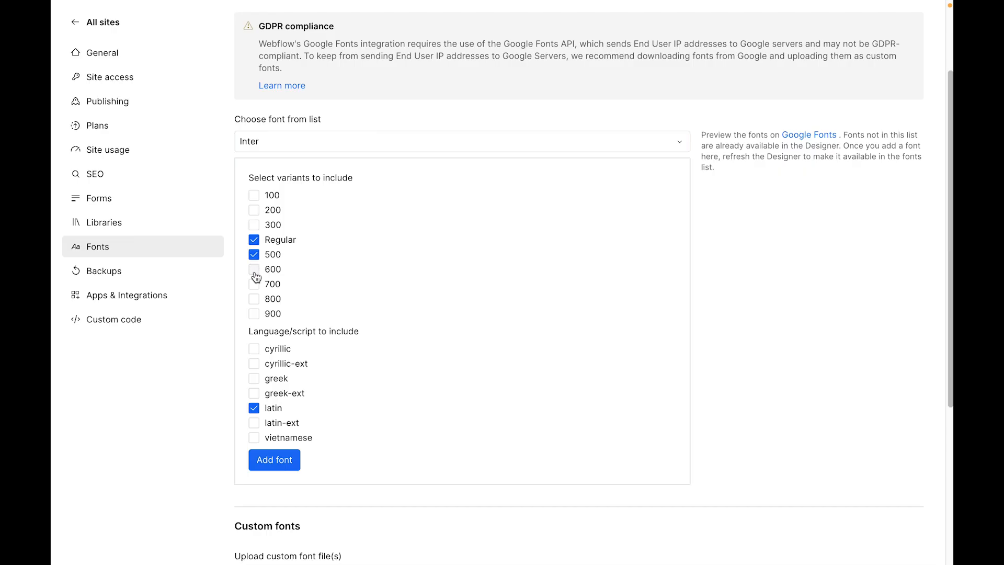
pyautogui.click(254, 270)
pyautogui.click(254, 284)
pyautogui.click(254, 299)
pyautogui.click(255, 315)
pyautogui.click(278, 462)
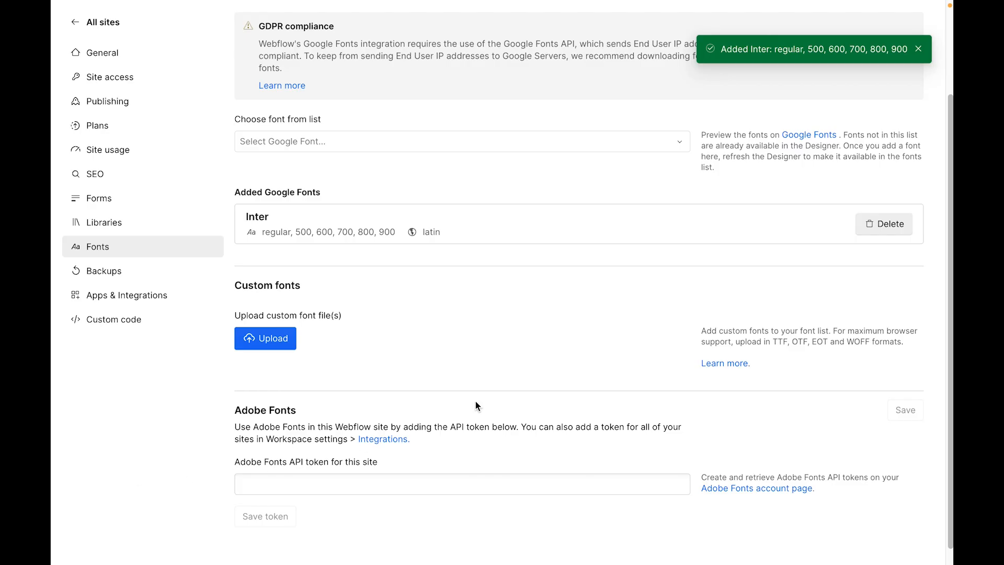
pyautogui.scroll(3, 560, 365)
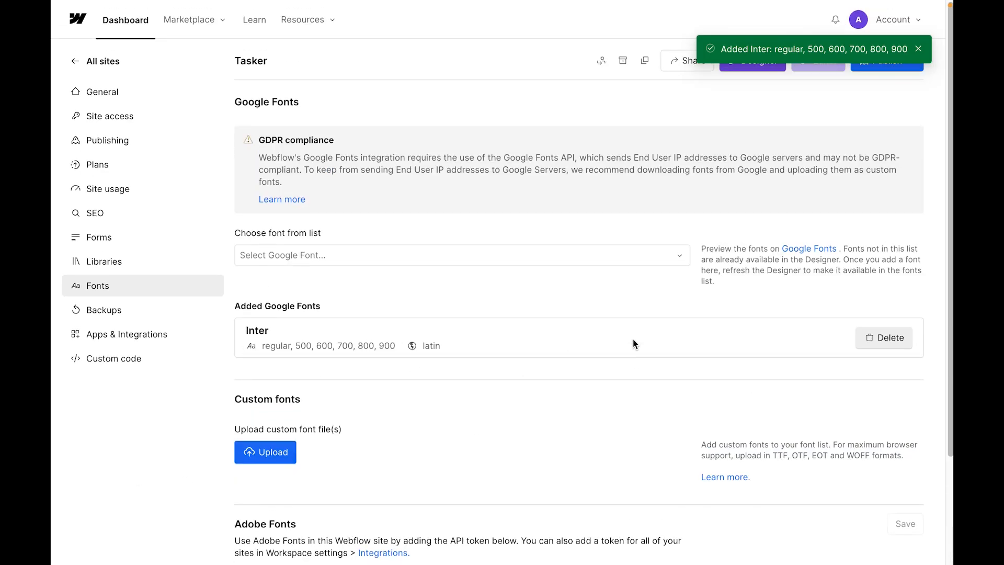
# - Return to the Designer and create two color variables named "light" and "dark"
pyautogui.click(763, 65)
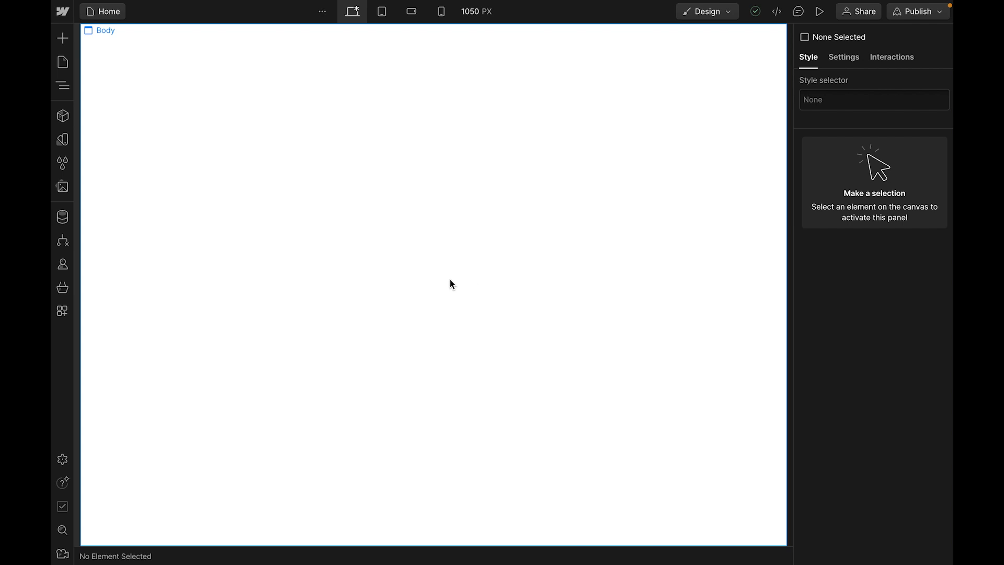
pyautogui.click(62, 140)
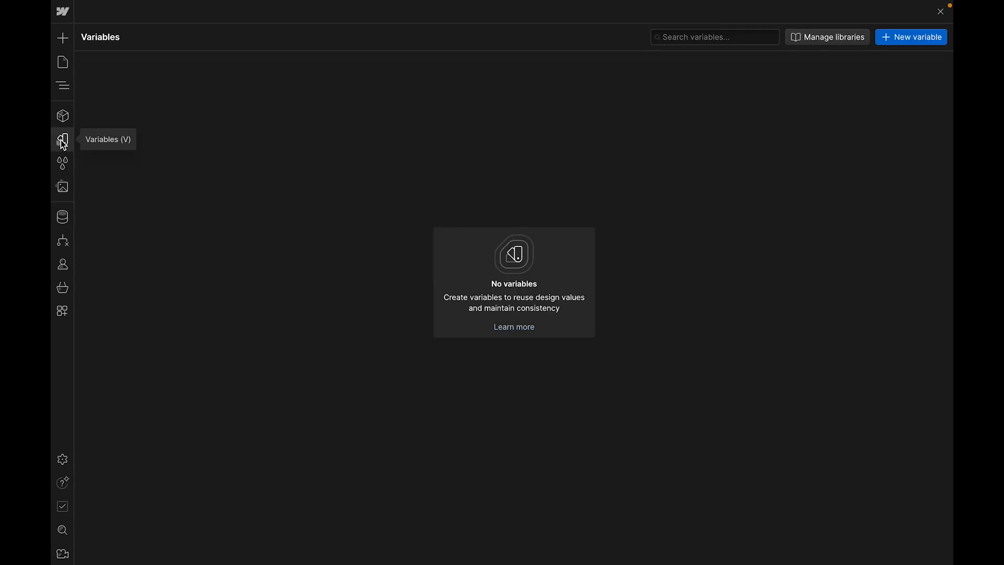
pyautogui.click(911, 40)
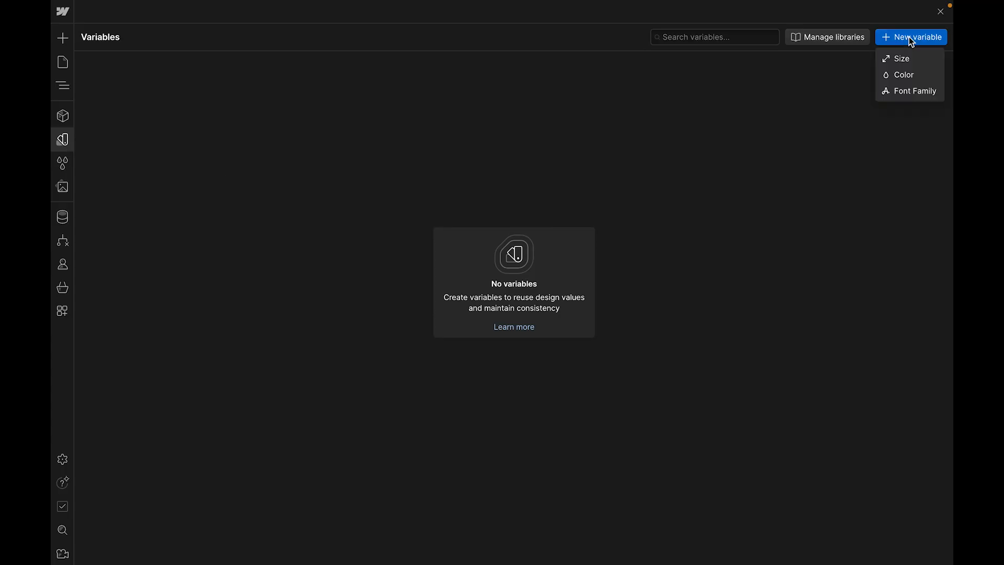
pyautogui.click(905, 78)
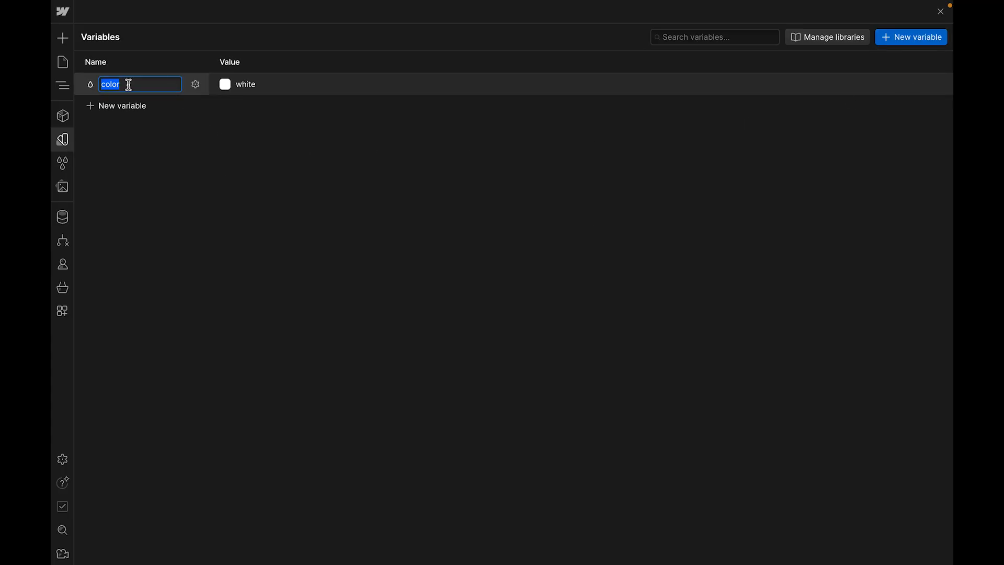
pyautogui.write('light')
pyautogui.press('Return')
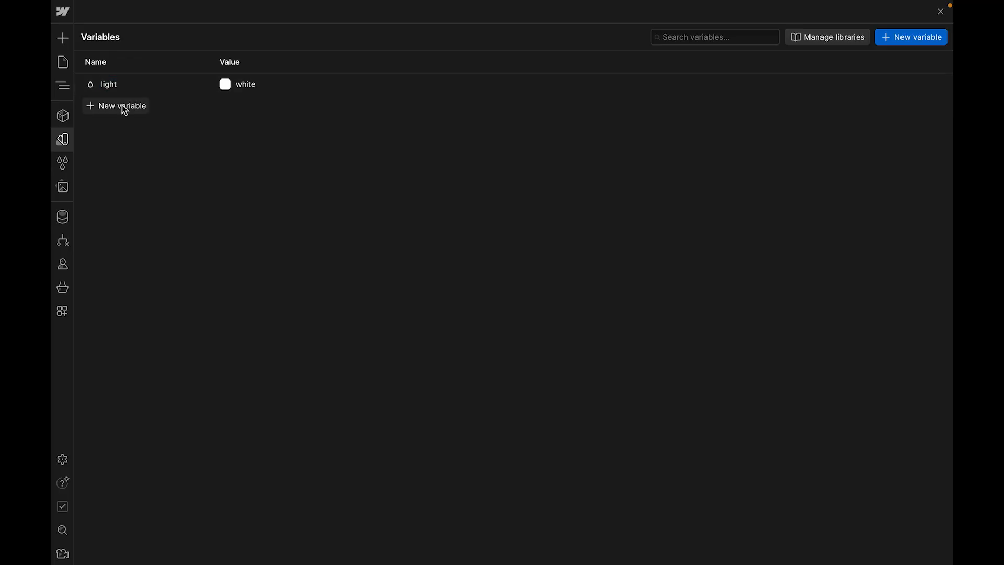
pyautogui.click(122, 105)
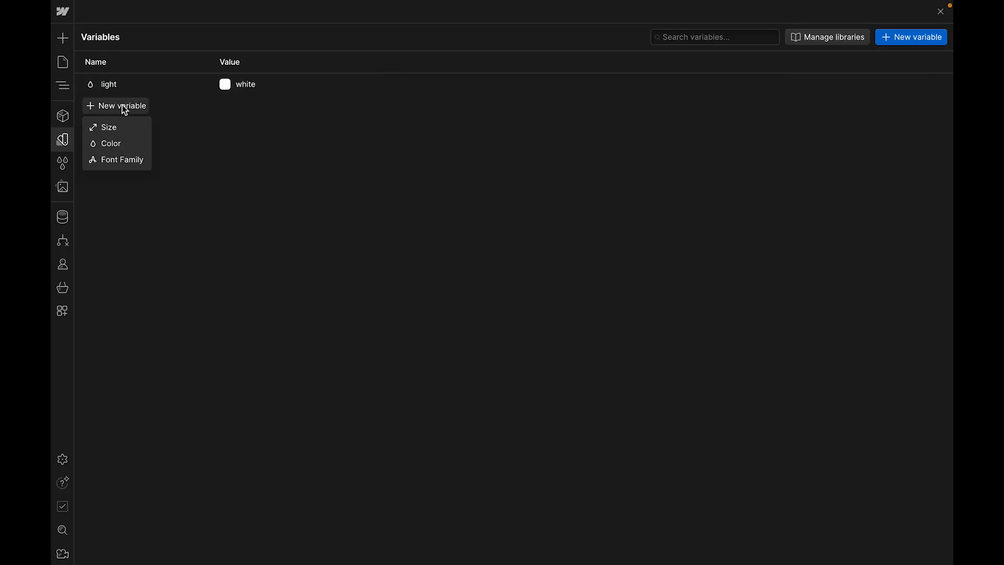
pyautogui.click(114, 143)
pyautogui.write('dark')
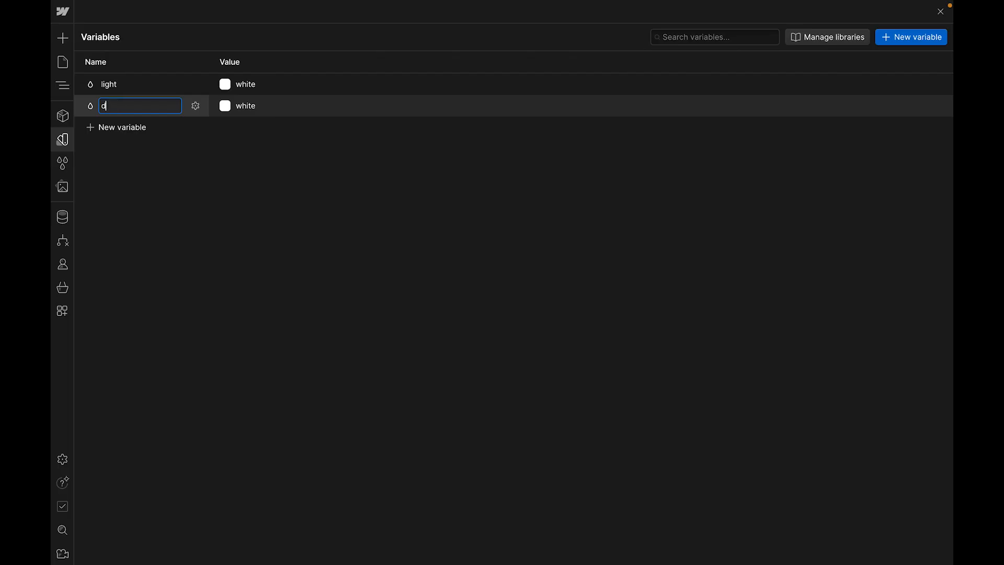
pyautogui.press('Return')
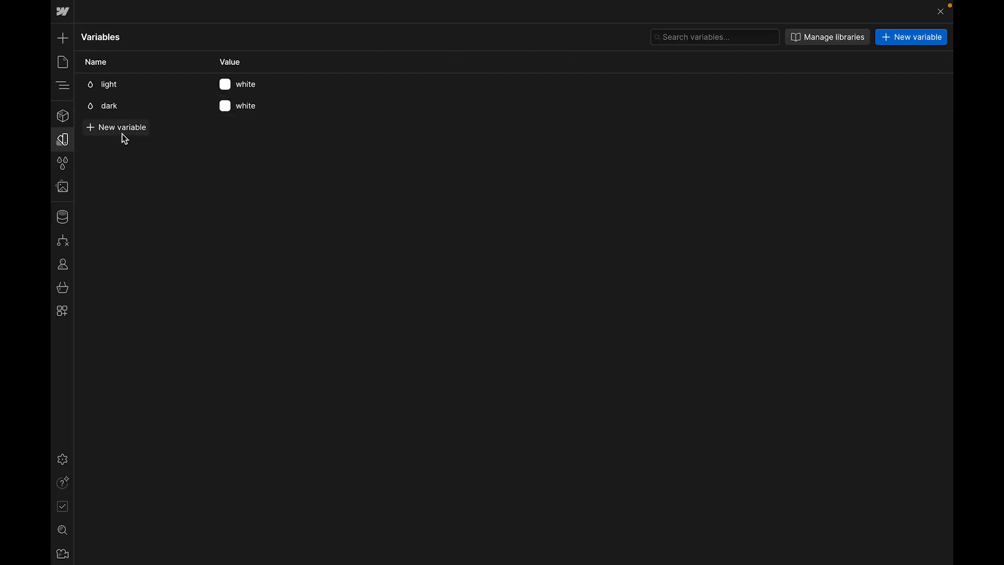
# - Create two more color variables named "pink" and "blue"
pyautogui.click(121, 131)
pyautogui.click(115, 163)
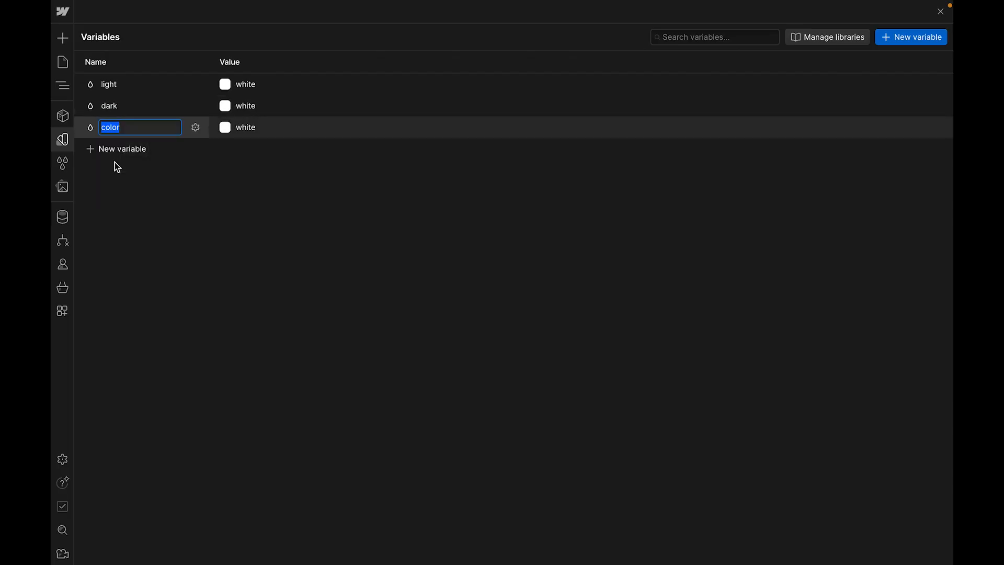
pyautogui.write('pink')
pyautogui.press('Return')
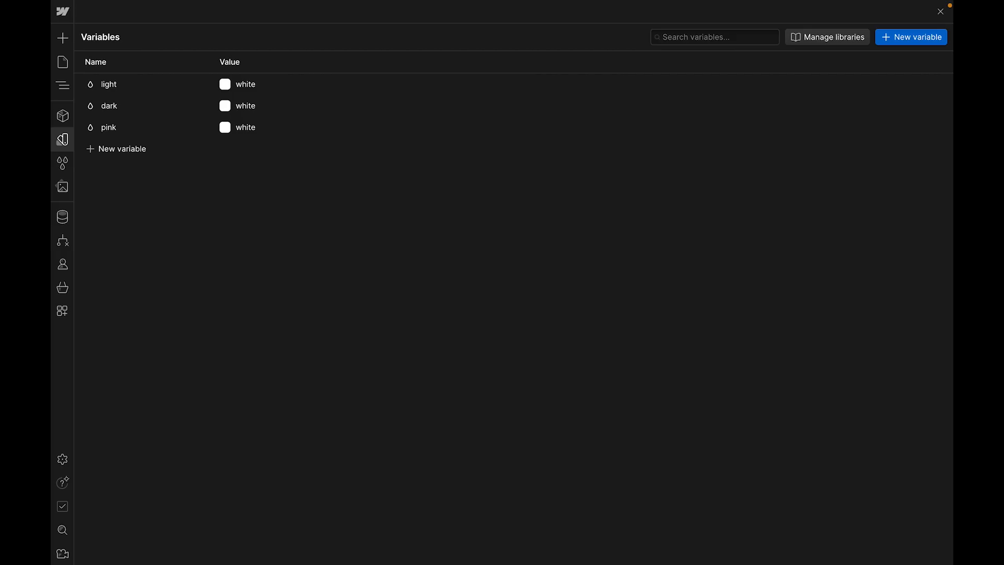
pyautogui.click(115, 152)
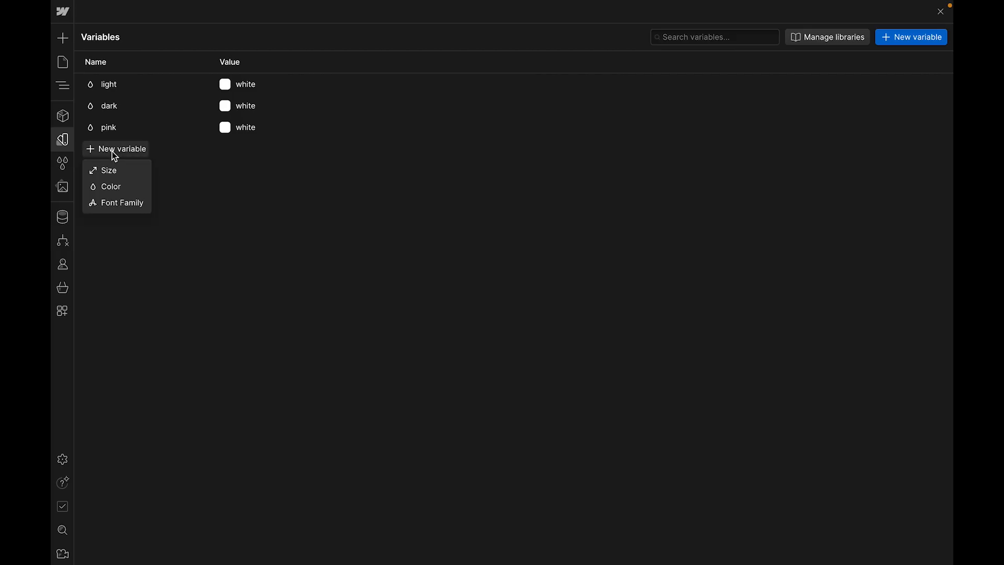
pyautogui.click(120, 188)
pyautogui.write('blue')
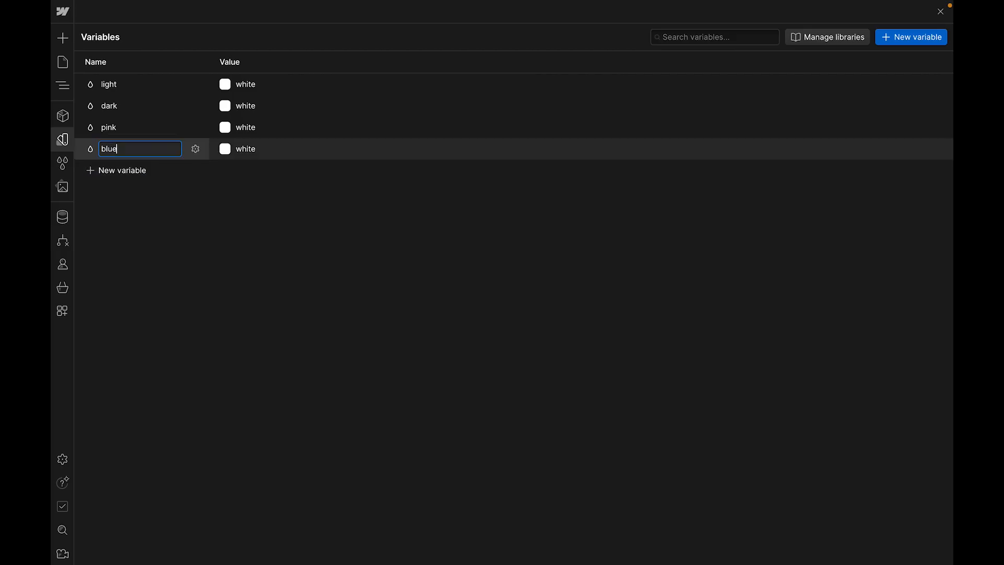
pyautogui.press('Return')
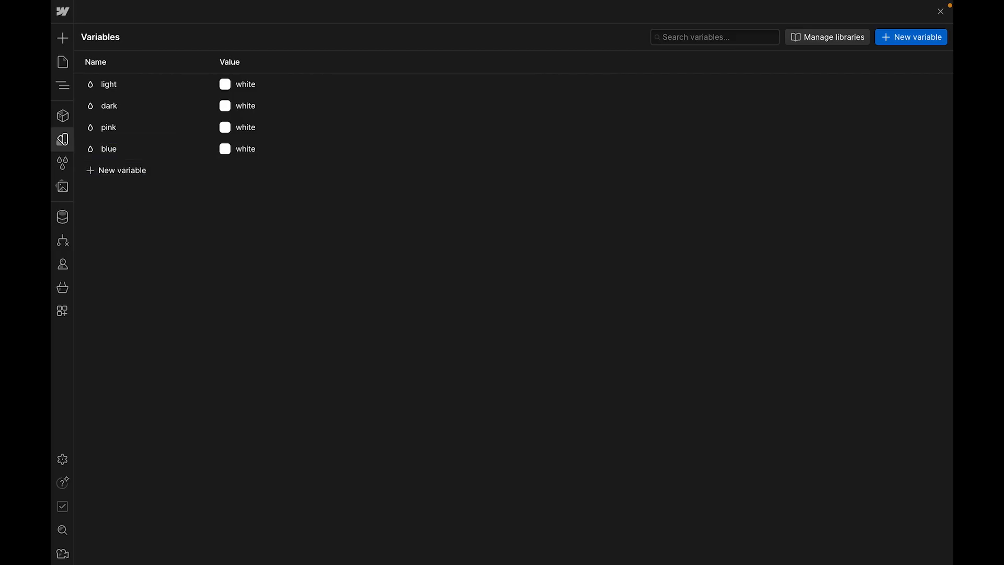
# - Set the "dark" variable's color to #1d192b
pyautogui.click(234, 106)
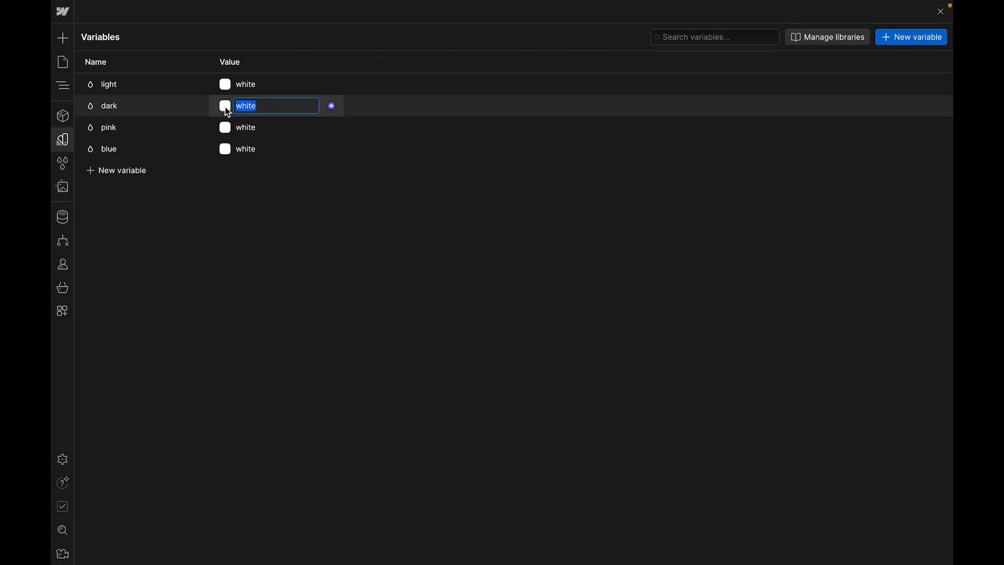
pyautogui.click(225, 107)
pyautogui.click(182, 265)
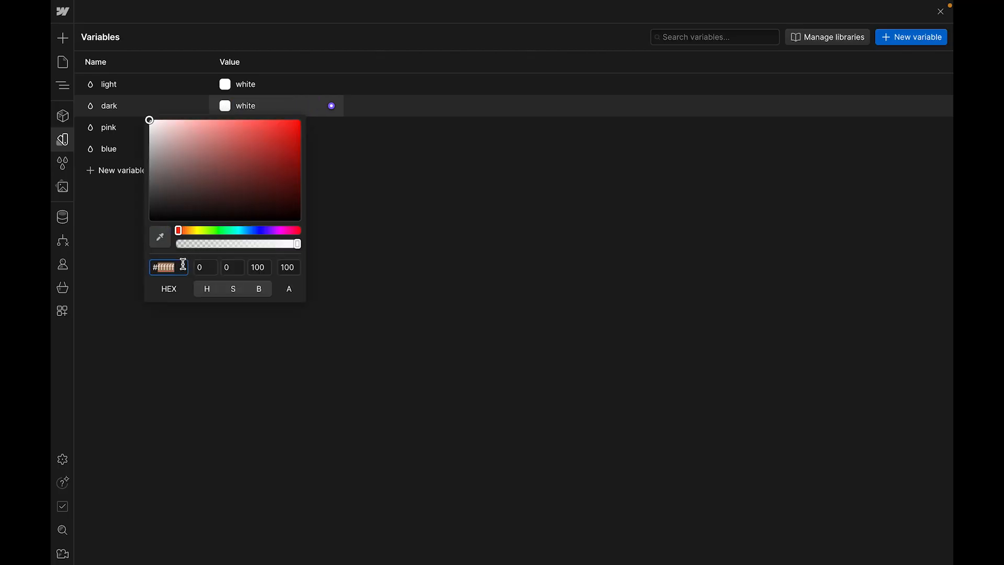
pyautogui.write('1D1B2B')
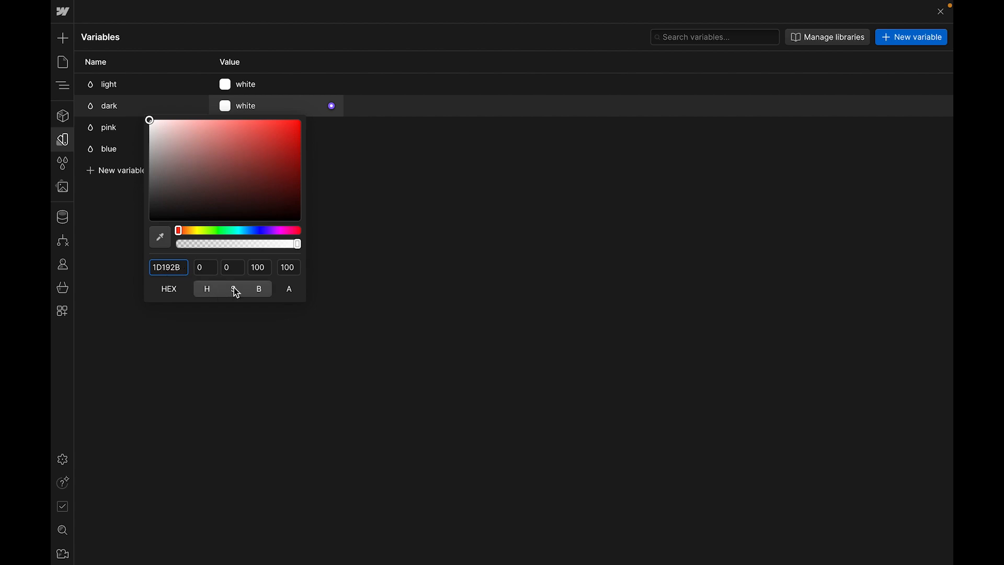
pyautogui.press('Return')
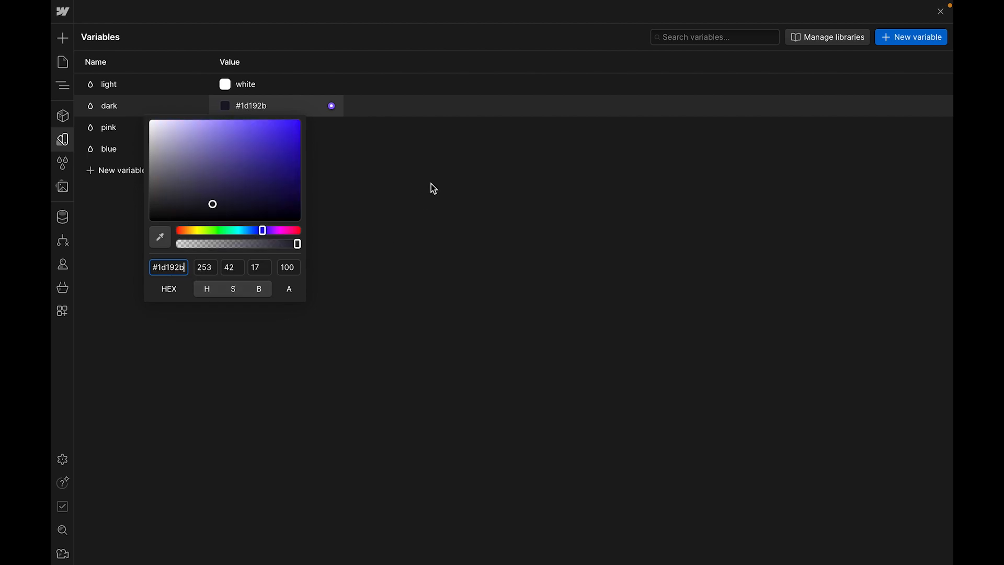
pyautogui.click(433, 181)
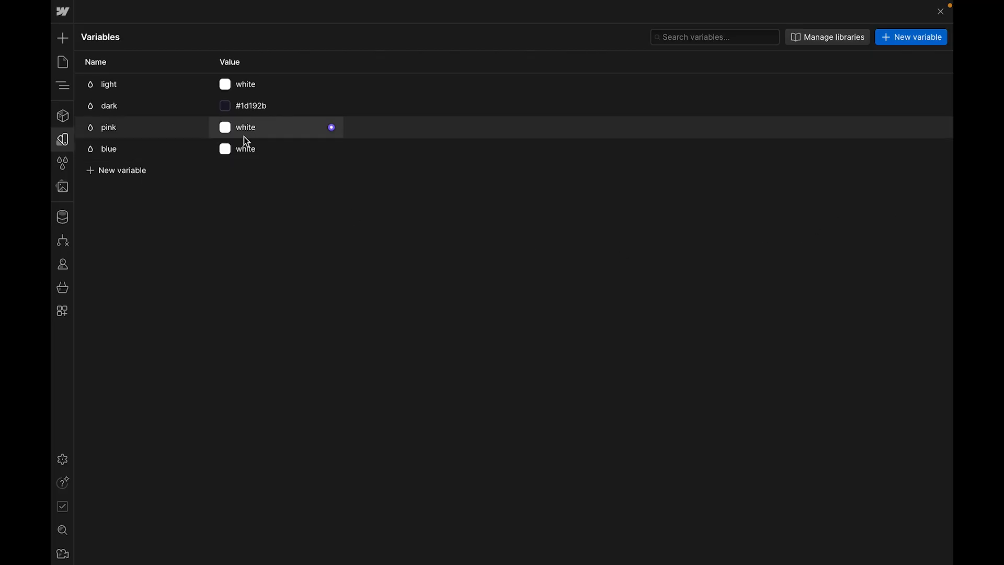
# - Set the "pink" variable's color to #cb5dff
pyautogui.click(218, 130)
pyautogui.click(220, 129)
pyautogui.click(174, 288)
pyautogui.write('#cb5dff')
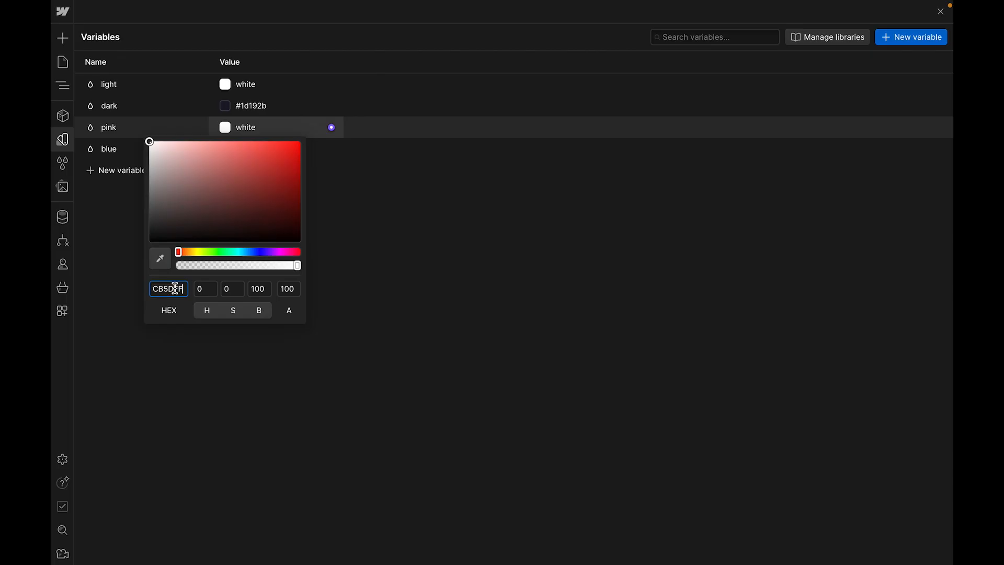
pyautogui.click(587, 249)
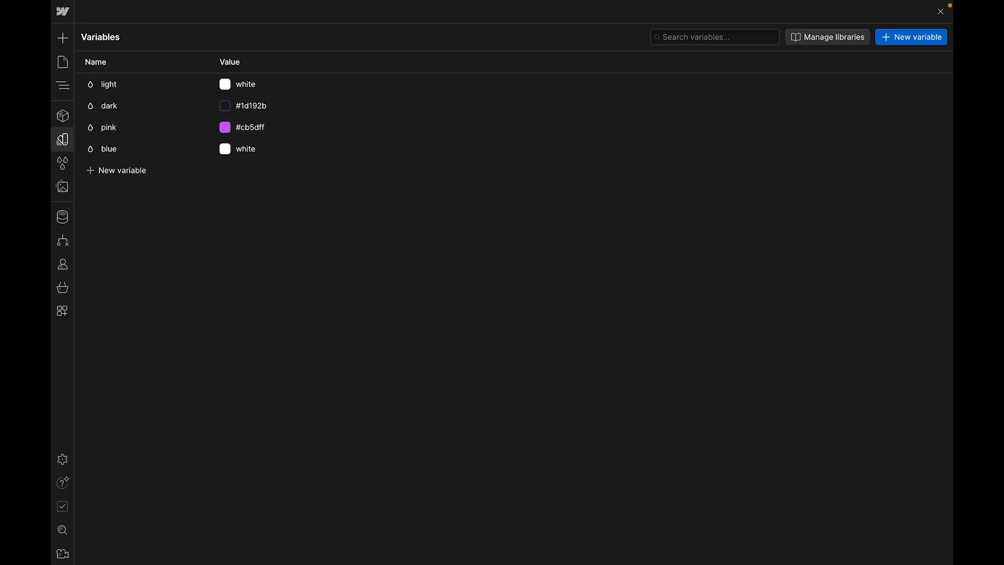
# - Set the "blue" variable's color to #1d41be and return to the page canvas
pyautogui.click(225, 149)
pyautogui.write('#1d41be')
pyautogui.click(664, 322)
pyautogui.click(940, 13)
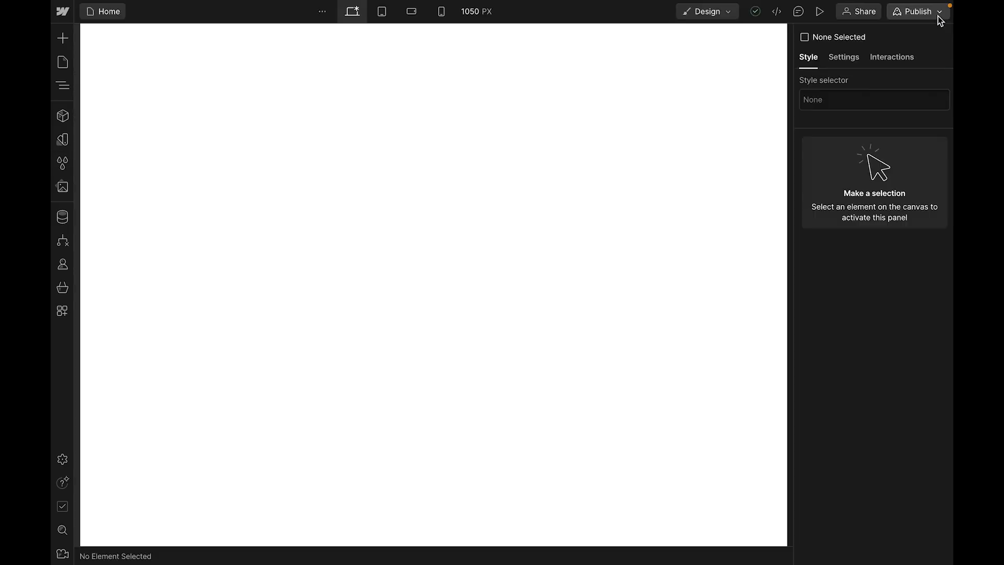
# - Target the Body (All Pages) tag on the page body and set its font to Inter
pyautogui.click(555, 516)
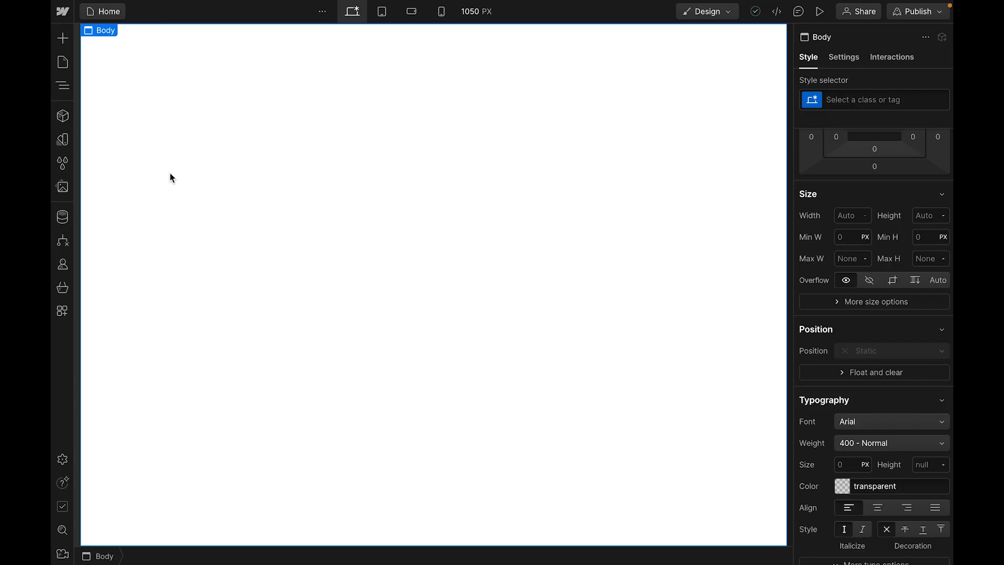
pyautogui.click(70, 82)
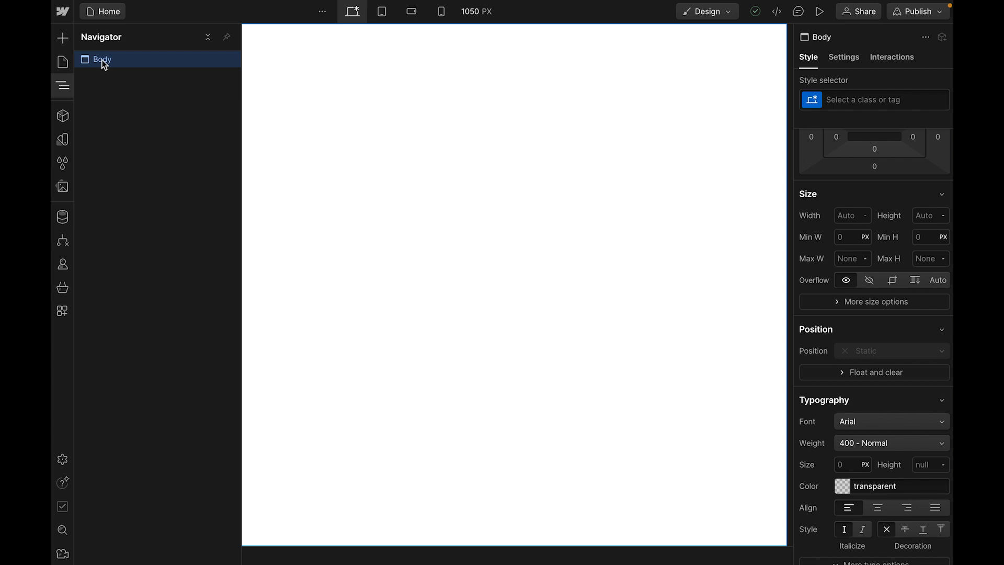
pyautogui.click(814, 105)
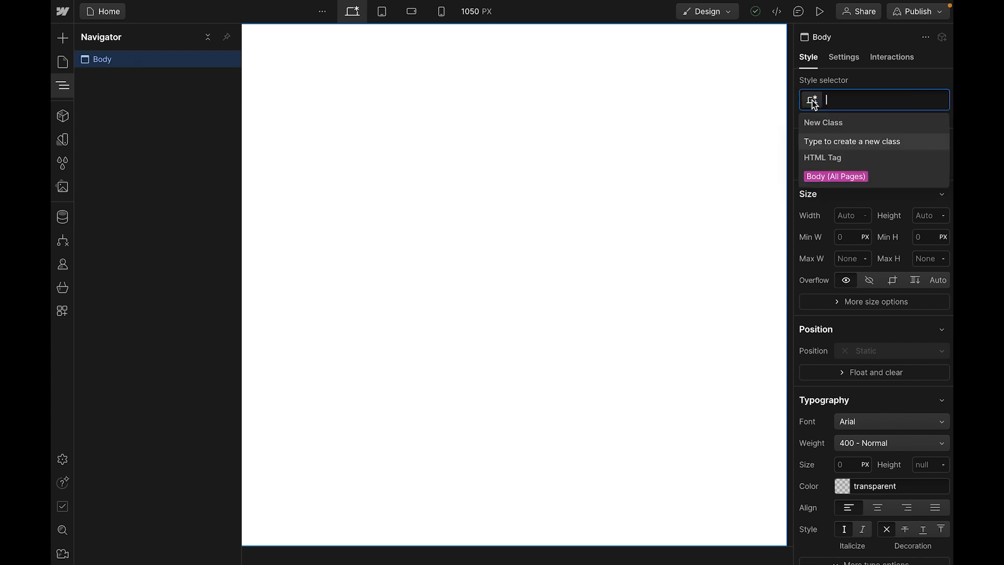
pyautogui.click(833, 178)
pyautogui.scroll(-3, 836, 261)
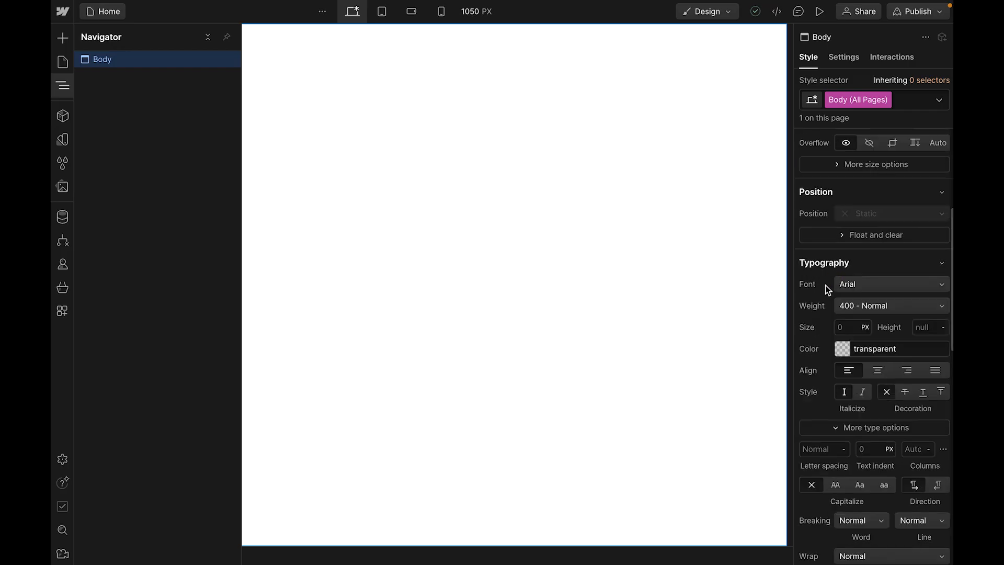
pyautogui.scroll(-1, 820, 294)
pyautogui.click(842, 271)
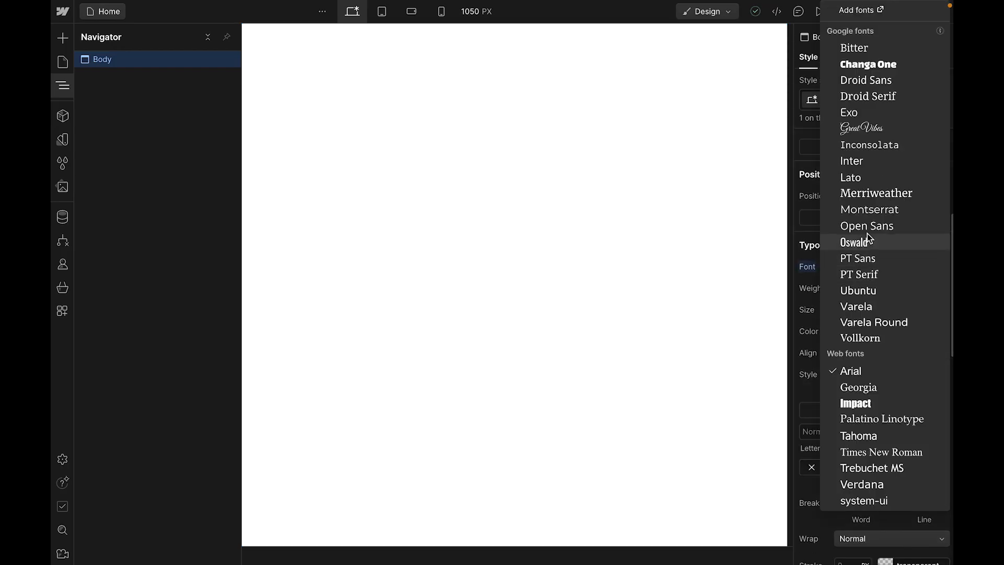
pyautogui.click(850, 166)
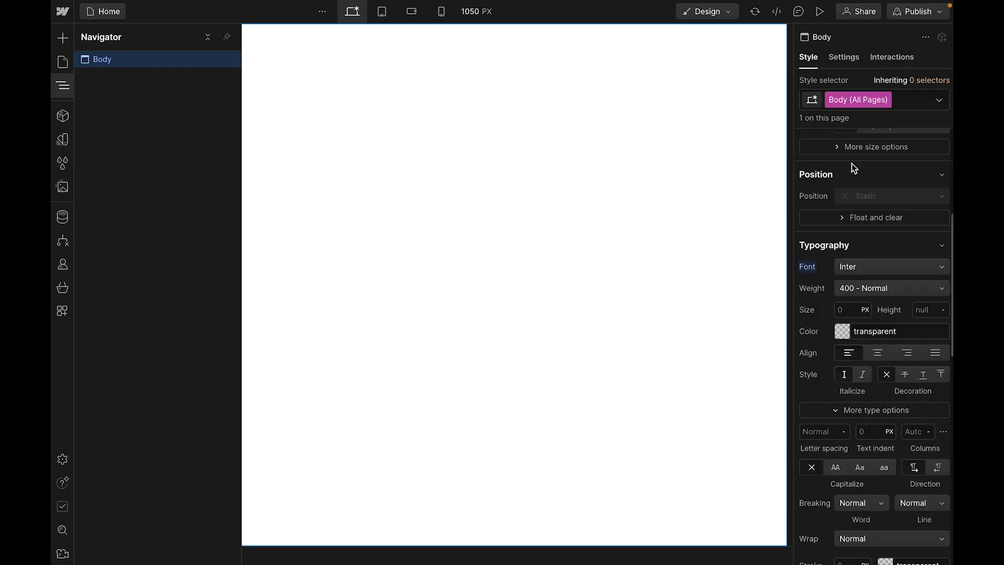
# - Set the Body (All Pages) font size to 1 REM and the line height to 1.5
pyautogui.scroll(-1, 814, 314)
pyautogui.scroll(-1, 867, 265)
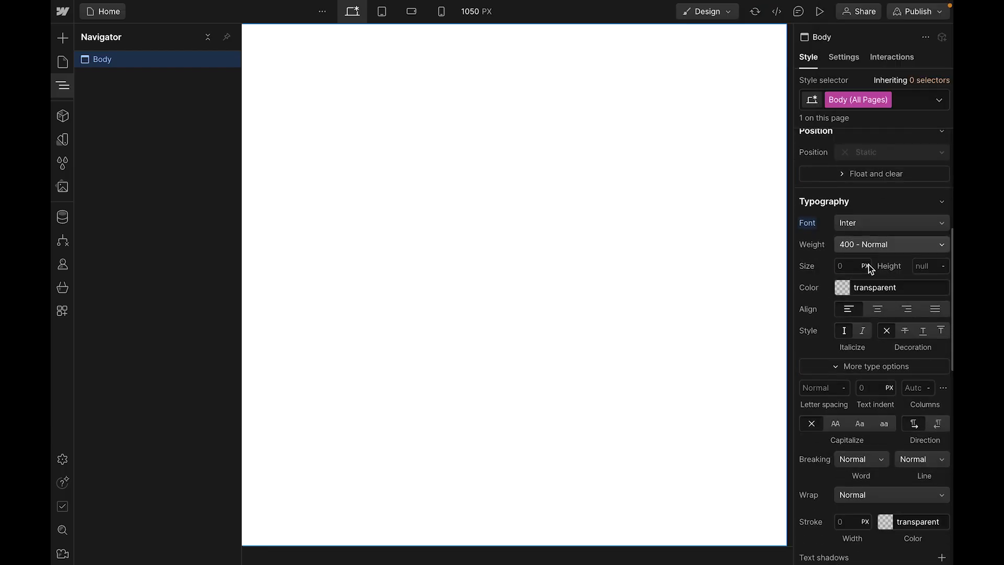
pyautogui.click(849, 267)
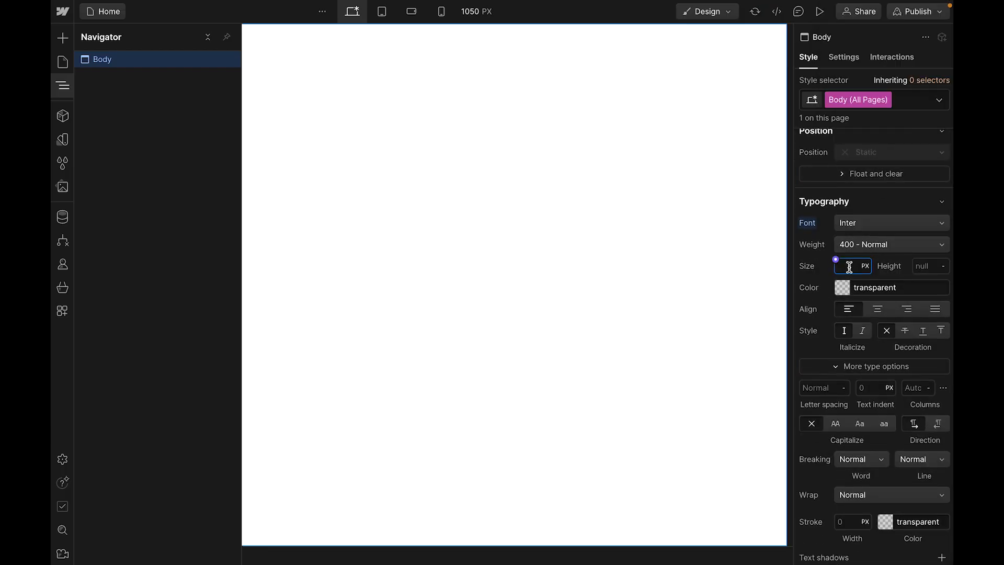
pyautogui.write('1')
pyautogui.click(865, 266)
pyautogui.click(869, 316)
pyautogui.click(922, 268)
pyautogui.write('1.5')
# - Apply the "dark" variable as the Body (All Pages) text color and return to the canvas
pyautogui.scroll(-1, 912, 277)
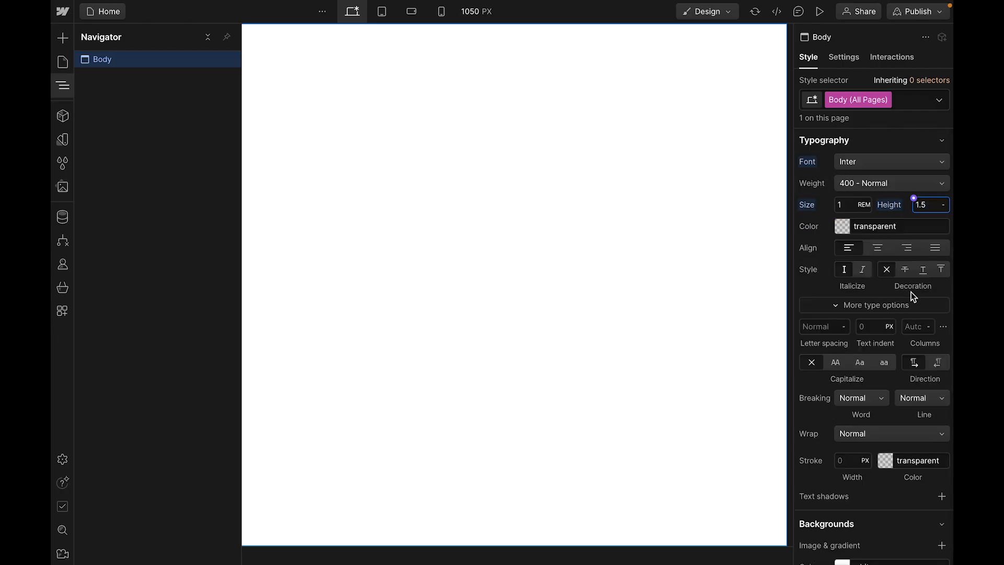
pyautogui.click(835, 220)
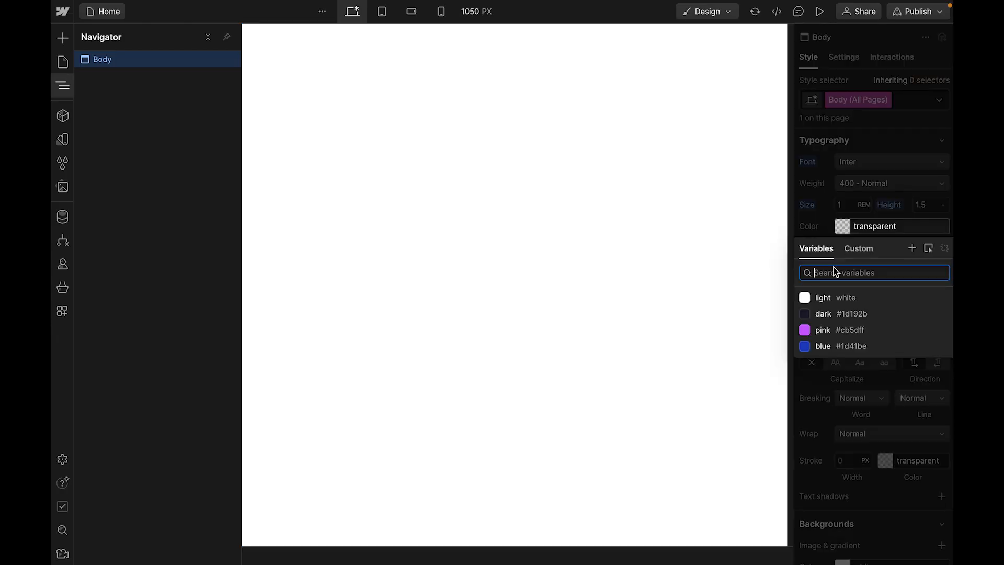
pyautogui.click(821, 313)
pyautogui.scroll(5, 823, 322)
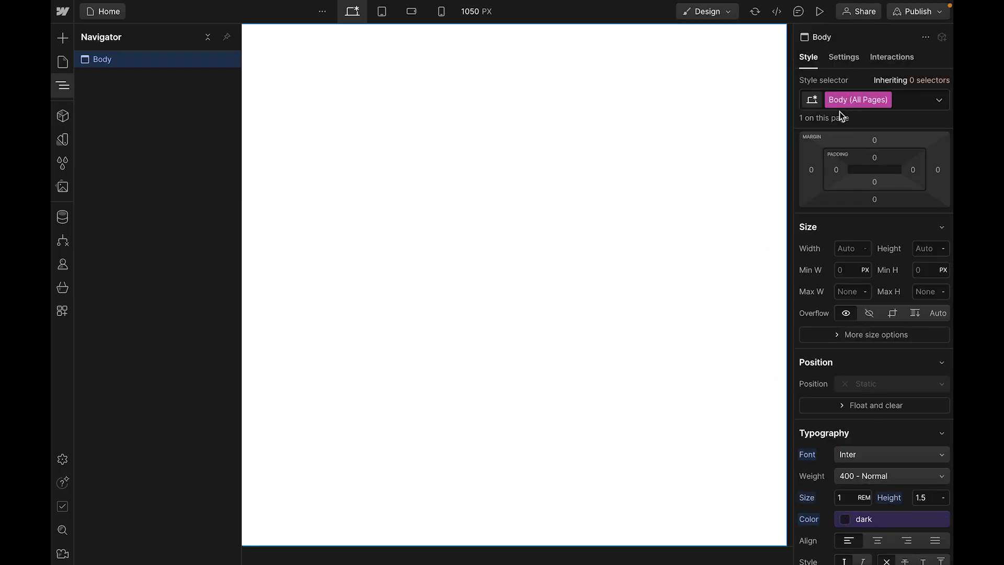
pyautogui.click(561, 443)
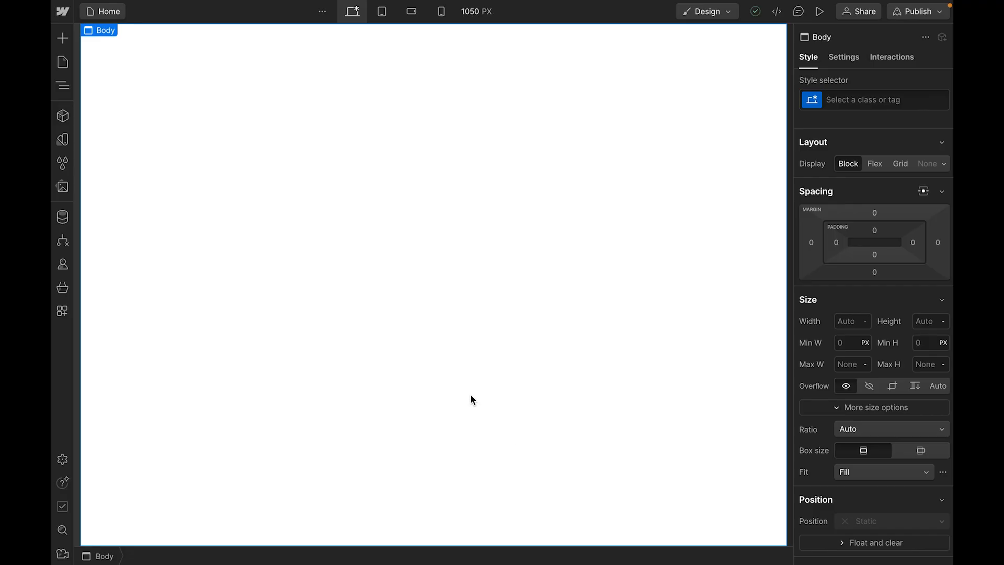
# - Look through the element categories available for the page and search the quick finder for "section" without adding anything
pyautogui.click(63, 39)
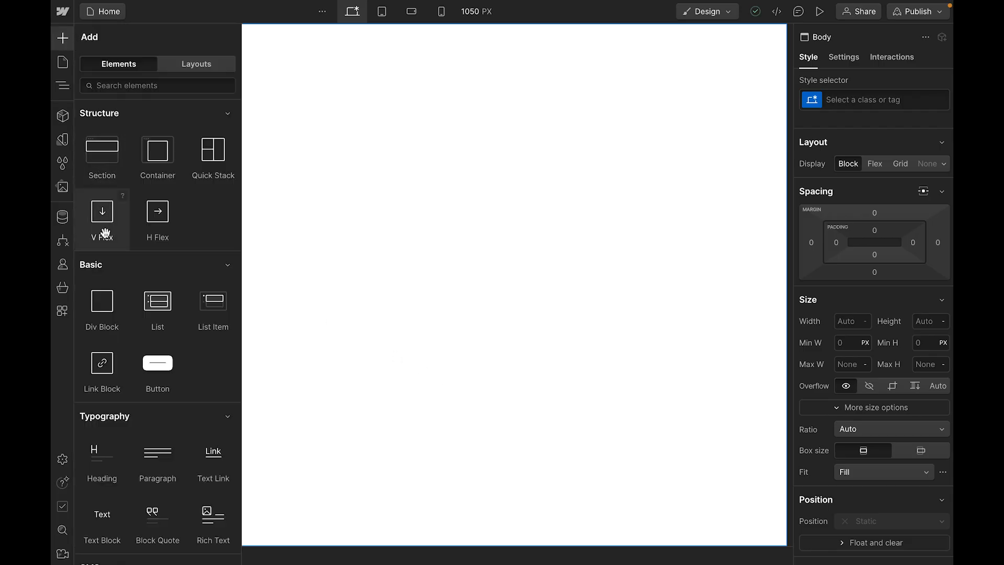
pyautogui.scroll(-2, 156, 324)
pyautogui.scroll(-3, 105, 384)
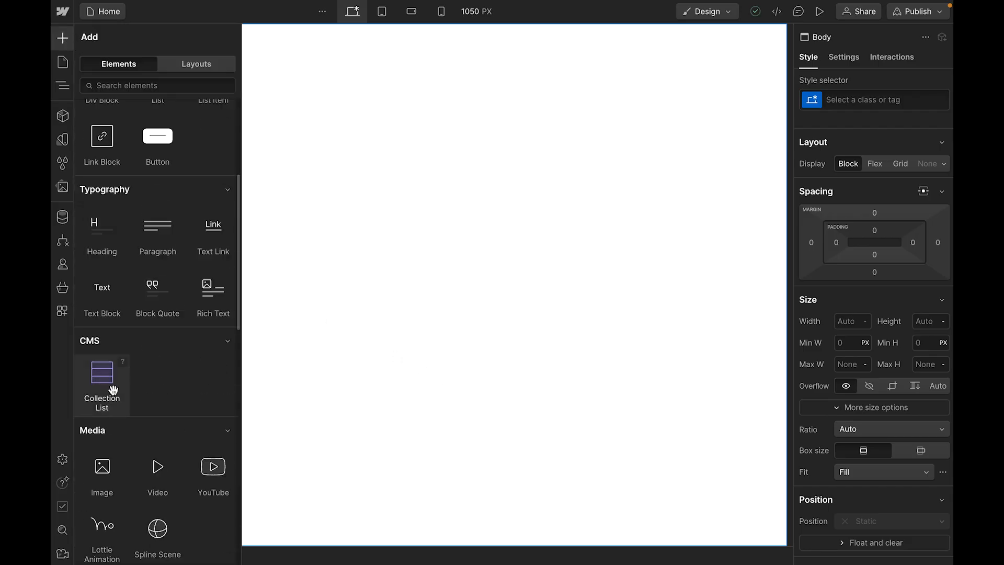
pyautogui.scroll(-3, 125, 381)
pyautogui.scroll(7, 147, 340)
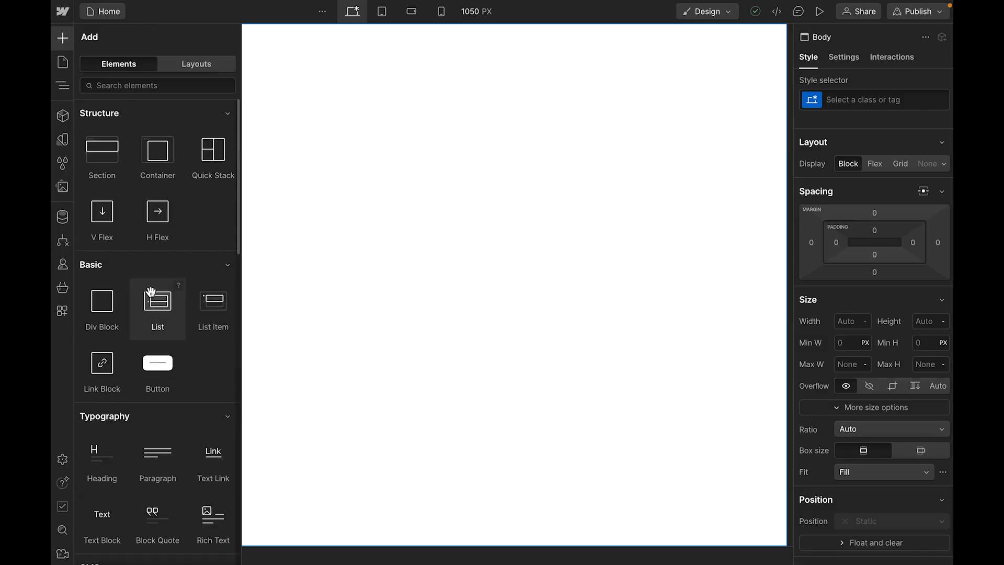
pyautogui.click(328, 176)
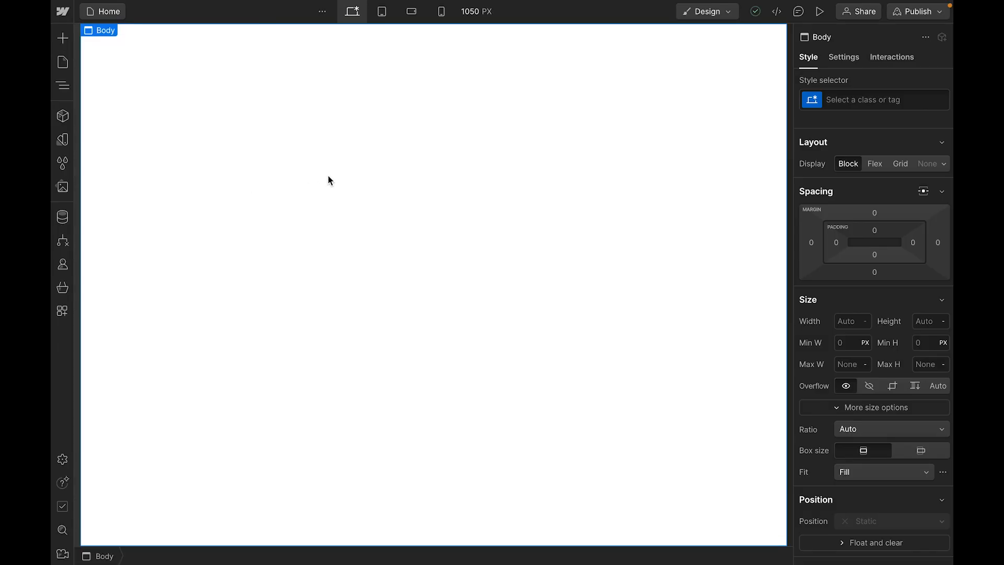
pyautogui.hotkey('ctrl', 'k')
pyautogui.write('section')
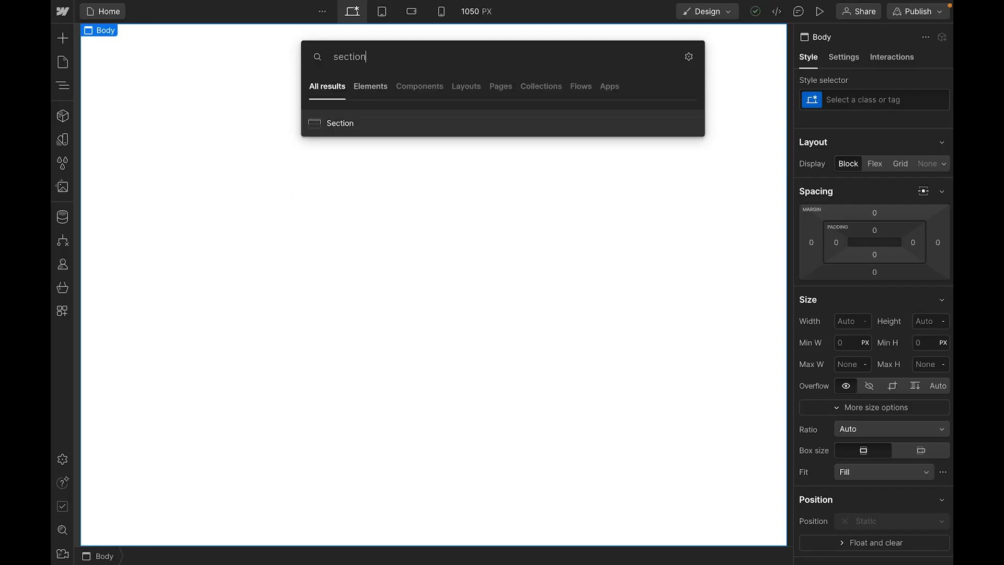
pyautogui.press('Escape')
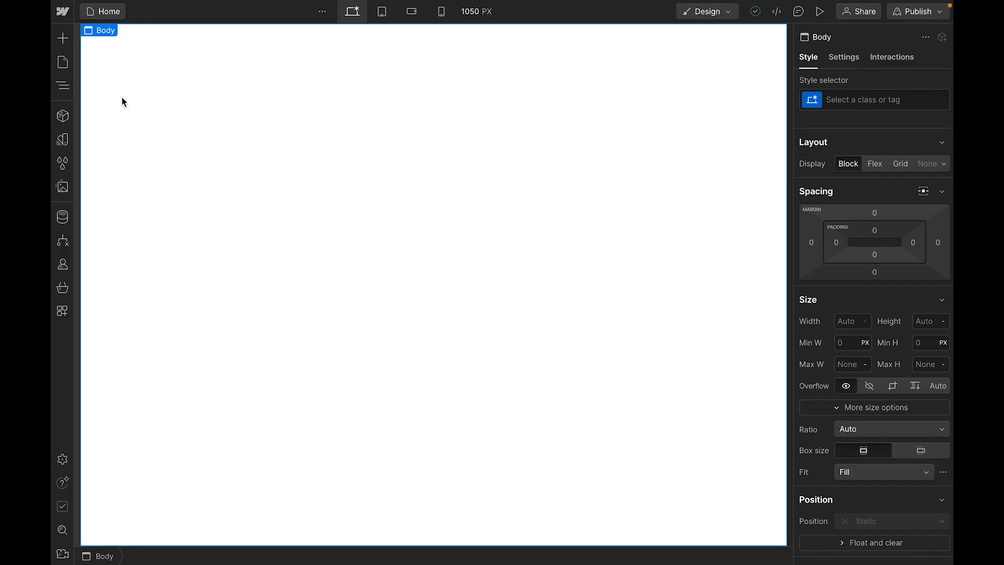
pyautogui.click(64, 37)
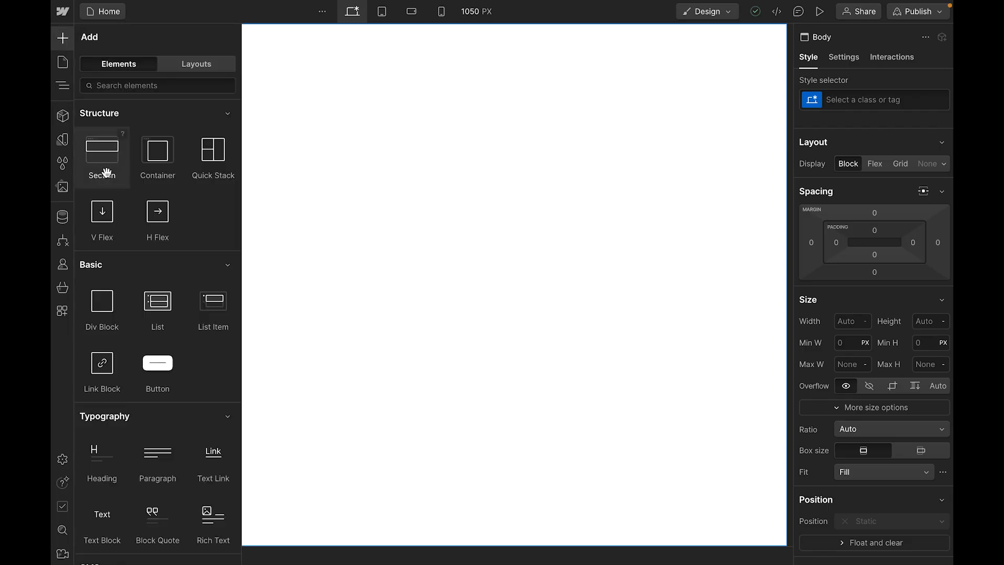
pyautogui.click(303, 130)
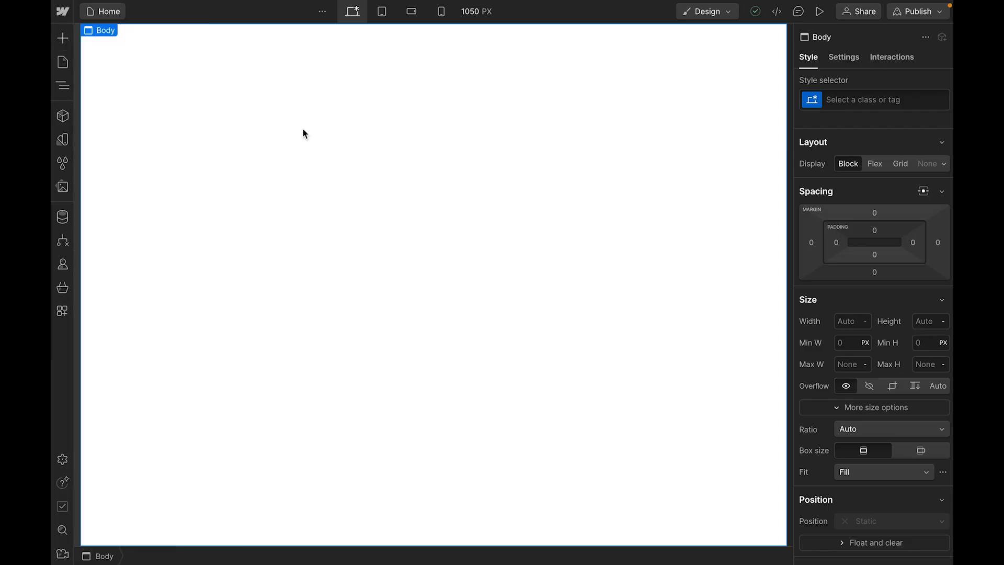
# - Add a Section to the page body and place a Container inside it
pyautogui.click(63, 37)
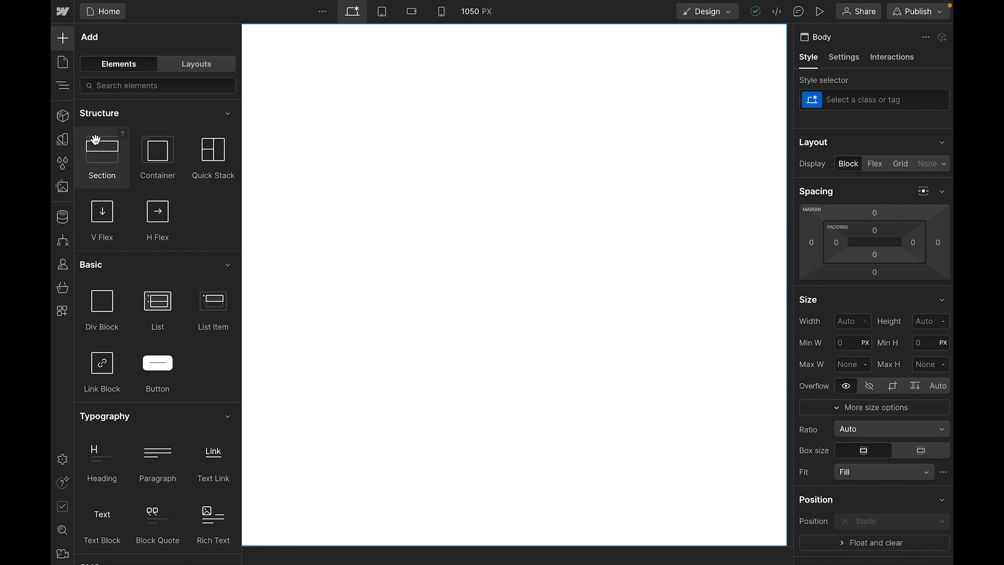
pyautogui.click(98, 146)
pyautogui.click(63, 38)
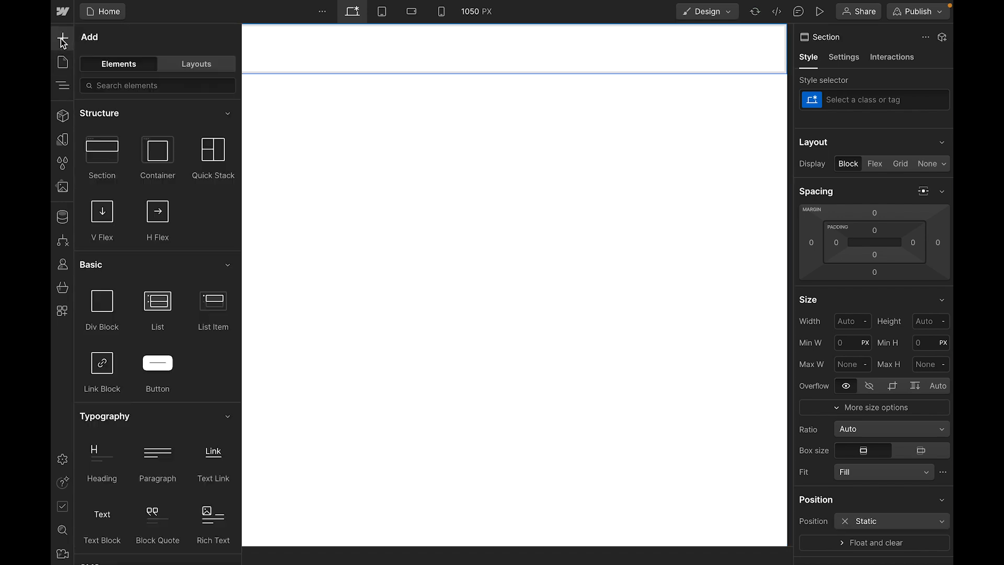
pyautogui.click(161, 174)
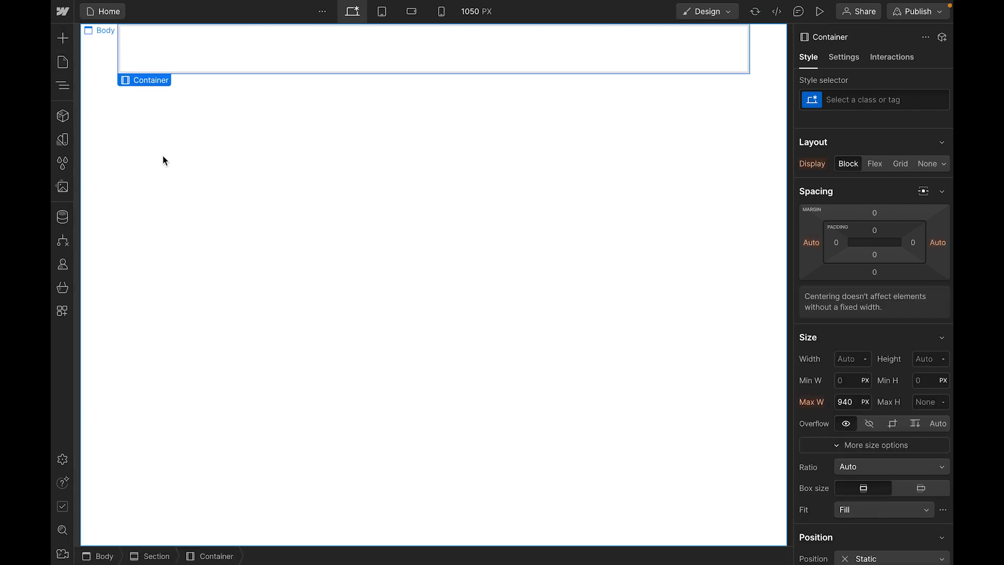
# - Add an H1, an H2 and an H3 heading one after another inside the container
pyautogui.hotkey('ctrl', 'k')
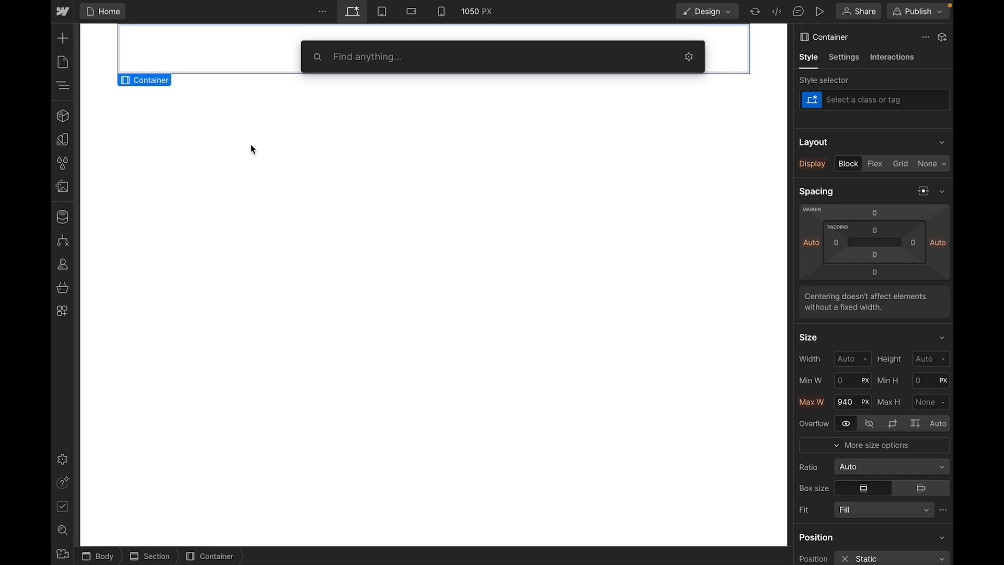
pyautogui.write('h1')
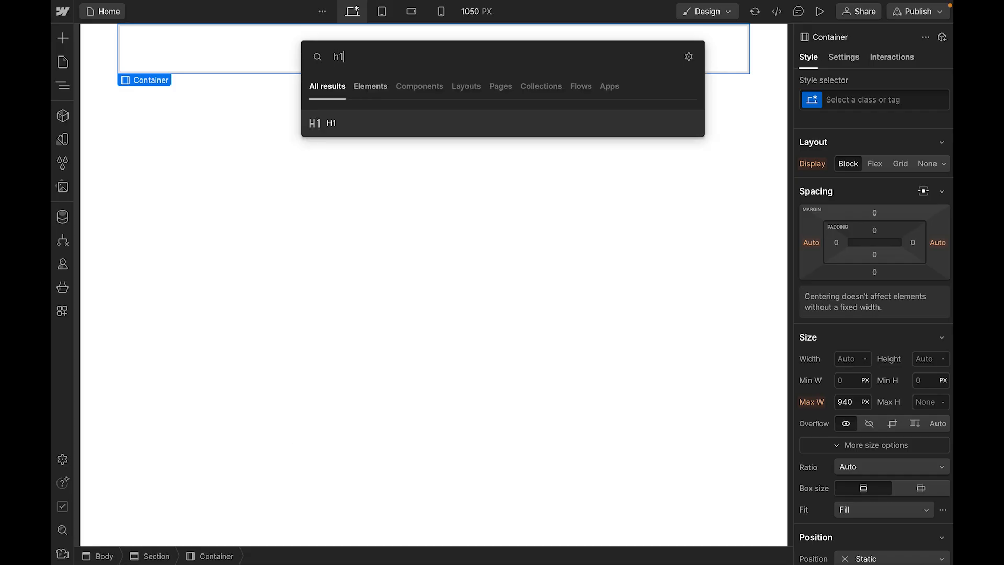
pyautogui.press('Return')
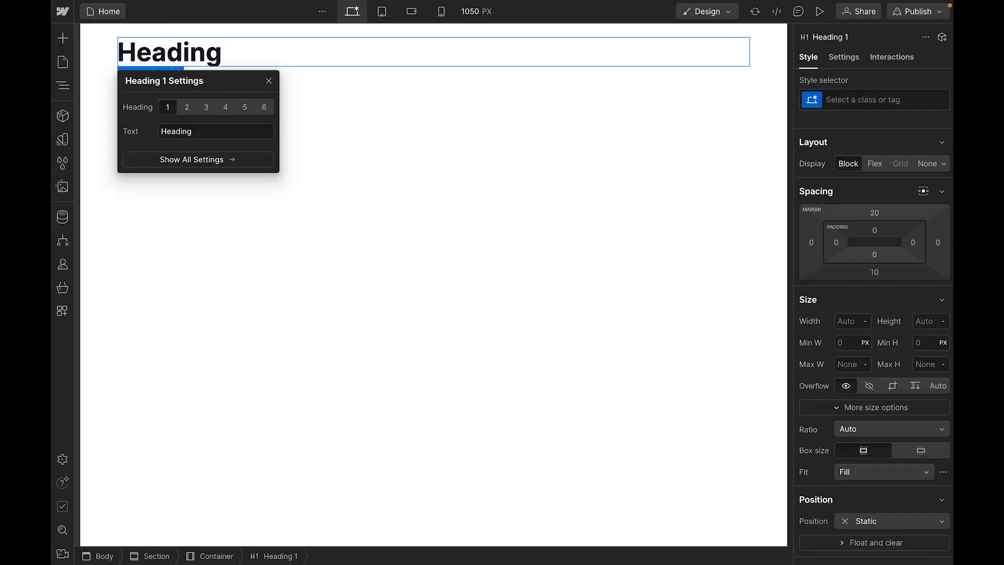
pyautogui.hotkey('ctrl', 'k')
pyautogui.write('h2')
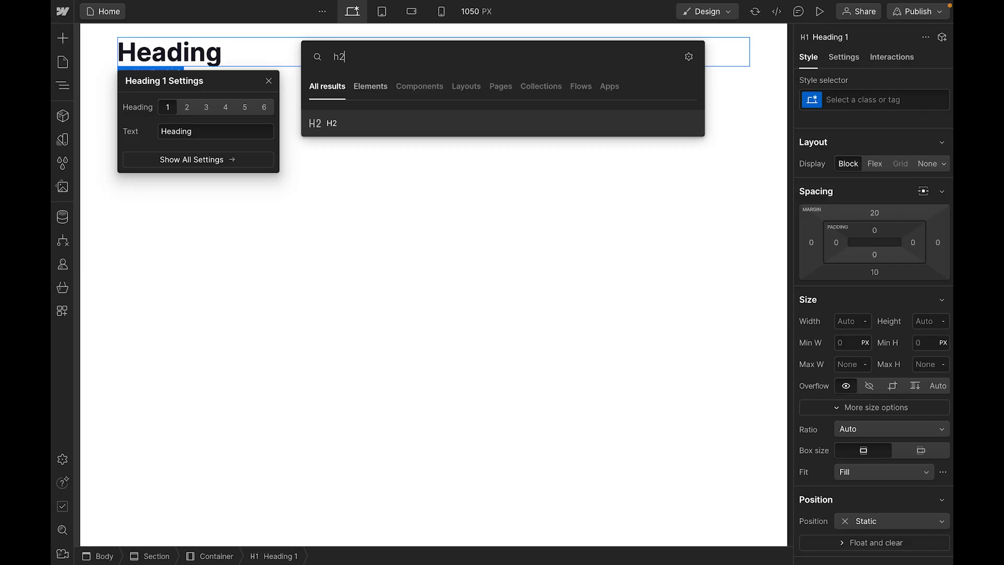
pyautogui.press('Return')
pyautogui.hotkey('ctrl', 'k')
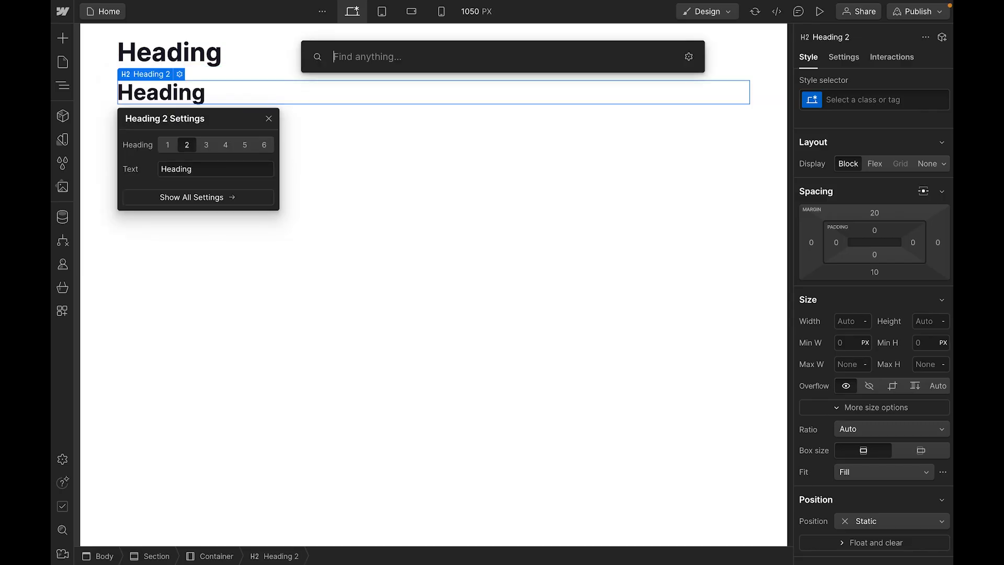
pyautogui.write('h3')
pyautogui.press('Return')
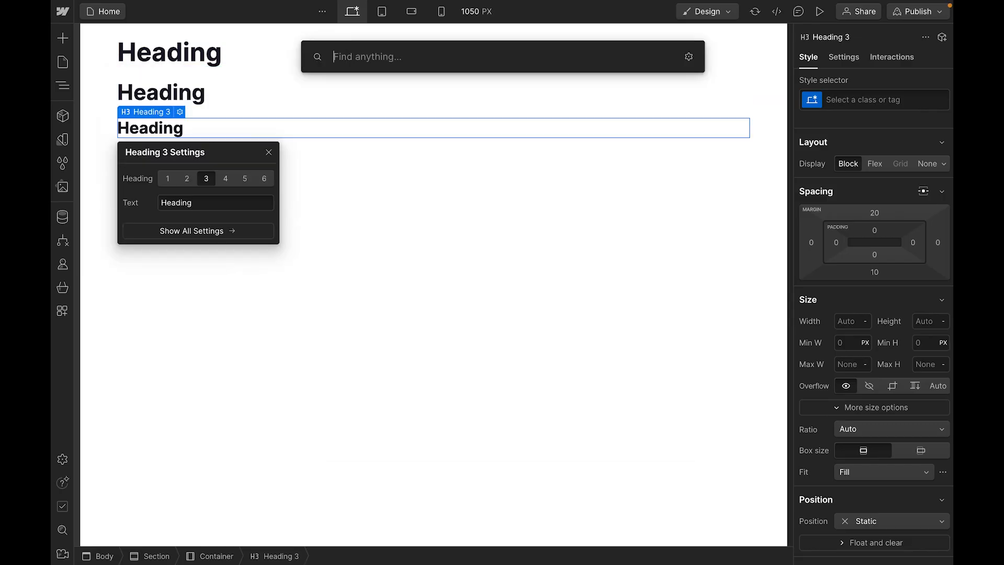
# - Add a paragraph and a button below the H3 heading, keeping the button's default link settings
pyautogui.write('para')
pyautogui.press('Return')
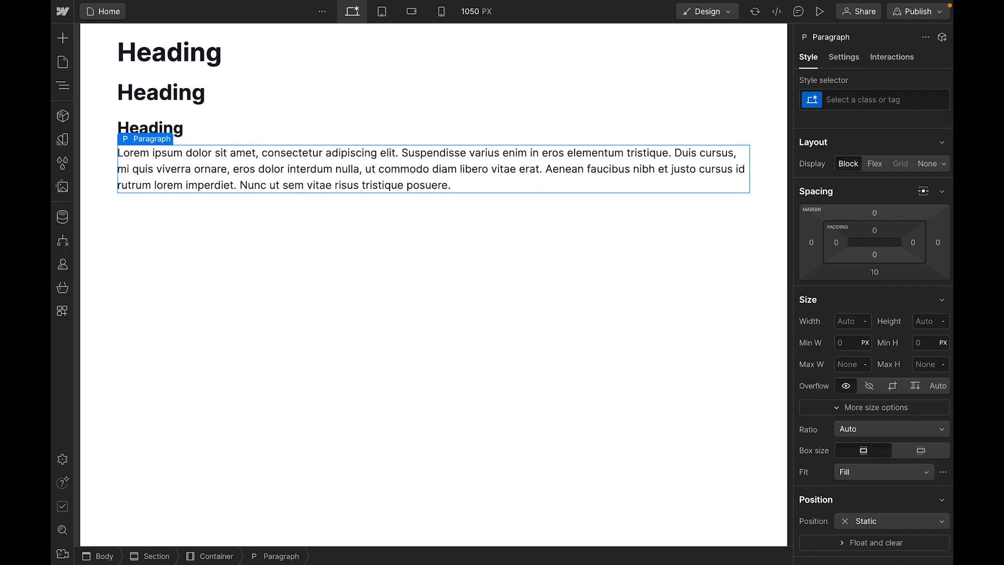
pyautogui.hotkey('ctrl', 'k')
pyautogui.write('button')
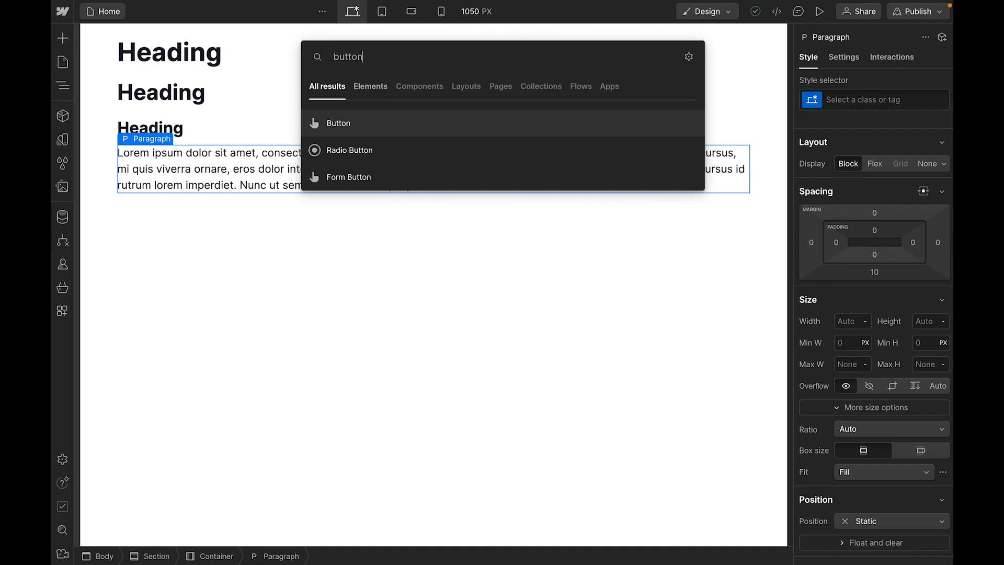
pyautogui.press('Return')
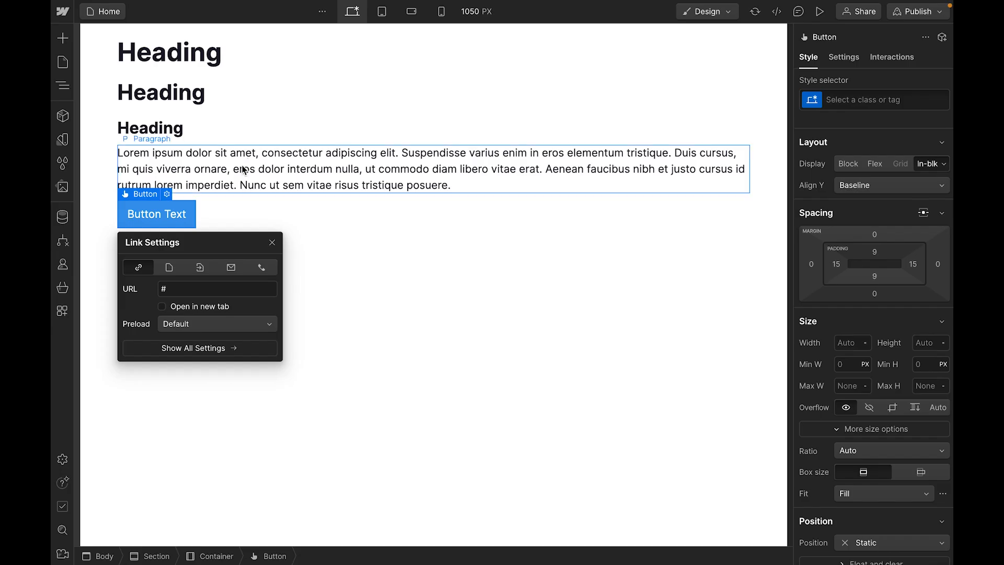
pyautogui.click(272, 243)
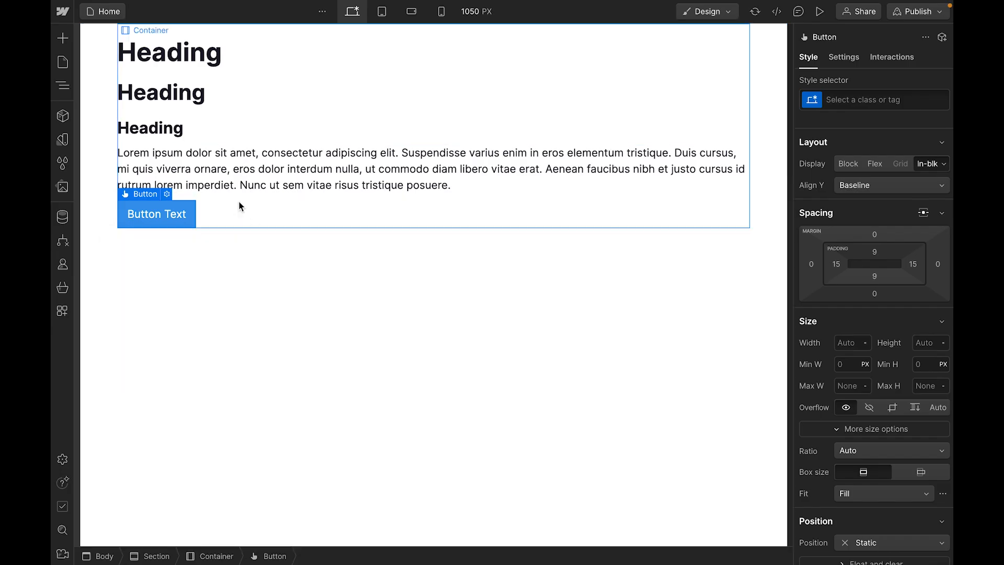
# - Target the All H1 Headings tag from the first heading and set its font weight to 900 - Black
pyautogui.click(193, 62)
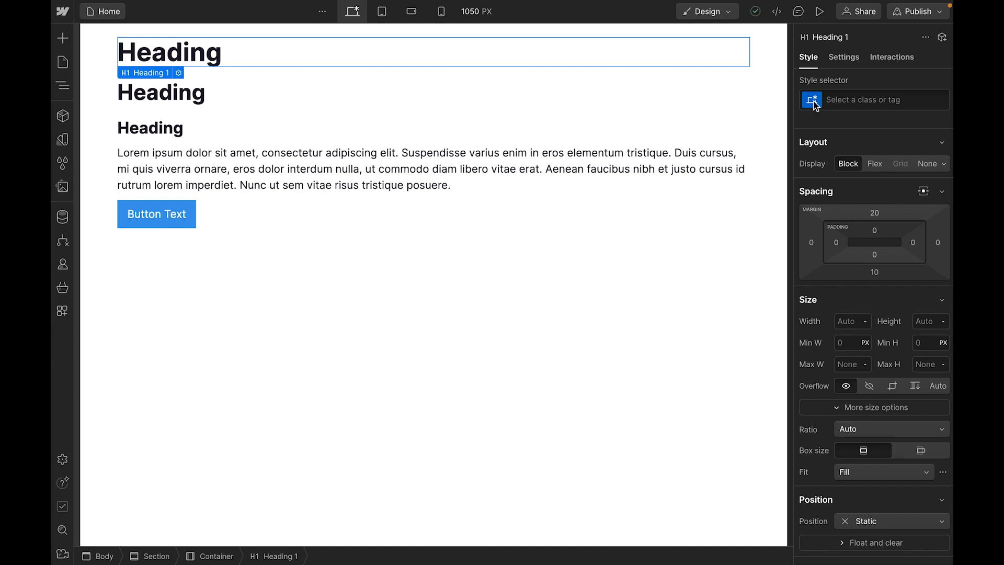
pyautogui.click(836, 99)
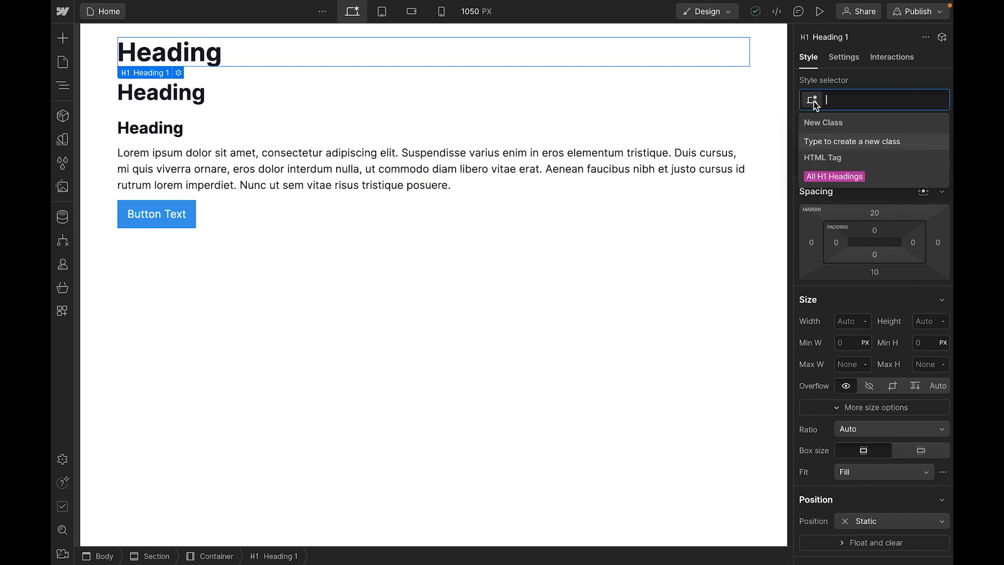
pyautogui.click(837, 178)
pyautogui.scroll(-3, 896, 225)
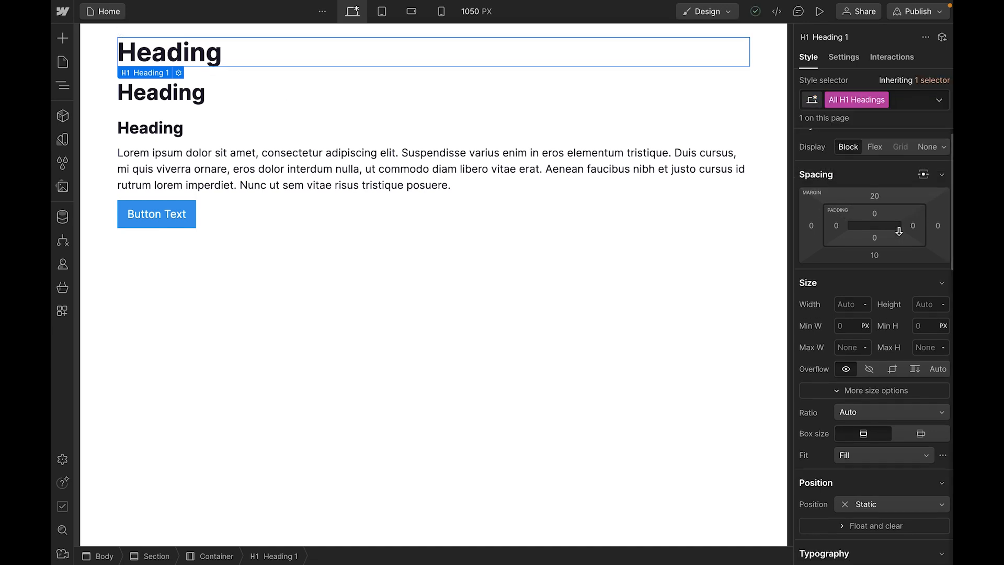
pyautogui.scroll(-5, 899, 231)
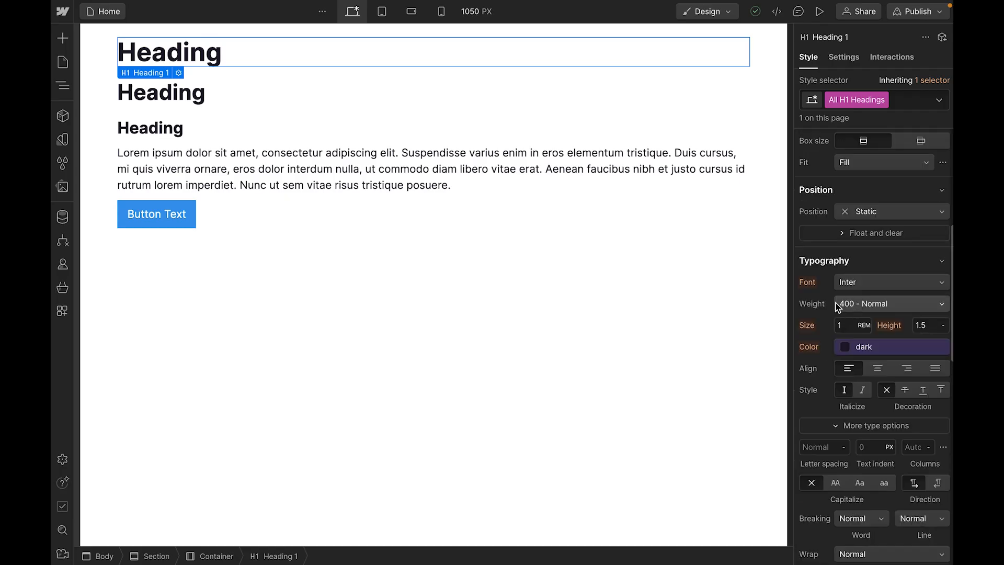
pyautogui.click(883, 308)
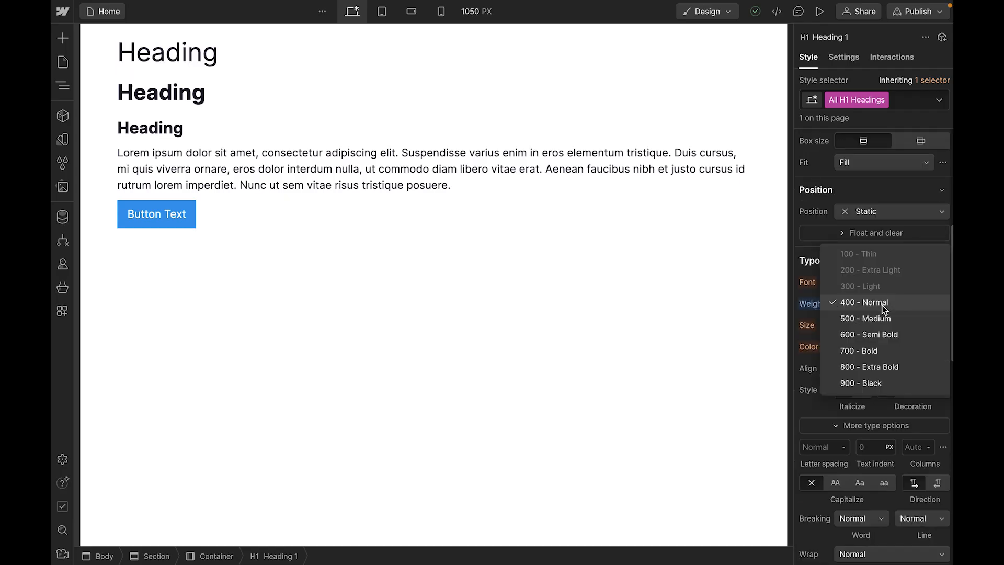
pyautogui.click(874, 383)
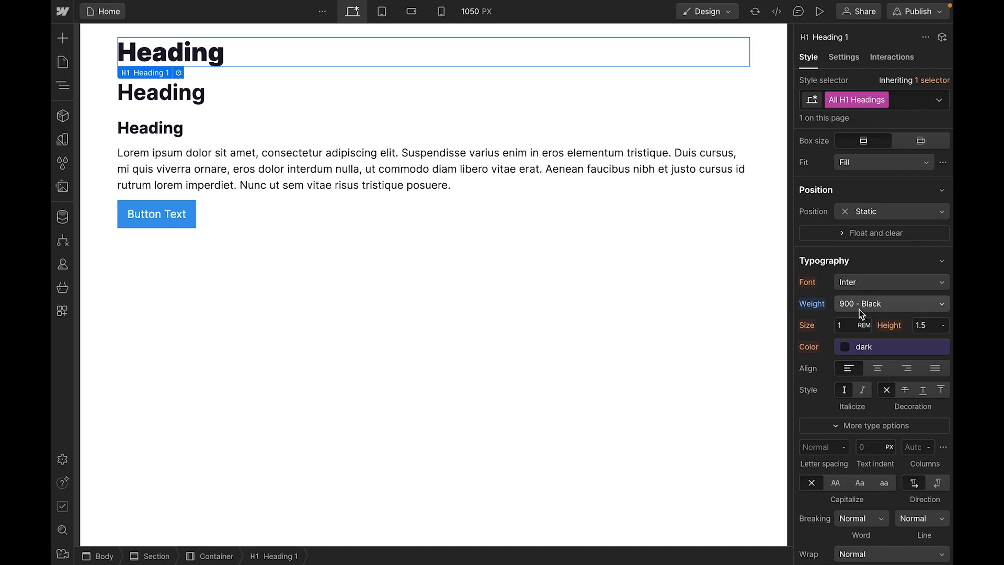
# - Set the font size of all H1 headings to 56/16, giving 3.5 REM
pyautogui.click(847, 328)
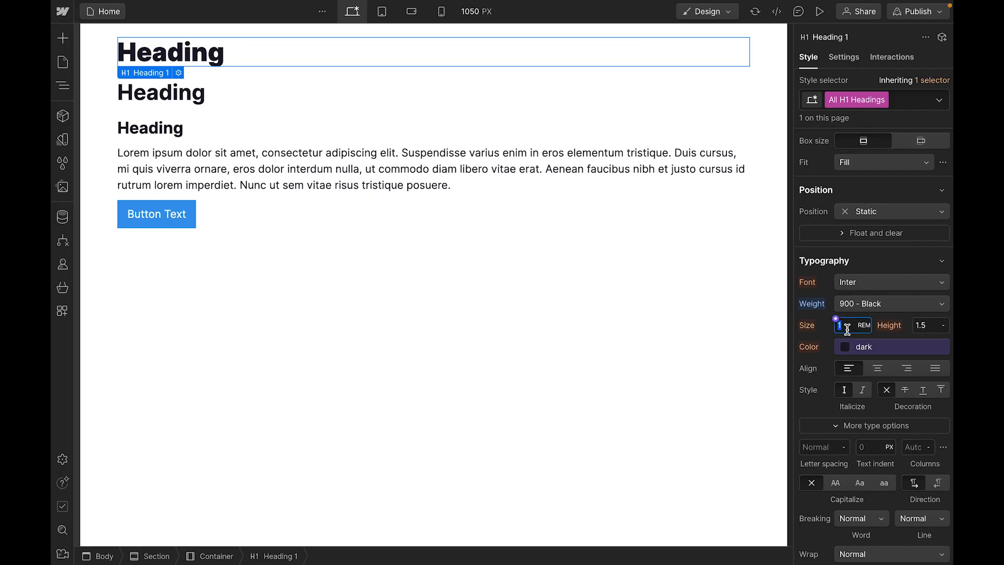
pyautogui.write('56/15')
pyautogui.press('BackSpace')
pyautogui.write('6')
pyautogui.press('Return')
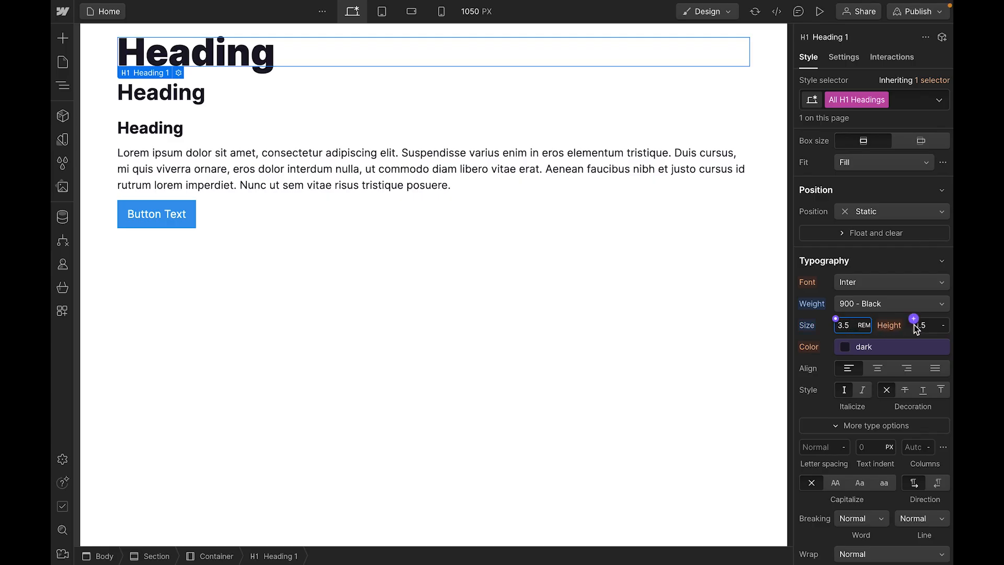
# - Center all H1 headings and format them in all caps with 2 px letter spacing
pyautogui.scroll(-1, 931, 330)
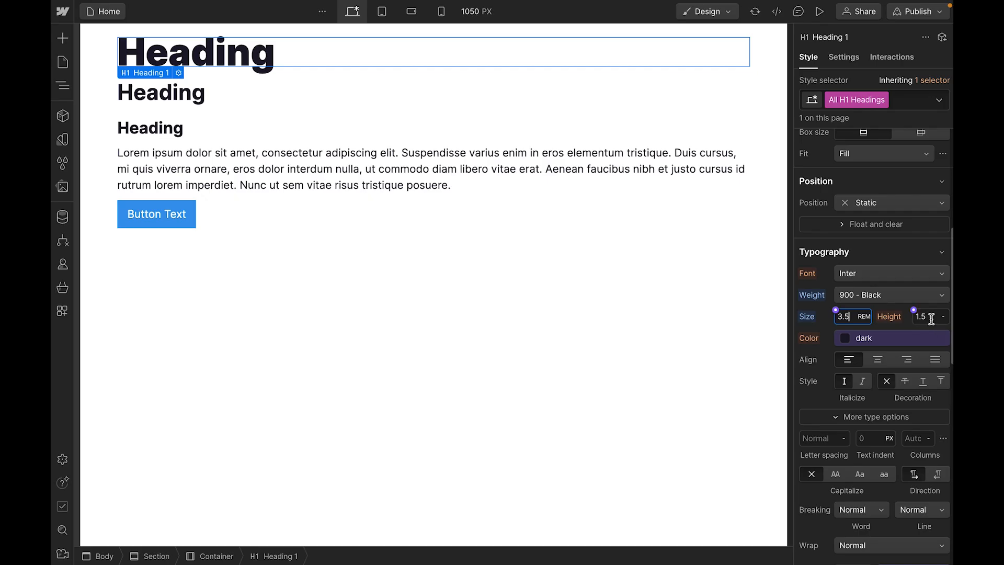
pyautogui.scroll(-3, 931, 318)
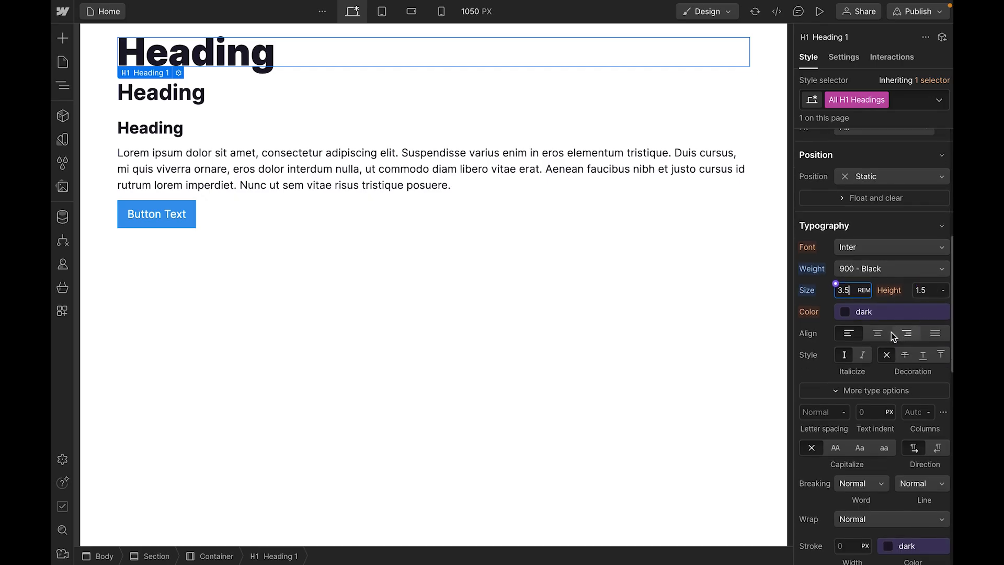
pyautogui.click(878, 335)
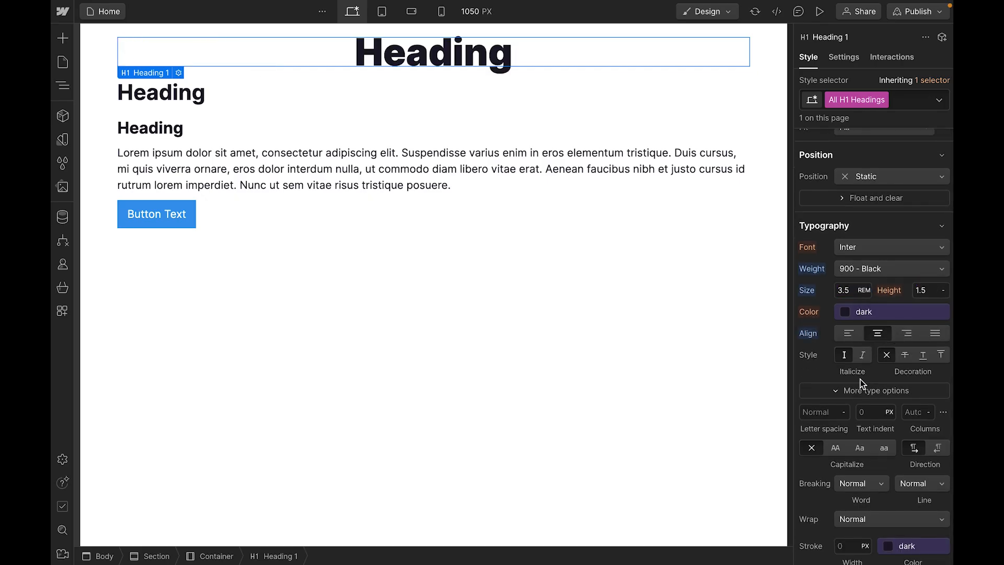
pyautogui.scroll(-3, 860, 378)
pyautogui.click(834, 422)
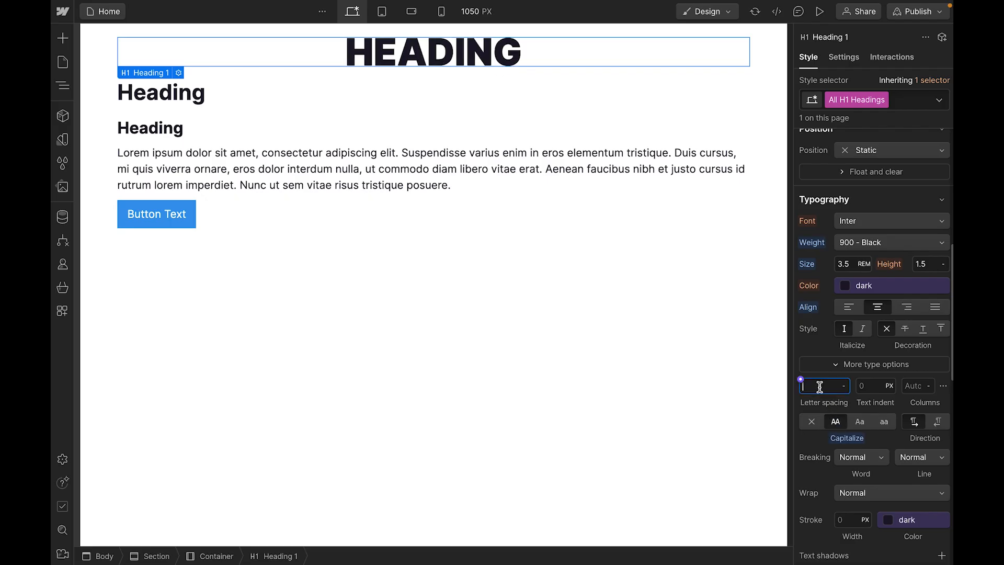
pyautogui.write('2')
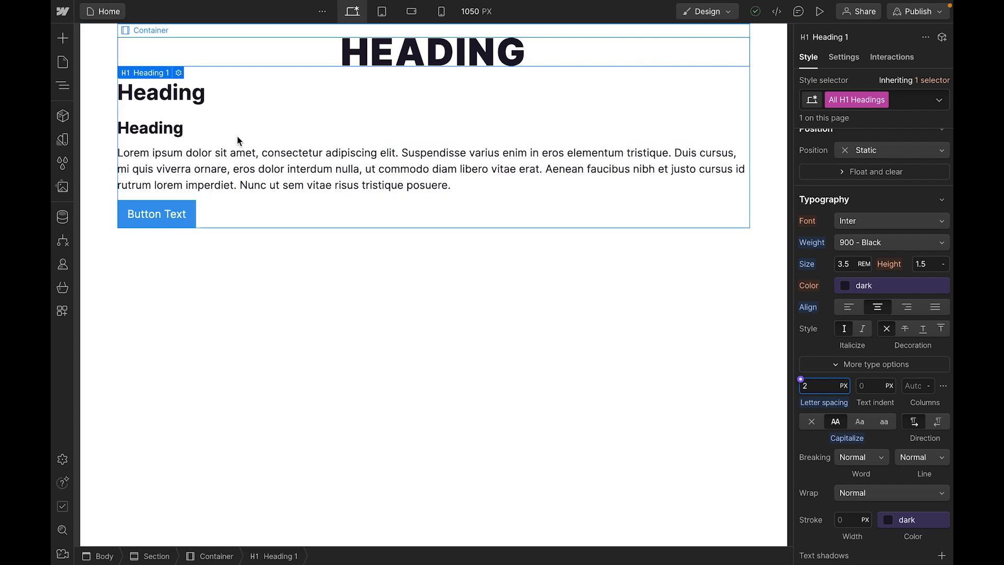
# - Target the All H2 Headings tag from the second heading, set its weight to 700 - Bold and center its text
pyautogui.click(186, 102)
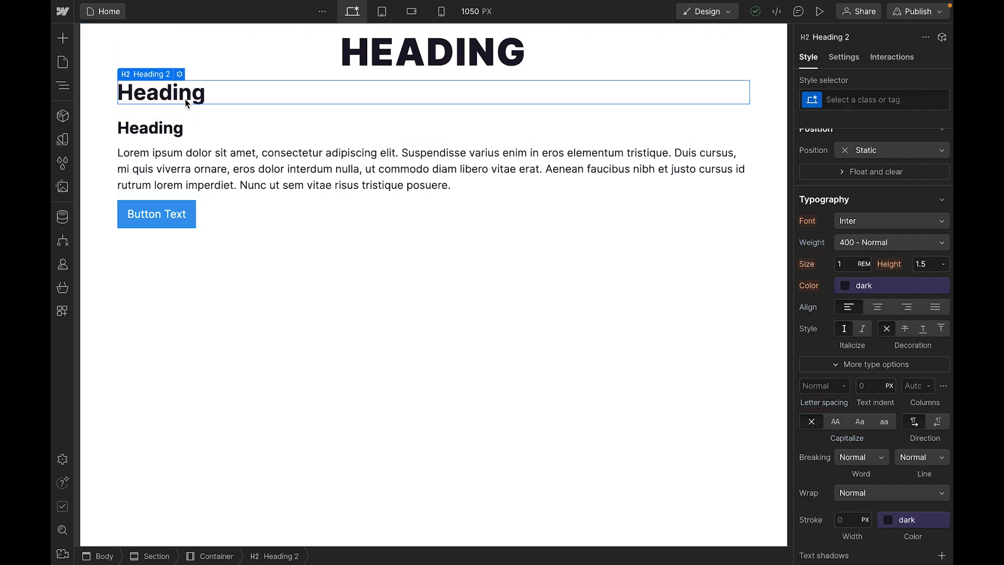
pyautogui.click(814, 101)
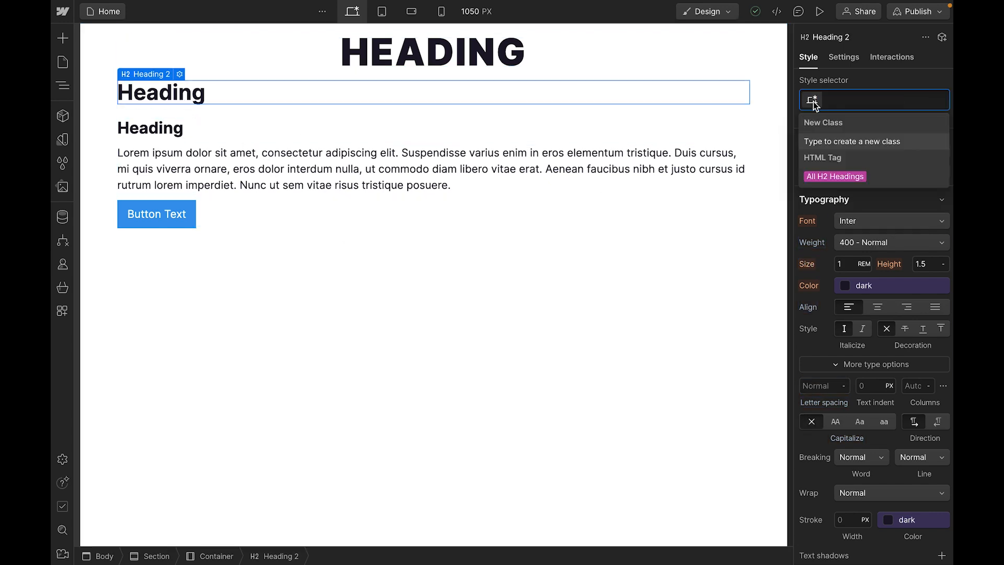
pyautogui.click(832, 176)
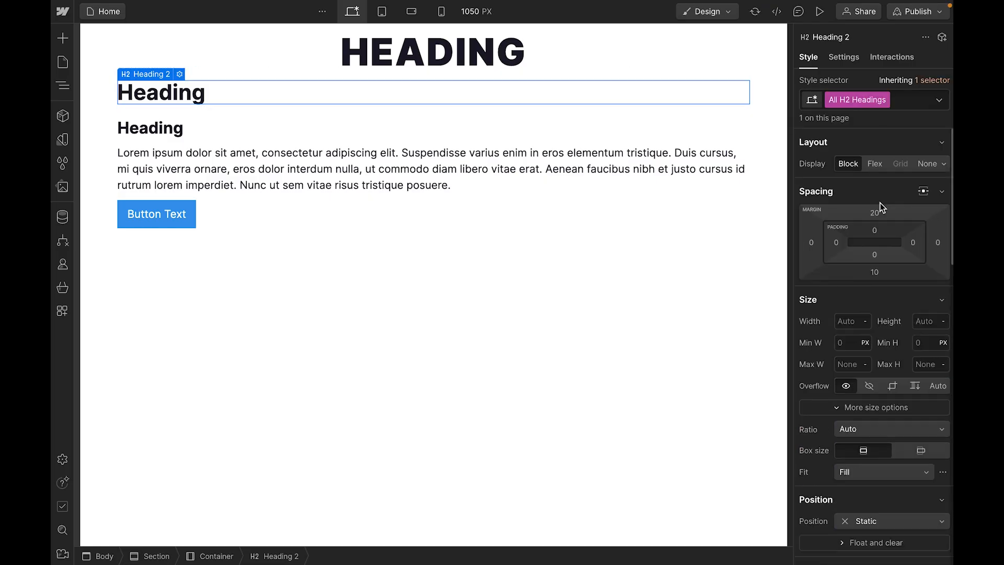
pyautogui.scroll(-3, 874, 344)
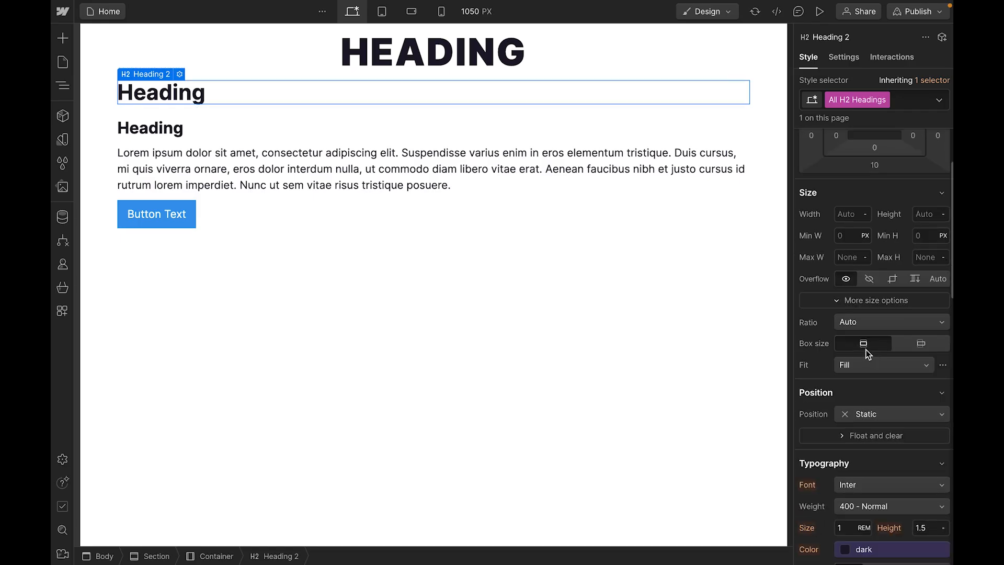
pyautogui.scroll(-3, 867, 353)
pyautogui.click(866, 390)
pyautogui.click(866, 439)
pyautogui.scroll(-1, 866, 435)
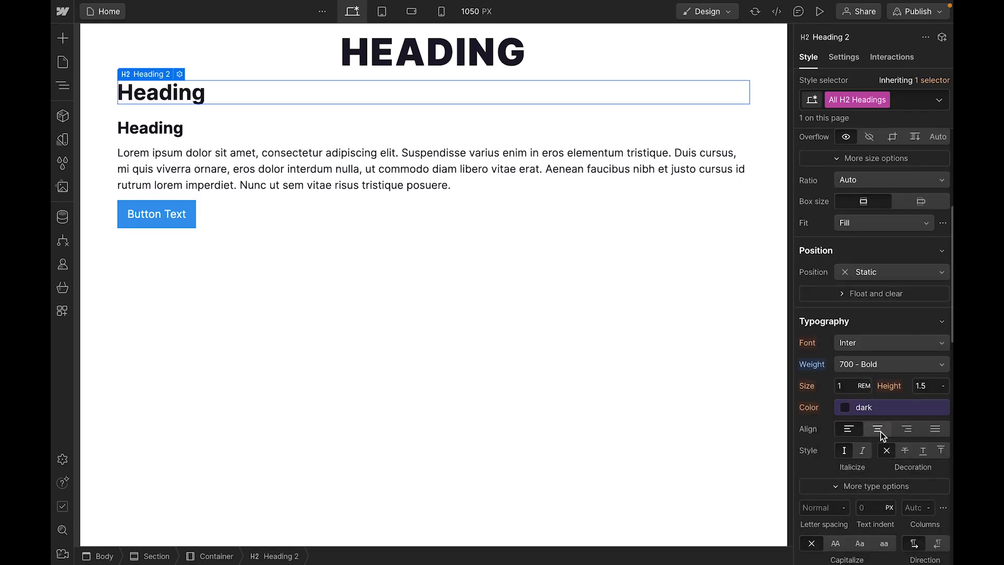
pyautogui.click(878, 429)
# - Set the font size of all H2 headings to 40/16, giving 2.5 REM
pyautogui.click(850, 387)
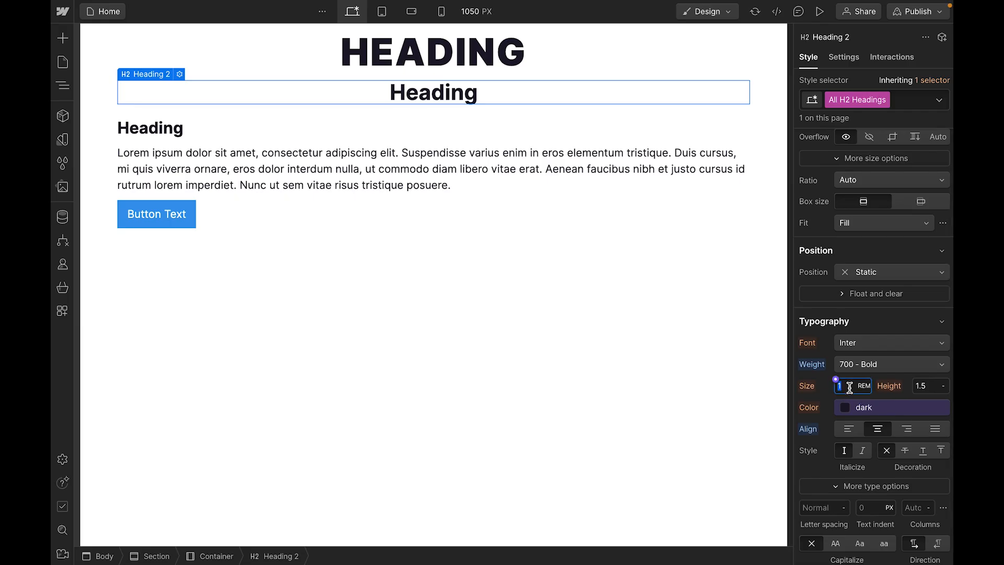
pyautogui.write('40/16')
pyautogui.press('Return')
pyautogui.scroll(-3, 852, 391)
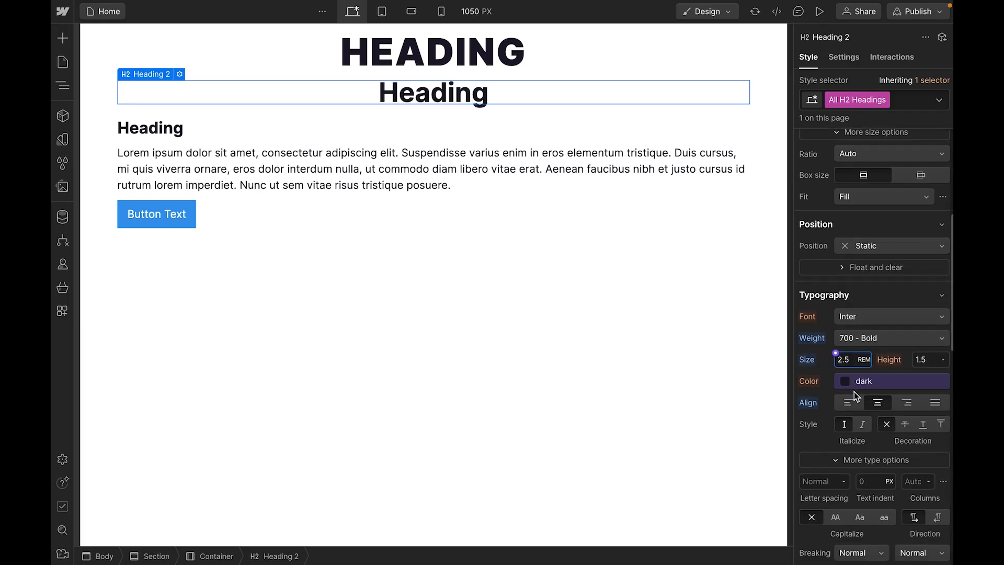
pyautogui.scroll(-1, 861, 387)
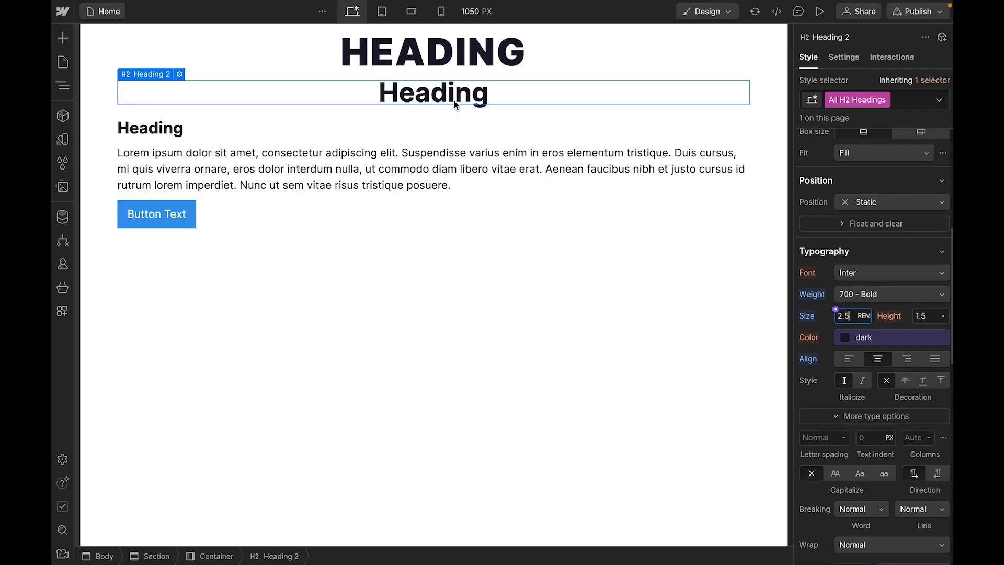
pyautogui.scroll(-2, 836, 462)
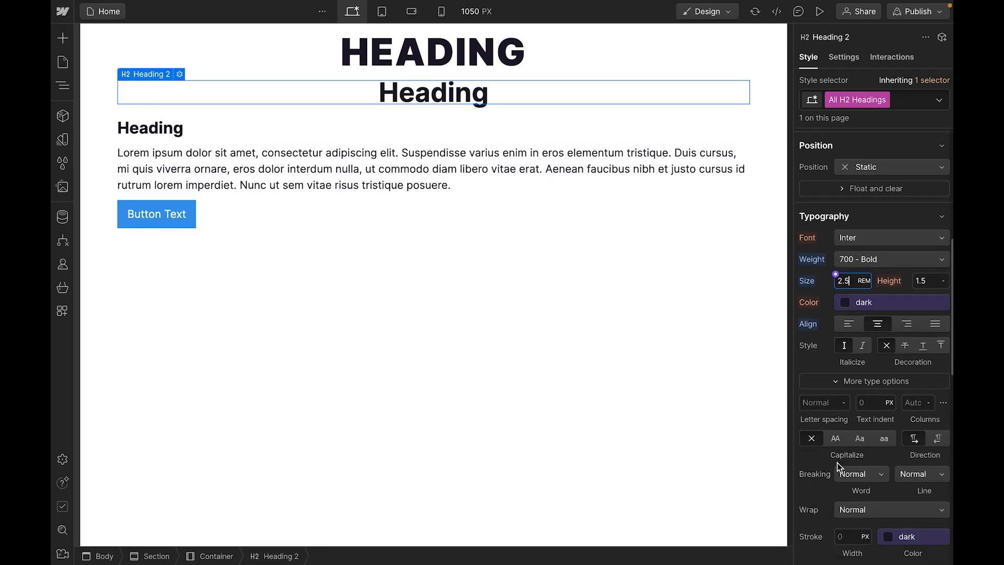
pyautogui.scroll(-3, 834, 446)
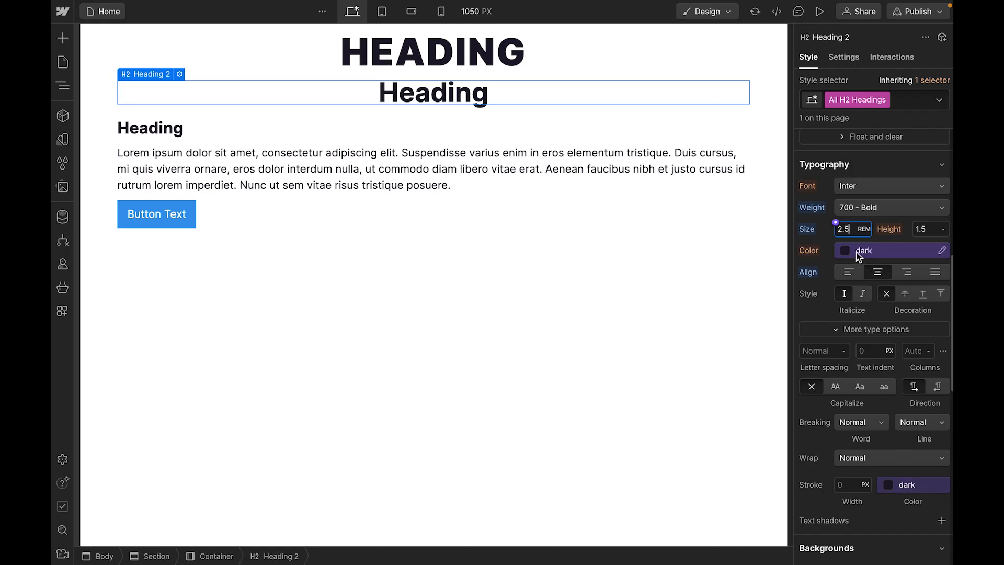
pyautogui.scroll(14, 855, 252)
pyautogui.scroll(9, 855, 384)
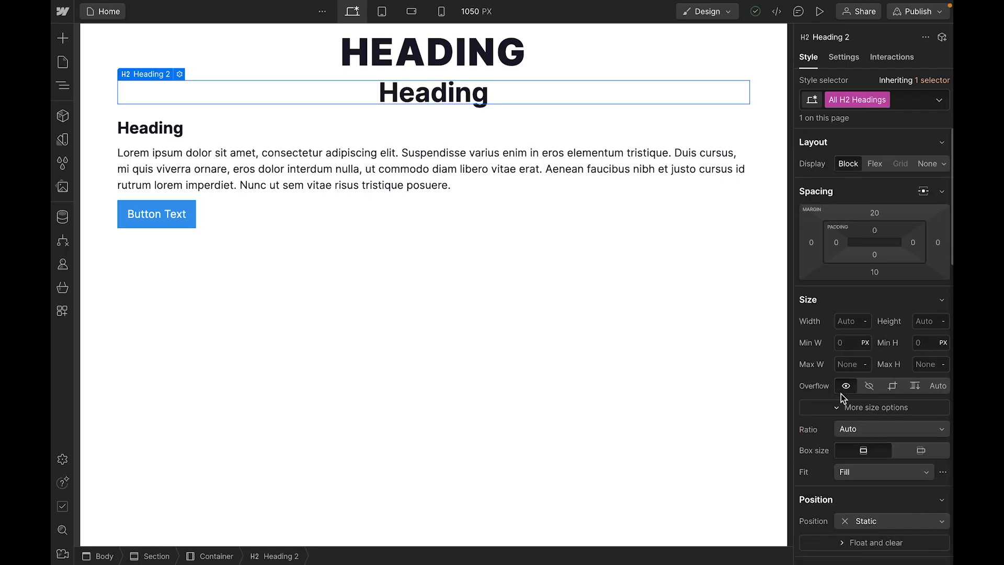
# - Target the All H3 Headings tag from the third heading and set its font weight to 700 - Bold
pyautogui.click(166, 130)
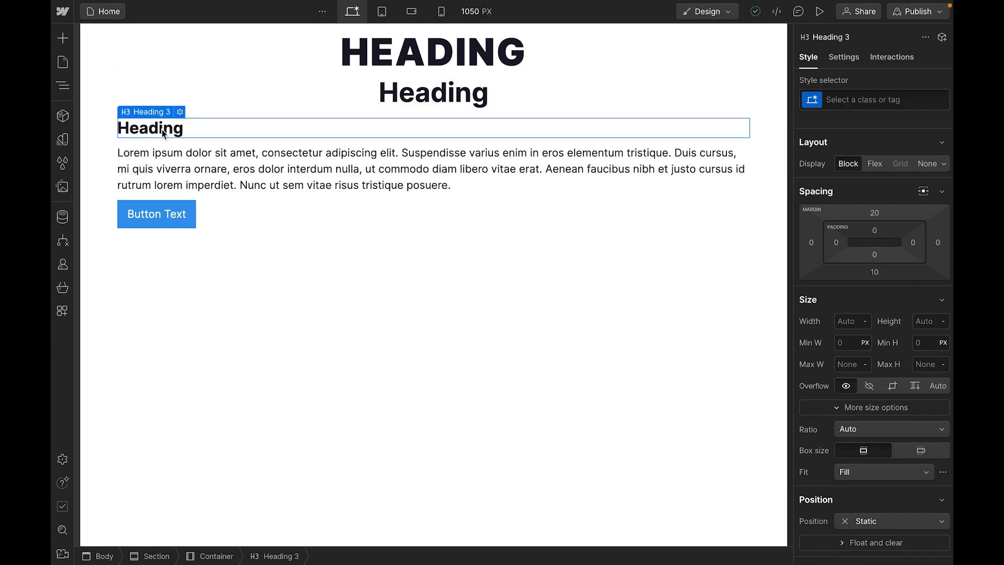
pyautogui.click(811, 101)
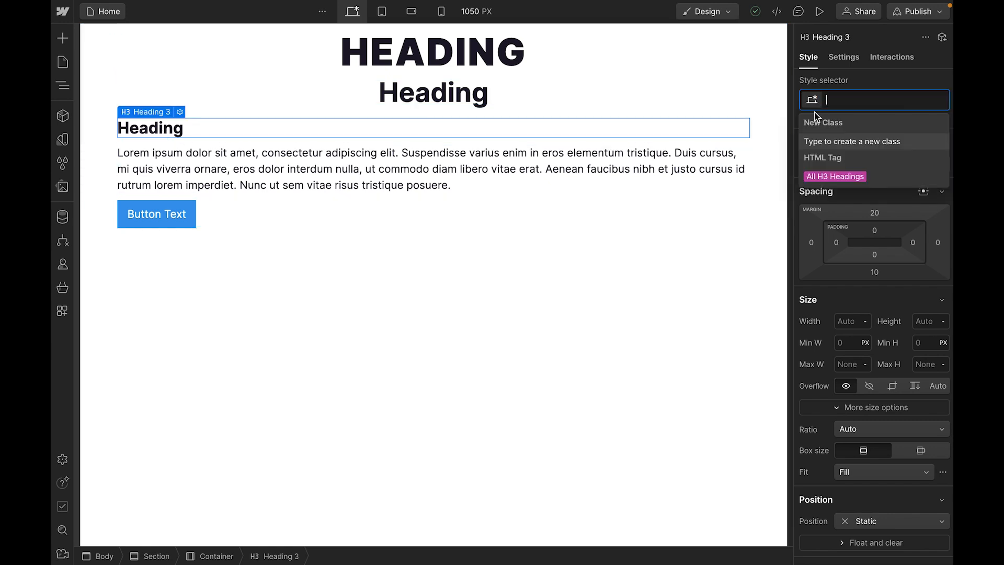
pyautogui.click(823, 180)
pyautogui.scroll(-3, 855, 298)
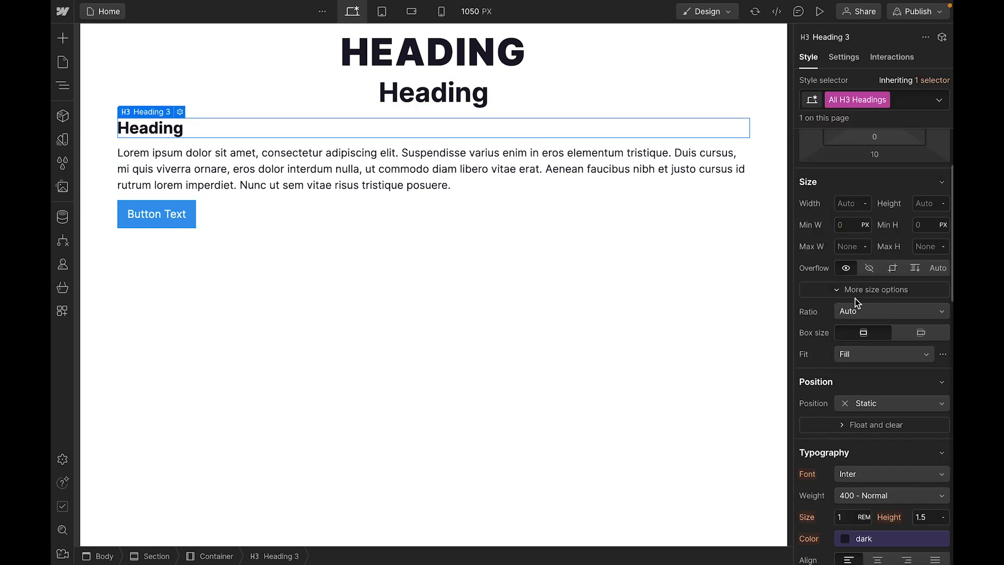
pyautogui.scroll(-3, 865, 290)
pyautogui.click(853, 357)
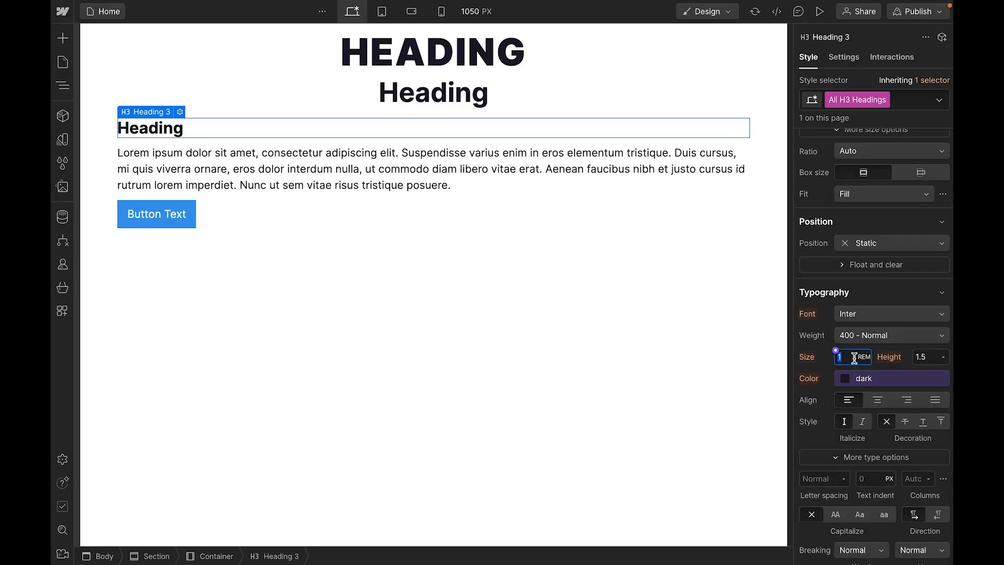
pyautogui.click(861, 336)
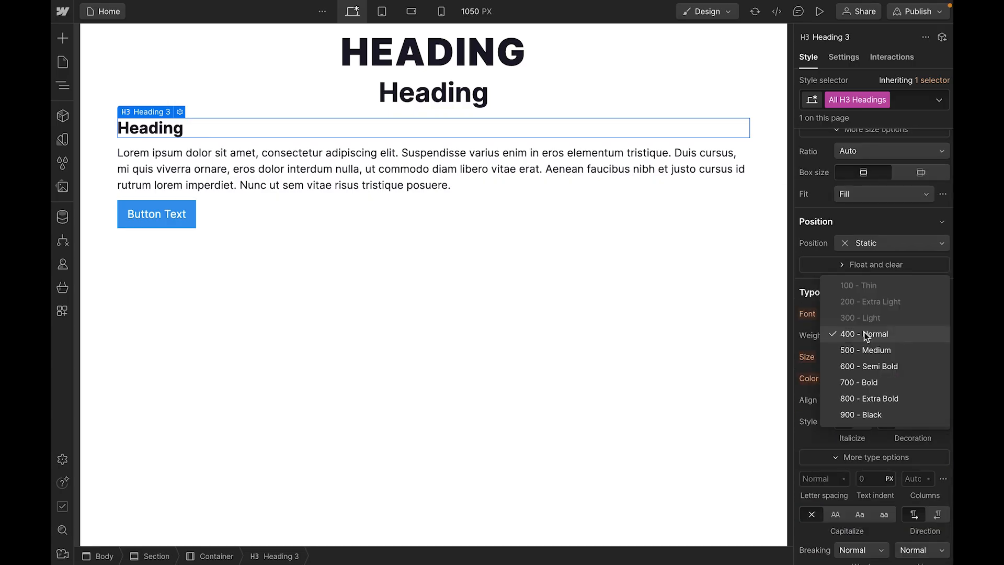
pyautogui.click(866, 381)
# - Set the font size of all H3 headings to 24/16, giving 1.5 REM, and center their text
pyautogui.click(848, 357)
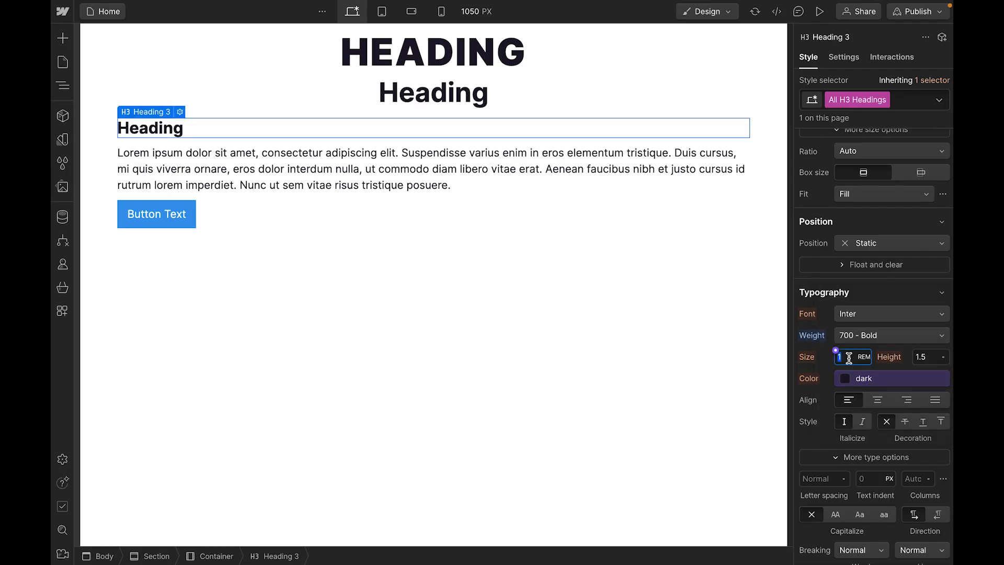
pyautogui.write('24/16')
pyautogui.press('Return')
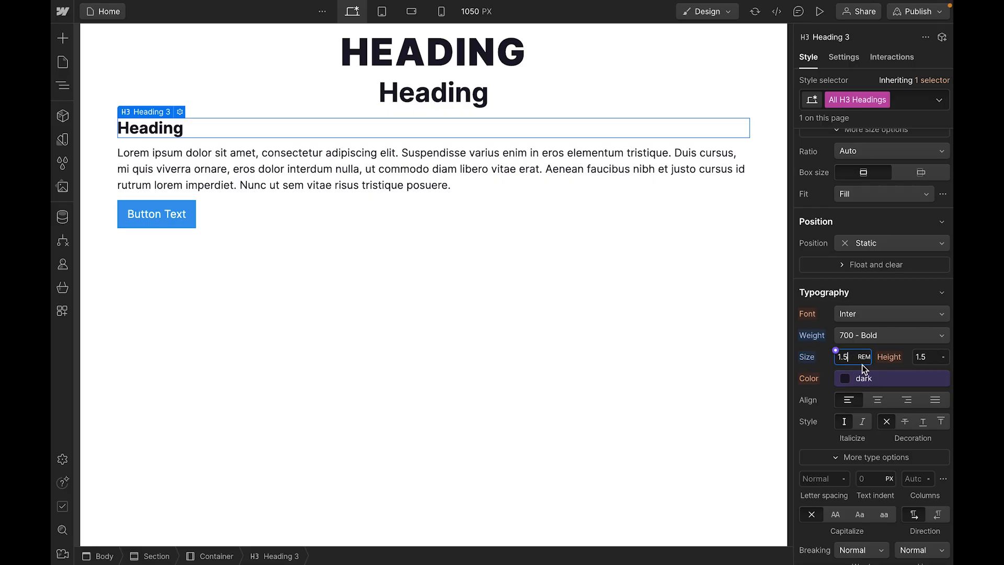
pyautogui.scroll(-3, 865, 368)
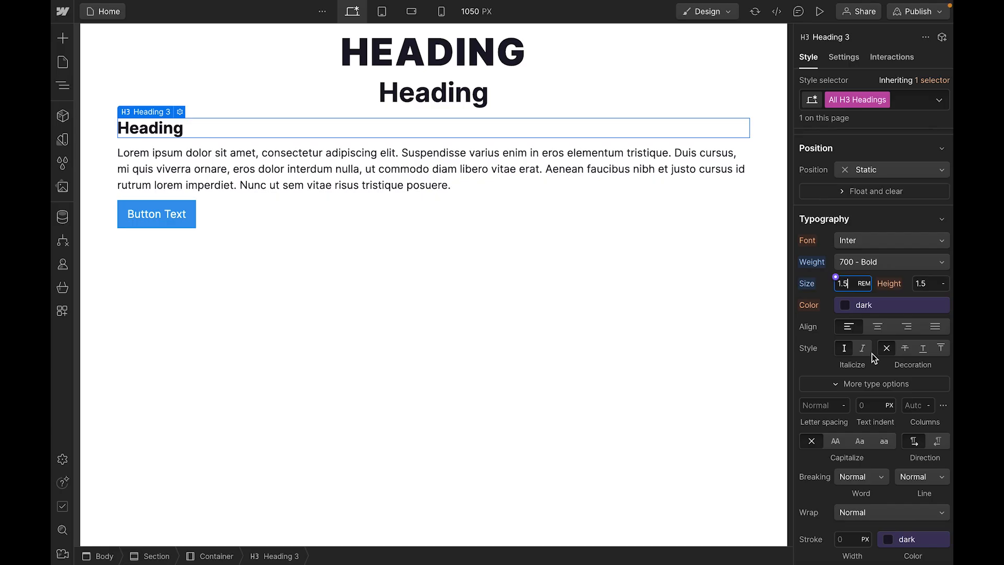
pyautogui.click(877, 326)
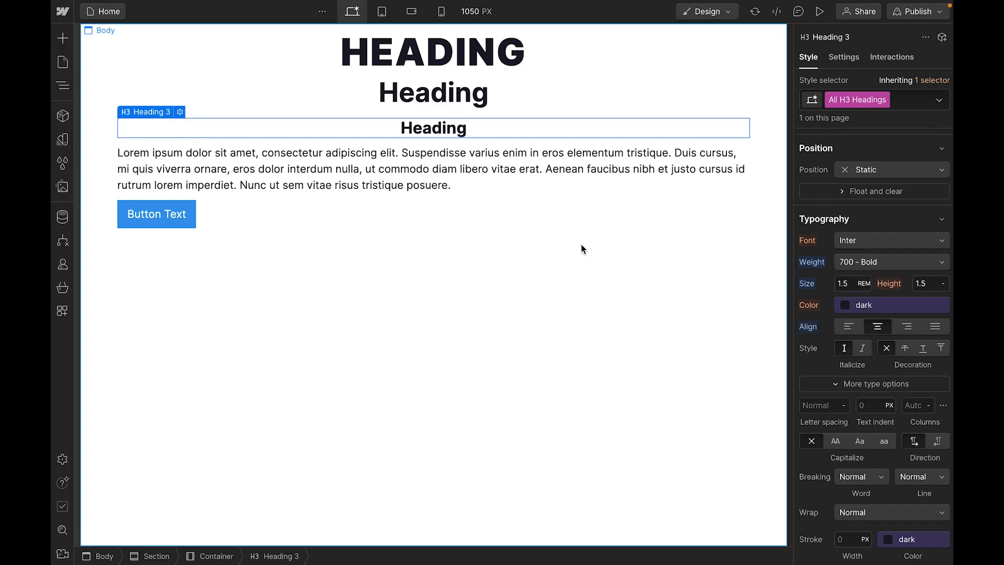
# - Target the All Paragraphs tag from the lorem ipsum paragraph and center its text
pyautogui.click(469, 168)
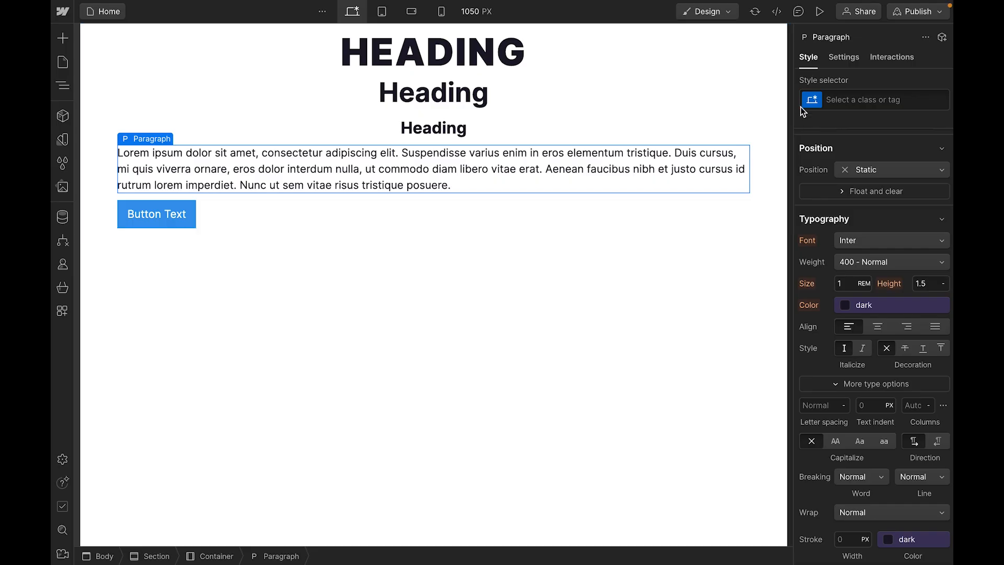
pyautogui.click(818, 101)
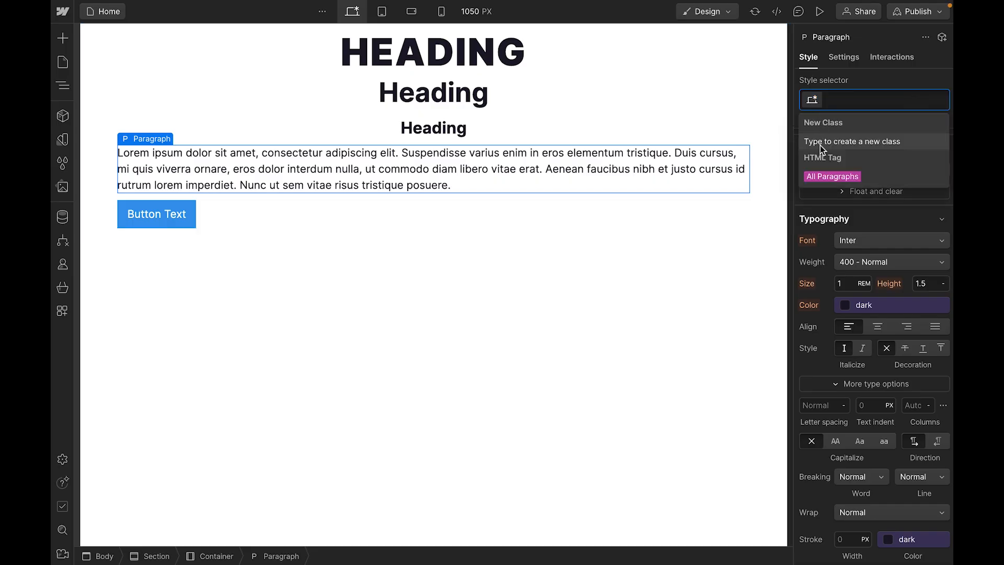
pyautogui.click(820, 177)
pyautogui.scroll(-1, 880, 292)
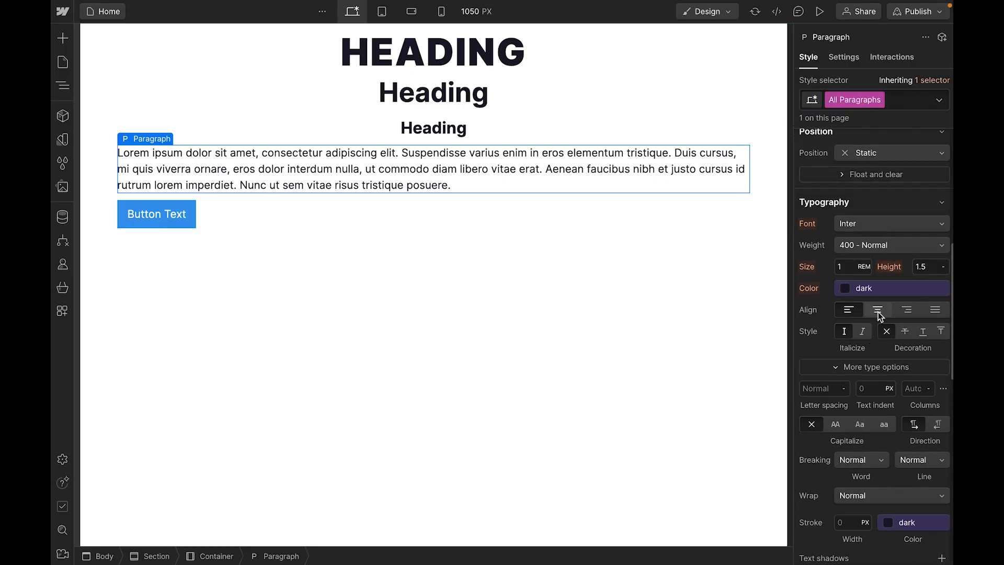
pyautogui.click(877, 312)
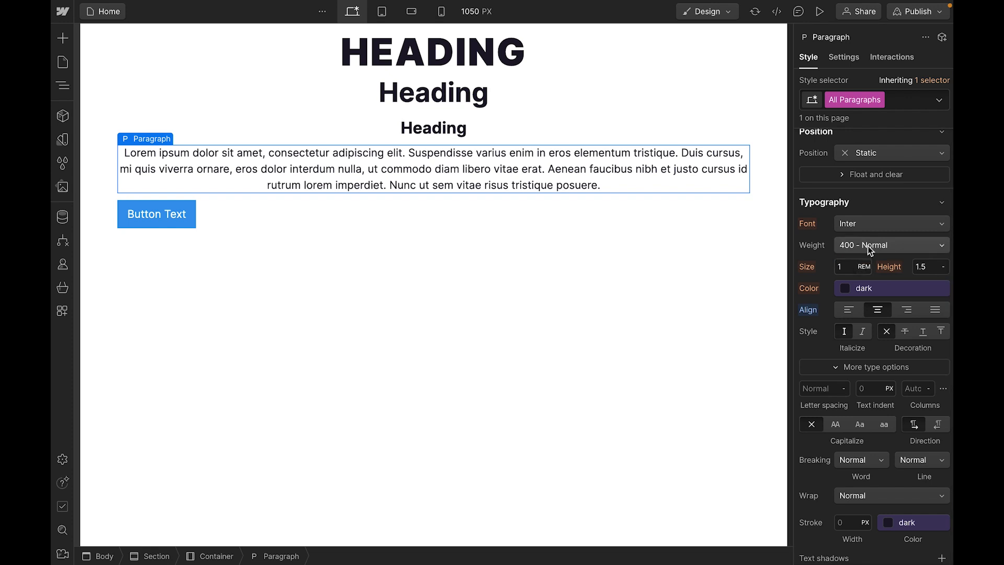
pyautogui.scroll(-1, 883, 363)
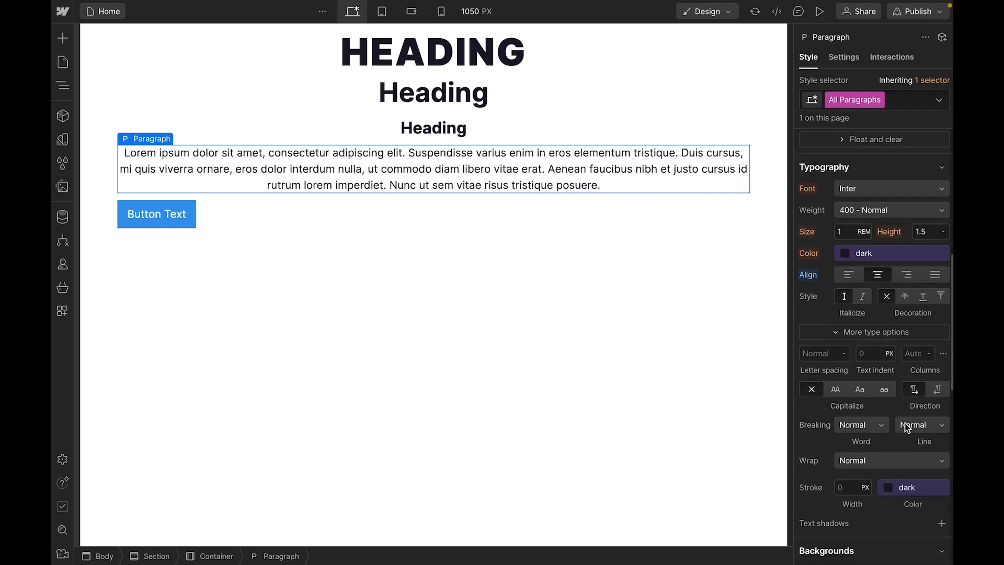
pyautogui.scroll(-8, 905, 424)
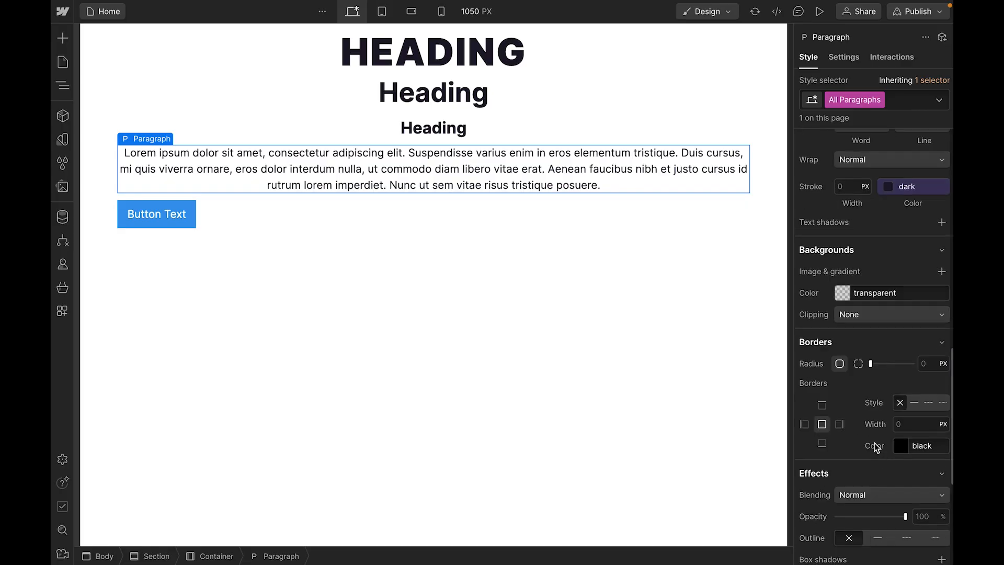
pyautogui.scroll(10, 874, 444)
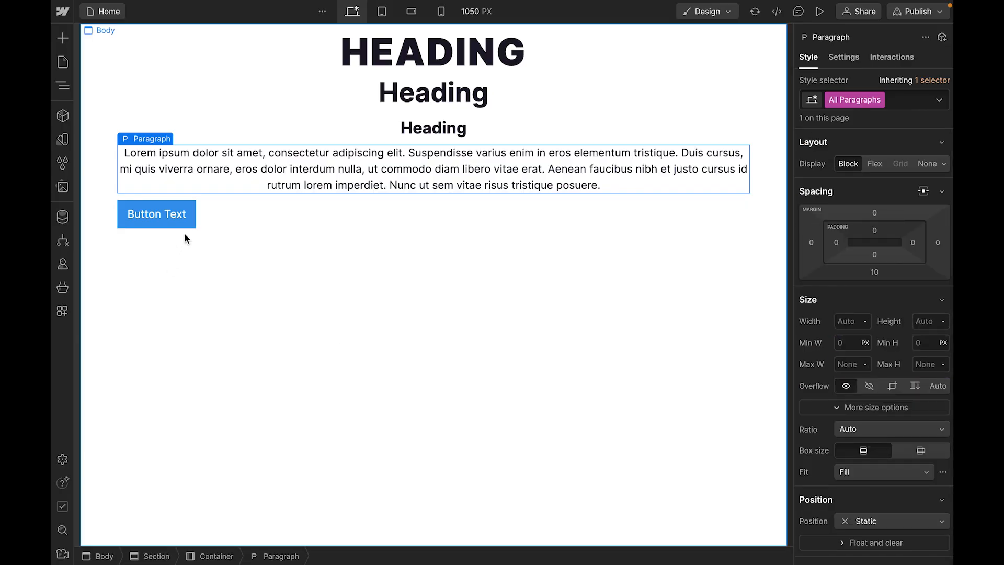
# - Give the button below the paragraph a new class named Button-sm
pyautogui.click(167, 212)
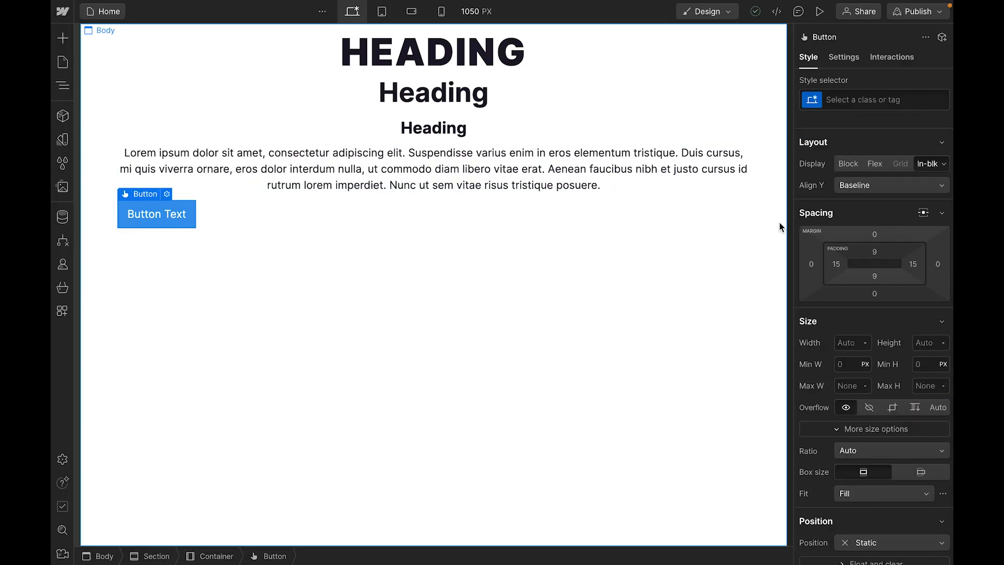
pyautogui.click(847, 100)
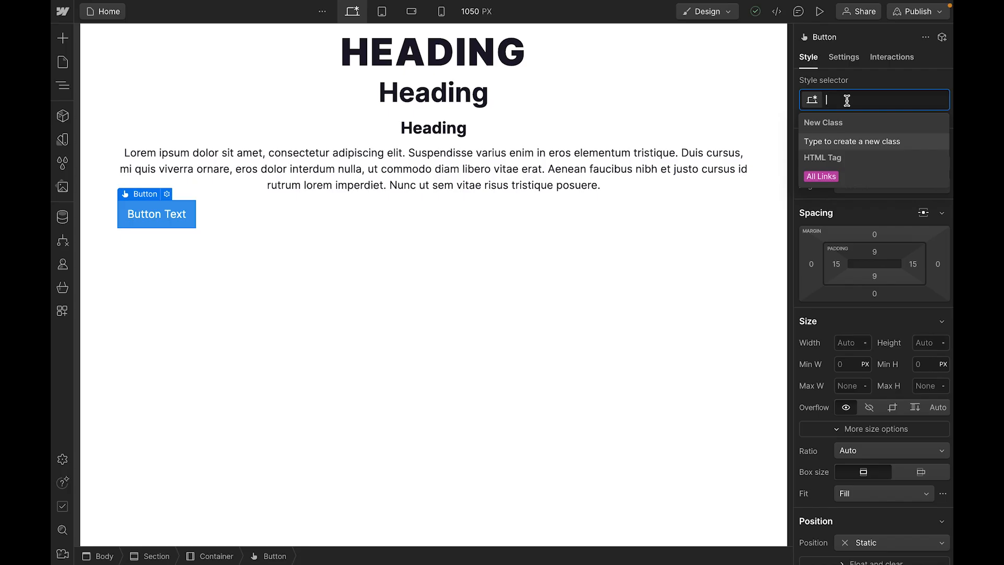
pyautogui.write('Bu')
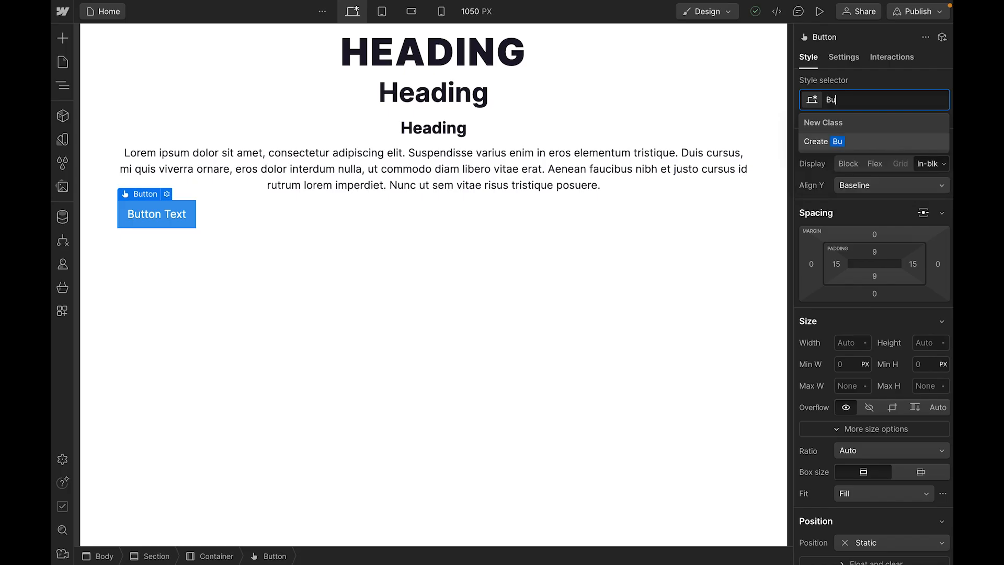
pyautogui.write('tton-sm')
pyautogui.press('Return')
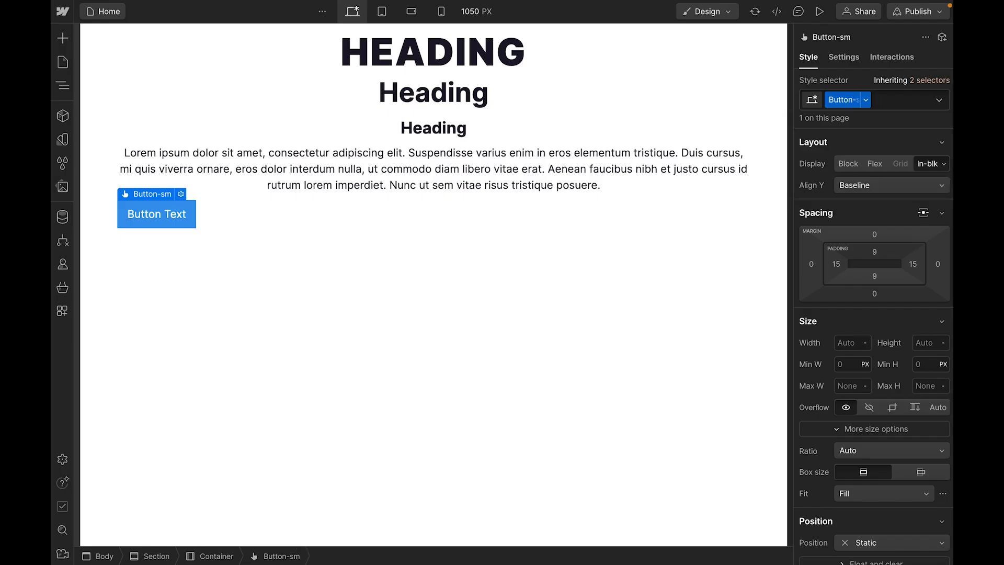
# - Set the Button-sm padding to 16 px above and below and 32 px on both sides
pyautogui.scroll(-2, 877, 221)
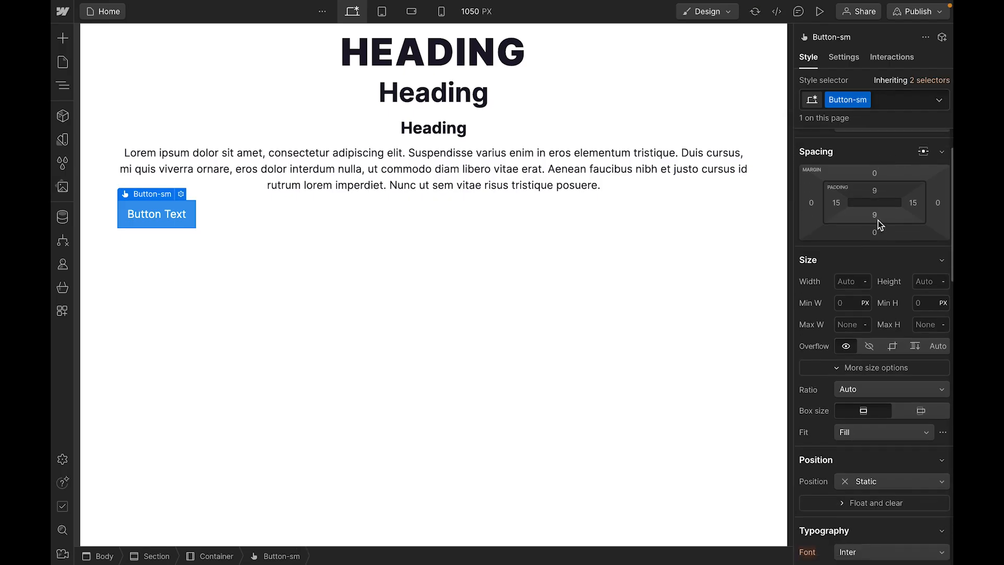
pyautogui.scroll(2, 877, 220)
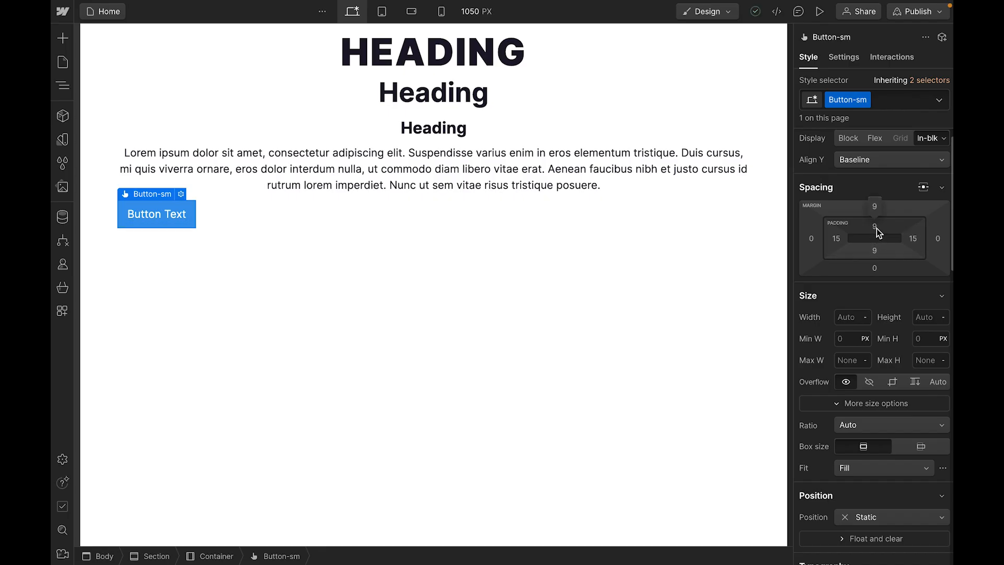
pyautogui.click(876, 228)
pyautogui.write('16')
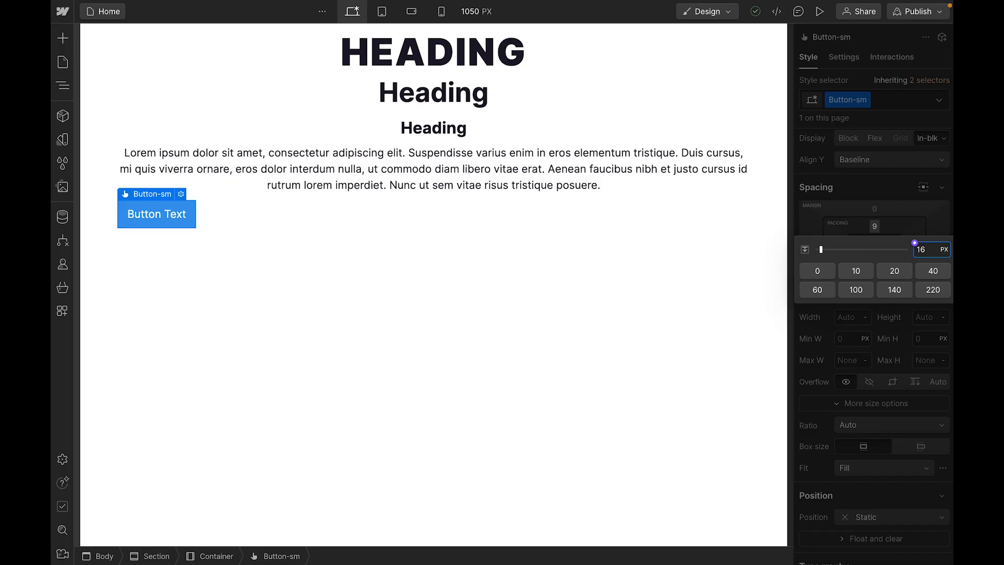
pyautogui.press('Return')
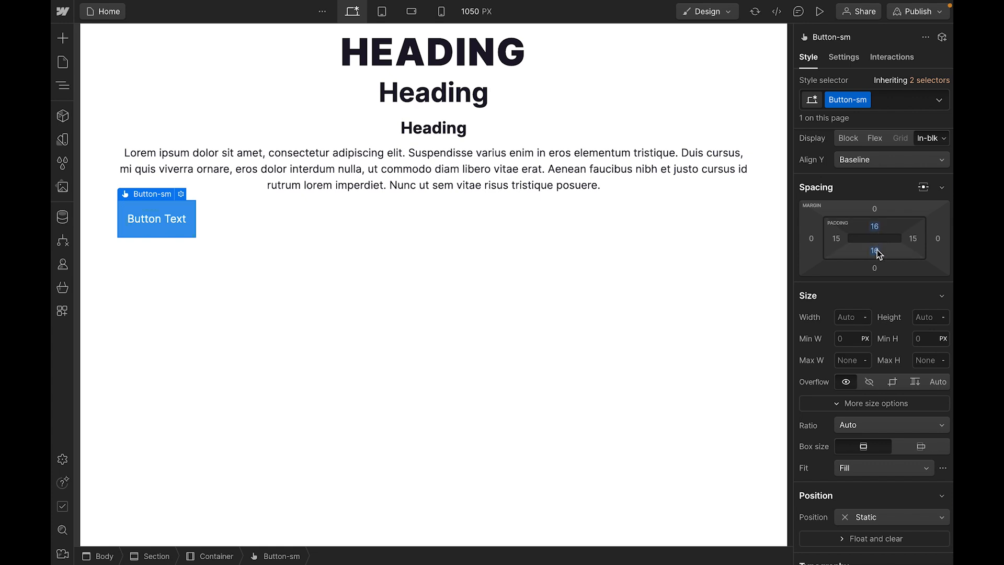
pyautogui.click(915, 241)
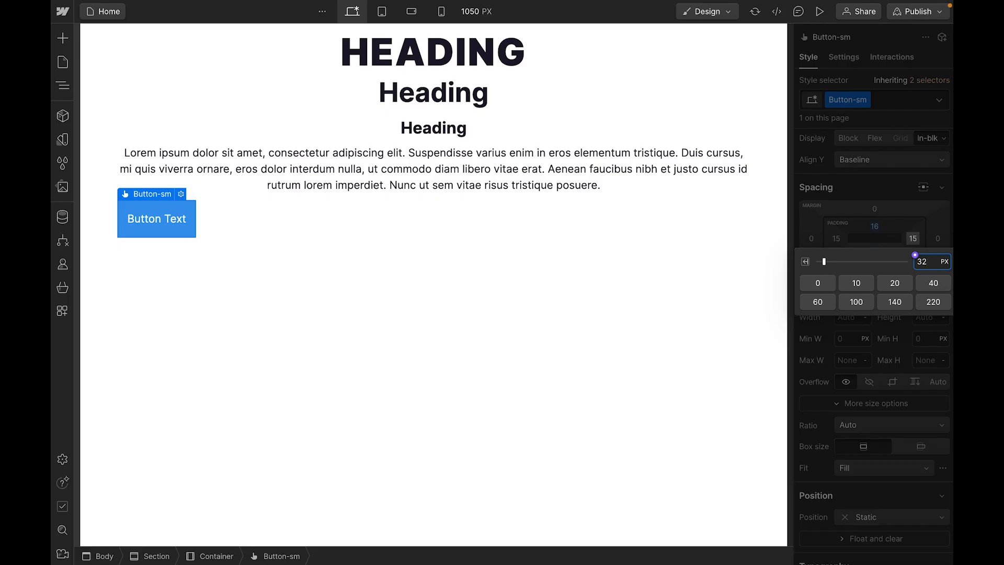
pyautogui.press('Return')
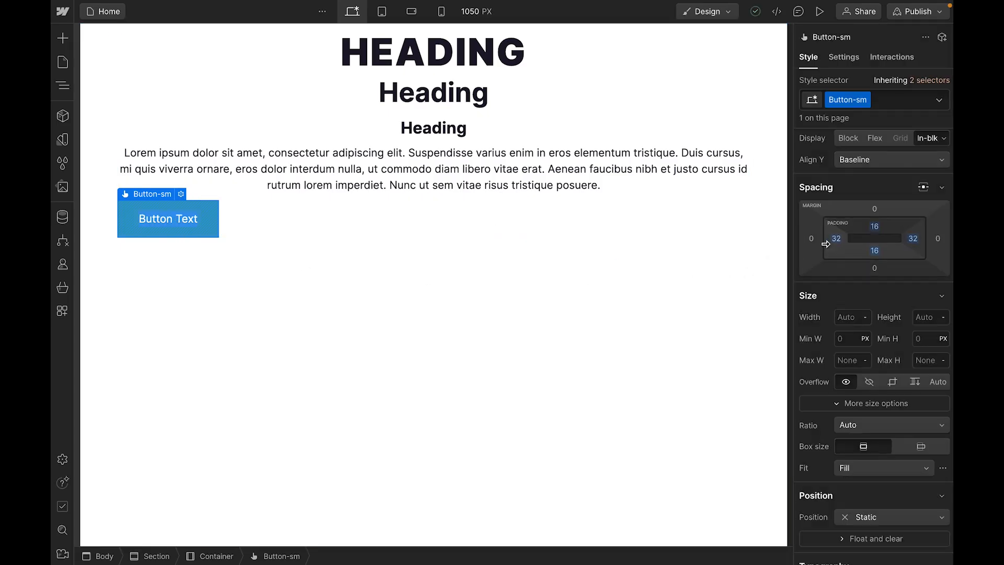
# - Set the capitalization of the Button-sm text to all uppercase
pyautogui.scroll(-7, 886, 347)
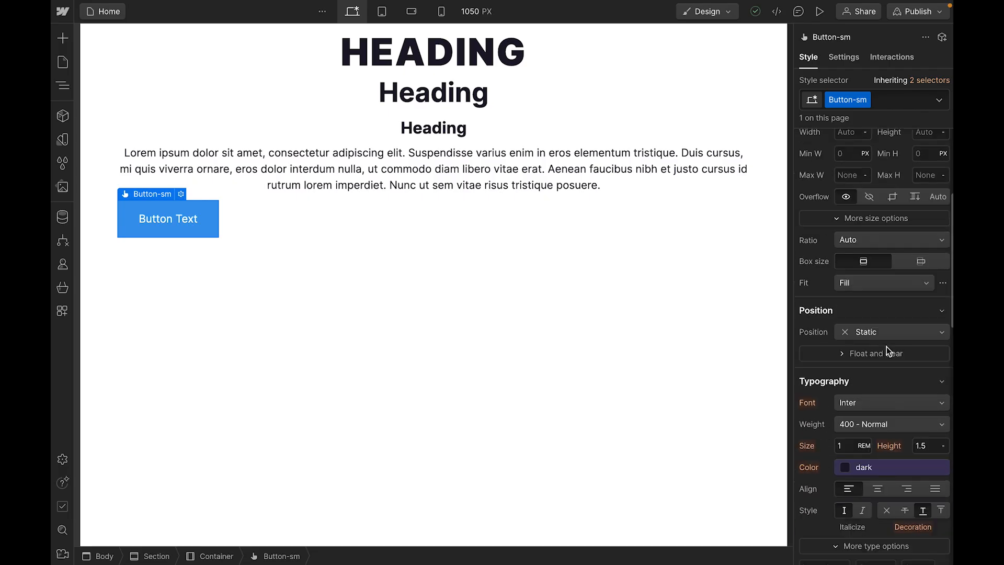
pyautogui.scroll(-3, 886, 347)
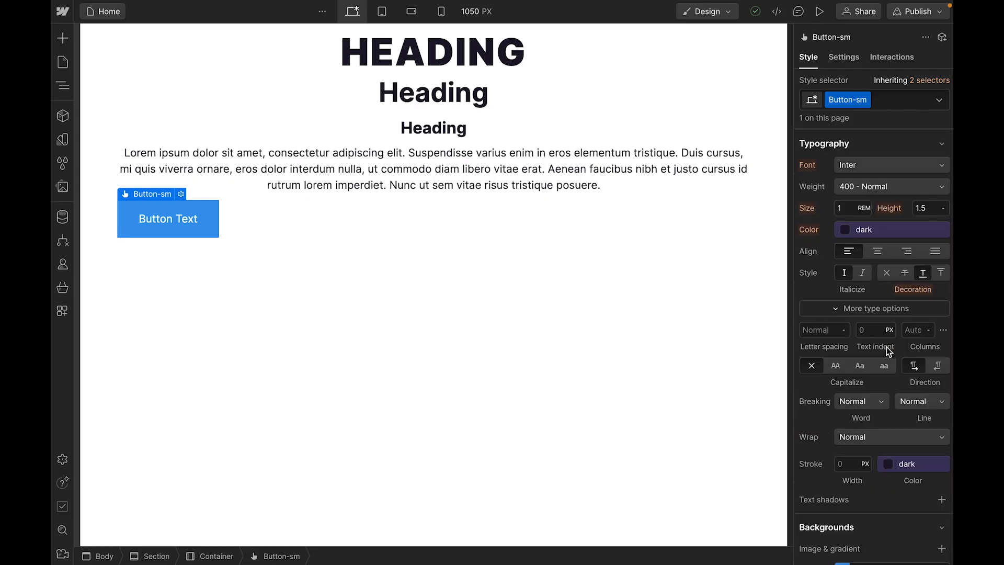
pyautogui.scroll(7, 886, 346)
pyautogui.click(847, 382)
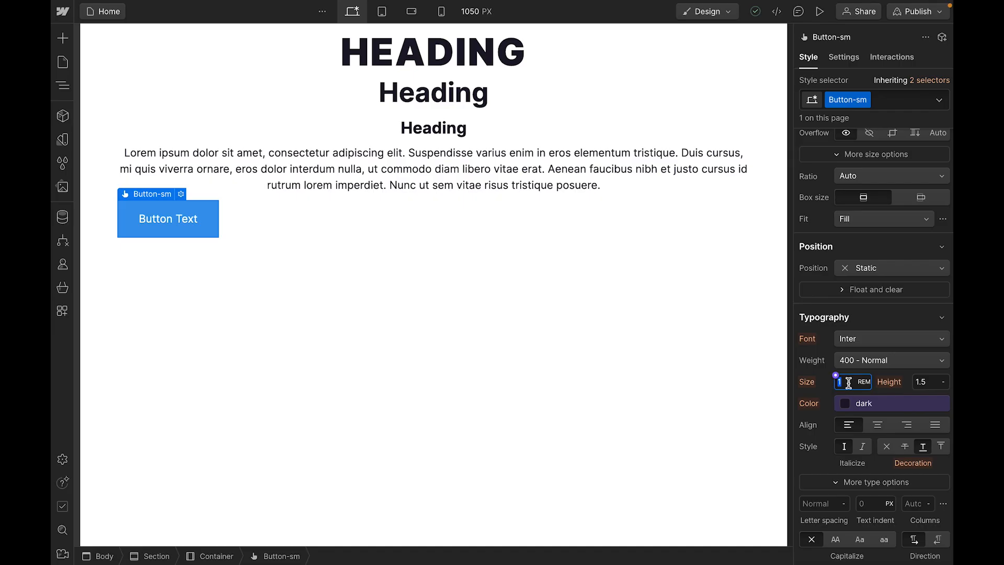
pyautogui.scroll(-2, 847, 381)
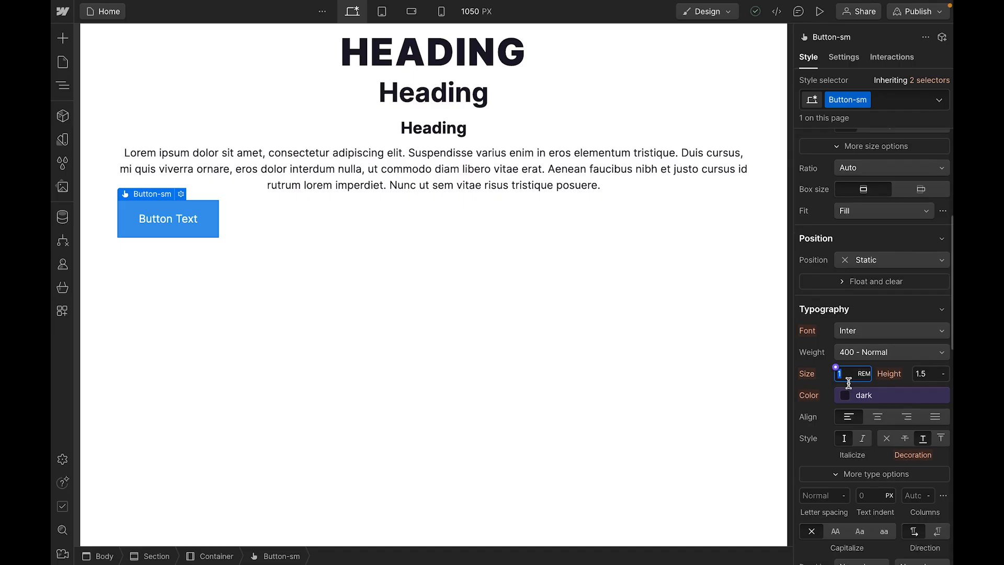
pyautogui.click(834, 488)
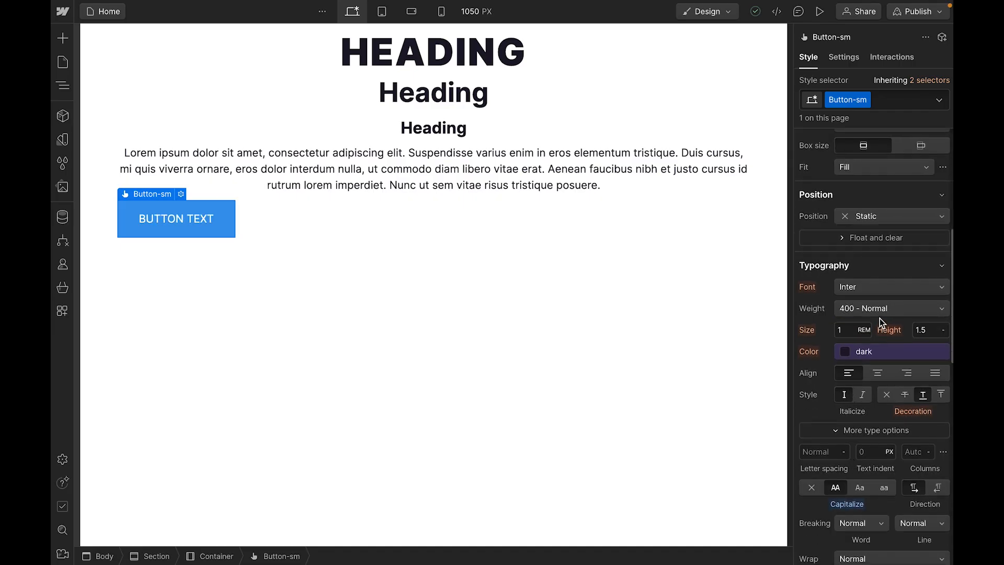
# - Set the Button-sm font weight to 500 - Medium and its size to 14/16, giving 0.875 REM
pyautogui.click(882, 309)
pyautogui.click(883, 355)
pyautogui.click(870, 310)
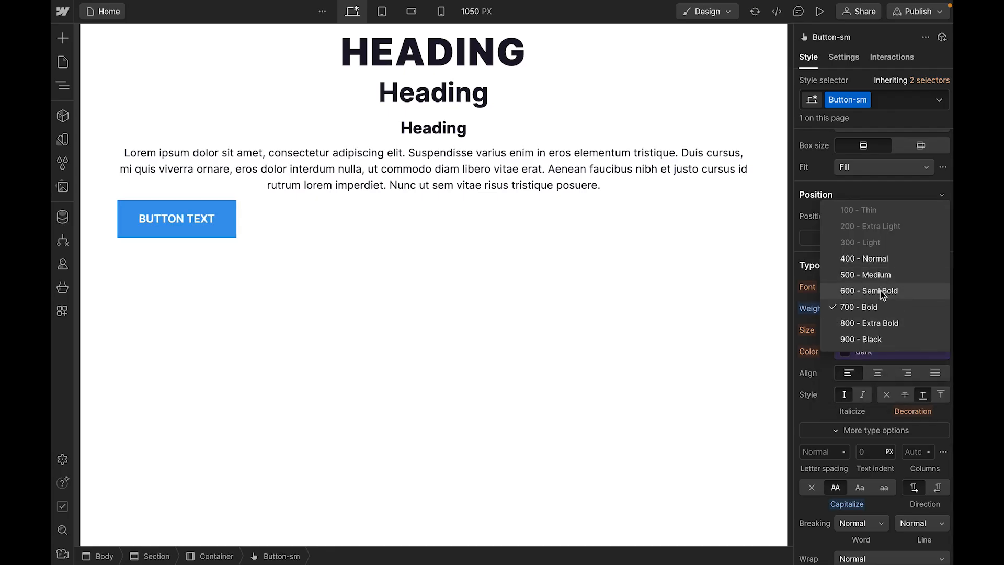
pyautogui.click(883, 277)
pyautogui.click(852, 330)
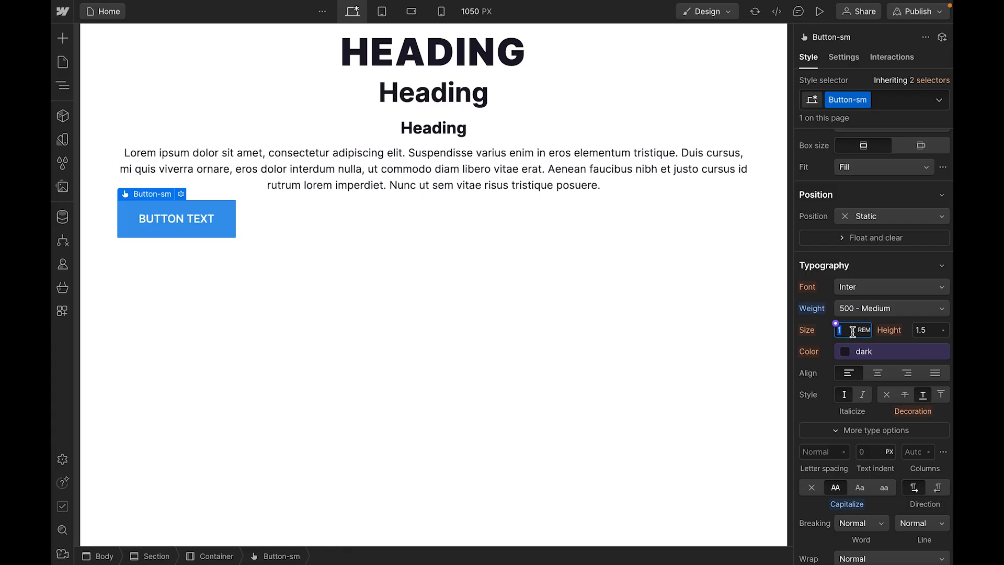
pyautogui.write('14/16')
pyautogui.press('Return')
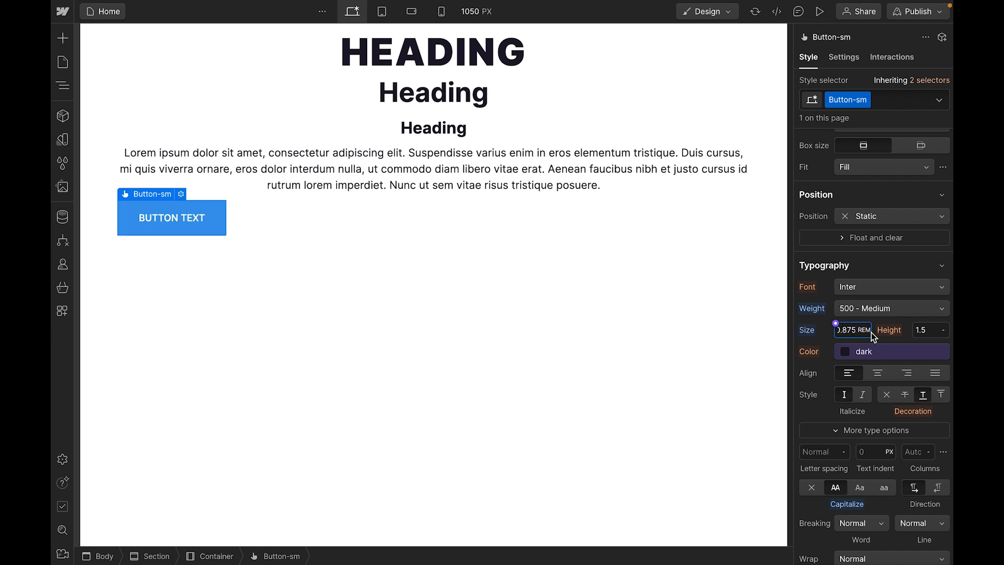
# - Center the Button-sm text and set its letter spacing to 1 px
pyautogui.scroll(-1, 891, 368)
pyautogui.click(878, 346)
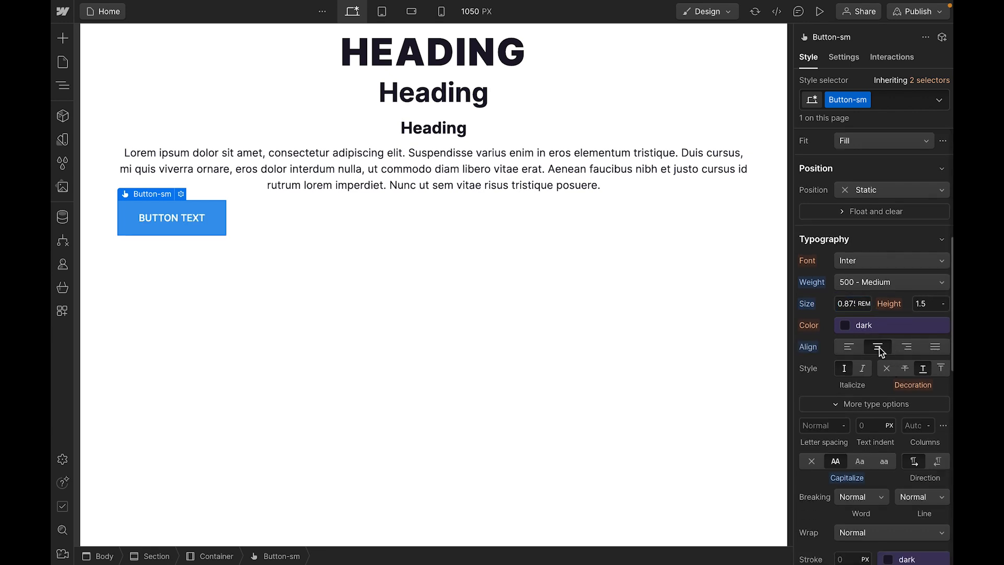
pyautogui.scroll(-2, 883, 394)
pyautogui.click(821, 382)
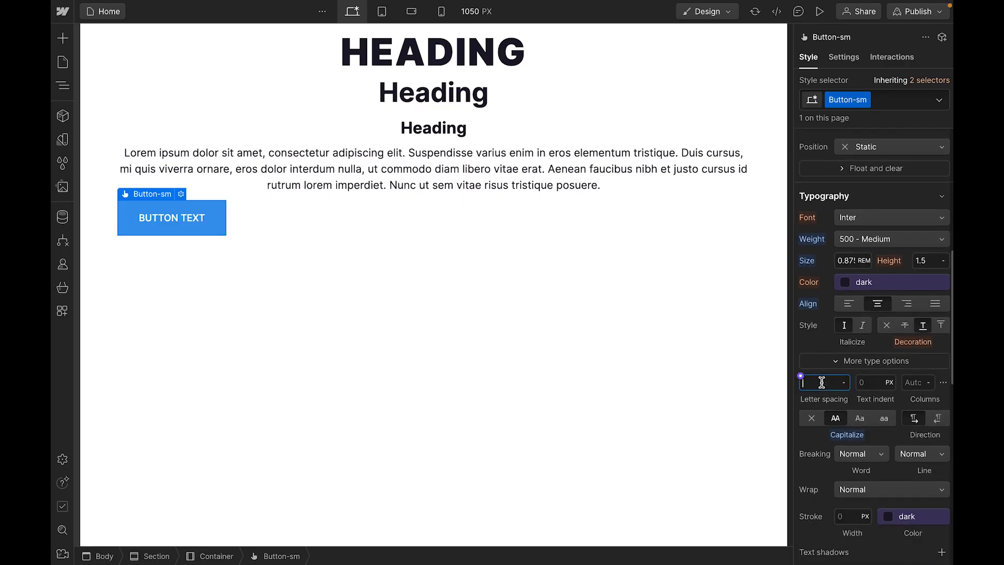
pyautogui.write('1')
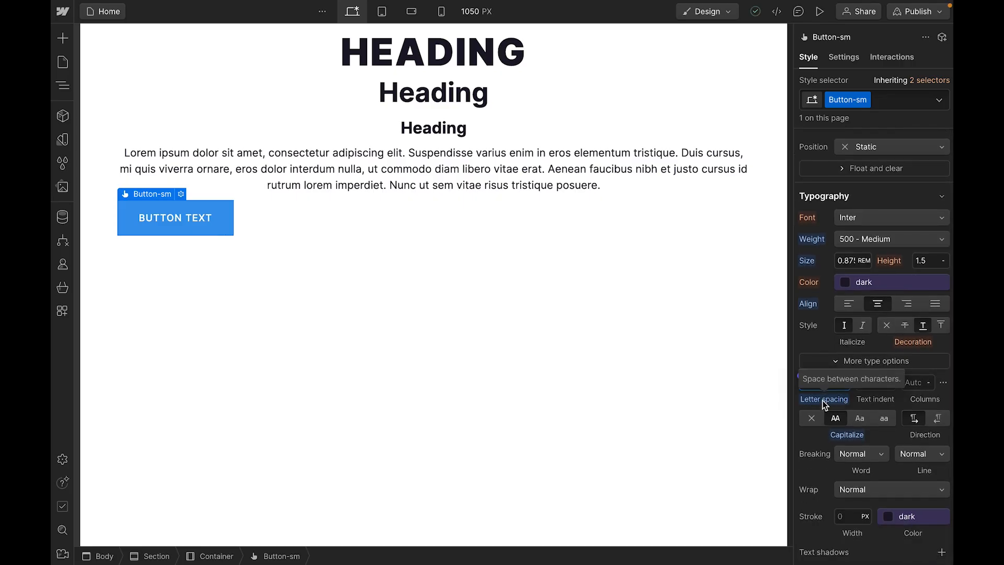
# - Add a linear gradient background to Button-sm and assign the pink variable to its first color stop
pyautogui.scroll(-3, 864, 431)
pyautogui.scroll(-5, 870, 432)
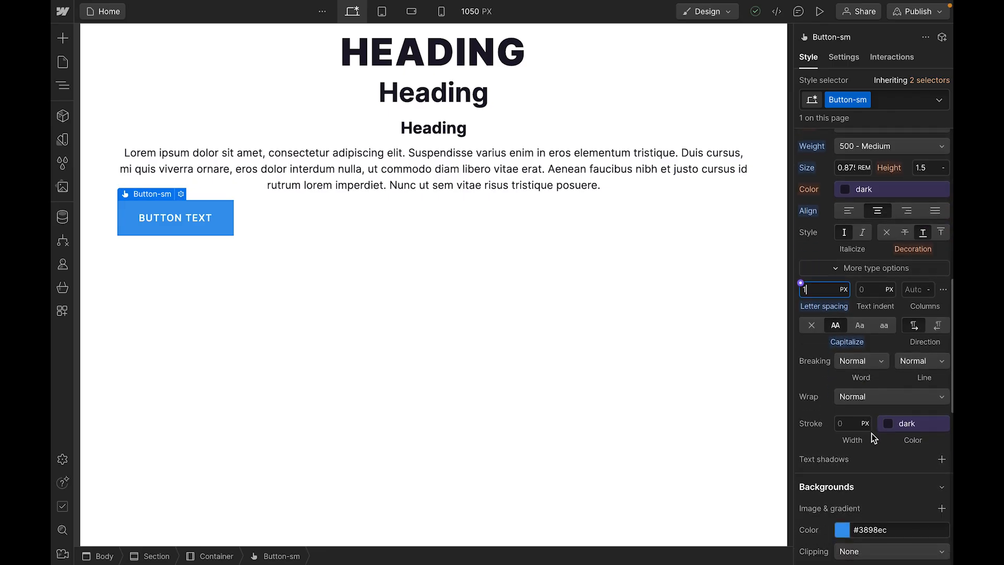
pyautogui.scroll(-1, 920, 427)
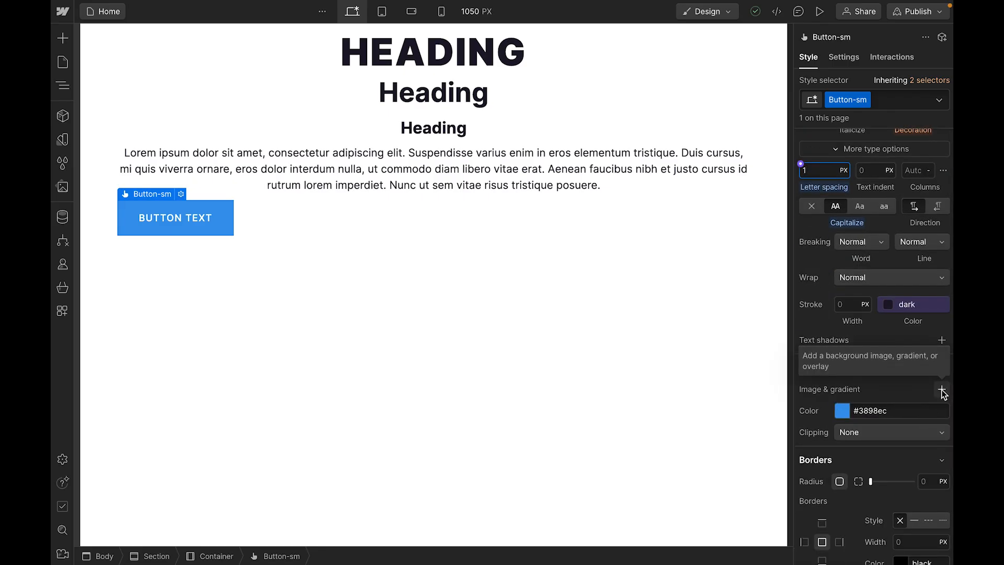
pyautogui.click(941, 391)
pyautogui.click(875, 137)
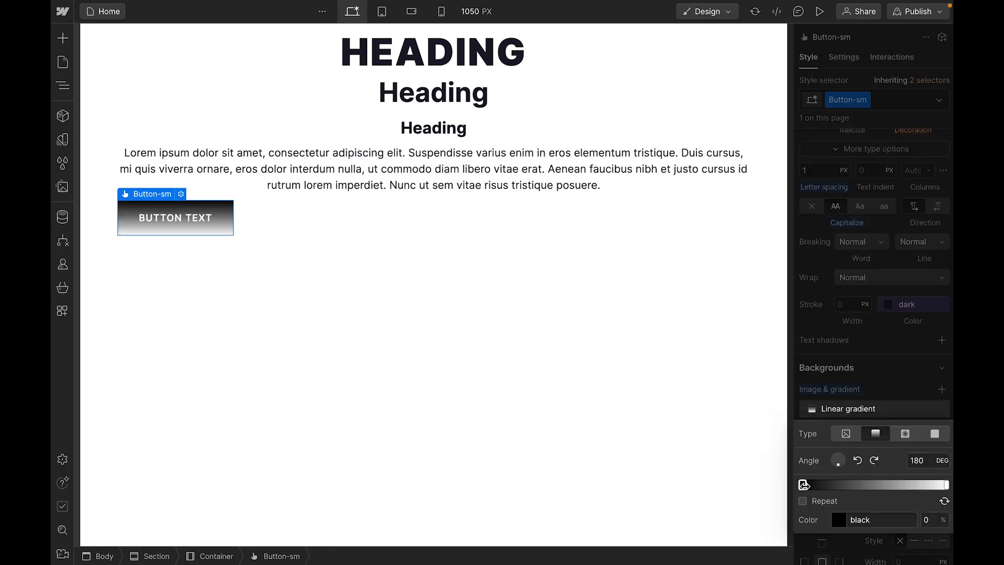
pyautogui.click(832, 514)
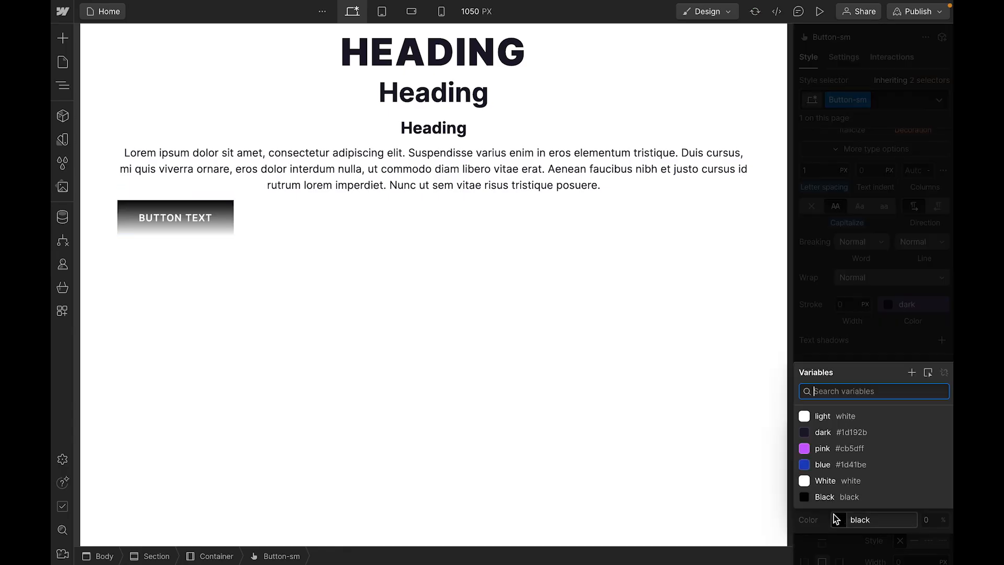
pyautogui.click(819, 453)
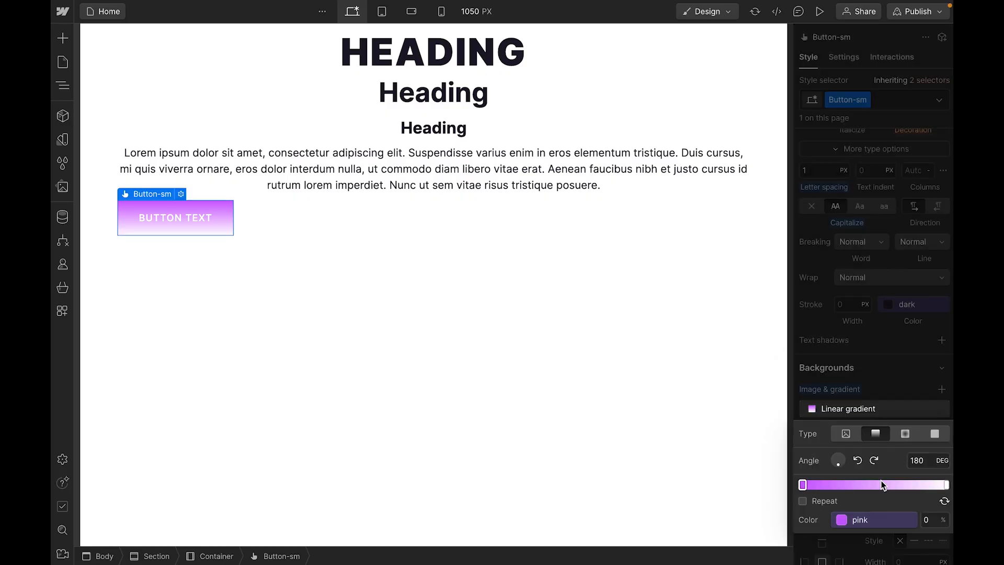
# - Assign the blue variable to the gradient's end stop and rotate the gradient to 135 degrees
pyautogui.click(945, 484)
pyautogui.click(831, 514)
pyautogui.click(820, 464)
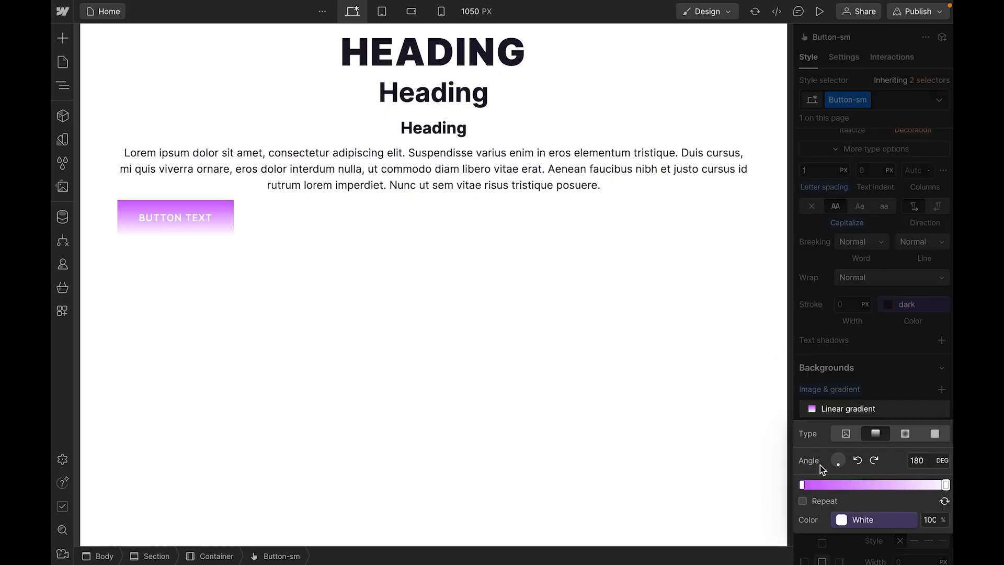
pyautogui.click(858, 461)
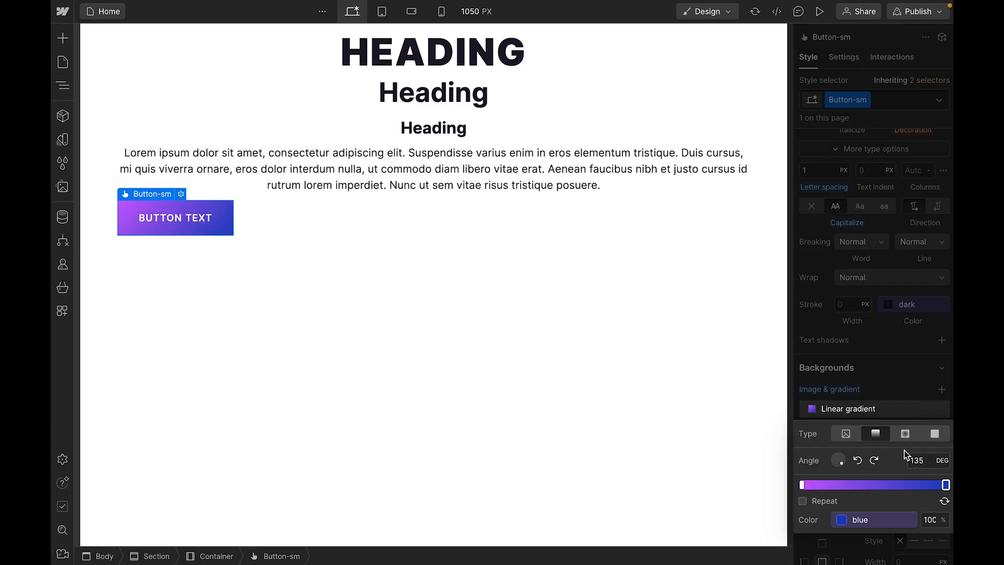
# - Close the gradient settings and set the Button-sm border radius to 8 px on all corners
pyautogui.click(837, 350)
pyautogui.scroll(-2, 857, 371)
pyautogui.click(929, 449)
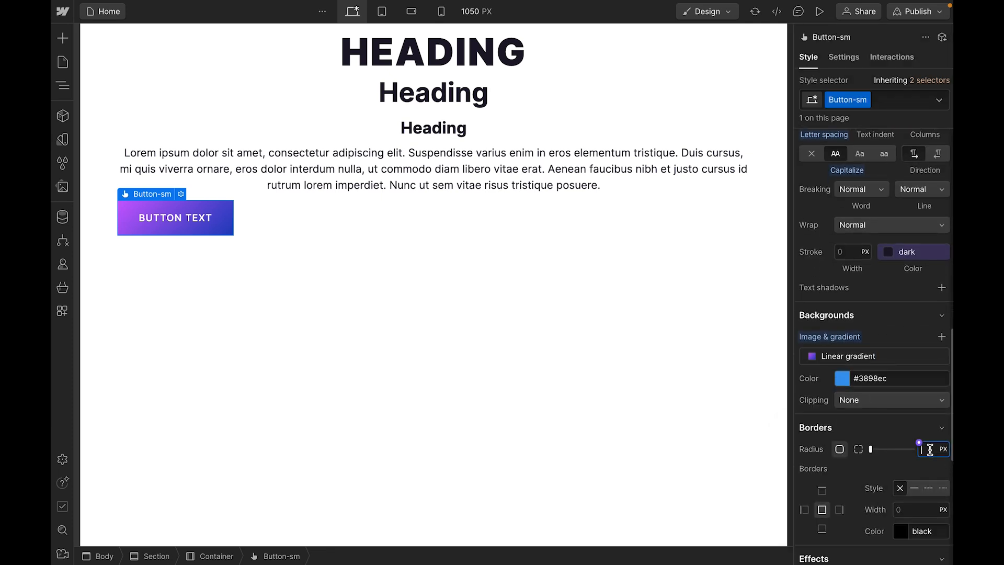
pyautogui.write('8')
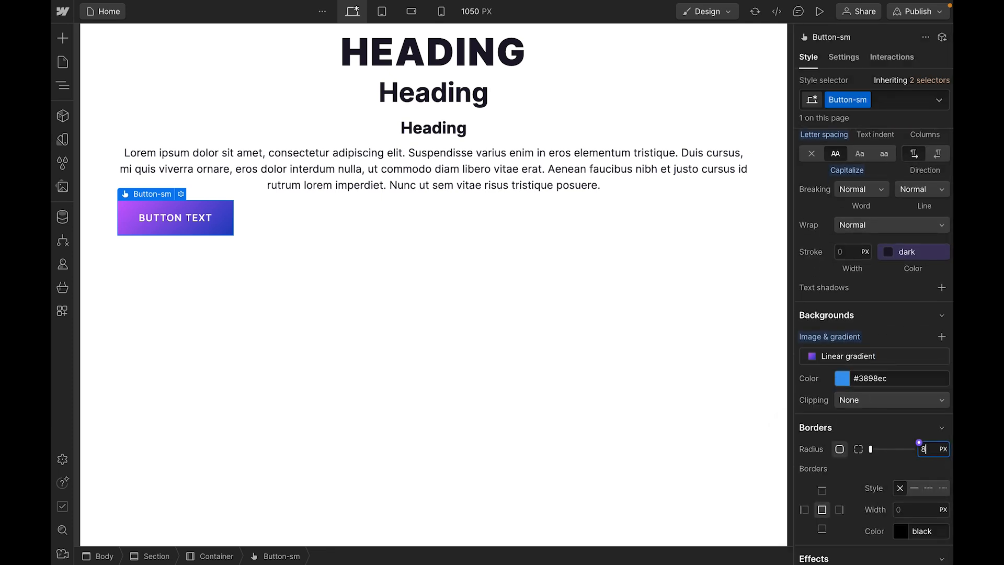
# - Add an outside box shadow to Button-sm, coloured with the blue #2643c1 sampled from the button's gradient at 24% opacity
pyautogui.scroll(-5, 911, 459)
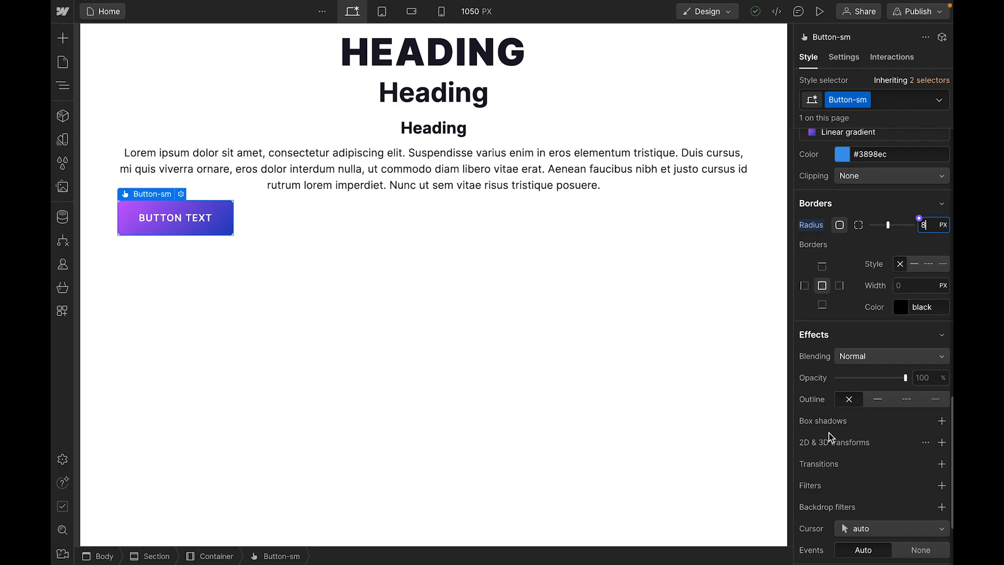
pyautogui.click(941, 421)
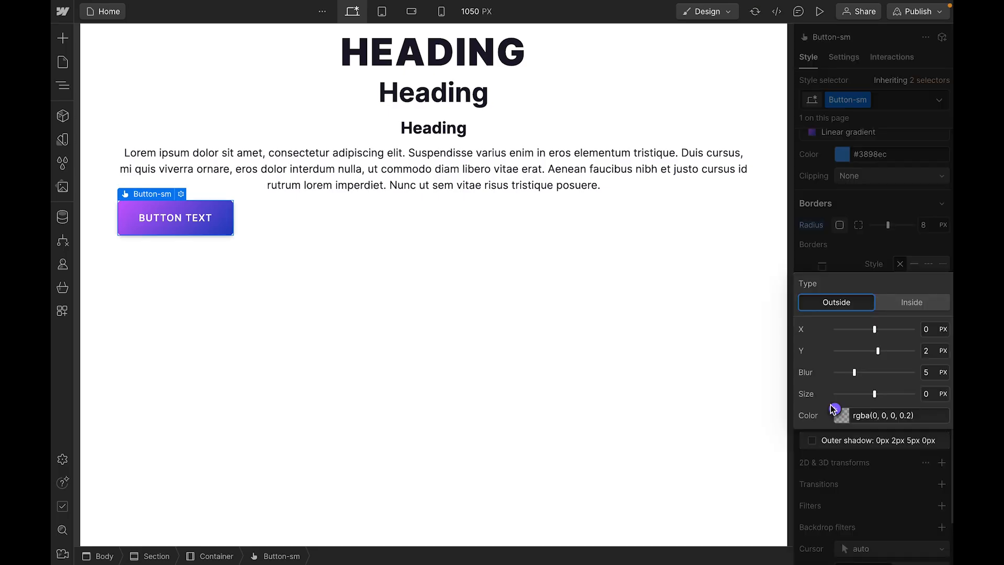
pyautogui.click(841, 415)
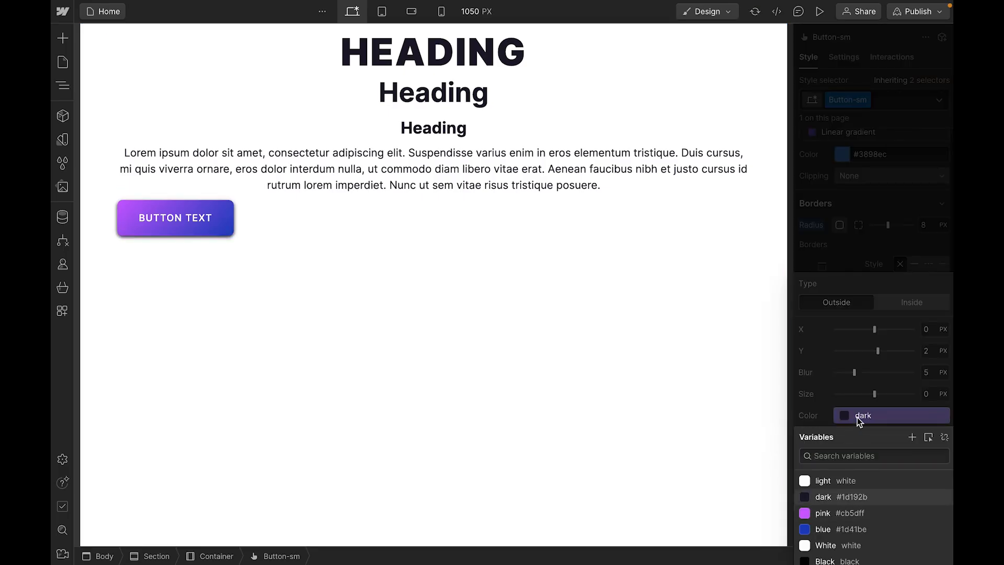
pyautogui.click(857, 418)
pyautogui.click(810, 342)
pyautogui.click(230, 233)
pyautogui.click(937, 368)
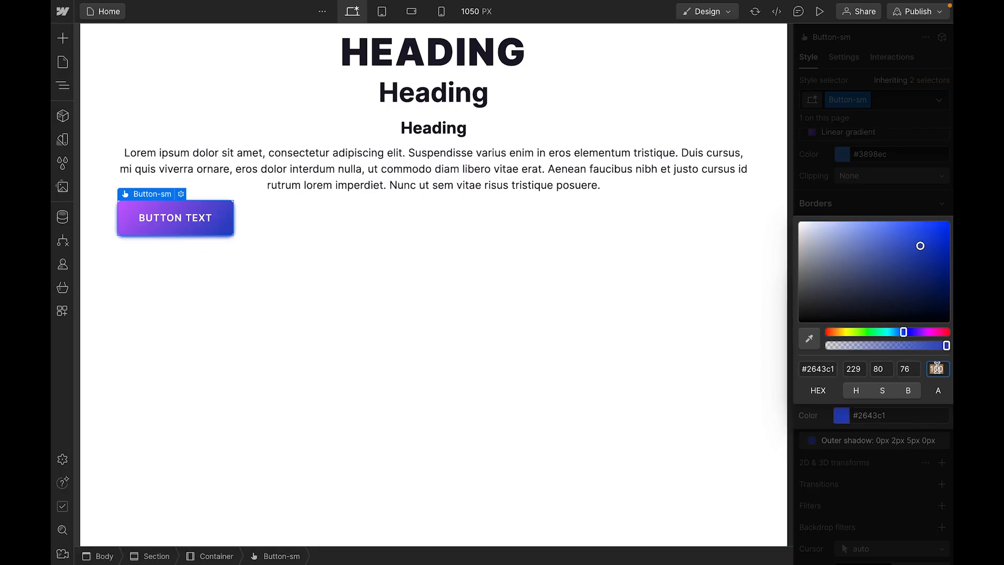
pyautogui.write('24')
pyautogui.press('Return')
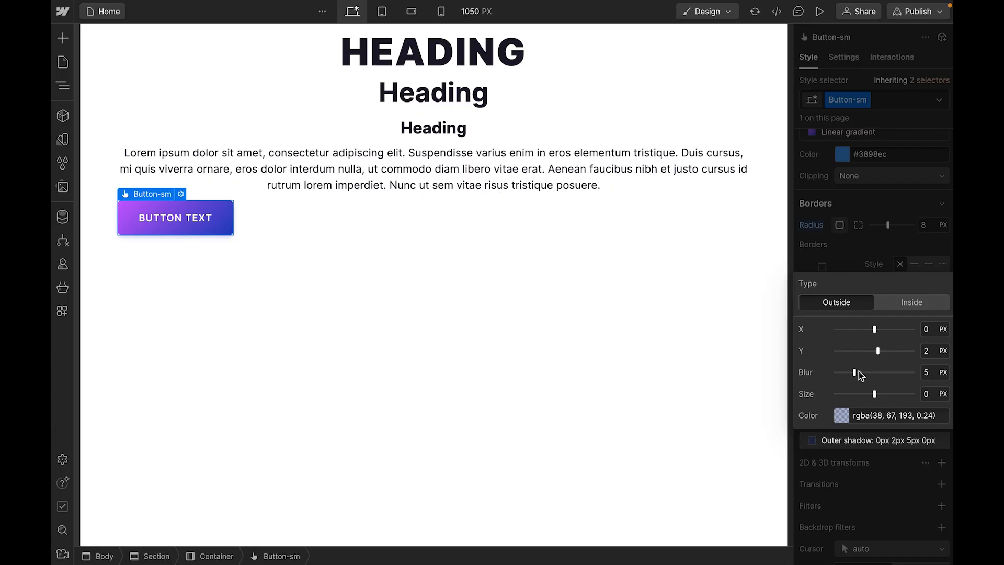
# - Set the box shadow's Y offset to 20 px, blur to 20 px and size to -8 px
pyautogui.moveTo(879, 352); pyautogui.dragTo(947, 354)
pyautogui.moveTo(854, 371); pyautogui.dragTo(940, 372)
pyautogui.moveTo(874, 394); pyautogui.dragTo(859, 396)
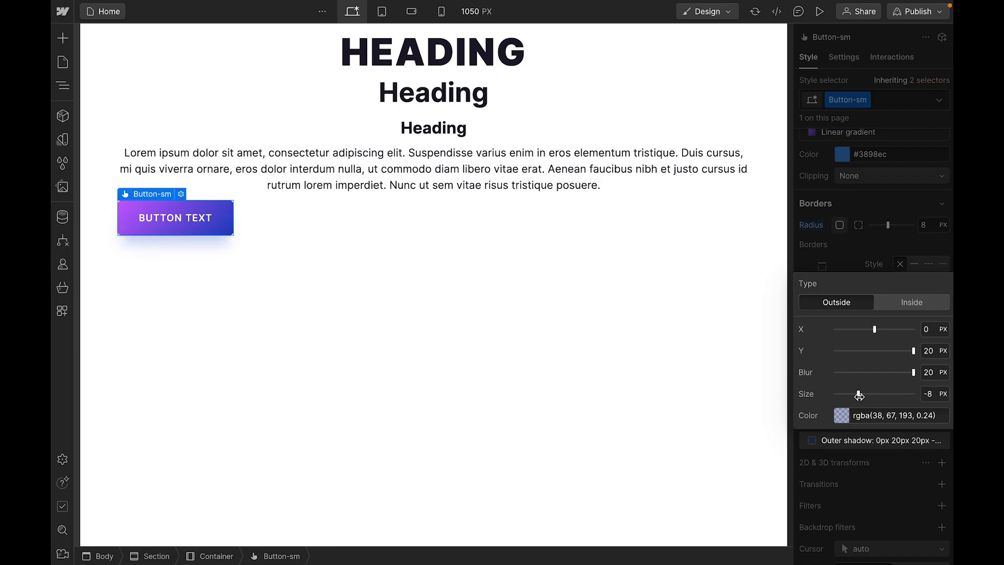
pyautogui.click(506, 298)
# - Duplicate the gradient button and give the copy a duplicate of the Button-sm class
pyautogui.click(226, 229)
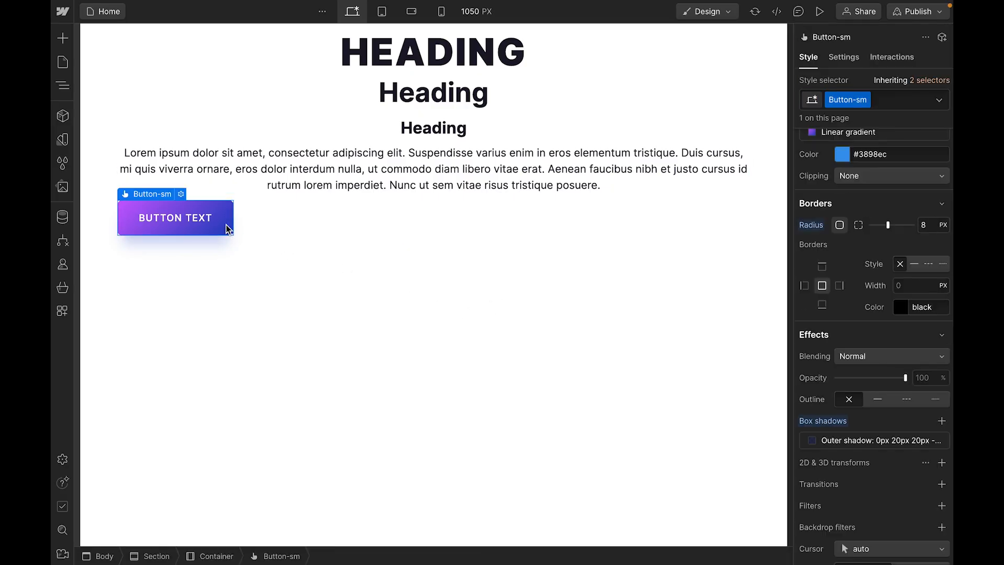
pyautogui.hotkey('ctrl', 'd')
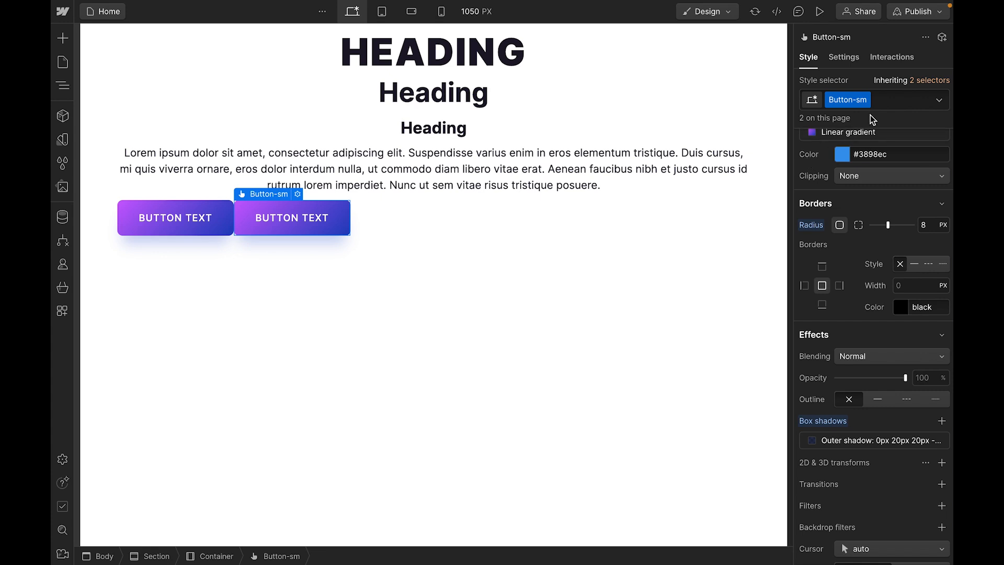
pyautogui.click(866, 99)
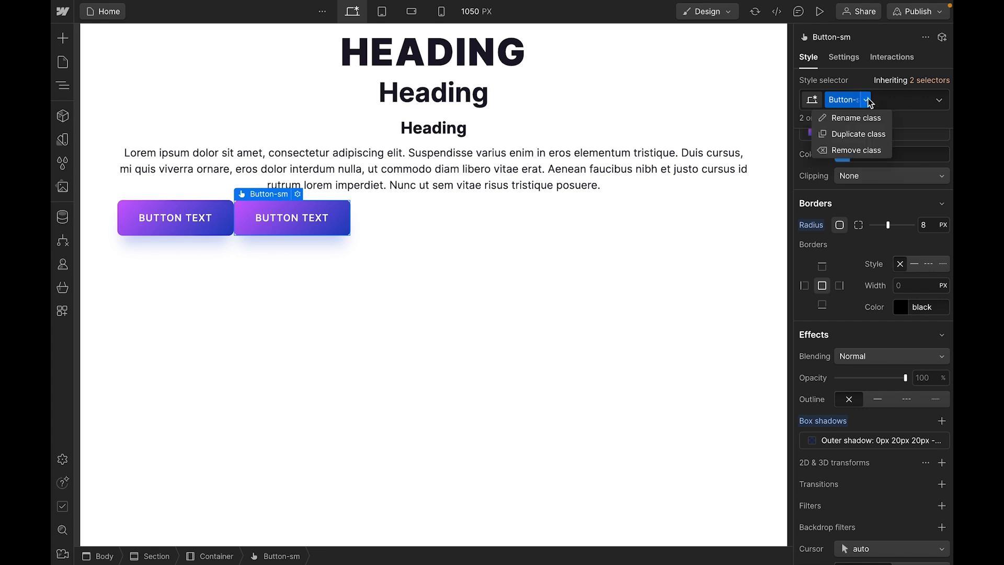
pyautogui.click(850, 135)
# - Rename the duplicated button class to Button-lg
pyautogui.click(895, 102)
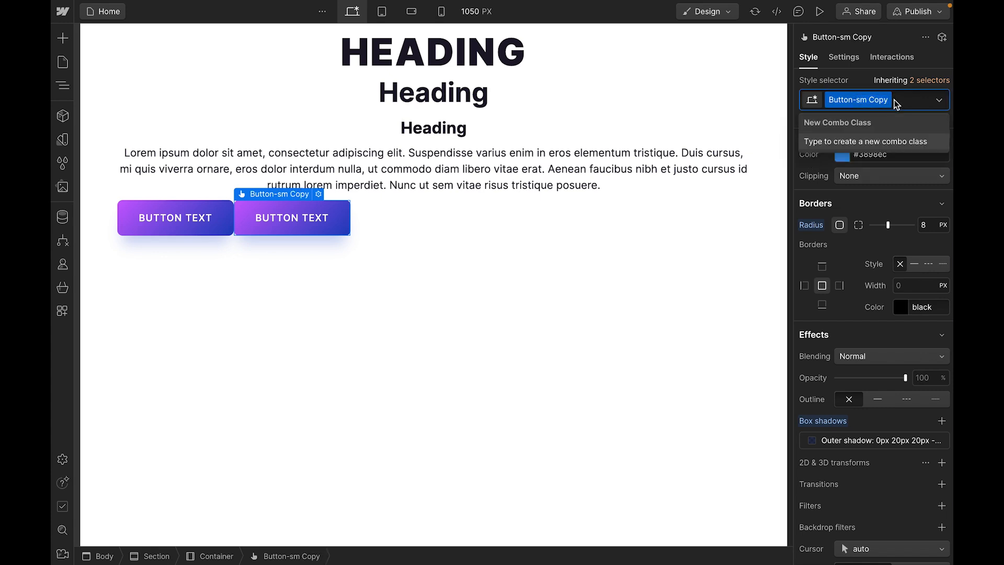
pyautogui.press('BackSpace')
pyautogui.press('BackSpace')
pyautogui.press('BackSpace')
pyautogui.press('BackSpace')
pyautogui.press('BackSpace')
pyautogui.press('BackSpace')
pyautogui.press('BackSpace')
pyautogui.write('lg')
pyautogui.press('Return')
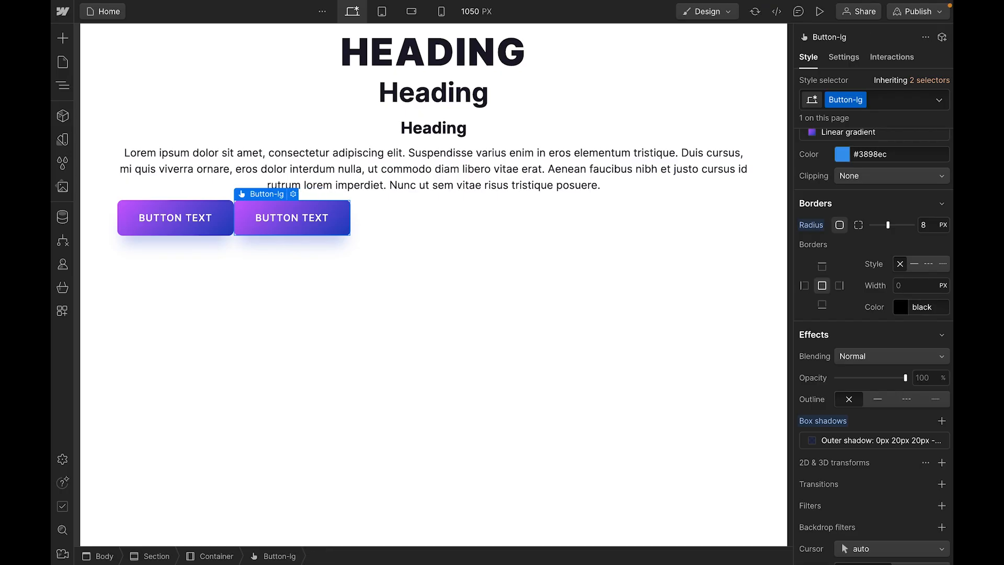
# - Set the Button-lg font size to 1 REM
pyautogui.scroll(10, 897, 249)
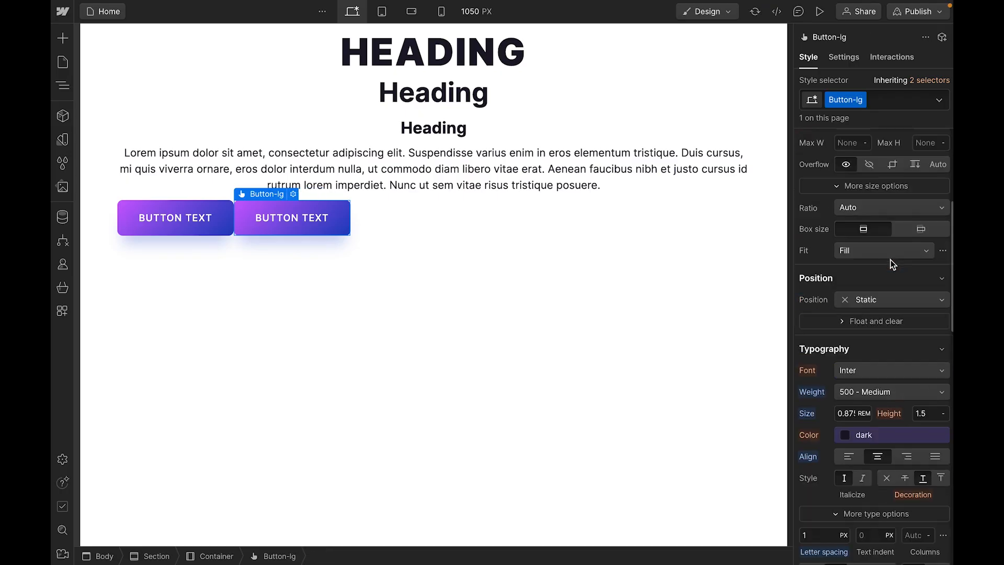
pyautogui.scroll(-1, 877, 356)
pyautogui.click(848, 361)
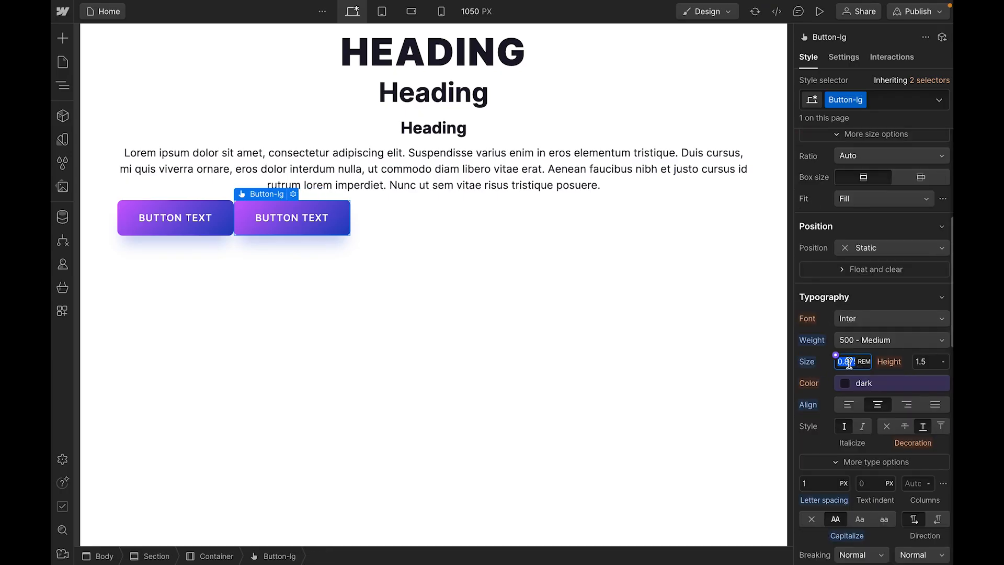
pyautogui.write('18')
pyautogui.press('BackSpace')
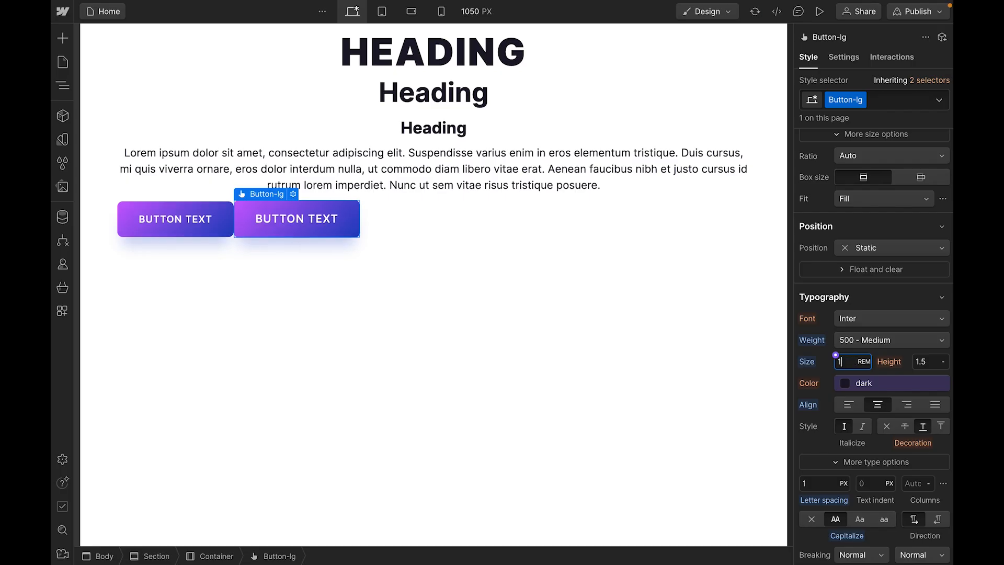
# - Set the Button-lg padding to 32 px on the top and bottom and 64 px on the left and right
pyautogui.scroll(1, 859, 372)
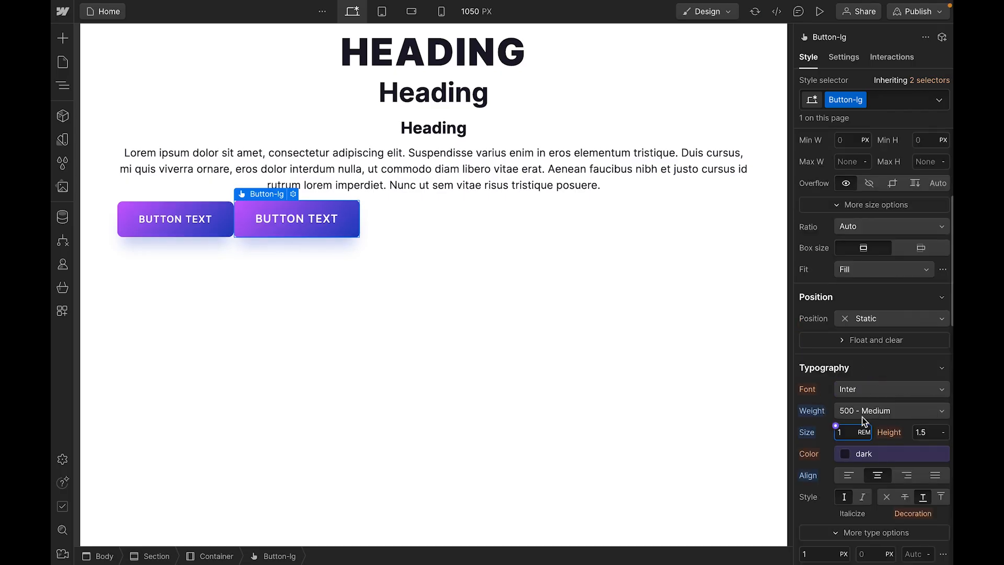
pyautogui.scroll(4, 862, 433)
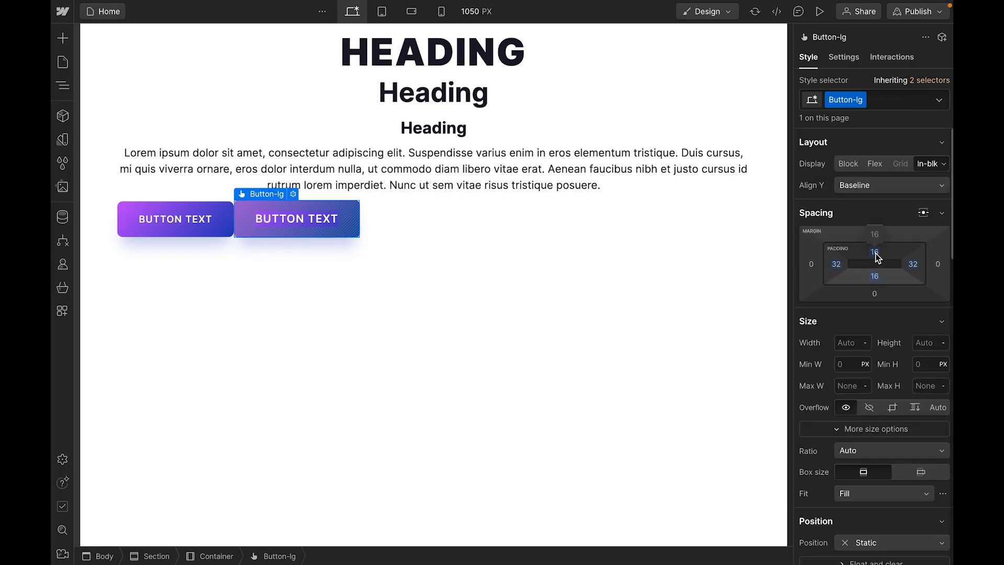
pyautogui.click(875, 253)
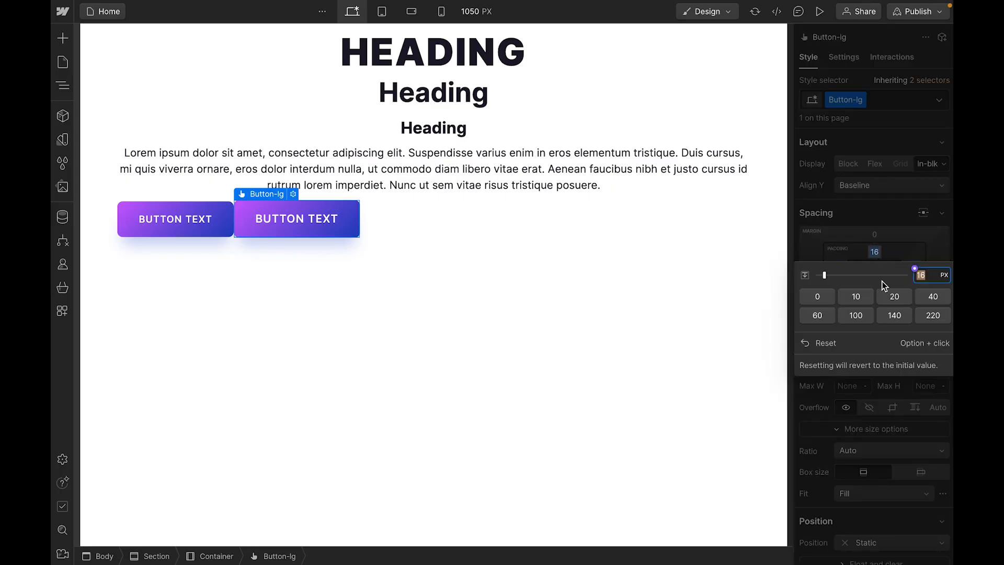
pyautogui.write('32')
pyautogui.press('Return')
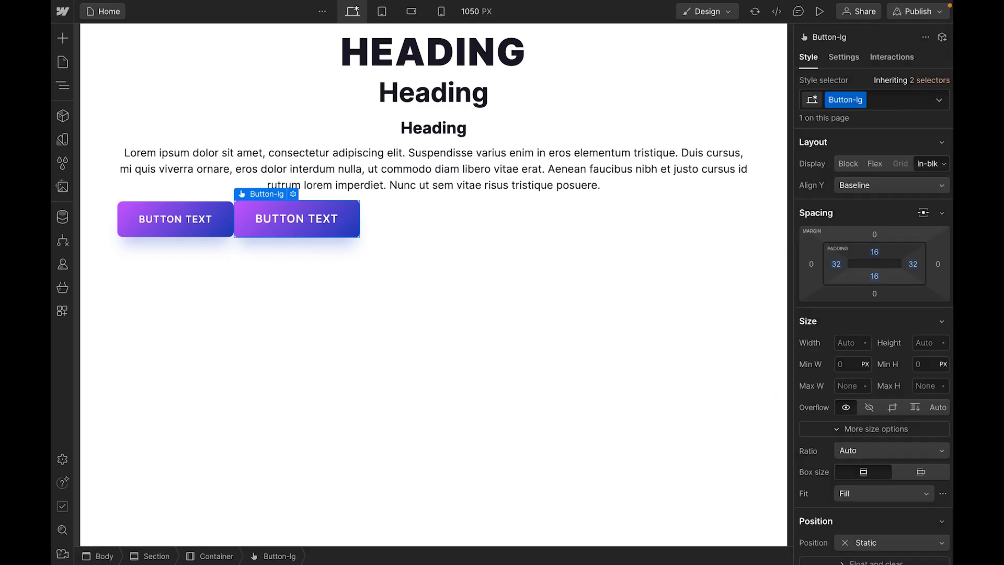
pyautogui.click(912, 264)
pyautogui.write('64')
pyautogui.press('Return')
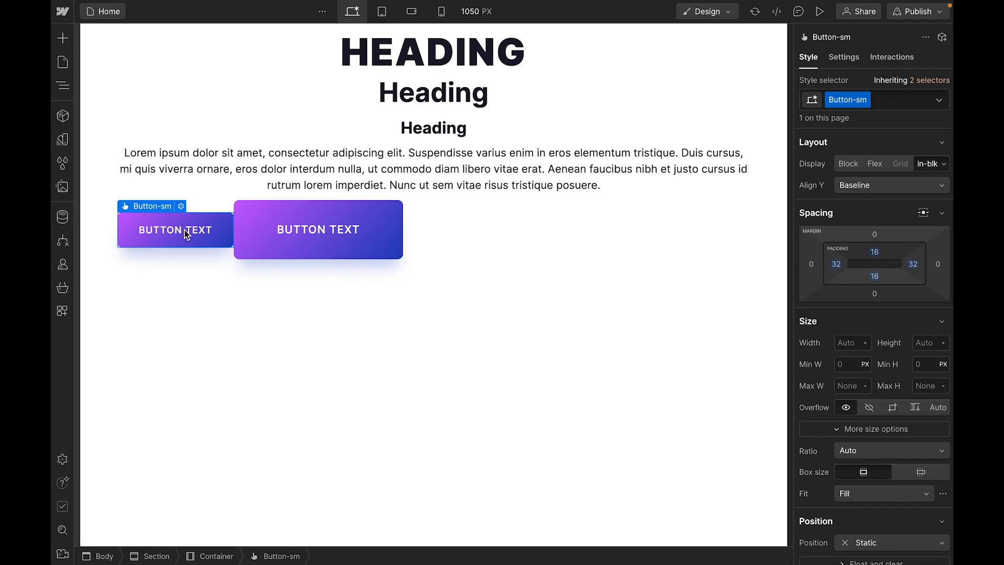
pyautogui.click(393, 172)
pyautogui.click(437, 131)
pyautogui.click(435, 94)
pyautogui.click(456, 51)
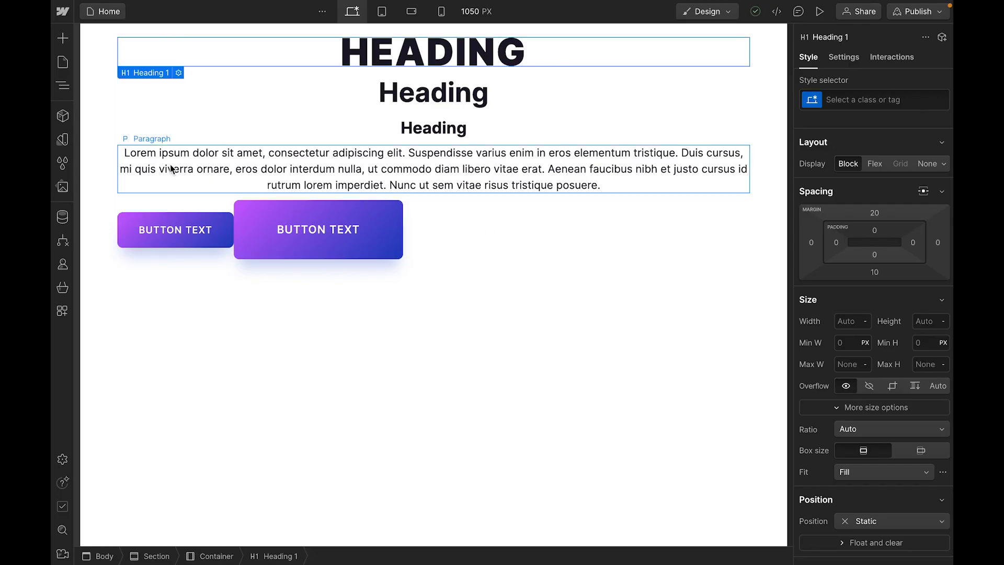
# - Give the section holding the sample elements the class Section-styleguide and hide it by setting its display to None
pyautogui.click(62, 86)
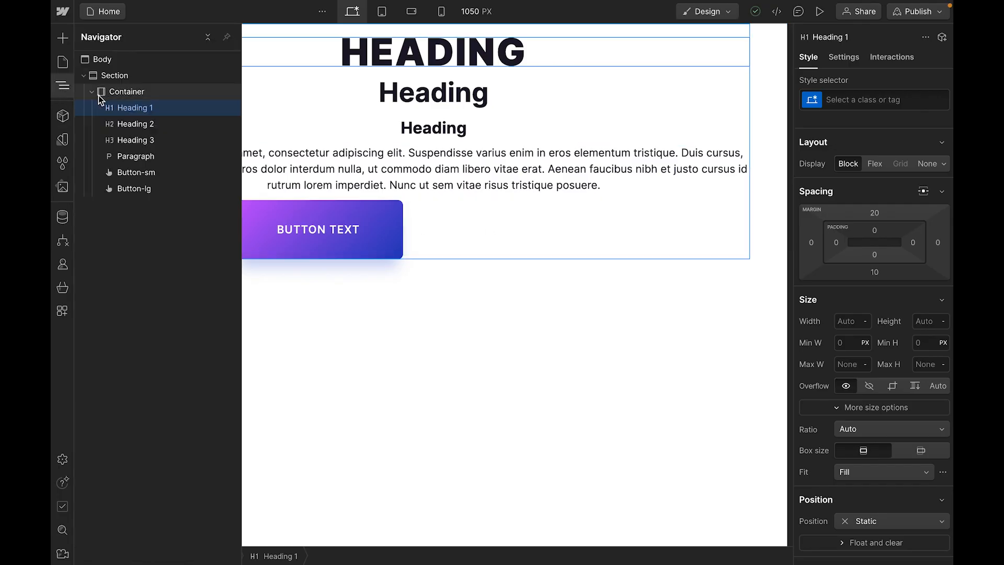
pyautogui.click(116, 78)
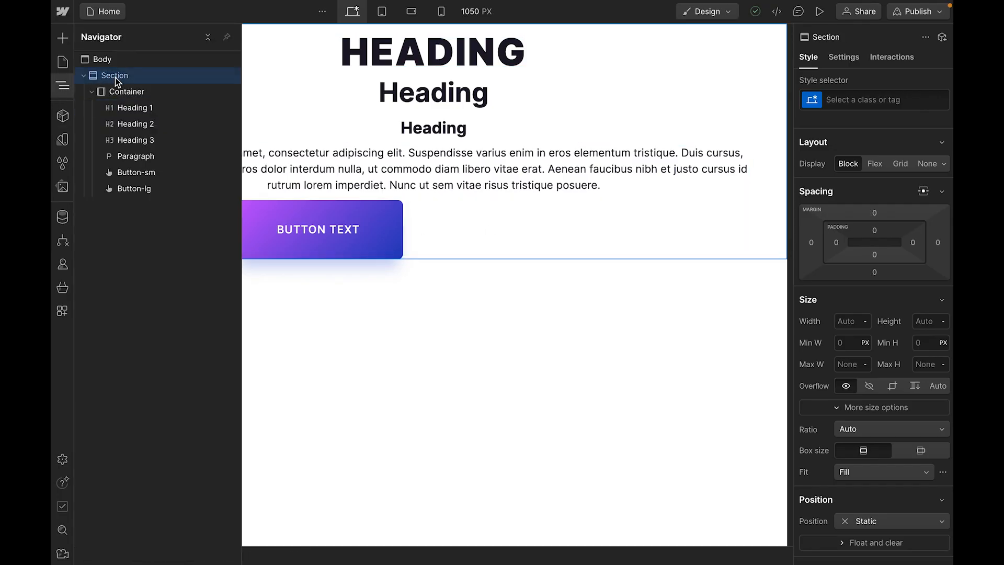
pyautogui.click(83, 76)
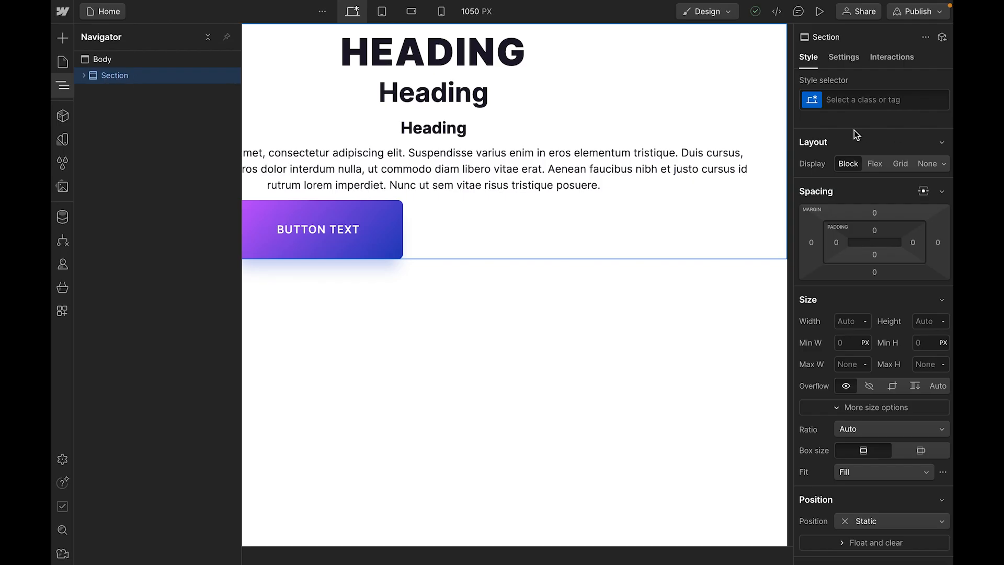
pyautogui.click(870, 98)
pyautogui.write('Sect')
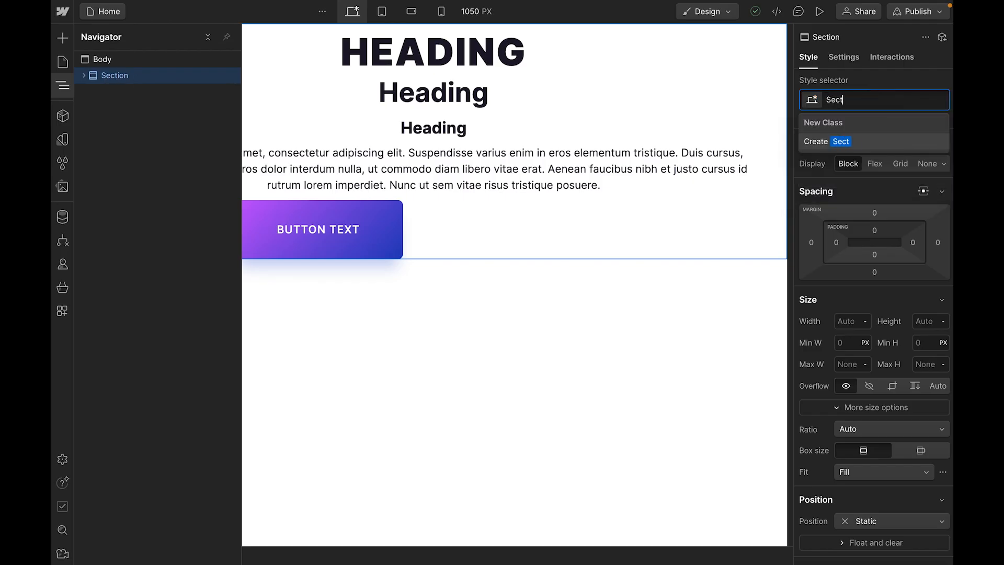
pyautogui.write('ion-styleguide')
pyautogui.press('Return')
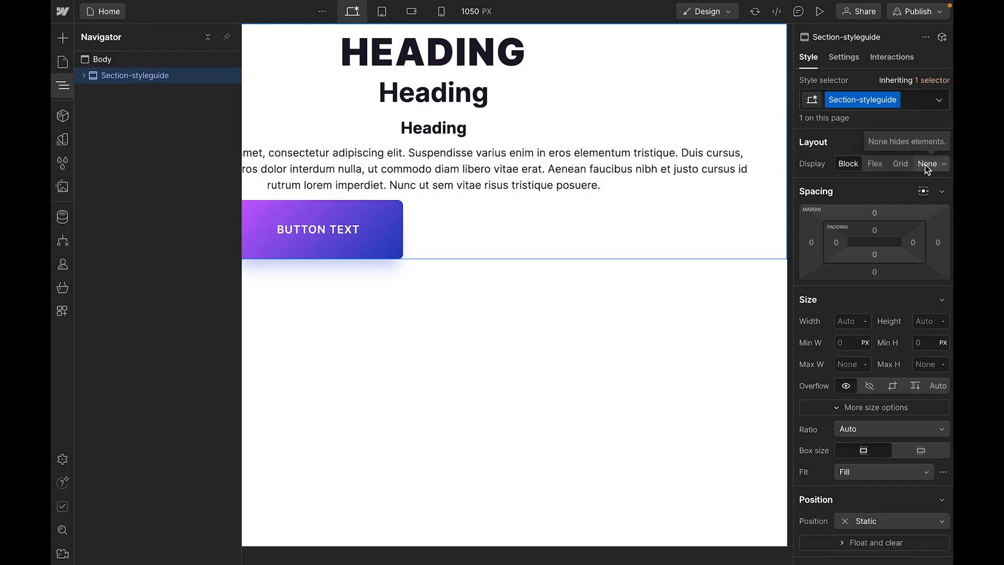
pyautogui.click(925, 163)
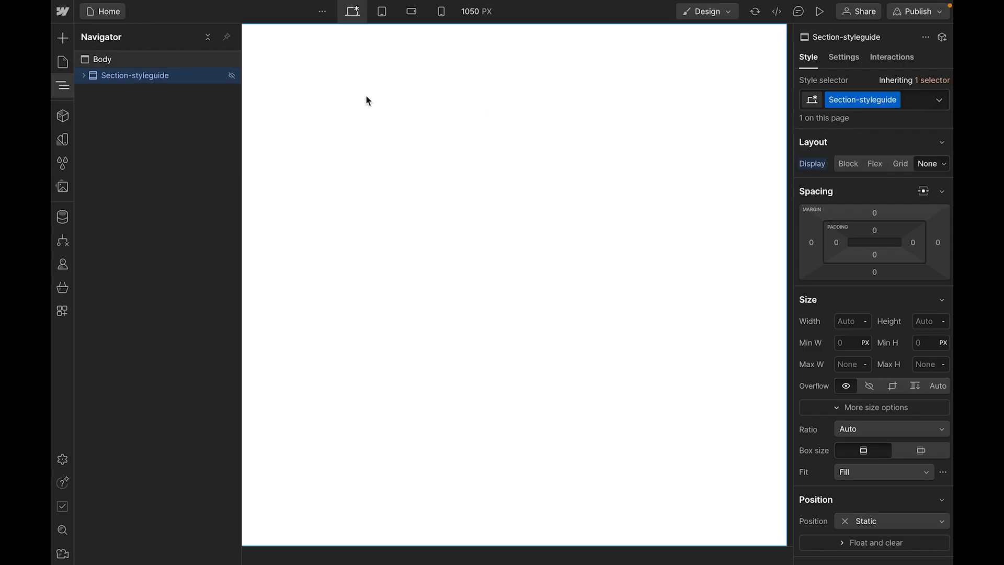
pyautogui.click(429, 153)
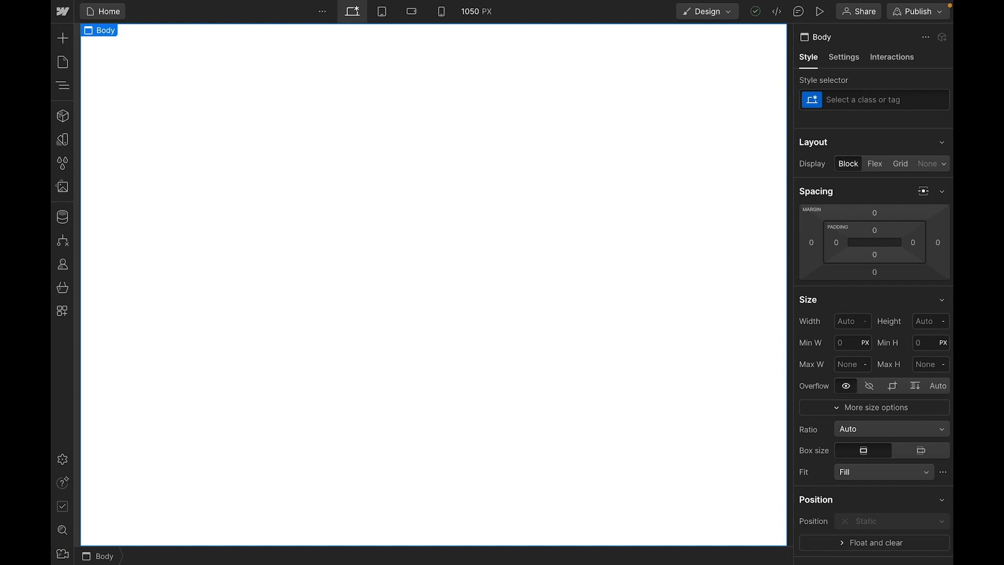
# - Upload the product image, the two illustrations and the Tasker and Surfinox logos to the site's assets
pyautogui.moveTo(382, 407); pyautogui.dragTo(292, 220)
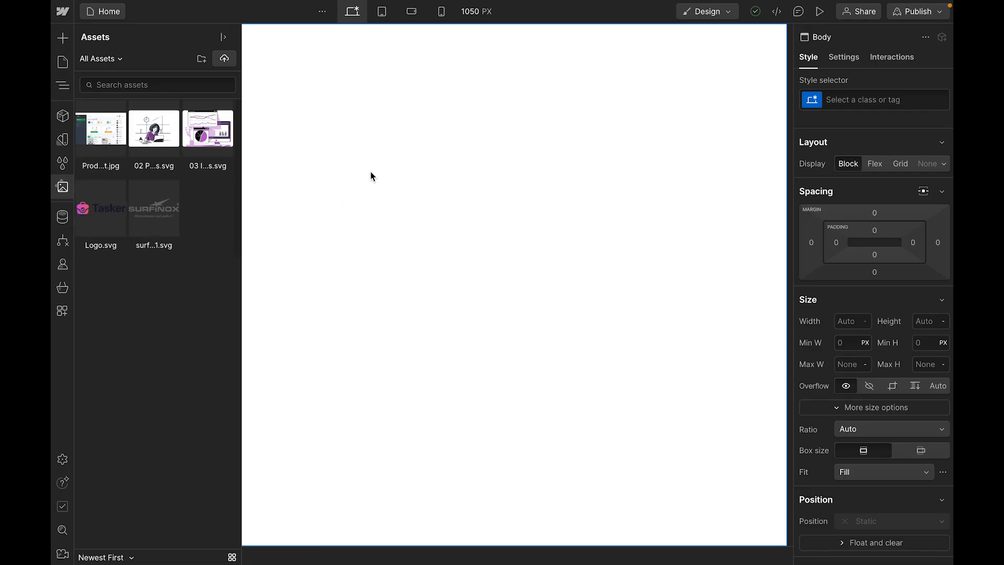
pyautogui.click(362, 229)
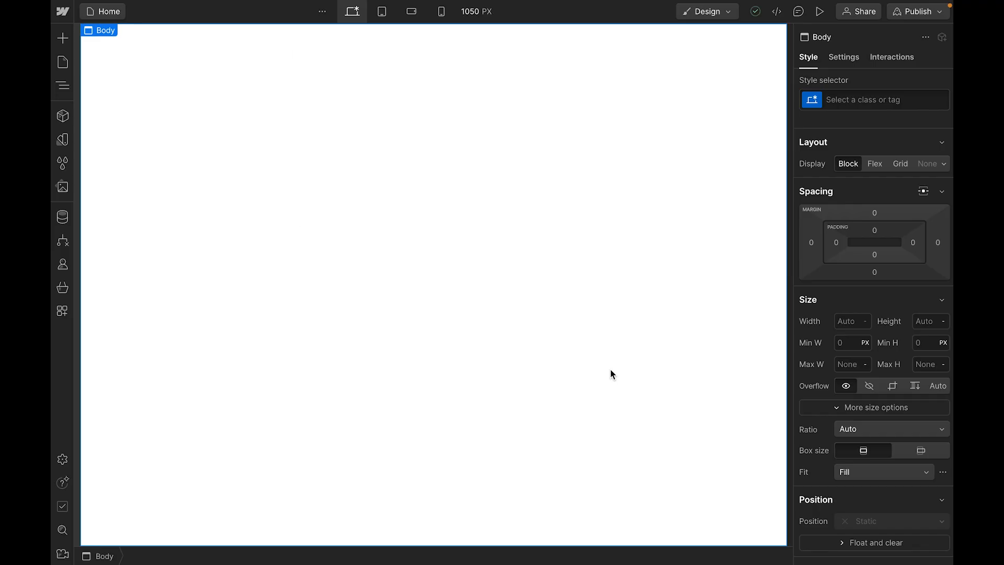
# - Add a Navbar element to the page body and place Logo.svg from the assets in its empty brand slot
pyautogui.hotkey('ctrl', 'k')
pyautogui.write('nav')
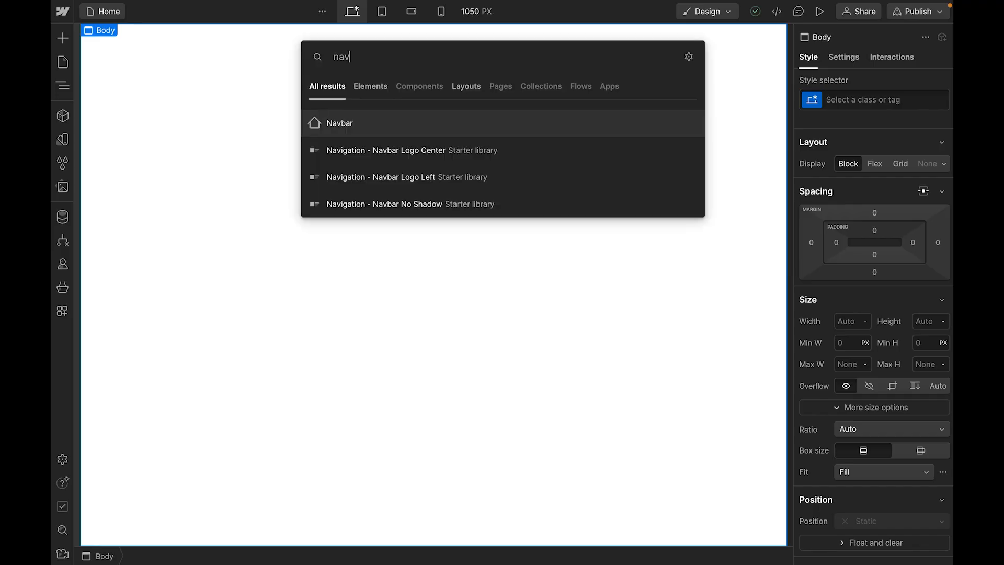
pyautogui.click(353, 126)
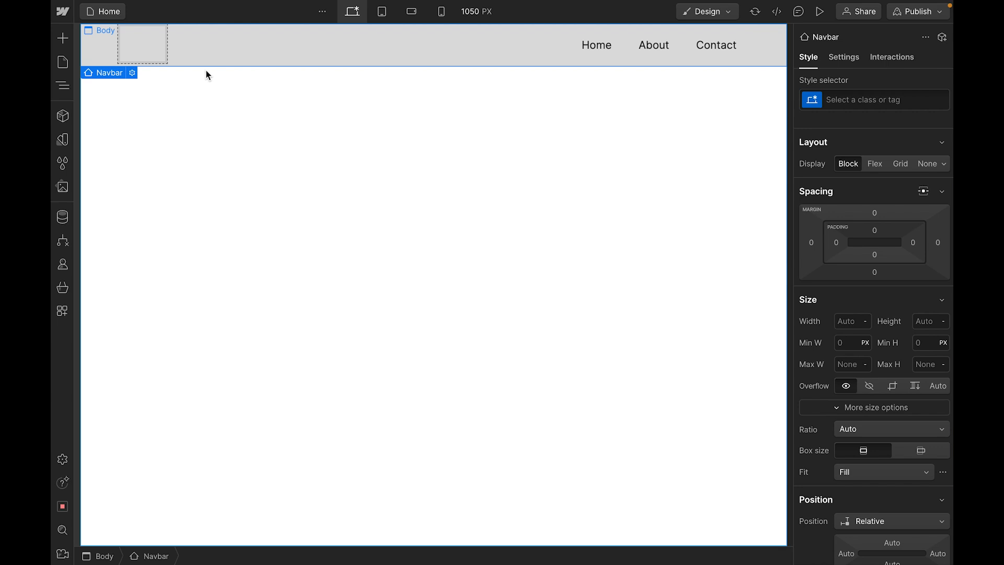
pyautogui.click(63, 186)
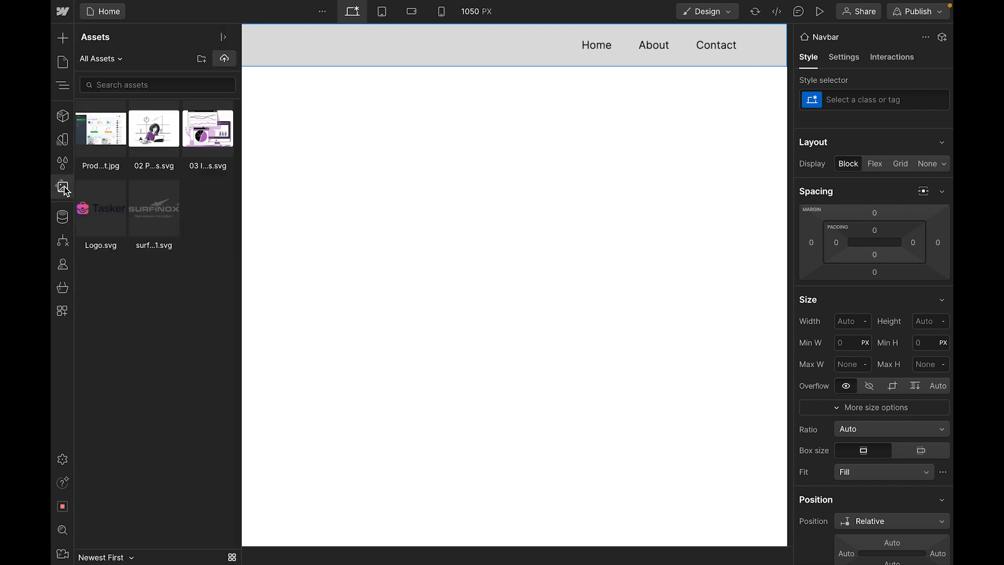
pyautogui.moveTo(94, 217); pyautogui.dragTo(146, 36)
# - Change the text of the navbar's Home link to Features
pyautogui.doubleClick(600, 48)
pyautogui.write('Features')
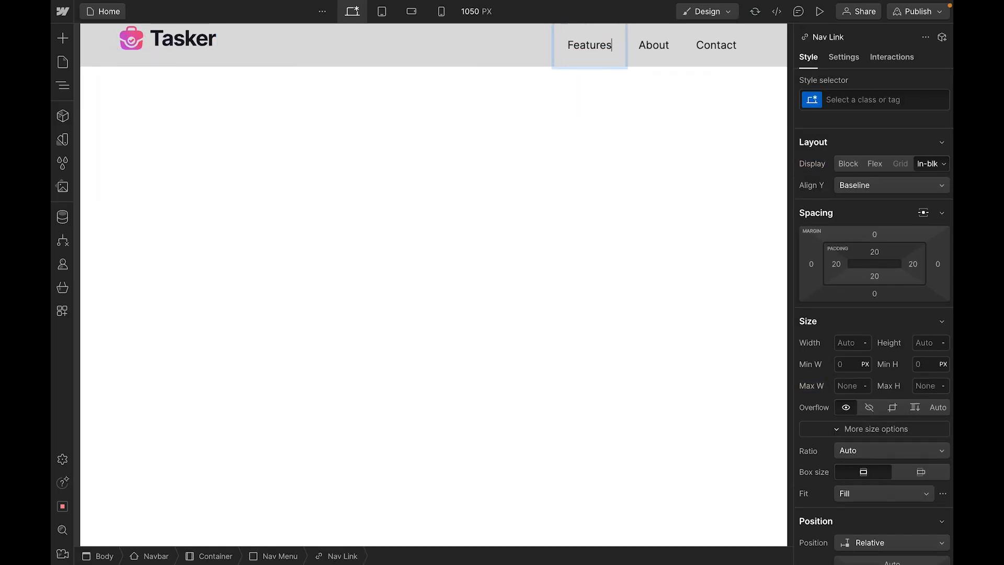
# - Change the text of the navbar's About link to Request a demo
pyautogui.press('Escape')
pyautogui.click(641, 44)
pyautogui.doubleClick(641, 44)
pyautogui.write('Reque')
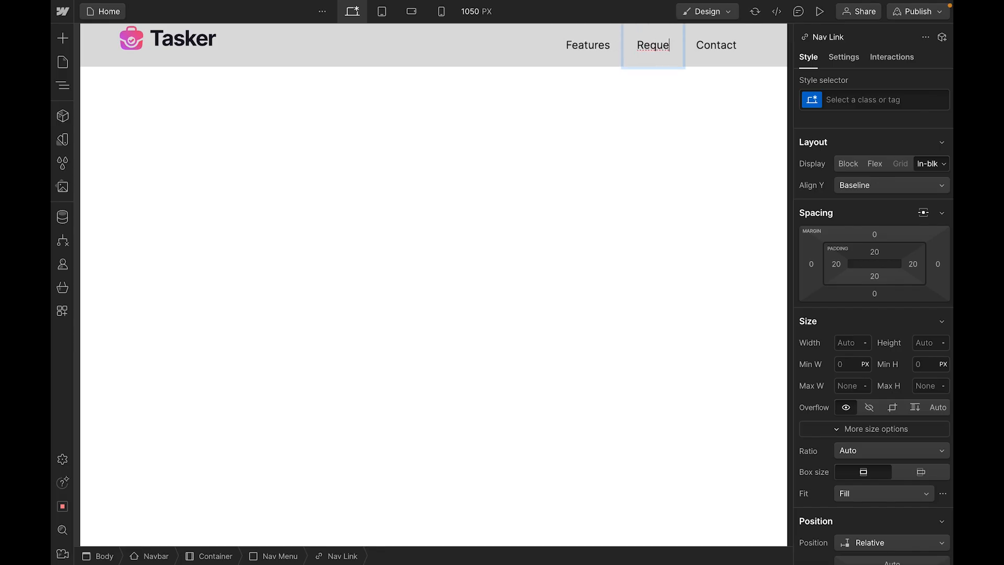
pyautogui.write('st a demo')
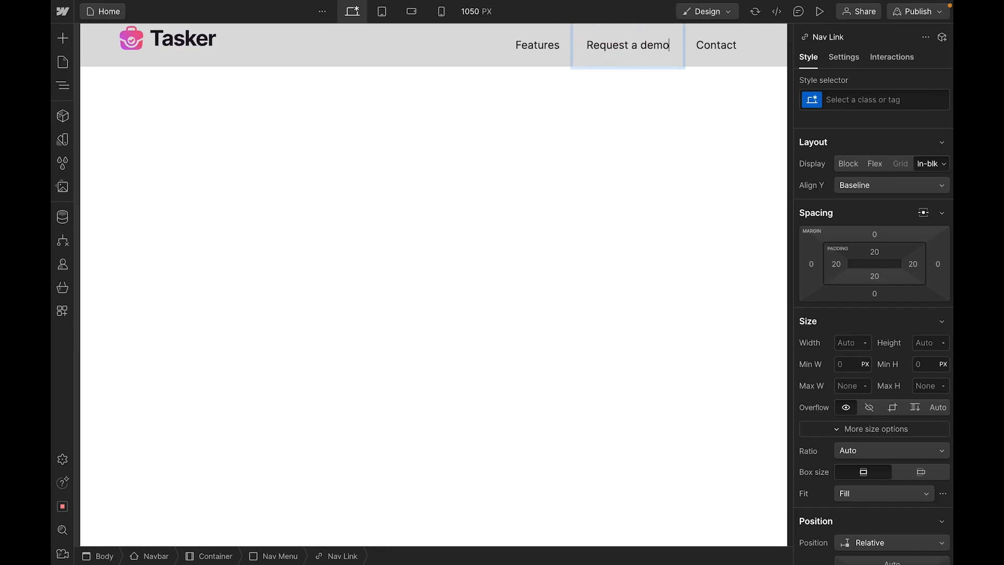
pyautogui.press('Escape')
# - Change the text of the navbar's Contact link to Try for free
pyautogui.doubleClick(719, 46)
pyautogui.write('Tr')
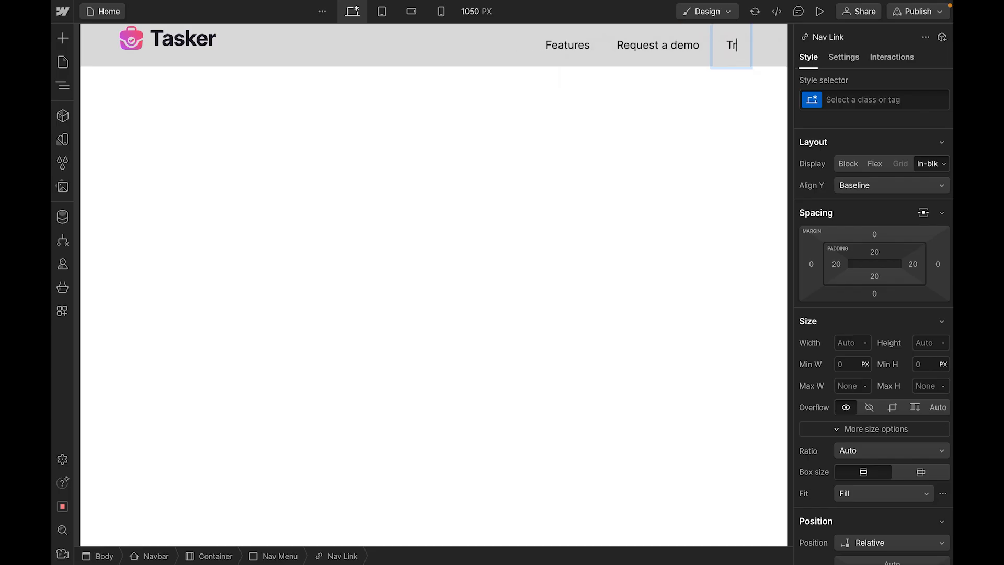
pyautogui.write('y for free')
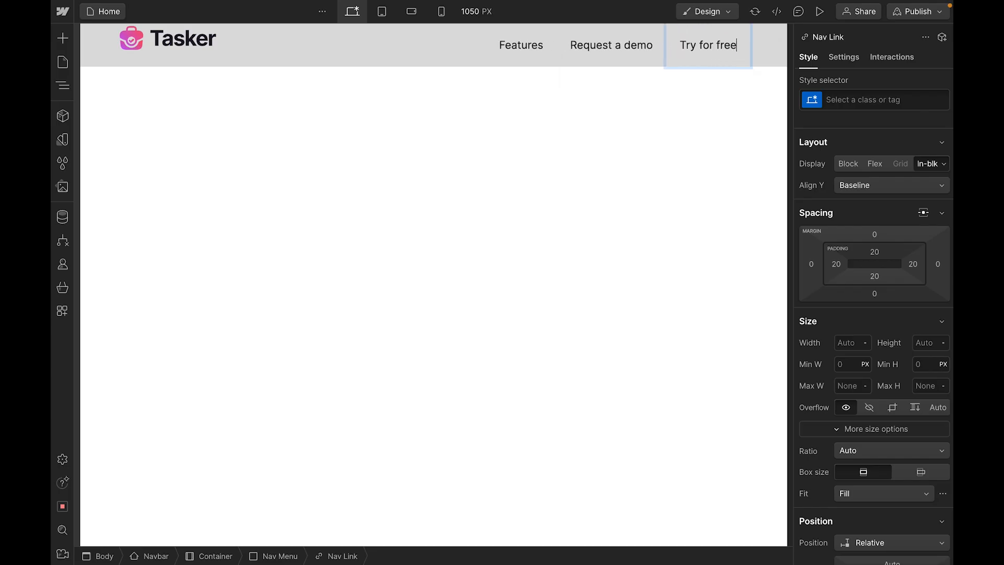
pyautogui.press('Escape')
pyautogui.click(639, 147)
pyautogui.press('d')
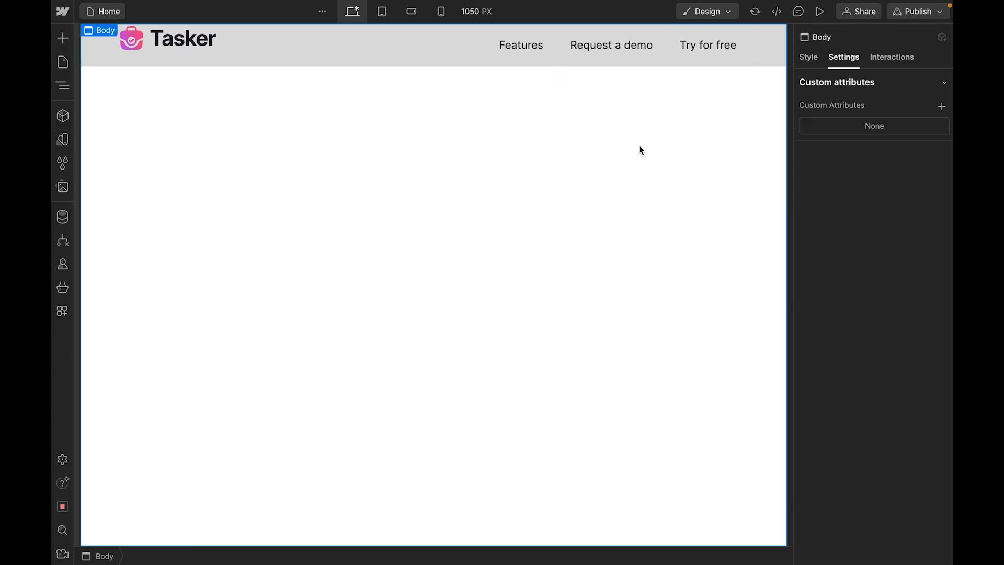
# - Set the top and bottom padding of the Features nav link to 16 px
pyautogui.click(523, 52)
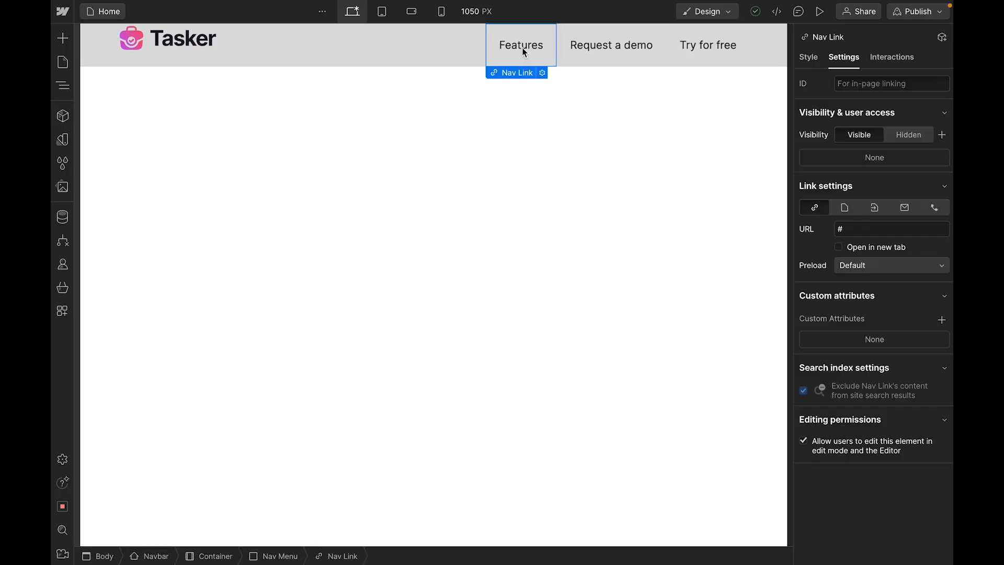
pyautogui.click(808, 56)
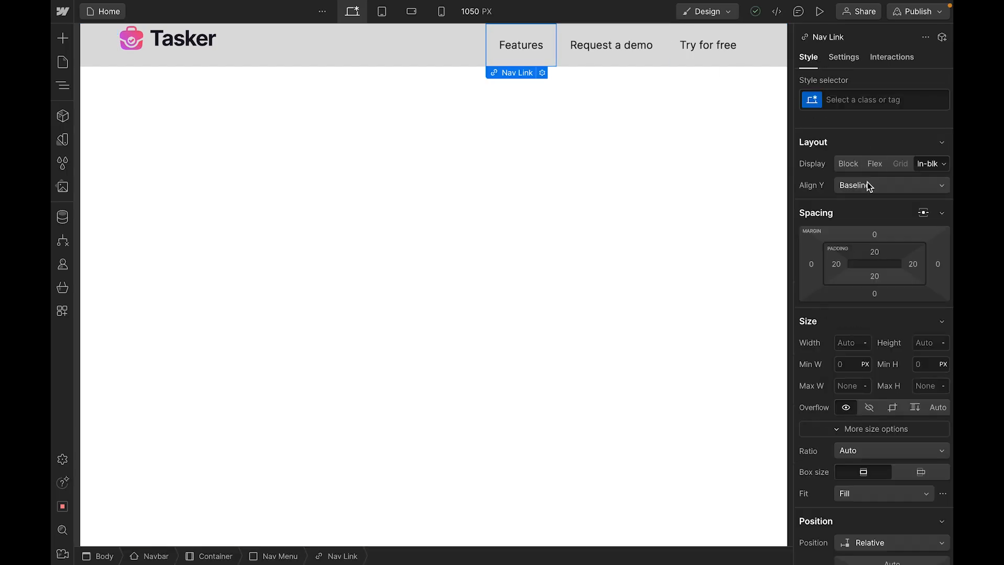
pyautogui.click(878, 253)
pyautogui.write('1')
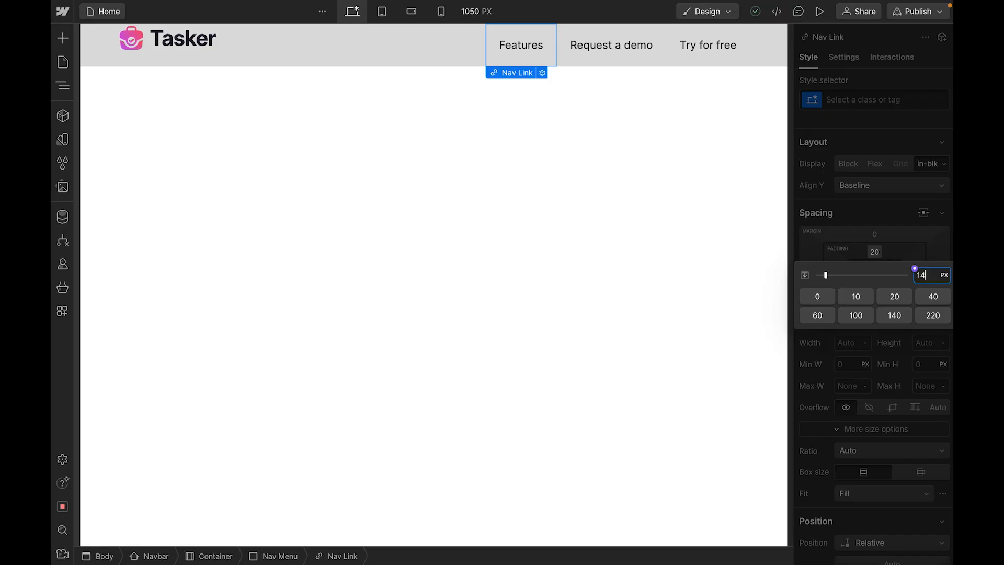
pyautogui.write('6')
pyautogui.press('Return')
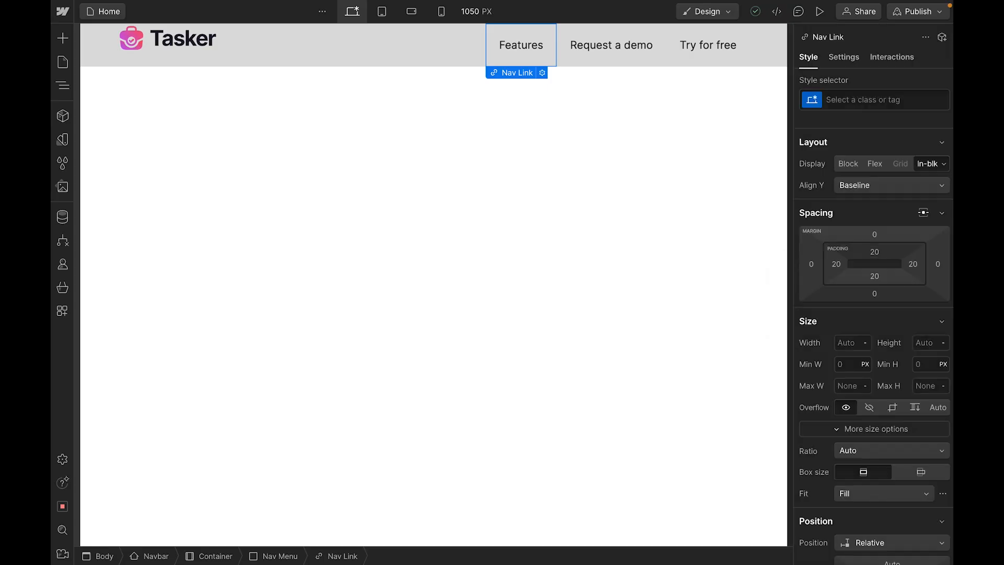
# - Set the font weight of the Features nav link to 500 - Medium
pyautogui.scroll(-5, 875, 271)
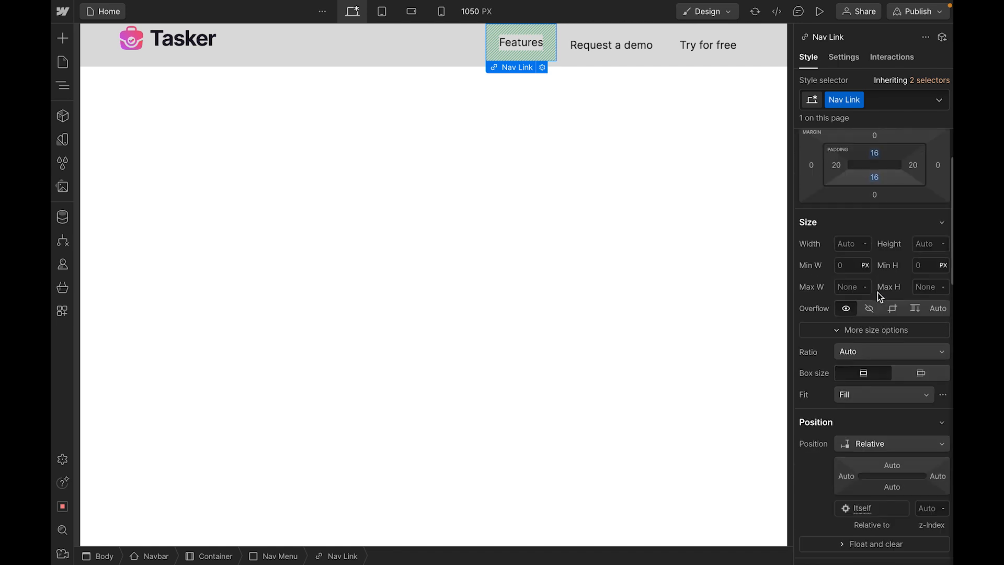
pyautogui.scroll(-3, 878, 293)
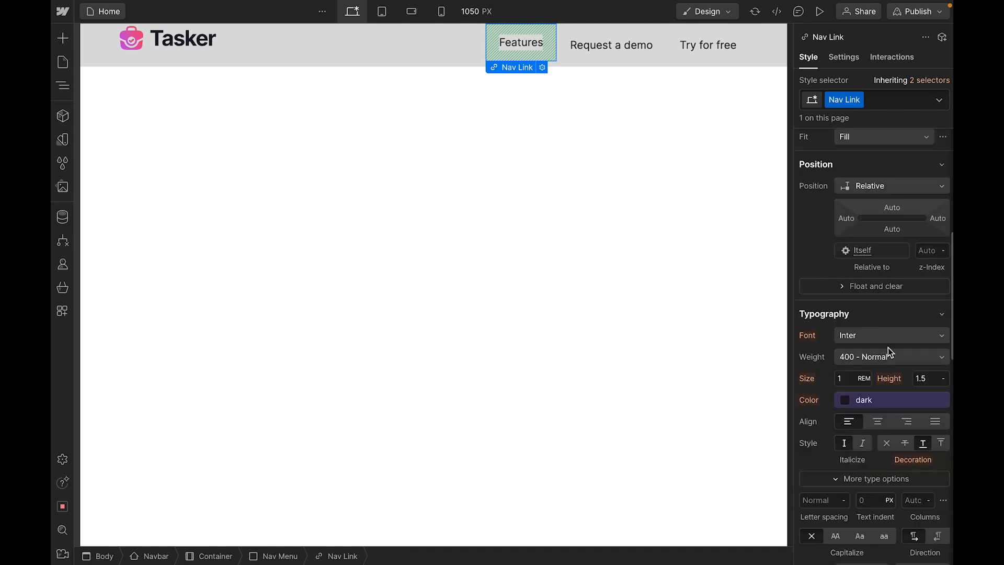
pyautogui.click(878, 358)
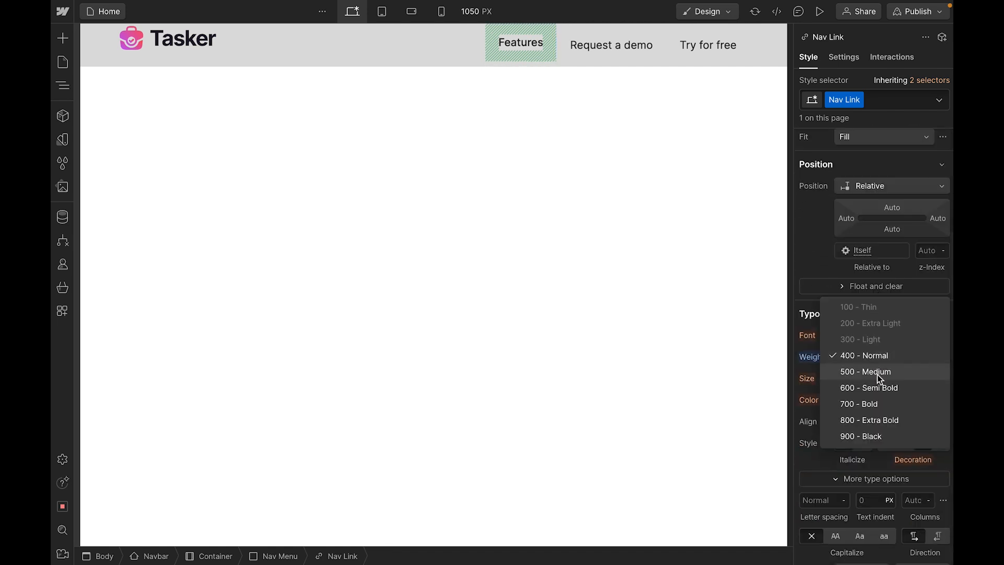
pyautogui.click(877, 374)
# - Set the font size of the Features nav link to 14/16 rem, which equals 0.875 rem
pyautogui.scroll(-1, 861, 397)
pyautogui.scroll(-2, 858, 393)
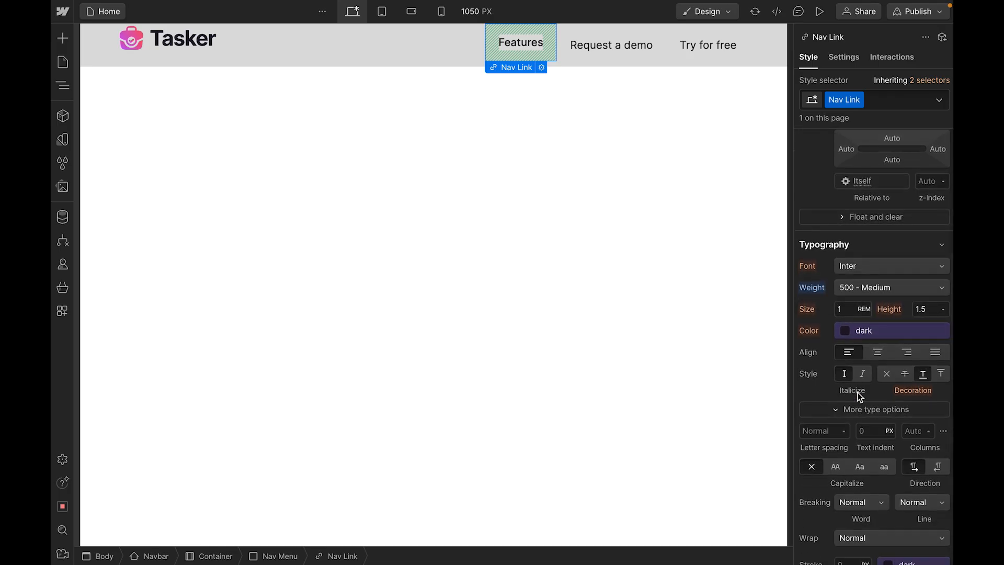
pyautogui.click(847, 308)
pyautogui.write('14/15')
pyautogui.press('BackSpace')
pyautogui.write('5')
pyautogui.press('BackSpace')
pyautogui.write('6')
pyautogui.press('Return')
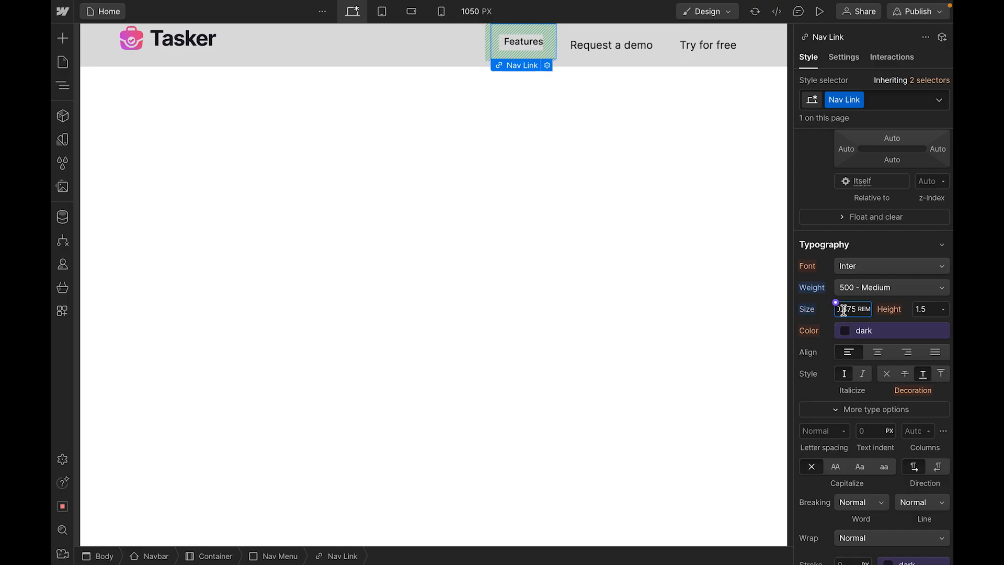
# - Rename the Features link's Nav Link class to Nav-link
pyautogui.scroll(-8, 872, 388)
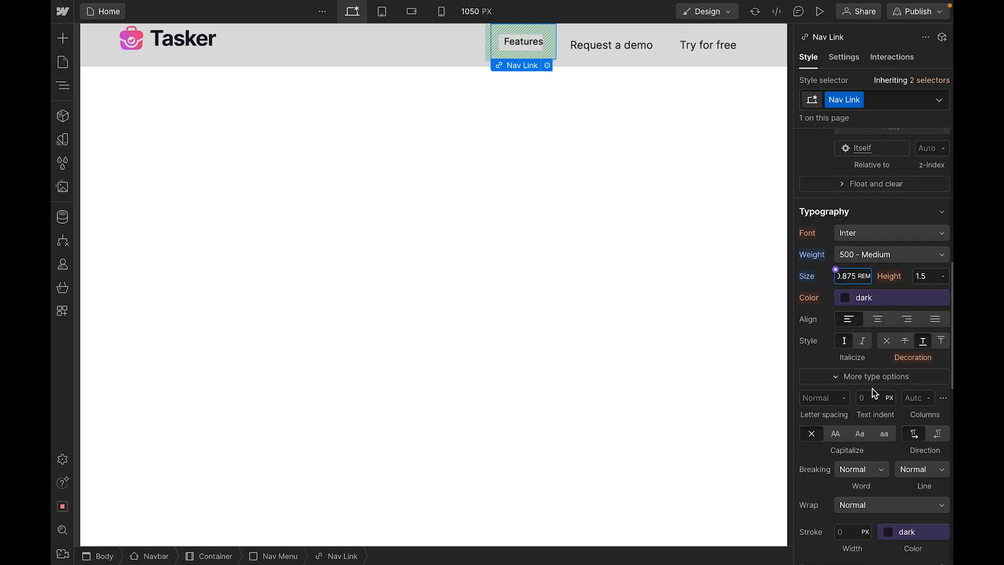
pyautogui.scroll(17, 873, 396)
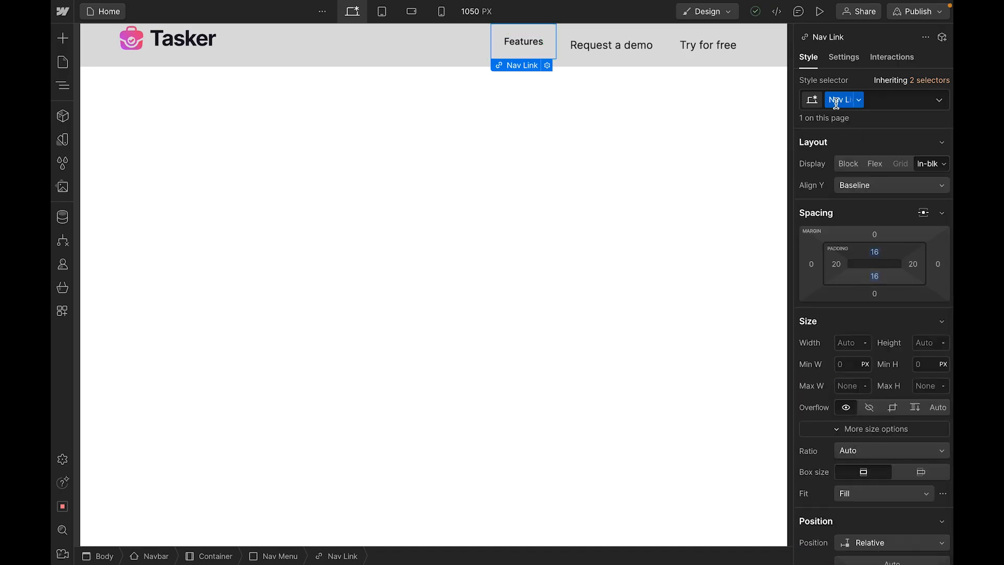
pyautogui.click(858, 100)
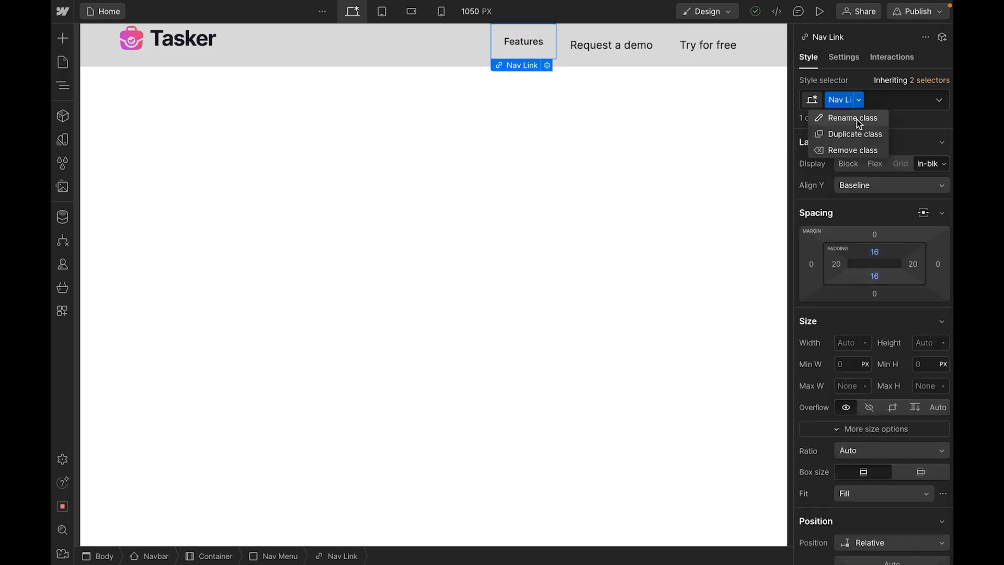
pyautogui.click(856, 119)
pyautogui.write('Nav-link')
pyautogui.press('Return')
# - Apply the existing Nav-link class to the Request a demo link
pyautogui.click(620, 52)
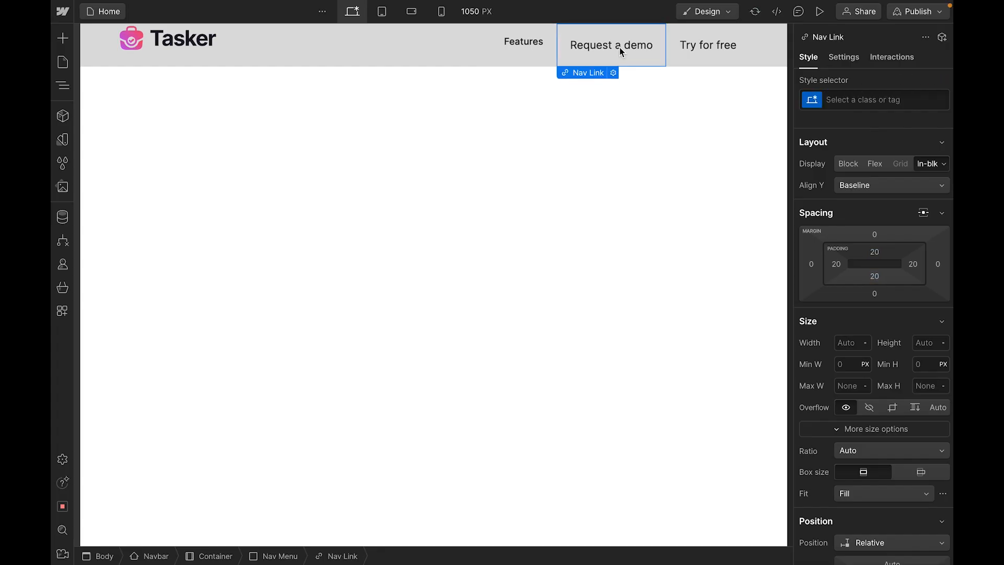
pyautogui.click(844, 98)
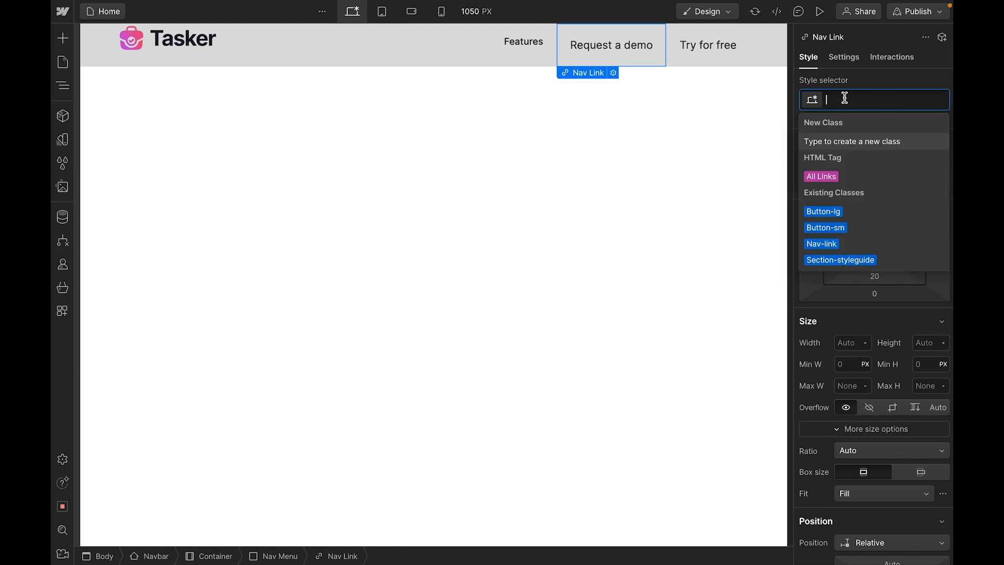
pyautogui.write('na')
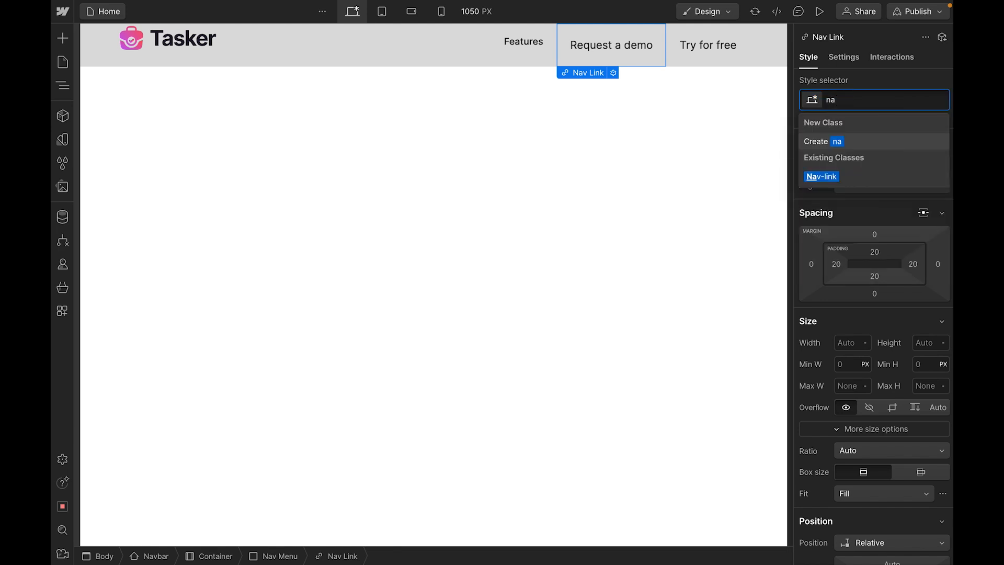
pyautogui.press('Down')
pyautogui.press('Return')
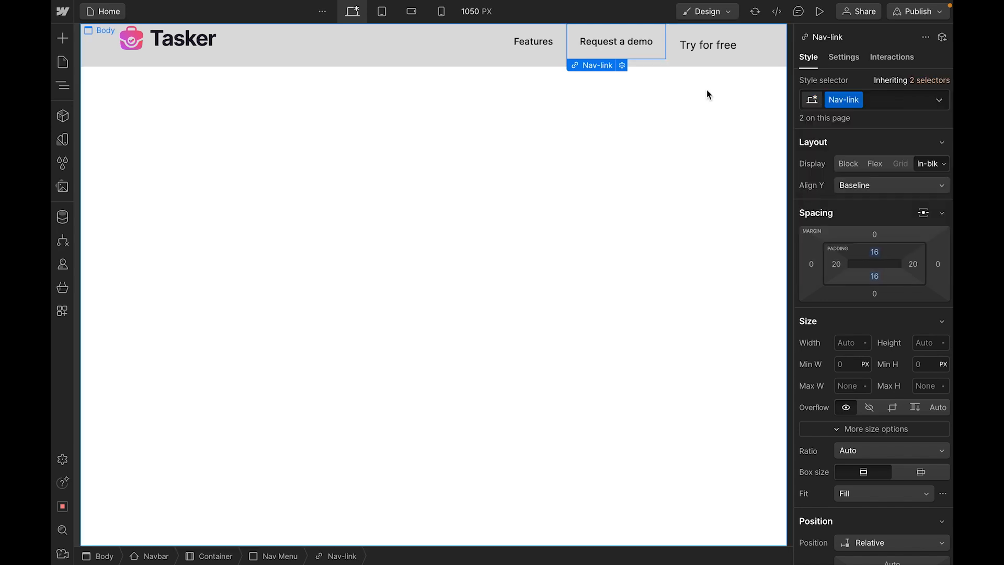
# - Apply the existing Button-sm class to the Try for free link and deselect it
pyautogui.click(706, 54)
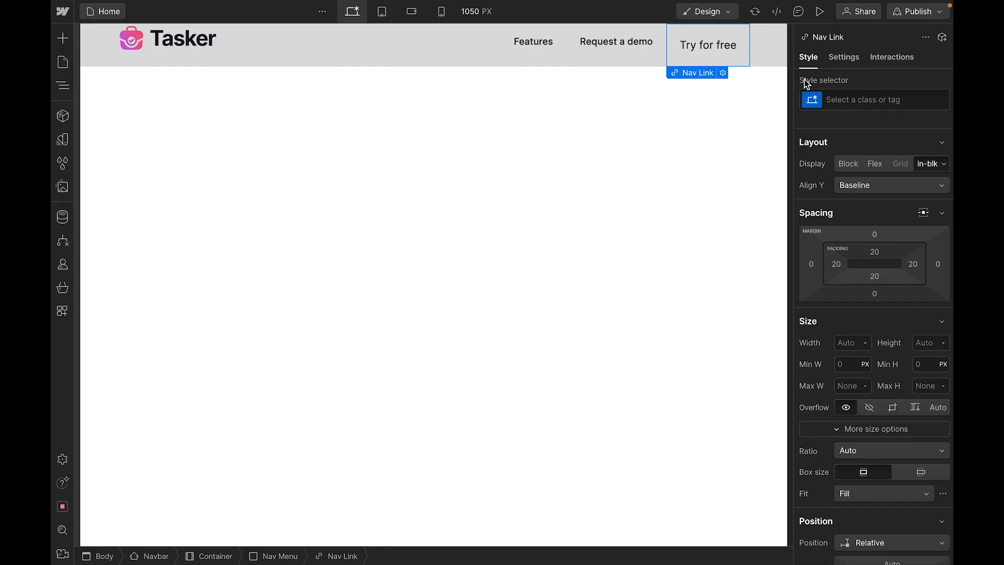
pyautogui.click(860, 100)
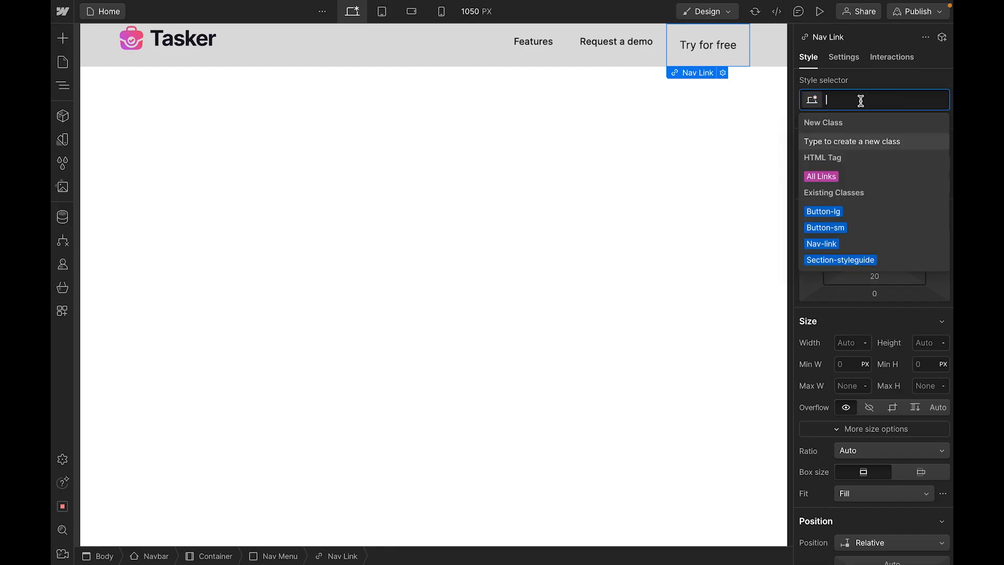
pyautogui.click(823, 228)
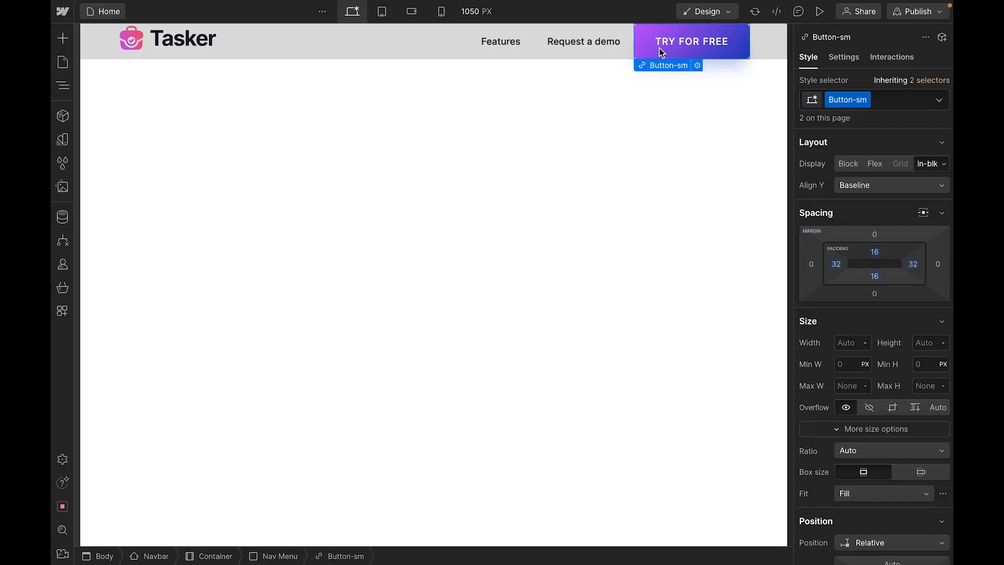
pyautogui.click(367, 163)
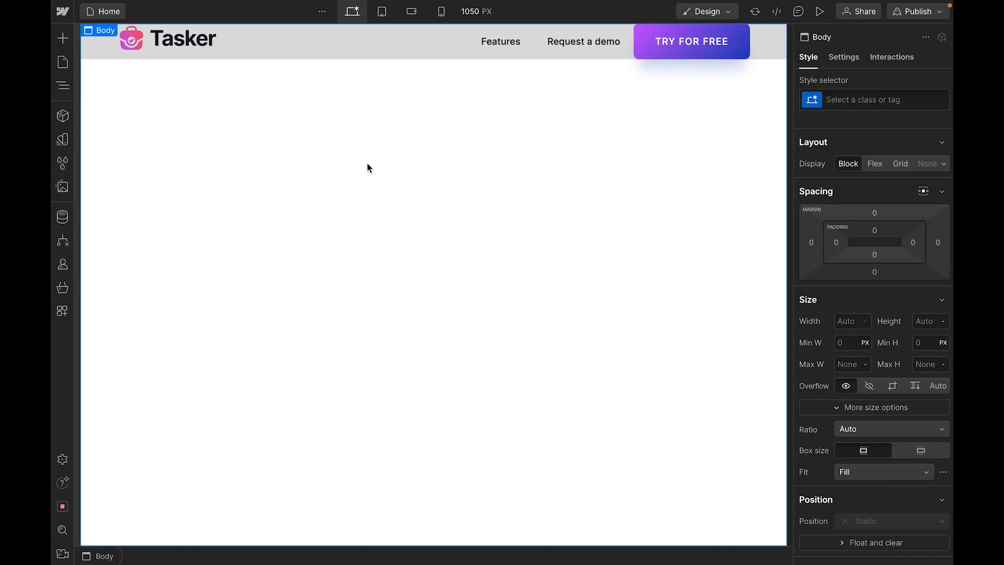
# - Set the top margin of the Tasker logo image in the navbar to 4 px
pyautogui.click(132, 40)
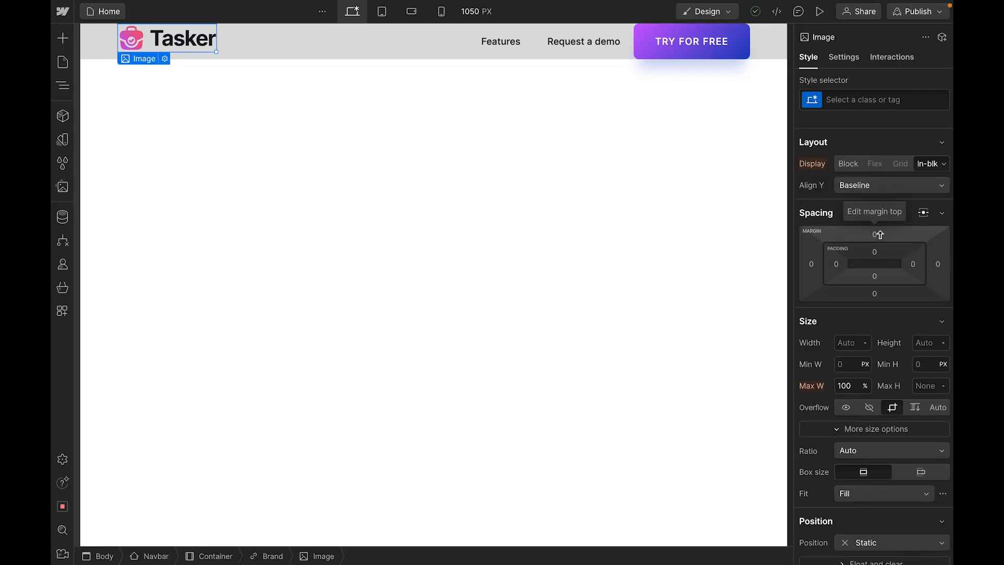
pyautogui.click(876, 235)
pyautogui.write('3')
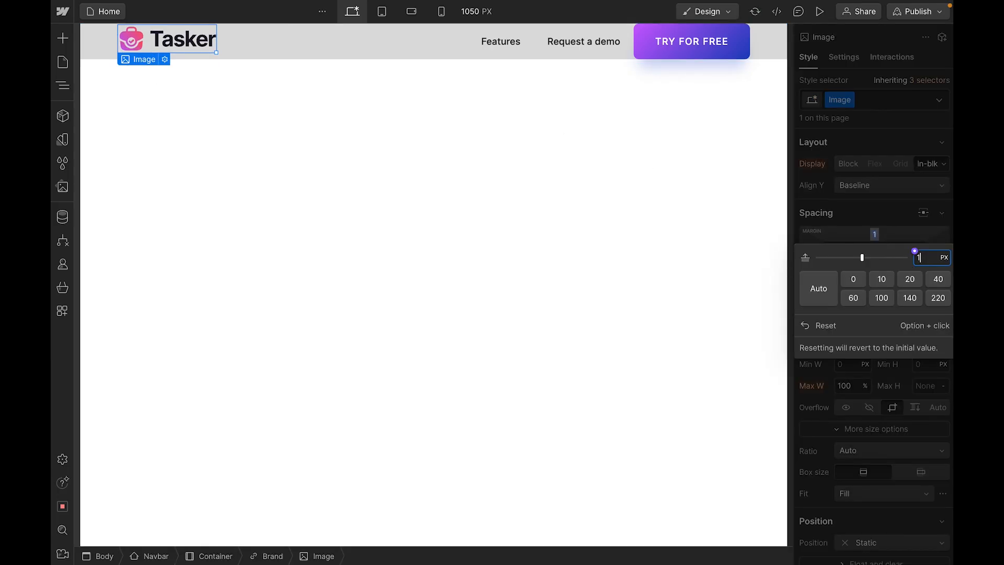
pyautogui.press('Up')
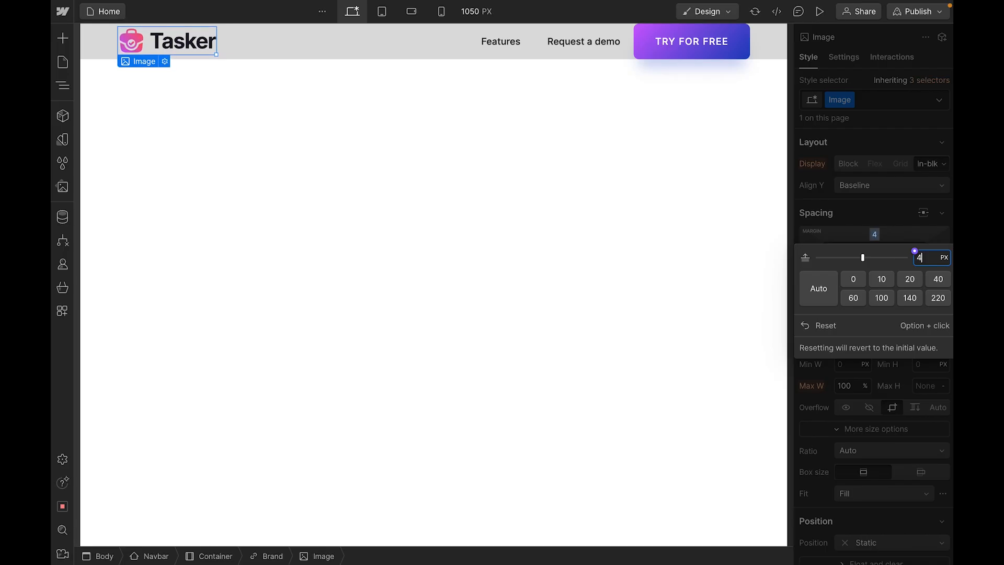
pyautogui.press('Return')
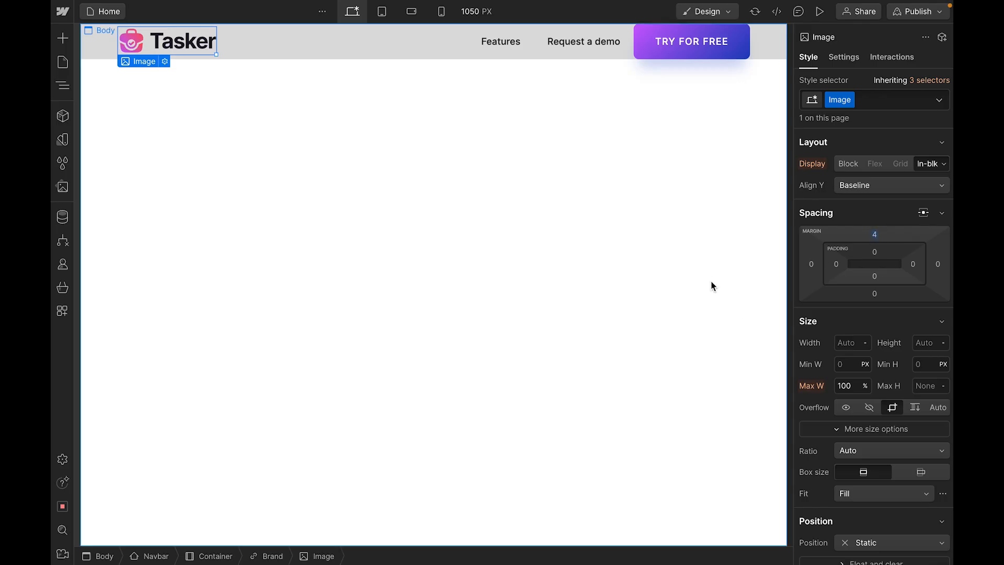
pyautogui.click(718, 288)
# - Open the top margin of the whole Navbar element for editing
pyautogui.click(95, 53)
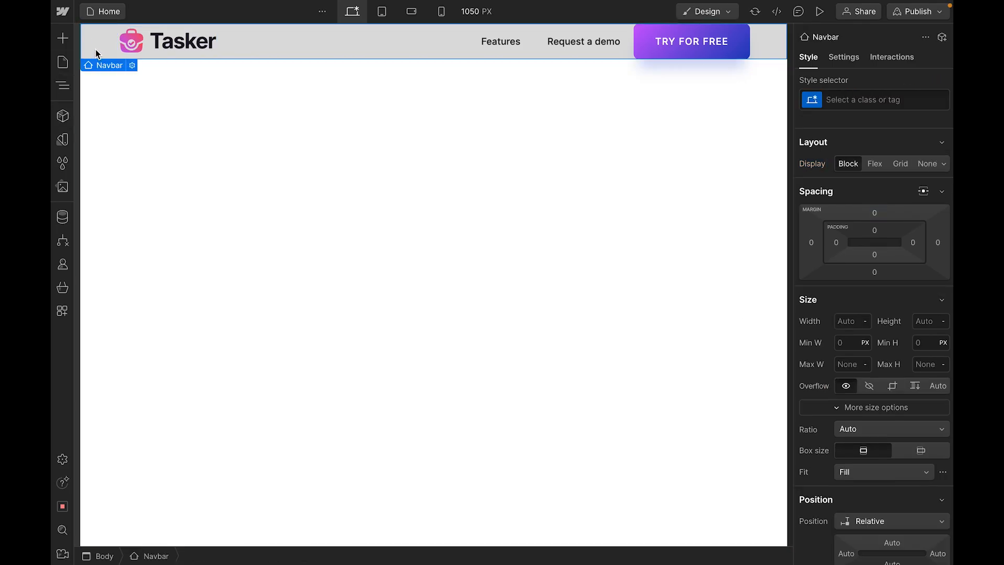
pyautogui.click(873, 213)
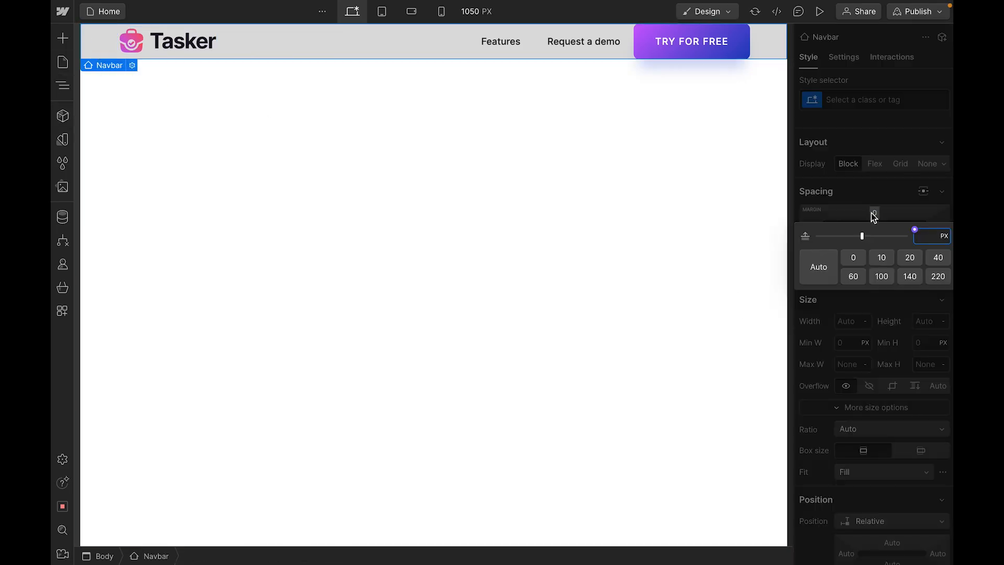
# - Set the navbar's top margin to 24 px
pyautogui.write('24')
pyautogui.press('Return')
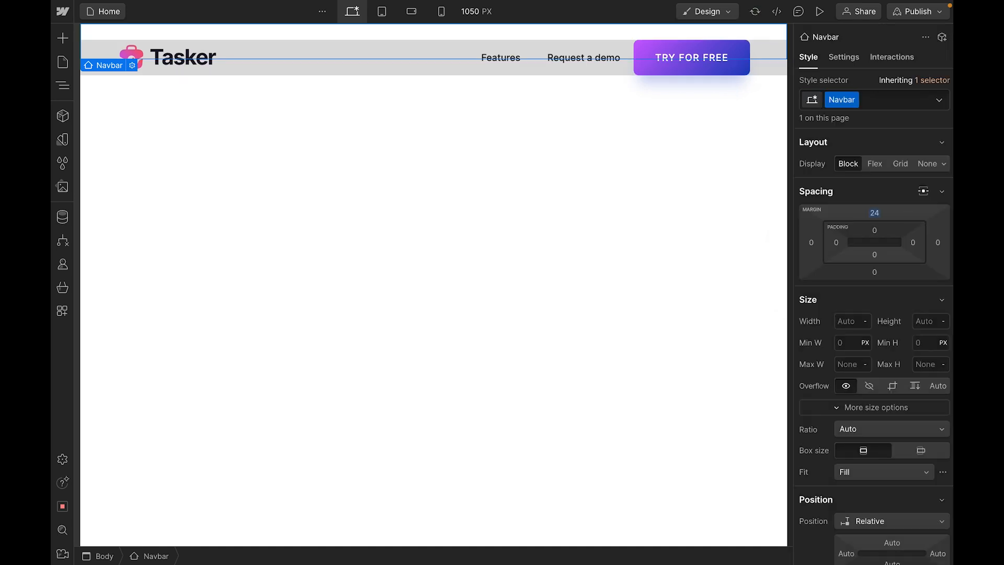
pyautogui.click(600, 148)
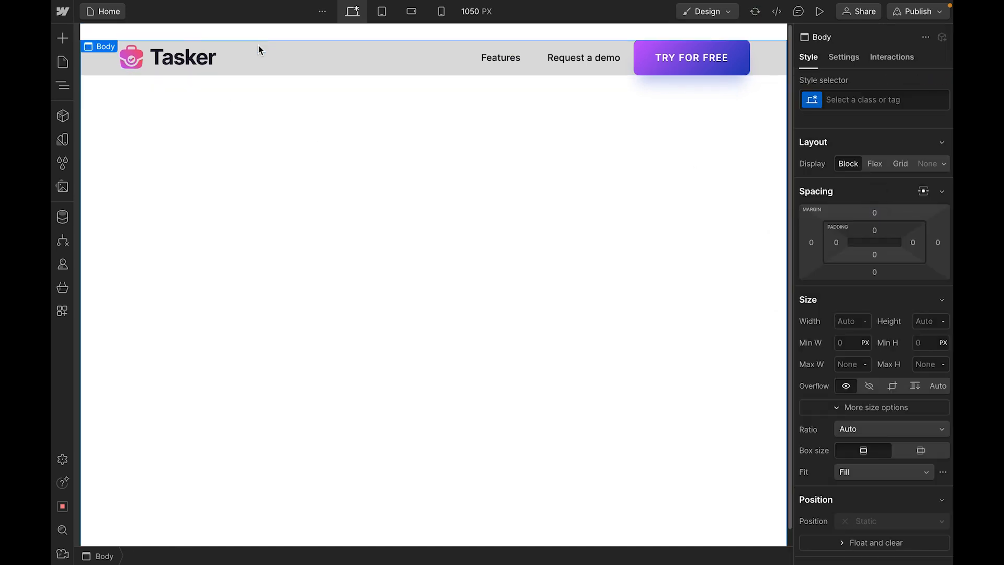
# - Set the navbar's background colour to the light variable and check the page in preview
pyautogui.click(105, 64)
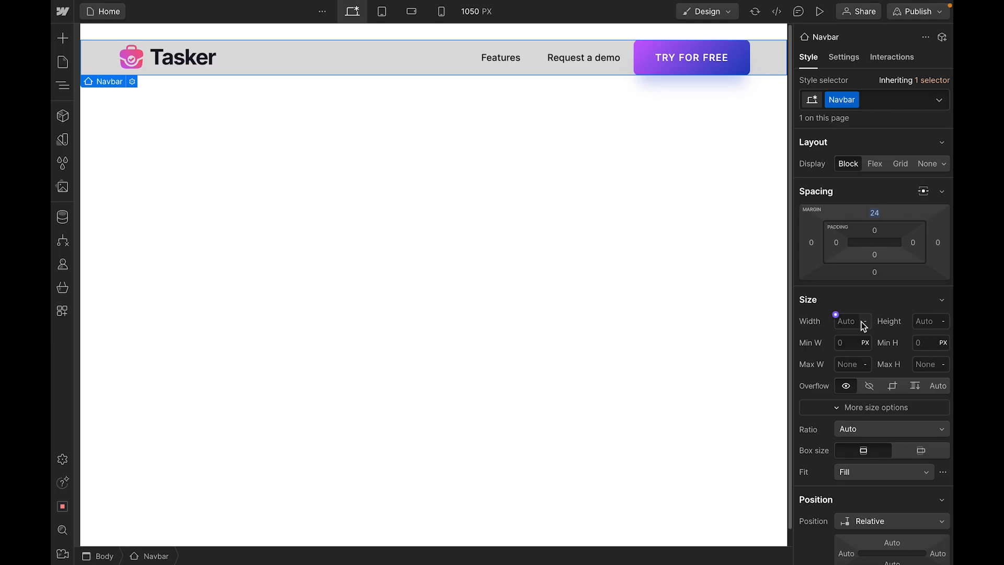
pyautogui.scroll(-12, 861, 321)
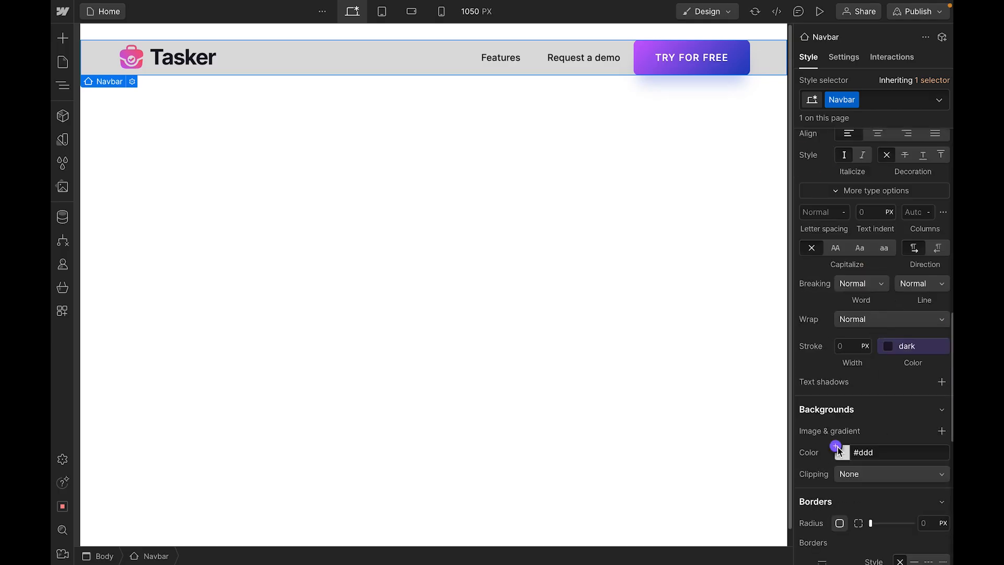
pyautogui.click(836, 447)
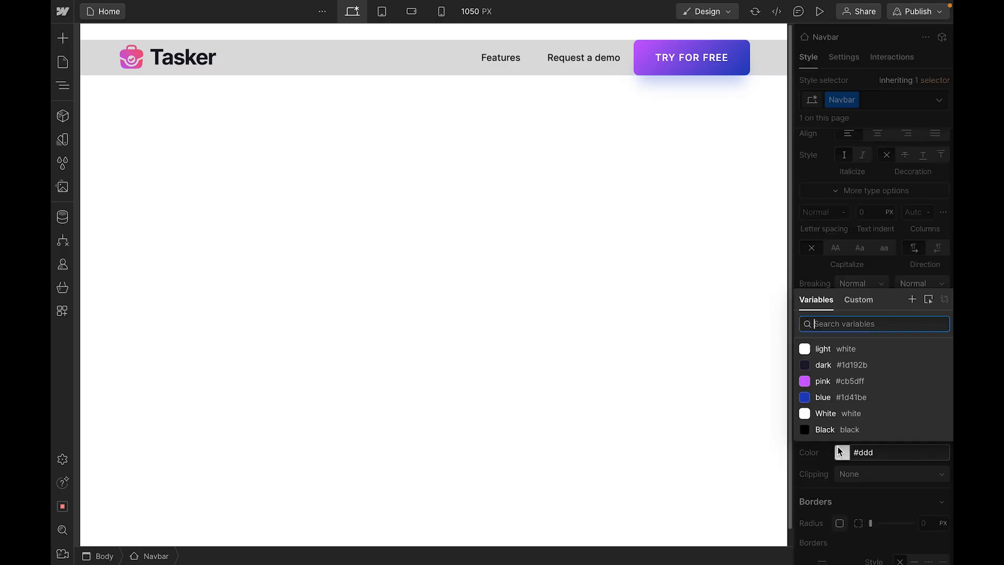
pyautogui.click(832, 351)
pyautogui.click(569, 310)
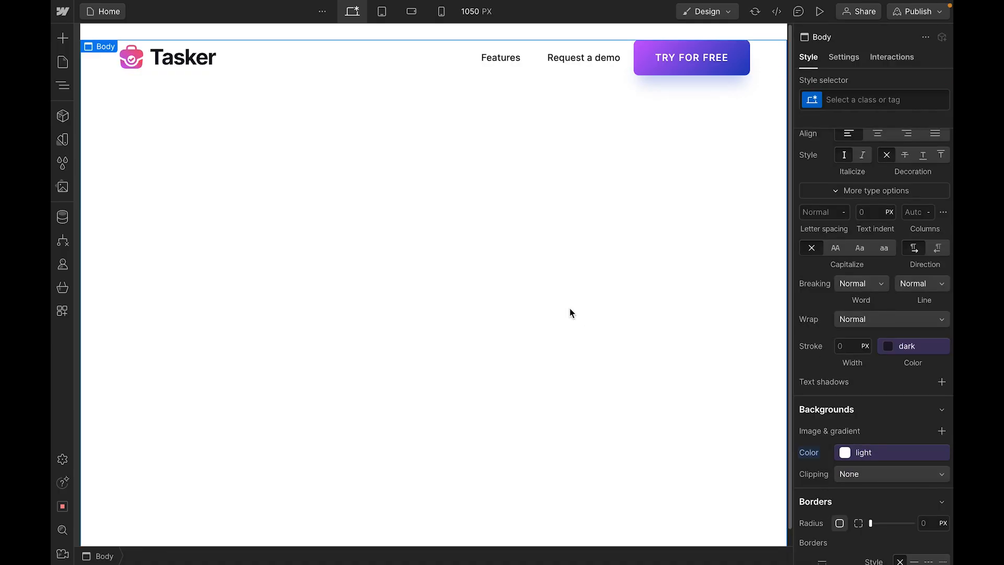
pyautogui.click(821, 12)
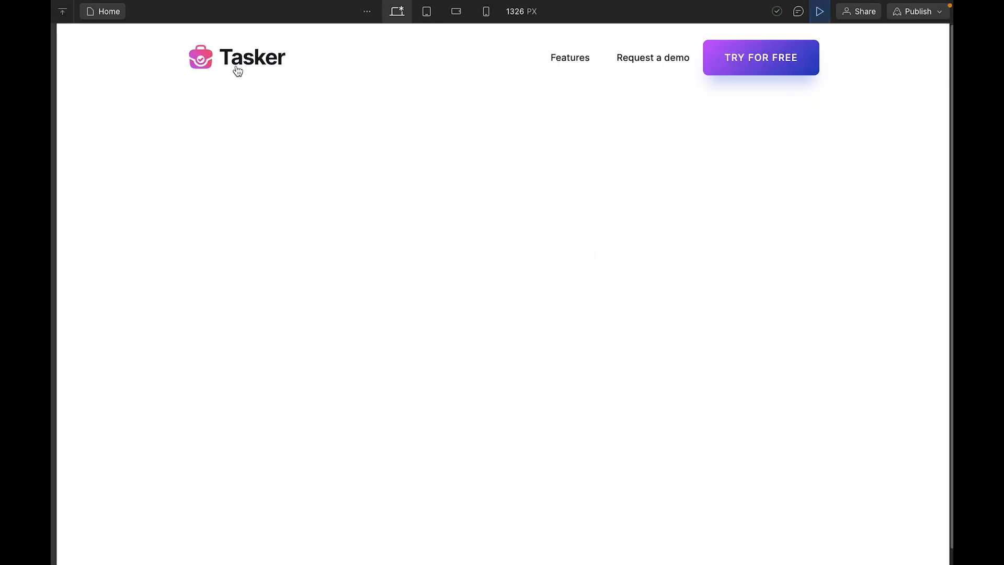
pyautogui.click(820, 11)
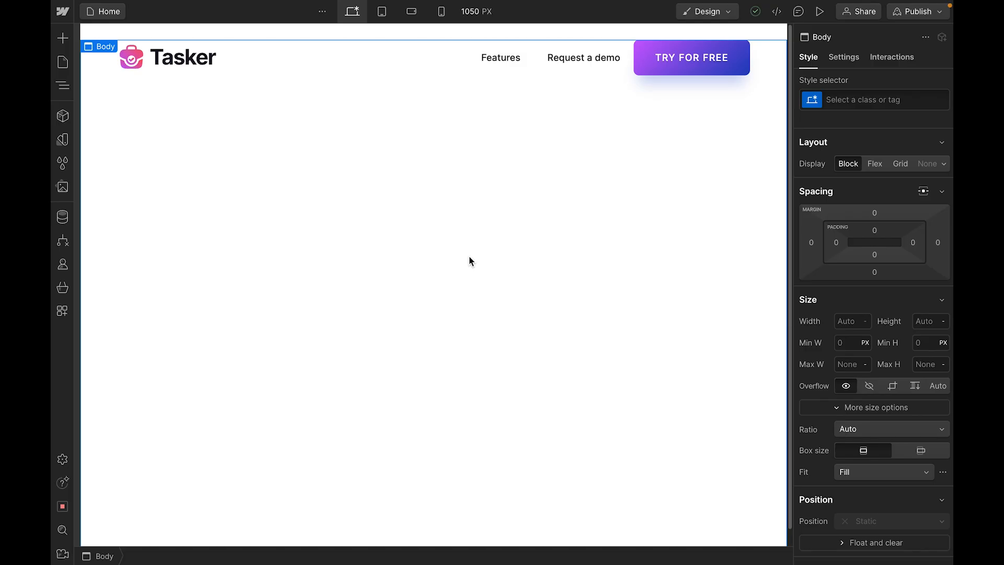
# - Add a Section below the navbar and insert a Container inside it
pyautogui.hotkey('ctrl', 'k')
pyautogui.write('section')
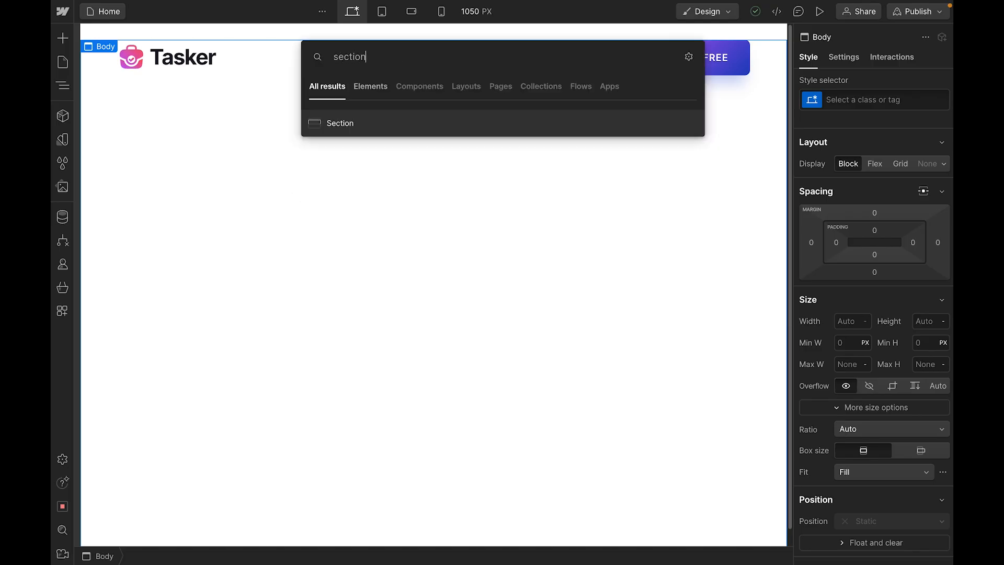
pyautogui.press('Return')
pyautogui.hotkey('ctrl', 'k')
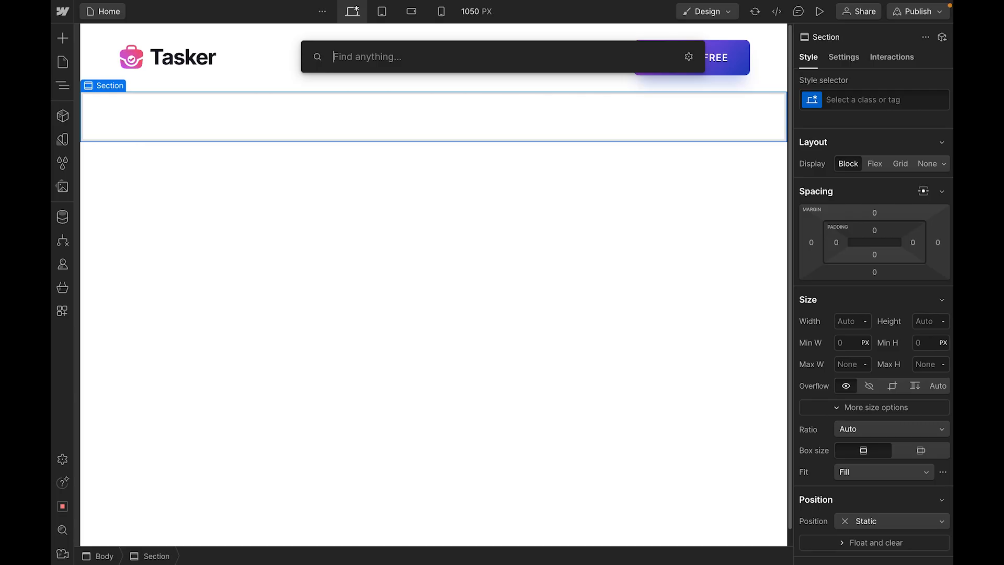
pyautogui.write('conta')
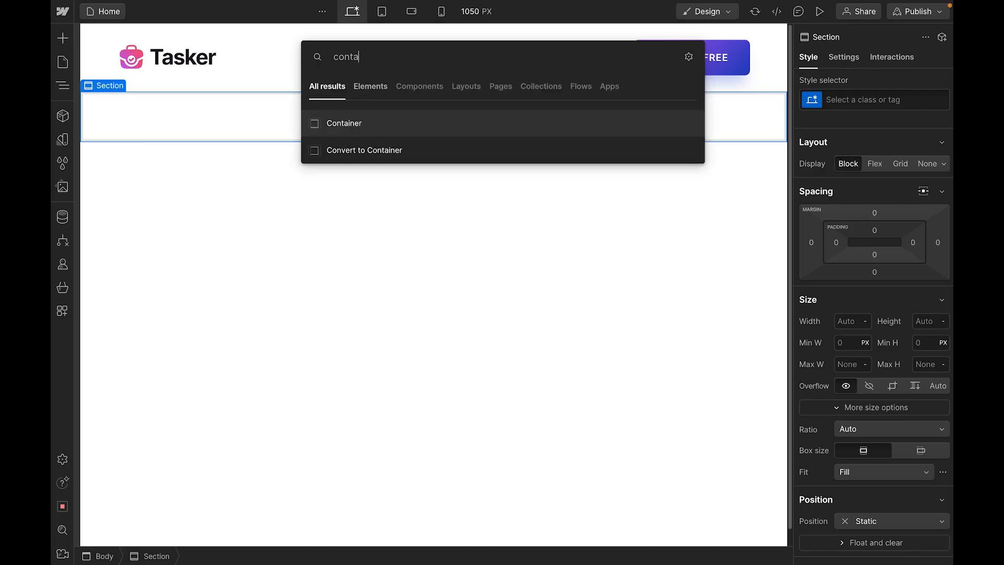
pyautogui.press('Return')
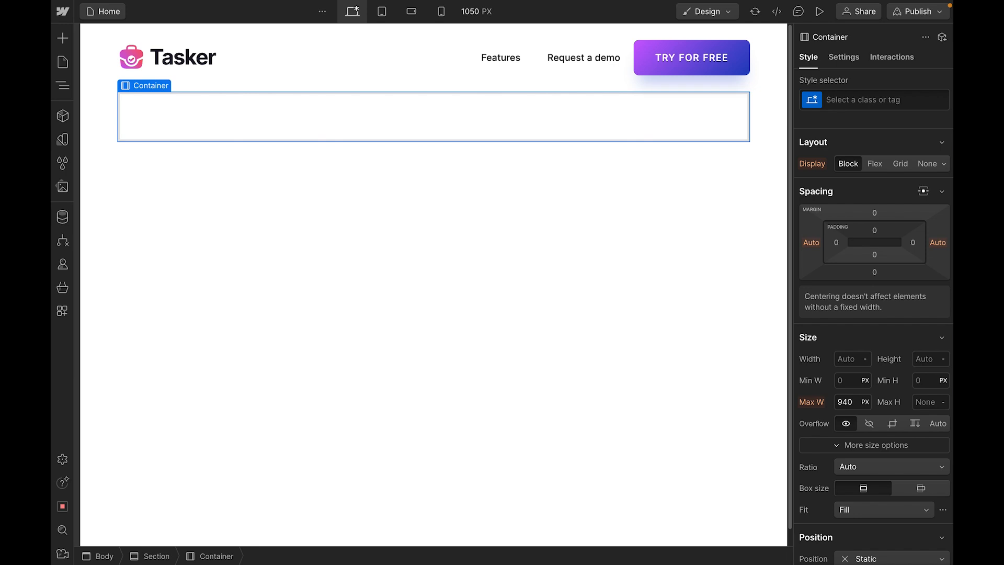
# - Add an H1 heading and a paragraph inside the container
pyautogui.hotkey('ctrl', 'k')
pyautogui.write('h1')
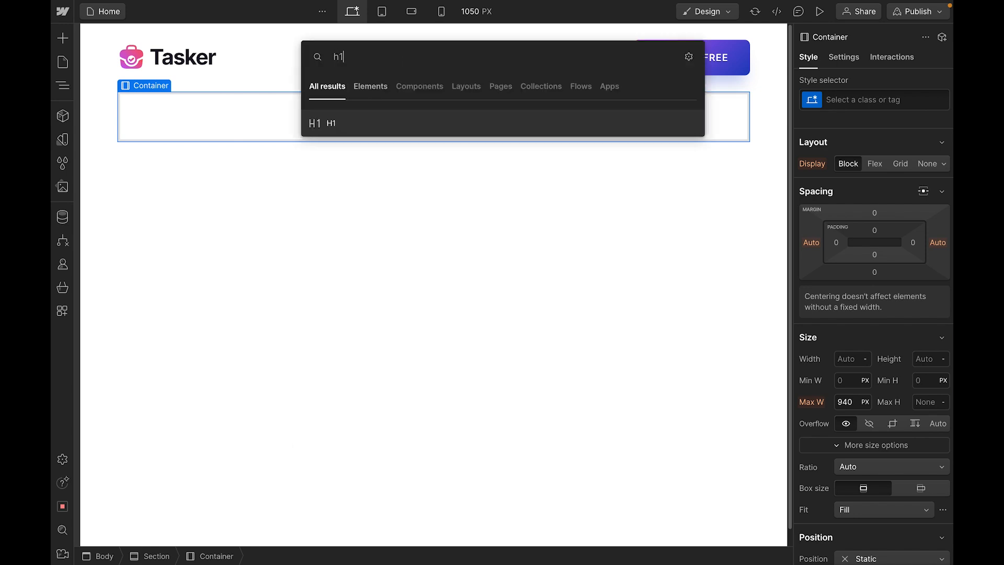
pyautogui.press('Return')
pyautogui.hotkey('ctrl', 'k')
pyautogui.write('para')
pyautogui.press('Return')
# - Add a button below the paragraph, keeping its default link settings
pyautogui.hotkey('ctrl', 'k')
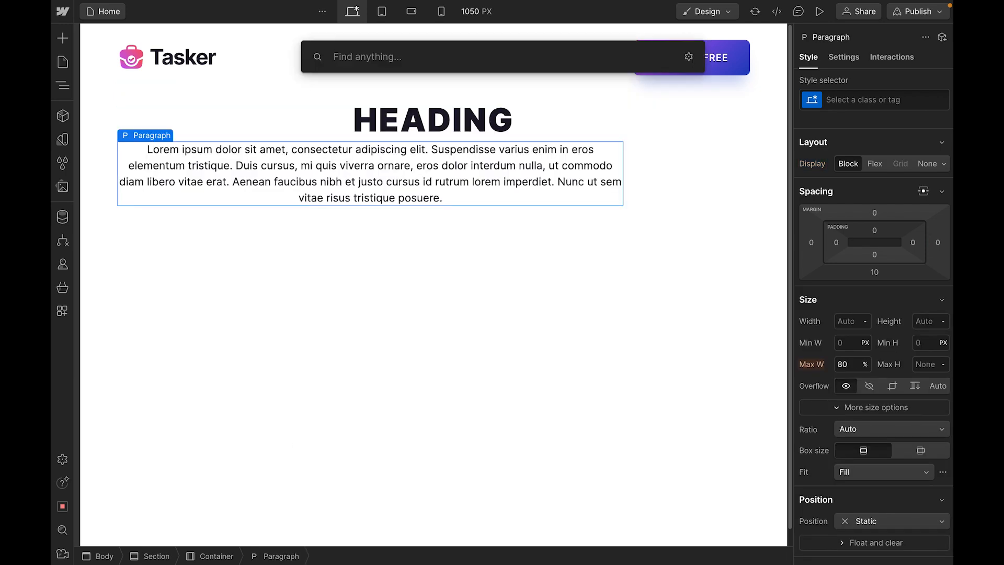
pyautogui.write('butt')
pyautogui.press('Return')
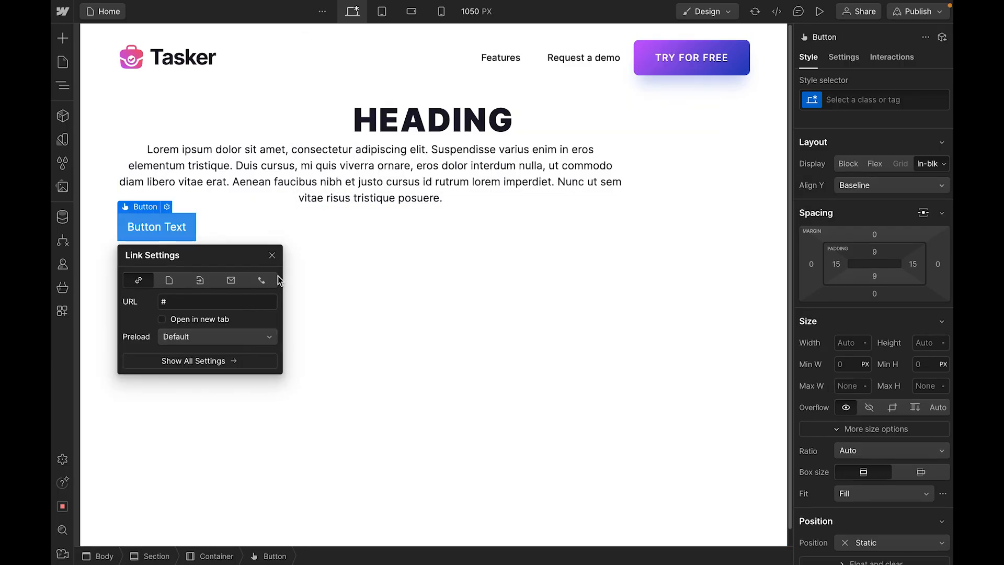
pyautogui.click(271, 256)
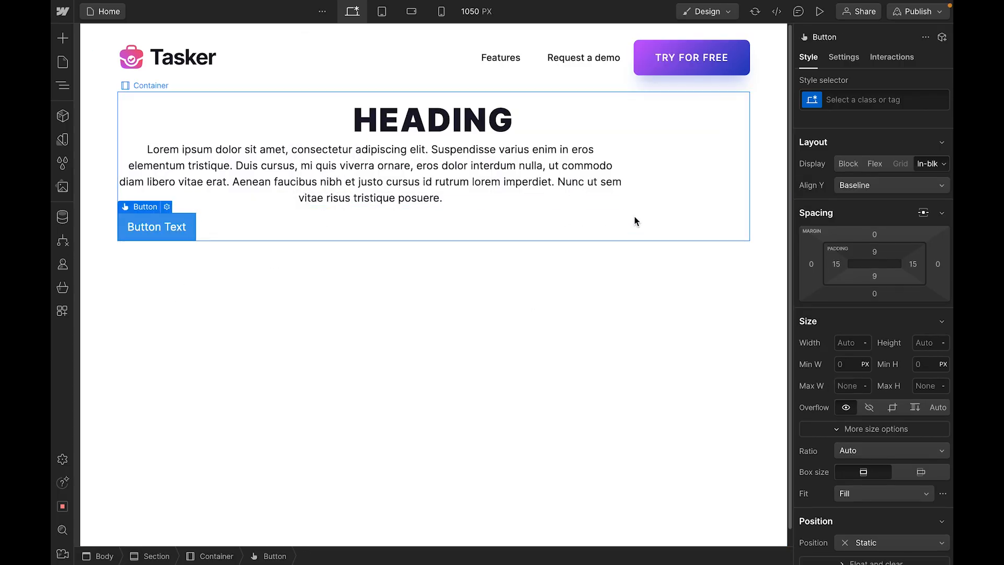
# - Assign a new class Section to the section and a new class Container to the container inside it
pyautogui.click(763, 197)
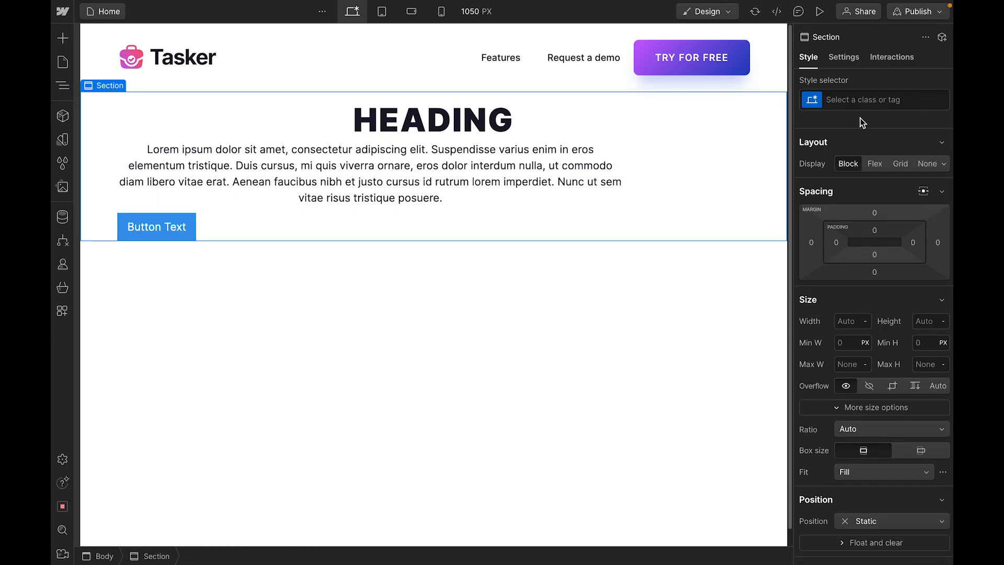
pyautogui.click(859, 100)
pyautogui.write('Section')
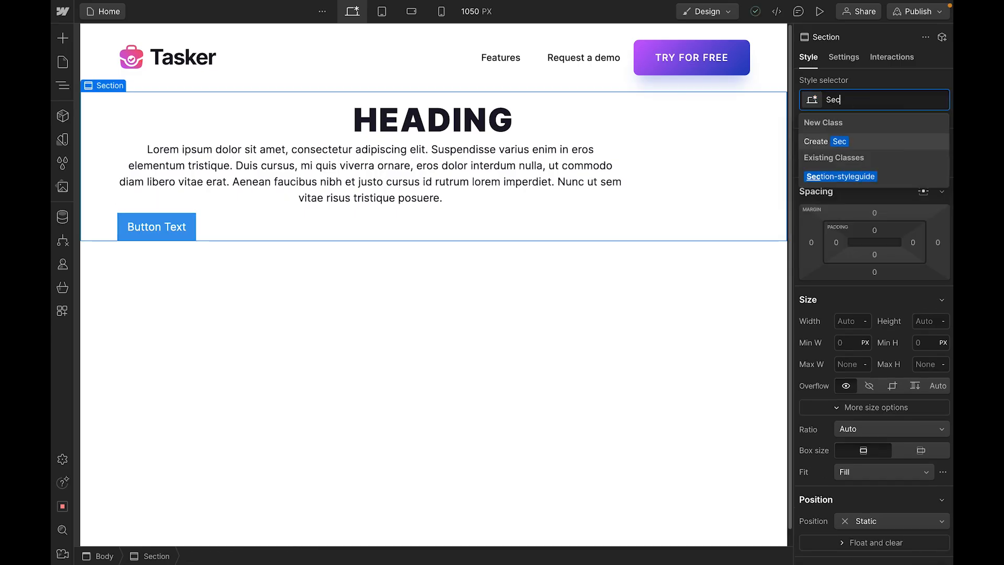
pyautogui.press('Return')
pyautogui.click(679, 168)
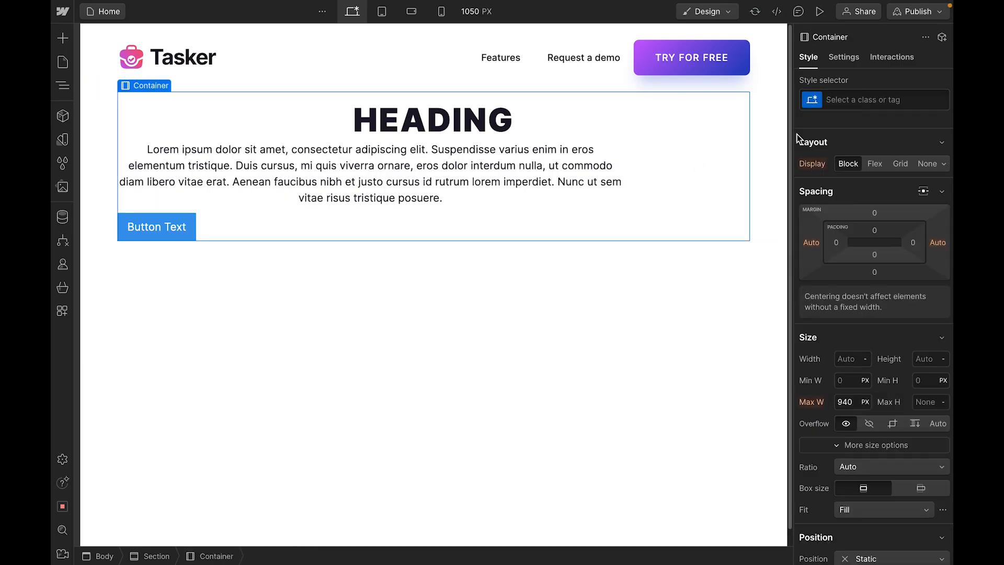
pyautogui.click(856, 100)
pyautogui.write('Container')
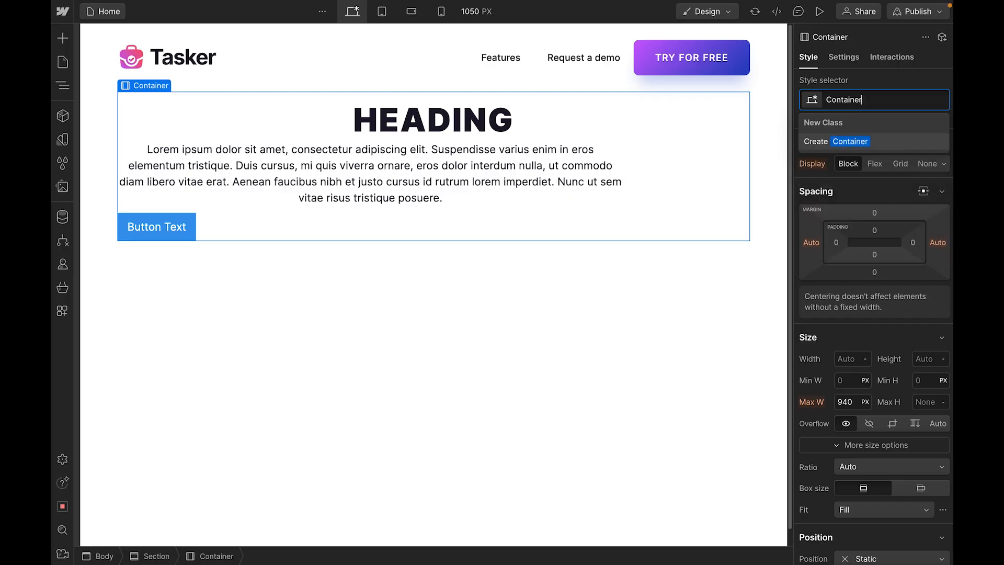
pyautogui.press('Return')
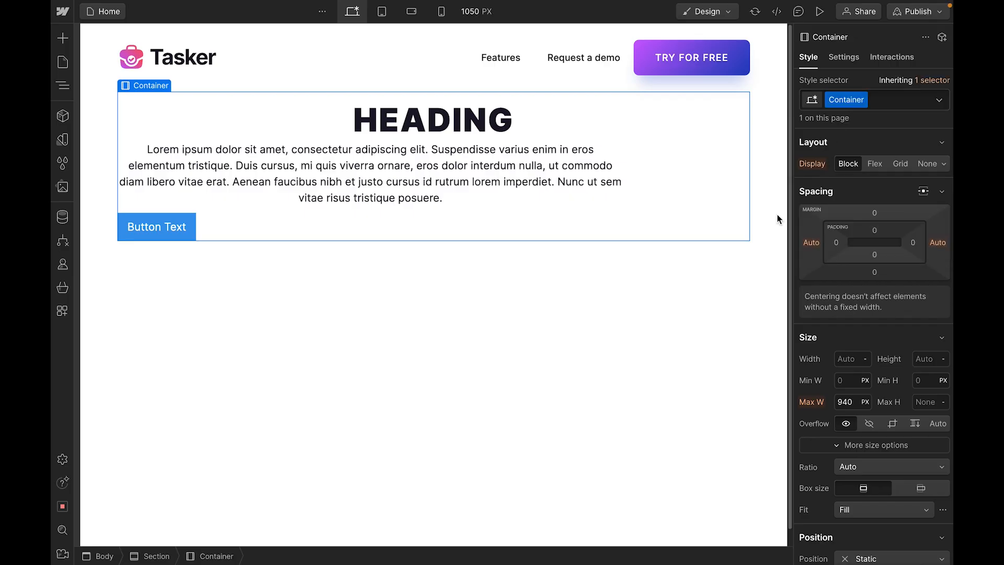
# - Lay out the container as a vertical flex with its children centred on both the X and Y axes
pyautogui.click(540, 371)
pyautogui.click(645, 204)
pyautogui.click(874, 164)
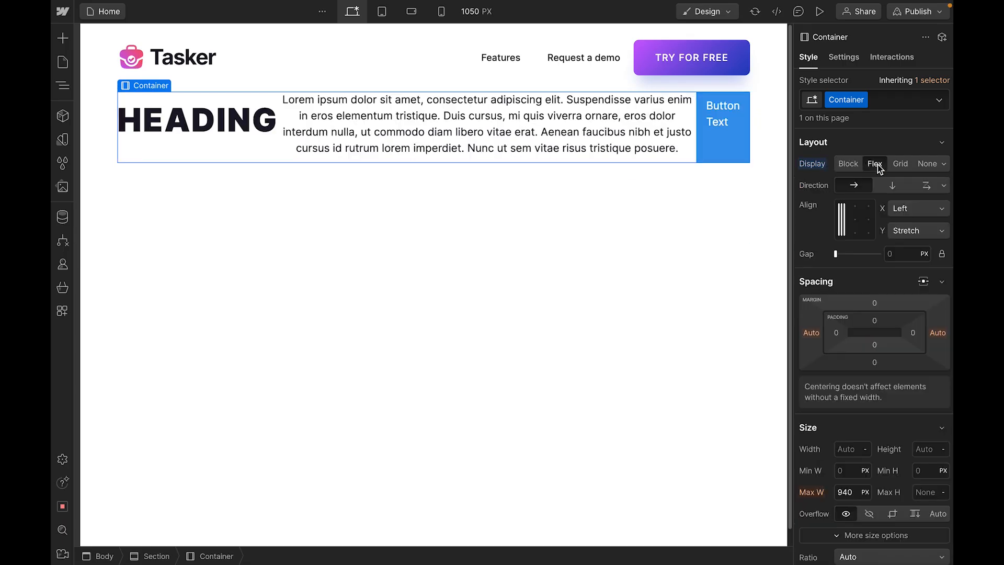
pyautogui.click(892, 186)
pyautogui.click(913, 212)
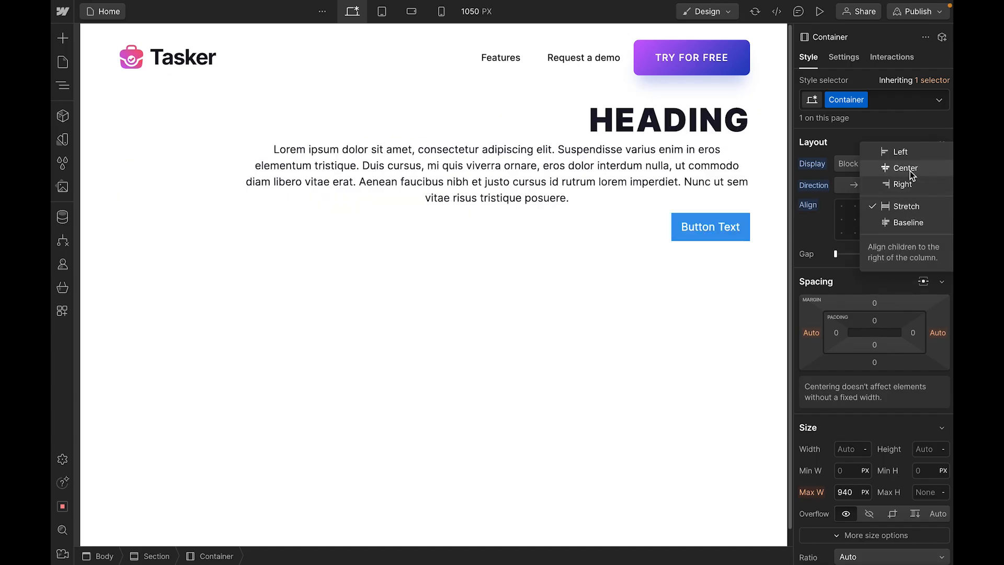
pyautogui.click(907, 169)
pyautogui.click(915, 233)
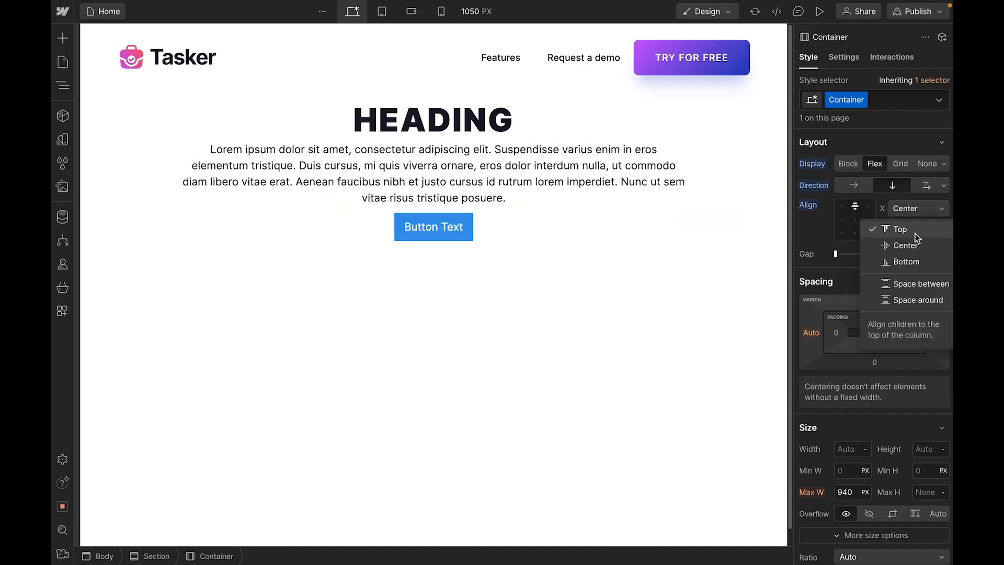
pyautogui.click(910, 245)
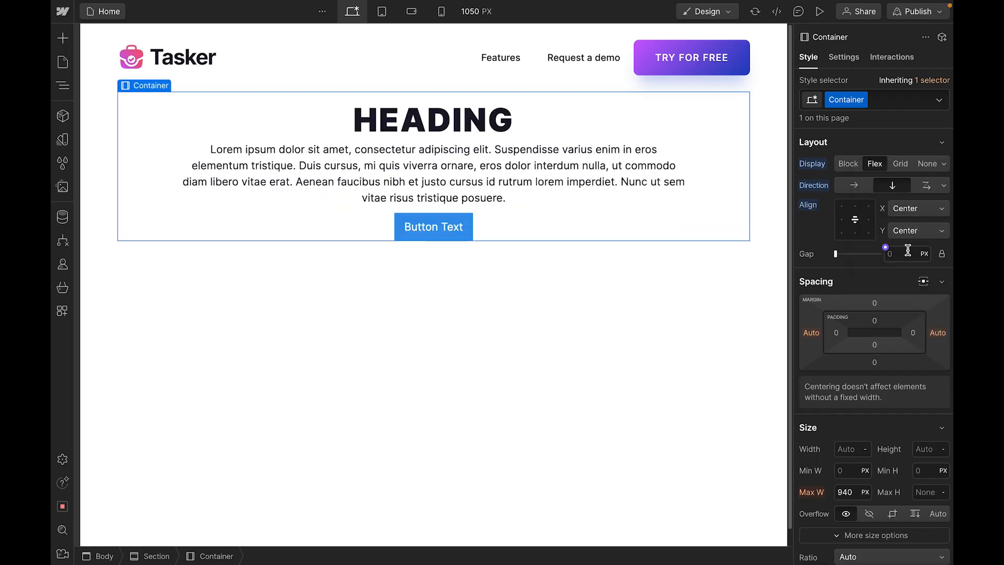
pyautogui.click(434, 427)
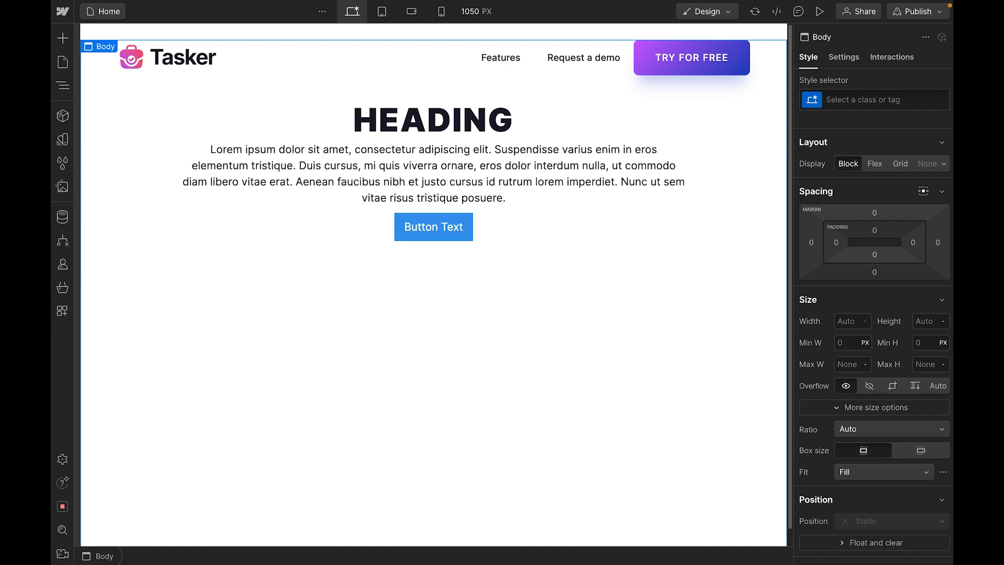
# - Replace the heading text with "ORGANIZE YOUR WORK AND LIFE"
pyautogui.doubleClick(385, 120)
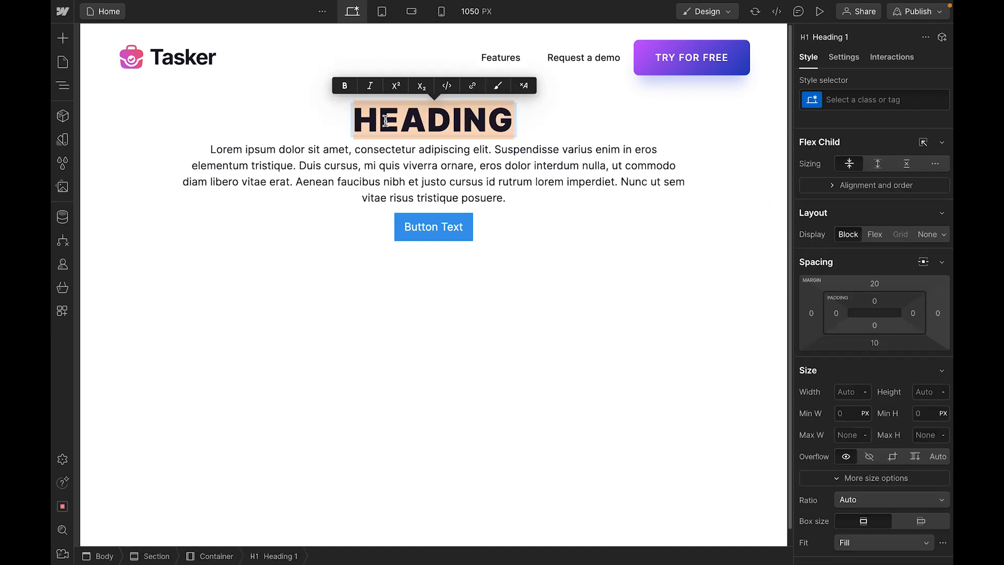
pyautogui.write('ORGANIZE YOUR WORK AND LIFE')
pyautogui.press('Escape')
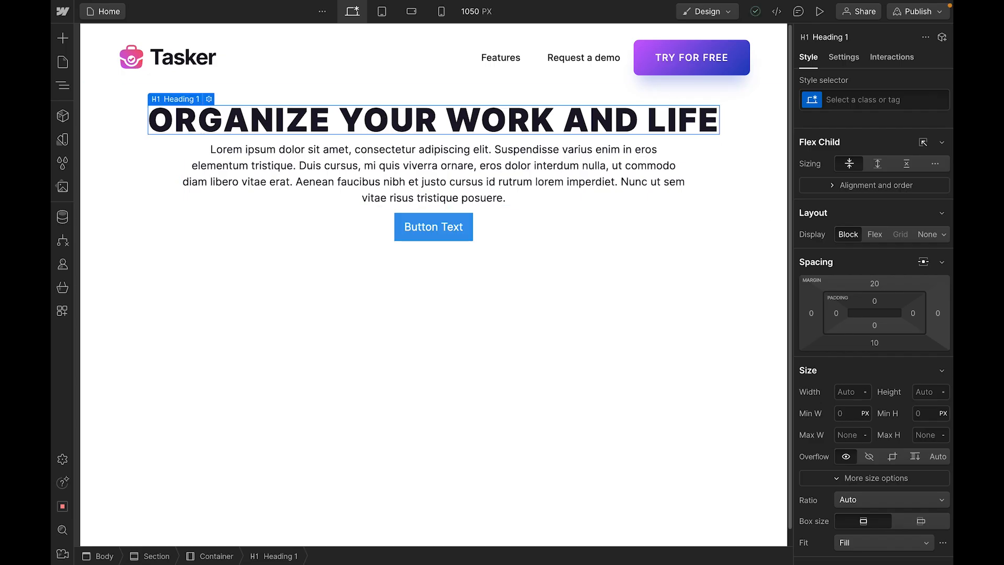
# - Replace the paragraph text with "Your ultimate tool for seamless task management. Whether you're organizing personal to-dos or coordinating team projects, TaskApp offers a streamlined"
pyautogui.click(459, 185)
pyautogui.tripleClick(457, 179)
pyautogui.write("Your ultimate tool for seamless task management. Whether you're organizing personal to-dos or coordinating team projects, TaskApp offers a streamlined")
pyautogui.press('Escape')
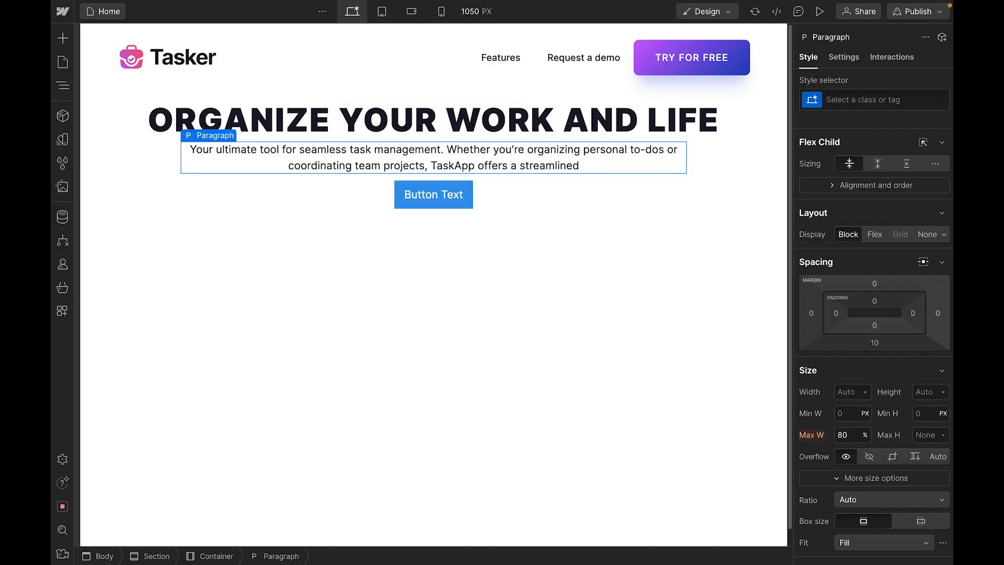
# - Change the text of the button below the paragraph to "Join the waitlist for early access"
pyautogui.doubleClick(432, 195)
pyautogui.write('Join the waitlist for early access')
pyautogui.click(617, 332)
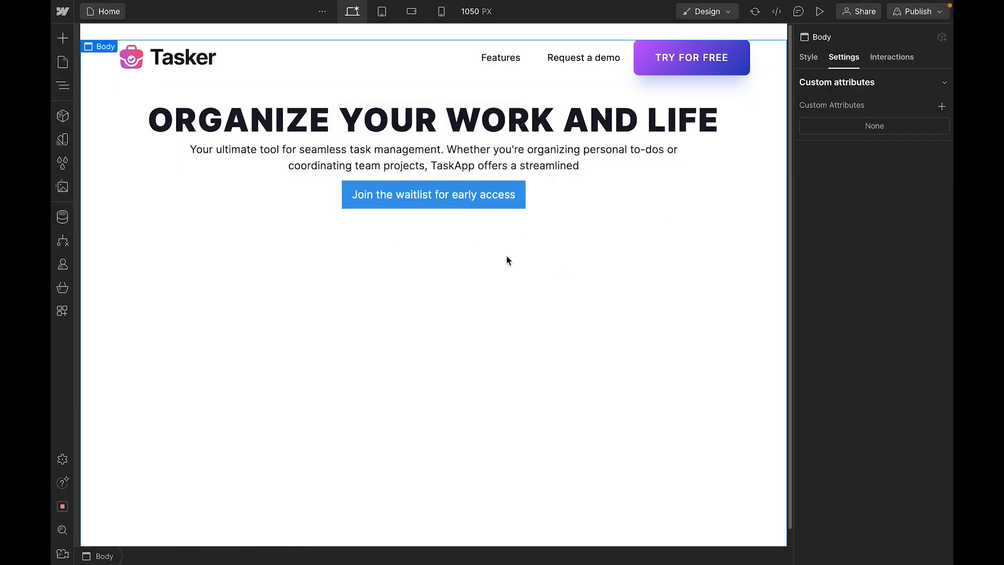
# - Apply the existing Button-lg class to the waitlist button
pyautogui.click(504, 198)
pyautogui.click(807, 58)
pyautogui.click(852, 97)
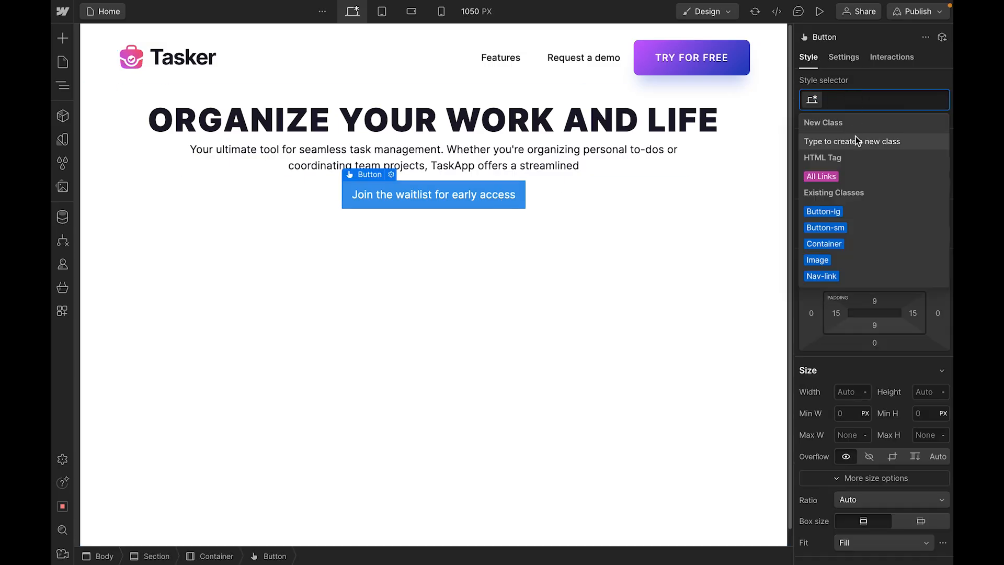
pyautogui.click(848, 214)
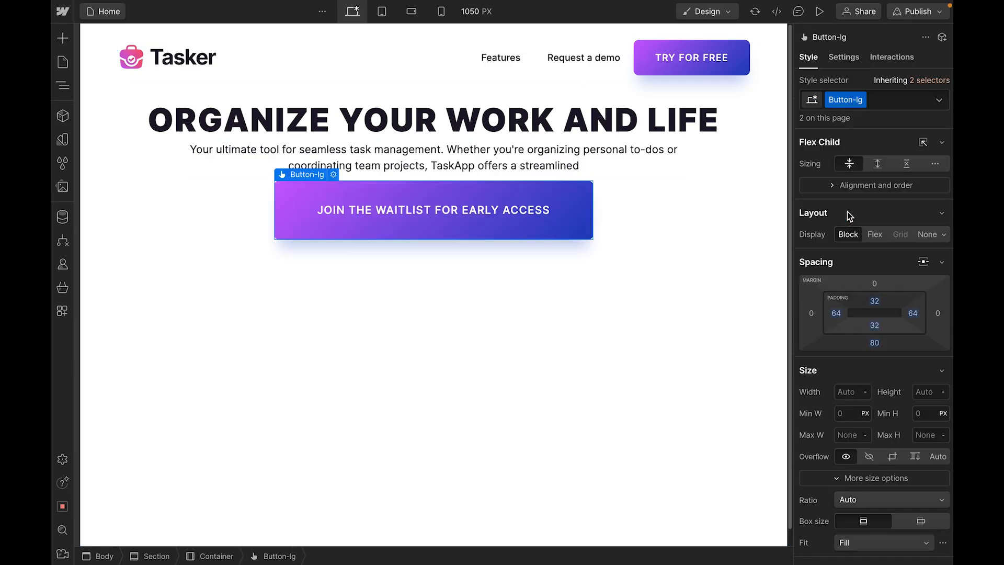
pyautogui.click(494, 349)
# - Add a new combo class named m-t-b-80 to the hero section's container
pyautogui.click(656, 276)
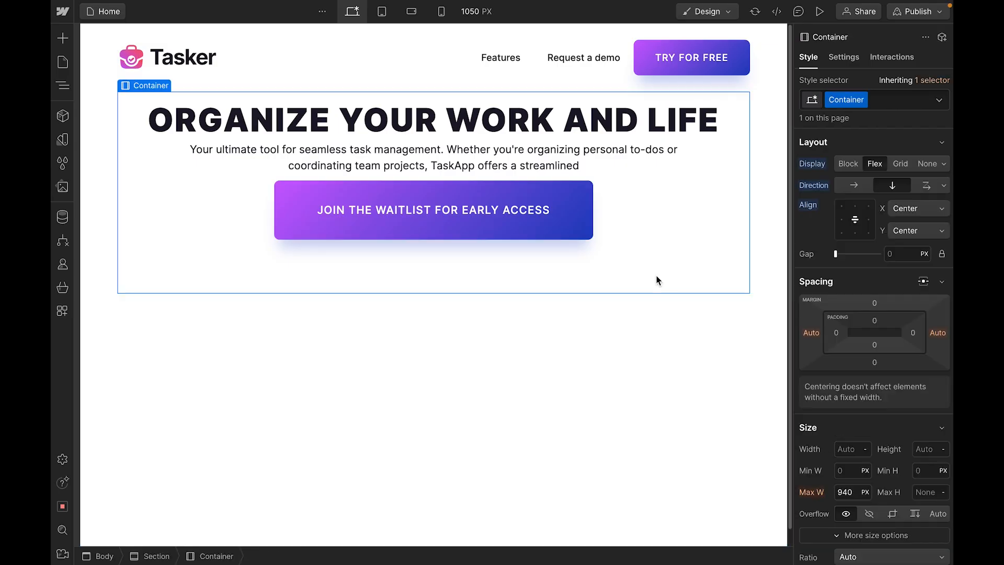
pyautogui.click(891, 100)
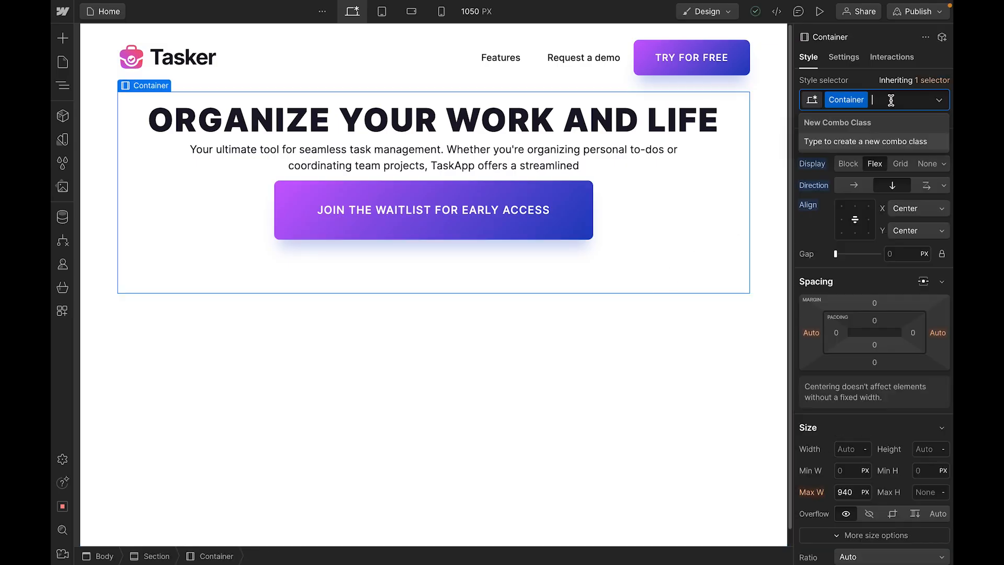
pyautogui.write('m')
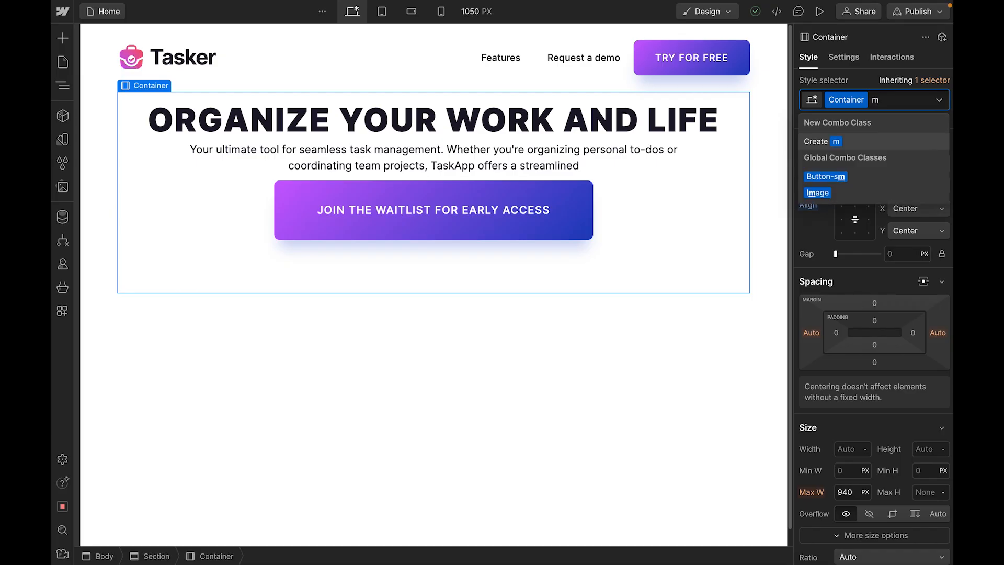
pyautogui.write('-t-b')
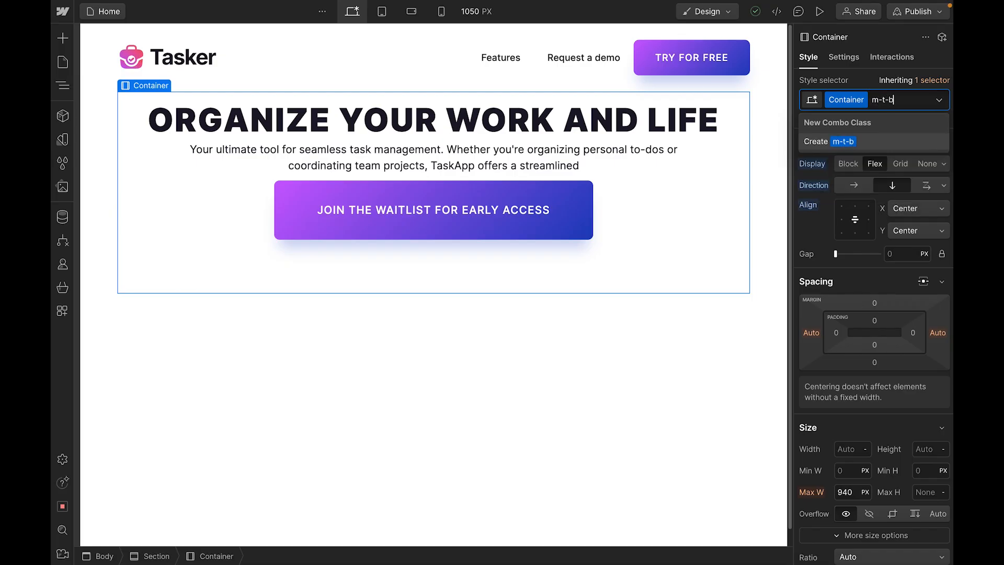
pyautogui.write('-80')
pyautogui.press('Return')
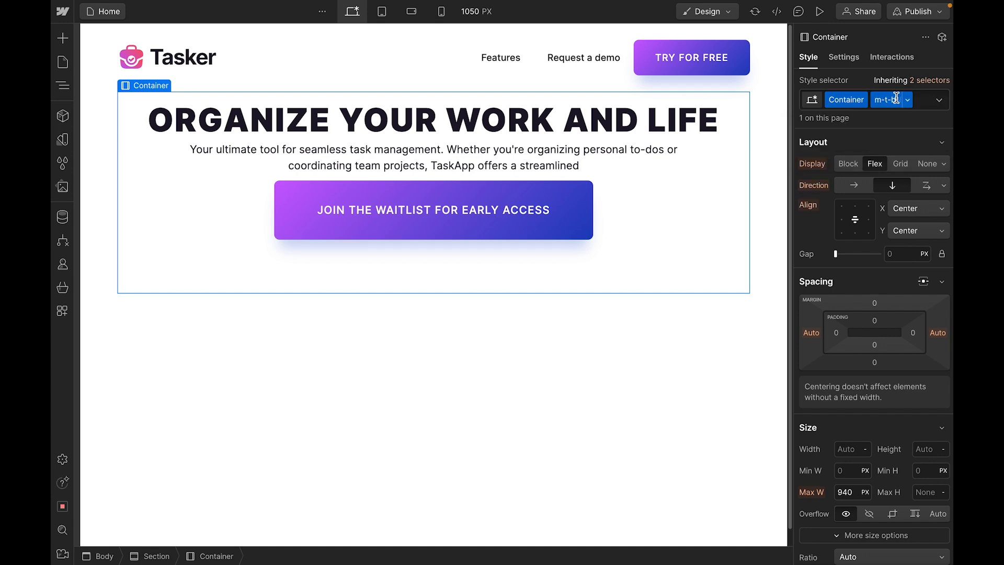
# - Set the hero container's top and bottom margins to 80 px
pyautogui.scroll(-2, 880, 204)
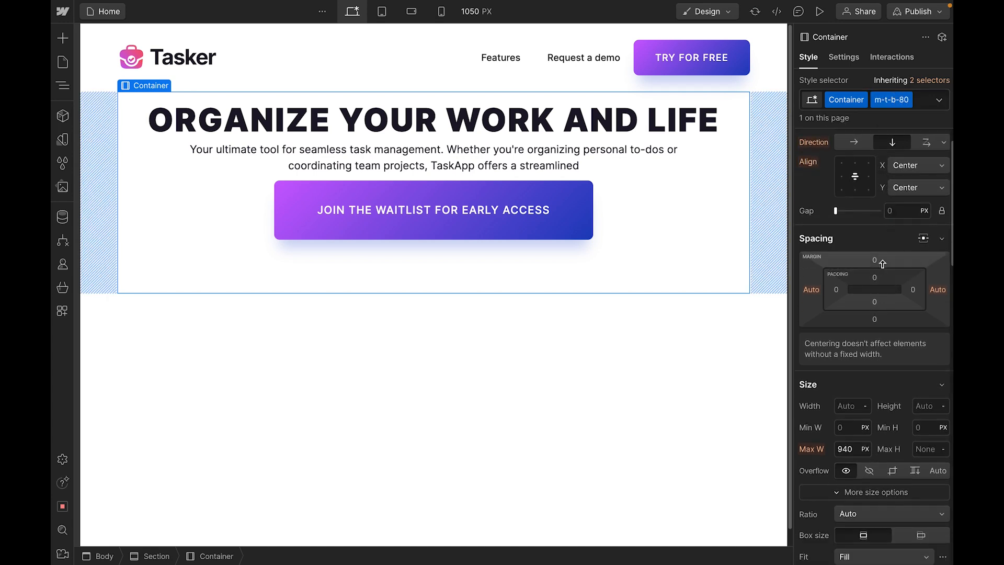
pyautogui.click(875, 260)
pyautogui.write('80')
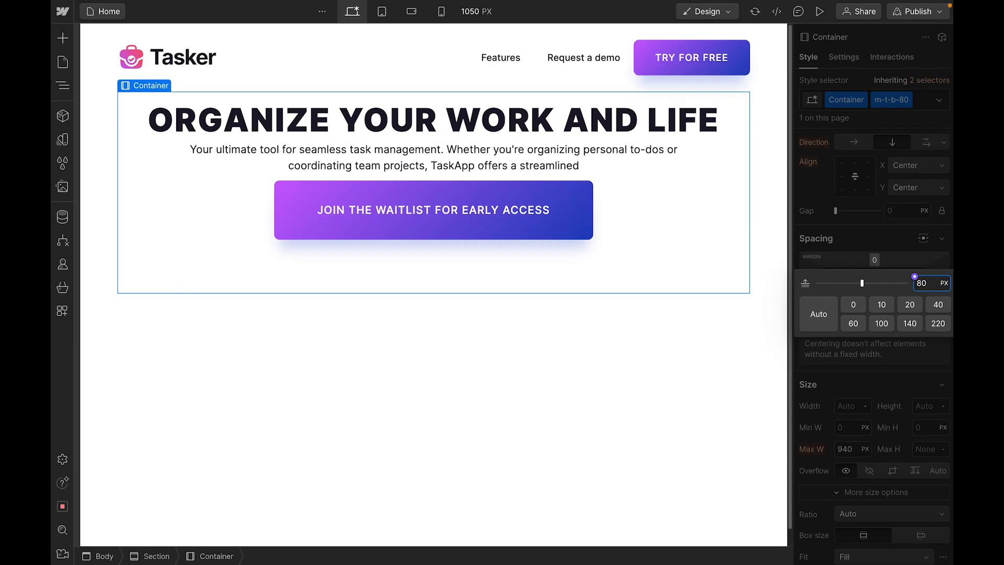
pyautogui.press('Return')
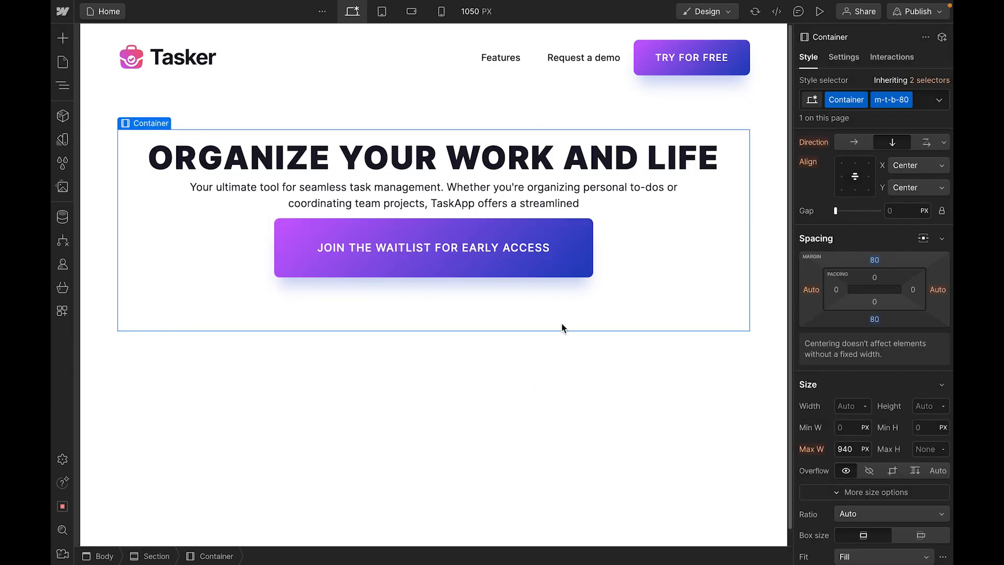
pyautogui.click(423, 475)
# - Create the class m-b-40 on the hero heading and set its bottom margin to 40 px
pyautogui.click(603, 161)
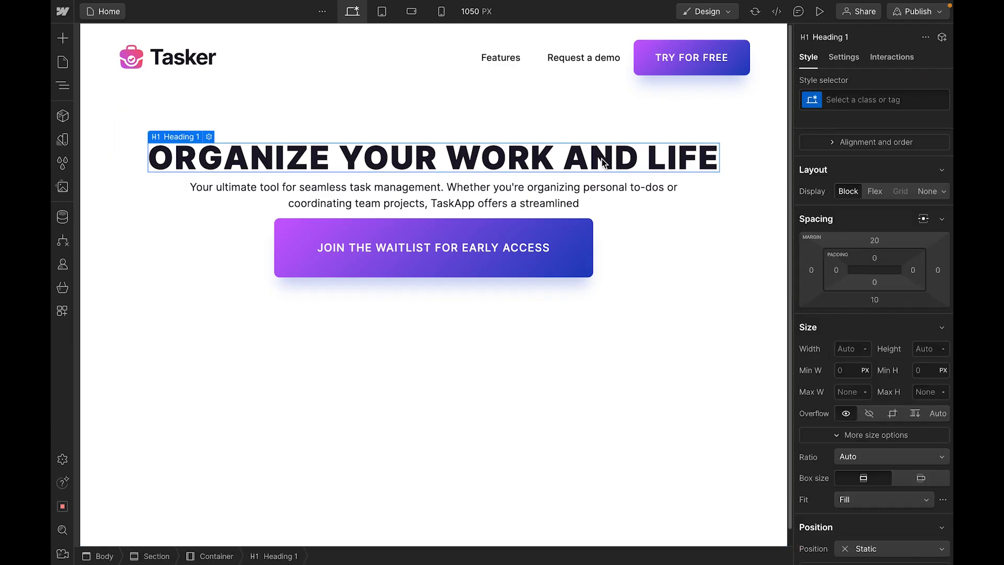
pyautogui.click(849, 100)
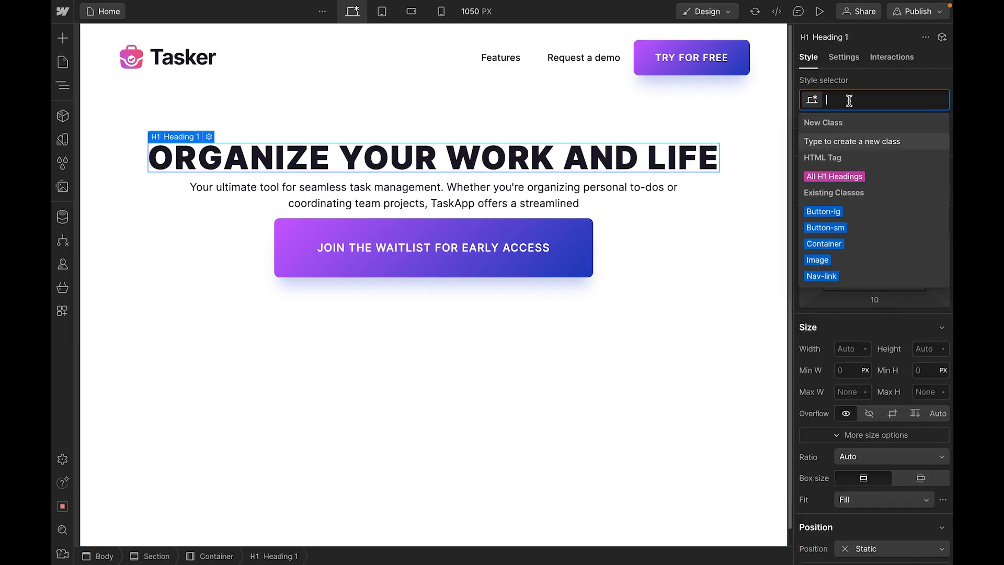
pyautogui.write('m-b-40')
pyautogui.press('Return')
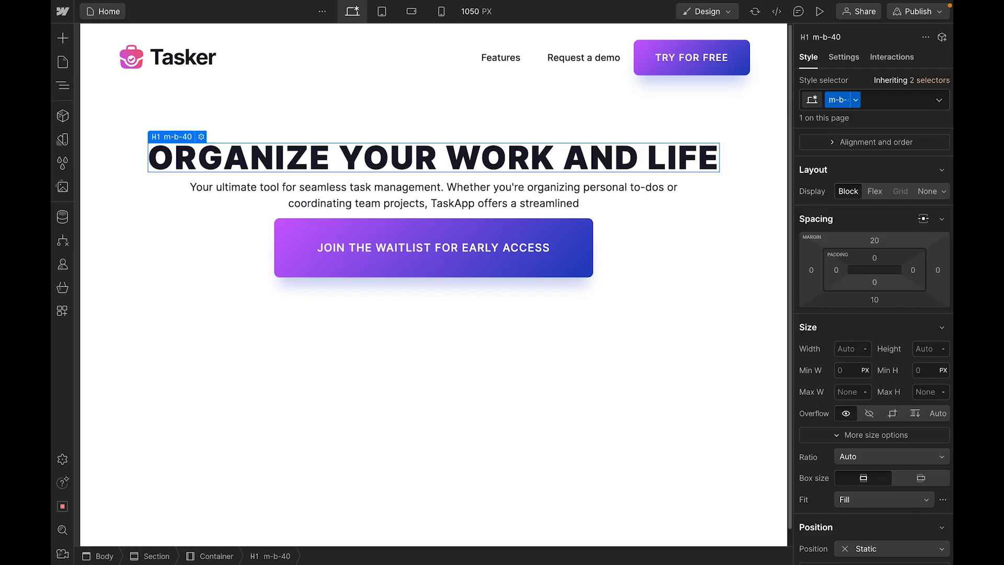
pyautogui.click(874, 299)
pyautogui.write('40')
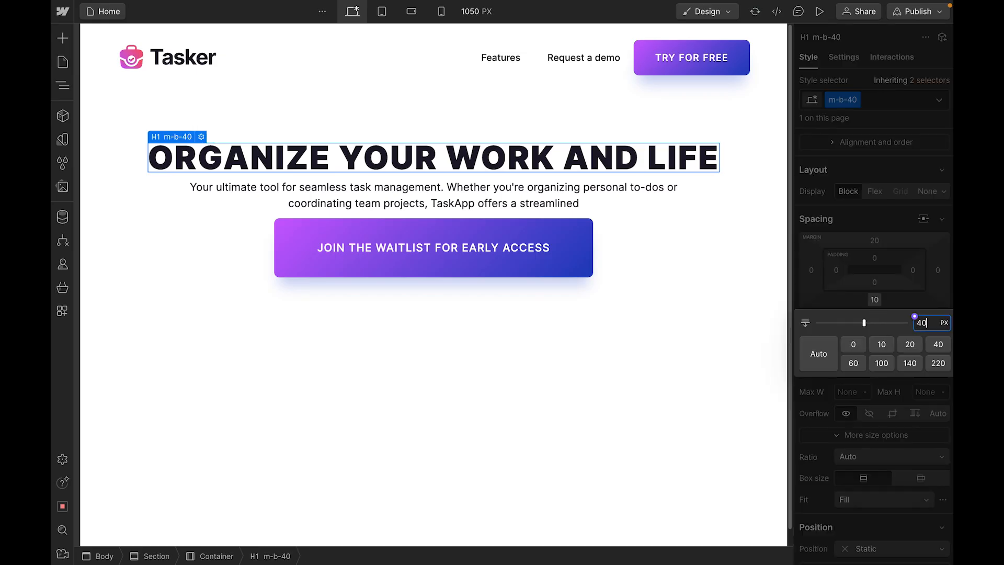
pyautogui.press('Return')
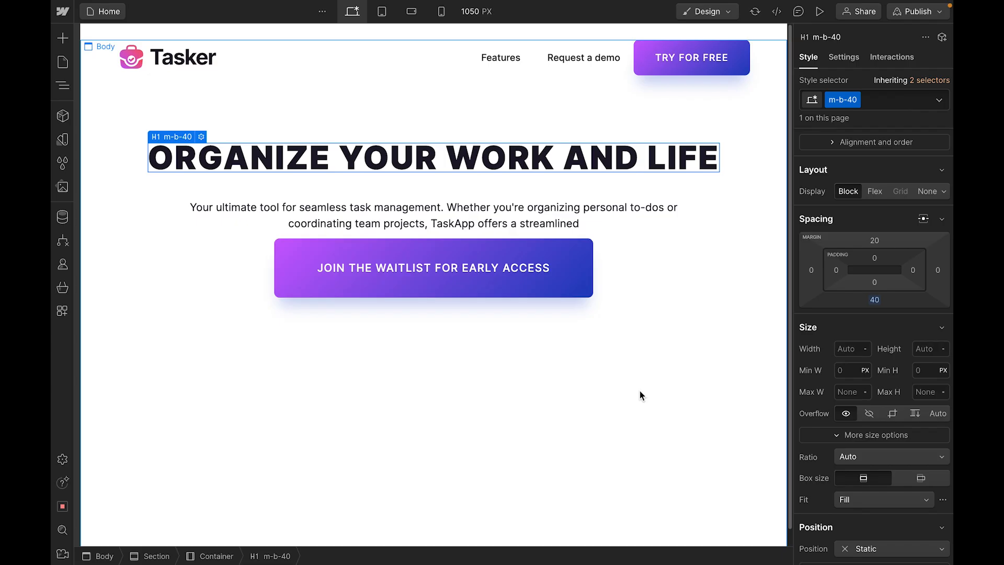
# - Create a new class named m-b-80 on the hero paragraph
pyautogui.click(540, 224)
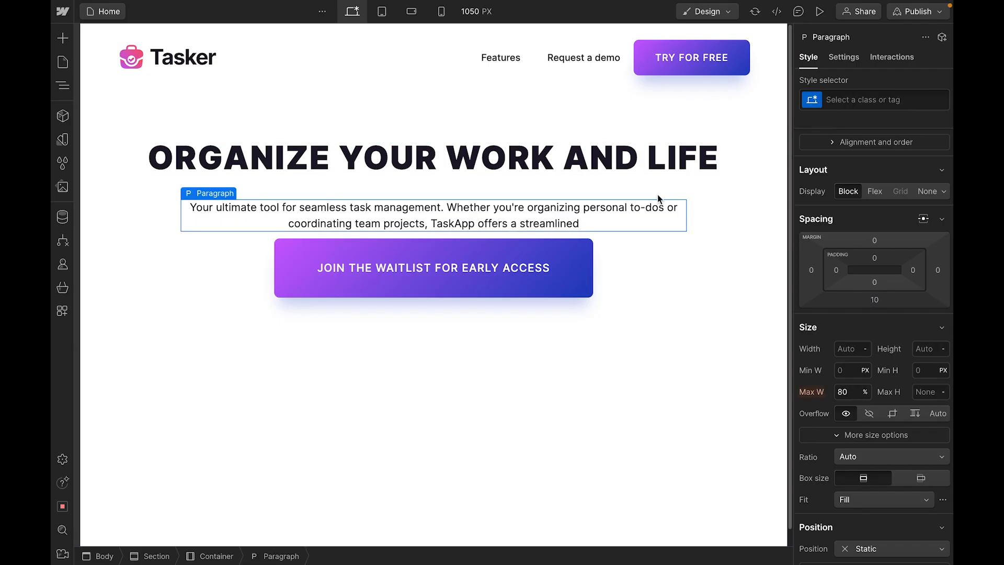
pyautogui.click(848, 100)
pyautogui.write('m')
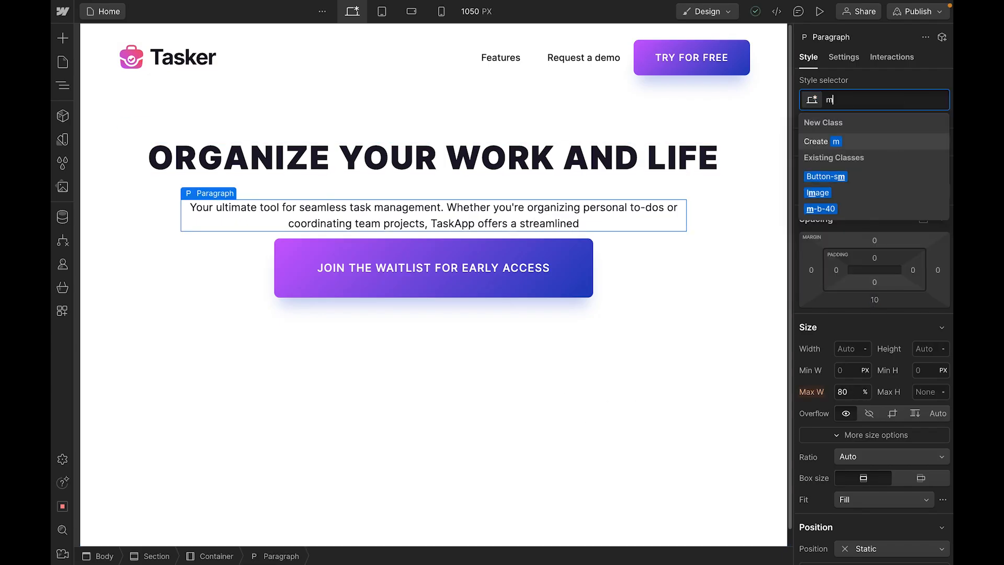
pyautogui.write('-')
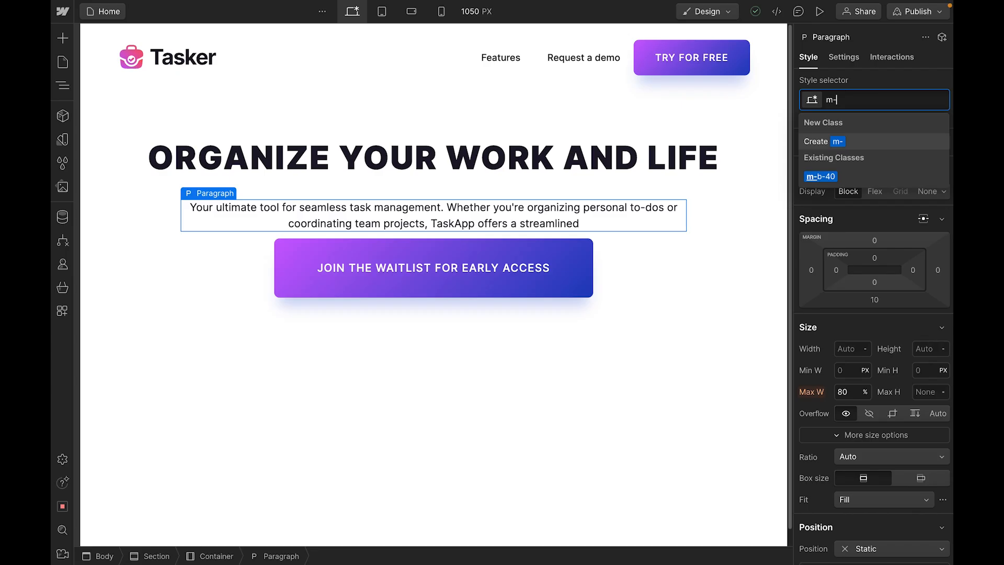
pyautogui.write('b-80')
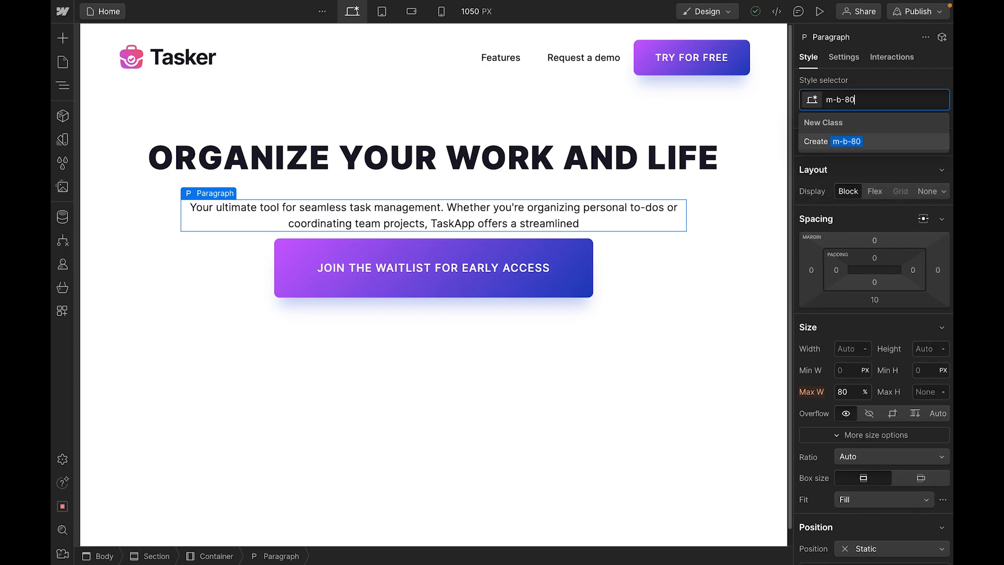
pyautogui.press('Return')
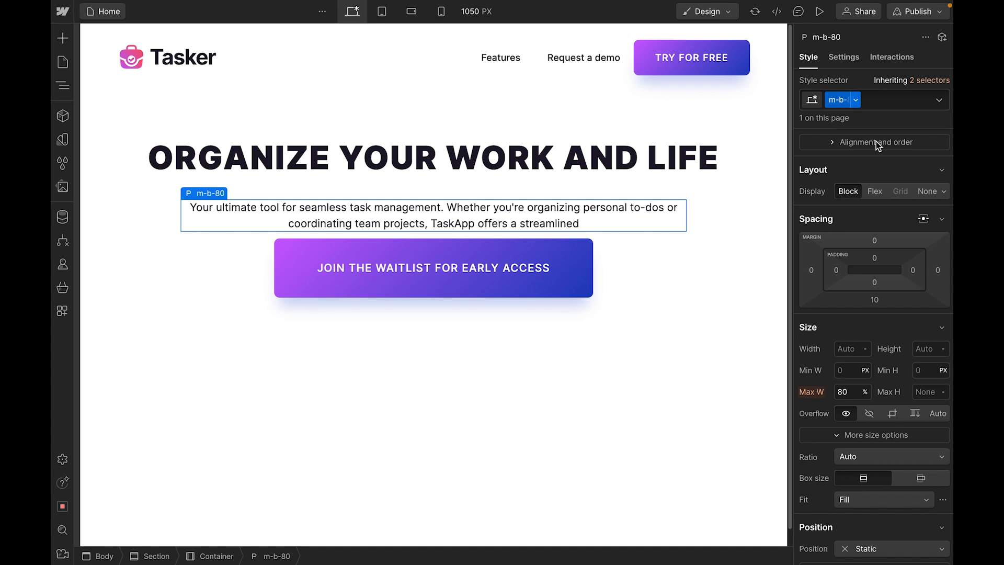
# - Set the hero paragraph's bottom margin to 80 px
pyautogui.click(875, 300)
pyautogui.write('80')
pyautogui.press('Return')
pyautogui.click(358, 440)
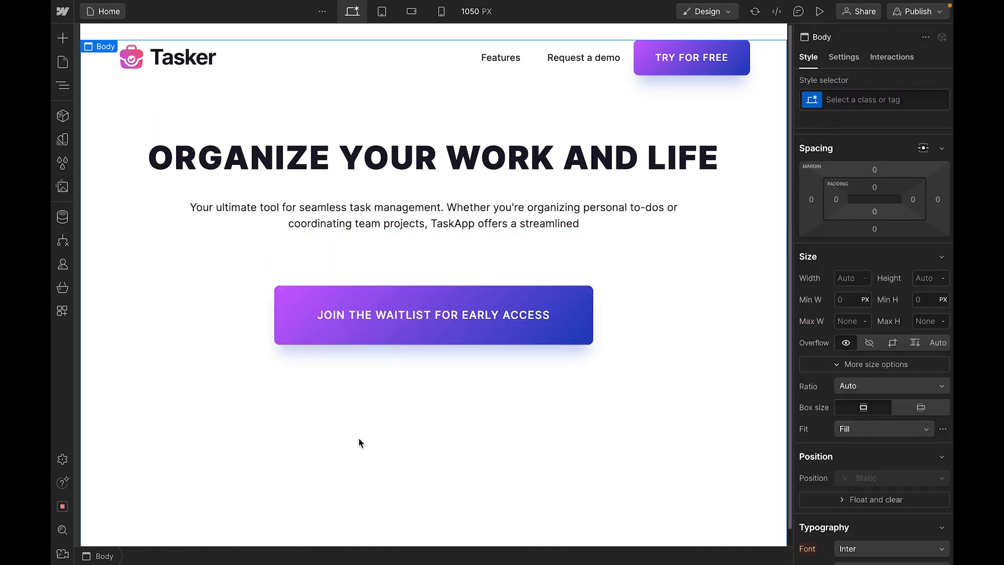
pyautogui.scroll(-1, 360, 442)
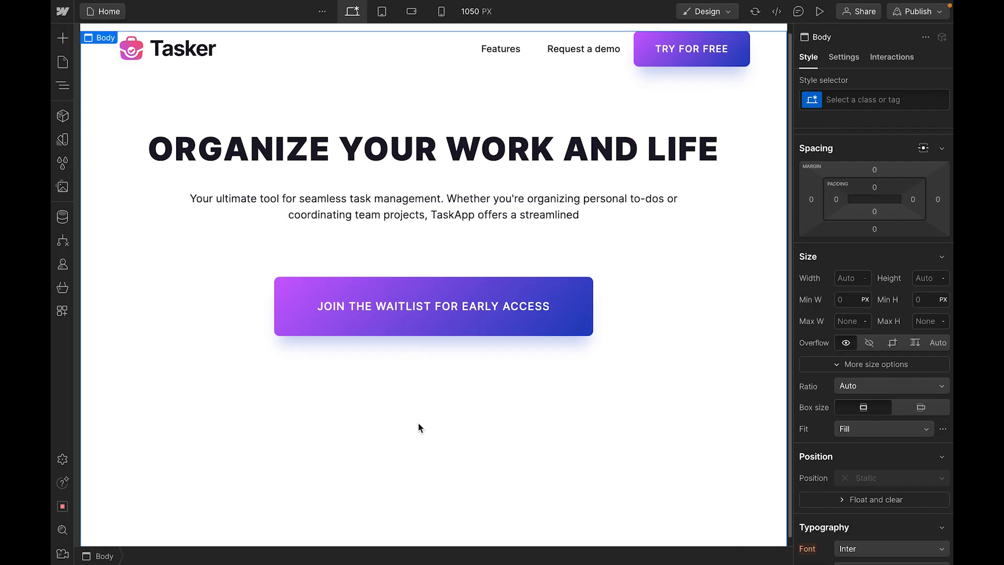
pyautogui.click(849, 102)
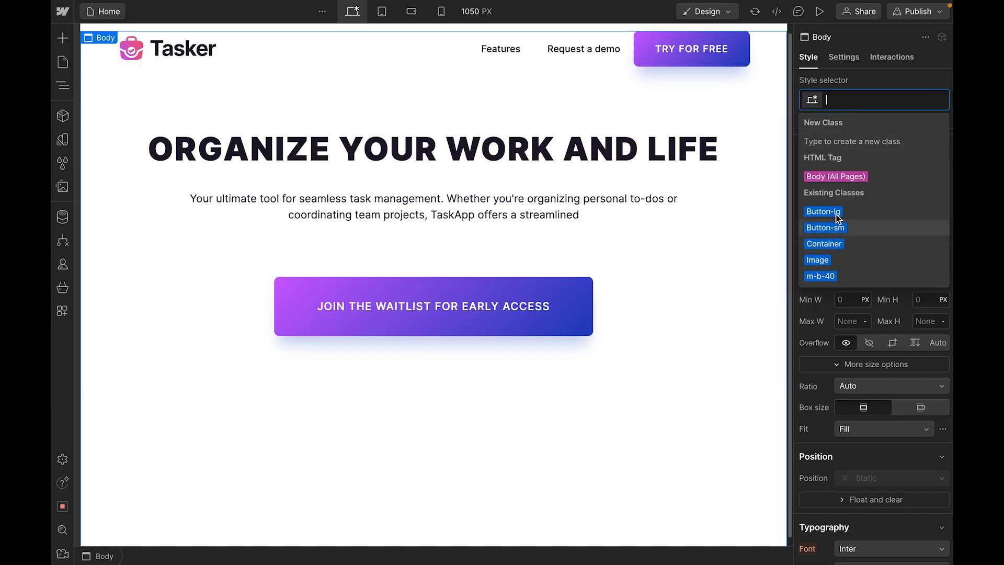
pyautogui.click(641, 427)
pyautogui.scroll(-1, 633, 428)
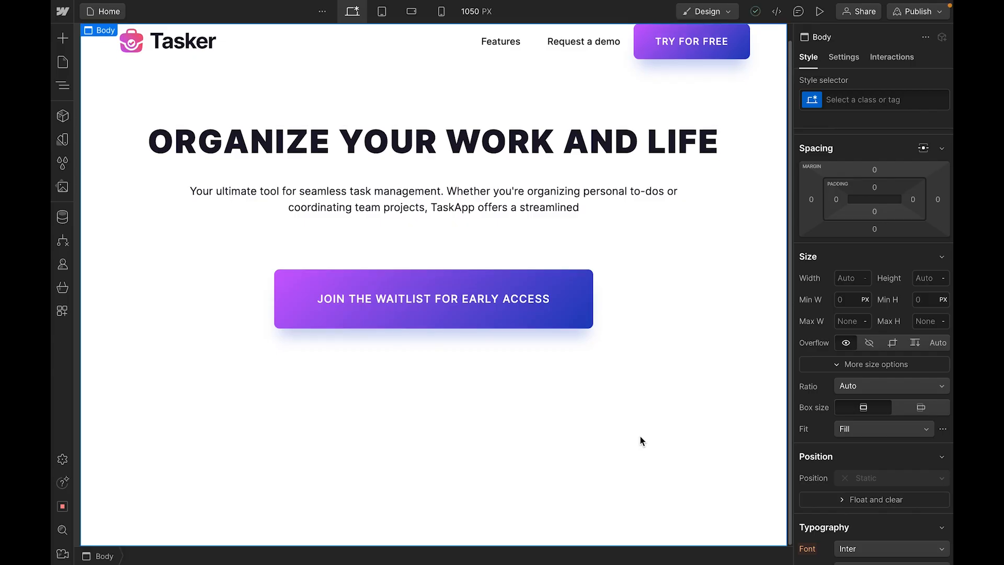
# - Place the Product shot.jpg asset inside the hero container, directly below the waitlist button
pyautogui.click(63, 187)
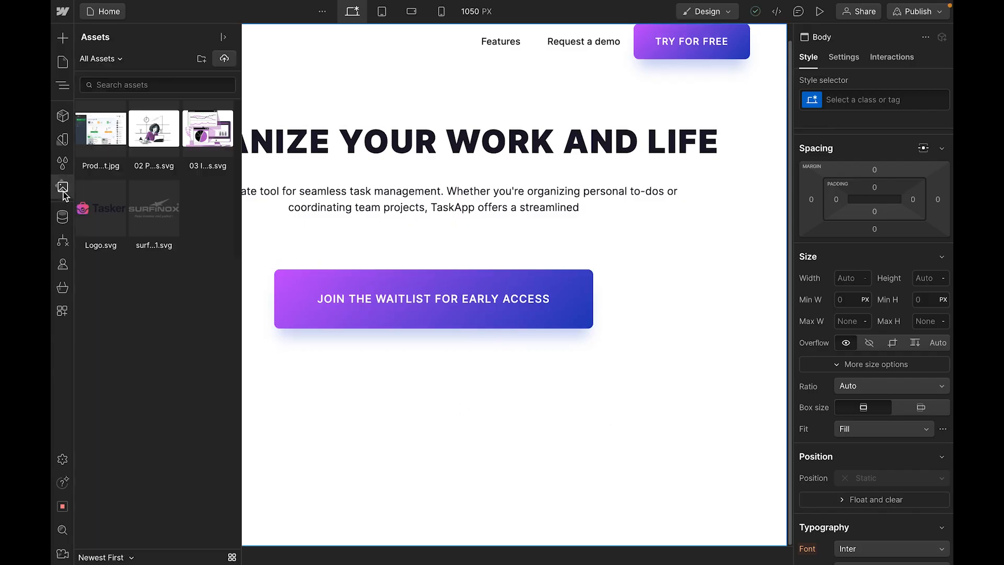
pyautogui.moveTo(95, 131); pyautogui.dragTo(391, 345)
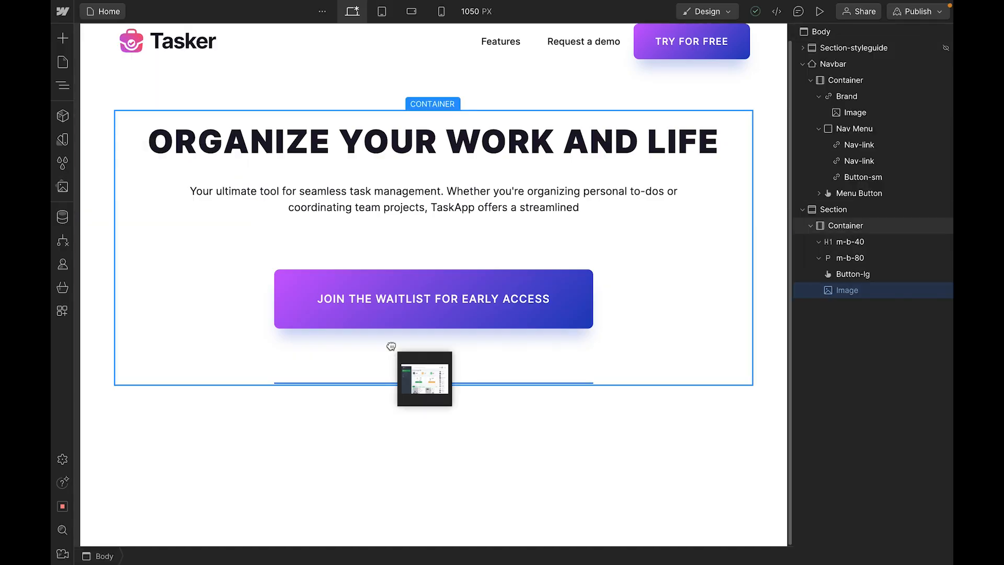
pyautogui.moveTo(391, 345); pyautogui.dragTo(392, 346)
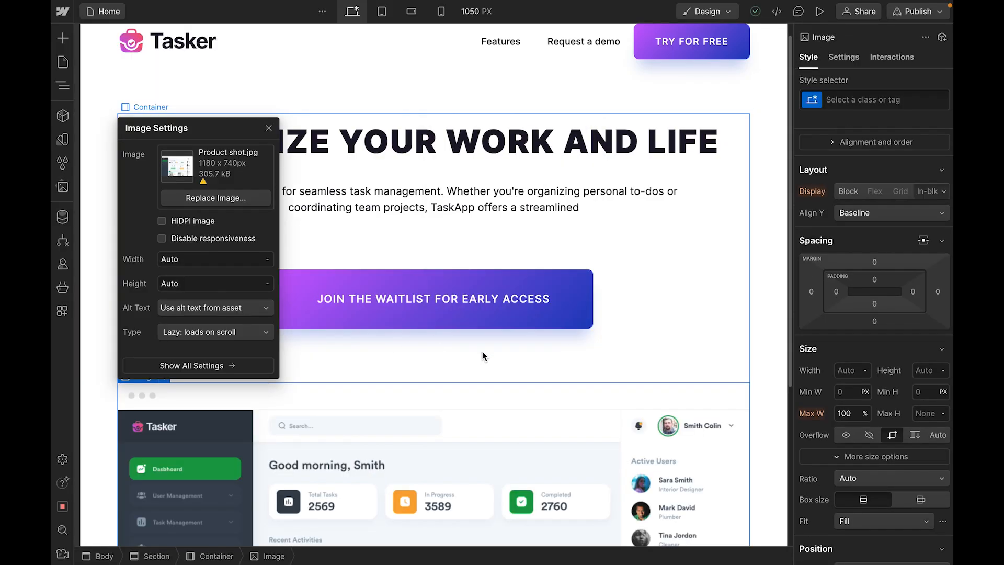
pyautogui.scroll(-5, 583, 365)
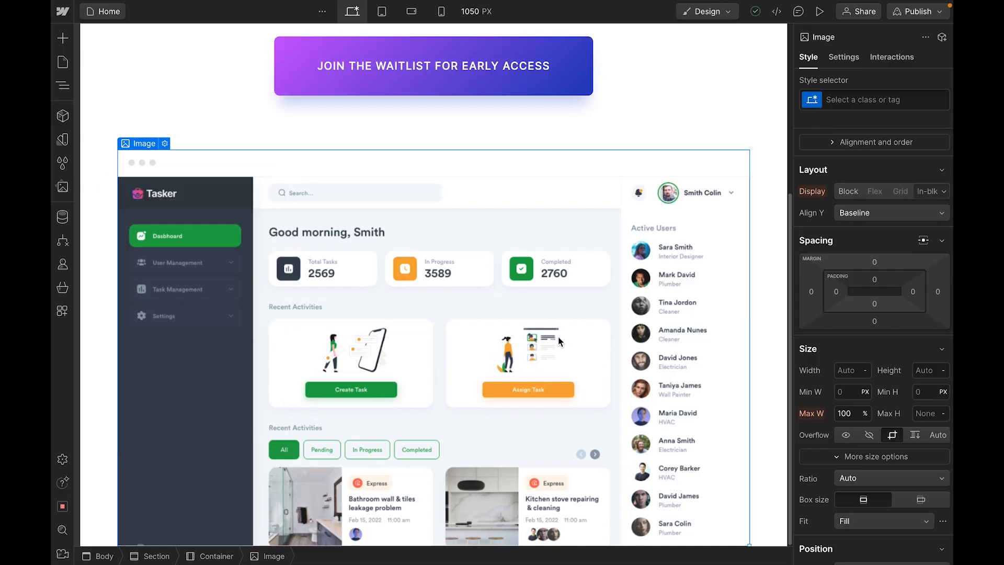
# - Create a new class named product-shot on the dashboard image
pyautogui.scroll(-4, 901, 303)
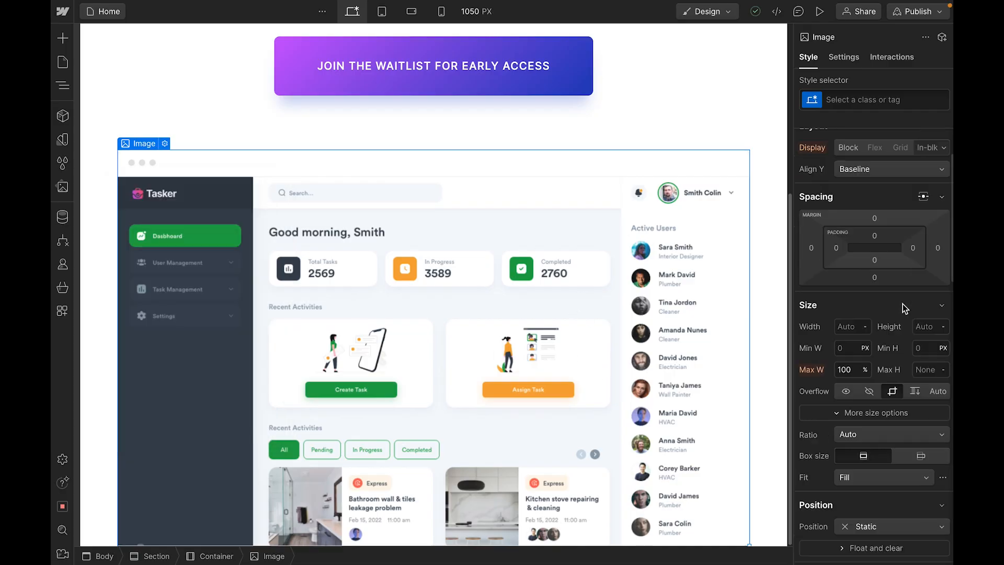
pyautogui.scroll(5, 898, 298)
pyautogui.click(840, 97)
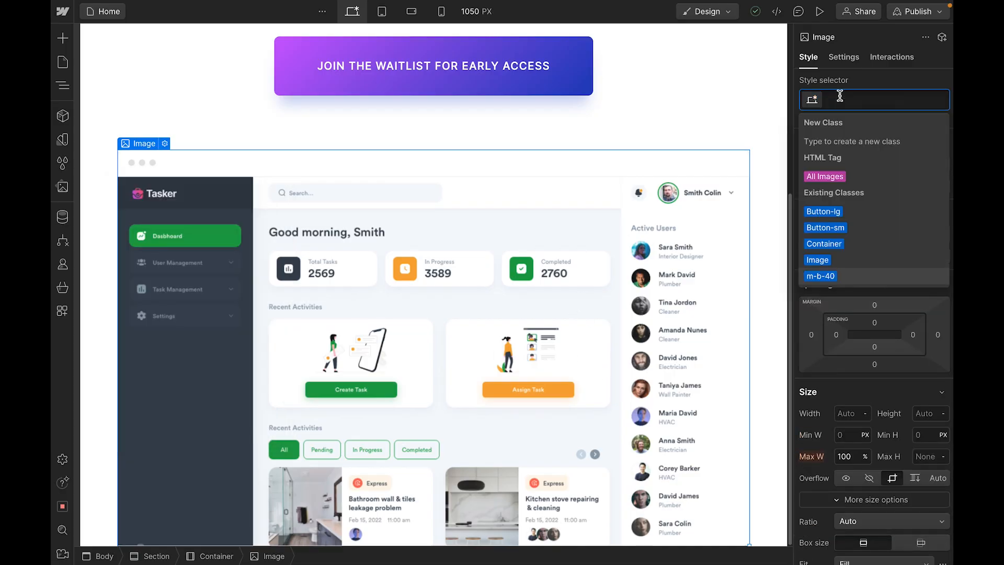
pyautogui.write('product')
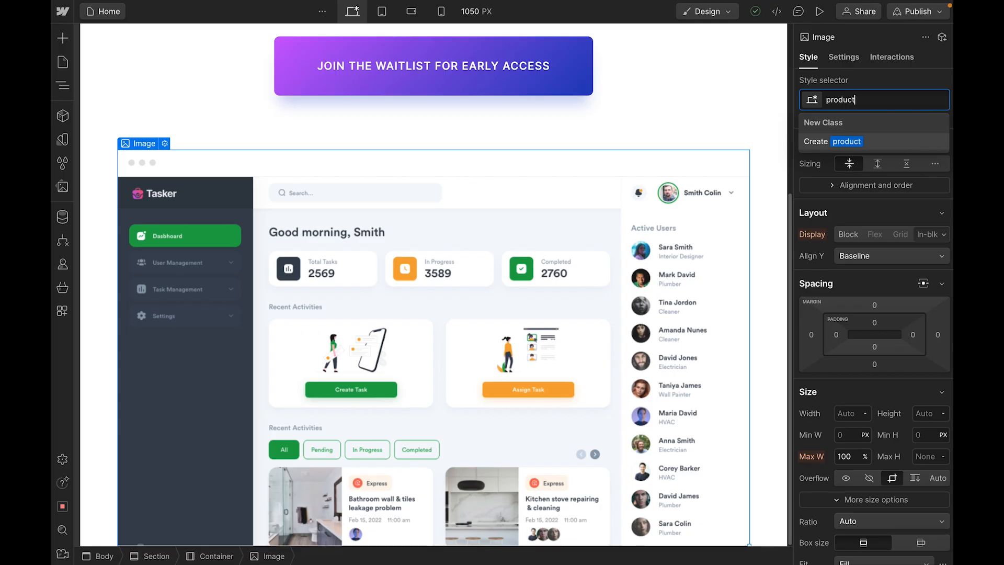
pyautogui.write('-shot')
pyautogui.press('Return')
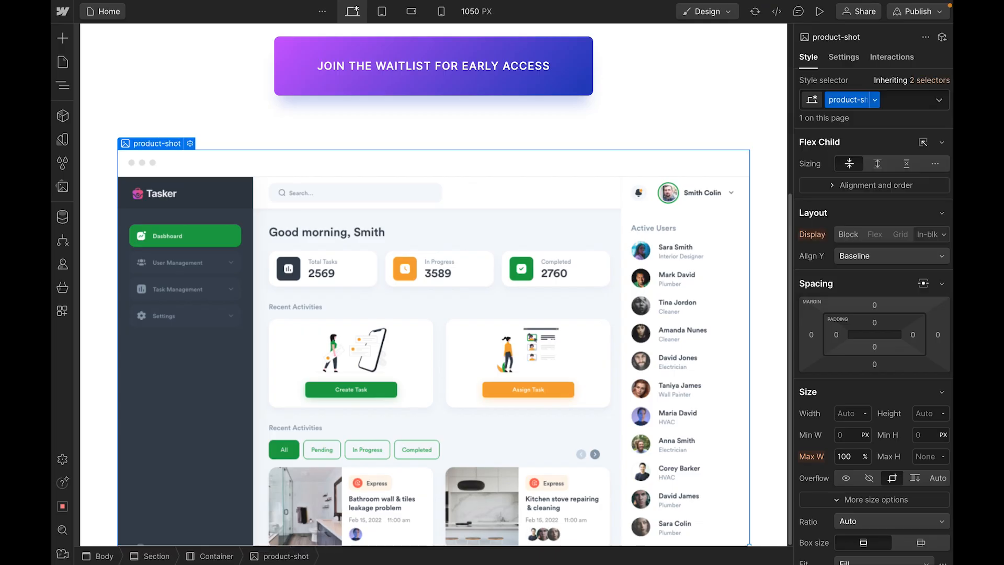
# - Set the border radius of the product-shot image to 12 px
pyautogui.scroll(-10, 889, 312)
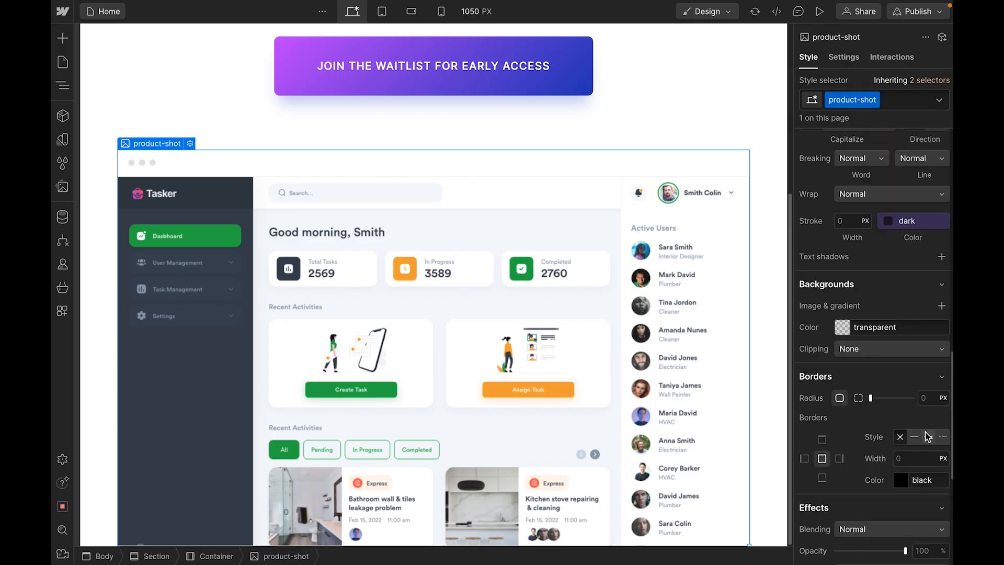
pyautogui.click(931, 397)
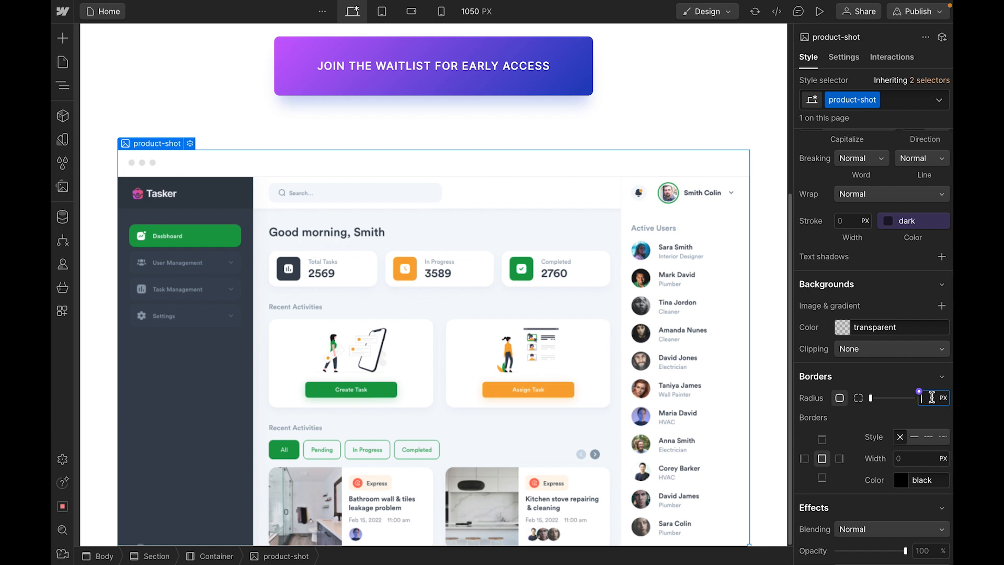
pyautogui.write('12')
# - Add an outside box shadow to the product-shot image using the pink color variable
pyautogui.scroll(-2, 925, 408)
pyautogui.scroll(-6, 918, 440)
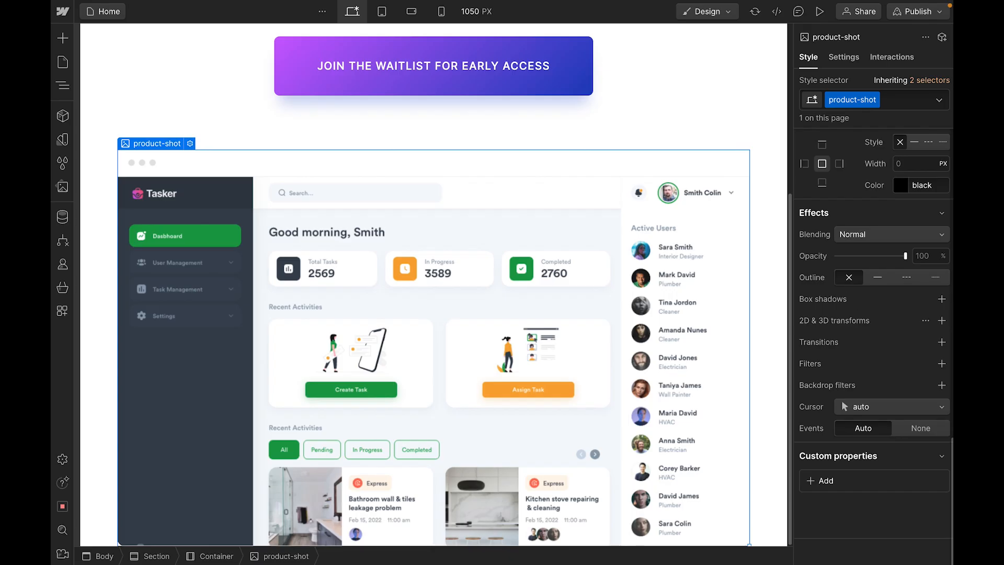
pyautogui.click(942, 298)
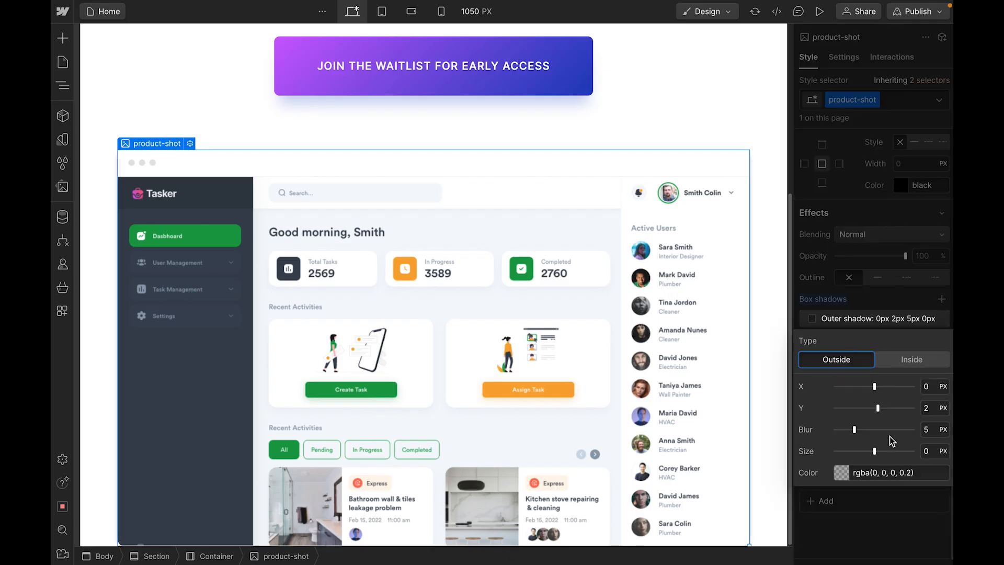
pyautogui.click(835, 466)
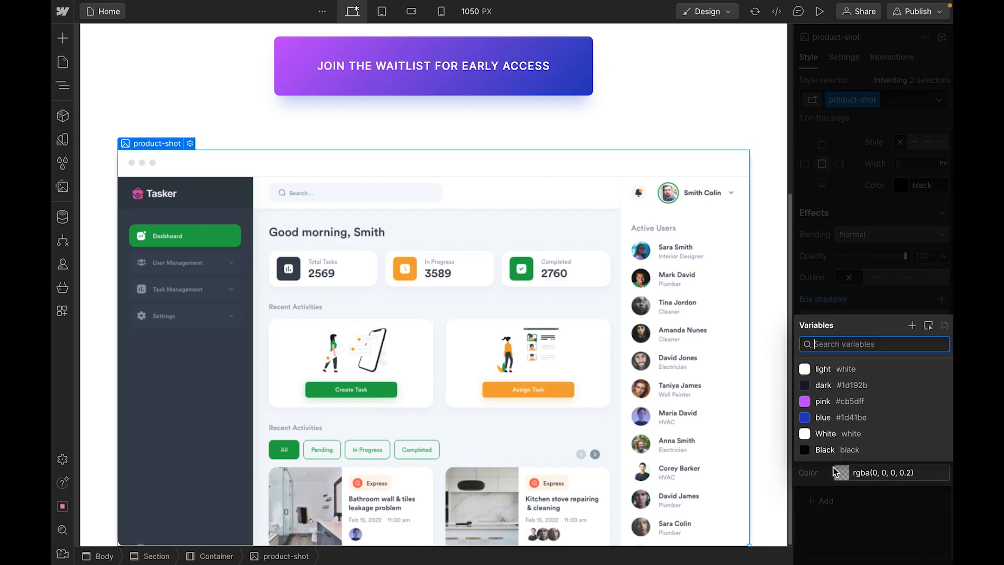
pyautogui.click(825, 402)
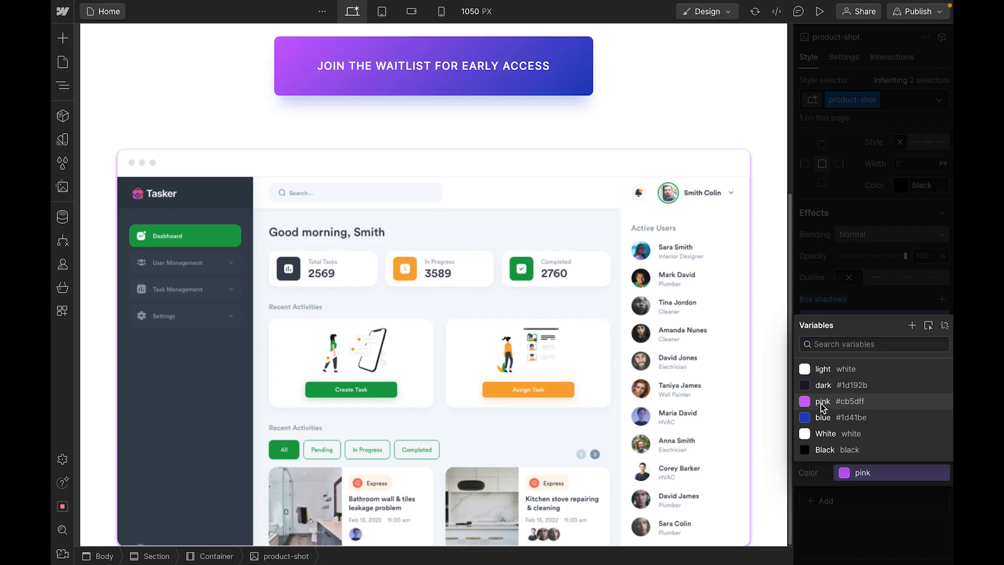
# - Set the product-shot shadow's blur to 100 px and its size to -50 px
pyautogui.moveTo(855, 430); pyautogui.dragTo(964, 432)
pyautogui.press('Up')
pyautogui.press('Up')
pyautogui.press('Up')
pyautogui.press('Up')
pyautogui.press('Up')
pyautogui.press('Up')
pyautogui.press('Up')
pyautogui.press('Up')
pyautogui.press('Up')
pyautogui.press('Up')
pyautogui.press('Up')
pyautogui.press('Up')
pyautogui.press('Up')
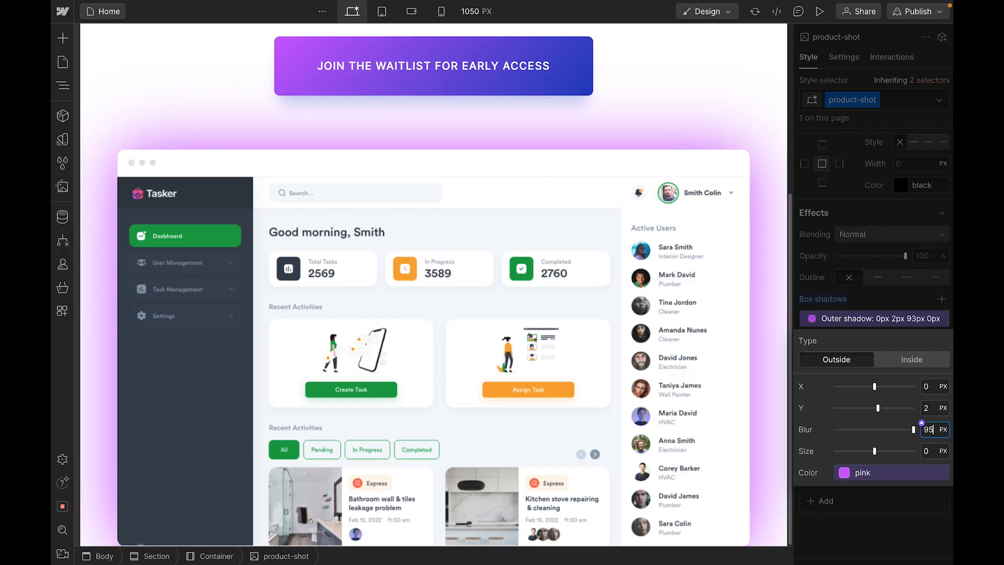
pyautogui.press('Down')
pyautogui.press('Down')
pyautogui.moveTo(883, 457); pyautogui.dragTo(770, 452)
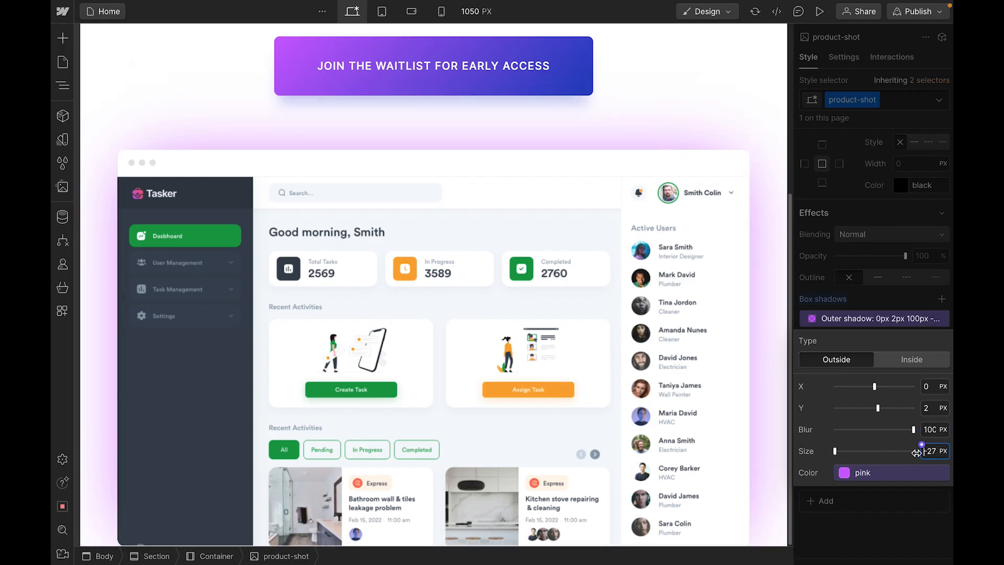
pyautogui.moveTo(907, 451); pyautogui.dragTo(900, 451)
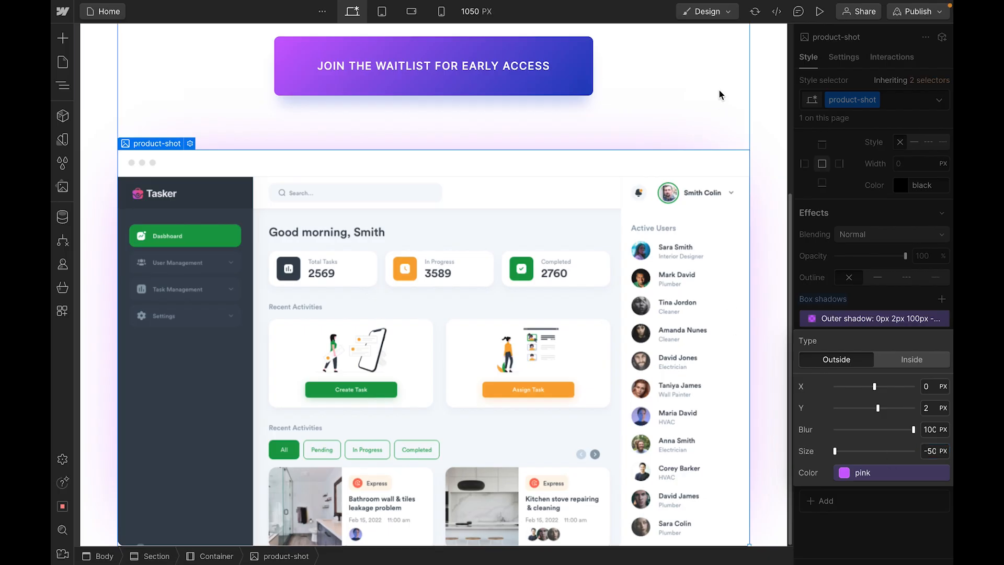
pyautogui.click(719, 91)
# - Preview the page and review the hero section with the product screenshot and its shadow
pyautogui.scroll(5, 703, 143)
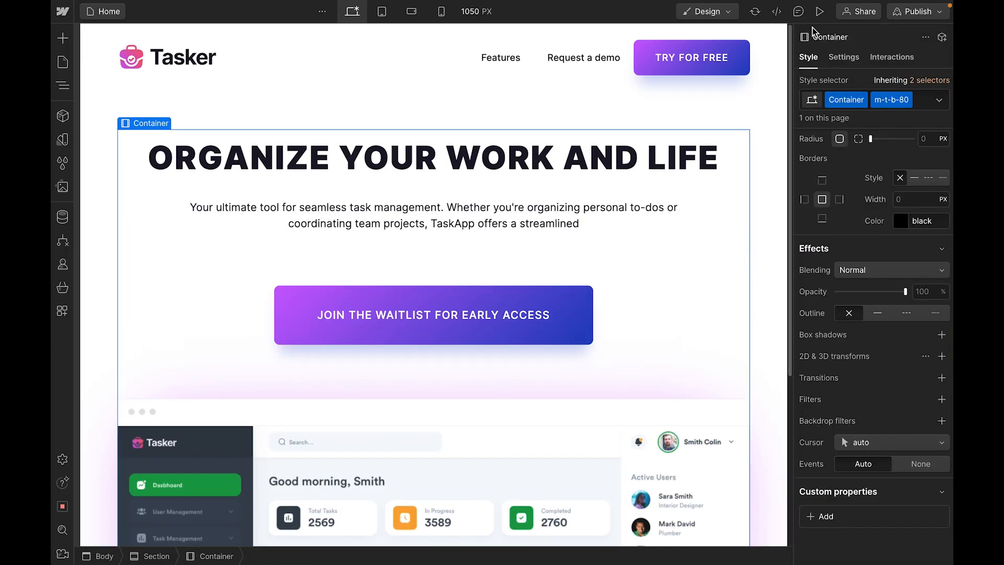
pyautogui.click(819, 11)
pyautogui.scroll(-4, 776, 320)
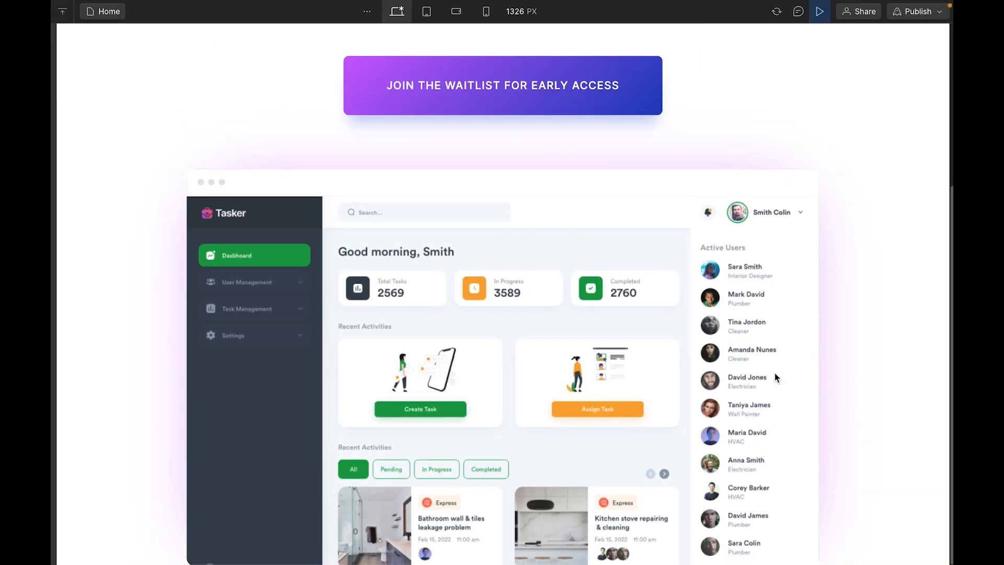
pyautogui.scroll(5, 774, 374)
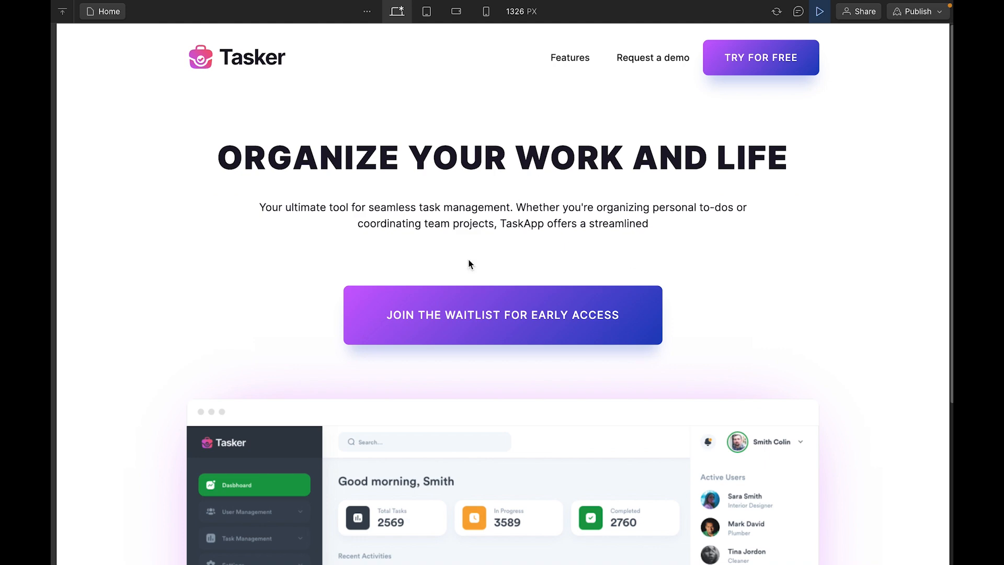
pyautogui.click(820, 11)
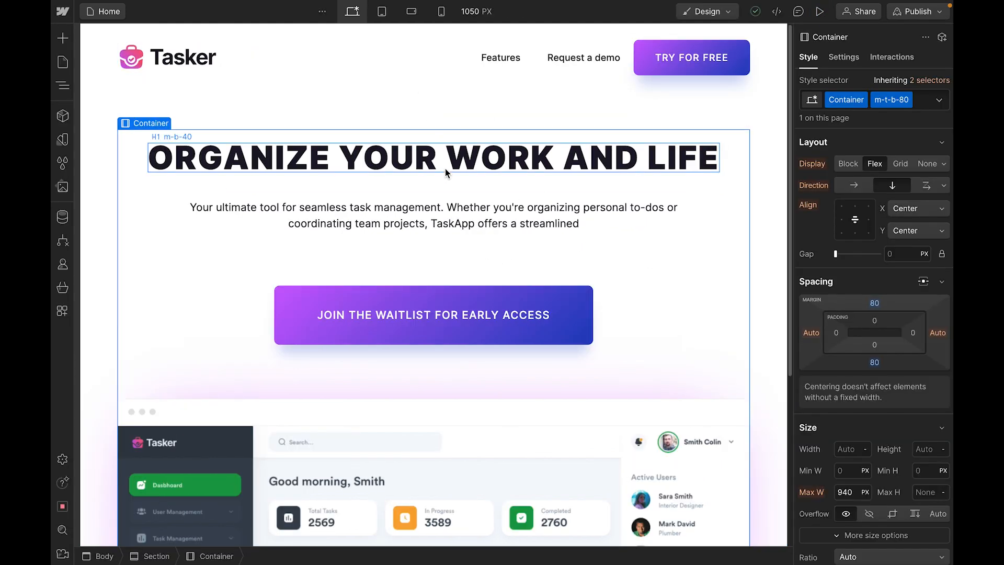
pyautogui.scroll(-5, 447, 170)
pyautogui.scroll(5, 565, 298)
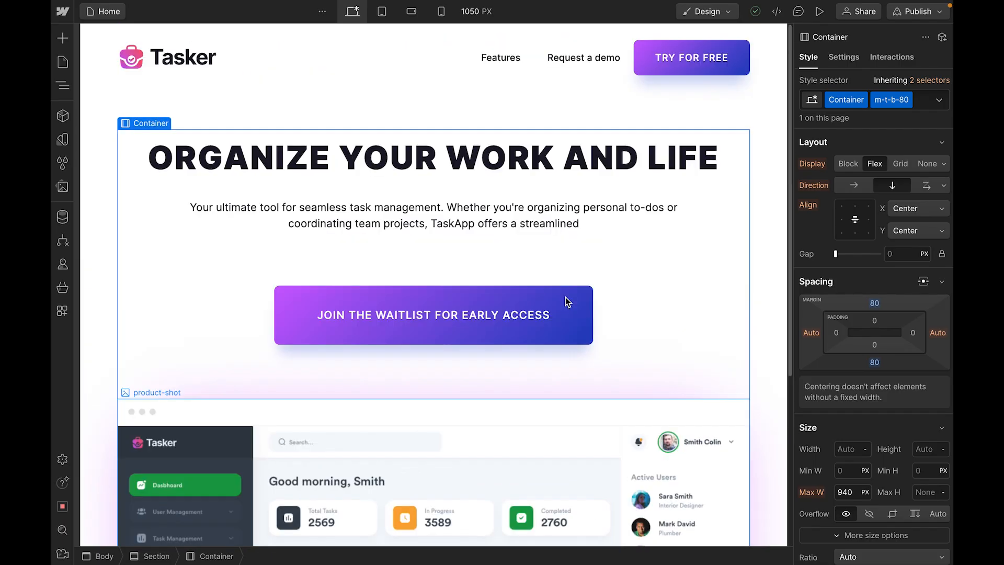
pyautogui.scroll(-5, 566, 302)
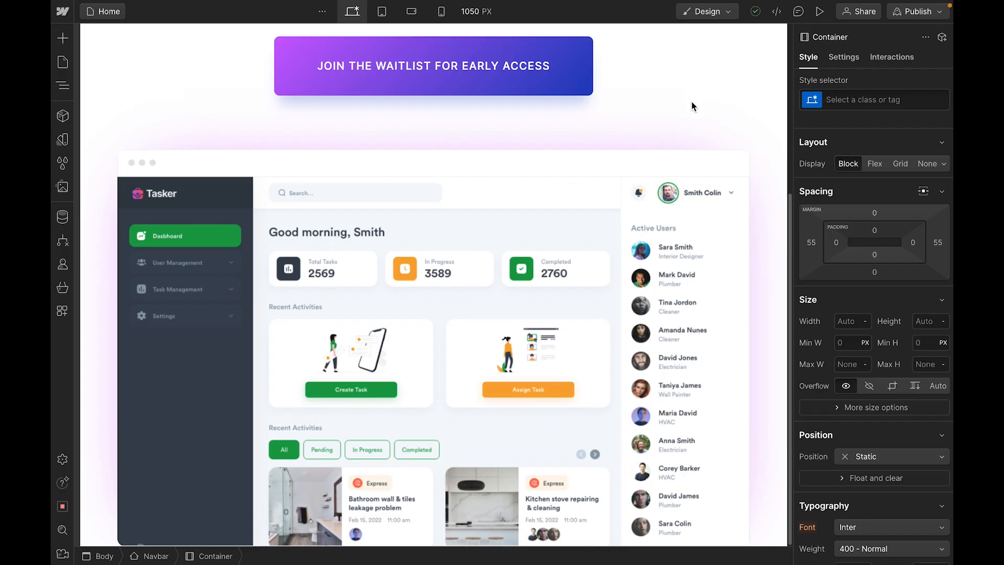
pyautogui.hotkey('ctrl', 'k')
pyautogui.write('sec')
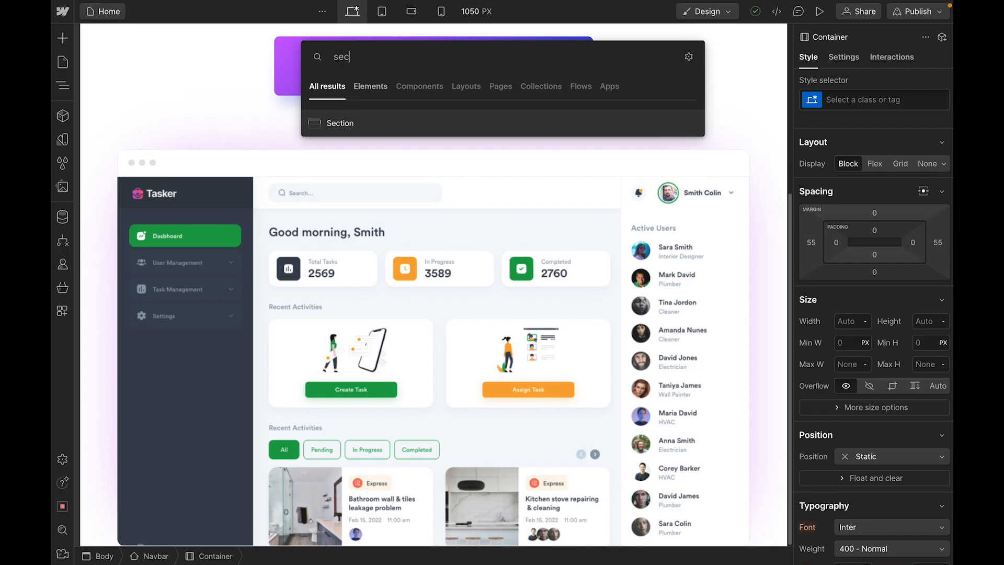
pyautogui.press('Return')
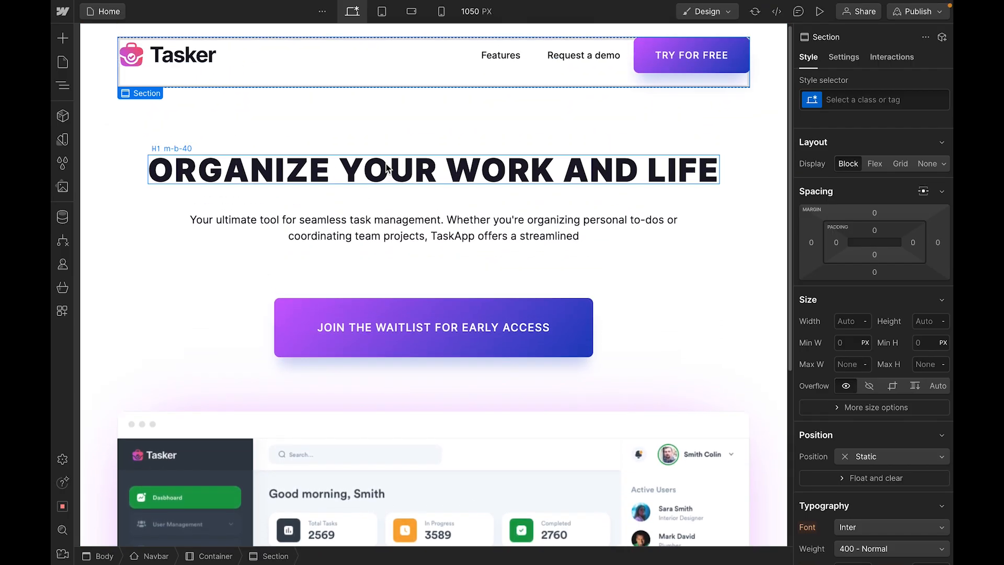
pyautogui.hotkey('ctrl', 'z')
# - Add a new section directly under the Body, below the hero section
pyautogui.click(70, 94)
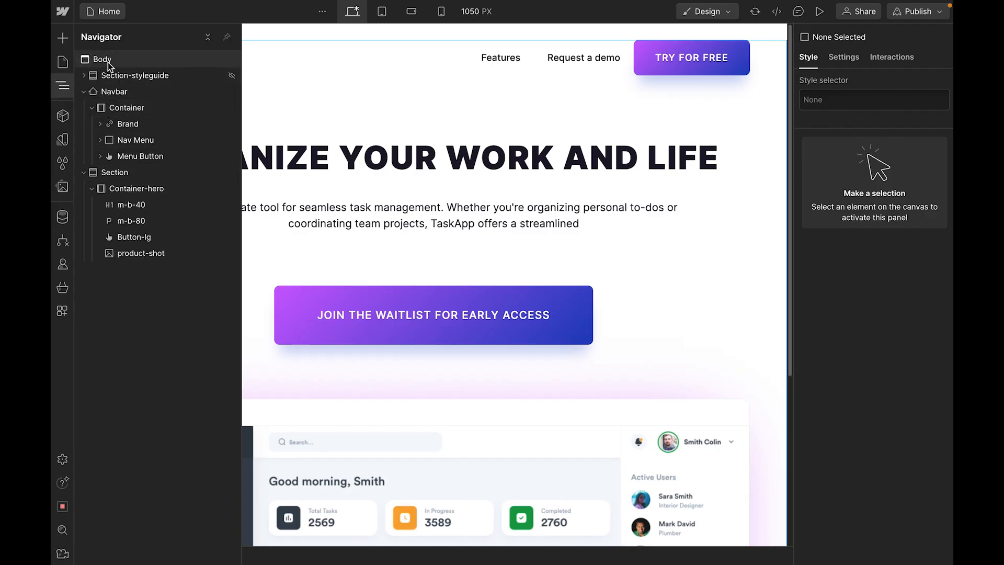
pyautogui.click(84, 91)
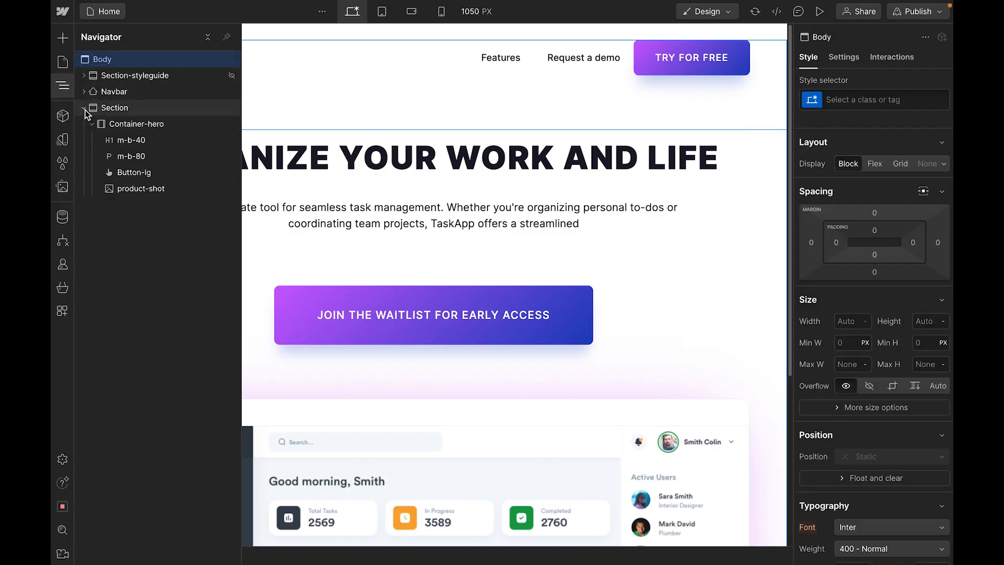
pyautogui.click(84, 108)
pyautogui.hotkey('ctrl', 'k')
pyautogui.write('sec')
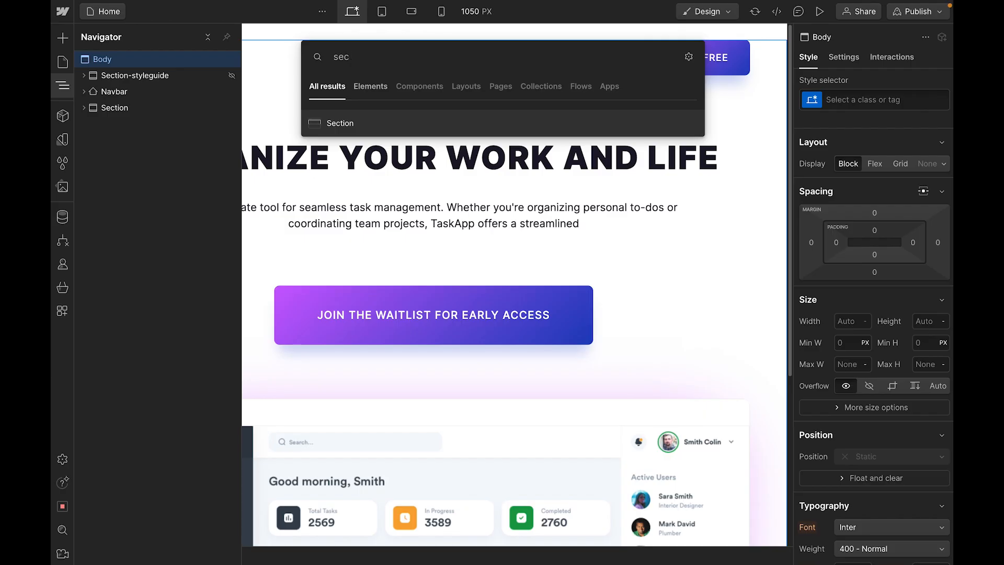
pyautogui.press('Return')
# - Add a container inside the new section and a div block inside that container
pyautogui.click(438, 519)
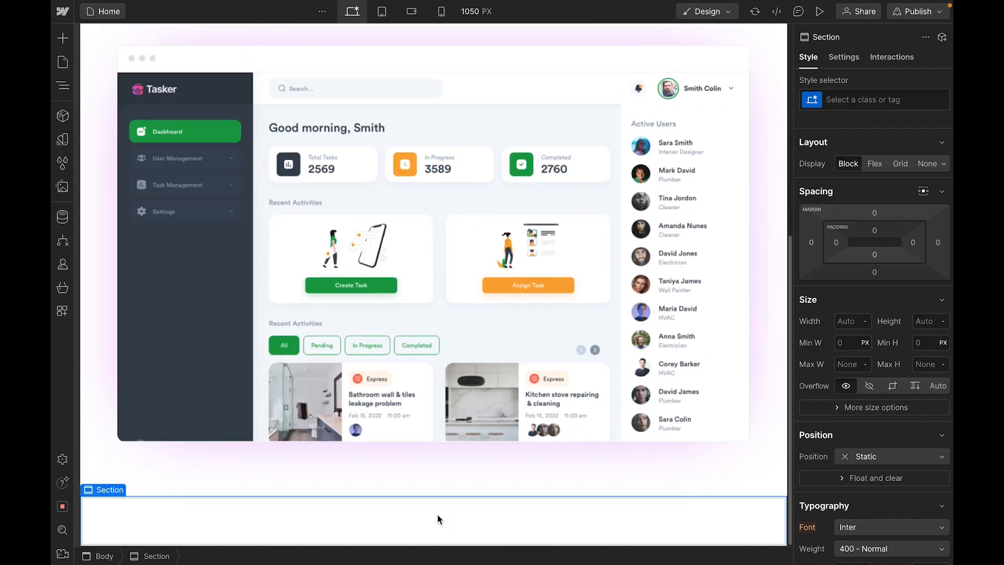
pyautogui.hotkey('ctrl', 'k')
pyautogui.write('cont')
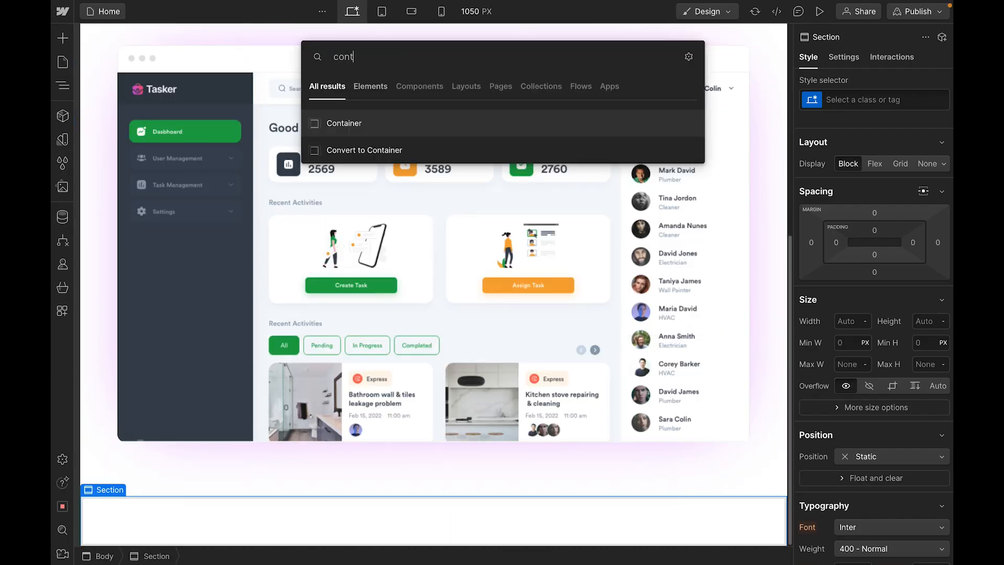
pyautogui.press('Return')
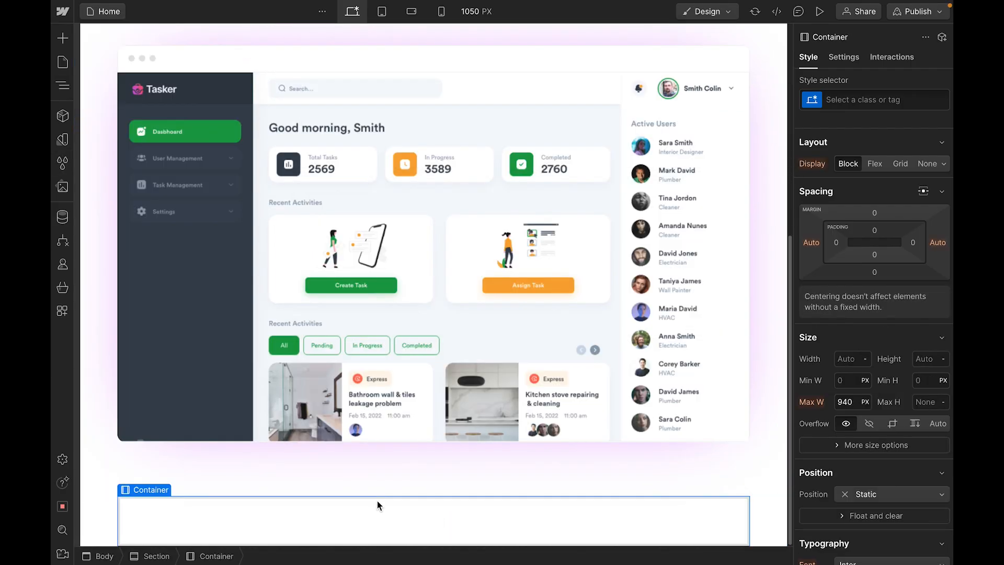
pyautogui.hotkey('ctrl', 'k')
pyautogui.write('div')
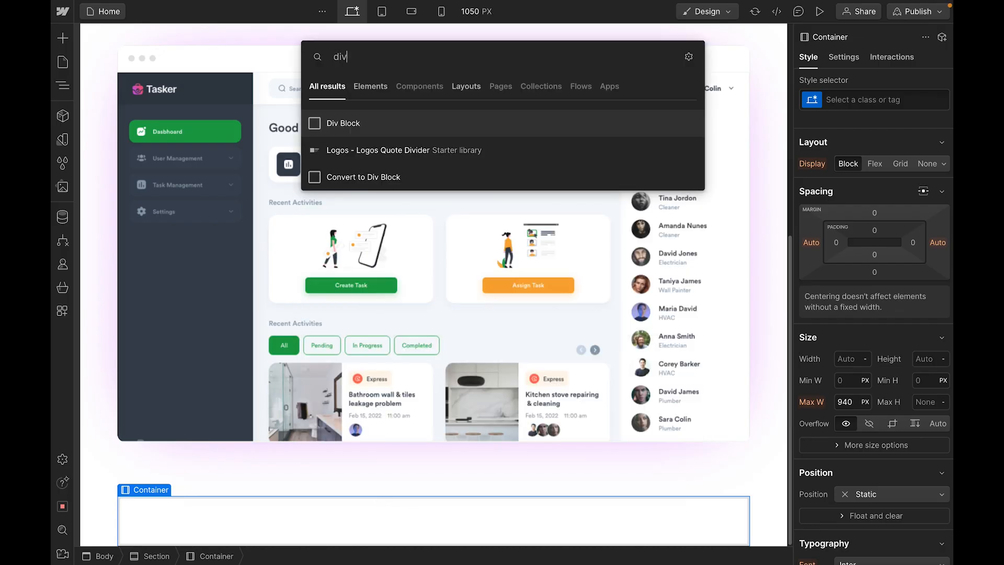
pyautogui.press('Return')
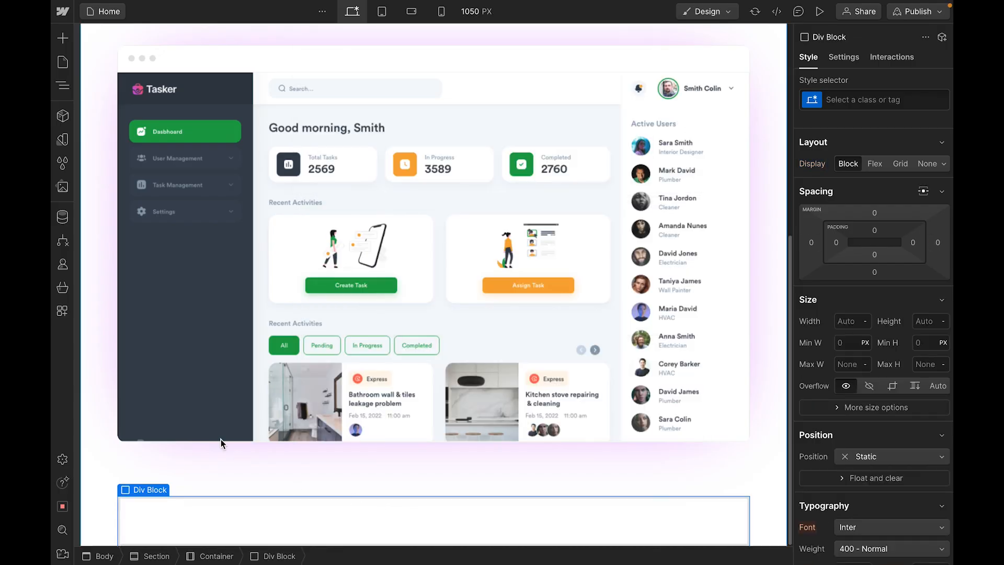
# - Place the Surfinox, Cantel, Chaparral Boats and Ranger logo assets side by side, in that order, inside the new div block
pyautogui.click(63, 187)
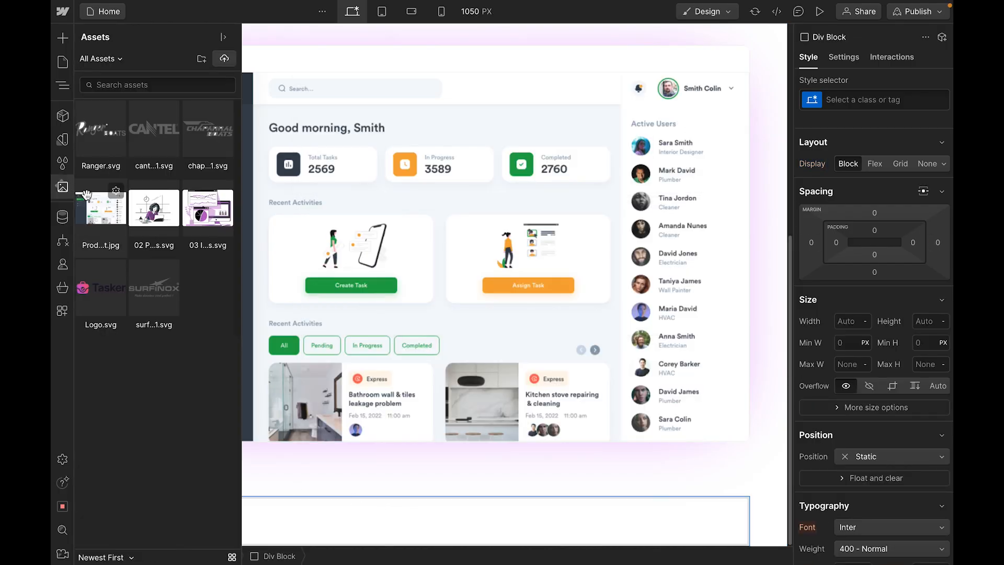
pyautogui.moveTo(176, 323); pyautogui.dragTo(176, 509)
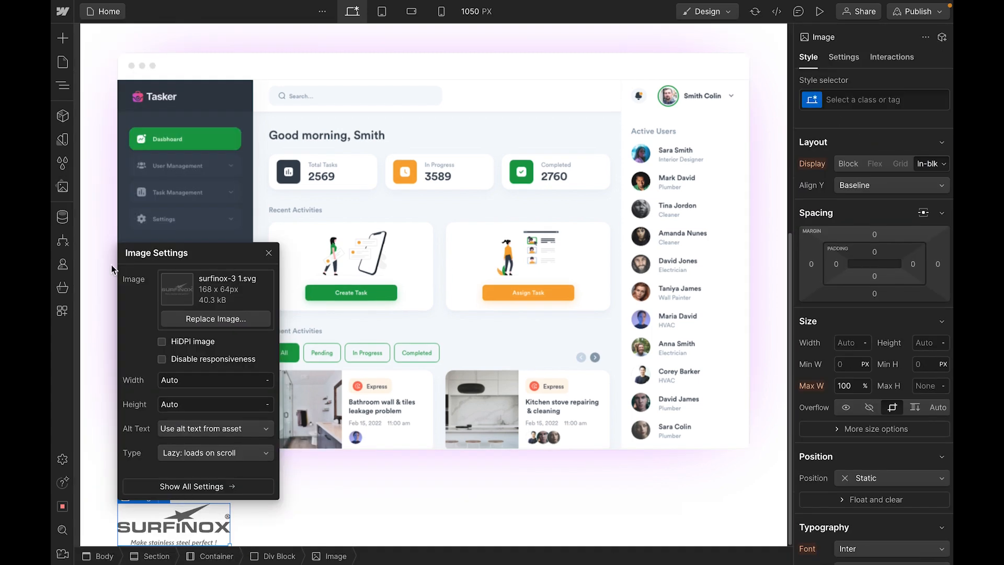
pyautogui.click(63, 186)
pyautogui.moveTo(137, 145); pyautogui.dragTo(282, 523)
pyautogui.click(62, 187)
pyautogui.moveTo(208, 137); pyautogui.dragTo(380, 512)
pyautogui.click(63, 187)
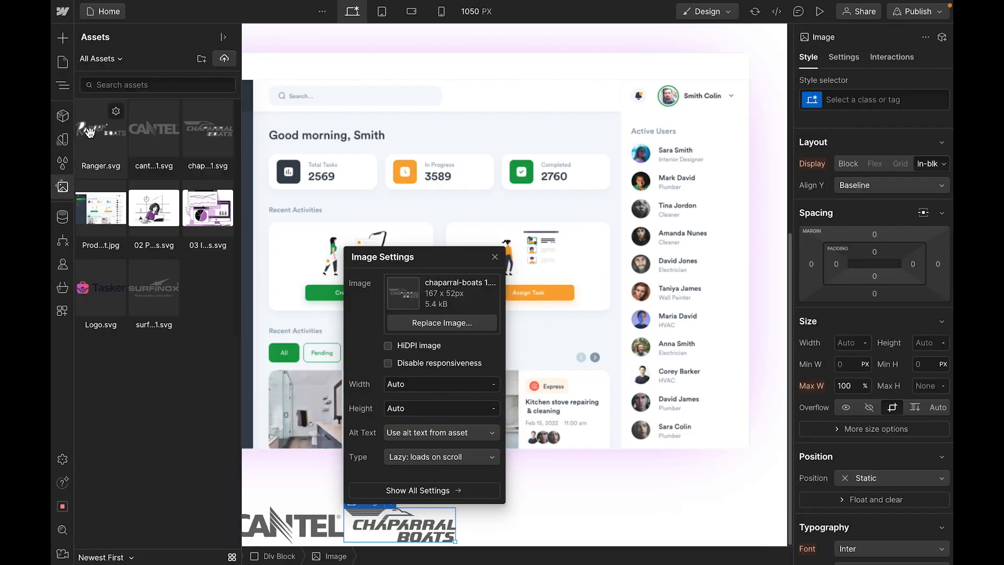
pyautogui.moveTo(92, 137); pyautogui.dragTo(487, 523)
# - Create a new class named Logos on the div block holding the brand logos
pyautogui.click(674, 507)
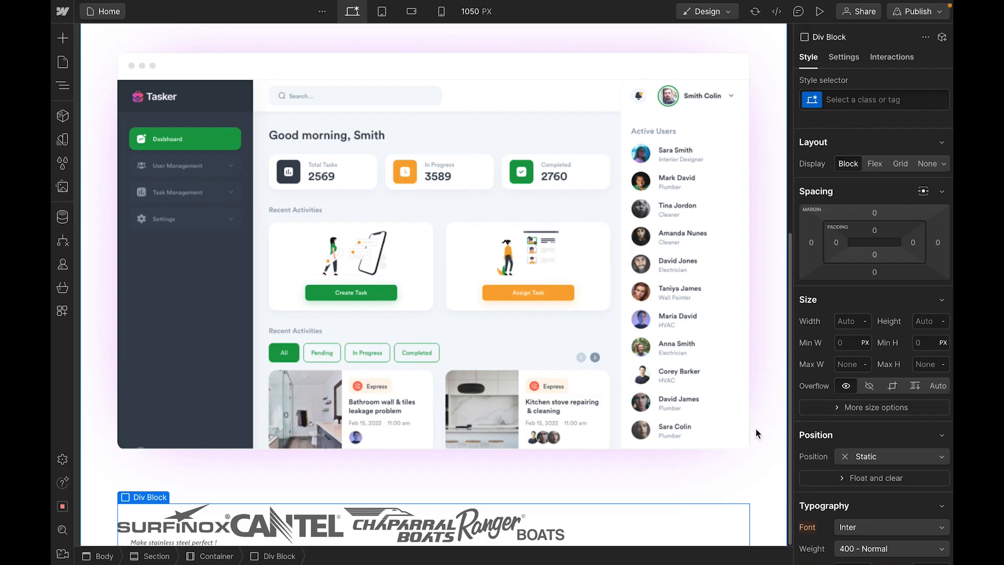
pyautogui.click(848, 101)
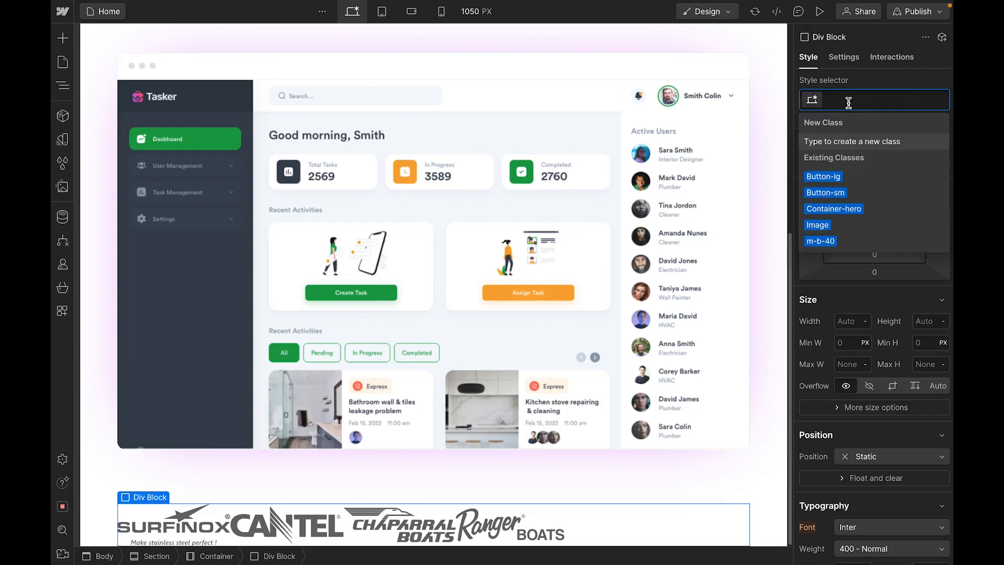
pyautogui.write('Logos')
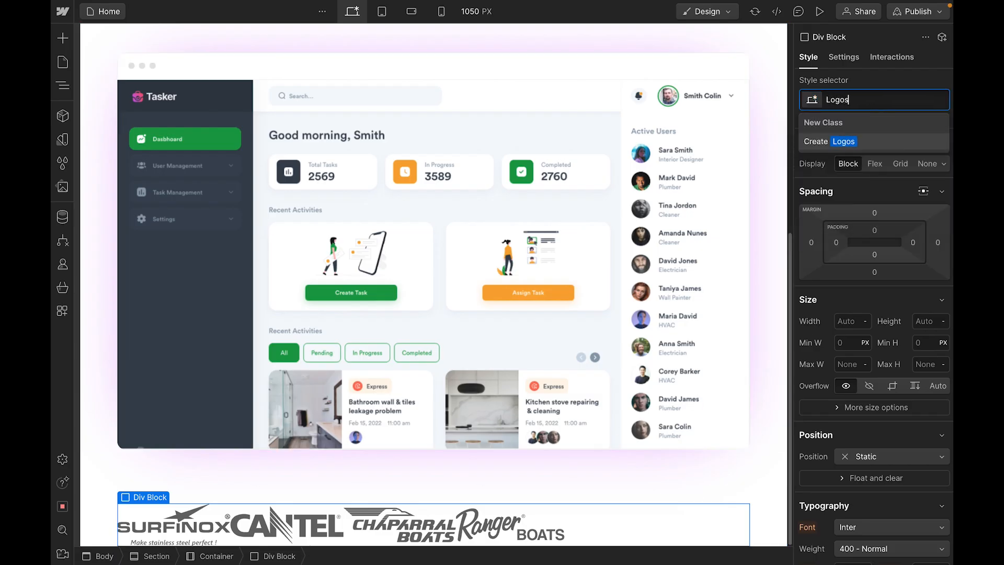
pyautogui.press('Return')
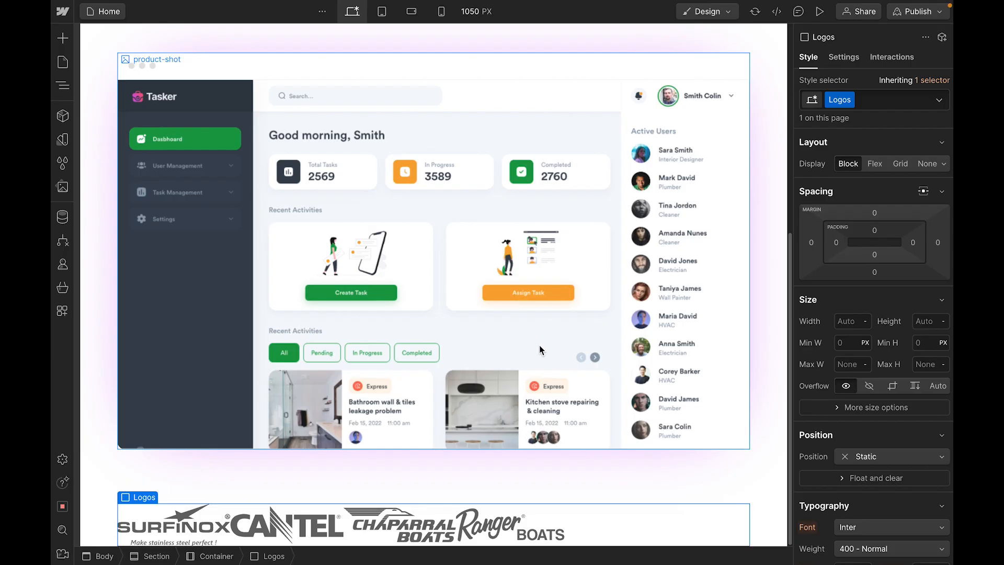
# - Change the Logos div block to a grid layout with 4 columns and 1 row
pyautogui.click(899, 165)
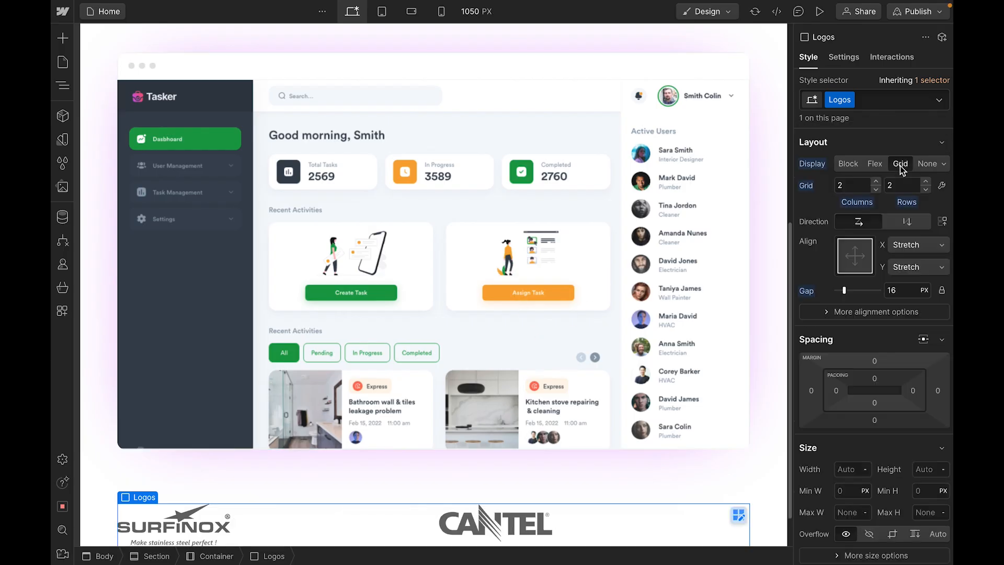
pyautogui.click(875, 181)
pyautogui.click(876, 180)
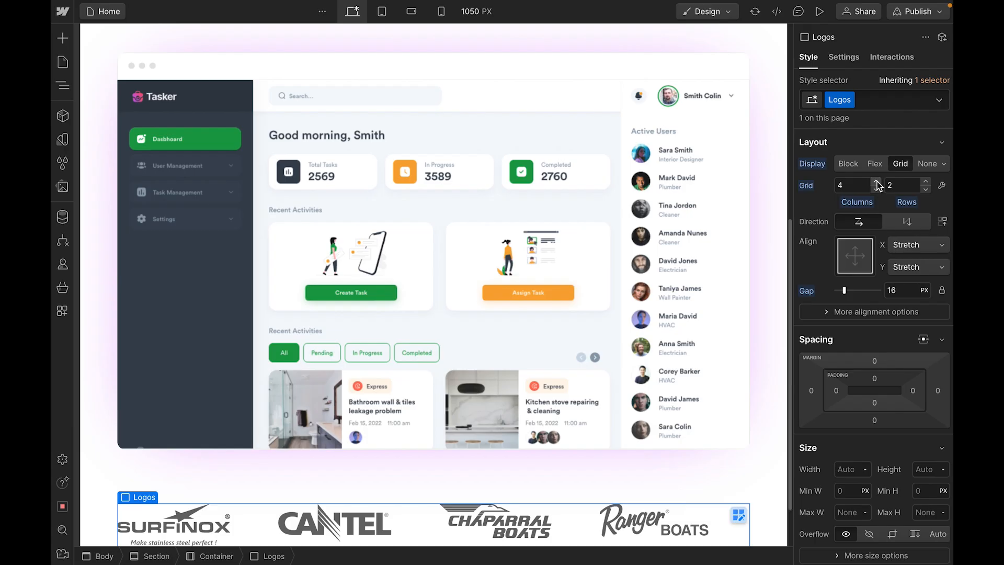
pyautogui.click(925, 190)
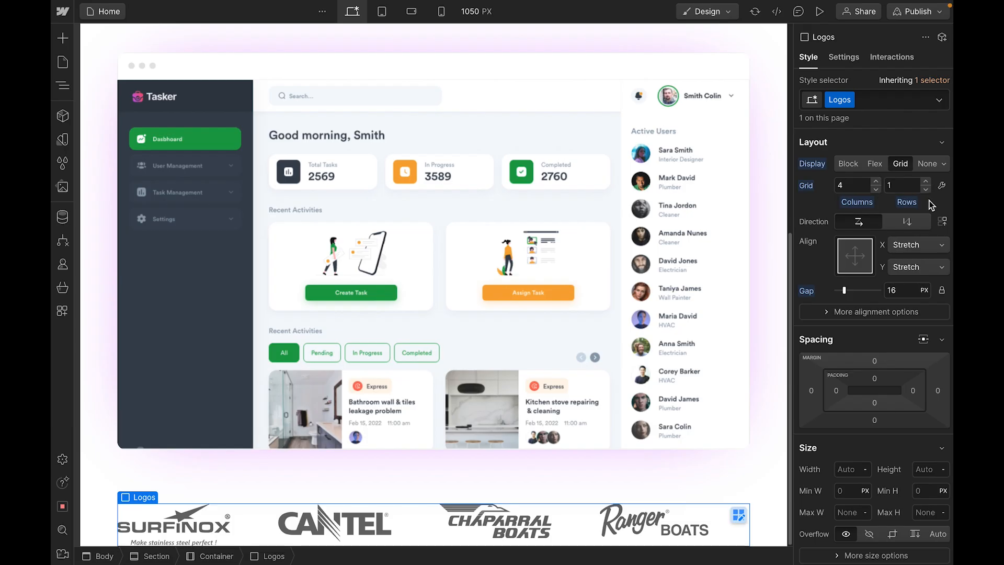
# - Align the Logos grid's items to Center both horizontally and vertically
pyautogui.click(908, 249)
pyautogui.click(913, 206)
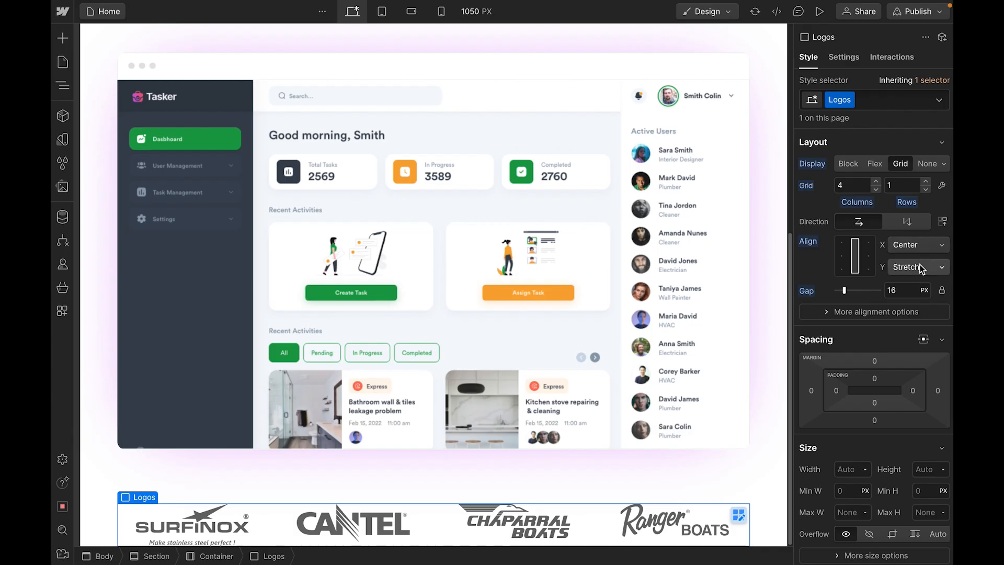
pyautogui.click(920, 268)
pyautogui.click(902, 225)
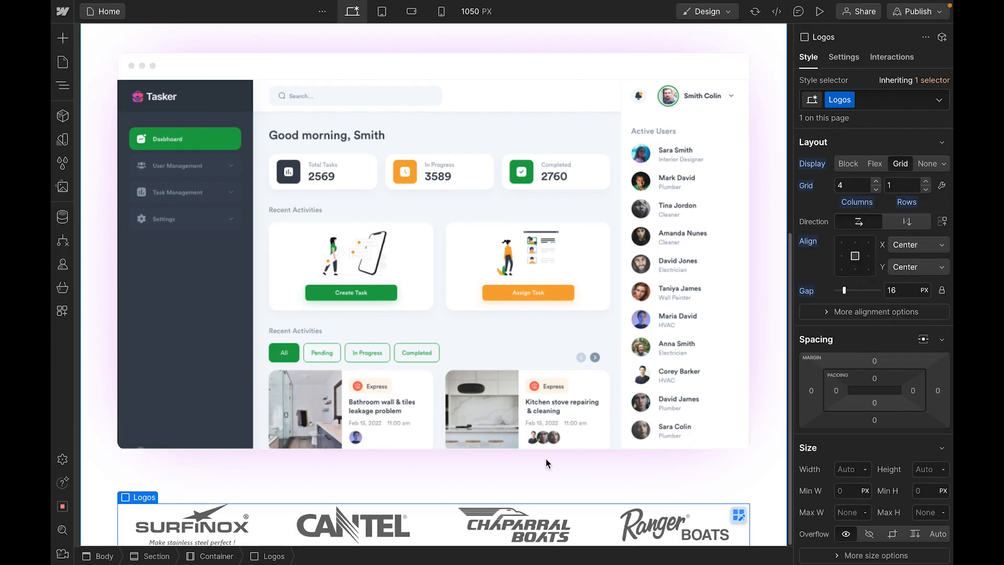
# - Add an H2 heading to the logos section's container and place it above the Logos grid
pyautogui.click(62, 92)
pyautogui.click(100, 238)
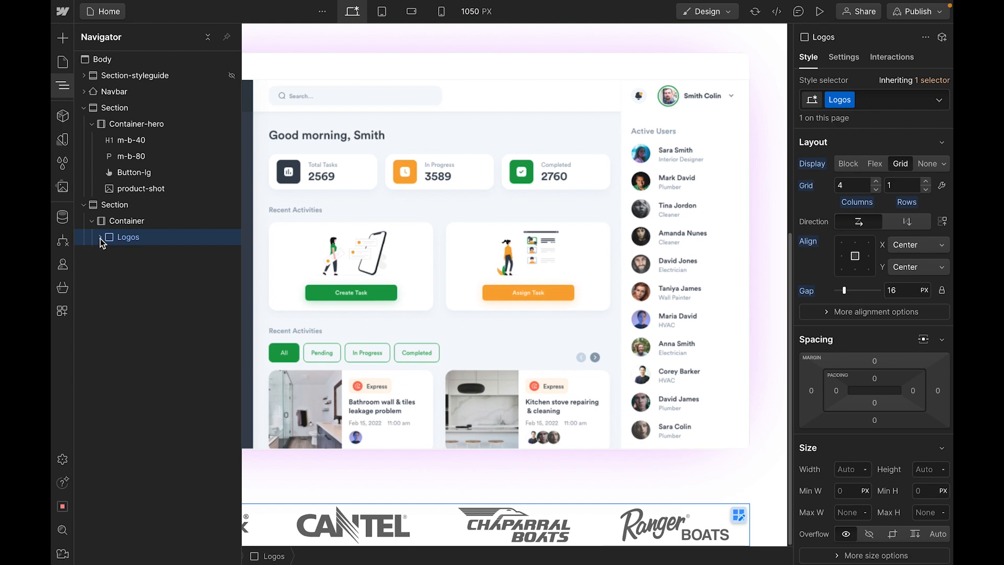
pyautogui.click(118, 221)
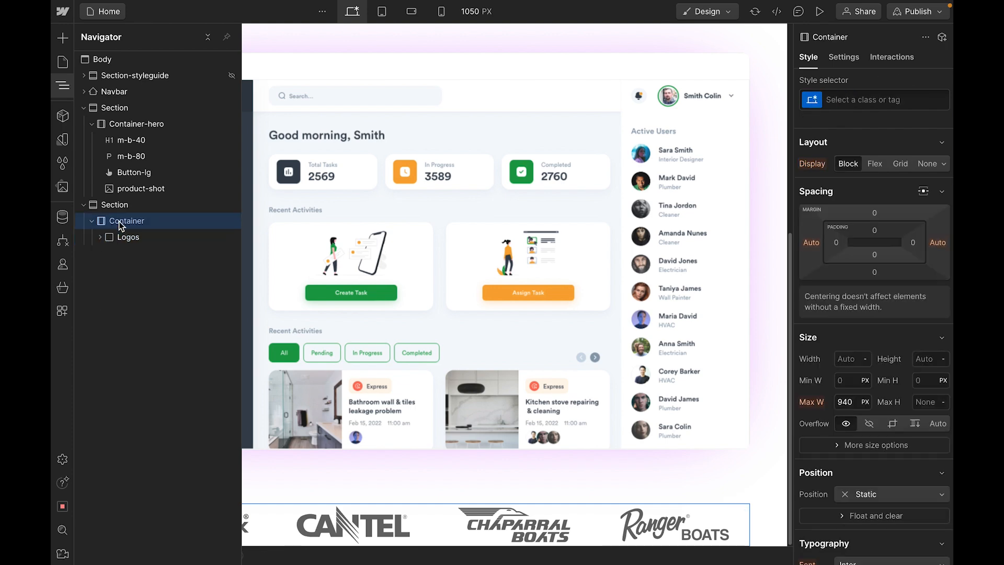
pyautogui.hotkey('ctrl', 'k')
pyautogui.write('h2')
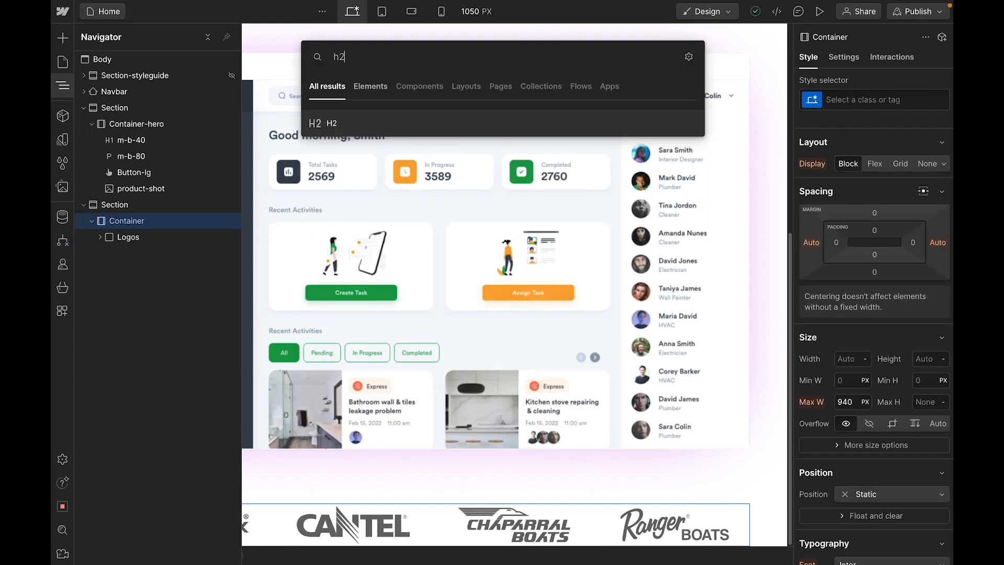
pyautogui.press('Return')
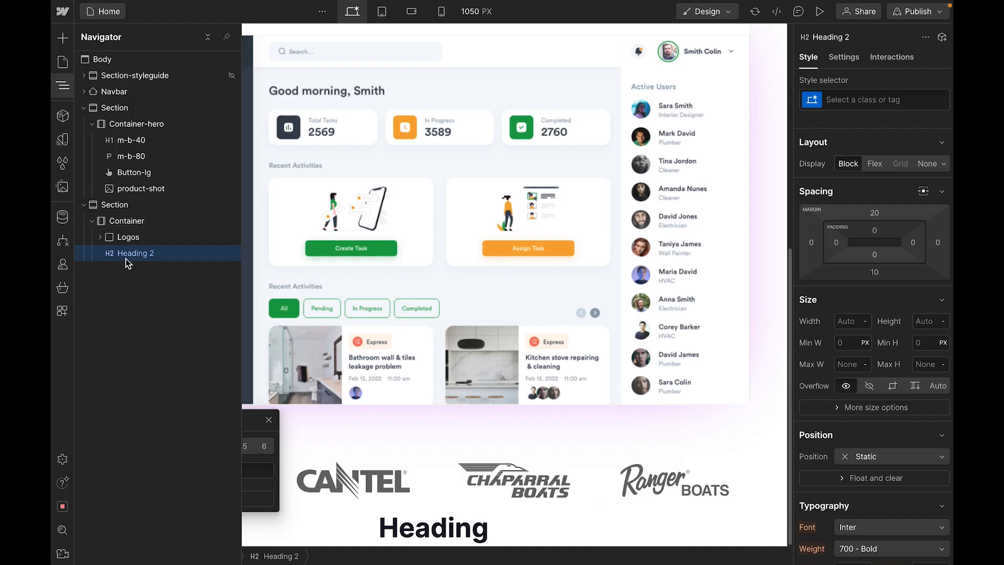
pyautogui.moveTo(127, 241); pyautogui.dragTo(127, 228)
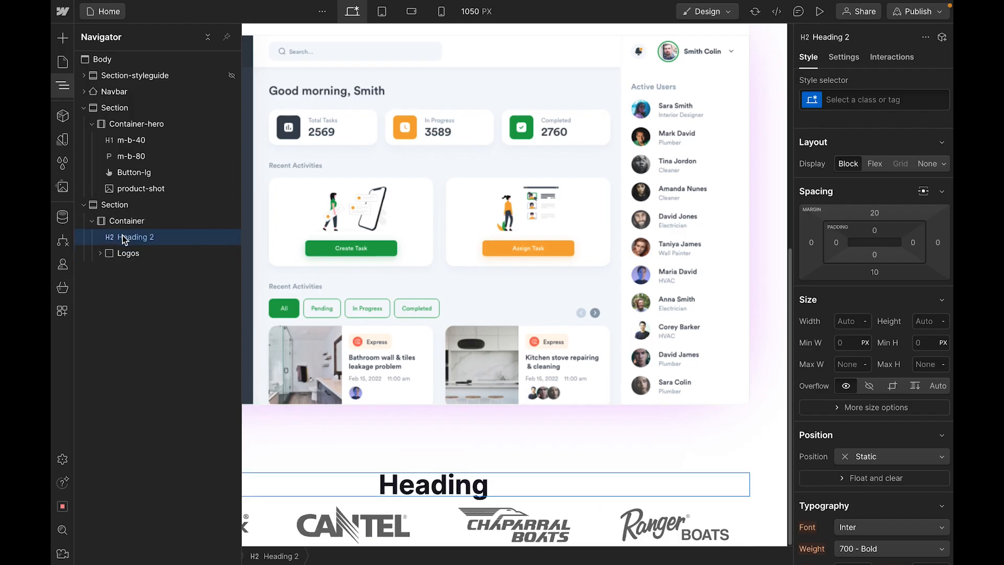
# - Change the new H2 heading's text to "Trusted by"
pyautogui.doubleClick(451, 481)
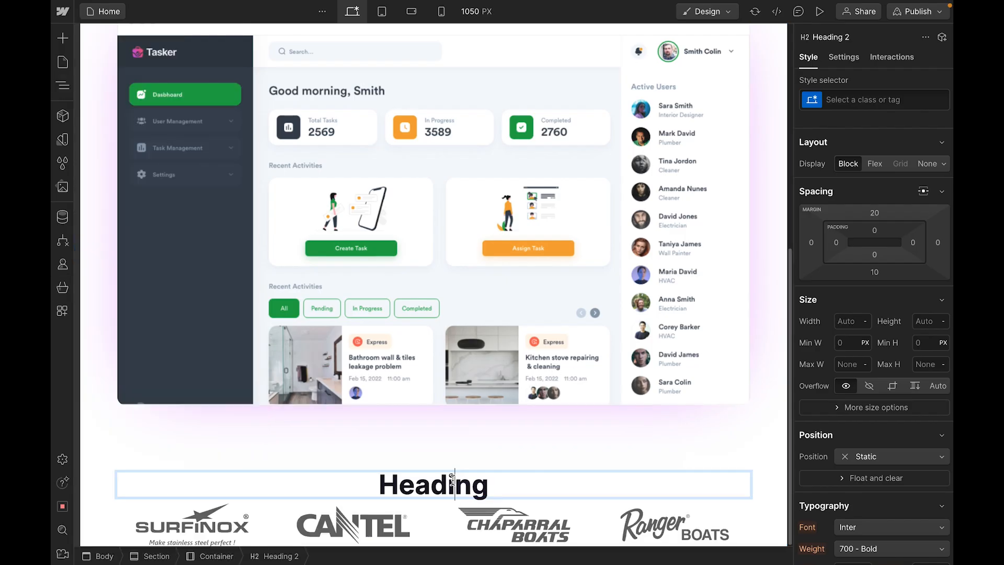
pyautogui.write('Tru')
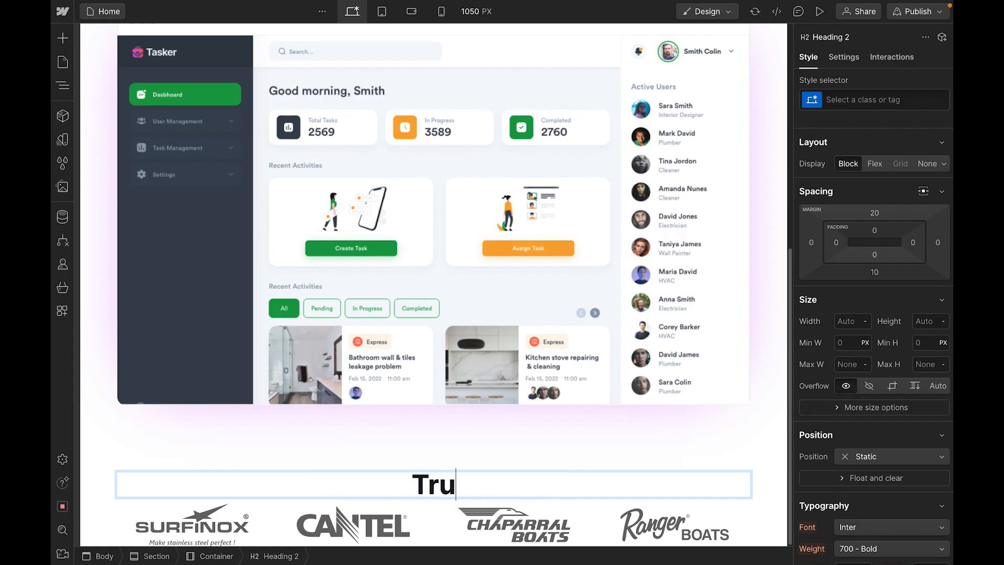
pyautogui.write('sted by')
# - Apply the existing m-b-40 class to the "Trusted by" heading
pyautogui.click(862, 97)
pyautogui.write('m')
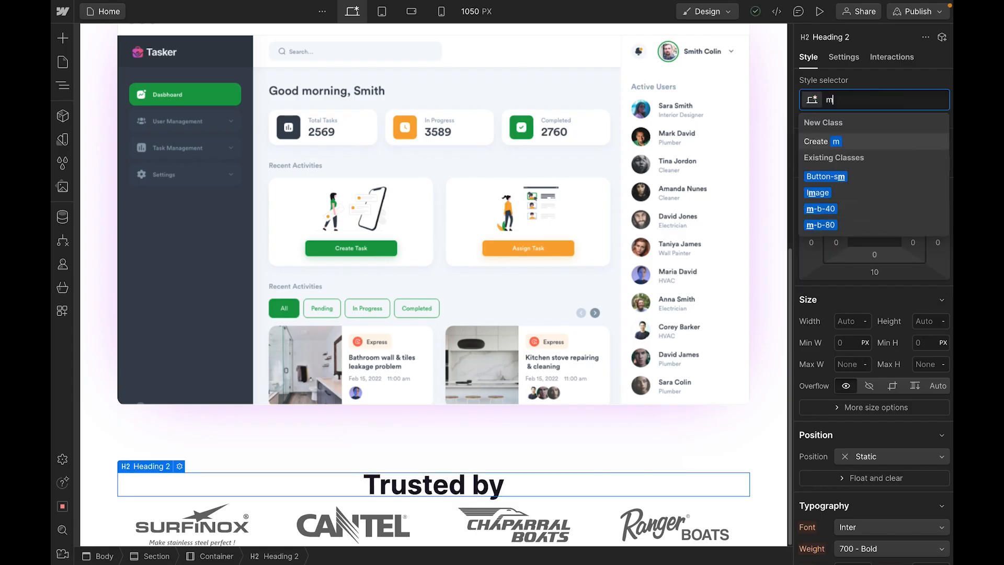
pyautogui.click(824, 210)
pyautogui.click(701, 468)
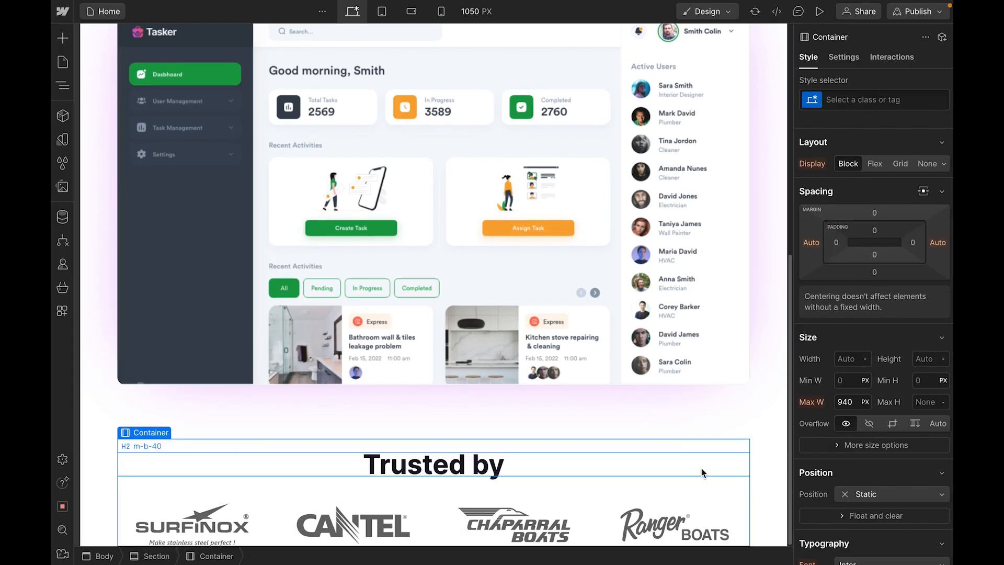
# - Add a new section at the end of the page body and insert a container inside it
pyautogui.click(565, 436)
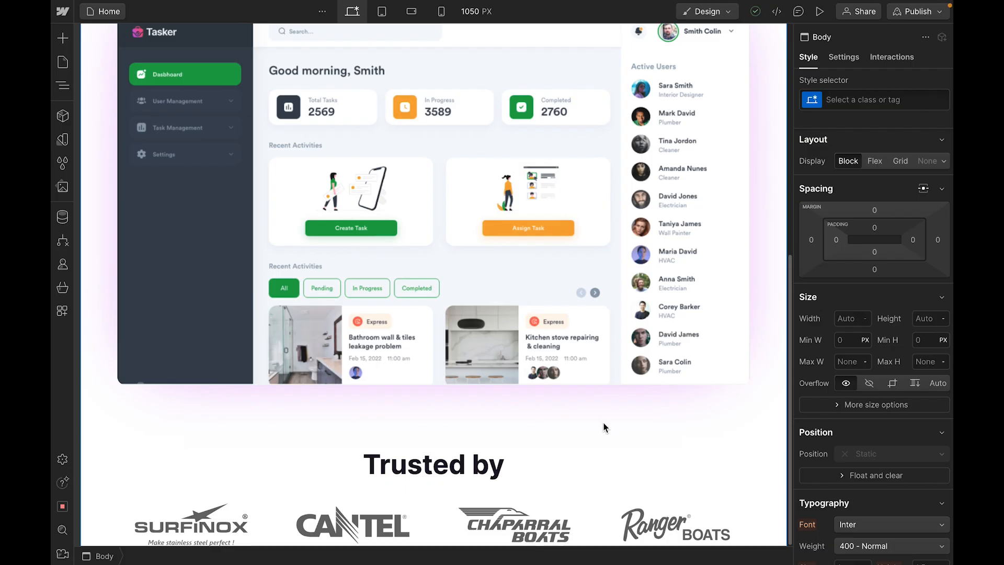
pyautogui.click(63, 85)
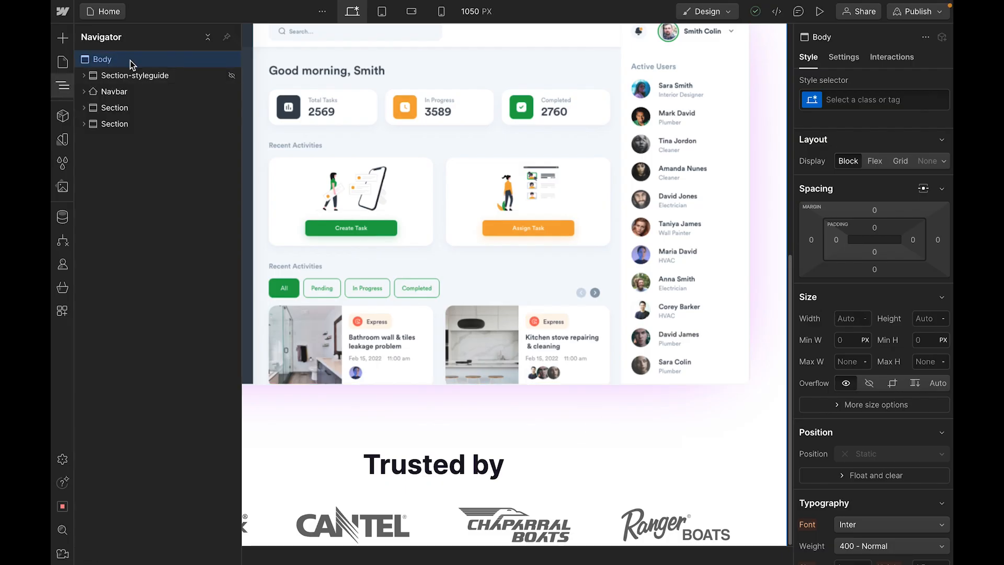
pyautogui.hotkey('ctrl', 'k')
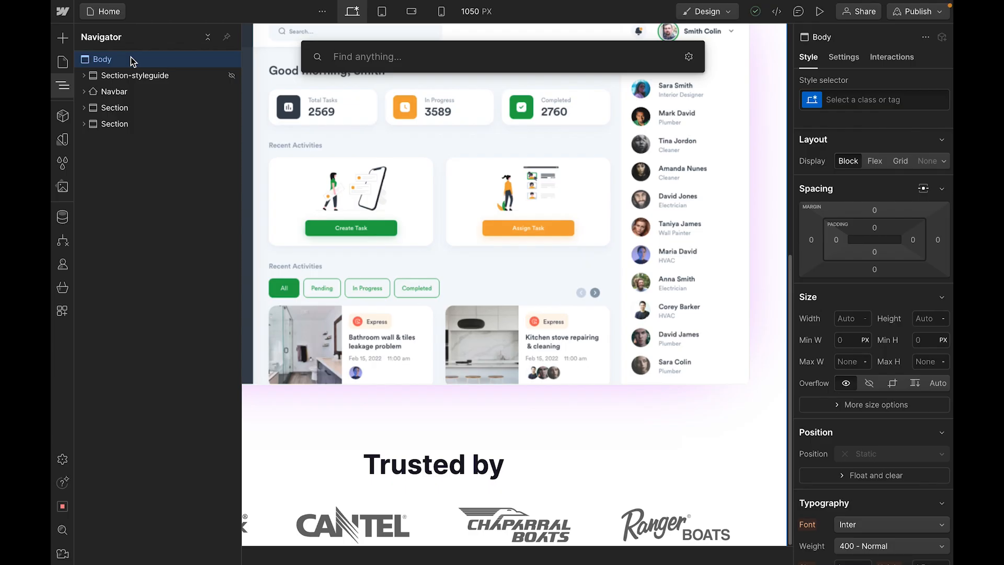
pyautogui.write('section')
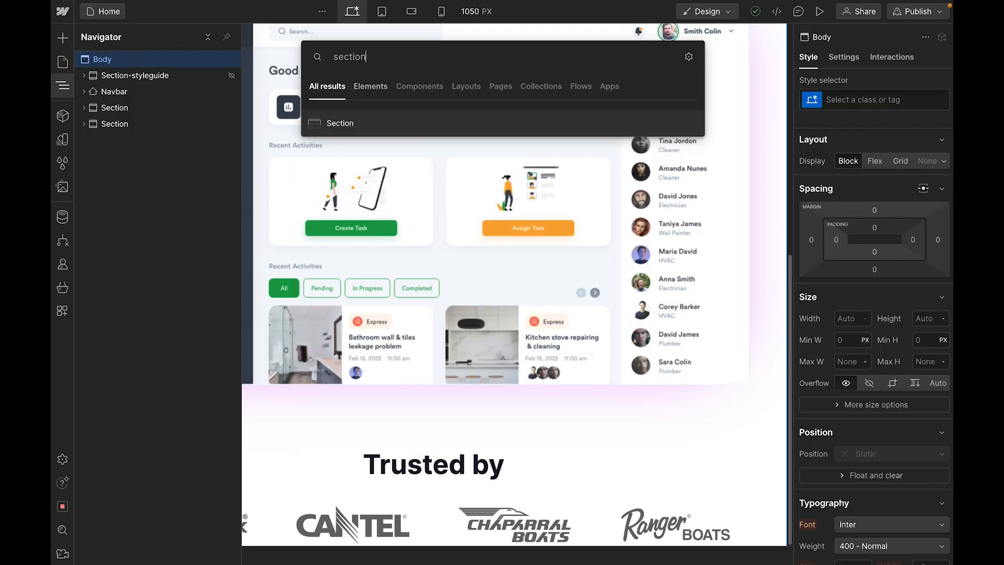
pyautogui.press('Return')
pyautogui.hotkey('ctrl', 'k')
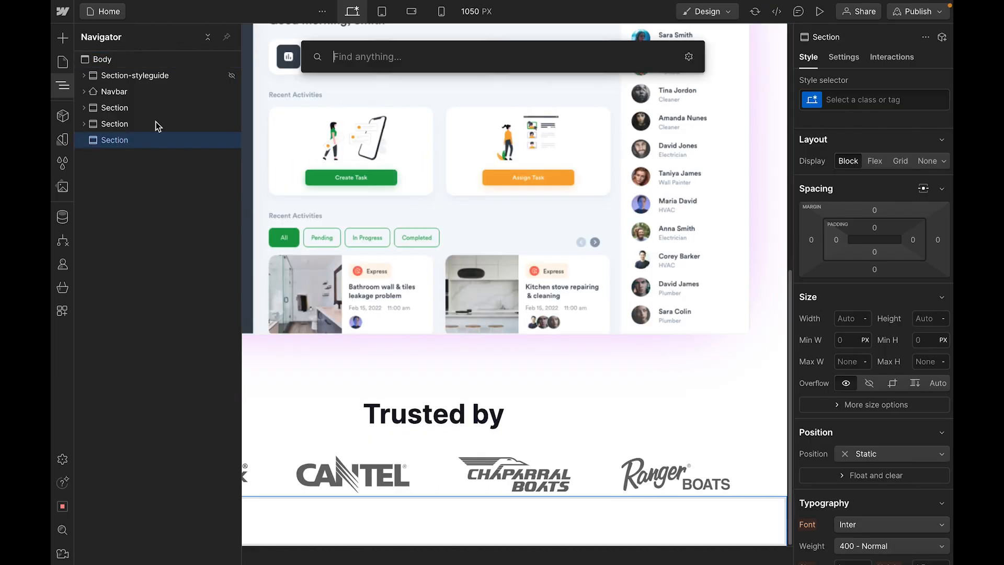
pyautogui.write('conta')
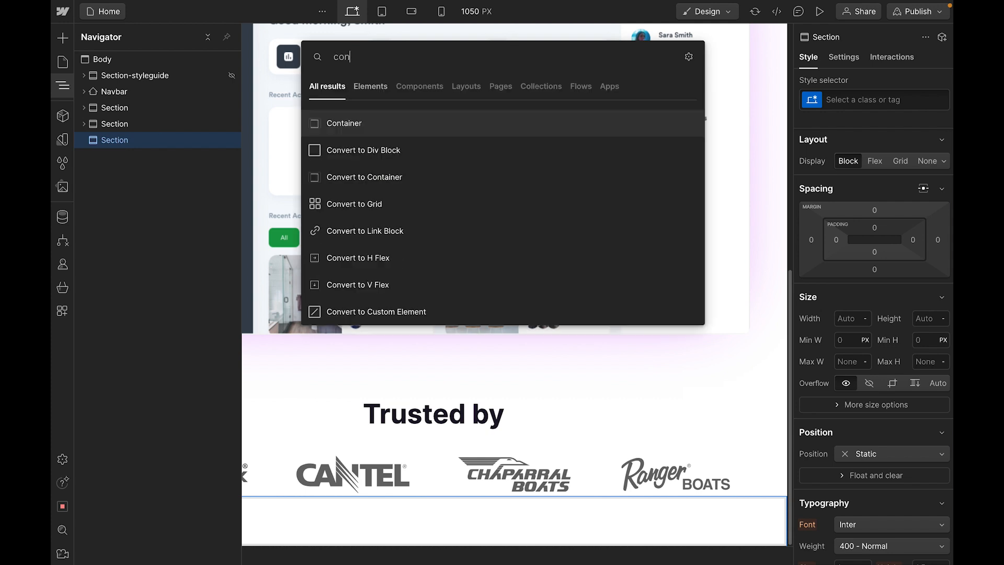
pyautogui.press('Return')
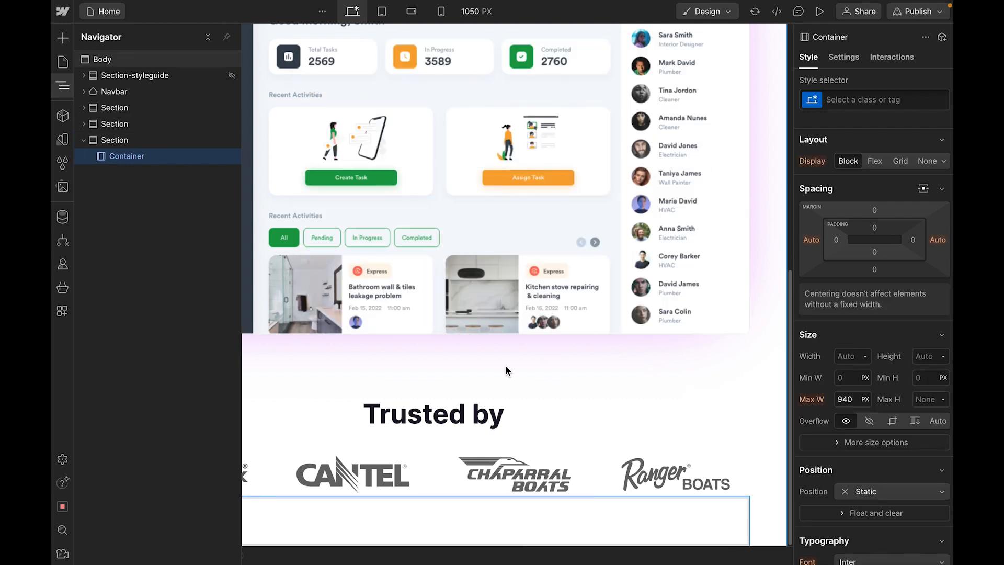
# - Insert a div block in the new container and lay it out as a grid with 3 columns and 1 row
pyautogui.hotkey('ctrl', 'k')
pyautogui.write('div')
pyautogui.press('Return')
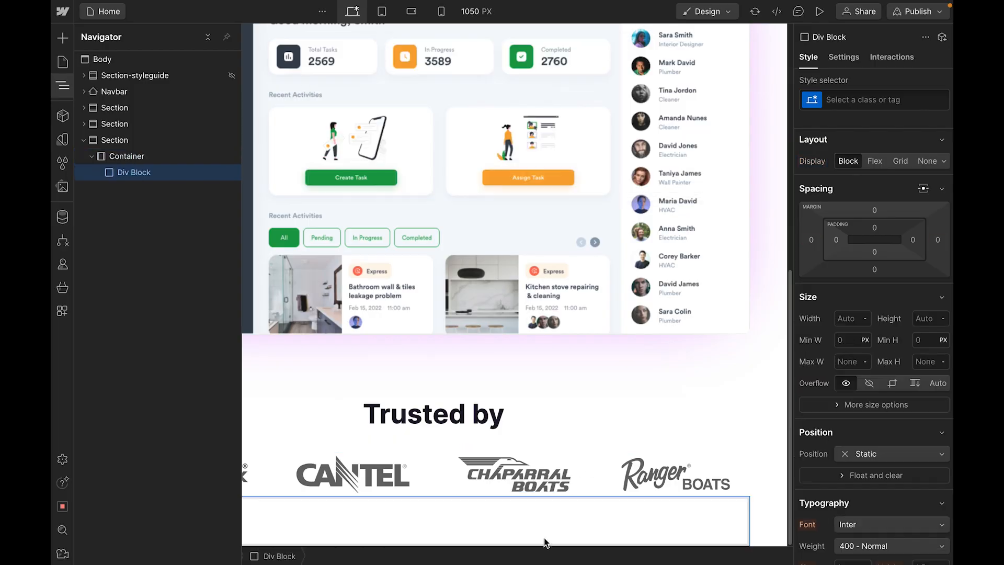
pyautogui.click(900, 161)
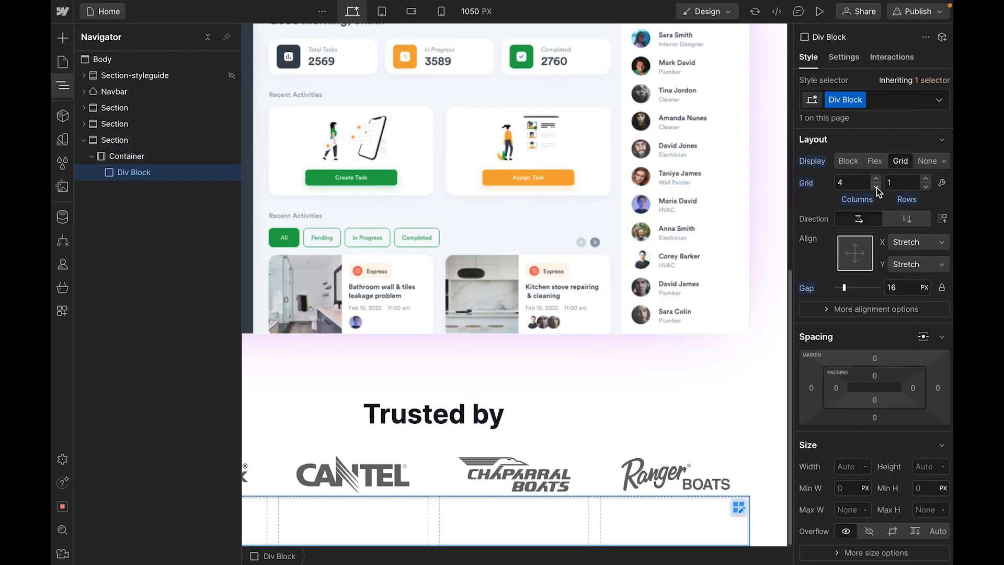
pyautogui.click(876, 187)
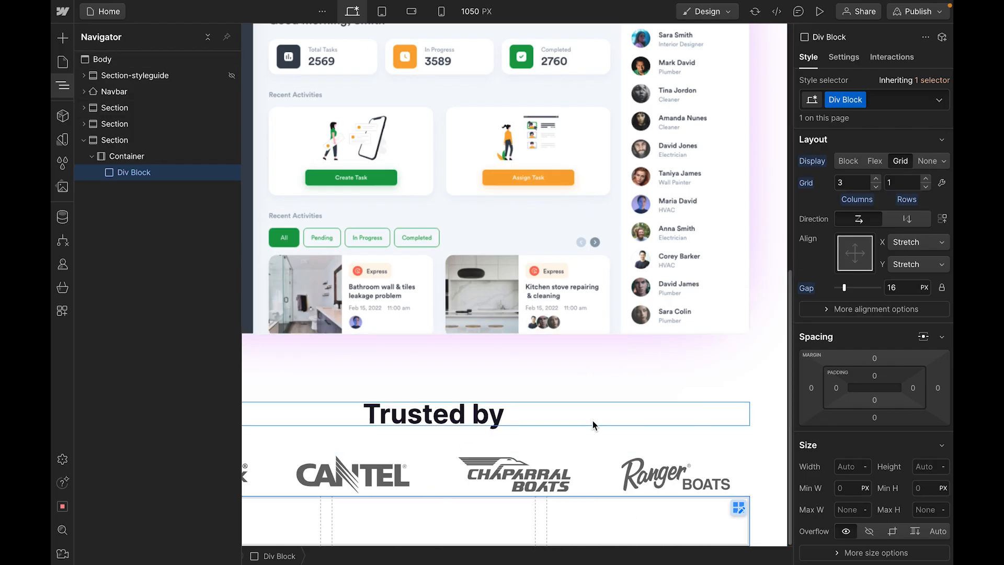
# - Insert an image element into the new three-column grid
pyautogui.click(297, 518)
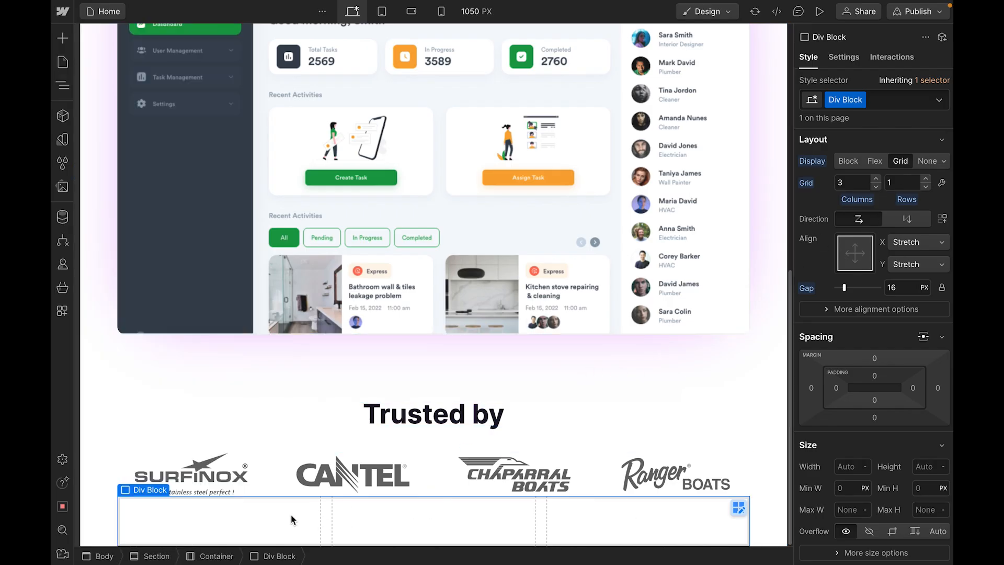
pyautogui.hotkey('ctrl', 'k')
pyautogui.write('img')
pyautogui.press('BackSpace')
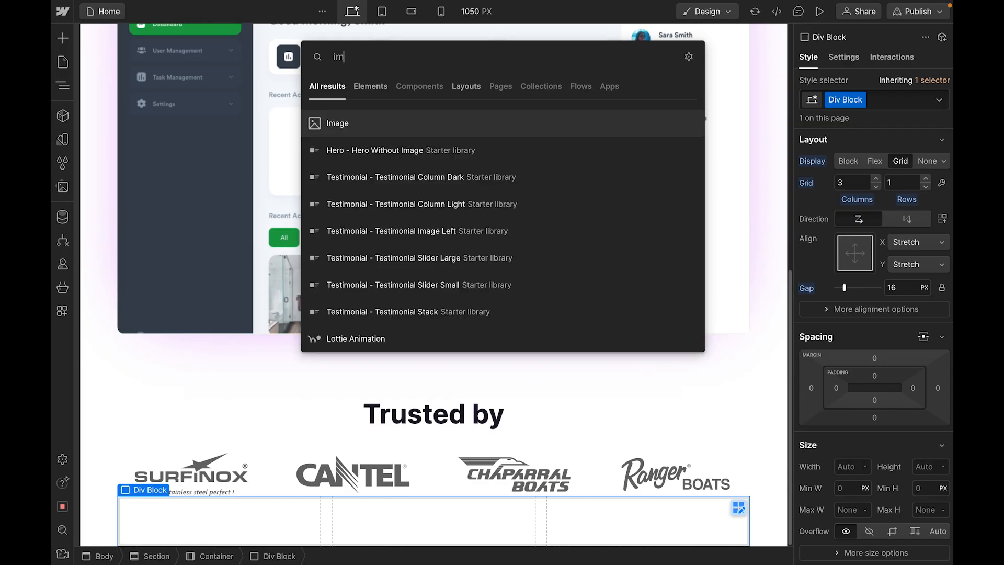
pyautogui.press('Return')
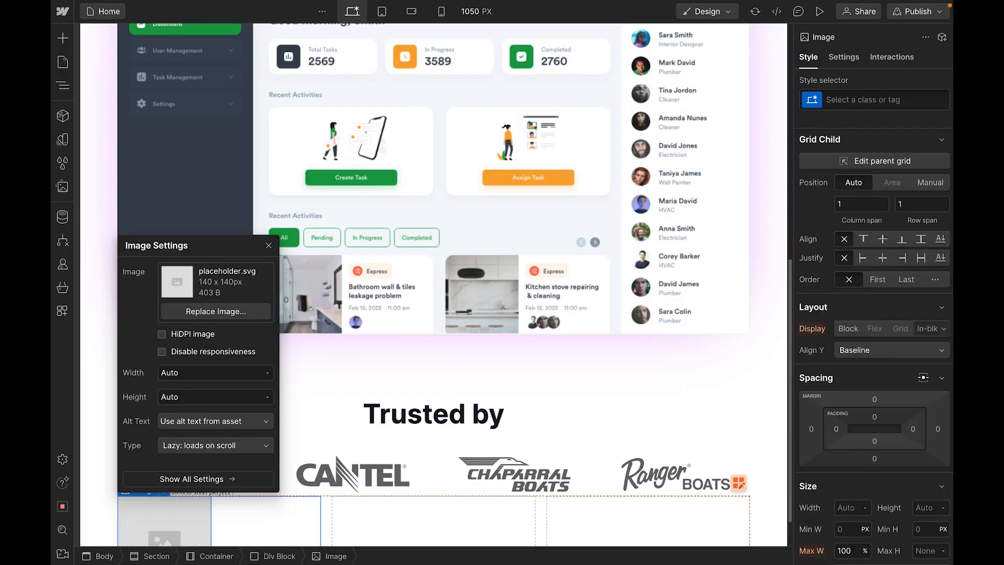
# - Add an H3 heading and a paragraph to the three-column grid after the image
pyautogui.hotkey('ctrl', 'k')
pyautogui.write('he')
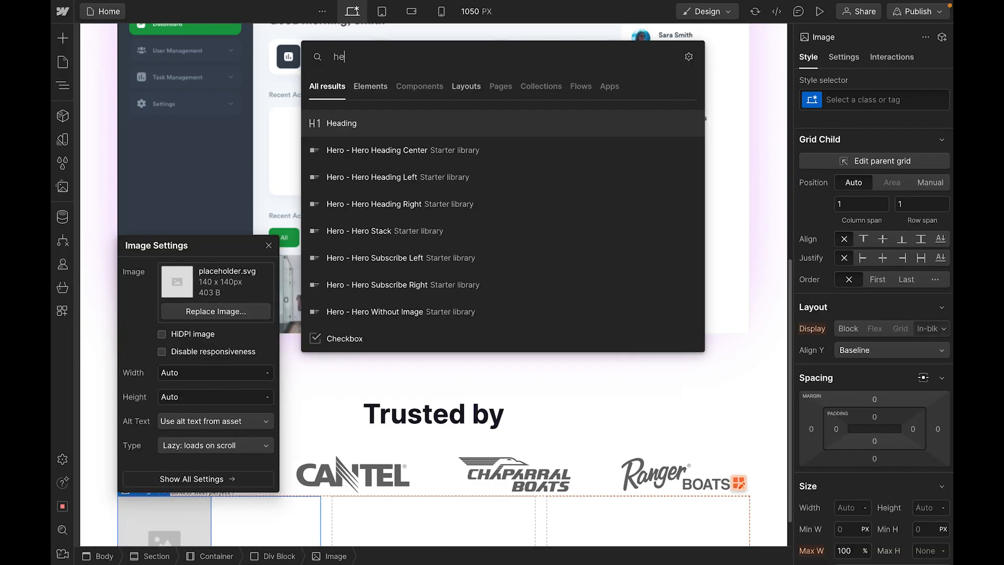
pyautogui.press('BackSpace')
pyautogui.write('3')
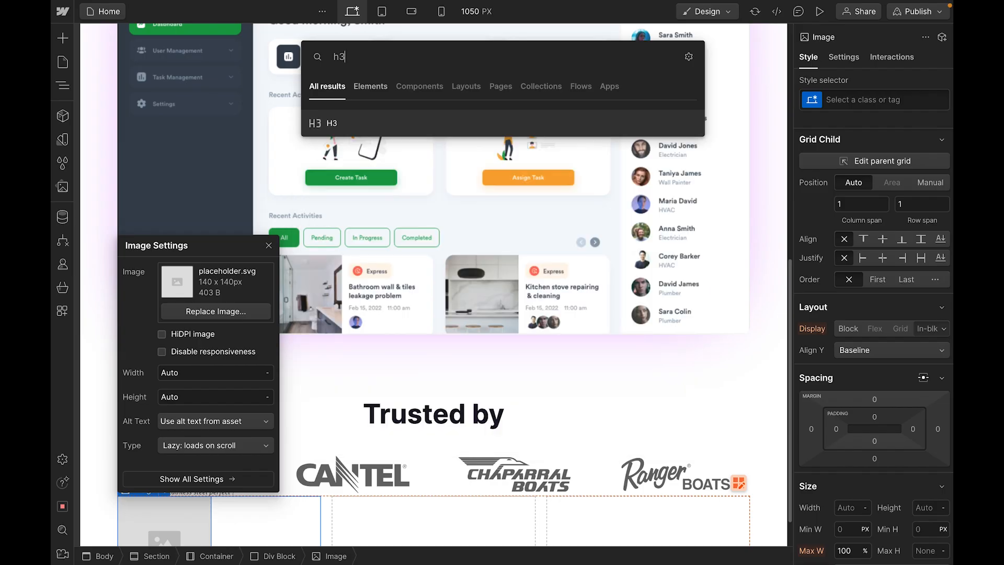
pyautogui.press('Return')
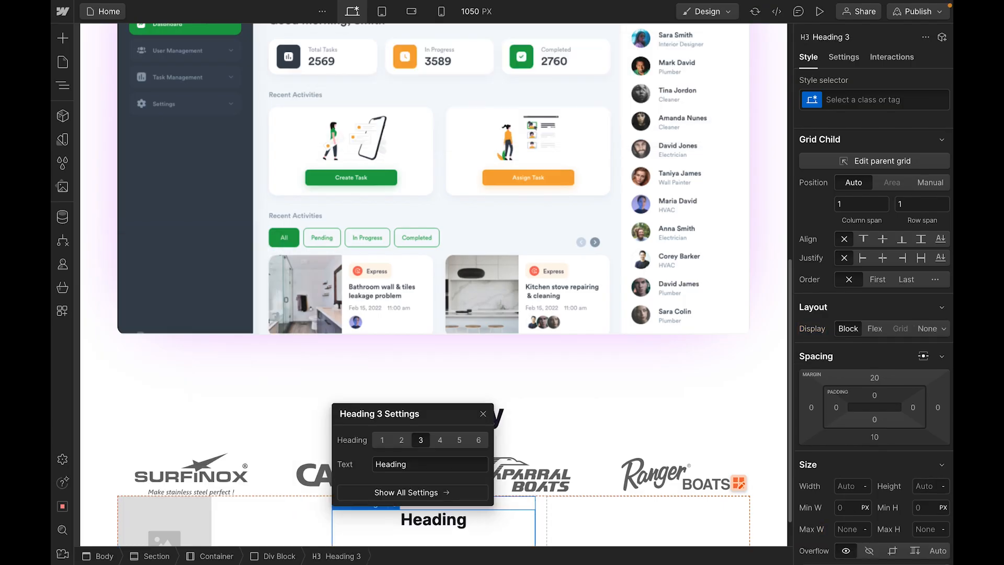
pyautogui.hotkey('ctrl', 'e')
pyautogui.write('para')
pyautogui.press('Return')
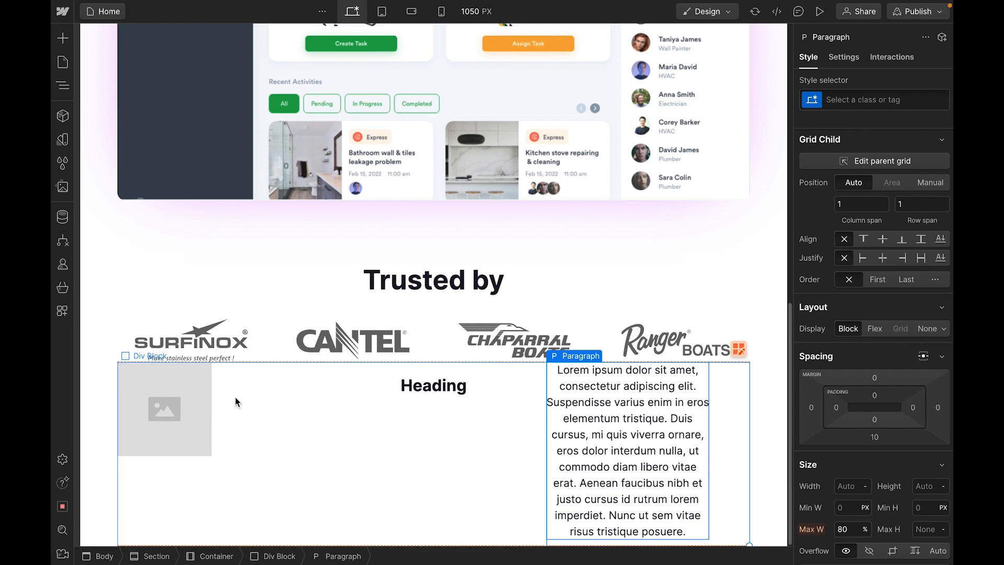
# - Add a div block to the grid and move the image, H3 heading and paragraph into it, in that order
pyautogui.hotkey('ctrl', 'e')
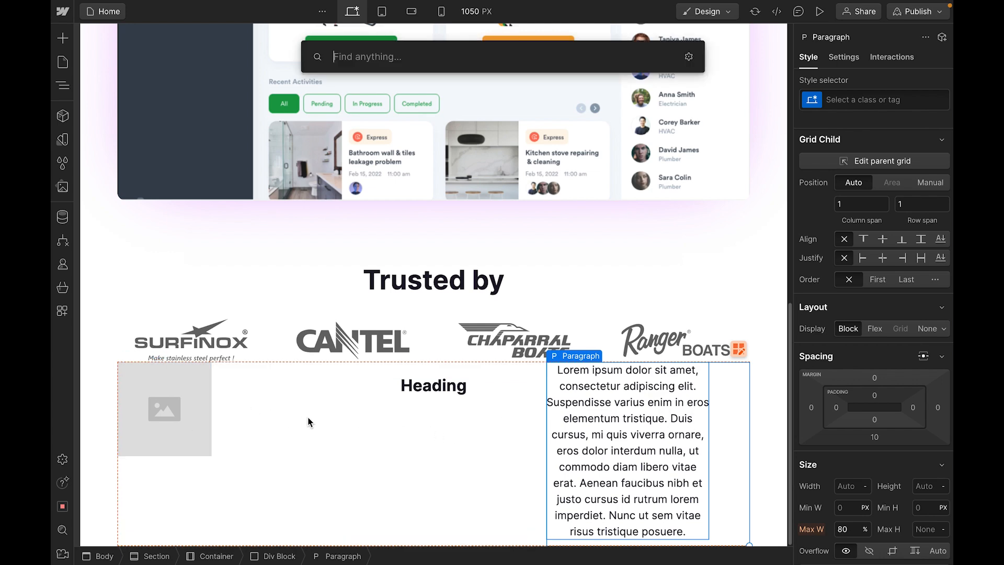
pyautogui.write('div')
pyautogui.press('Return')
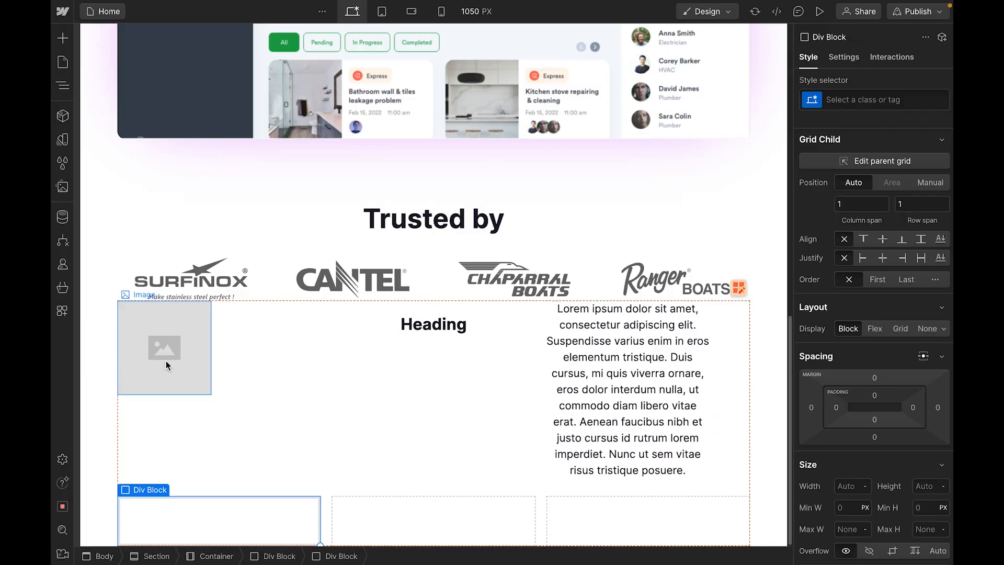
pyautogui.moveTo(167, 357); pyautogui.dragTo(246, 510)
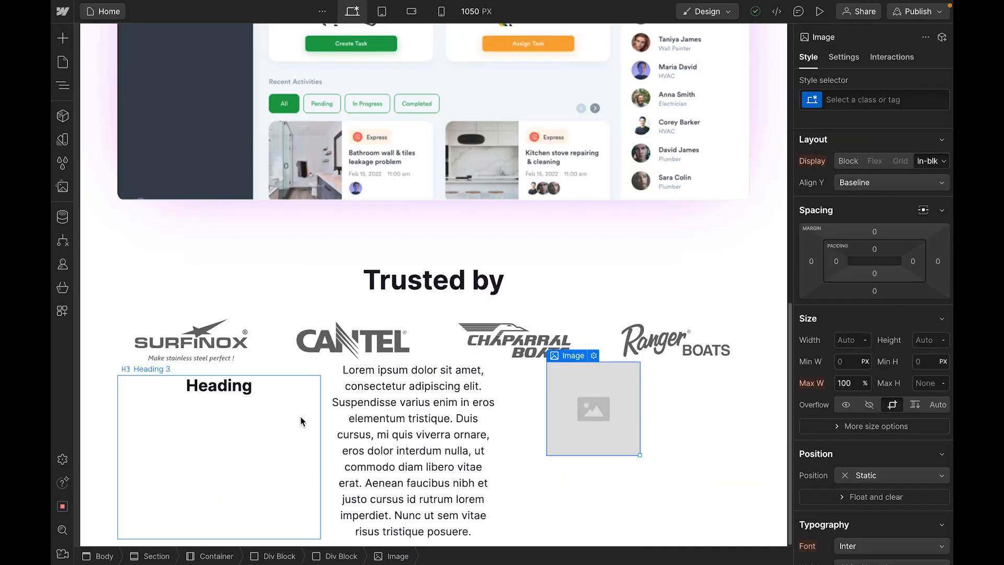
pyautogui.moveTo(226, 396); pyautogui.dragTo(606, 477)
pyautogui.moveTo(218, 460); pyautogui.dragTo(413, 507)
pyautogui.scroll(-3, 277, 347)
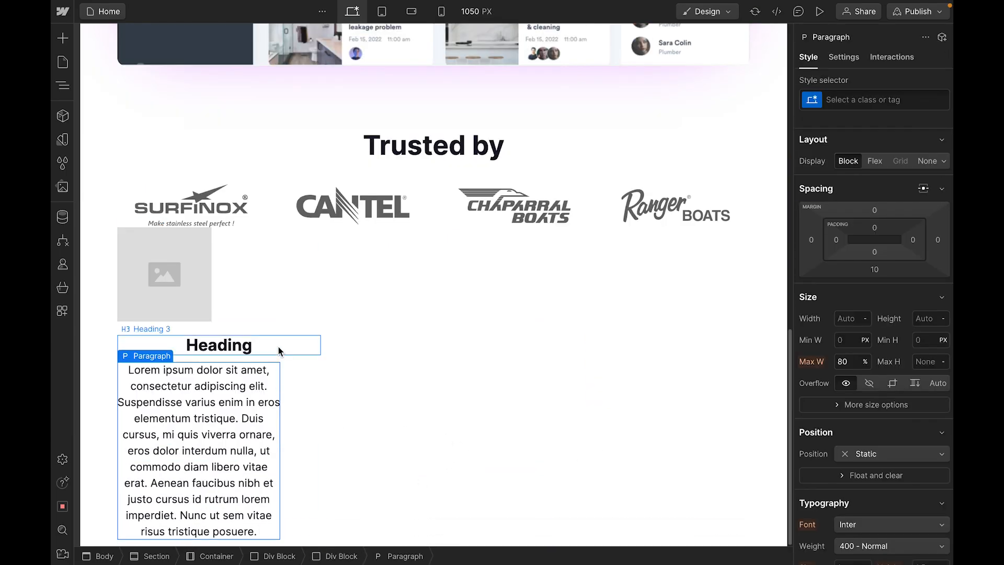
# - Create a new class named Card on the div block holding the image, heading and paragraph
pyautogui.click(274, 284)
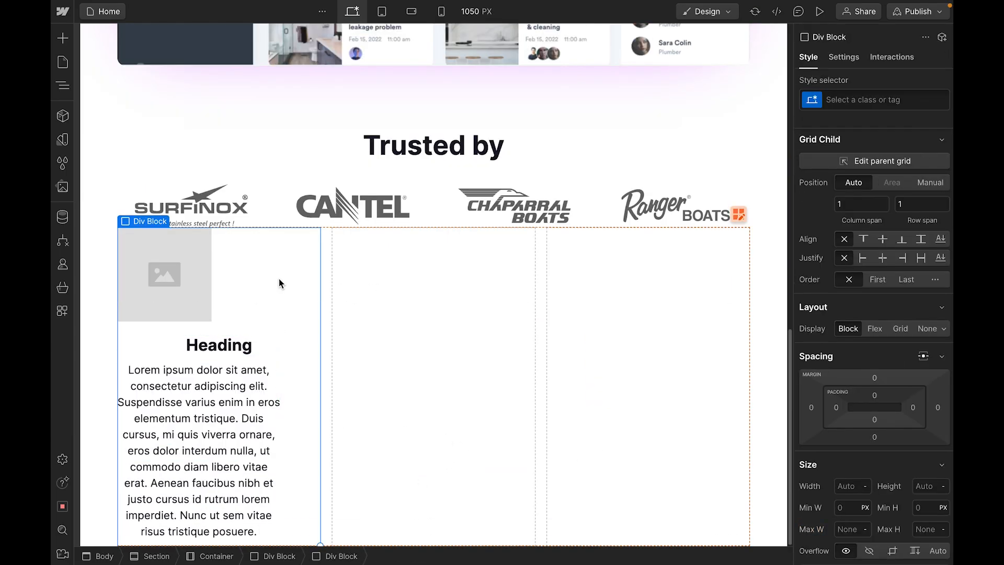
pyautogui.click(868, 99)
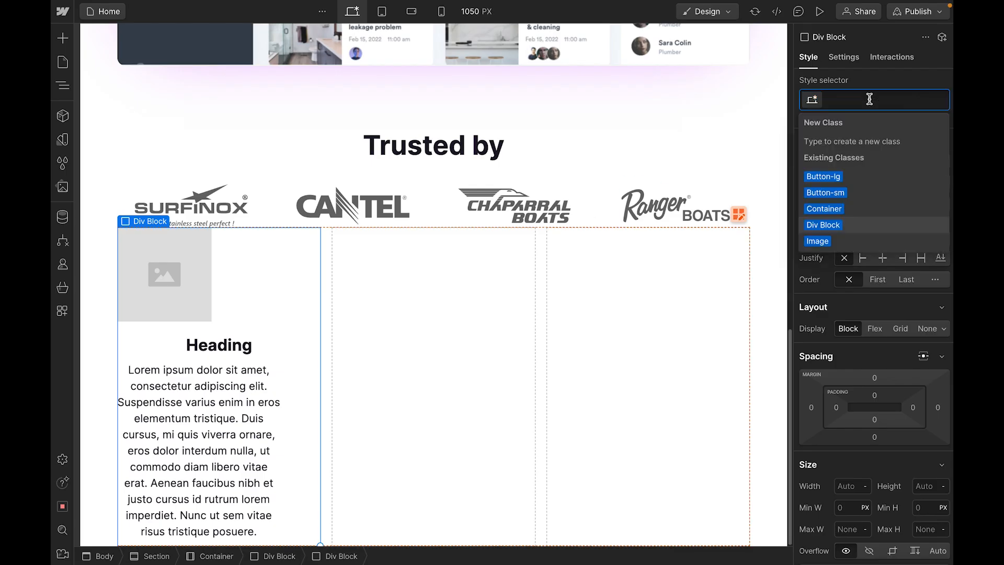
pyautogui.write('Car')
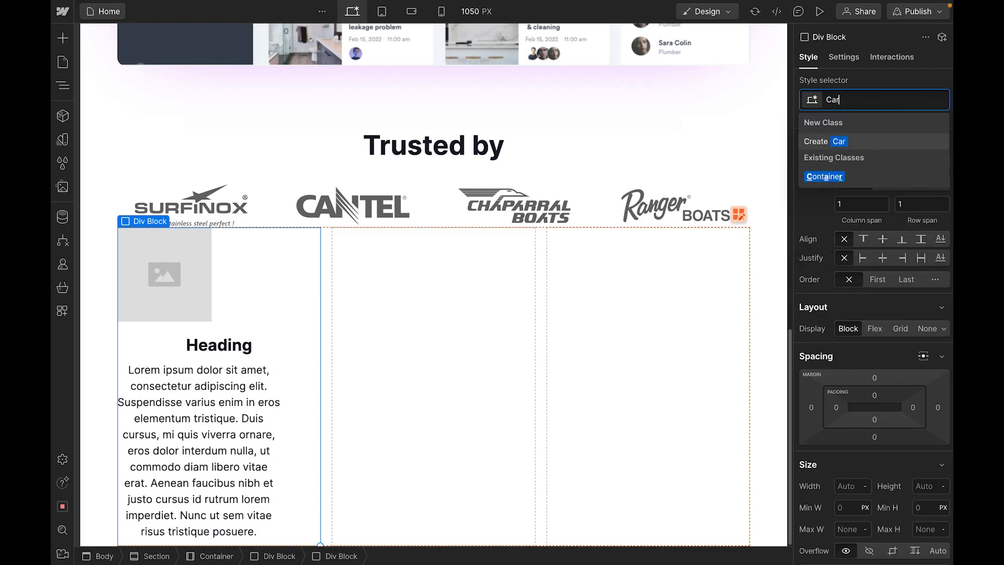
pyautogui.write('d')
pyautogui.press('Return')
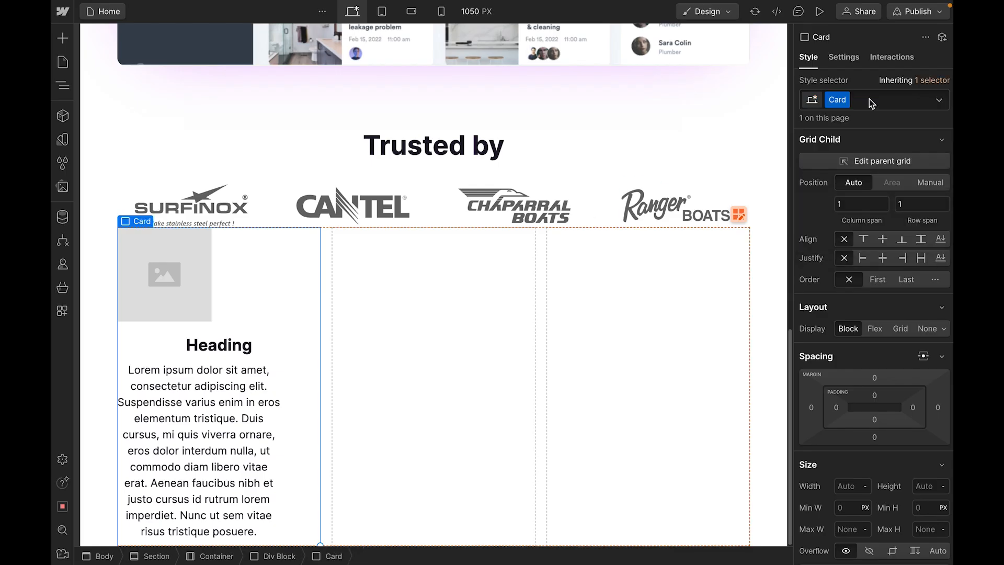
# - Create a new class named Feature-img on the placeholder image inside the card
pyautogui.click(140, 290)
pyautogui.click(870, 98)
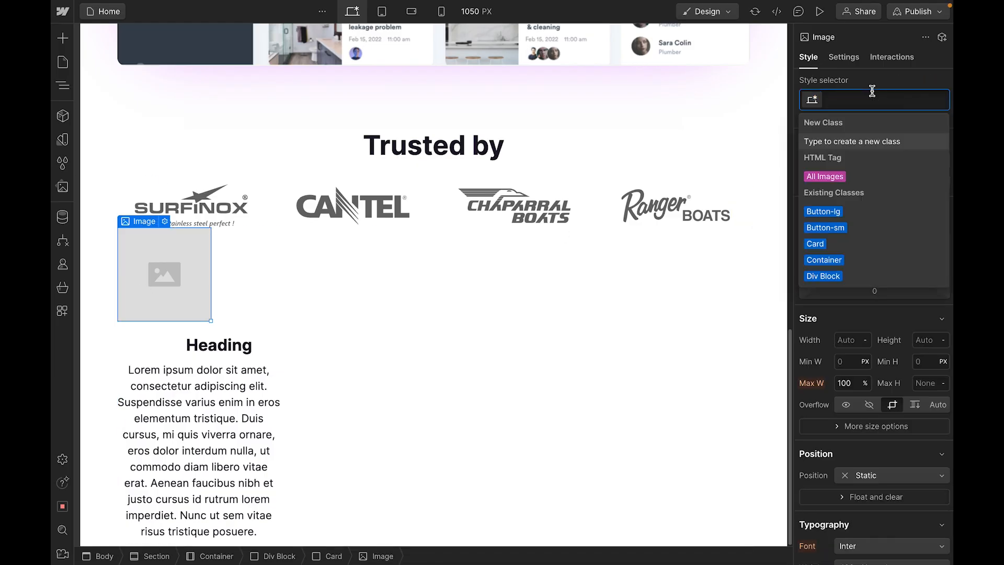
pyautogui.write('Feature-img')
pyautogui.press('Return')
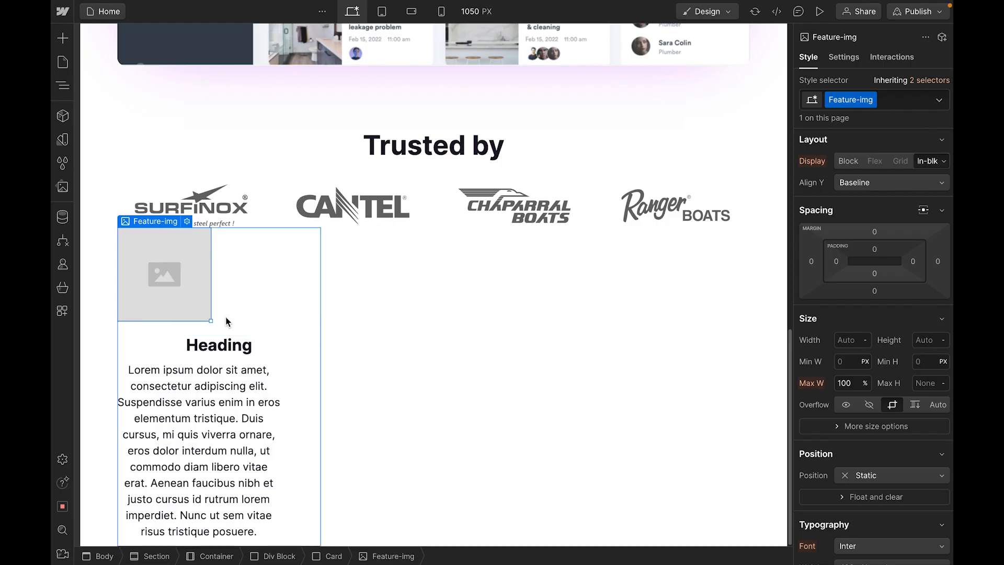
# - Replace the card's placeholder image with the 01 task management illustration from the uploaded assets
pyautogui.doubleClick(169, 268)
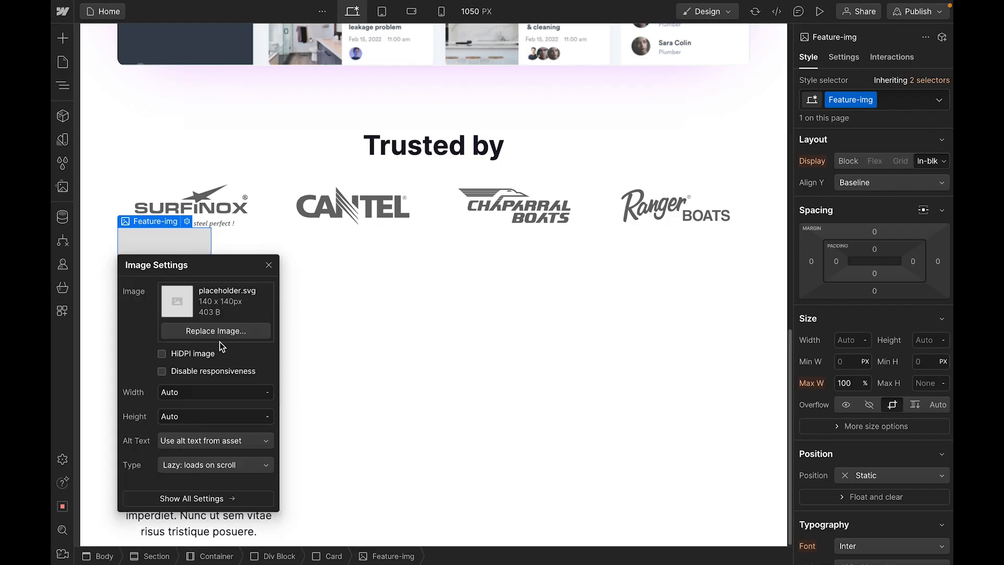
pyautogui.click(218, 335)
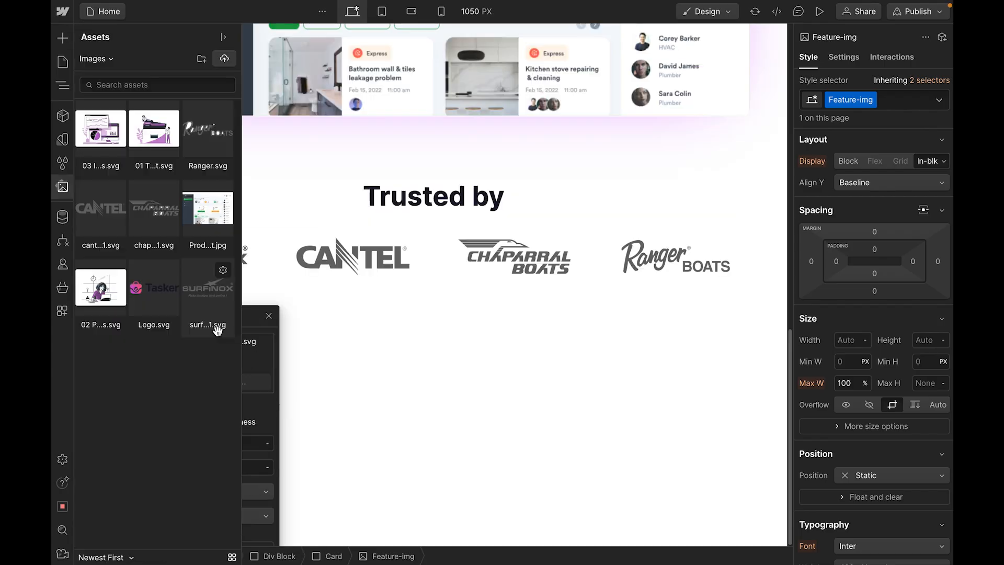
pyautogui.click(153, 131)
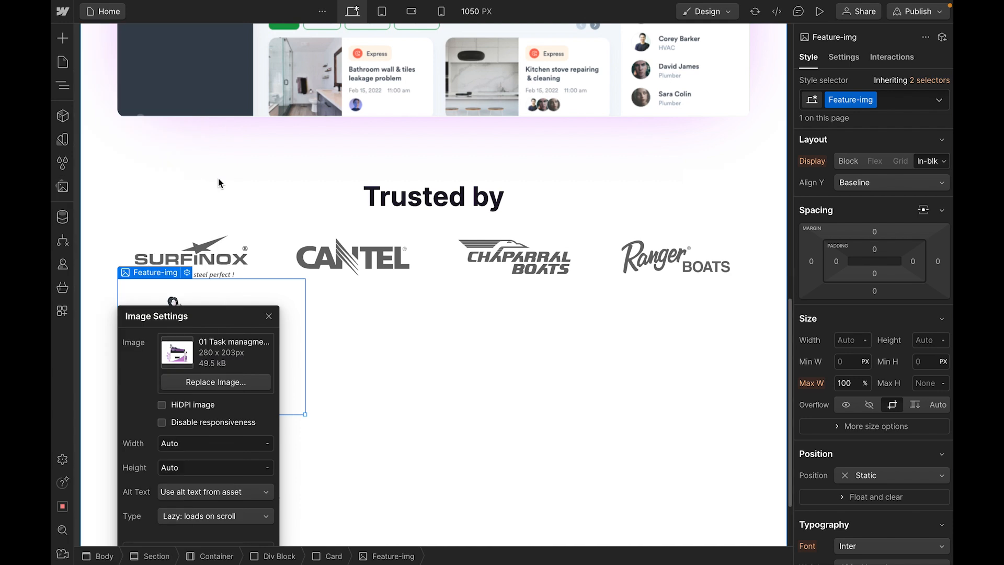
pyautogui.press('Escape')
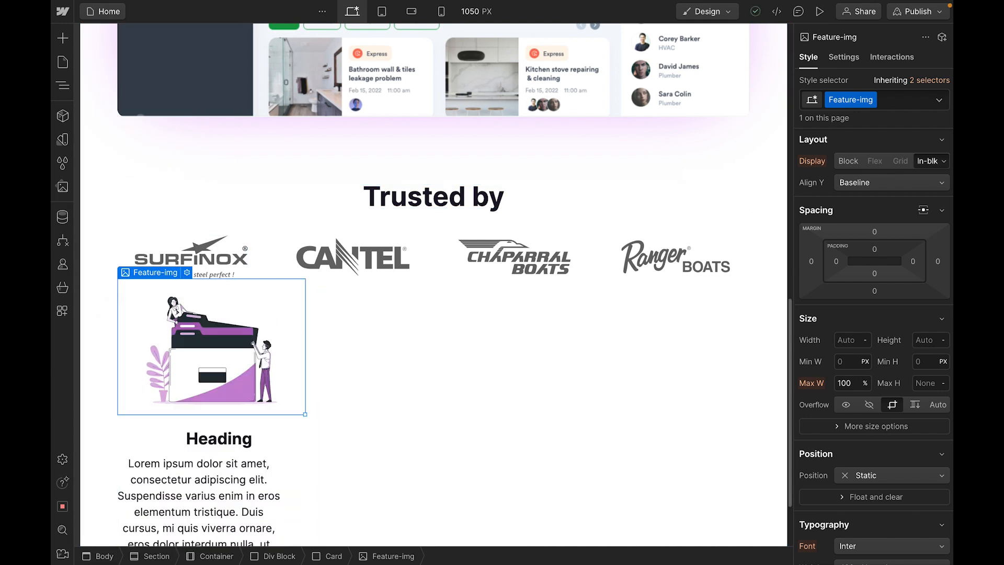
# - Change the card's heading to "Task management" and its paragraph to "TaskApp offers a streamlined experience designed to boost productivity."
pyautogui.doubleClick(211, 440)
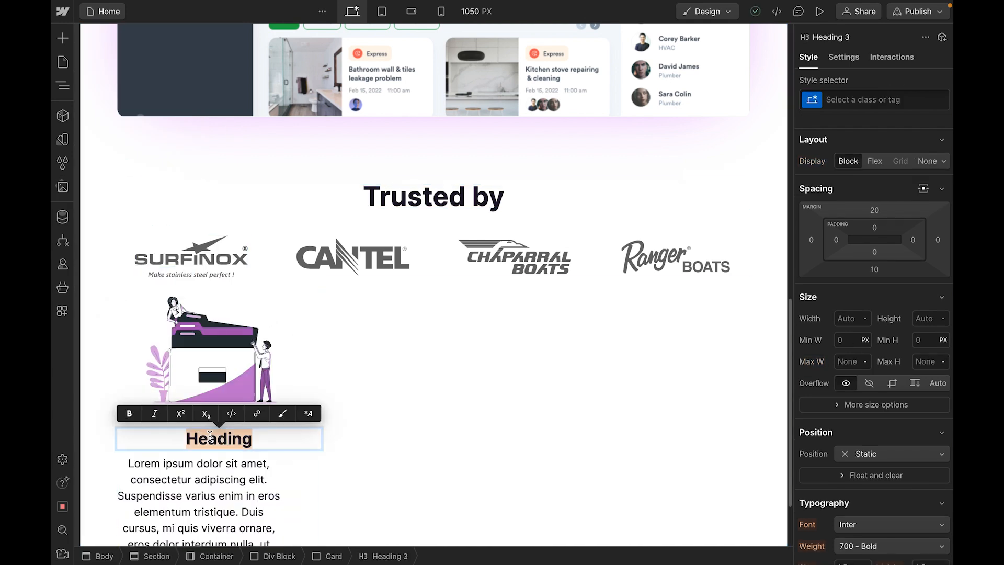
pyautogui.write('Task management')
pyautogui.press('Escape')
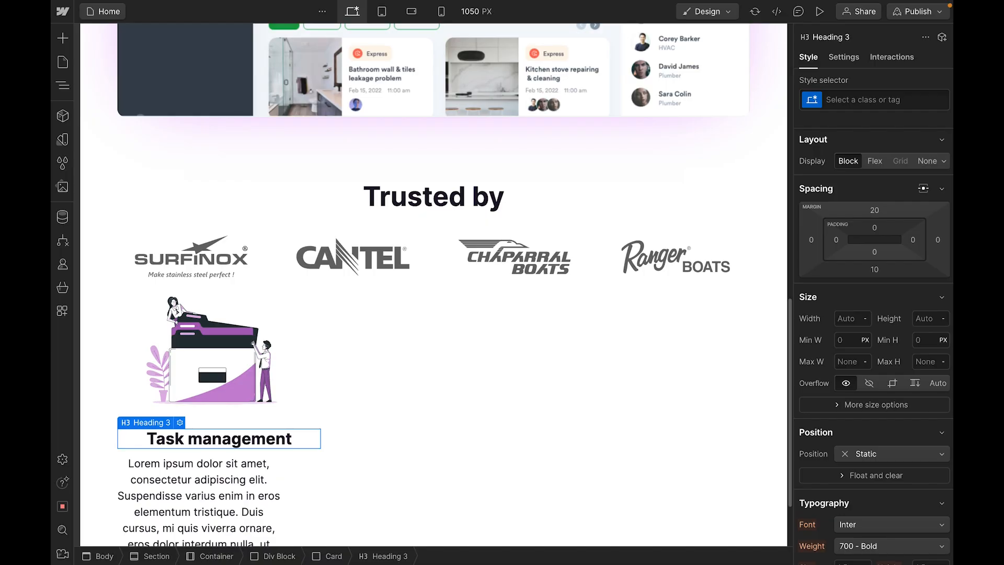
pyautogui.click(225, 480)
pyautogui.doubleClick(223, 475)
pyautogui.write('TaskApp offers a streamlined experience designed to boost productivity.')
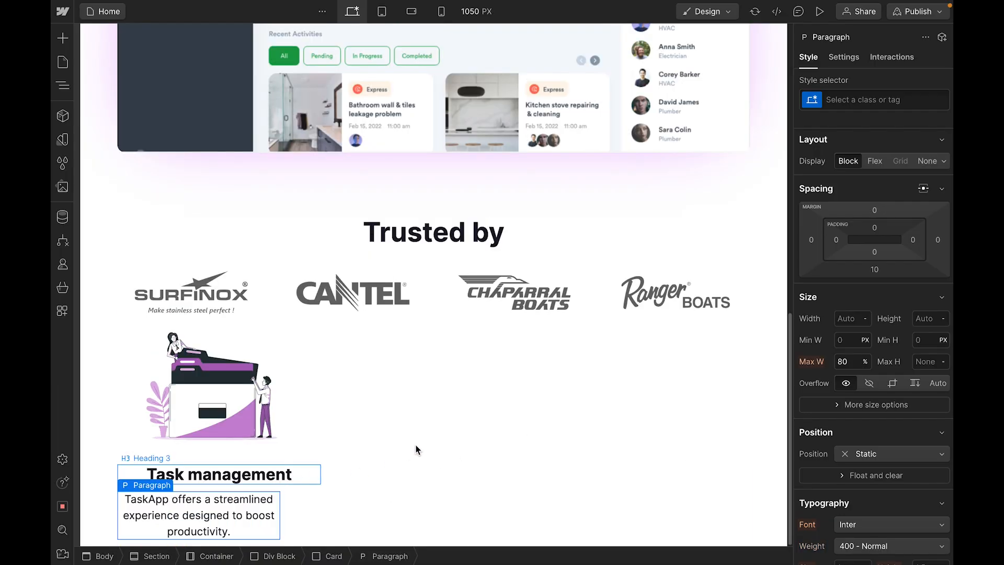
# - Set the text alignment of the Card class to center
pyautogui.click(424, 435)
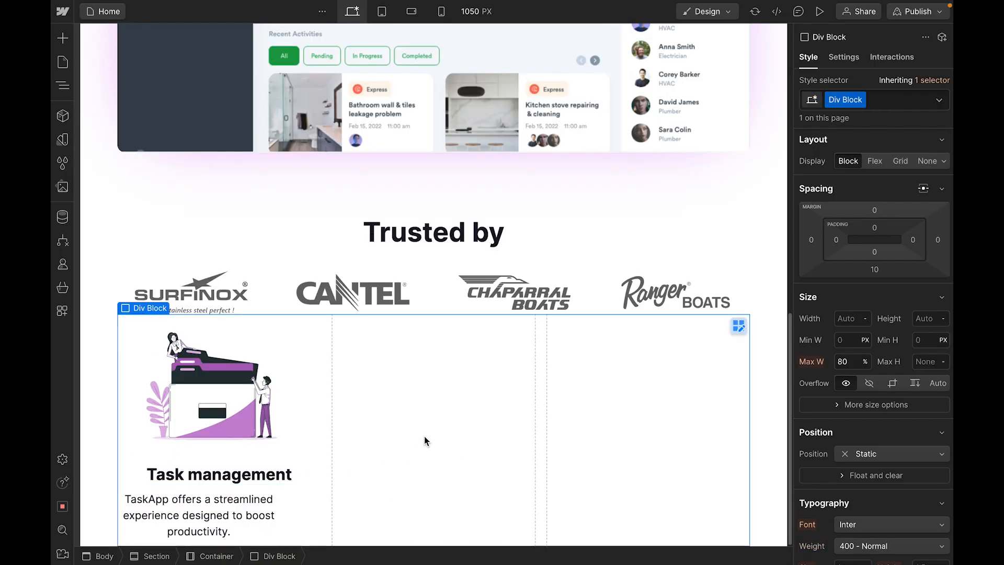
pyautogui.click(263, 481)
pyautogui.click(223, 506)
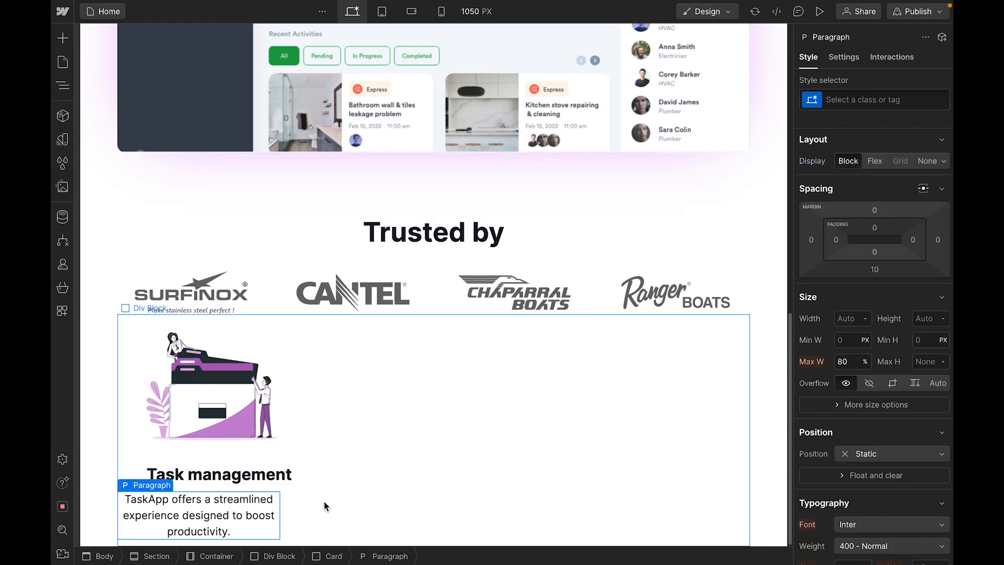
pyautogui.click(307, 395)
pyautogui.scroll(2, 881, 246)
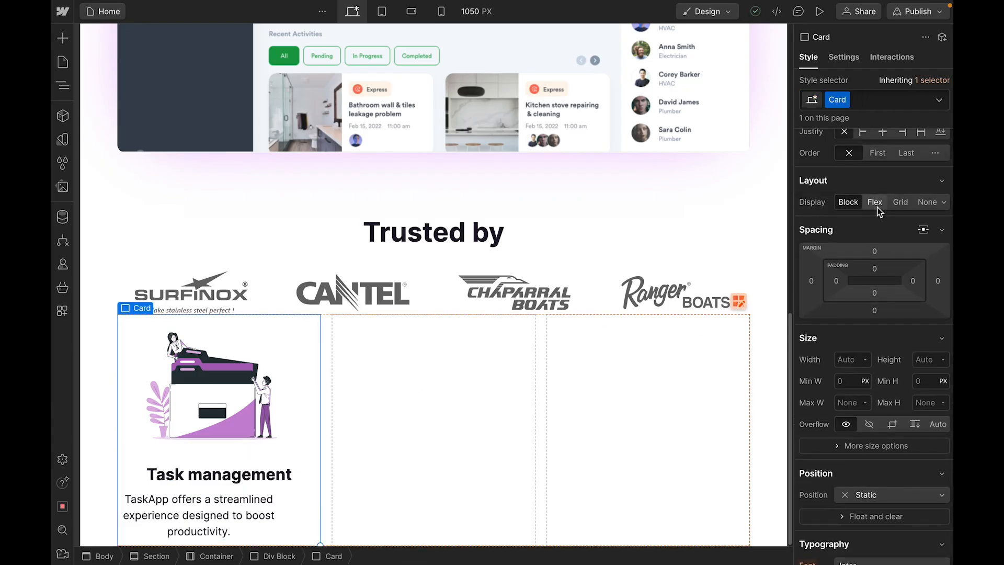
pyautogui.scroll(-3, 884, 254)
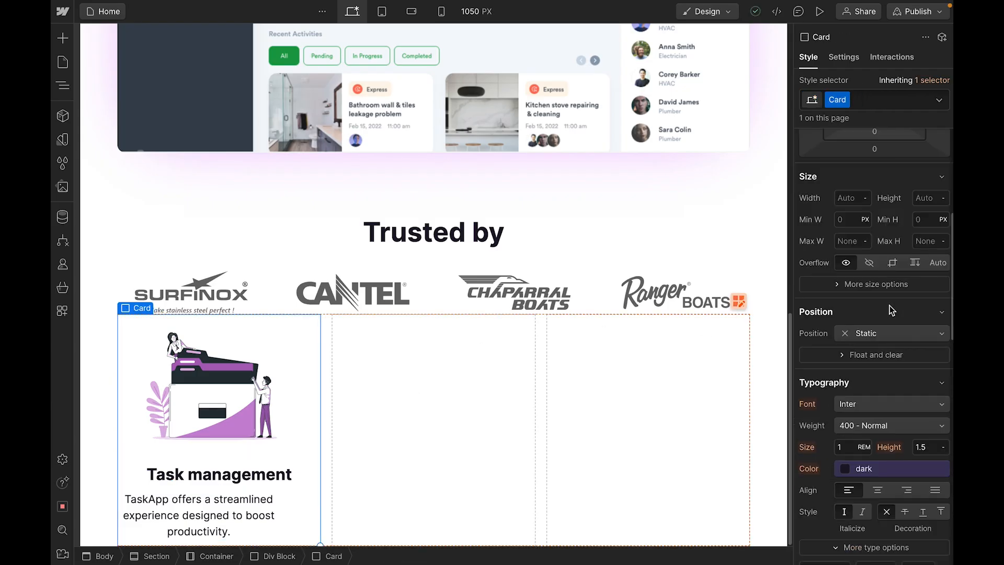
pyautogui.click(877, 490)
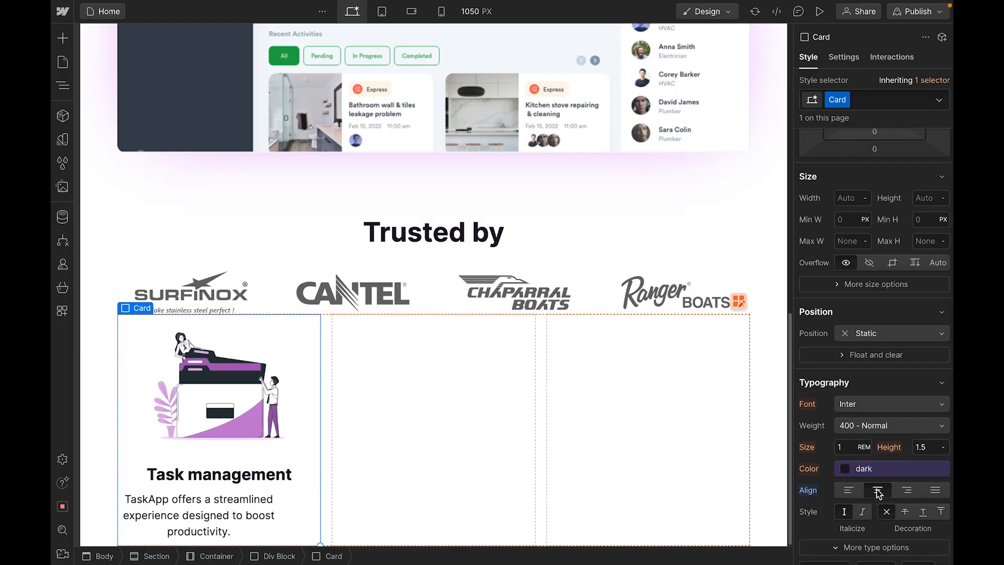
# - Give the Card class a vertical flex layout with its contents centered horizontally
pyautogui.click(230, 502)
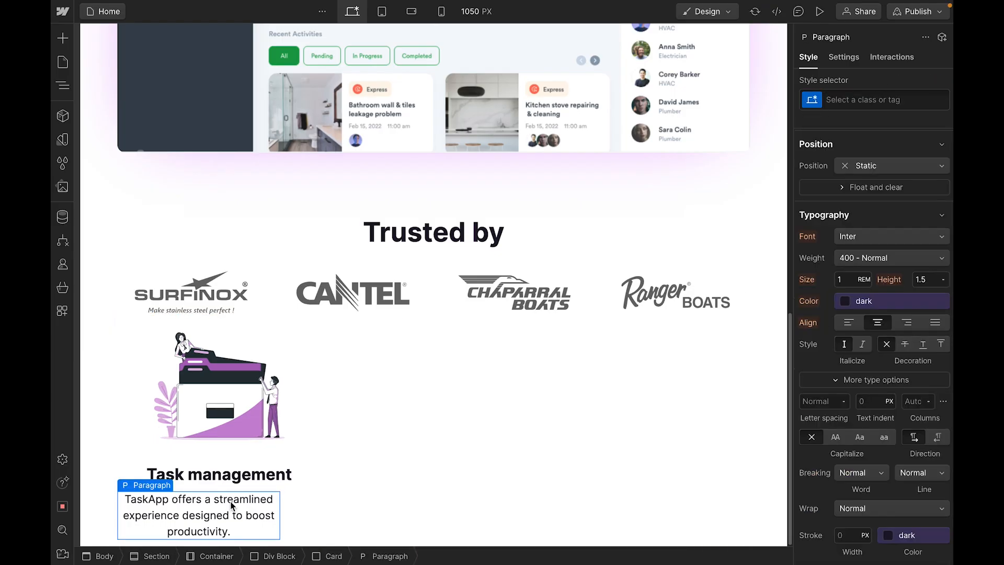
pyautogui.press('Up')
pyautogui.scroll(5, 905, 269)
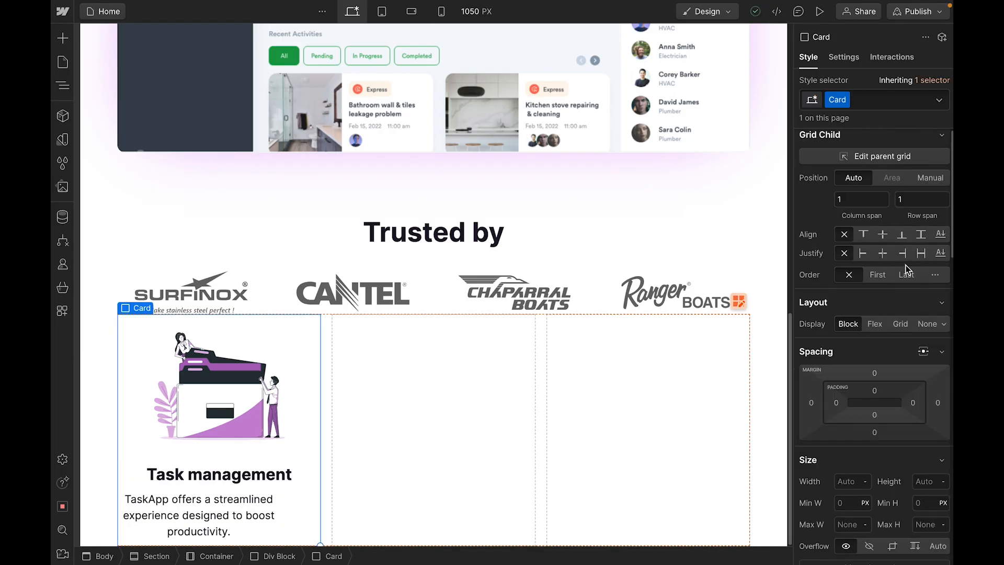
pyautogui.click(875, 324)
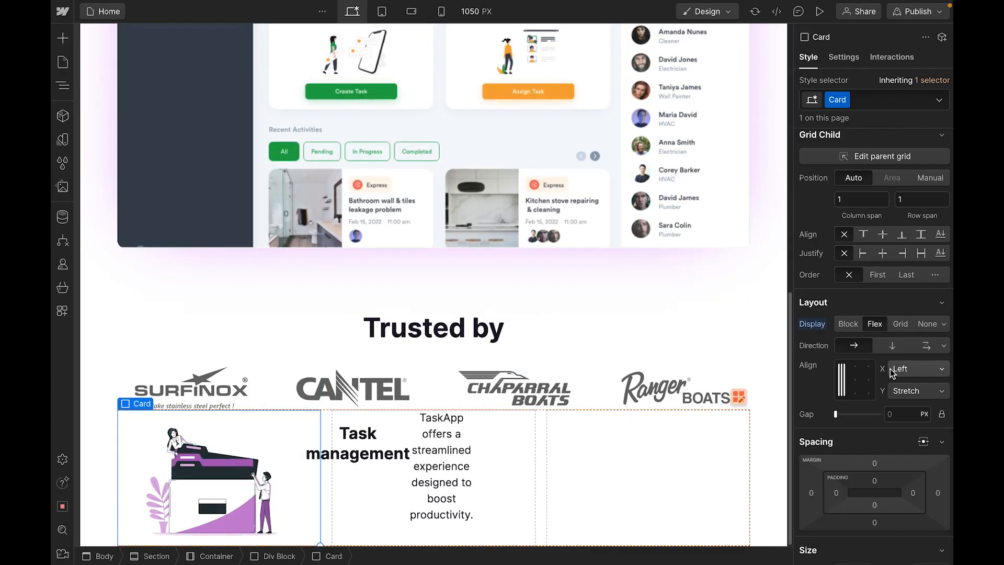
pyautogui.click(892, 345)
pyautogui.scroll(-1, 506, 408)
pyautogui.scroll(-1, 506, 407)
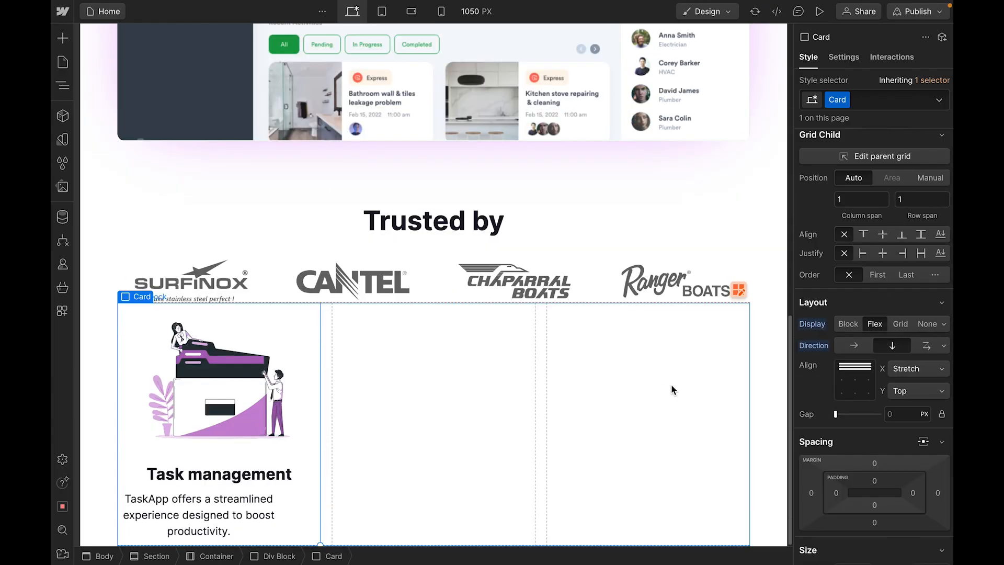
pyautogui.click(907, 368)
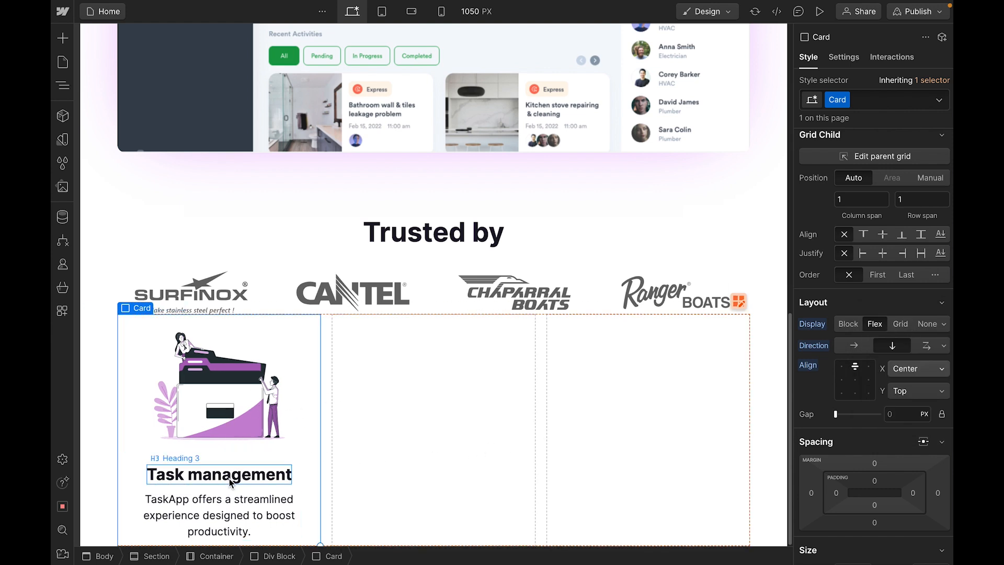
# - Set the gap of the three-column grid div block to 20 px
pyautogui.click(478, 377)
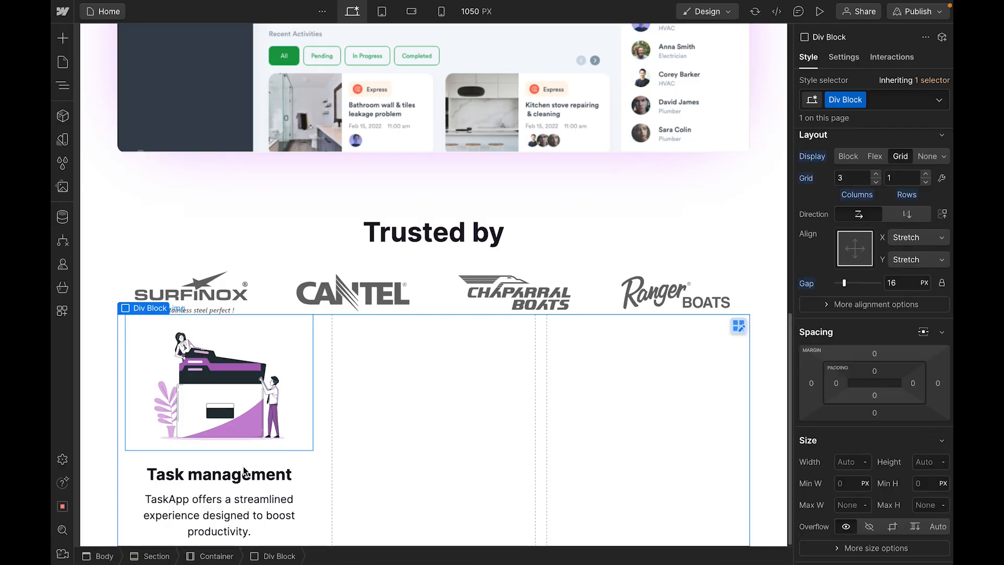
pyautogui.click(244, 404)
pyautogui.click(449, 409)
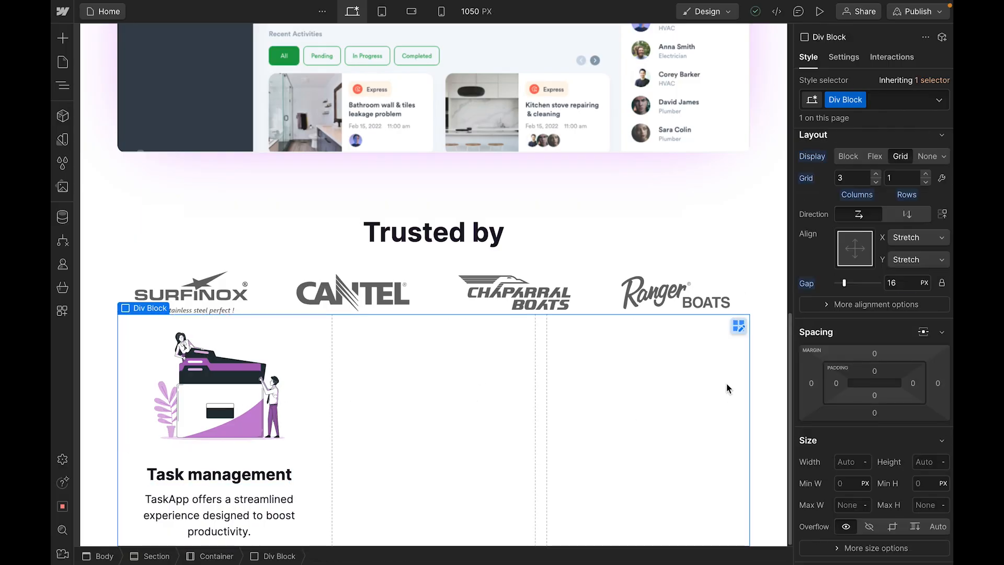
pyautogui.click(741, 328)
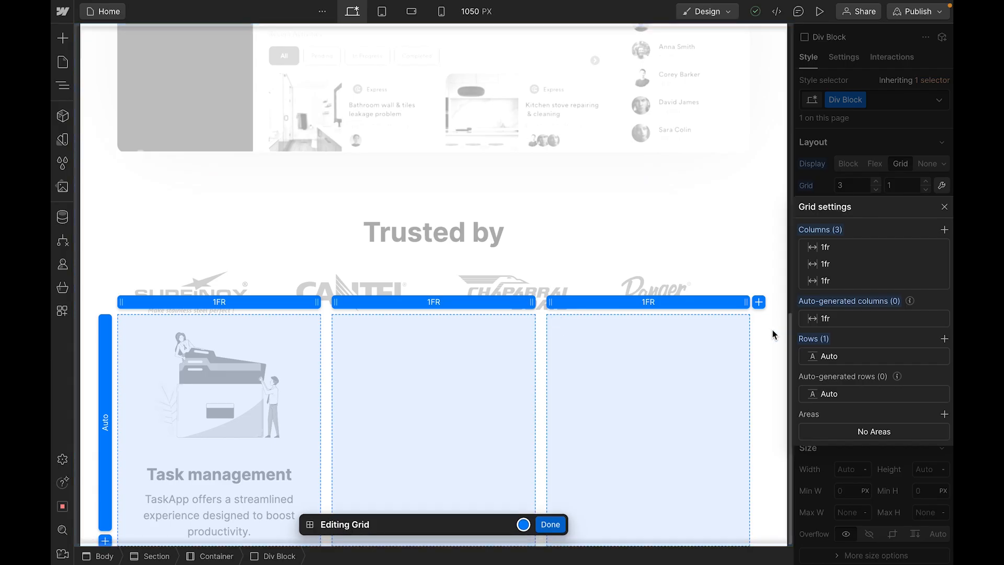
pyautogui.click(924, 168)
pyautogui.click(740, 327)
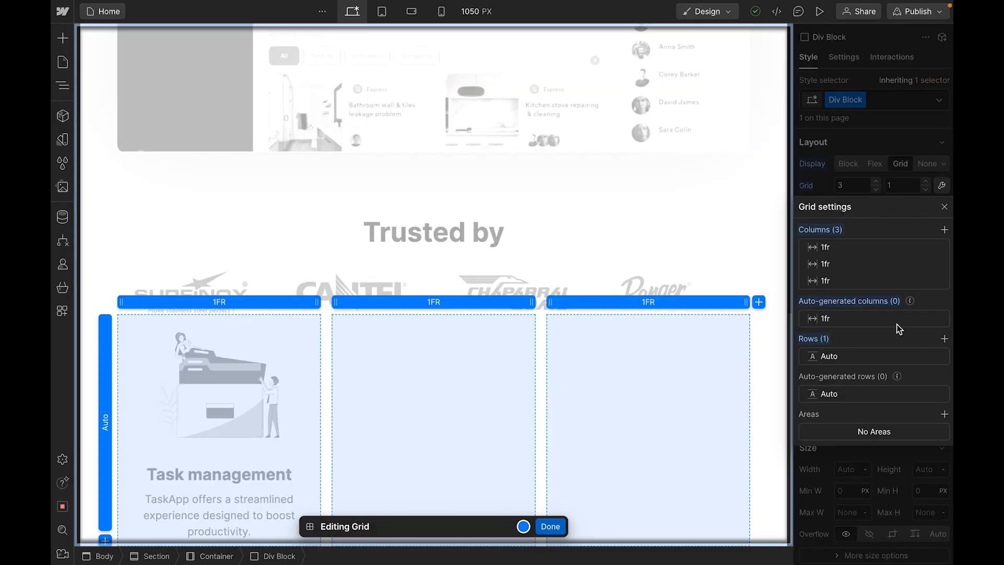
pyautogui.click(946, 150)
pyautogui.click(900, 292)
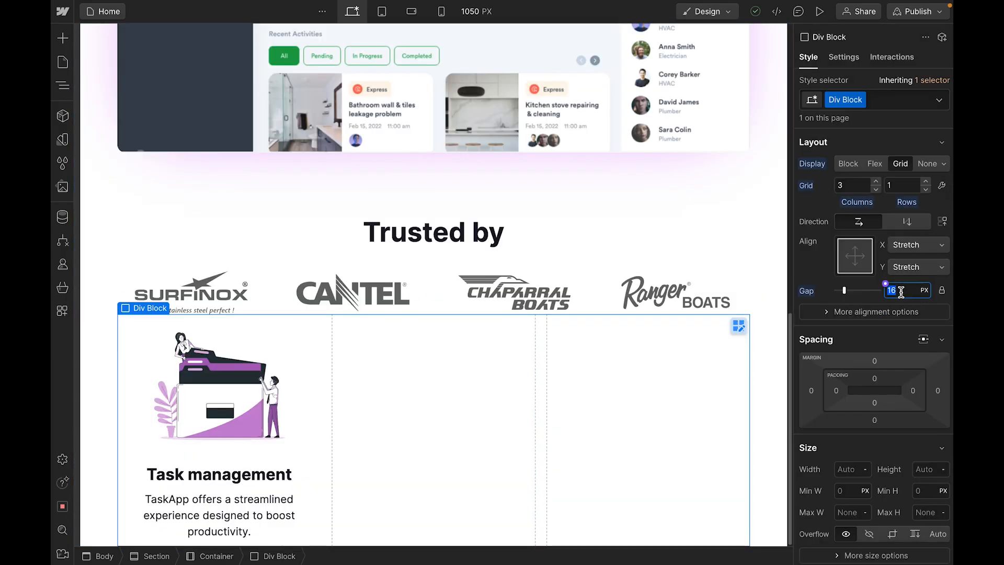
pyautogui.write('20')
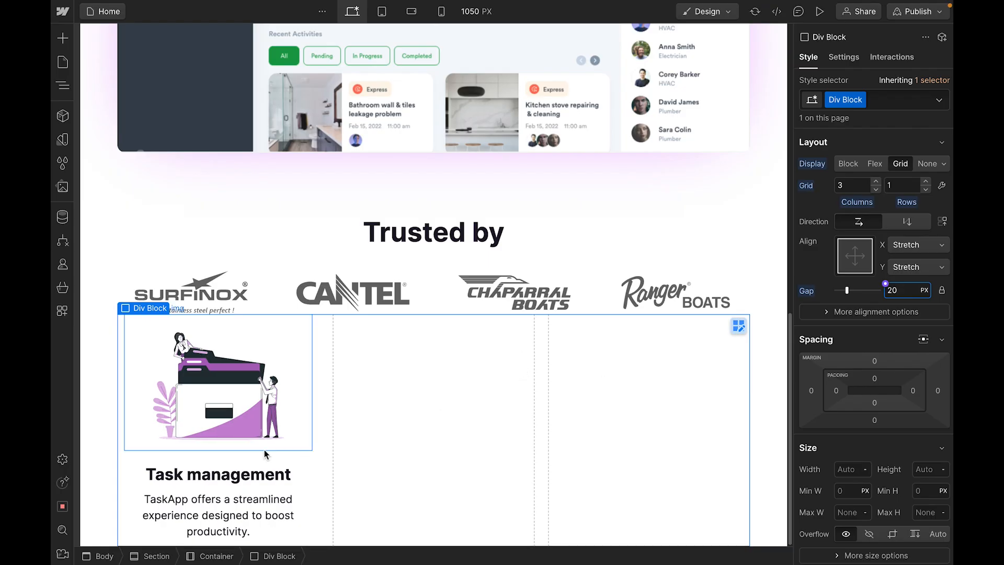
# - Create a new class named H3 on the card's "Task management" heading
pyautogui.click(701, 394)
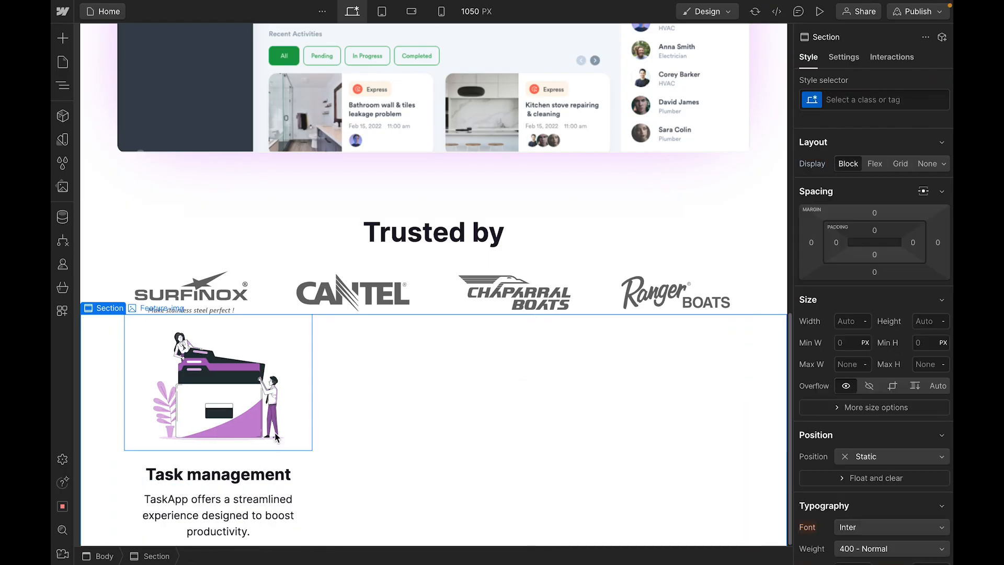
pyautogui.click(265, 426)
pyautogui.click(257, 493)
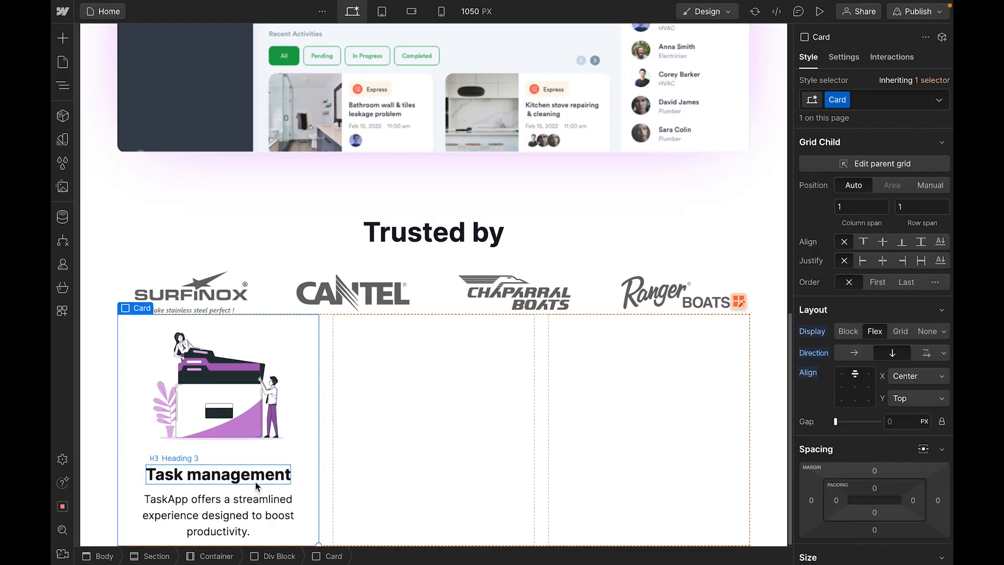
pyautogui.click(257, 483)
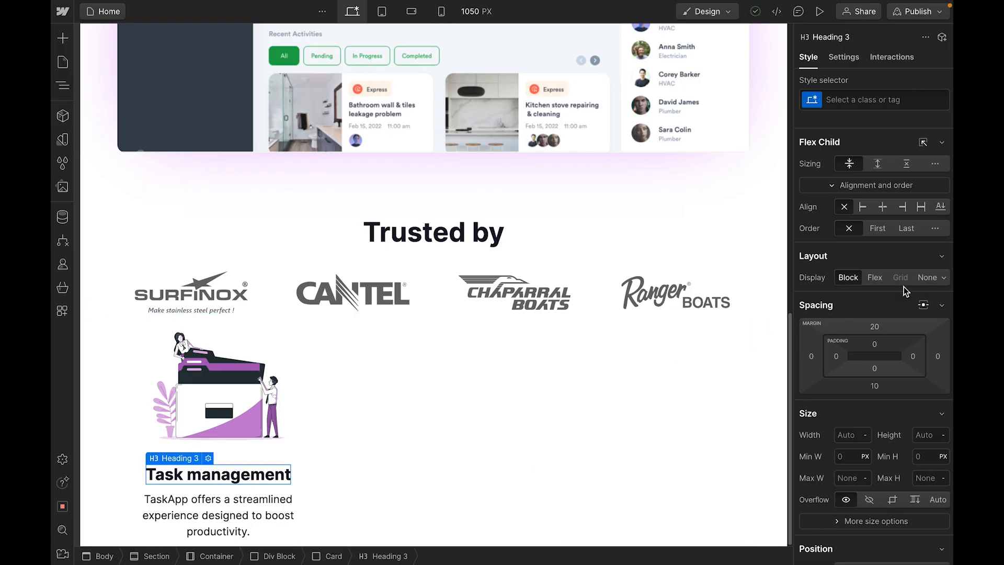
pyautogui.click(853, 100)
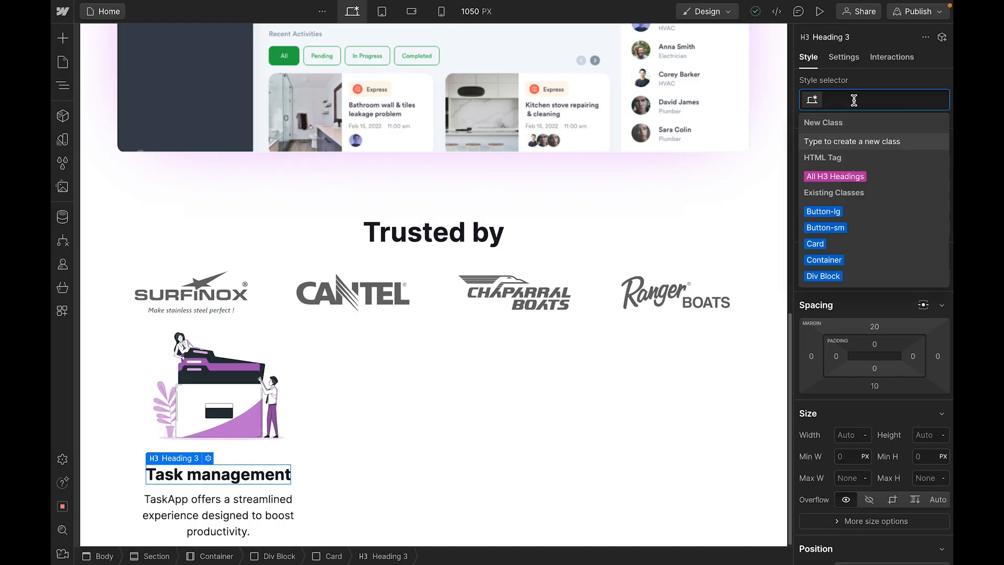
pyautogui.write('h3')
pyautogui.press('BackSpace')
pyautogui.press('BackSpace')
pyautogui.write('H3')
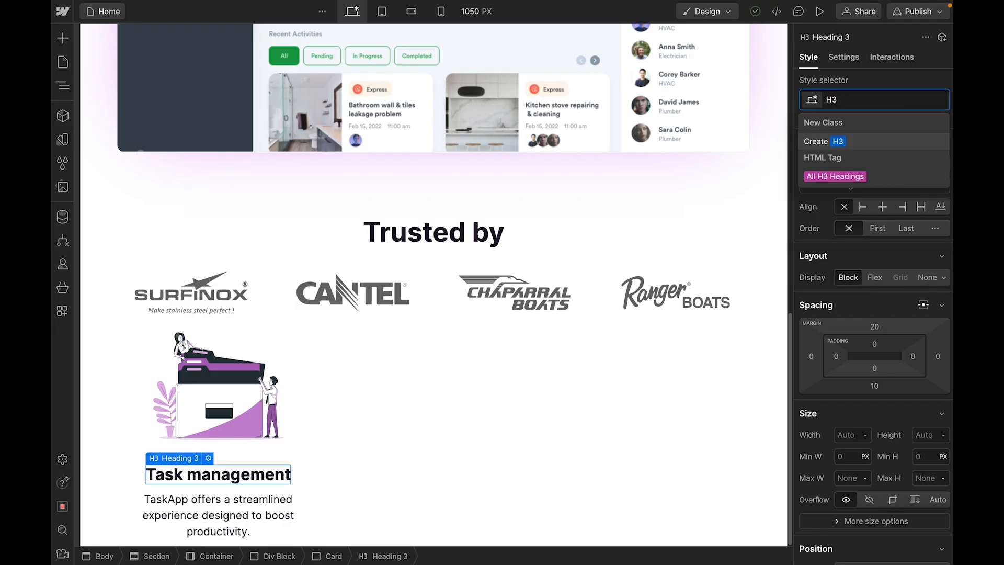
pyautogui.press('Return')
# - Set the bottom margin of the H3 class to 24 px
pyautogui.scroll(-1, 887, 320)
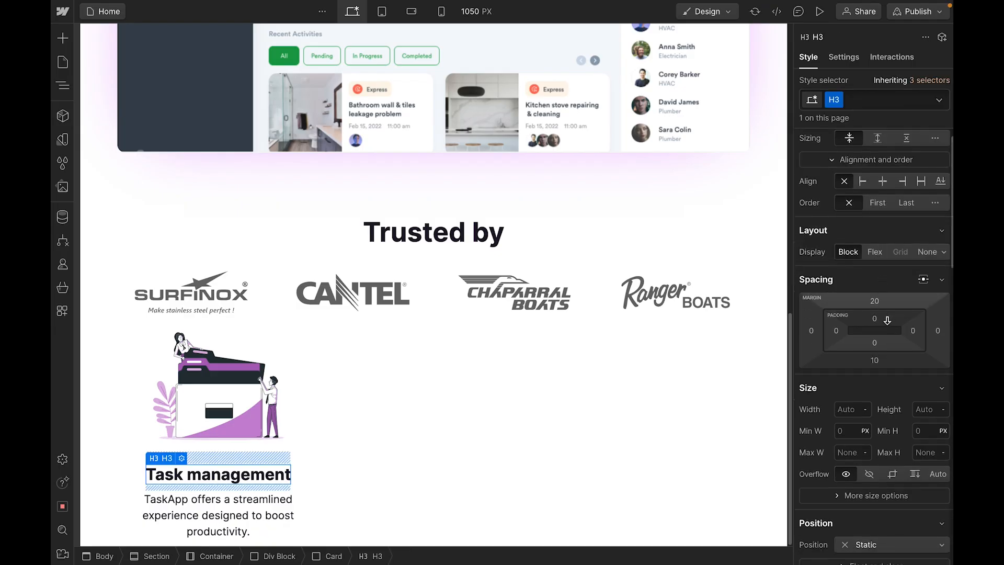
pyautogui.scroll(-1, 887, 320)
pyautogui.click(874, 333)
pyautogui.write('24')
pyautogui.press('Return')
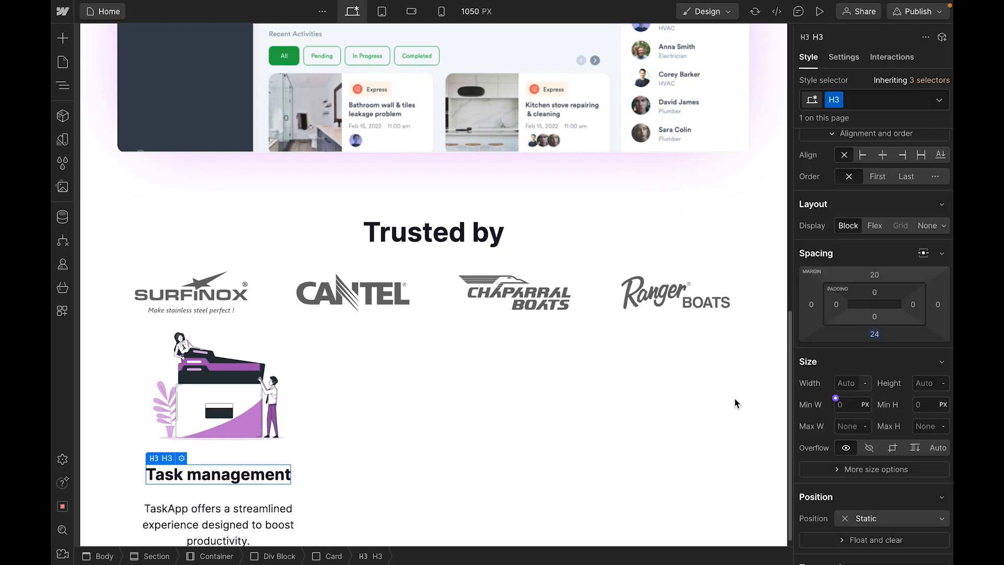
# - Duplicate the finished Task management card twice to fill the other two grid columns
pyautogui.click(301, 450)
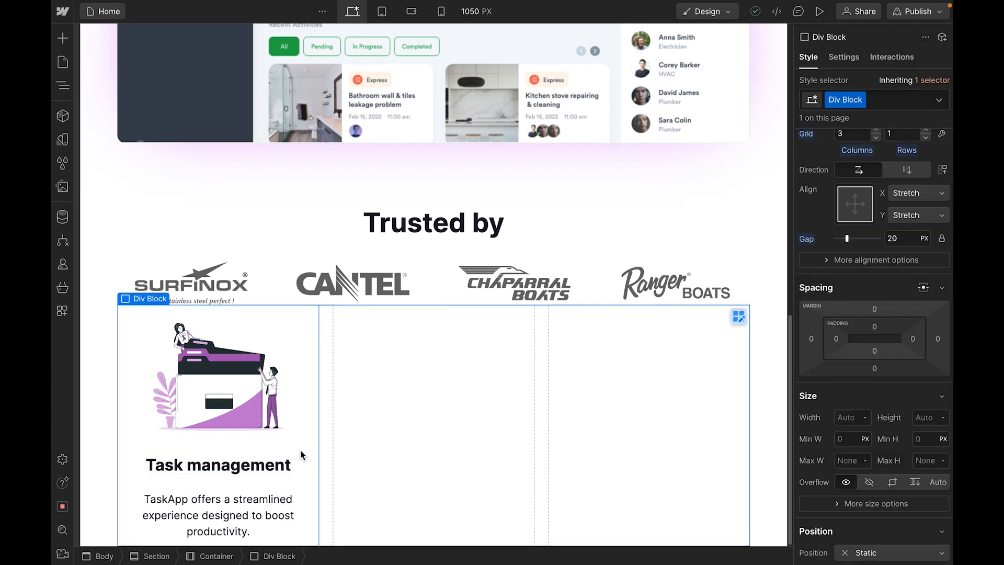
pyautogui.click(300, 451)
pyautogui.hotkey('ctrl', 'd')
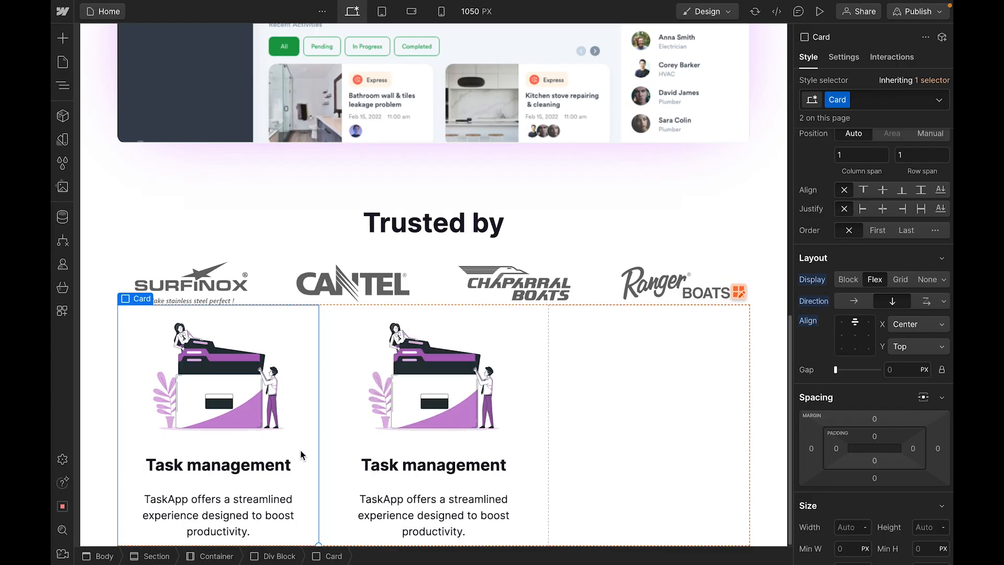
pyautogui.hotkey('ctrl', 'd')
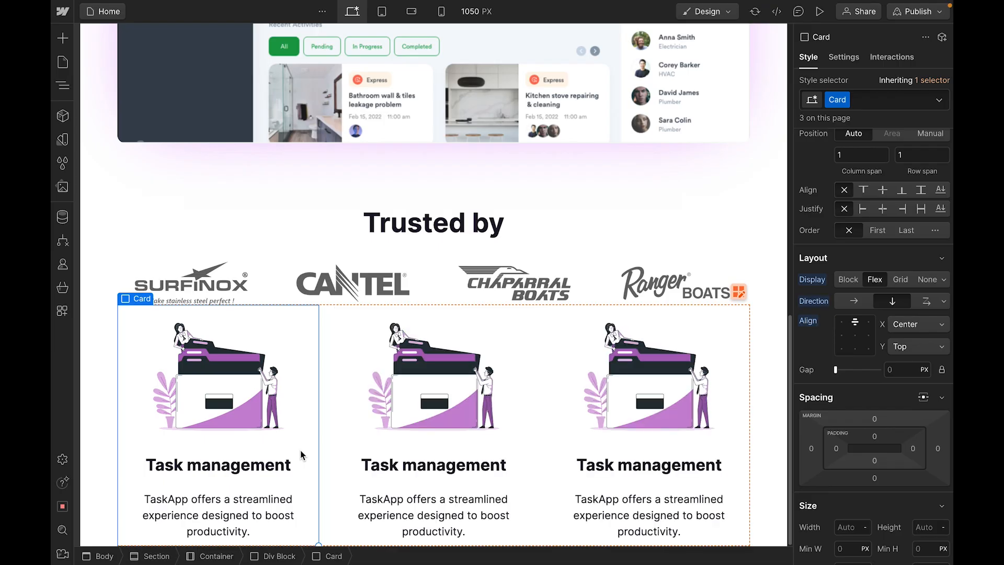
# - Replace the middle feature card's image with the "02 Personal to-do" illustration from the assets
pyautogui.click(454, 406)
pyautogui.doubleClick(465, 395)
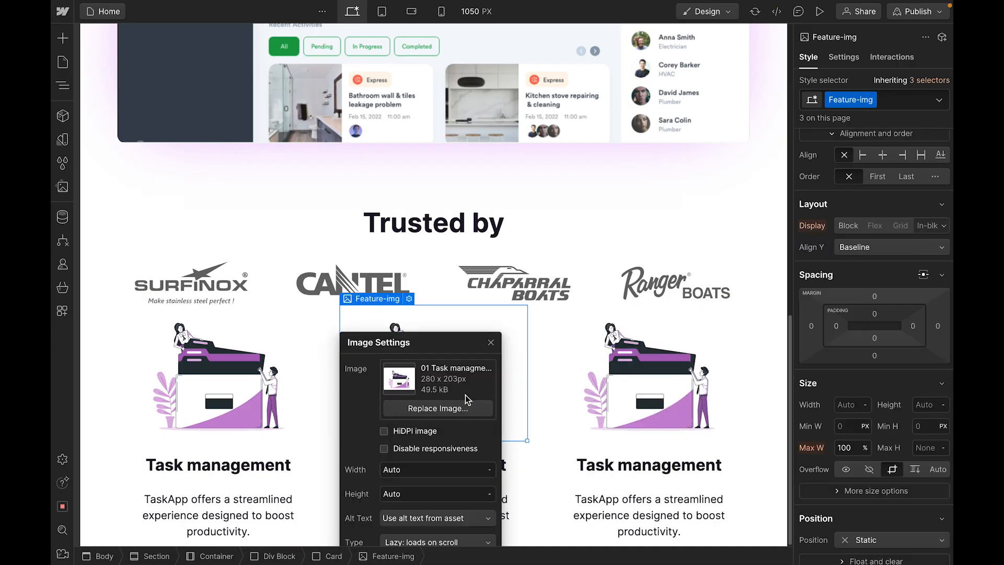
pyautogui.click(436, 408)
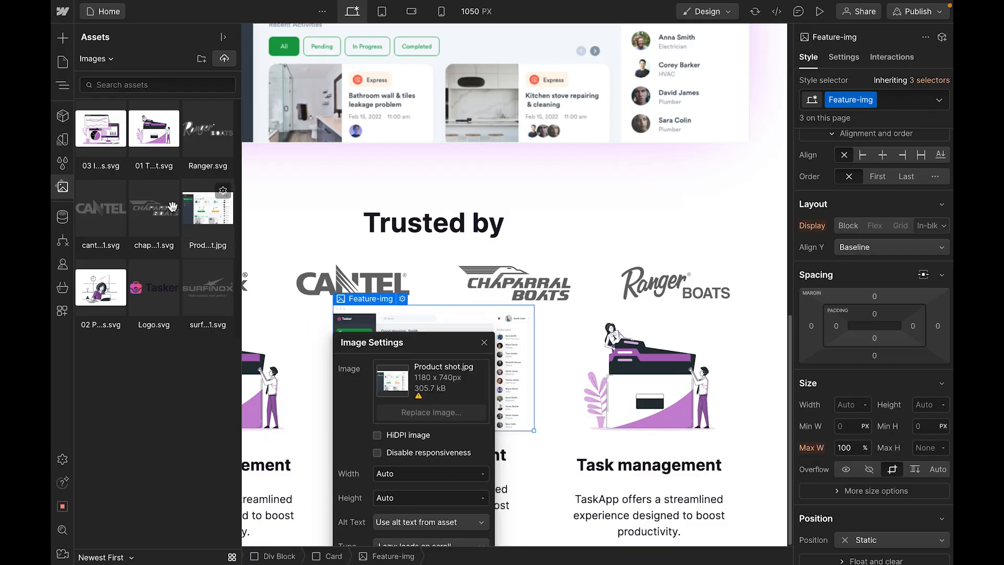
pyautogui.click(105, 290)
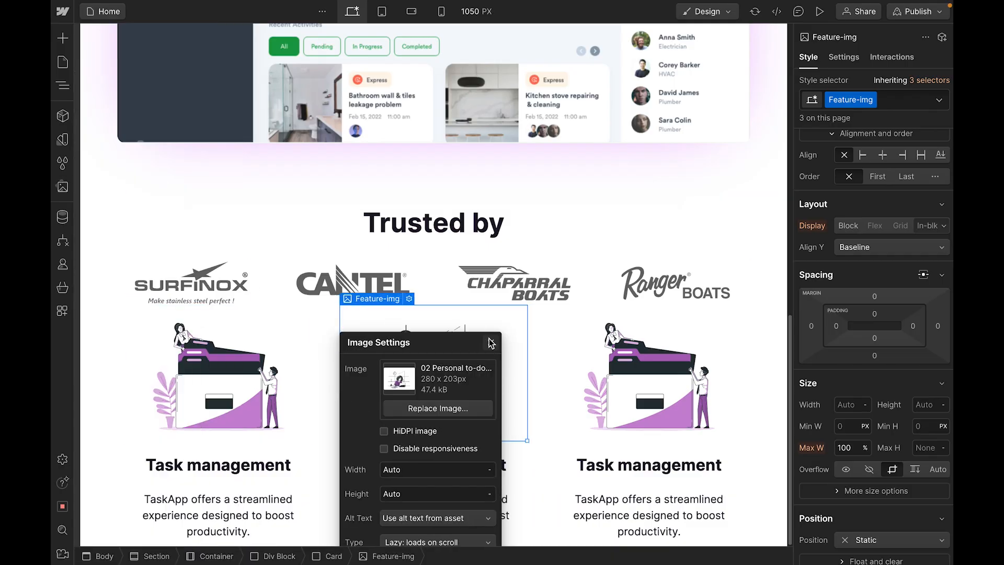
pyautogui.click(490, 342)
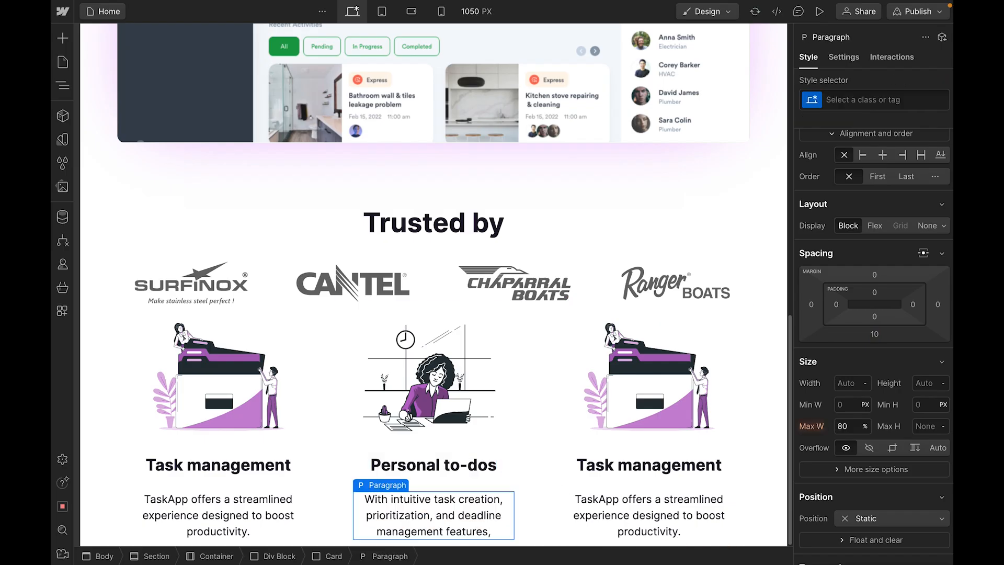
# - Replace the third feature card's image with the "03" analytics illustration from the assets
pyautogui.doubleClick(654, 415)
pyautogui.click(655, 416)
pyautogui.click(99, 131)
pyautogui.click(705, 342)
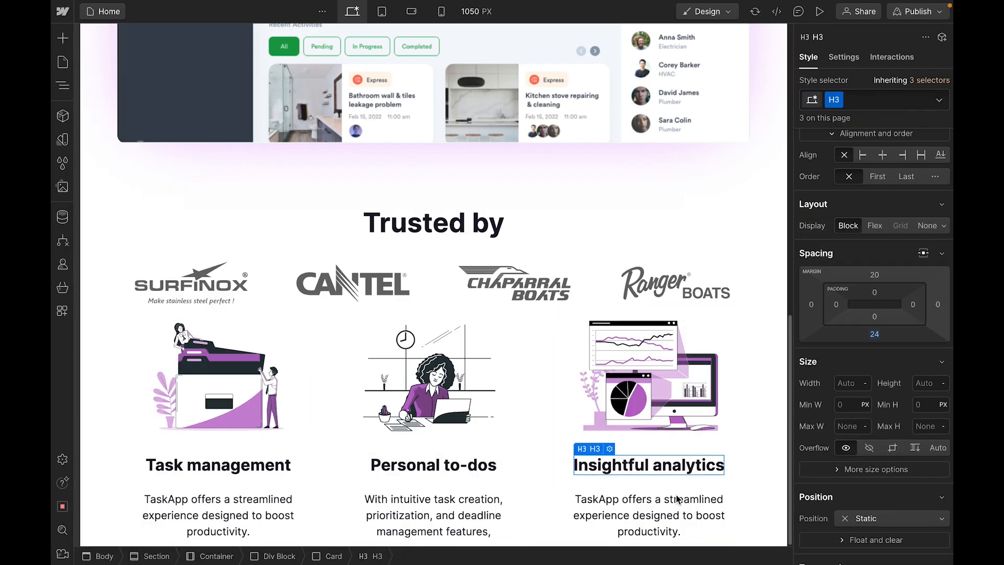
# - Apply the existing Section class to the section that holds the three feature cards
pyautogui.scroll(-1, 768, 358)
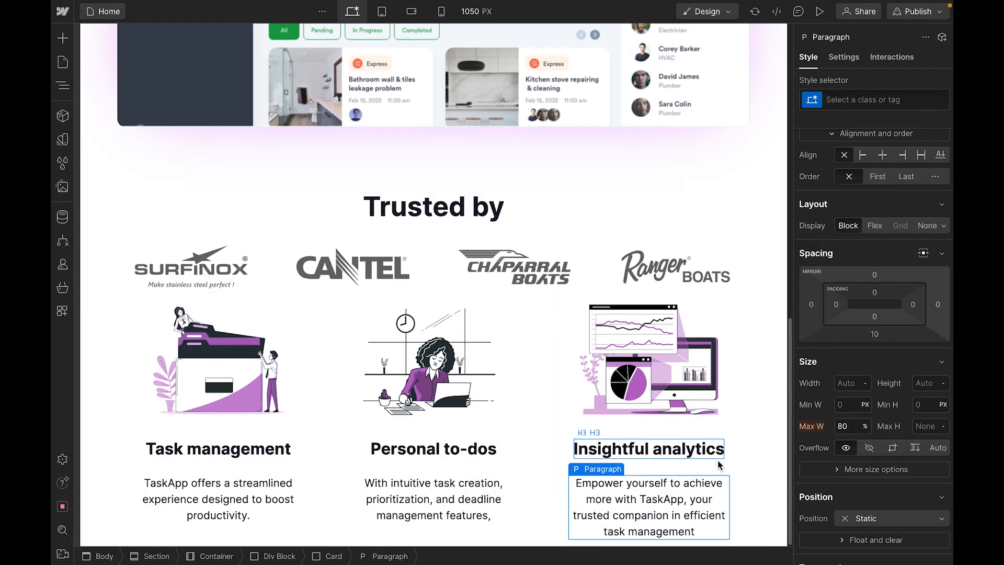
pyautogui.click(768, 358)
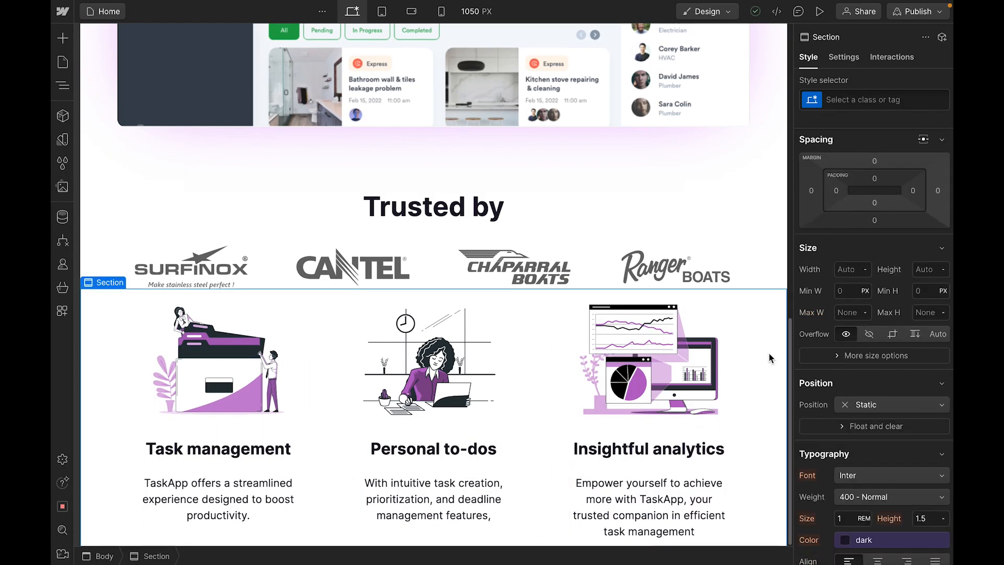
pyautogui.click(878, 99)
pyautogui.write('Sec')
pyautogui.click(818, 155)
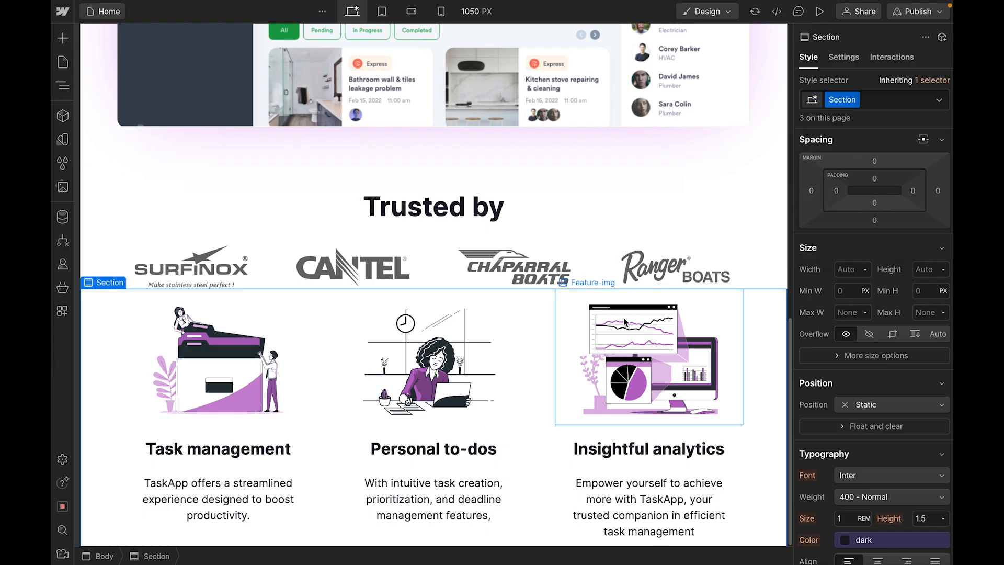
# - Set the Section class's top and bottom margins to 80 px
pyautogui.click(874, 162)
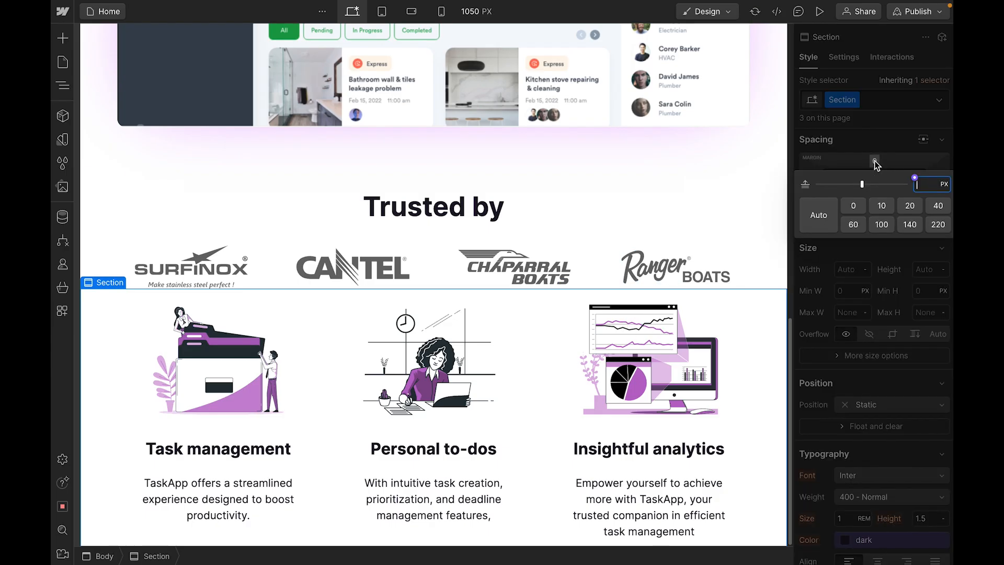
pyautogui.write('80')
pyautogui.press('Return')
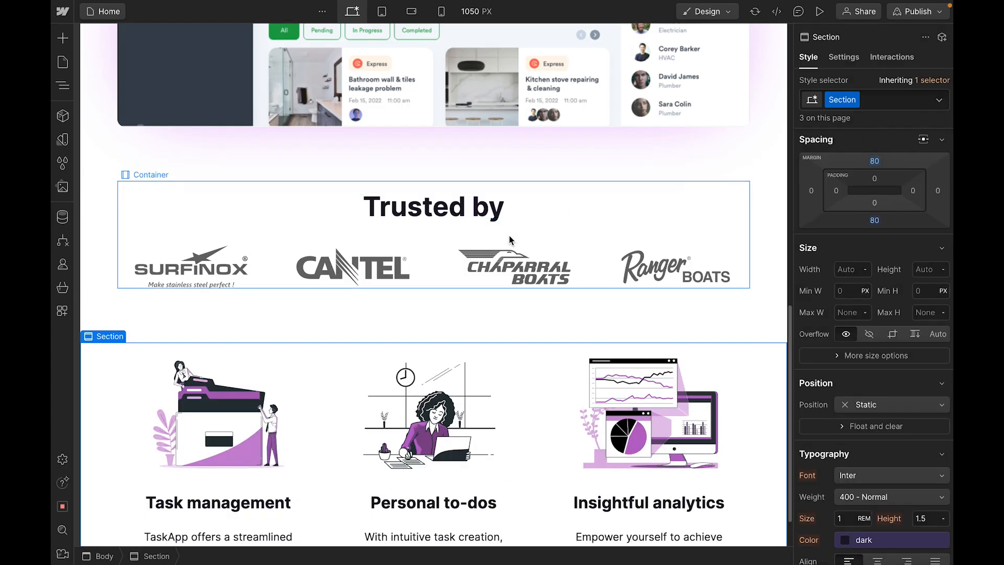
# - Check the spacing around the "Trusted by" section and the feature cards, including in preview mode
pyautogui.click(96, 302)
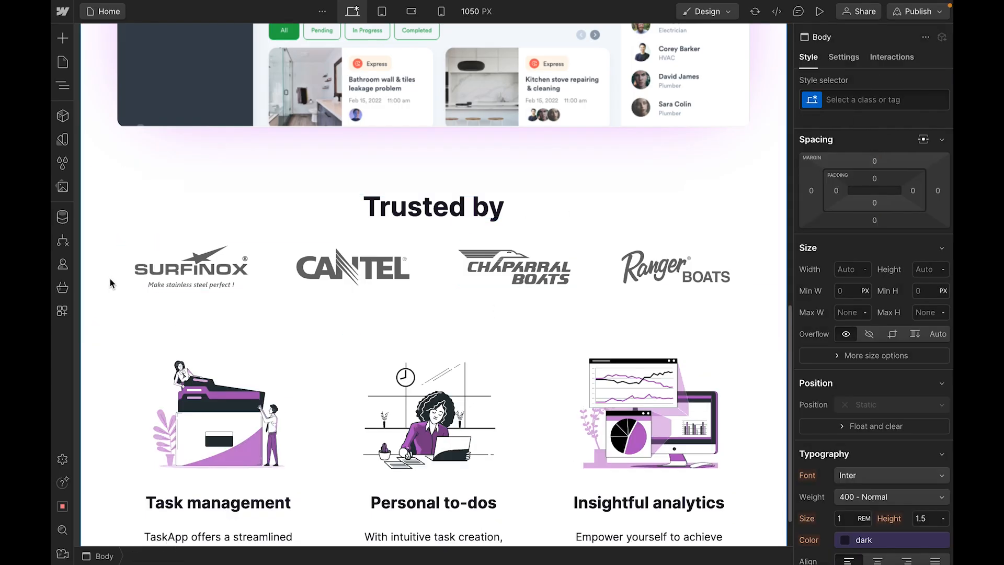
pyautogui.click(112, 231)
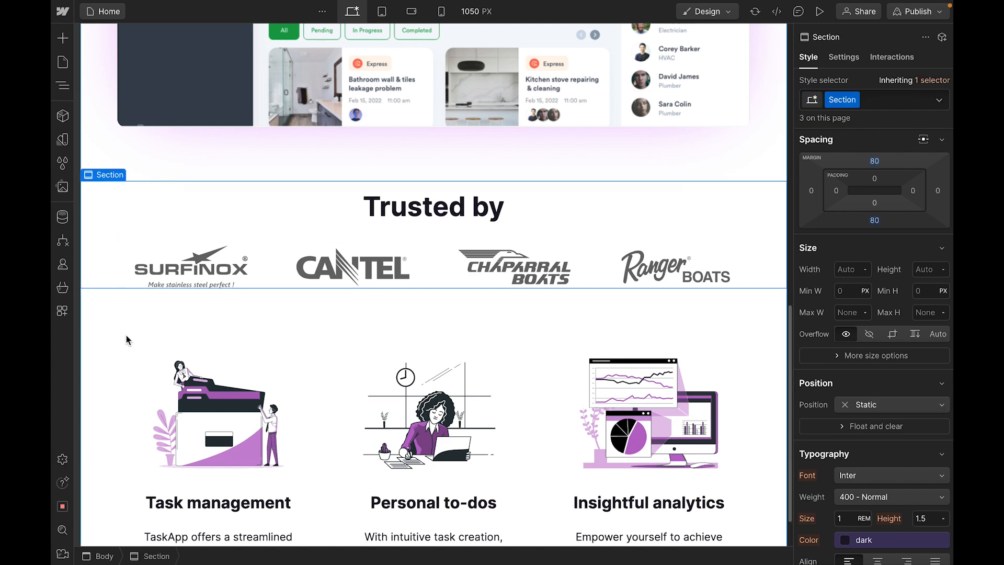
pyautogui.scroll(6, 202, 325)
pyautogui.scroll(-4, 99, 226)
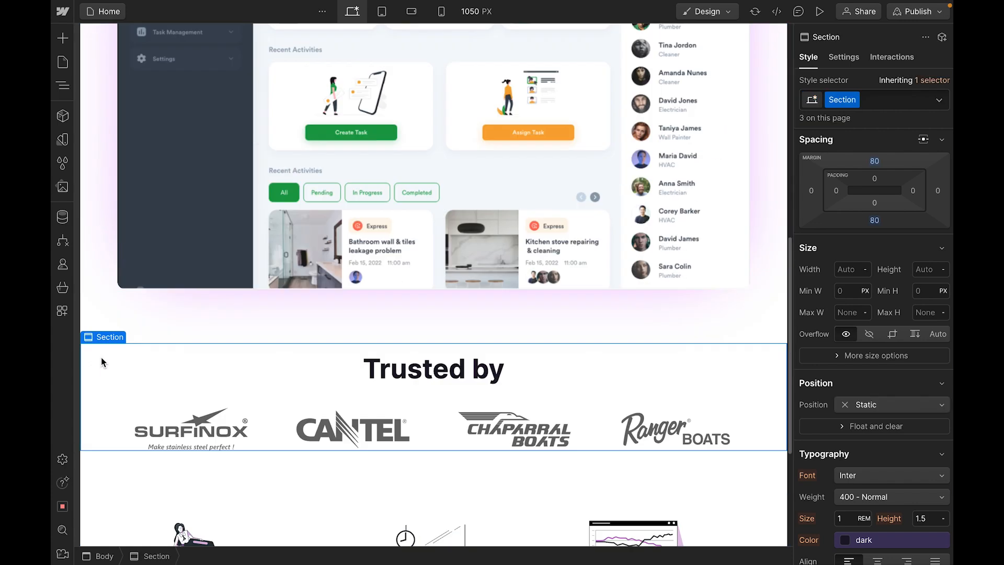
pyautogui.click(817, 12)
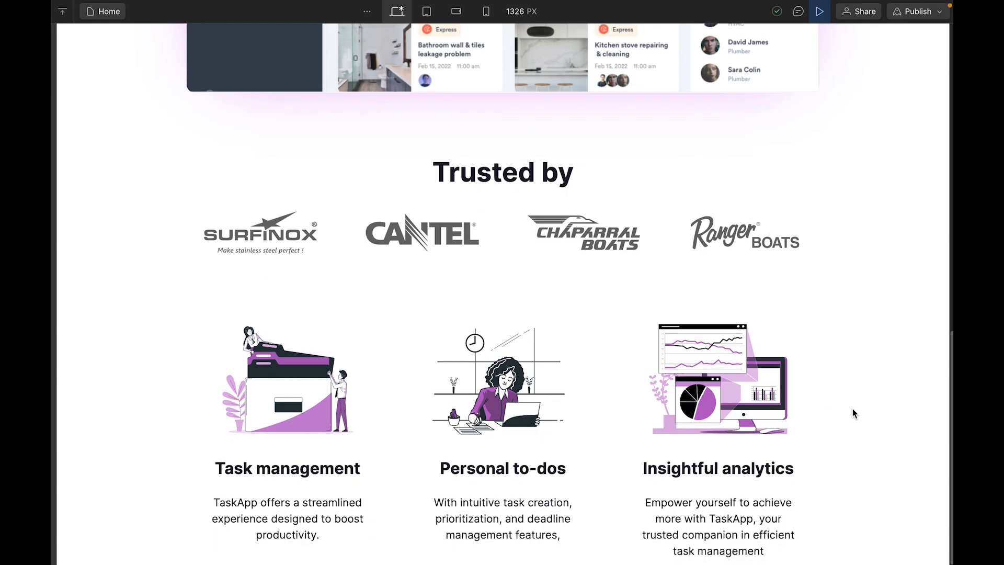
pyautogui.press('Escape')
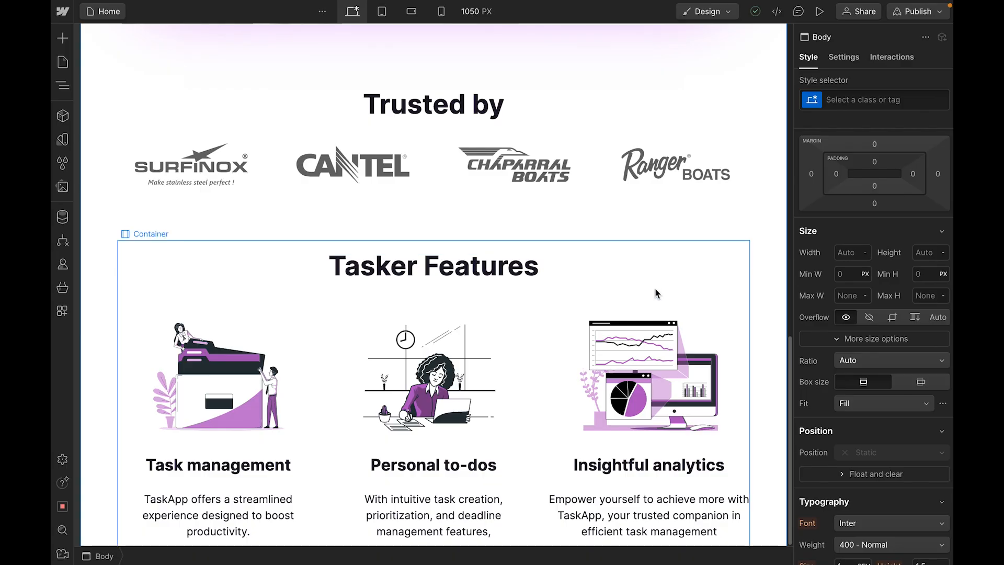
# - Add a new section below the Tasker Features section and insert a container in it
pyautogui.hotkey('ctrl', 'z')
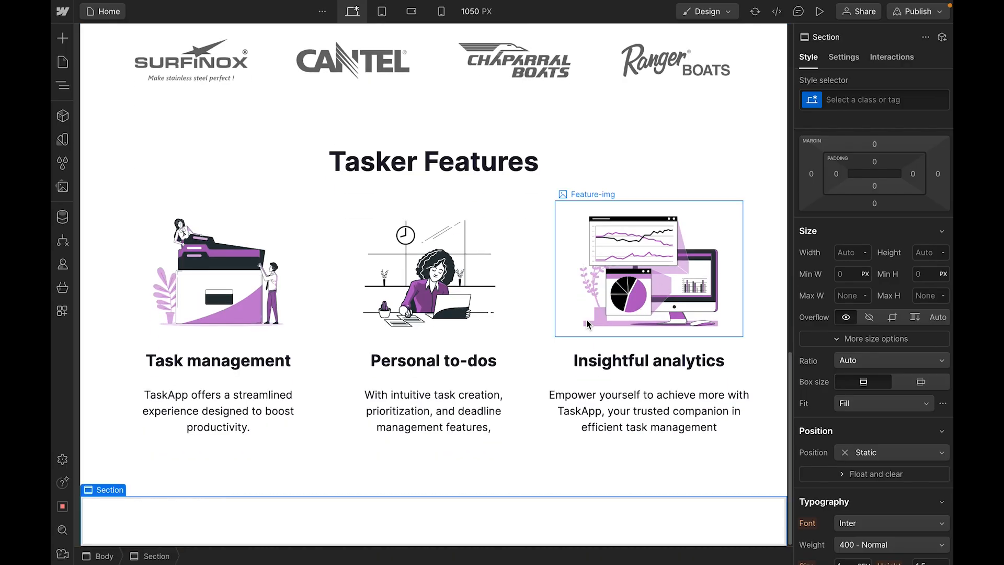
pyautogui.hotkey('ctrl', 'k')
pyautogui.write('con')
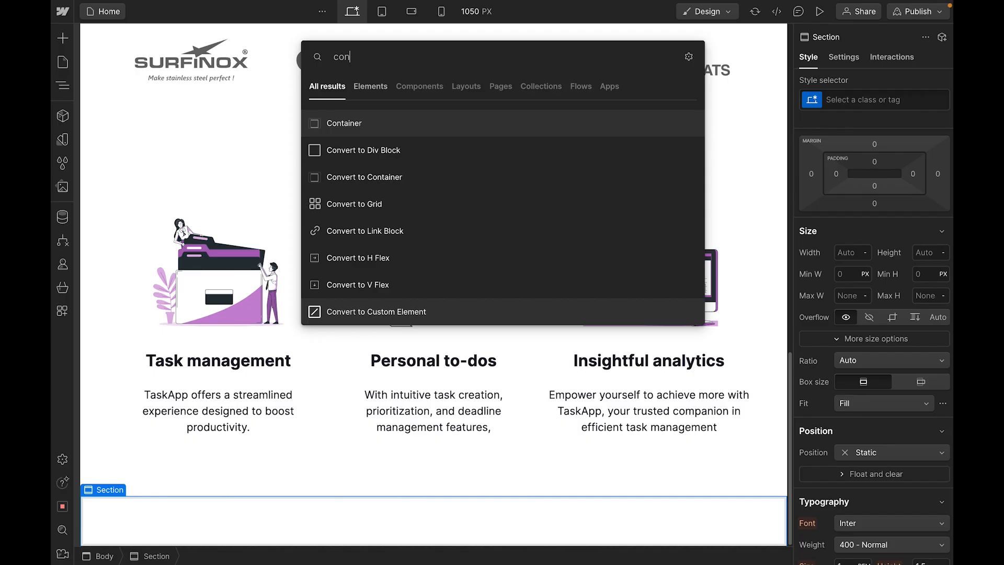
pyautogui.press('Return')
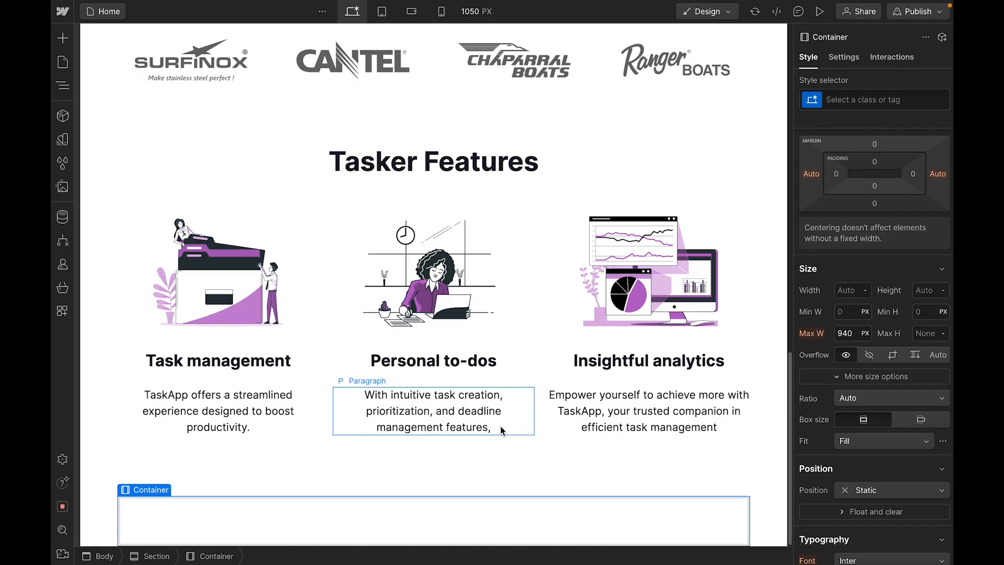
# - Insert an H2 heading and a paragraph into the new container
pyautogui.hotkey('ctrl', 'k')
pyautogui.write('h3')
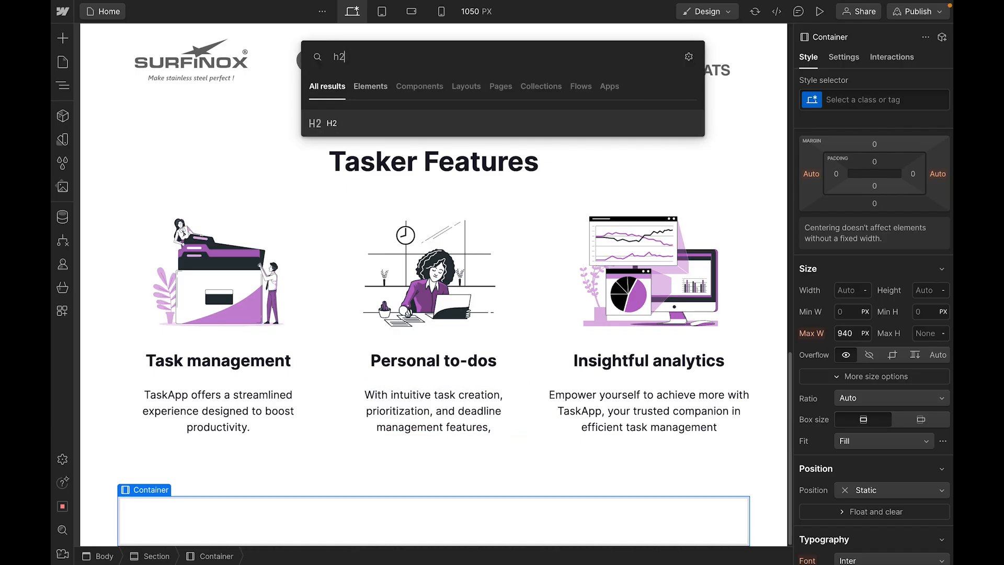
pyautogui.press('Return')
pyautogui.hotkey('ctrl', 'k')
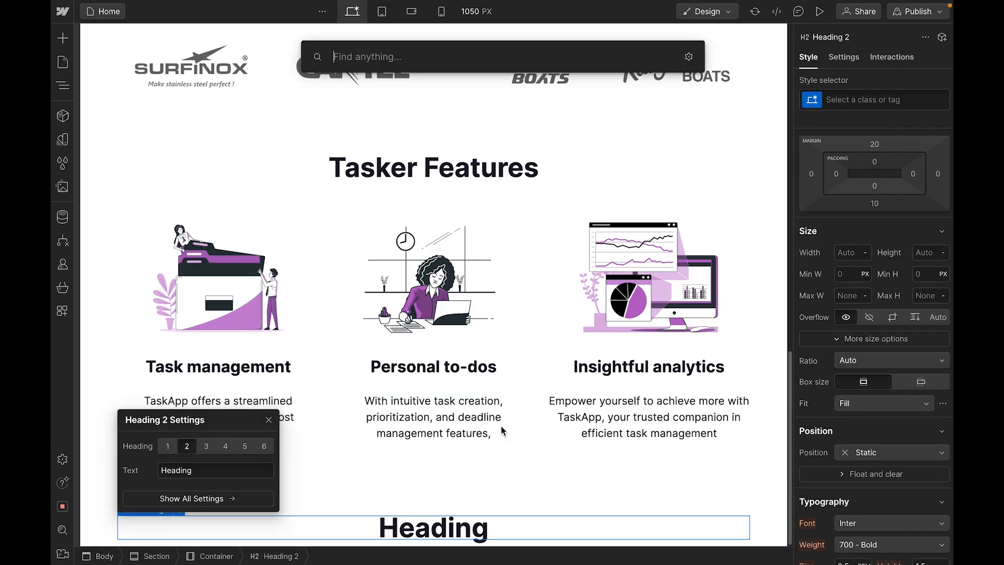
pyautogui.write('para')
pyautogui.press('Return')
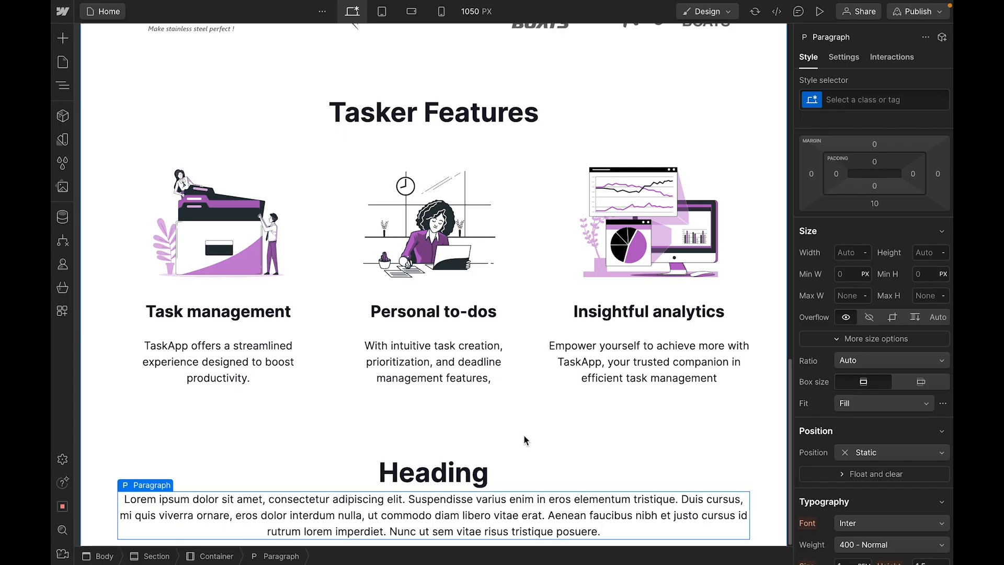
# - Insert a Form Block below the new paragraph, keeping its default settings
pyautogui.hotkey('ctrl', 'k')
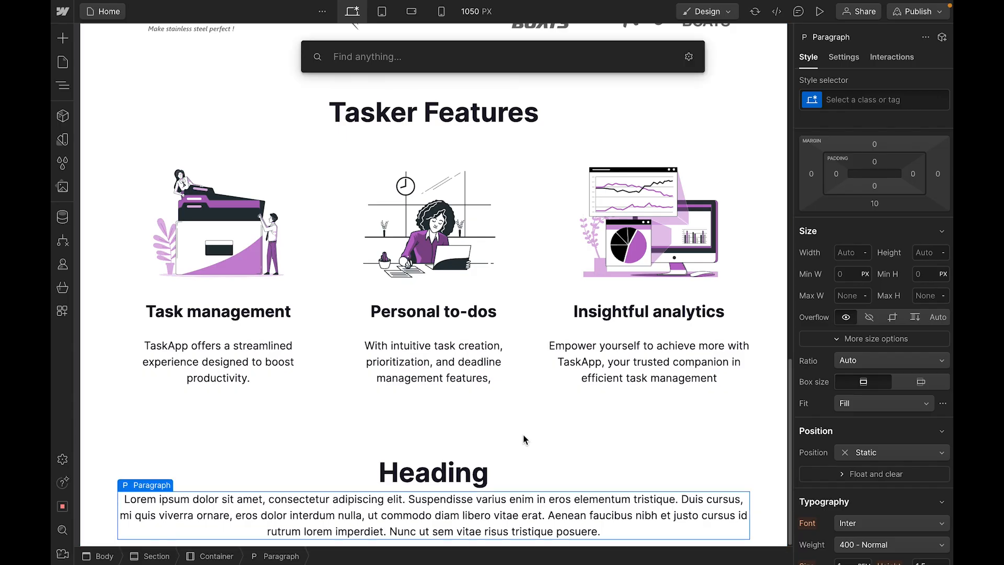
pyautogui.write('for')
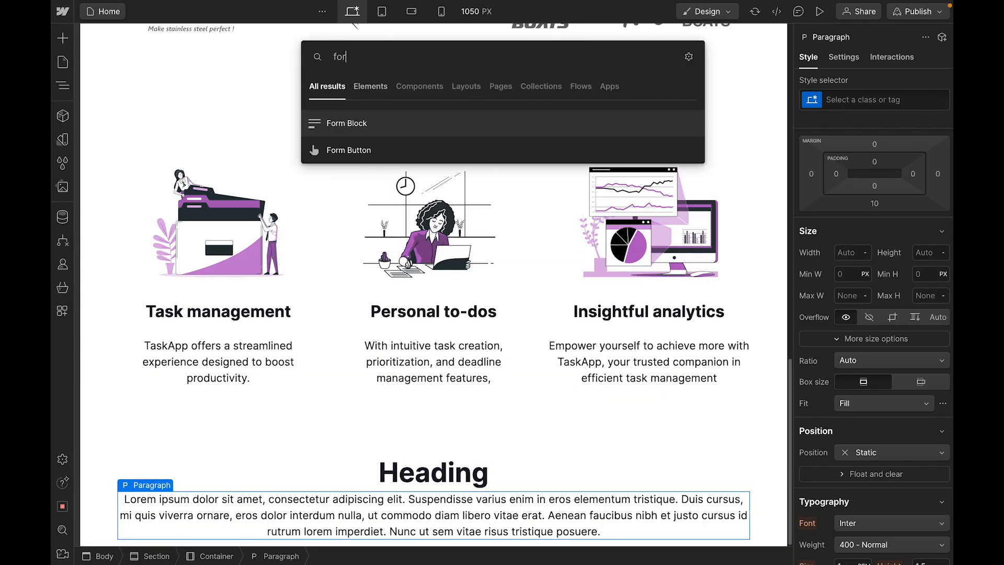
pyautogui.press('Return')
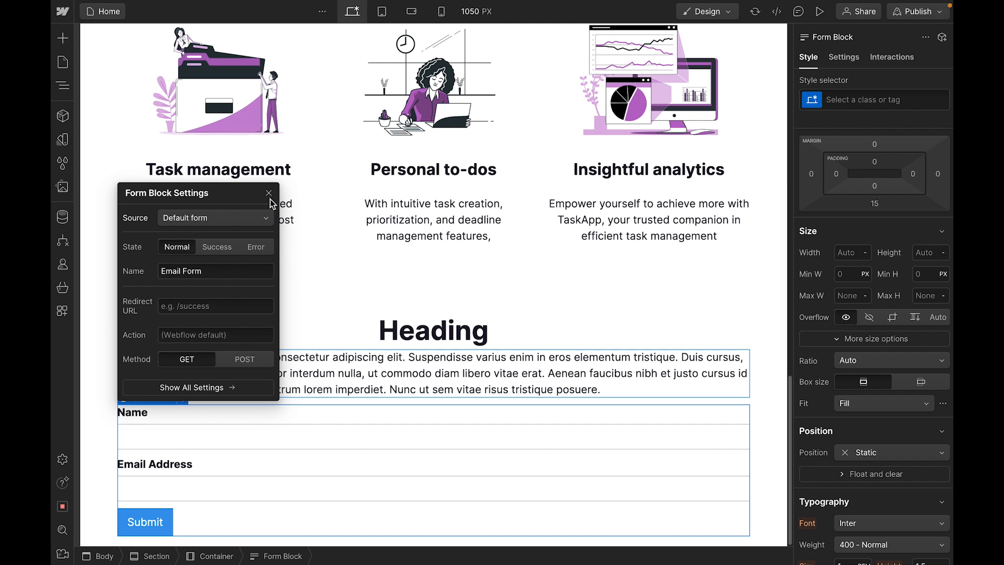
pyautogui.click(269, 193)
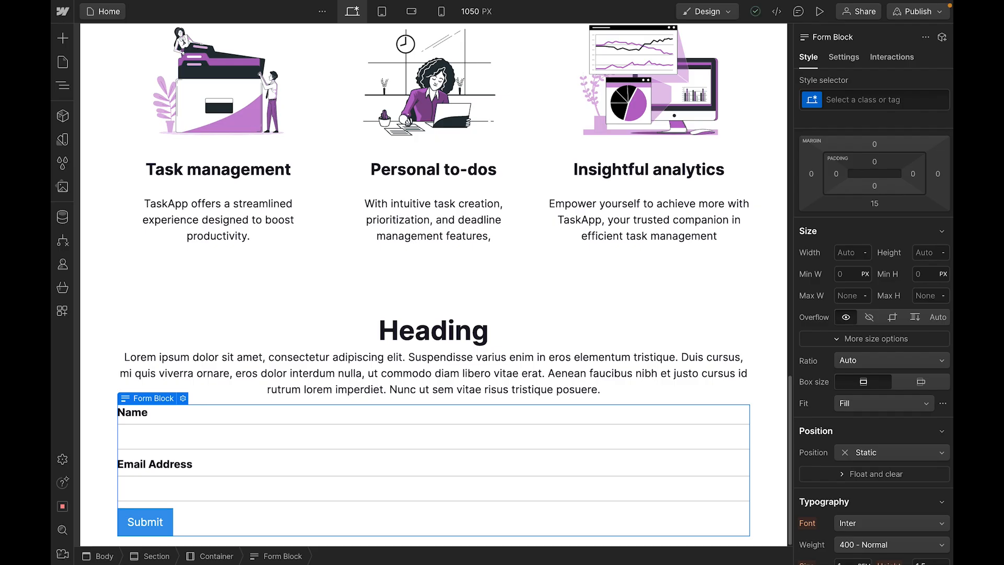
# - Change the heading above the form to "Request a demo"
pyautogui.doubleClick(439, 328)
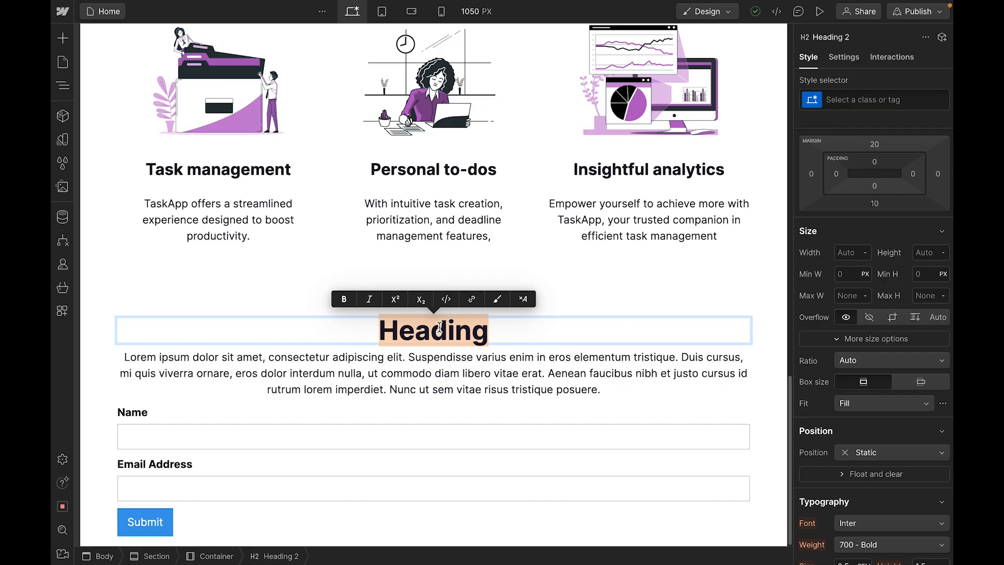
pyautogui.write('Request a demo')
pyautogui.press('Escape')
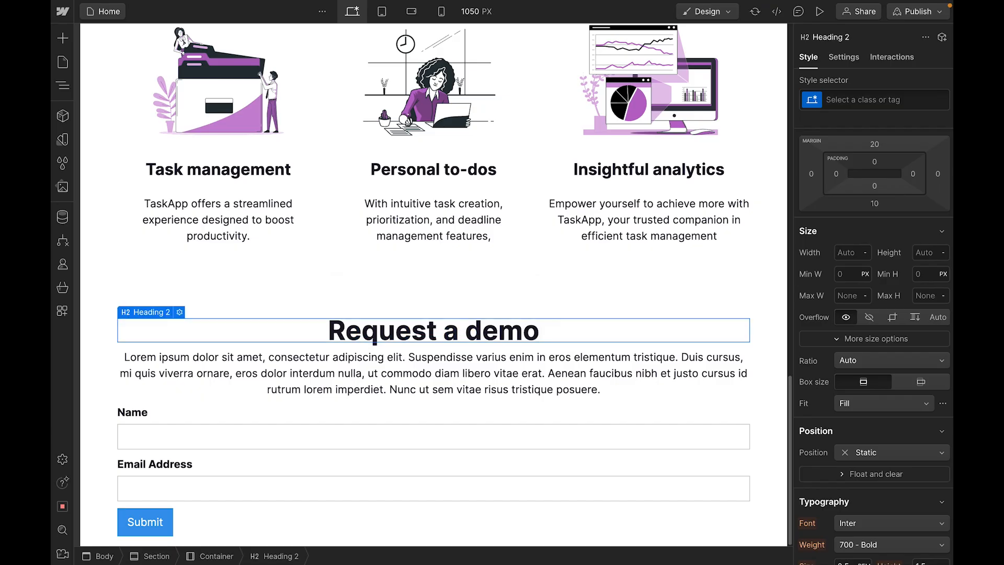
# - Replace the placeholder paragraph with "Looking forward to connecting and discussing potential collaborations. Please let me know a convenient time."
pyautogui.doubleClick(447, 377)
pyautogui.write('Looking forward to connecting and discussing potential collaborations. Please let me know a convenient time.')
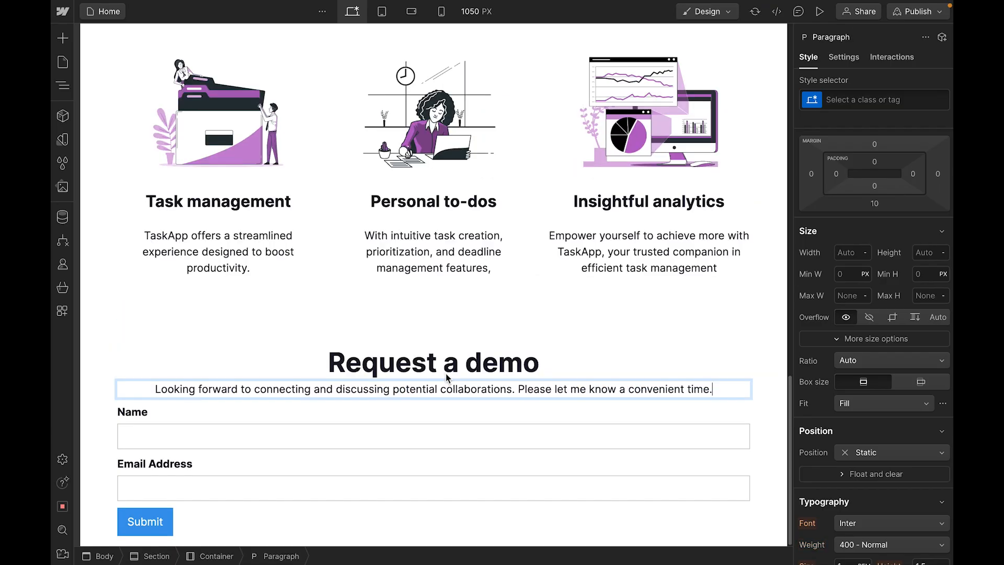
pyautogui.press('Escape')
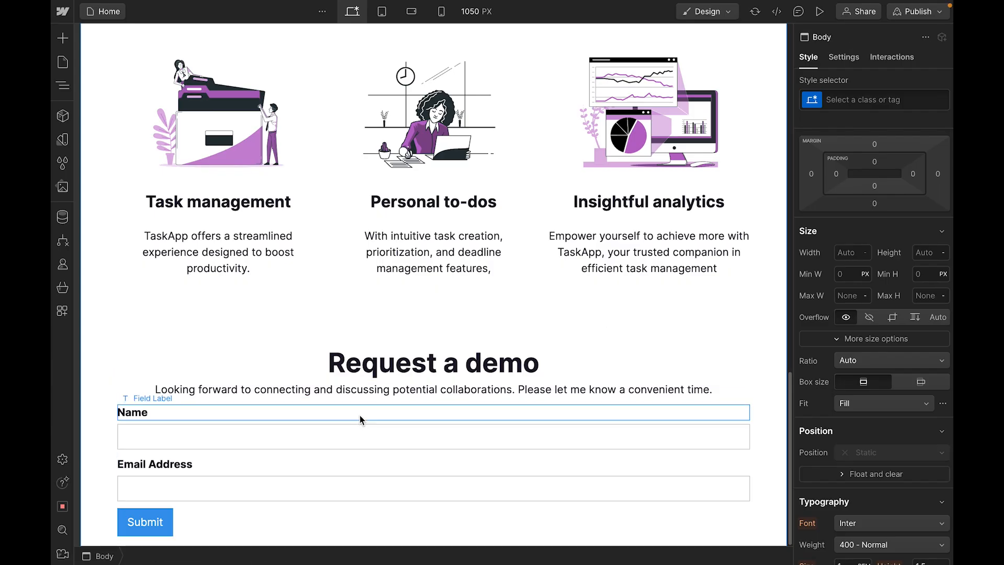
# - Duplicate the form's Name text field and its Name label
pyautogui.click(173, 434)
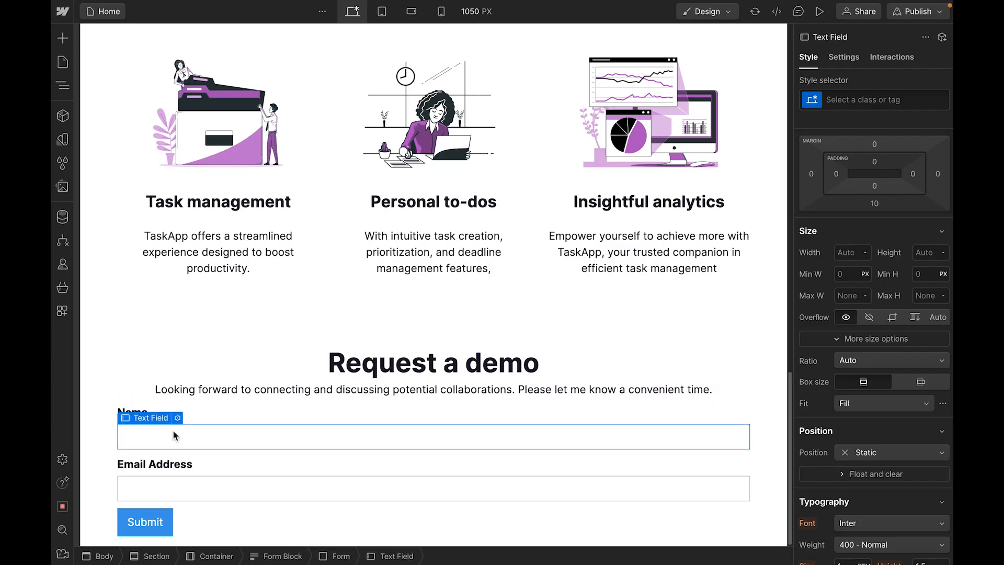
pyautogui.hotkey('ctrl', 'd')
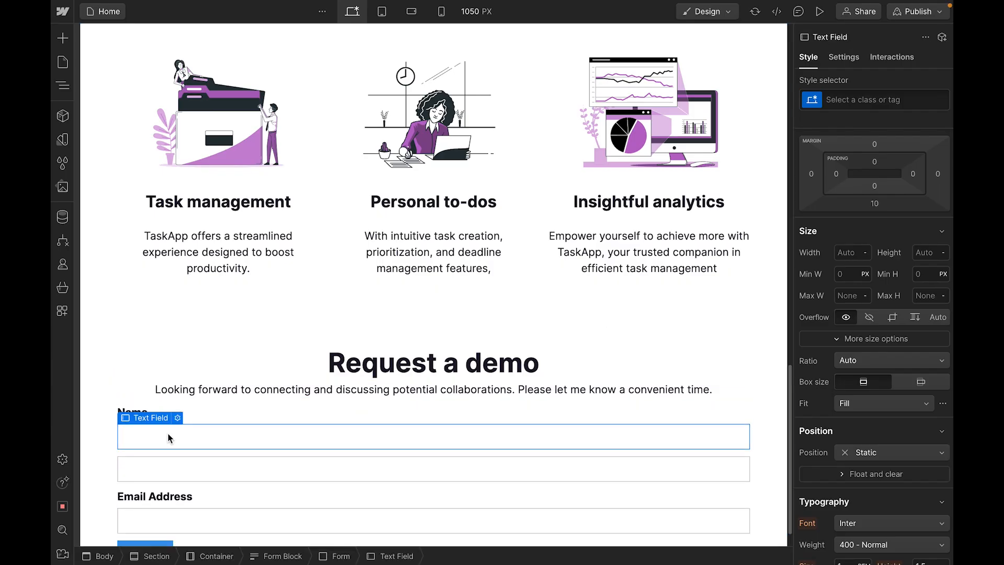
pyautogui.click(147, 413)
pyautogui.hotkey('ctrl', 'd')
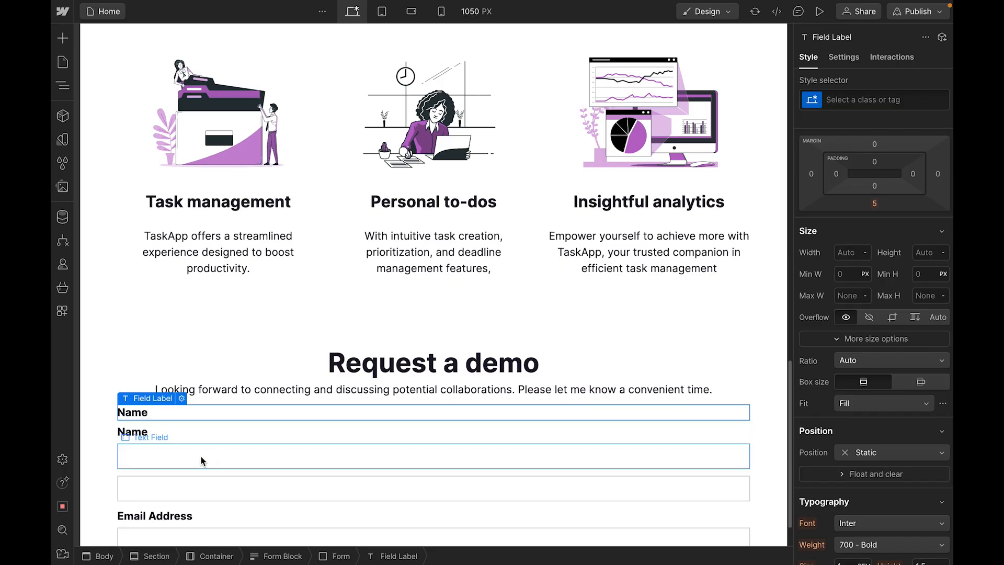
# - Move the duplicated text field and label between the Email Address field and the Submit button, and change the label to "Company"
pyautogui.scroll(-1, 165, 450)
pyautogui.scroll(-1, 165, 448)
pyautogui.moveTo(165, 429); pyautogui.dragTo(164, 500)
pyautogui.moveTo(143, 380); pyautogui.dragTo(154, 464)
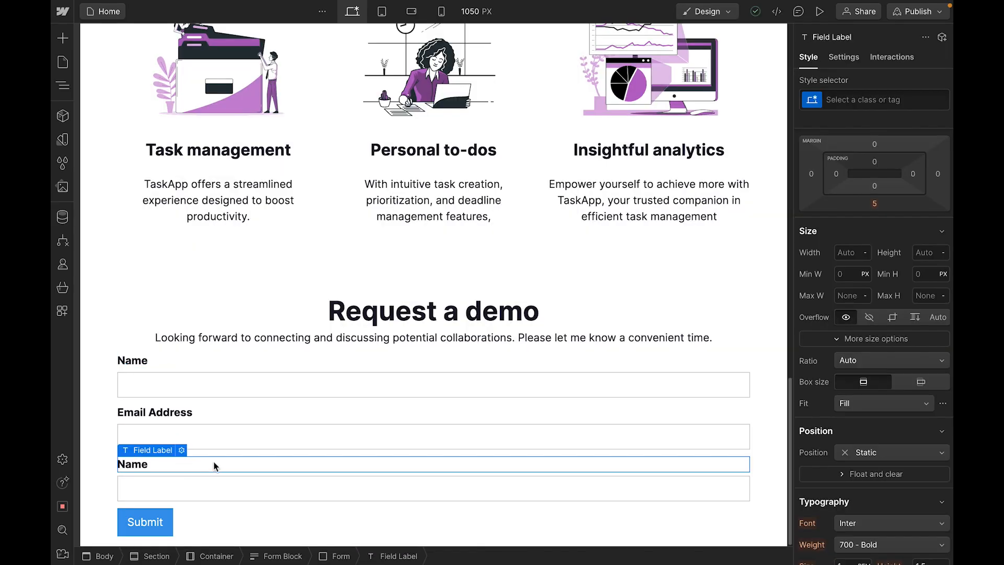
pyautogui.doubleClick(131, 466)
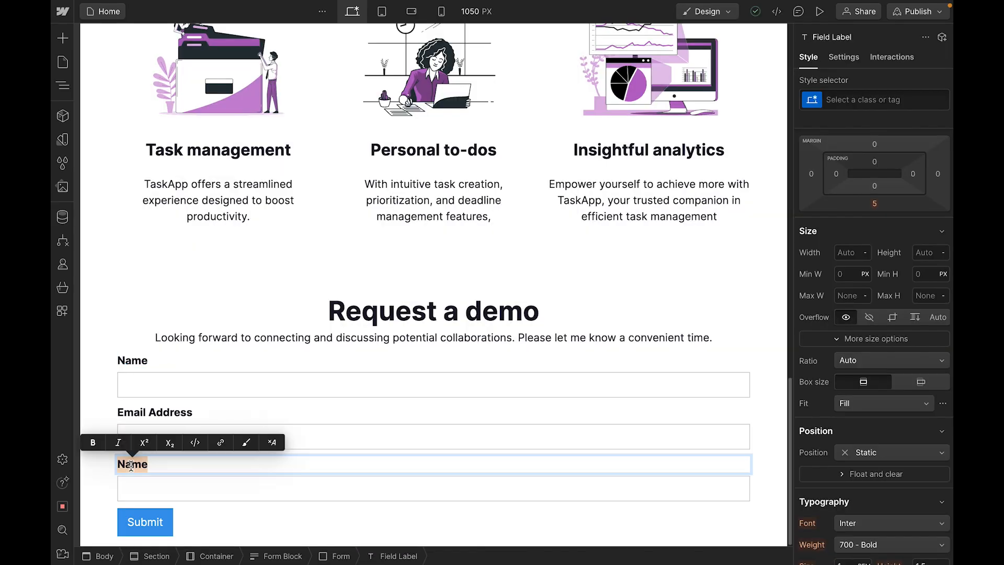
pyautogui.write('Company')
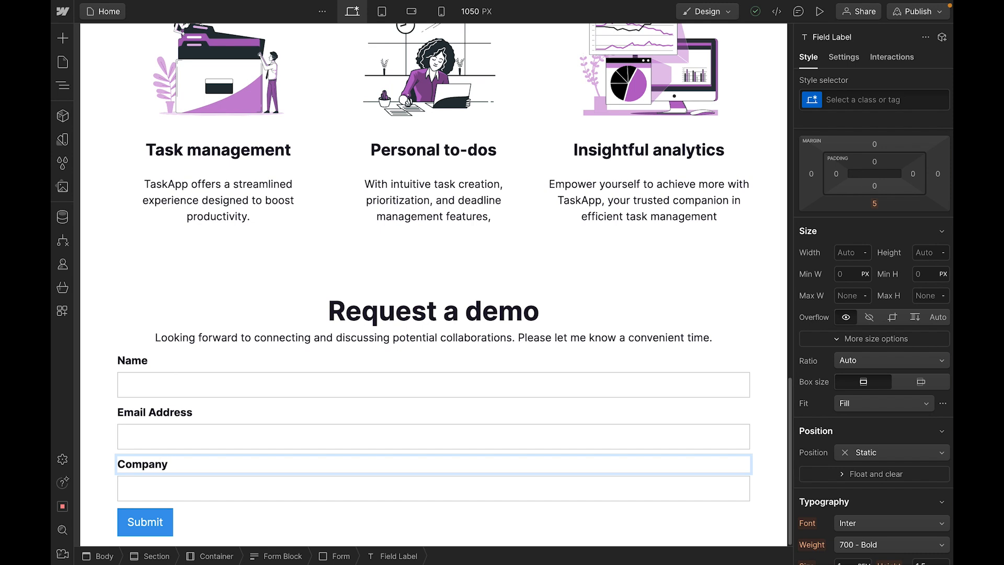
# - Rename the text field below the Company label to "Company" in its field settings
pyautogui.click(137, 479)
pyautogui.click(174, 469)
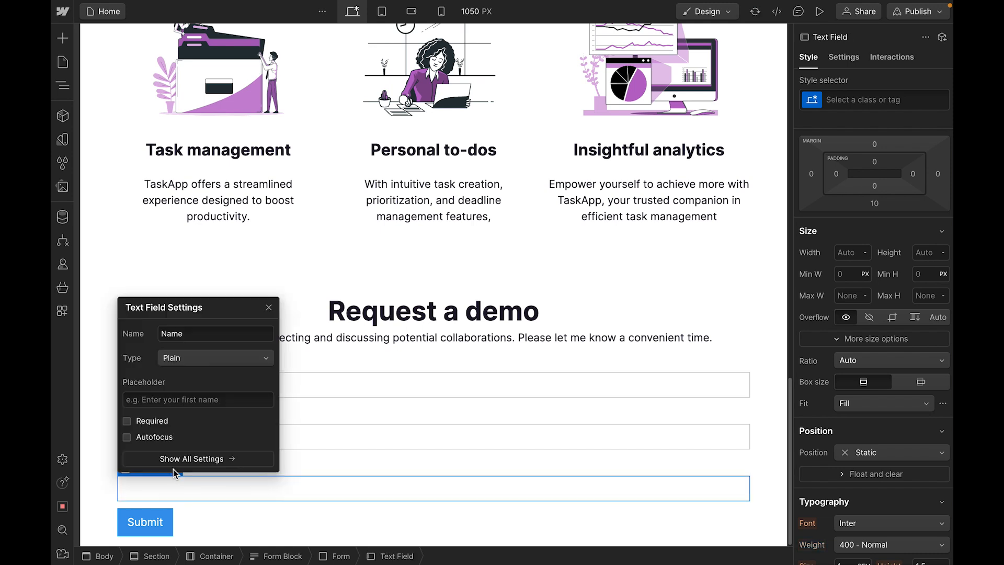
pyautogui.doubleClick(186, 335)
pyautogui.write('Company')
pyautogui.click(268, 307)
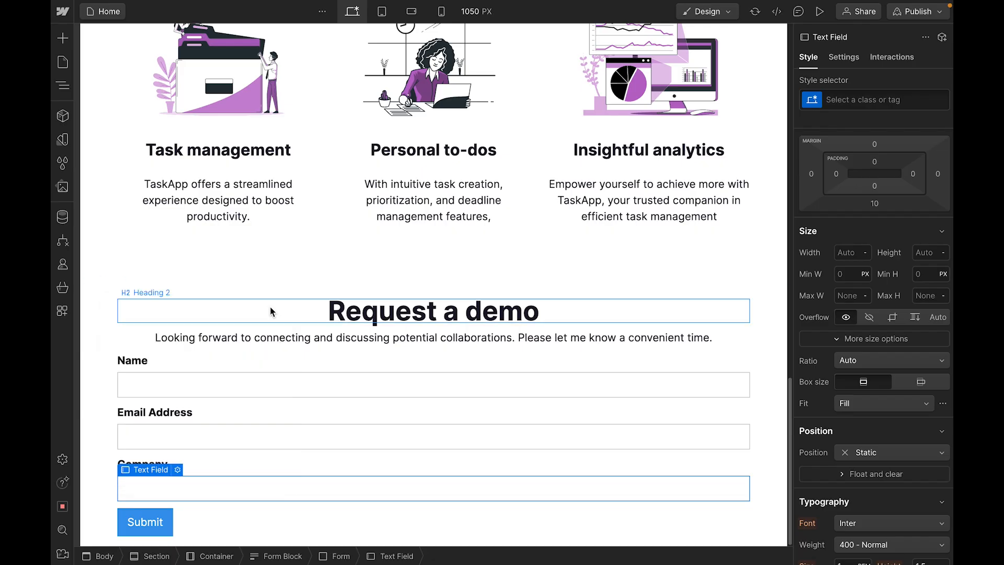
pyautogui.click(247, 510)
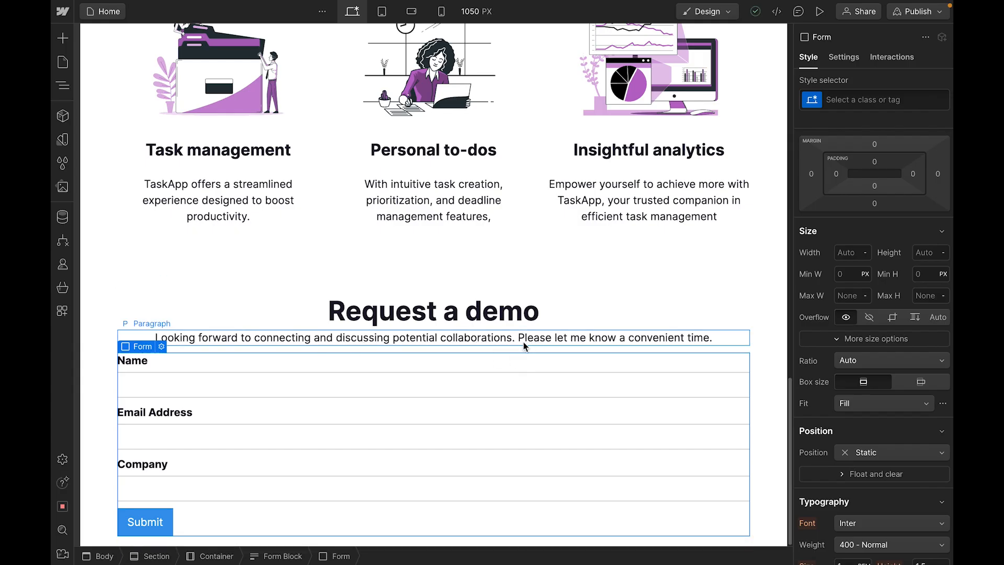
# - Insert a Div Block above the form and move the "Request a demo" heading and its paragraph into it
pyautogui.click(521, 339)
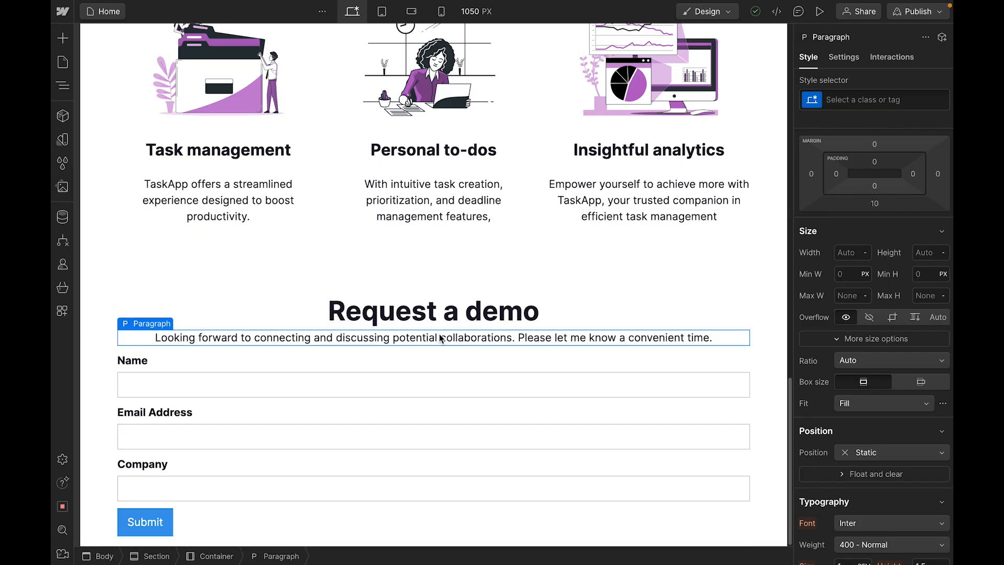
pyautogui.hotkey('ctrl', 'k')
pyautogui.write('div')
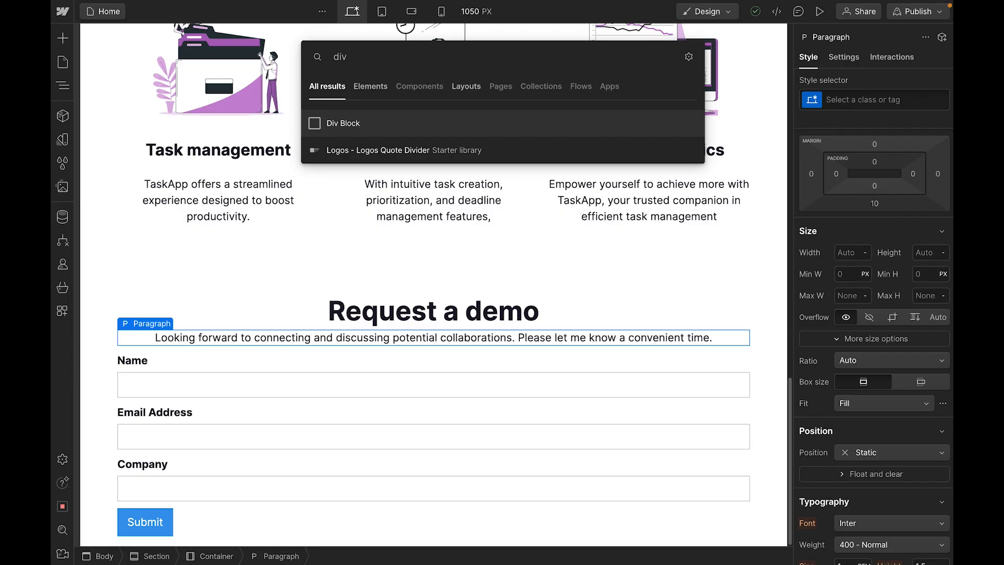
pyautogui.press('Return')
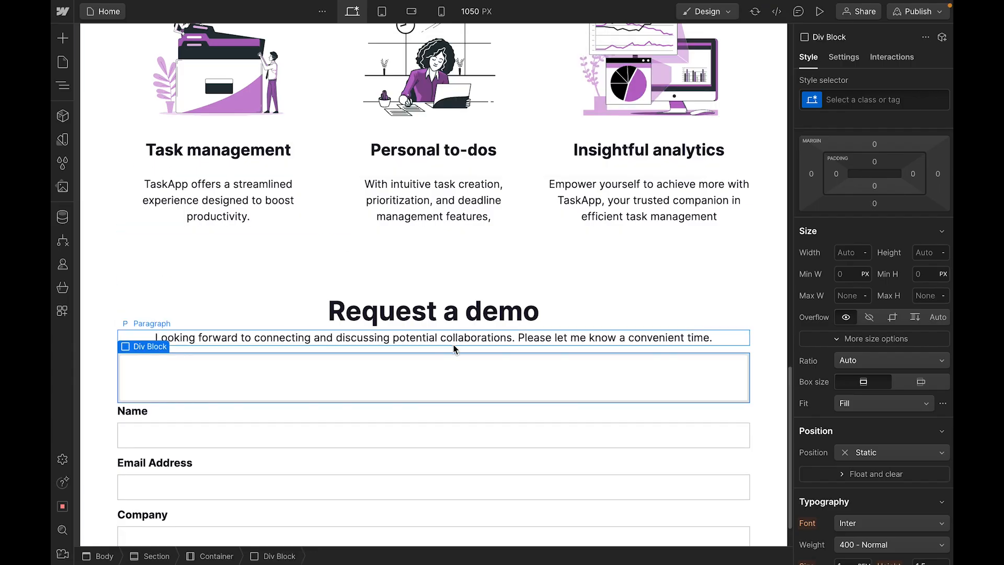
pyautogui.moveTo(456, 341); pyautogui.dragTo(450, 371)
pyautogui.moveTo(467, 320); pyautogui.dragTo(459, 337)
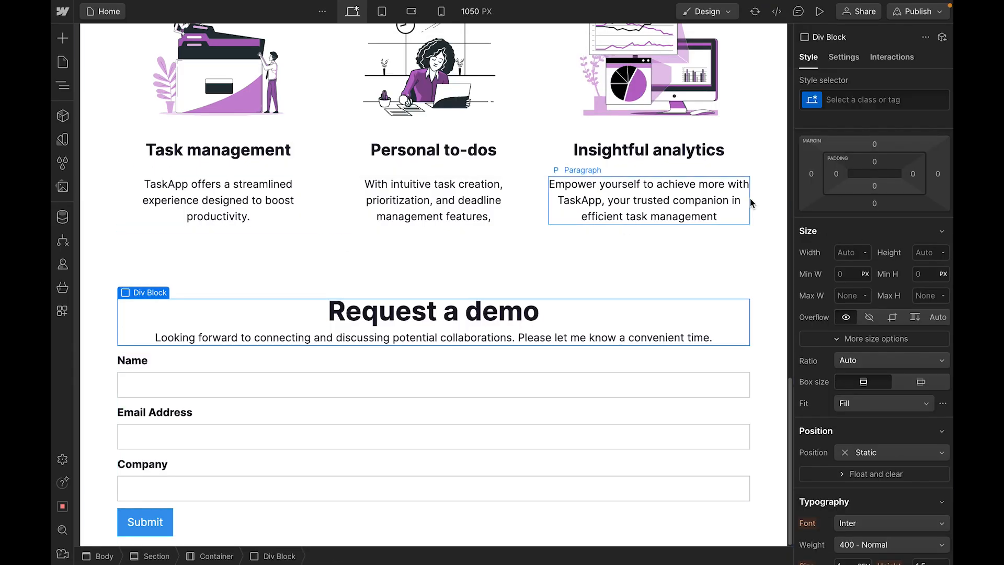
# - Give the div block around the heading and paragraph a new class "Text-wrapper" and set its width to 60%
pyautogui.click(860, 101)
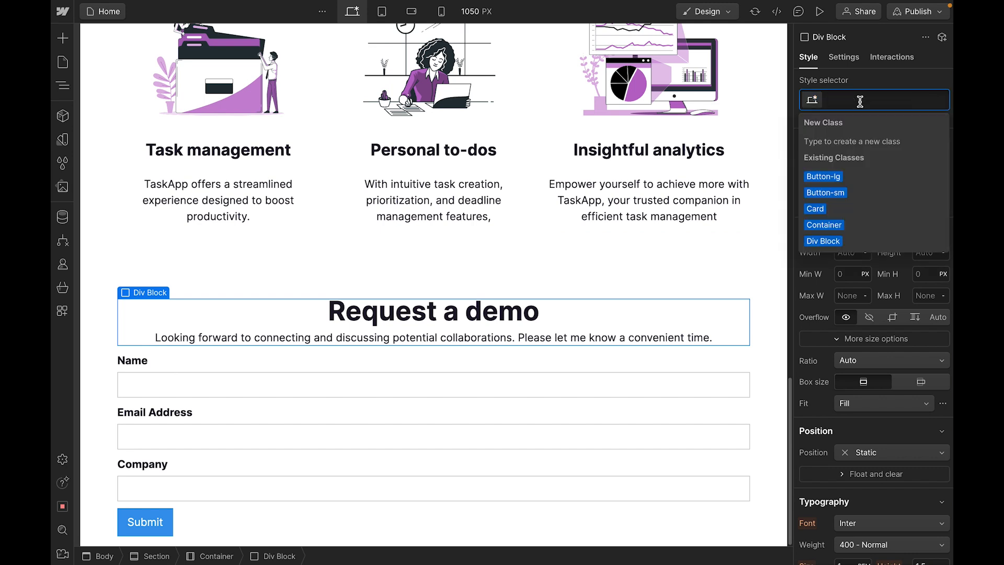
pyautogui.write('Text-wrapper')
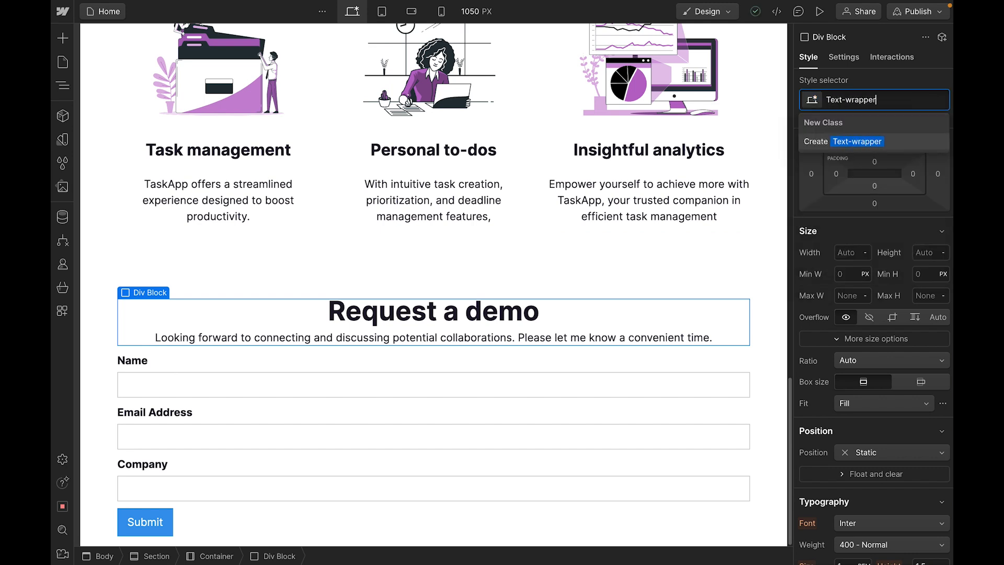
pyautogui.press('Return')
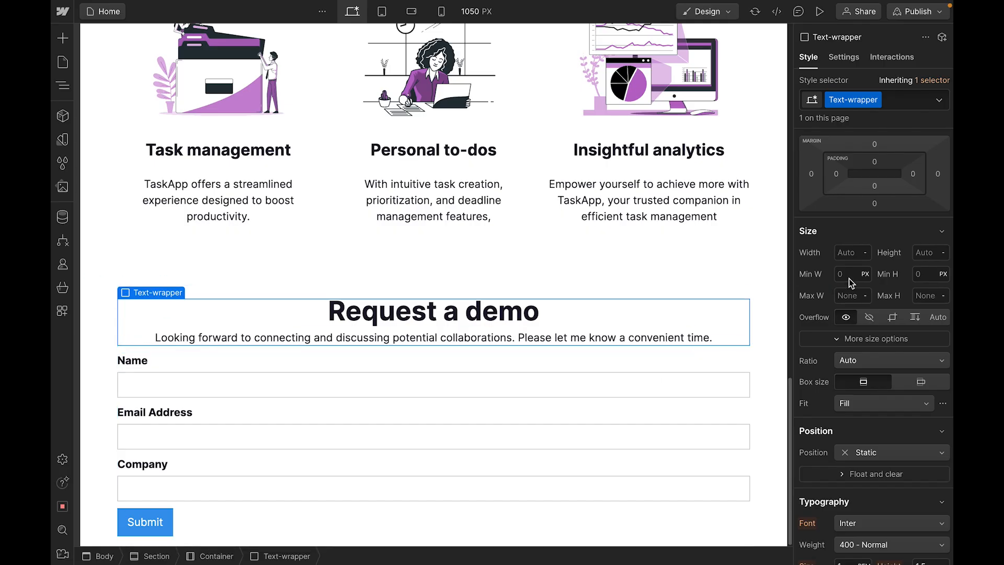
pyautogui.click(849, 252)
pyautogui.write('60%')
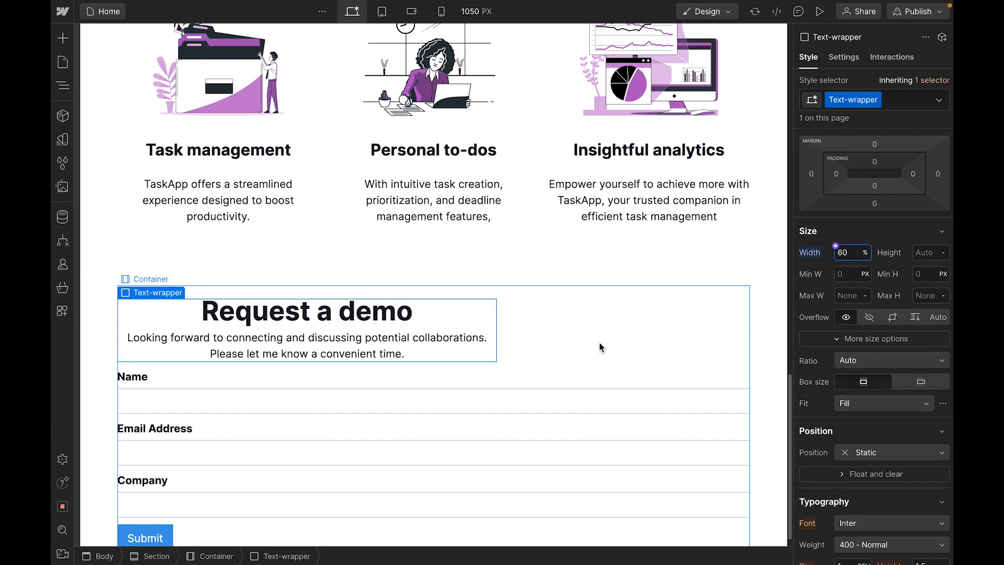
pyautogui.scroll(-1, 601, 347)
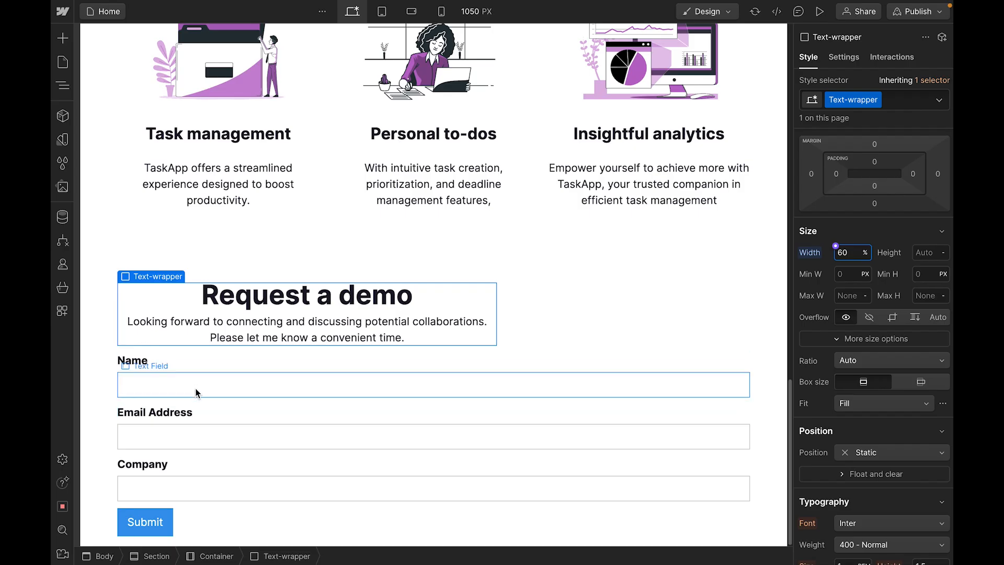
# - Insert a Div Block in the form and move the Name label and its text field into it
pyautogui.click(164, 360)
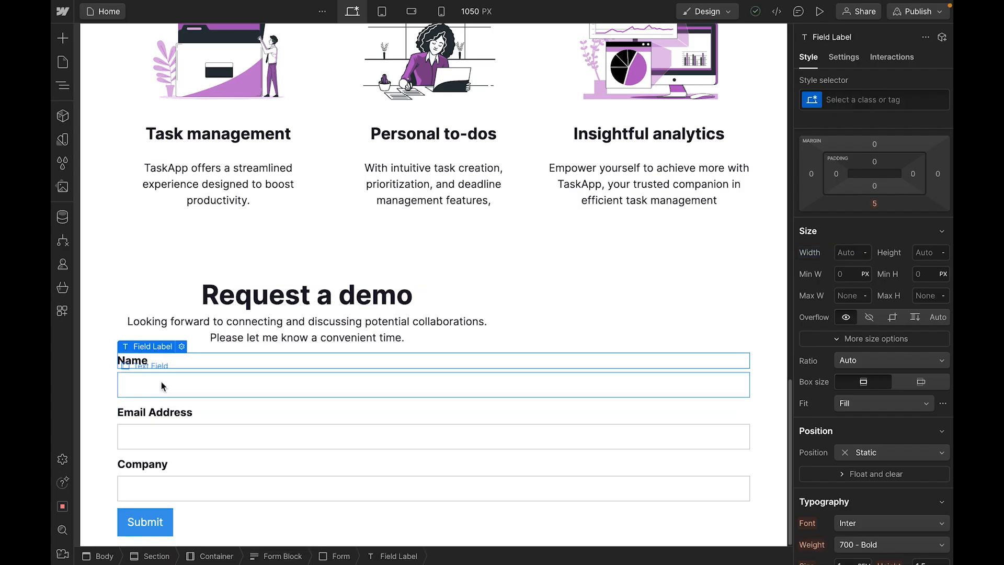
pyautogui.hotkey('ctrl', 'e')
pyautogui.write('div')
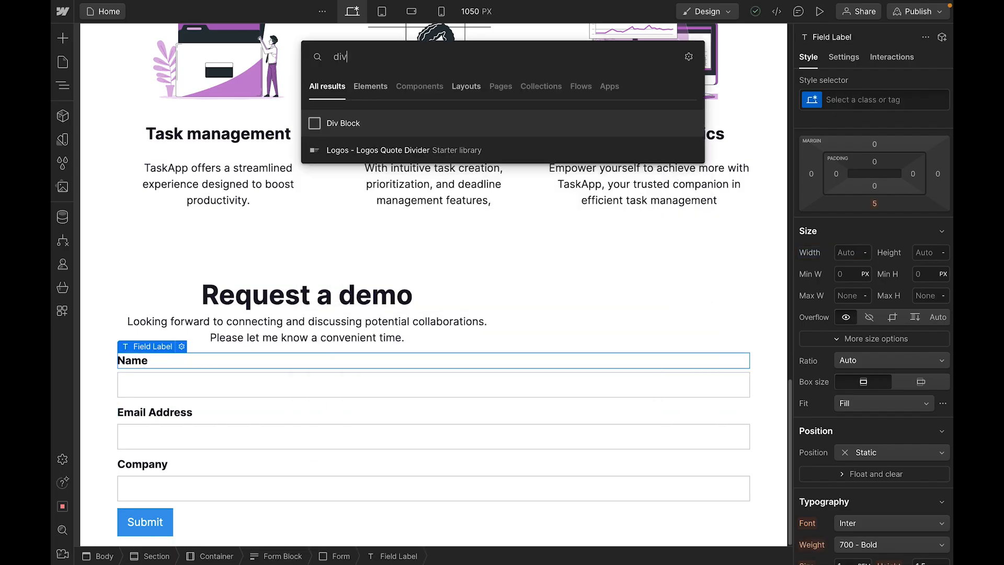
pyautogui.press('Return')
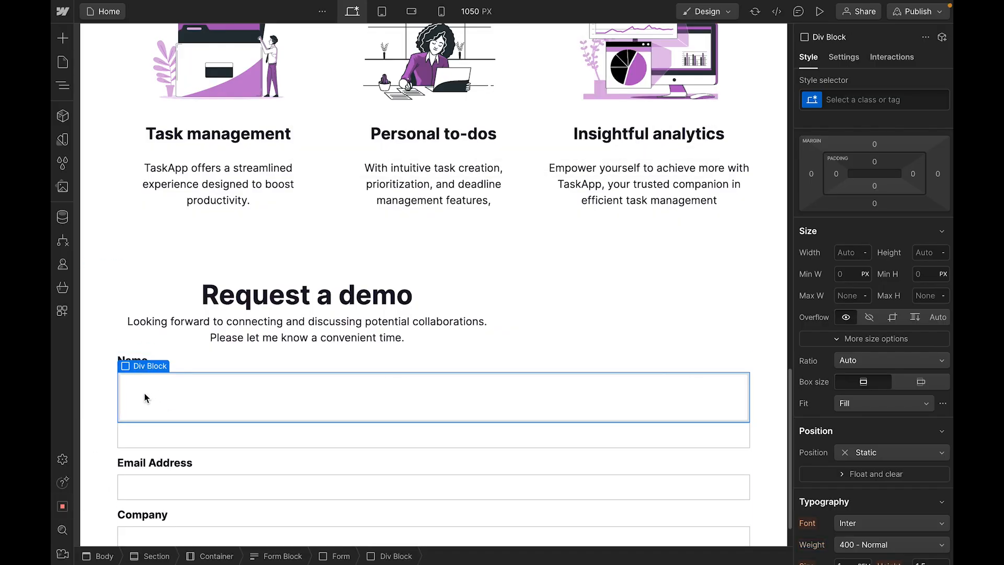
pyautogui.moveTo(141, 364); pyautogui.dragTo(155, 393)
pyautogui.click(152, 369)
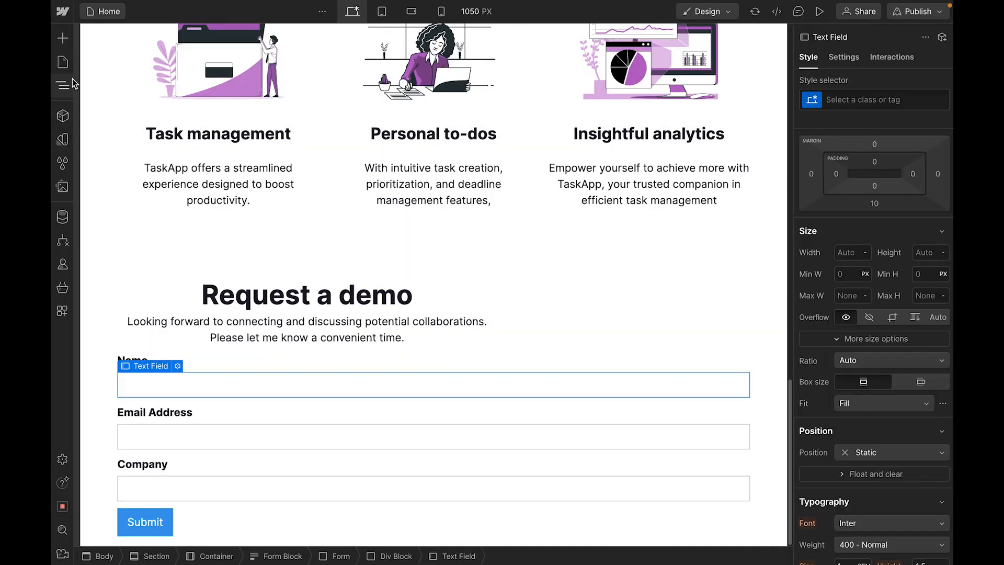
# - Create the class "Input-wrapper" on the div block that holds the Name label and text field
pyautogui.click(63, 85)
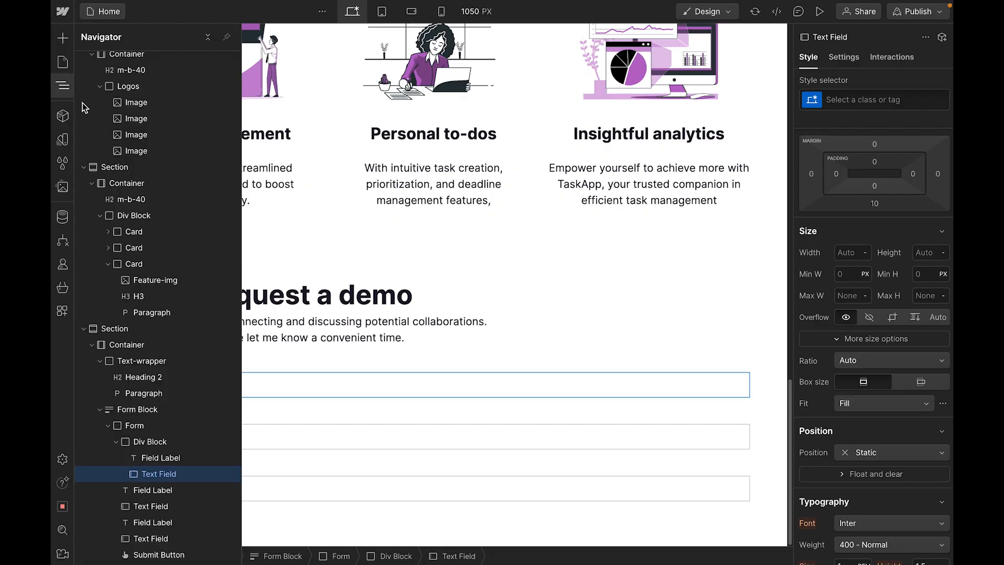
pyautogui.click(116, 441)
pyautogui.click(137, 443)
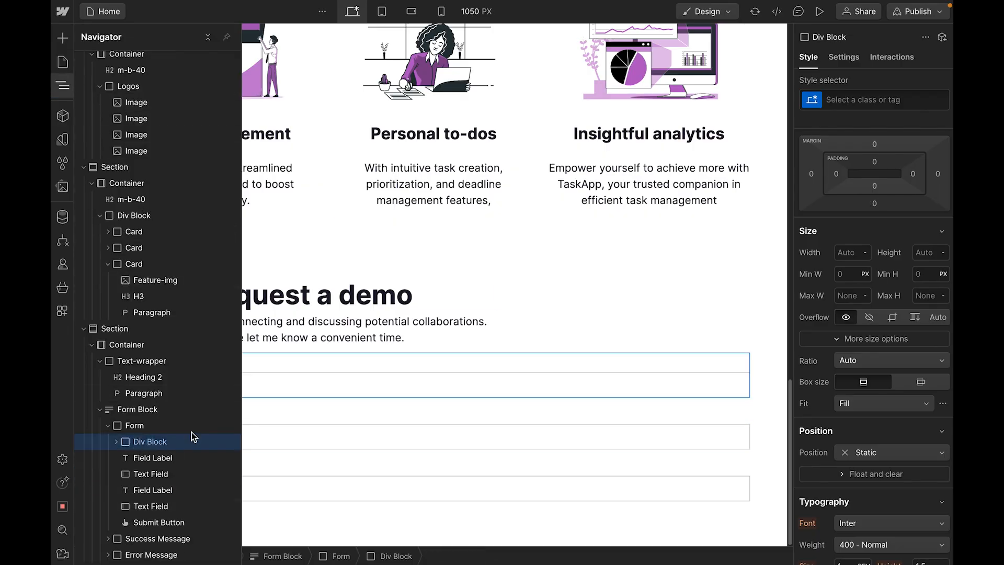
pyautogui.click(870, 99)
pyautogui.write('Input')
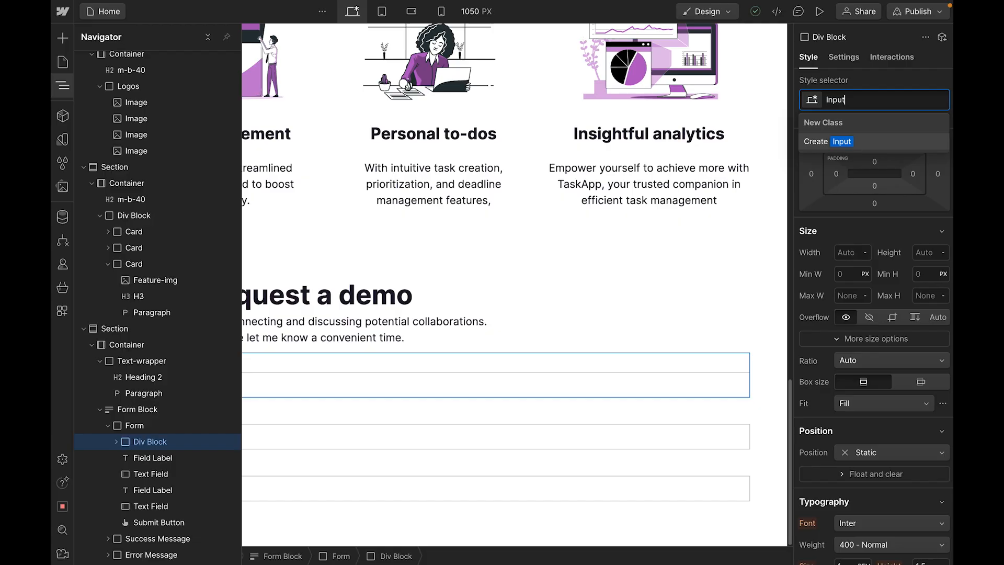
pyautogui.write('-wrapper')
pyautogui.press('Return')
pyautogui.click(439, 386)
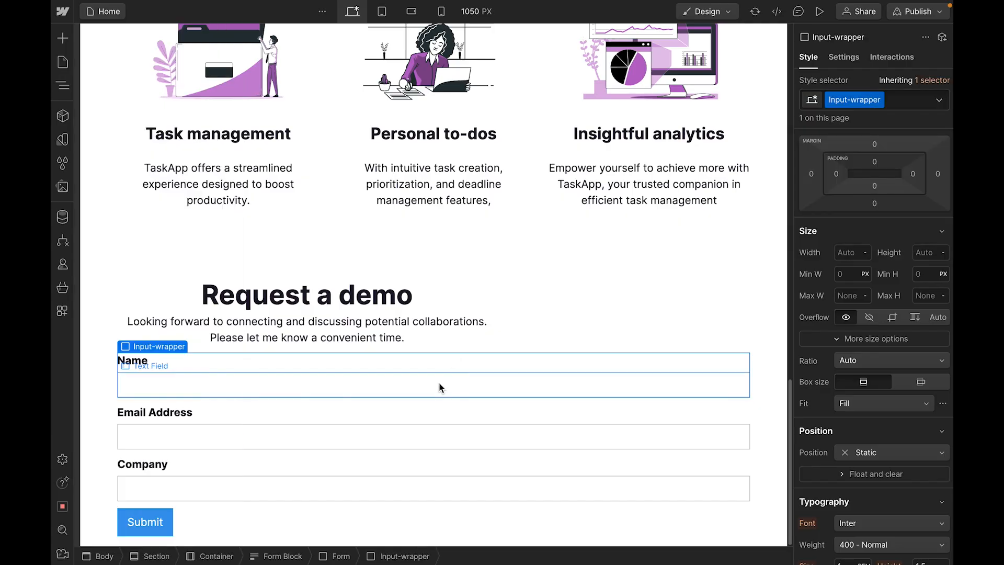
# - Insert a Div Block below the Email Address field and move the Email Address label and text field into it
pyautogui.click(412, 385)
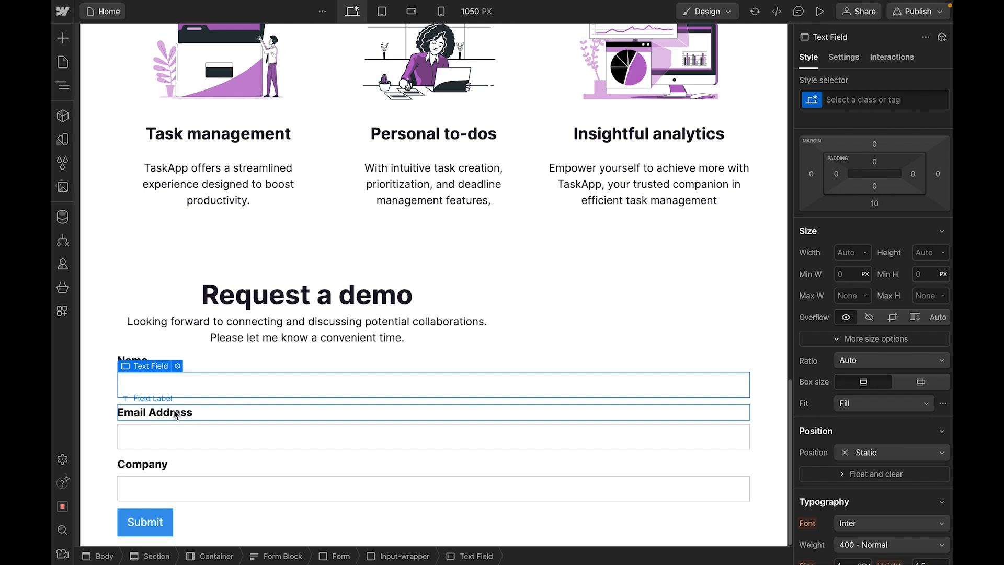
pyautogui.click(209, 430)
pyautogui.hotkey('ctrl', 'k')
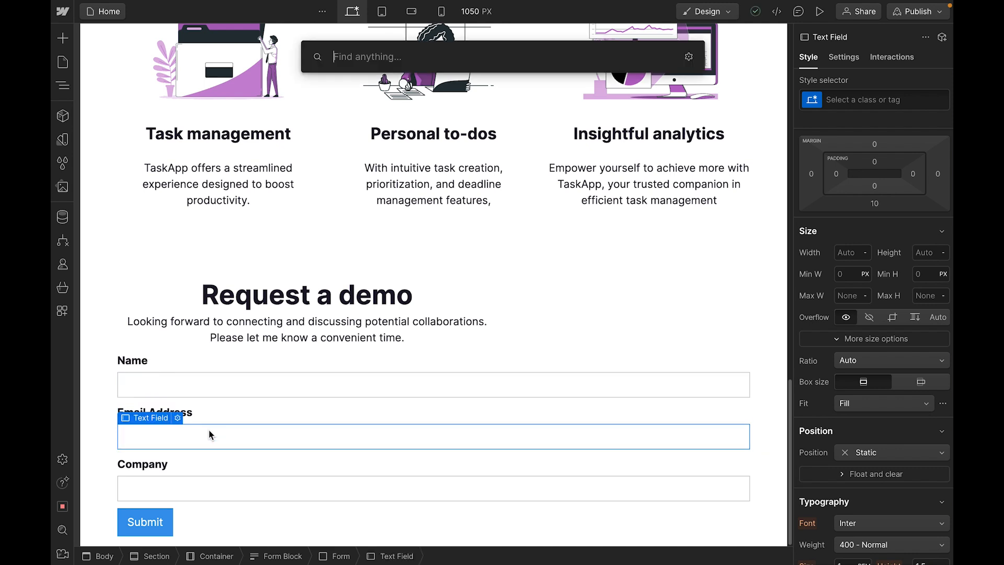
pyautogui.write('div')
pyautogui.press('Return')
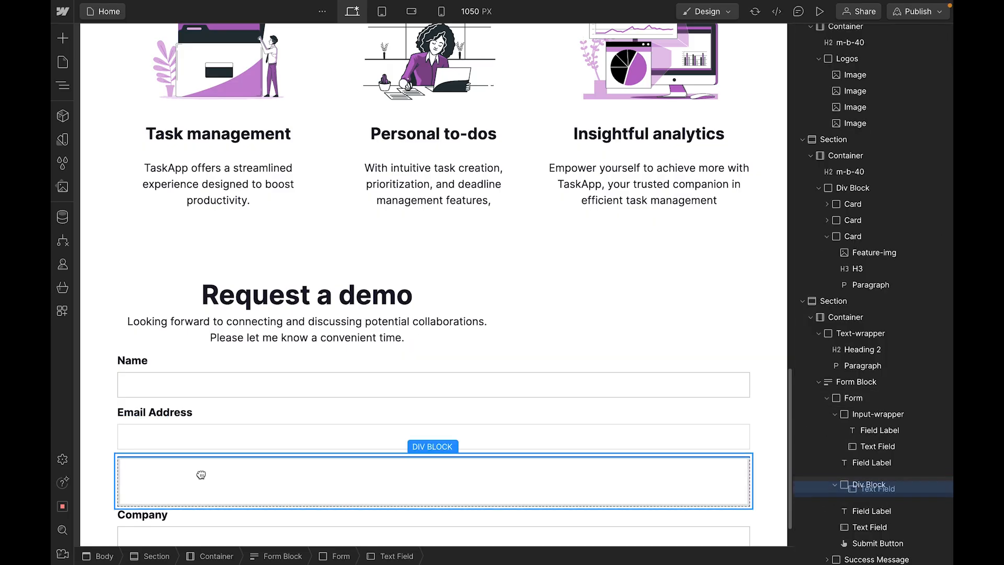
pyautogui.press('Delete')
pyautogui.click(185, 413)
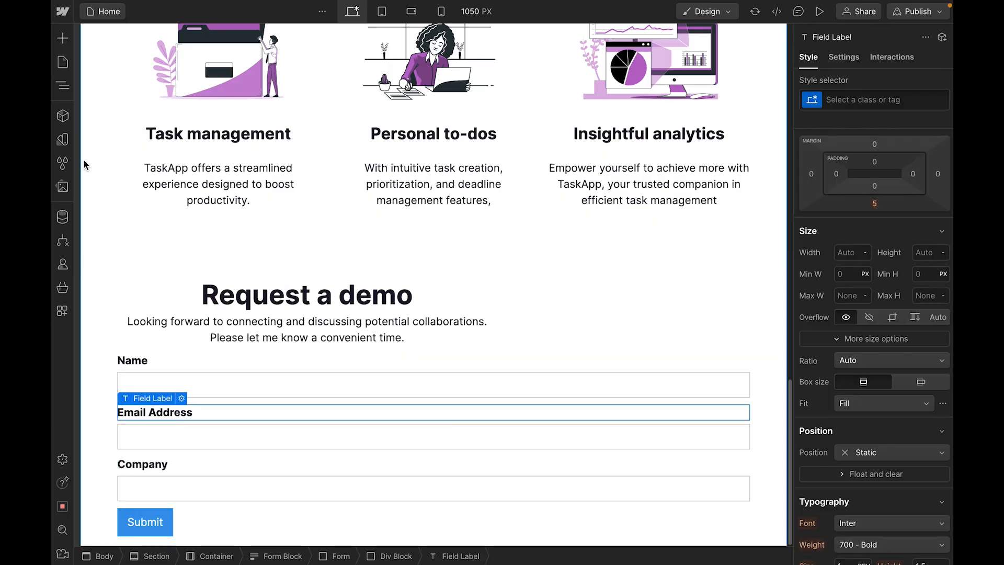
# - Apply the existing Input-wrapper class to the div block around the Email Address label and field
pyautogui.click(63, 85)
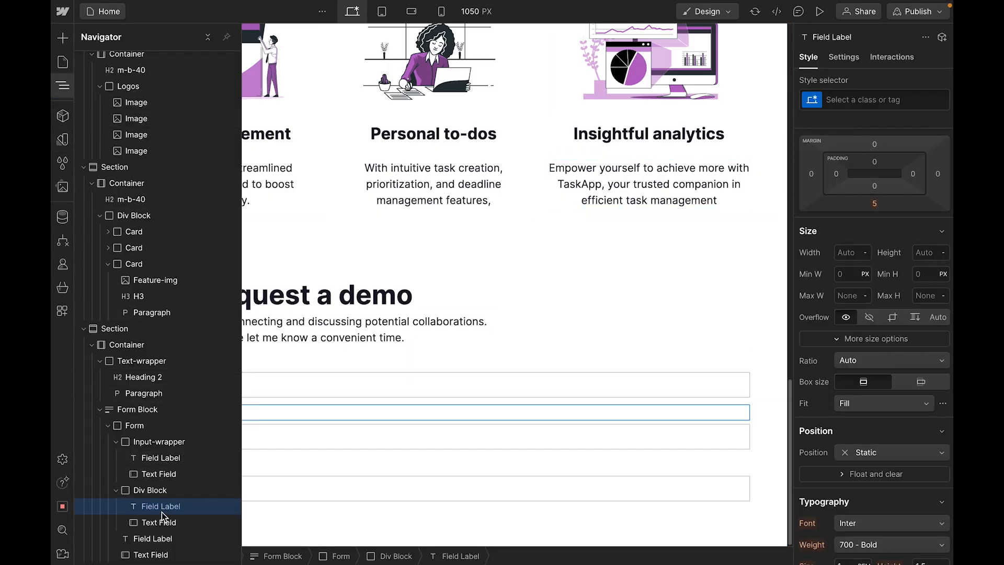
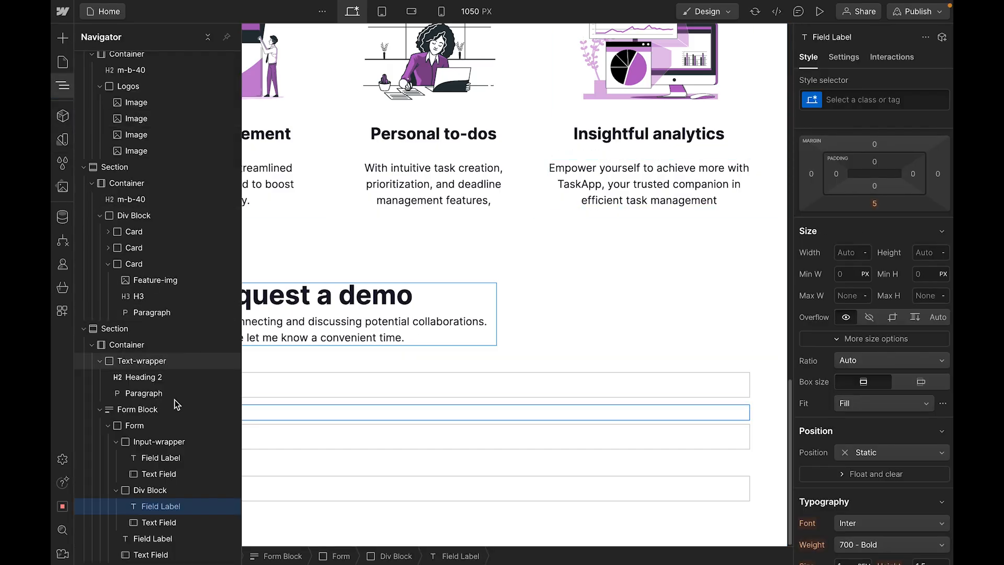
pyautogui.click(154, 489)
pyautogui.click(832, 99)
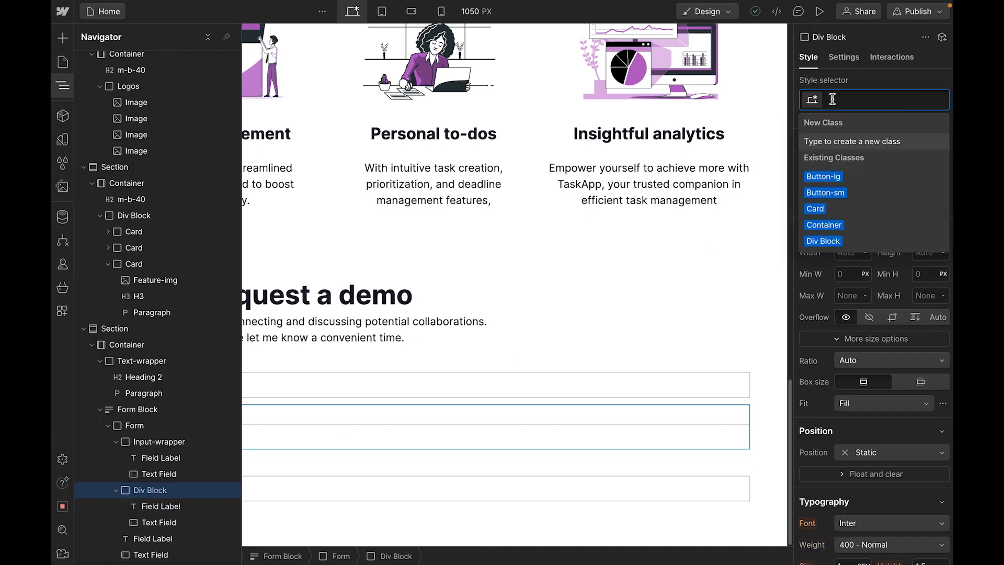
pyautogui.write('inp')
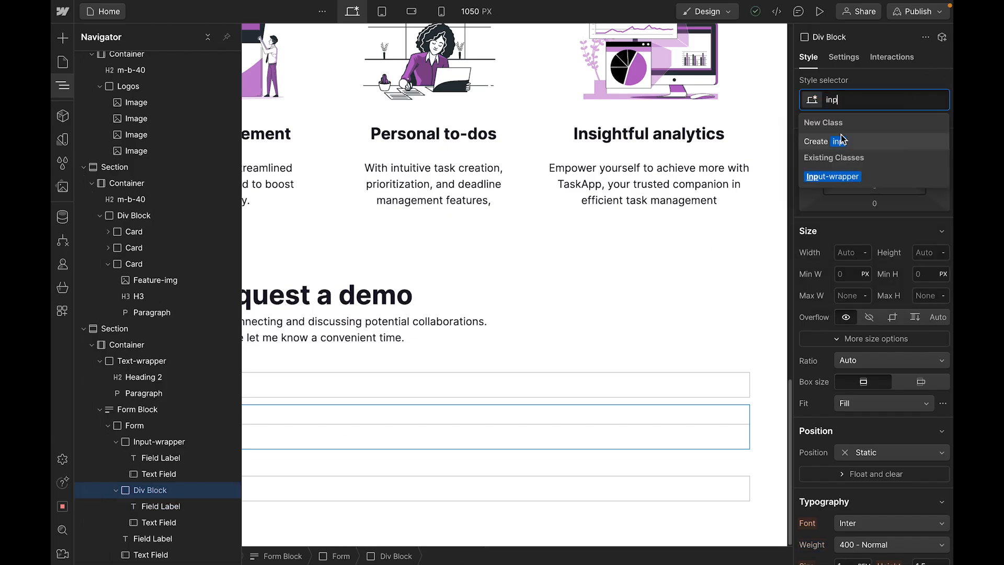
pyautogui.click(843, 178)
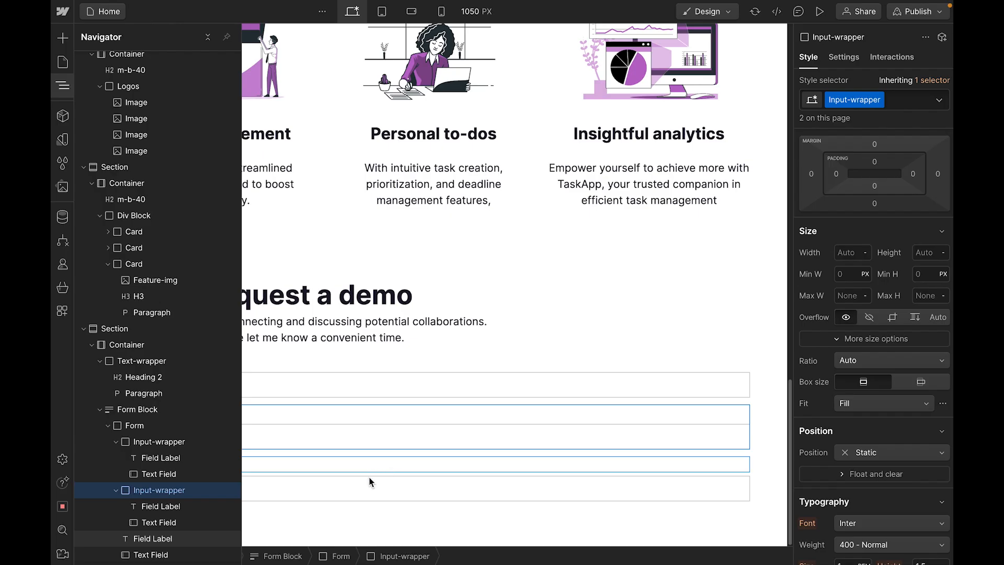
# - Insert a Div Block below the Company field and move the Company label and text field into it
pyautogui.click(369, 481)
pyautogui.hotkey('ctrl', 'e')
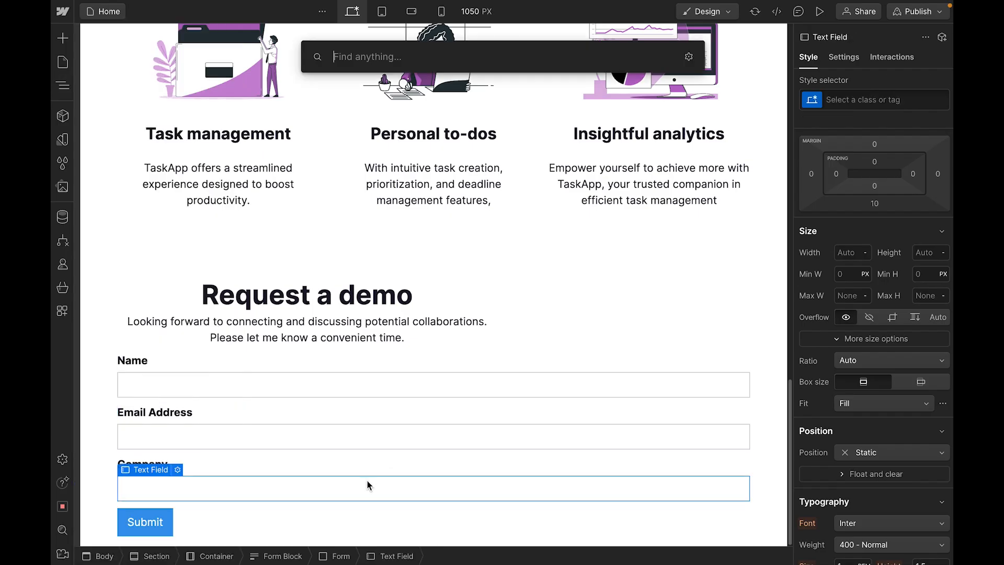
pyautogui.write('div')
pyautogui.press('Return')
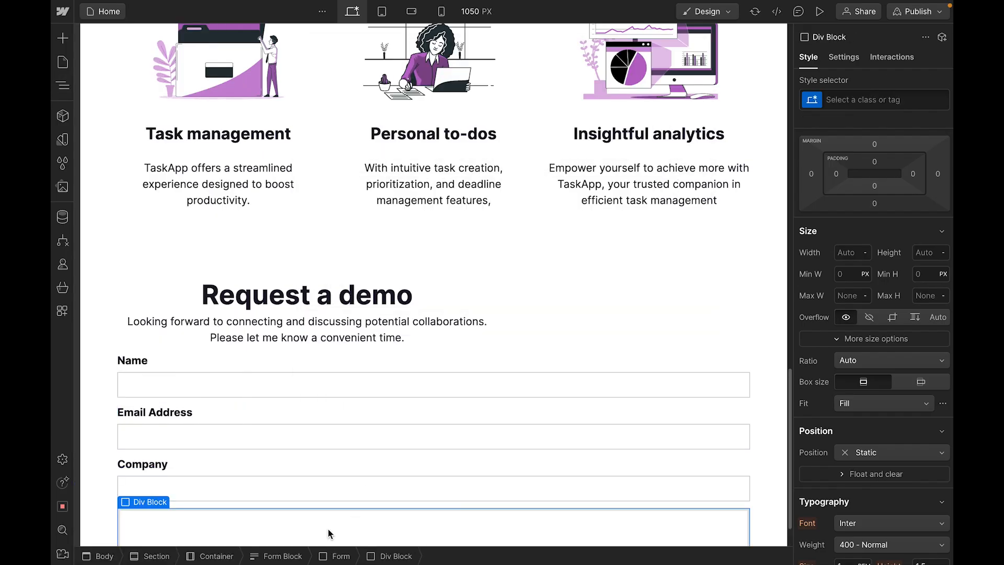
pyautogui.scroll(-1, 327, 528)
pyautogui.moveTo(213, 465); pyautogui.dragTo(167, 481)
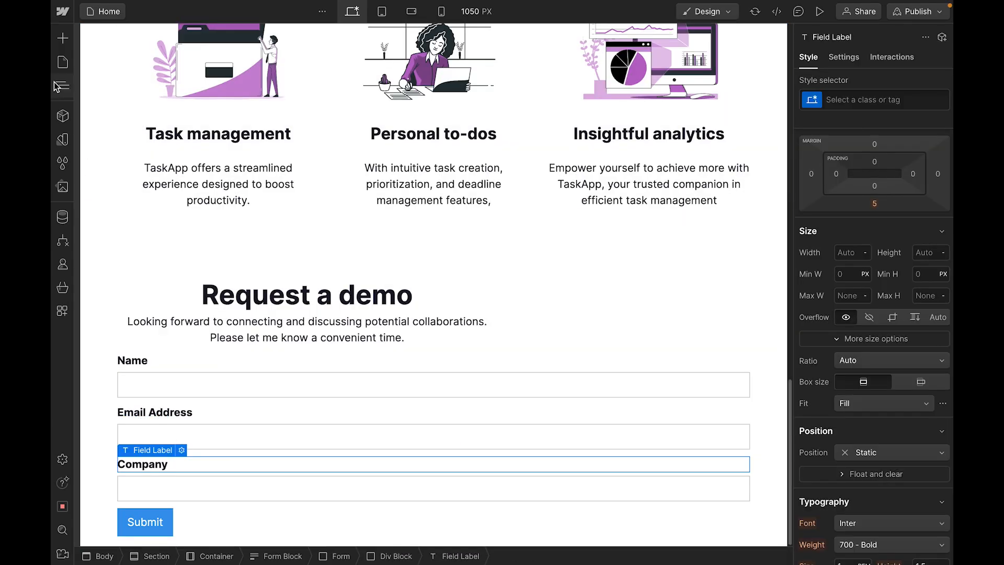
# - Apply the existing Input-wrapper class to the div block around the Company label and field
pyautogui.click(56, 87)
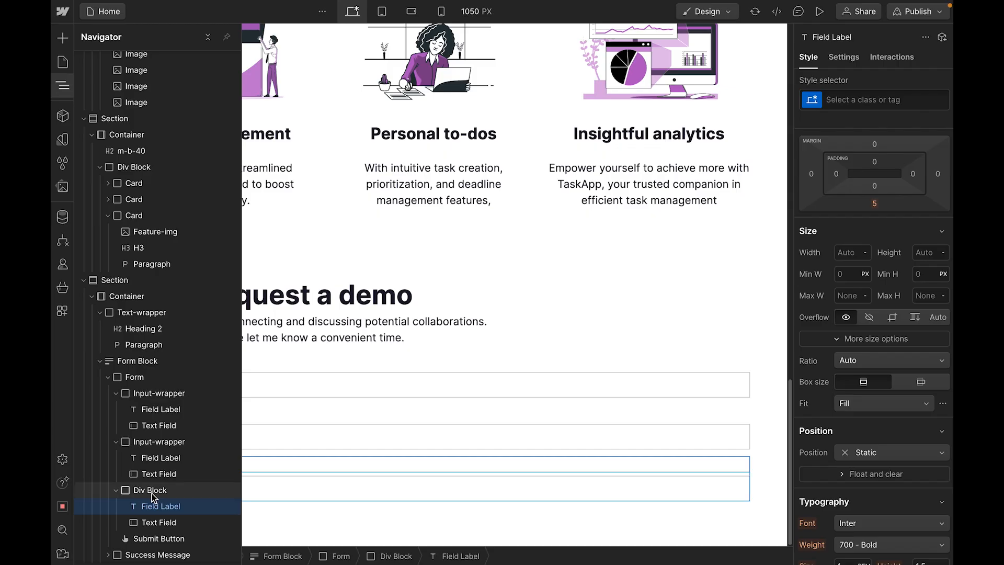
pyautogui.click(150, 490)
pyautogui.click(855, 95)
pyautogui.write('Input')
pyautogui.click(832, 177)
# - Select the All Forms tag for the Request a demo form and set its display to Flex
pyautogui.click(372, 367)
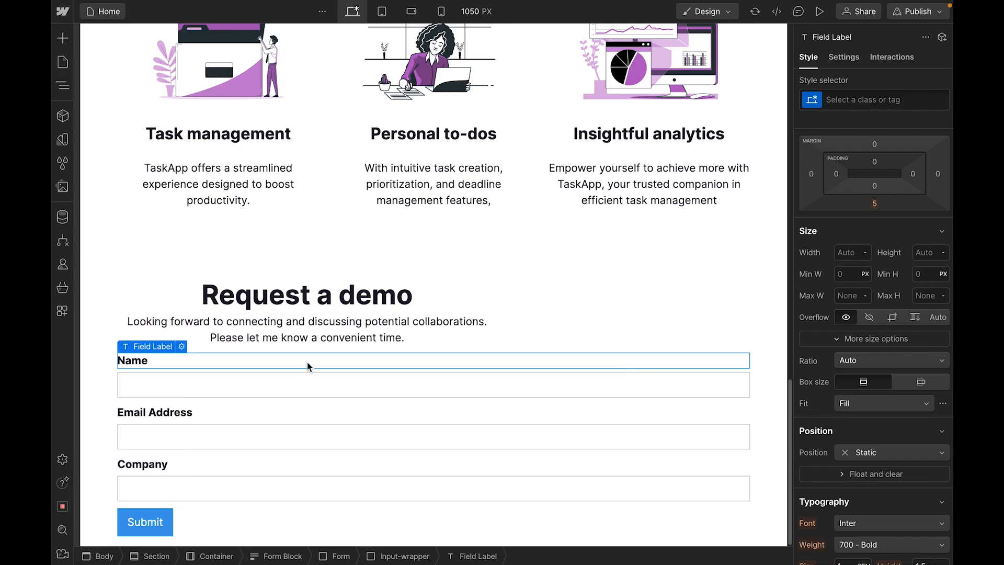
pyautogui.click(63, 86)
pyautogui.click(134, 377)
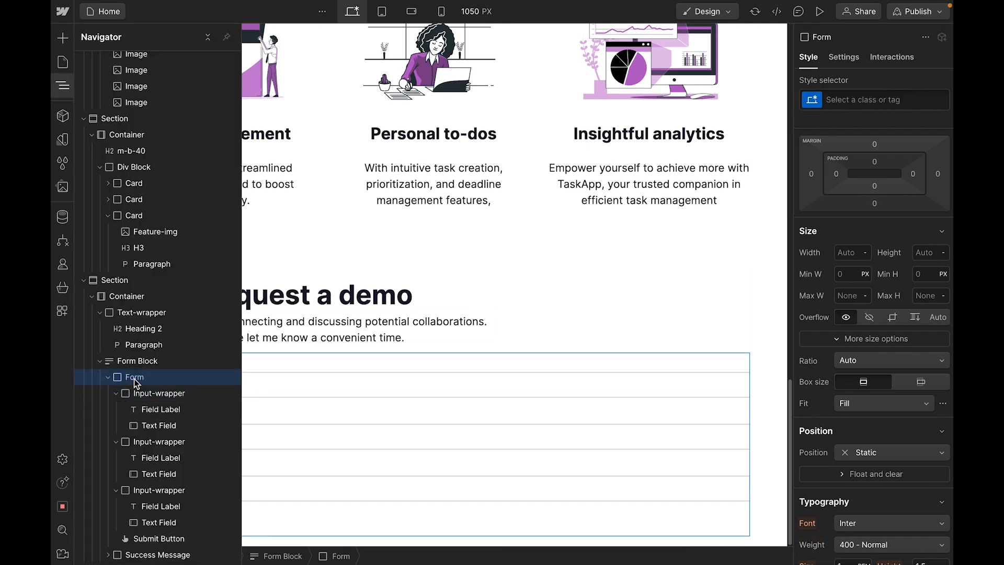
pyautogui.click(882, 103)
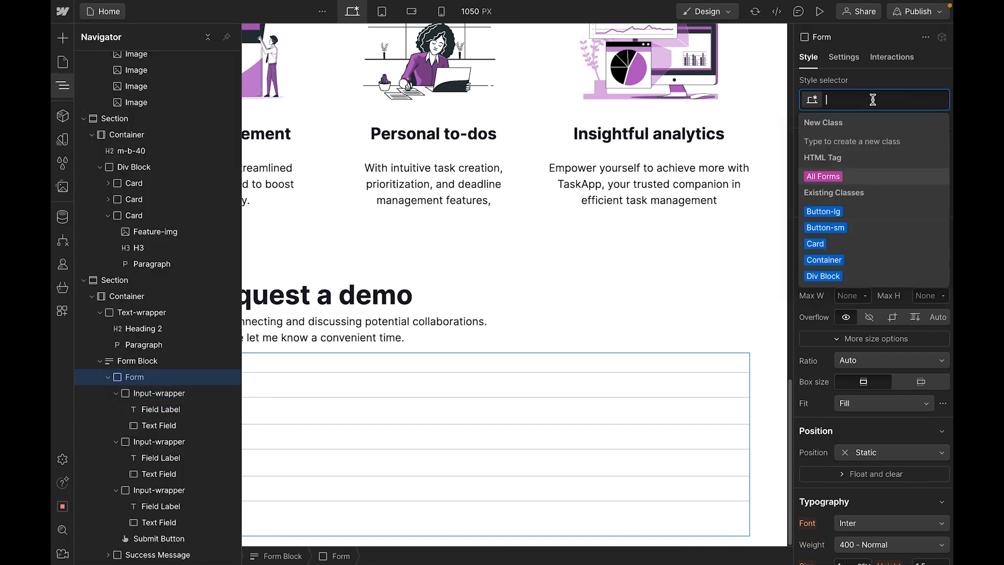
pyautogui.click(835, 177)
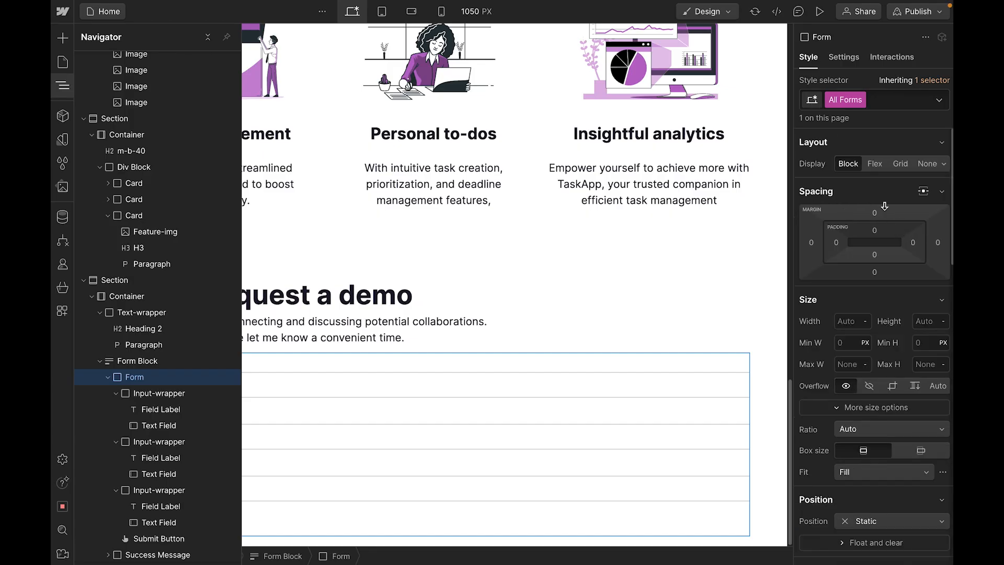
pyautogui.click(874, 163)
pyautogui.click(633, 372)
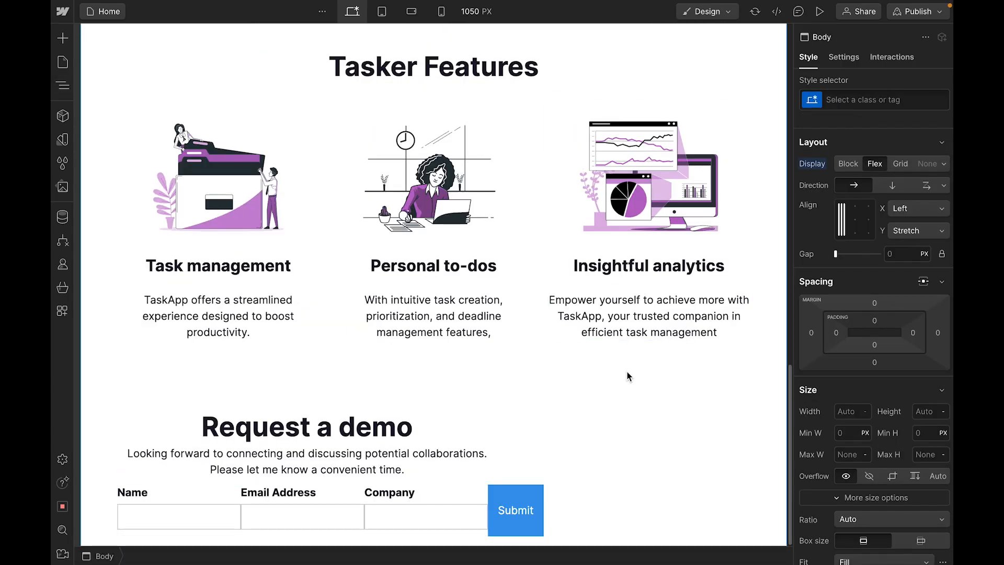
# - Apply the existing Button-sm class to the form's Submit button and set its flex child alignment to end
pyautogui.click(534, 502)
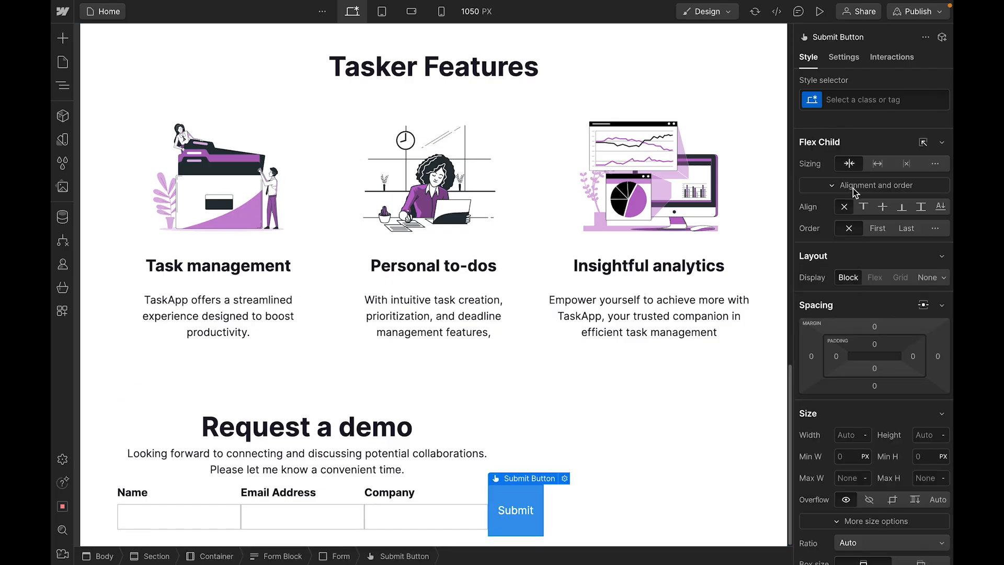
pyautogui.click(855, 101)
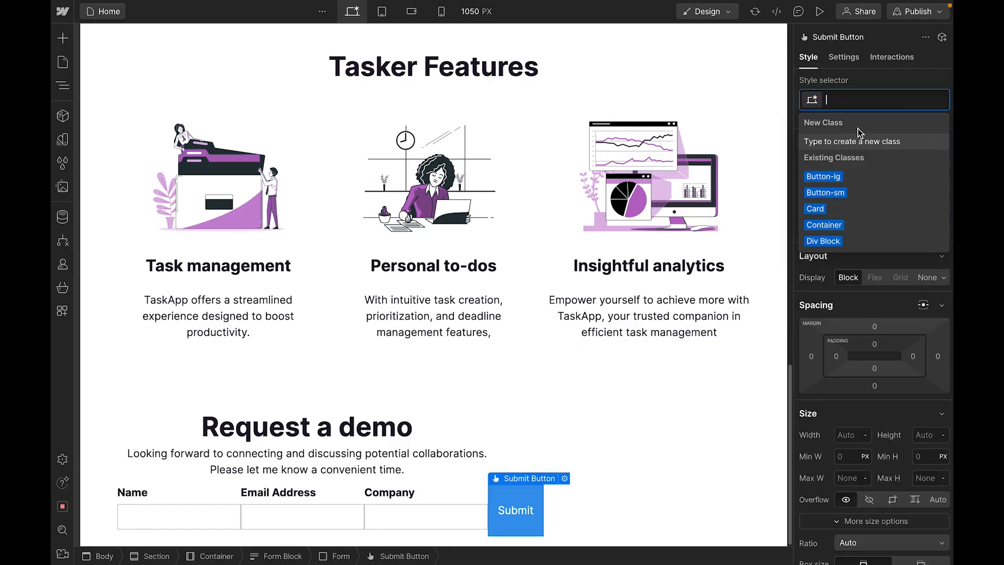
pyautogui.click(849, 194)
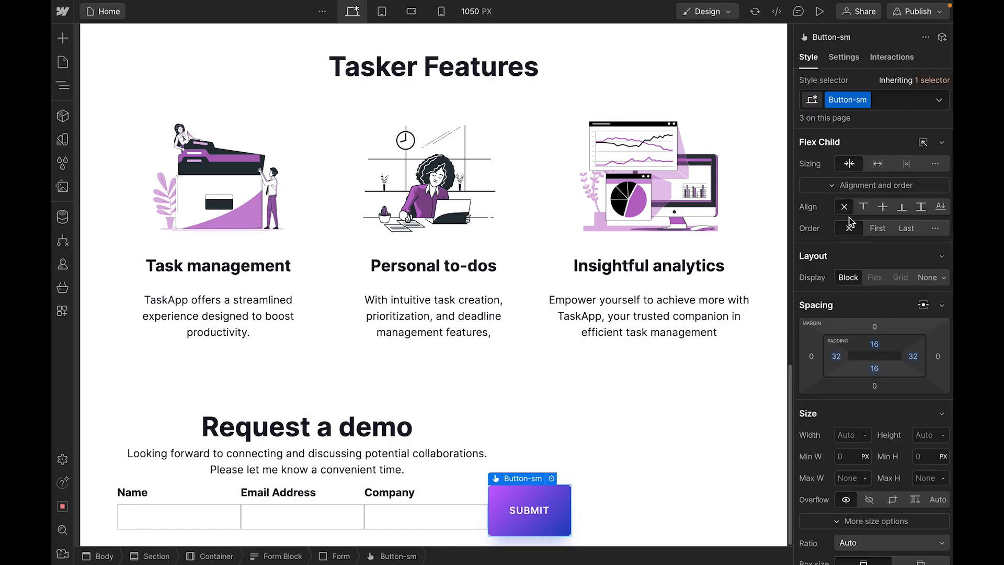
pyautogui.click(900, 207)
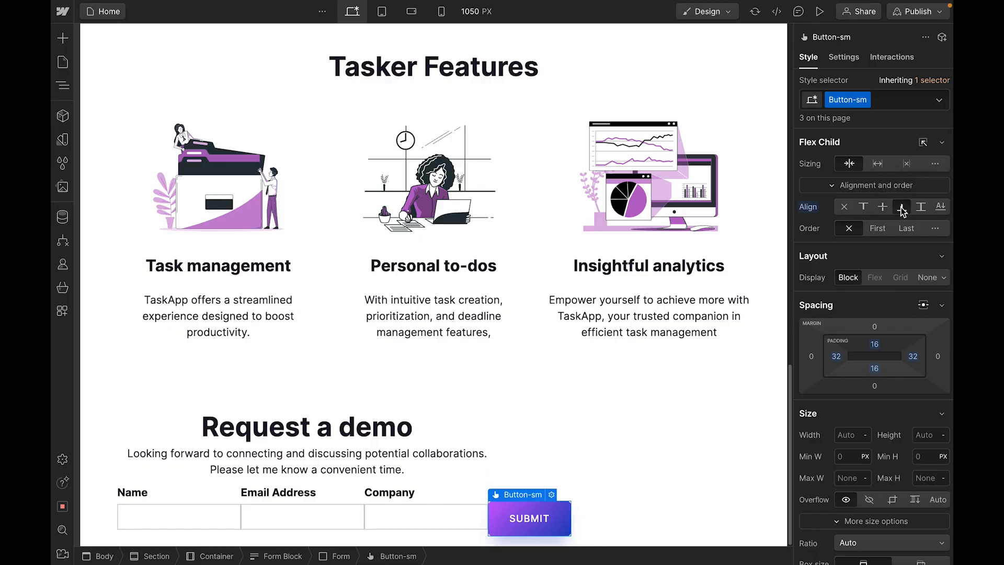
# - Create an Input class on the Company text field and set its bottom margin to 0 px
pyautogui.click(461, 523)
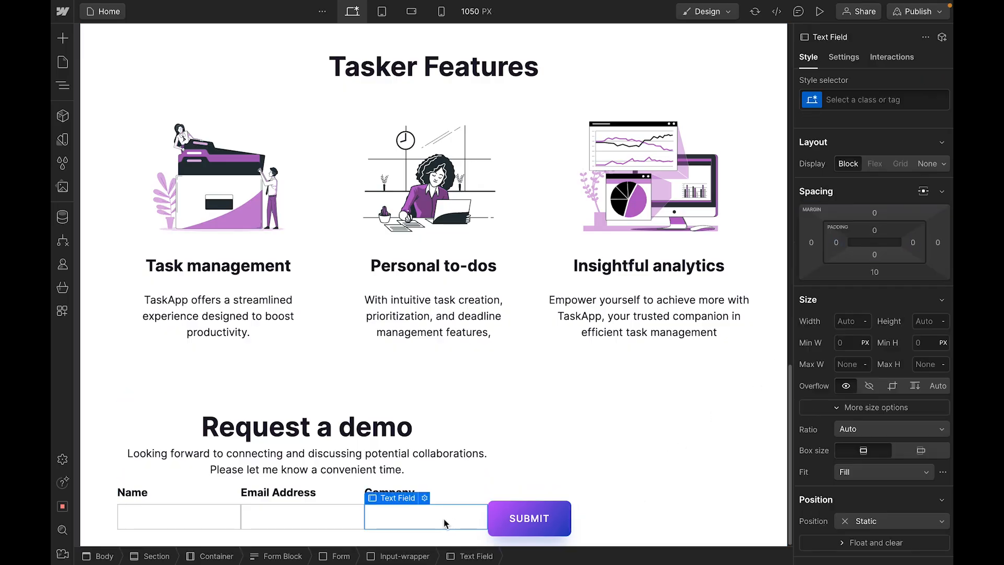
pyautogui.click(861, 100)
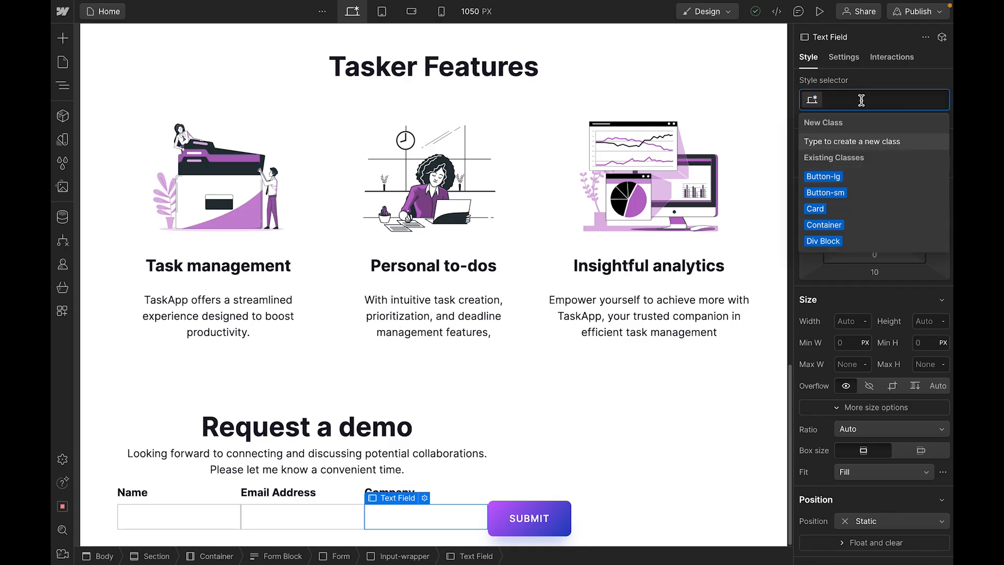
pyautogui.write('Input')
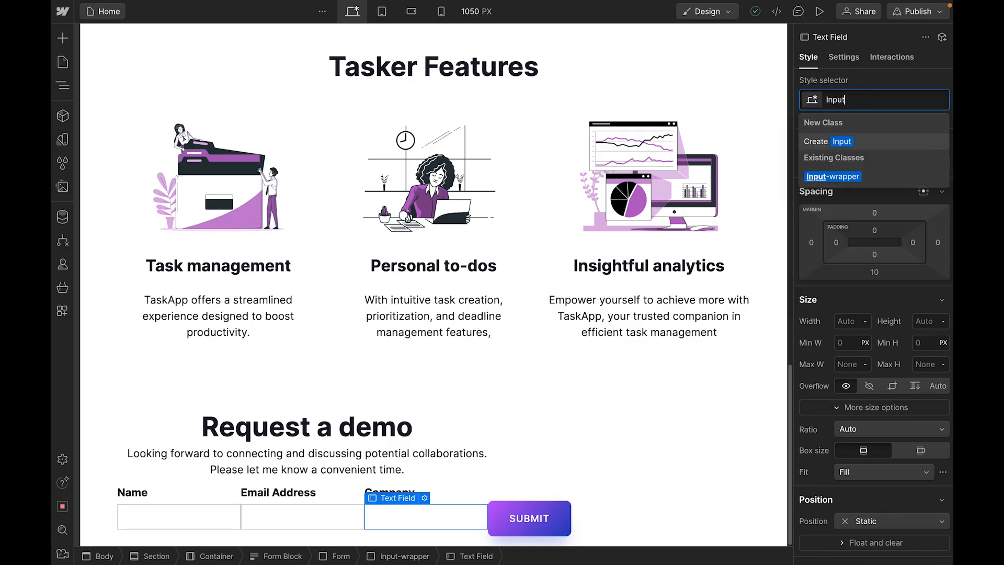
pyautogui.write('-')
pyautogui.press('BackSpace')
pyautogui.press('Return')
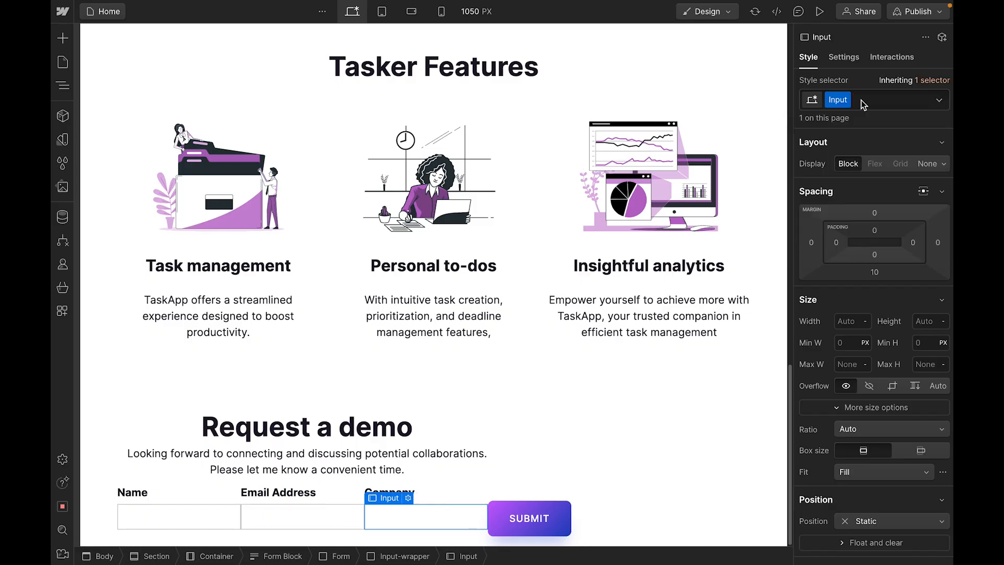
pyautogui.click(876, 277)
pyautogui.click(860, 320)
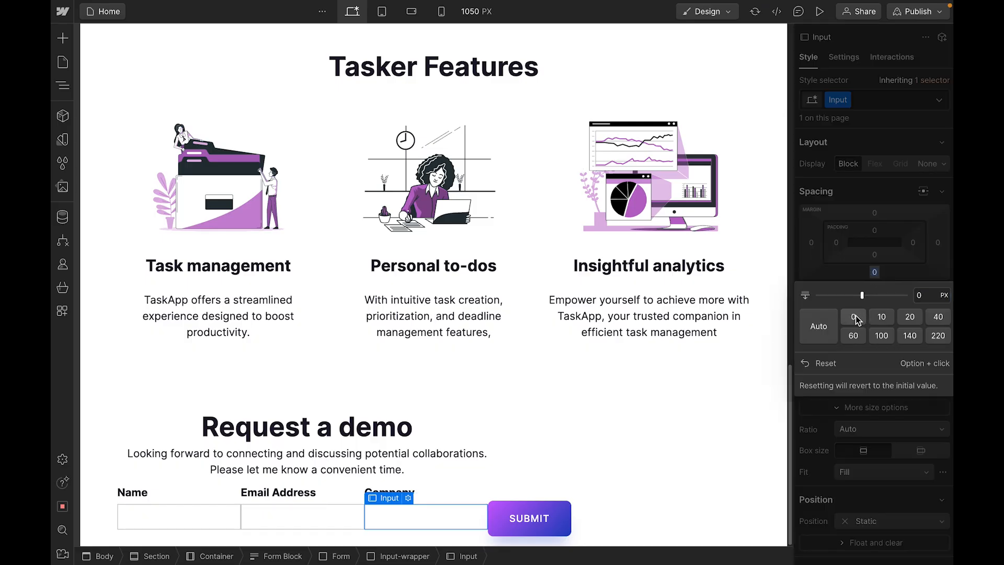
# - Apply the existing Input class to the Email Address text field
pyautogui.click(334, 522)
pyautogui.click(316, 527)
pyautogui.click(857, 100)
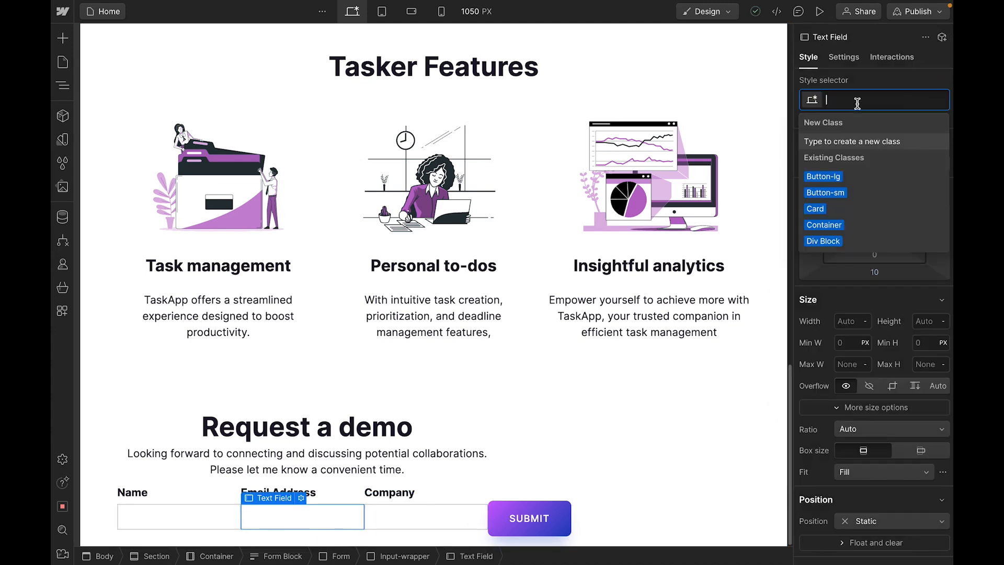
pyautogui.write('inp')
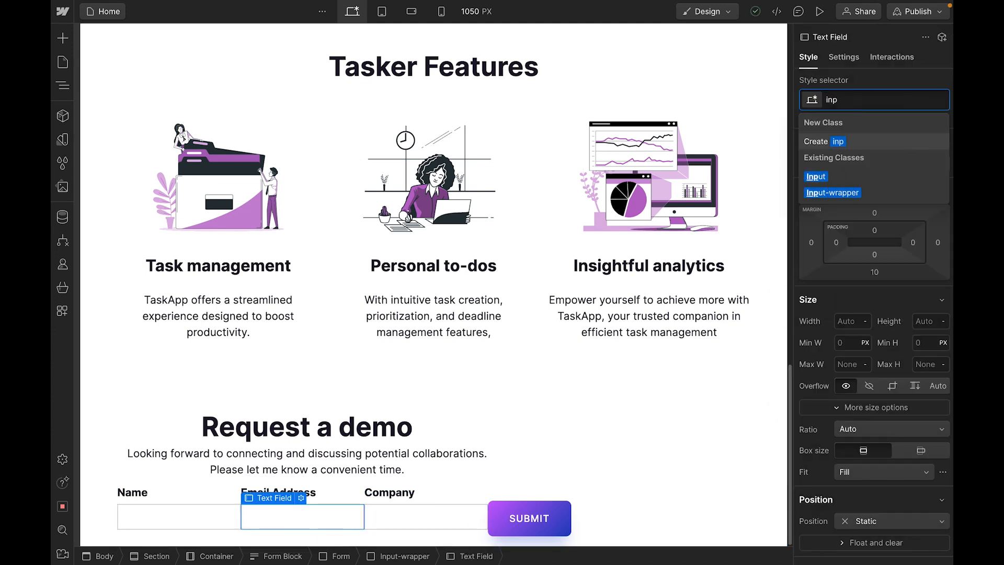
pyautogui.press('Down')
pyautogui.press('Return')
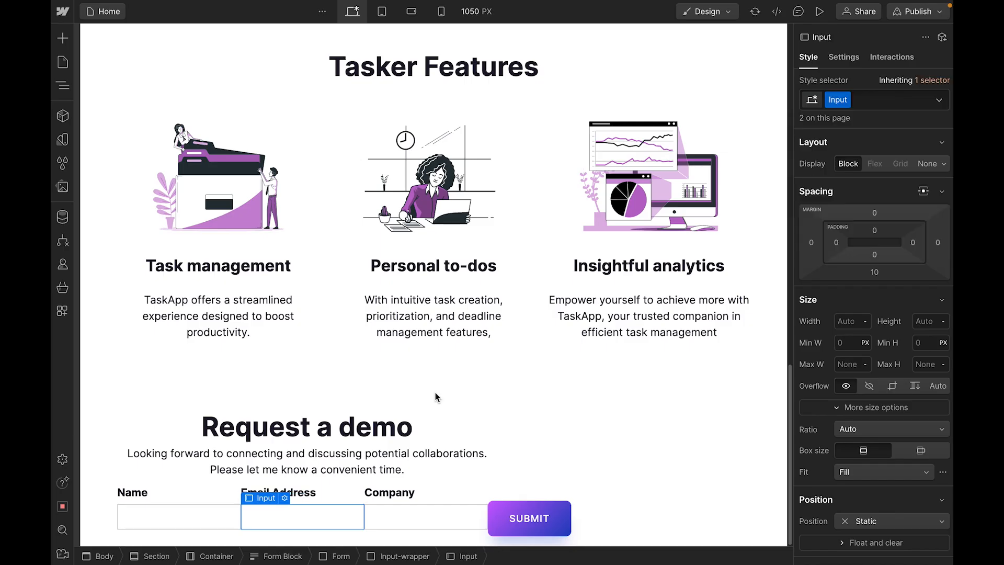
# - Apply the existing Input class to the Name text field
pyautogui.click(189, 522)
pyautogui.click(873, 101)
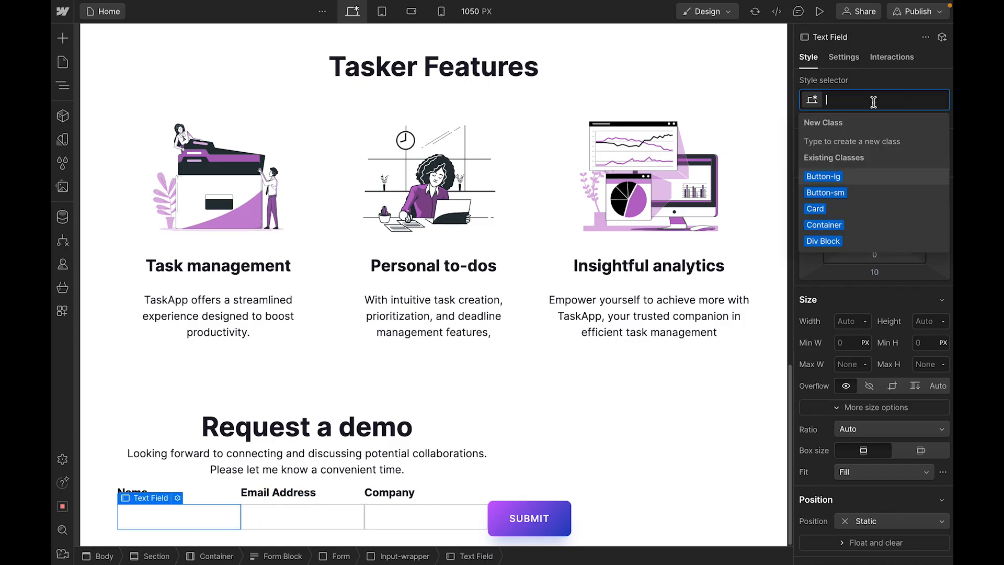
pyautogui.write('input')
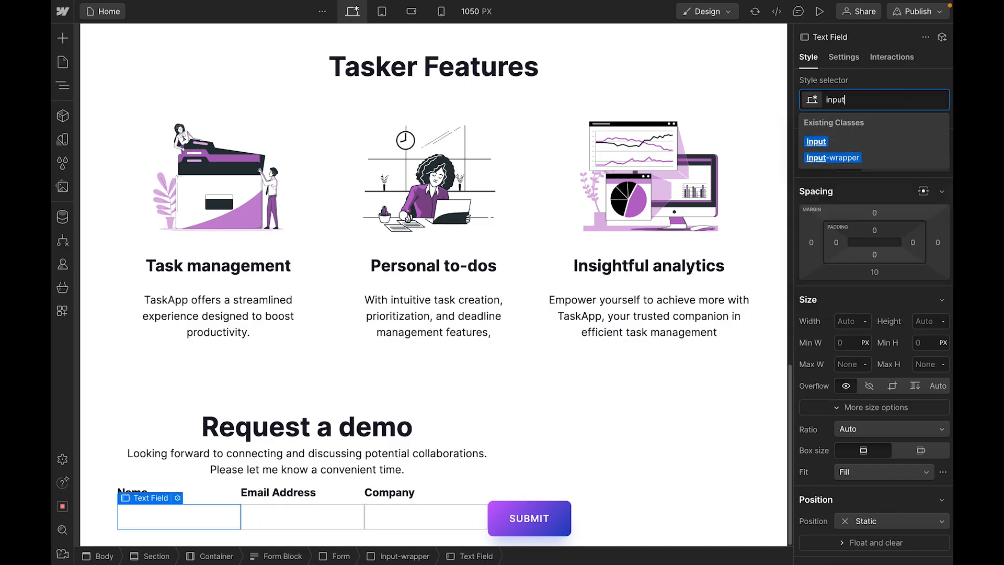
pyautogui.click(825, 143)
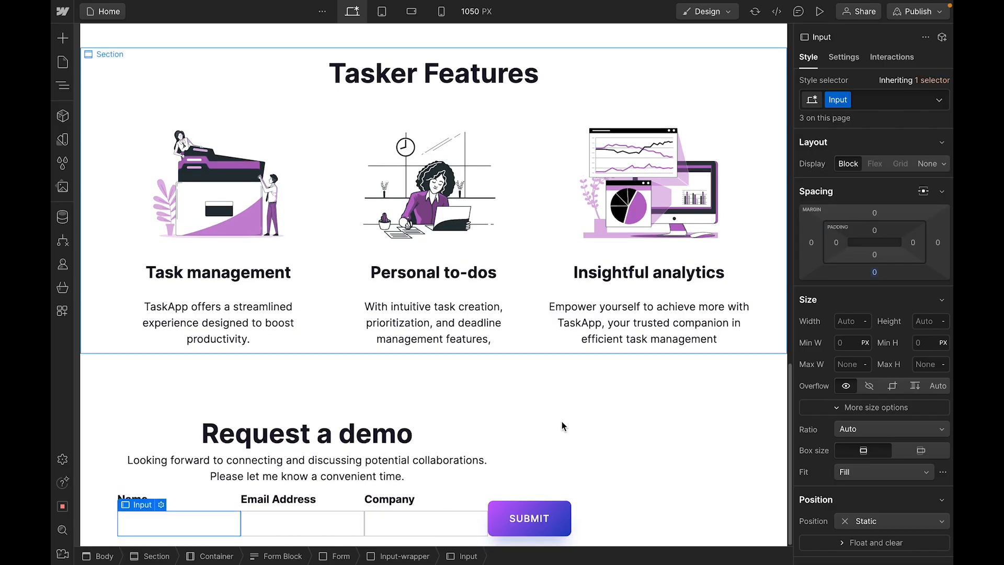
# - Set the form's flex gap to 20 px and make the Input-wrapper class grow to fill the available width
pyautogui.click(596, 506)
pyautogui.click(906, 253)
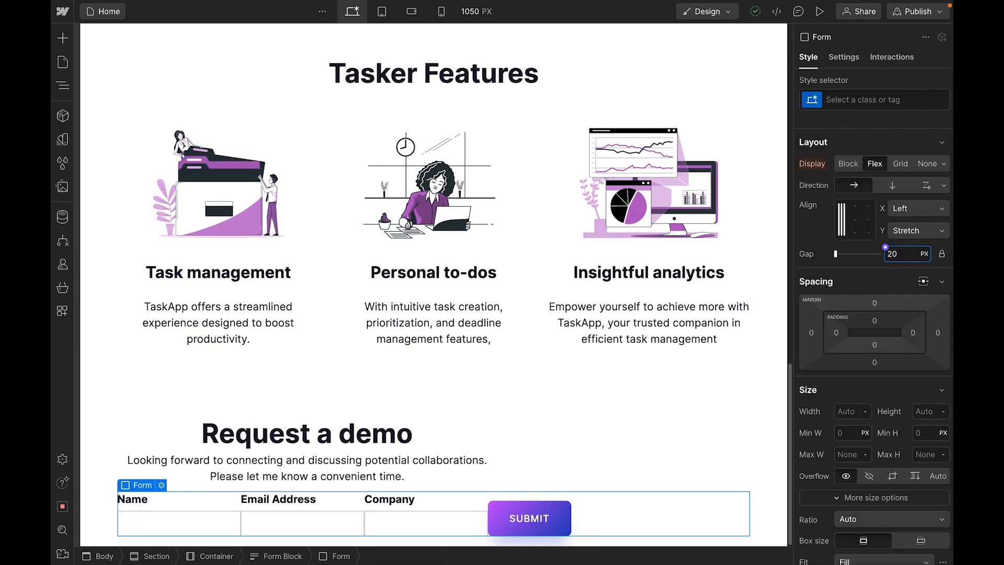
pyautogui.press('Return')
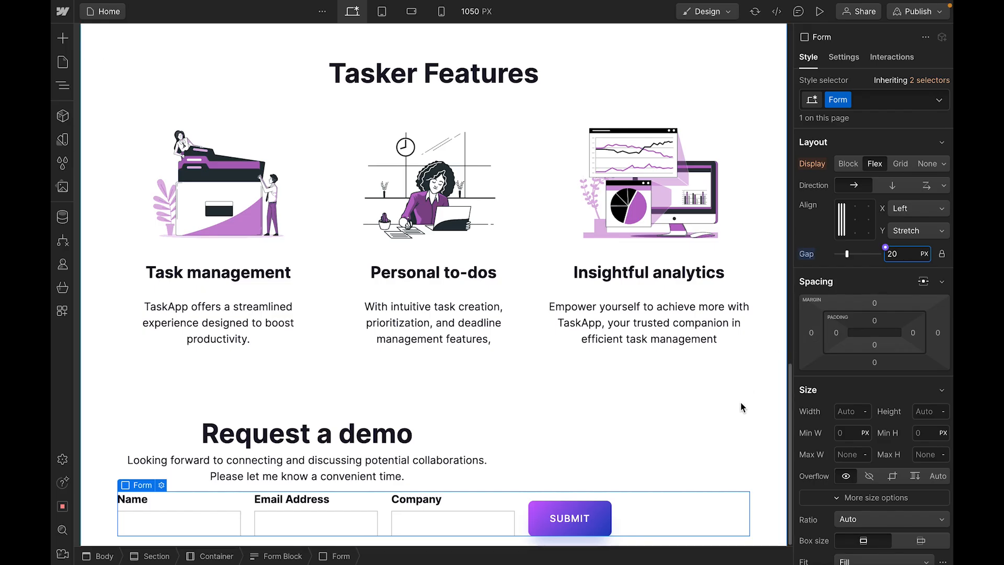
pyautogui.click(239, 509)
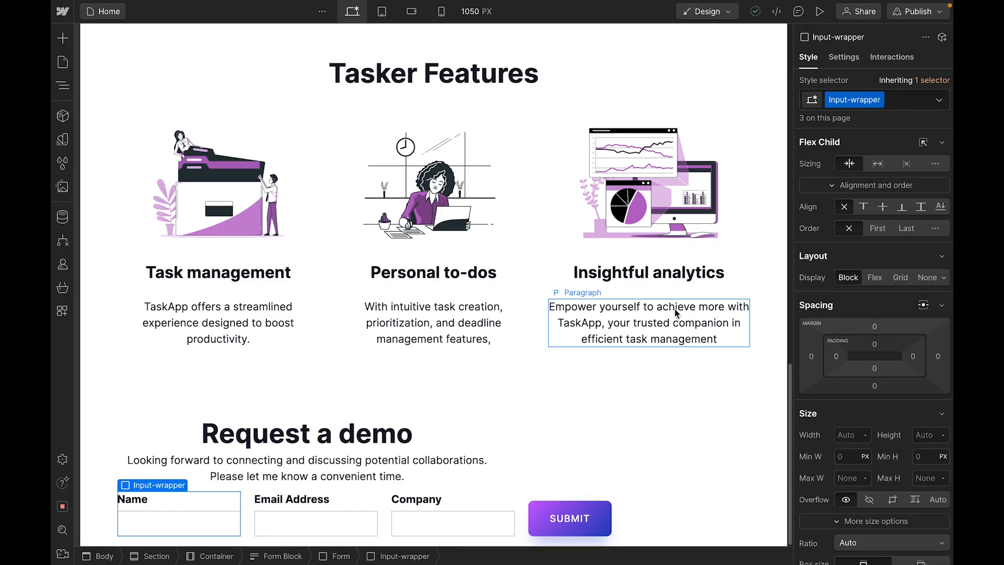
pyautogui.click(878, 164)
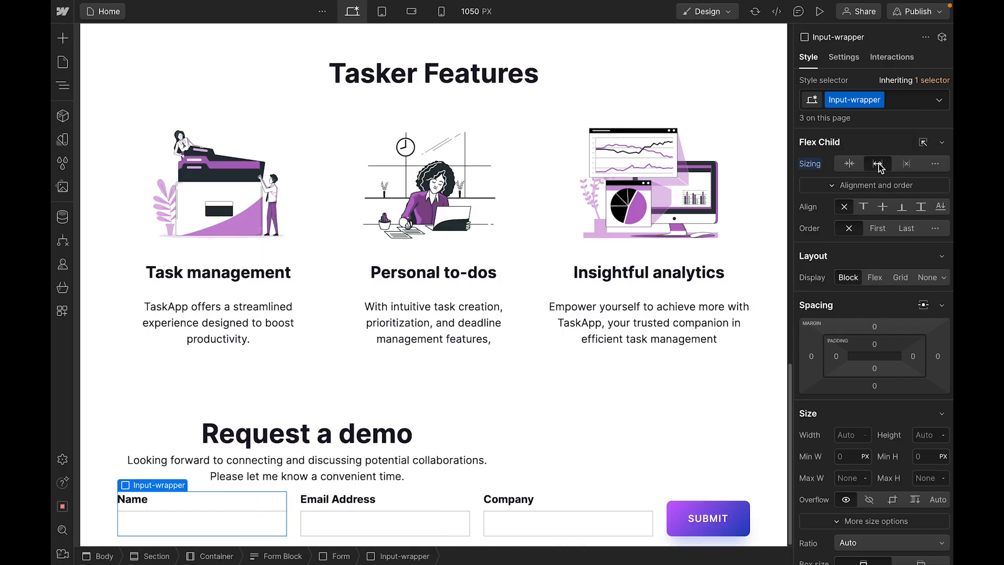
# - Set the border radius of the Input class to 8 px using the Name text field
pyautogui.doubleClick(249, 524)
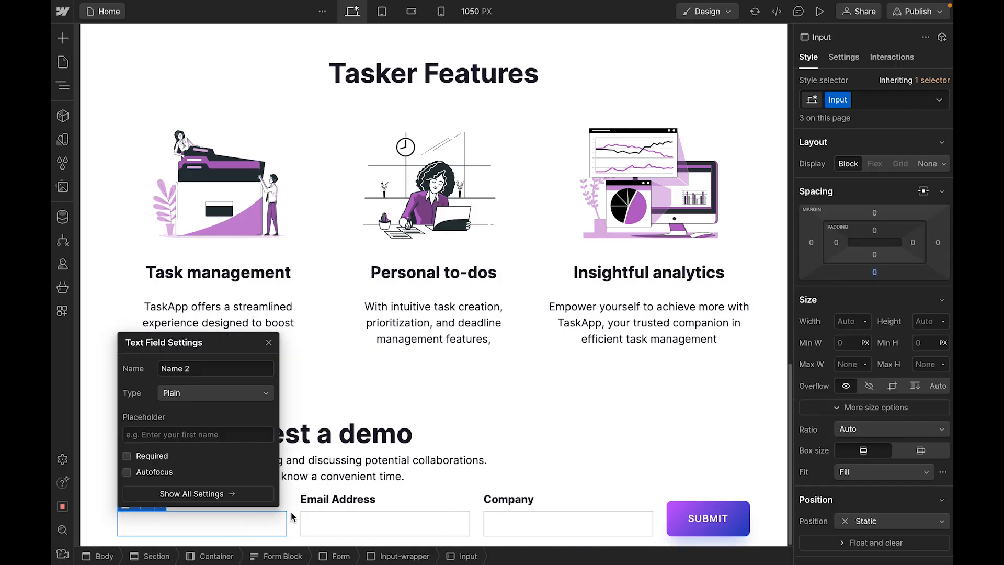
pyautogui.press('Escape')
pyautogui.scroll(-8, 887, 360)
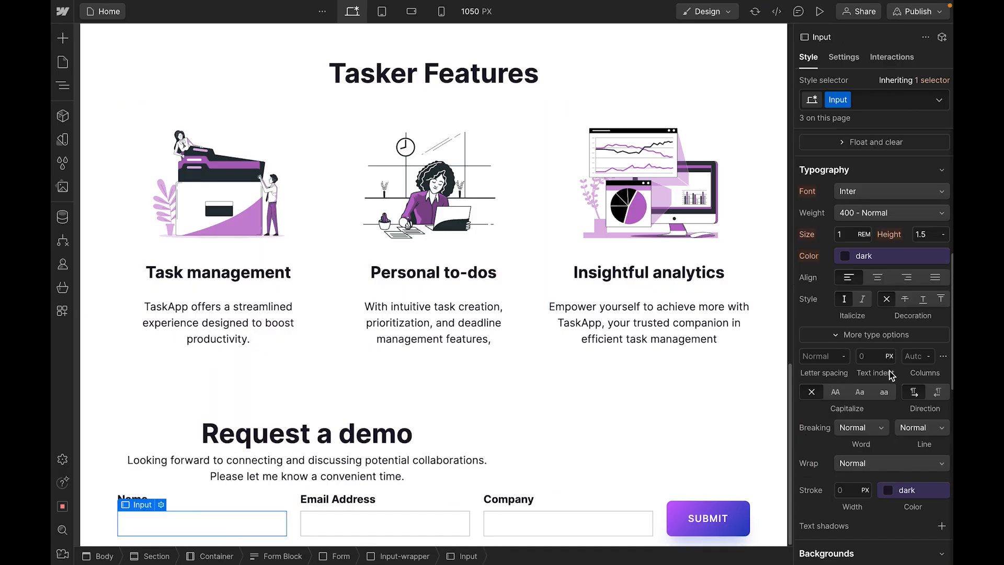
pyautogui.scroll(-6, 899, 397)
pyautogui.click(932, 352)
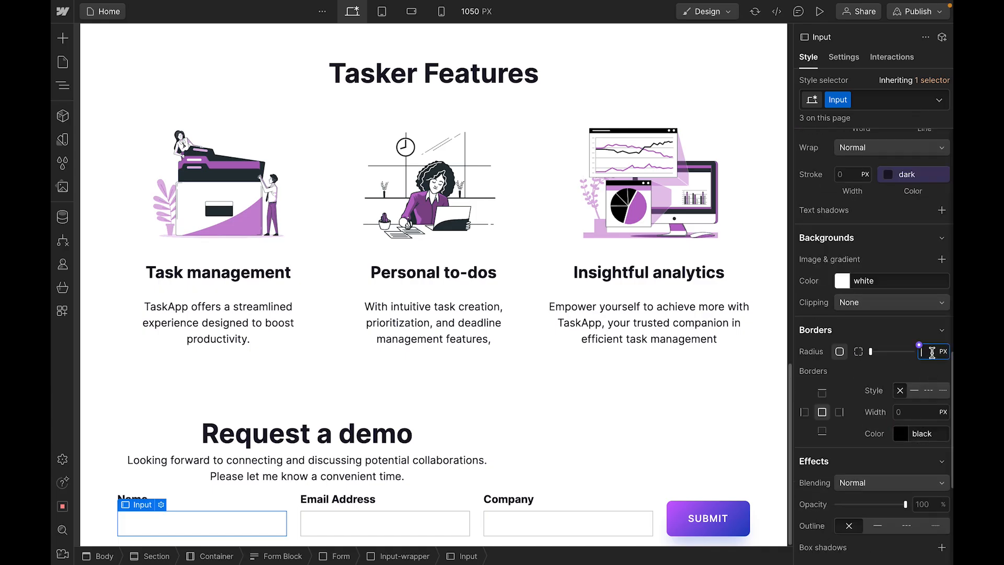
pyautogui.write('8')
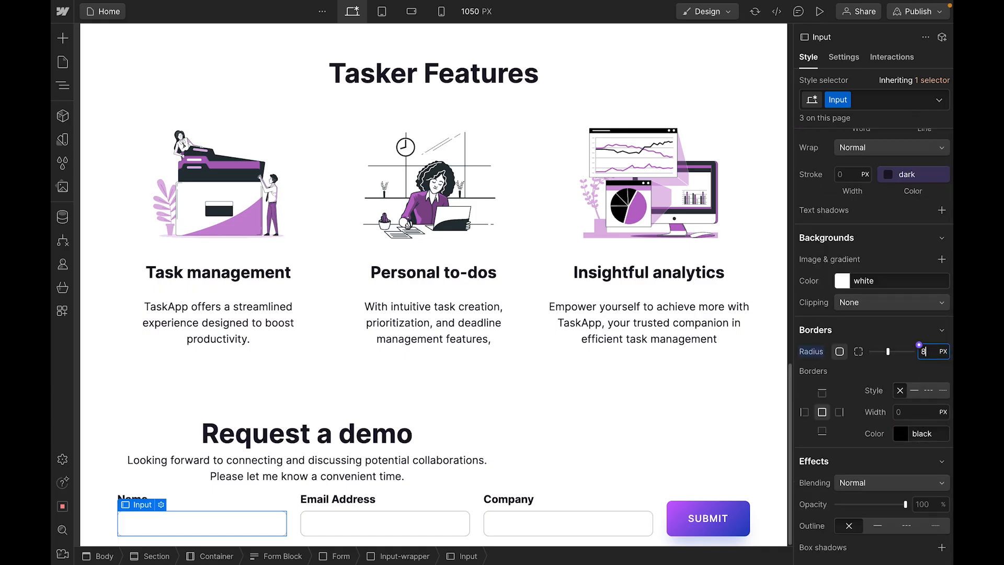
# - Give the Input class a 1 px solid border on all sides in the dark color variable
pyautogui.scroll(-3, 899, 422)
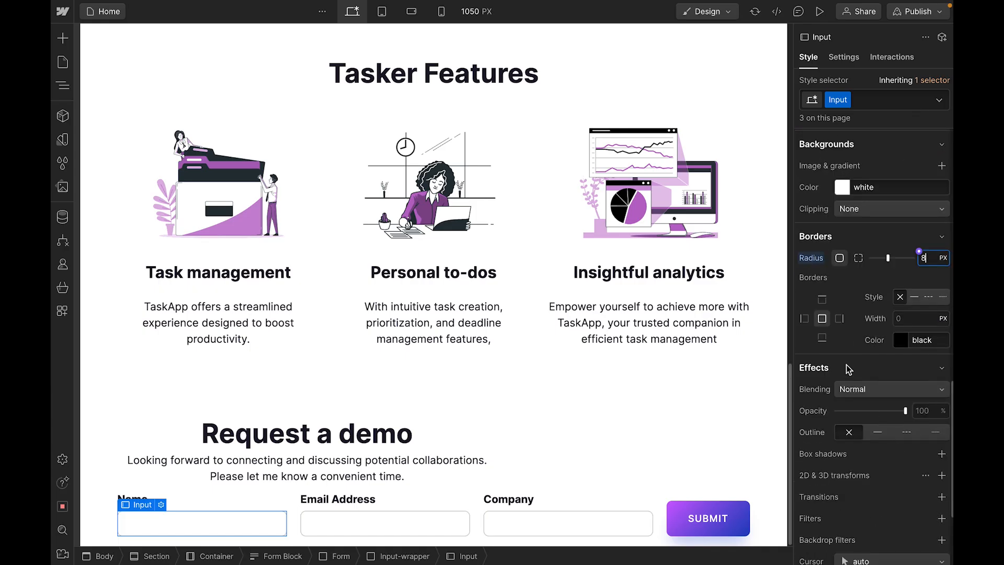
pyautogui.click(821, 320)
pyautogui.click(896, 336)
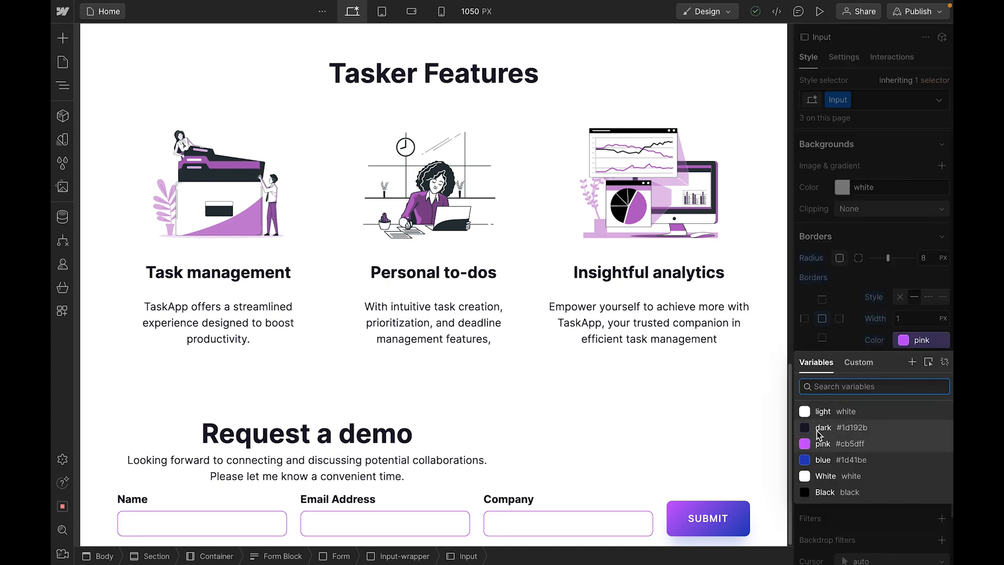
pyautogui.click(868, 429)
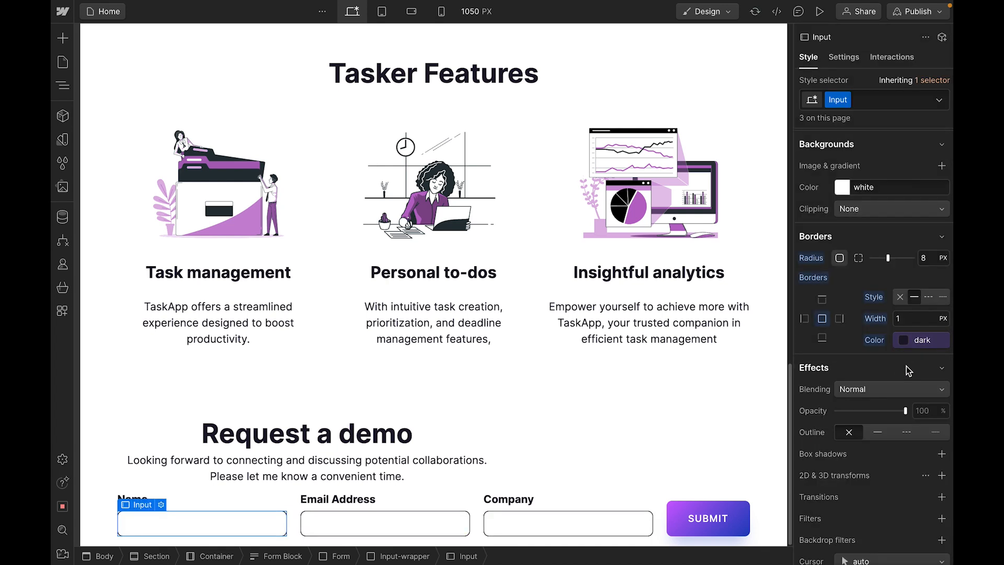
# - Set the height of the Input class to 44 px
pyautogui.scroll(5, 908, 366)
pyautogui.scroll(6, 908, 366)
pyautogui.click(927, 322)
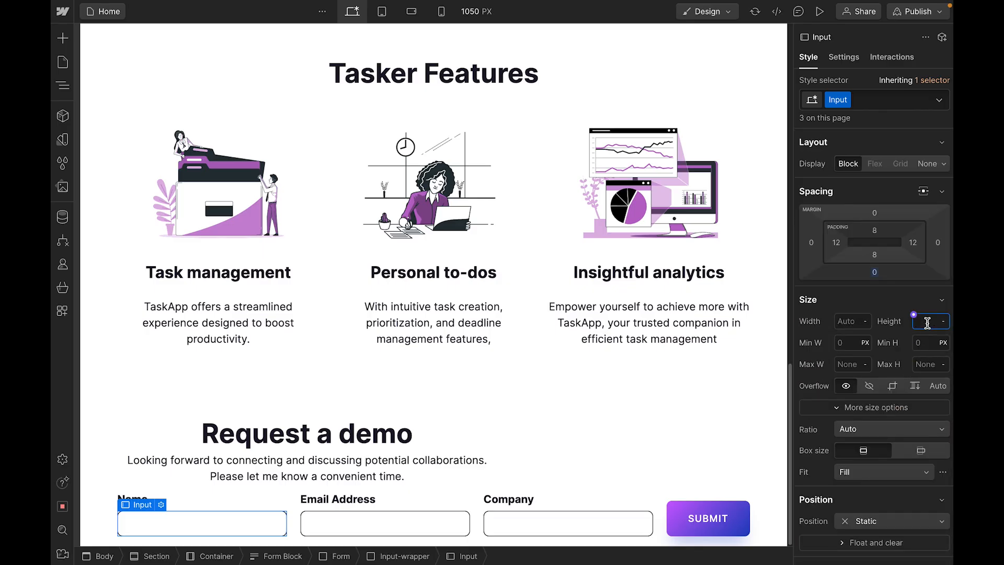
pyautogui.press('Return')
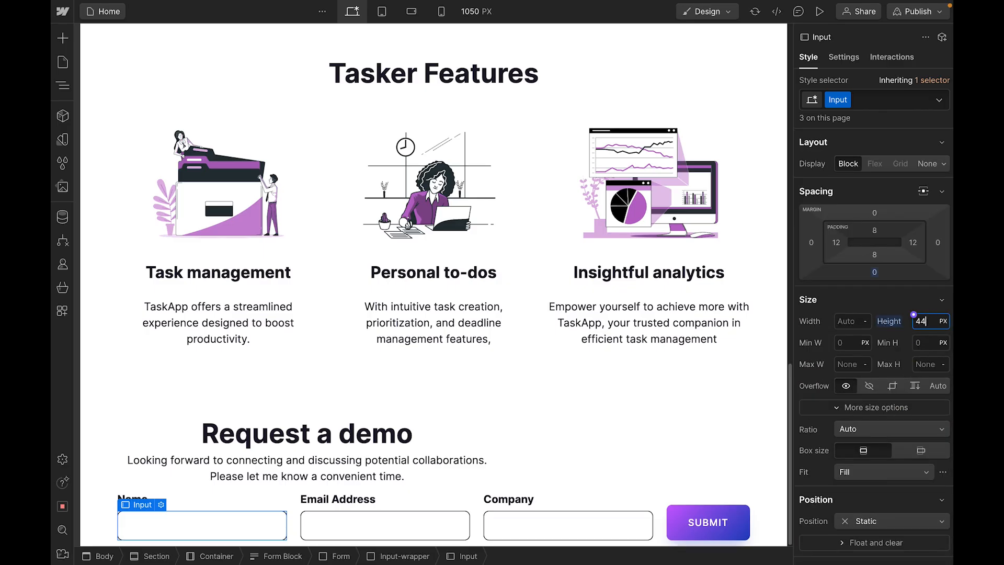
# - Style the All Labels tag from the Name field label with 500 - Medium weight and a font size of 0.875 rem
pyautogui.scroll(-1, 614, 438)
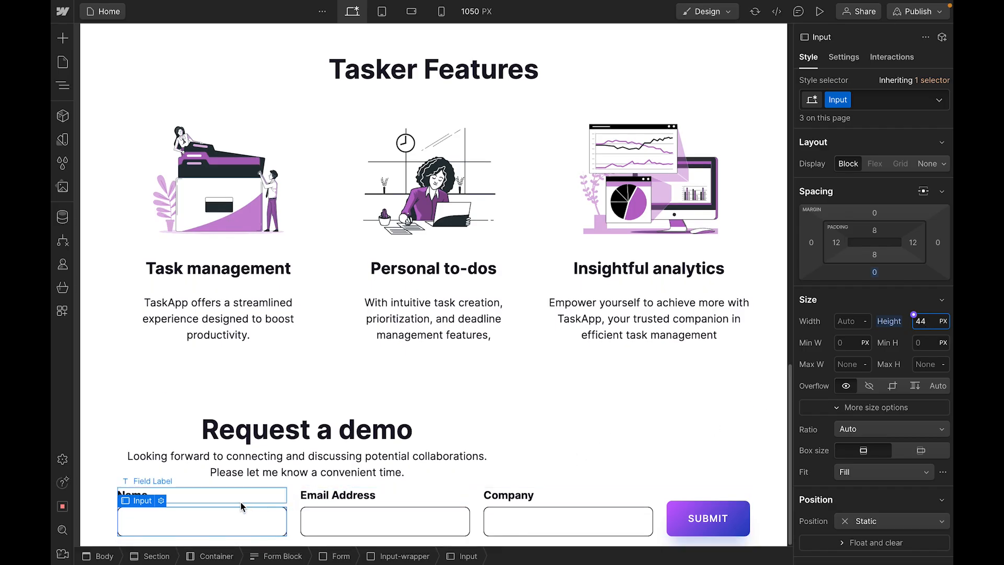
pyautogui.click(191, 500)
pyautogui.click(878, 99)
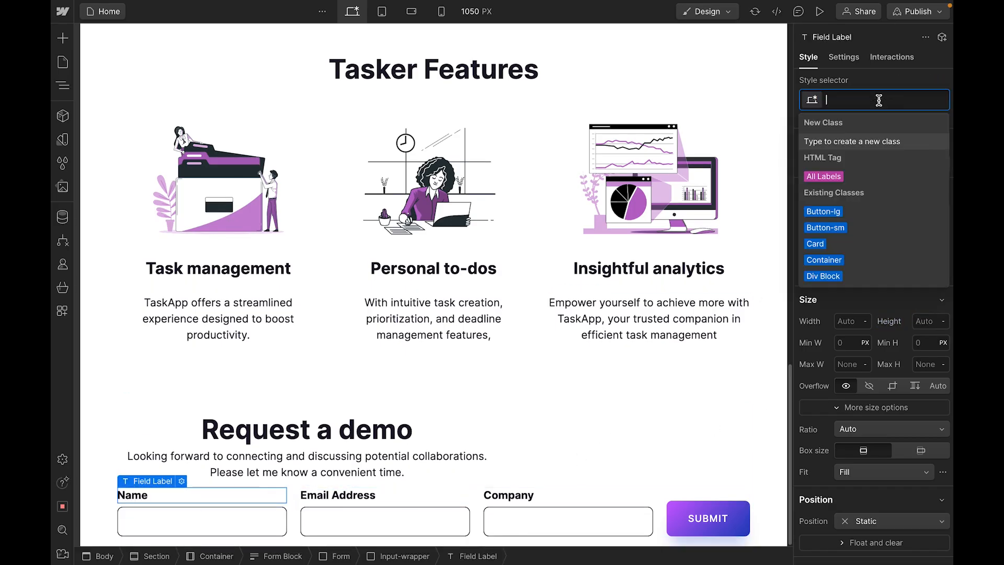
pyautogui.write('la')
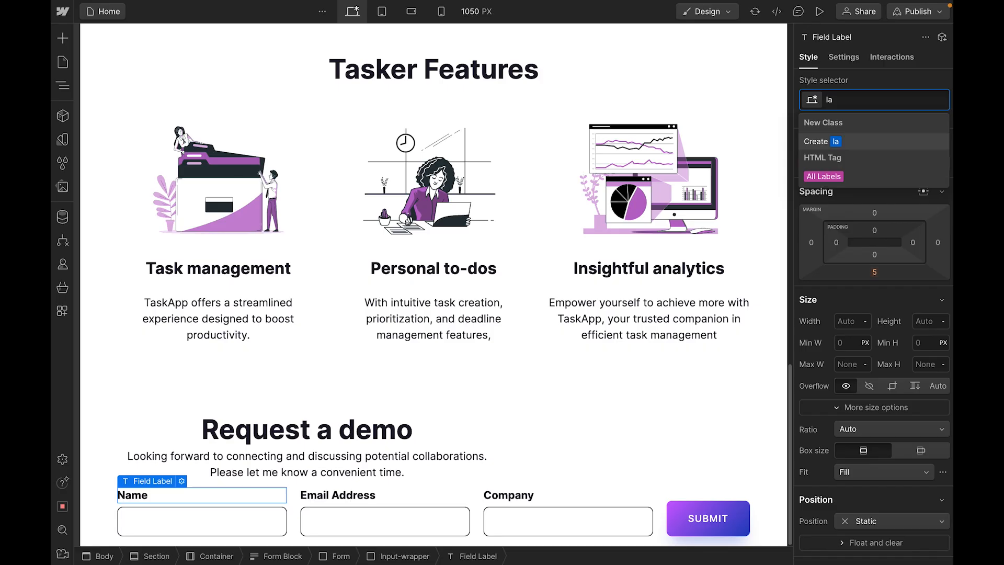
pyautogui.click(816, 177)
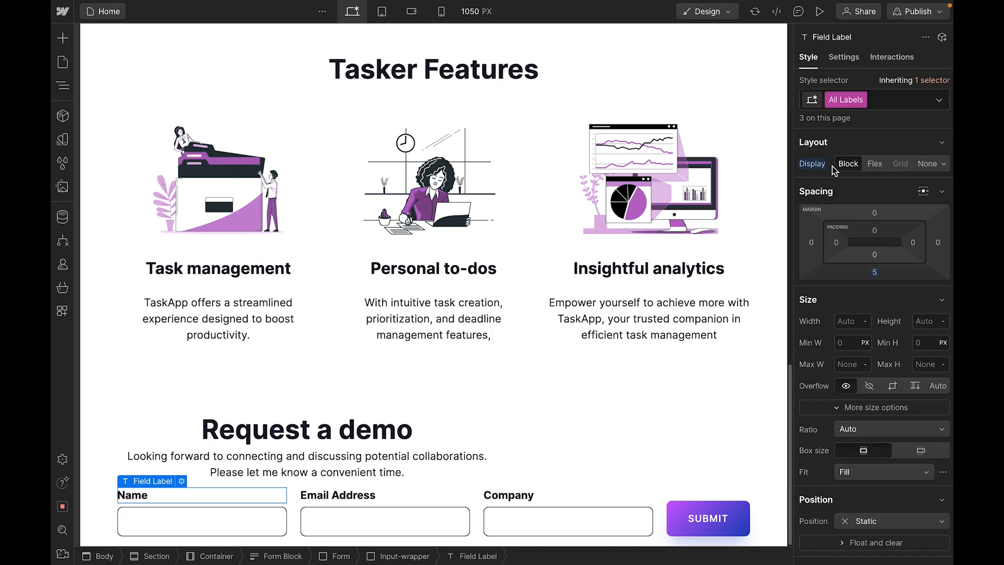
pyautogui.scroll(-6, 877, 267)
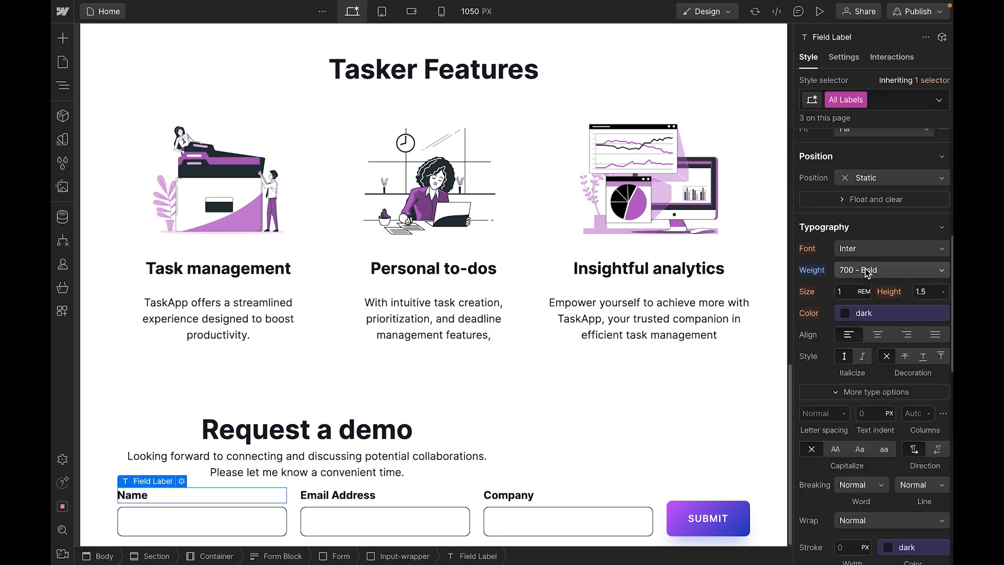
pyautogui.click(866, 268)
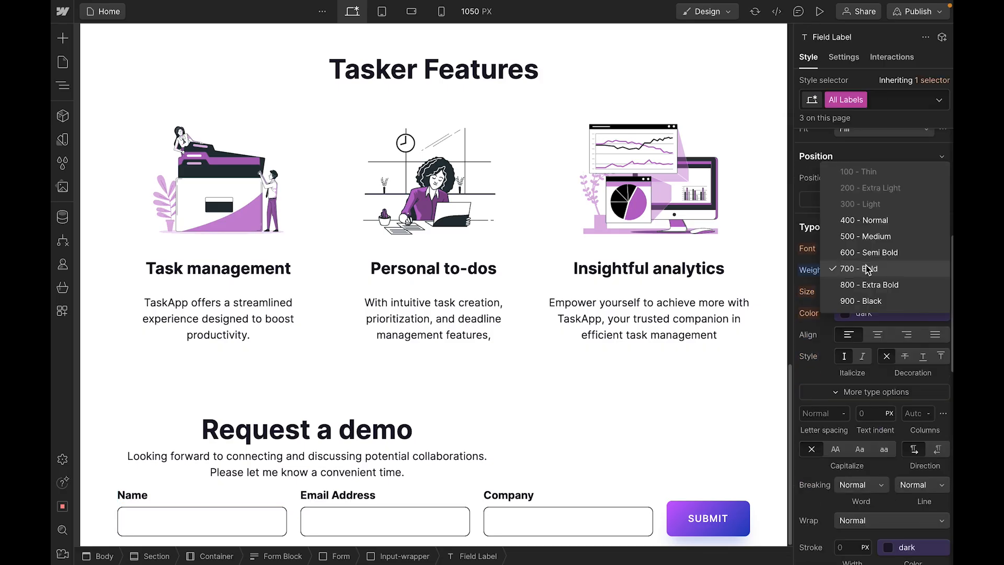
pyautogui.click(872, 240)
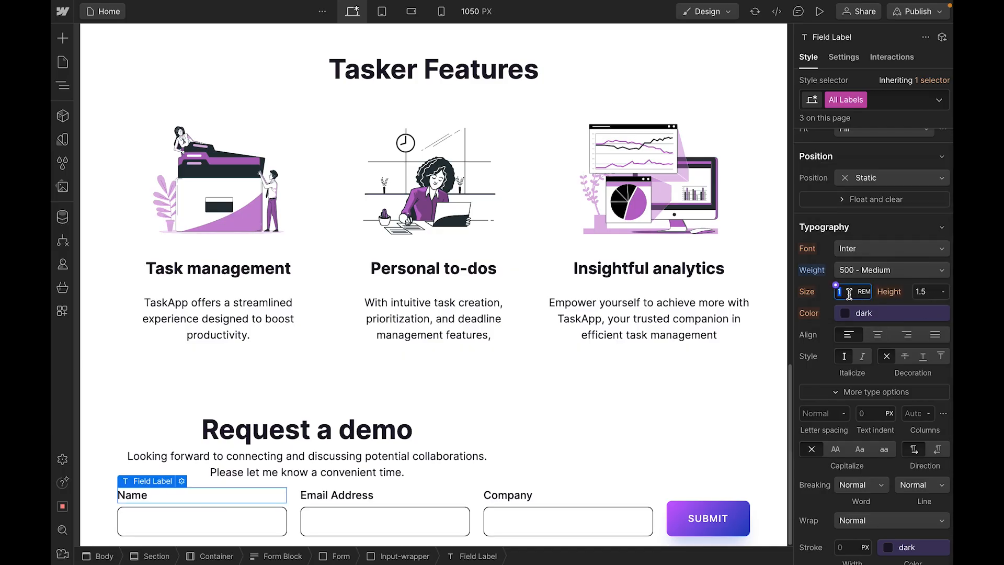
pyautogui.write('14/16')
pyautogui.press('Return')
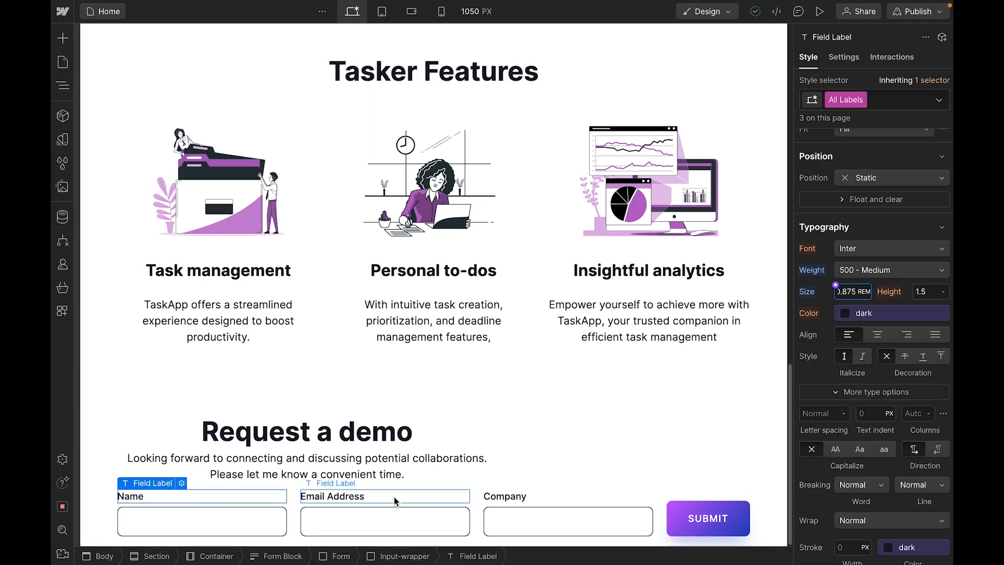
# - Add the m-b-40 combo class to the Text-wrapper around the "Request a demo" heading and paragraph
pyautogui.click(482, 446)
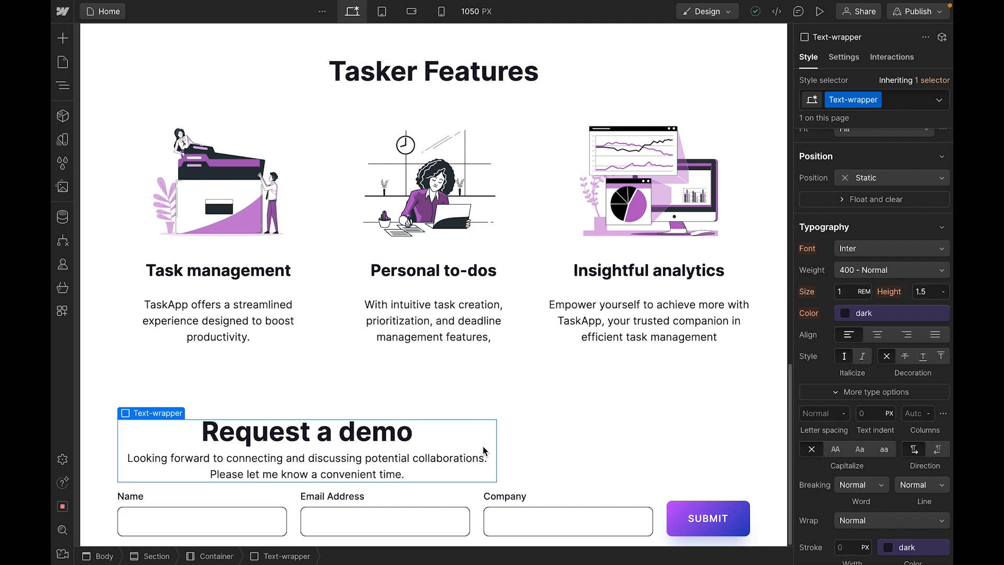
pyautogui.scroll(5, 872, 243)
pyautogui.click(913, 99)
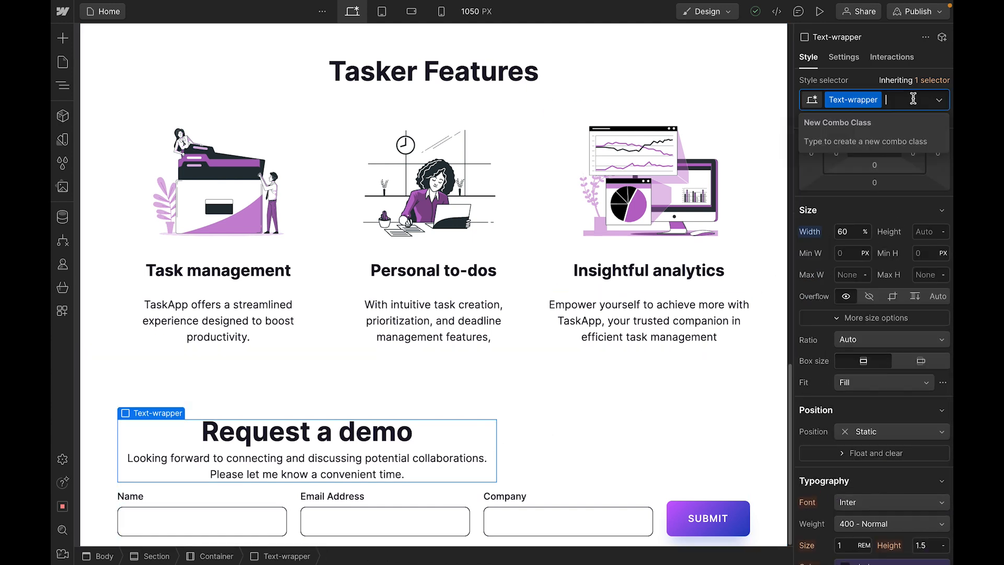
pyautogui.write('m')
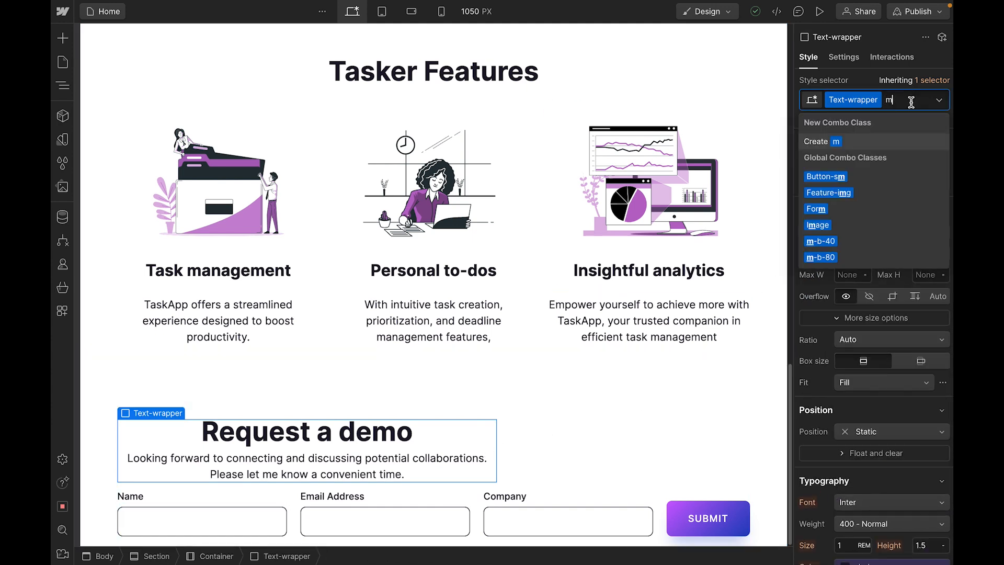
pyautogui.click(837, 242)
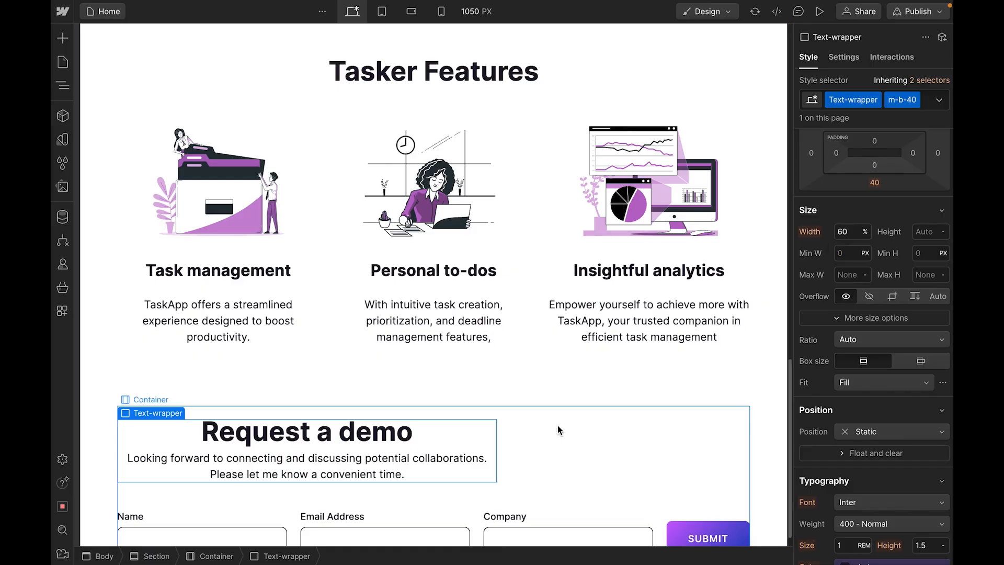
pyautogui.click(633, 420)
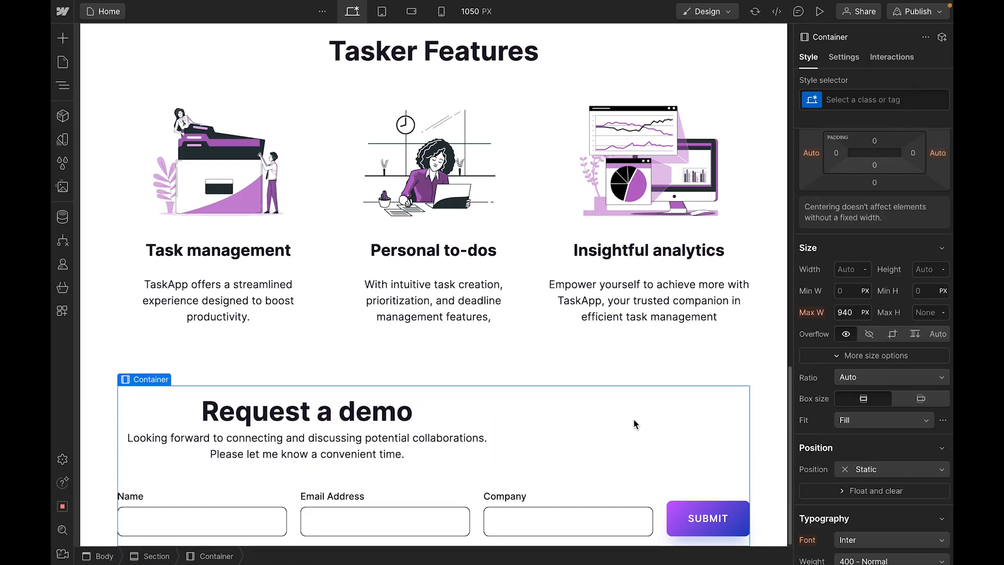
pyautogui.scroll(-4, 885, 383)
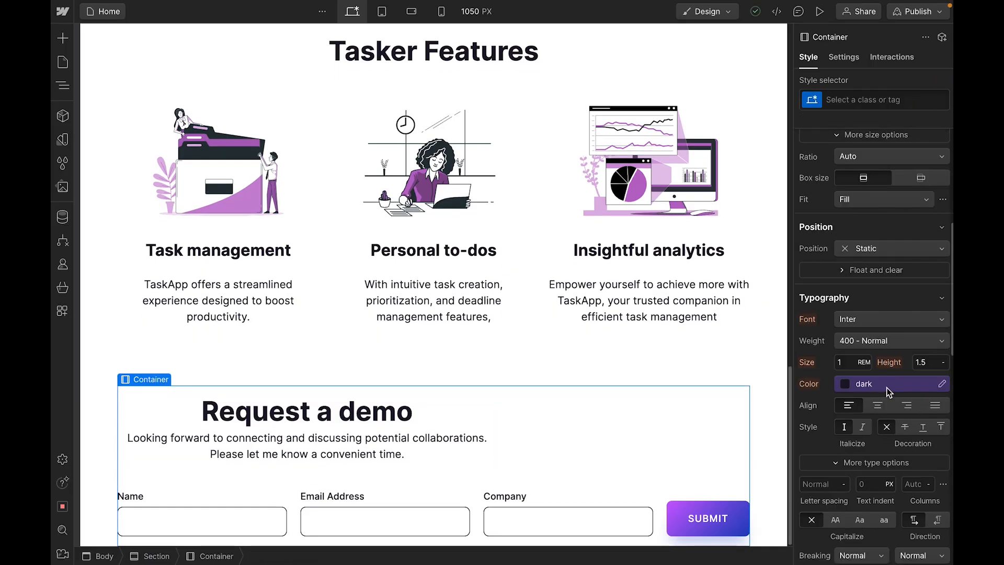
pyautogui.click(878, 405)
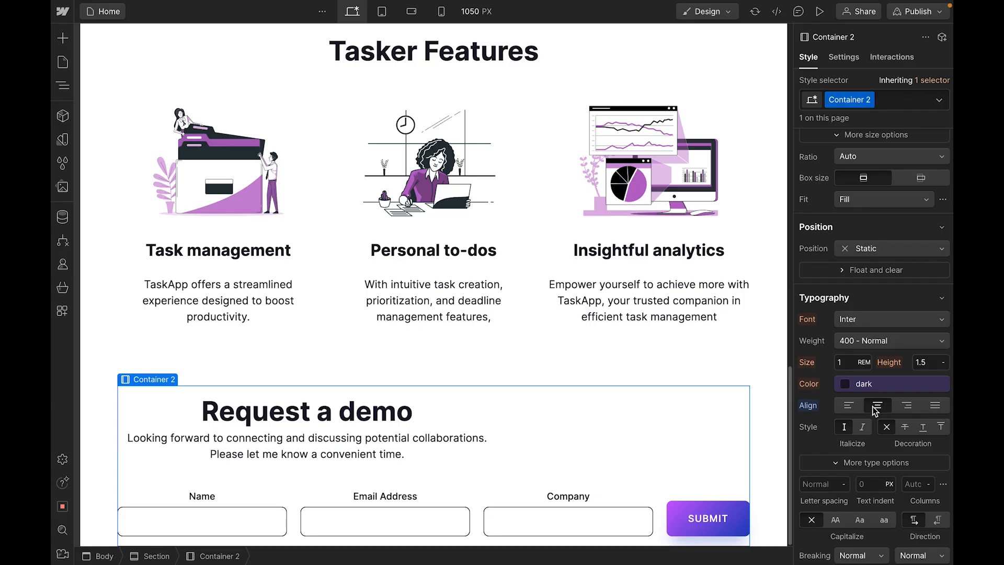
pyautogui.click(848, 405)
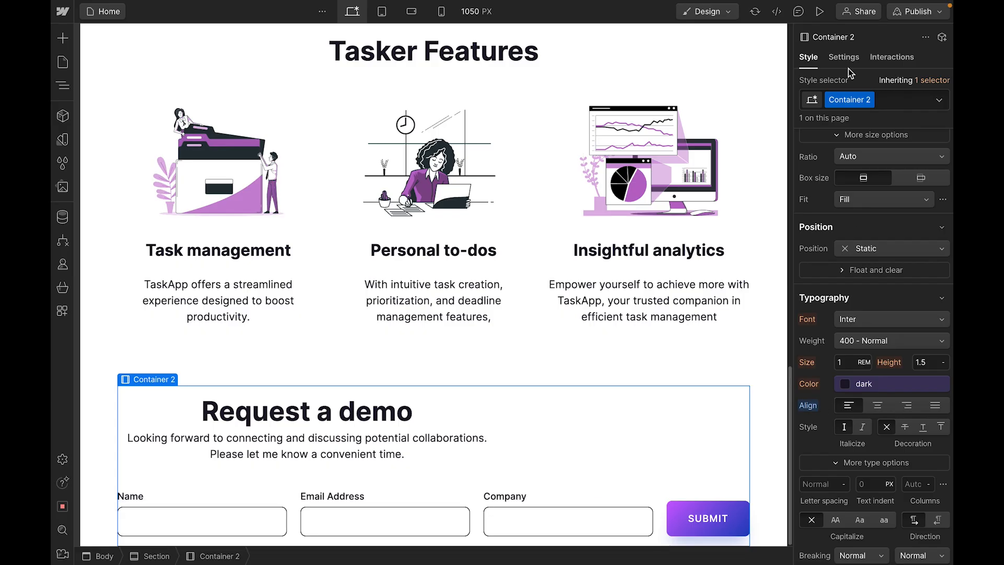
pyautogui.click(869, 99)
pyautogui.click(853, 152)
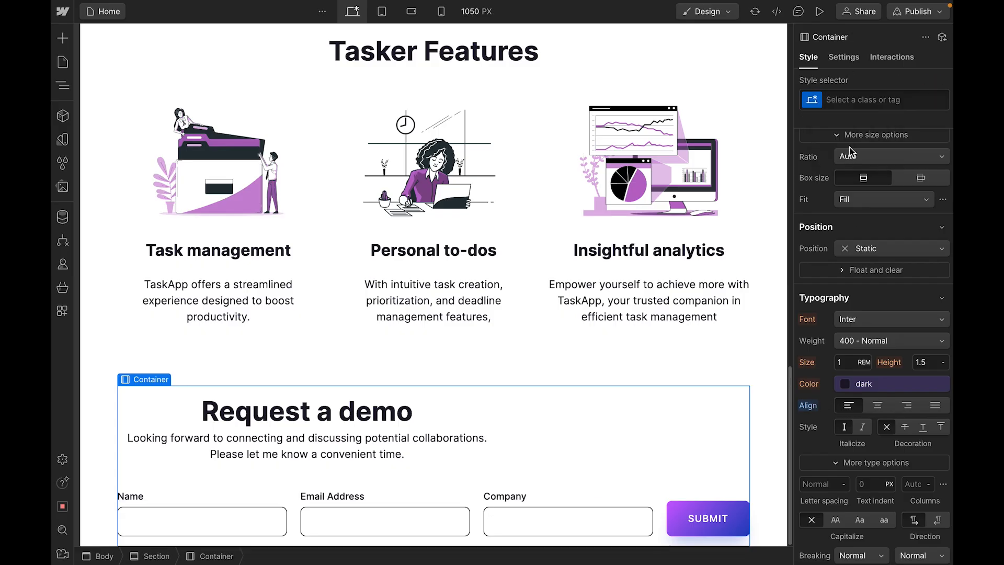
# - Clean up the unused classes in the site's style selectors
pyautogui.click(62, 163)
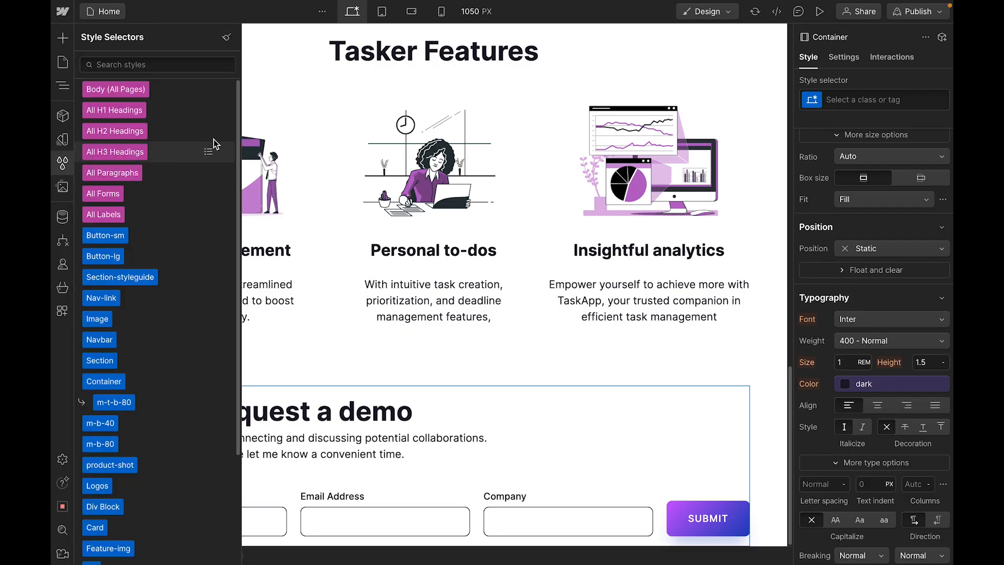
pyautogui.click(226, 37)
pyautogui.click(101, 175)
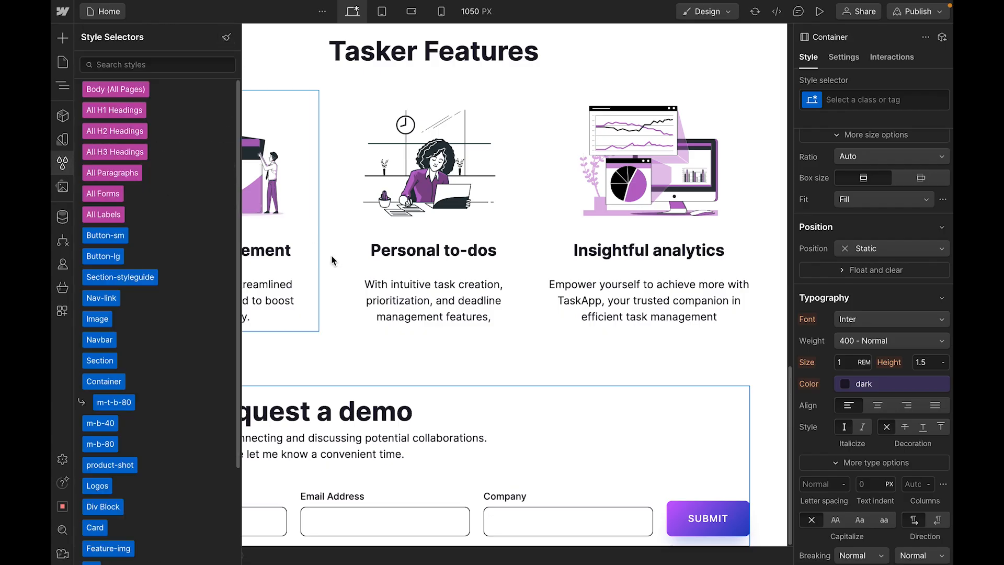
# - Make the "Request a demo" container a vertical flex layout with its children centered horizontally
pyautogui.click(658, 425)
pyautogui.scroll(6, 827, 229)
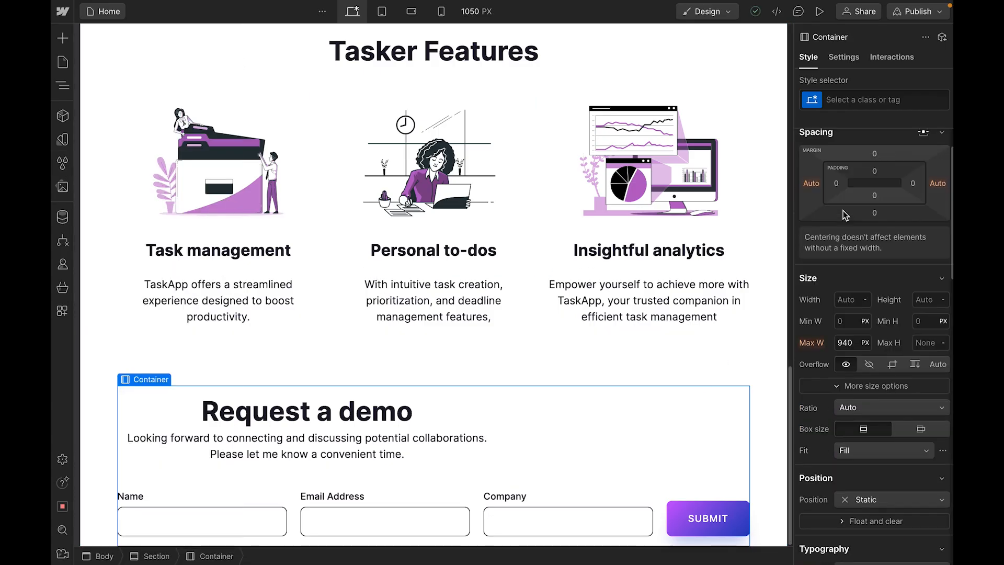
pyautogui.click(874, 163)
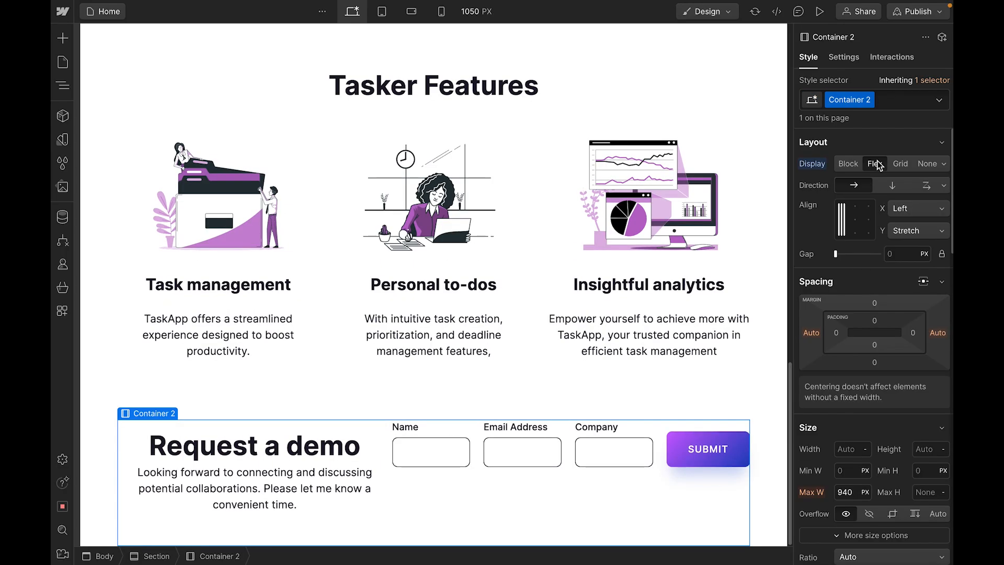
pyautogui.click(894, 185)
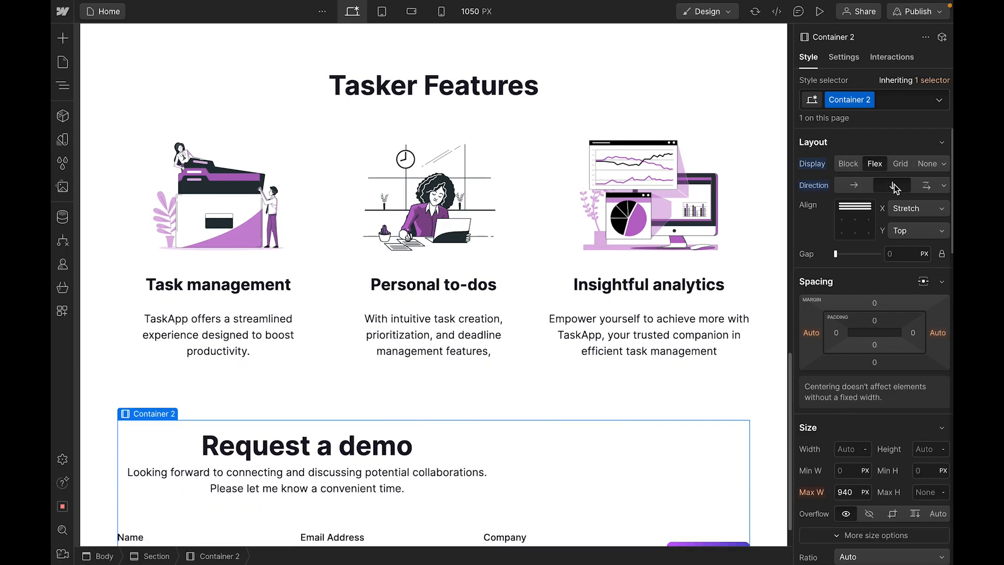
pyautogui.click(901, 209)
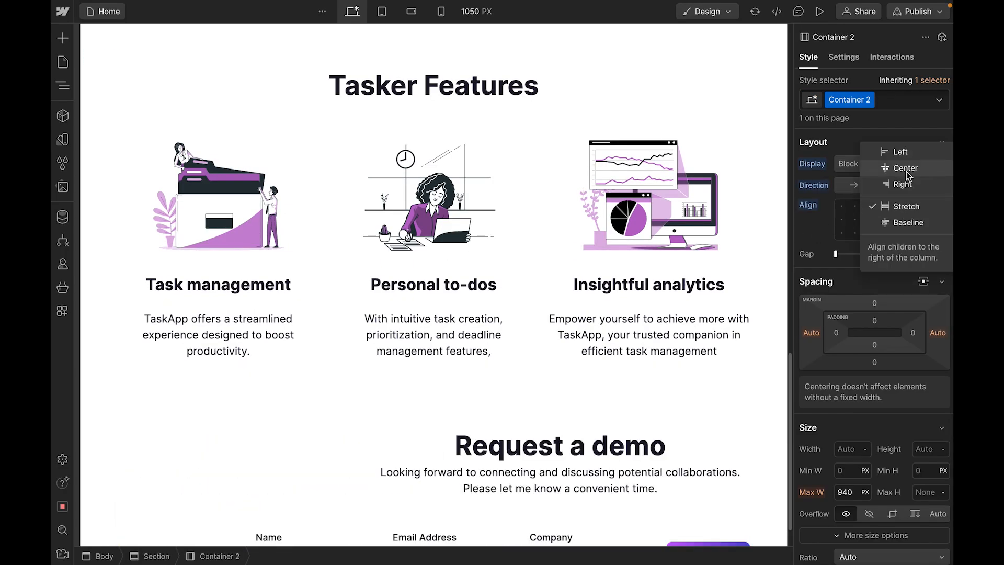
pyautogui.click(905, 168)
pyautogui.scroll(-1, 651, 321)
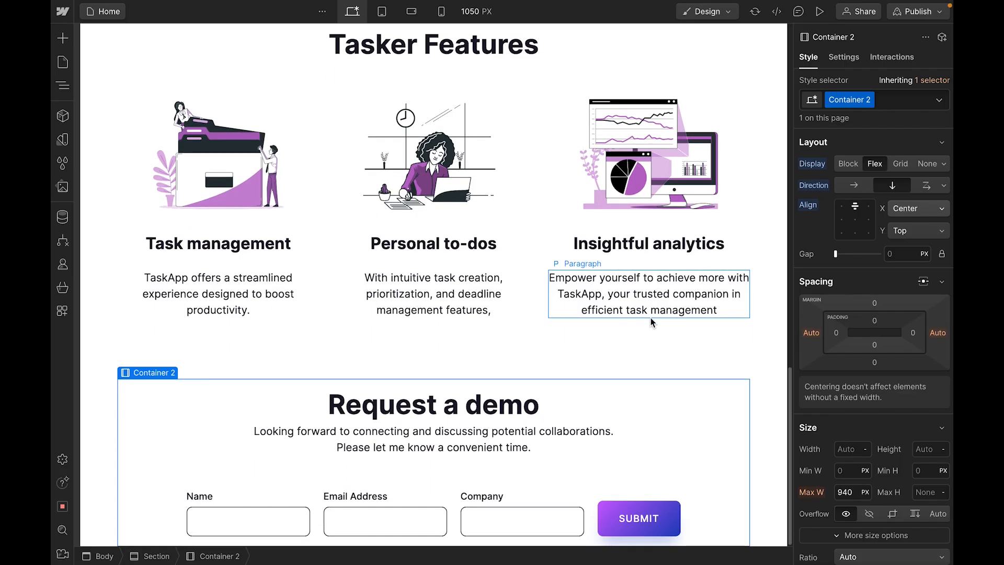
# - Apply the existing m-b-40 class to the "Request a demo" heading
pyautogui.click(683, 364)
pyautogui.click(432, 412)
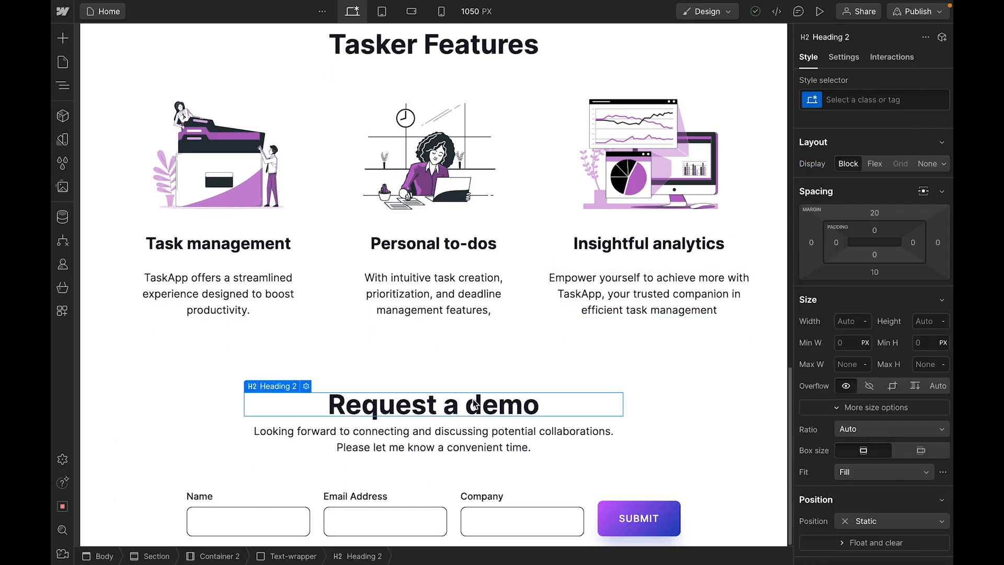
pyautogui.click(882, 100)
pyautogui.write('m')
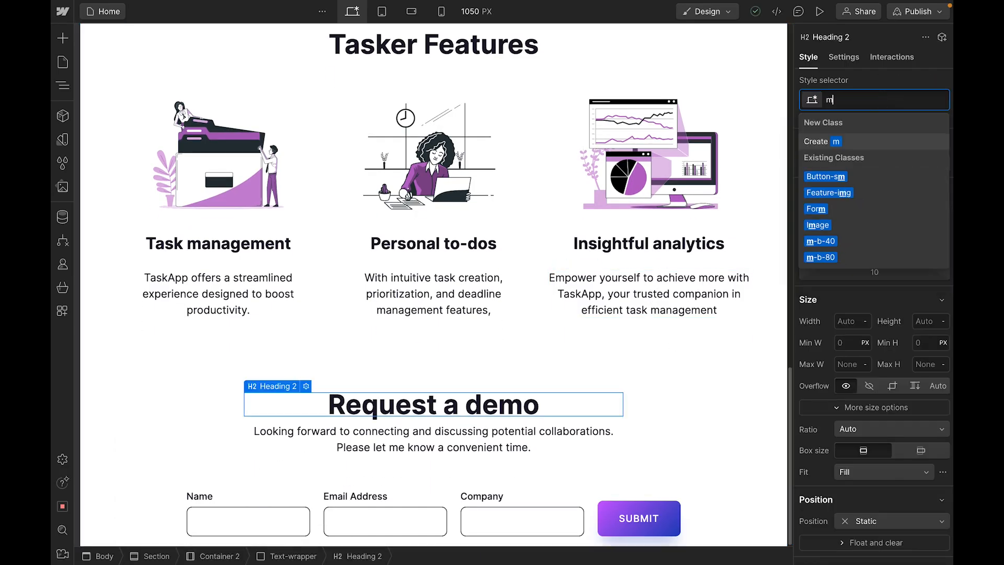
pyautogui.click(820, 241)
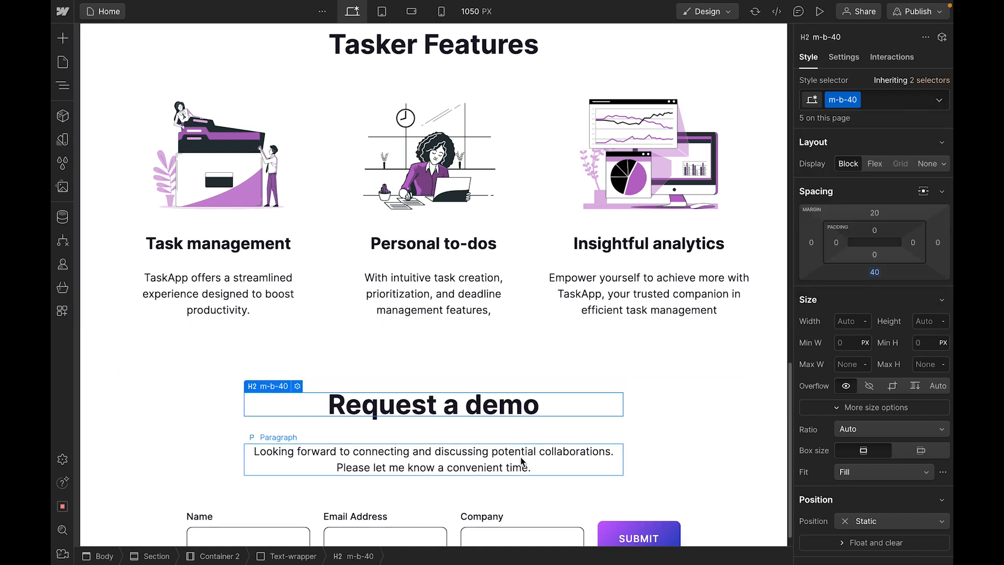
# - Add a form-cta combo class to the form's Submit button and reduce its vertical padding
pyautogui.scroll(-1, 521, 460)
pyautogui.click(639, 517)
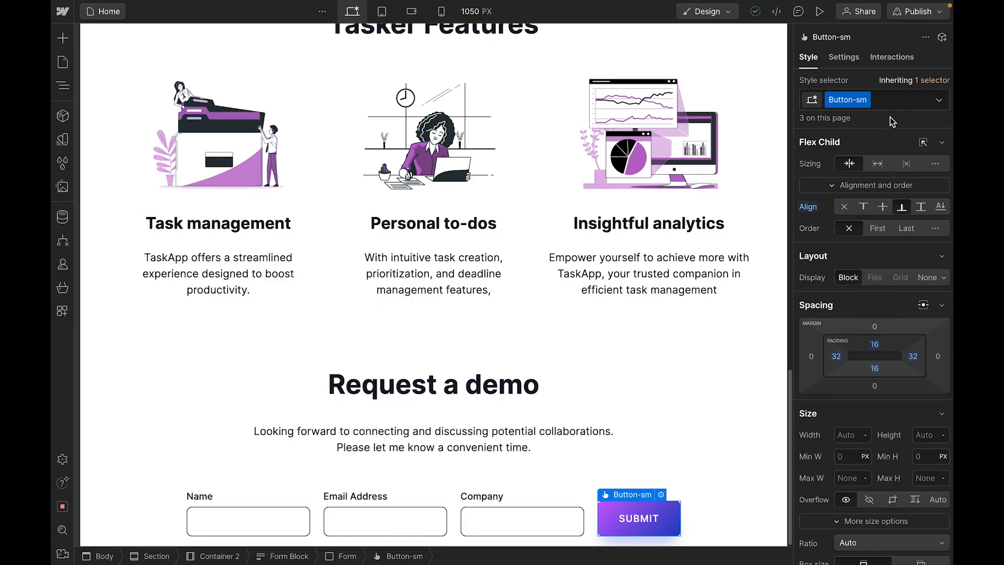
pyautogui.click(888, 103)
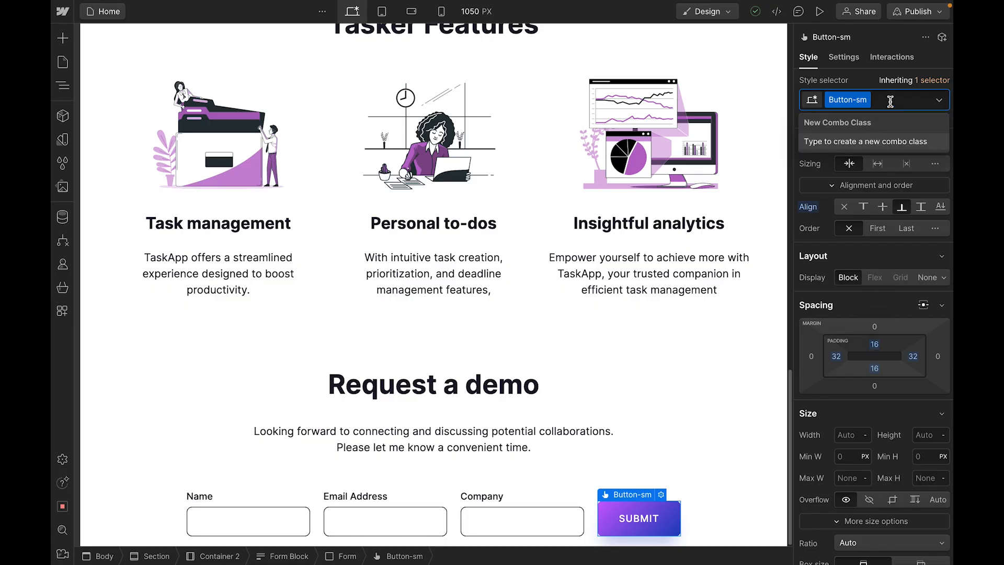
pyautogui.write('form-ct')
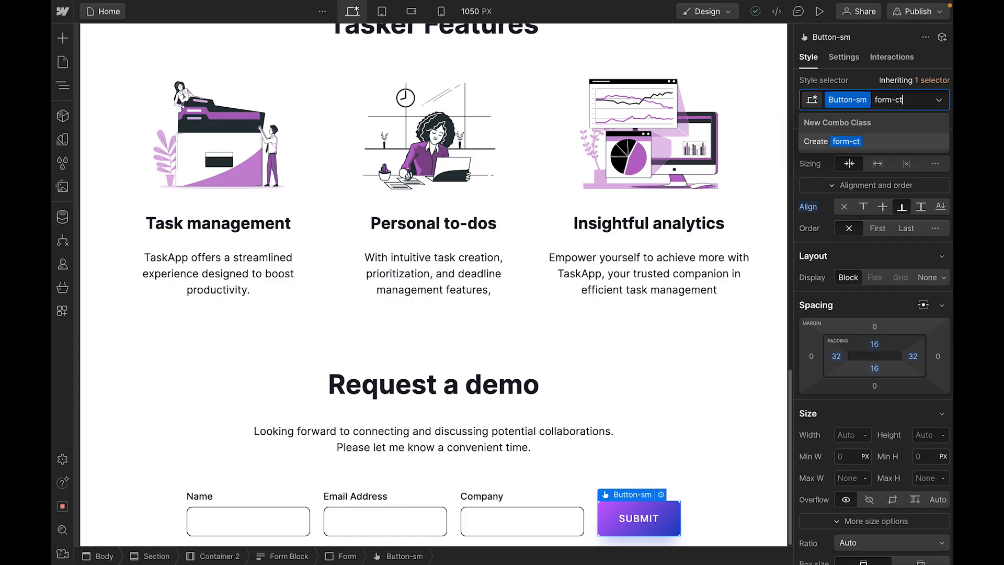
pyautogui.write('a')
pyautogui.press('Return')
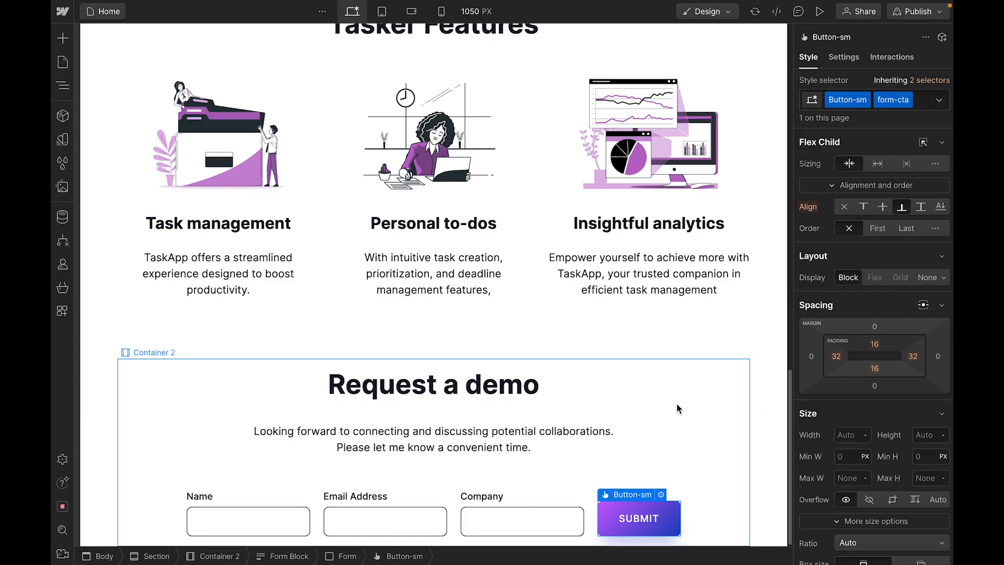
pyautogui.moveTo(874, 344); pyautogui.dragTo(876, 344)
pyautogui.click(713, 471)
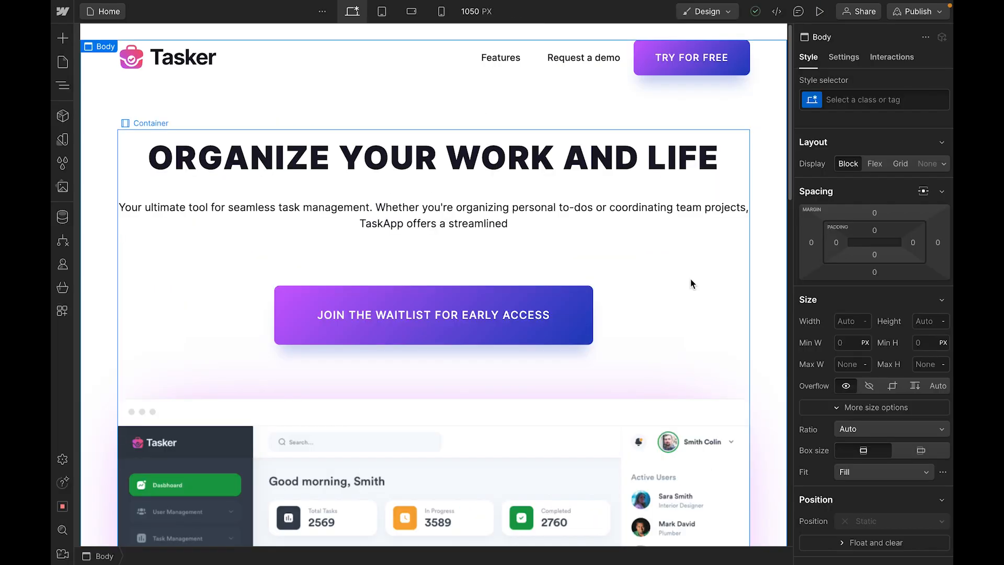
pyautogui.scroll(-10, 626, 293)
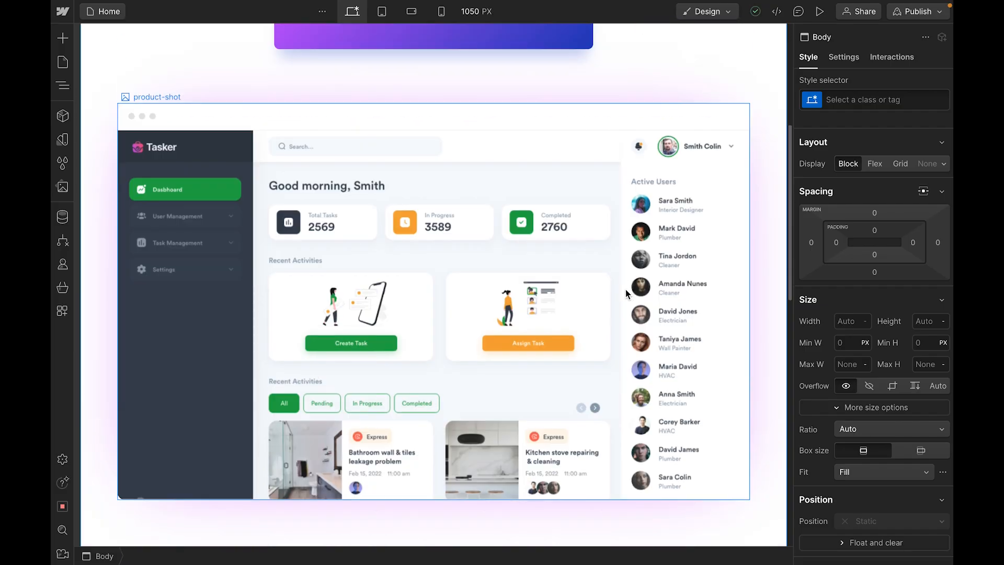
pyautogui.scroll(-8, 627, 294)
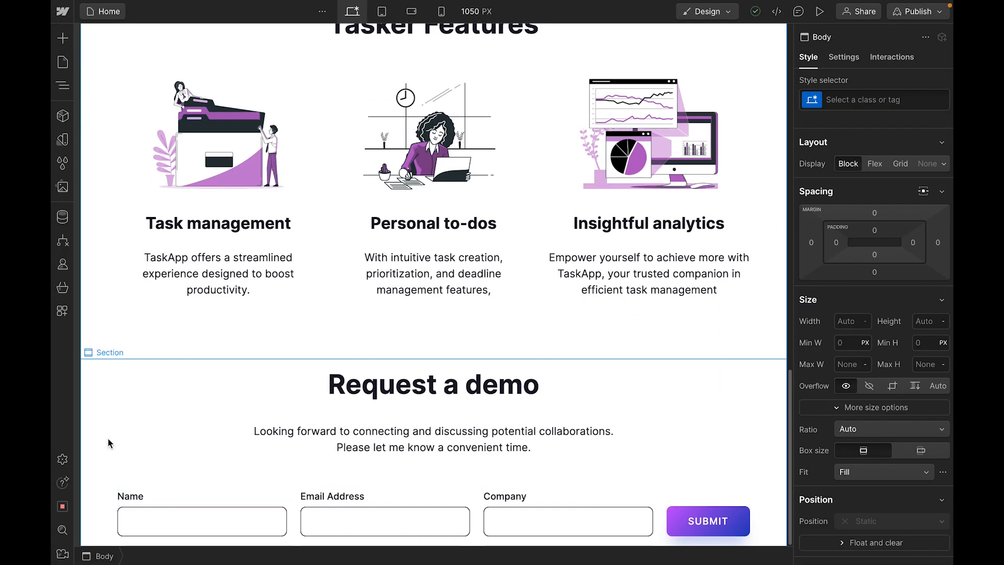
pyautogui.scroll(8, 108, 442)
pyautogui.scroll(6, 108, 442)
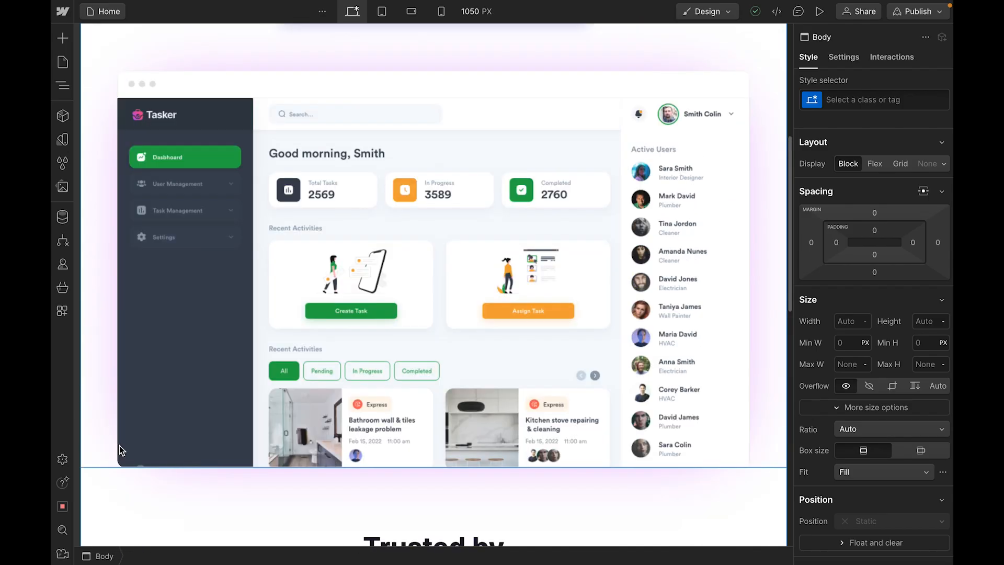
# - Apply the existing Container class to the navbar's container and set the class's display to Block
pyautogui.scroll(1, 523, 365)
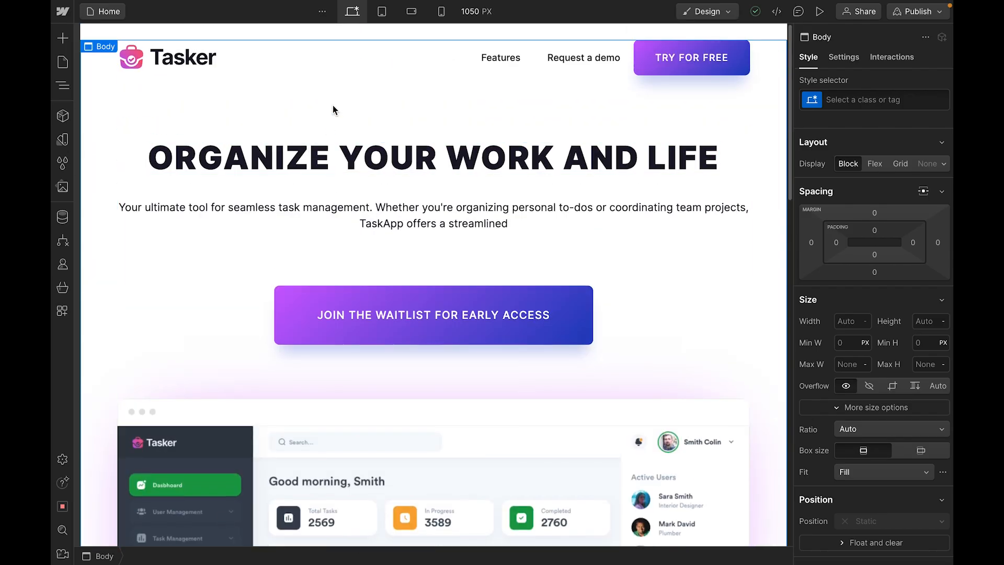
pyautogui.click(292, 67)
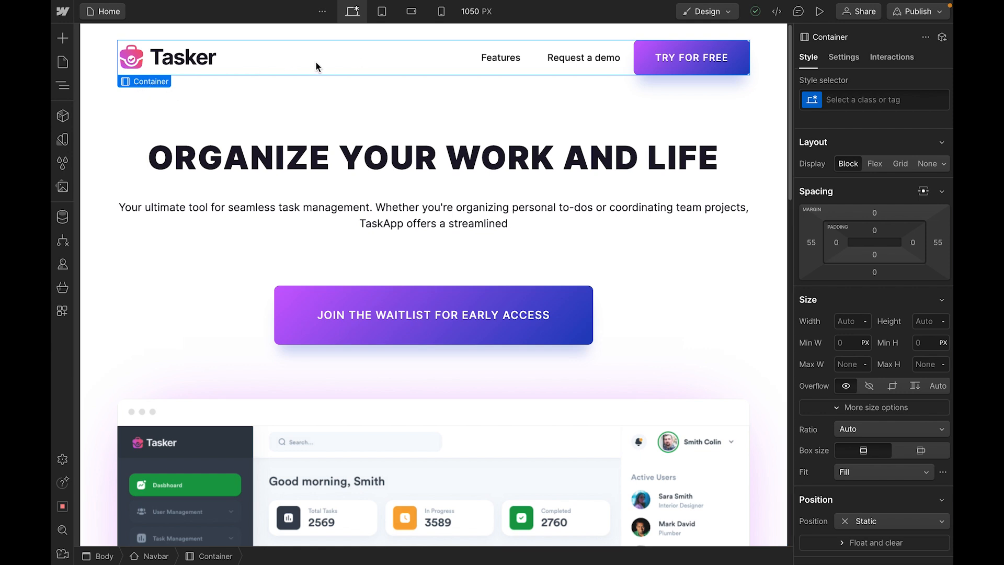
pyautogui.click(251, 138)
pyautogui.scroll(-2, 481, 219)
pyautogui.scroll(2, 569, 236)
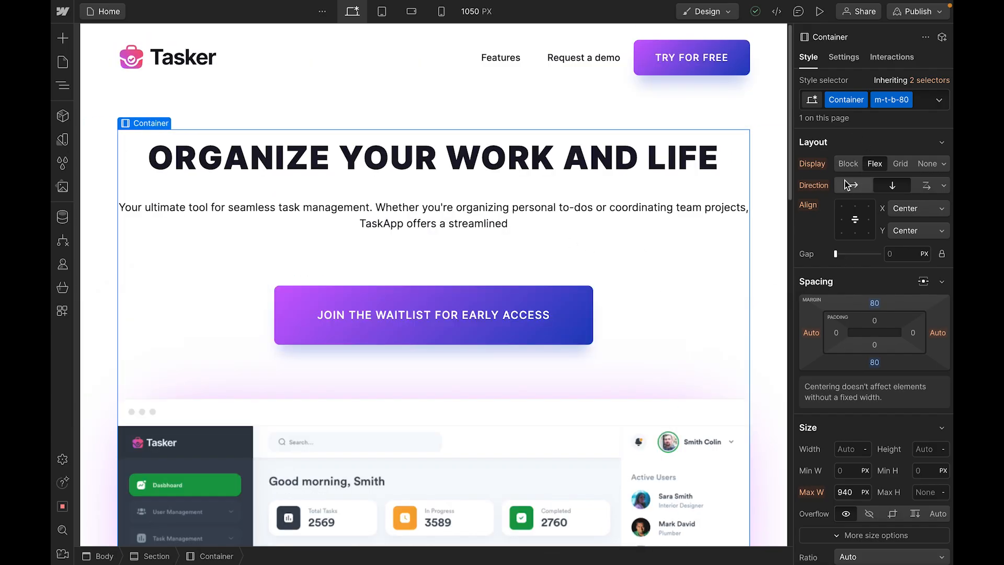
pyautogui.click(317, 75)
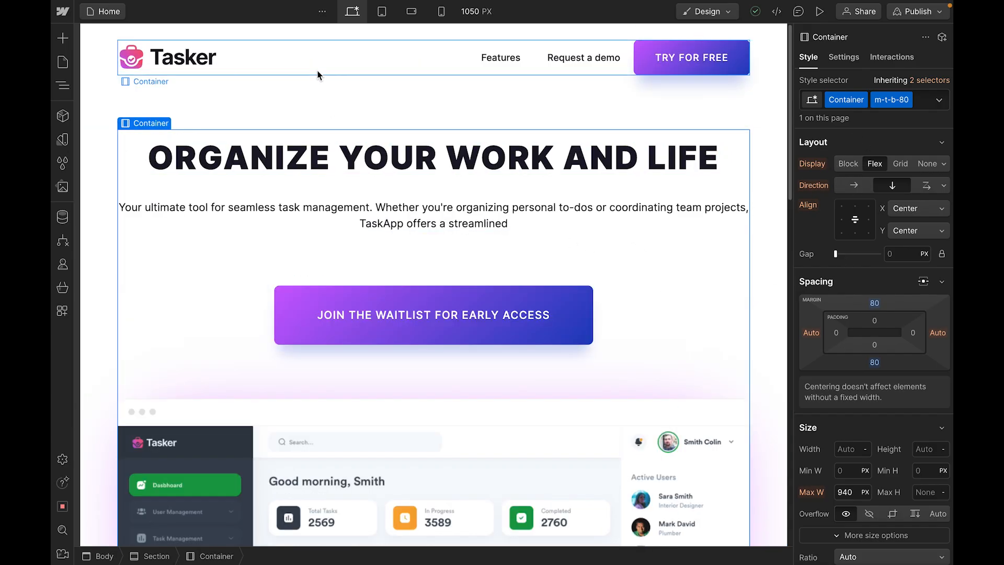
pyautogui.click(815, 94)
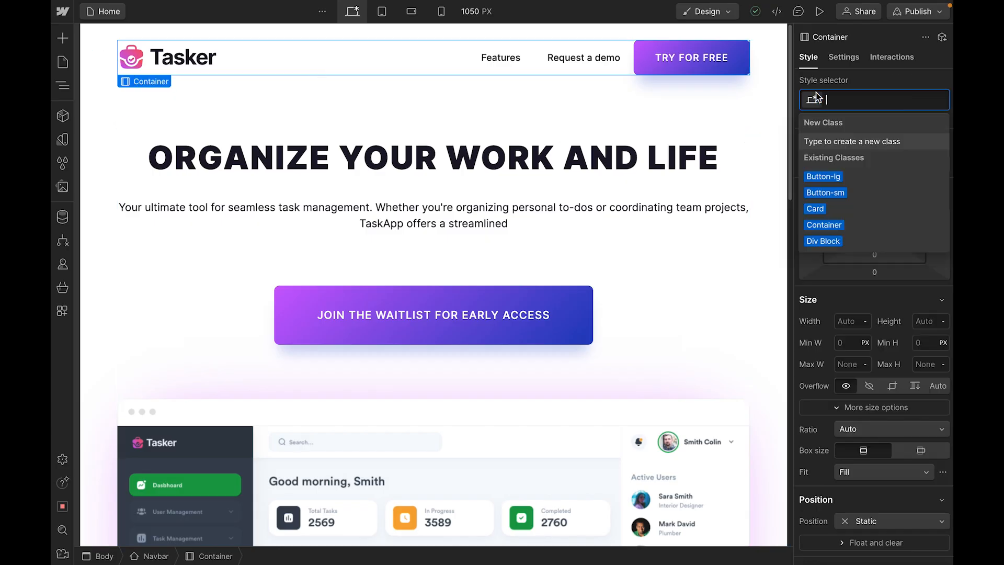
pyautogui.click(832, 227)
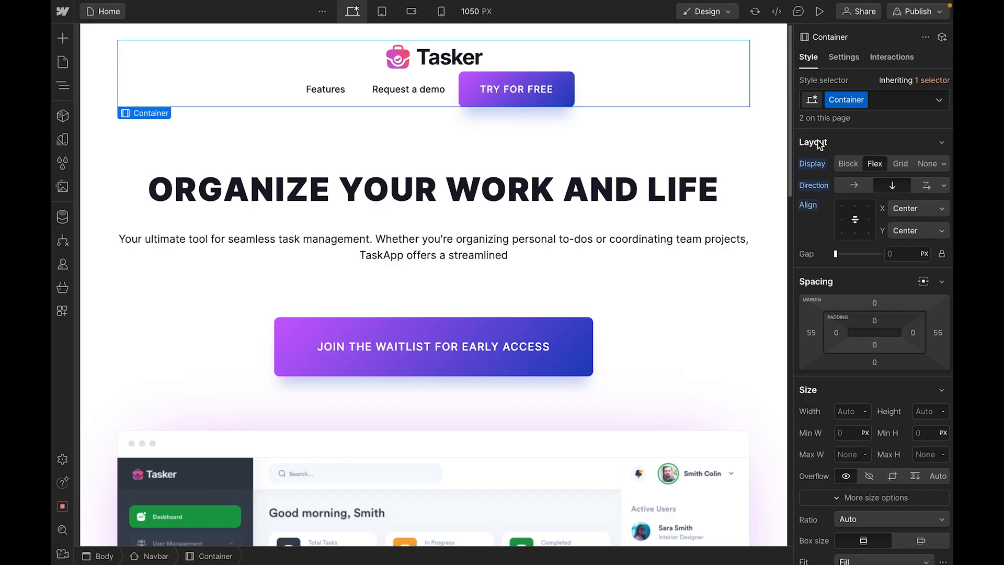
pyautogui.click(849, 165)
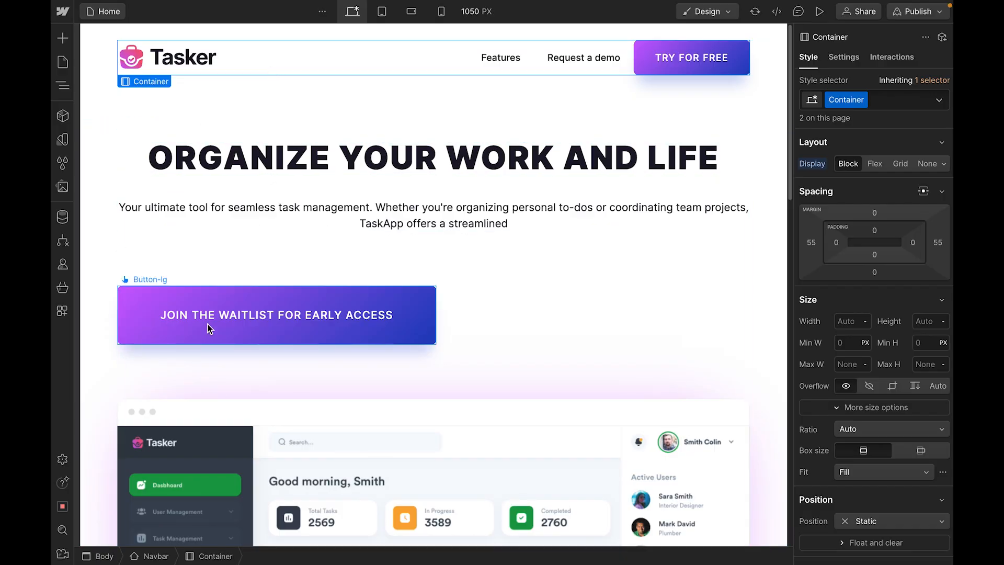
# - Remove the m-t-b-80 class from the hero section's container
pyautogui.scroll(-1, 579, 297)
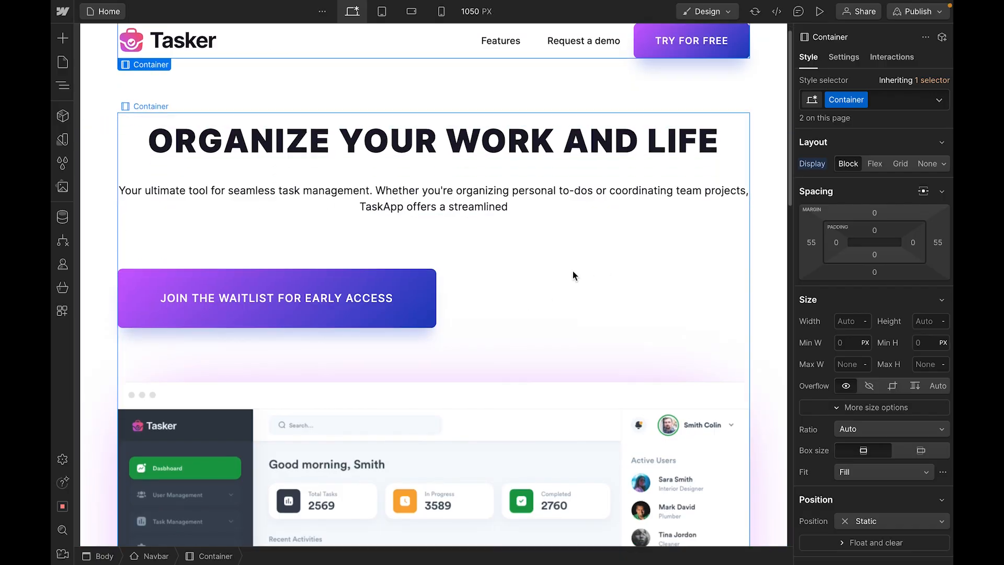
pyautogui.scroll(-2, 572, 273)
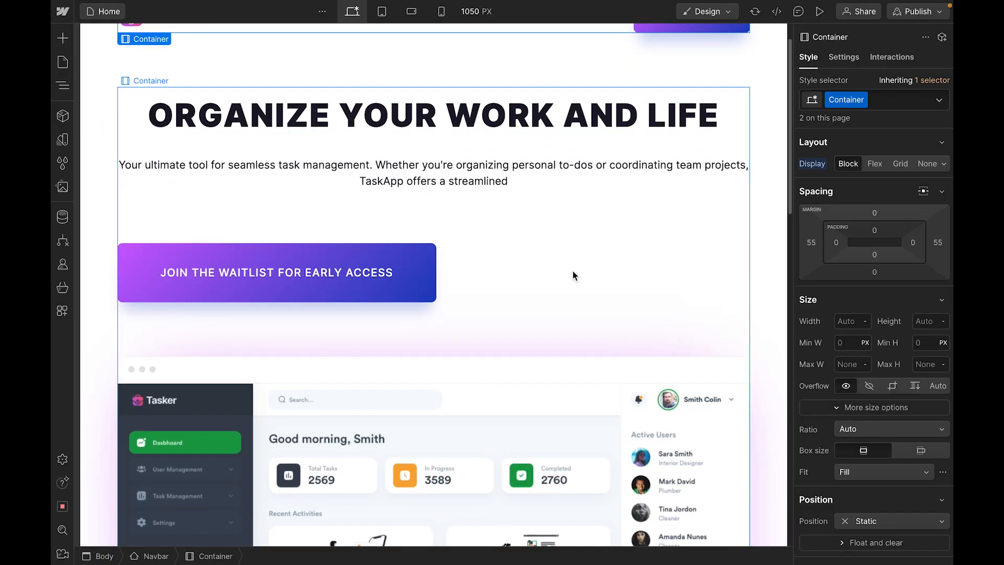
pyautogui.scroll(2, 572, 271)
pyautogui.click(646, 277)
pyautogui.scroll(-4, 646, 277)
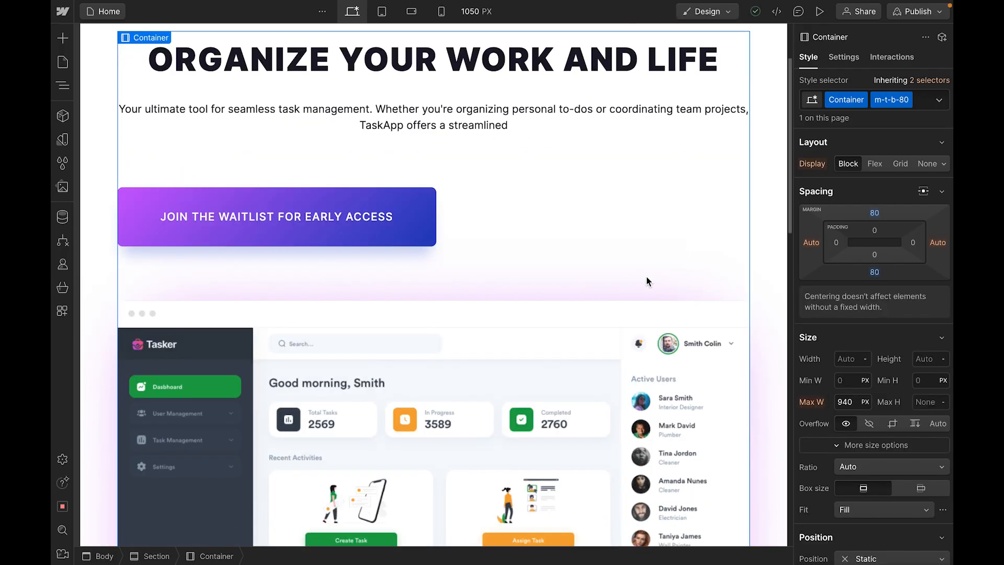
pyautogui.scroll(-2, 646, 281)
pyautogui.scroll(5, 647, 199)
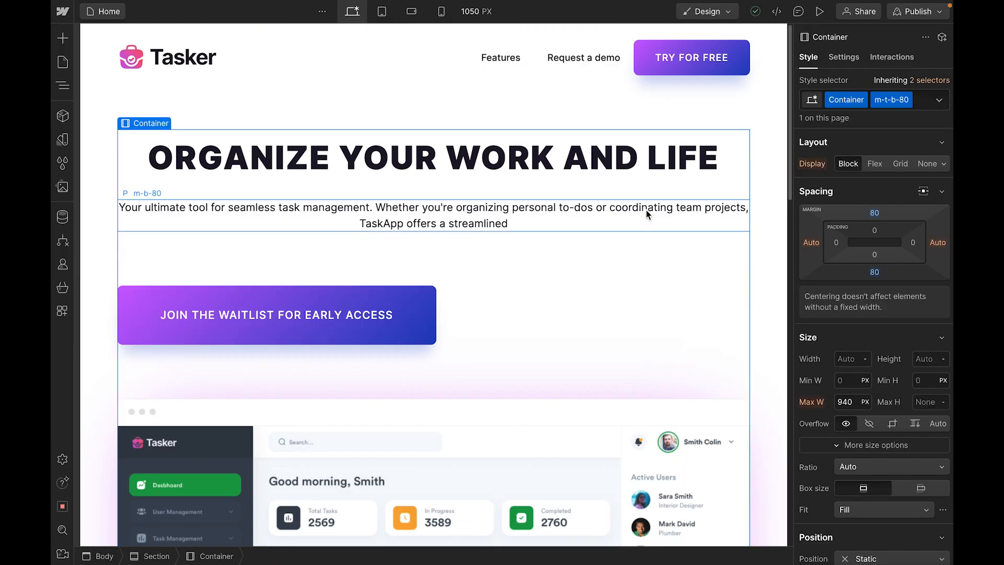
pyautogui.scroll(-5, 646, 212)
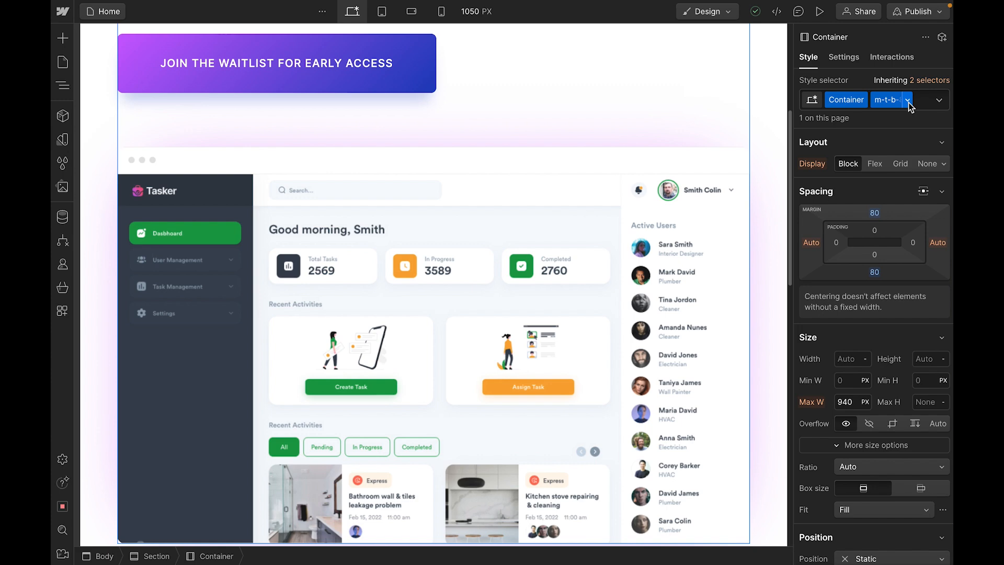
pyautogui.click(907, 100)
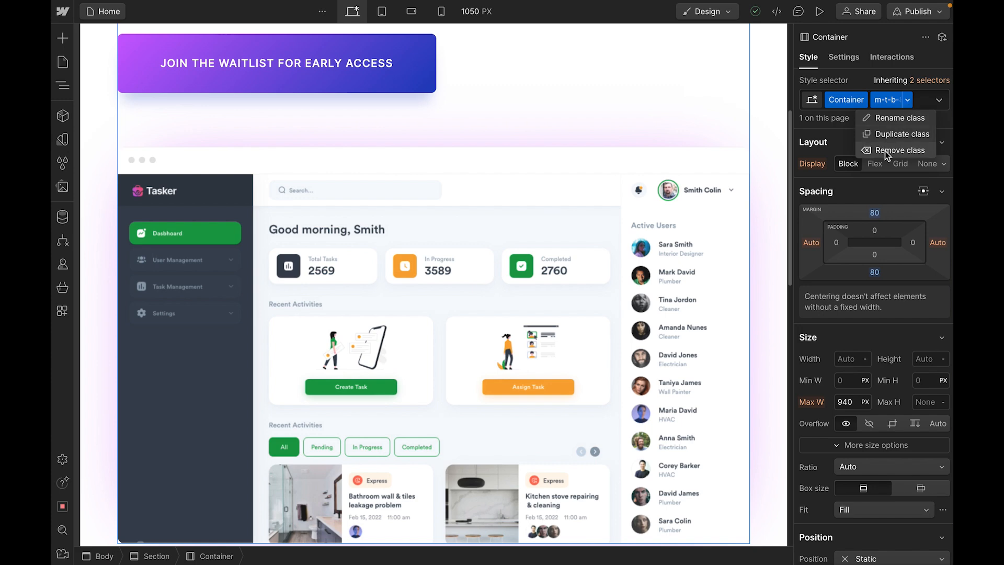
pyautogui.click(886, 151)
pyautogui.scroll(5, 631, 246)
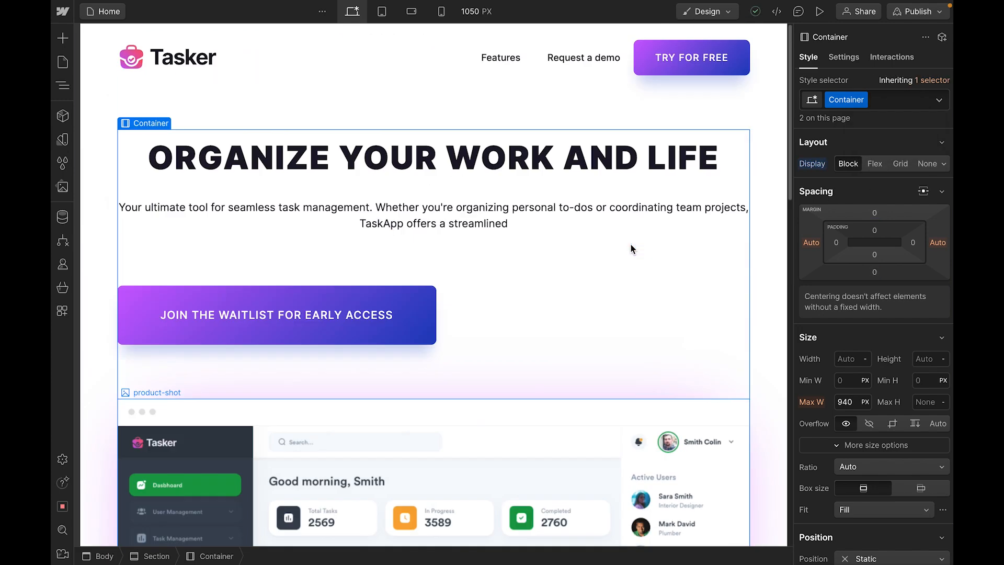
# - Check the margin settings of the hero section, the navbar and the hero container
pyautogui.scroll(-1, 609, 251)
pyautogui.scroll(-7, 573, 254)
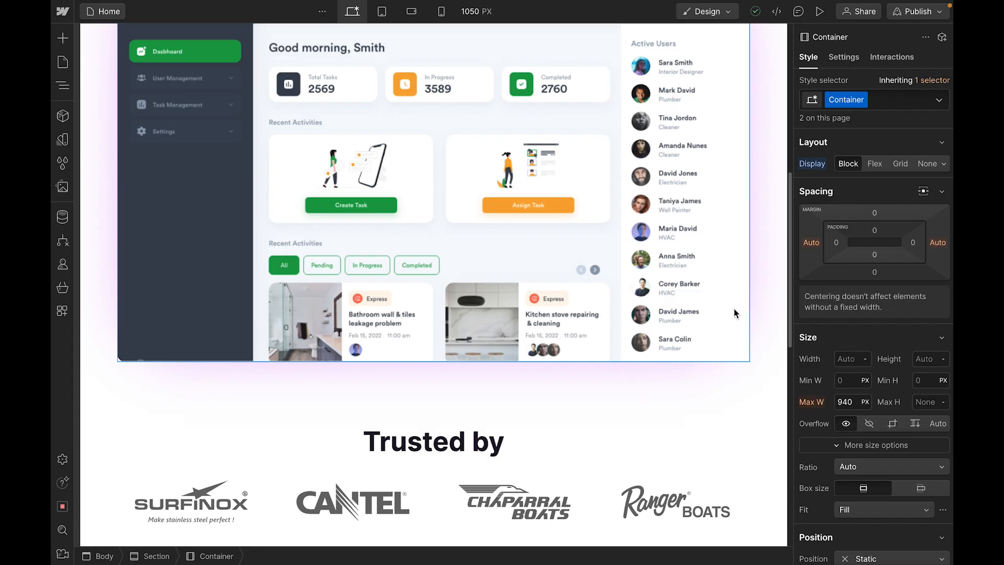
pyautogui.click(769, 282)
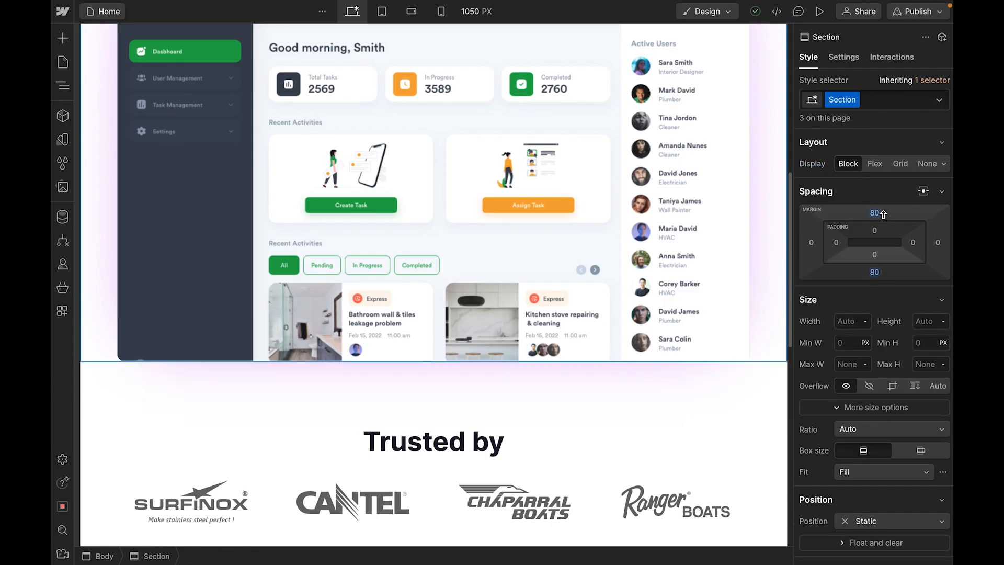
pyautogui.scroll(8, 654, 227)
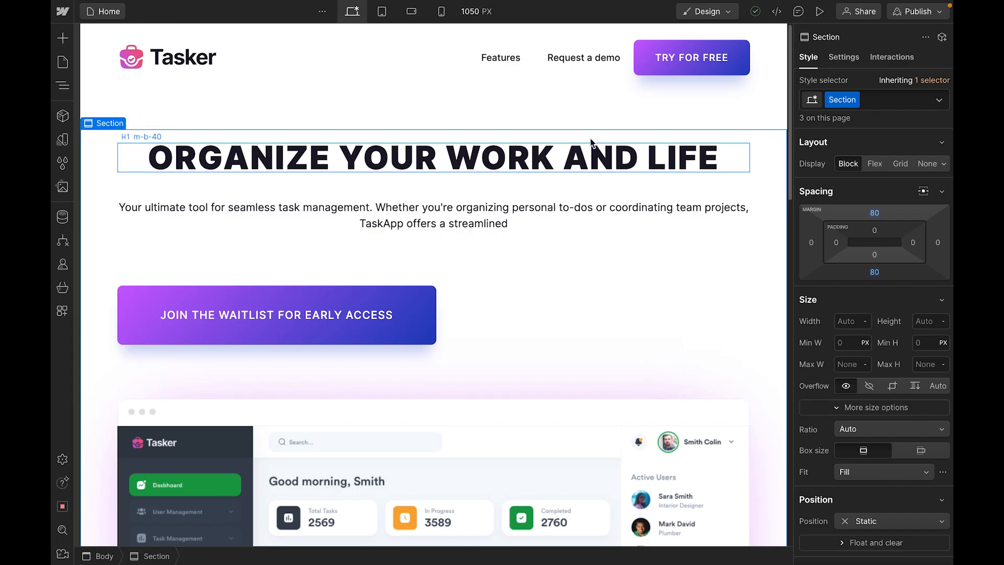
pyautogui.click(108, 70)
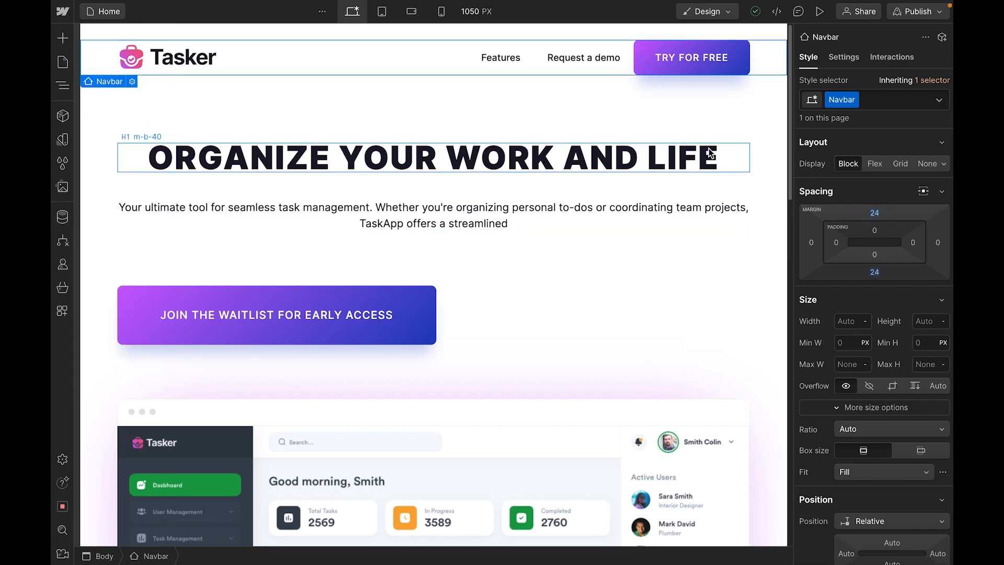
pyautogui.click(746, 136)
# - Apply the existing Container class to the container of the "Trusted by" section
pyautogui.scroll(-9, 692, 254)
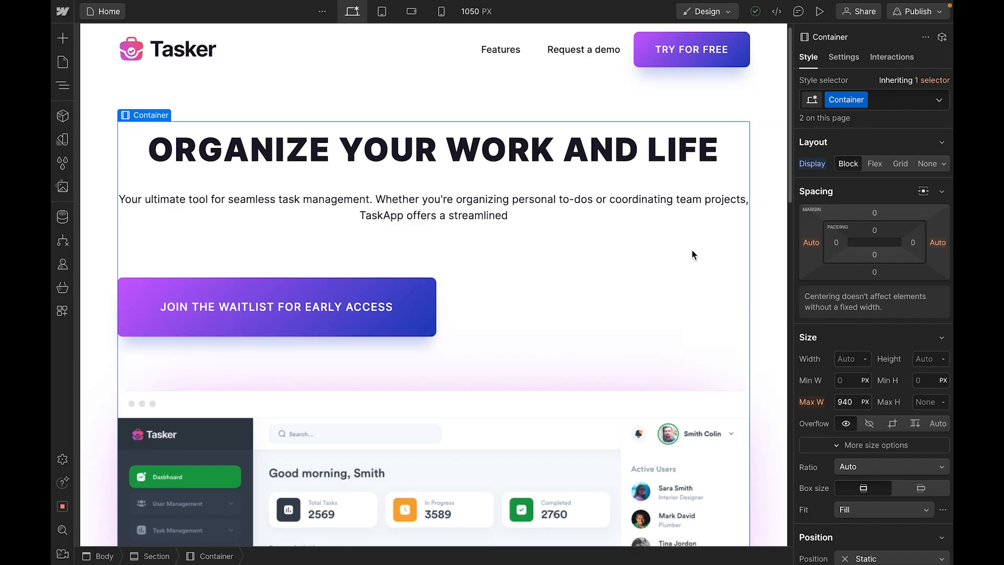
pyautogui.click(690, 353)
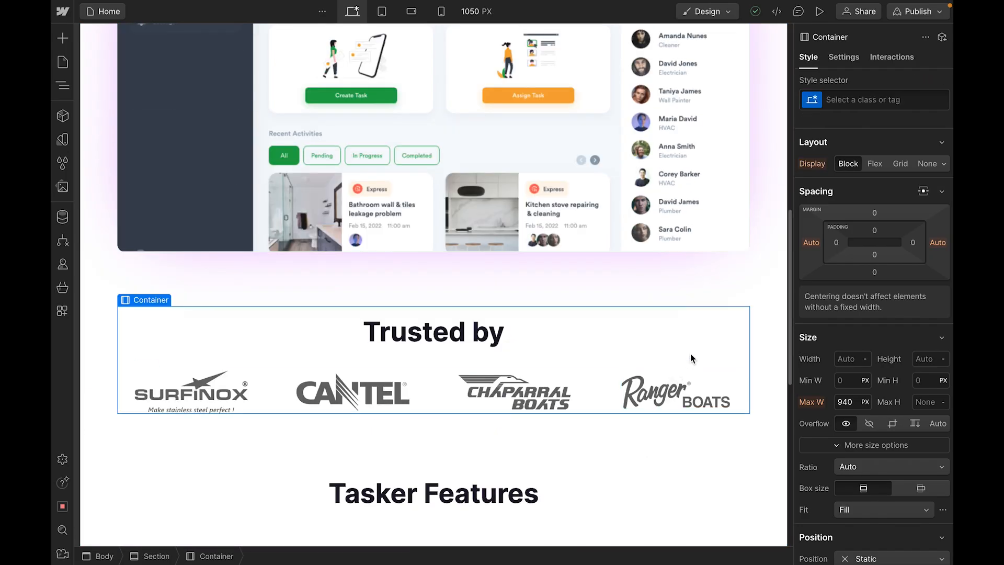
pyautogui.click(847, 100)
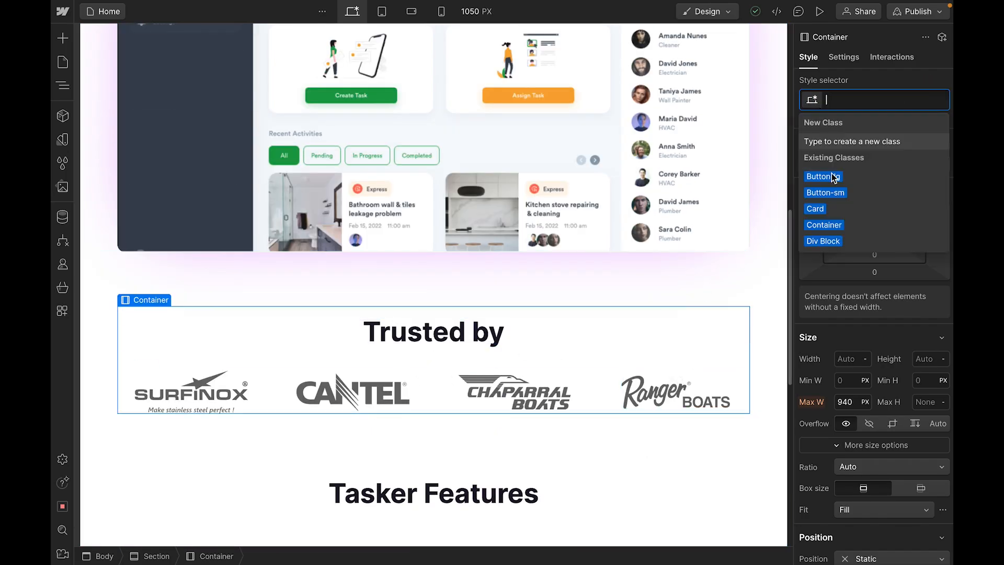
pyautogui.click(825, 224)
# - Apply the existing Container class to the container of the "Tasker Features" section
pyautogui.scroll(-9, 703, 315)
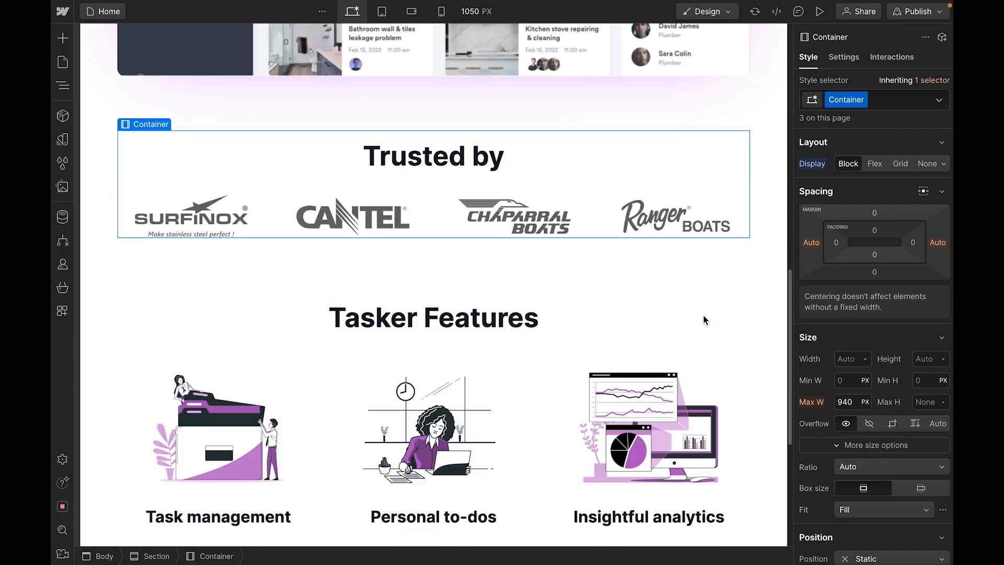
pyautogui.scroll(1, 690, 329)
pyautogui.scroll(3, 729, 223)
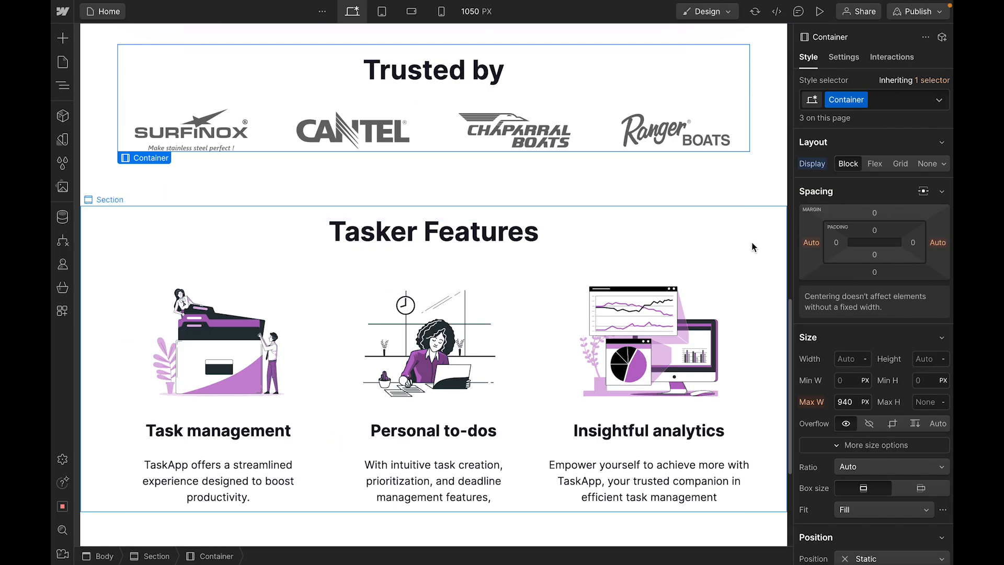
pyautogui.click(721, 247)
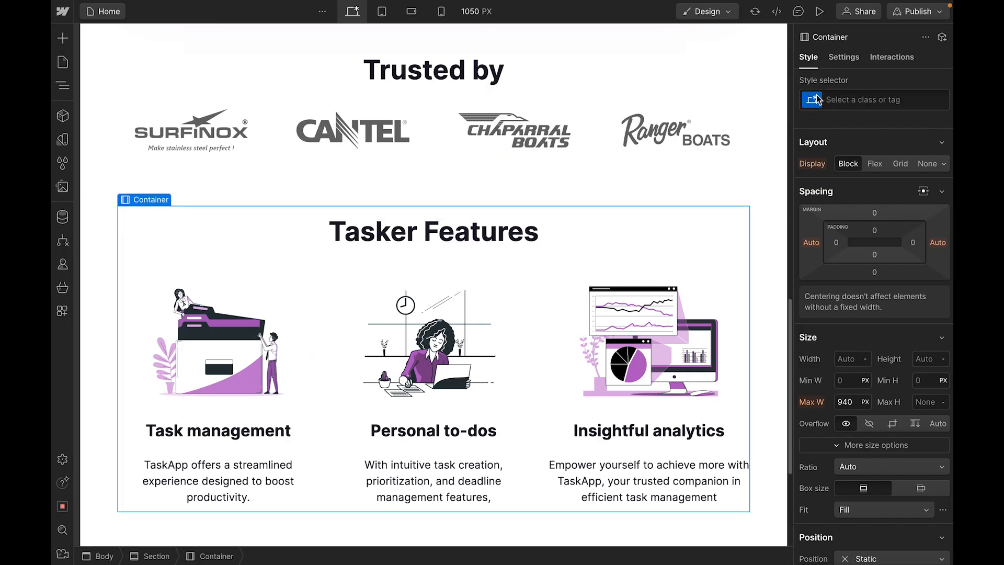
pyautogui.click(823, 100)
pyautogui.click(835, 224)
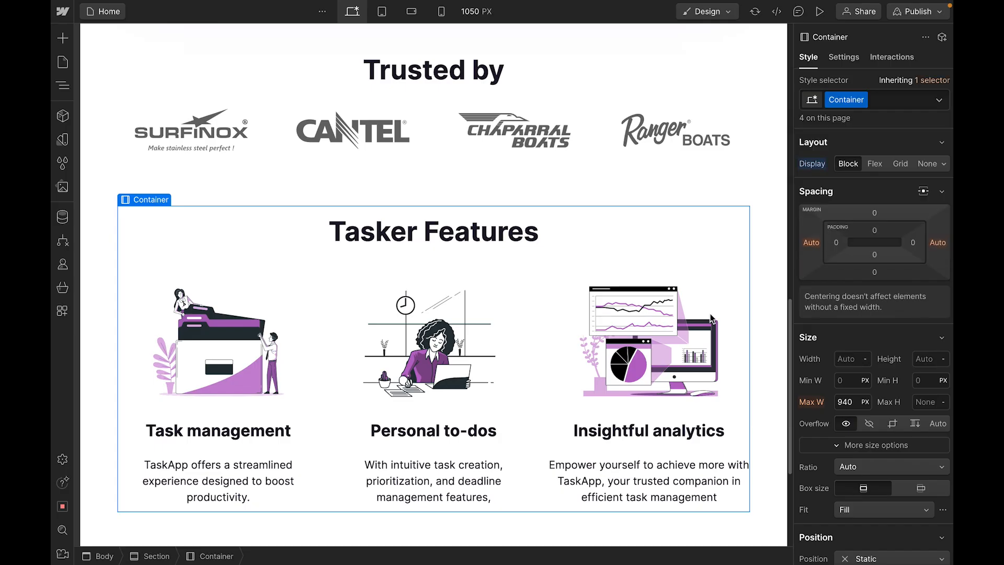
# - Select the container inside the "Request a demo" section and apply the existing Container class to it
pyautogui.scroll(-4, 676, 320)
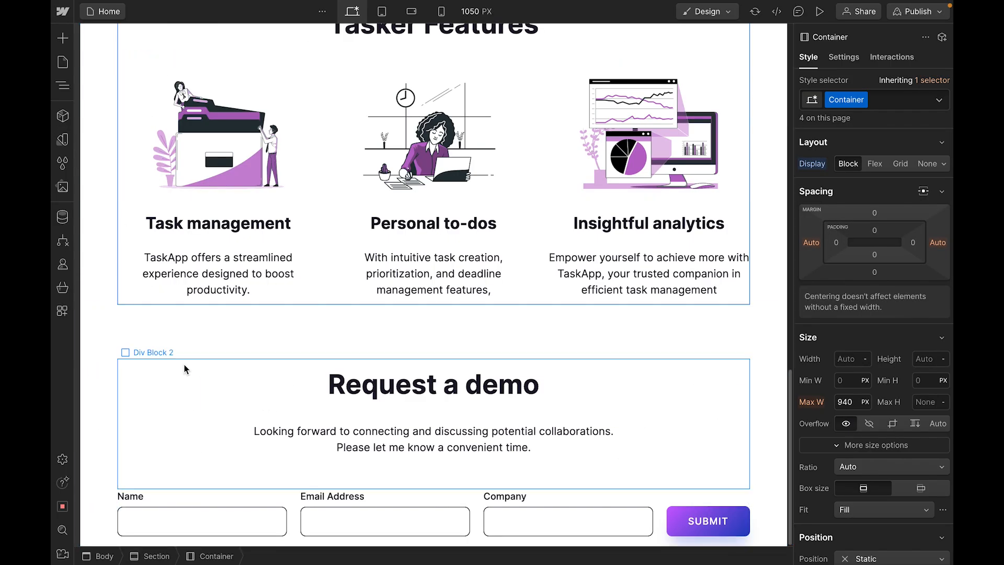
pyautogui.click(96, 316)
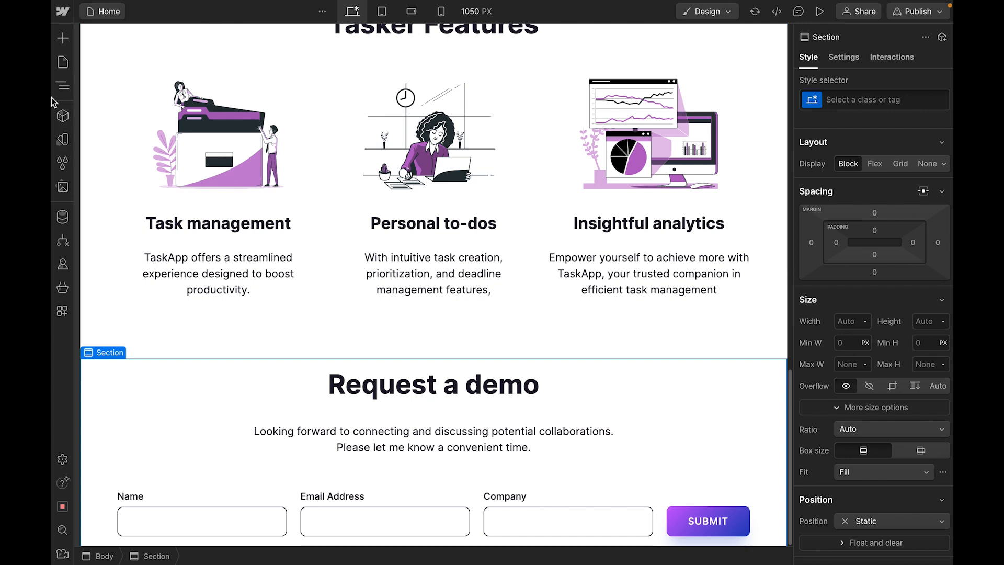
pyautogui.click(63, 85)
pyautogui.scroll(-3, 170, 479)
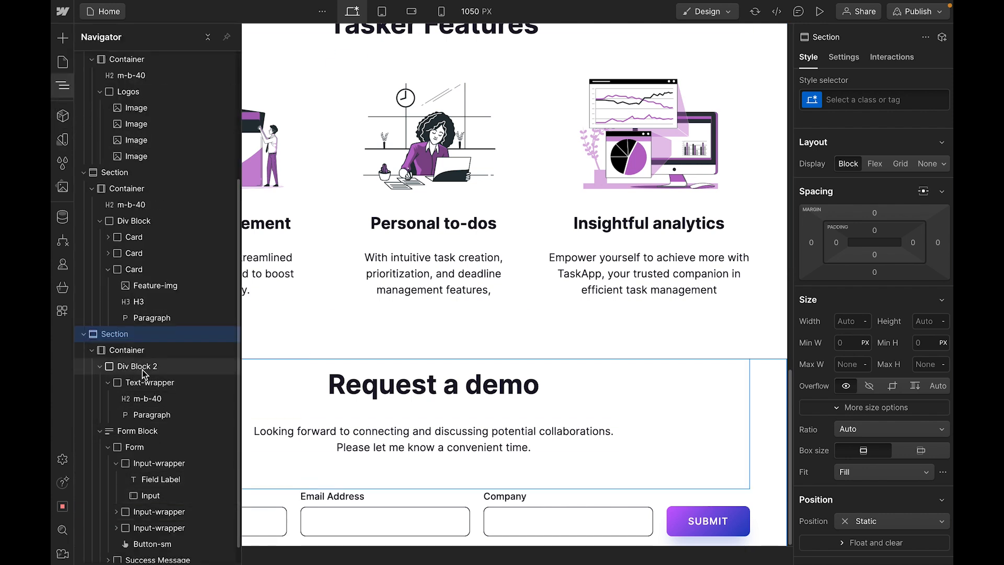
pyautogui.click(131, 354)
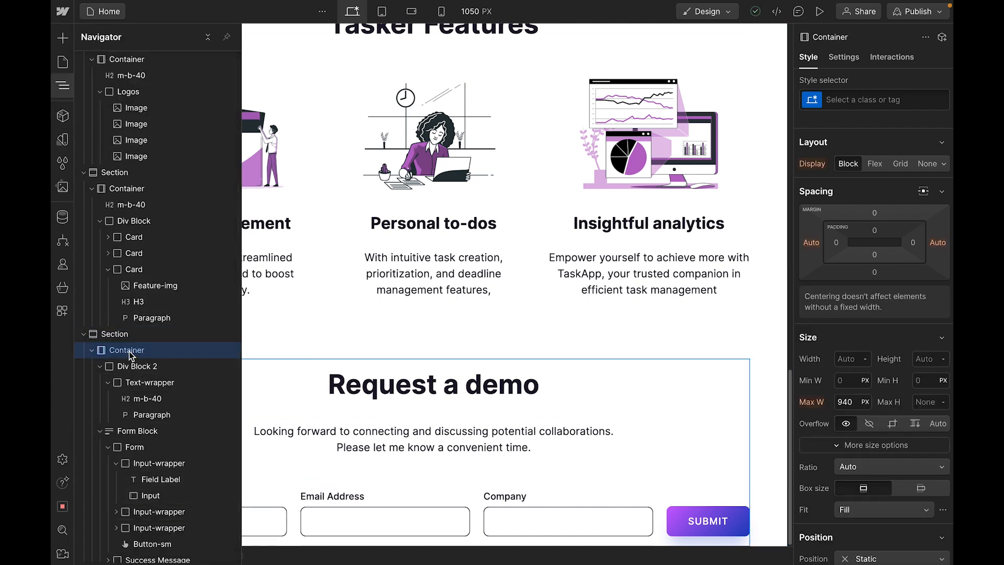
pyautogui.click(812, 101)
pyautogui.click(823, 226)
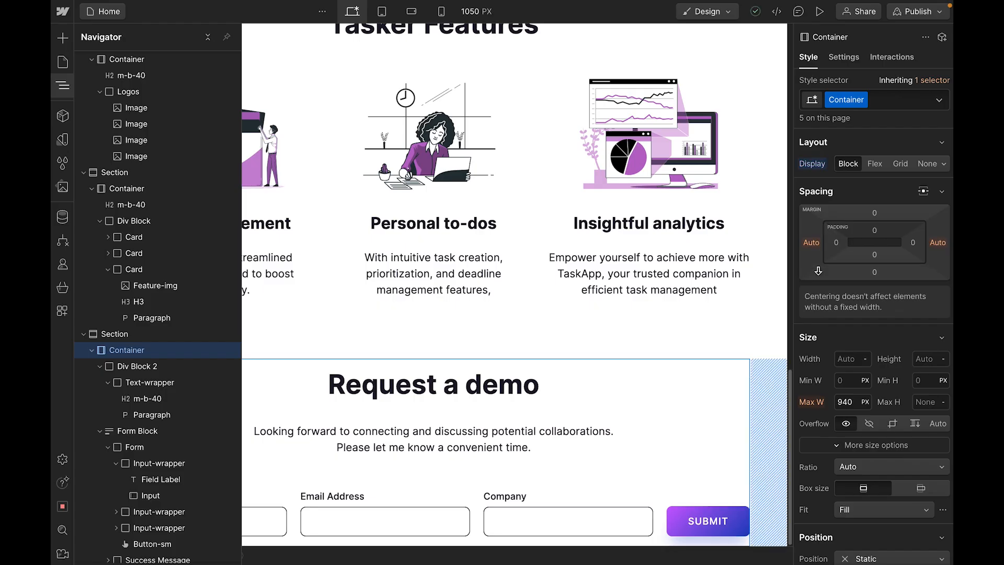
pyautogui.click(329, 168)
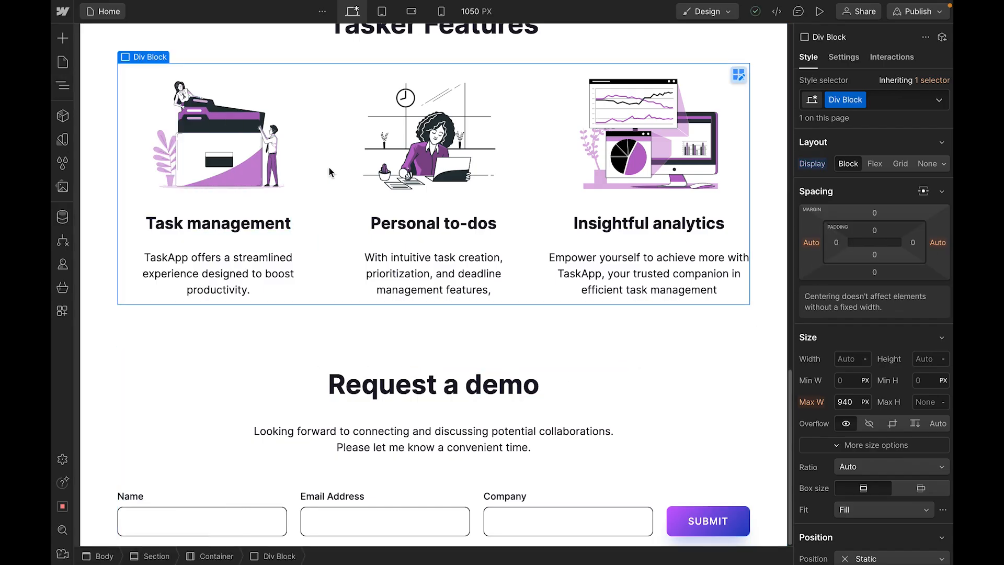
pyautogui.scroll(15, 169, 422)
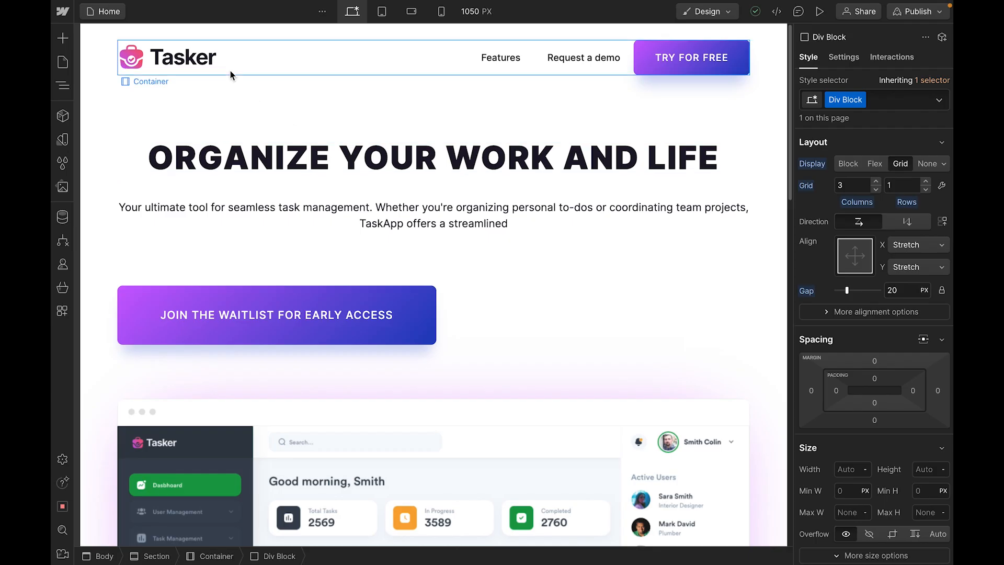
# - Try a maximum width of 1100 px on the Container class of the navbar container
pyautogui.click(261, 64)
pyautogui.scroll(-2, 877, 374)
pyautogui.click(849, 294)
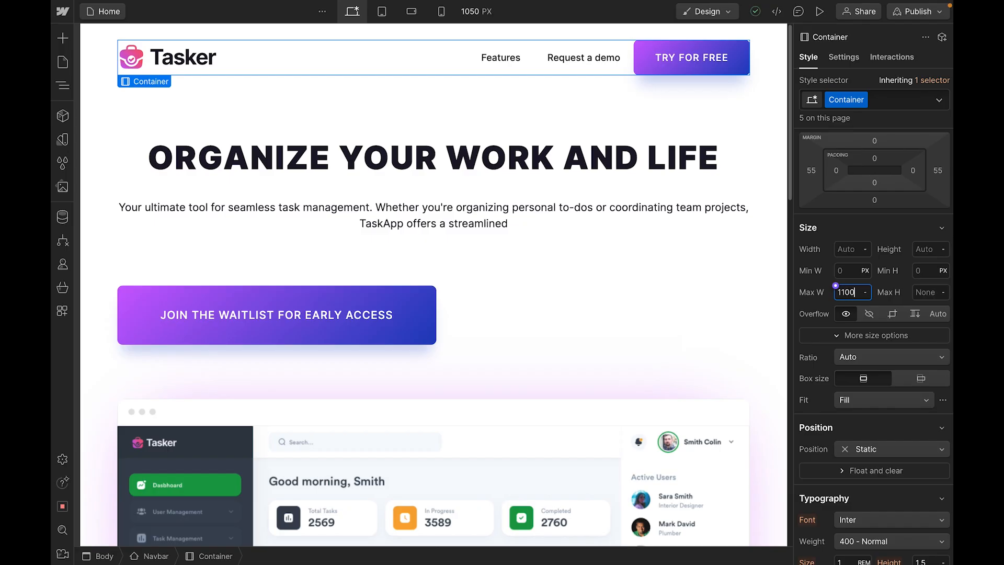
pyautogui.press('Return')
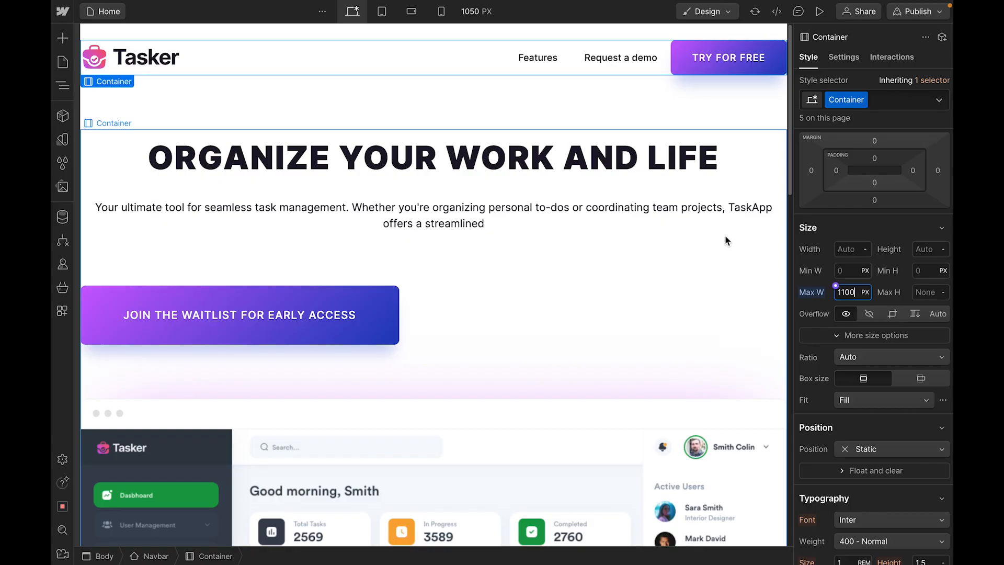
# - Return the Container class's maximum width to 940 px
pyautogui.press('BackSpace')
pyautogui.press('BackSpace')
pyautogui.press('BackSpace')
pyautogui.press('BackSpace')
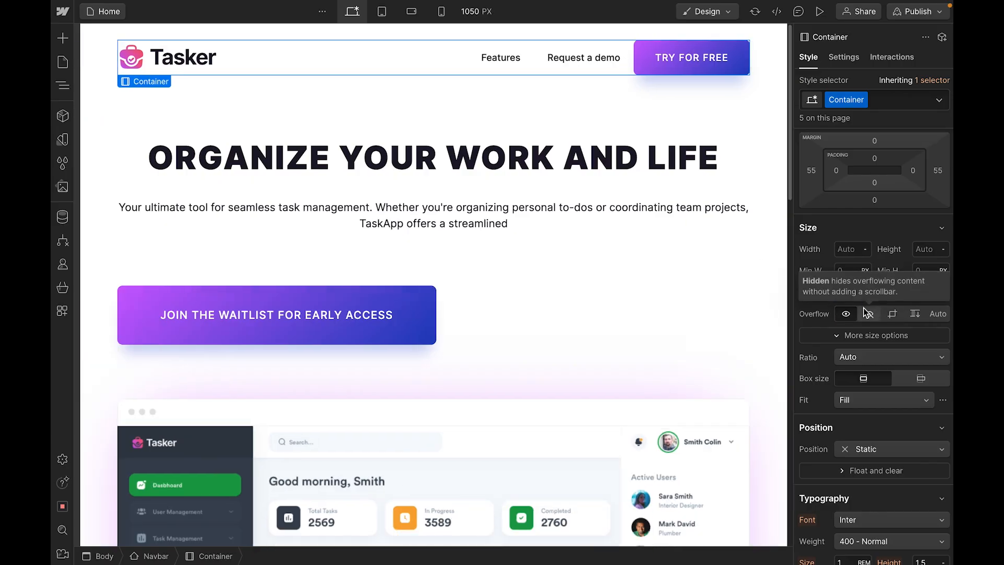
pyautogui.write('940')
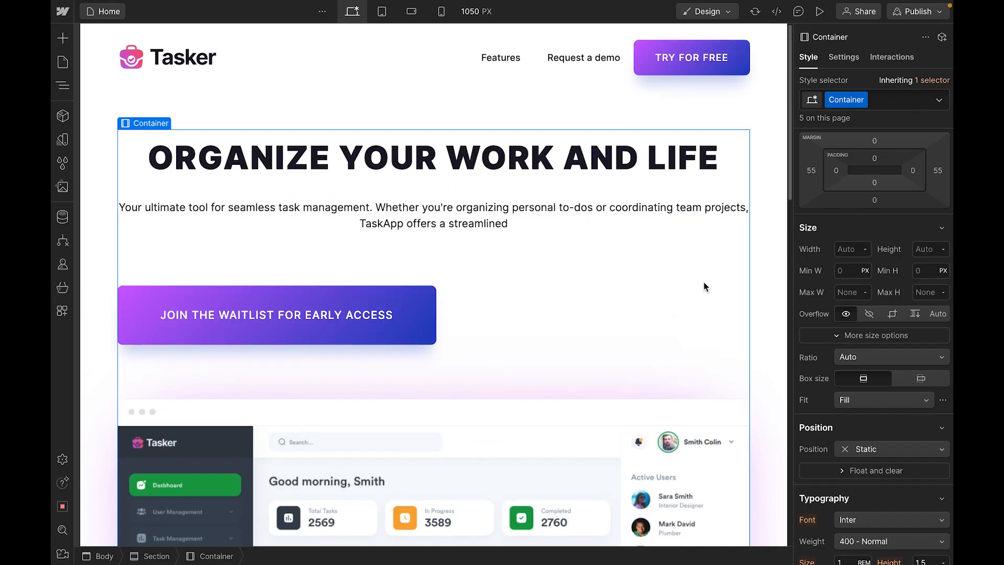
pyautogui.press('Return')
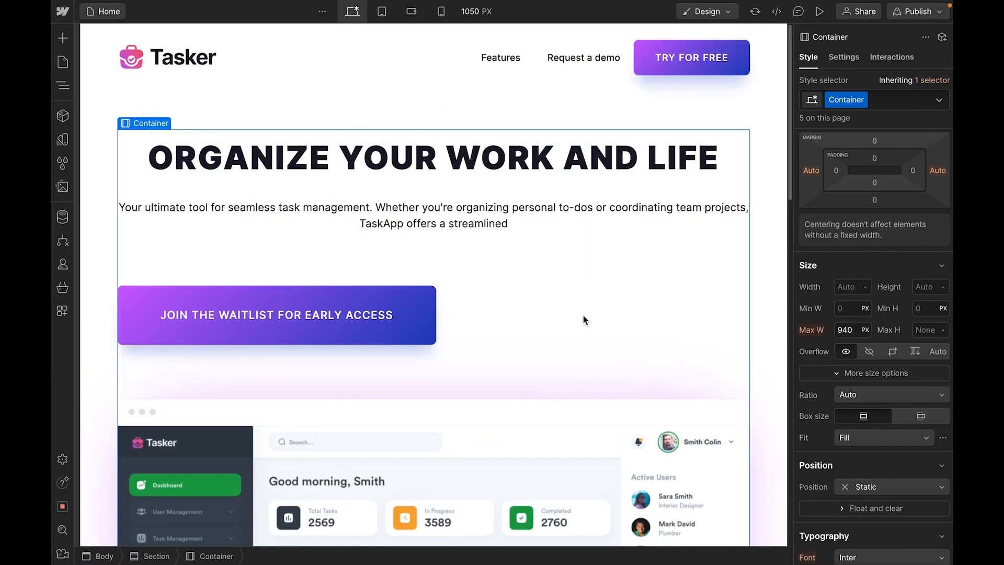
# - Clean up the style selectors by removing the unused classes from the site
pyautogui.scroll(-1, 659, 289)
pyautogui.scroll(-3, 578, 231)
pyautogui.scroll(4, 580, 235)
pyautogui.click(897, 99)
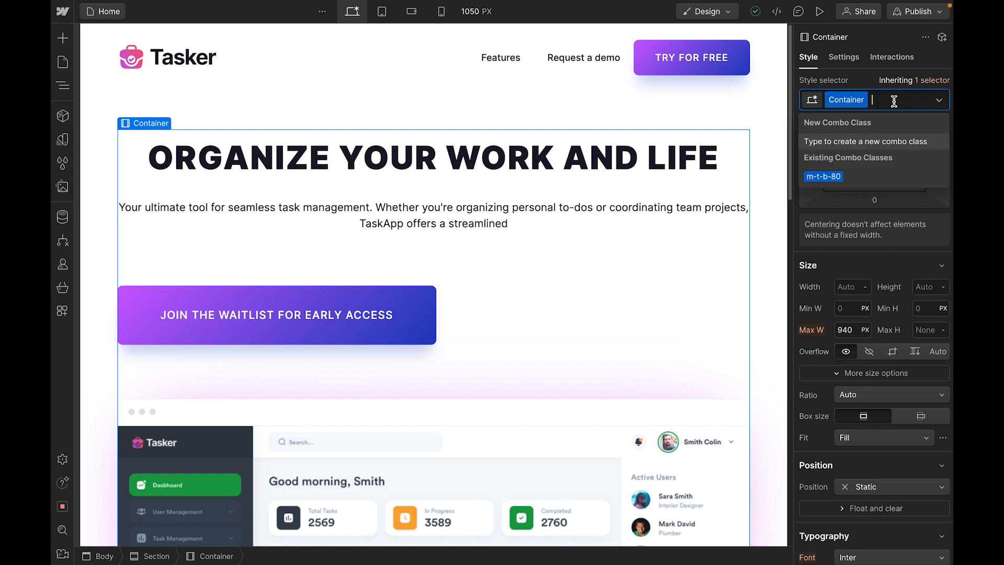
pyautogui.press('Escape')
pyautogui.click(62, 164)
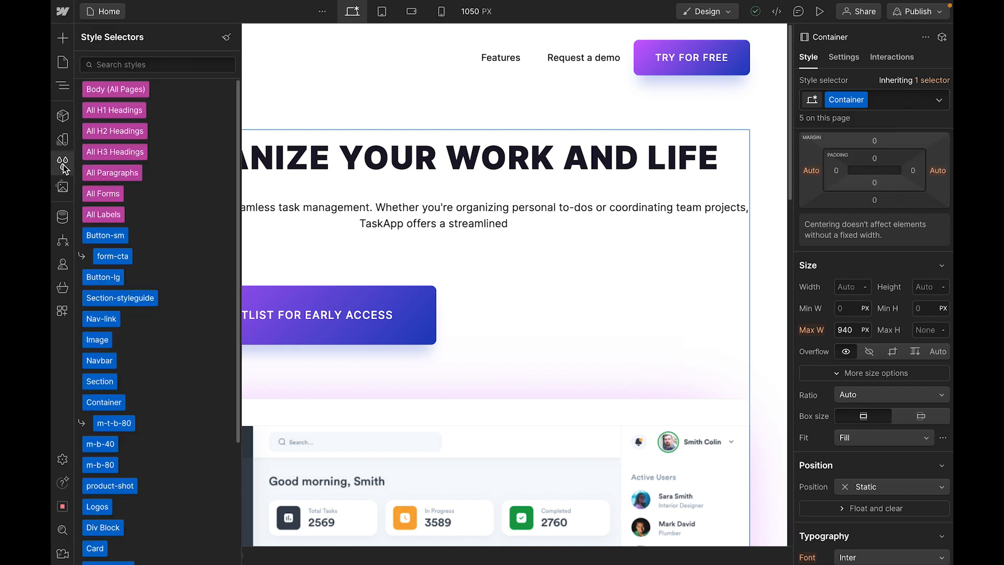
pyautogui.click(226, 38)
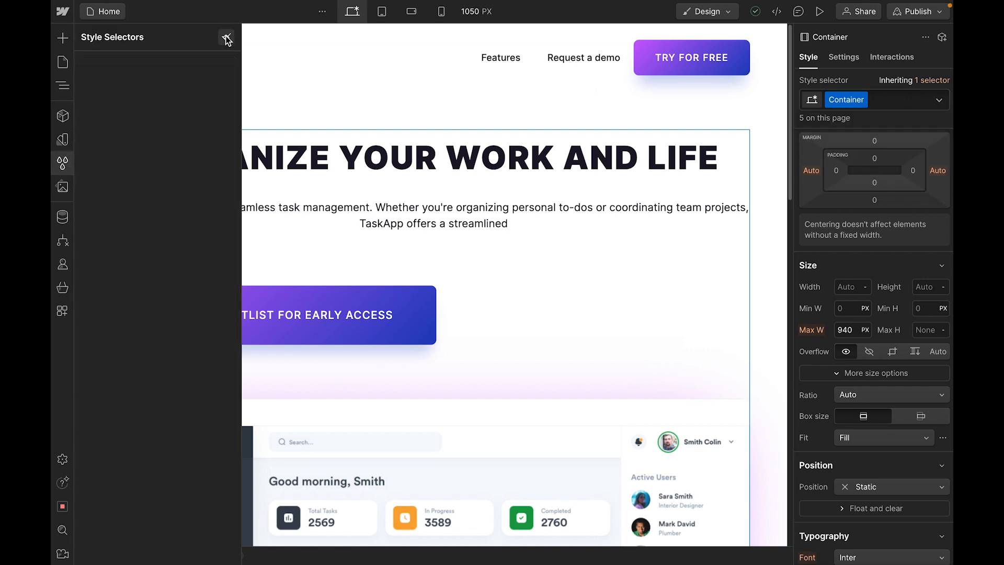
pyautogui.click(98, 174)
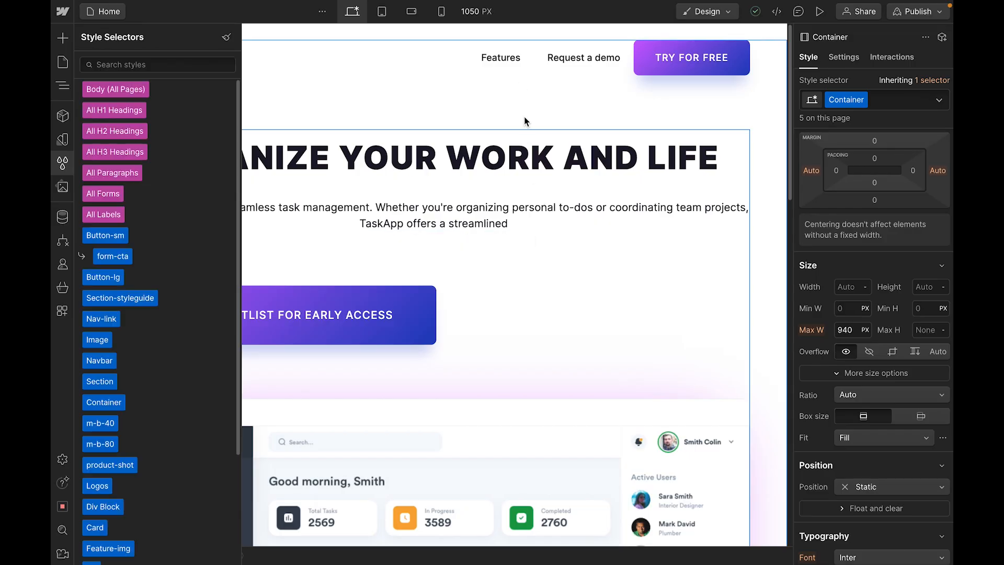
pyautogui.click(523, 121)
# - Add a new combo class named centered to the hero section's container
pyautogui.click(664, 313)
pyautogui.click(892, 101)
pyautogui.write('centere')
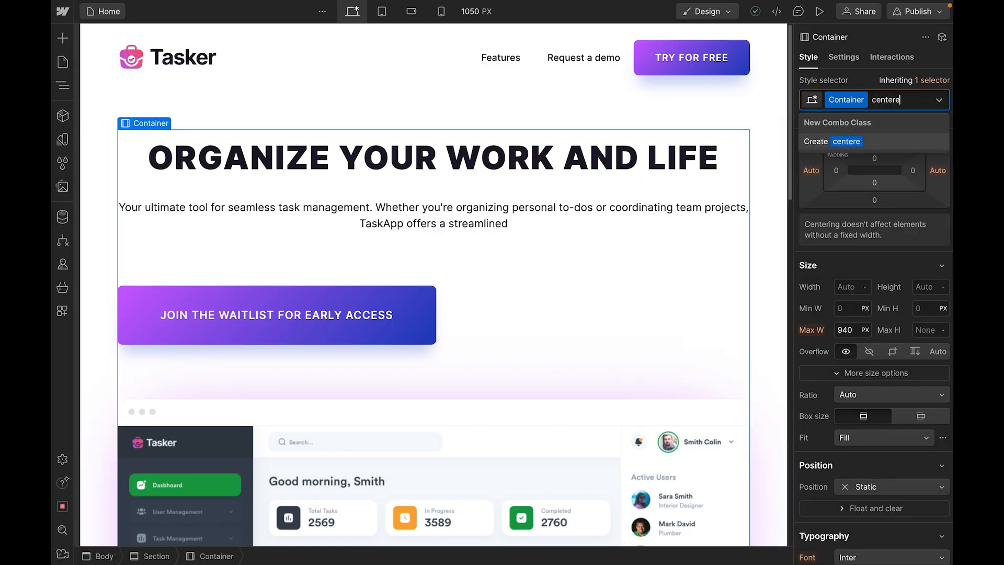
pyautogui.press('Return')
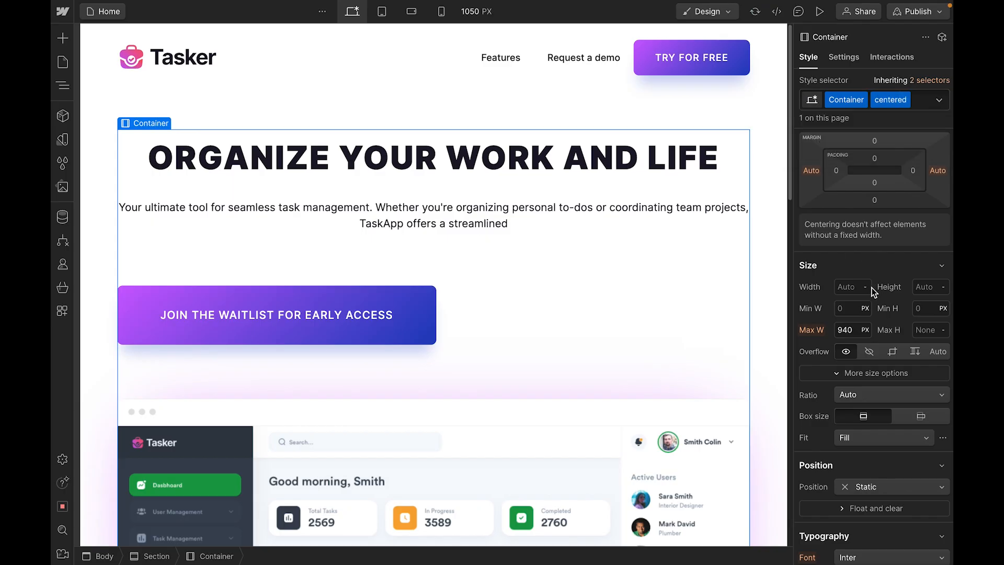
# - Set the hero container's display to Flex and its X and Y alignment to Center
pyautogui.scroll(3, 869, 225)
pyautogui.click(880, 164)
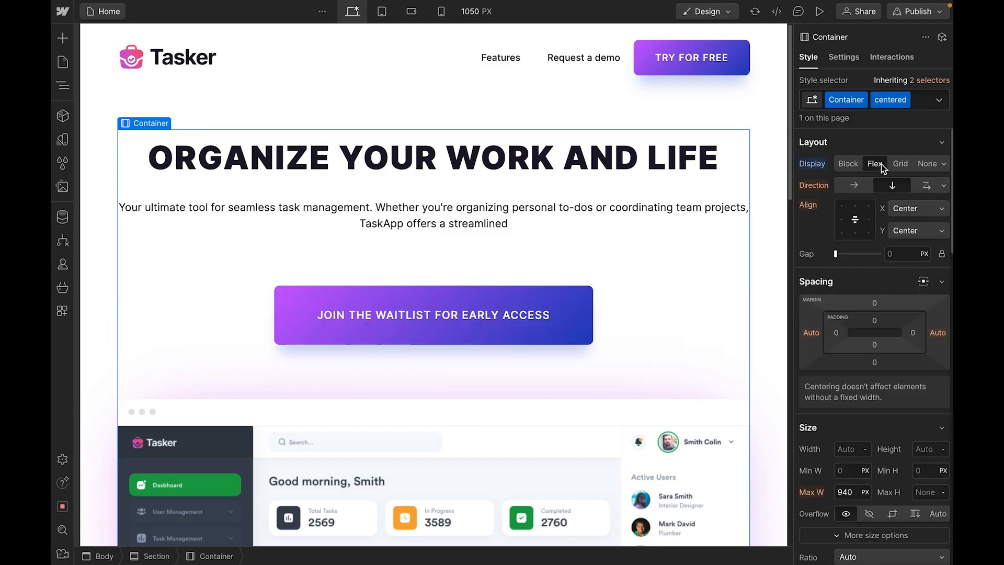
pyautogui.click(937, 209)
pyautogui.click(915, 212)
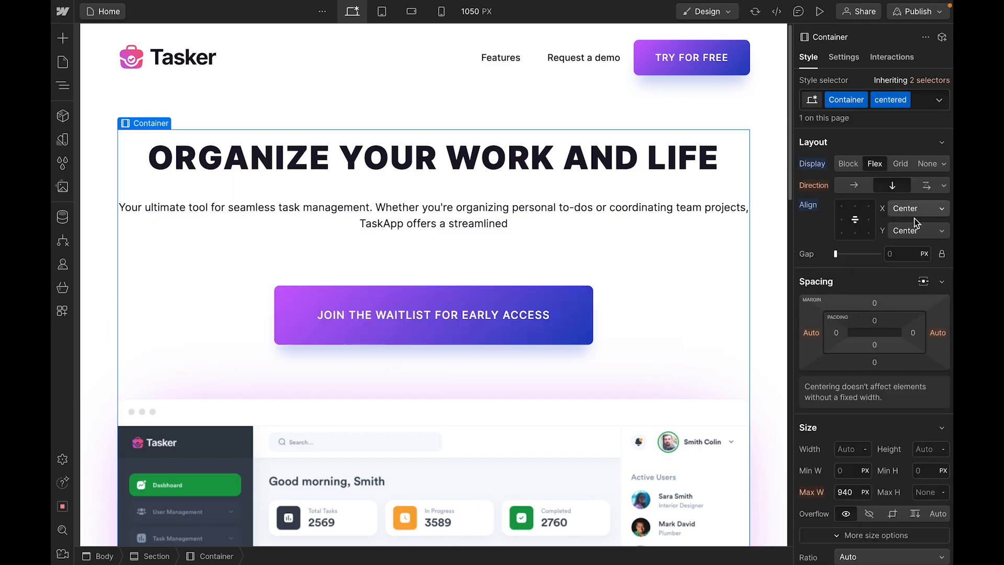
pyautogui.click(935, 231)
pyautogui.click(889, 231)
# - Preview the page and review its layout from the product shot down to the demo request form, then leave the preview
pyautogui.hotkey('ctrl', 'shift', 'p')
pyautogui.scroll(-13, 556, 282)
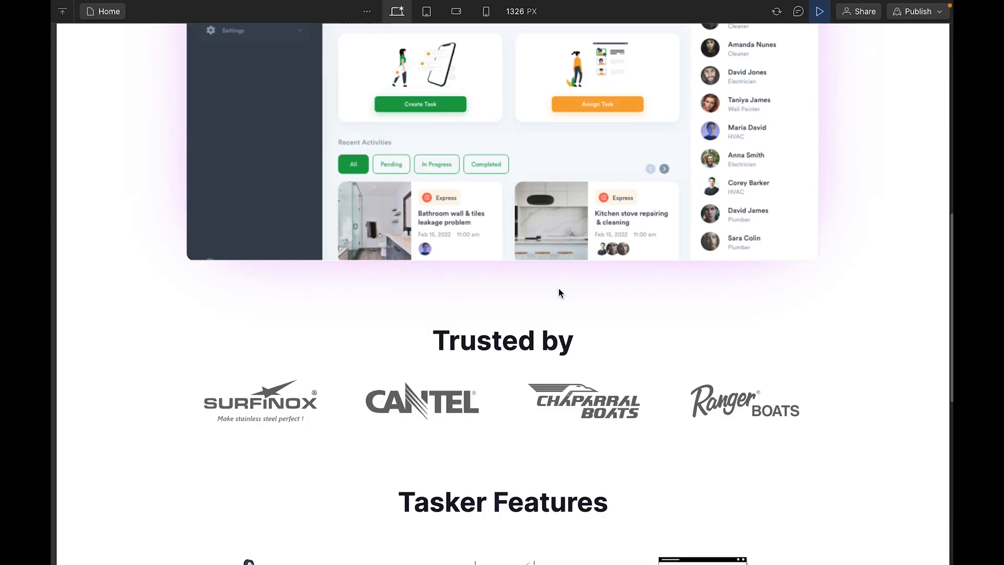
pyautogui.scroll(-5, 400, 303)
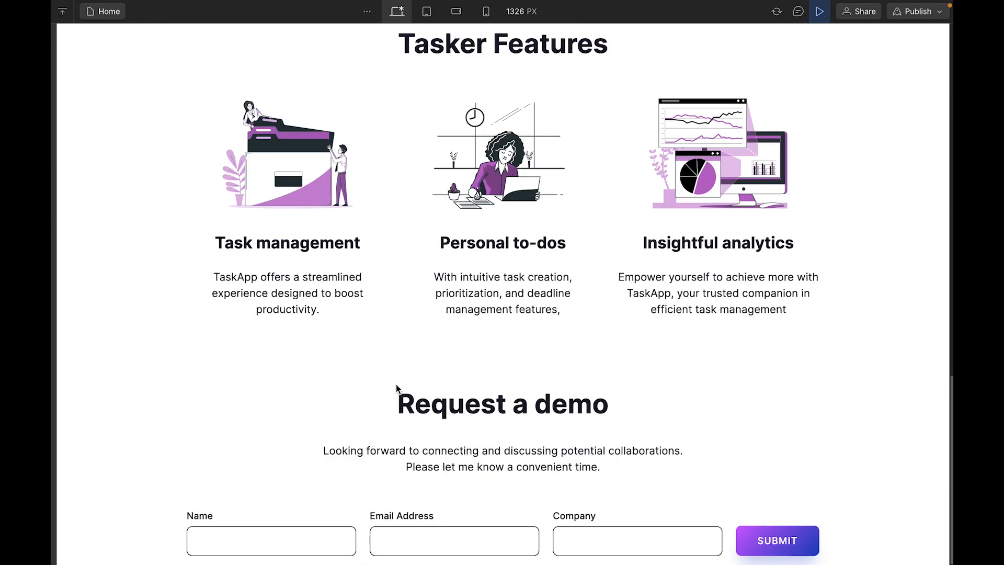
pyautogui.click(819, 12)
pyautogui.scroll(10, 615, 324)
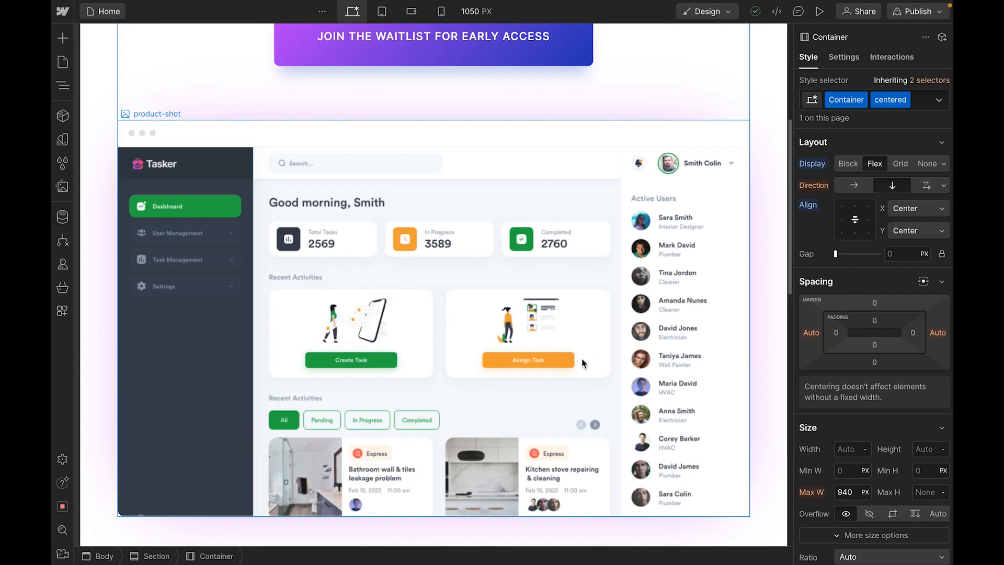
# - Insert a new section below the form, inside the Request a demo section
pyautogui.scroll(-10, 584, 363)
pyautogui.scroll(3, 105, 478)
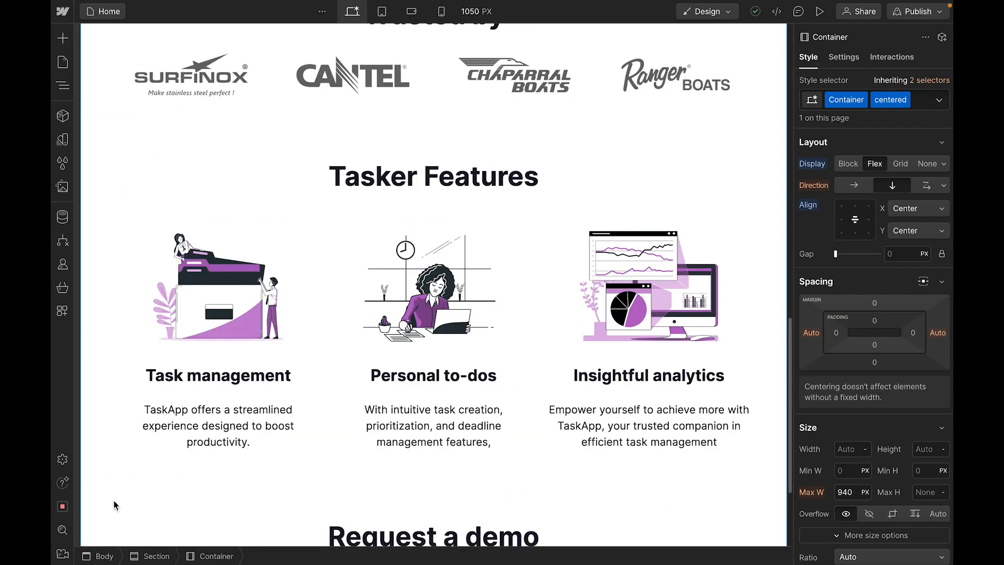
pyautogui.scroll(-3, 115, 504)
pyautogui.click(96, 459)
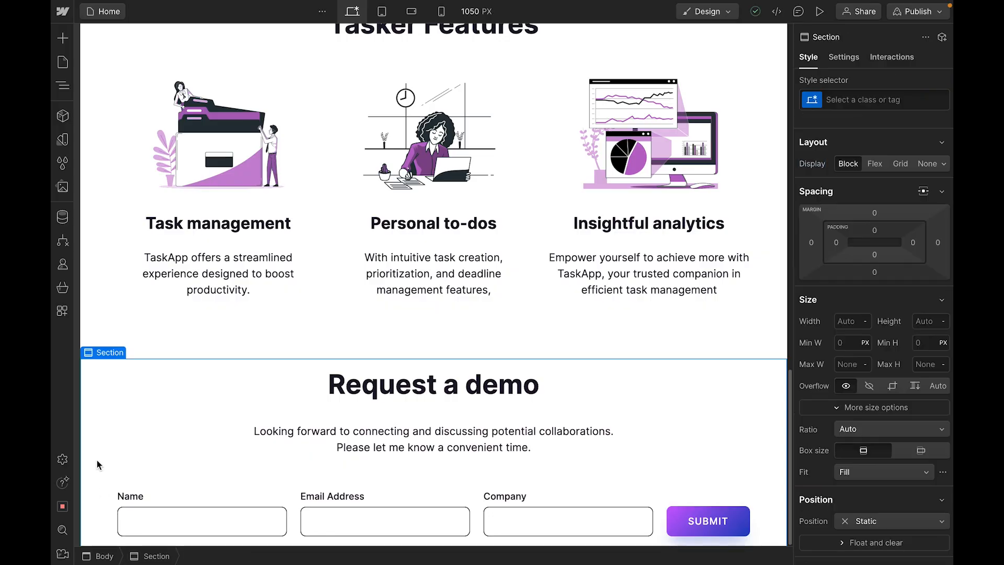
pyautogui.hotkey('ctrl', 'k')
pyautogui.write('se')
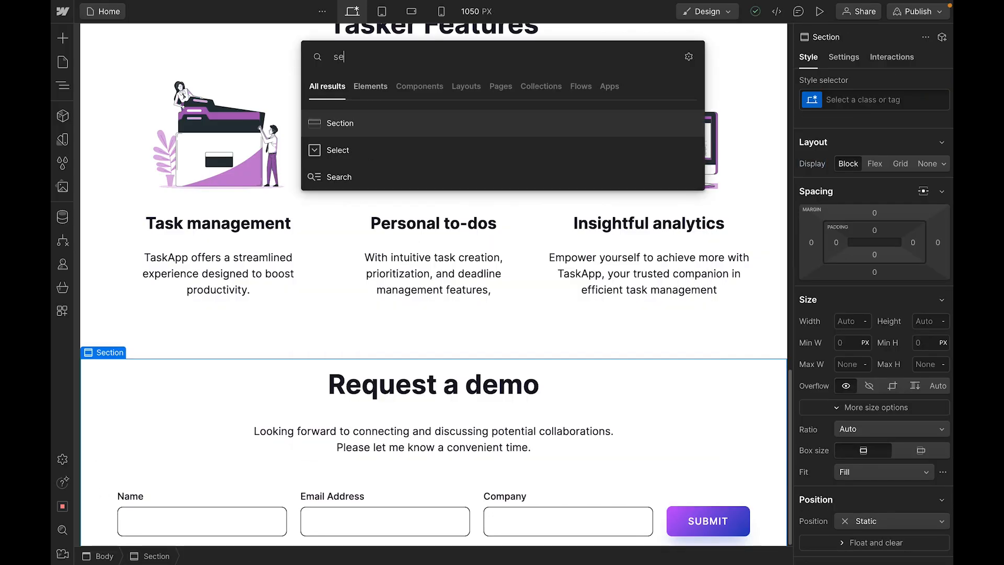
pyautogui.press('Return')
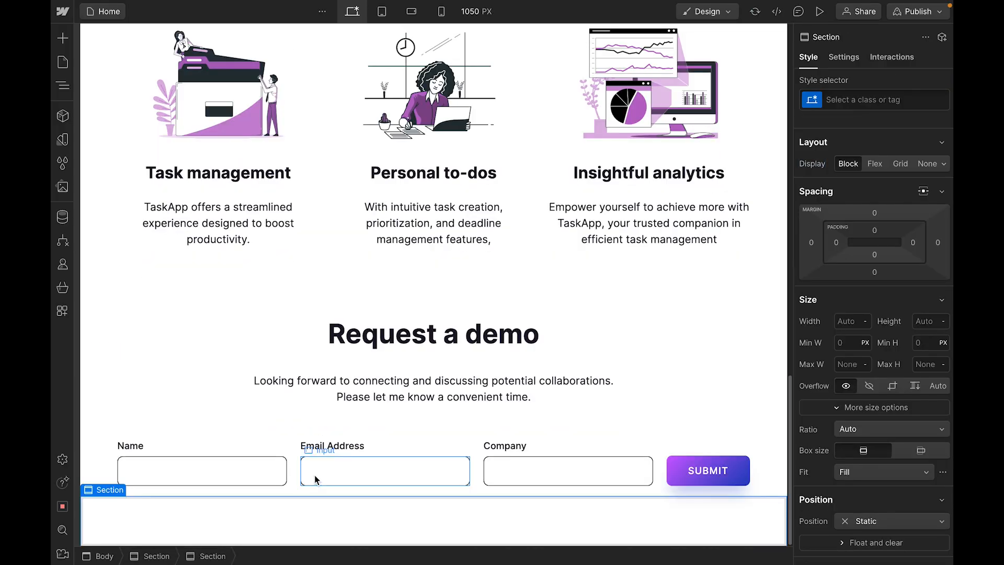
# - Insert a container into the new empty section
pyautogui.hotkey('ctrl', 'k')
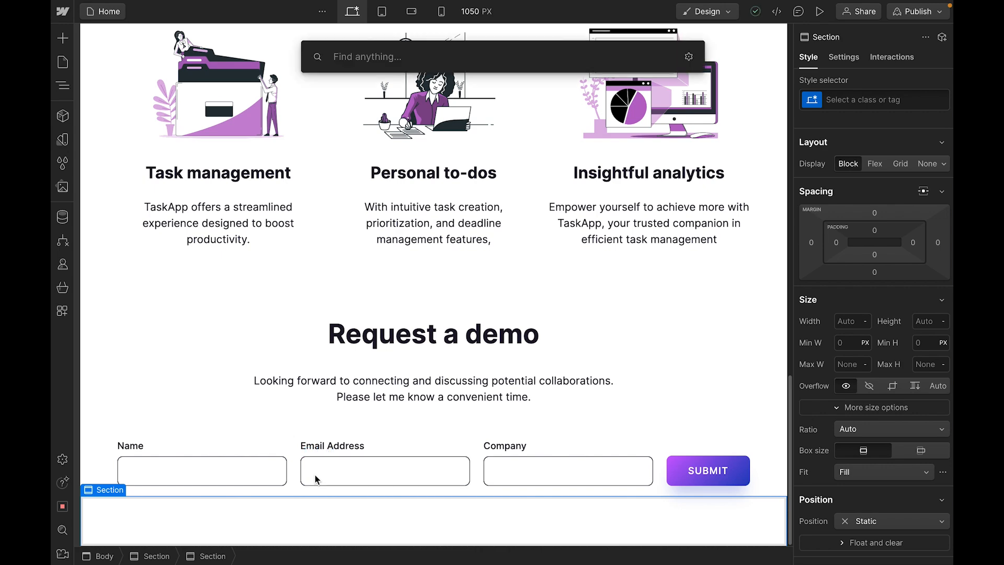
pyautogui.write('con')
pyautogui.press('Return')
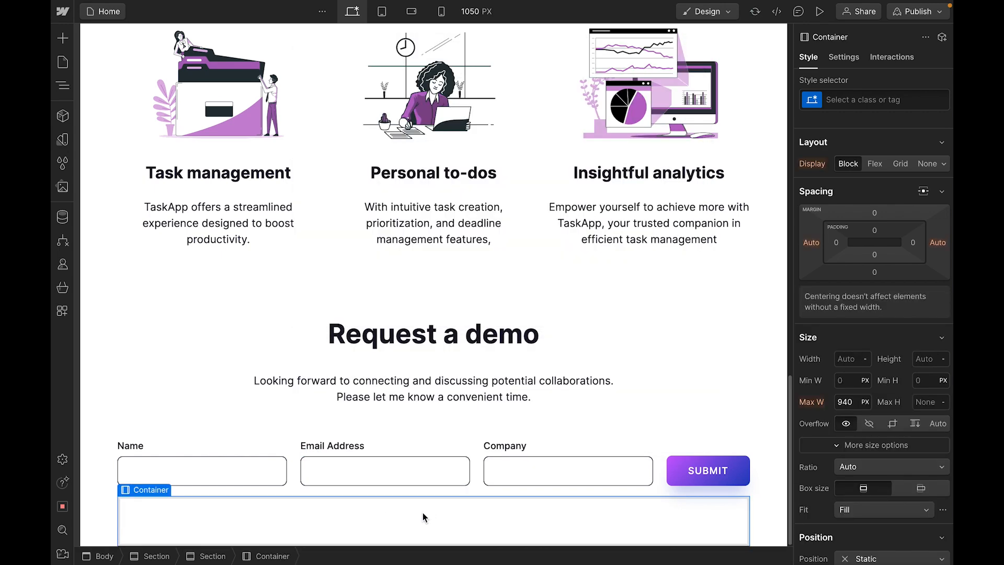
# - Place the Logo.svg asset in the new container, keeping its default image settings
pyautogui.click(62, 187)
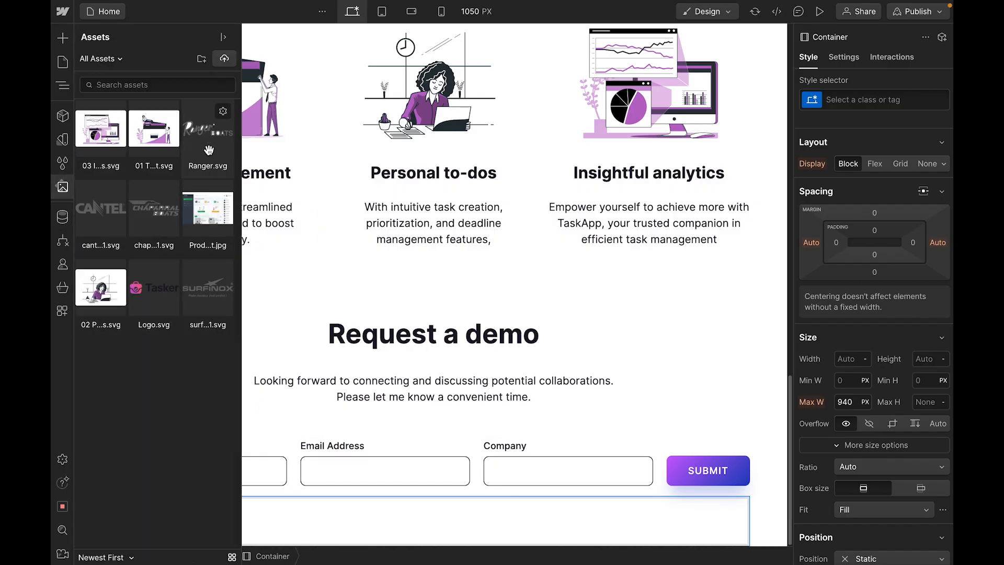
pyautogui.moveTo(152, 298); pyautogui.dragTo(395, 516)
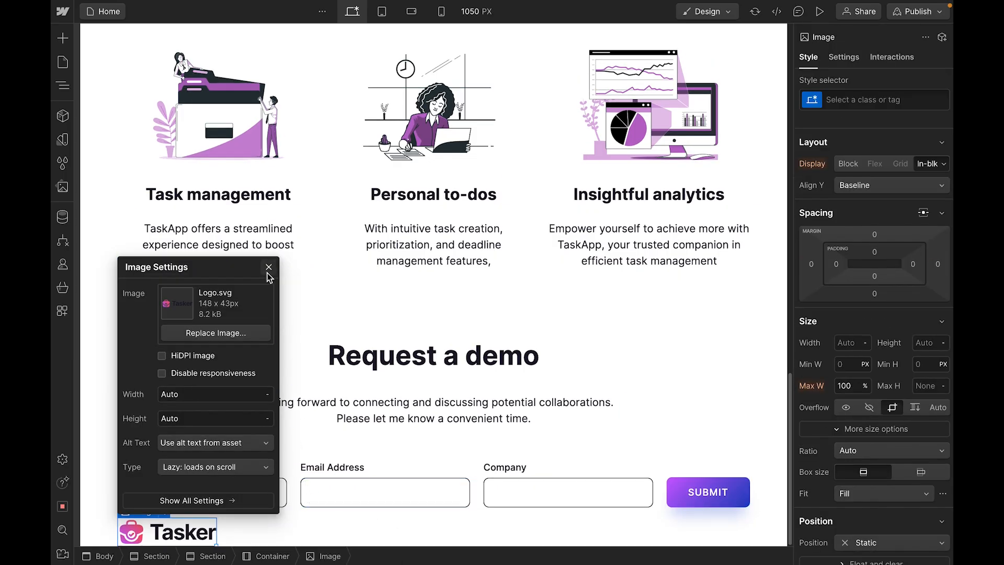
pyautogui.click(268, 267)
# - Insert a div block below the new Tasker logo and add a text link inside it
pyautogui.hotkey('ctrl', 'k')
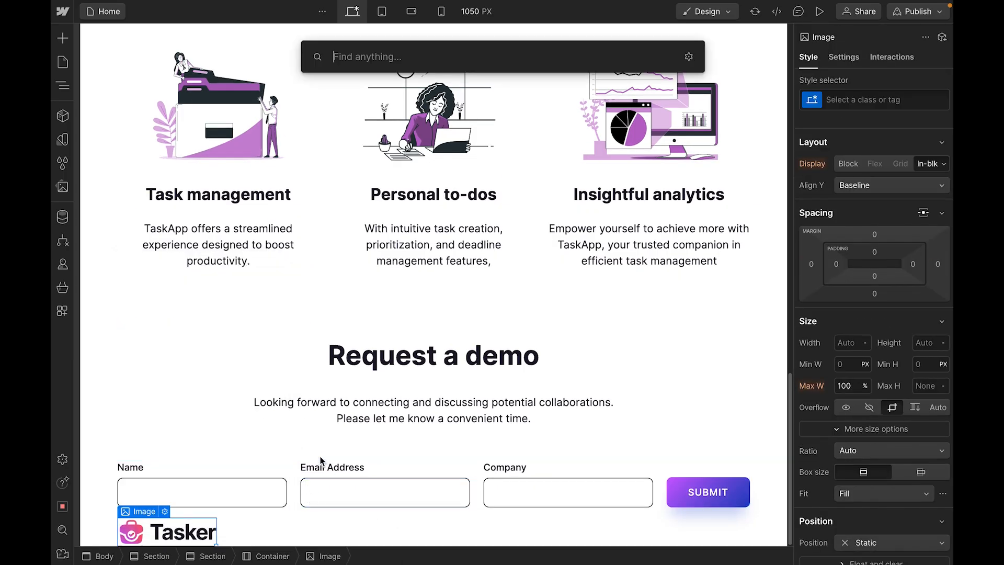
pyautogui.write('div')
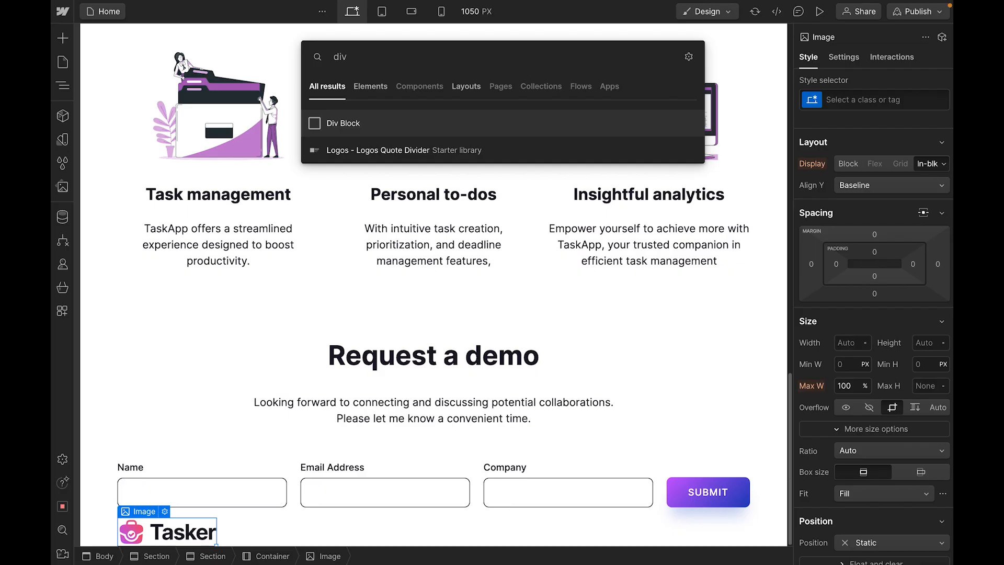
pyautogui.press('Return')
pyautogui.hotkey('ctrl', 'k')
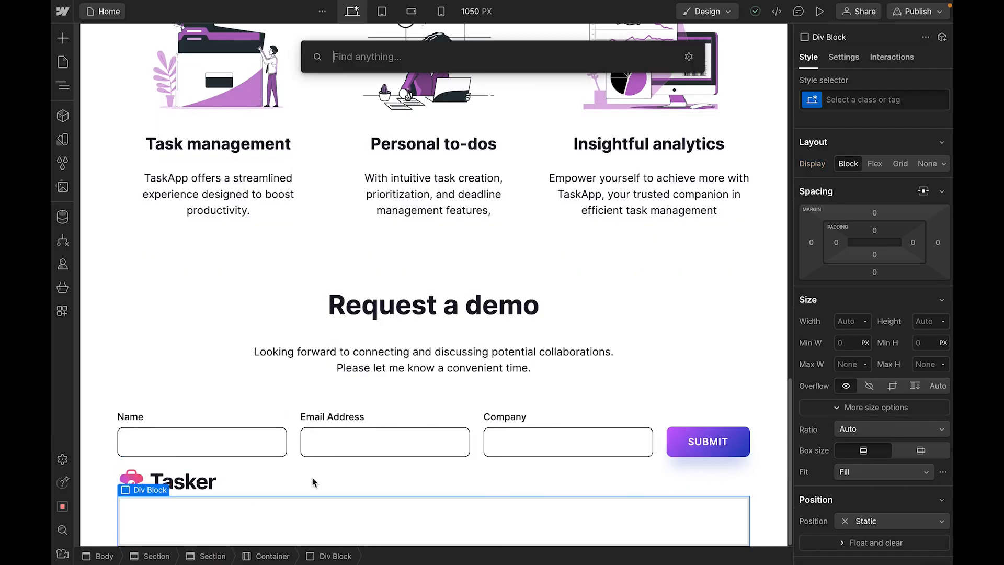
pyautogui.write('text')
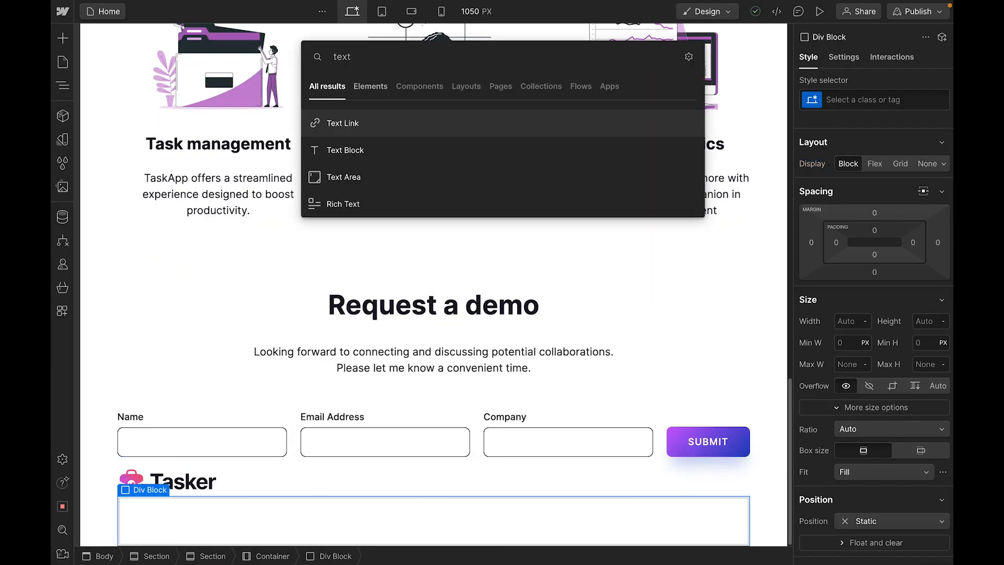
pyautogui.press('Return')
# - Paste five copies of the text link beside the original in the div block
pyautogui.click(272, 414)
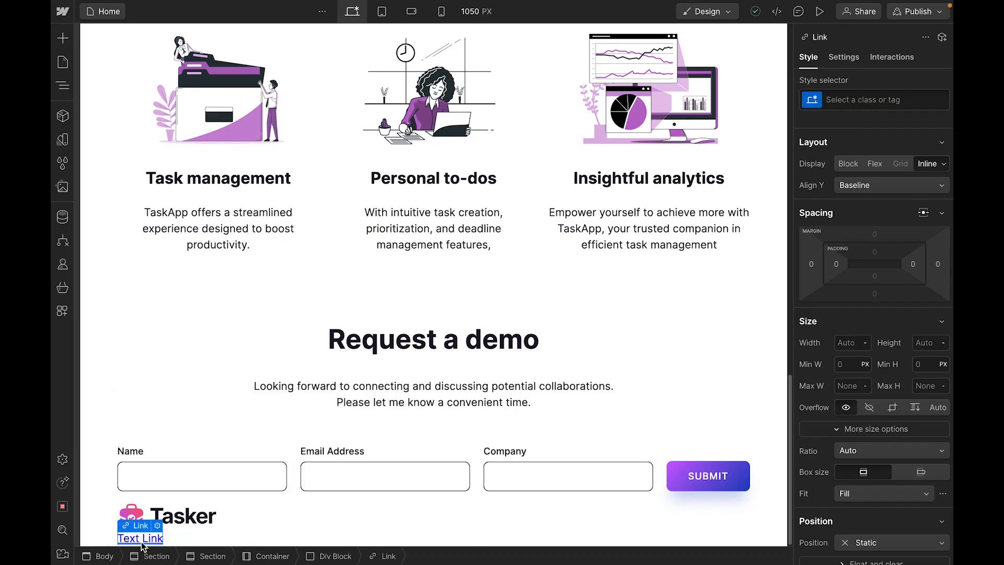
pyautogui.hotkey('ctrl', 'v')
pyautogui.hotkey('ctrl', 'v')
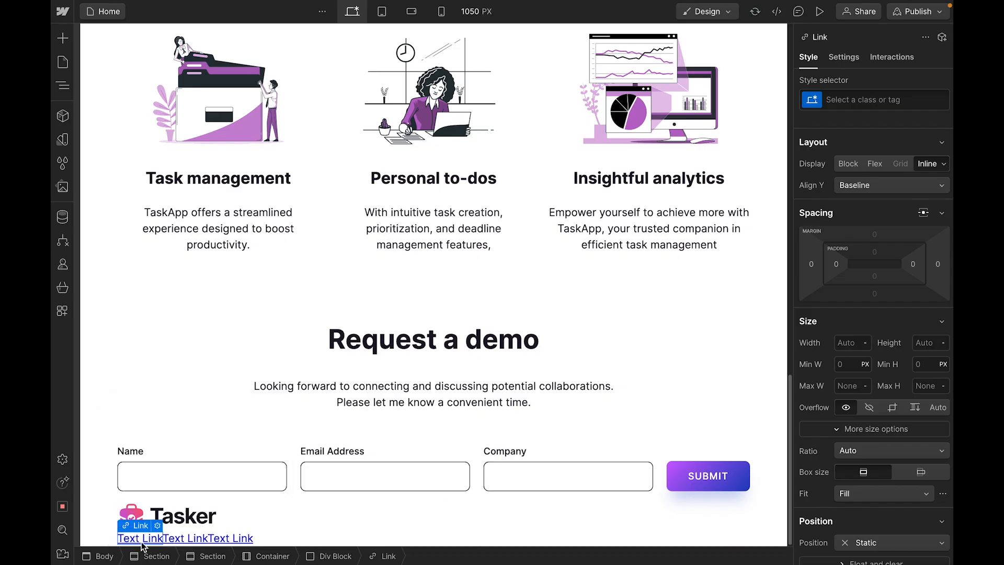
pyautogui.hotkey('ctrl', 'v')
pyautogui.hotkey('ctrl', 'v')
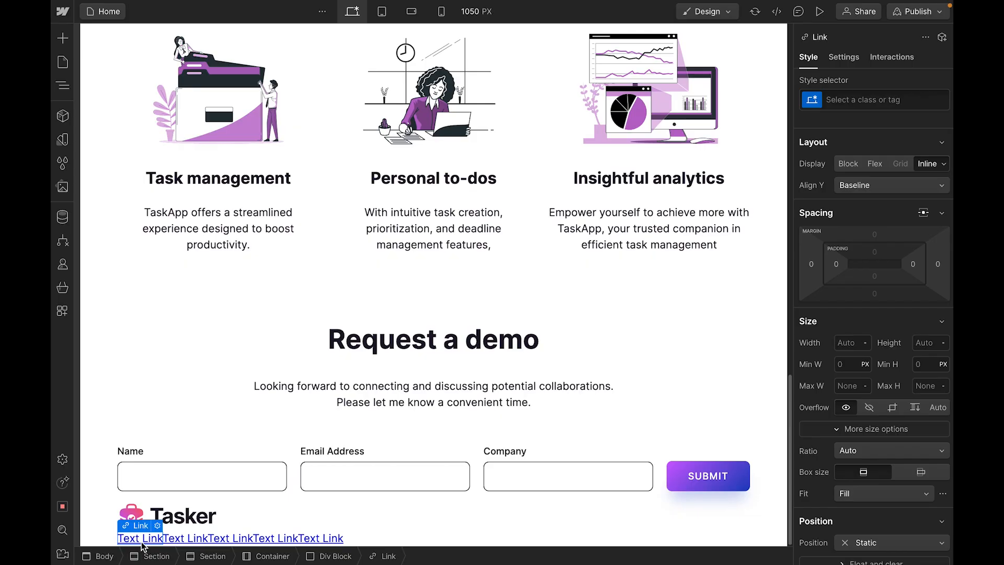
pyautogui.hotkey('ctrl', 'v')
# - Change the text of the first two links below the footer logo to Youtube and LinkedIn
pyautogui.doubleClick(140, 541)
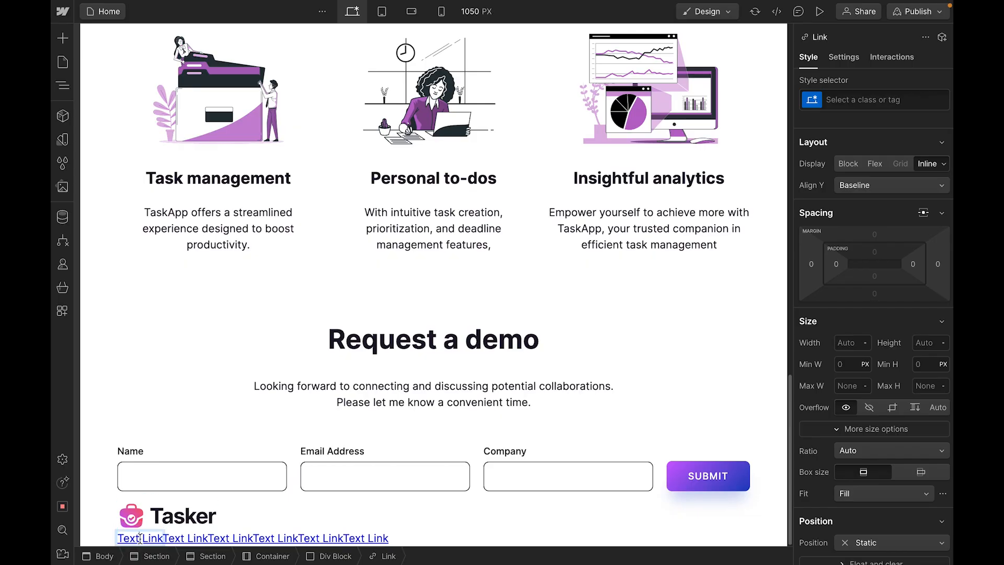
pyautogui.write('Youtube')
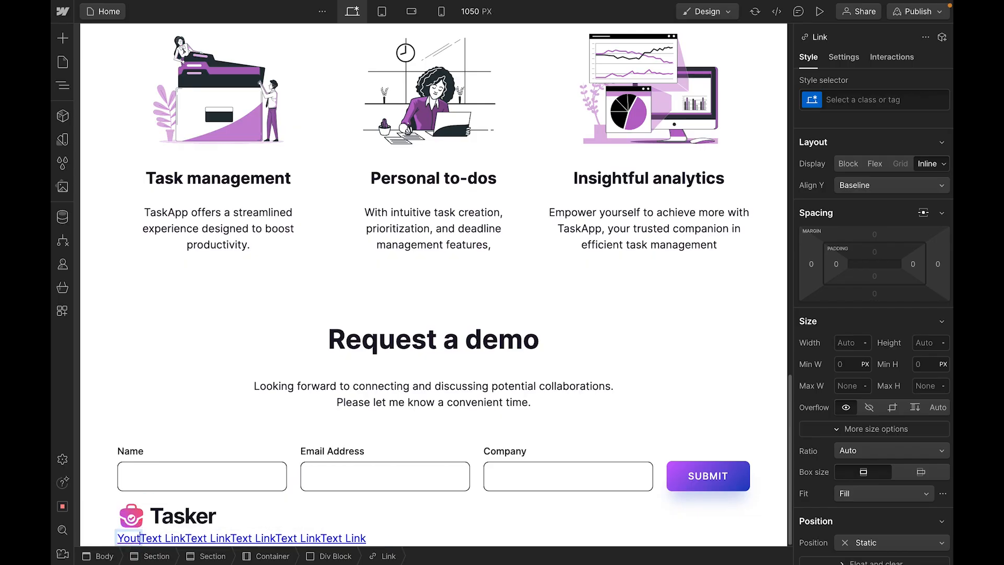
pyautogui.press('Escape')
pyautogui.doubleClick(181, 539)
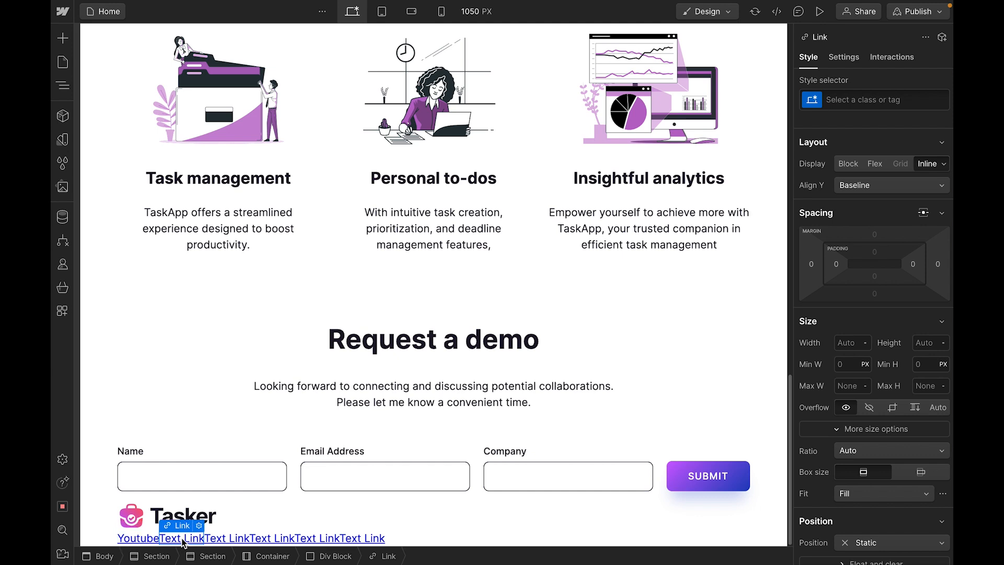
pyautogui.write('Linked')
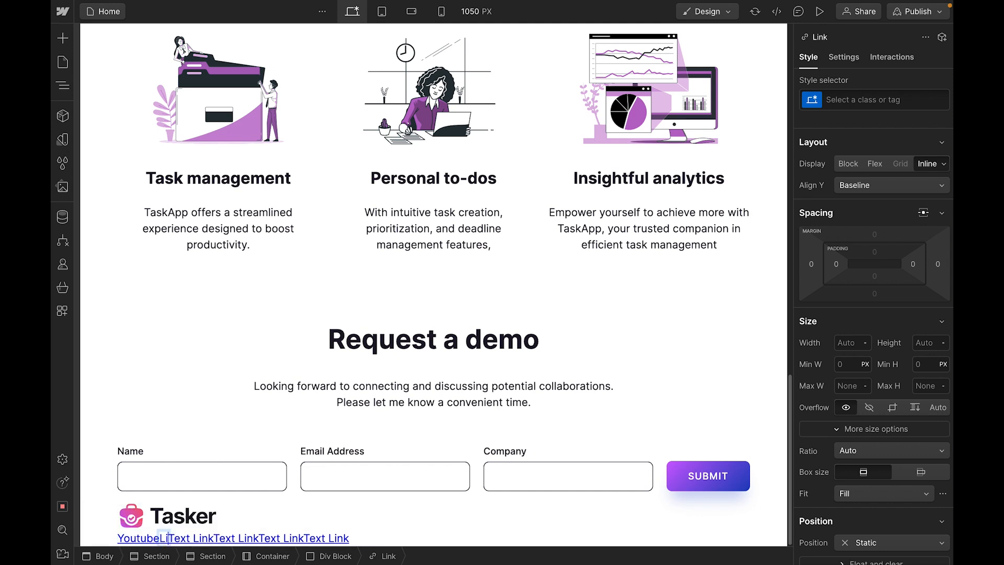
pyautogui.write('In')
pyautogui.press('Escape')
# - Change the text of the third, fourth and fifth footer links to Twitter, Facebook and Instagram
pyautogui.doubleClick(241, 537)
pyautogui.write('Twitter')
pyautogui.press('Escape')
pyautogui.doubleClick(262, 537)
pyautogui.write('Facebook')
pyautogui.press('Escape')
pyautogui.doubleClick(310, 537)
pyautogui.write('Instagram')
pyautogui.press('Escape')
# - Delete the Twitter, Facebook and unused Text Link entries from the footer link row
pyautogui.click(212, 541)
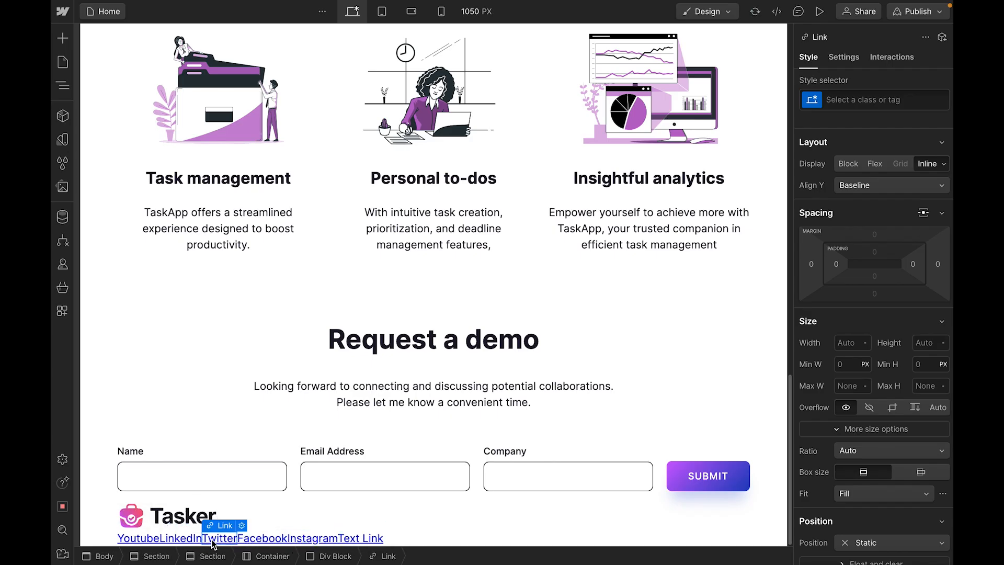
pyautogui.press('Delete')
pyautogui.press('Delete')
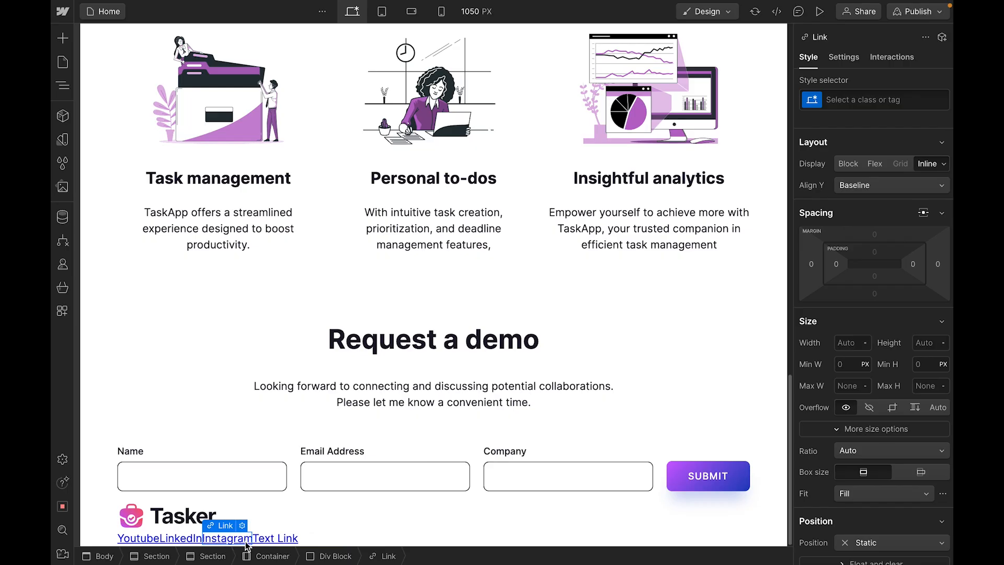
pyautogui.click(268, 540)
pyautogui.press('Delete')
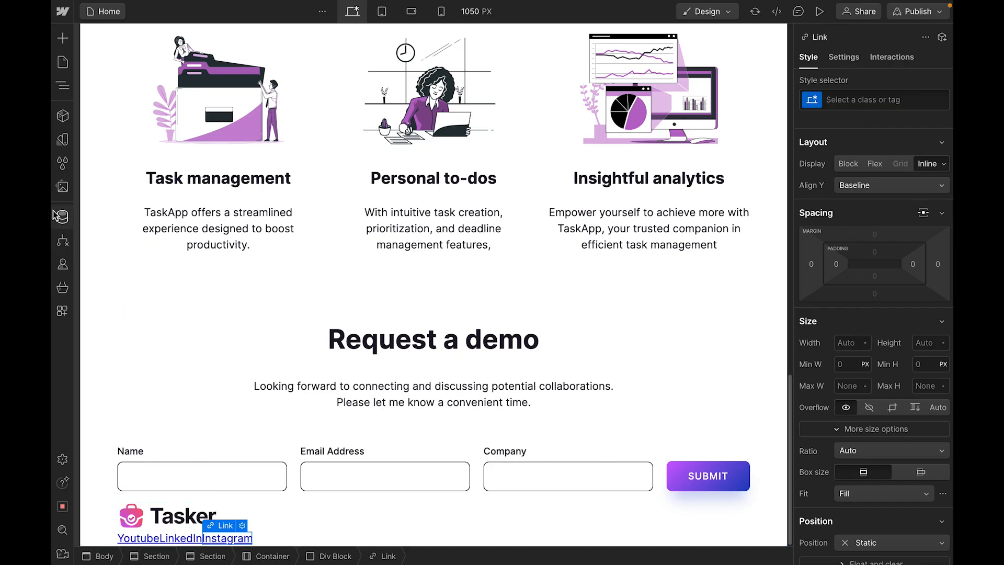
# - Apply the existing Section class to the footer section
pyautogui.click(106, 534)
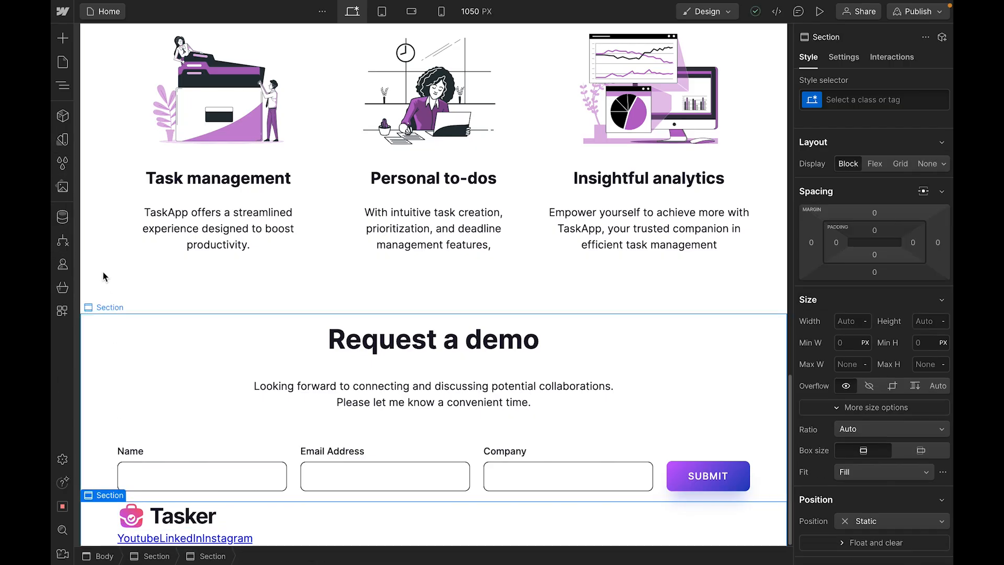
pyautogui.click(878, 100)
pyautogui.write('section')
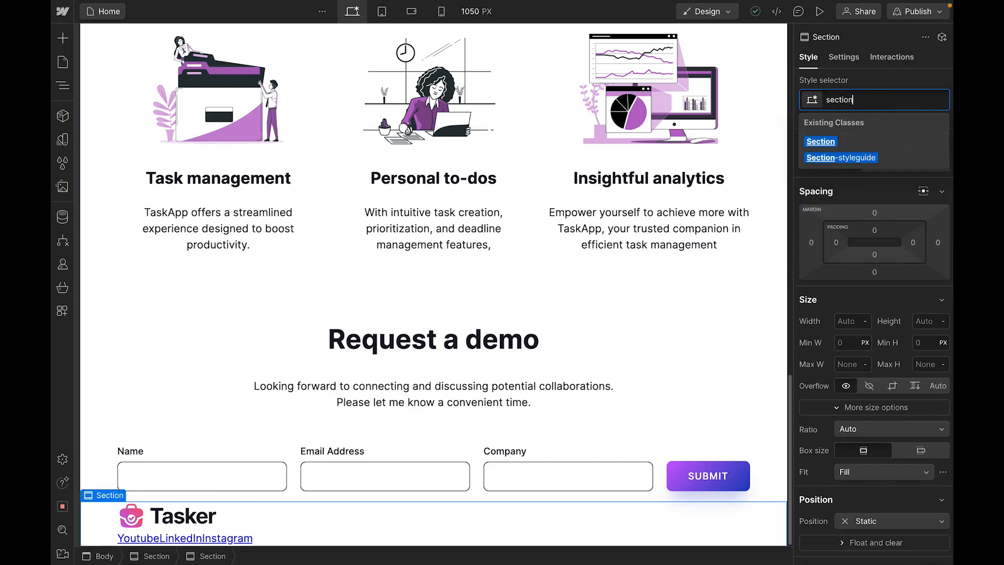
pyautogui.press('Return')
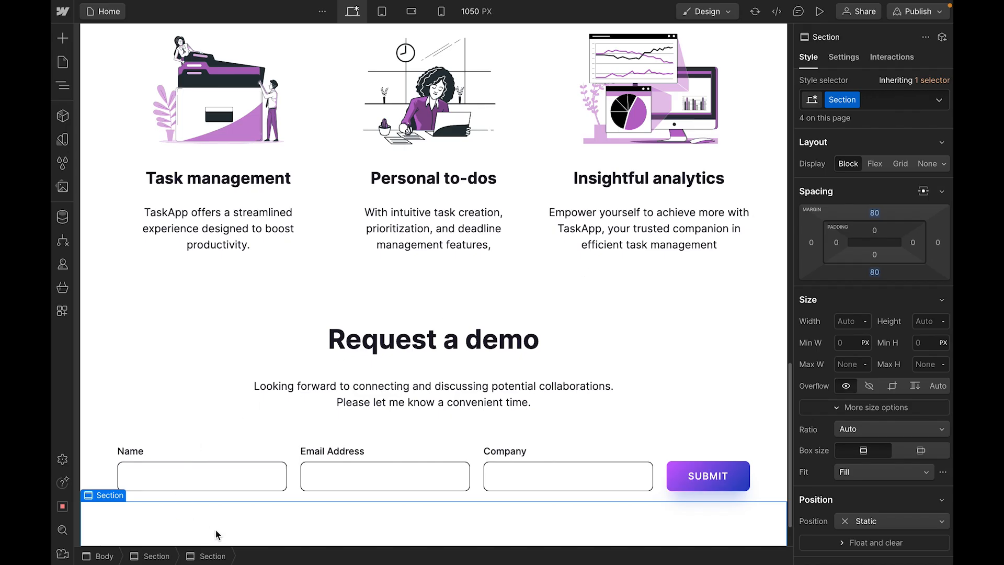
pyautogui.scroll(-1, 242, 515)
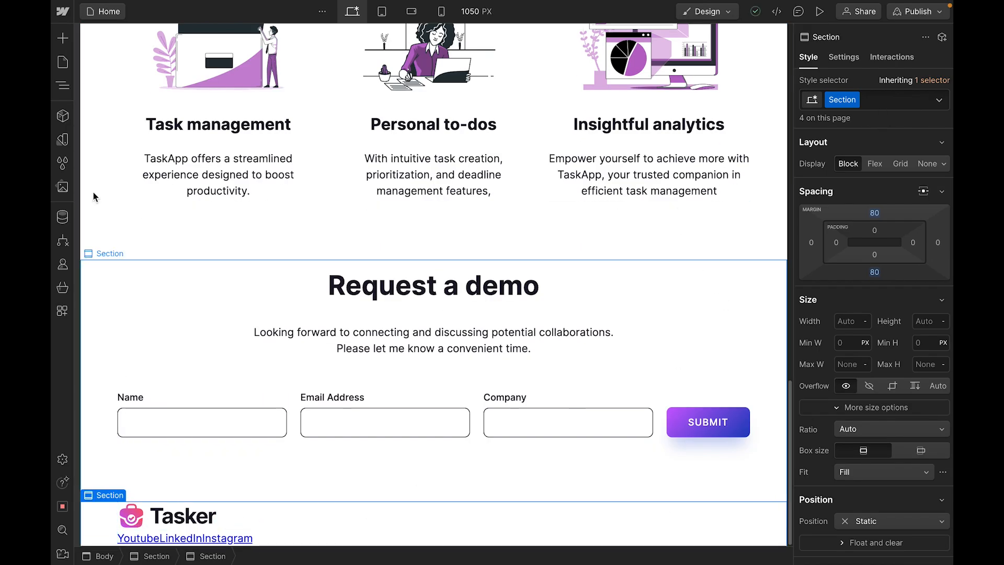
# - Apply the existing Container class to the container inside the footer section
pyautogui.click(63, 85)
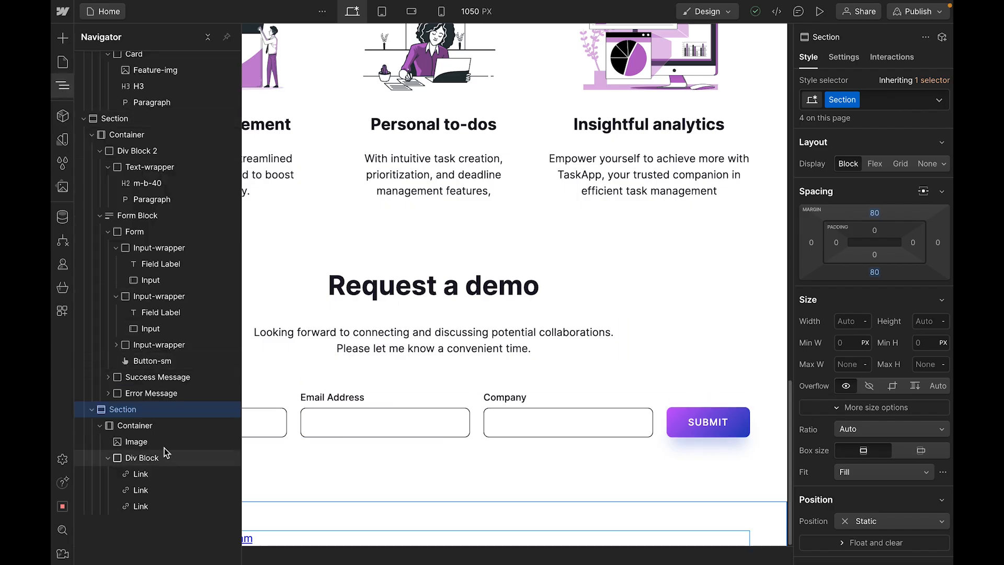
pyautogui.click(135, 425)
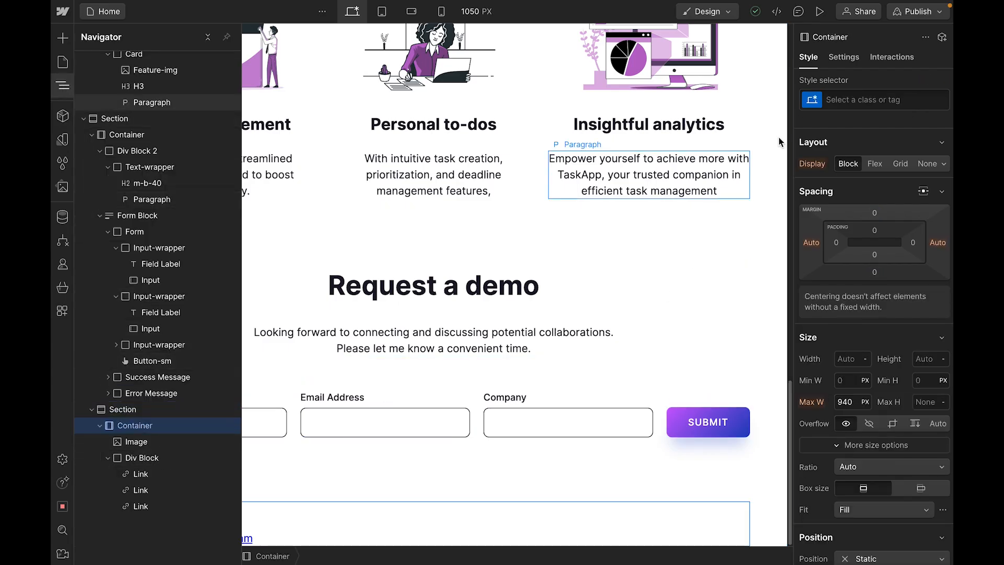
pyautogui.click(889, 98)
pyautogui.write('con')
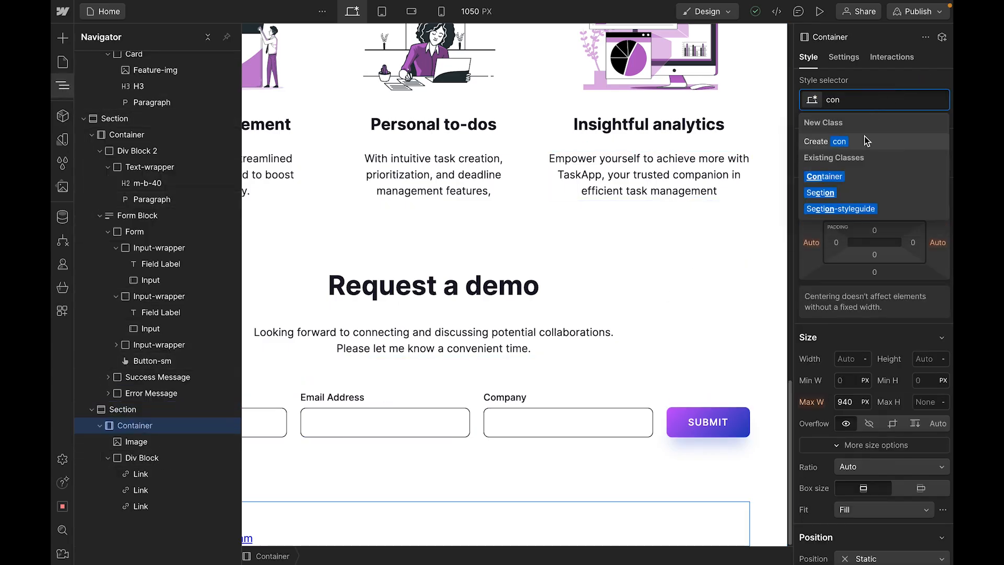
pyautogui.click(824, 177)
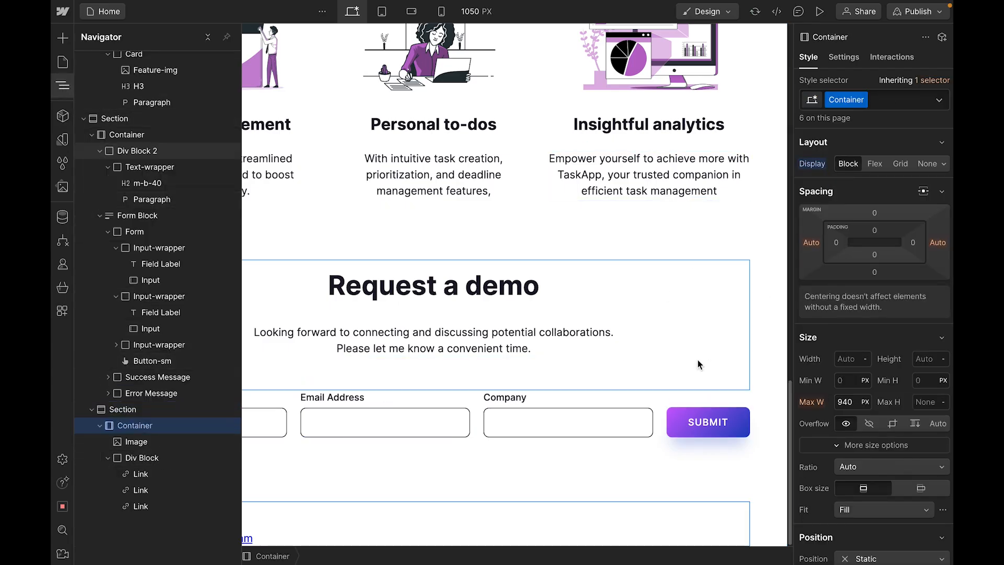
pyautogui.click(747, 470)
# - Add a text block to the footer container reading "Copyright © 2024, Tasker. All rights reserved."
pyautogui.click(550, 521)
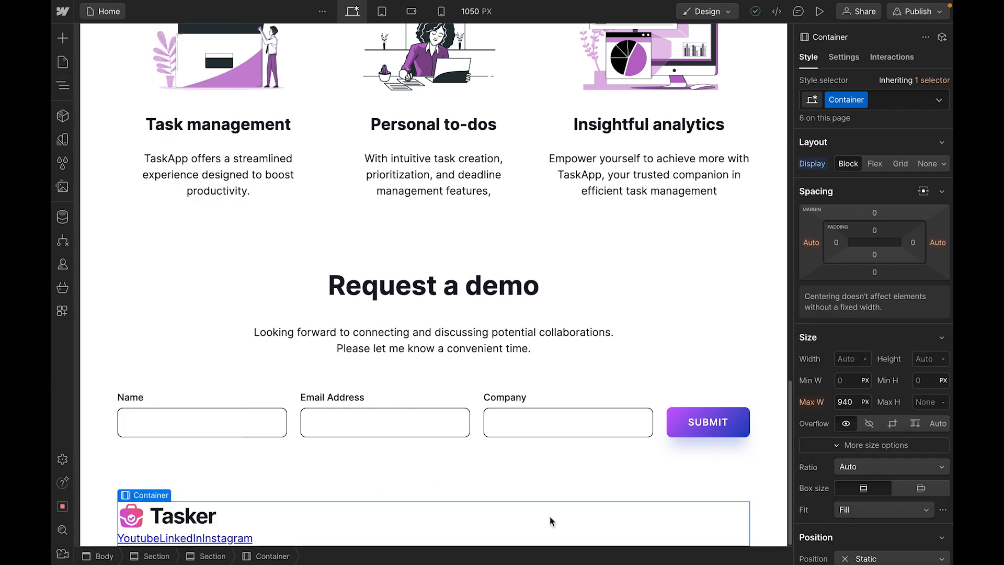
pyautogui.hotkey('ctrl', 'k')
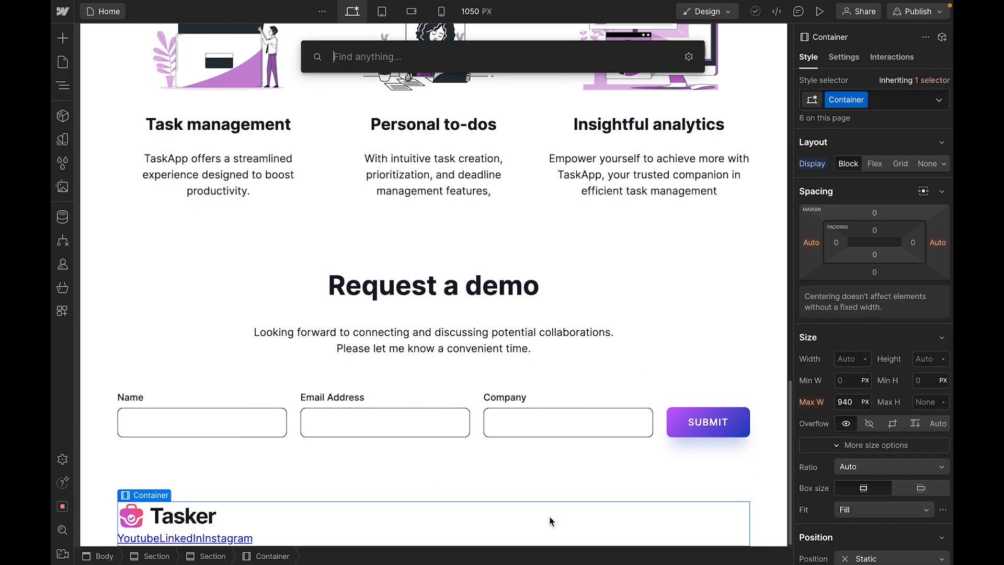
pyautogui.write('text')
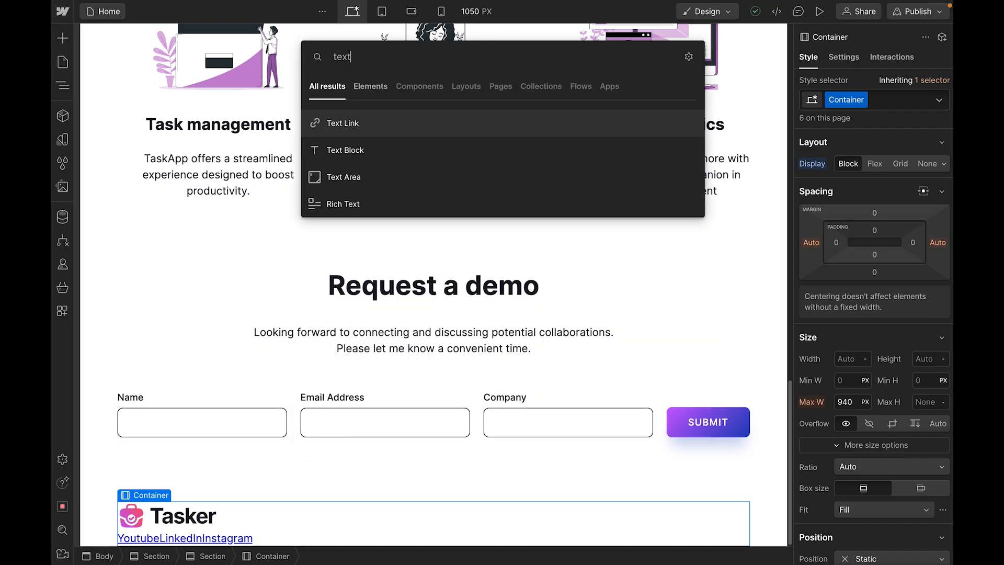
pyautogui.press('Down')
pyautogui.press('Return')
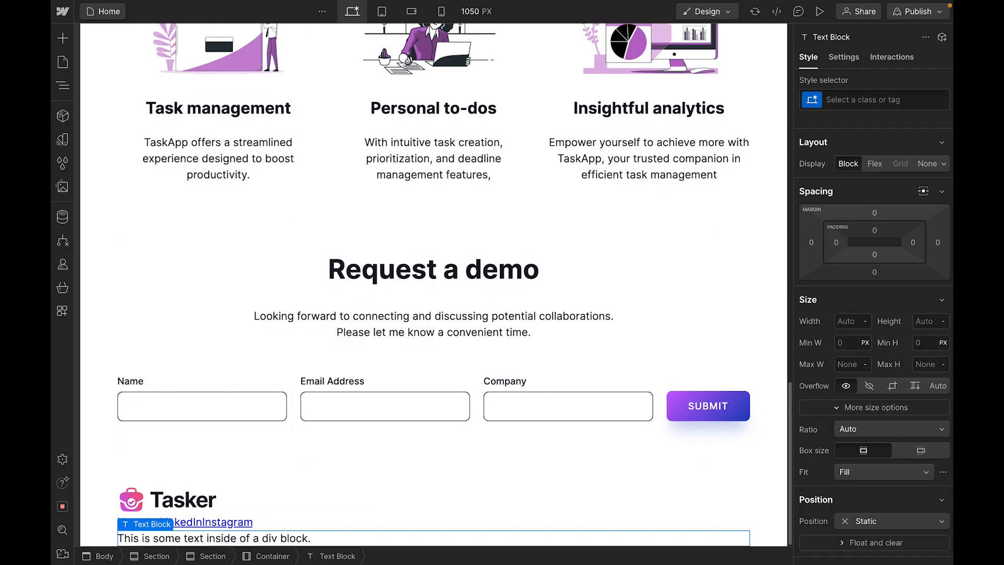
pyautogui.doubleClick(249, 538)
pyautogui.write('Copyright © 2024, Tasker. All rights reserved.')
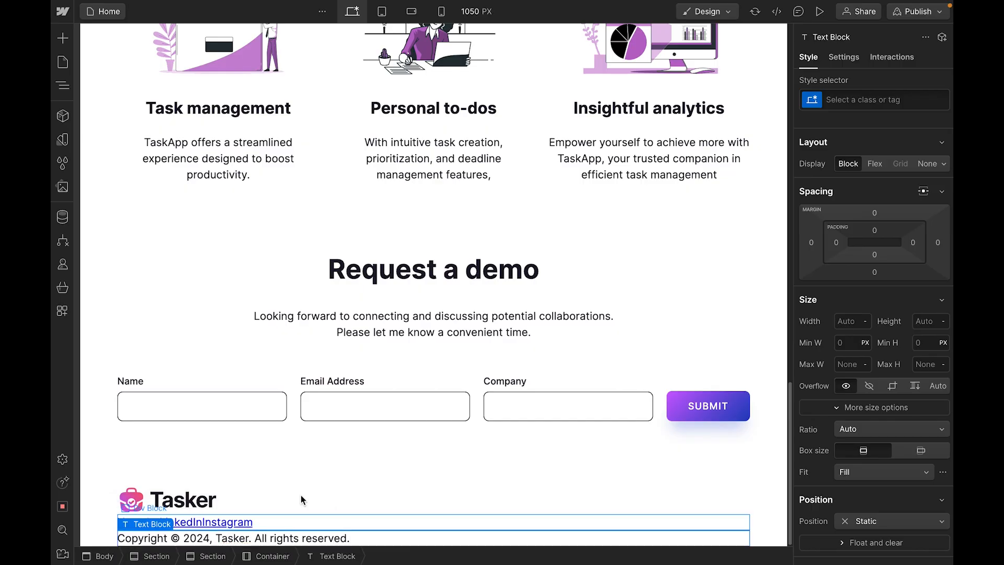
# - Add the existing centered combo class to the footer container
pyautogui.click(267, 508)
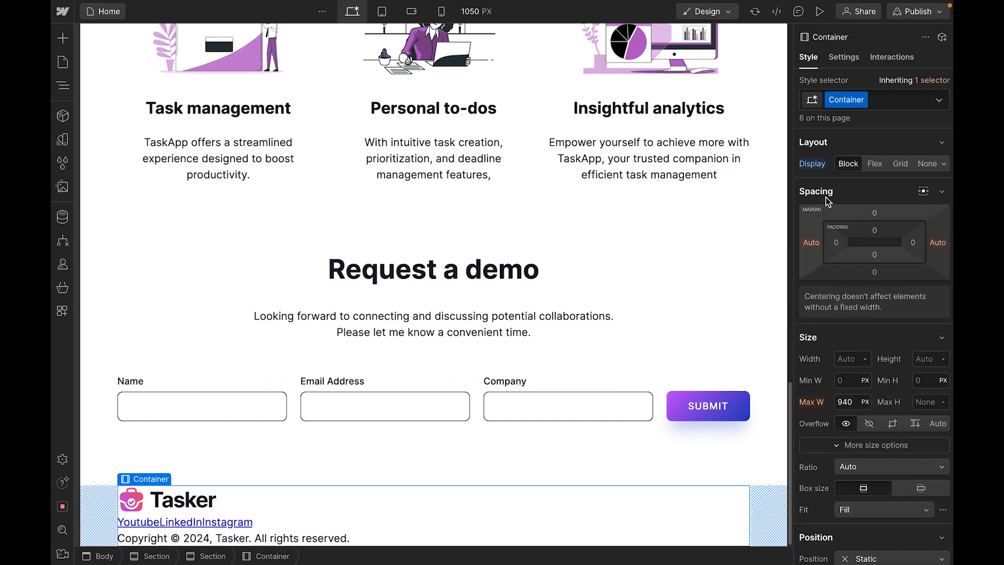
pyautogui.click(882, 100)
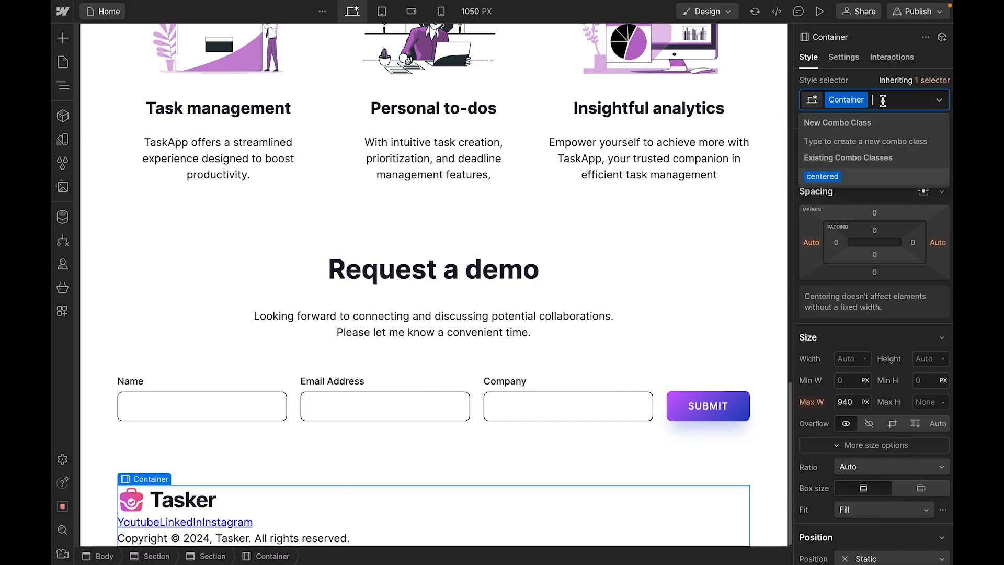
pyautogui.click(822, 177)
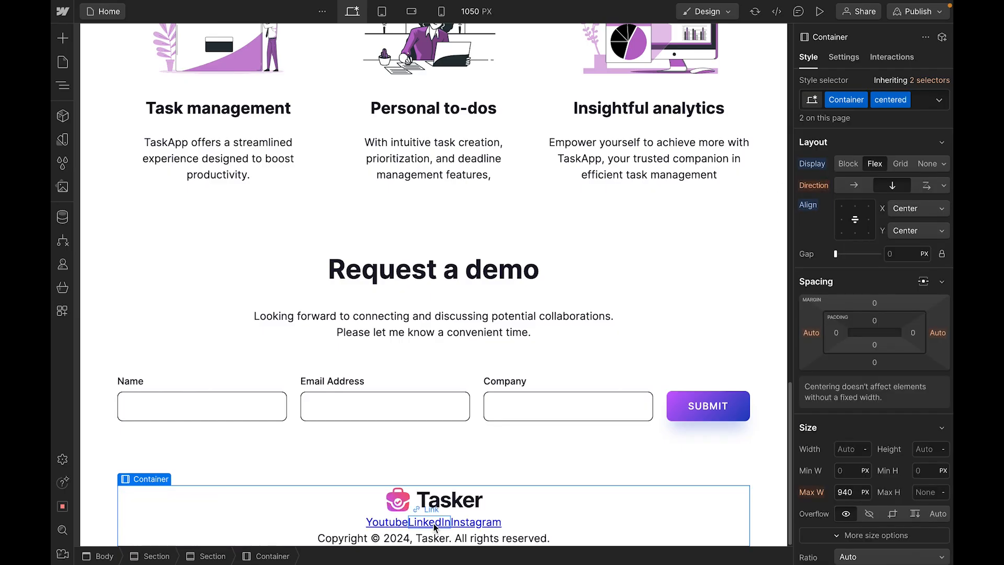
# - Style the All Links tag with no text decoration and the dark text color
pyautogui.click(380, 523)
pyautogui.click(846, 99)
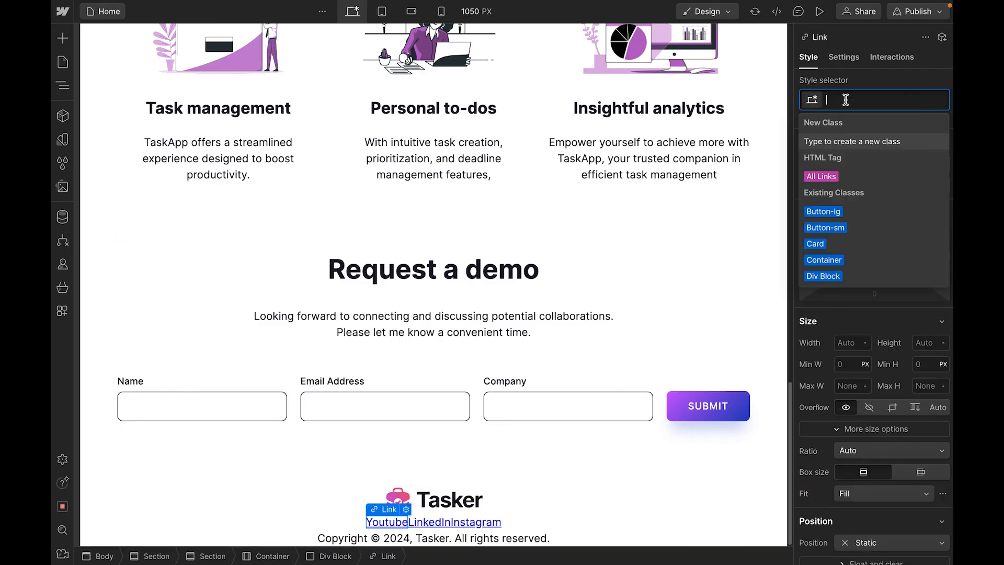
pyautogui.click(825, 176)
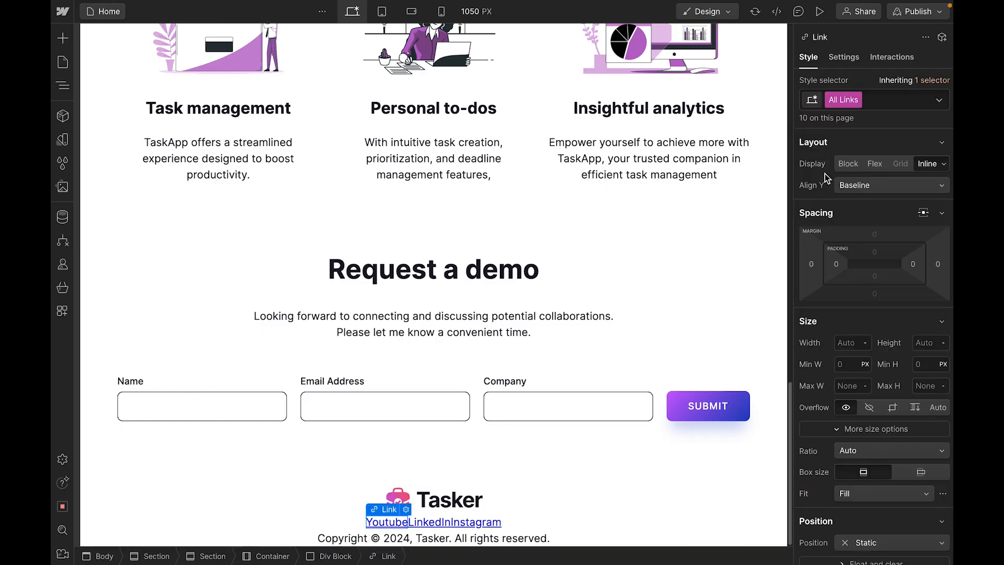
pyautogui.scroll(-5, 890, 318)
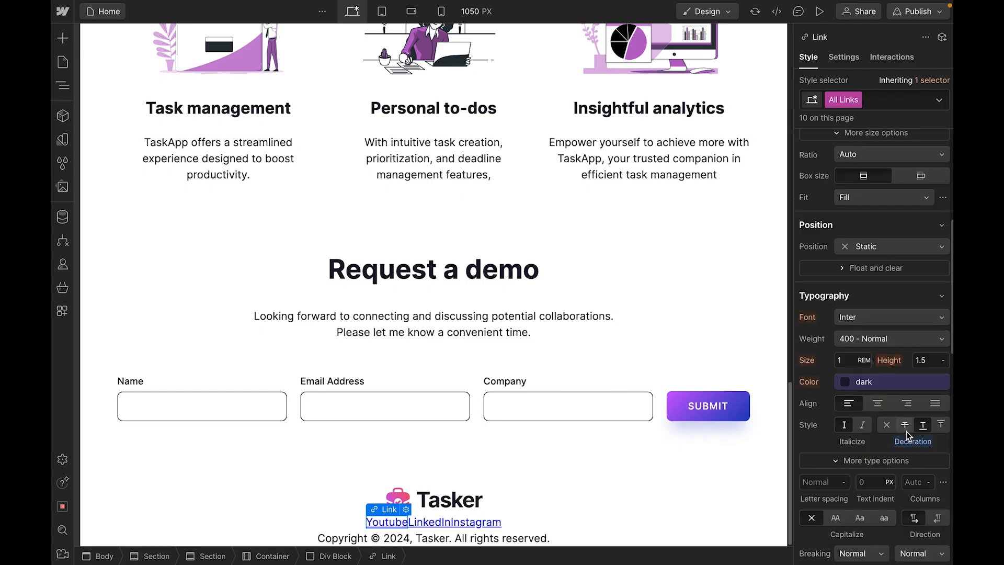
pyautogui.click(886, 424)
pyautogui.scroll(3, 872, 400)
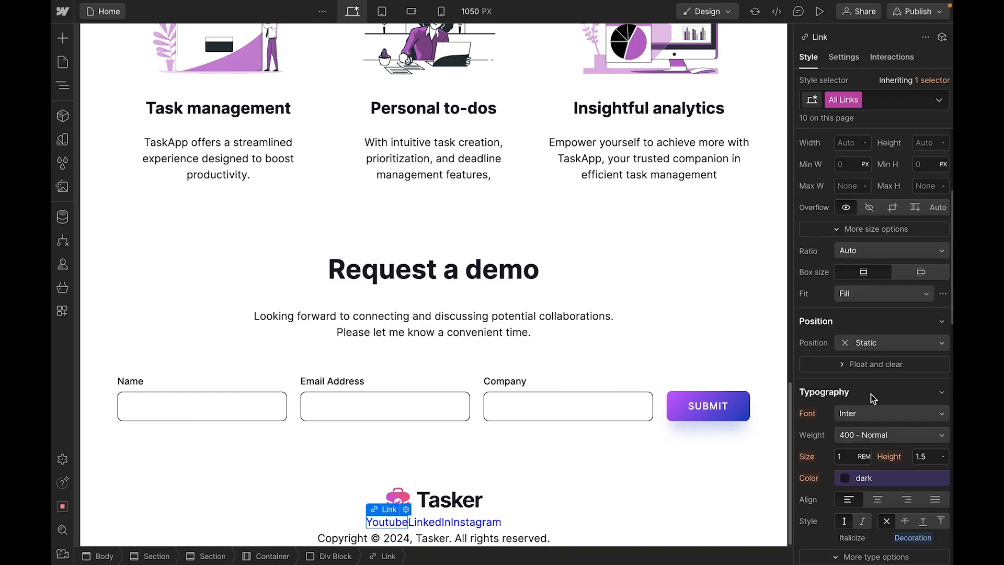
pyautogui.click(860, 478)
pyautogui.click(832, 392)
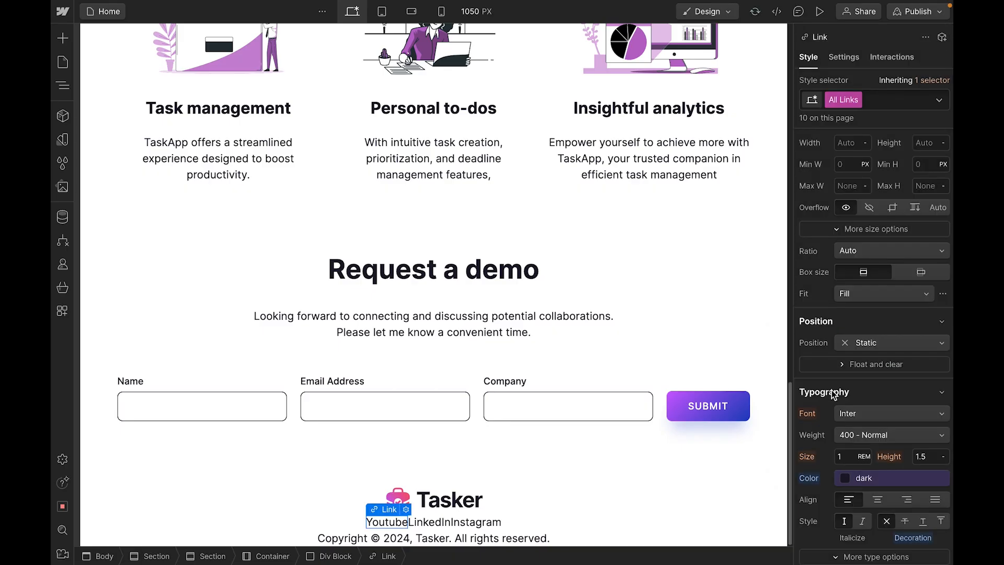
pyautogui.scroll(6, 894, 400)
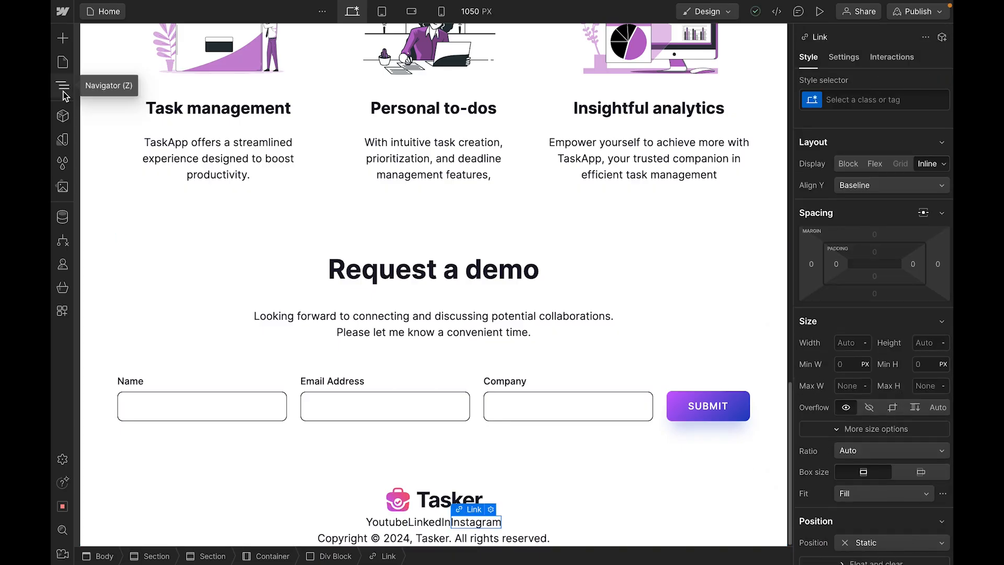
# - Give the div block holding the footer links a new class named Social
pyautogui.click(62, 87)
pyautogui.click(142, 460)
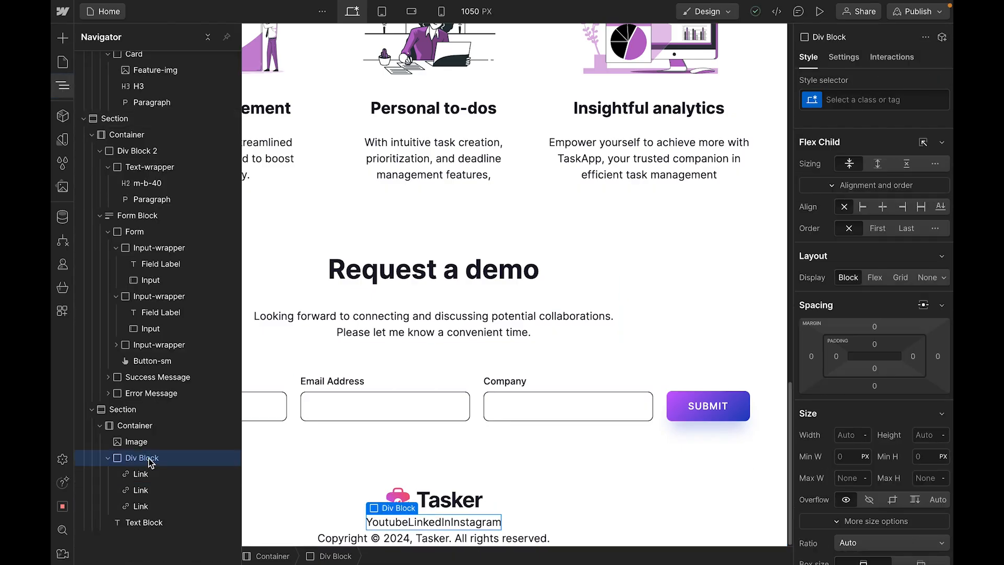
pyautogui.click(841, 101)
pyautogui.write('Social')
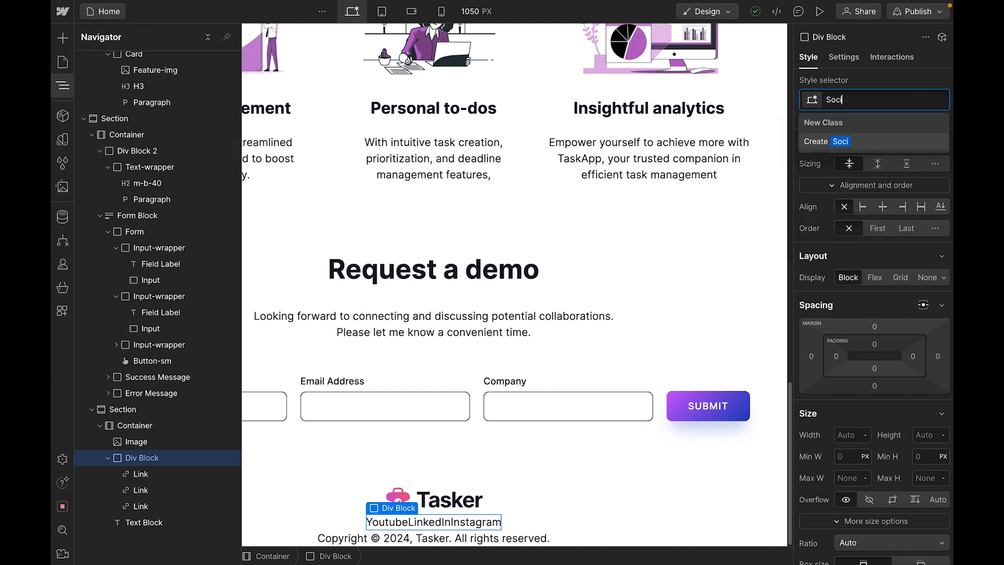
pyautogui.press('Return')
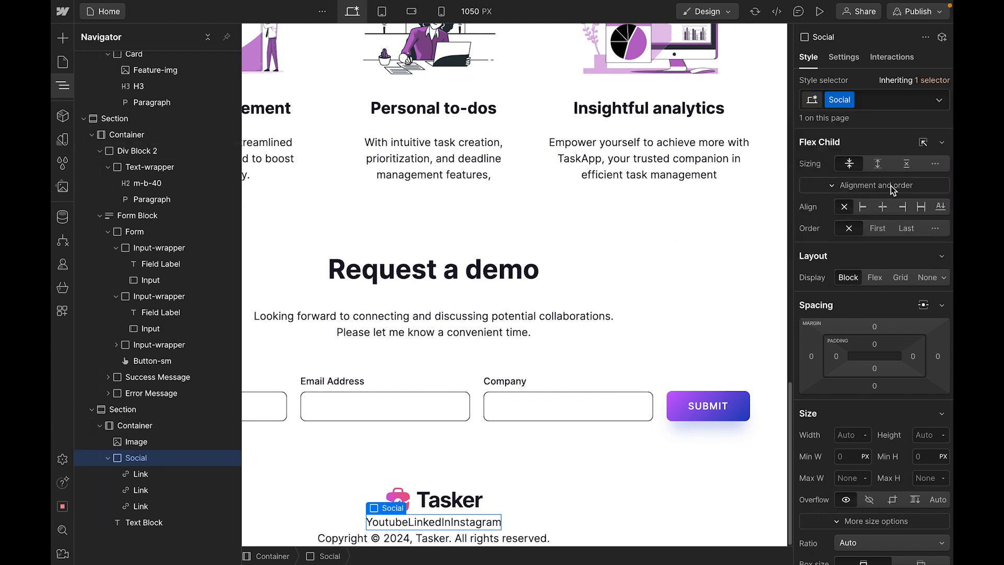
# - Set the Social block's display to Flex with a 20 px gap between the links
pyautogui.click(875, 277)
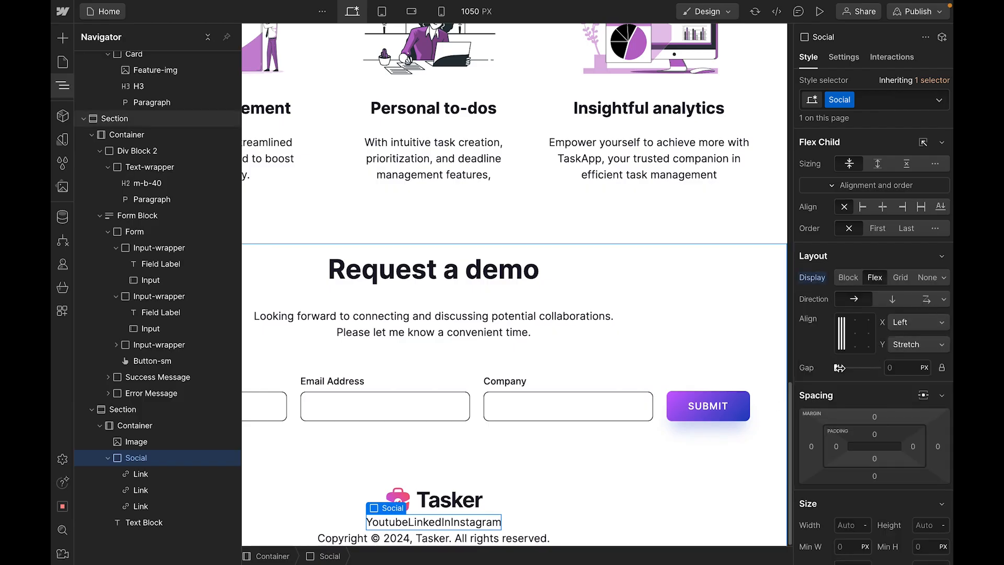
pyautogui.click(908, 370)
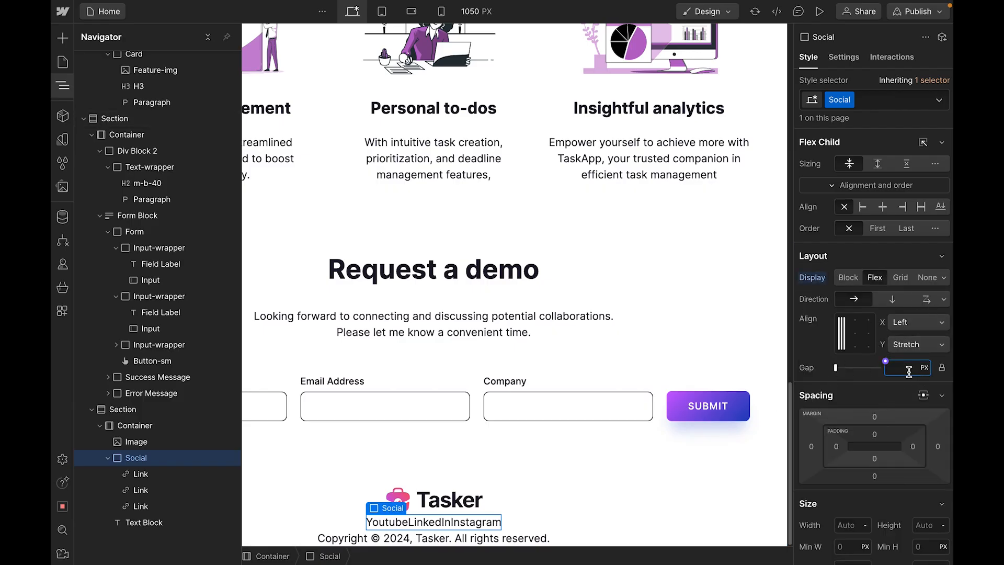
pyautogui.write('2')
pyautogui.press('Return')
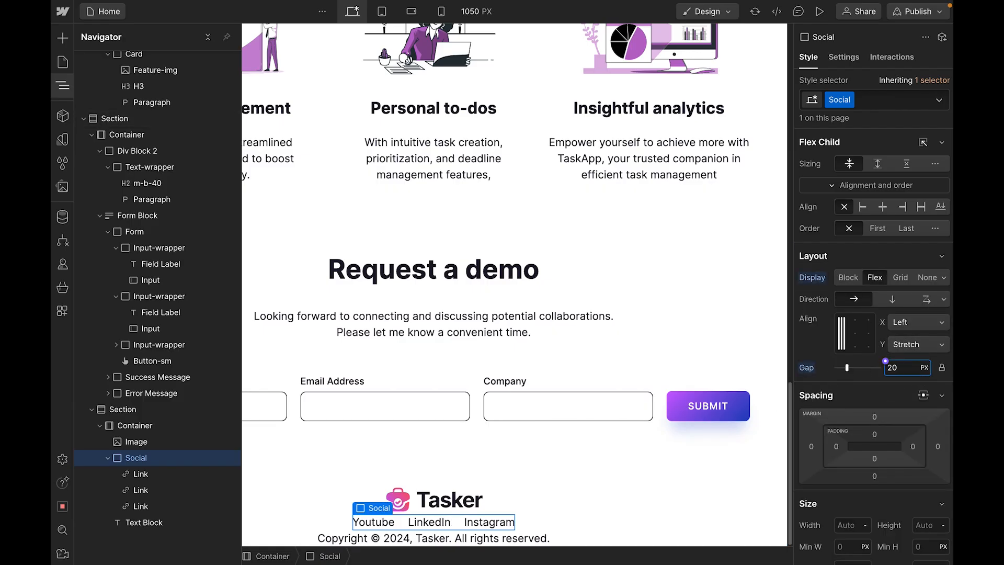
# - Give the footer's Tasker logo image a new class named Logo and add the global combo class m-b-40
pyautogui.click(635, 497)
pyautogui.click(62, 89)
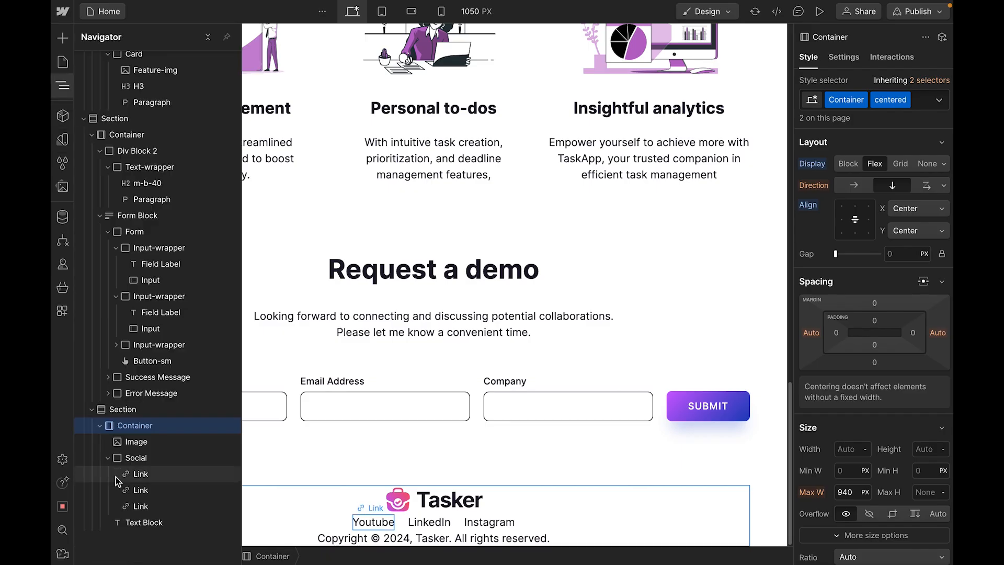
pyautogui.click(137, 445)
pyautogui.hotkey('ctrl', 'Return')
pyautogui.write('Lo')
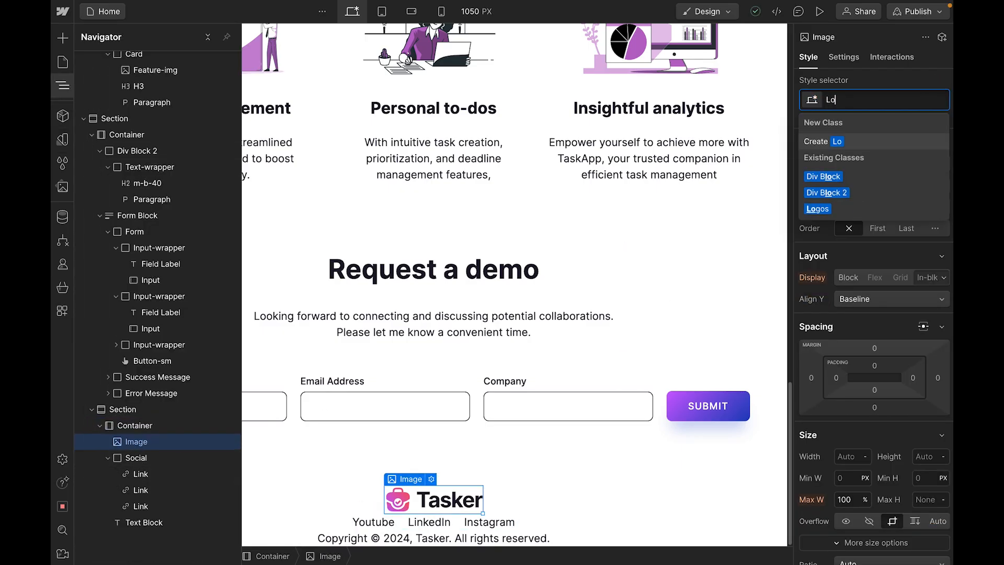
pyautogui.write('go')
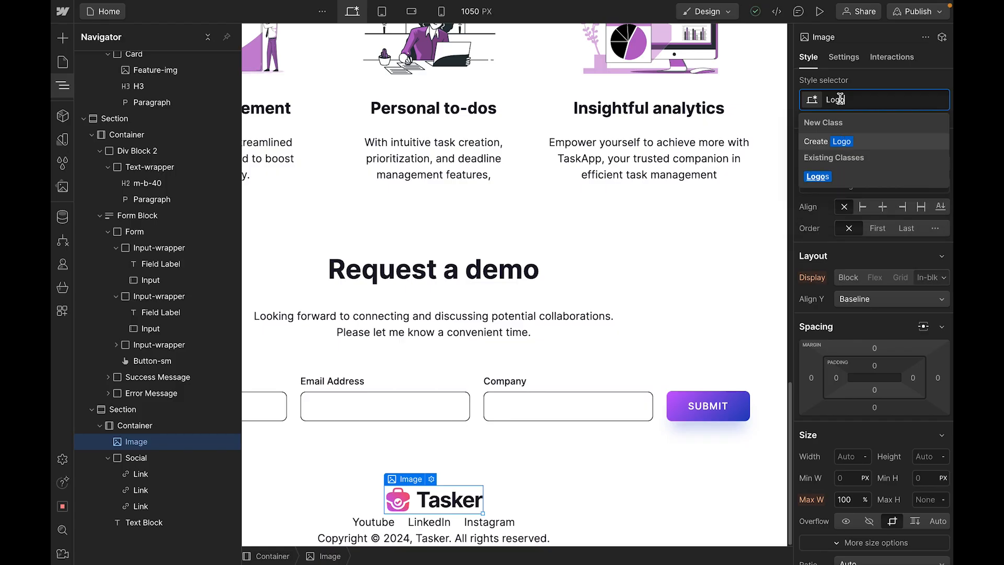
pyautogui.click(845, 143)
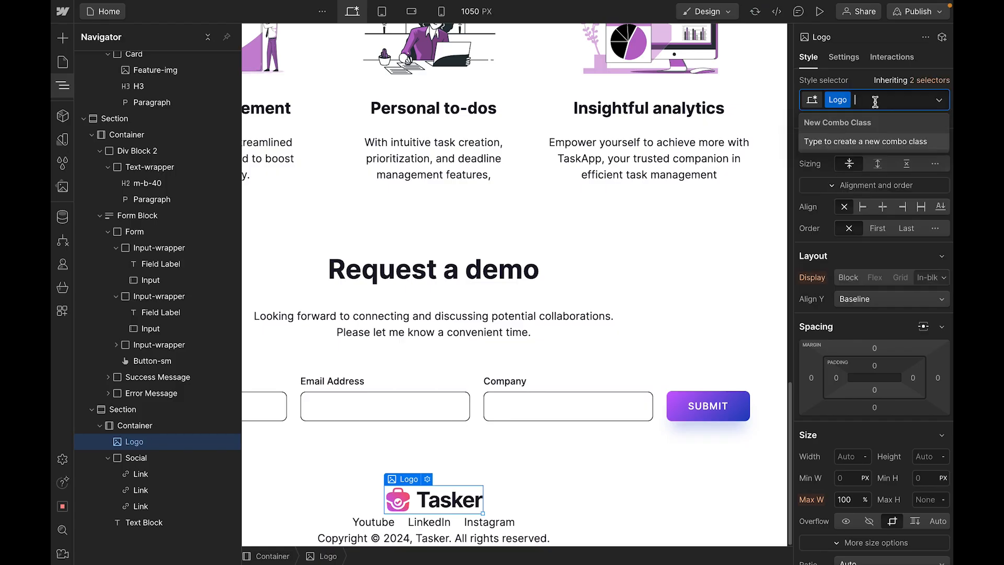
pyautogui.write('m')
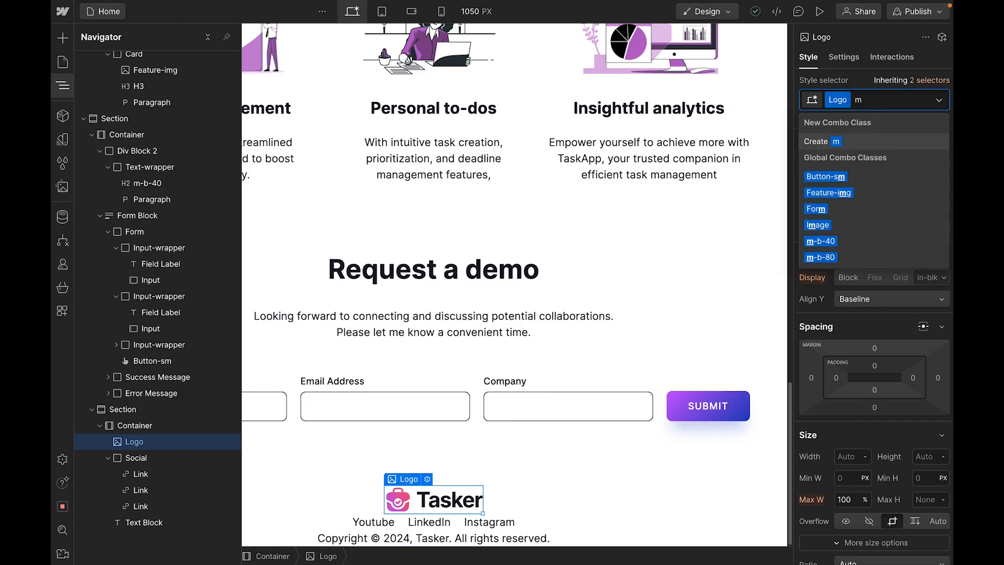
pyautogui.click(831, 242)
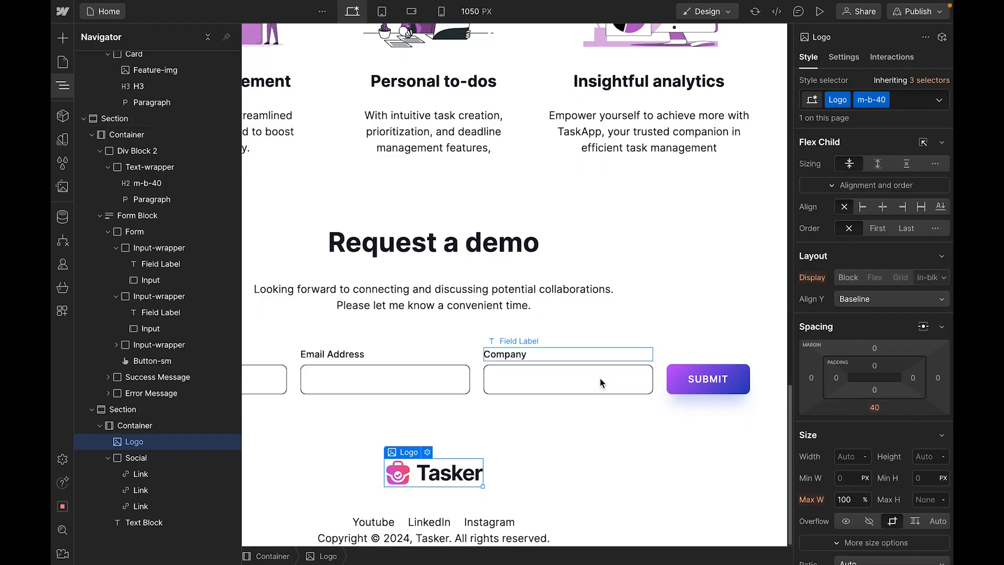
# - Add the global combo class m-b-40 to the Social block holding the footer links
pyautogui.click(373, 522)
pyautogui.click(63, 85)
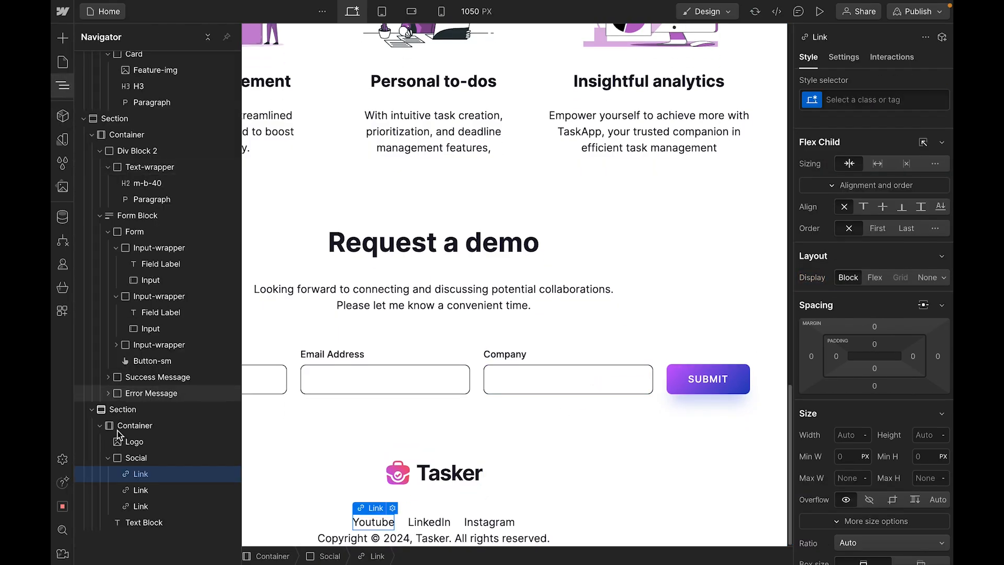
pyautogui.click(135, 458)
pyautogui.click(873, 100)
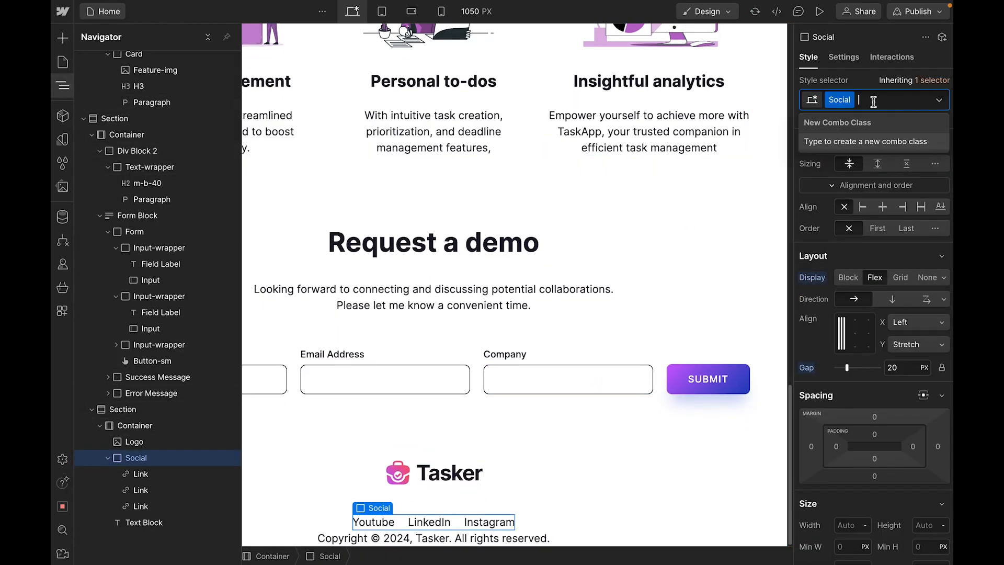
pyautogui.write('m')
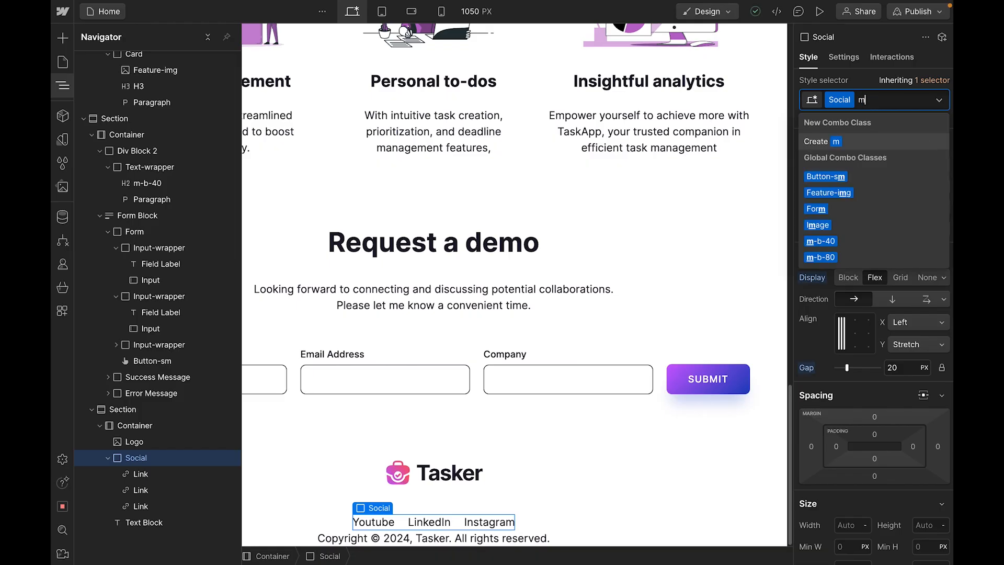
pyautogui.click(822, 242)
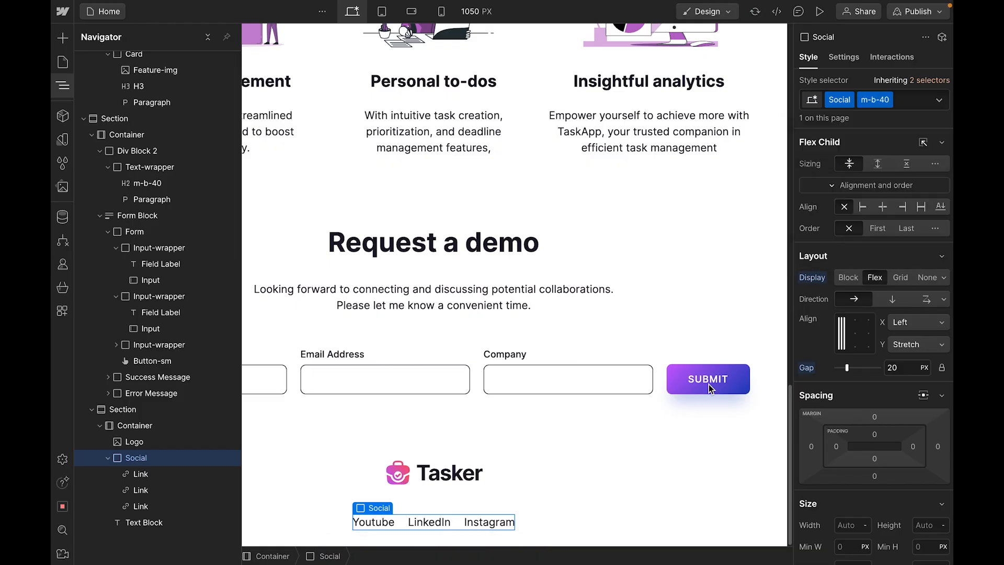
# - Give the footer's copyright text block a new class named Copyright text
pyautogui.scroll(-1, 643, 454)
pyautogui.click(471, 538)
pyautogui.click(853, 103)
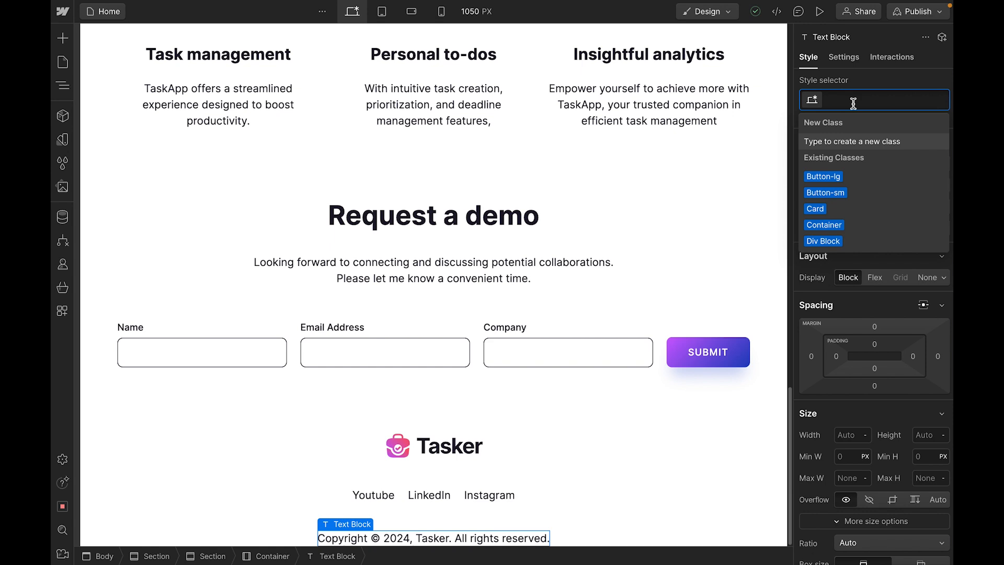
pyautogui.write('co')
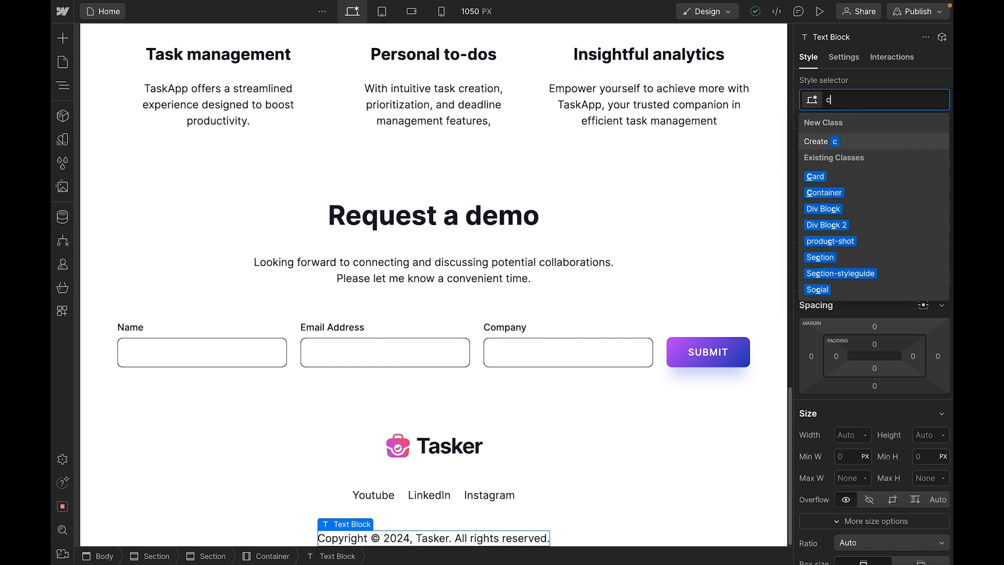
pyautogui.press('BackSpace')
pyautogui.press('BackSpace')
pyautogui.write('Co')
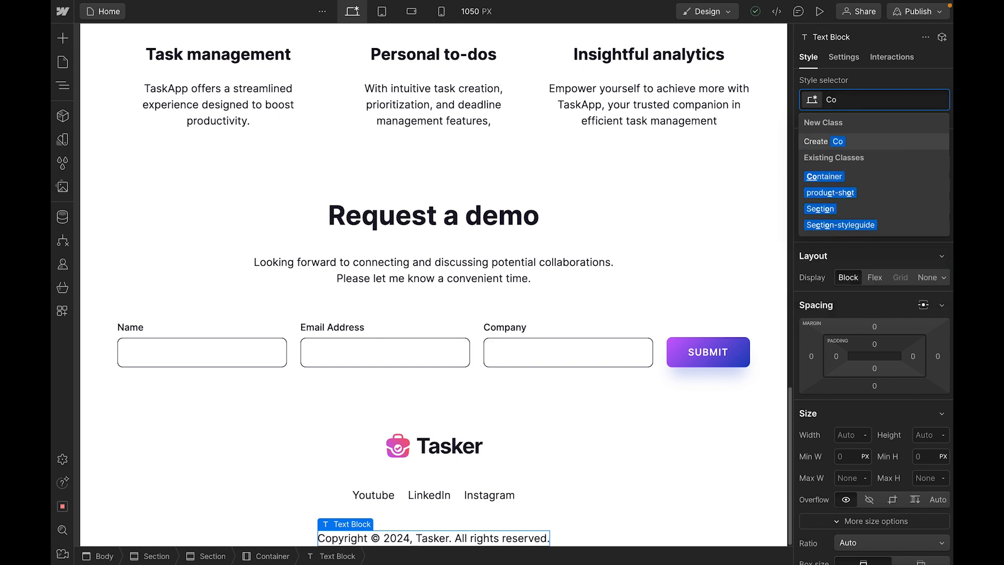
pyautogui.write('pyright text')
pyautogui.press('Return')
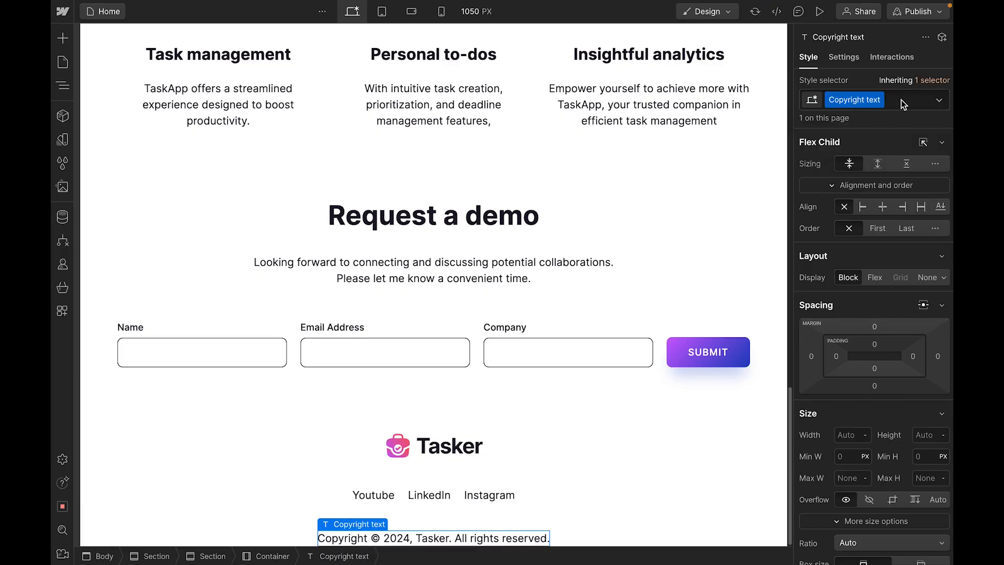
# - Add the global combo class m-b-40 to the footer's copyright text
pyautogui.write('m')
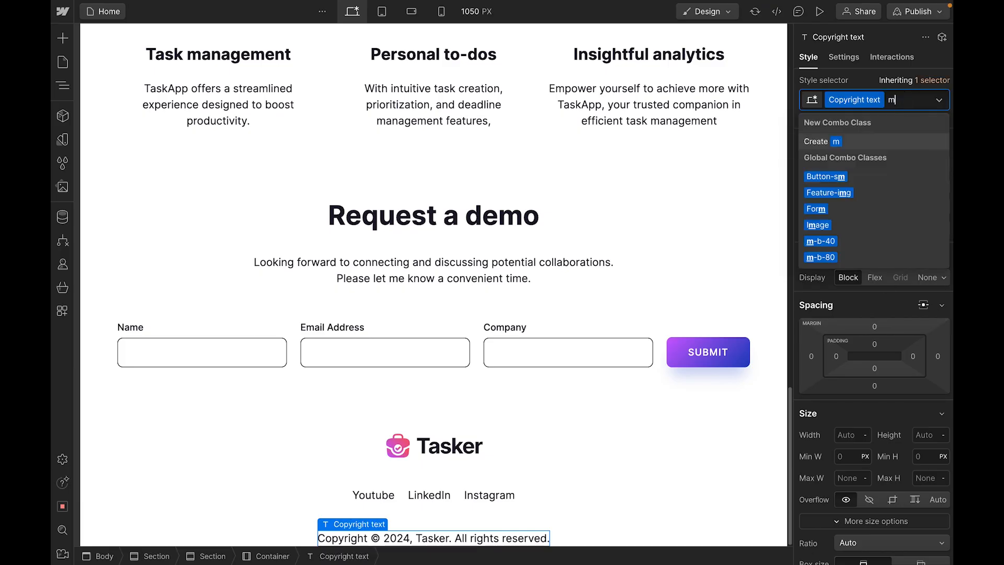
pyautogui.click(820, 241)
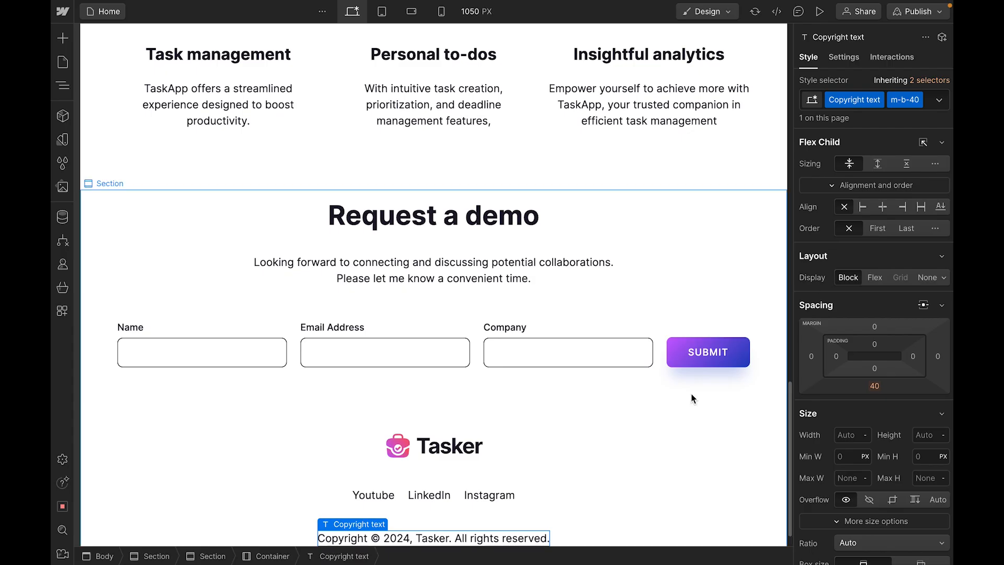
pyautogui.scroll(-1, 691, 394)
pyautogui.click(303, 379)
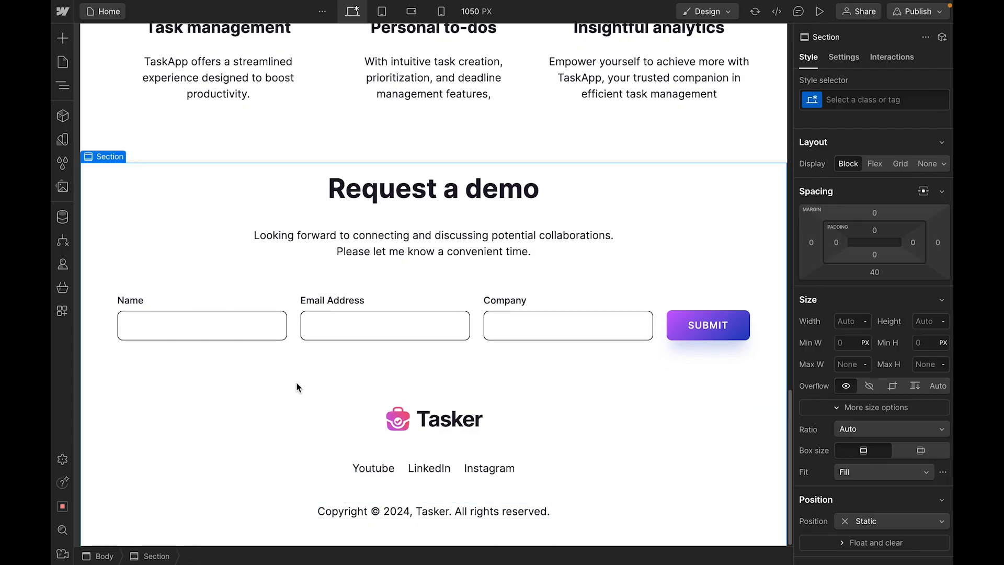
# - Preview the whole landing page from header to footer at desktop width, checking section layout and spacing, and return to the design view
pyautogui.click(819, 11)
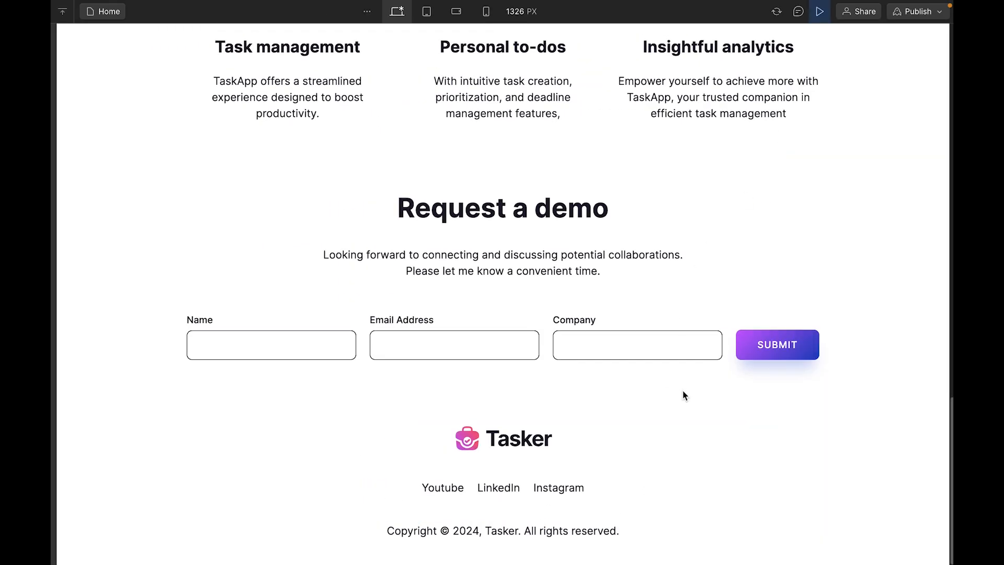
pyautogui.scroll(20, 683, 396)
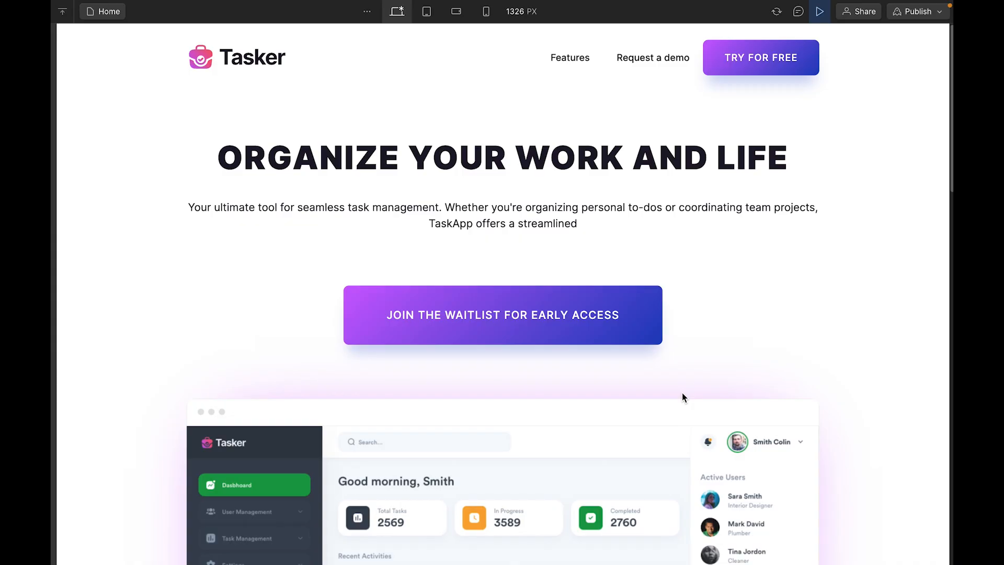
pyautogui.scroll(-1, 682, 397)
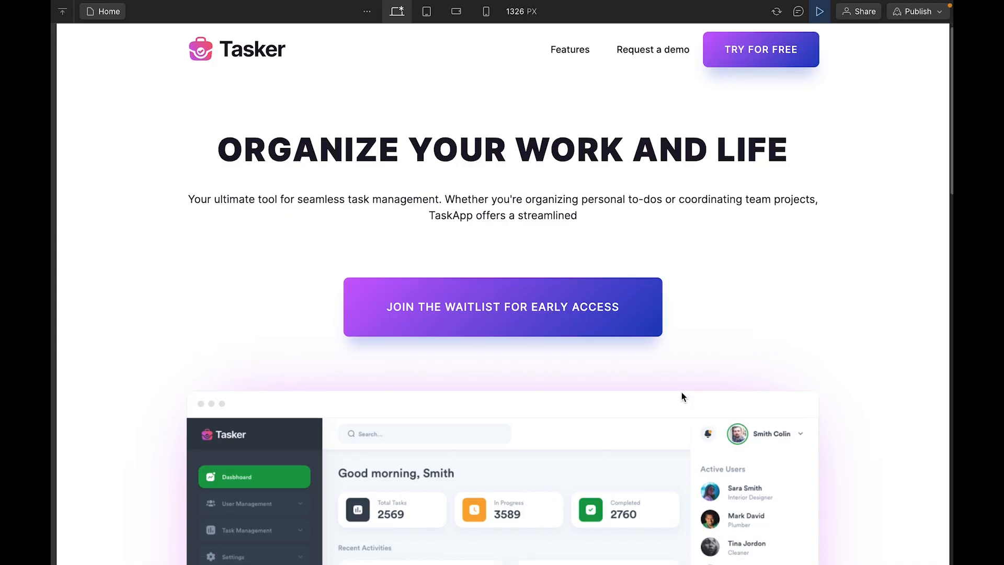
pyautogui.scroll(-15, 682, 396)
pyautogui.scroll(-8, 681, 397)
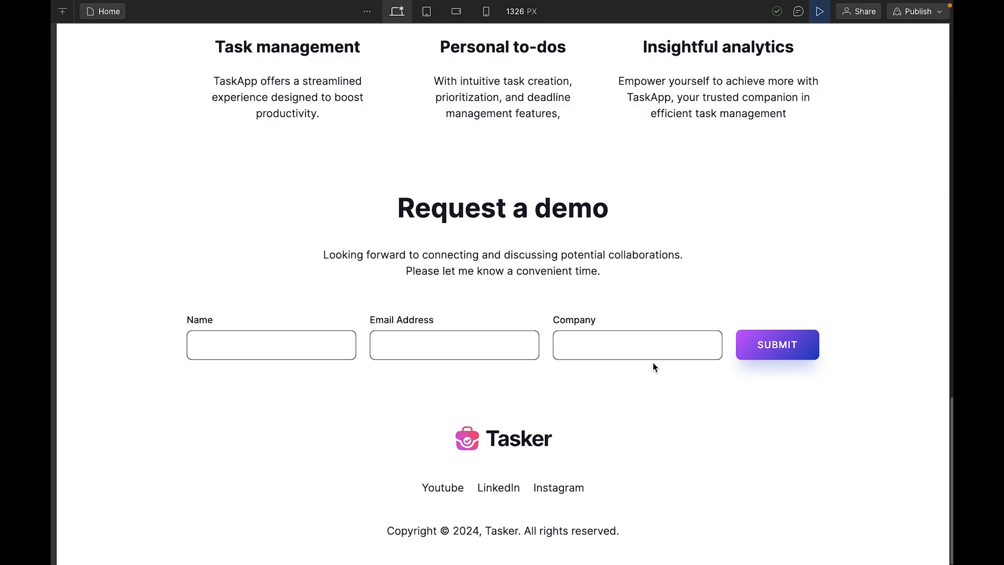
pyautogui.scroll(12, 653, 364)
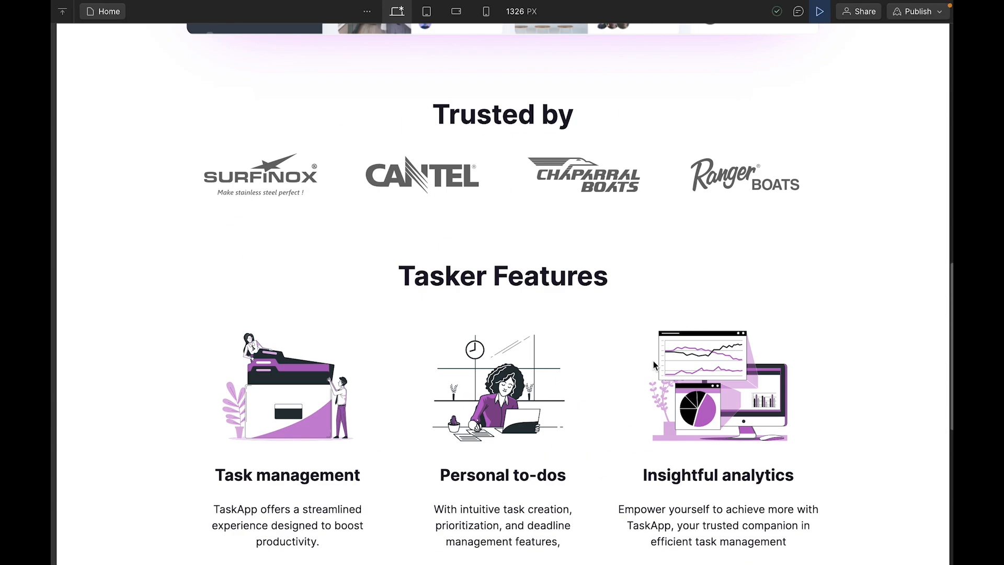
pyautogui.scroll(12, 654, 365)
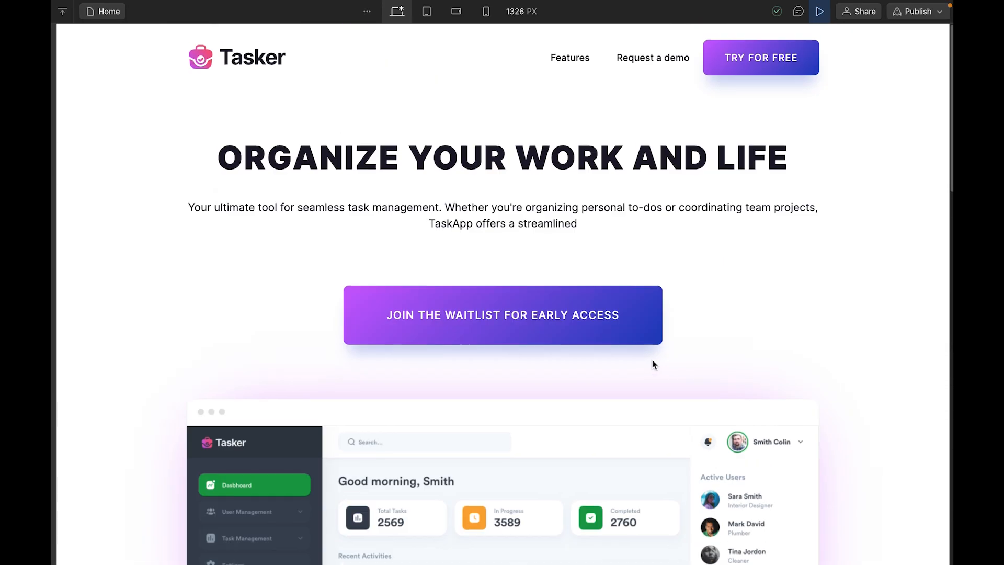
pyautogui.scroll(-7, 653, 366)
pyautogui.scroll(-10, 651, 369)
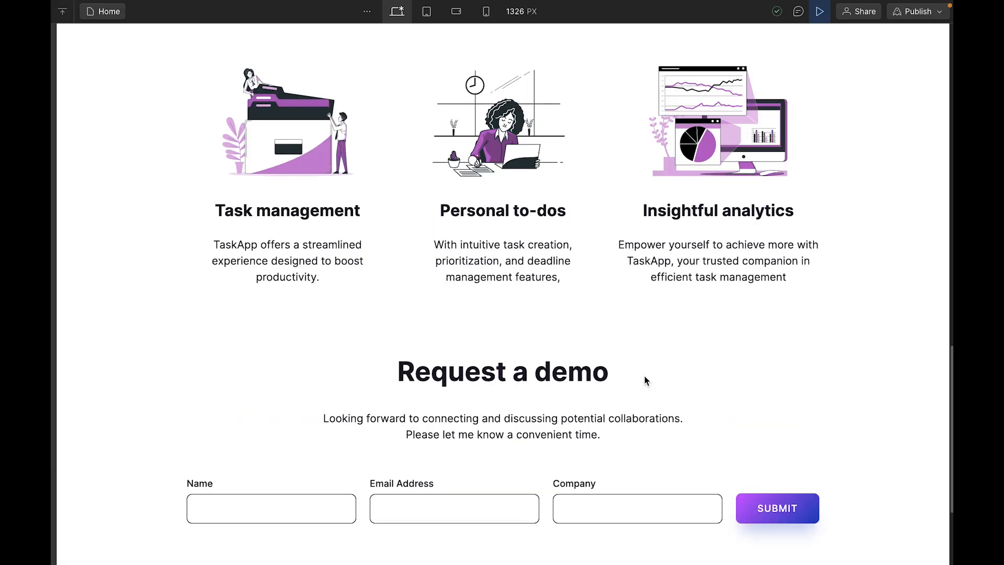
pyautogui.scroll(-3, 497, 446)
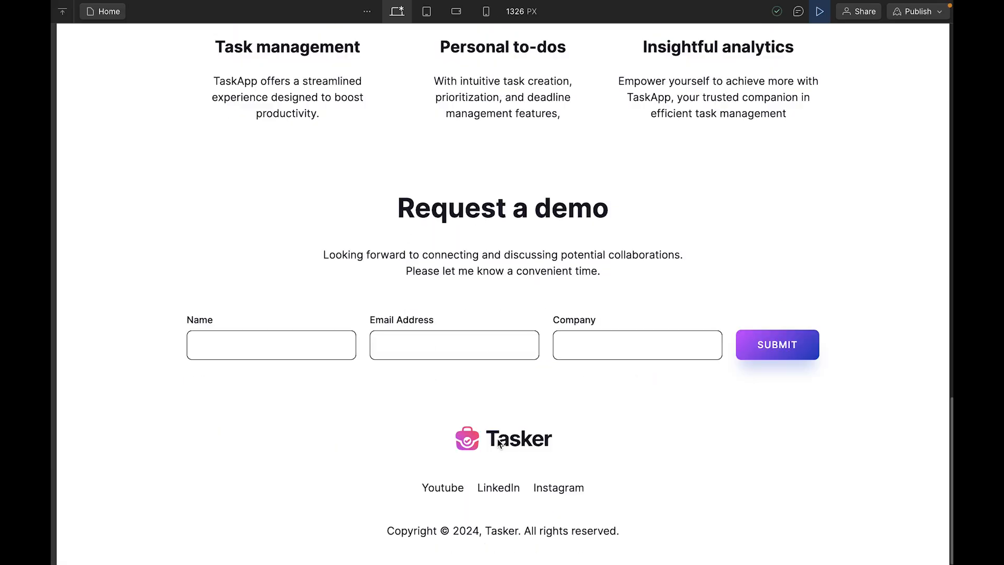
pyautogui.scroll(15, 497, 439)
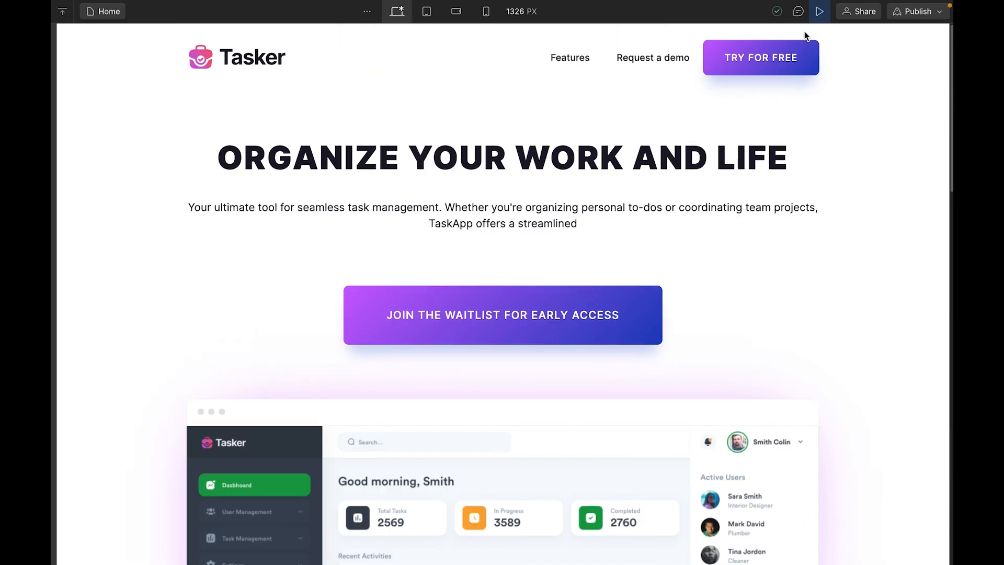
pyautogui.click(819, 11)
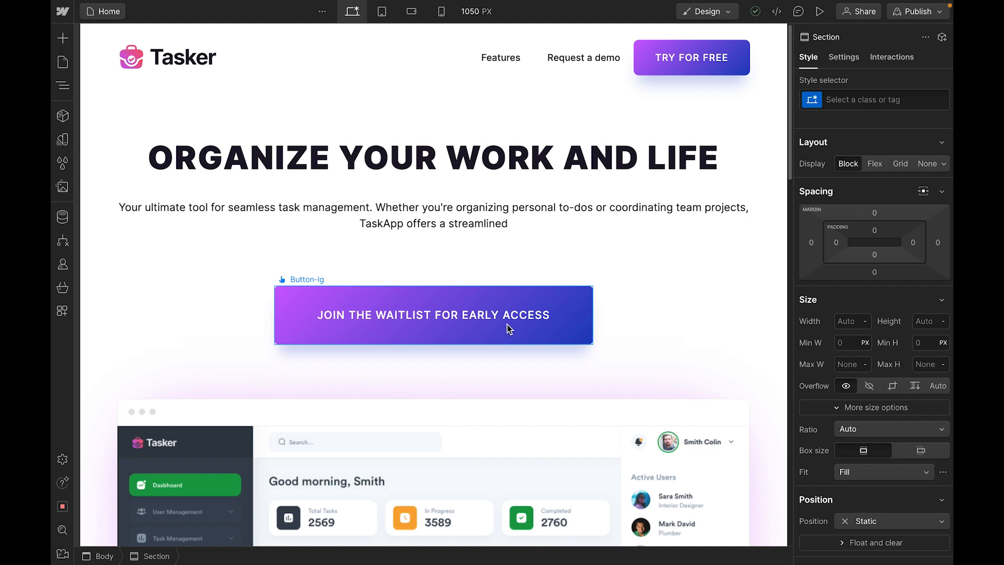
# - Preview the page again at desktop width and check the text line spacing from the hero down to the features section
pyautogui.press('super+shift+p')
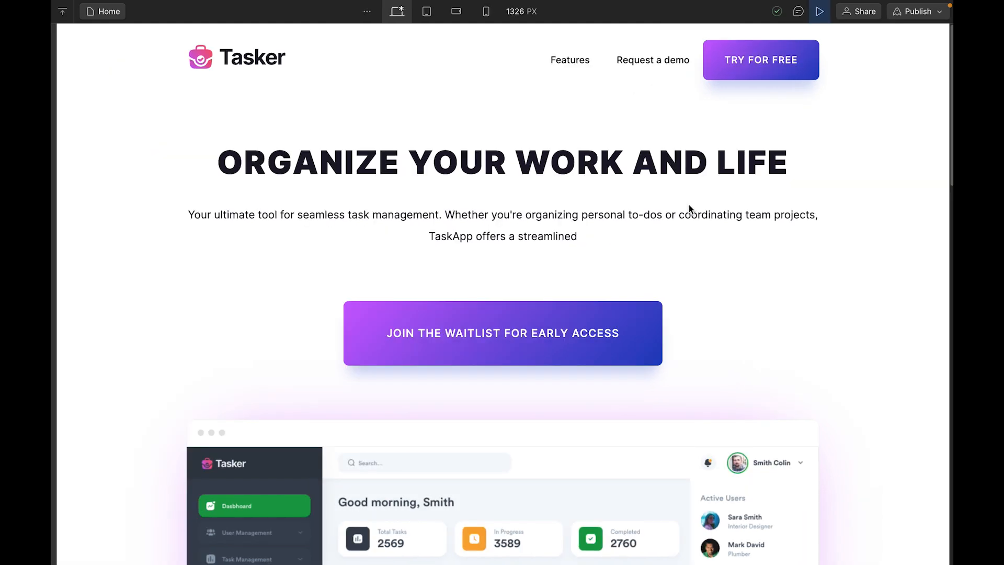
pyautogui.scroll(-2, 715, 256)
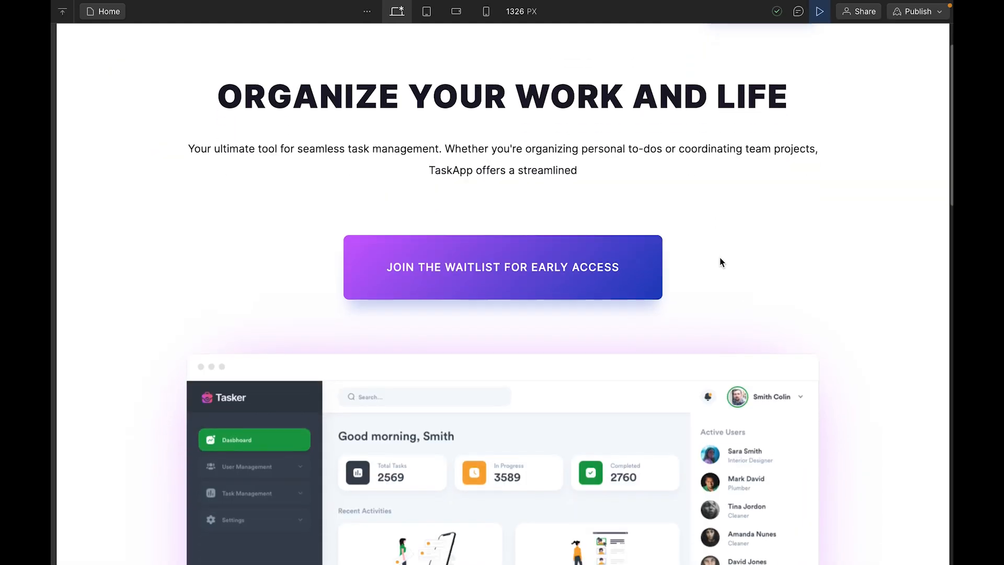
pyautogui.scroll(-4, 720, 261)
pyautogui.scroll(-15, 720, 261)
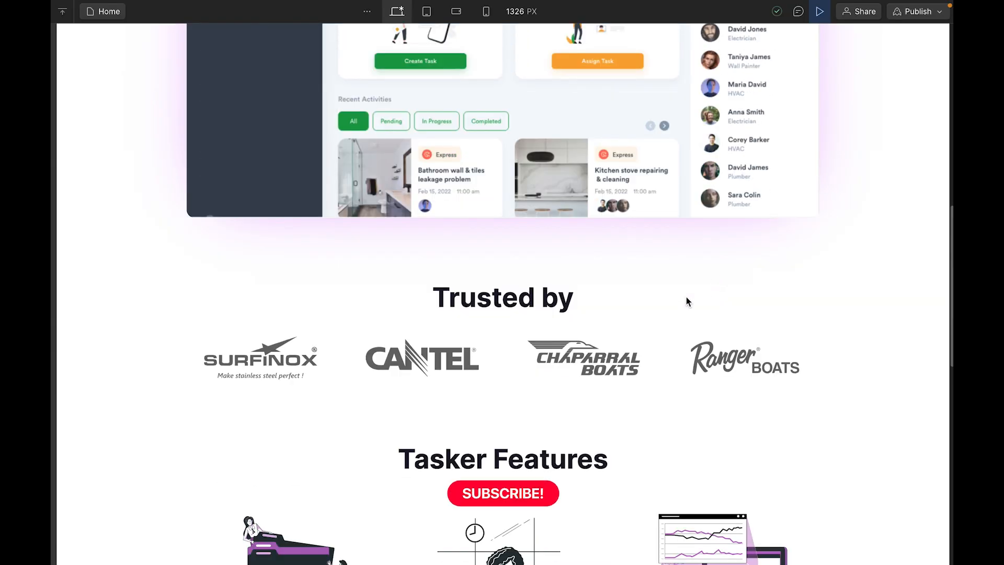
pyautogui.scroll(15, 580, 339)
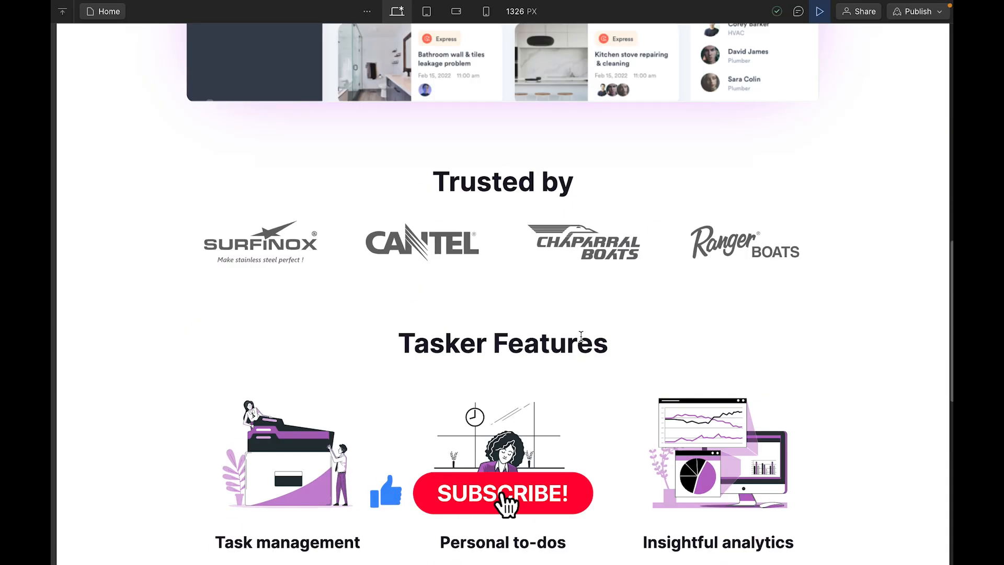
pyautogui.scroll(1, 577, 340)
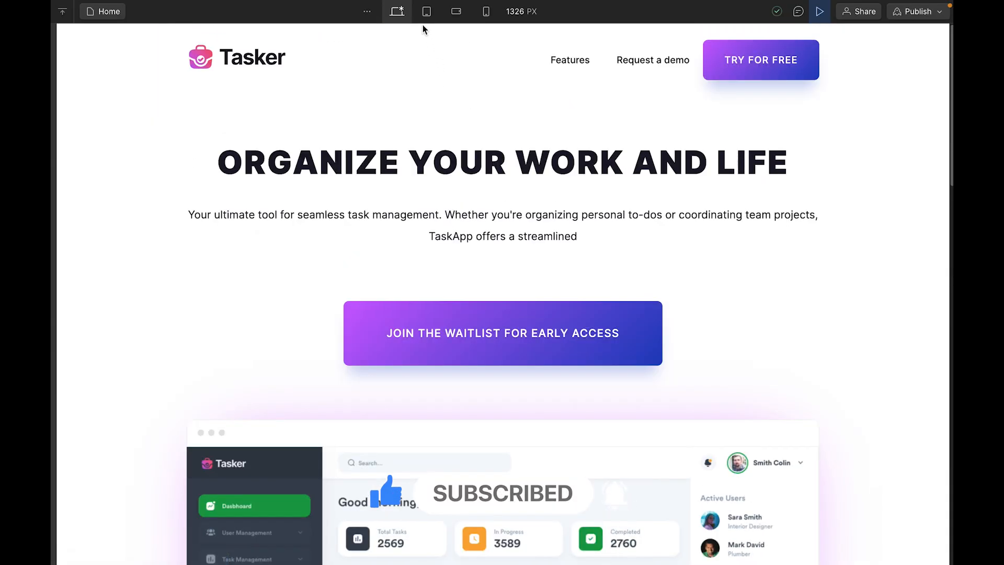
# - Preview the landing page at tablet width and check the section layout and spacing from header to footer
pyautogui.click(427, 11)
pyautogui.scroll(-5, 615, 211)
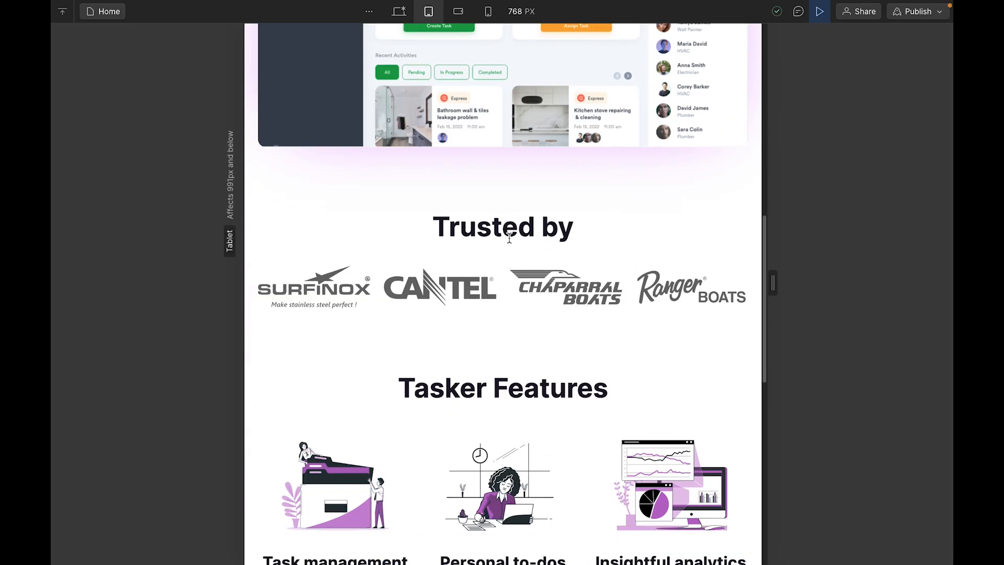
pyautogui.scroll(-3, 509, 238)
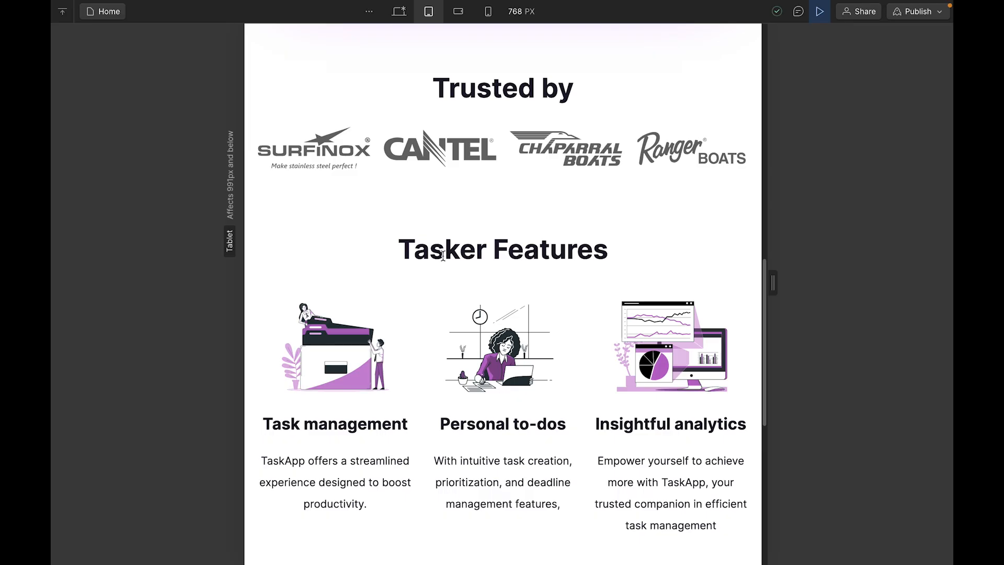
pyautogui.scroll(-1, 441, 306)
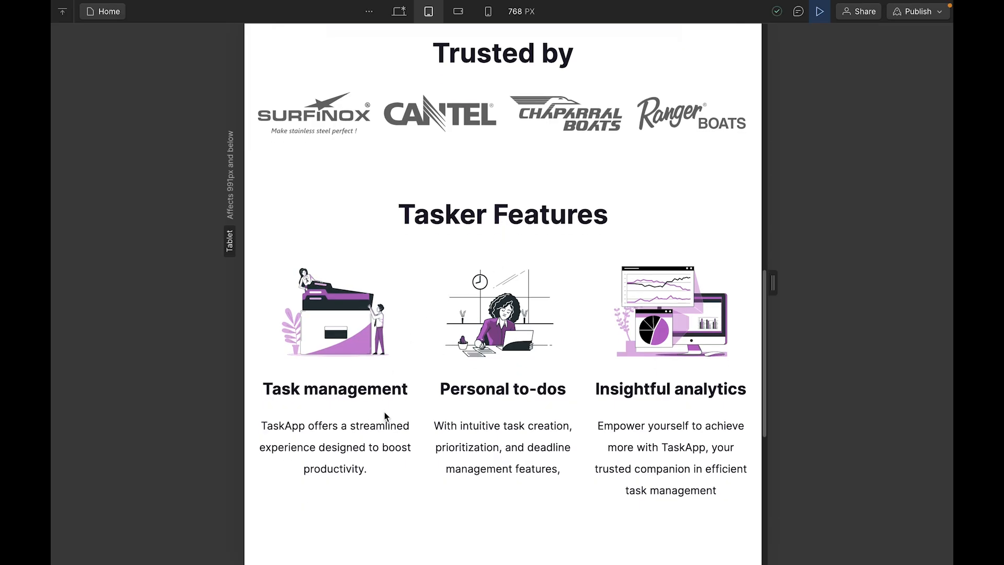
pyautogui.scroll(-3, 575, 395)
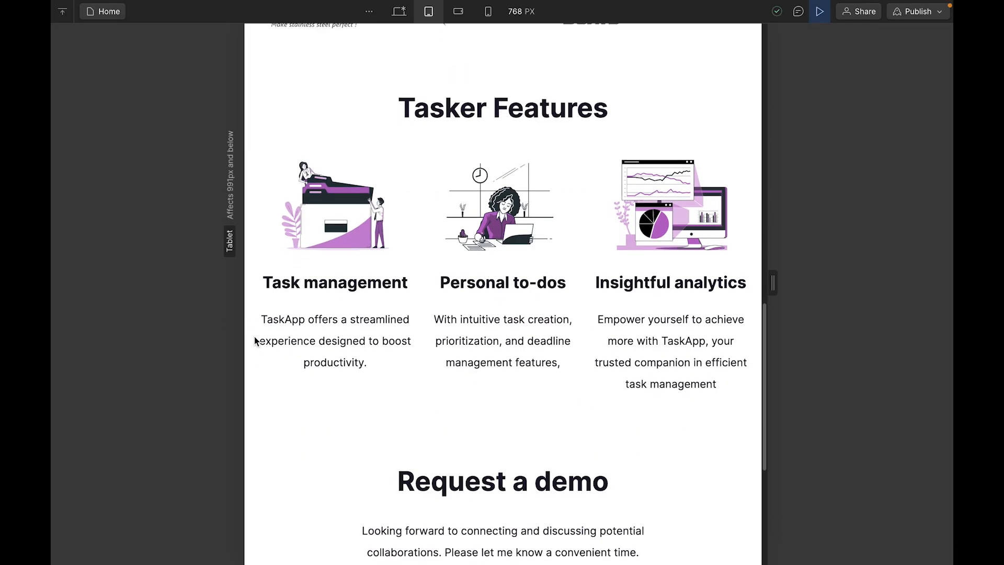
pyautogui.scroll(-5, 599, 360)
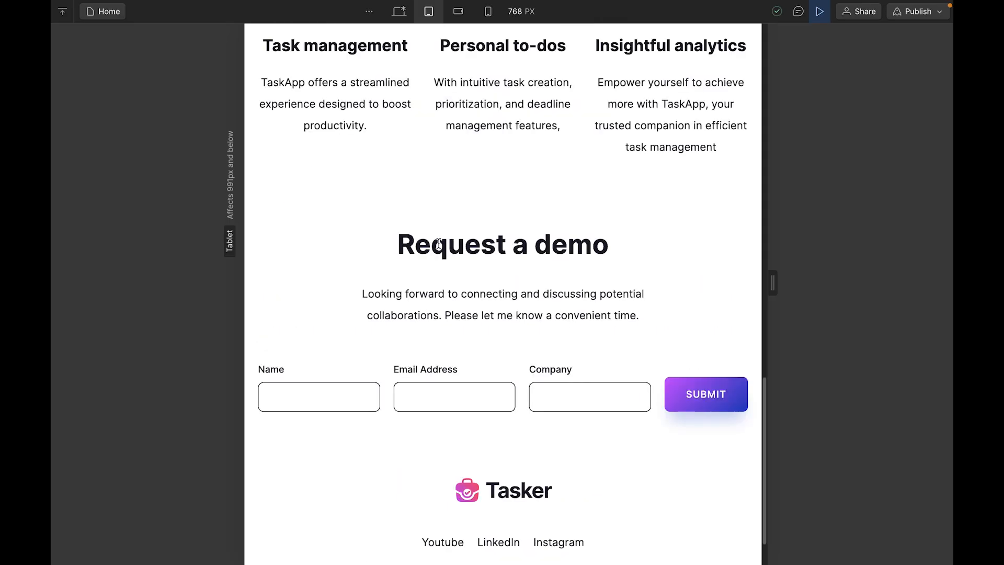
pyautogui.scroll(-2, 507, 279)
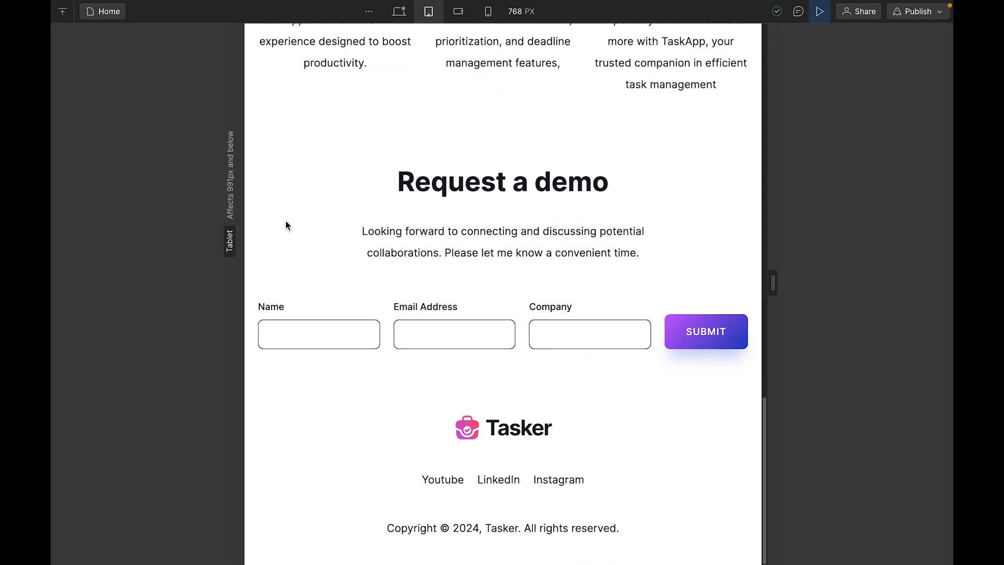
pyautogui.scroll(20, 284, 256)
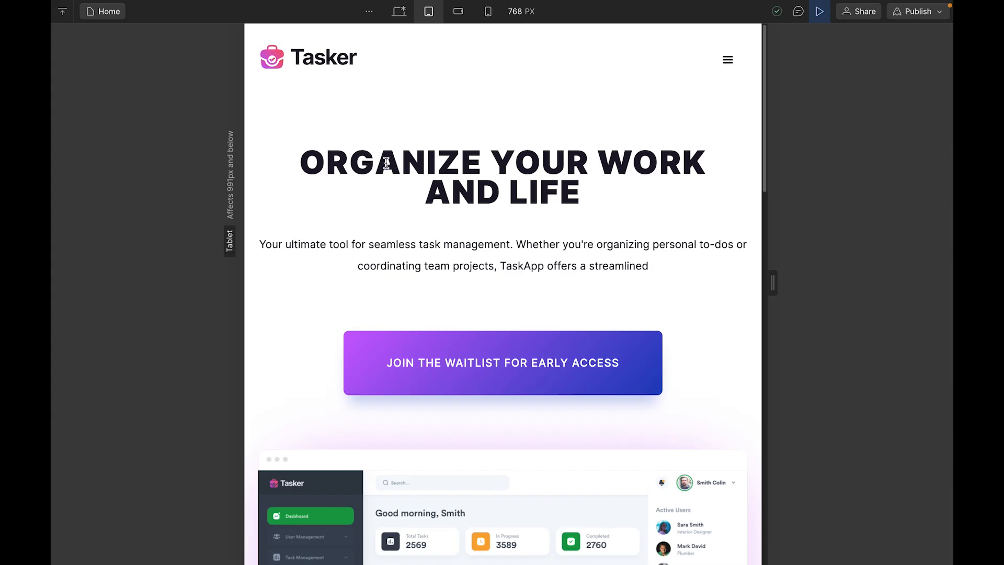
# - Preview the page at landscape mobile width and check the side spacing of the hero, logos, features and form
pyautogui.click(459, 12)
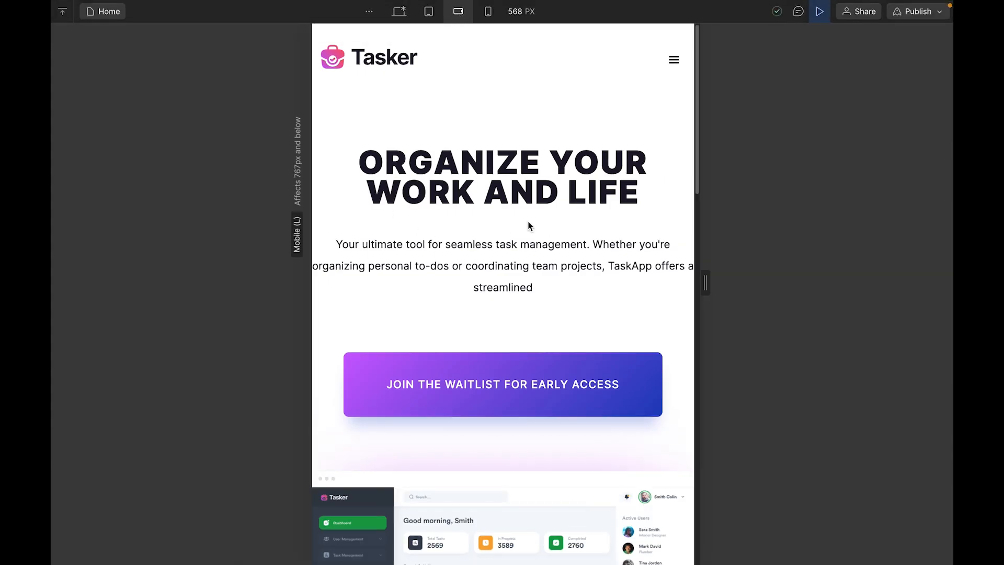
pyautogui.scroll(-4, 522, 233)
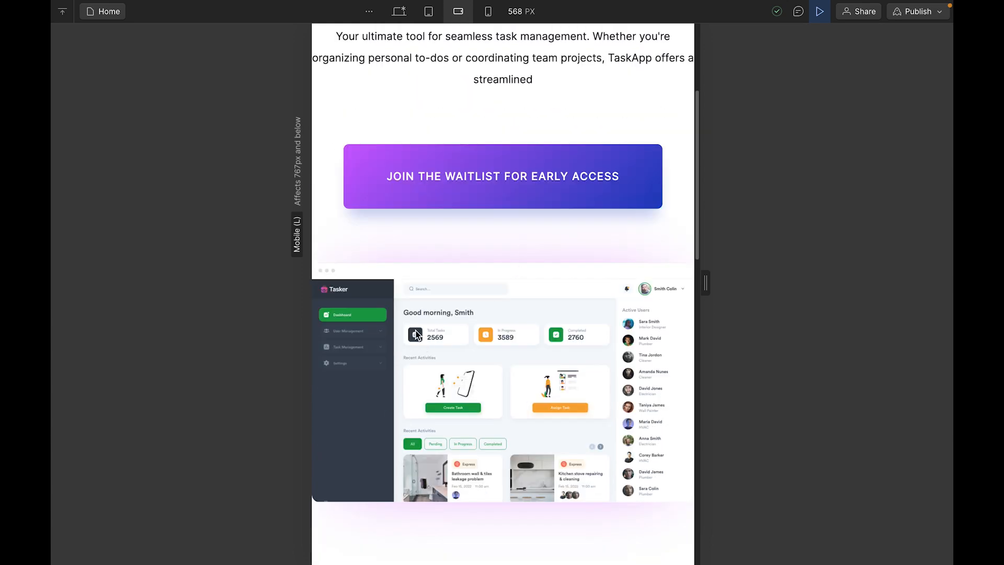
pyautogui.scroll(4, 350, 387)
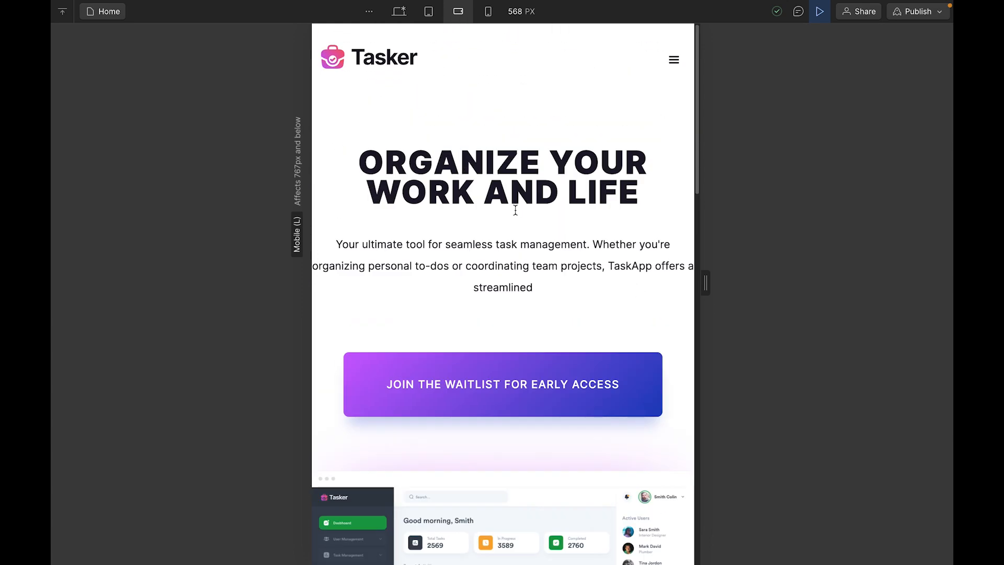
pyautogui.scroll(-1, 495, 275)
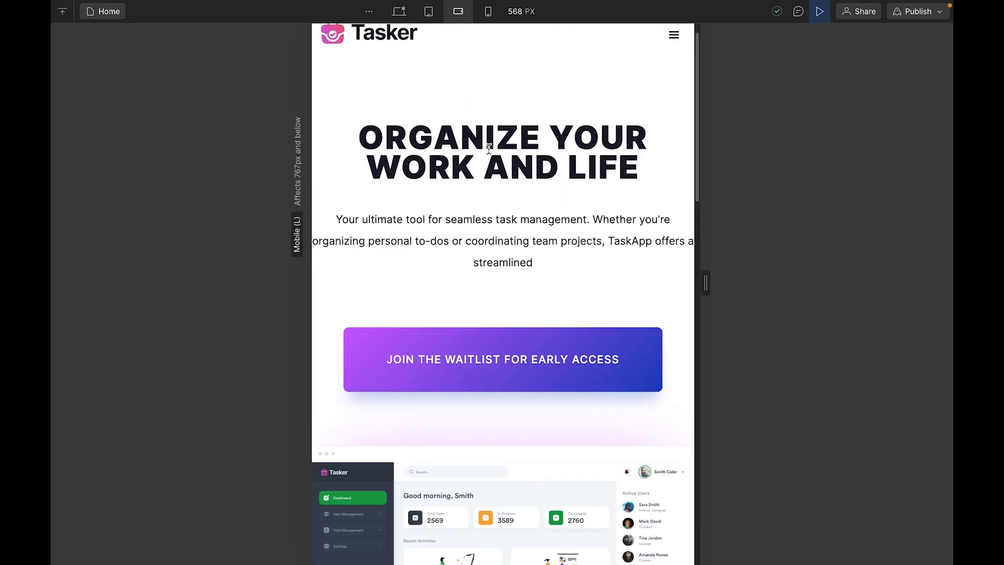
pyautogui.scroll(1, 527, 216)
pyautogui.scroll(-10, 501, 186)
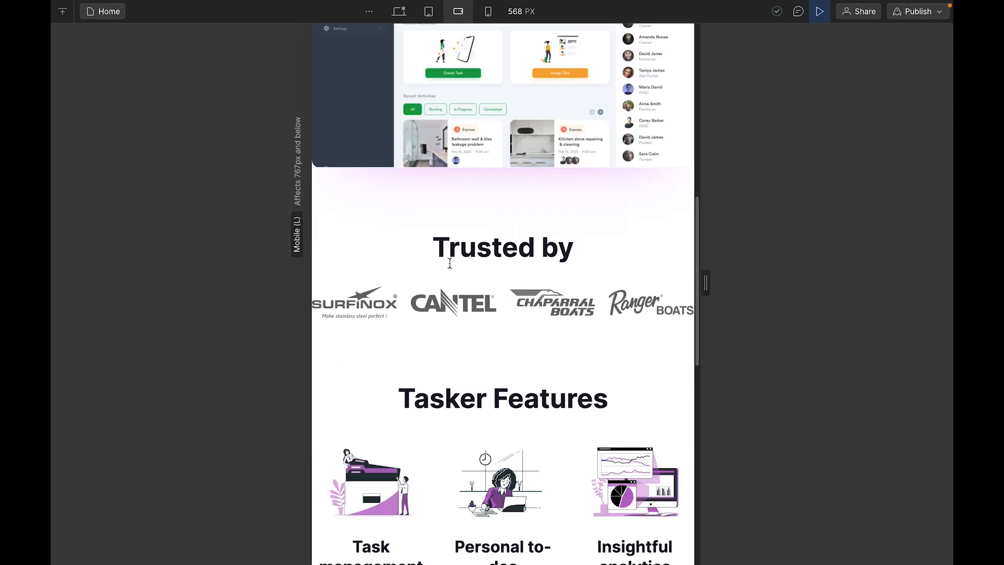
pyautogui.scroll(-1, 469, 256)
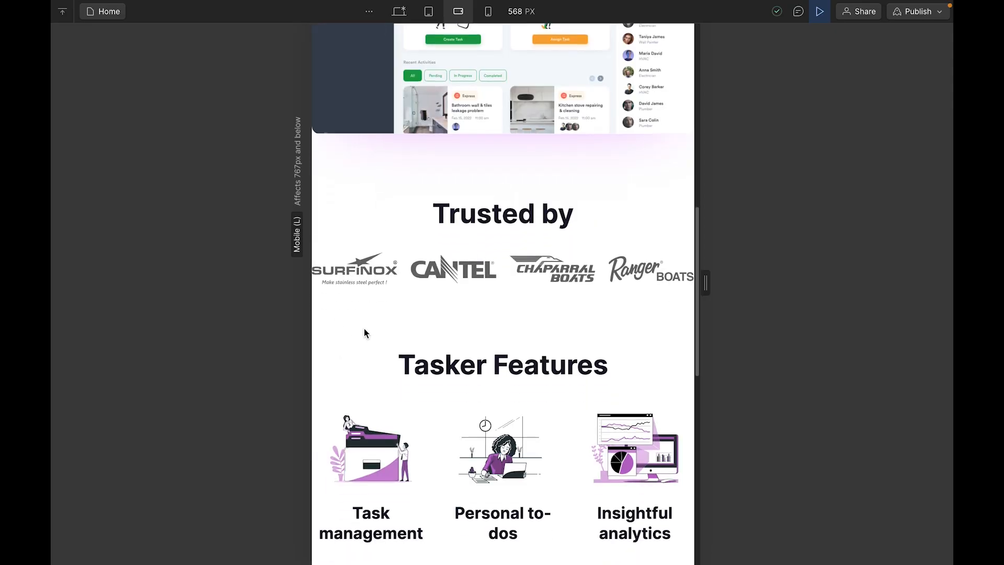
pyautogui.scroll(-10, 450, 355)
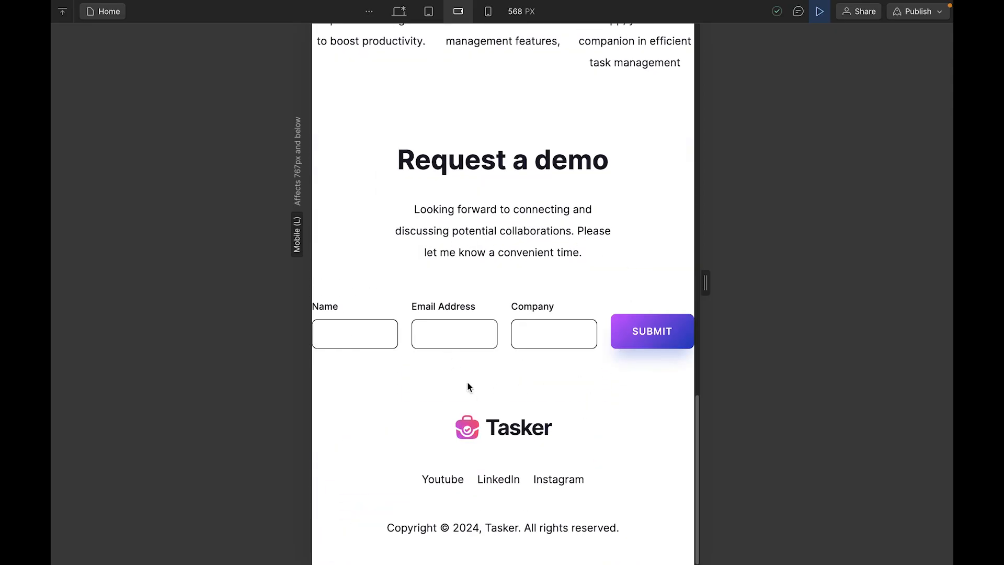
# - Preview the page at portrait mobile width, check the hero text, logos and feature columns, and return to the design view
pyautogui.click(487, 11)
pyautogui.scroll(10, 516, 183)
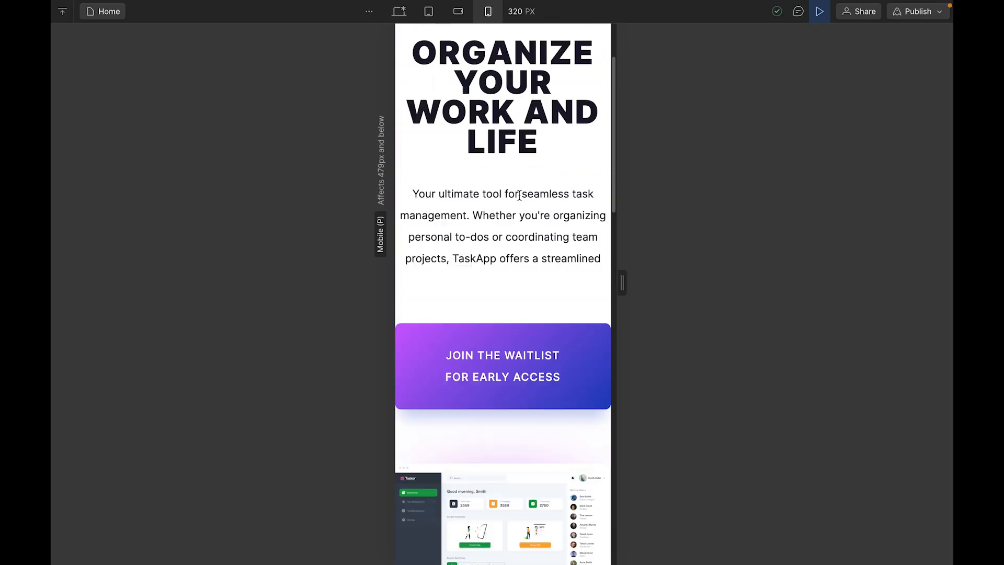
pyautogui.scroll(3, 522, 206)
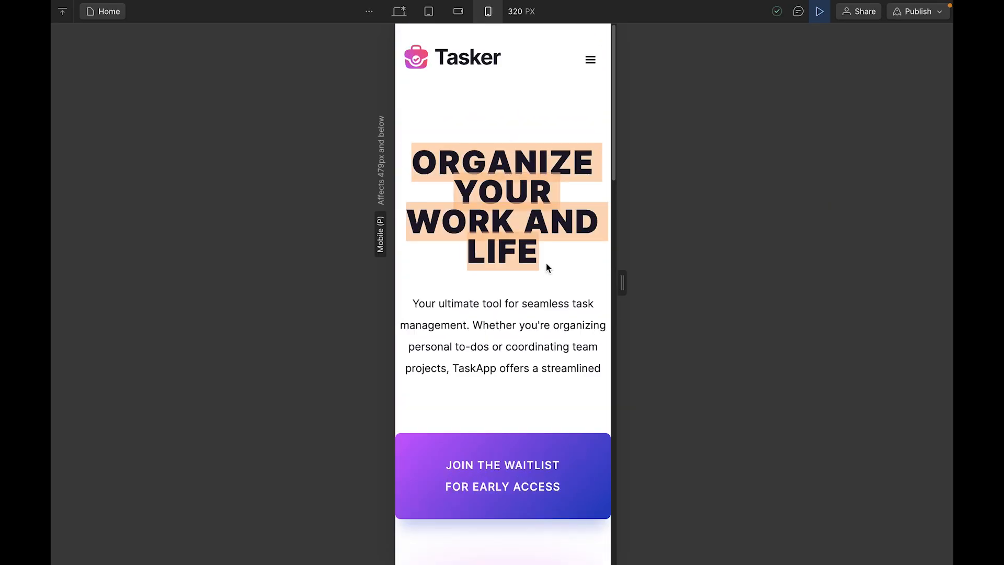
pyautogui.scroll(-4, 482, 356)
pyautogui.scroll(-10, 447, 380)
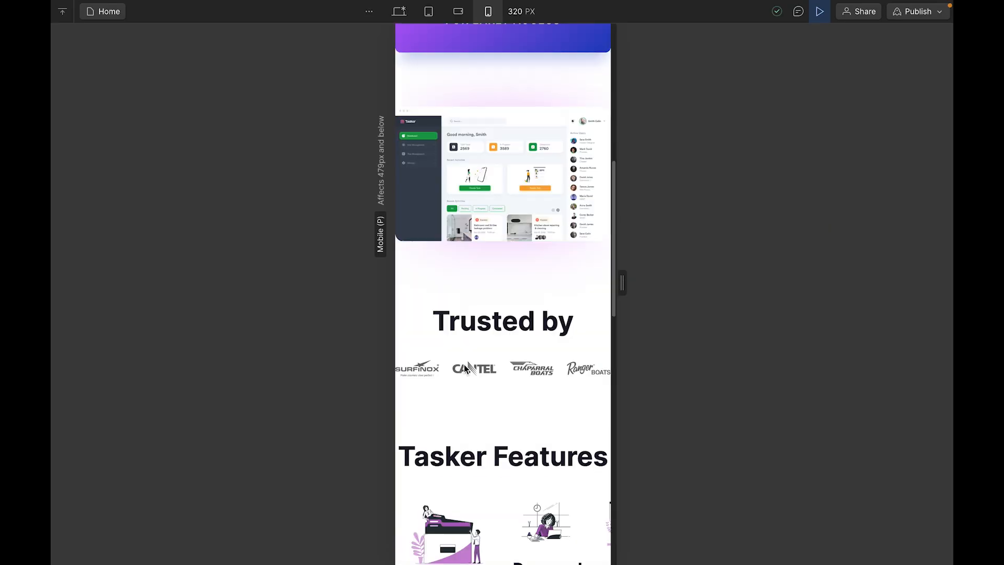
pyautogui.scroll(-3, 506, 186)
pyautogui.moveTo(460, 262); pyautogui.dragTo(539, 263)
pyautogui.scroll(-5, 482, 351)
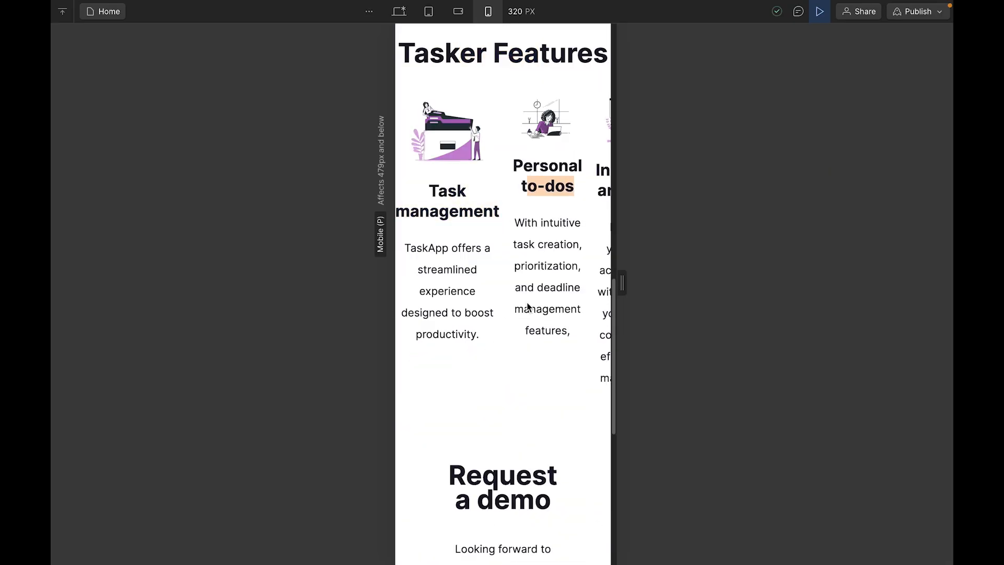
pyautogui.scroll(-5, 502, 308)
pyautogui.scroll(-1, 511, 346)
pyautogui.scroll(15, 471, 397)
pyautogui.hotkey('ctrl', 'shift', 'p')
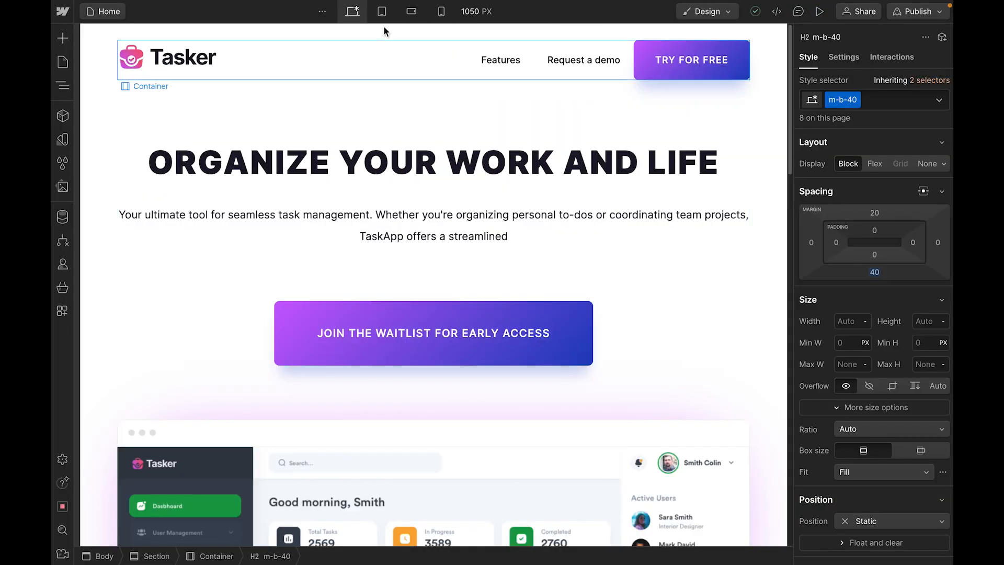
# - At the tablet breakpoint, set the left and right margins of the hero's centered container to 20 px
pyautogui.click(383, 11)
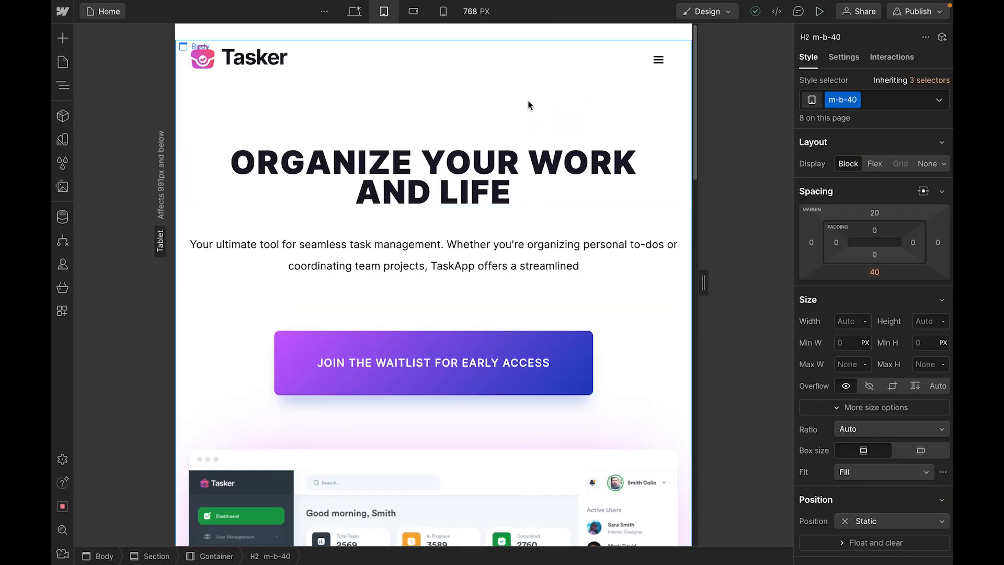
pyautogui.click(329, 66)
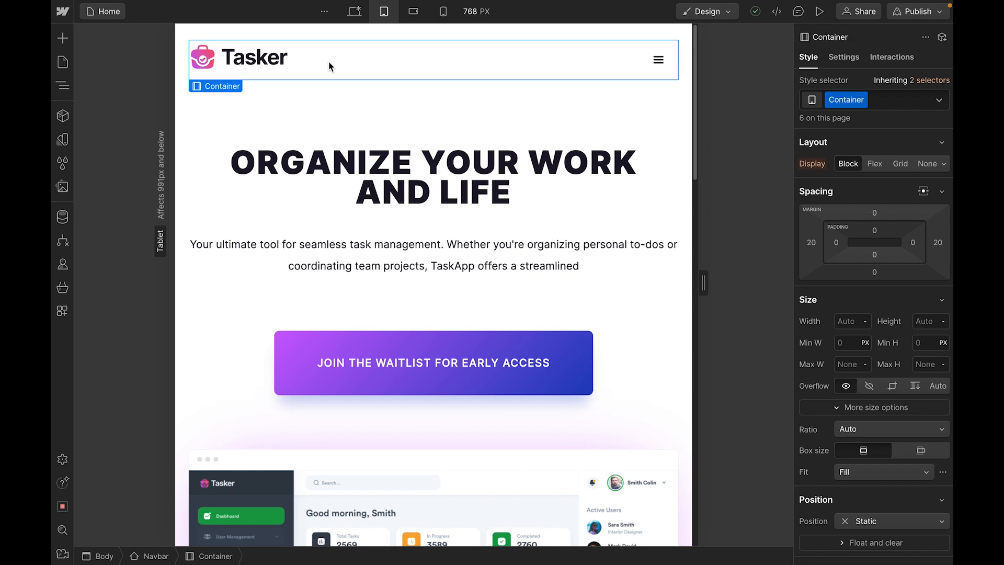
pyautogui.click(664, 302)
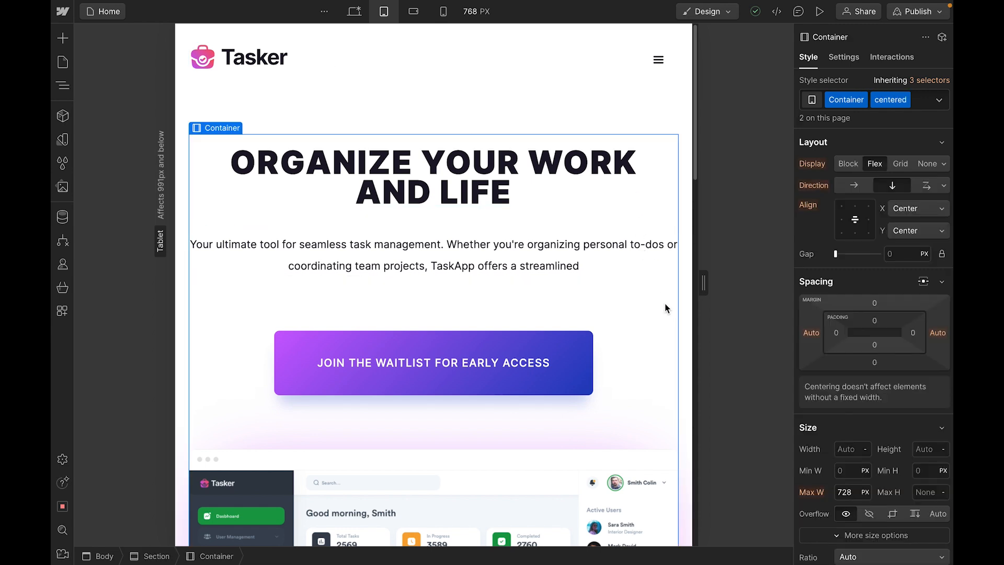
pyautogui.click(812, 334)
pyautogui.write('20')
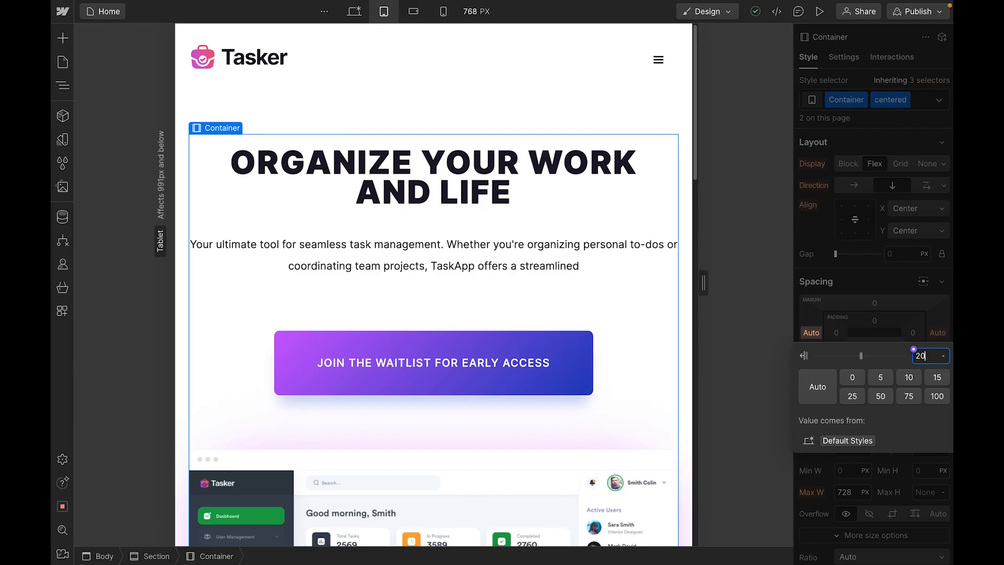
pyautogui.press('Return')
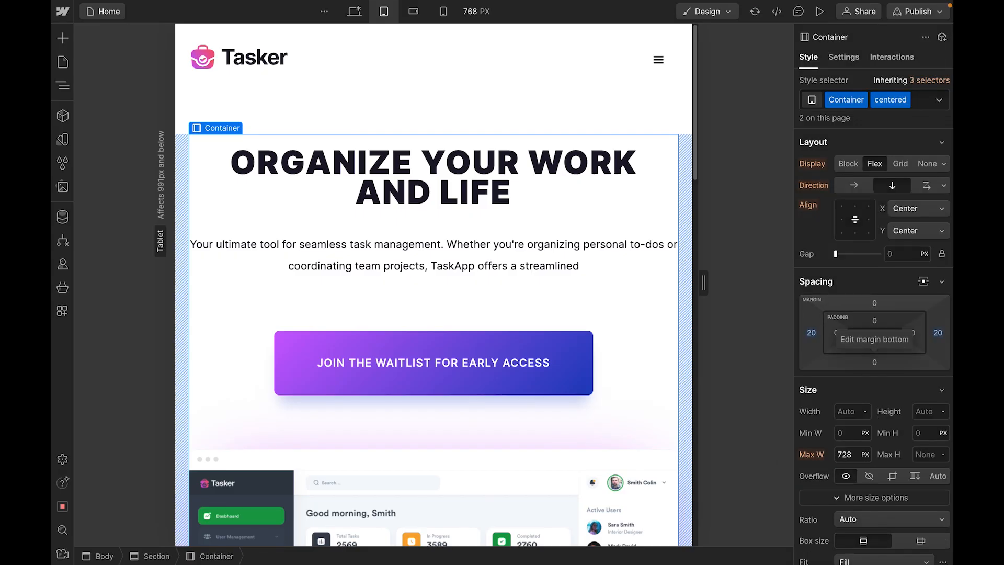
# - Compare the navbar and Trusted by containers, and set the hero container's left and right margins to 40 px for tablet
pyautogui.click(584, 73)
pyautogui.scroll(-8, 584, 73)
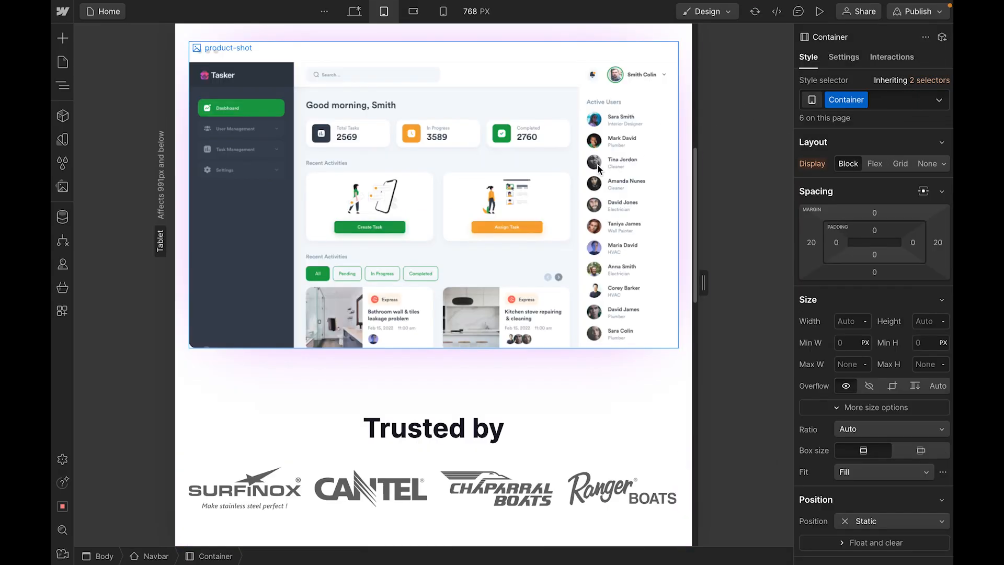
pyautogui.click(620, 404)
pyautogui.scroll(-3, 619, 404)
pyautogui.scroll(-10, 619, 403)
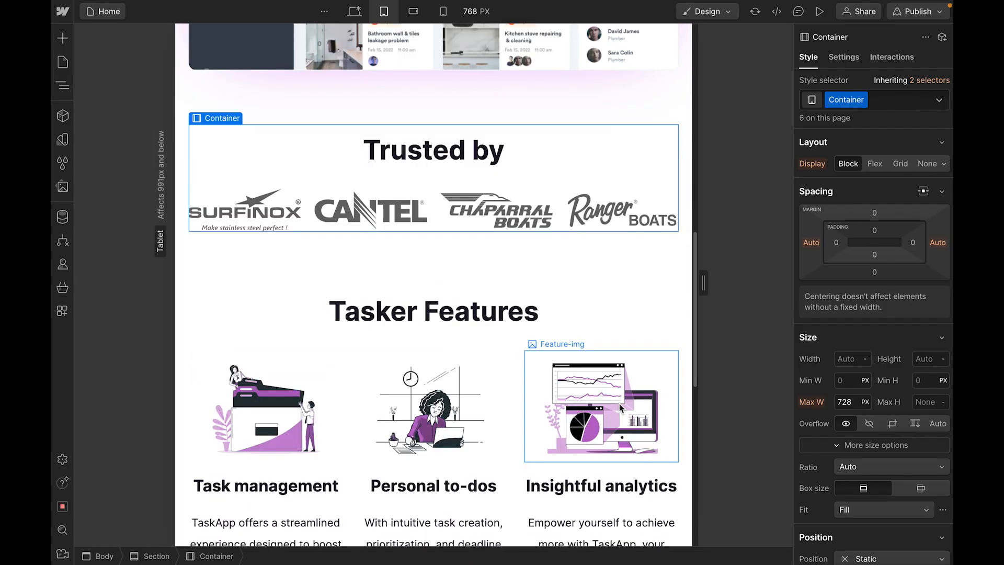
pyautogui.scroll(5, 575, 435)
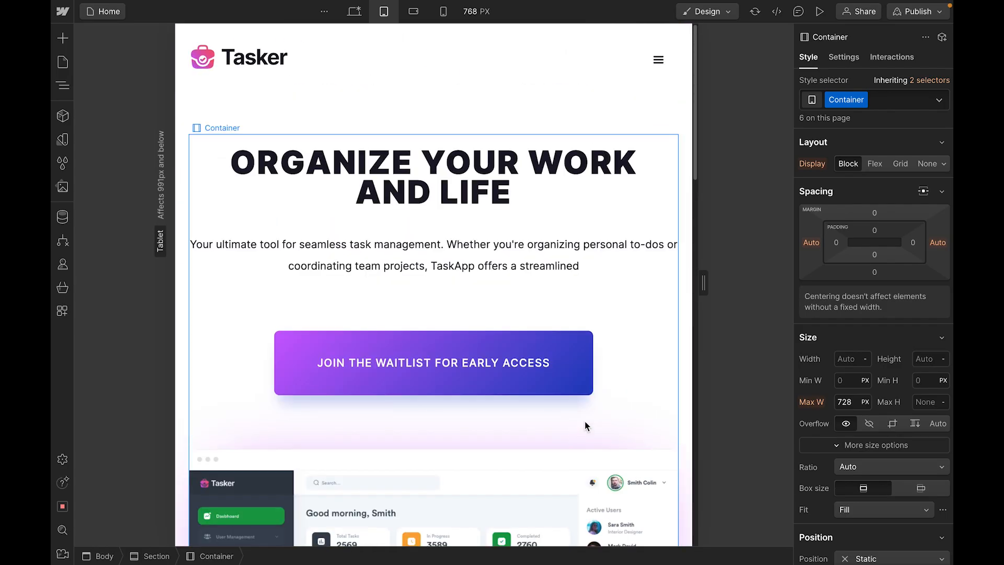
pyautogui.click(625, 346)
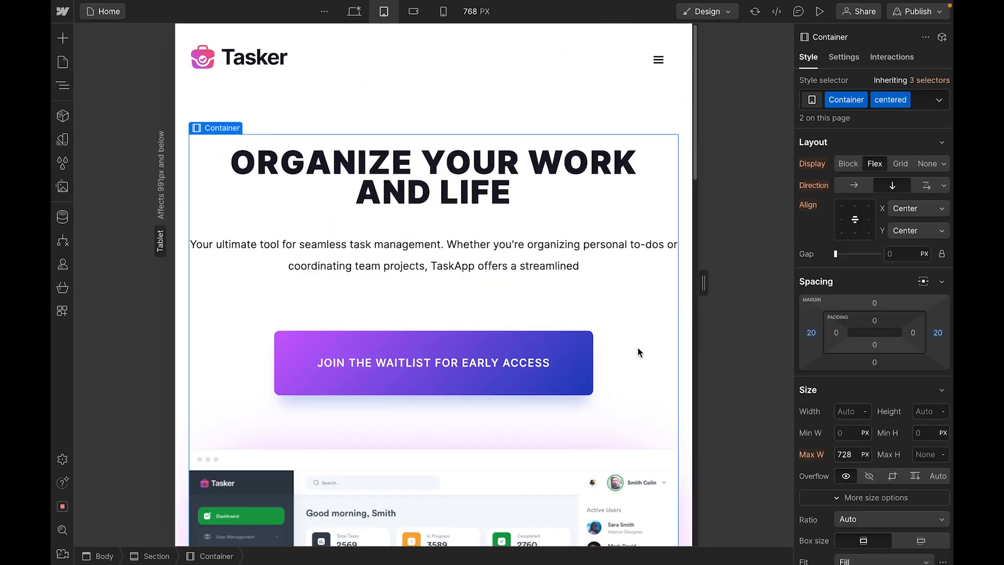
pyautogui.click(812, 333)
pyautogui.click(936, 381)
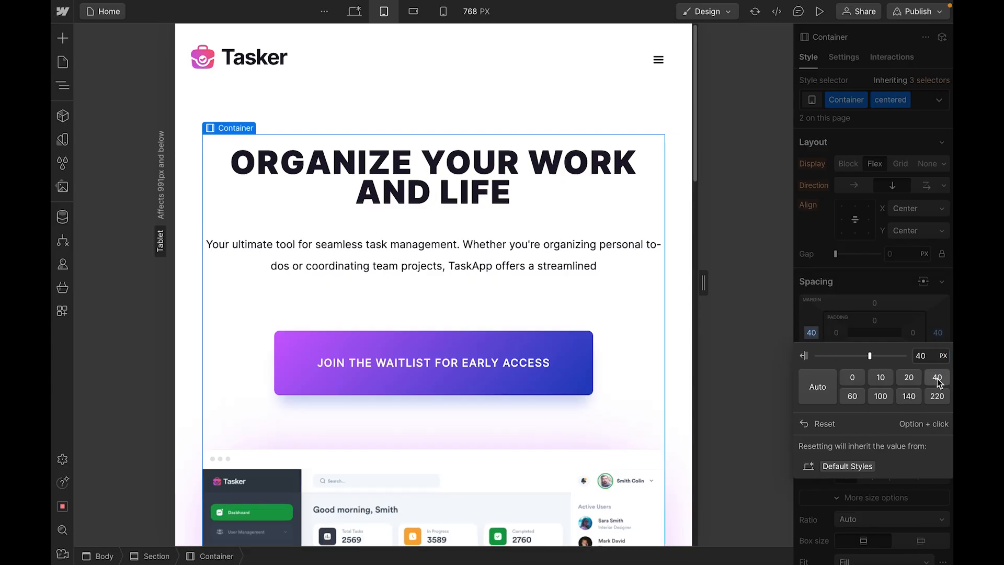
pyautogui.click(553, 116)
# - Set the Section class's top margin to 40 px at the tablet breakpoint, using the hero section
pyautogui.scroll(-6, 440, 277)
pyautogui.scroll(-10, 431, 371)
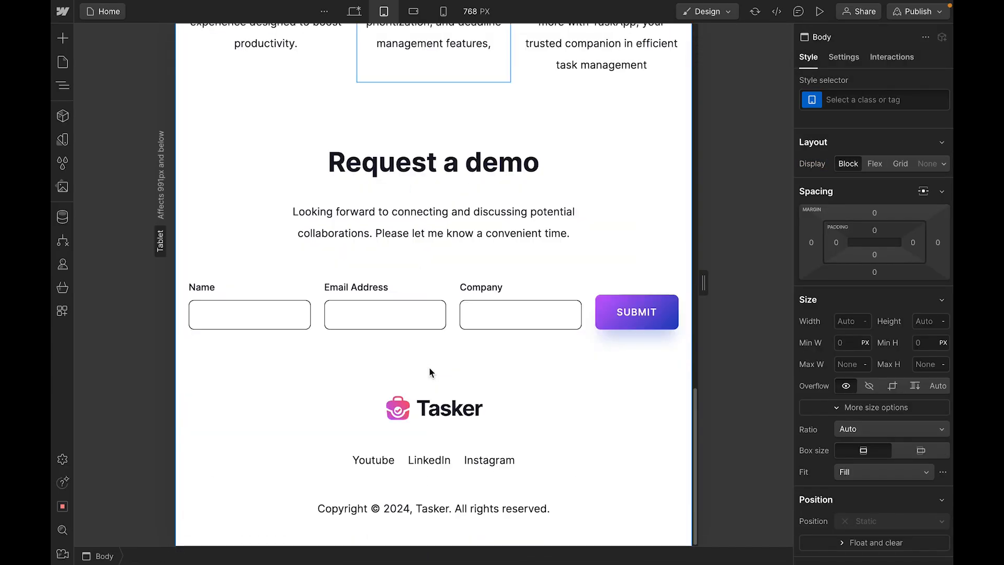
pyautogui.scroll(15, 430, 369)
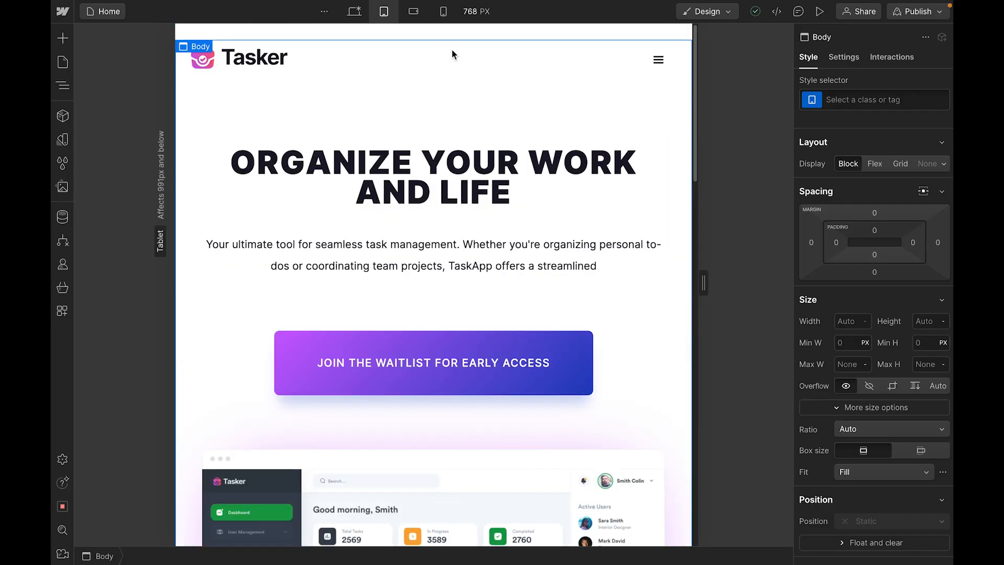
pyautogui.click(324, 136)
pyautogui.click(196, 131)
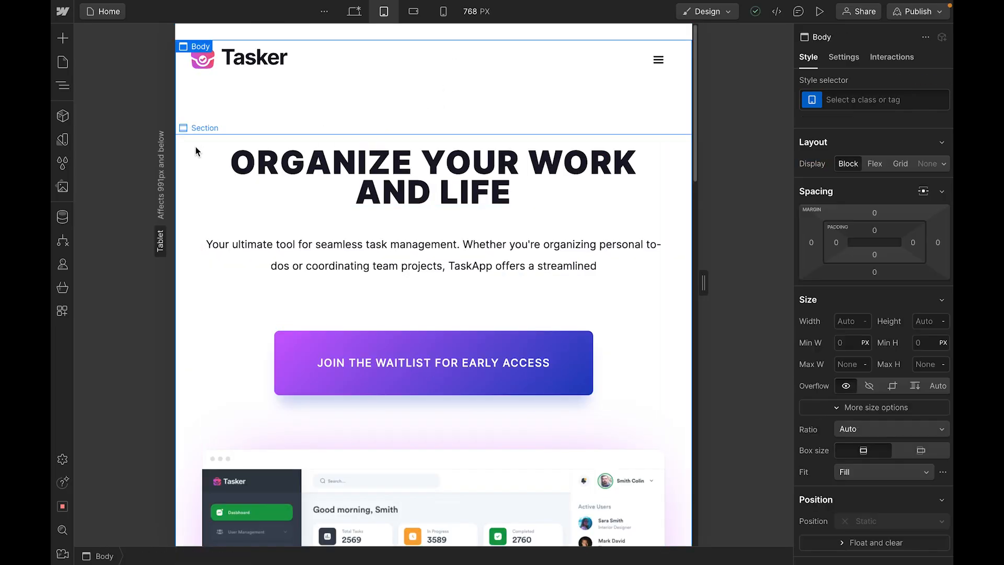
pyautogui.click(198, 149)
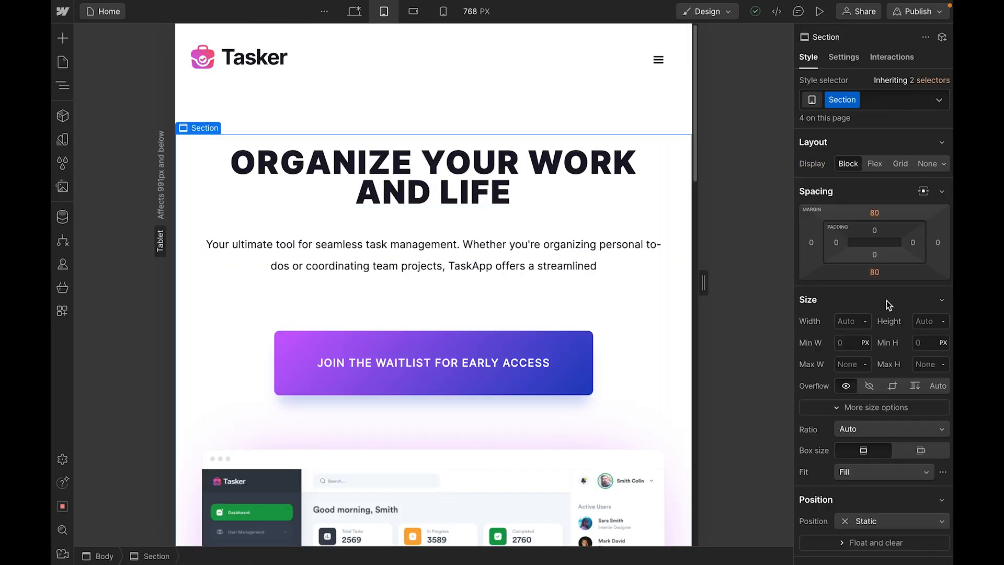
pyautogui.click(874, 213)
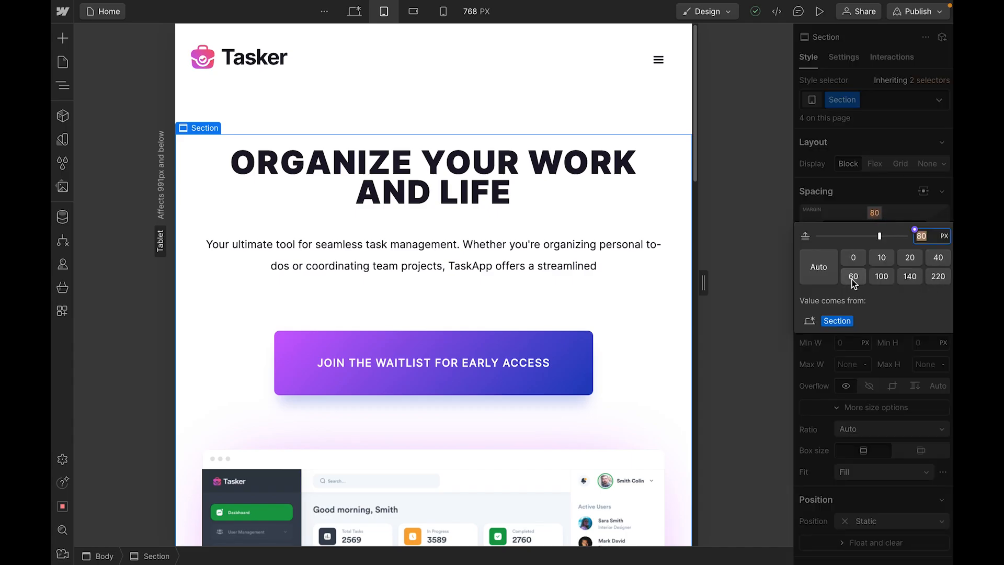
pyautogui.click(938, 258)
pyautogui.scroll(-1, 424, 277)
pyautogui.scroll(1, 471, 292)
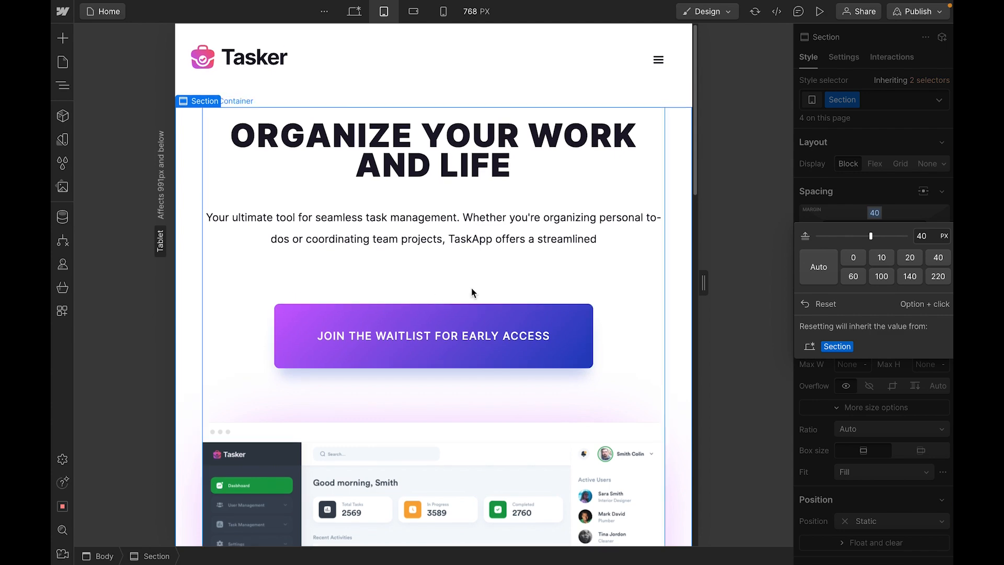
# - Remove the m-b-40 class from the hero's H1 heading and reapply it
pyautogui.scroll(-2, 471, 292)
pyautogui.scroll(2, 471, 291)
pyautogui.click(460, 164)
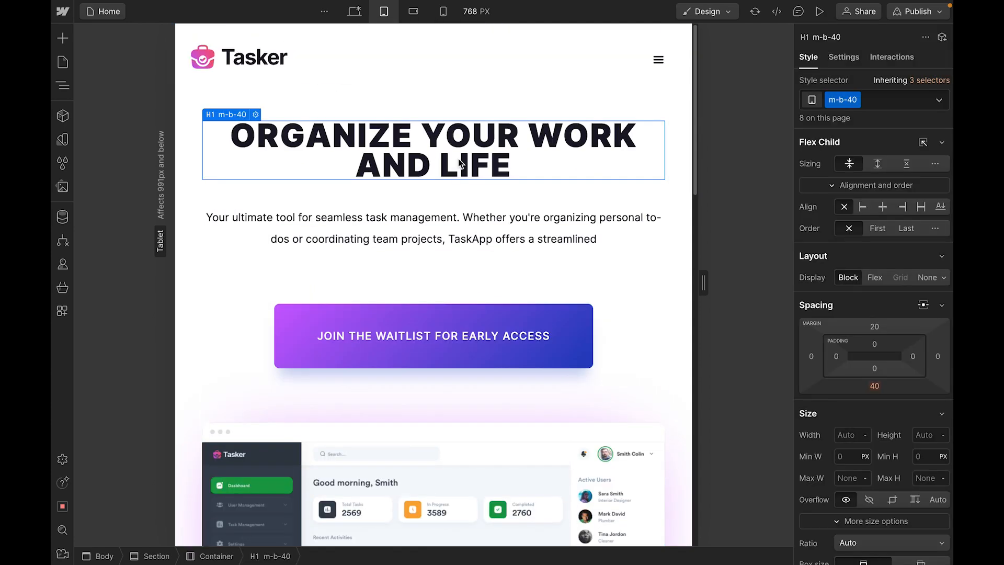
pyautogui.click(856, 100)
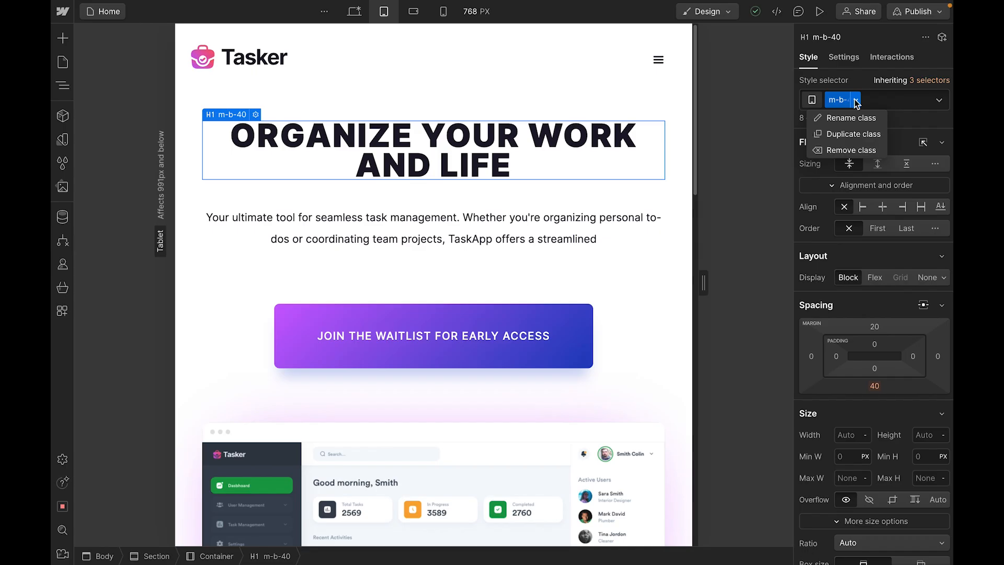
pyautogui.click(851, 150)
pyautogui.click(860, 100)
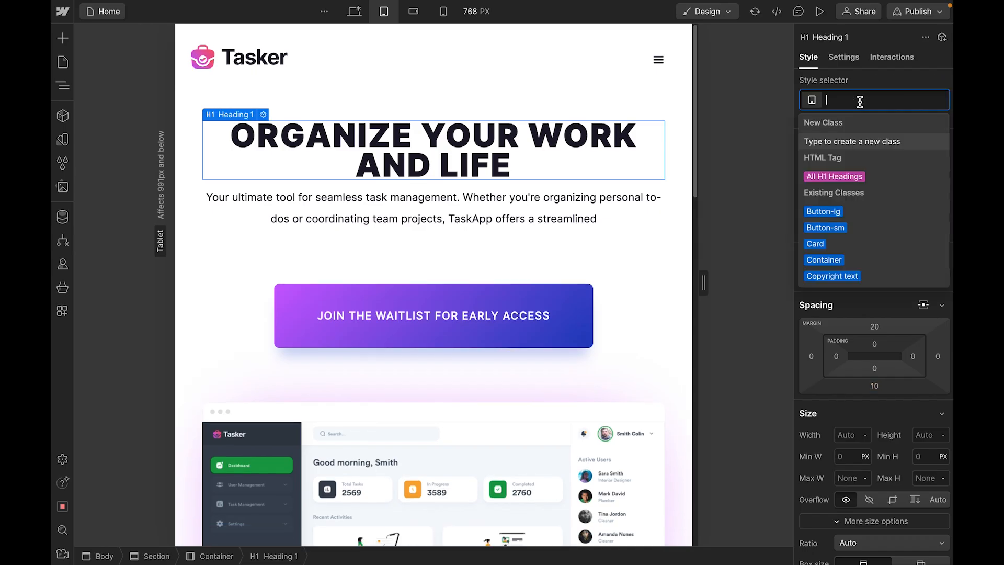
pyautogui.write('m')
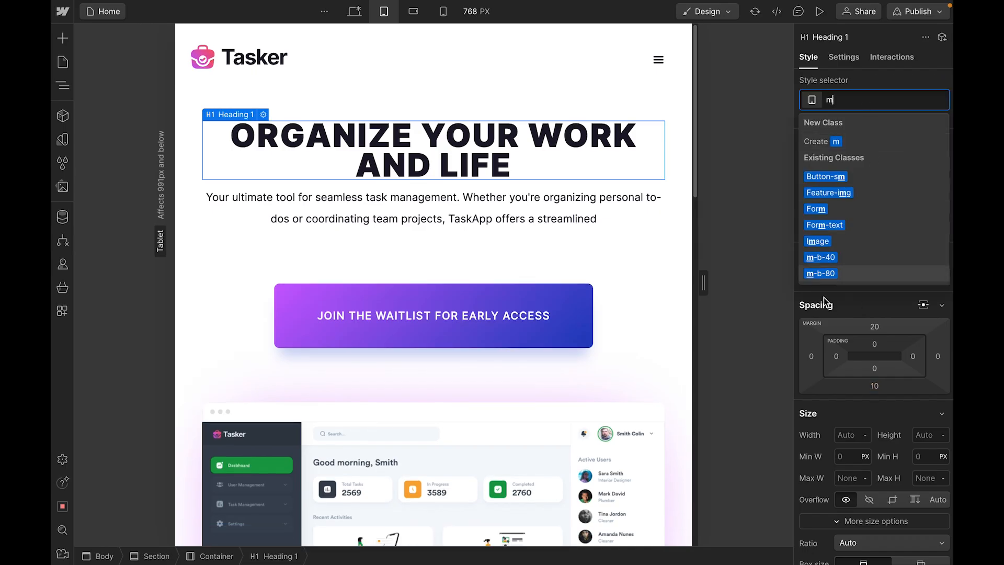
pyautogui.click(824, 258)
# - Duplicate the hero heading's m-b-40 class as m-b-20 and set its bottom margin to 20 px at tablet
pyautogui.click(856, 101)
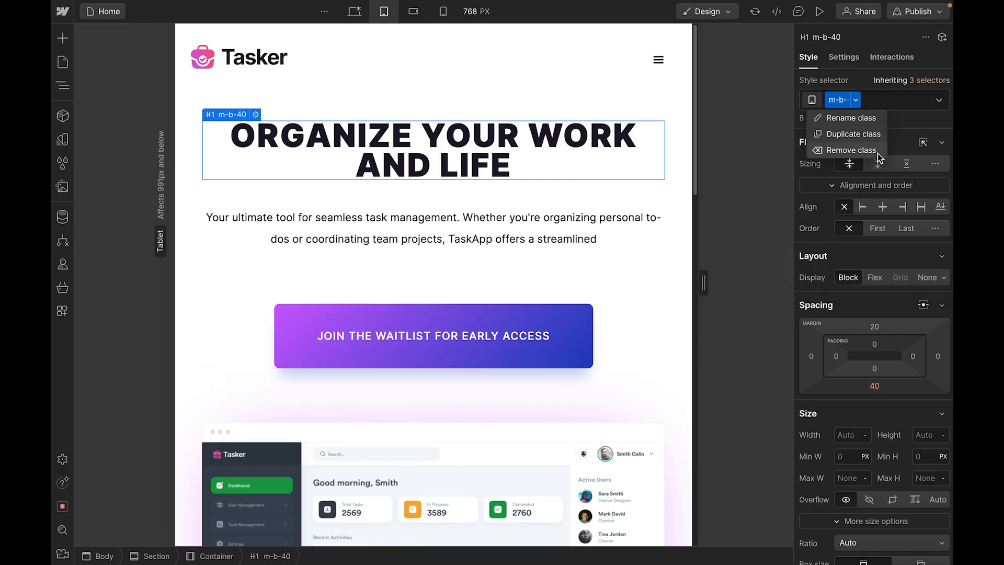
pyautogui.click(870, 137)
pyautogui.moveTo(847, 101); pyautogui.dragTo(876, 101)
pyautogui.write('20')
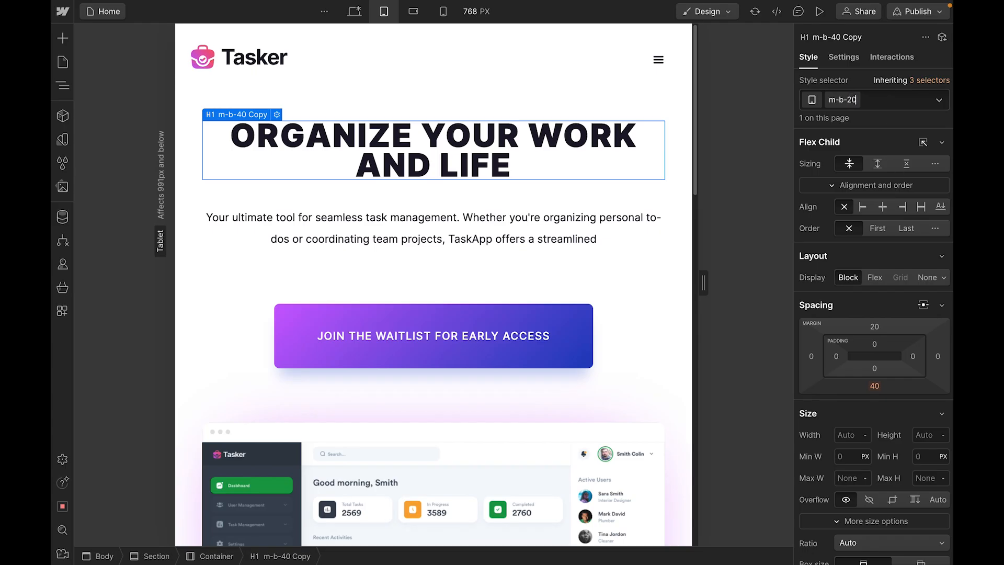
pyautogui.press('Return')
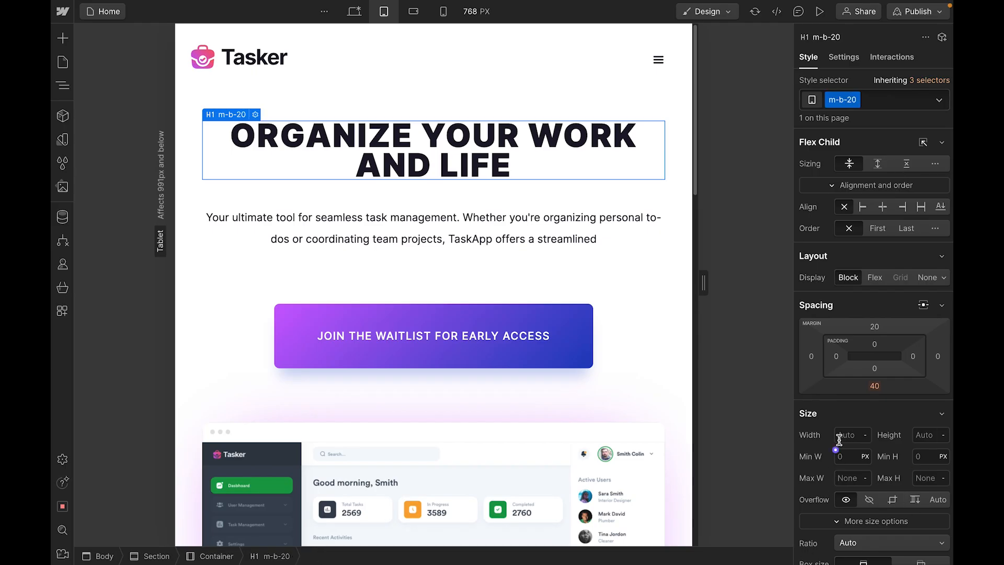
pyautogui.click(874, 386)
pyautogui.click(909, 430)
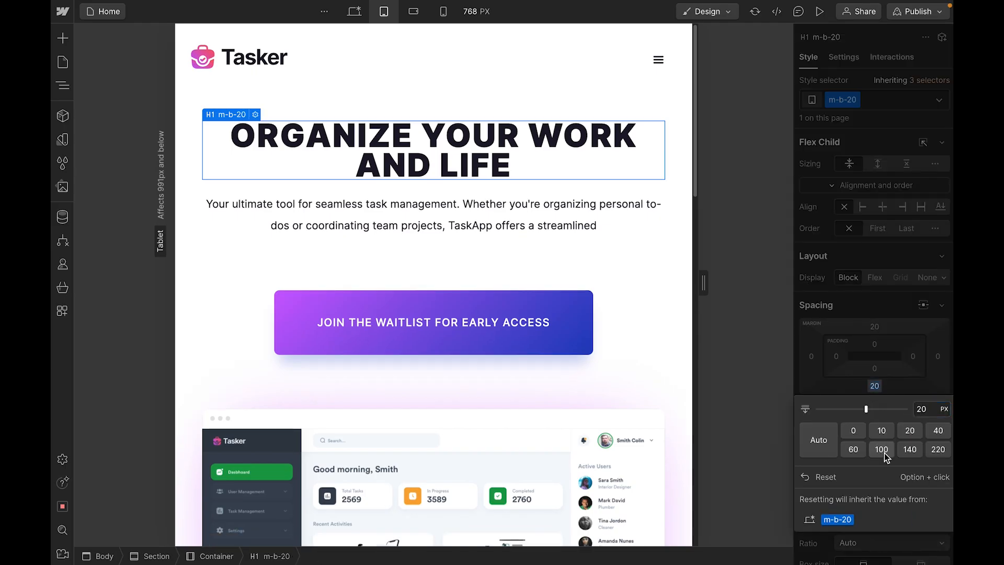
# - Clear the m-b-20 class from the hero heading and target the All H1 Headings tag for styling
pyautogui.click(464, 205)
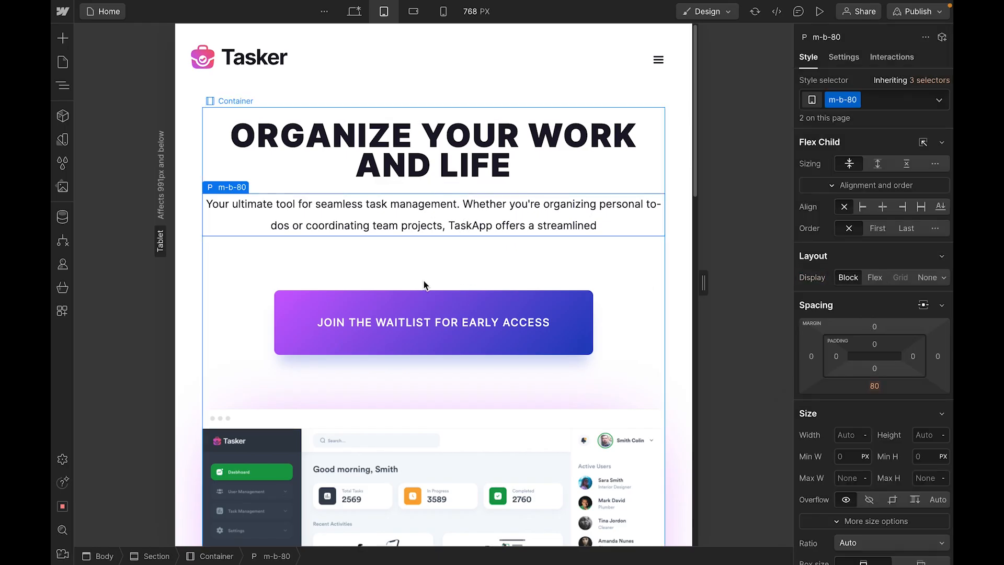
pyautogui.click(426, 150)
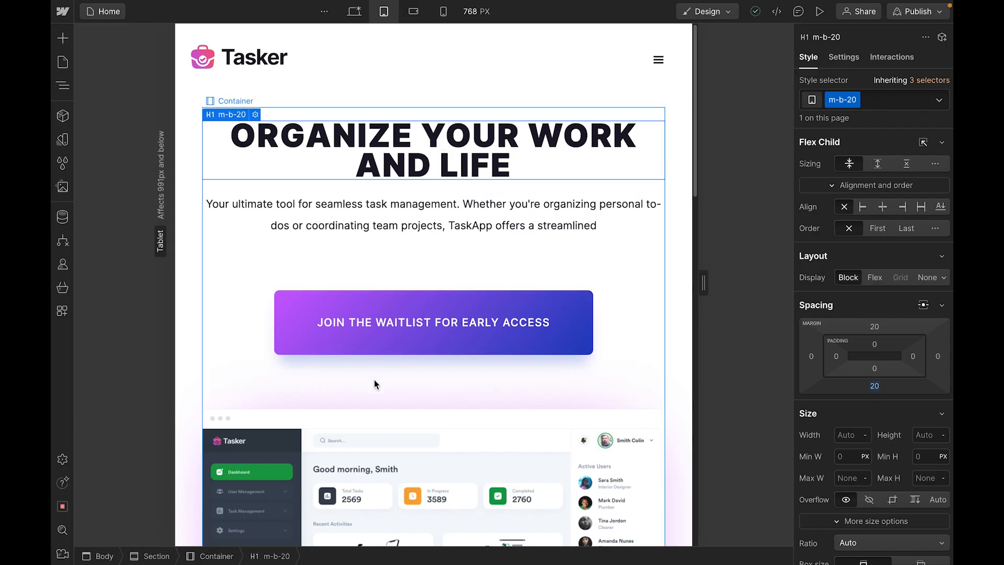
pyautogui.click(882, 99)
pyautogui.press('BackSpace')
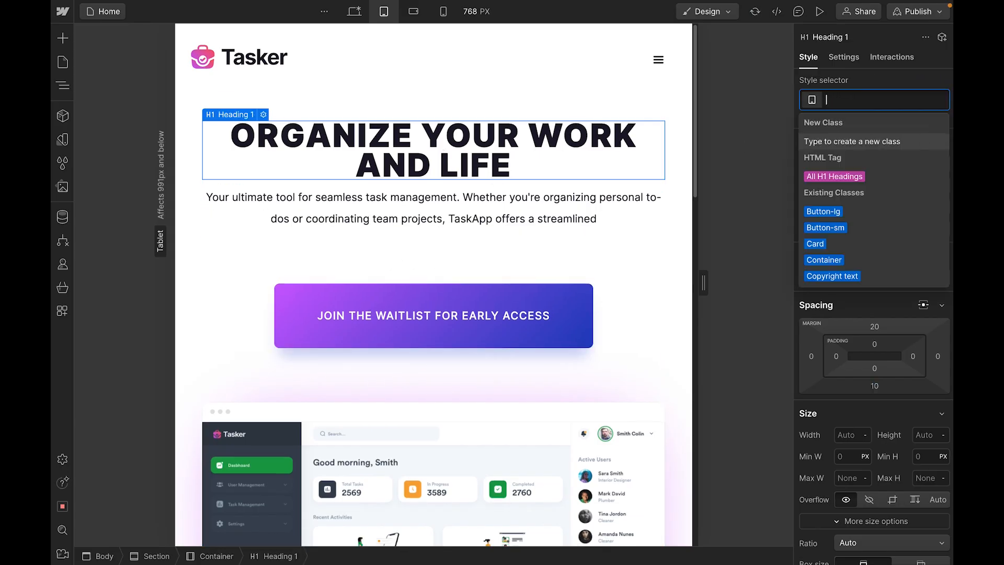
pyautogui.click(841, 174)
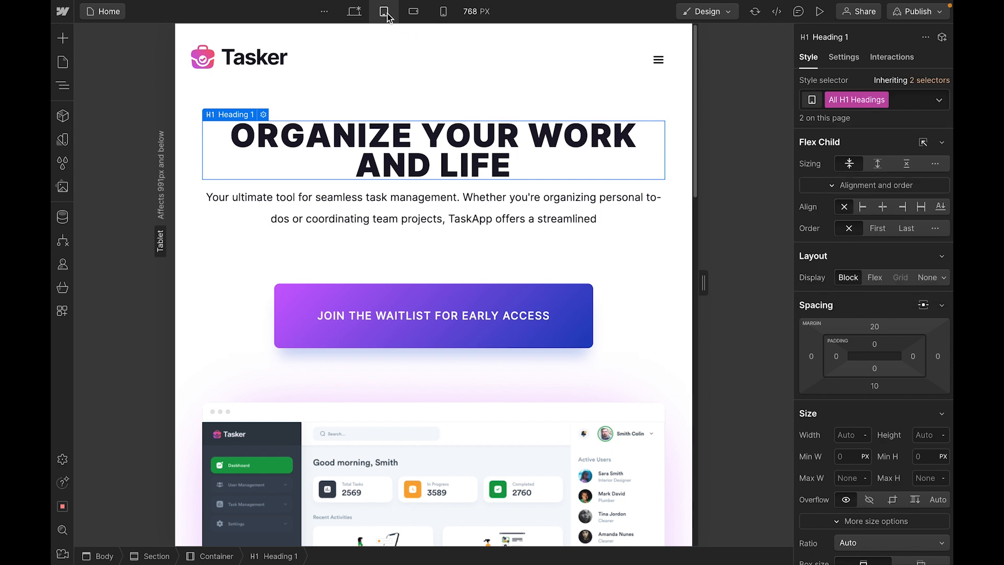
# - Set the font size of All H1 Headings to 2.2 rem at the tablet breakpoint
pyautogui.scroll(-8, 889, 237)
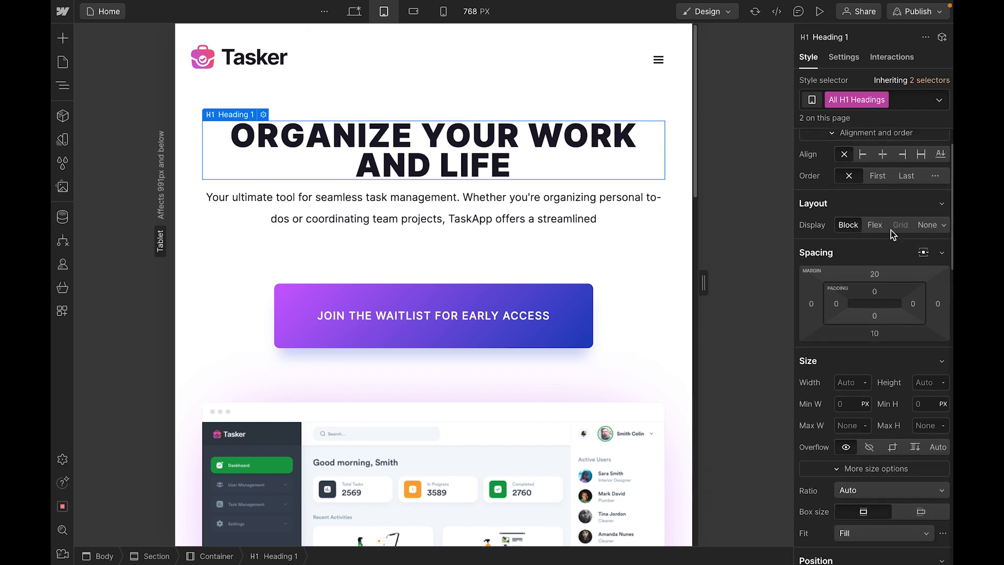
pyautogui.click(852, 301)
pyautogui.write('2')
pyautogui.press('Return')
pyautogui.write('44/16')
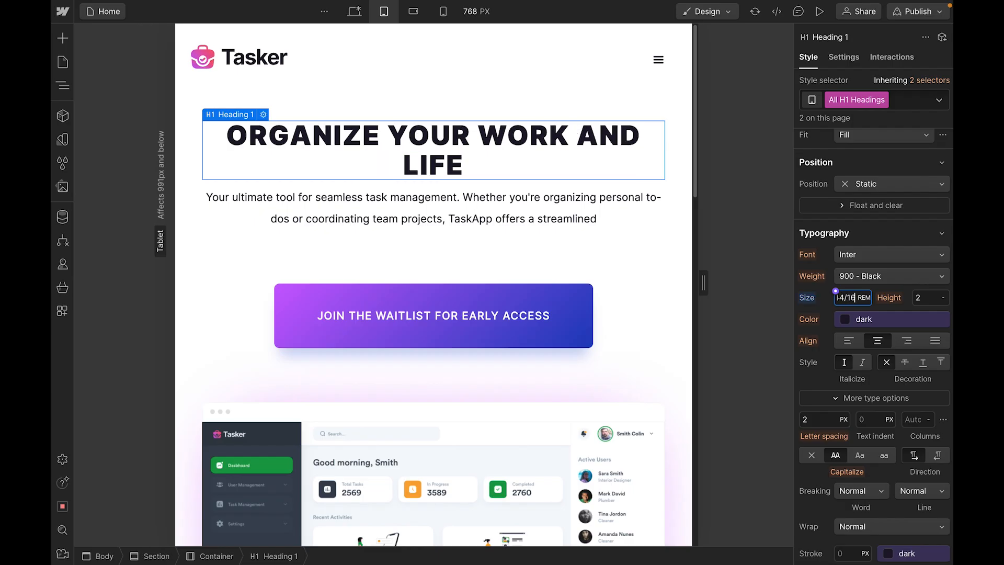
pyautogui.press('Return')
pyautogui.press('Down')
pyautogui.press('Down')
pyautogui.press('Down')
pyautogui.press('Down')
pyautogui.press('Down')
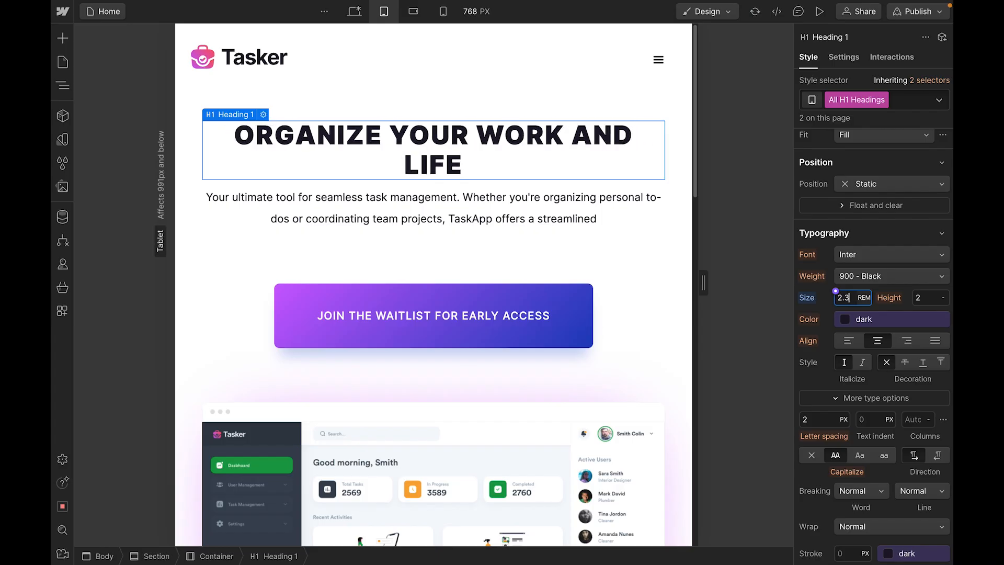
pyautogui.press('Down')
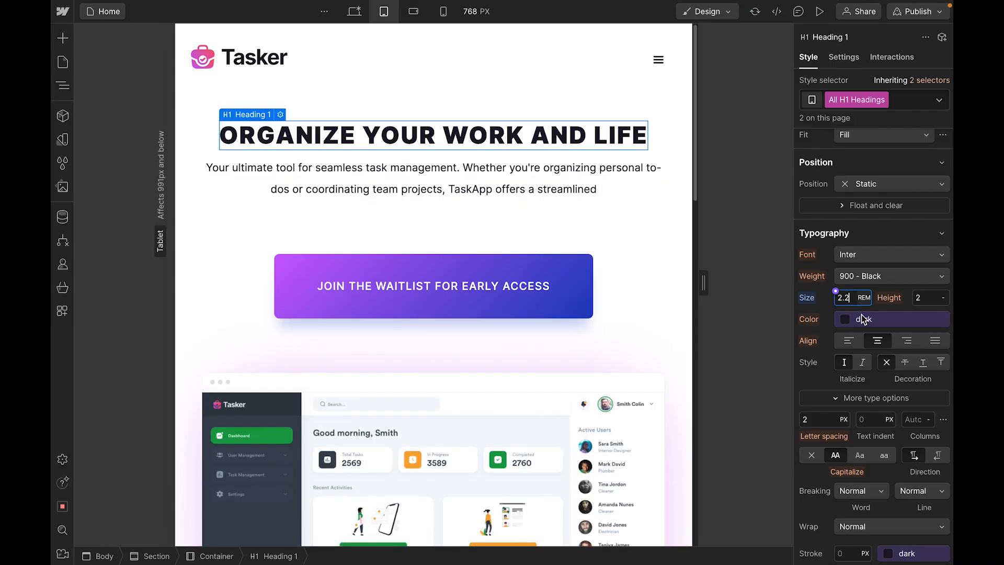
# - Try the m-b-40 class on the hero heading, and replace it with m-b-20
pyautogui.click(887, 99)
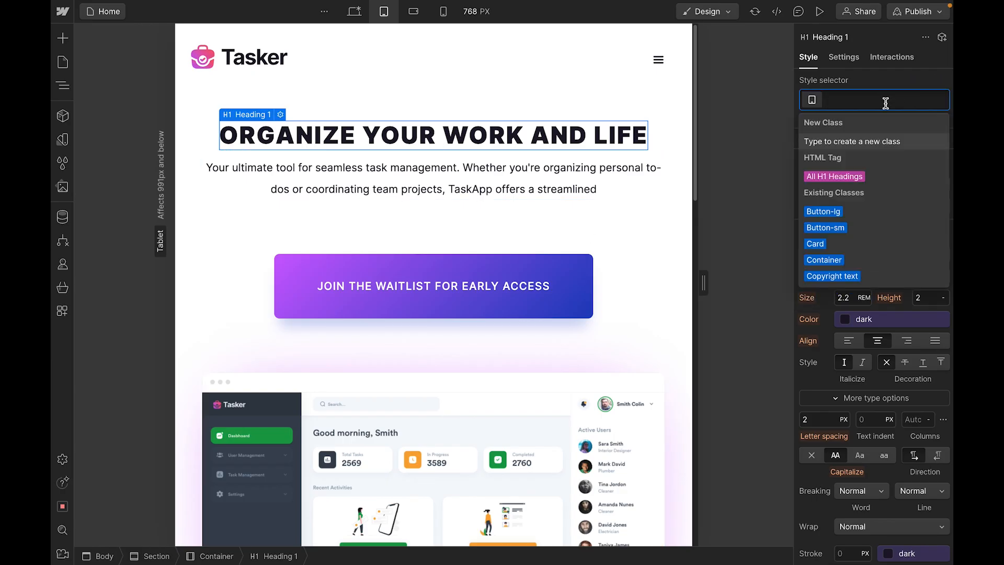
pyautogui.write('m')
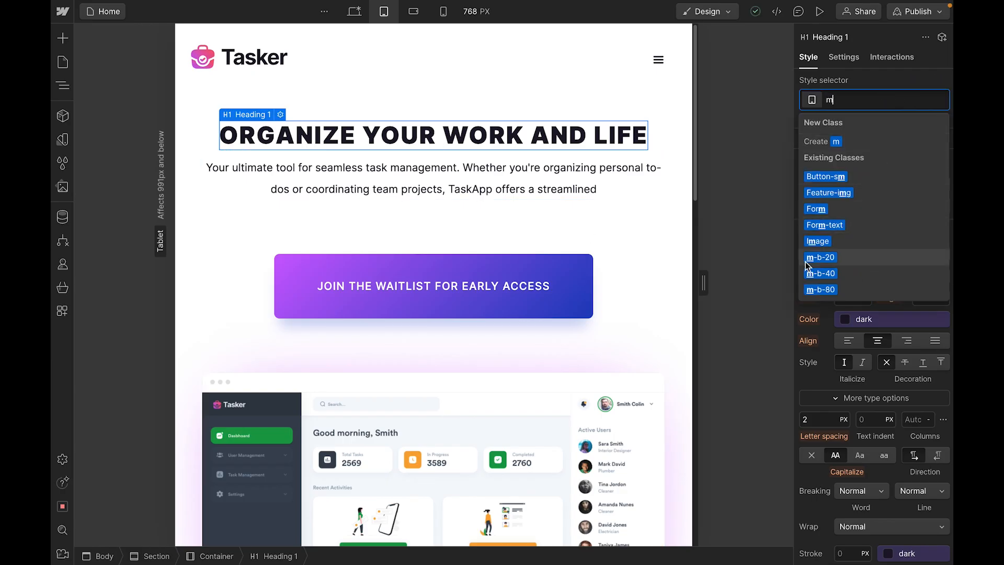
pyautogui.click(828, 273)
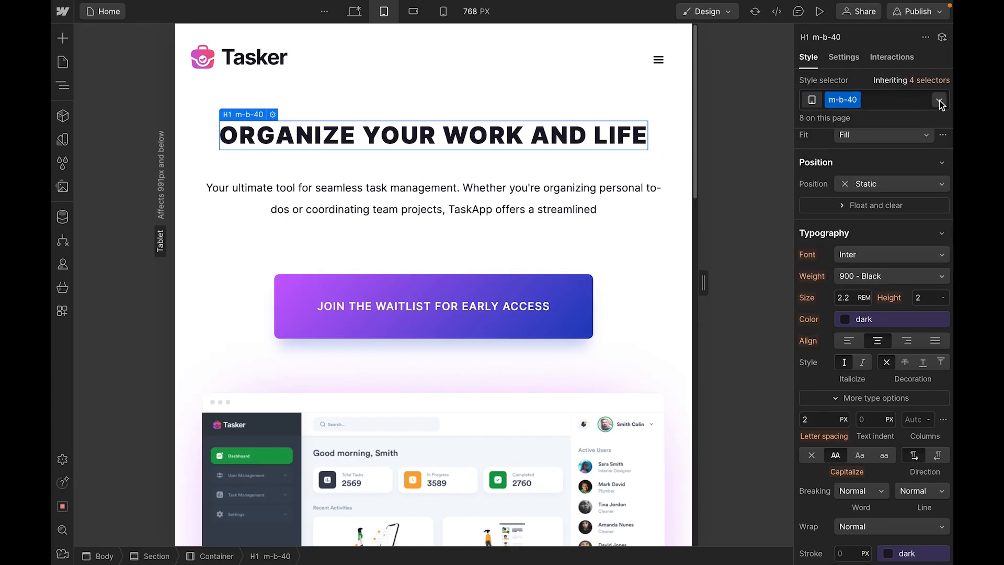
pyautogui.click(888, 101)
pyautogui.press('BackSpace')
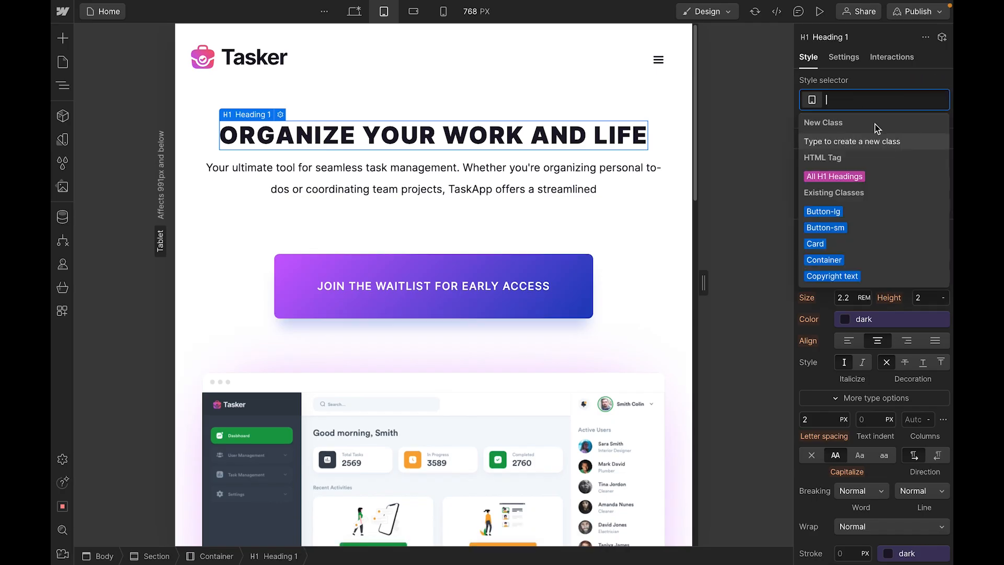
pyautogui.write('m')
pyautogui.click(858, 256)
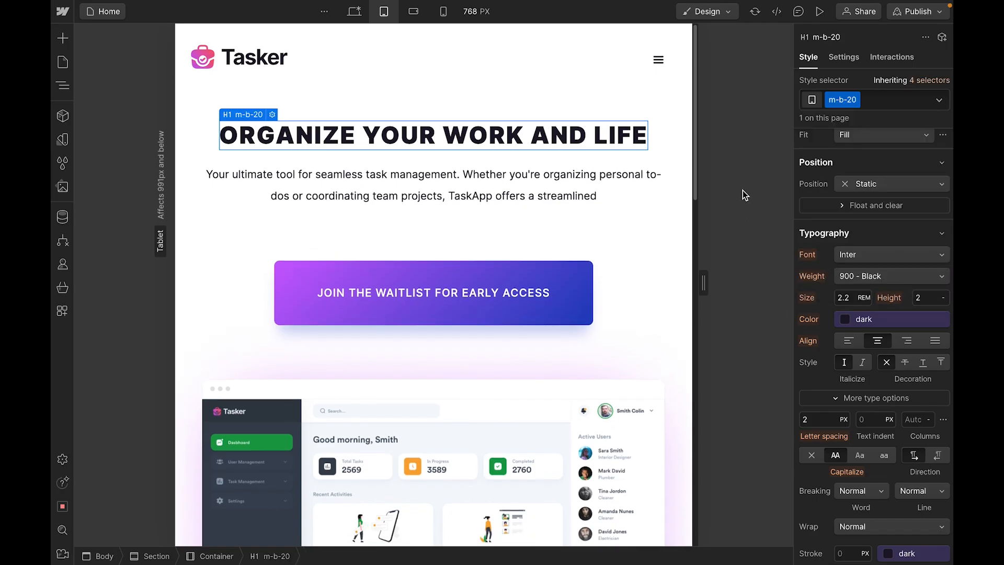
# - Remove the m-b-80 class from the hero paragraph and target the All Paragraphs tag for styling
pyautogui.click(471, 176)
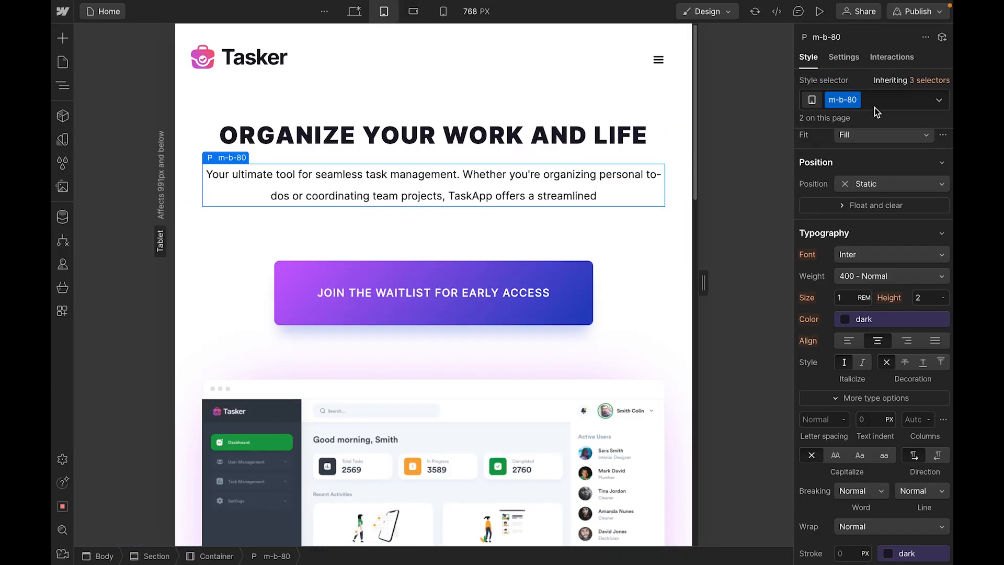
pyautogui.click(875, 100)
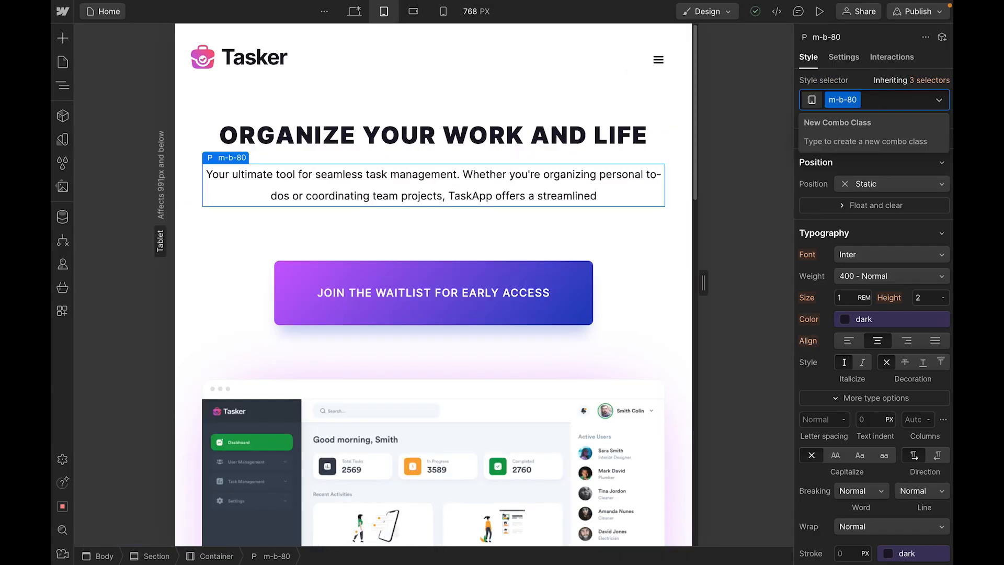
pyautogui.press('BackSpace')
pyautogui.click(851, 175)
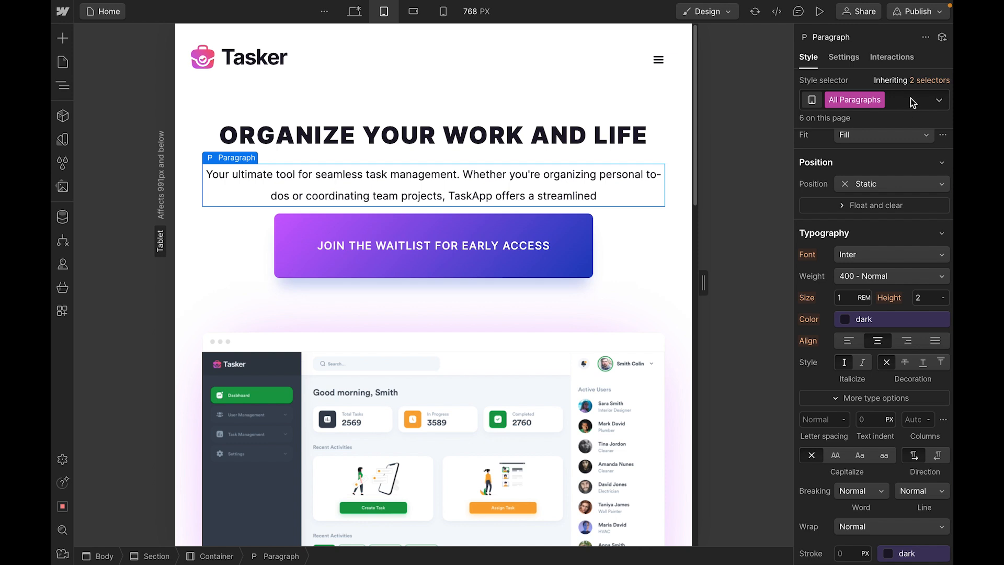
# - Set the maximum width of All Paragraphs to 90% at the tablet breakpoint
pyautogui.scroll(-1, 884, 337)
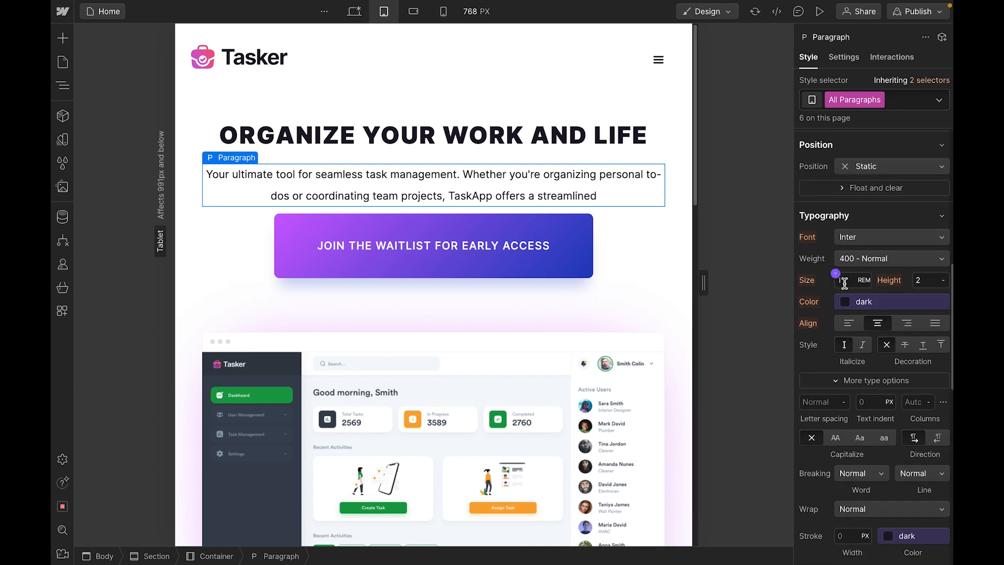
pyautogui.scroll(5, 855, 338)
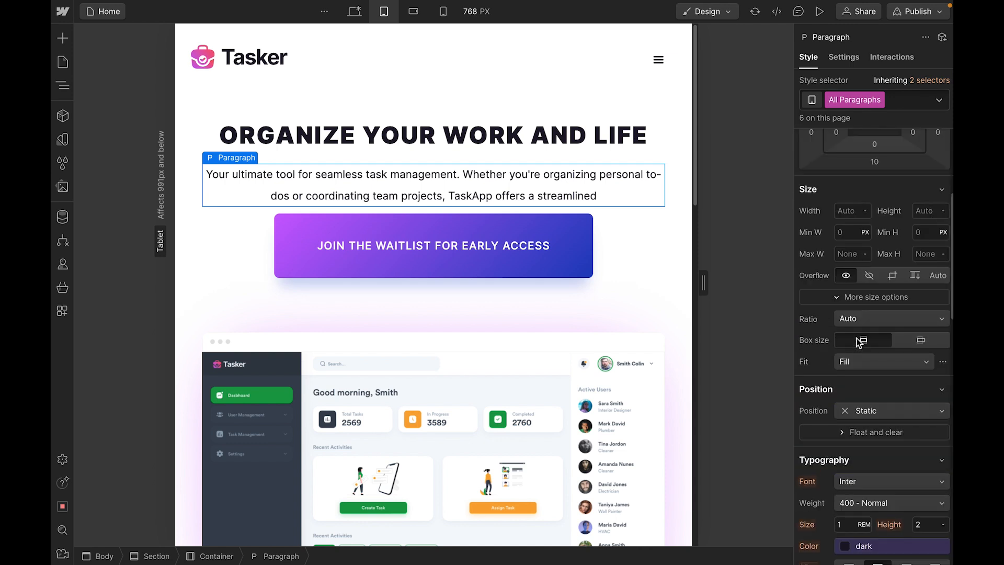
pyautogui.click(853, 263)
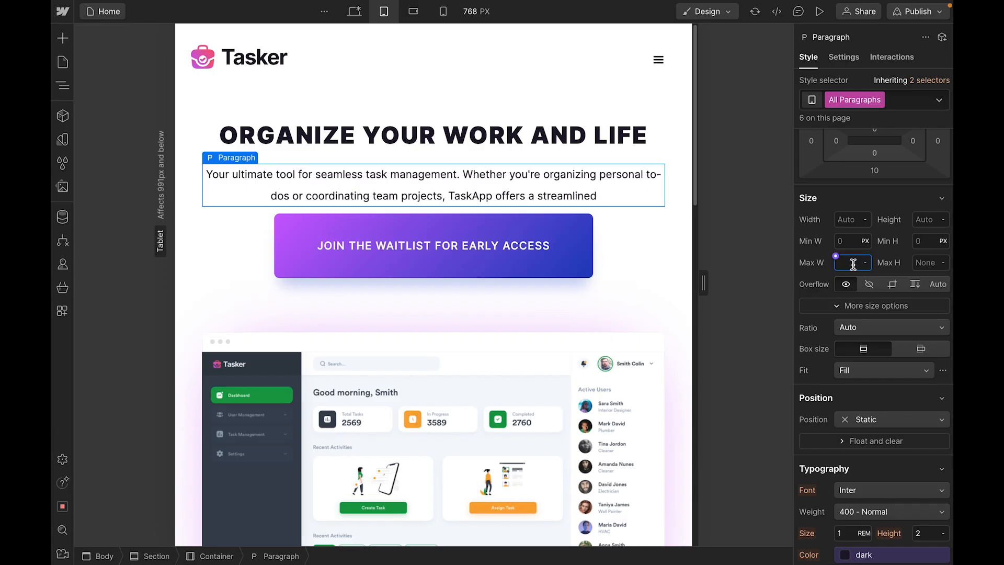
pyautogui.write('80%')
pyautogui.press('Return')
pyautogui.press('Return')
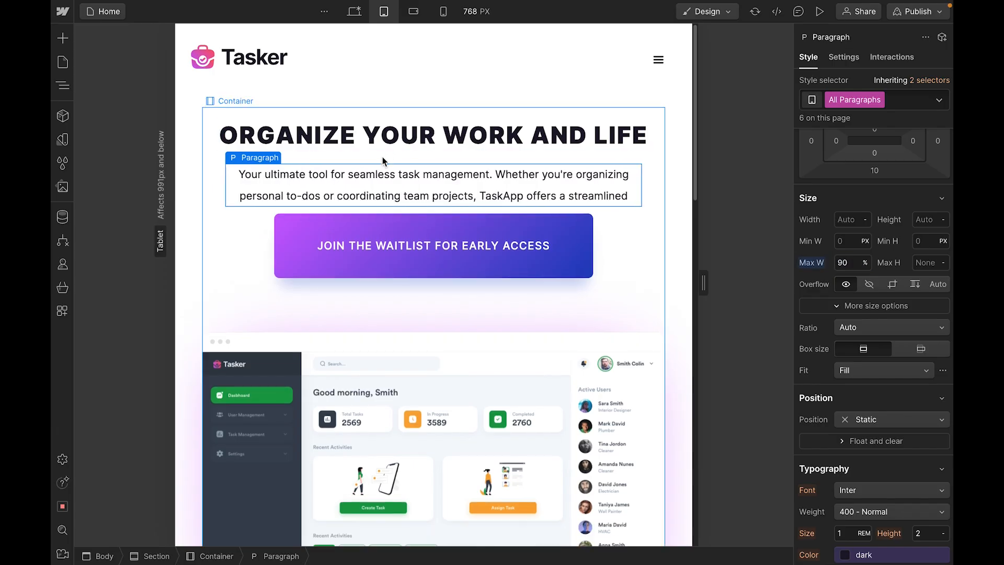
# - Reselect the hero paragraph and apply the existing m-b-40 class to it
pyautogui.click(362, 188)
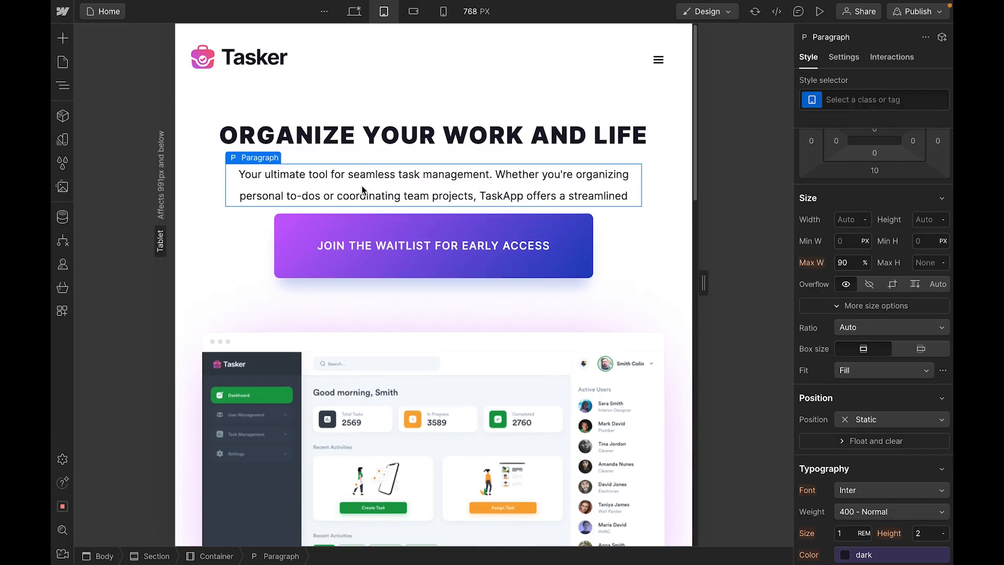
pyautogui.click(880, 100)
pyautogui.write('m')
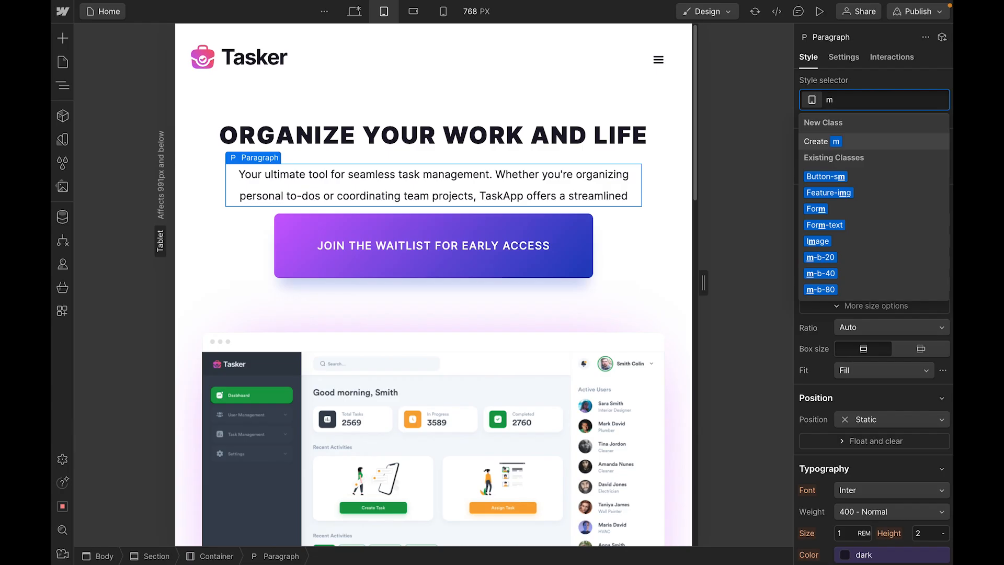
pyautogui.click(822, 273)
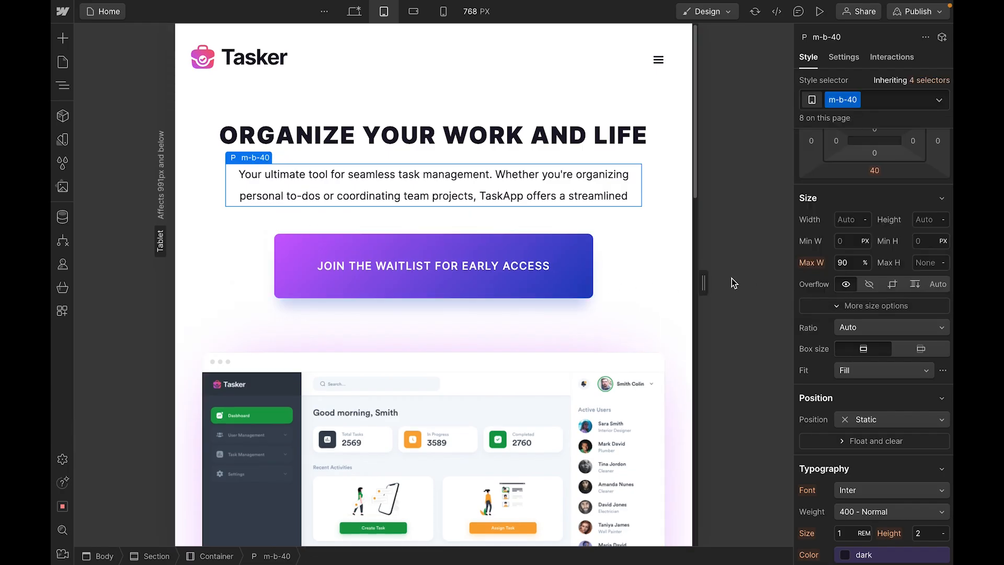
# - Reduce the top and bottom padding of the hero's waitlist button at the tablet breakpoint
pyautogui.click(418, 288)
pyautogui.scroll(-2, 510, 236)
pyautogui.scroll(2, 455, 279)
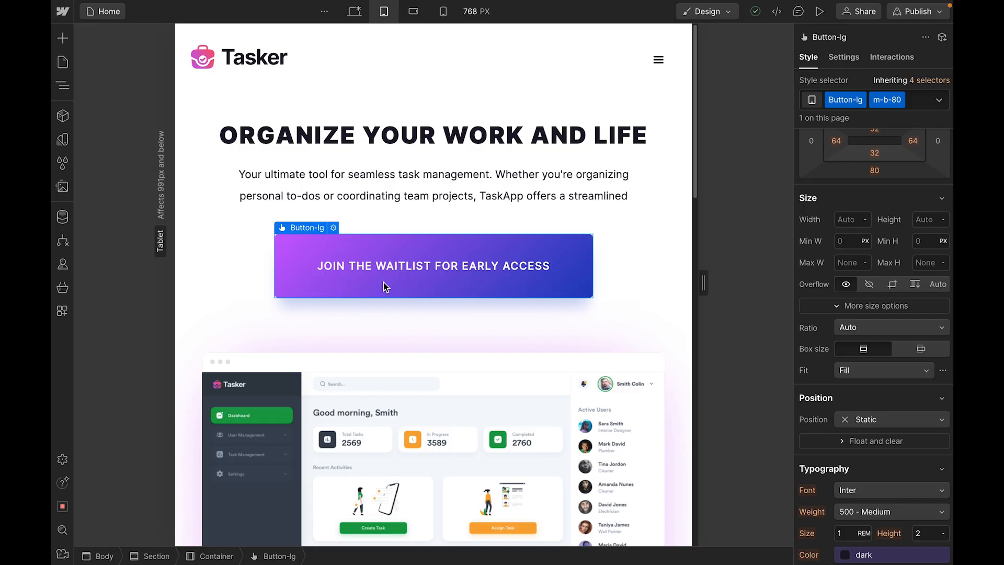
pyautogui.scroll(4, 941, 262)
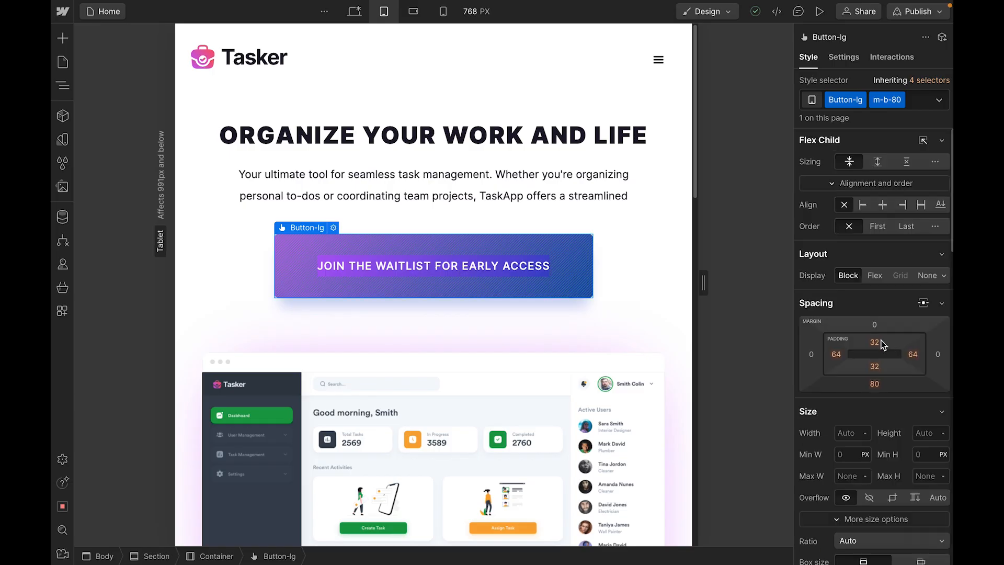
pyautogui.moveTo(874, 343); pyautogui.dragTo(877, 337)
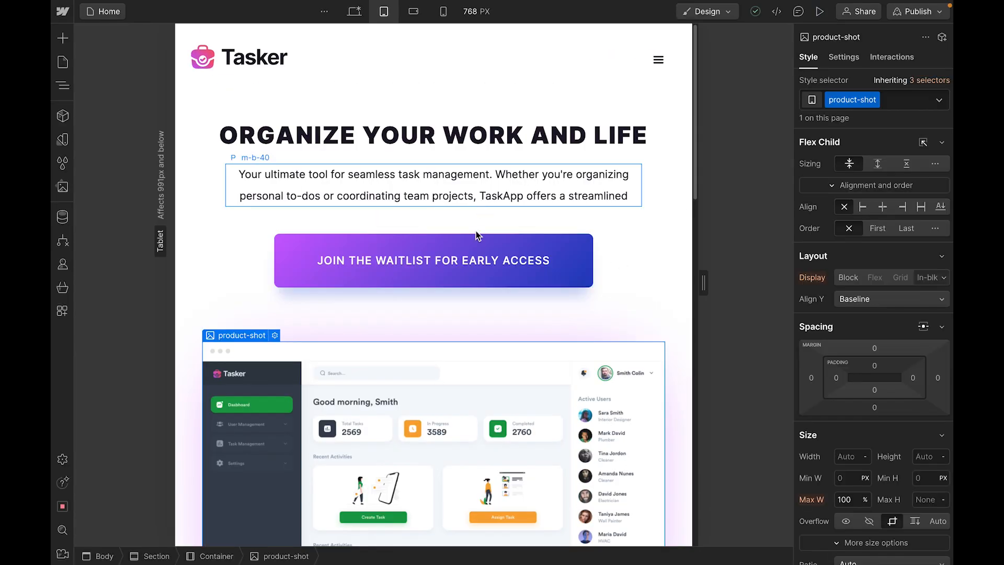
# - Remove the m-b-40 class from the Trusted by heading and target the All H2 Headings tag
pyautogui.scroll(-6, 475, 230)
pyautogui.press('Up')
pyautogui.press('Up')
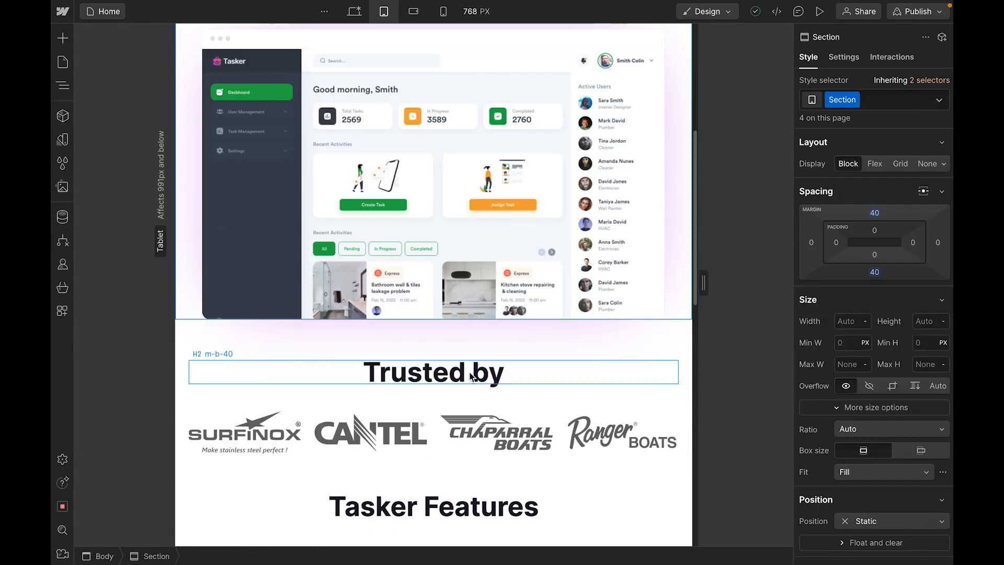
pyautogui.click(472, 376)
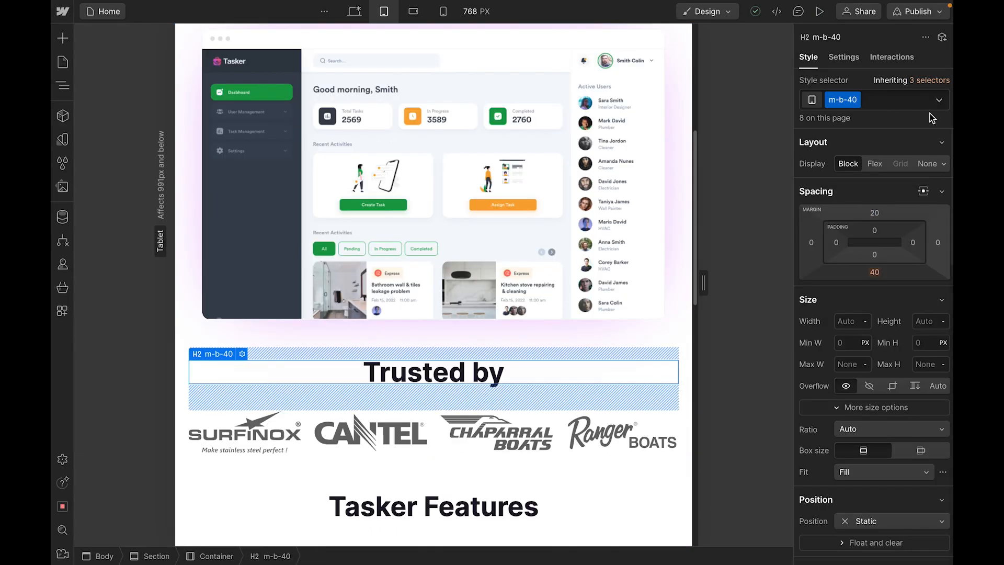
pyautogui.click(899, 99)
pyautogui.press('BackSpace')
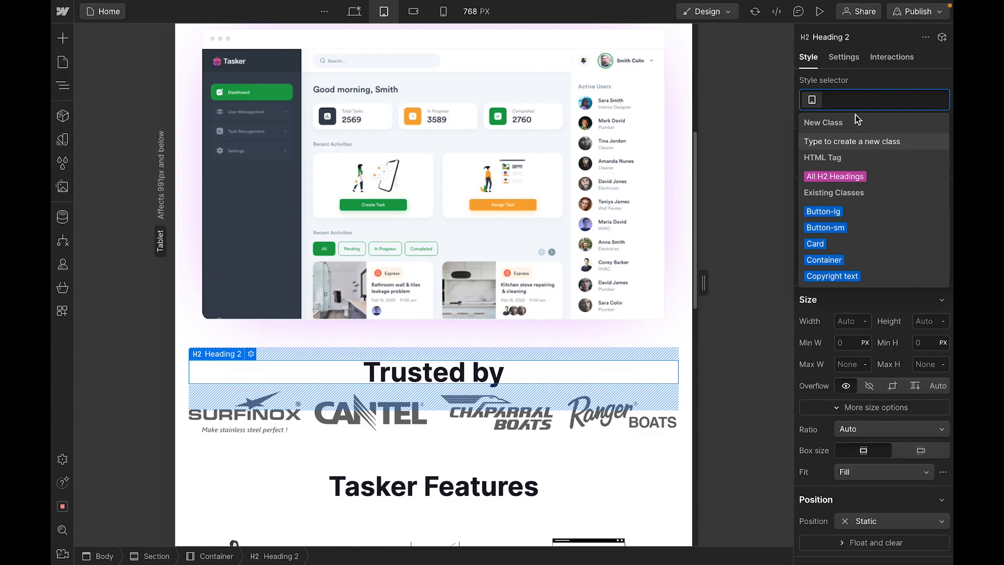
pyautogui.click(834, 176)
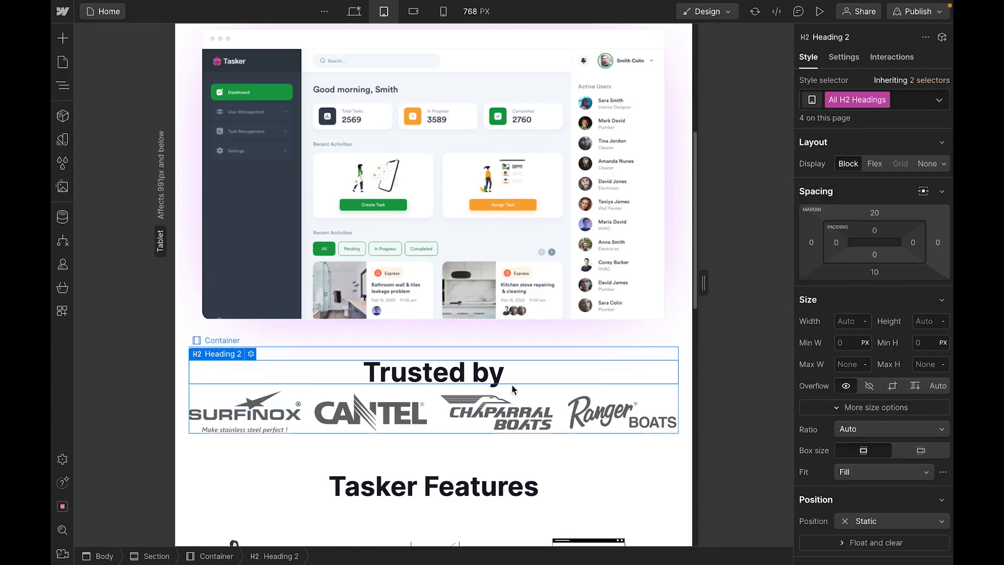
# - Set the font size of All H2 Headings to 2 rem at the tablet breakpoint
pyautogui.scroll(-3, 885, 378)
pyautogui.scroll(-3, 886, 378)
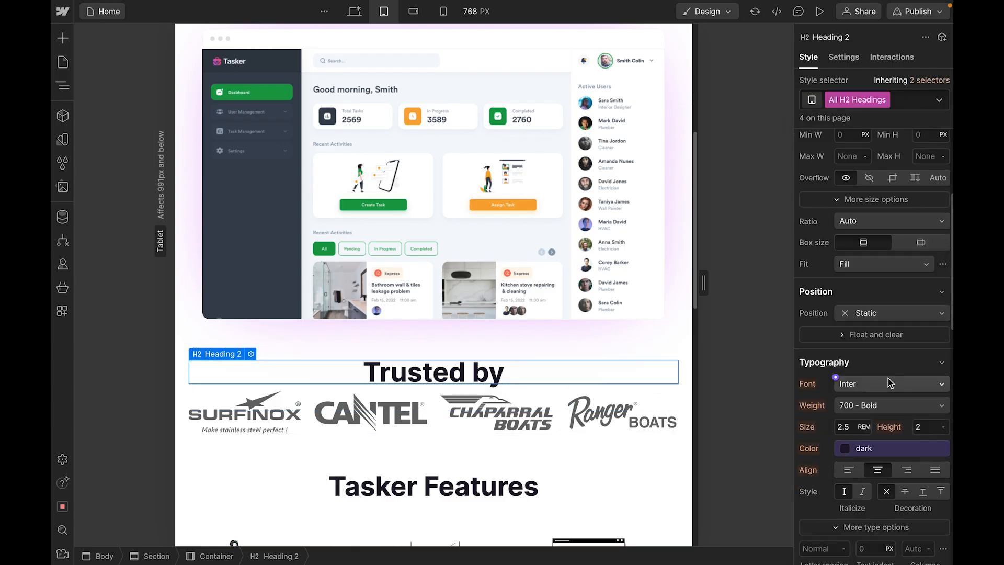
pyautogui.click(853, 409)
pyautogui.write('2')
pyautogui.press('Return')
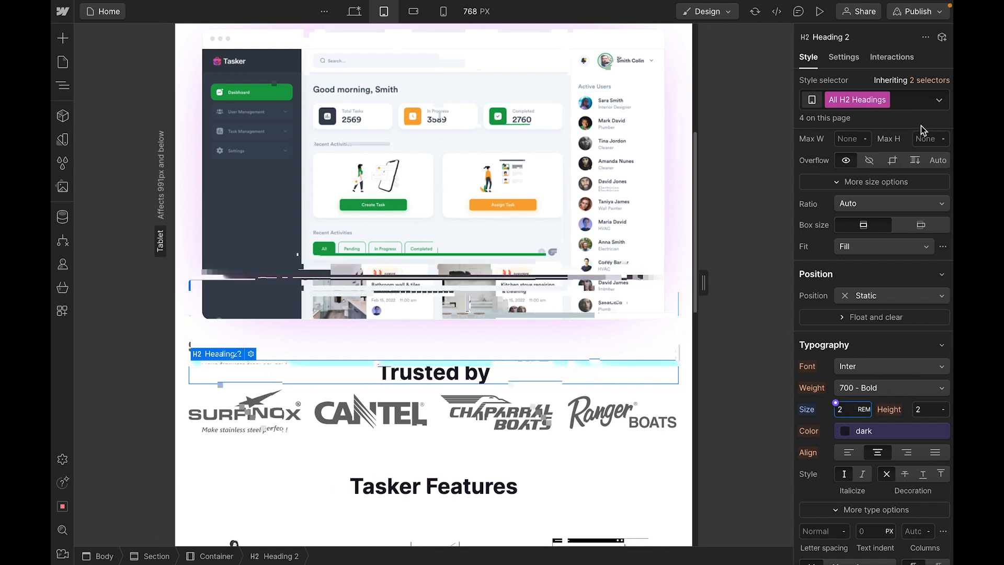
# - Apply the existing m-b-40 class back to the Trusted by heading
pyautogui.click(914, 99)
pyautogui.write('mg')
pyautogui.press('BackSpace')
pyautogui.click(822, 276)
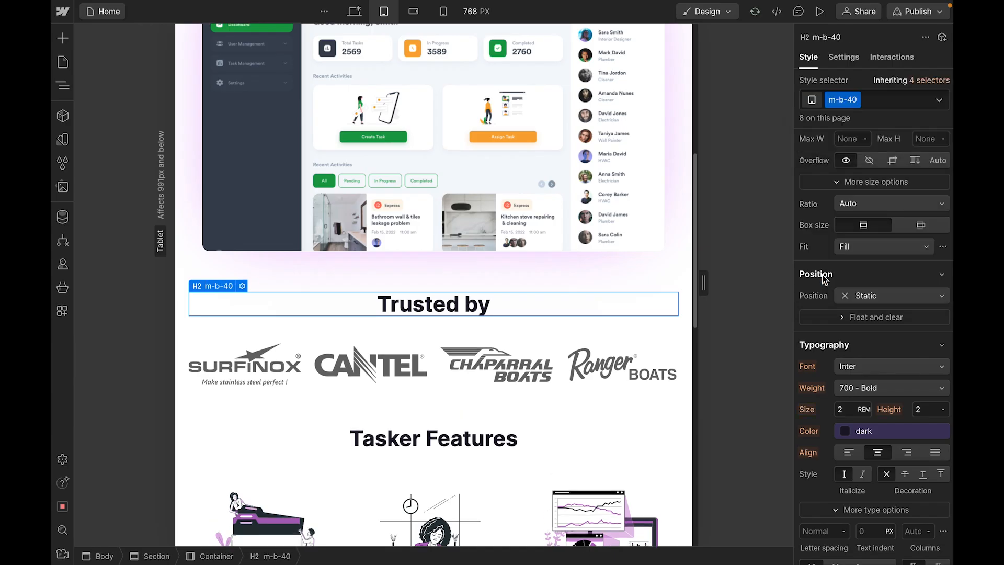
# - Create the class Partner-logos on the Surfinox logo image at the desktop breakpoint
pyautogui.click(279, 380)
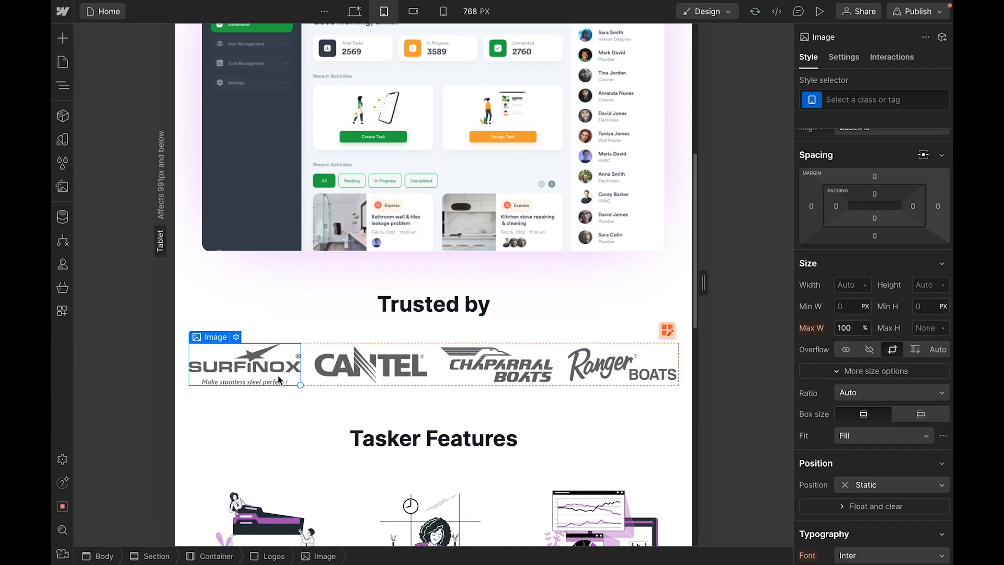
pyautogui.click(865, 100)
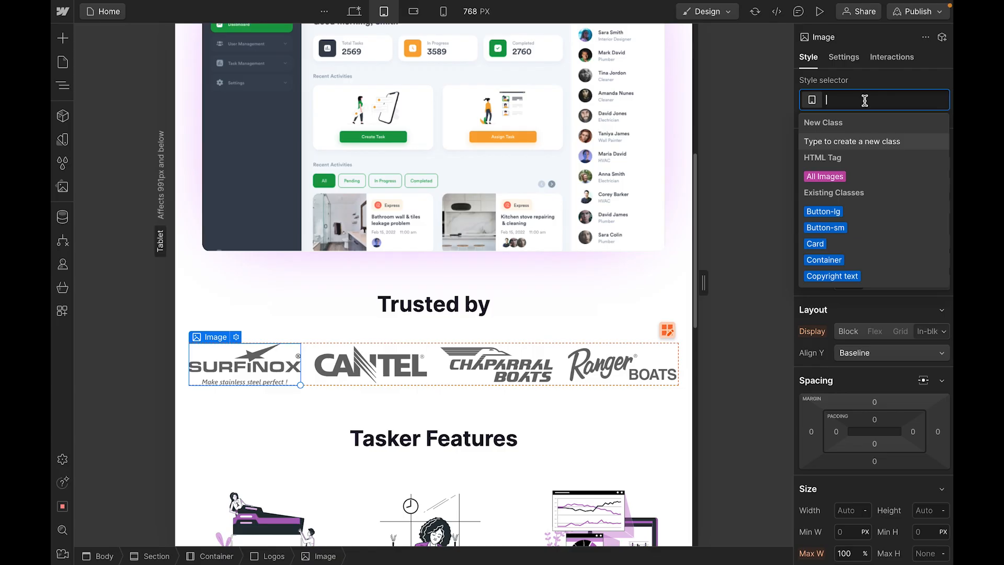
pyautogui.click(354, 11)
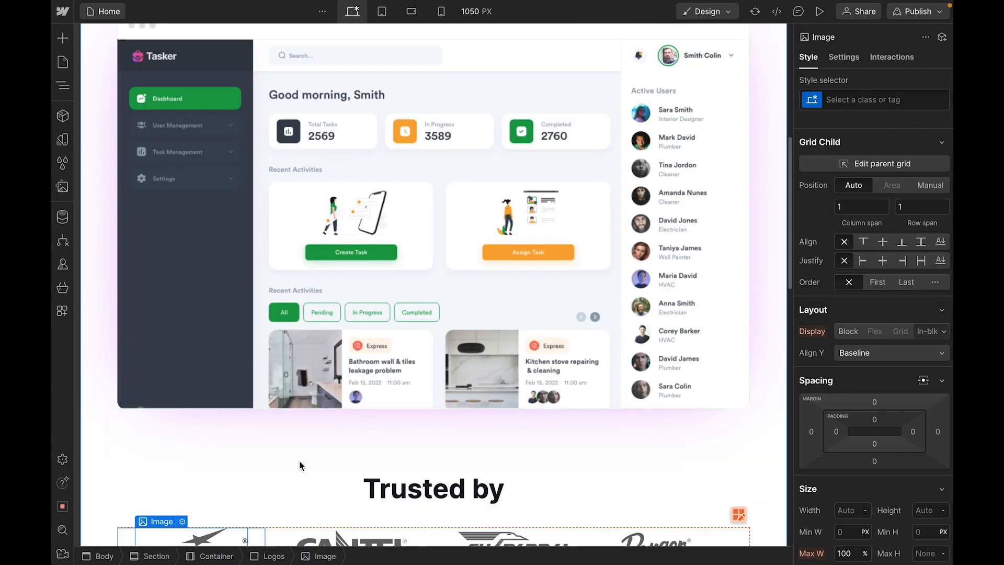
pyautogui.scroll(-5, 299, 464)
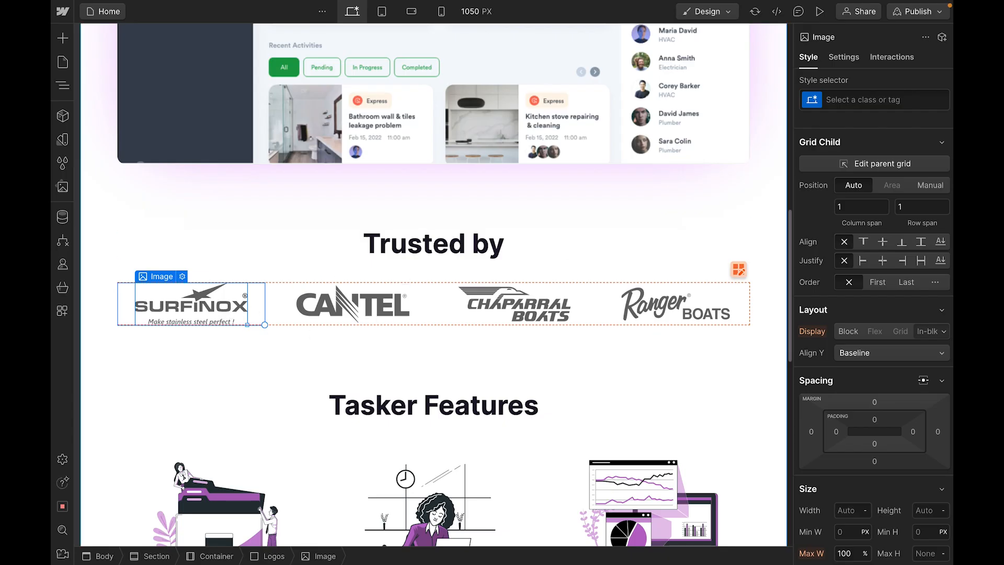
pyautogui.click(865, 100)
pyautogui.write('Partner-logo')
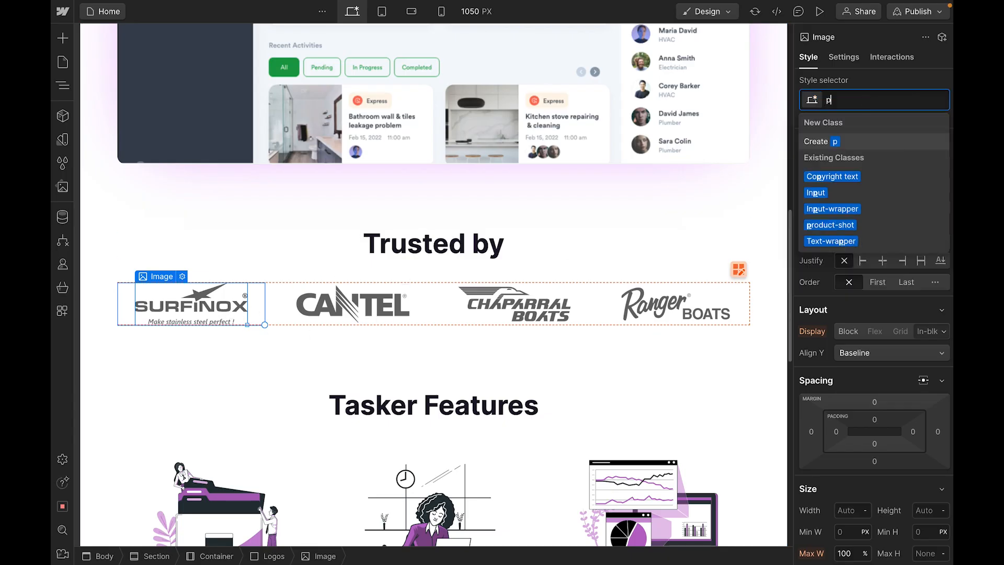
pyautogui.press('Return')
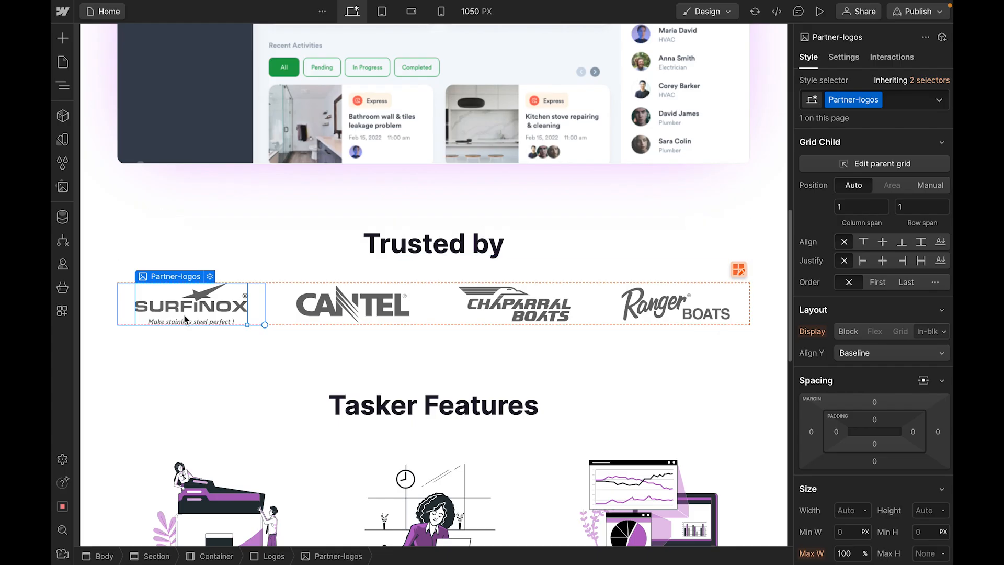
# - Apply the Partner-logos class to the Cantel, Chaparral Boats and Ranger Boats logo images
pyautogui.click(360, 308)
pyautogui.click(873, 100)
pyautogui.write('par')
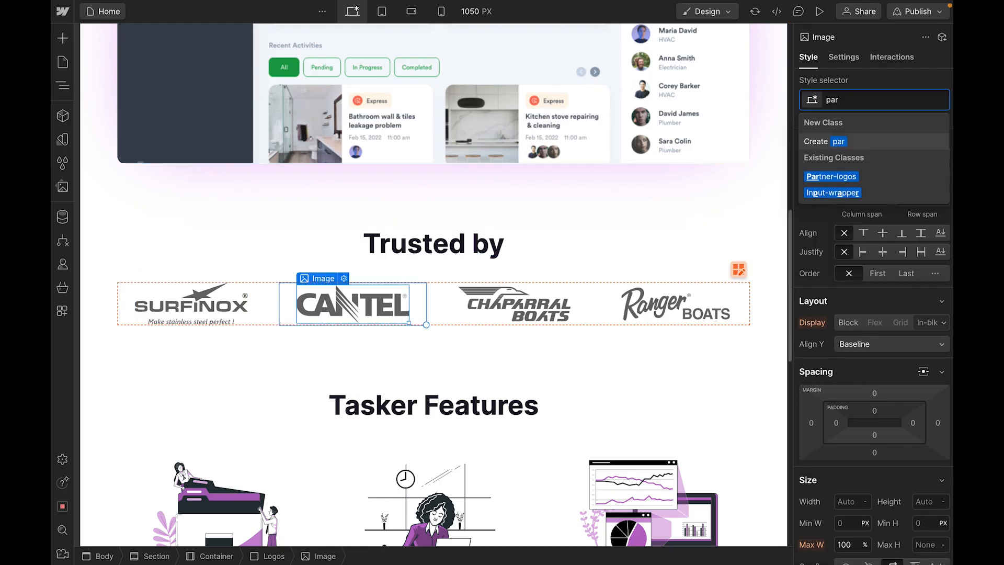
pyautogui.click(831, 177)
pyautogui.click(515, 306)
pyautogui.click(865, 106)
pyautogui.write('pa')
pyautogui.click(831, 176)
pyautogui.click(675, 304)
pyautogui.click(848, 103)
pyautogui.write('pa')
pyautogui.click(832, 176)
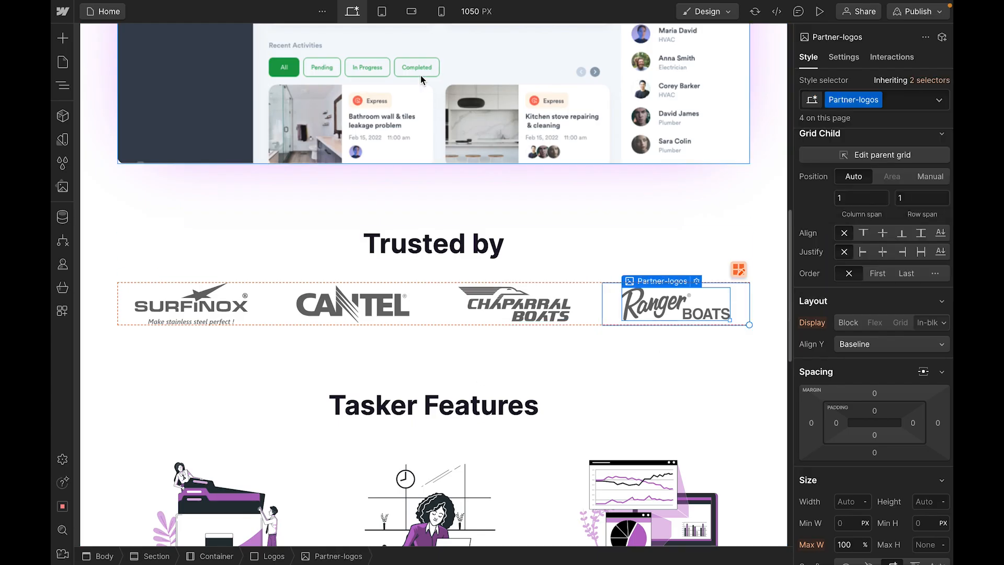
# - Set the maximum width of the Partner-logos class to 70% at the tablet breakpoint
pyautogui.click(382, 12)
pyautogui.click(279, 297)
pyautogui.scroll(-3, 857, 445)
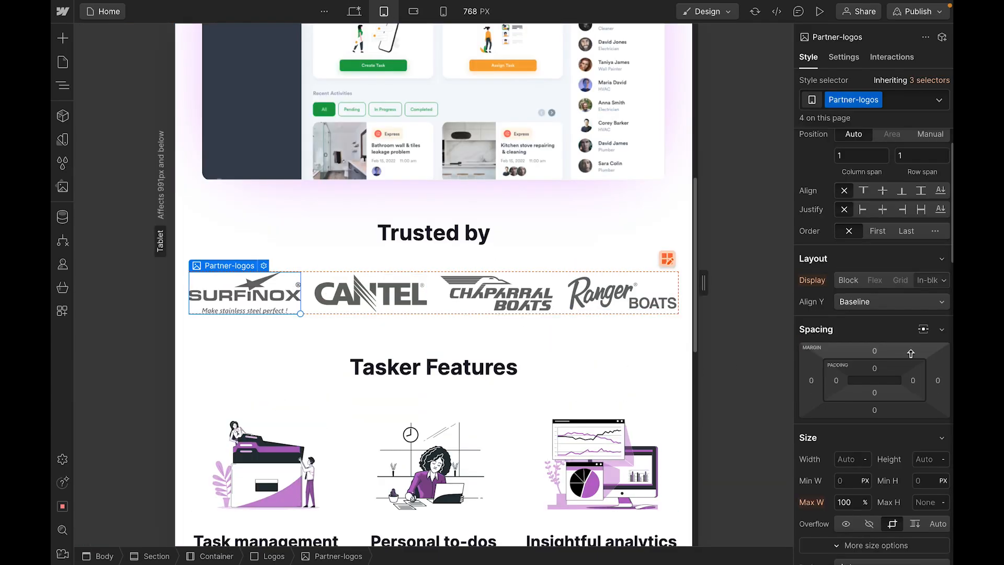
pyautogui.click(850, 482)
pyautogui.hotkey('shift', 'Down')
pyautogui.hotkey('shift', 'Down')
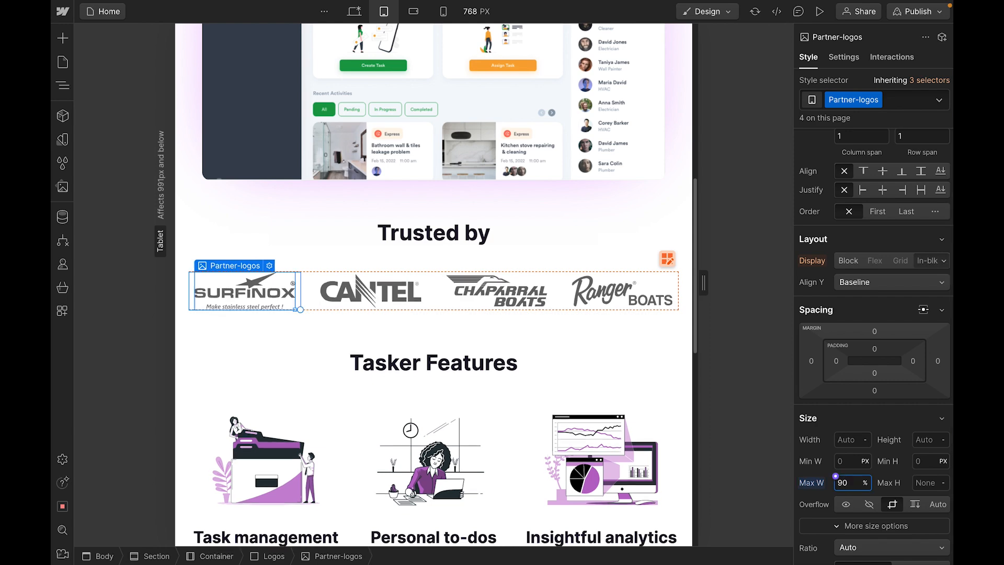
pyautogui.hotkey('shift', 'Down')
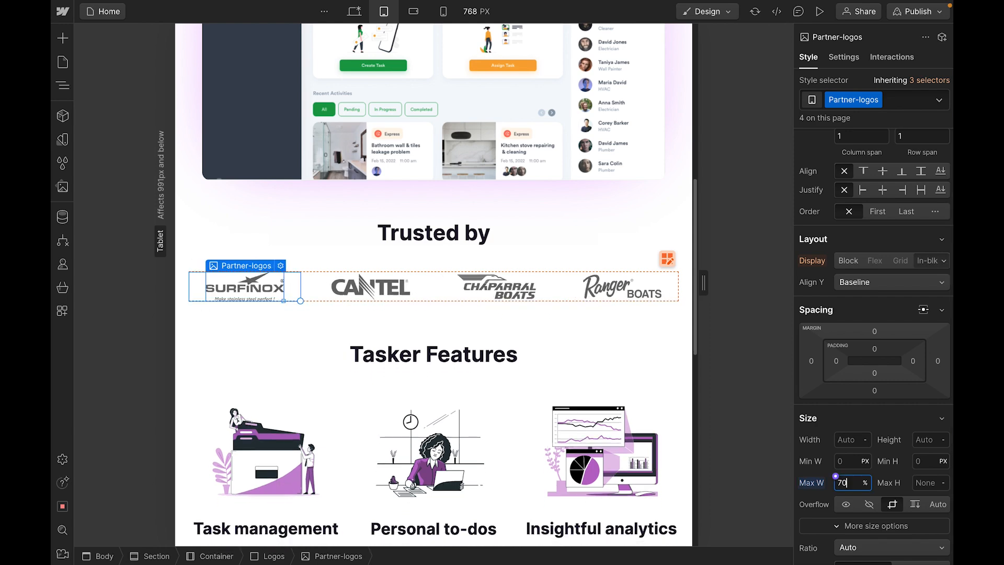
# - Preview the tablet page from the hero down to the Trusted by logos, then return to the design view
pyautogui.scroll(-2, 427, 285)
pyautogui.click(684, 196)
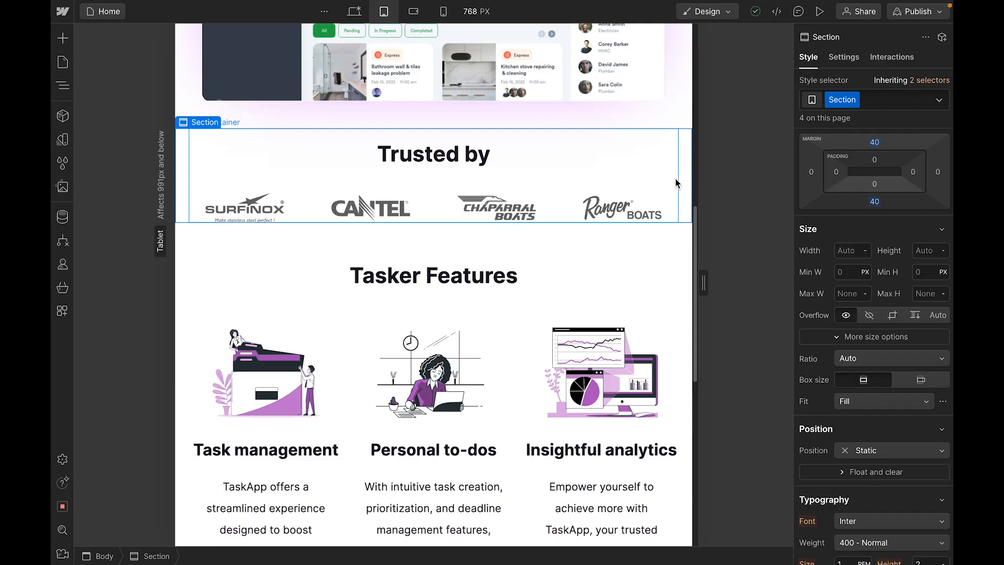
pyautogui.scroll(3, 586, 235)
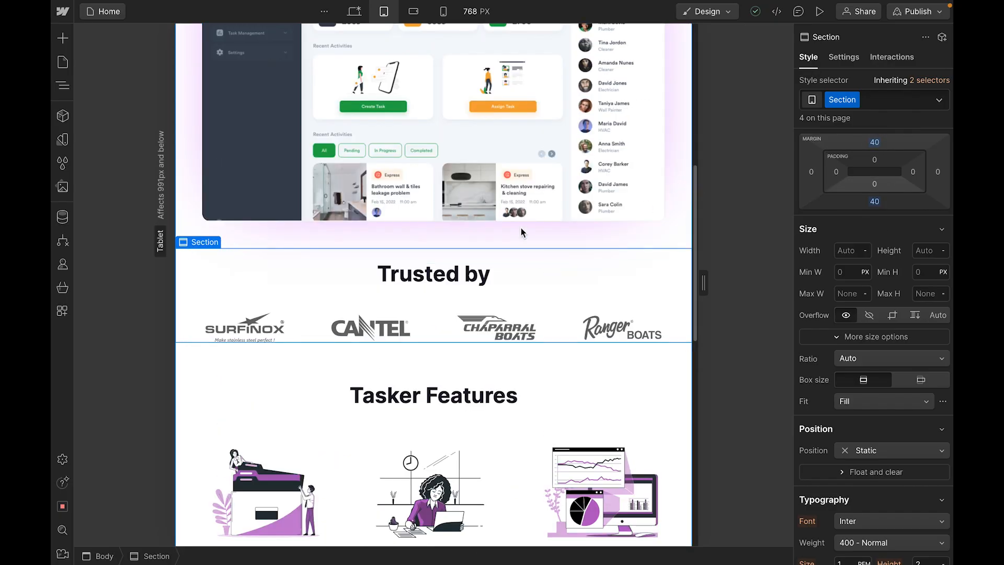
pyautogui.click(819, 11)
pyautogui.scroll(3, 610, 313)
pyautogui.scroll(5, 610, 313)
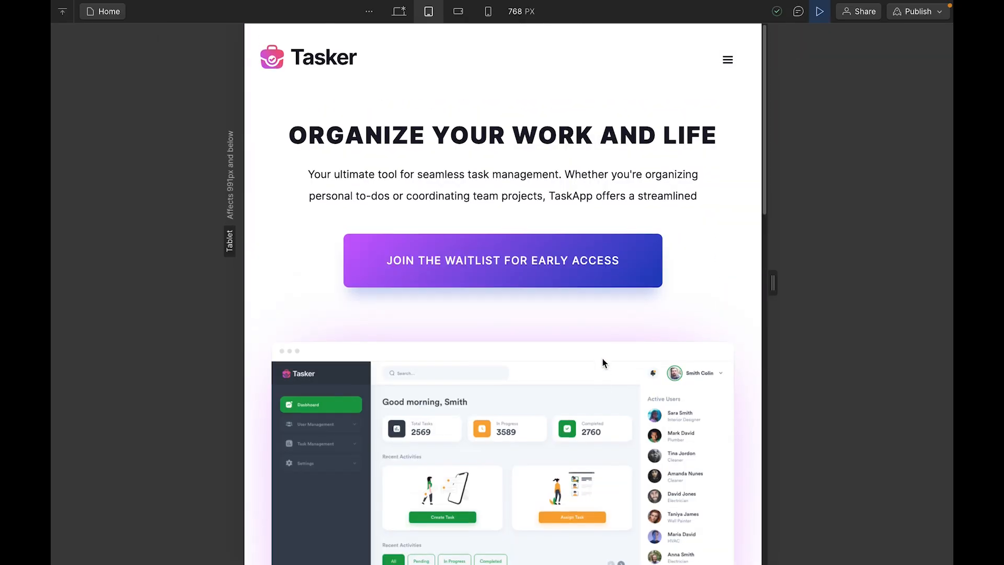
pyautogui.scroll(-6, 602, 359)
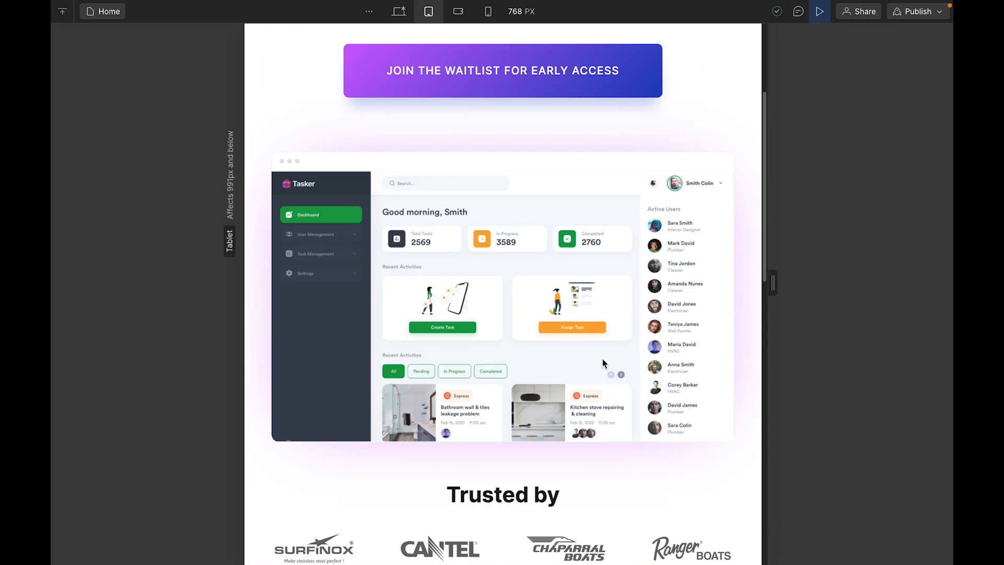
pyautogui.click(818, 17)
pyautogui.click(818, 17)
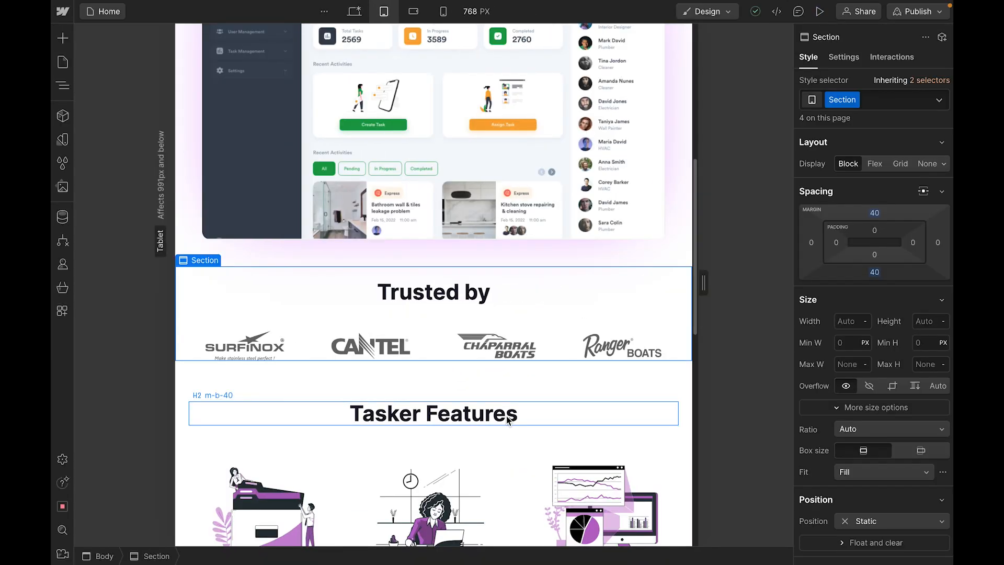
# - Select the Features grid in the Tasker Features section and examine its tablet layout settings
pyautogui.scroll(-3, 361, 339)
pyautogui.scroll(-1, 329, 335)
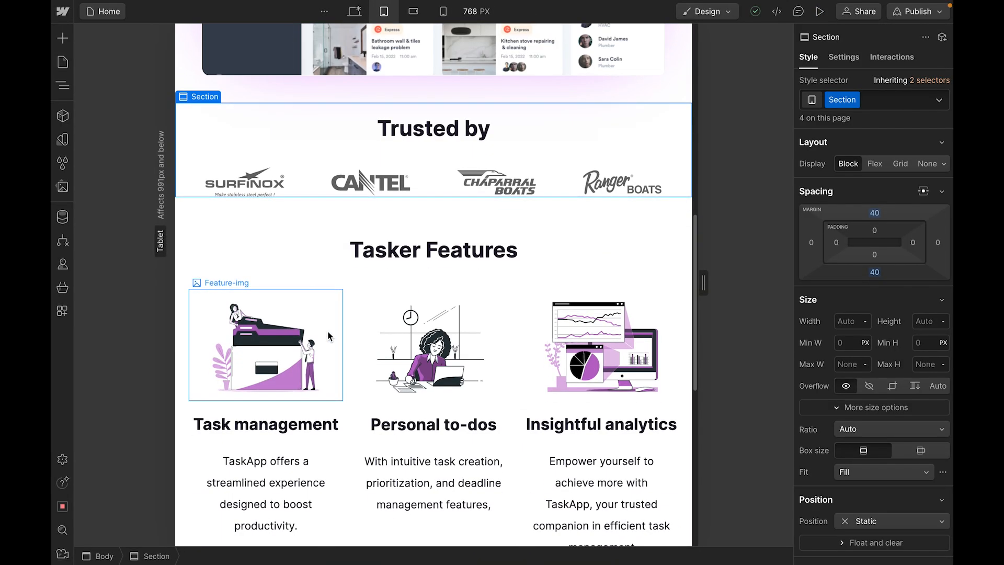
pyautogui.scroll(-1, 360, 288)
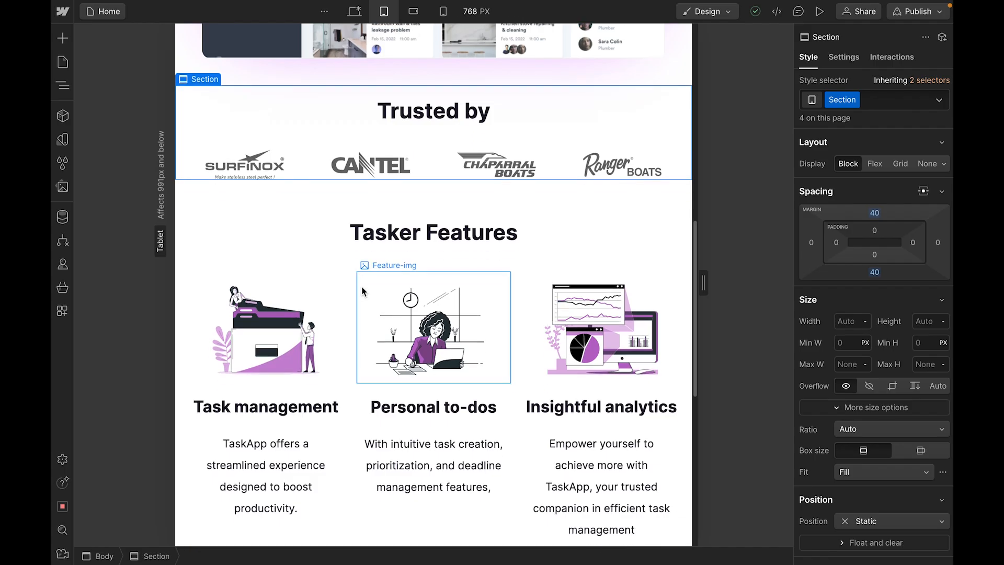
pyautogui.click(303, 261)
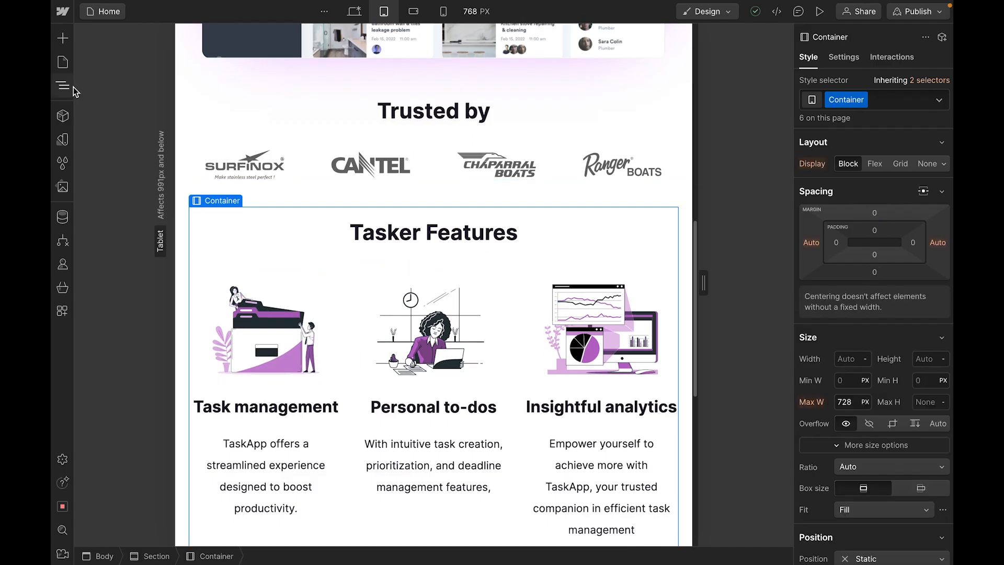
pyautogui.click(62, 88)
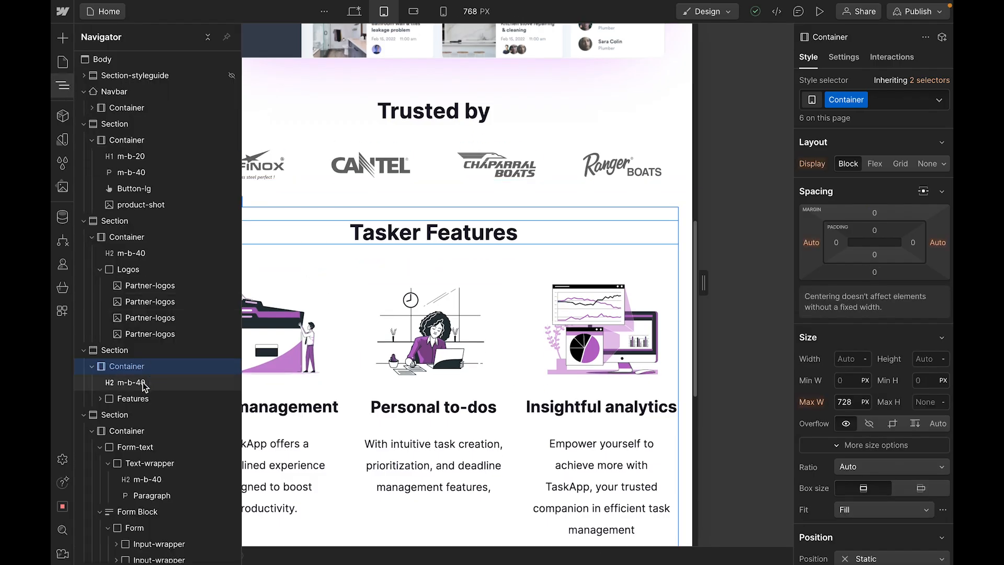
pyautogui.click(138, 401)
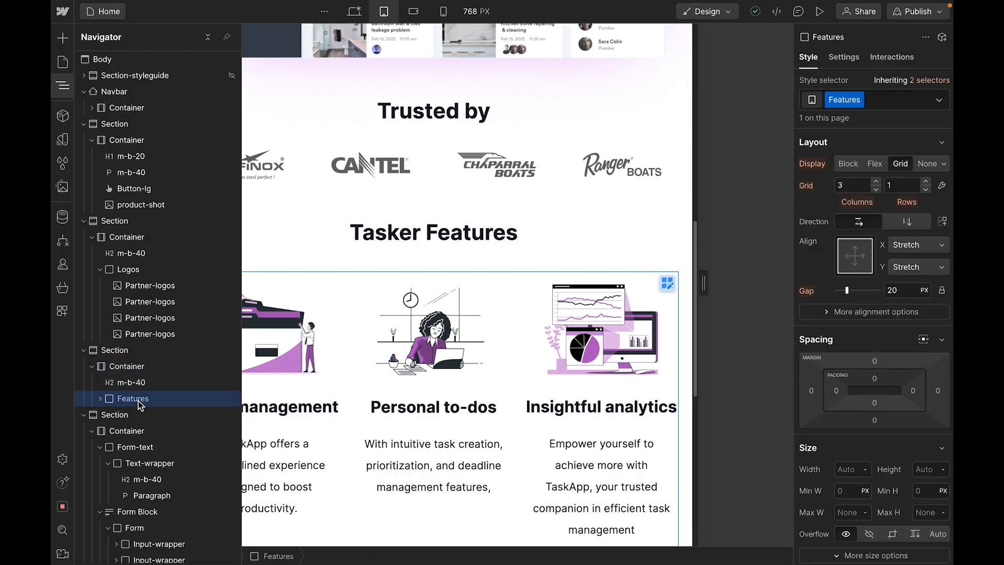
# - Set the font size of the feature cards' H3 class to 1.2 rem at the tablet breakpoint
pyautogui.click(292, 412)
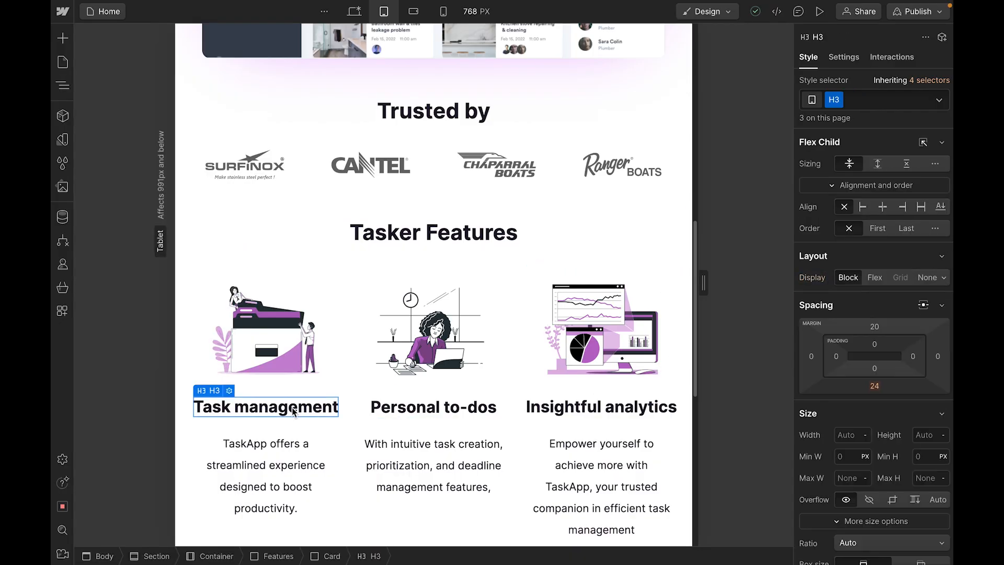
pyautogui.scroll(-1, 297, 414)
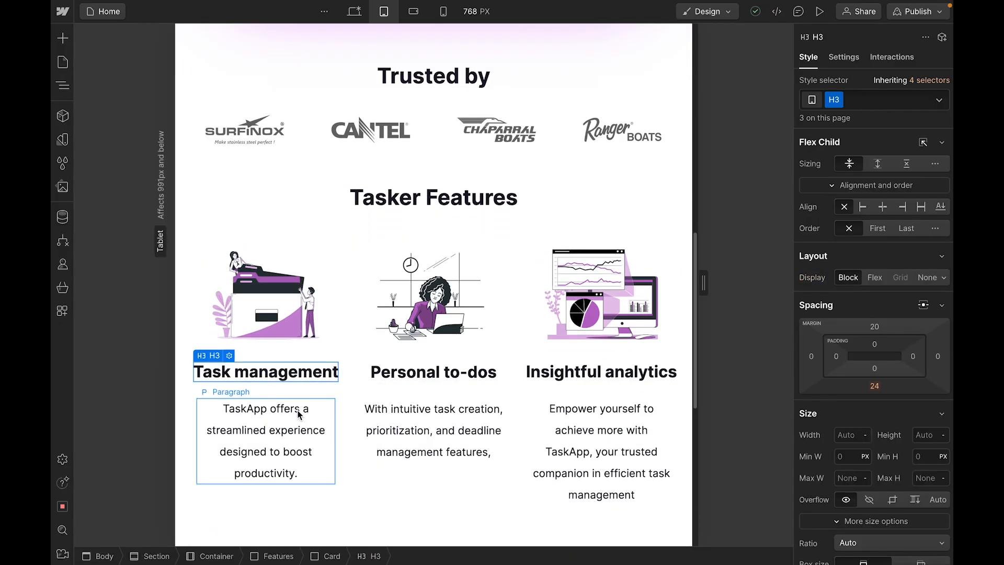
pyautogui.scroll(-5, 873, 428)
pyautogui.click(845, 450)
pyautogui.write('1')
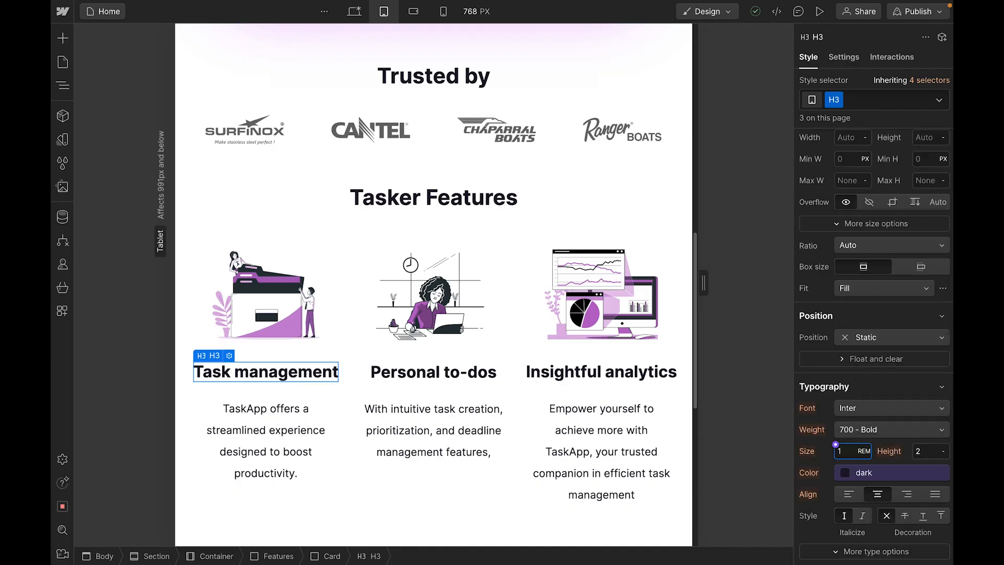
pyautogui.write('.2')
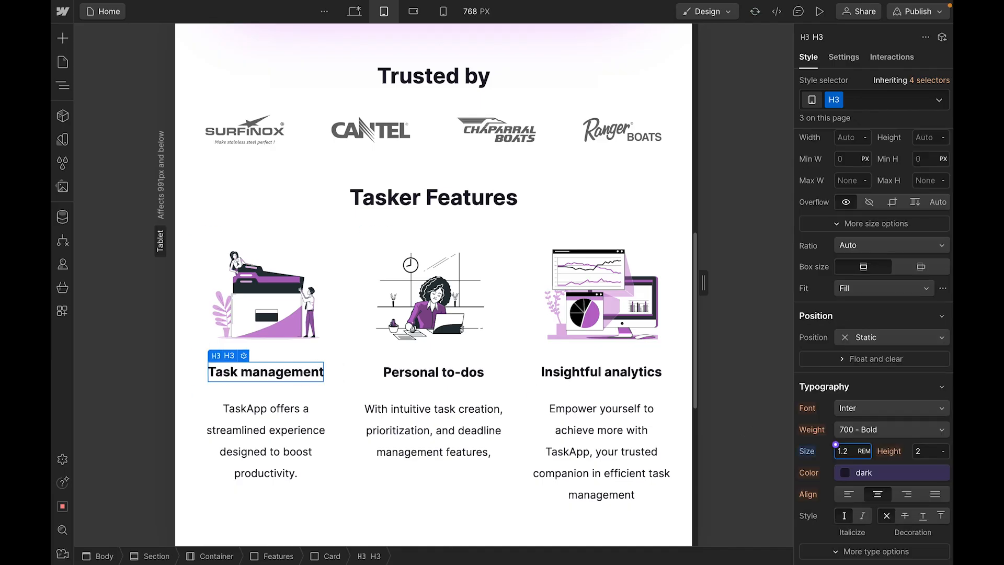
pyautogui.press('Return')
pyautogui.click(247, 461)
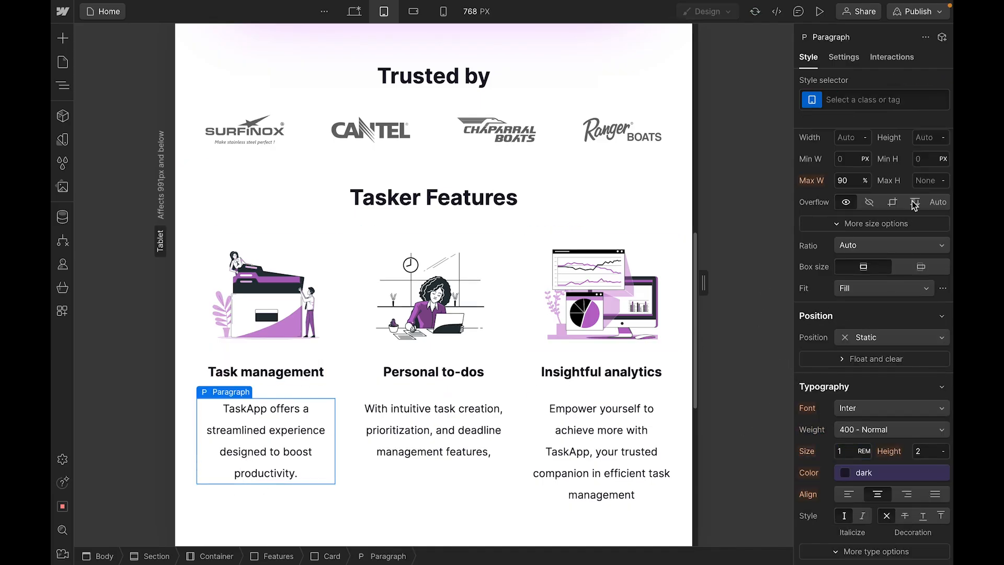
pyautogui.click(867, 100)
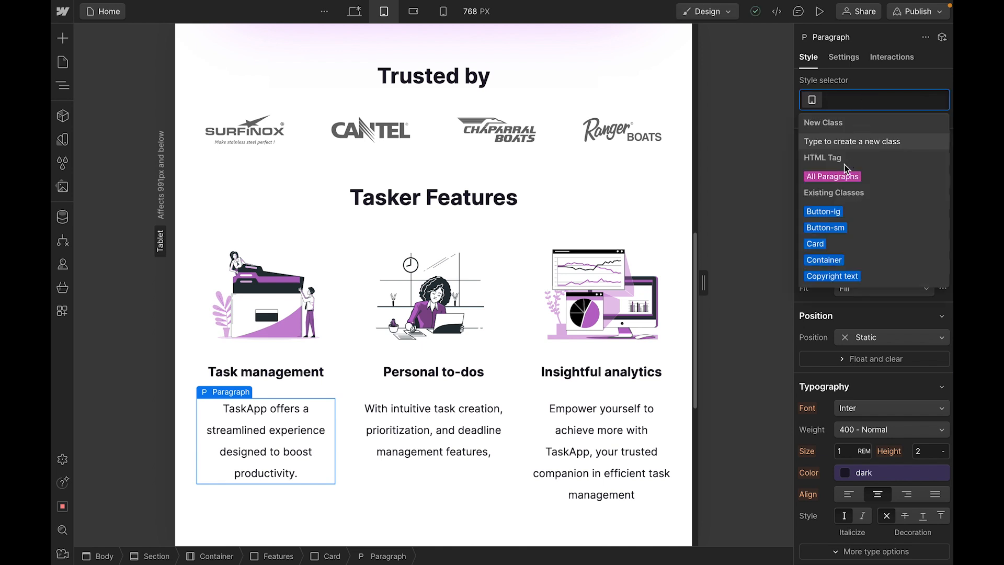
pyautogui.click(840, 179)
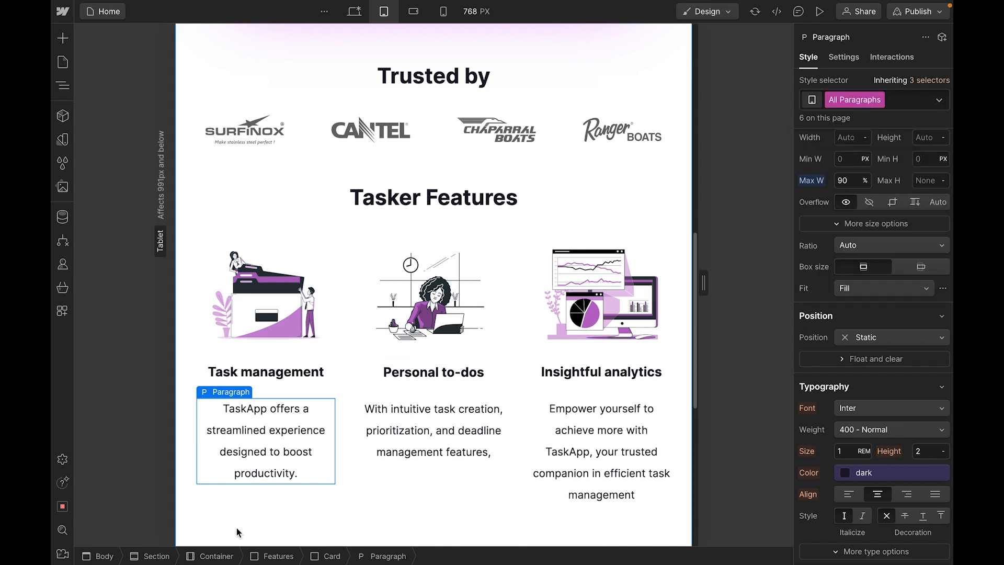
# - Create a new class named Paragraph on the description text of the Task management card
pyautogui.click(292, 437)
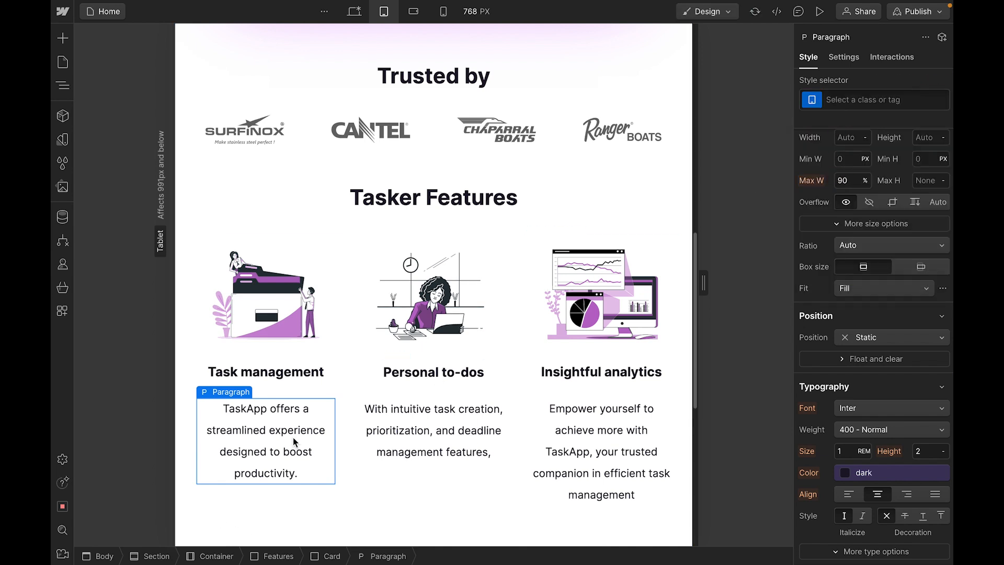
pyautogui.click(857, 101)
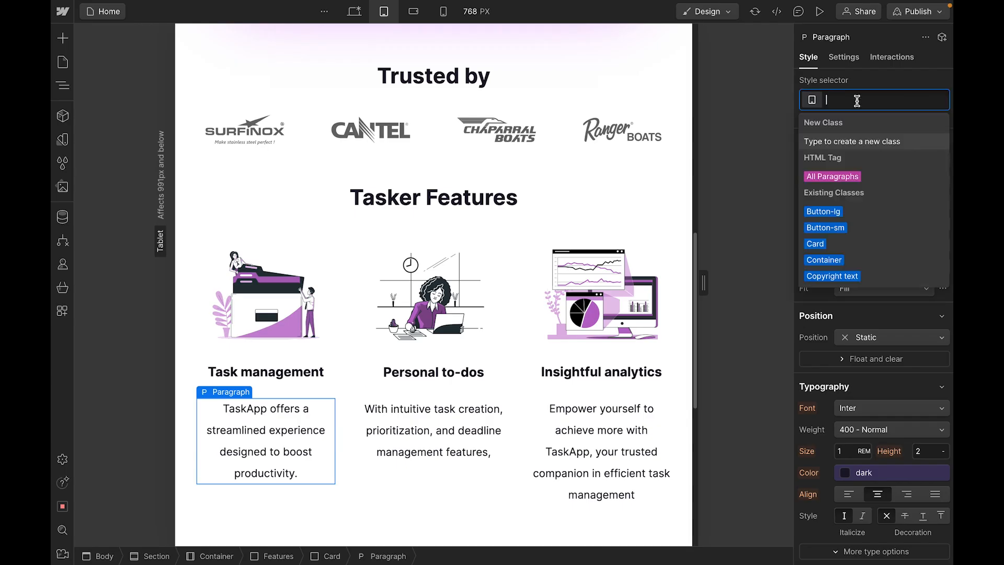
pyautogui.write('Paragraph')
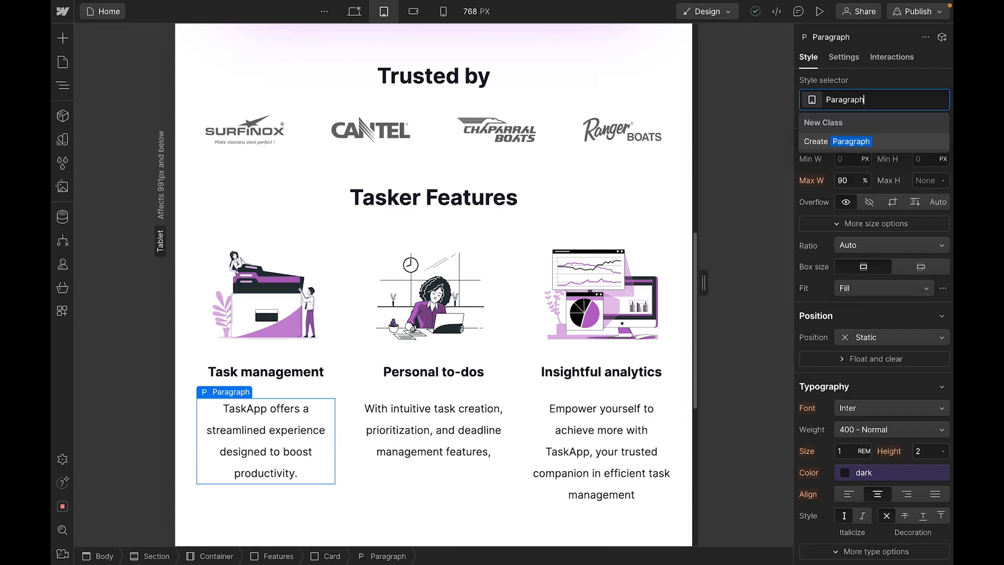
pyautogui.press('Return')
# - Set the Paragraph class's line height to 1.5 and its font size to 14/16 rem at the tablet breakpoint
pyautogui.scroll(-2, 864, 370)
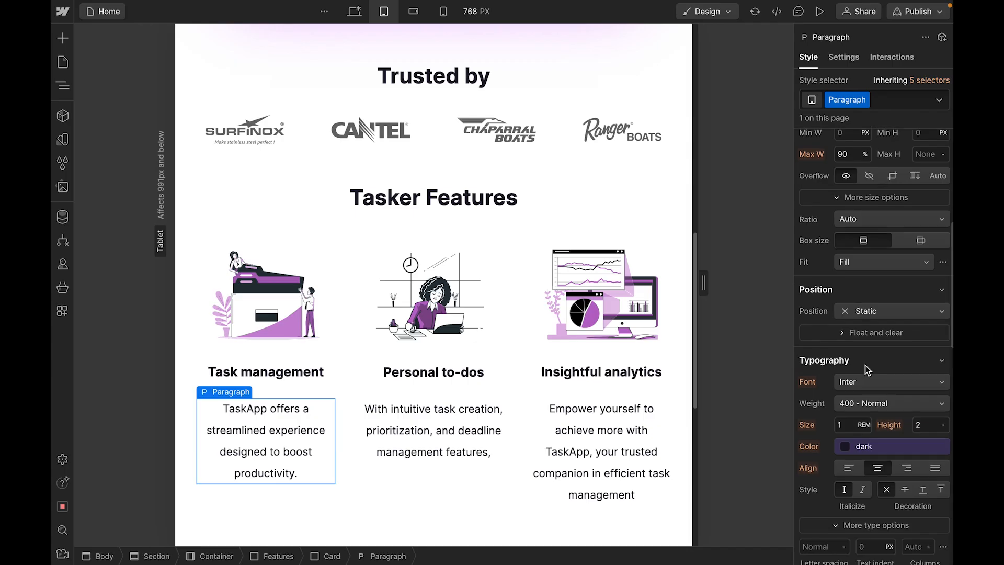
pyautogui.doubleClick(920, 416)
pyautogui.write('1.9')
pyautogui.hotkey('alt', 'Down')
pyautogui.hotkey('alt', 'Down')
pyautogui.hotkey('alt', 'Down')
pyautogui.hotkey('alt', 'Down')
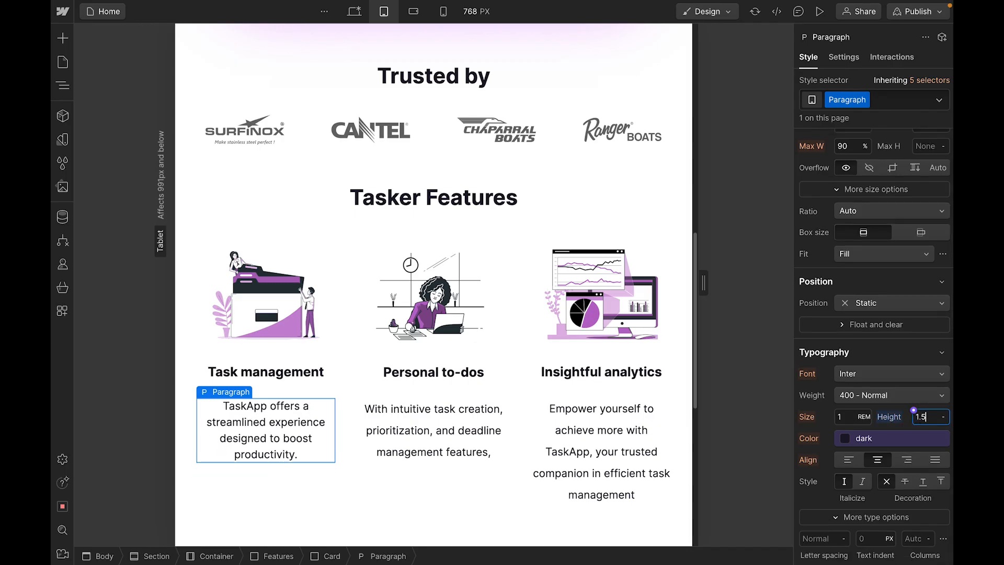
pyautogui.click(850, 416)
pyautogui.write('14/16')
pyautogui.press('Return')
# - Apply the existing Paragraph class to the descriptions of the Personal to-dos and Insightful analytics cards
pyautogui.click(447, 435)
pyautogui.click(849, 98)
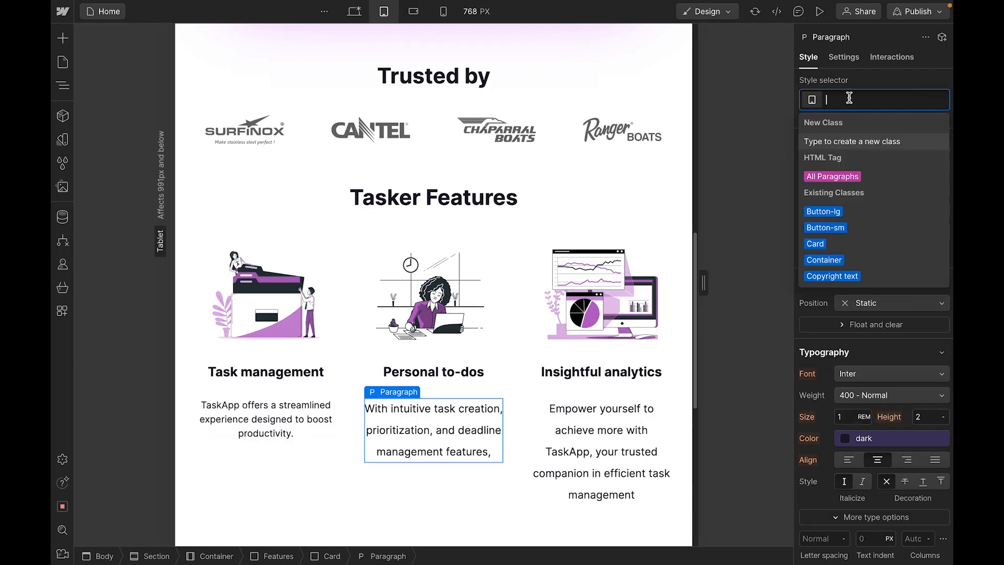
pyautogui.write('par')
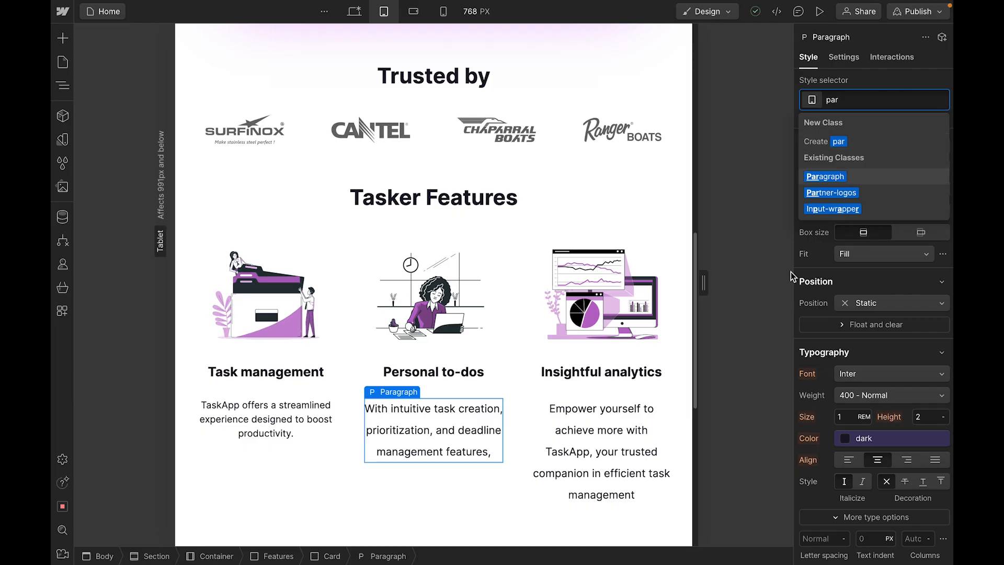
pyautogui.click(825, 177)
pyautogui.click(594, 436)
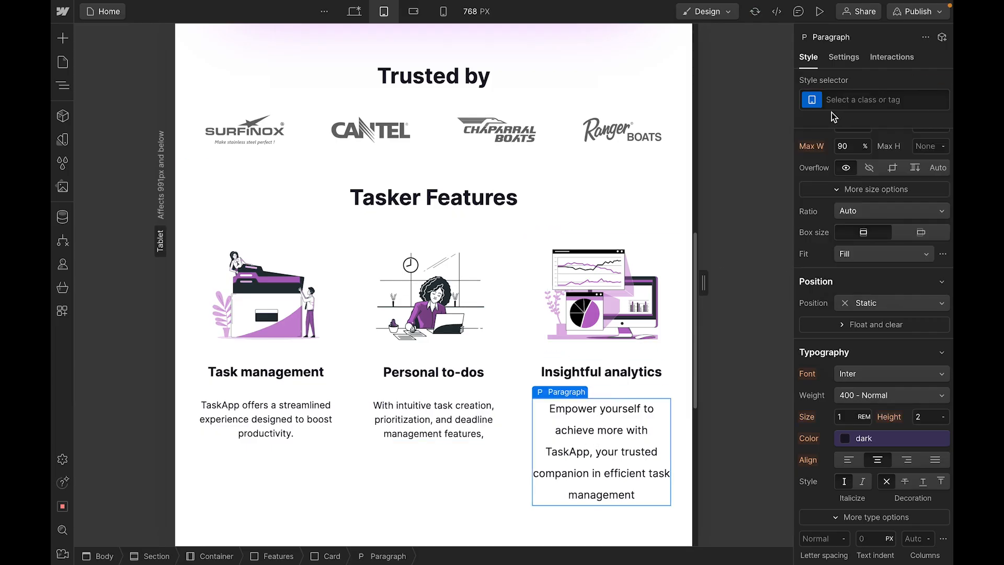
pyautogui.click(849, 99)
pyautogui.write('para')
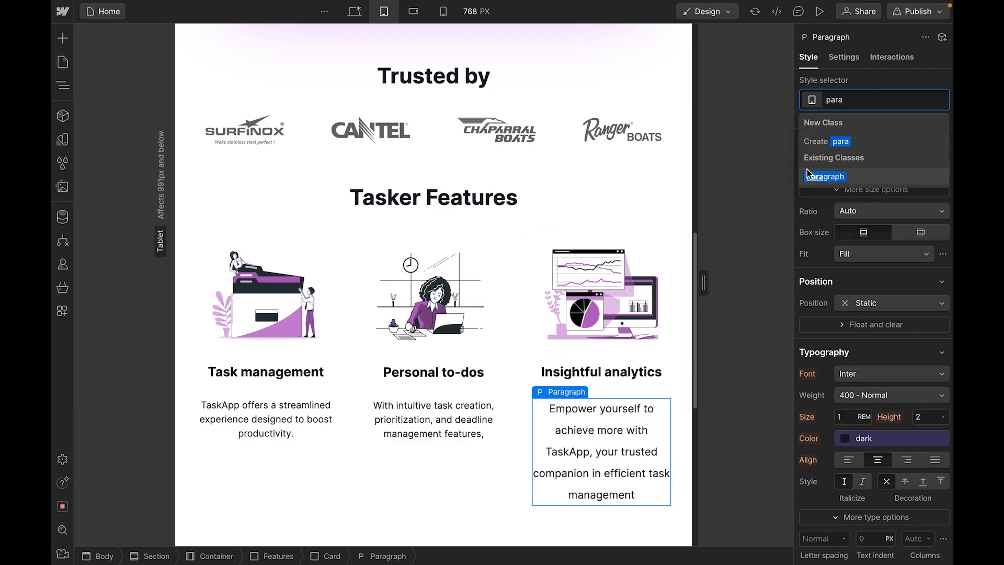
pyautogui.click(807, 175)
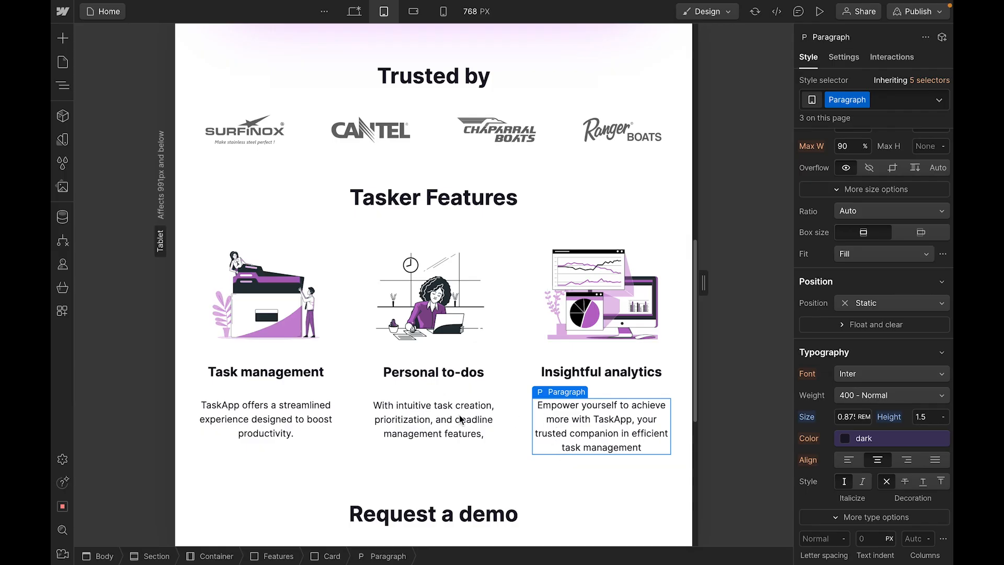
# - Set the bottom margin of the feature cards' H3 class to 20 px at the tablet breakpoint
pyautogui.click(285, 374)
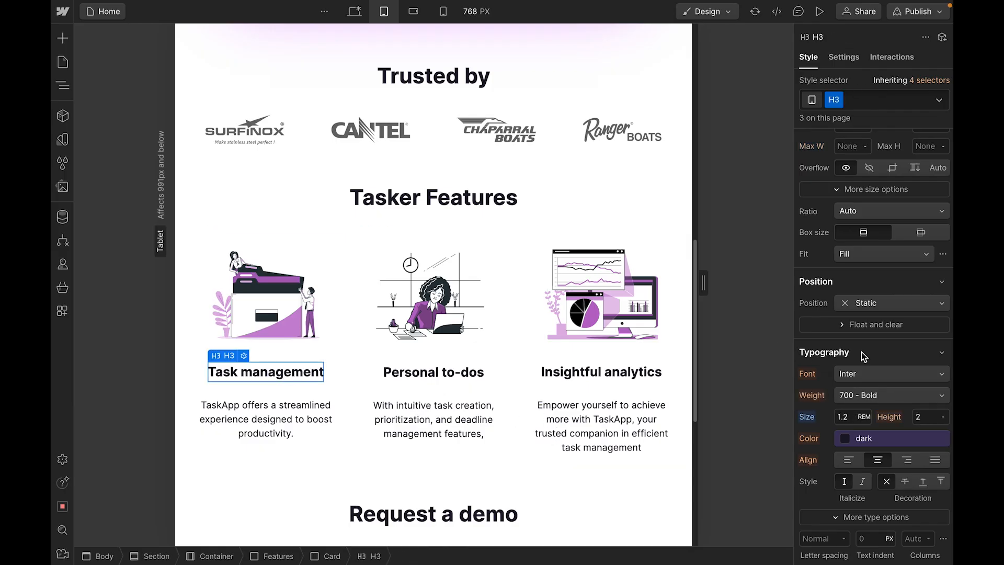
pyautogui.scroll(5, 863, 354)
pyautogui.click(876, 292)
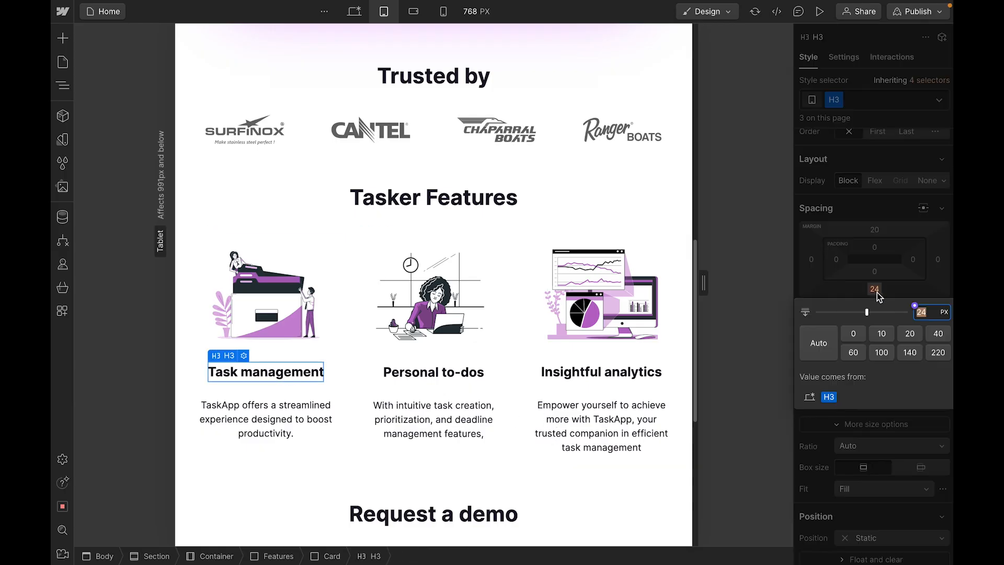
pyautogui.click(909, 334)
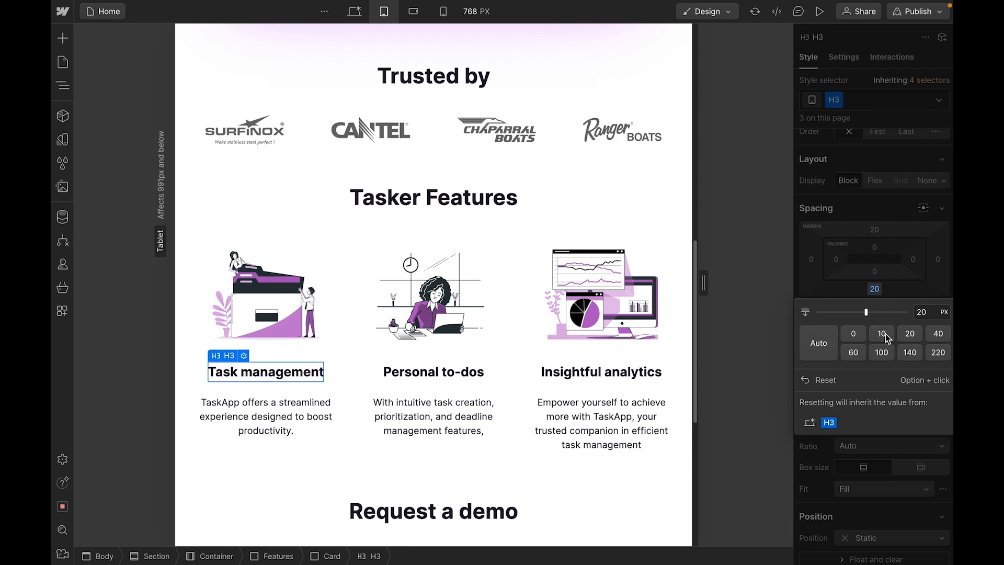
pyautogui.click(884, 334)
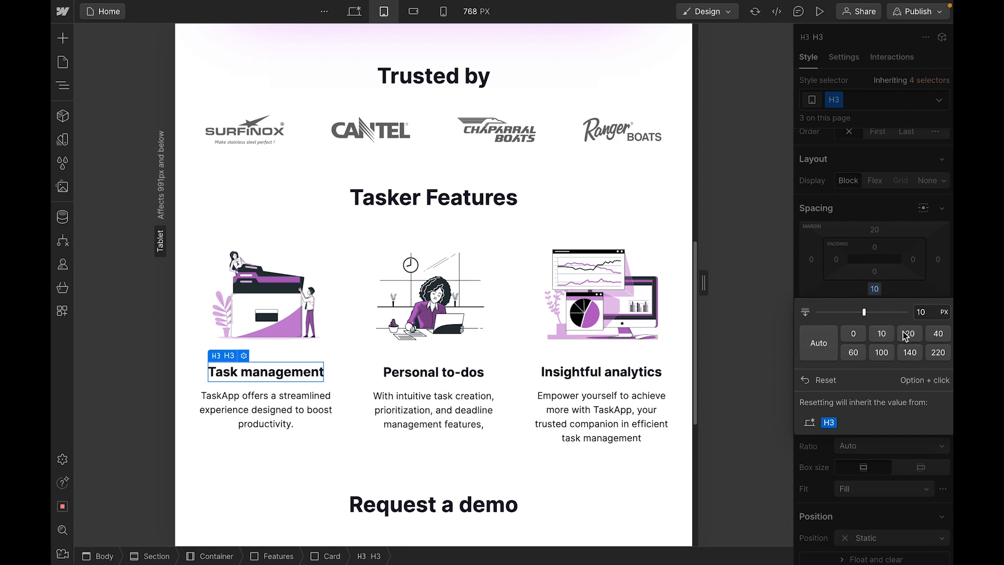
pyautogui.click(910, 334)
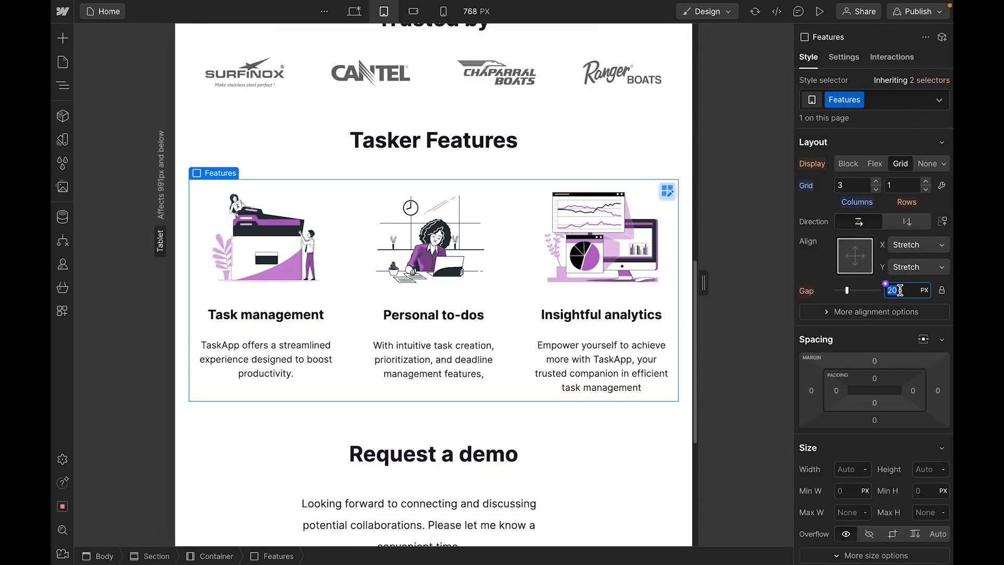
# - Reduce the gap of the Features grid and set the maximum width of the Feature-img class to 80%
pyautogui.write('0')
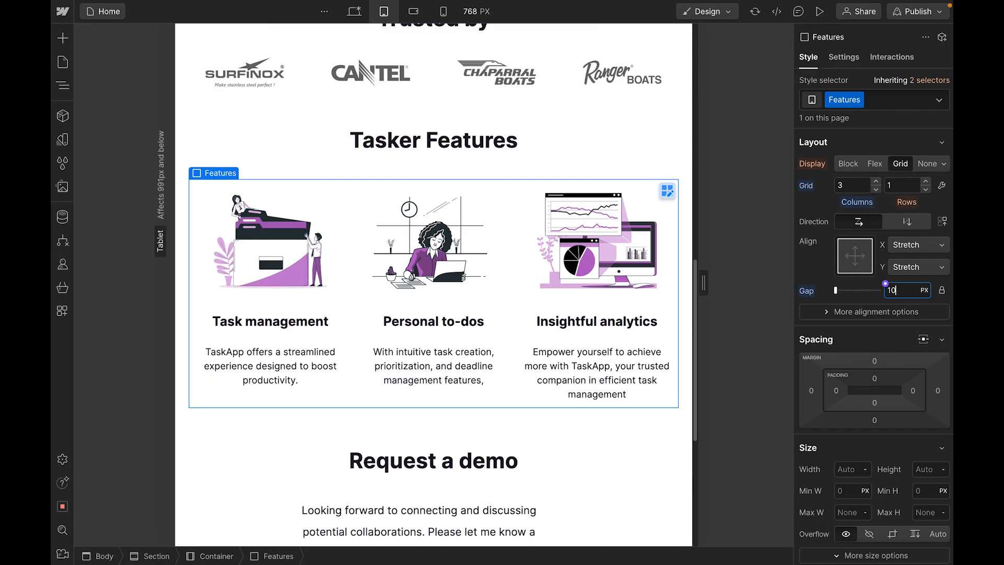
pyautogui.click(345, 283)
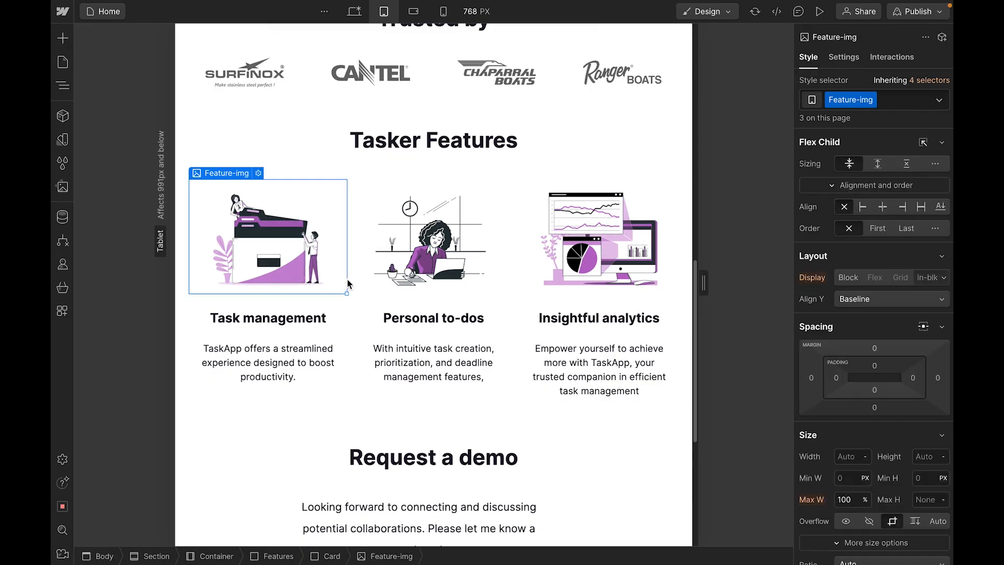
pyautogui.click(854, 389)
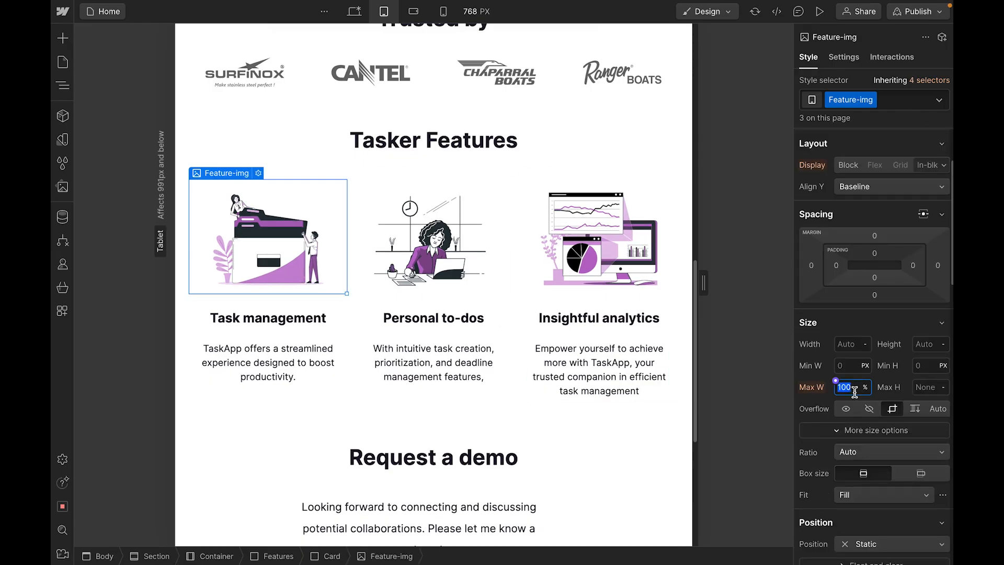
pyautogui.write('90')
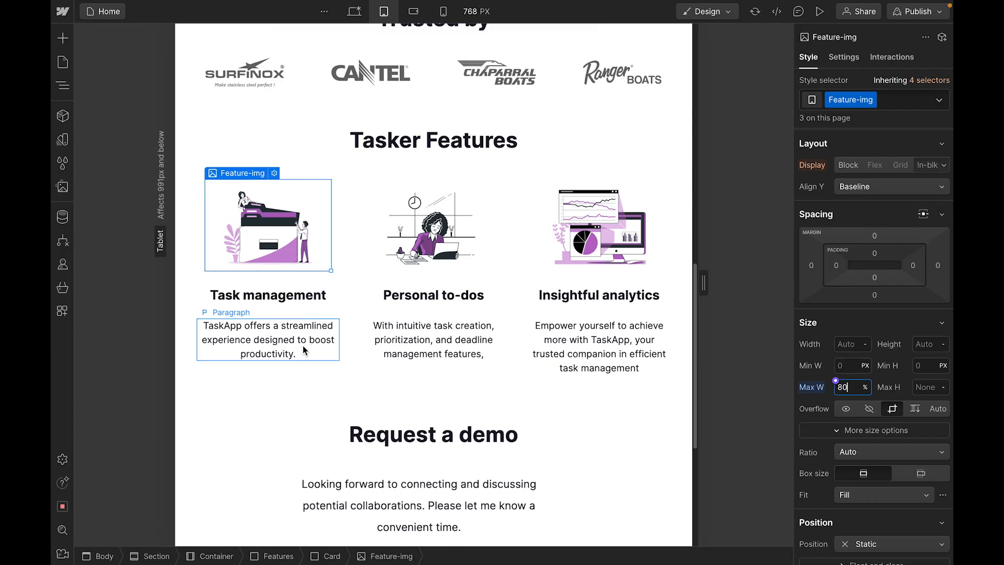
# - Preview the tablet page from the dashboard image down to the Request a demo section, then return to the design view
pyautogui.click(819, 11)
pyautogui.scroll(15, 665, 303)
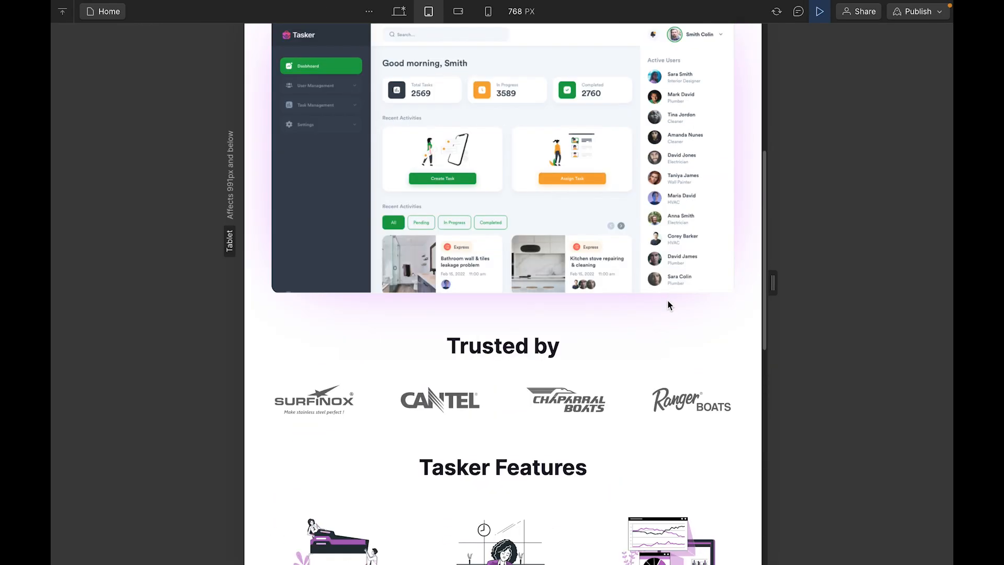
pyautogui.scroll(-10, 666, 336)
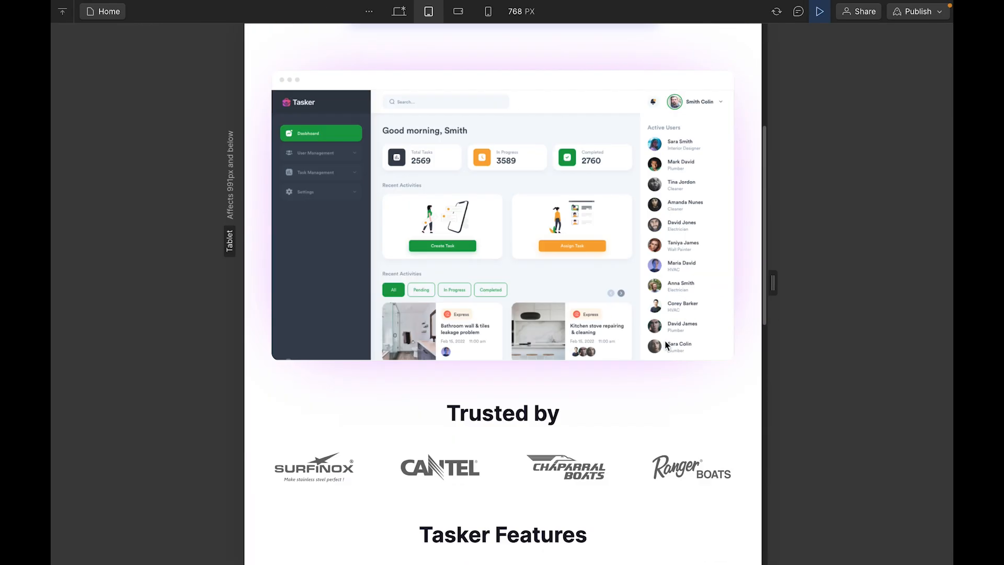
pyautogui.scroll(-3, 663, 343)
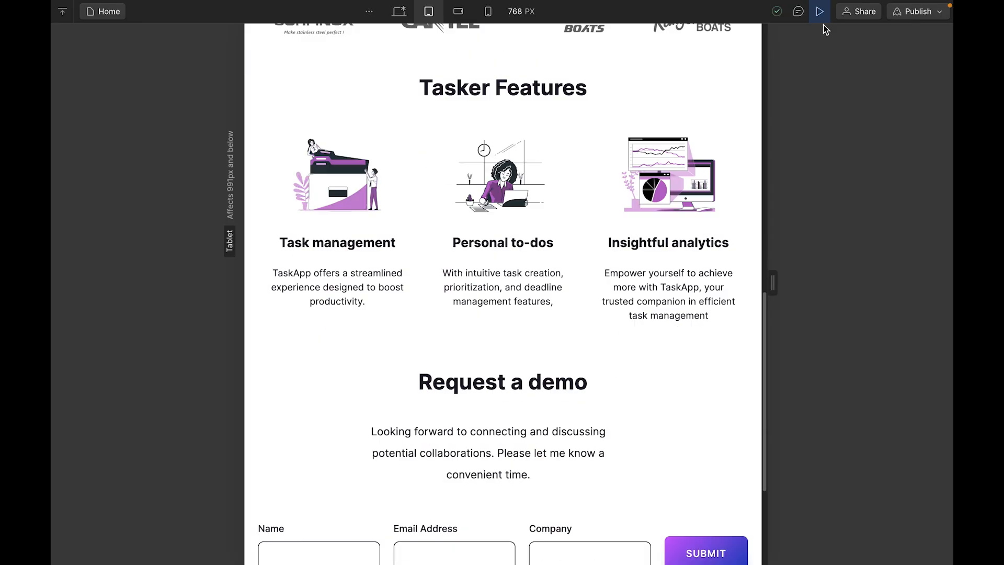
pyautogui.click(819, 11)
# - Apply the existing Paragraph class to the text under the Request a demo heading
pyautogui.click(397, 339)
pyautogui.scroll(-2, 397, 338)
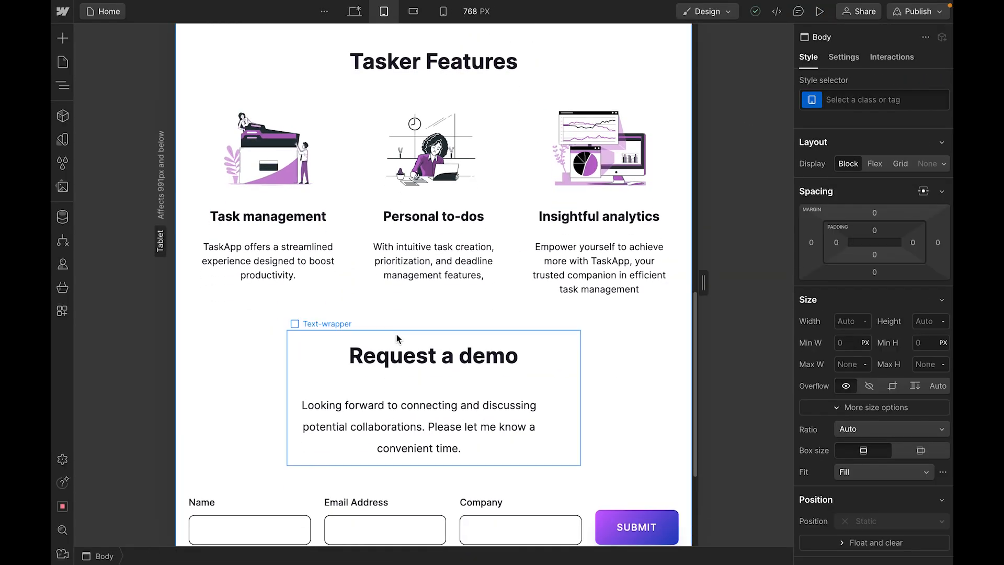
pyautogui.scroll(2, 414, 336)
pyautogui.click(440, 376)
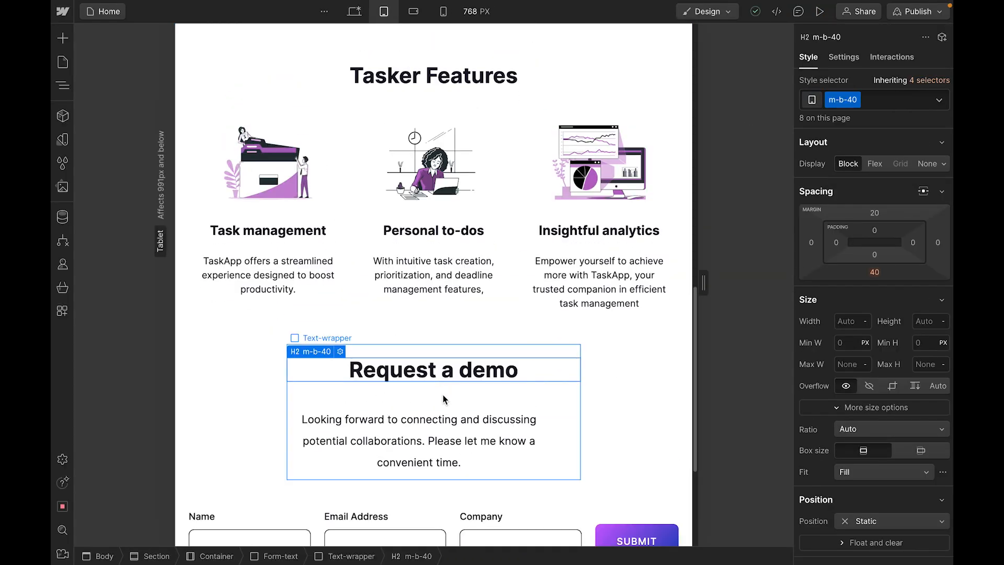
pyautogui.click(464, 441)
pyautogui.click(854, 99)
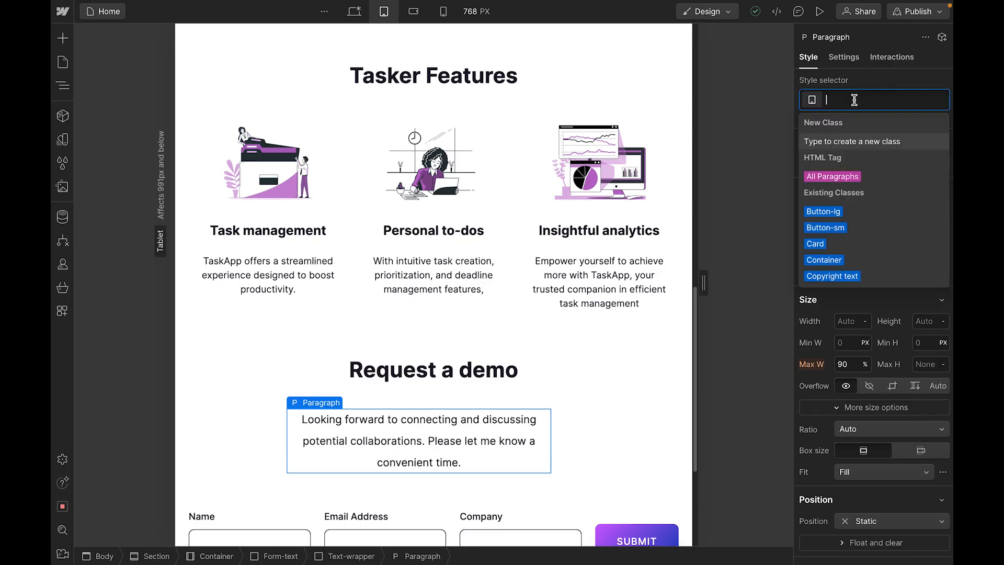
pyautogui.write('para')
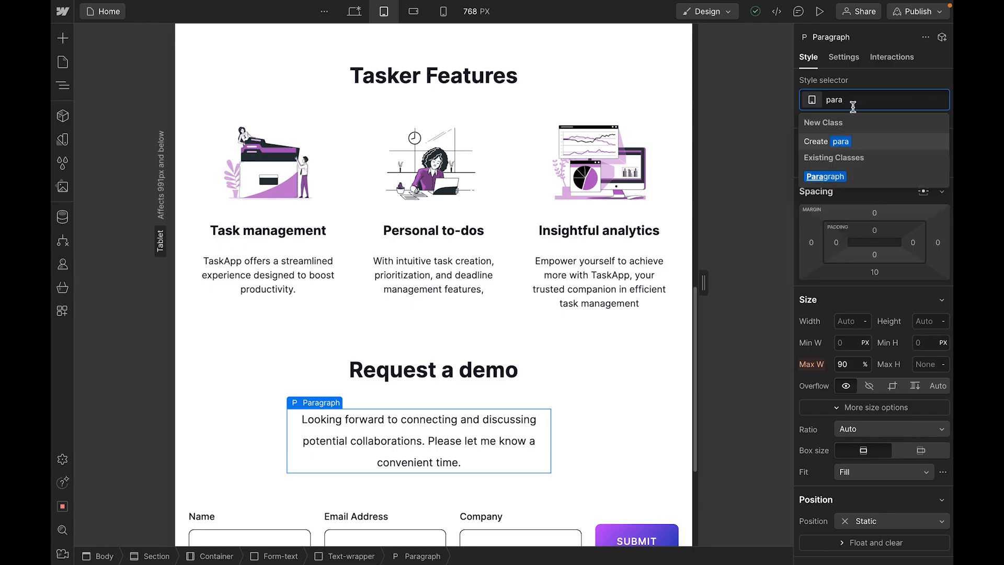
pyautogui.click(828, 178)
# - Replace the m-b-40 class on the Request a demo heading with the m-b-20 class
pyautogui.scroll(-1, 620, 407)
pyautogui.click(523, 358)
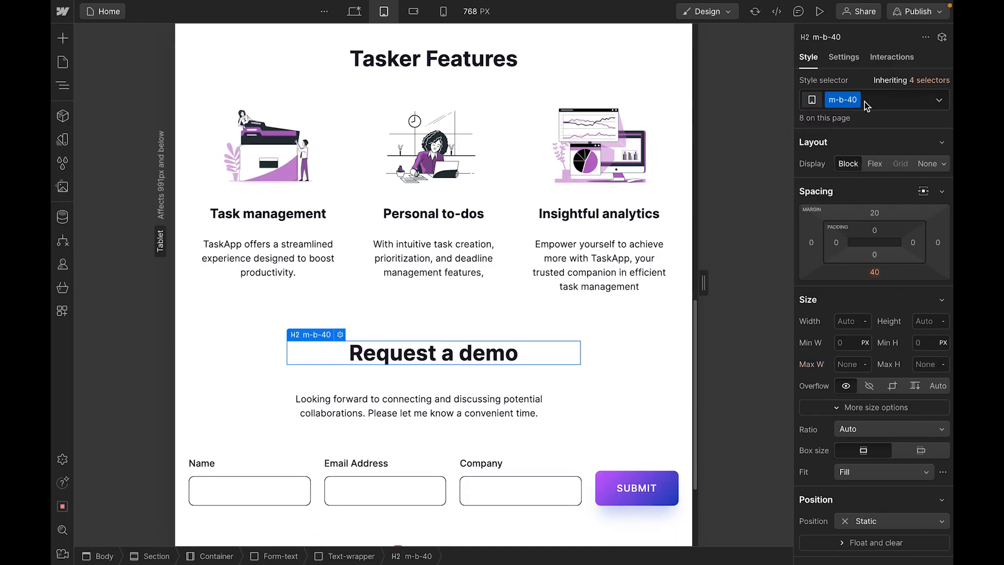
pyautogui.click(857, 102)
pyautogui.click(877, 101)
pyautogui.press('BackSpace')
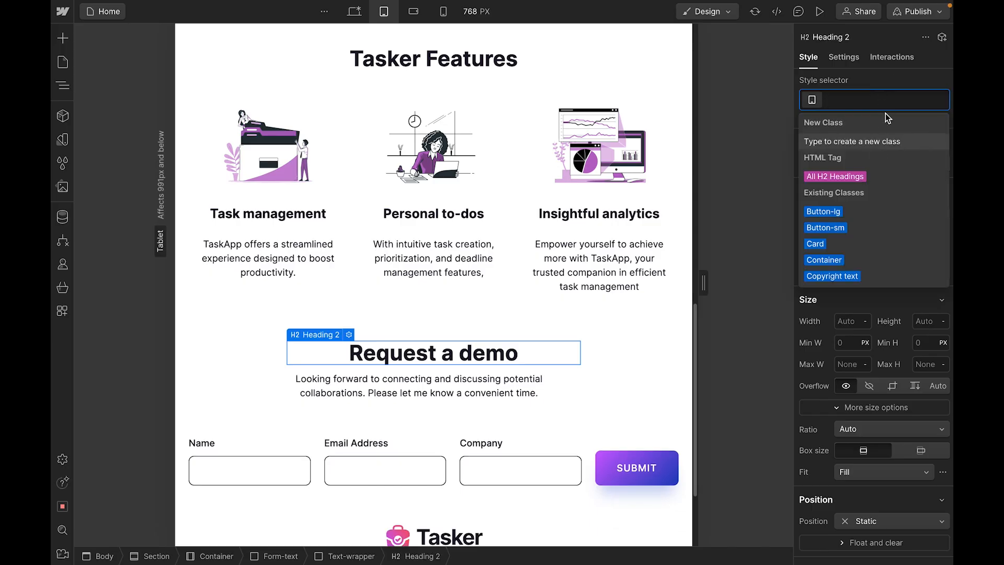
pyautogui.write('m')
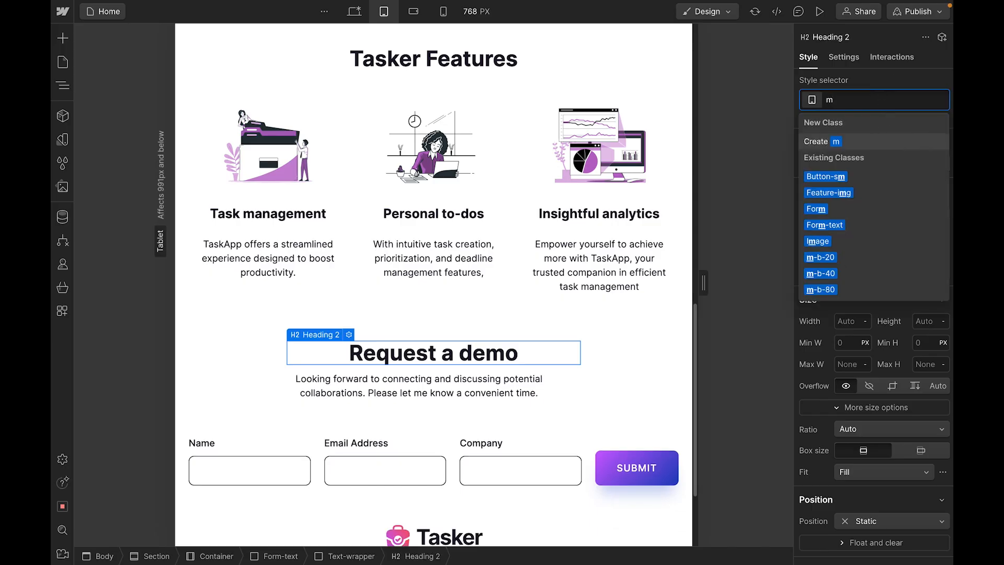
pyautogui.click(832, 259)
# - Change the flex direction of the demo form from horizontal to vertical so its fields stack
pyautogui.scroll(-1, 718, 330)
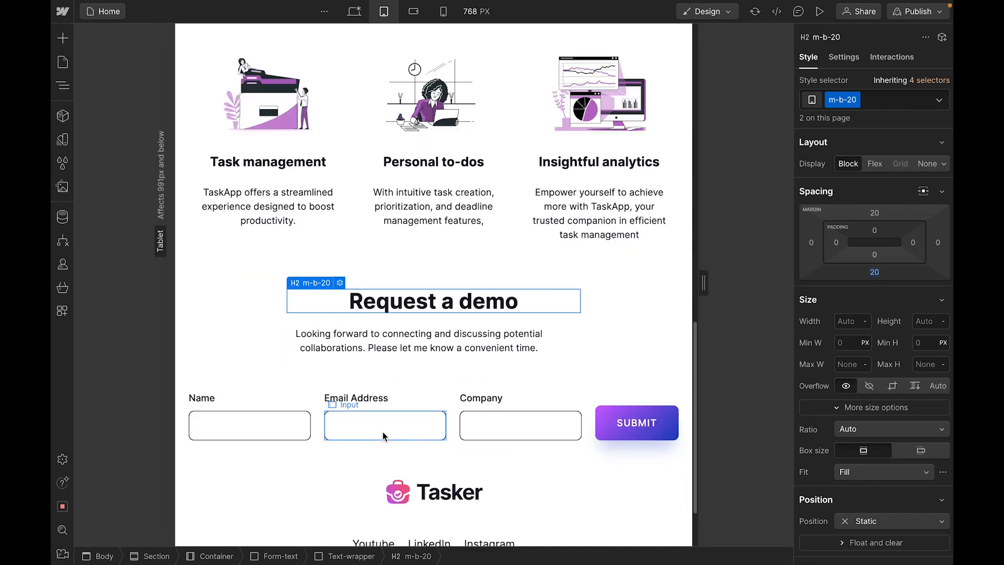
pyautogui.click(224, 444)
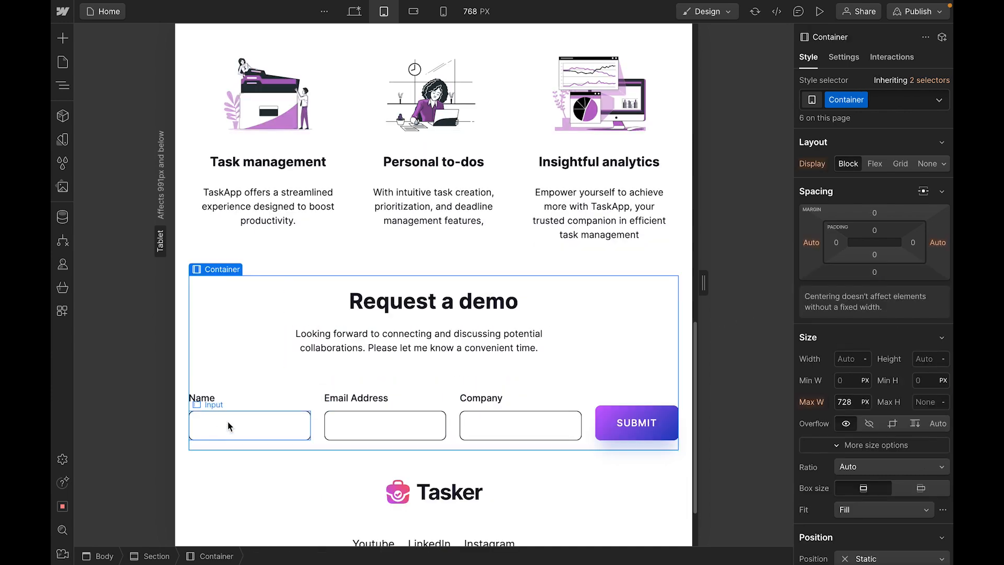
pyautogui.click(228, 426)
pyautogui.click(63, 86)
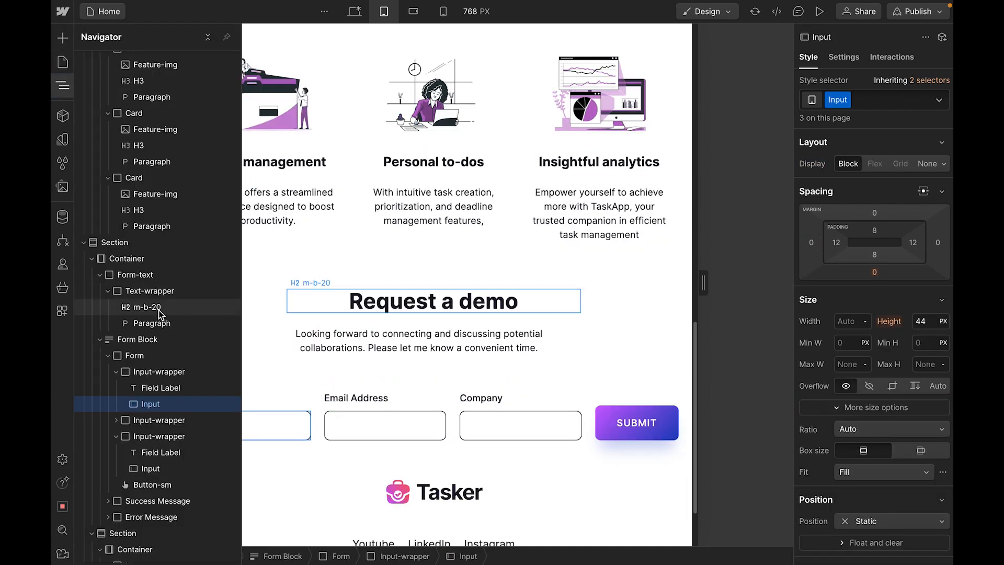
pyautogui.click(156, 421)
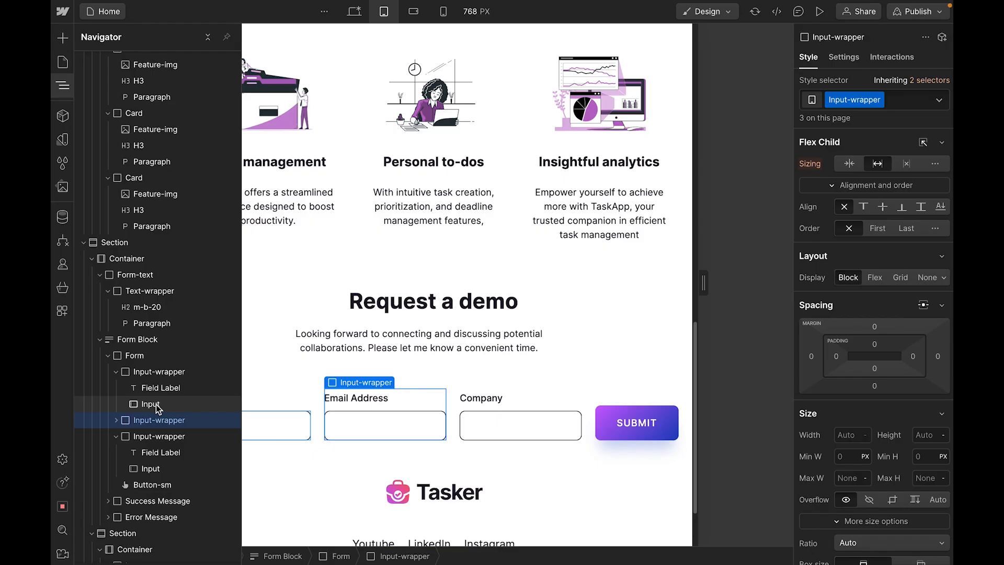
pyautogui.click(115, 371)
pyautogui.click(130, 358)
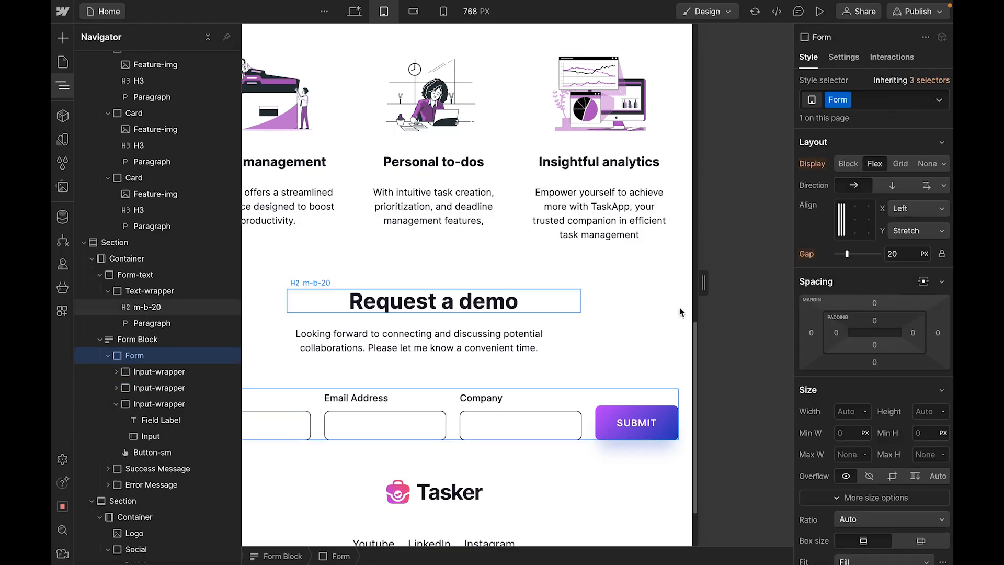
pyautogui.click(889, 186)
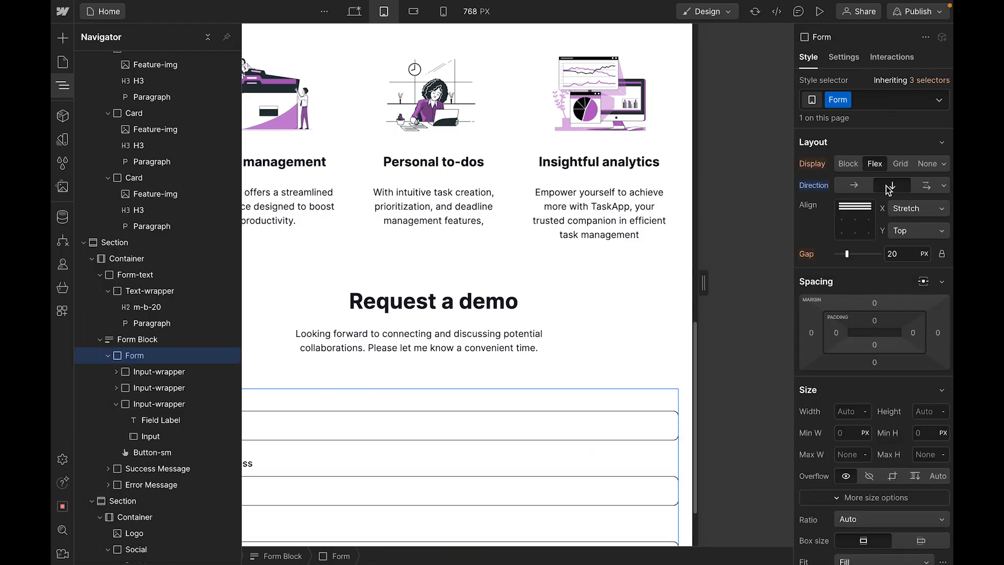
# - Try stretching the Submit button across the demo form, then align it to the center
pyautogui.scroll(-3, 604, 347)
pyautogui.click(497, 394)
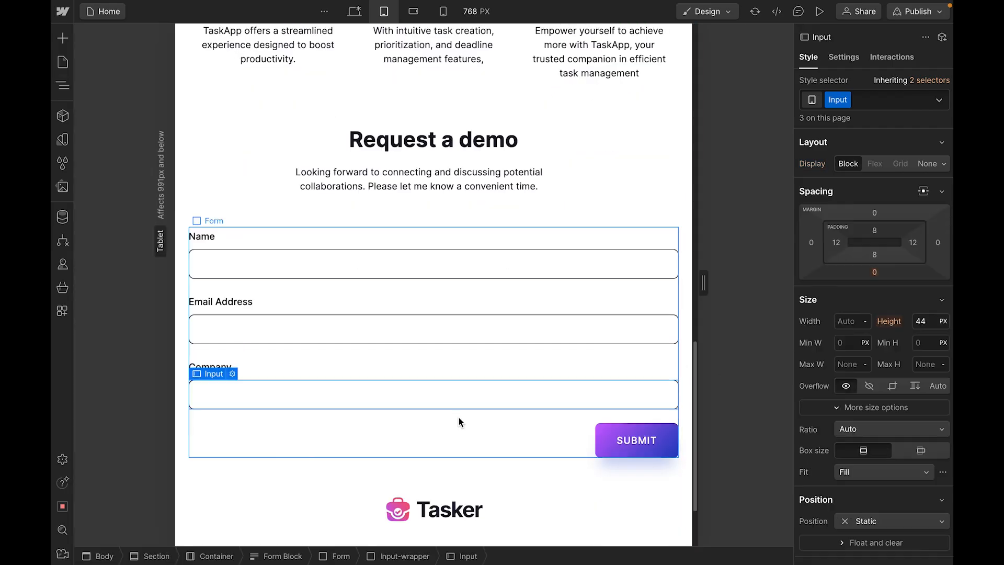
pyautogui.click(647, 435)
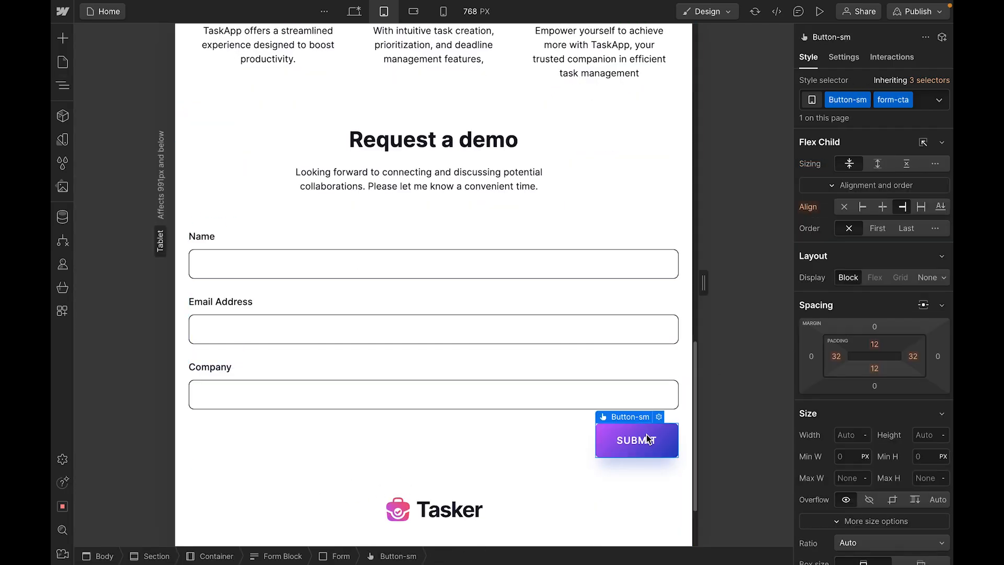
pyautogui.click(922, 207)
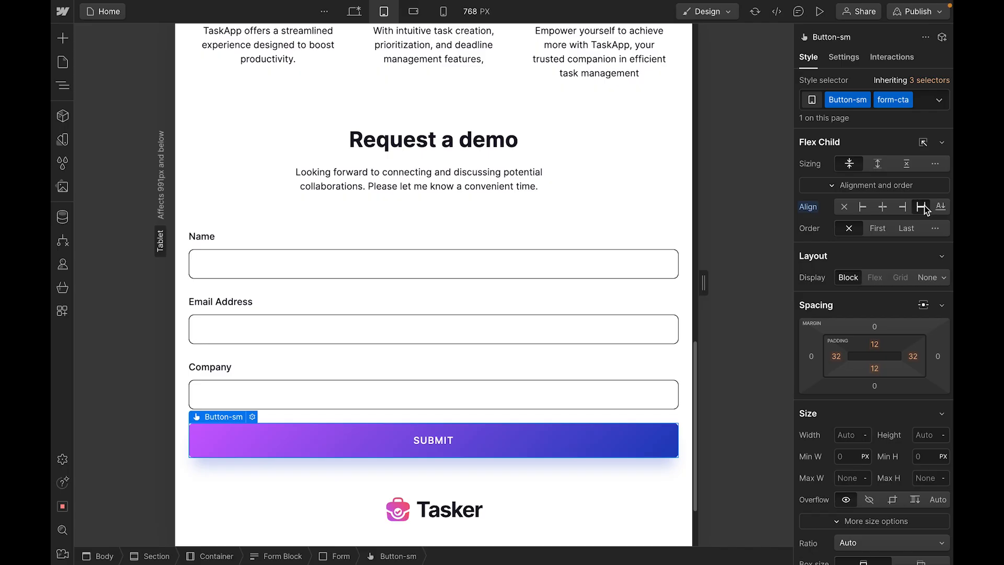
pyautogui.click(882, 207)
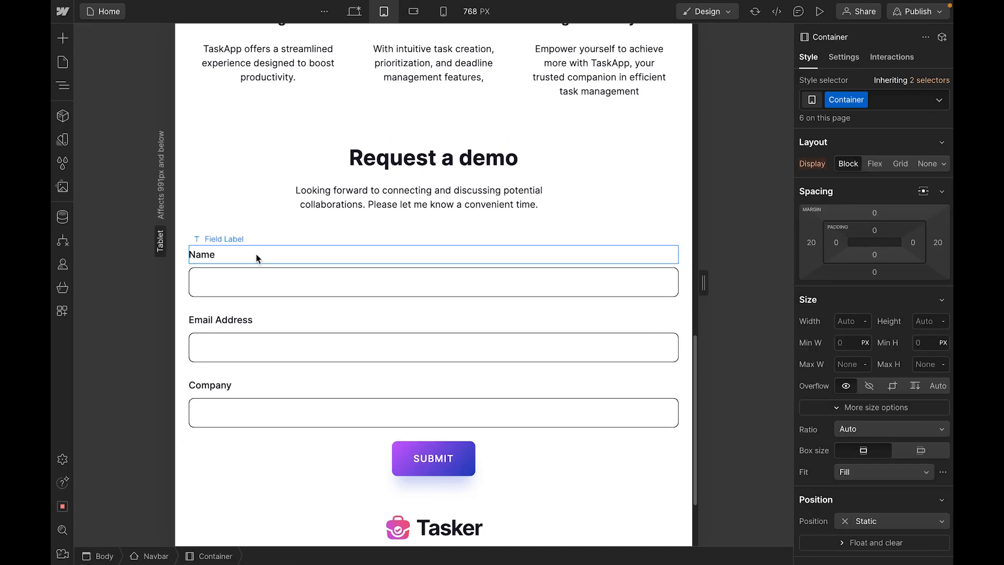
# - Set the left and right padding of the Form element to 40 px and check the form in preview
pyautogui.click(62, 90)
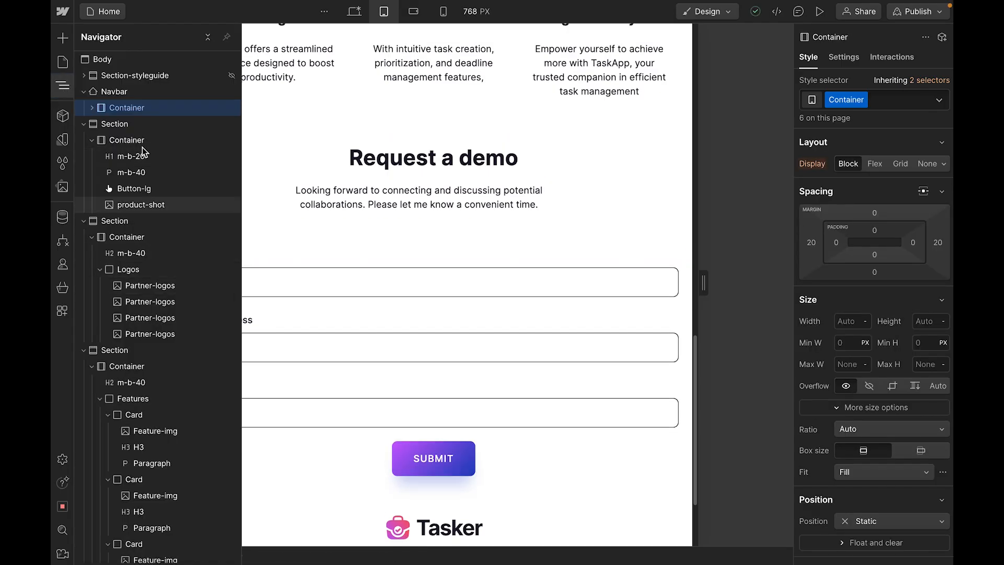
pyautogui.click(327, 283)
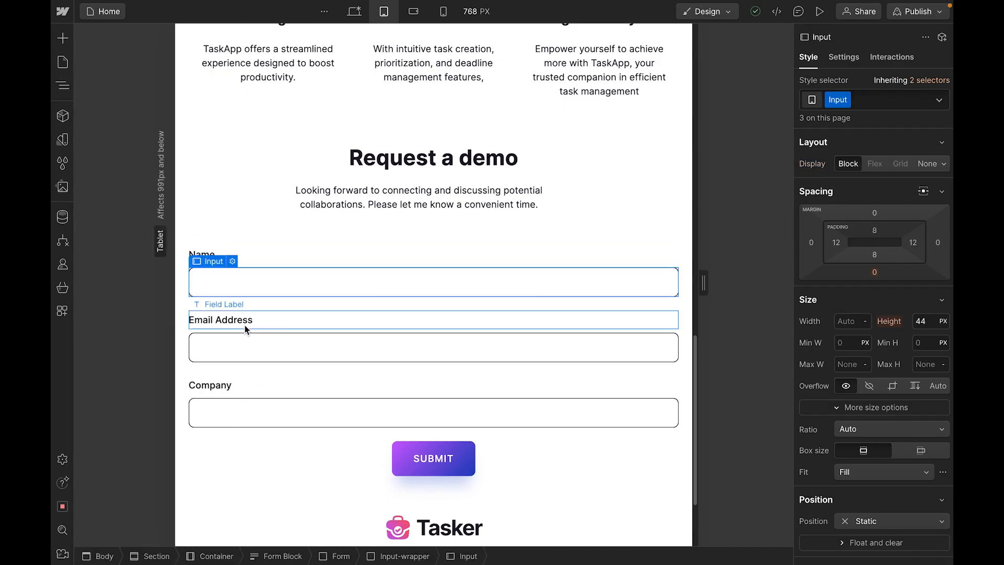
pyautogui.click(253, 258)
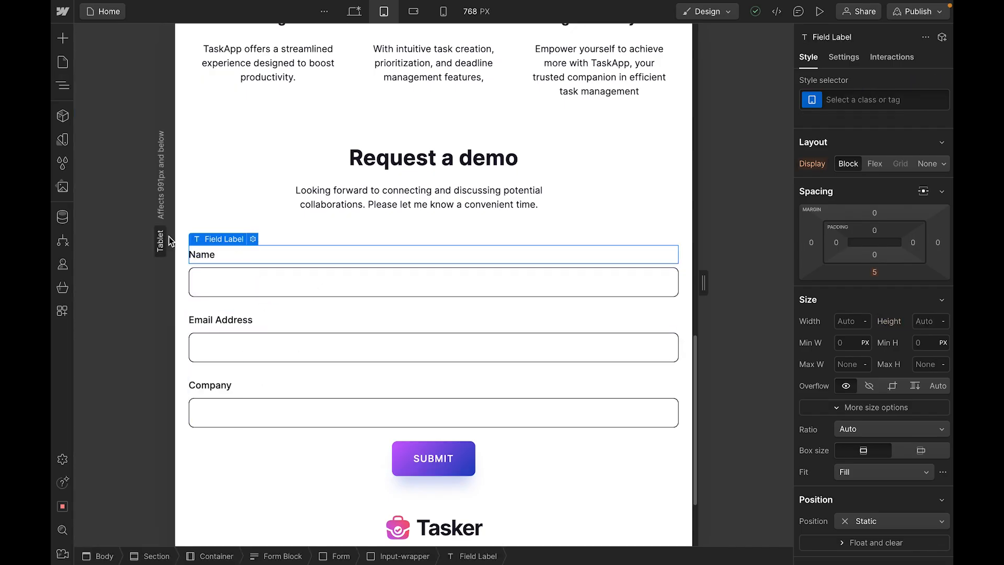
pyautogui.click(62, 89)
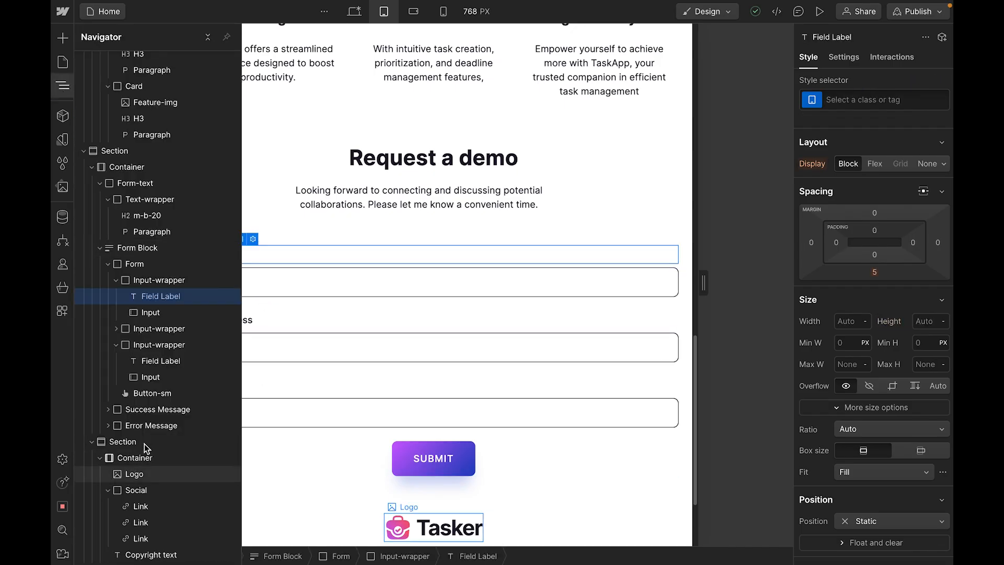
pyautogui.click(141, 269)
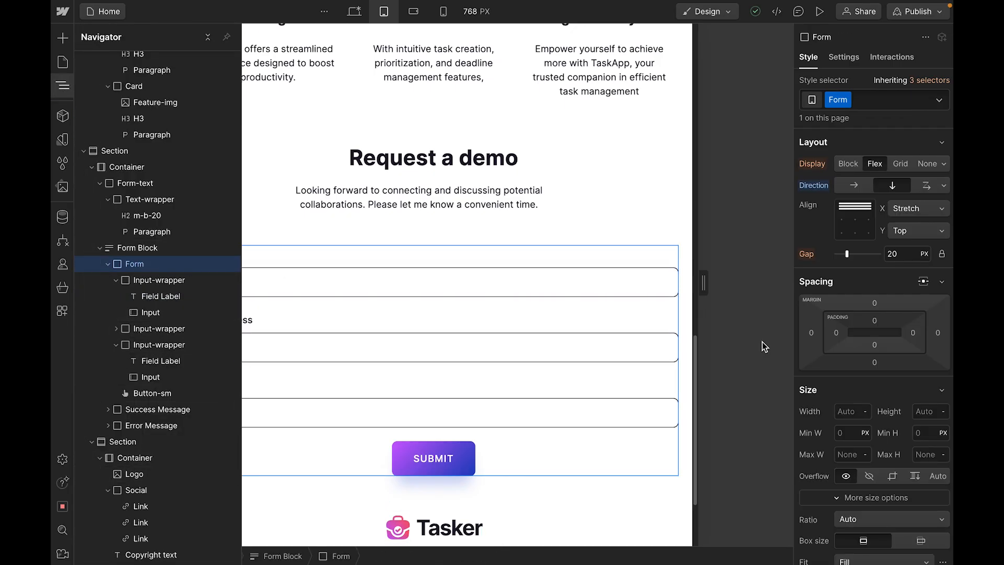
pyautogui.click(837, 333)
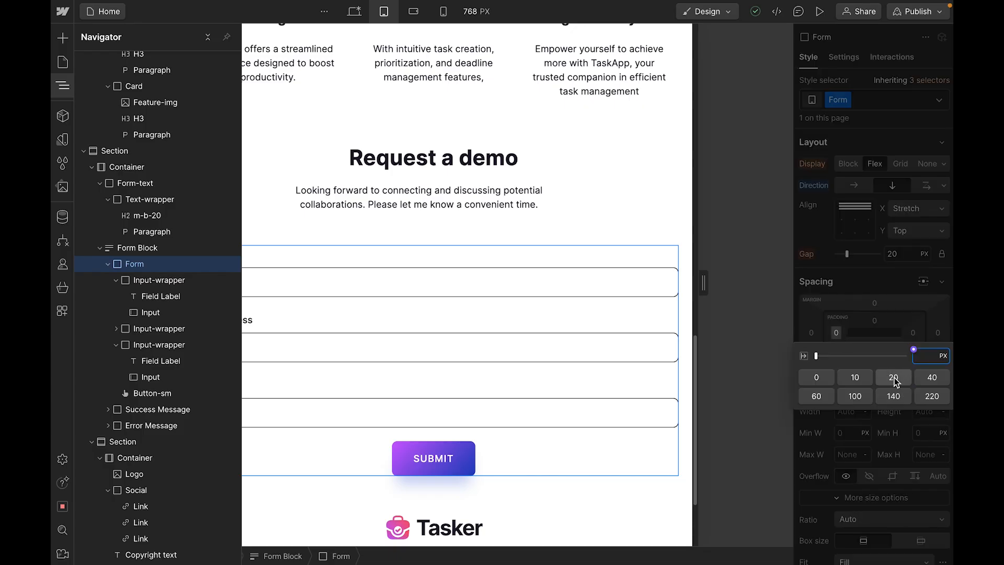
pyautogui.click(932, 378)
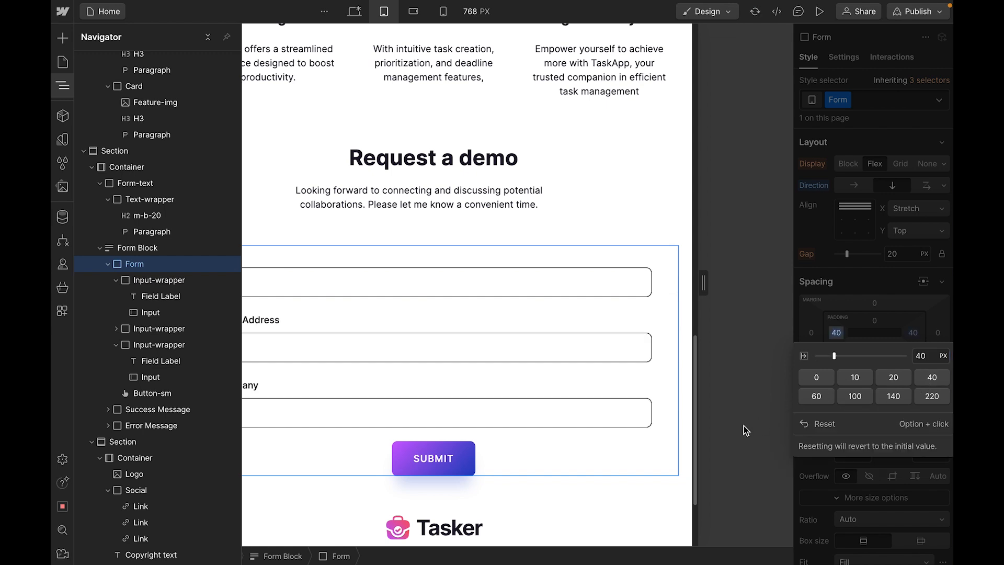
pyautogui.click(819, 11)
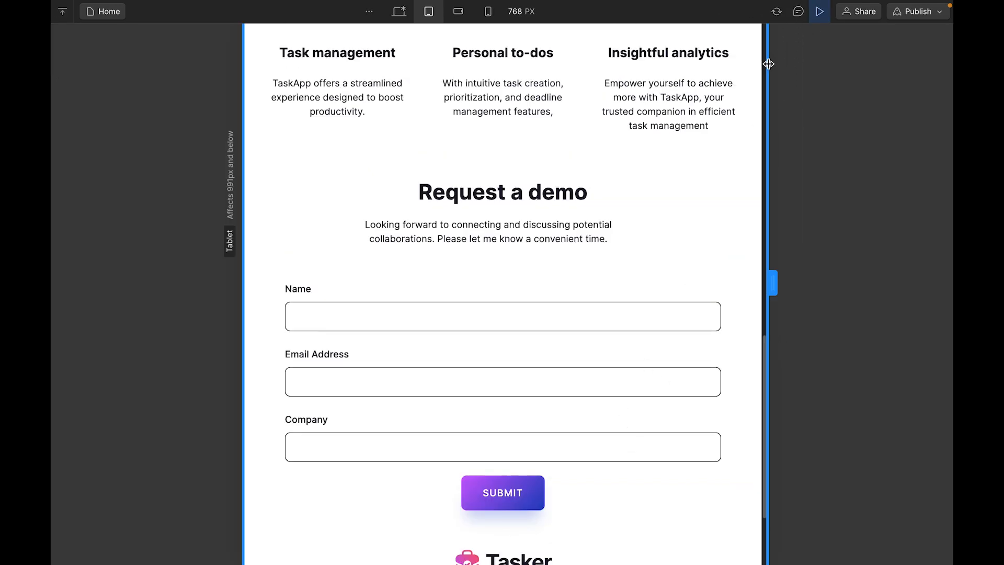
pyautogui.click(819, 11)
# - Set the top and bottom margins of the Text-wrapper around the Request a demo text to 20 px
pyautogui.click(548, 234)
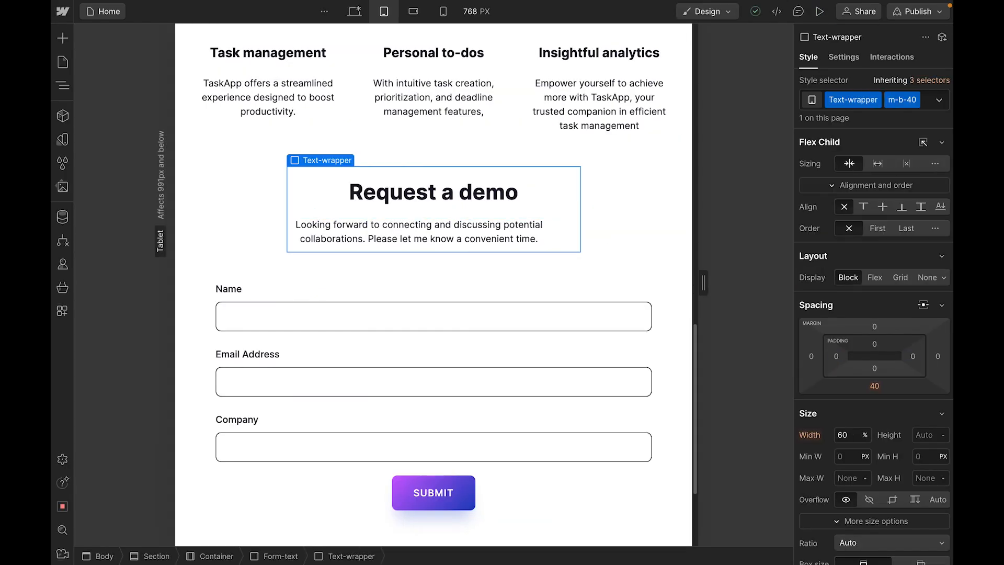
pyautogui.click(875, 385)
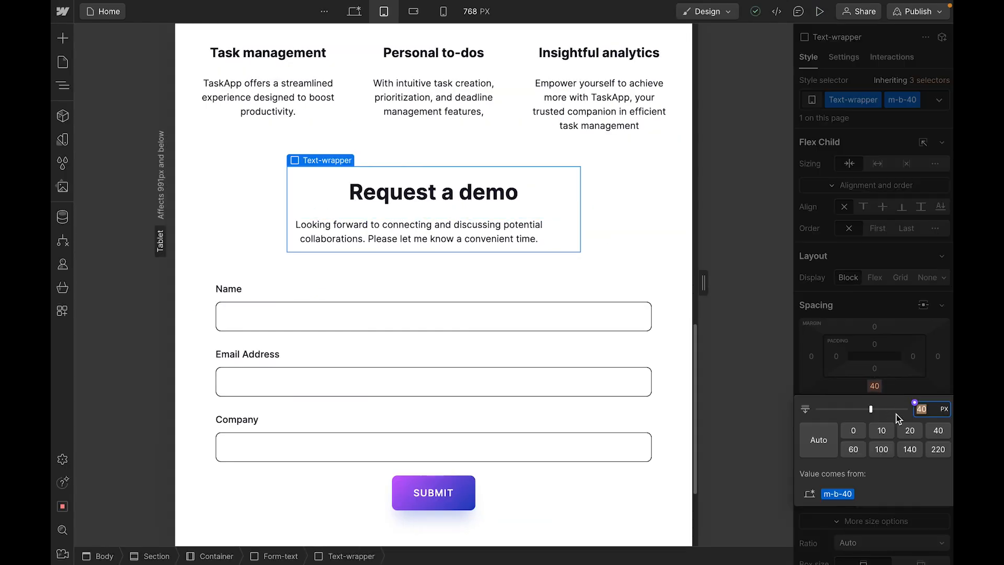
pyautogui.keyDown('alt'); pyautogui.click(909, 431); pyautogui.keyUp('alt')
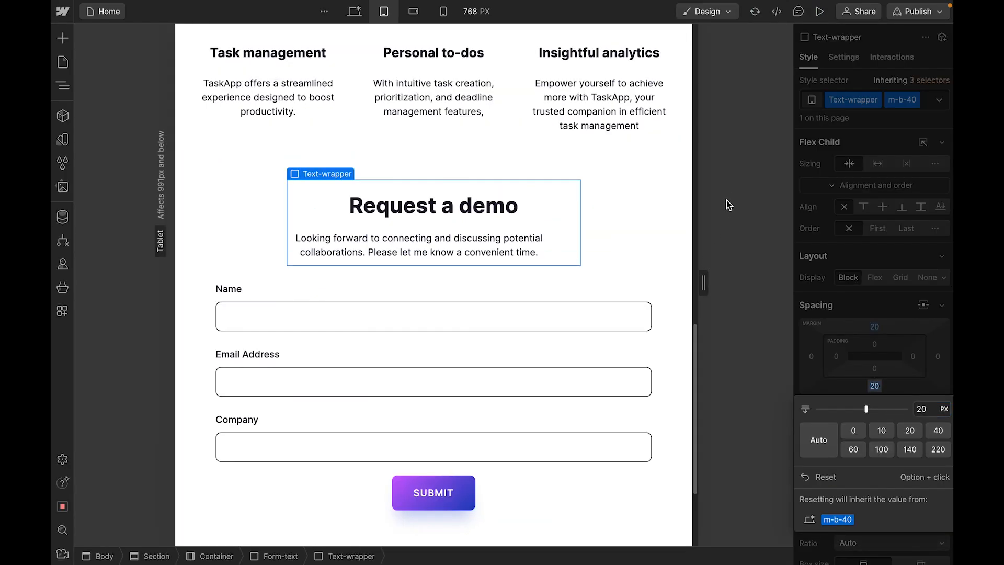
pyautogui.click(544, 289)
pyautogui.scroll(-3, 455, 421)
pyautogui.scroll(4, 455, 444)
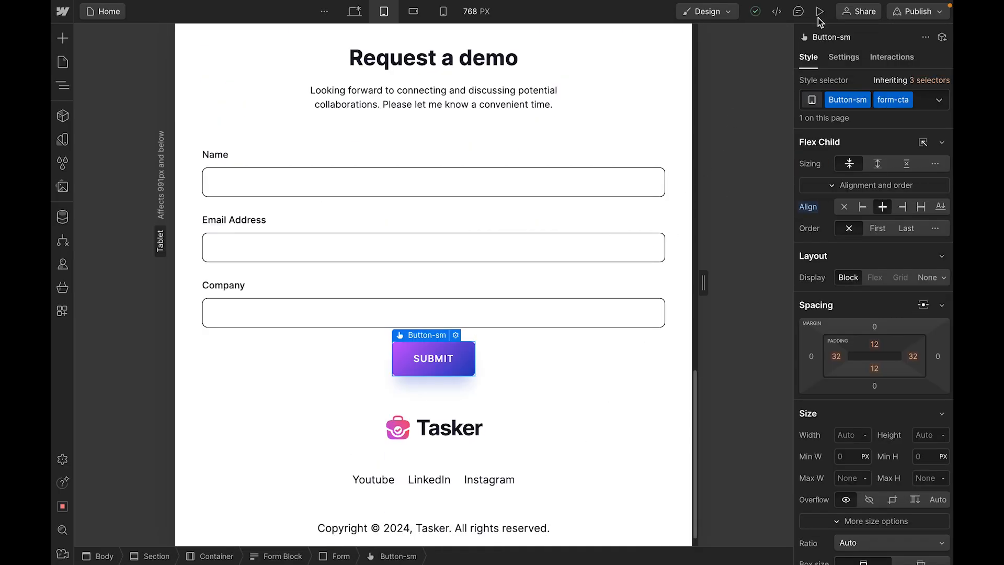
# - Preview the tablet page from the demo form up to the Trusted by and Tasker Features headings, then return to the design view
pyautogui.click(820, 13)
pyautogui.scroll(9, 623, 282)
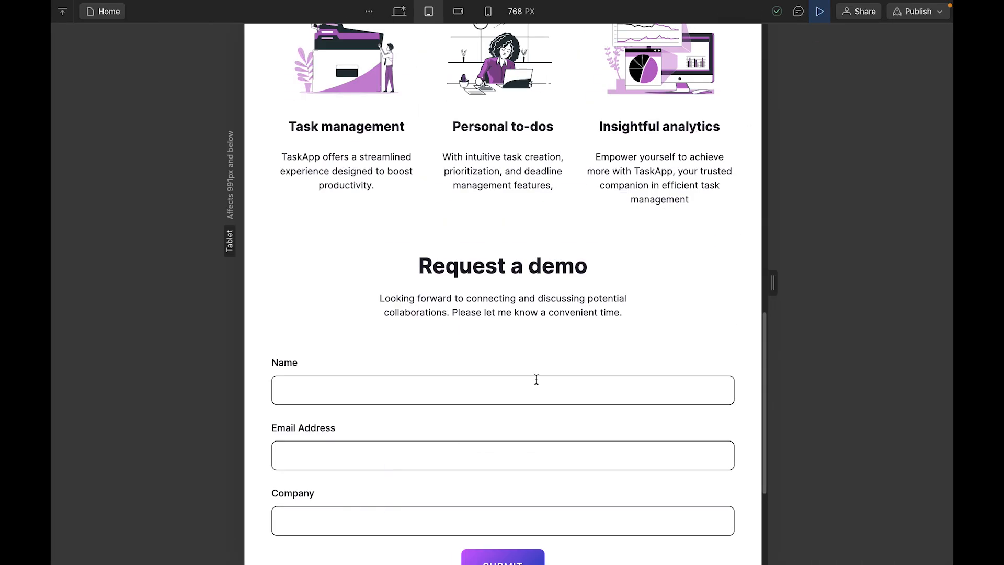
pyautogui.scroll(3, 517, 361)
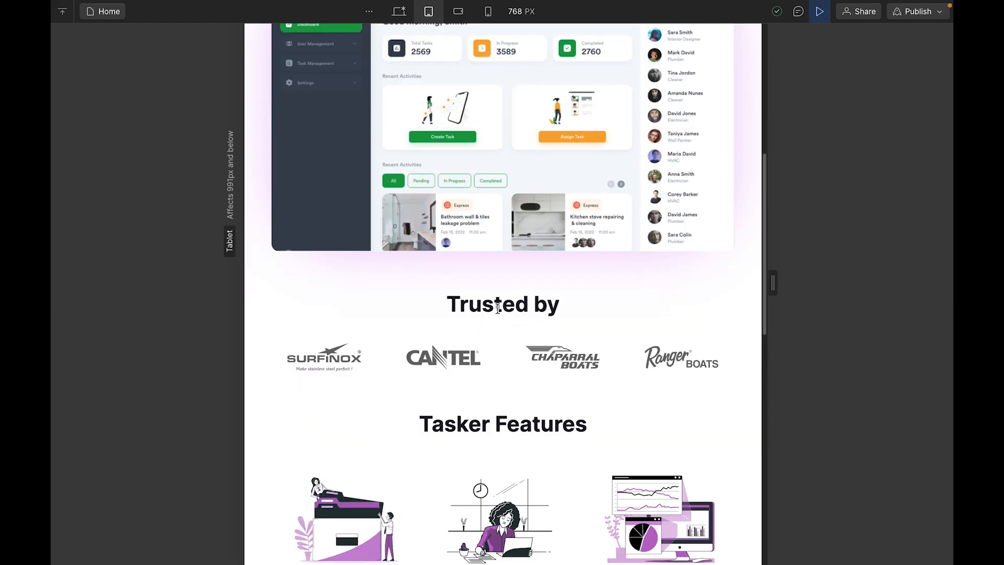
pyautogui.moveTo(469, 307); pyautogui.dragTo(548, 308)
pyautogui.moveTo(481, 425); pyautogui.dragTo(572, 425)
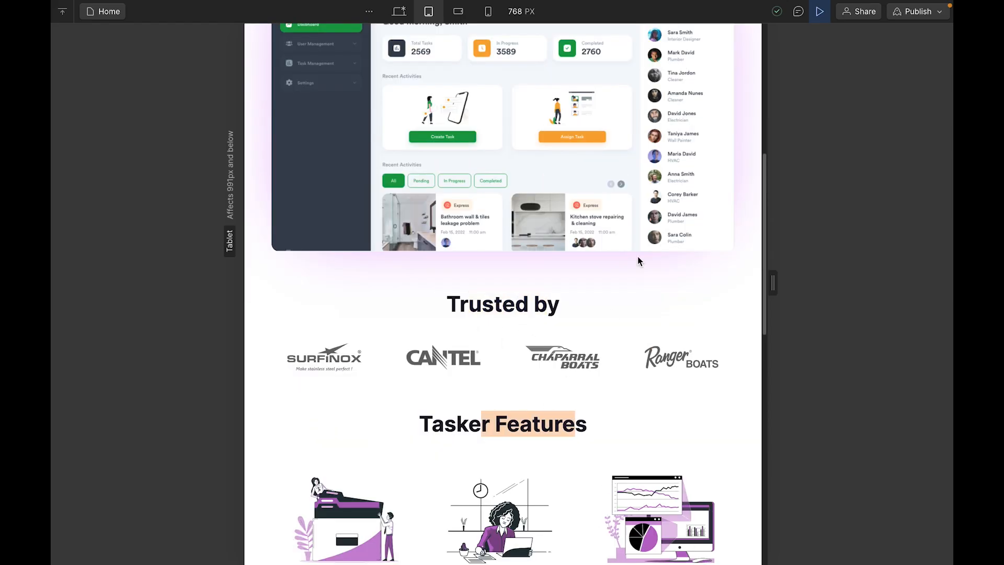
pyautogui.click(819, 11)
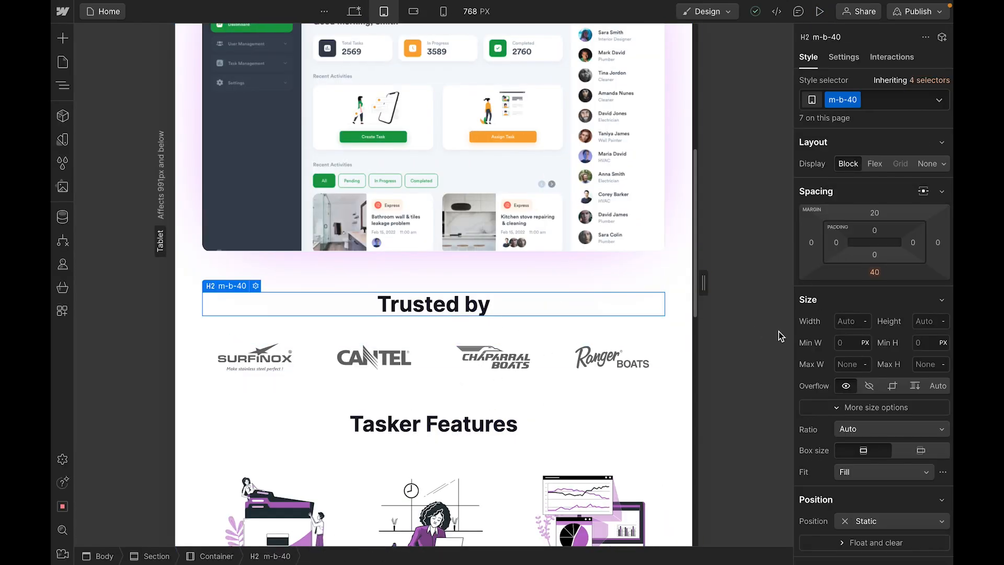
# - Reduce the font size of the All H2 Headings tag to 1.6 rem at the tablet breakpoint
pyautogui.scroll(-4, 893, 347)
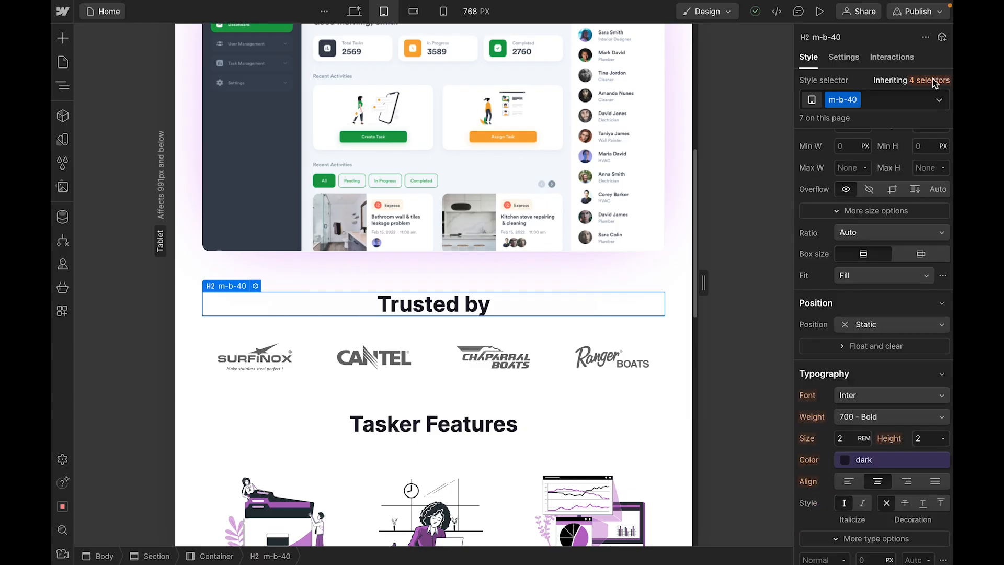
pyautogui.click(929, 80)
pyautogui.click(869, 180)
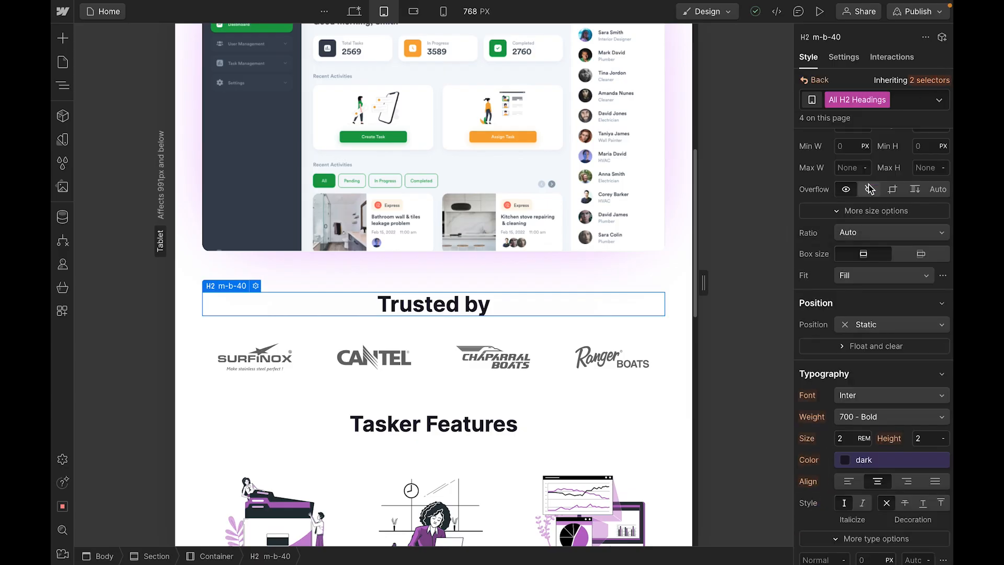
pyautogui.click(843, 438)
pyautogui.write('1.9')
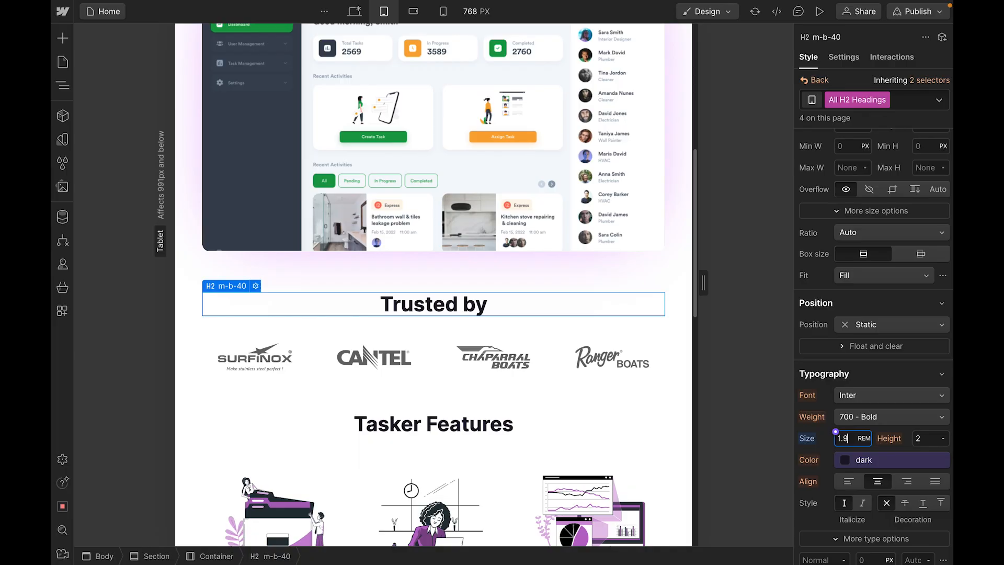
pyautogui.press('Down')
pyautogui.press('Down')
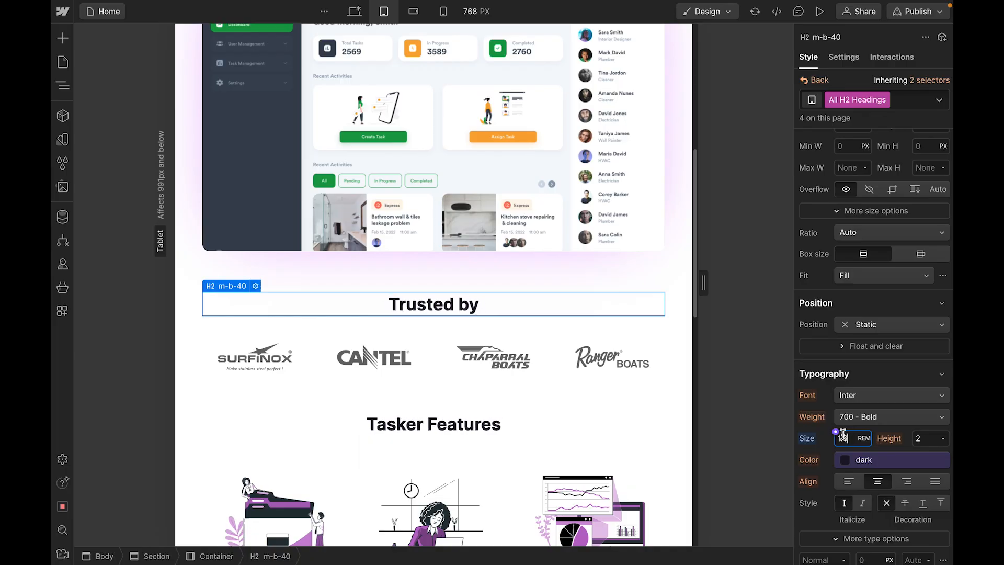
pyautogui.click(720, 337)
# - Preview the resized section headings on the tablet page, from the dashboard image down to the footer, then leave preview
pyautogui.click(819, 12)
pyautogui.scroll(-7, 578, 379)
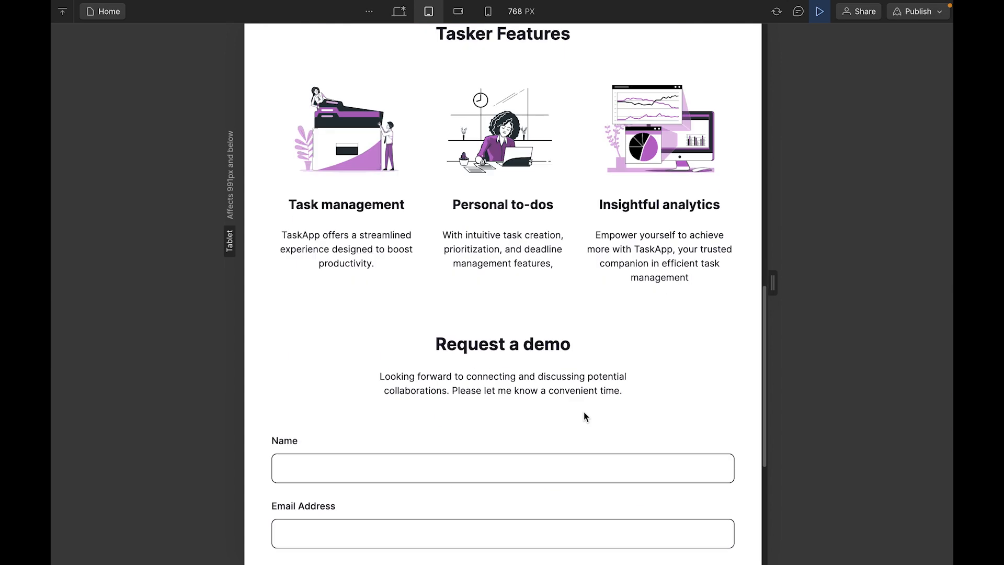
pyautogui.scroll(14, 584, 413)
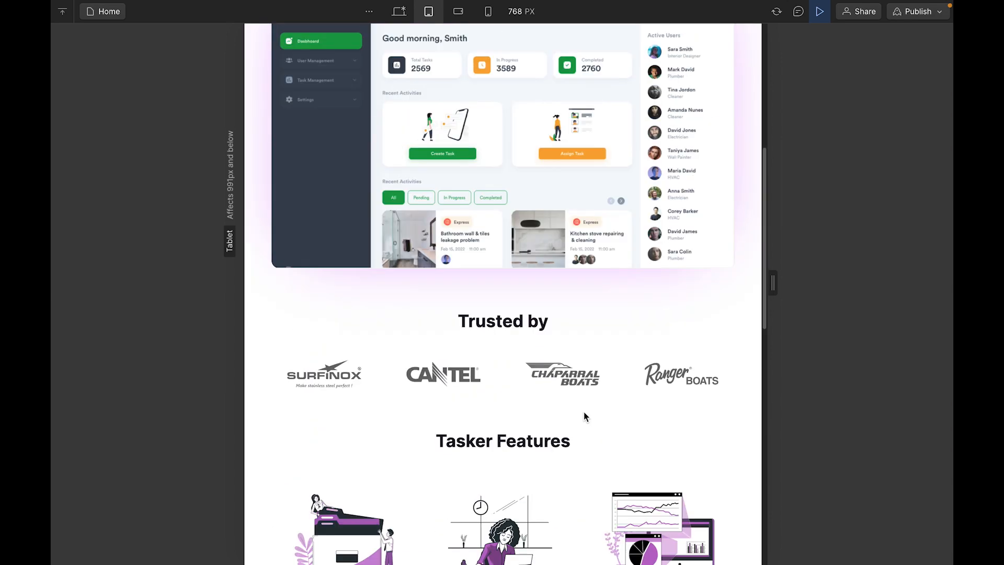
pyautogui.scroll(-16, 584, 416)
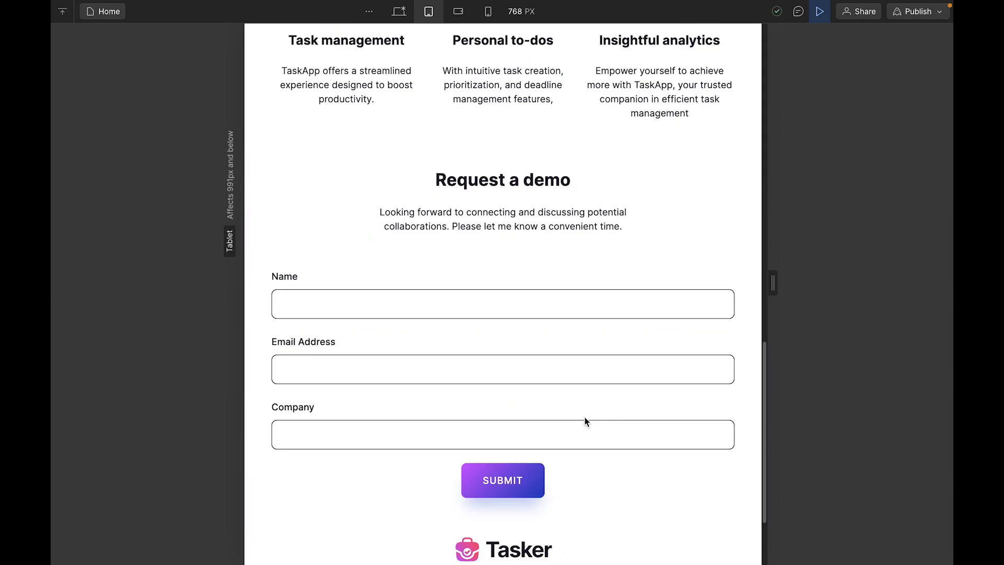
pyautogui.scroll(-1, 586, 422)
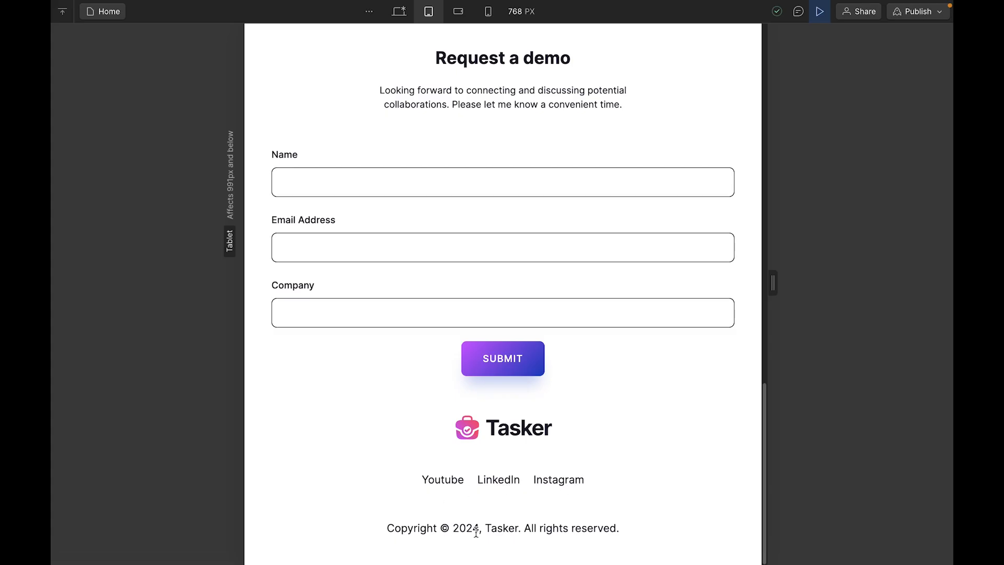
pyautogui.click(819, 11)
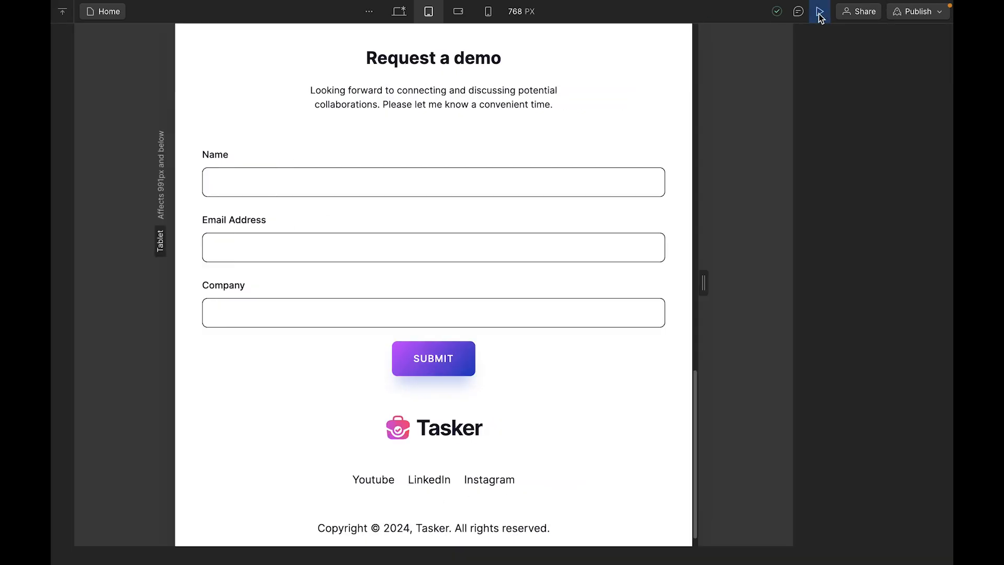
# - Reduce the font size of the Social-links class on the footer's Youtube, LinkedIn and Instagram links at the tablet breakpoint
pyautogui.click(383, 465)
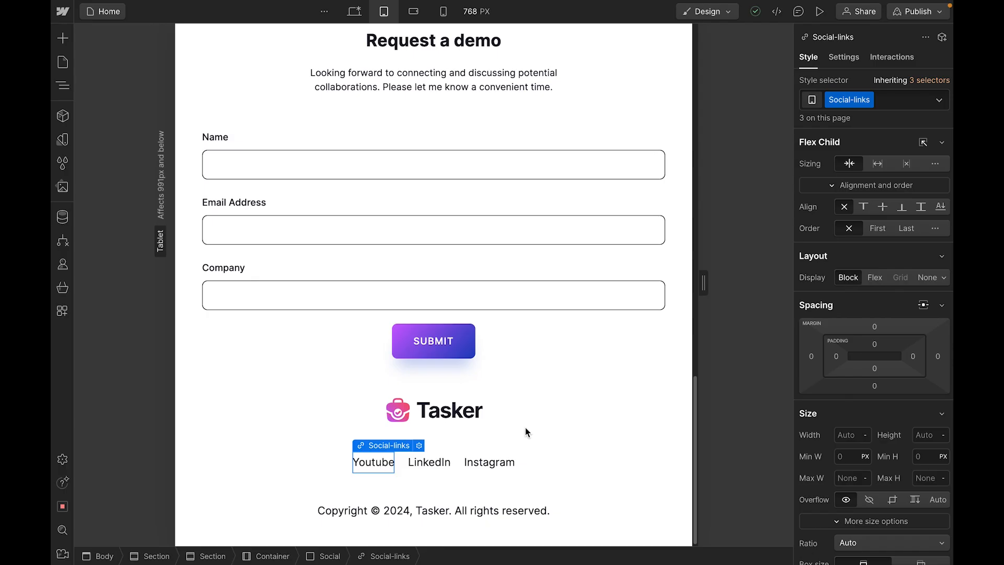
pyautogui.scroll(-6, 845, 409)
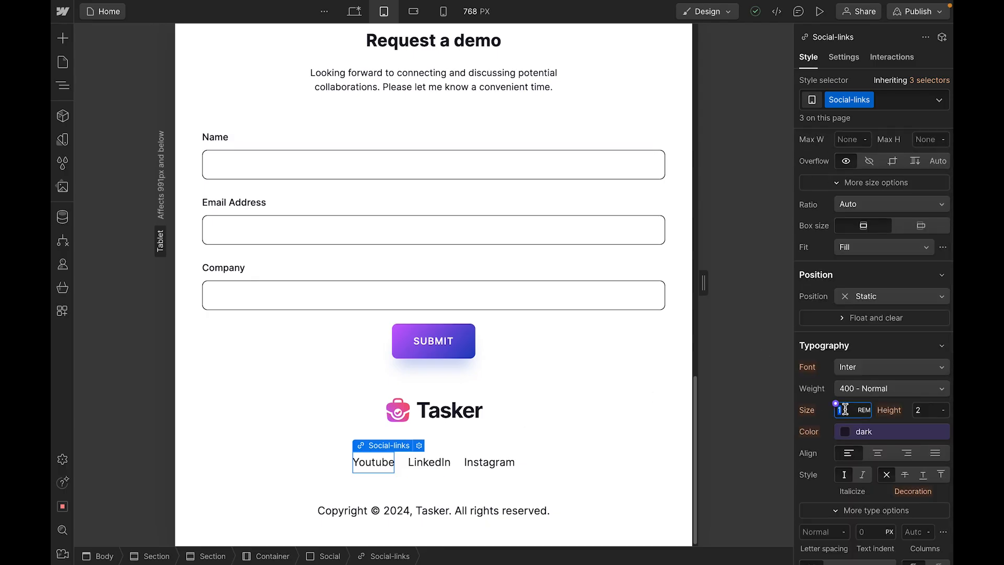
pyautogui.press('Return')
# - Remove the m-b-40 class from the footer's Copyright text and set the text's font size to 12/16 rem
pyautogui.click(434, 510)
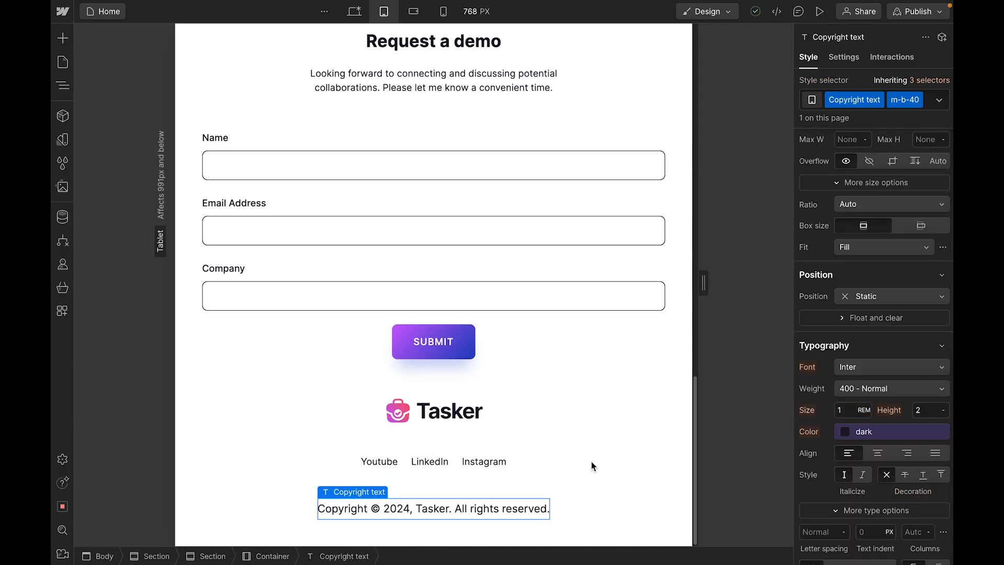
pyautogui.click(929, 104)
pyautogui.click(918, 100)
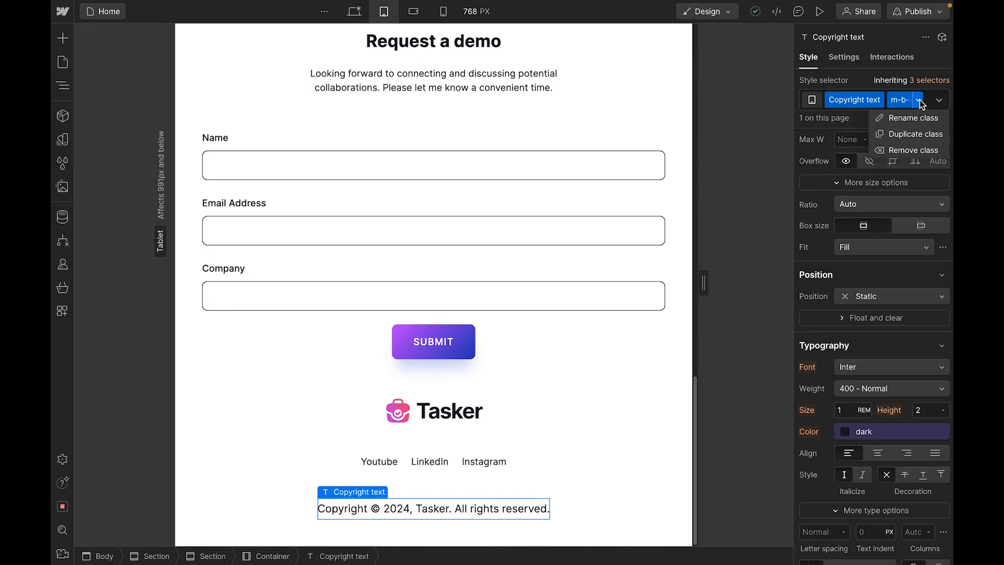
pyautogui.click(910, 149)
pyautogui.click(880, 100)
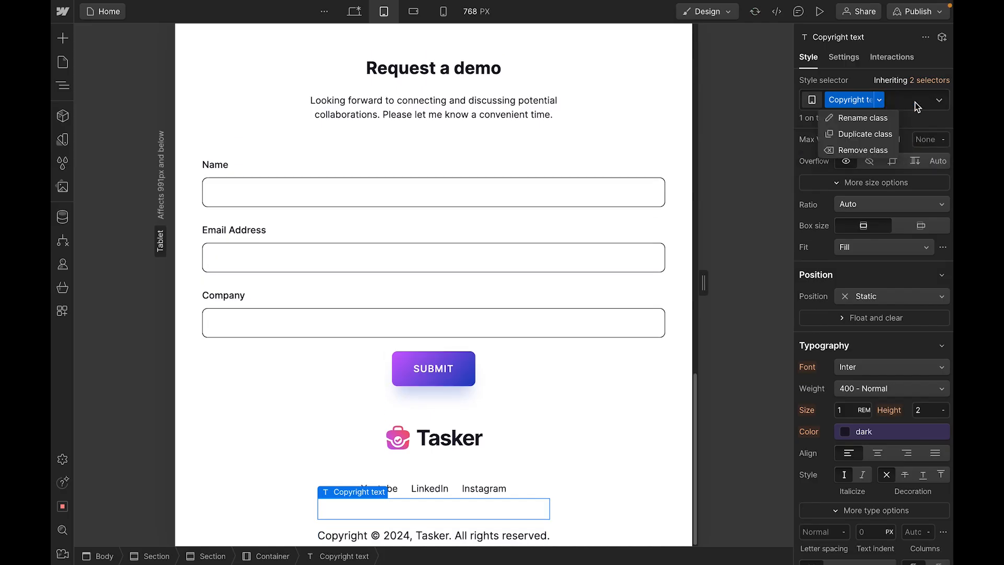
pyautogui.click(850, 409)
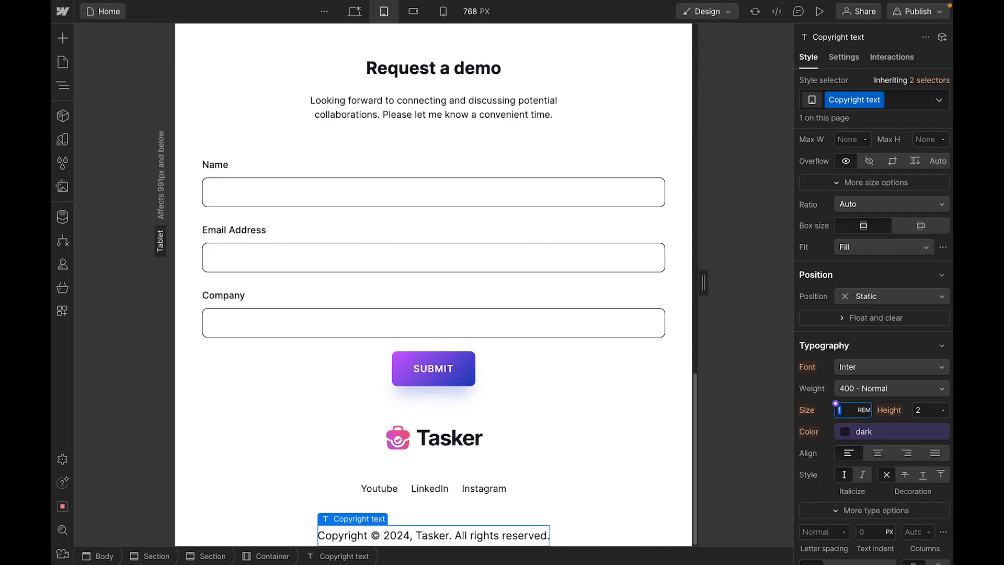
pyautogui.write('12/16')
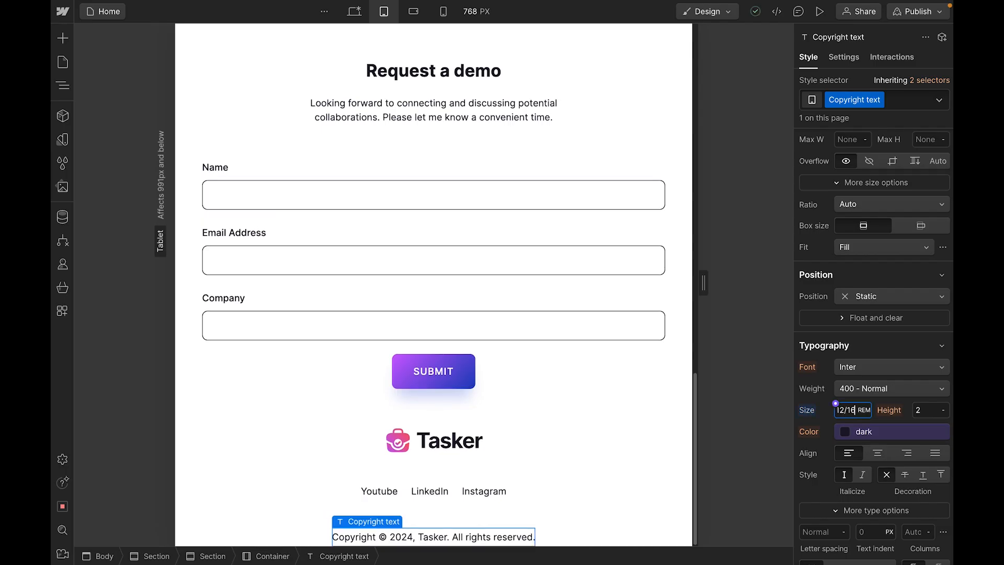
pyautogui.press('Return')
pyautogui.click(615, 475)
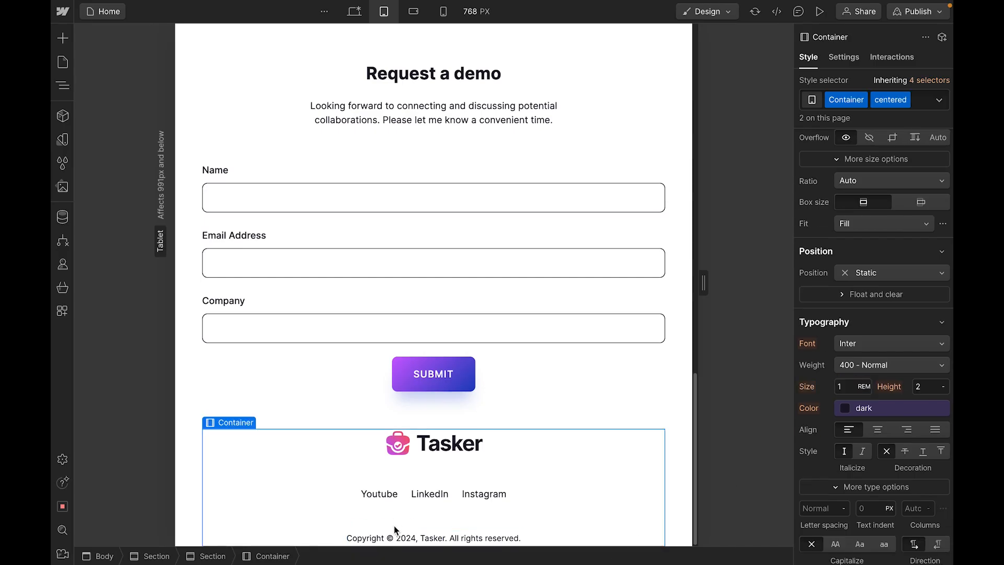
# - Reapply the existing m-b-40 combo class to the footer's Copyright text
pyautogui.click(408, 535)
pyautogui.click(891, 102)
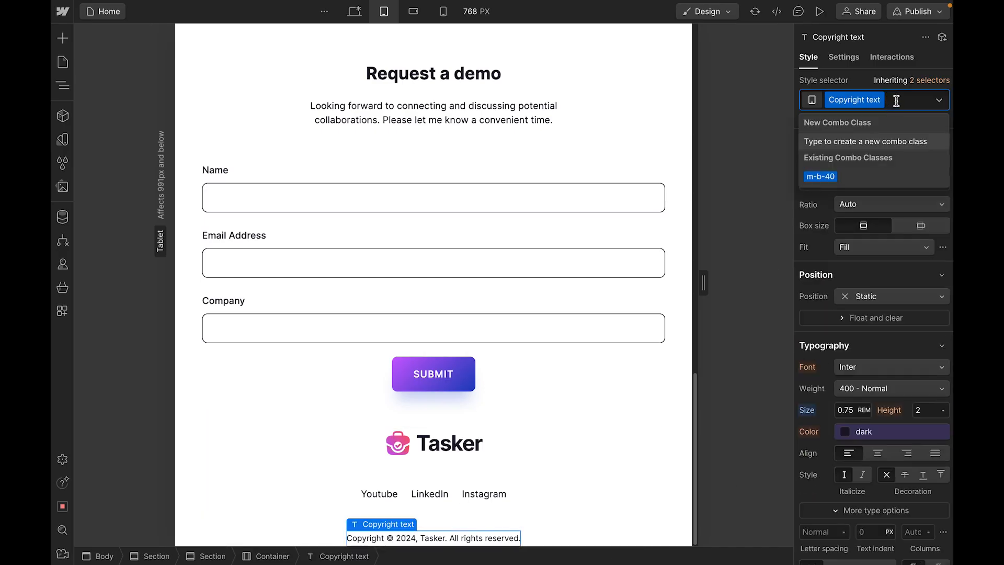
pyautogui.click(821, 176)
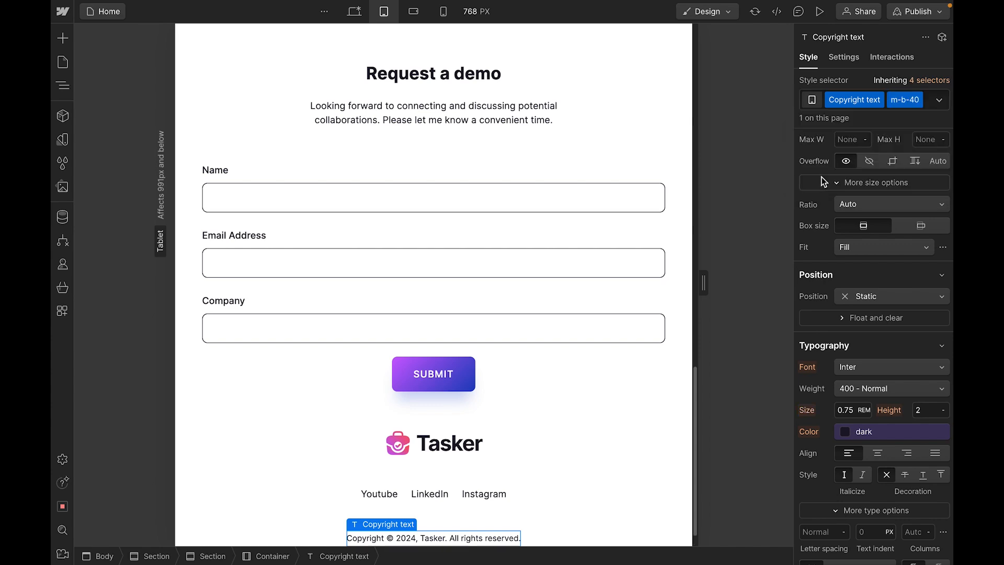
# - Set the top and bottom margins of the demo form's Input-wrapper class to 10 px
pyautogui.scroll(6, 575, 397)
pyautogui.scroll(-5, 575, 397)
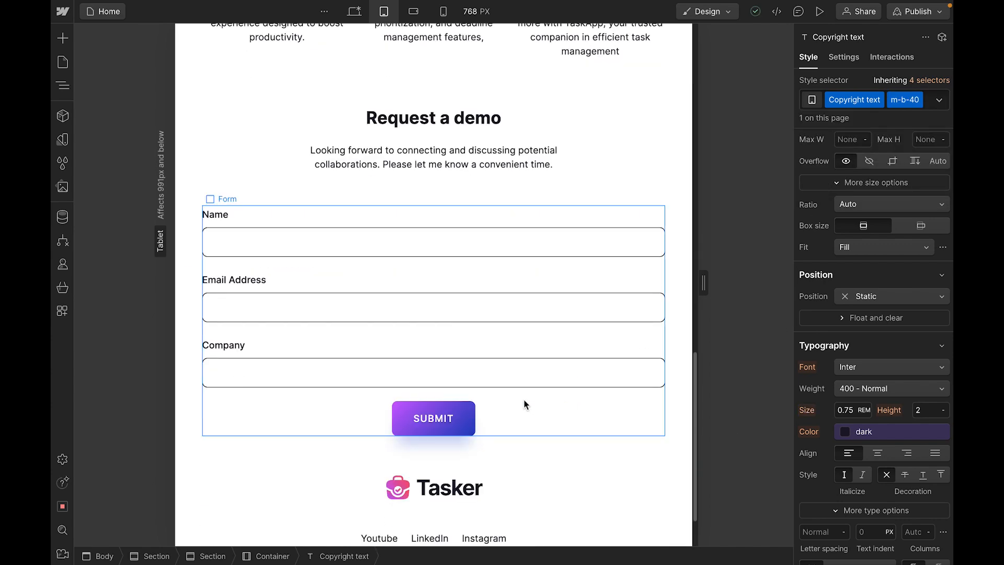
pyautogui.click(432, 283)
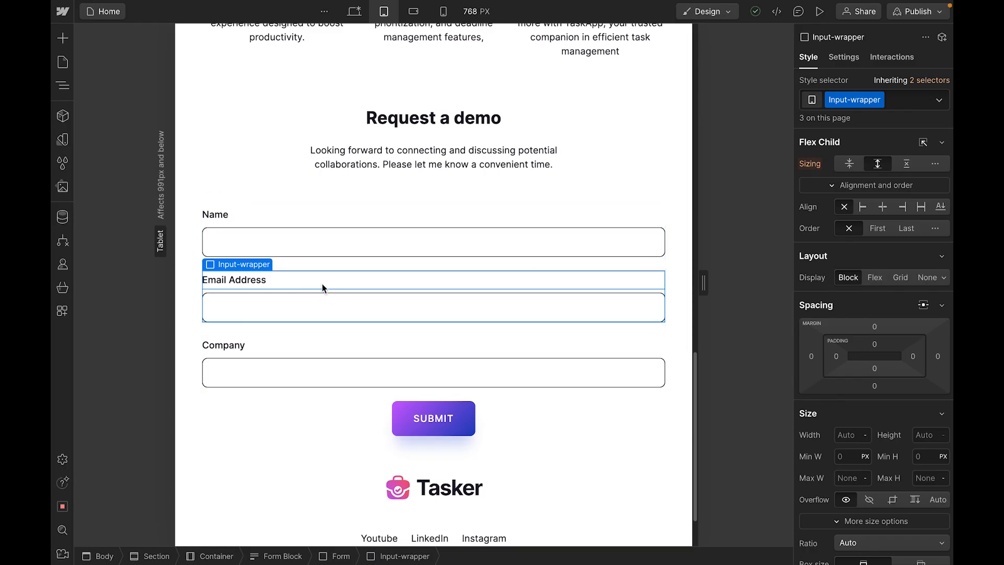
pyautogui.click(874, 387)
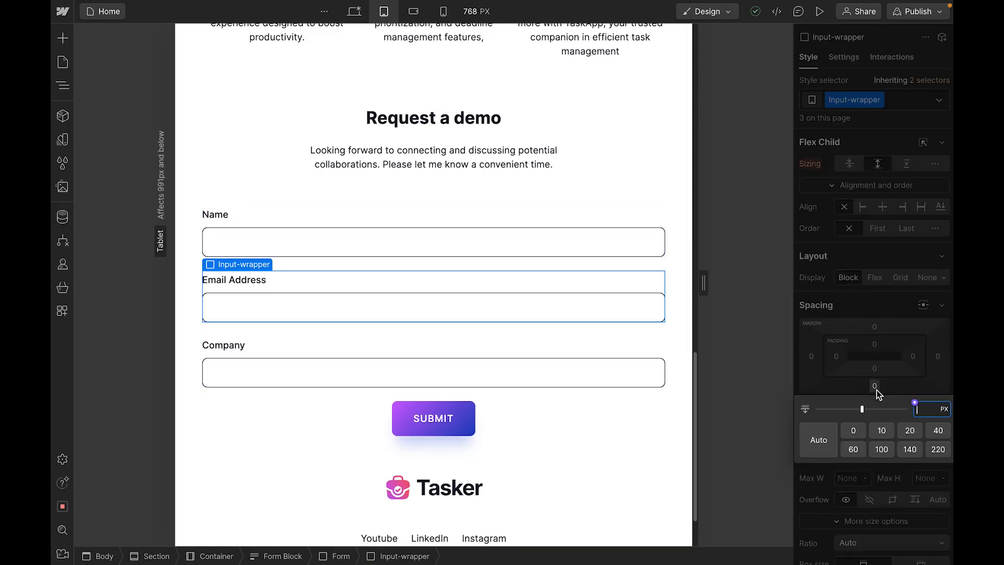
pyautogui.keyDown('alt'); pyautogui.click(882, 432); pyautogui.keyUp('alt')
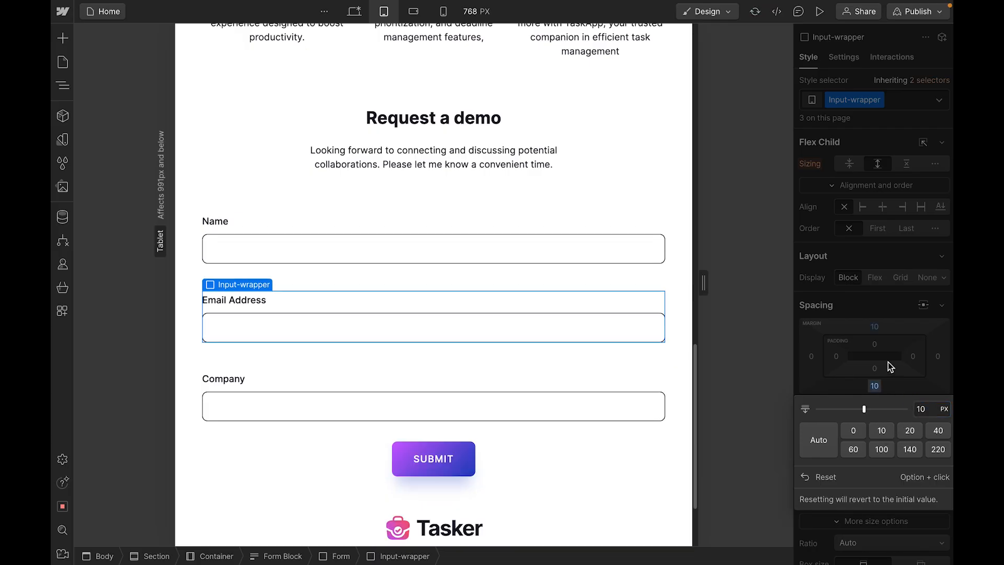
# - Reset the top margin of the demo form's Input-wrapper class, keeping its bottom margin
pyautogui.click(875, 327)
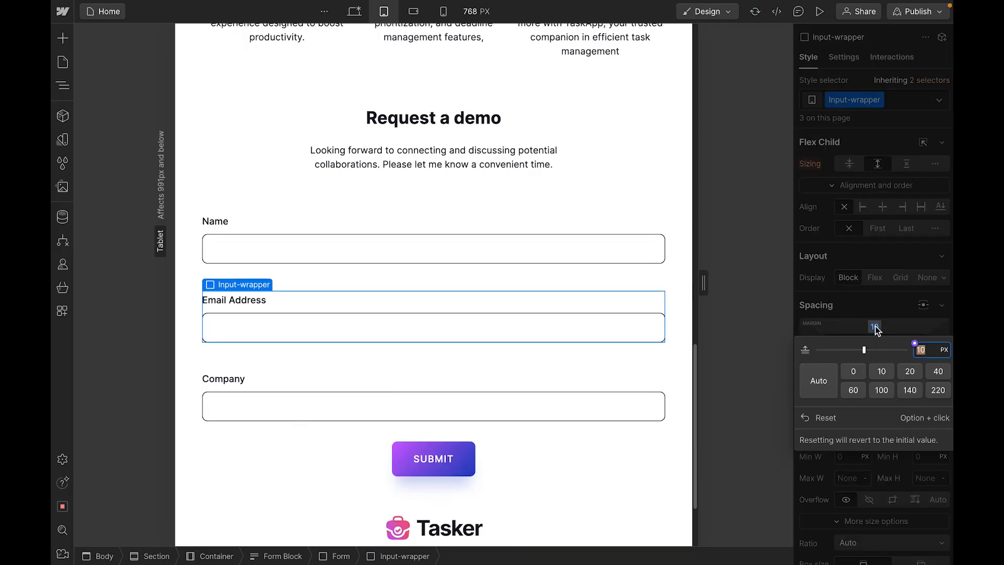
pyautogui.press('Escape')
pyautogui.press('Escape')
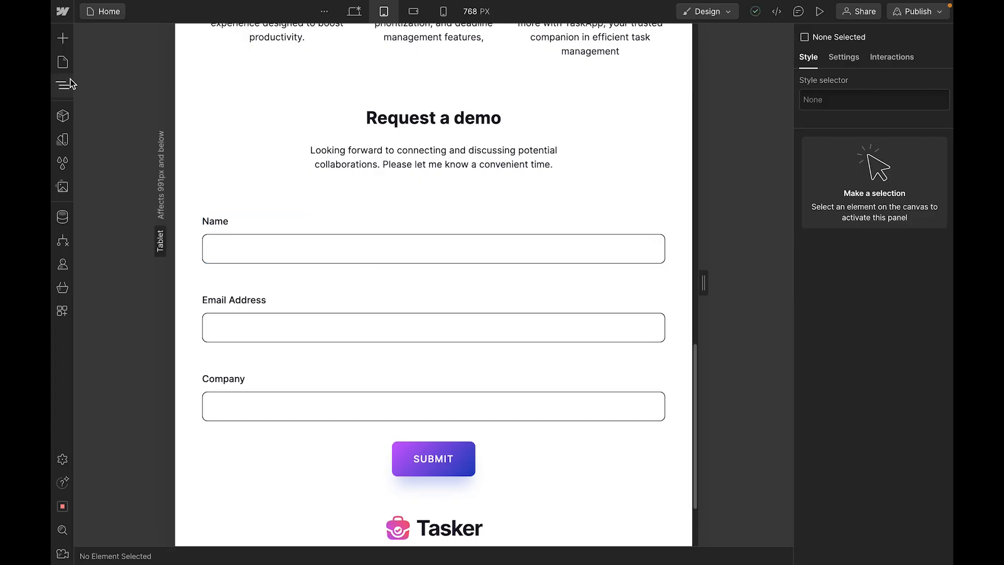
pyautogui.click(63, 85)
pyautogui.click(341, 300)
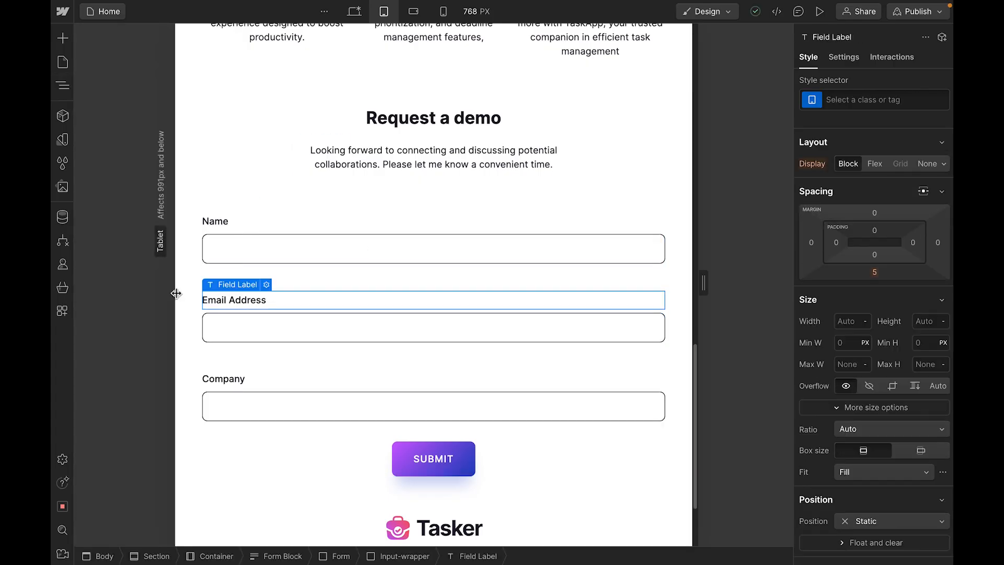
pyautogui.click(66, 84)
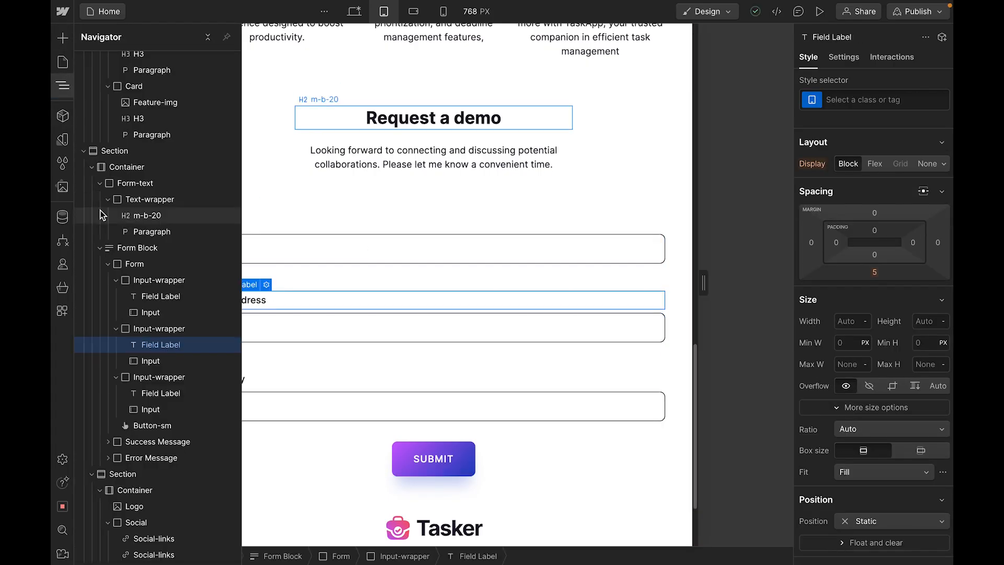
pyautogui.click(144, 329)
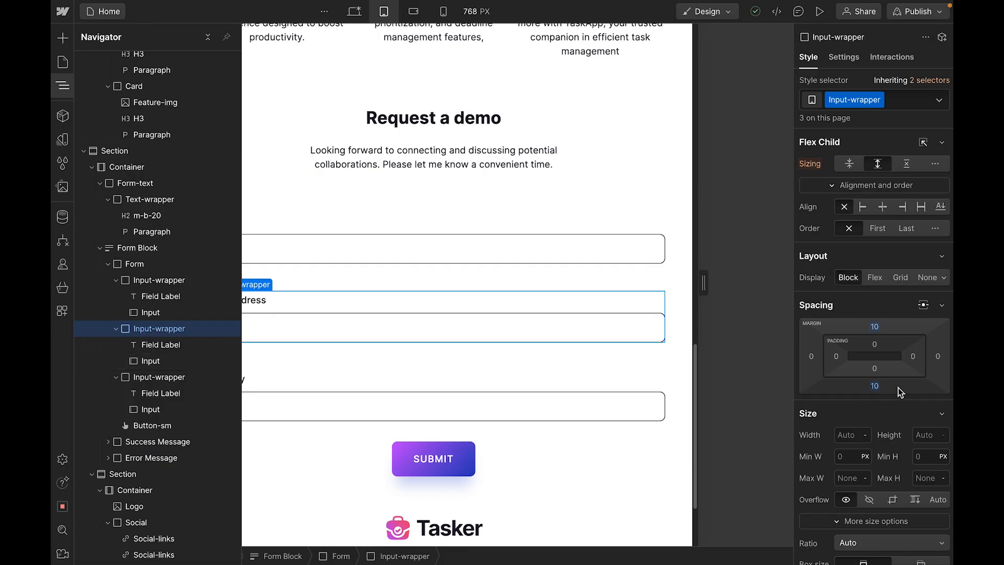
pyautogui.keyDown('alt'); pyautogui.click(875, 328); pyautogui.keyUp('alt')
pyautogui.click(433, 438)
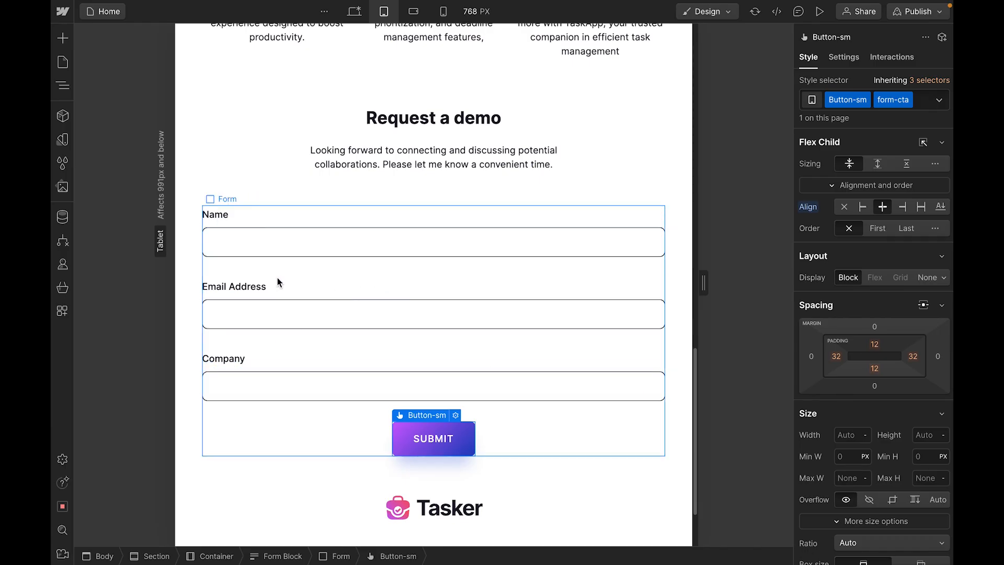
# - Set the bottom margin of the demo form's Input-wrapper class to 4 px
pyautogui.click(232, 250)
pyautogui.click(63, 85)
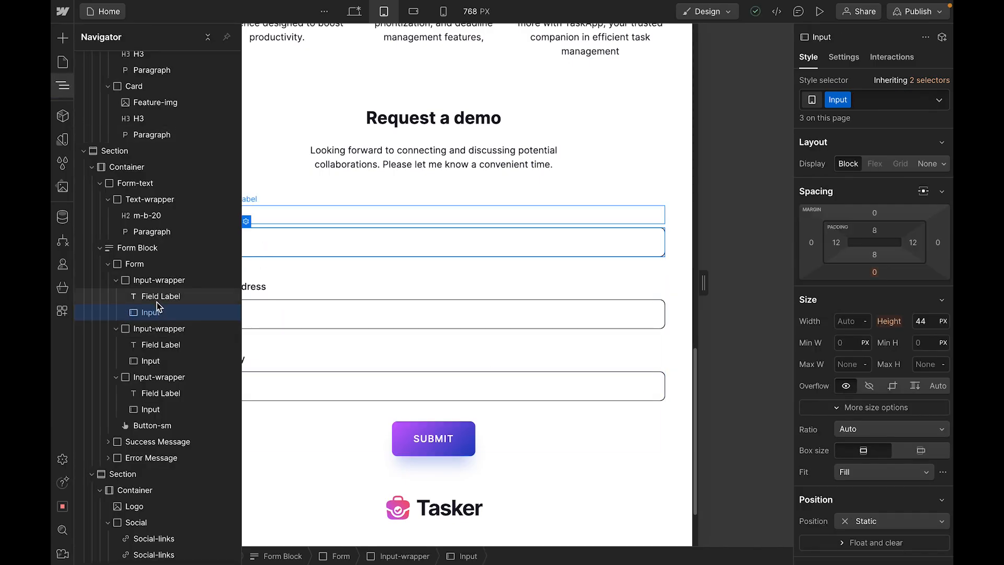
pyautogui.click(158, 280)
pyautogui.click(878, 387)
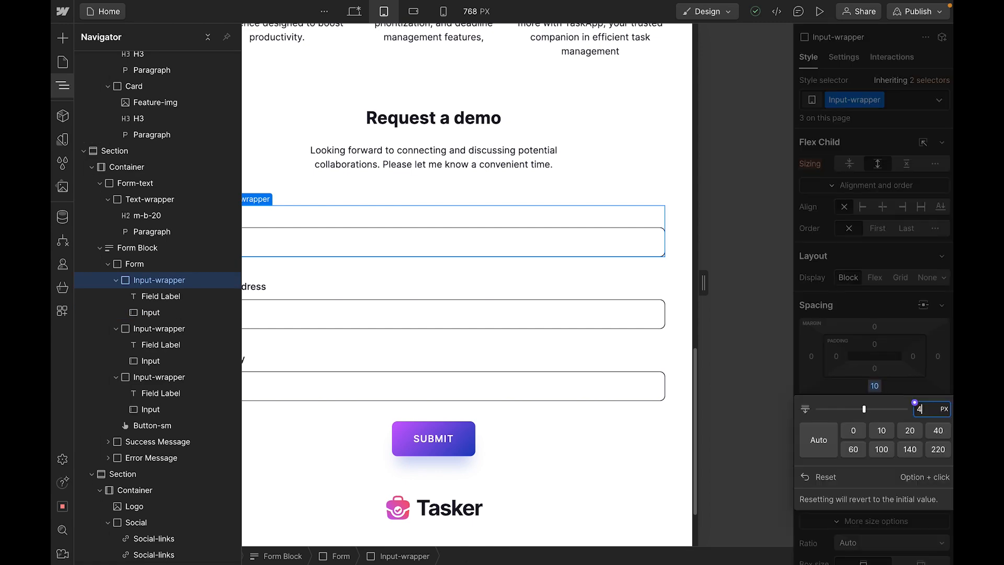
pyautogui.write('4')
pyautogui.press('Return')
pyautogui.click(627, 265)
# - Preview the tablet page from the features section and demo form up to the header, then return to the design view
pyautogui.click(819, 12)
pyautogui.scroll(-2, 652, 282)
pyautogui.scroll(3, 643, 337)
pyautogui.scroll(10, 644, 339)
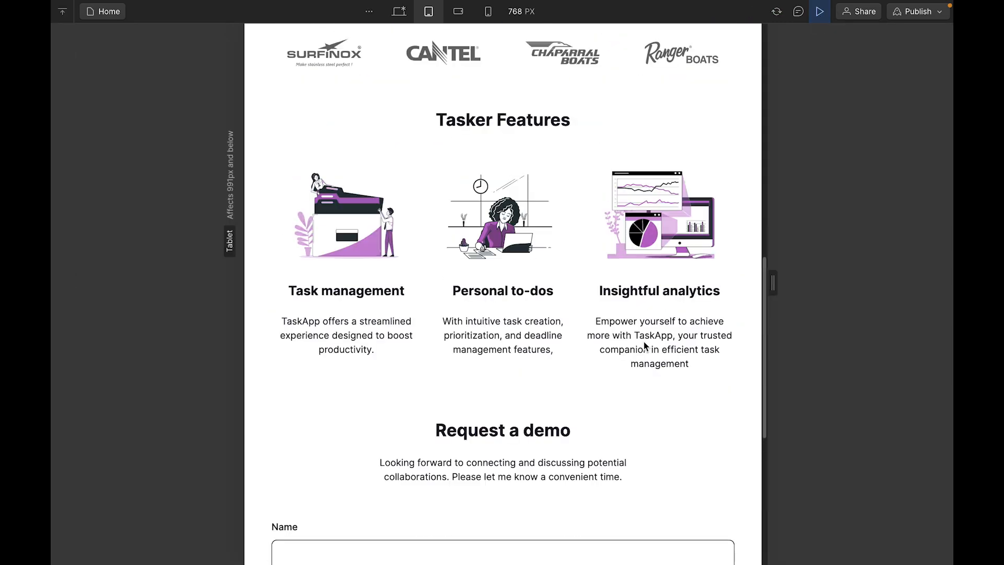
pyautogui.scroll(-5, 645, 351)
pyautogui.scroll(-10, 645, 356)
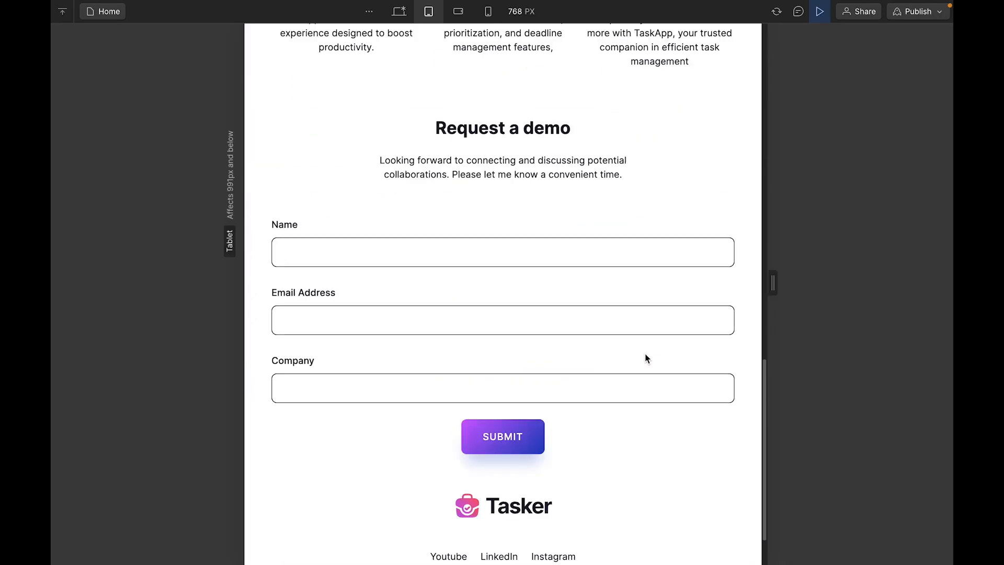
pyautogui.scroll(20, 645, 356)
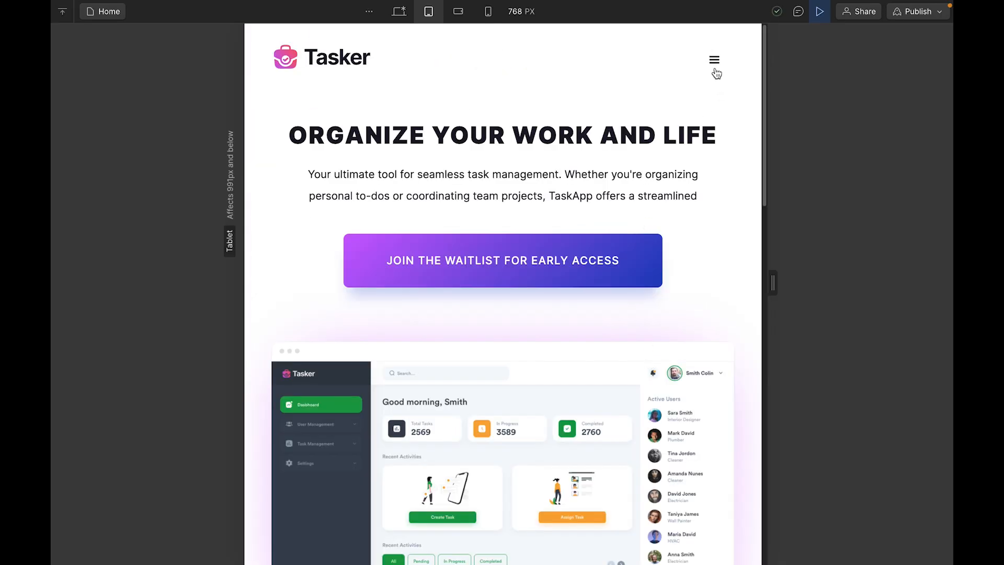
pyautogui.click(818, 11)
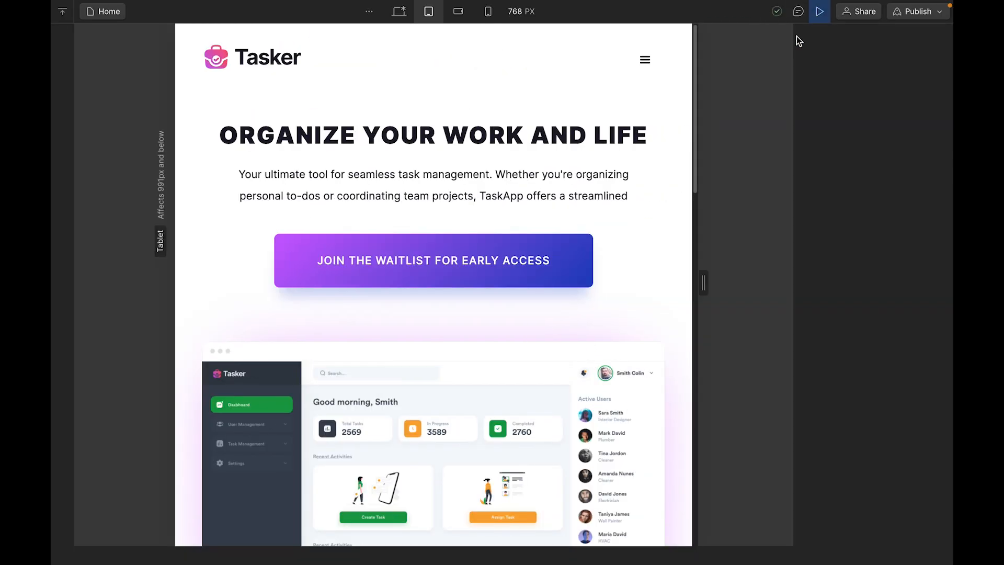
# - Try limiting the navbar's menu icon to Phone (L) and below, then return it to Tablet and below
pyautogui.click(654, 76)
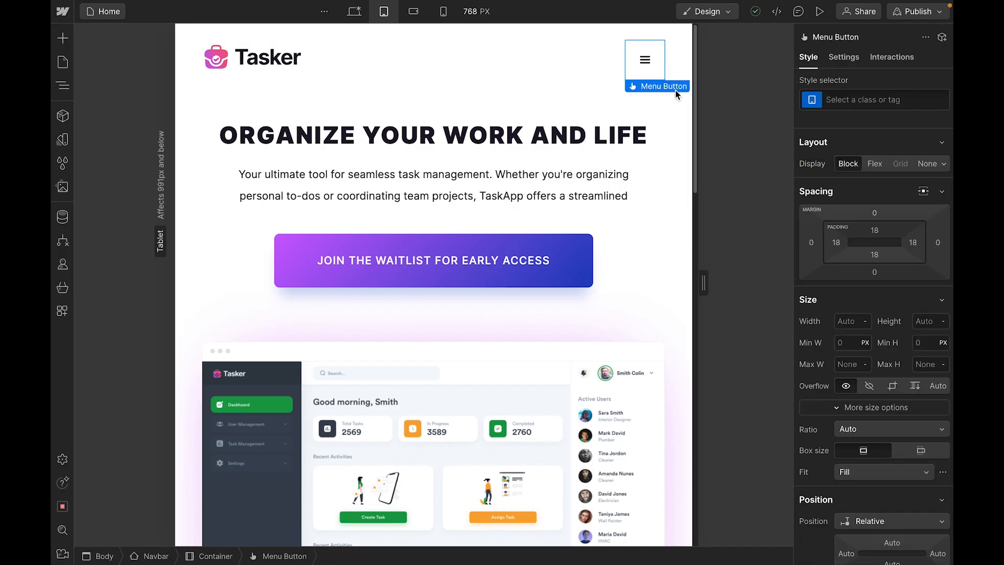
pyautogui.click(831, 58)
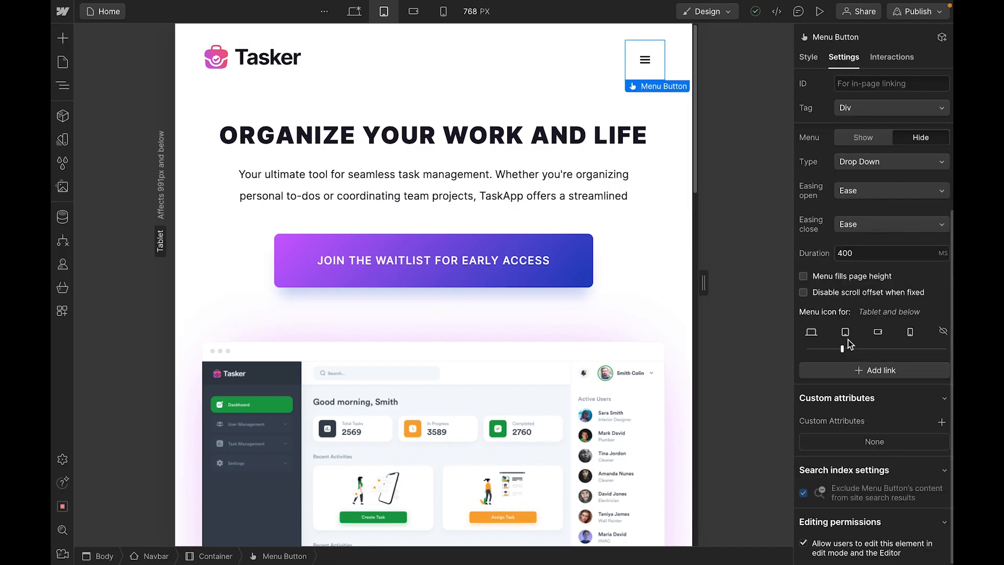
pyautogui.moveTo(843, 349); pyautogui.dragTo(880, 350)
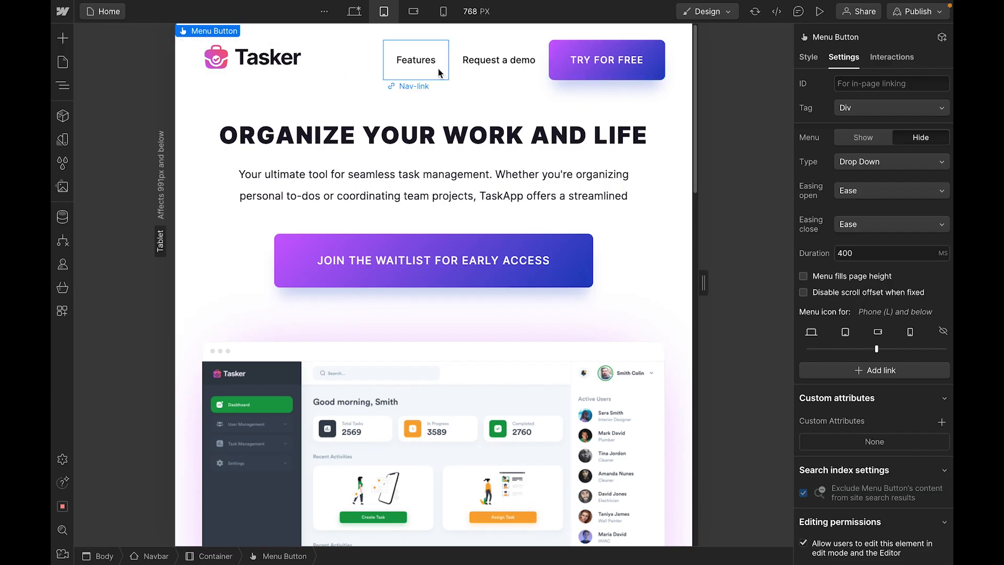
pyautogui.moveTo(876, 348); pyautogui.dragTo(852, 351)
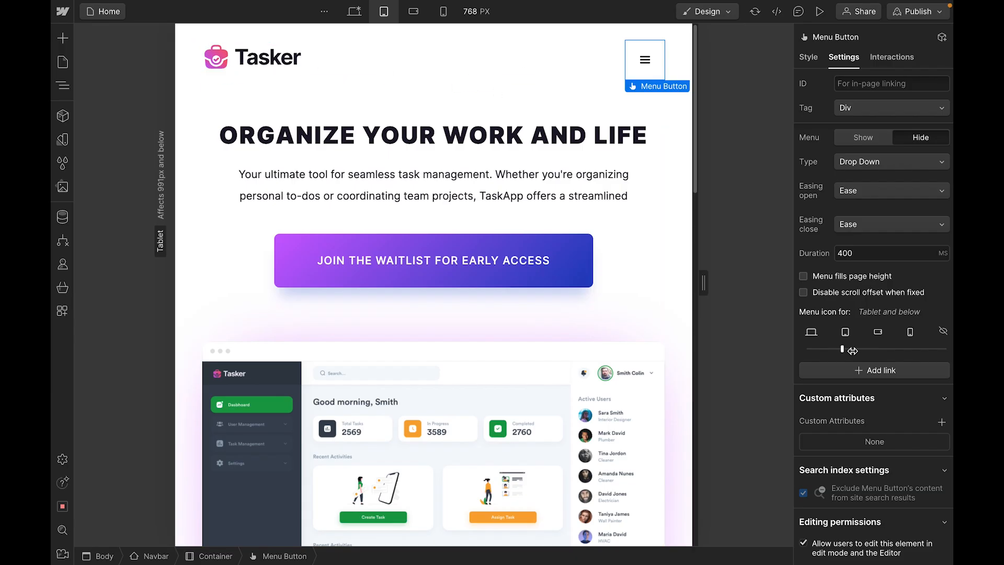
# - Set the color of the navbar's Menu Button icon to the blue variable
pyautogui.click(819, 62)
pyautogui.scroll(-6, 848, 428)
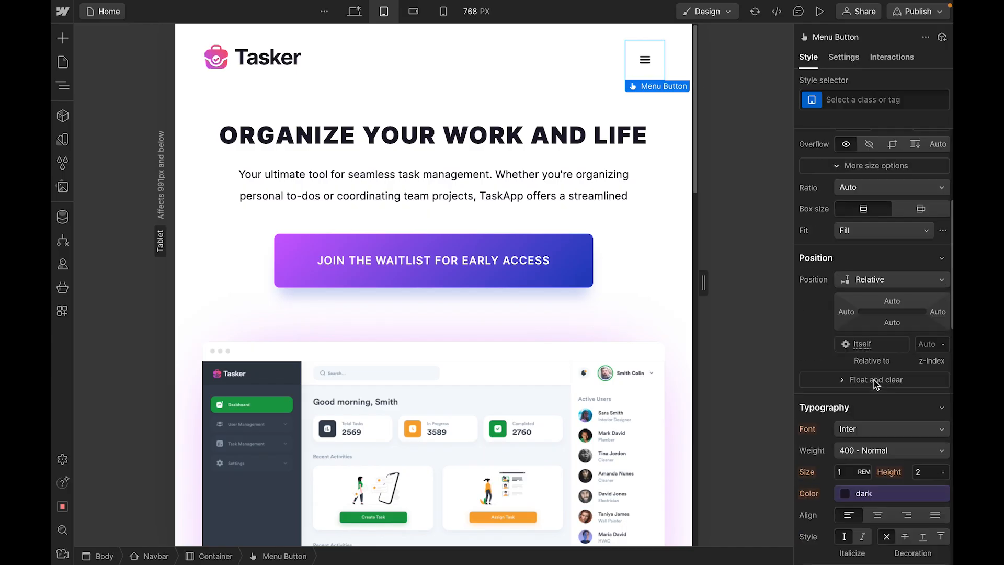
pyautogui.click(861, 437)
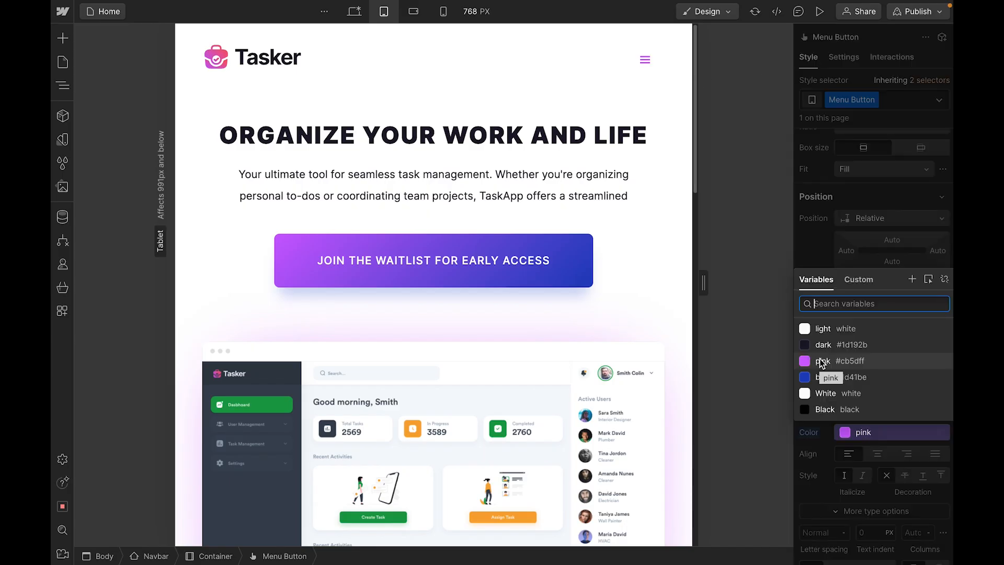
pyautogui.click(825, 382)
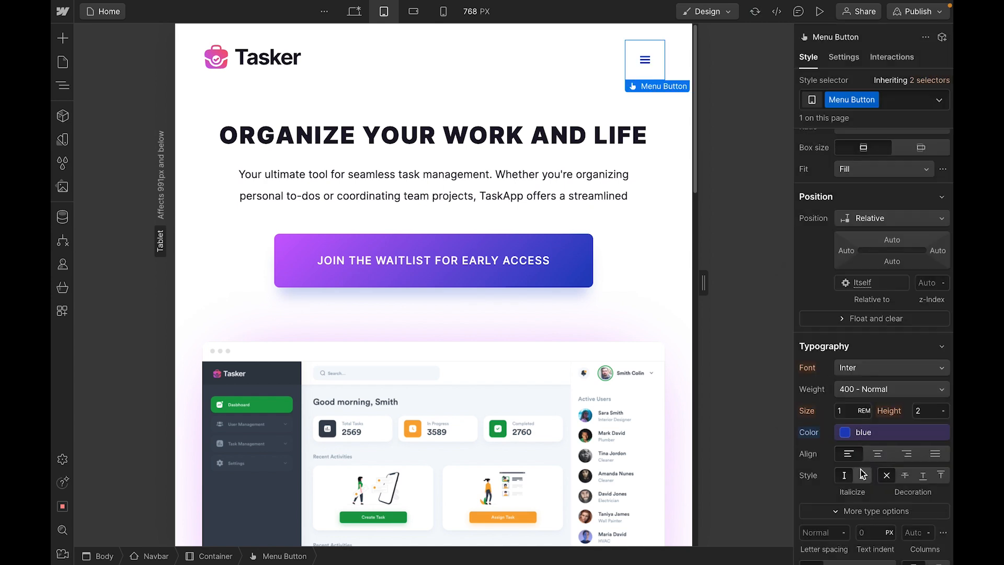
# - Set the background color of the navbar's Menu Button to the pale purple #fbf5ff, sampled from the waitlist button and lightened
pyautogui.scroll(-7, 837, 462)
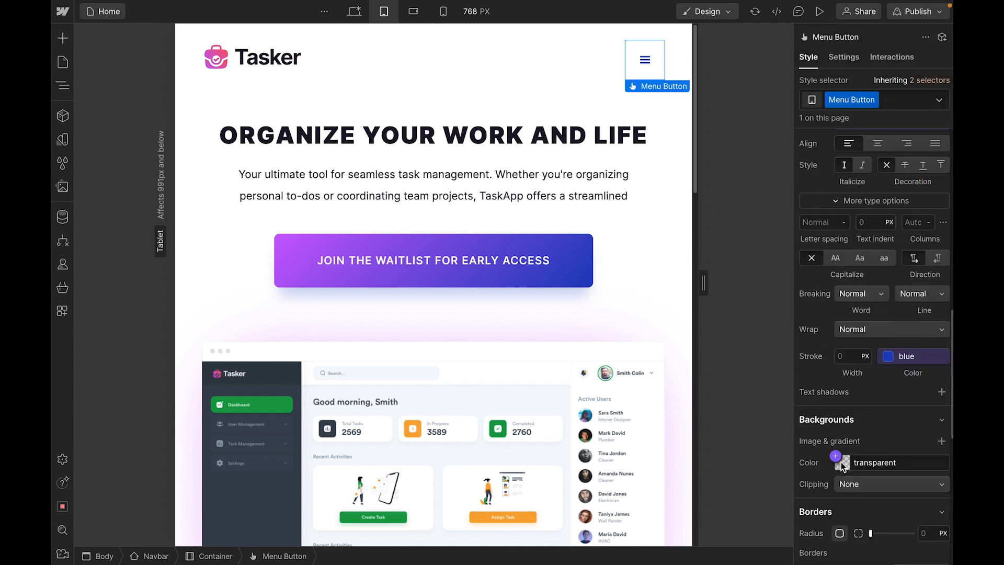
pyautogui.click(842, 463)
pyautogui.click(809, 385)
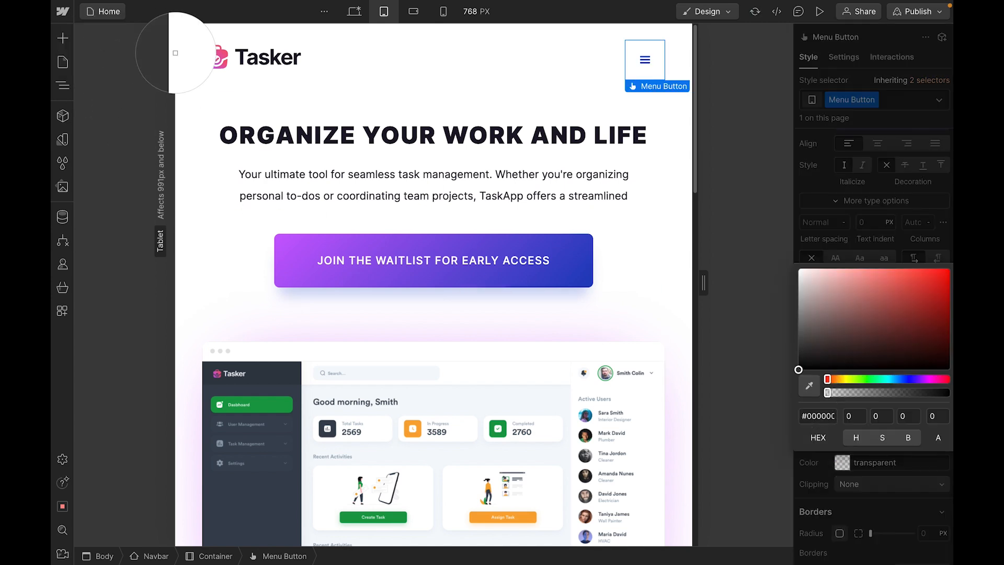
pyautogui.click(314, 243)
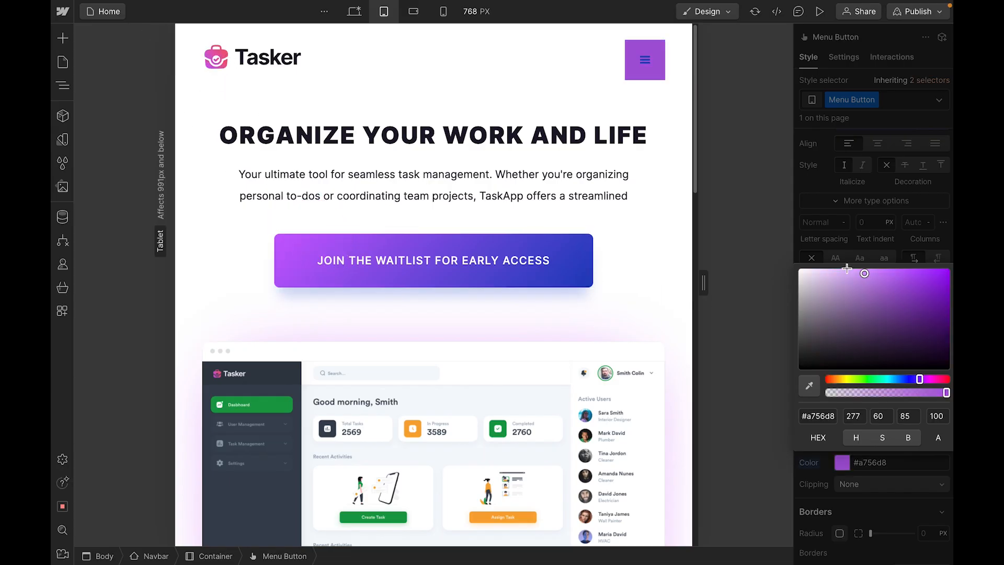
pyautogui.moveTo(821, 267); pyautogui.dragTo(803, 267)
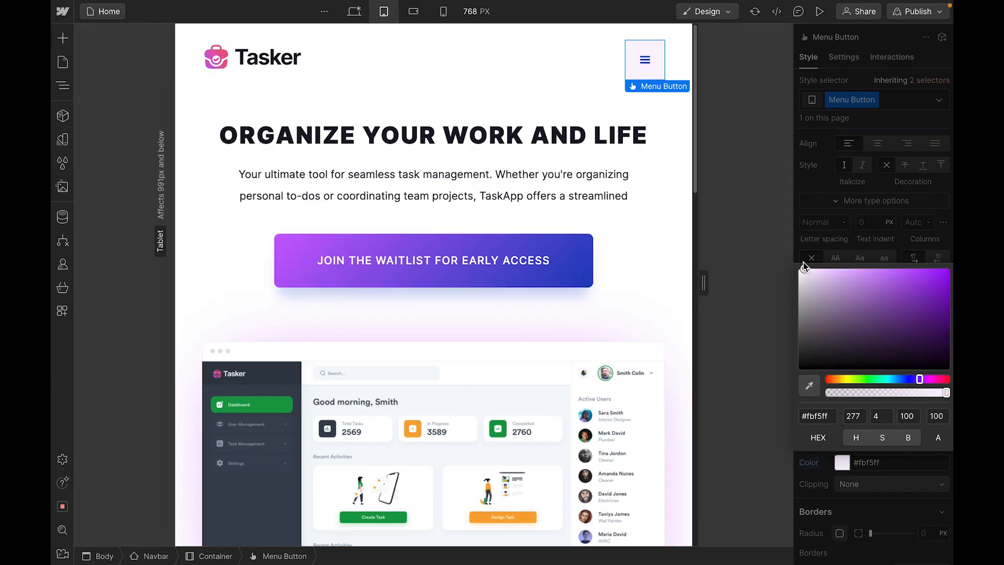
pyautogui.click(832, 64)
# - Show the navbar's dropdown menu and set the Nav Menu's background color to the light variable
pyautogui.click(843, 58)
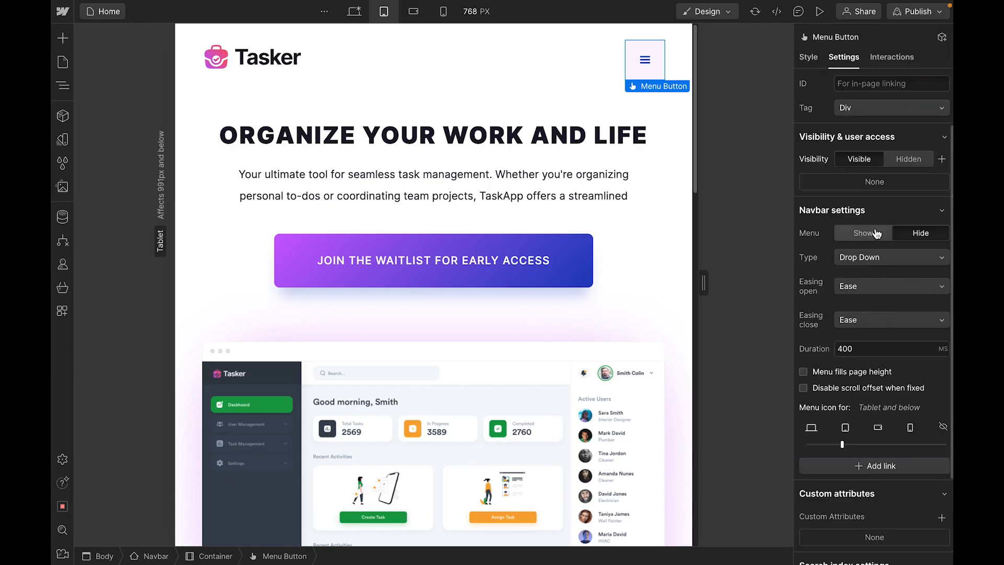
pyautogui.click(867, 235)
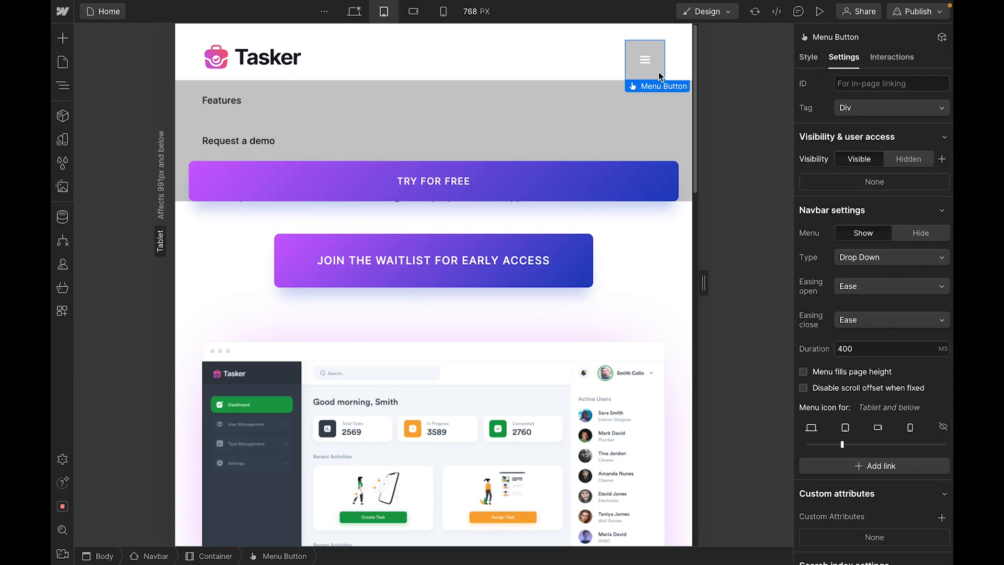
pyautogui.click(810, 63)
pyautogui.click(684, 123)
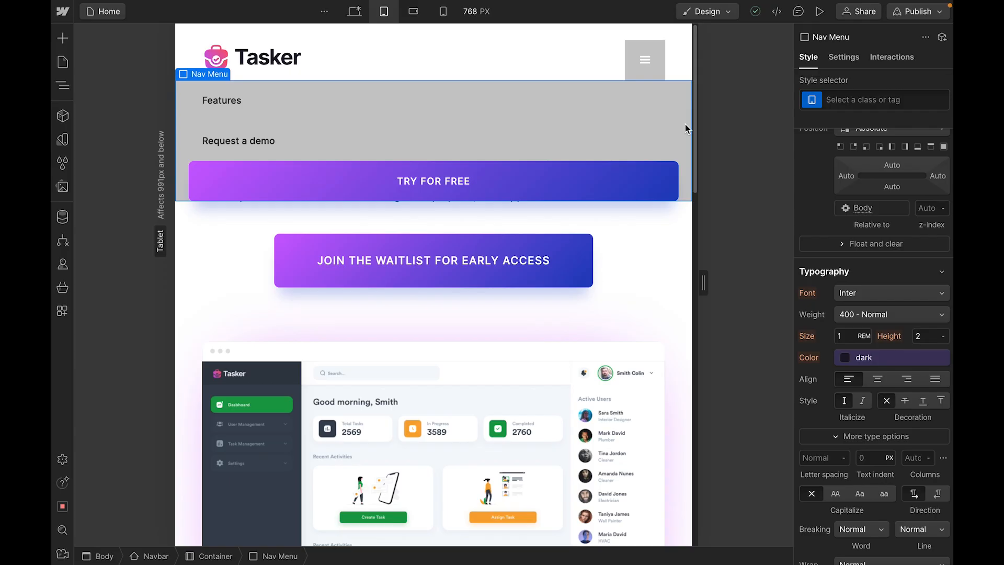
pyautogui.scroll(-5, 835, 343)
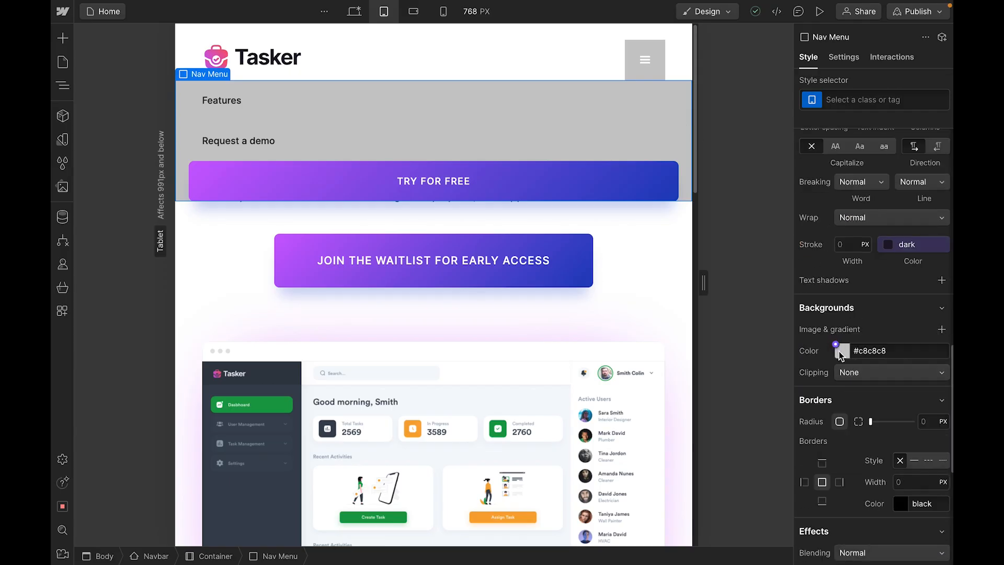
pyautogui.click(840, 355)
pyautogui.click(829, 422)
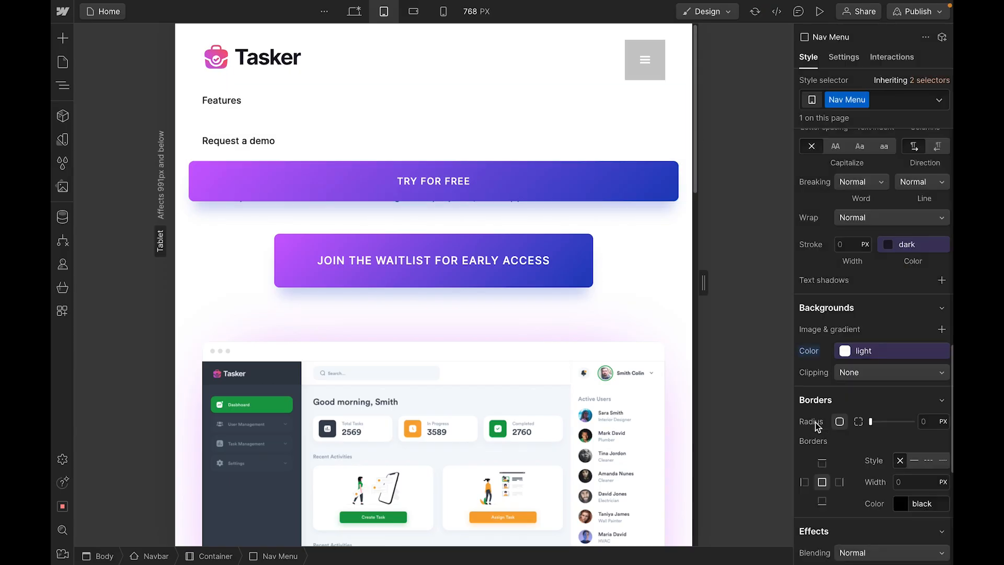
# - Center-align the text of the Nav-link class in the dropdown menu
pyautogui.click(253, 193)
pyautogui.click(295, 146)
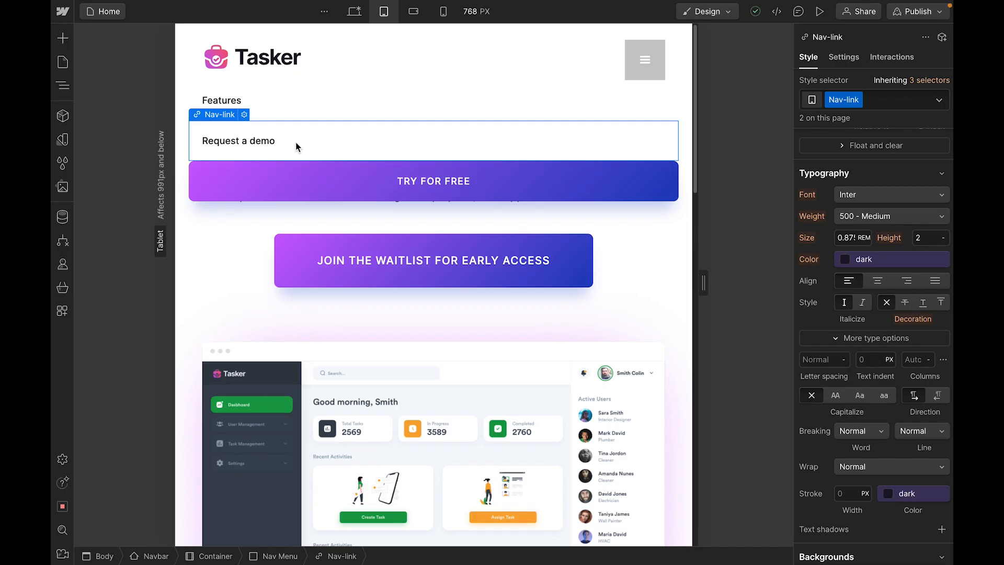
pyautogui.click(878, 283)
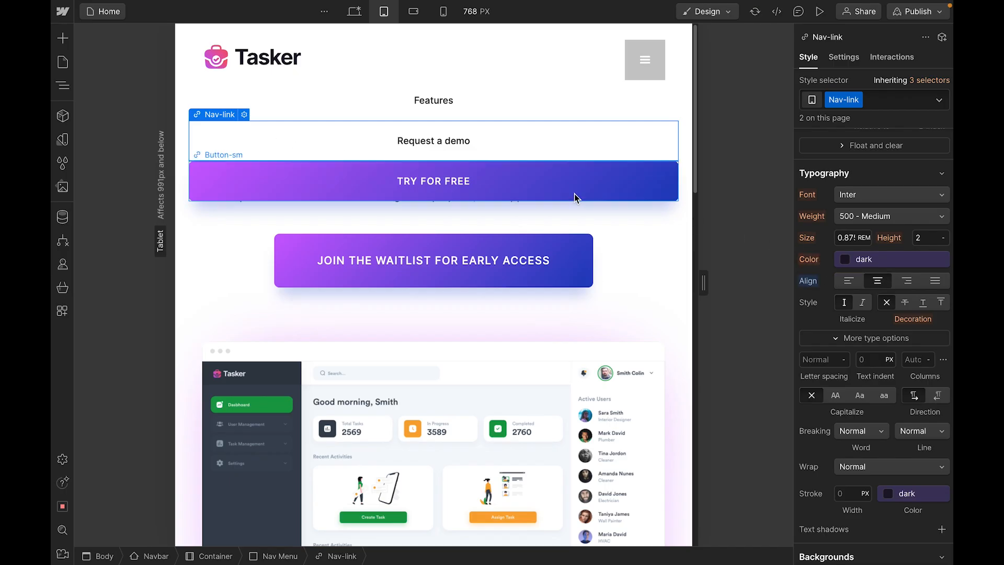
# - Set the background color of the Menu Button's Open state to the dark variable
pyautogui.click(657, 75)
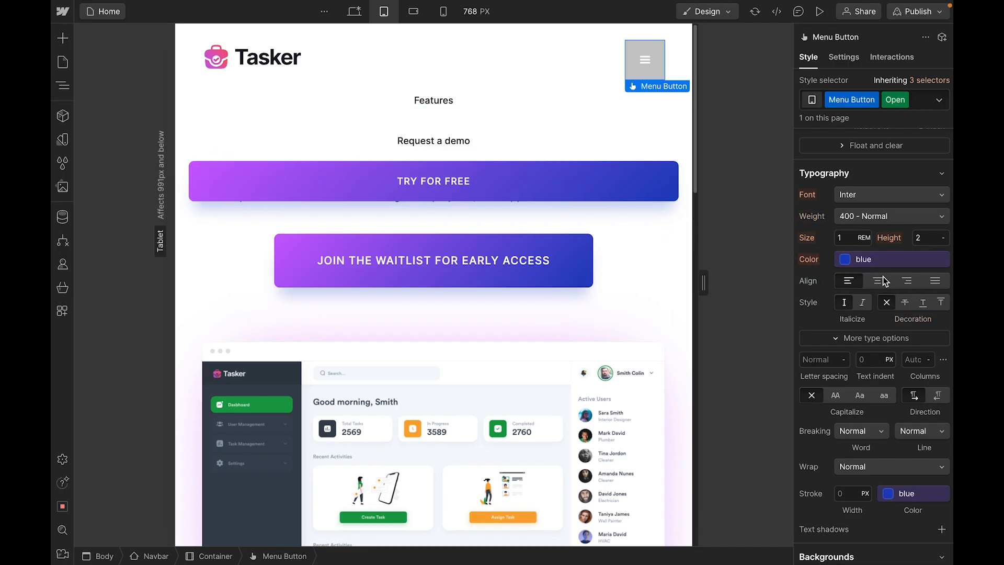
pyautogui.scroll(-3, 878, 282)
pyautogui.click(835, 429)
pyautogui.click(838, 366)
pyautogui.click(837, 355)
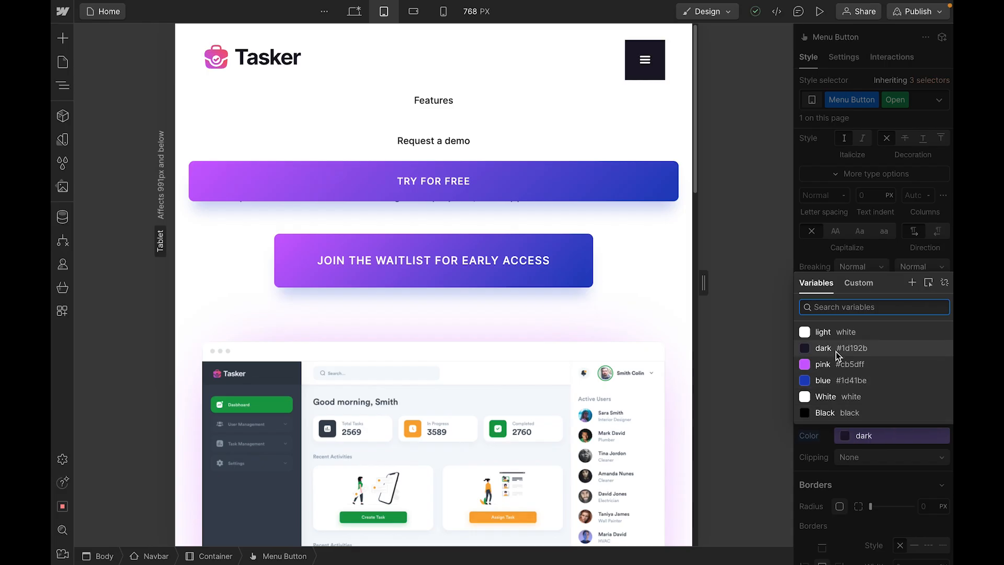
pyautogui.click(835, 351)
# - Hide the navbar's dropdown menu through the Menu Button's navbar settings
pyautogui.click(644, 172)
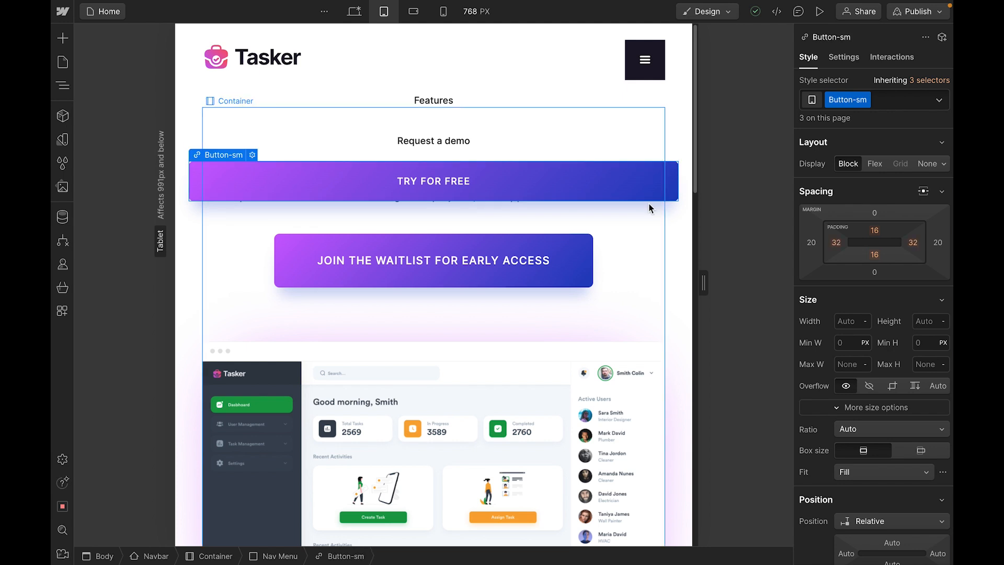
pyautogui.click(843, 56)
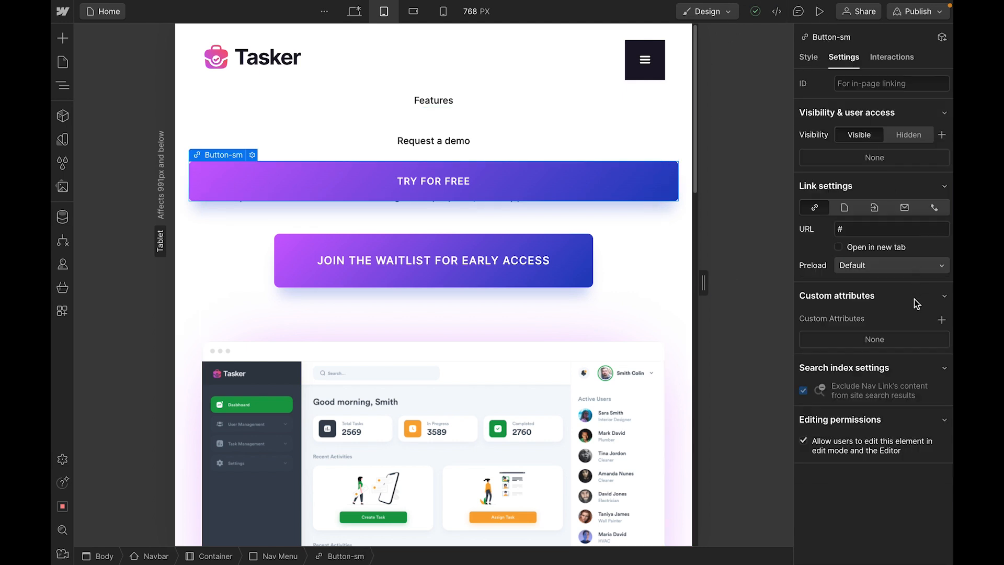
pyautogui.click(656, 74)
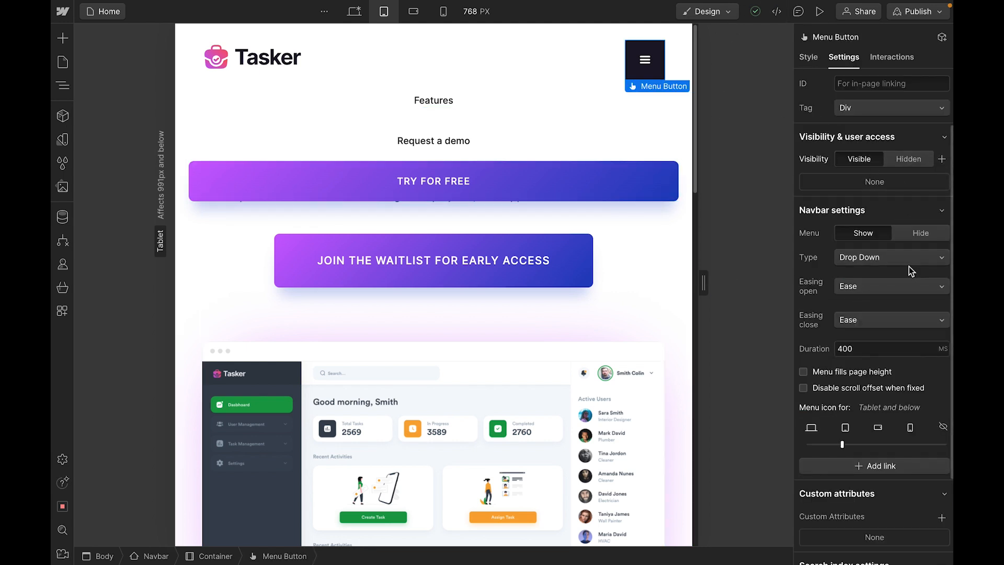
pyautogui.click(913, 234)
# - Preview the tablet page, opening and closing the navbar menu, then return to the design view and look over the page
pyautogui.click(819, 12)
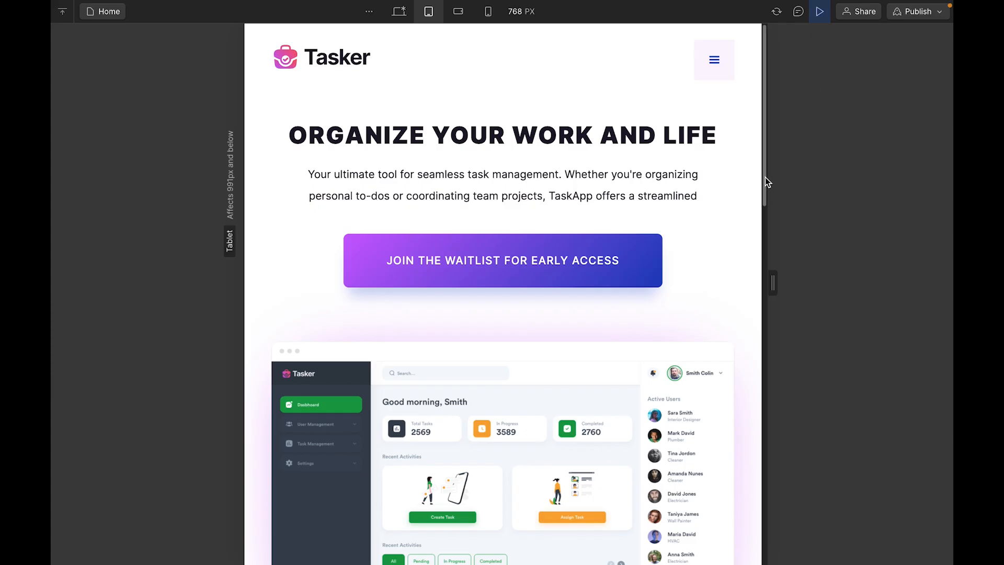
pyautogui.click(714, 76)
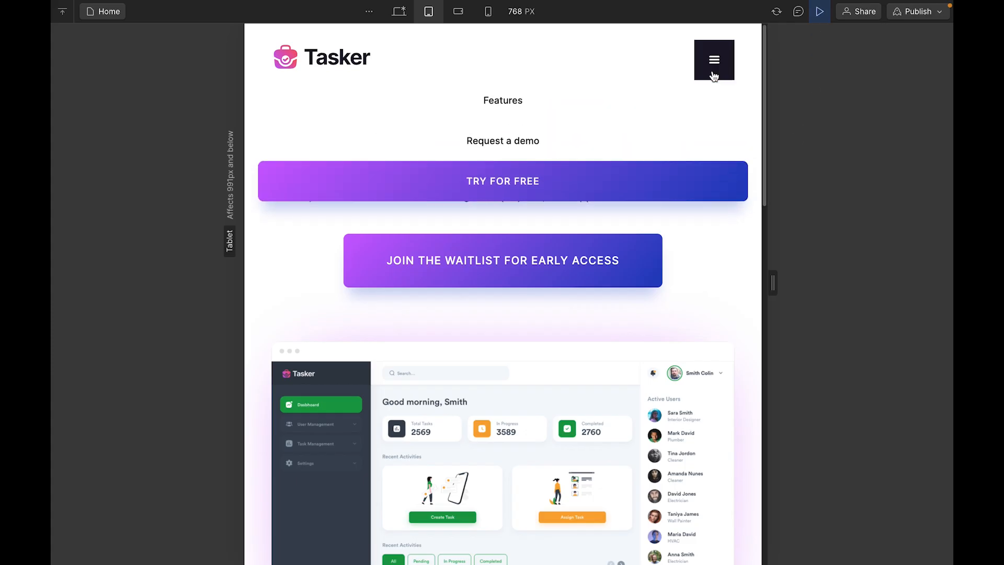
pyautogui.scroll(-5, 466, 322)
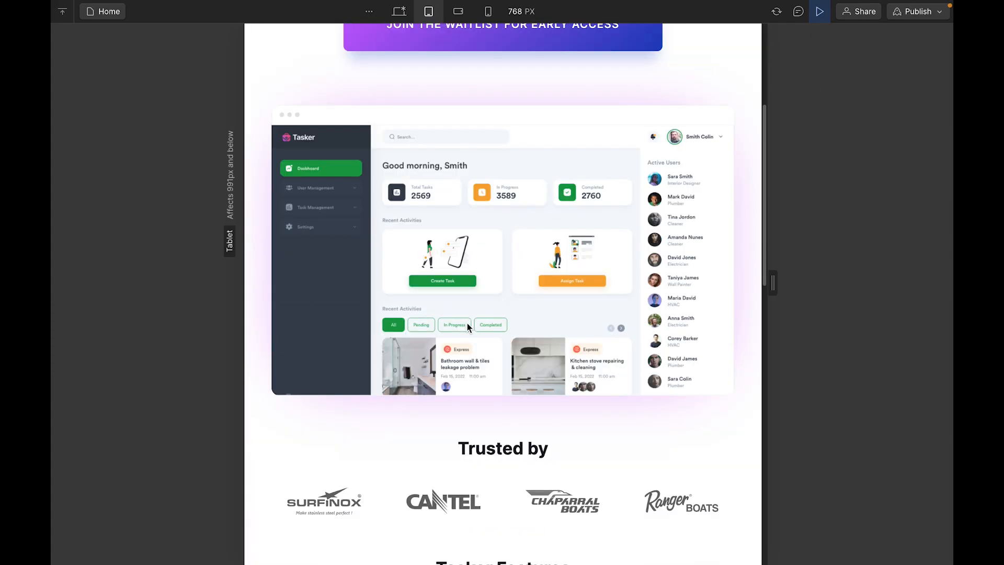
pyautogui.scroll(5, 466, 322)
pyautogui.click(714, 61)
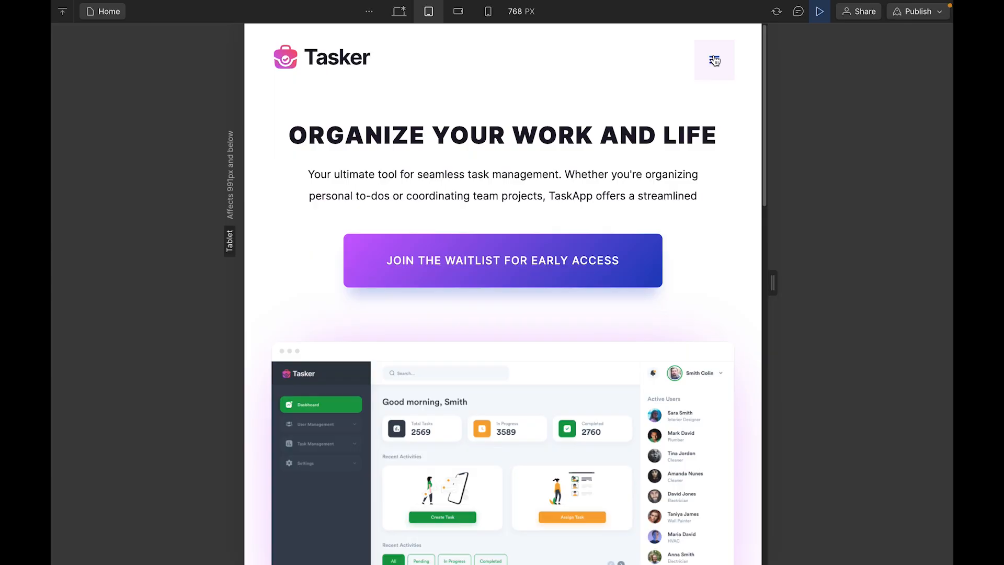
pyautogui.click(819, 12)
pyautogui.scroll(-8, 556, 246)
pyautogui.scroll(-10, 555, 267)
pyautogui.scroll(15, 497, 366)
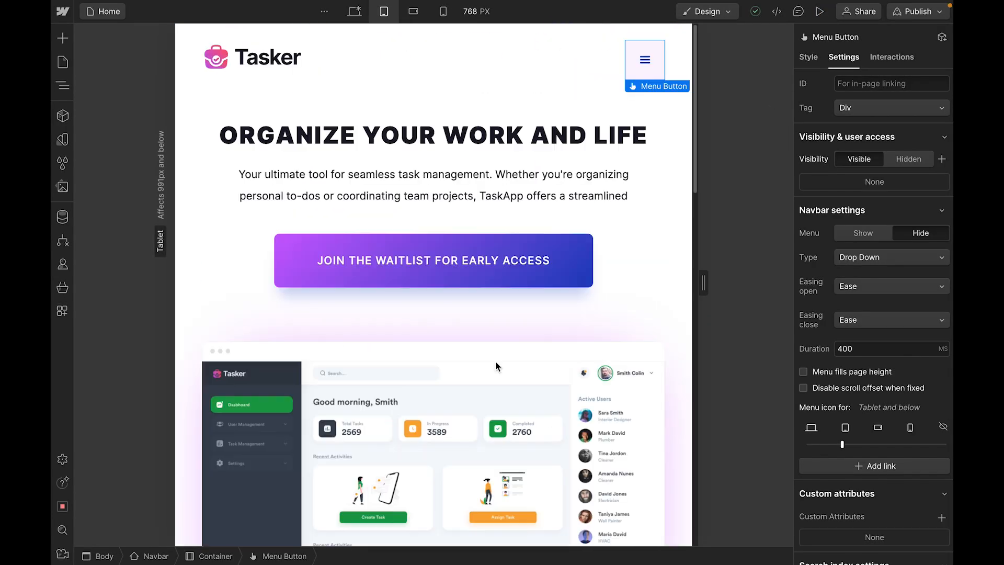
# - At the Mobile (L) breakpoint, set the left and right margins of the hero and navbar containers to 20 px
pyautogui.click(414, 13)
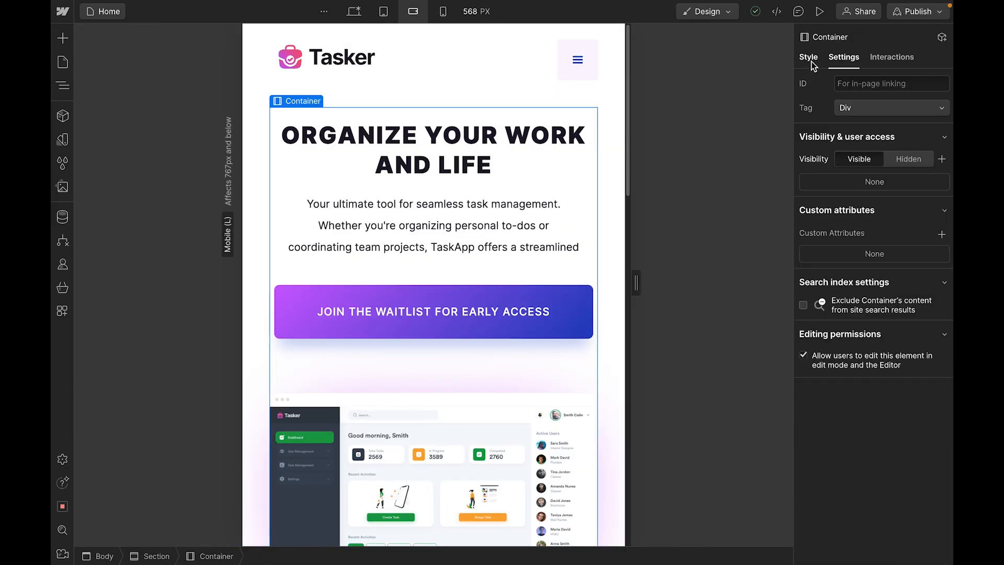
pyautogui.click(811, 62)
pyautogui.scroll(-1, 812, 310)
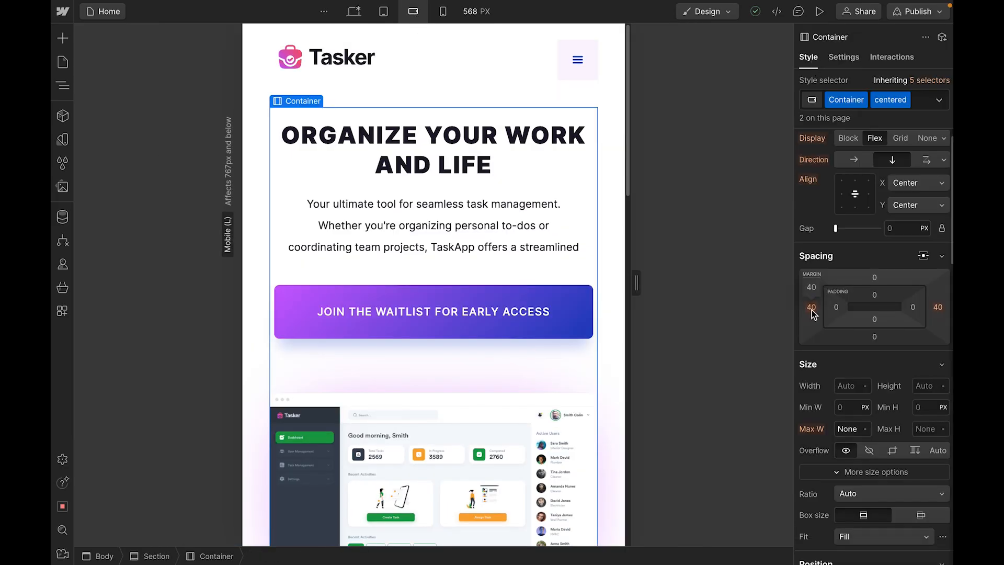
pyautogui.click(811, 308)
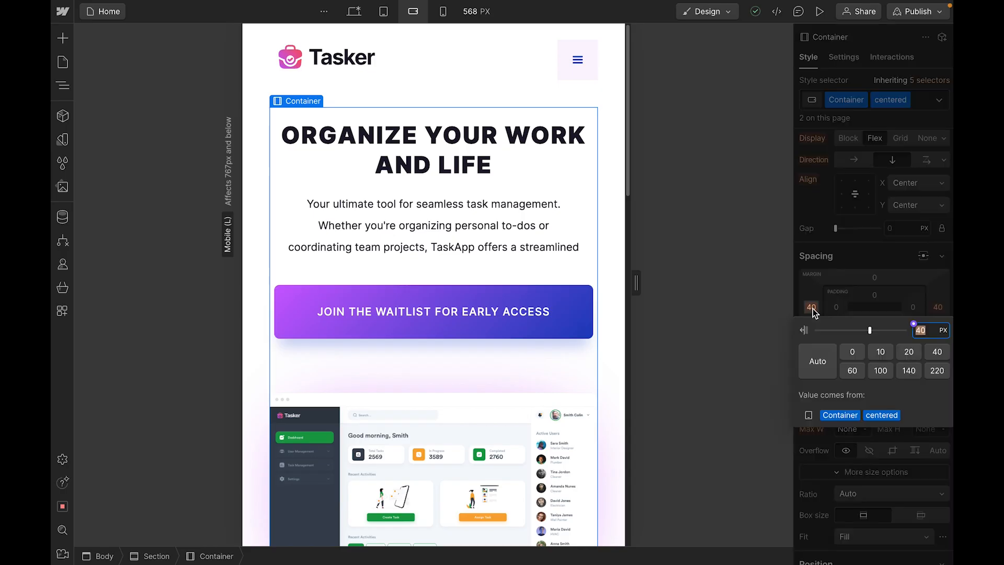
pyautogui.click(908, 352)
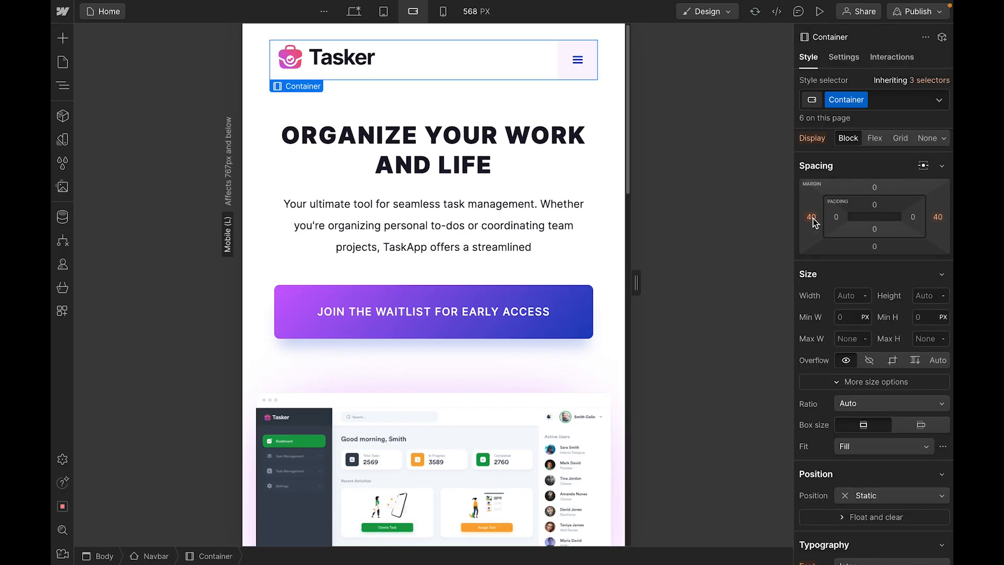
pyautogui.click(811, 216)
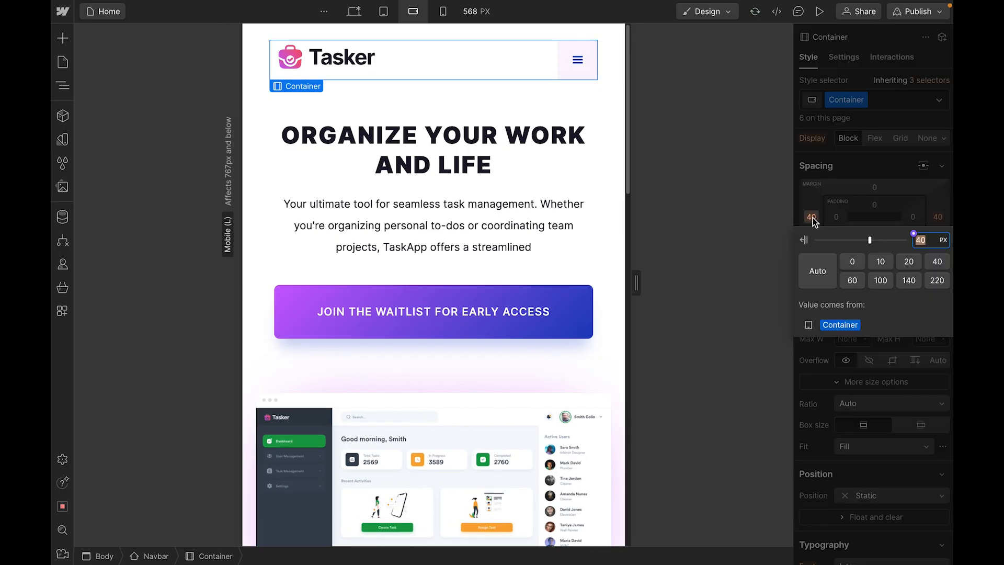
pyautogui.click(910, 262)
# - Stretch the demo form's Submit button across the full width of the form
pyautogui.scroll(-10, 406, 241)
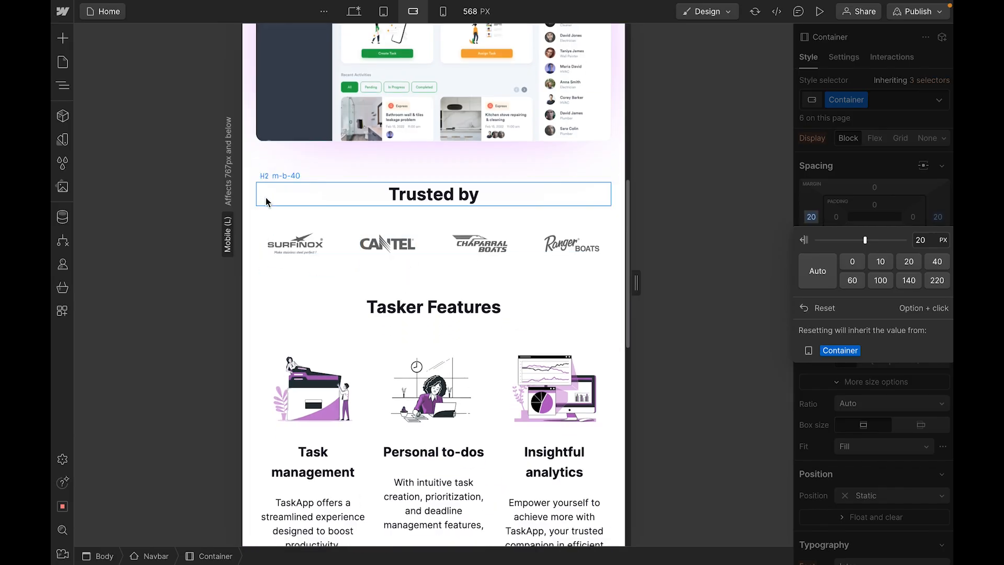
pyautogui.click(265, 220)
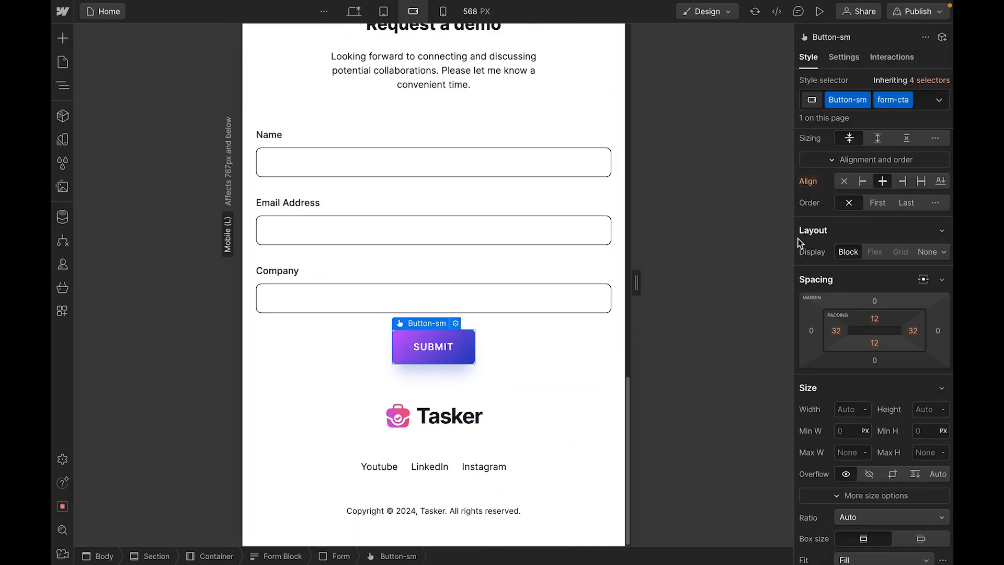
pyautogui.click(920, 181)
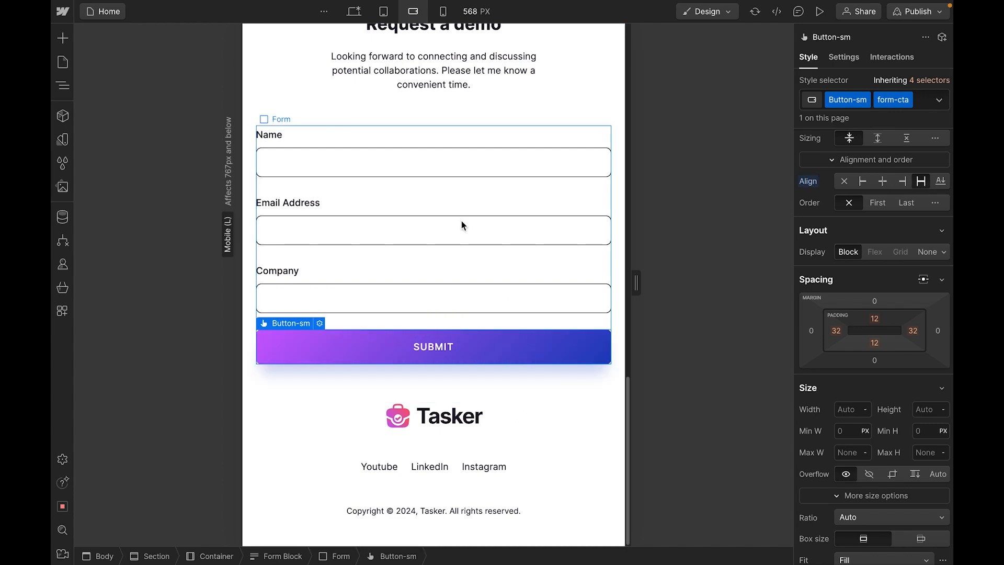
# - Reduce the Features grid to a single 1fr column by deleting its other two columns
pyautogui.scroll(6, 418, 488)
pyautogui.scroll(2, 419, 489)
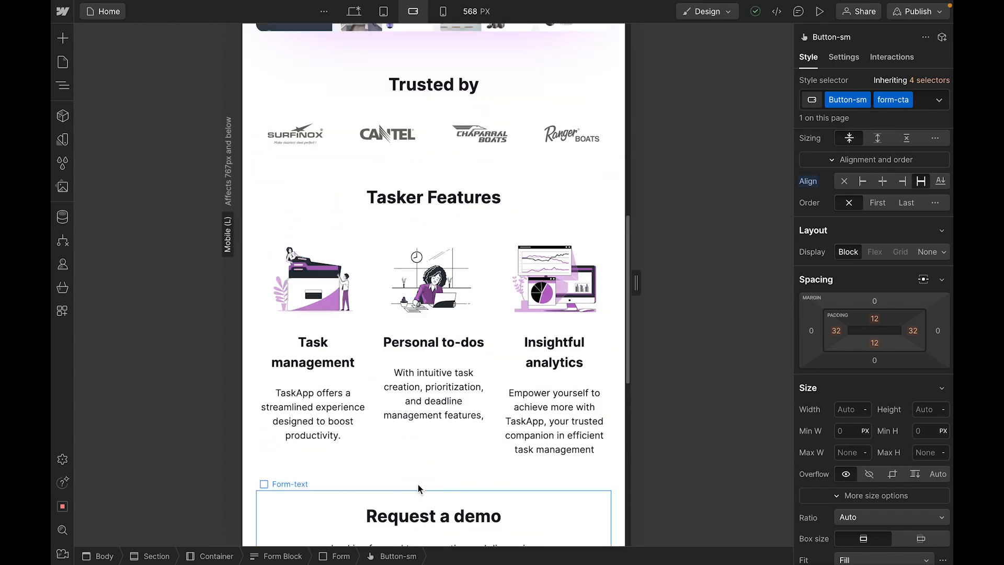
pyautogui.click(275, 246)
pyautogui.press('Up')
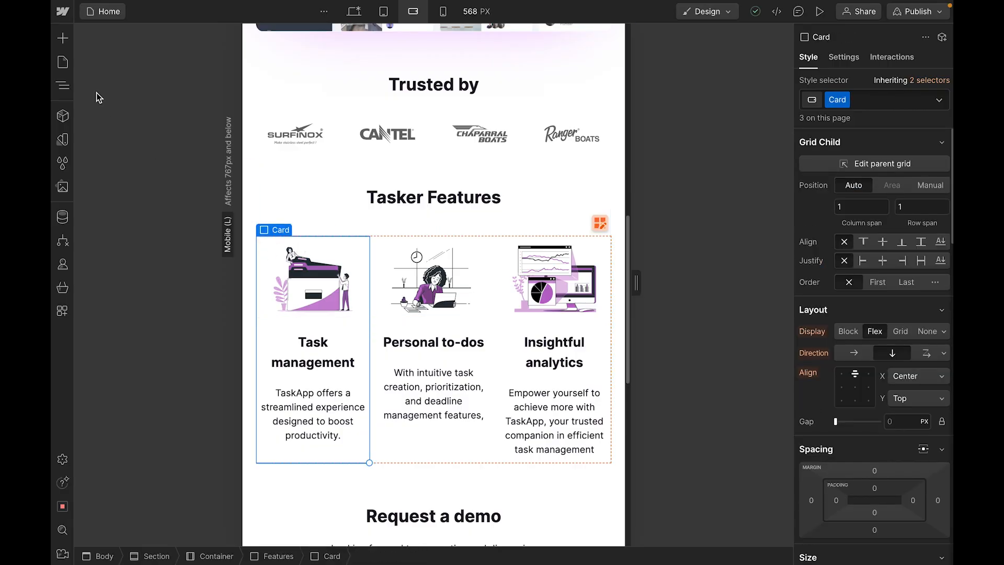
pyautogui.click(62, 86)
pyautogui.click(127, 274)
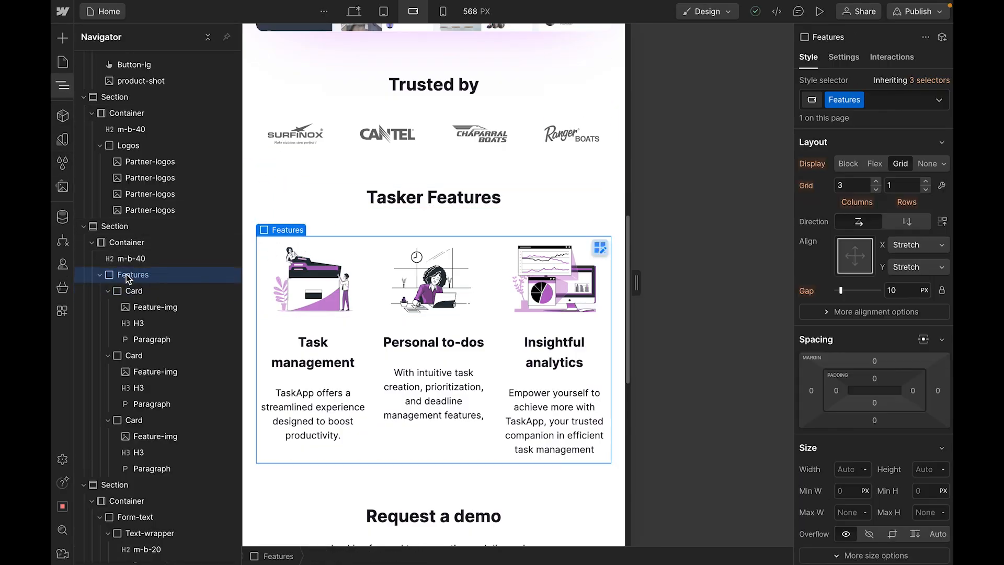
pyautogui.click(941, 185)
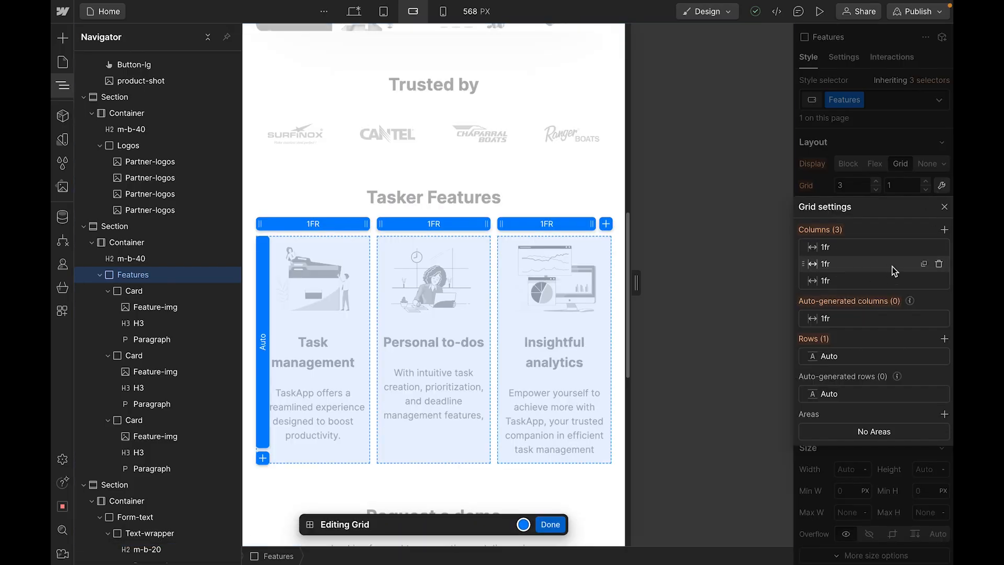
pyautogui.click(939, 281)
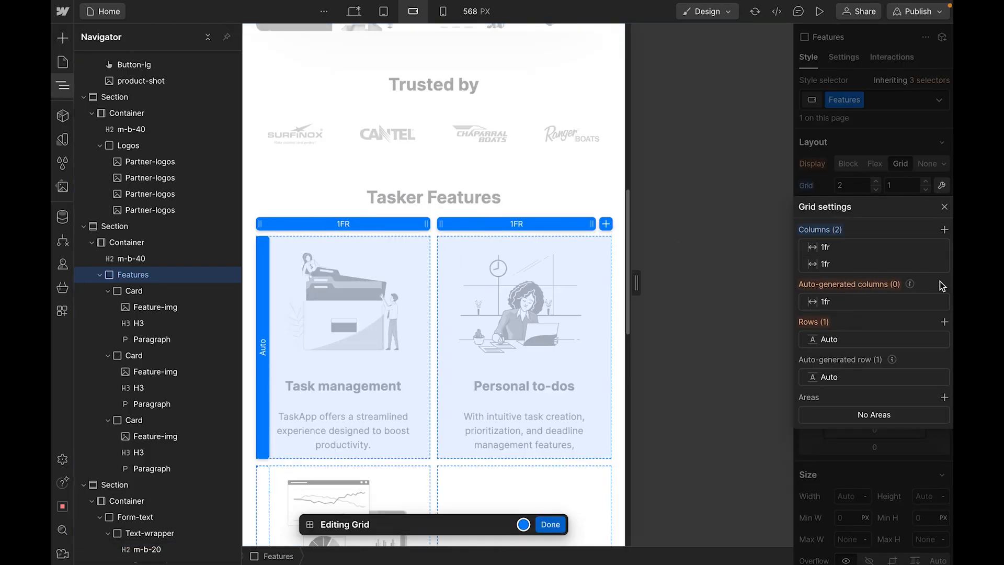
pyautogui.click(939, 263)
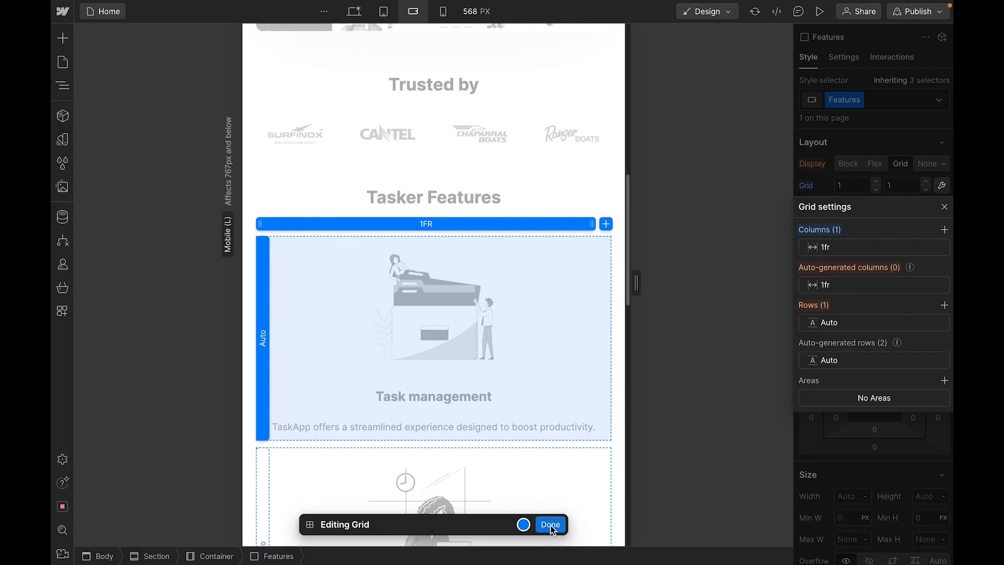
pyautogui.click(550, 524)
# - Preview the Mobile (L) page from the Tasker Features section down to the Request a demo section
pyautogui.hotkey('ctrl', 'shift', 'p')
pyautogui.scroll(-3, 628, 262)
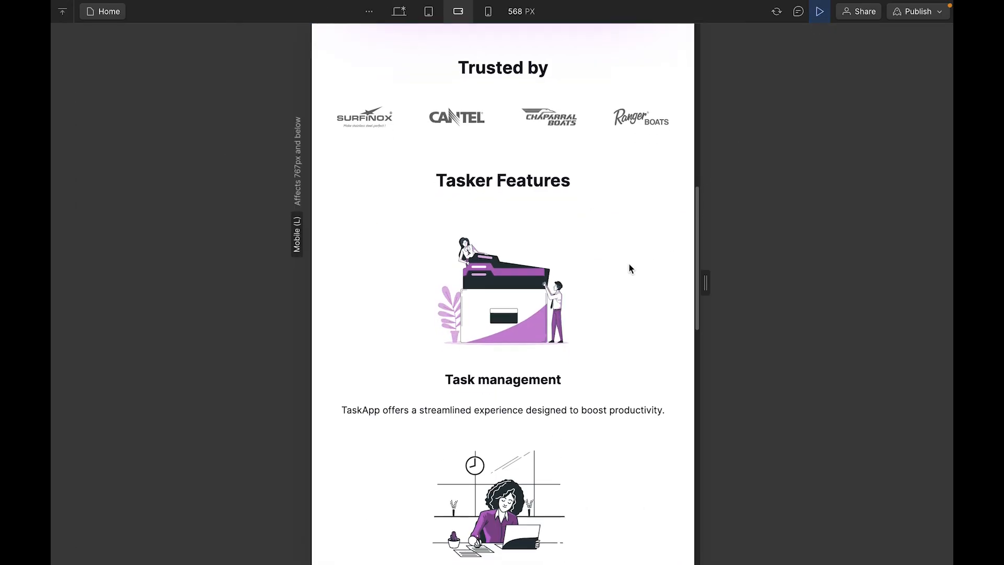
pyautogui.scroll(-8, 631, 281)
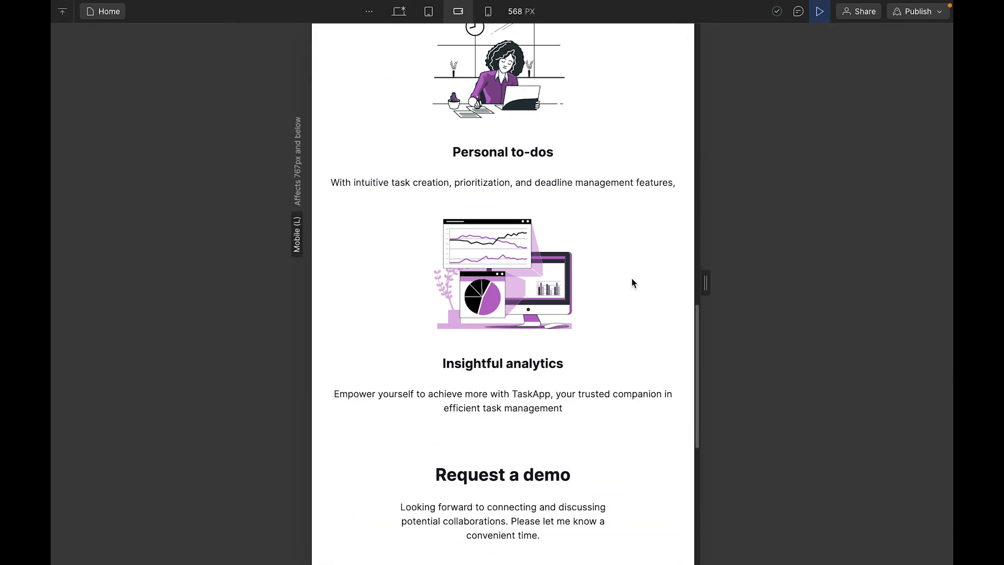
# - Leave the preview and set the maximum width of the Paragraph class under "Task management" to 60%
pyautogui.scroll(12, 630, 280)
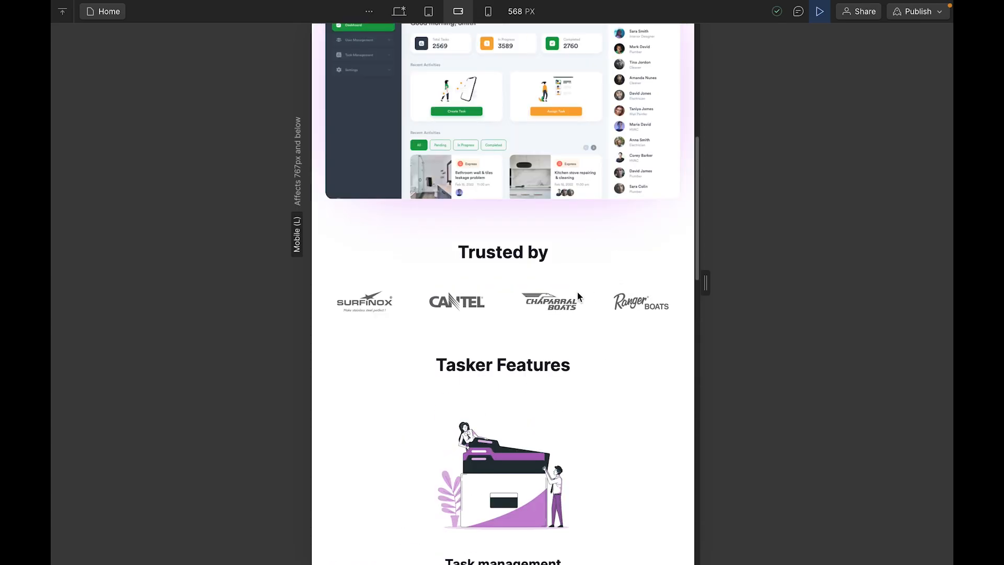
pyautogui.scroll(1, 570, 299)
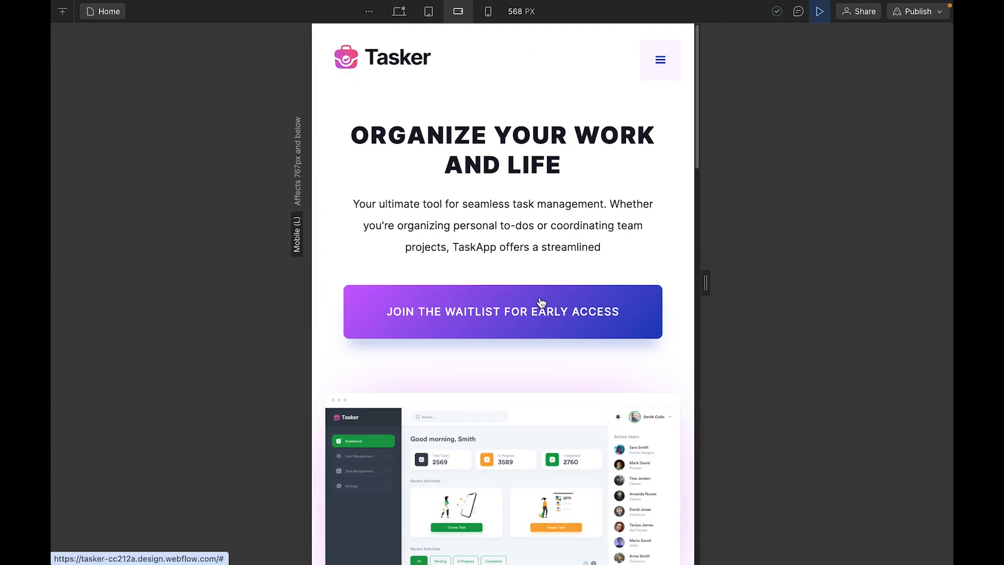
pyautogui.scroll(-6, 538, 301)
pyautogui.click(819, 11)
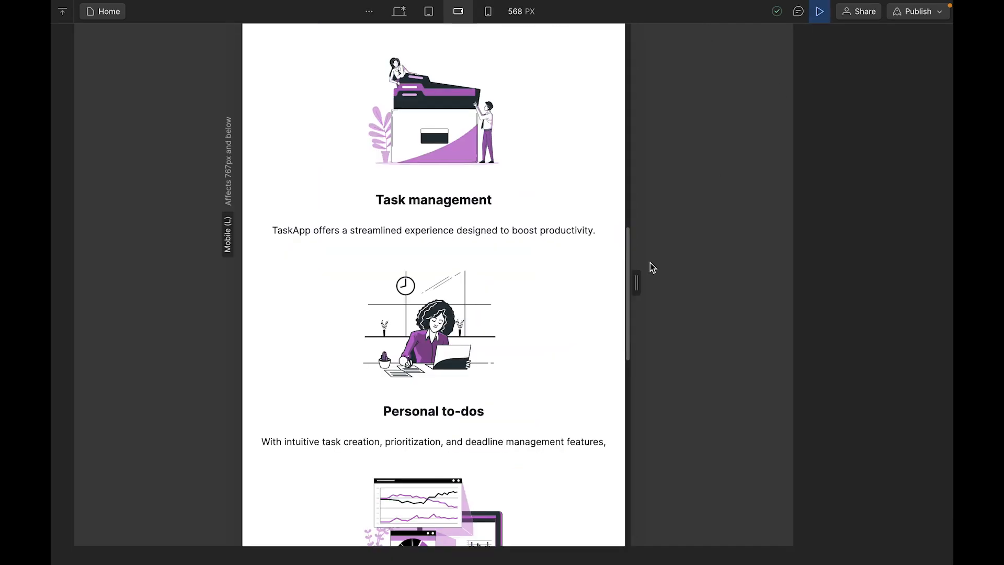
pyautogui.click(475, 232)
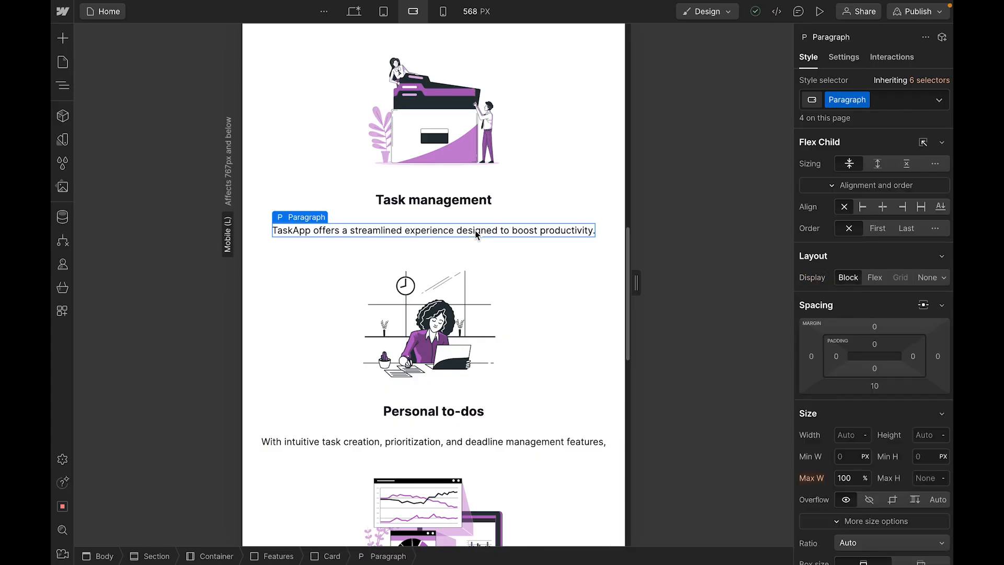
pyautogui.scroll(-1, 851, 386)
pyautogui.click(853, 451)
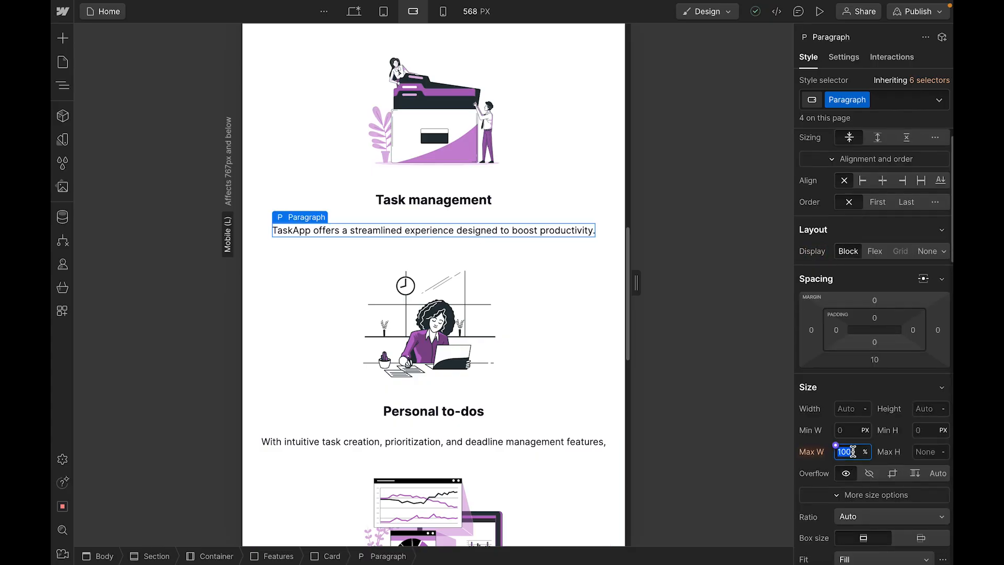
pyautogui.write('60')
pyautogui.press('Return')
pyautogui.scroll(-1, 434, 338)
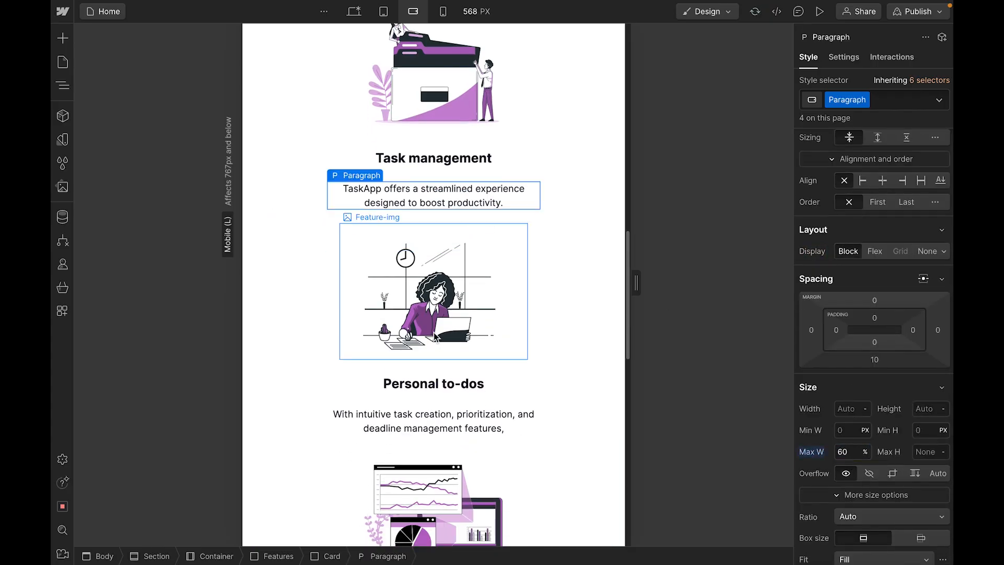
# - Set the Paragraph class's bottom margin to 20 px and check the page in preview
pyautogui.scroll(8, 434, 338)
pyautogui.scroll(-3, 444, 399)
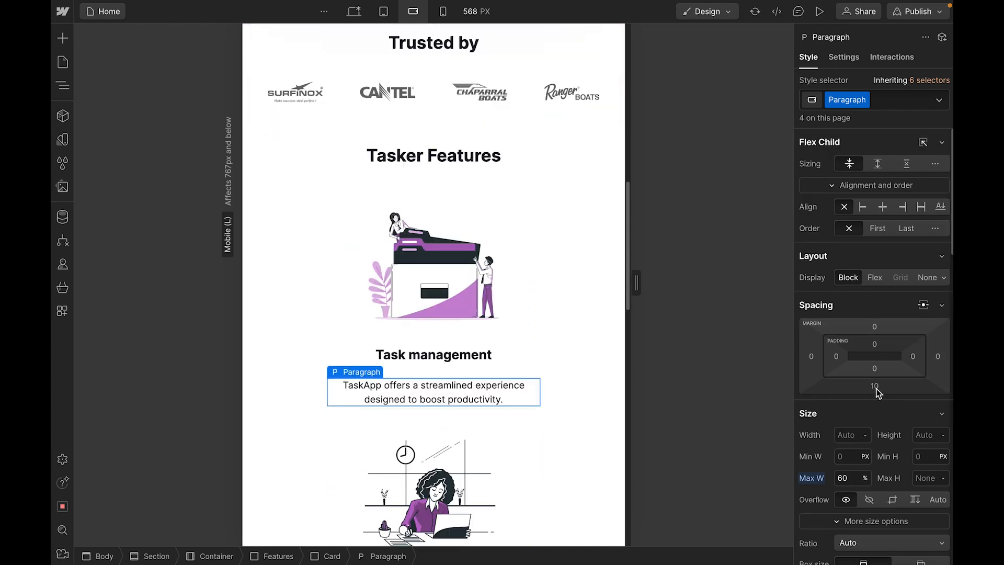
pyautogui.click(874, 385)
pyautogui.click(909, 430)
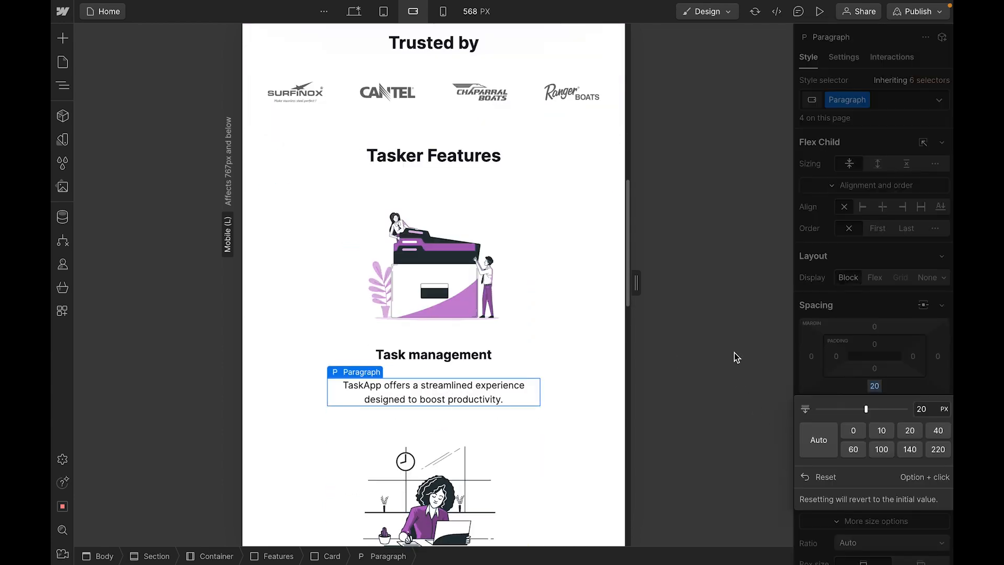
pyautogui.scroll(-5, 732, 356)
pyautogui.click(819, 11)
pyautogui.scroll(20, 481, 407)
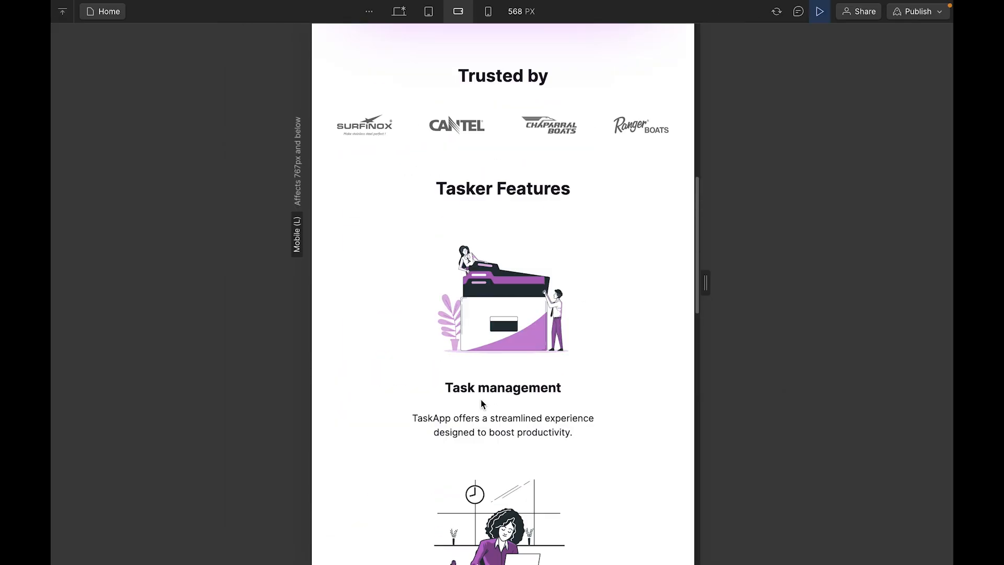
# - Replace the m-b-40 class on the hero section's paragraph with a new class named "Hero paragaph"
pyautogui.hotkey('ctrl', 'shift', 'p')
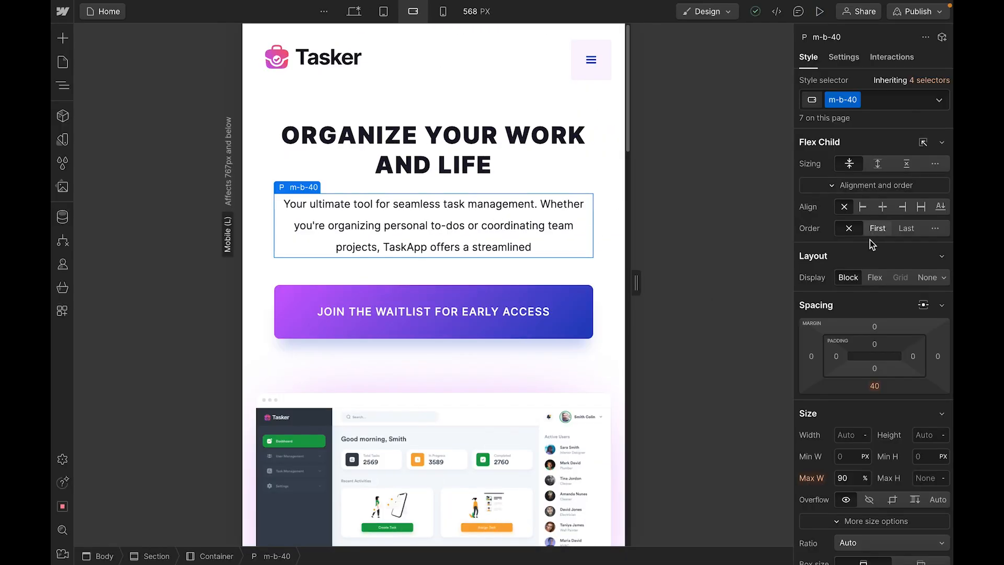
pyautogui.click(895, 99)
pyautogui.press('BackSpace')
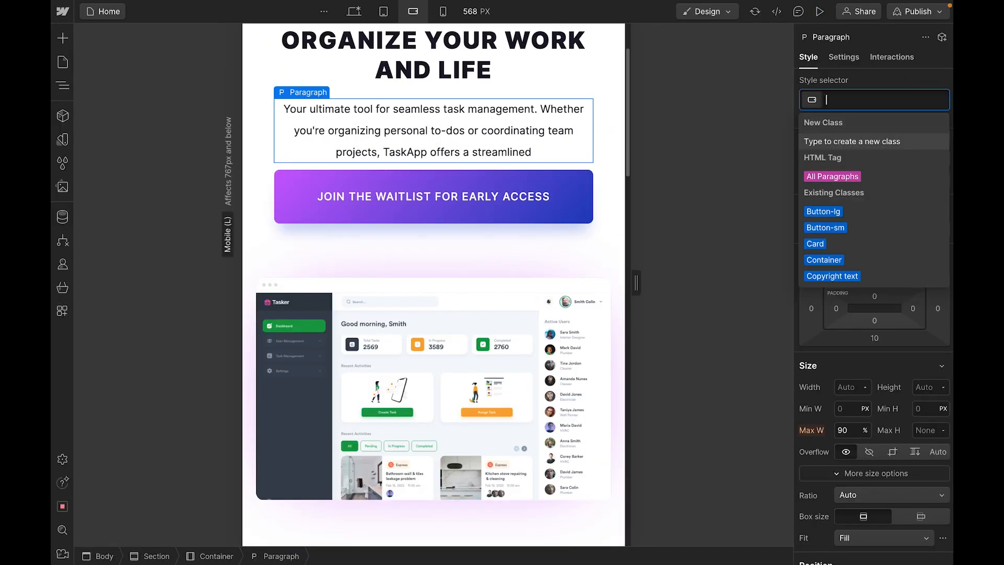
pyautogui.write('Hero paragaph')
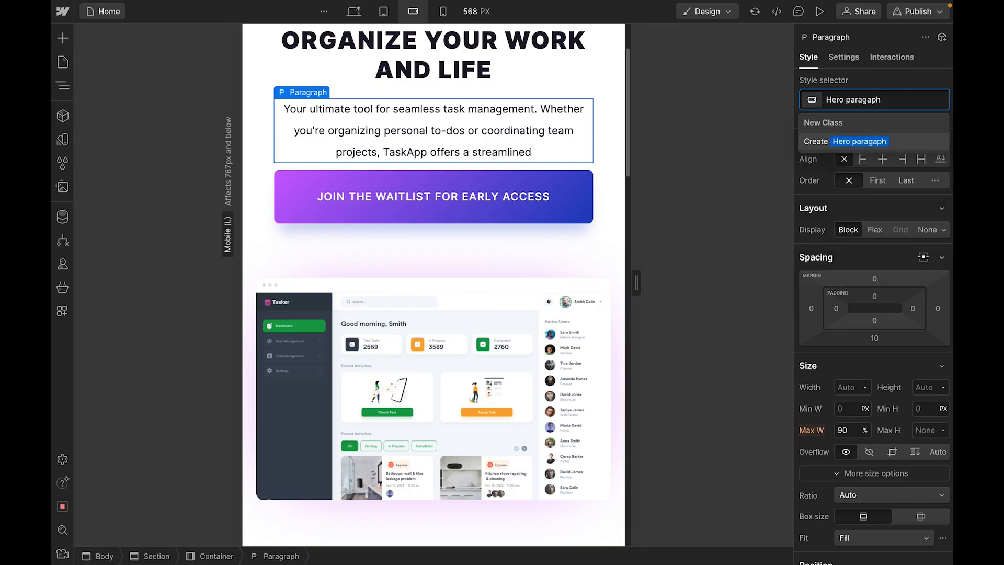
pyautogui.press('Return')
# - Set the line height of the hero paragraph to 1.6
pyautogui.scroll(2, 486, 181)
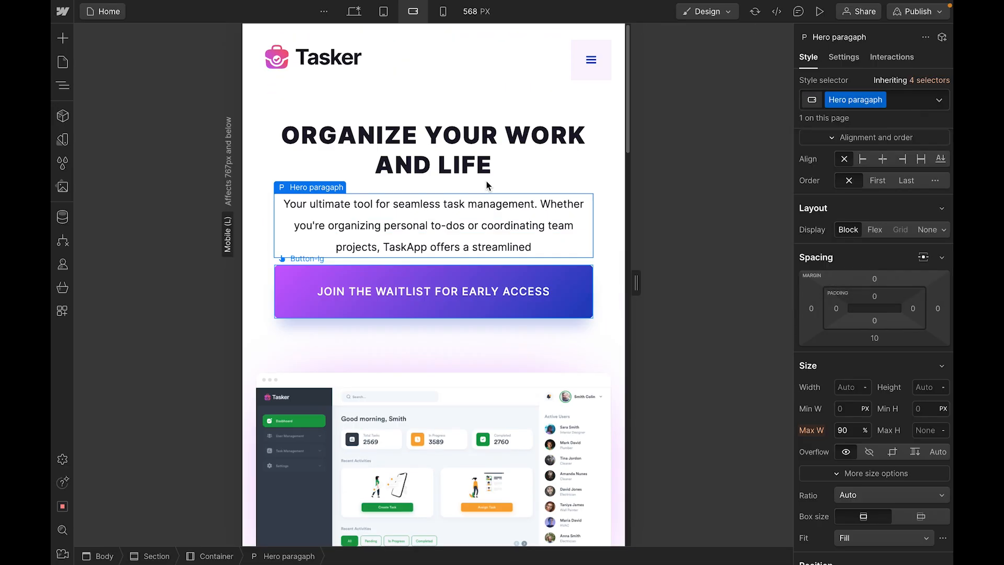
pyautogui.scroll(-4, 914, 386)
pyautogui.scroll(-1, 915, 397)
pyautogui.write('1.6')
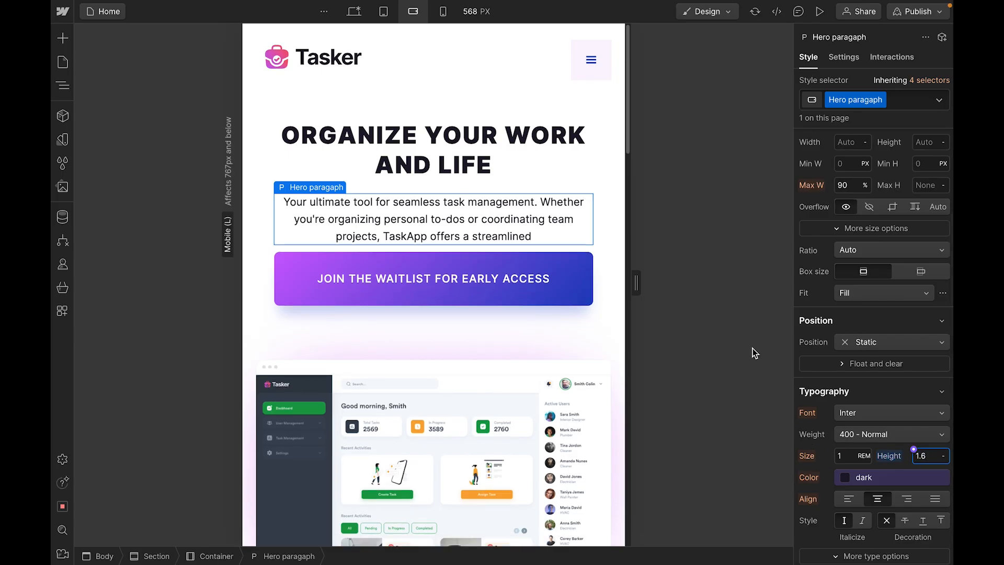
# - Add m-b-40 as a combo class to the hero paragraph
pyautogui.scroll(3, 891, 204)
pyautogui.click(902, 100)
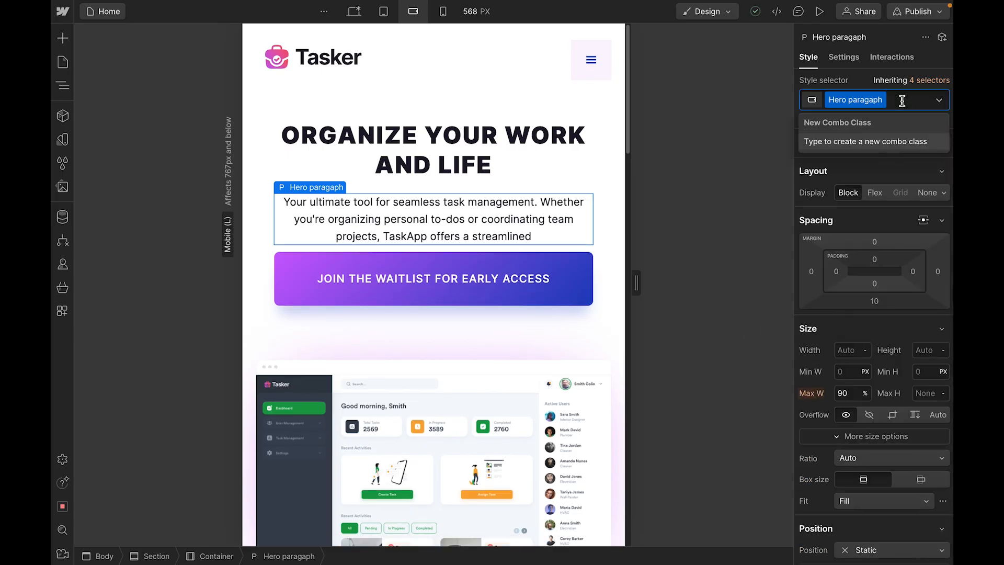
pyautogui.write('m')
pyautogui.click(820, 273)
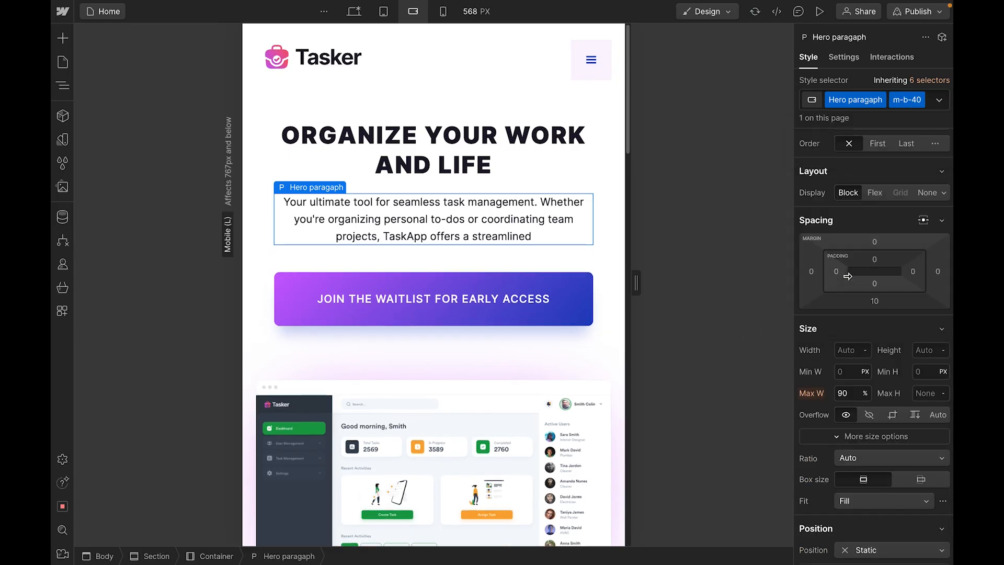
# - Review the page in preview, and set the maximum width of the Paragraph class under "Request a demo" to 100%
pyautogui.scroll(-10, 441, 329)
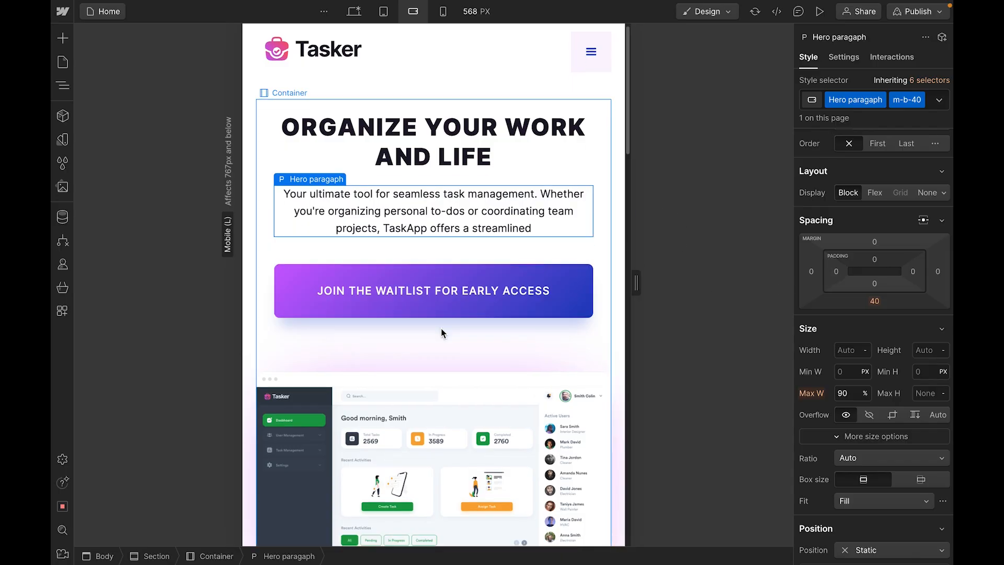
pyautogui.scroll(-15, 441, 340)
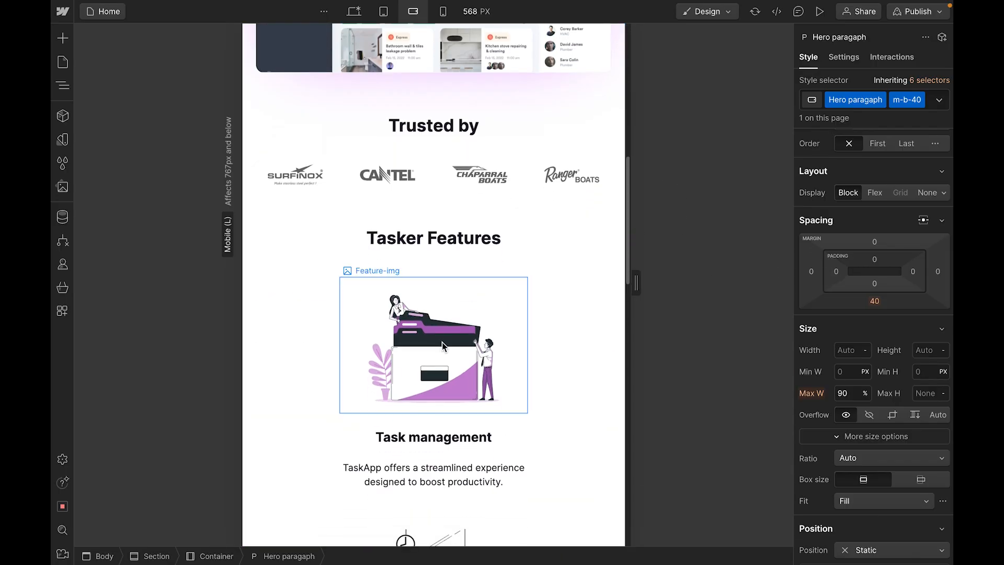
pyautogui.hotkey('ctrl', 'shift', 'p')
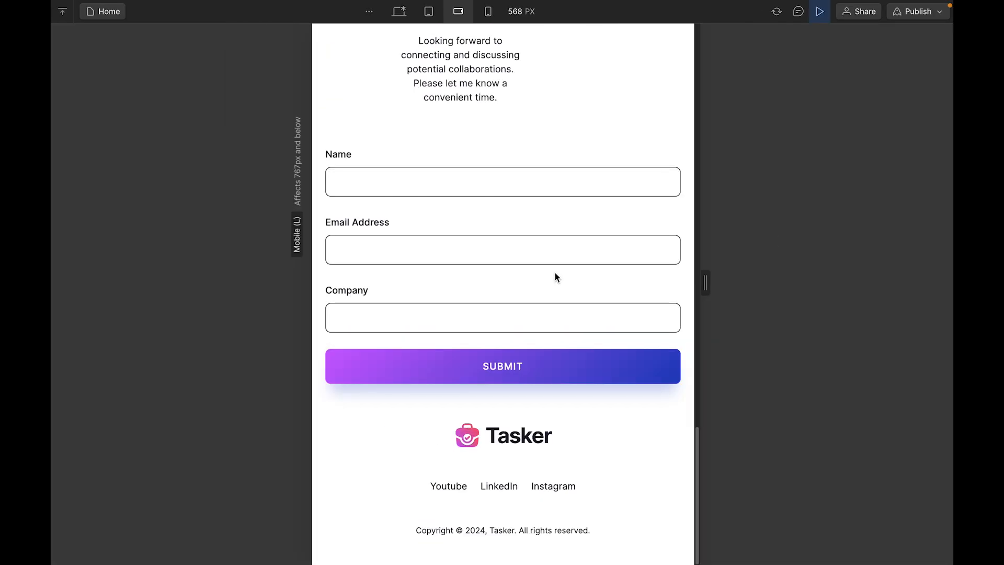
pyautogui.scroll(10, 555, 276)
pyautogui.scroll(-4, 555, 277)
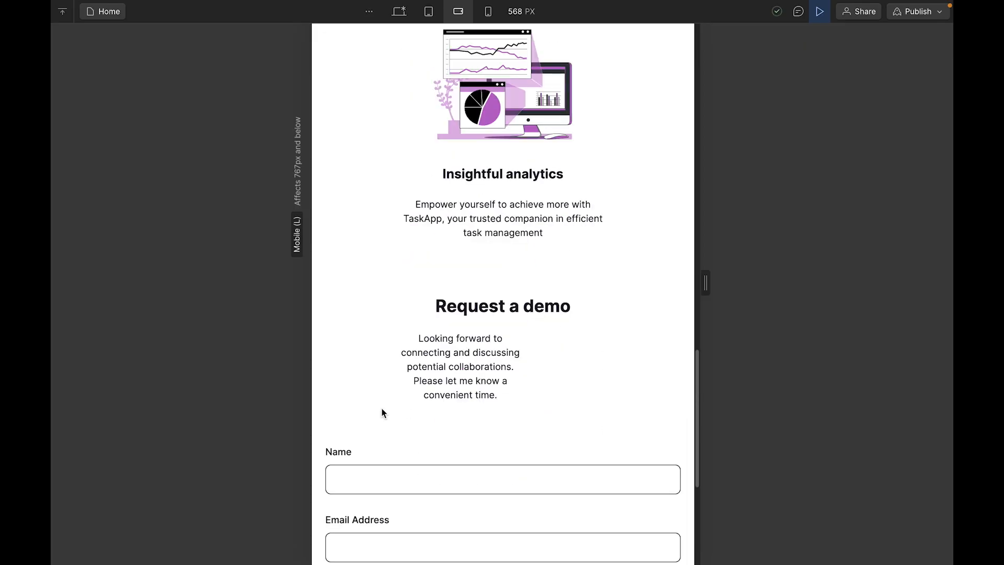
pyautogui.click(827, 18)
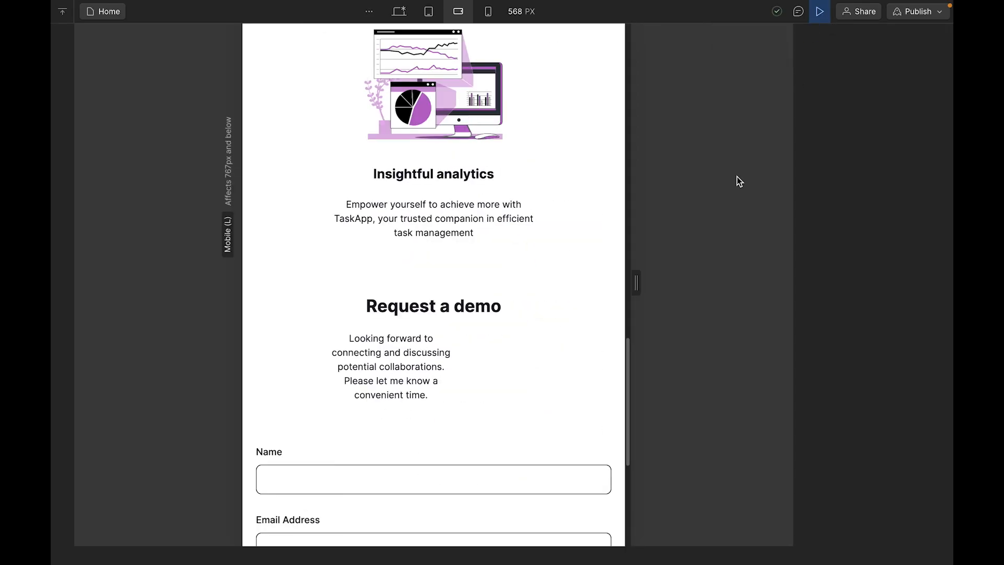
pyautogui.click(479, 375)
pyautogui.click(417, 375)
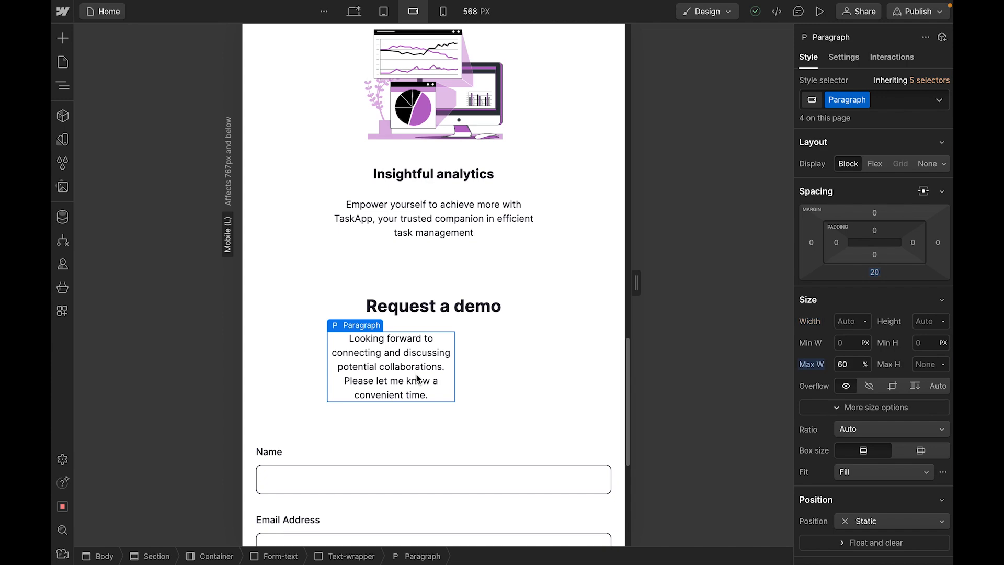
pyautogui.click(852, 367)
pyautogui.write('100')
pyautogui.press('Return')
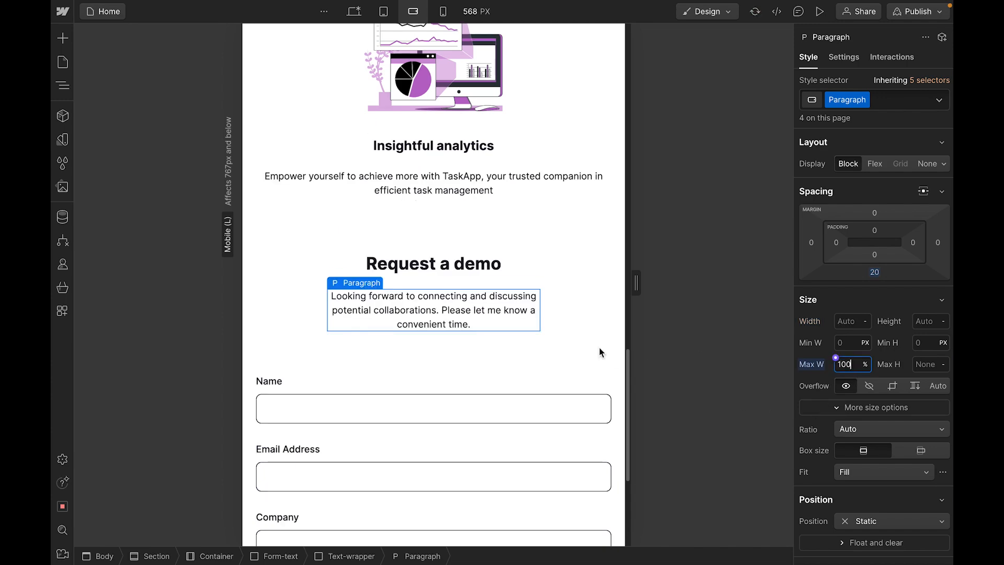
# - Limit the width of the feature cards to 60% through the Card class, starting from the "Insightful analytics" card
pyautogui.scroll(10, 579, 355)
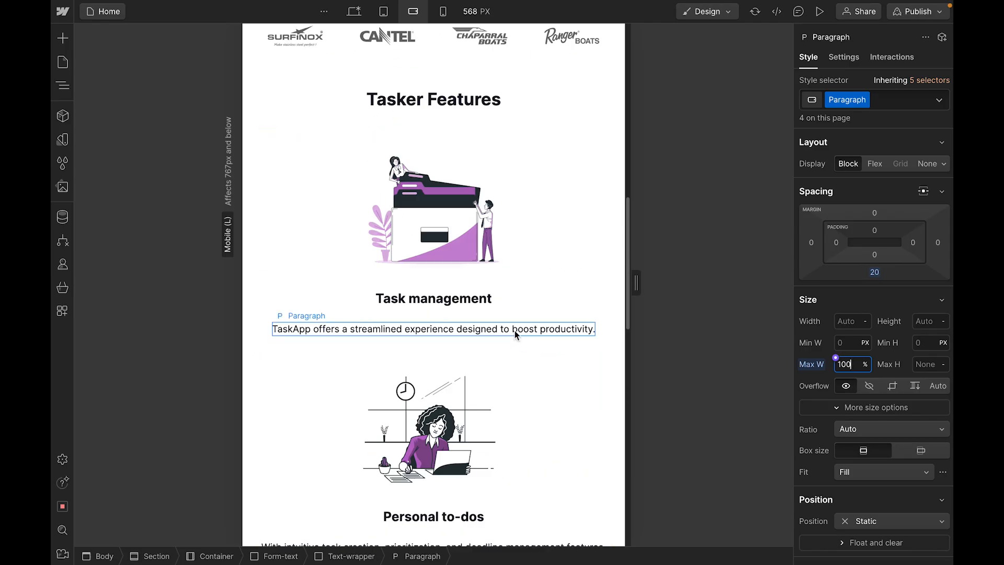
pyautogui.scroll(-8, 516, 366)
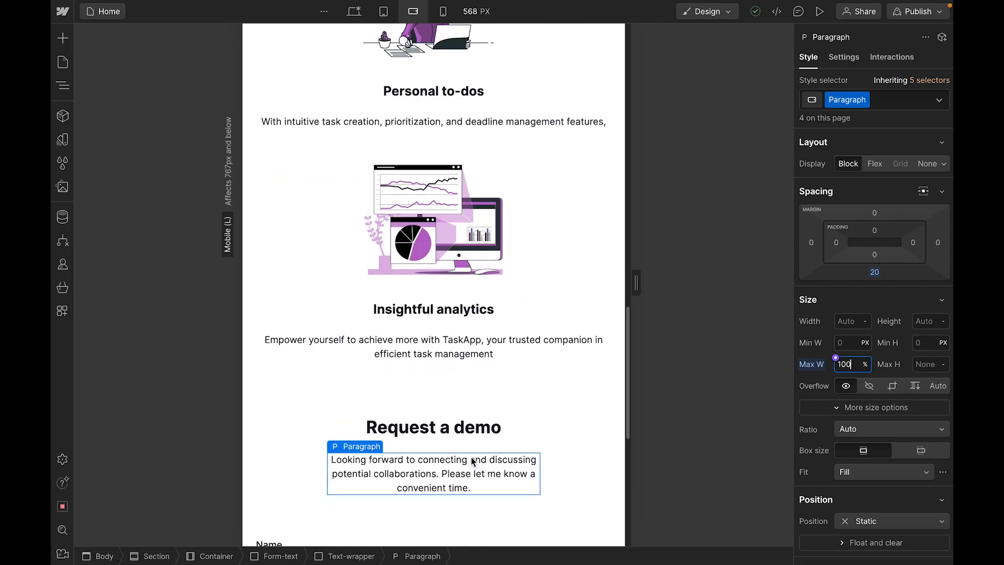
pyautogui.click(565, 309)
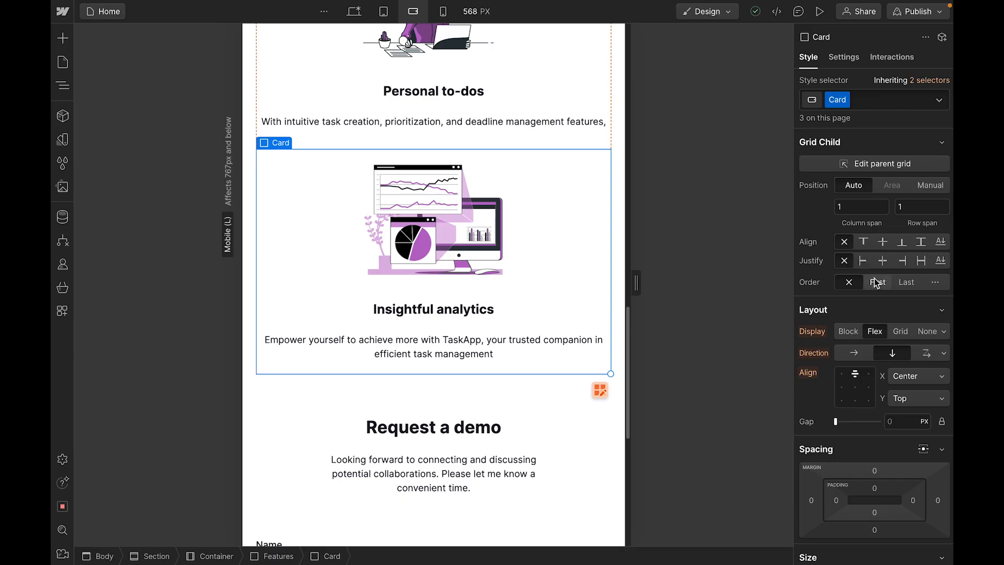
pyautogui.scroll(-5, 877, 290)
pyautogui.click(853, 426)
pyautogui.write('60%')
pyautogui.press('Return')
pyautogui.scroll(5, 854, 444)
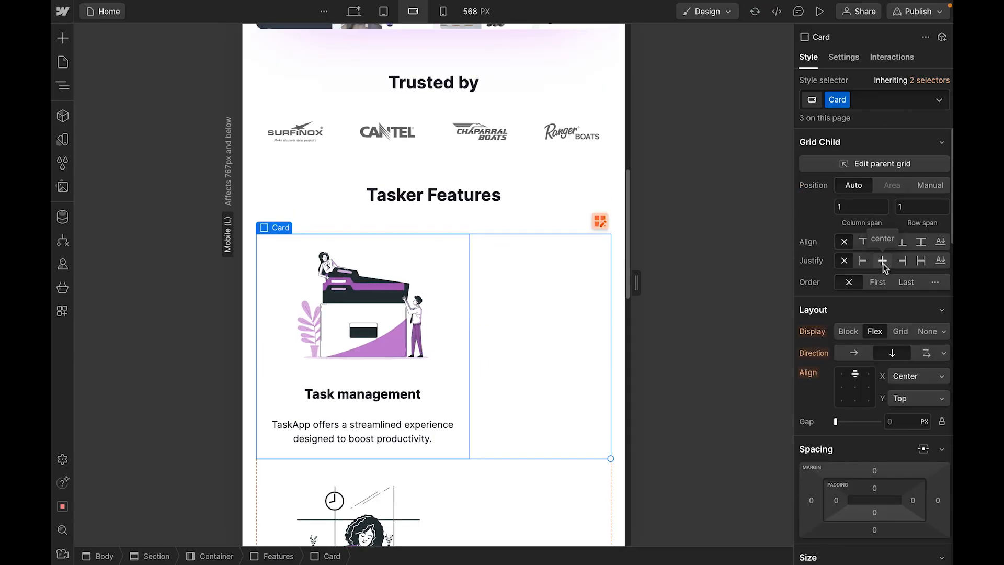
# - Centre-justify the Task management, Personal to-dos and Insightful analytics cards in their grid cells, and check the page in preview
pyautogui.click(882, 263)
pyautogui.scroll(-2, 463, 491)
pyautogui.click(450, 480)
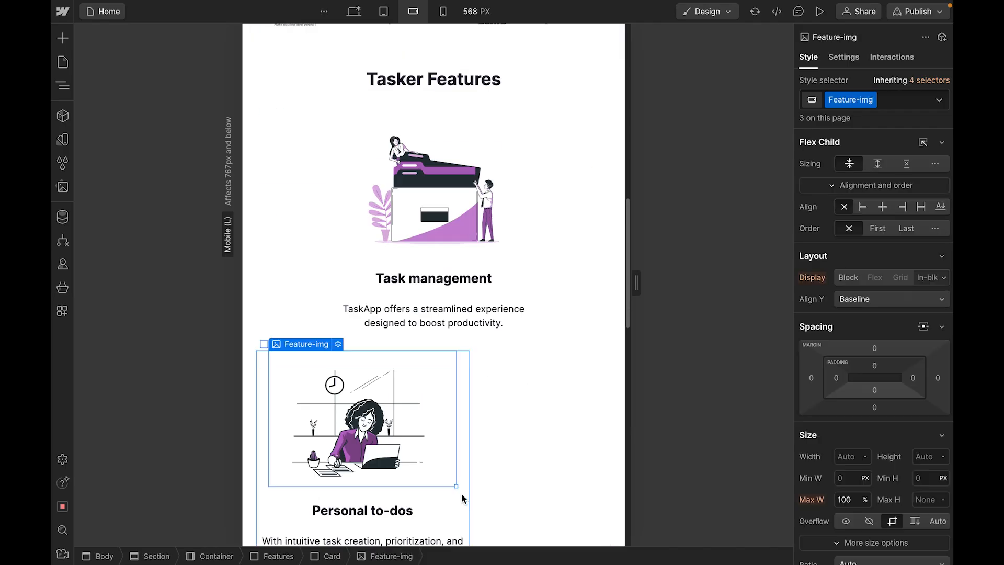
pyautogui.click(464, 501)
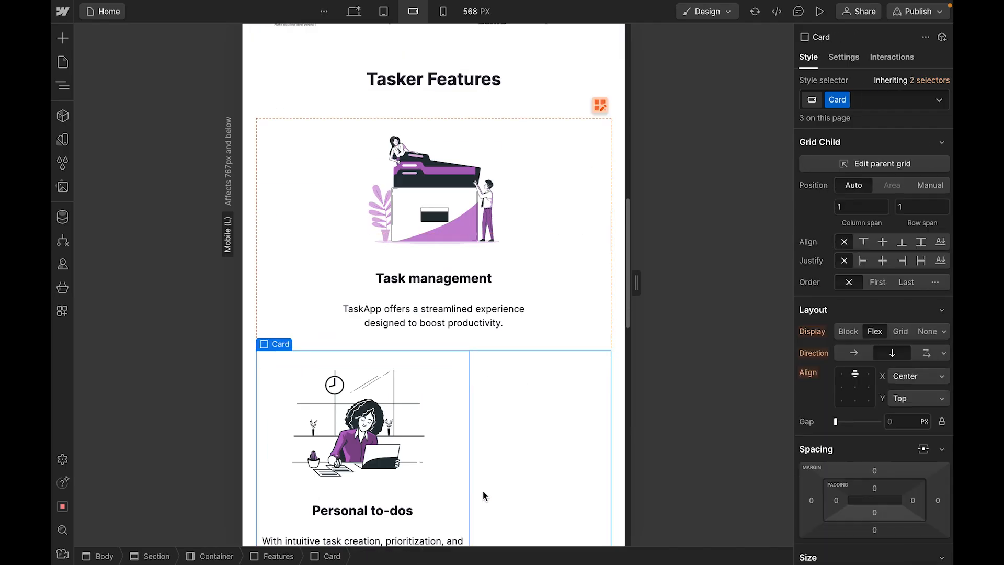
pyautogui.click(882, 263)
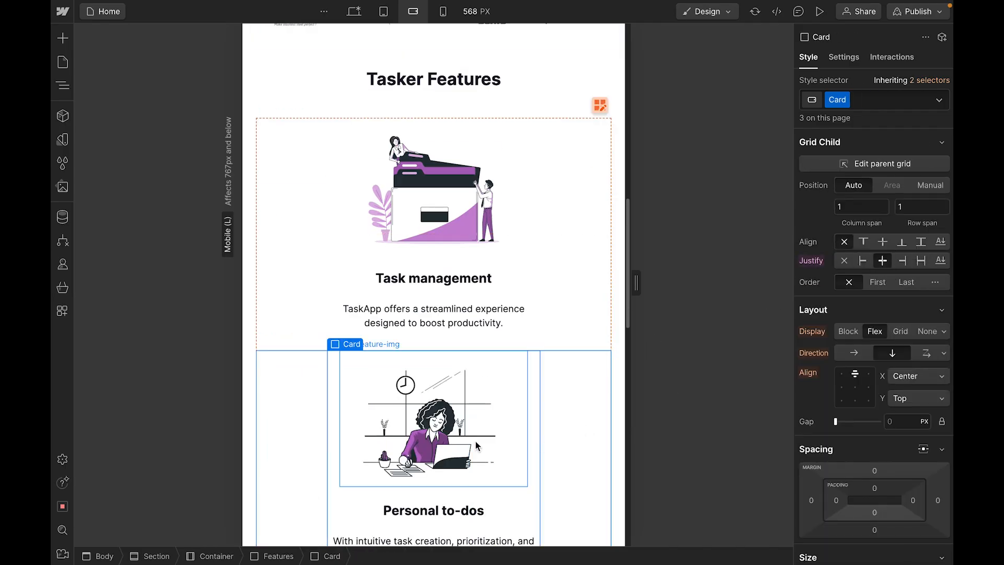
pyautogui.scroll(-3, 475, 440)
pyautogui.click(460, 489)
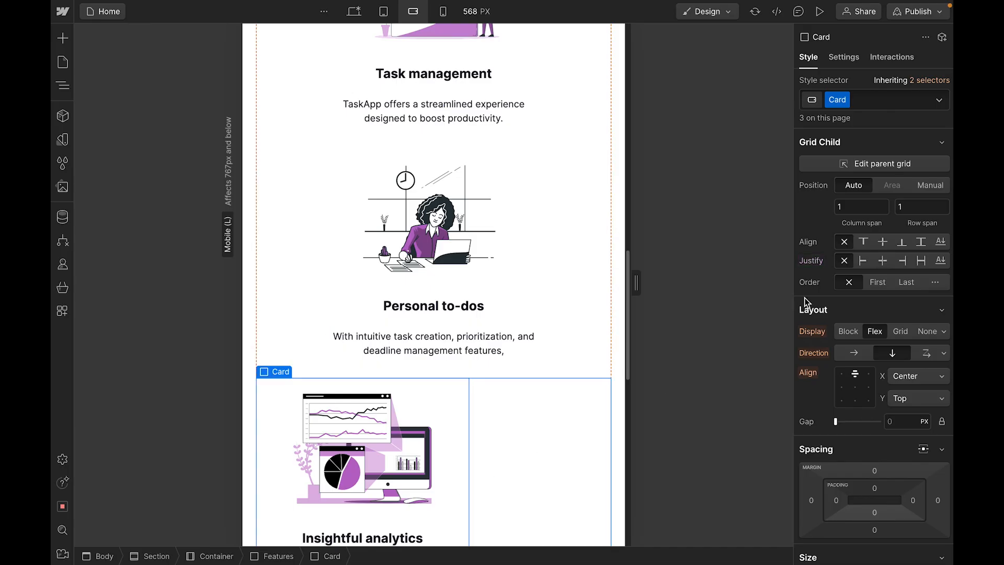
pyautogui.click(882, 264)
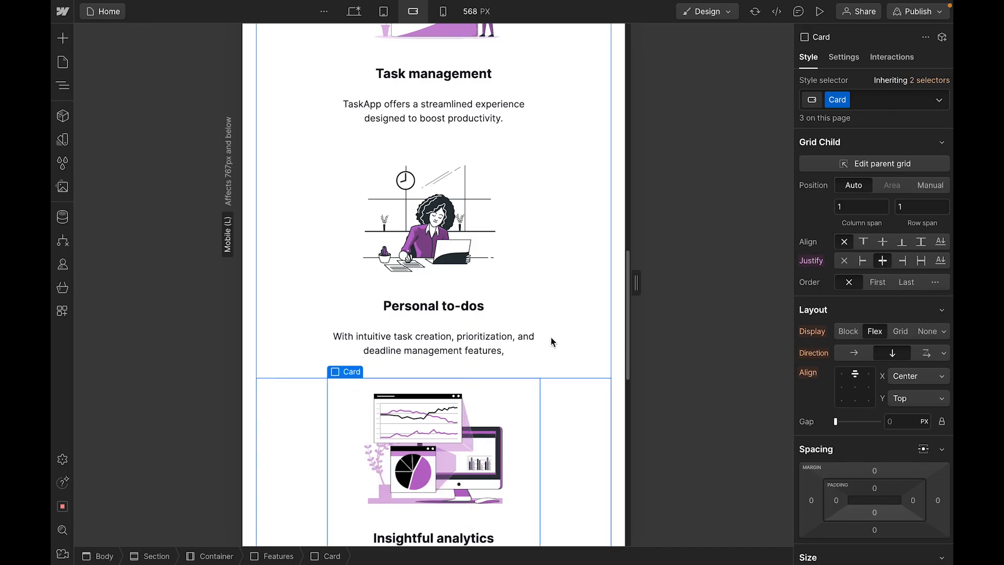
pyautogui.scroll(-4, 506, 303)
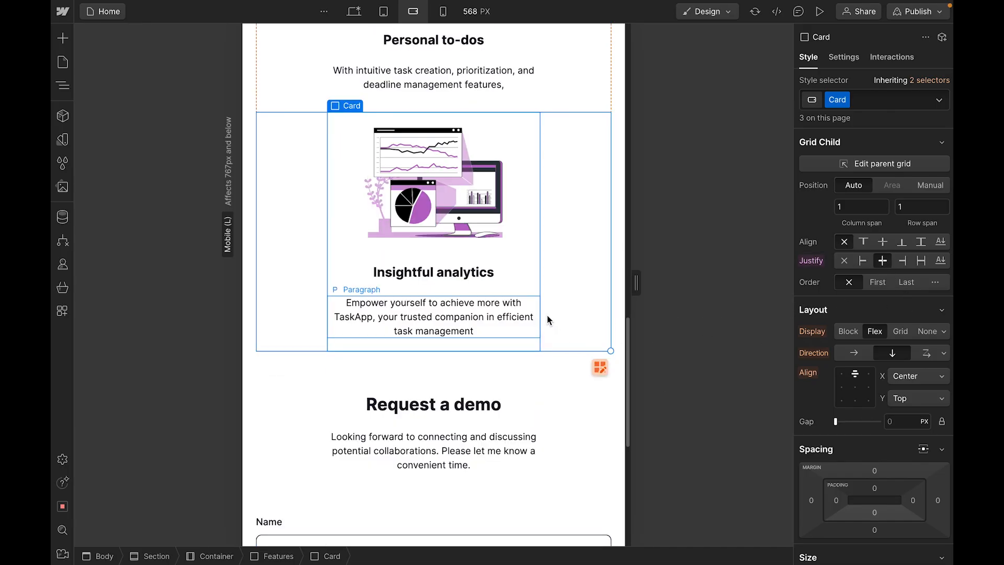
pyautogui.click(819, 12)
pyautogui.scroll(10, 523, 311)
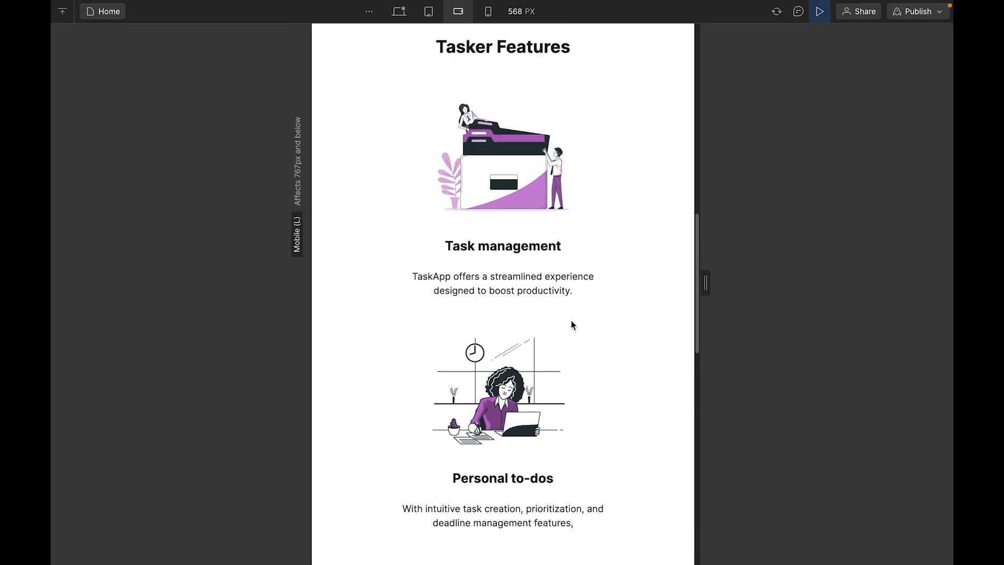
pyautogui.scroll(5, 594, 328)
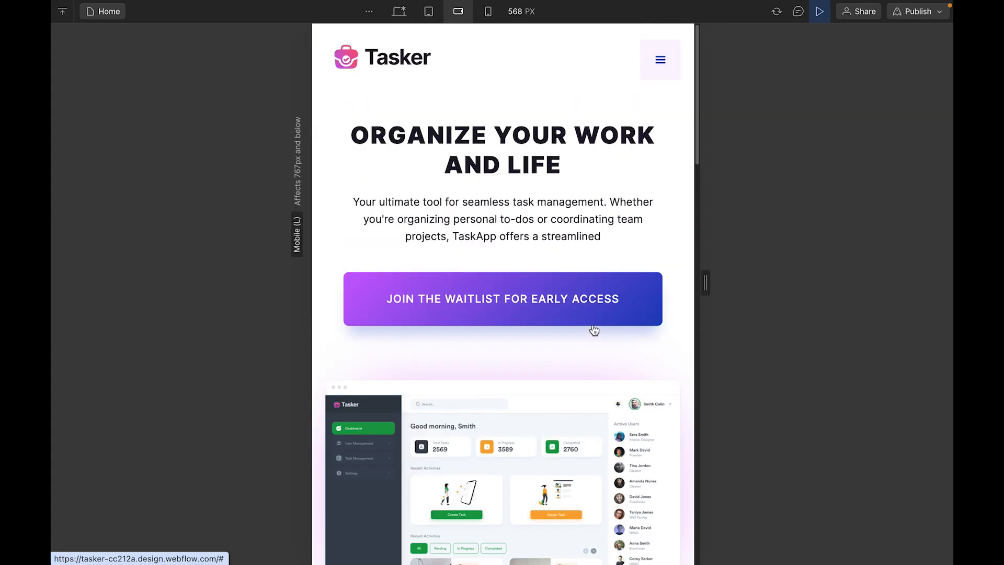
# - Review the page in preview, and set the bottom margin of the "Request a demo" text wrapper to 20 px
pyautogui.scroll(-8, 594, 329)
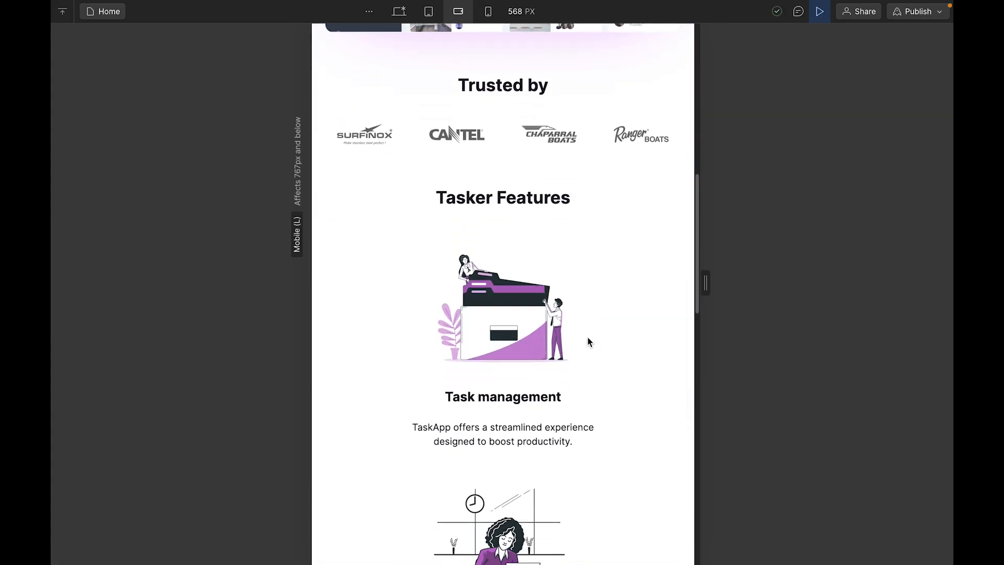
pyautogui.scroll(-10, 493, 340)
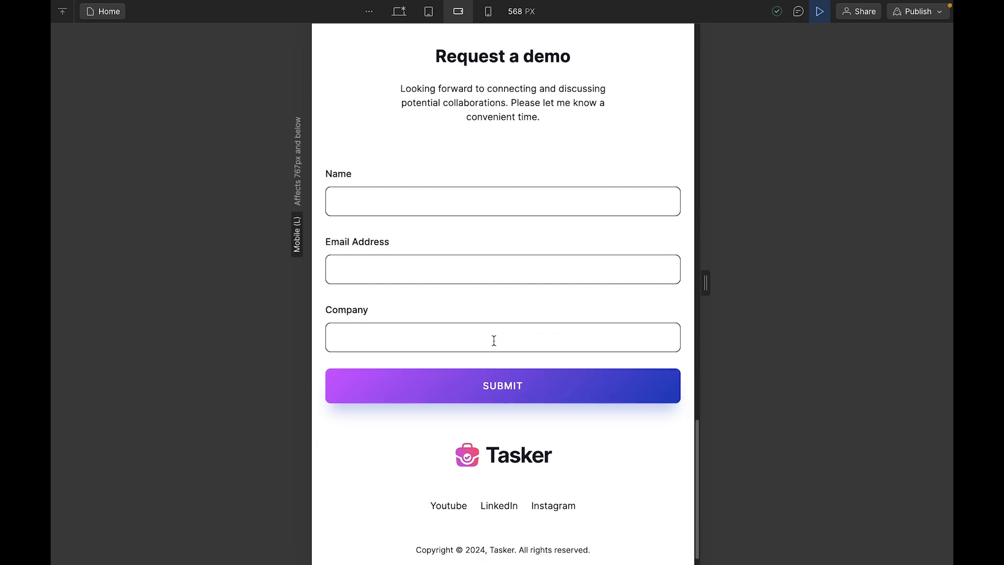
pyautogui.scroll(5, 493, 340)
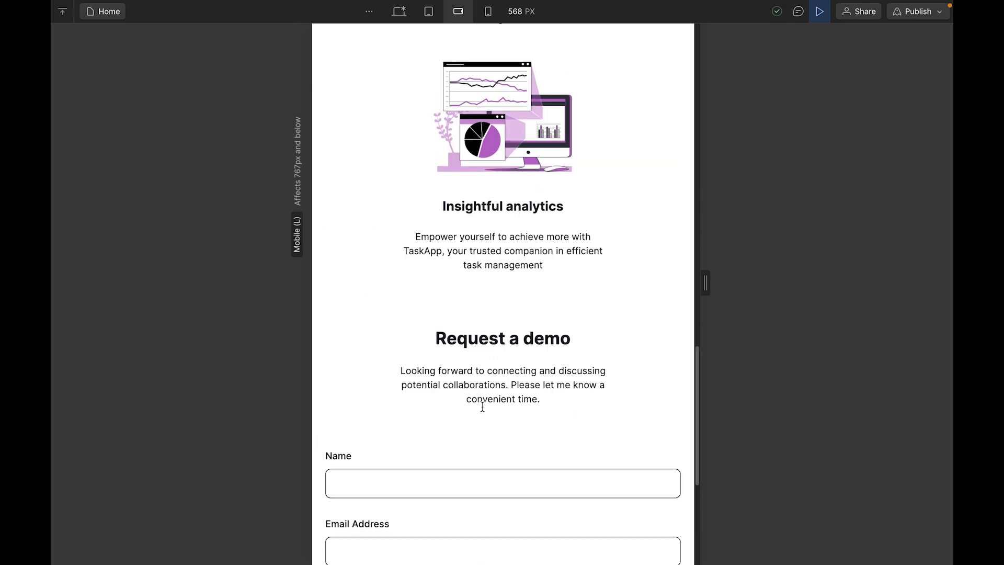
pyautogui.click(819, 11)
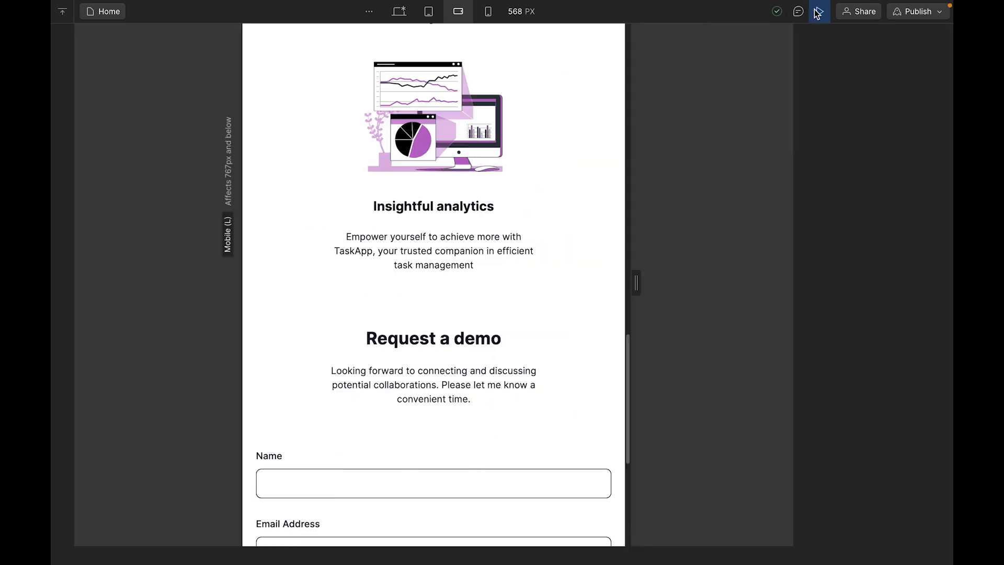
pyautogui.click(456, 409)
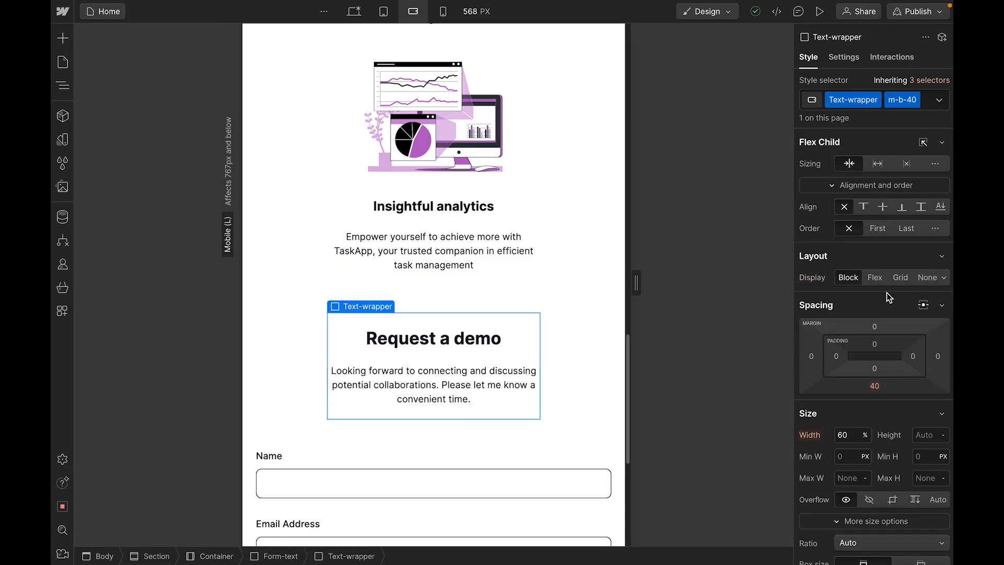
pyautogui.click(878, 388)
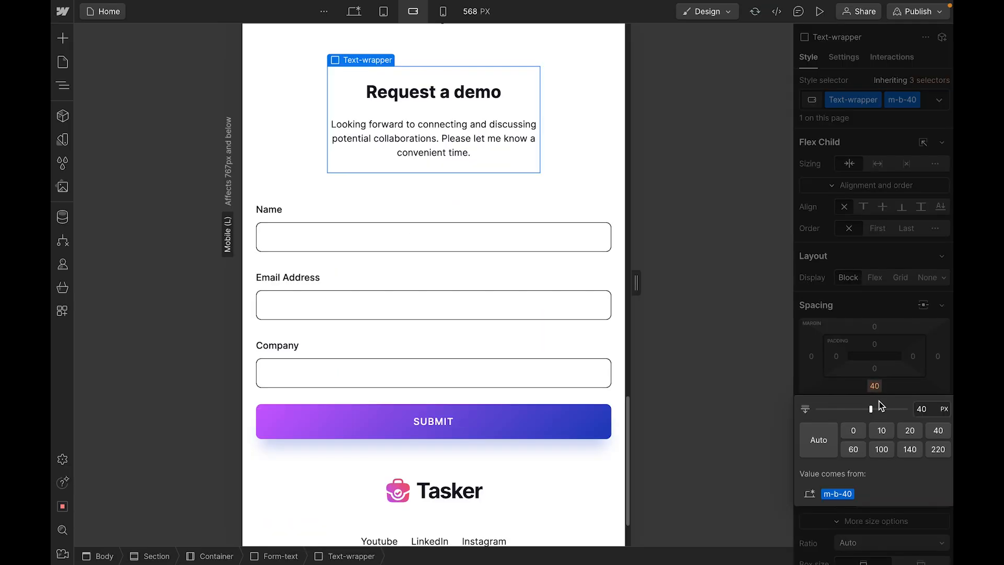
pyautogui.click(909, 431)
# - Replace the m-b-40 combo class on the footer logo with m-b-20
pyautogui.scroll(-2, 451, 325)
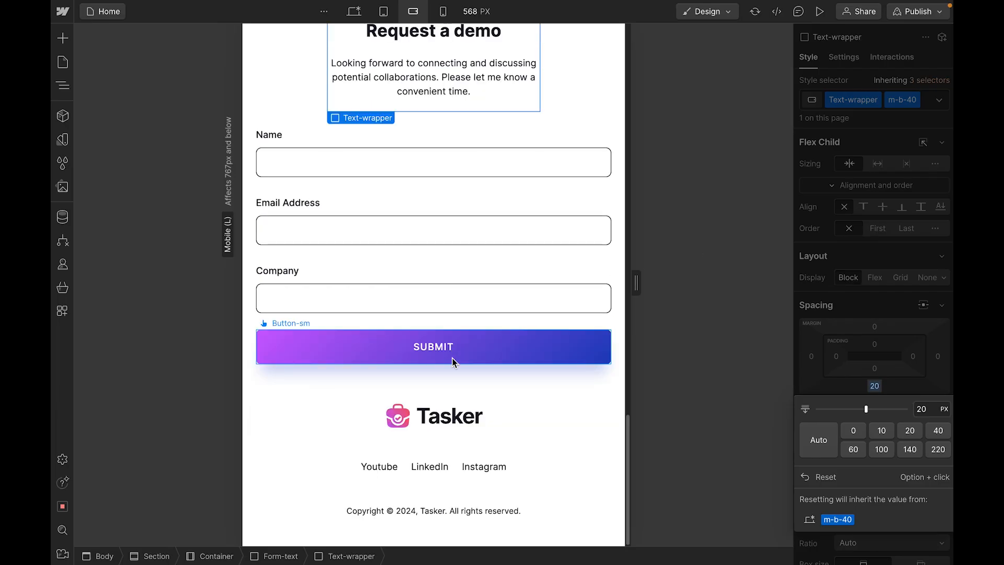
pyautogui.click(443, 417)
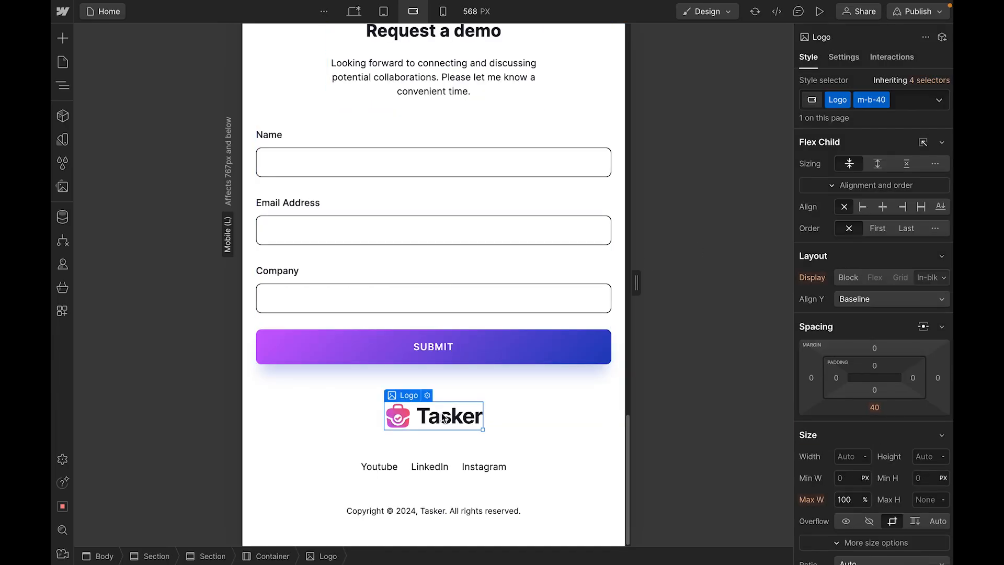
pyautogui.click(884, 101)
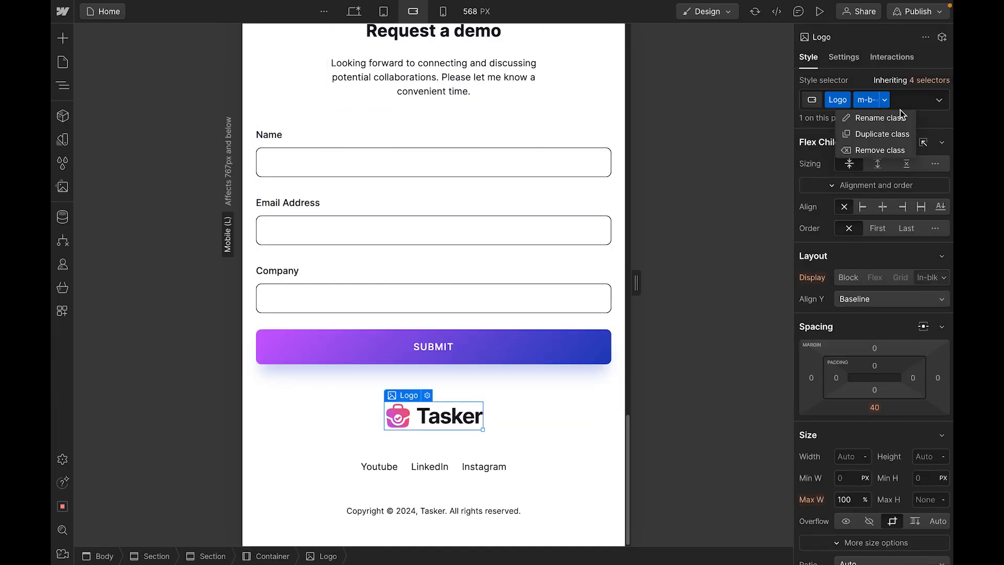
pyautogui.click(912, 102)
pyautogui.press('BackSpace')
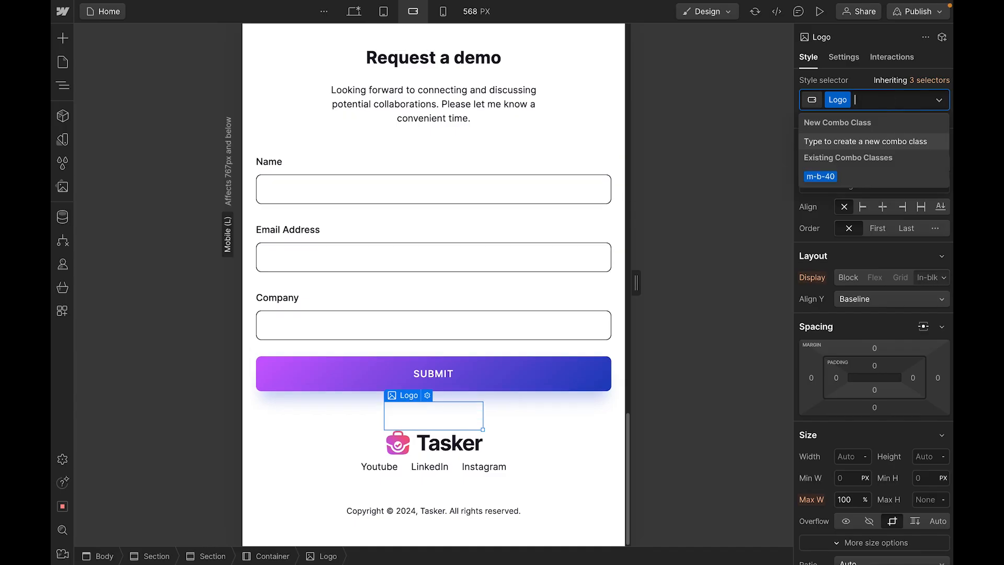
pyautogui.write('mg')
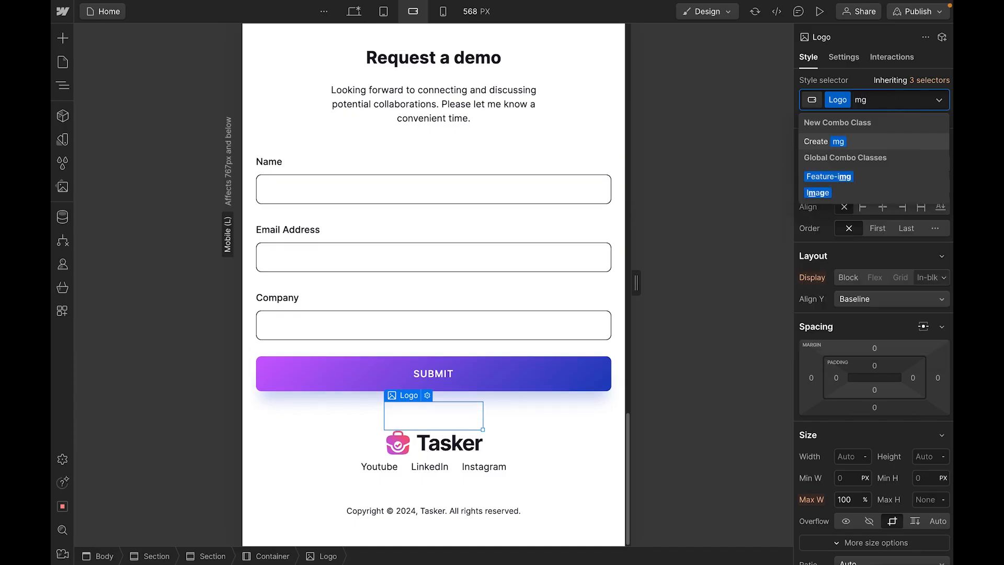
pyautogui.press('BackSpace')
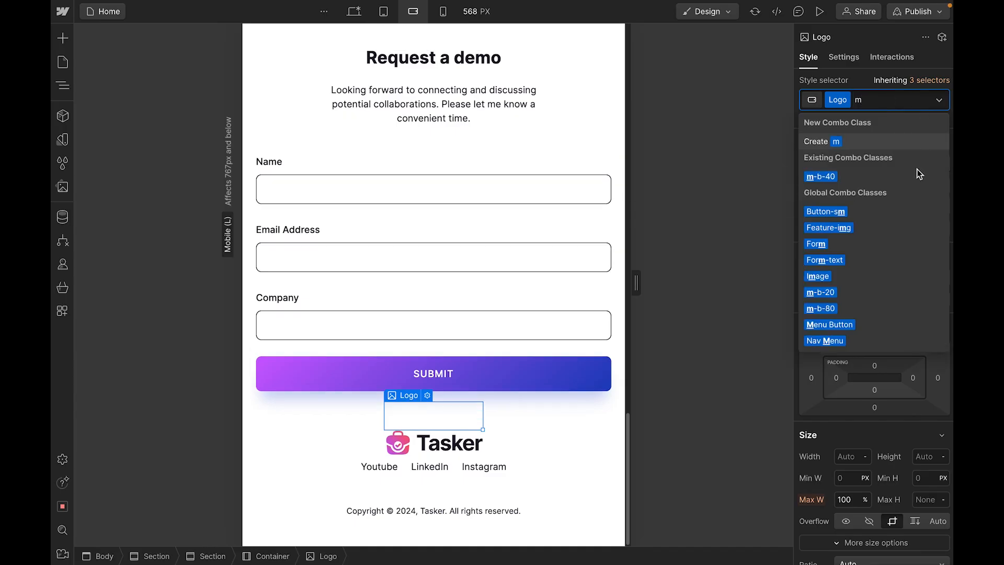
pyautogui.click(828, 293)
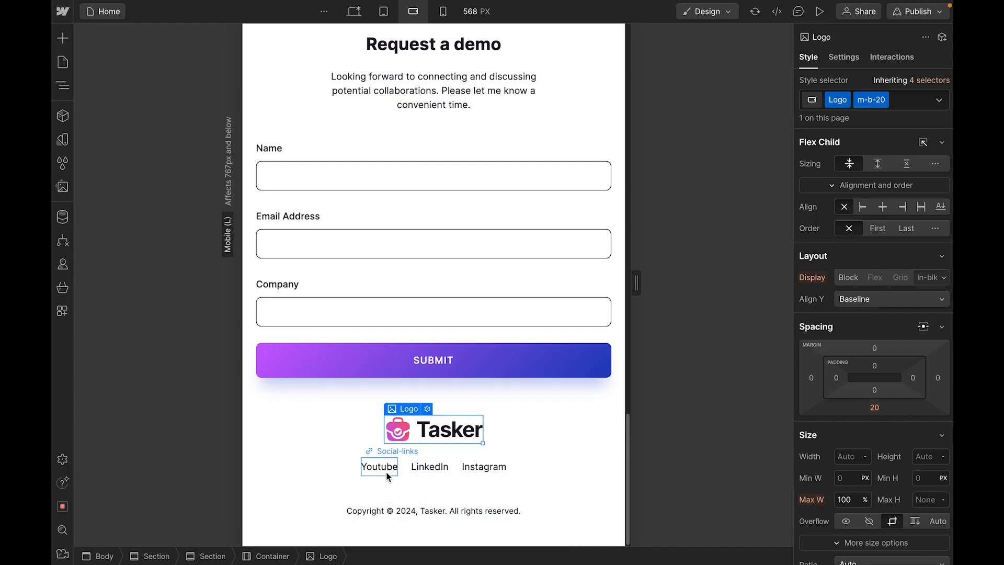
# - Set the bottom margin of the footer's Social links block to 20 px
pyautogui.click(411, 475)
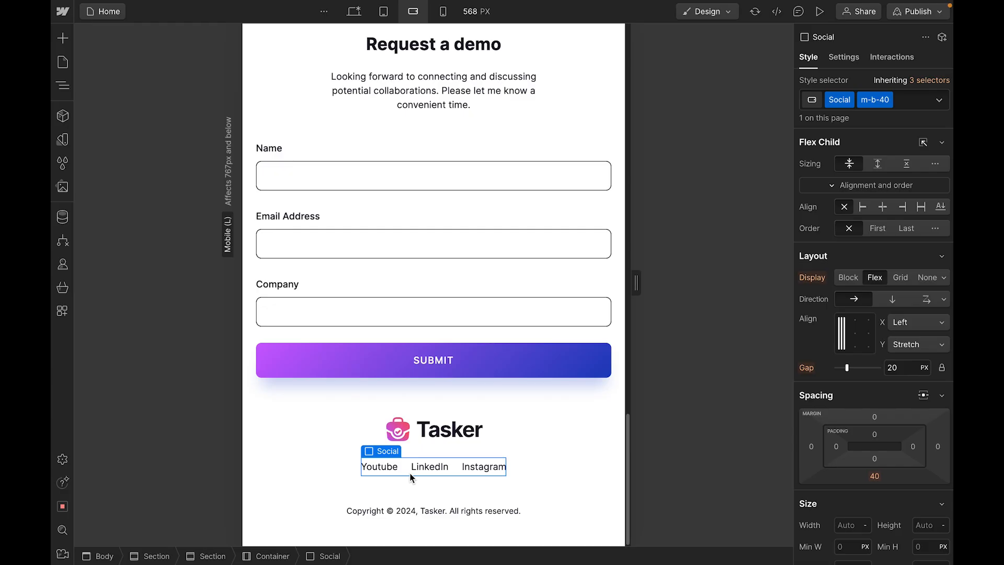
pyautogui.click(875, 476)
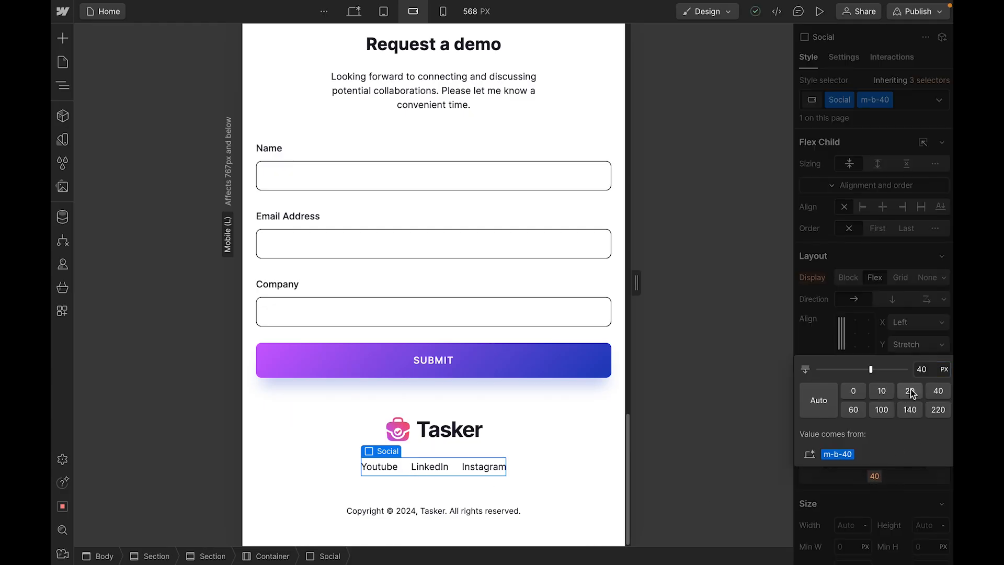
pyautogui.click(910, 391)
# - Examine the page's layout and spacing in preview at the landscape mobile breakpoint, from the hero to the demo form
pyautogui.scroll(15, 495, 476)
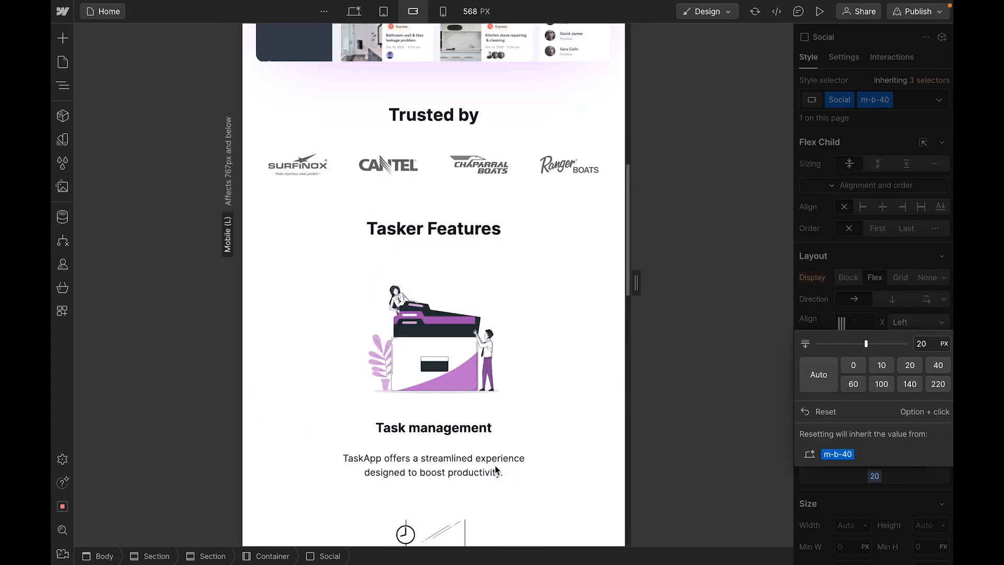
pyautogui.scroll(3, 496, 470)
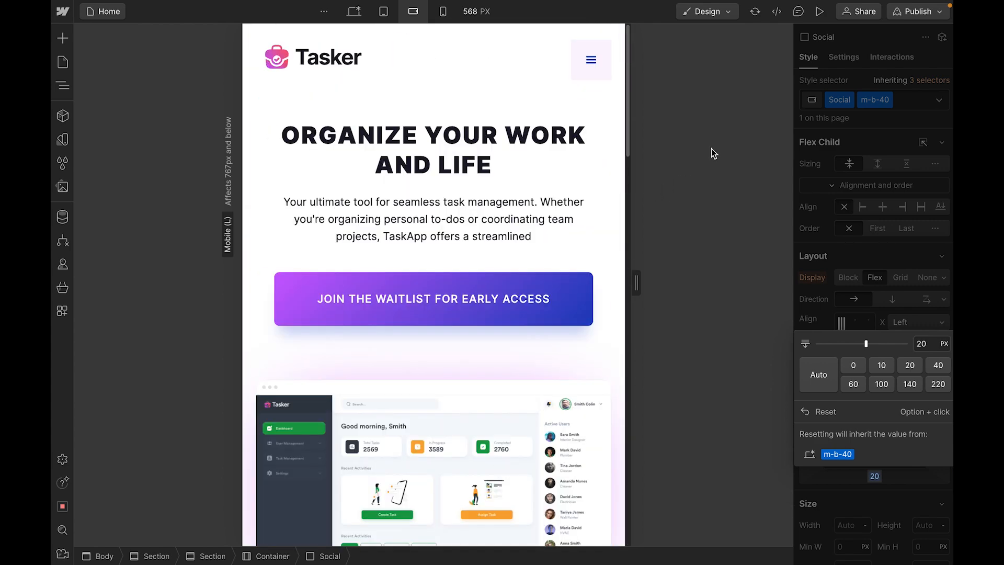
pyautogui.click(820, 11)
pyautogui.scroll(-6, 573, 332)
pyautogui.scroll(-12, 573, 332)
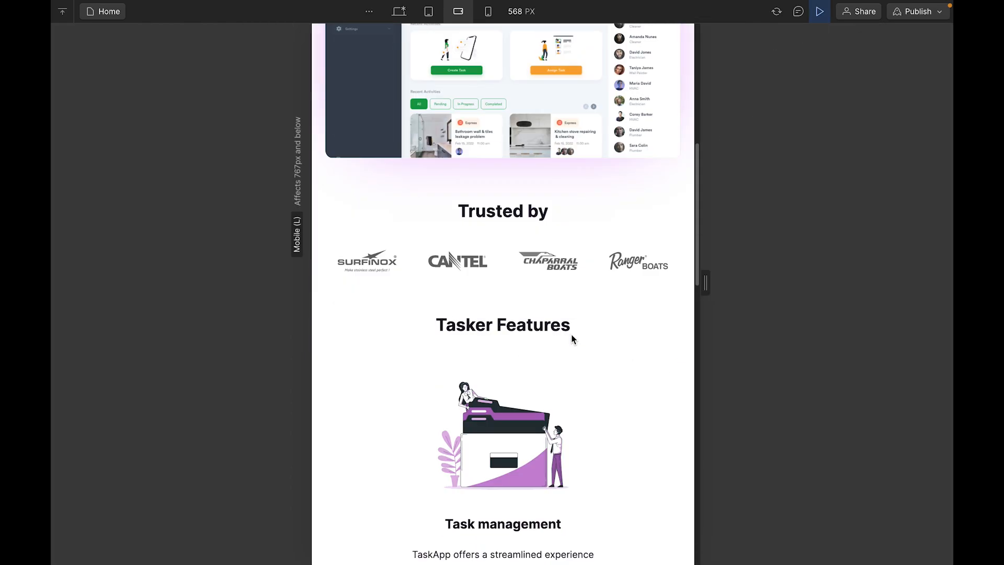
pyautogui.scroll(-8, 572, 339)
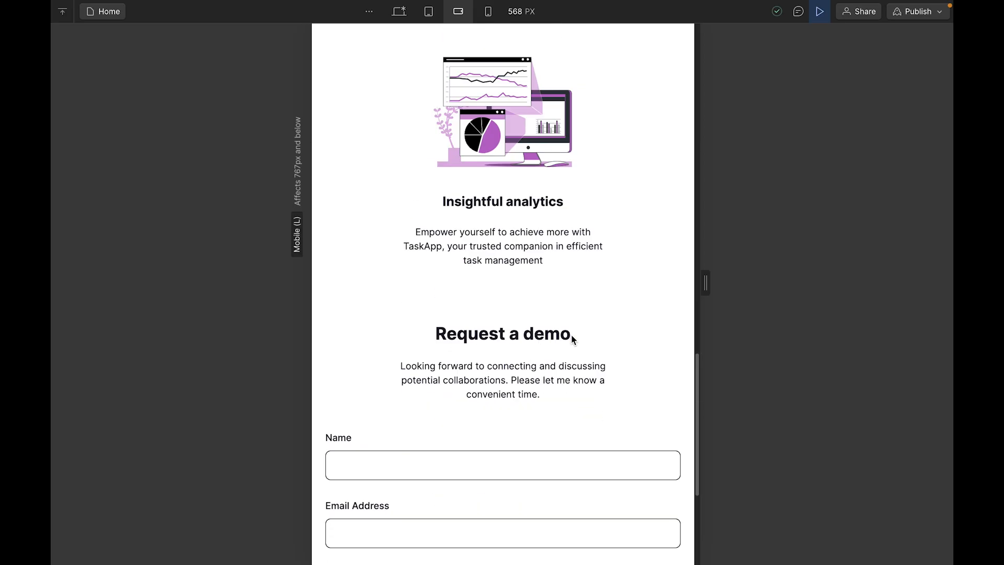
pyautogui.scroll(10, 569, 341)
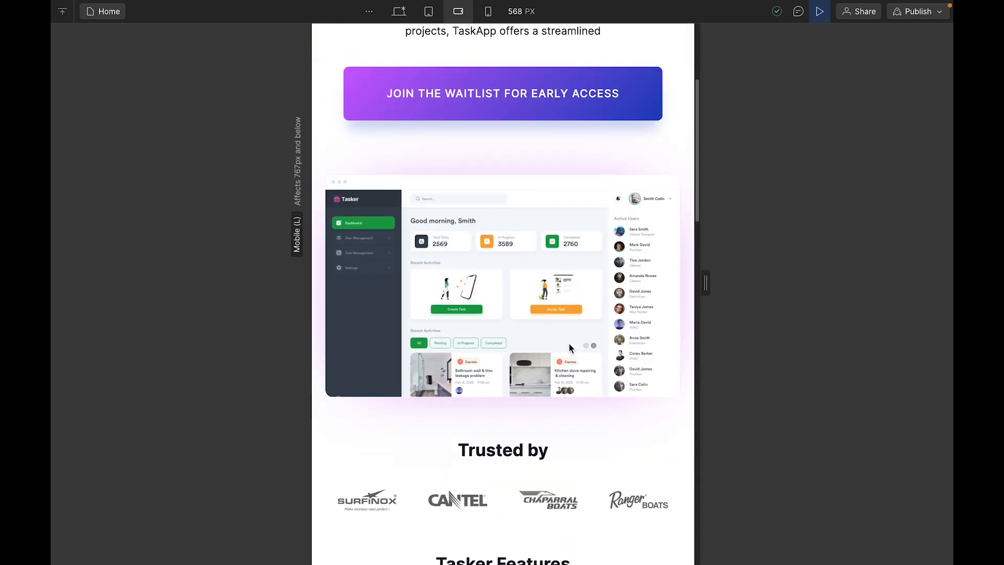
pyautogui.scroll(5, 569, 343)
pyautogui.click(813, 20)
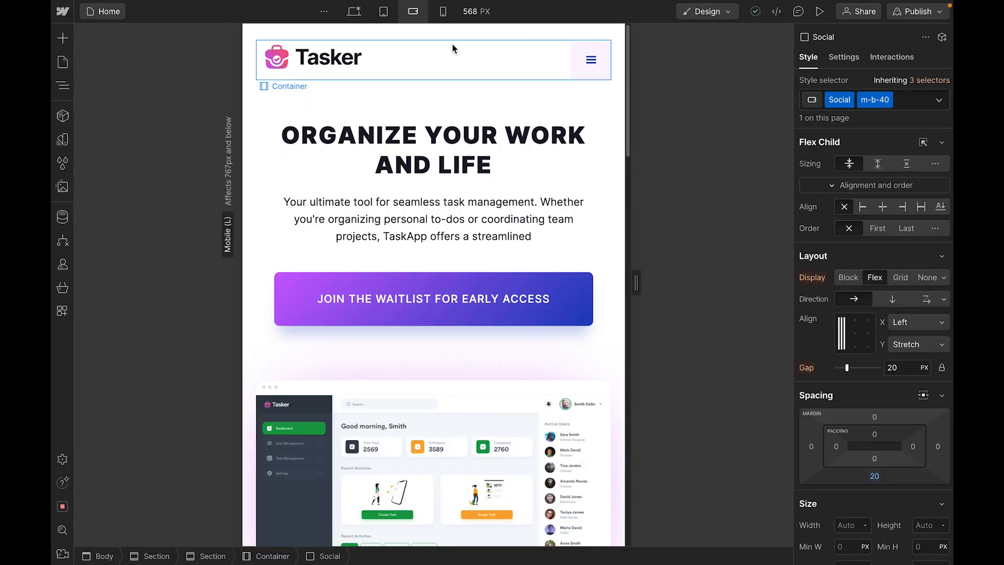
# - Switch to the portrait mobile breakpoint and check the hero text, button and dashboard image in preview
pyautogui.click(443, 12)
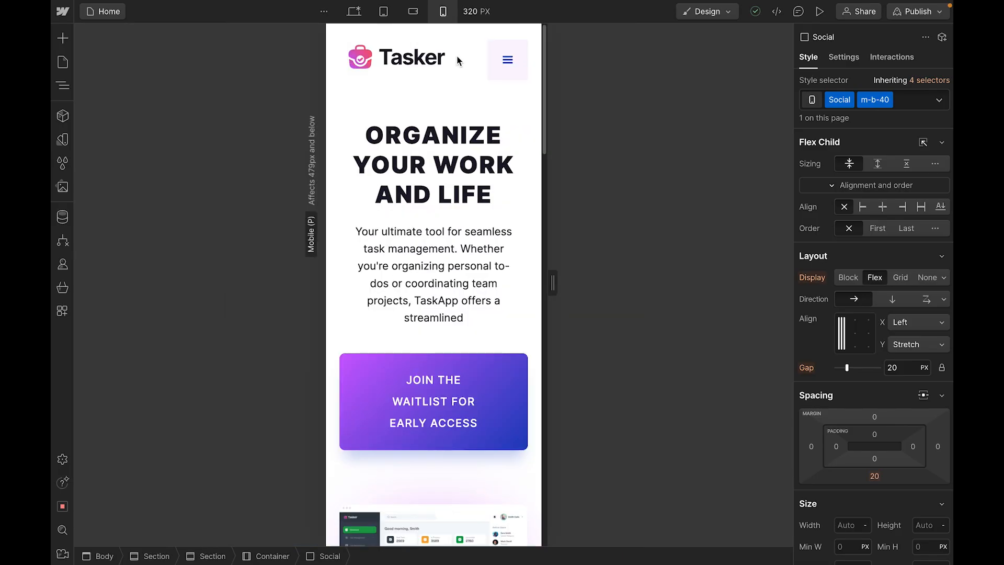
pyautogui.scroll(-4, 455, 296)
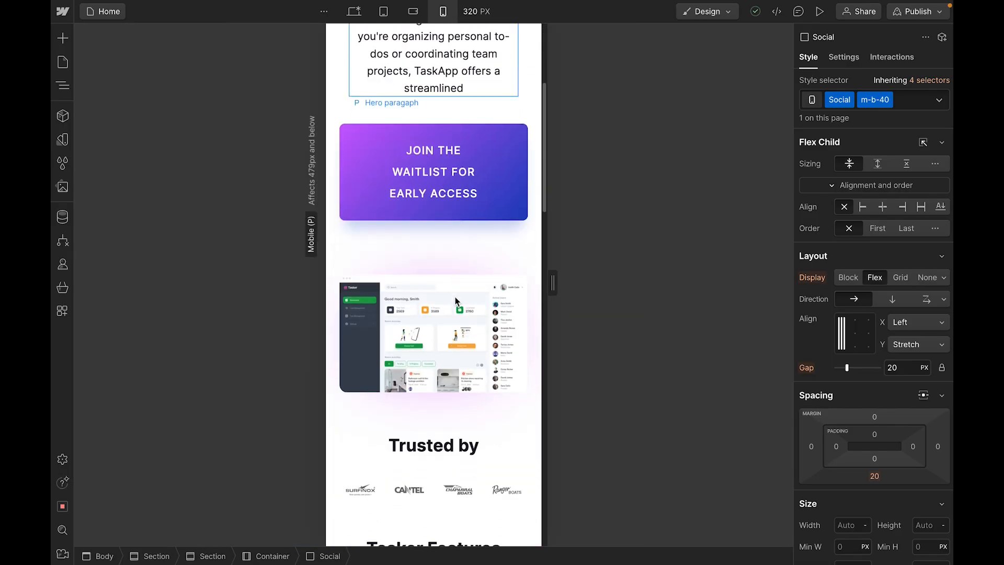
pyautogui.click(820, 11)
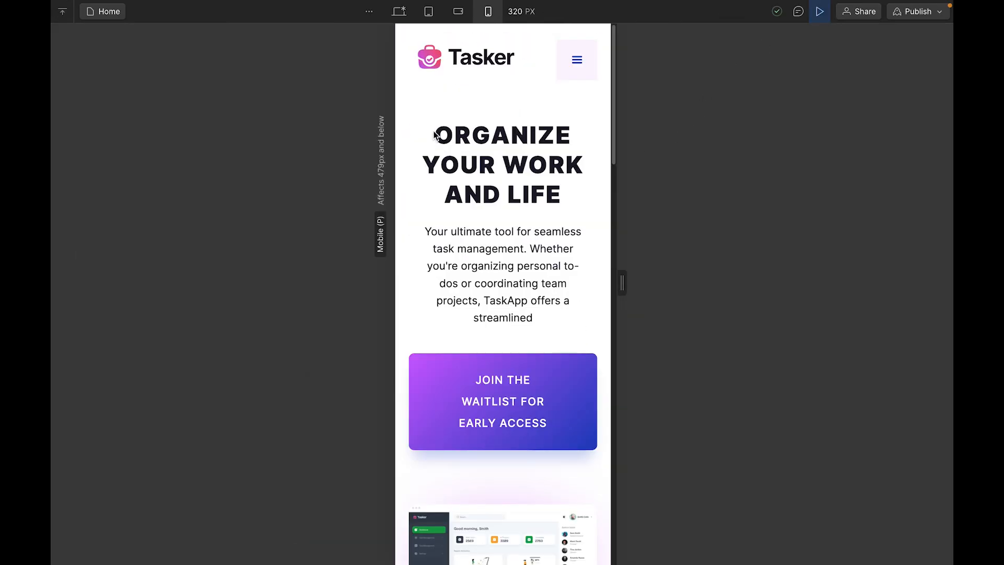
pyautogui.moveTo(450, 231); pyautogui.dragTo(532, 304)
pyautogui.scroll(-3, 516, 314)
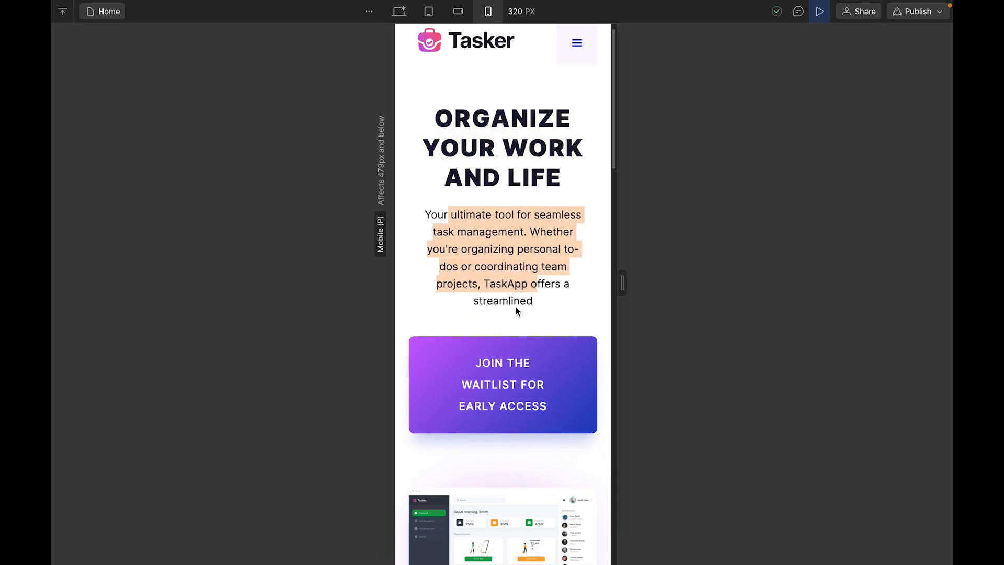
pyautogui.scroll(-6, 487, 335)
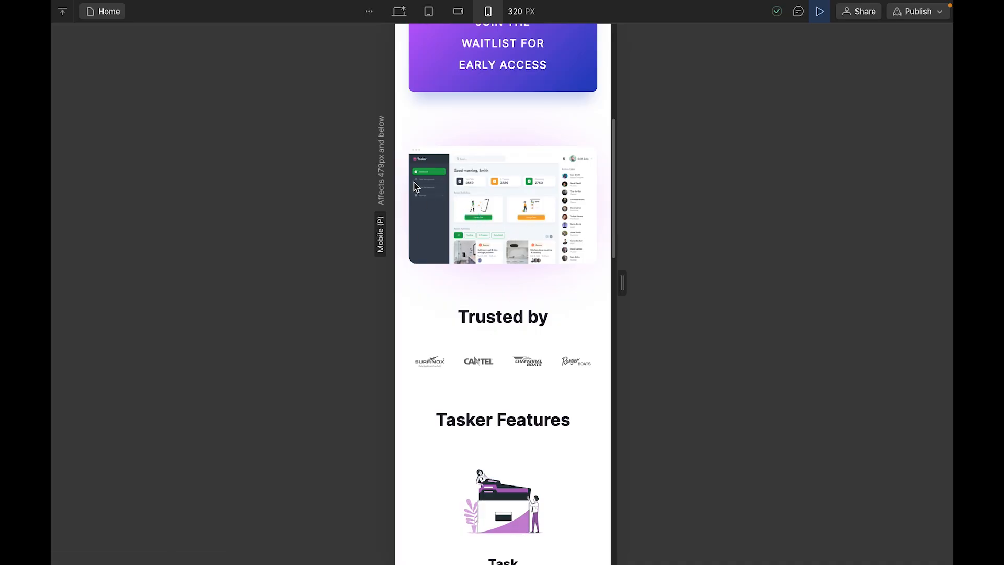
pyautogui.scroll(8, 413, 281)
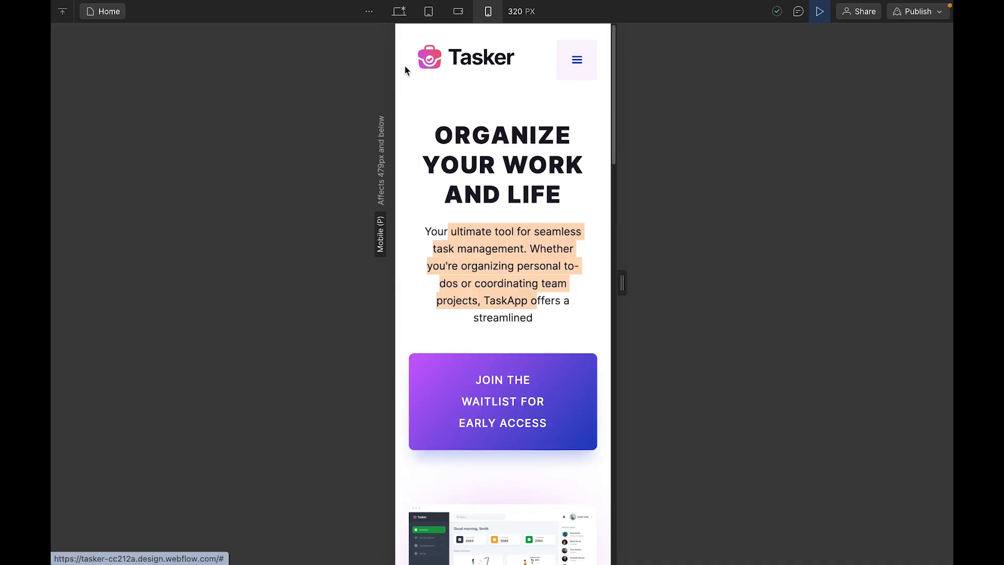
# - Examine the trusted-by logos, feature cards, demo form and footer in preview at the portrait mobile breakpoint
pyautogui.scroll(-3, 555, 298)
pyautogui.scroll(-9, 556, 299)
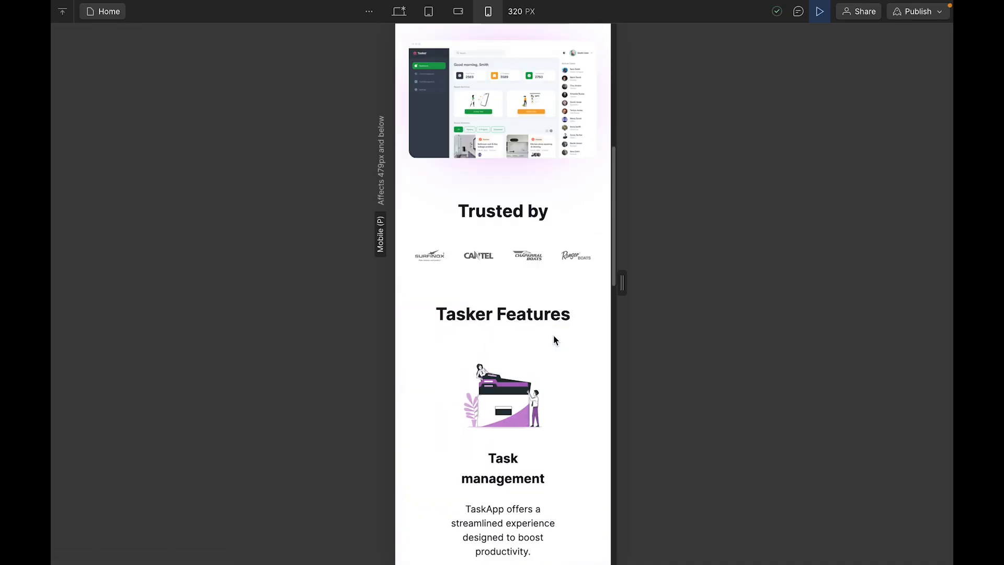
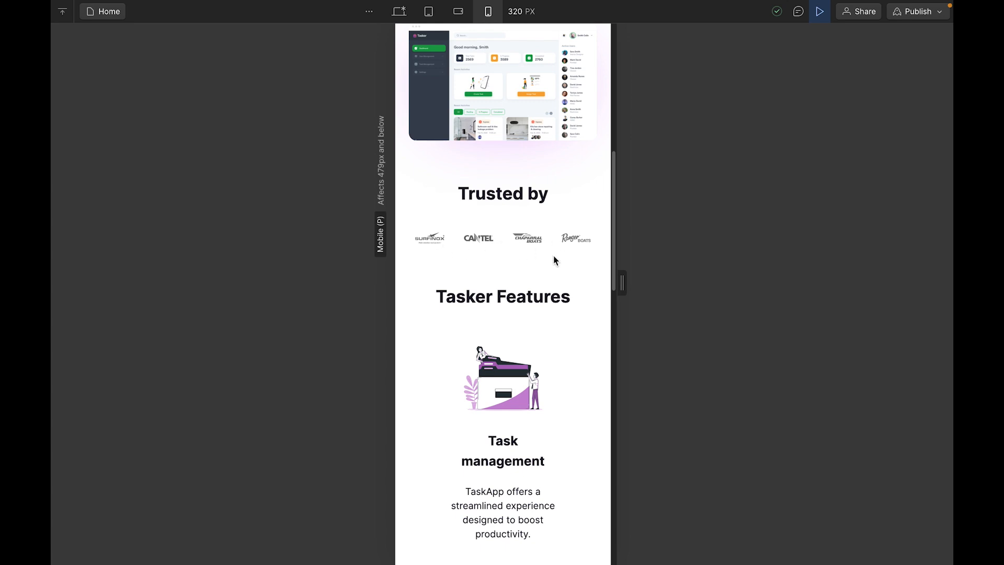
pyautogui.scroll(-2, 492, 280)
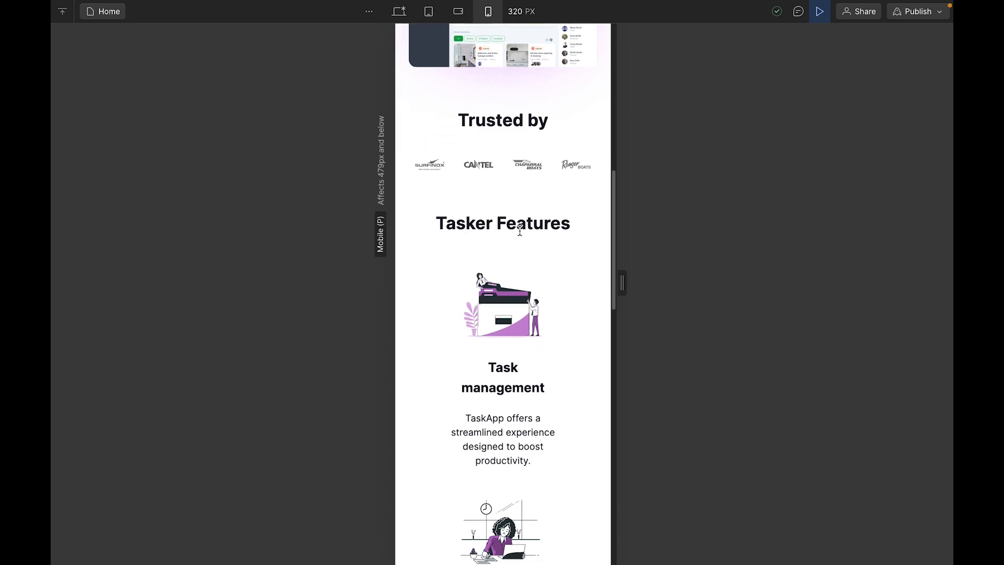
pyautogui.moveTo(461, 226); pyautogui.dragTo(550, 225)
pyautogui.scroll(-3, 521, 286)
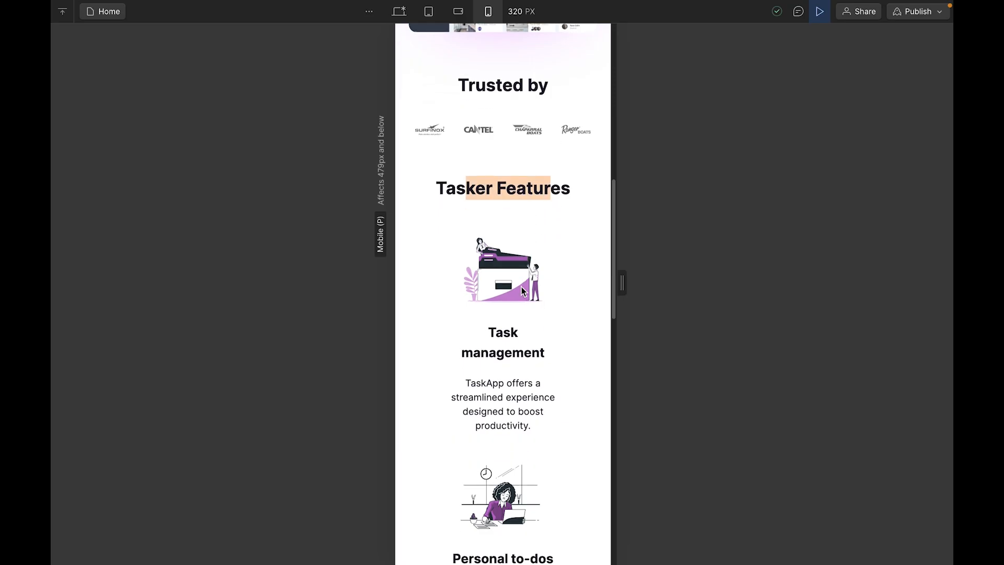
pyautogui.scroll(-2, 469, 334)
pyautogui.scroll(-5, 546, 273)
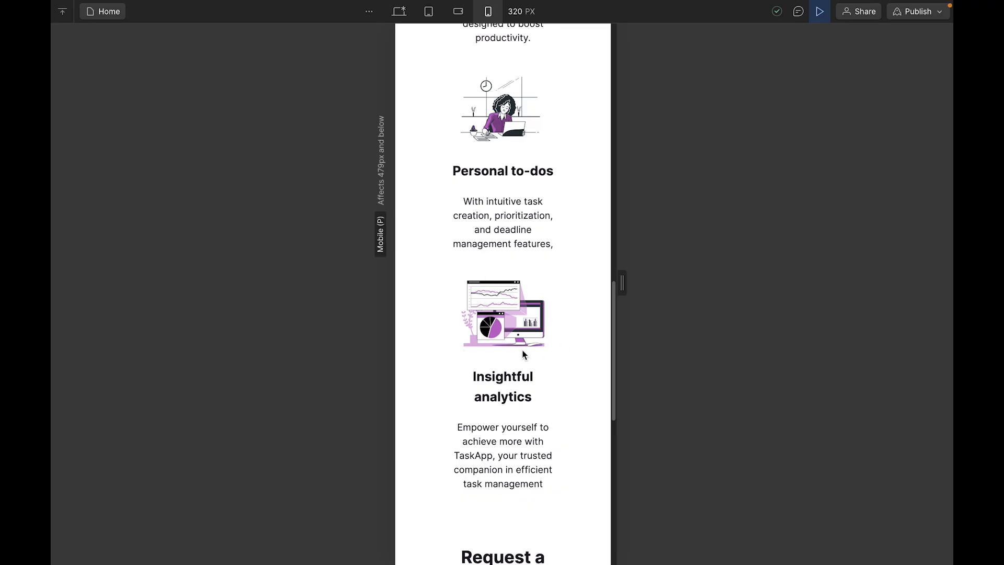
pyautogui.scroll(-7, 488, 341)
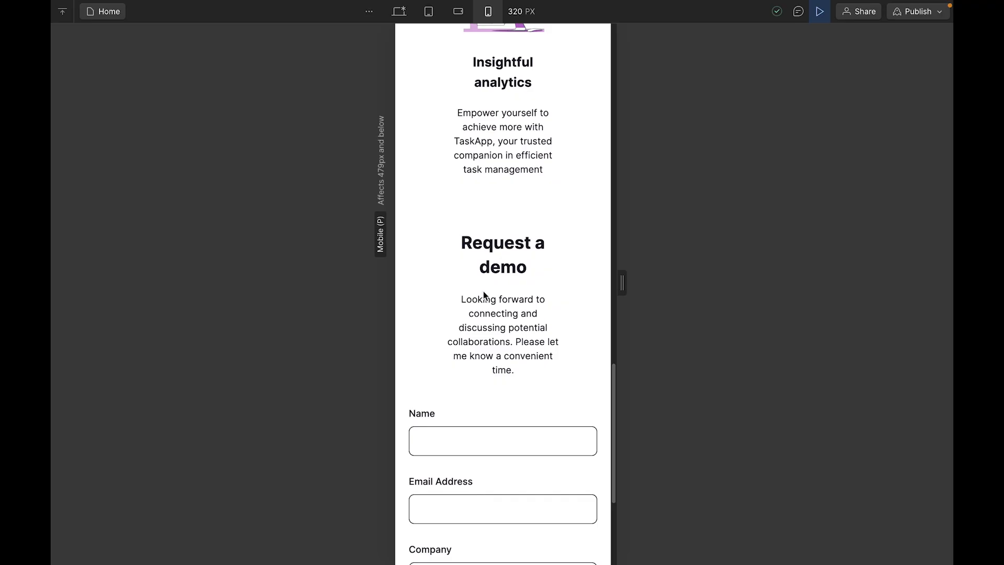
pyautogui.scroll(-5, 500, 346)
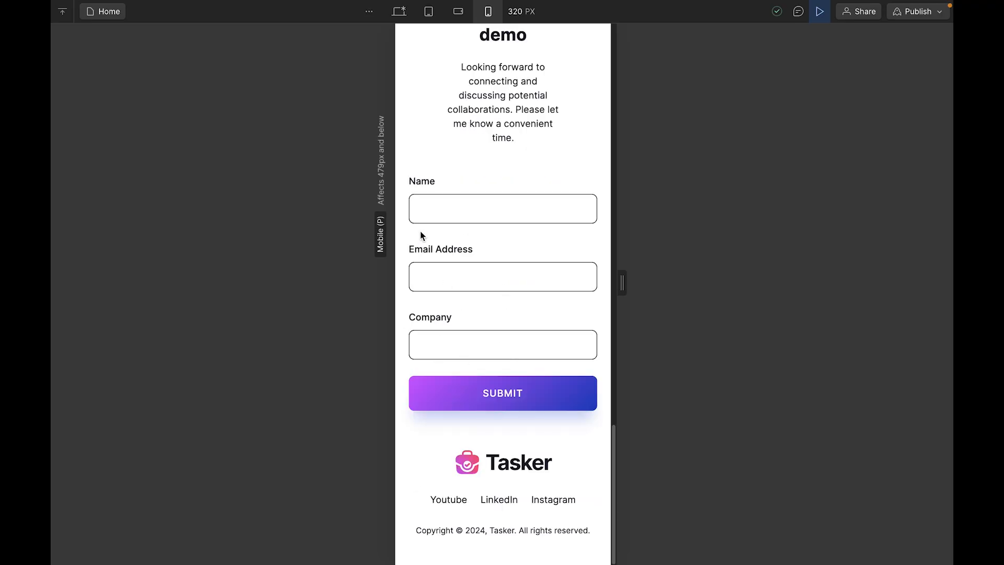
pyautogui.scroll(7, 497, 425)
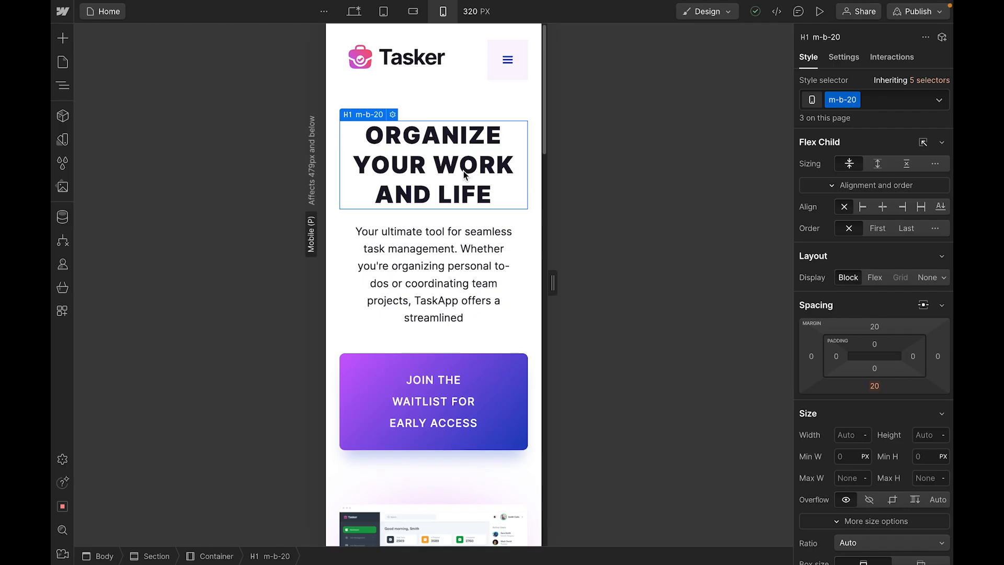
# - Remove the m-b-20 class from the hero heading and target the All H1 Headings tag style
pyautogui.click(896, 99)
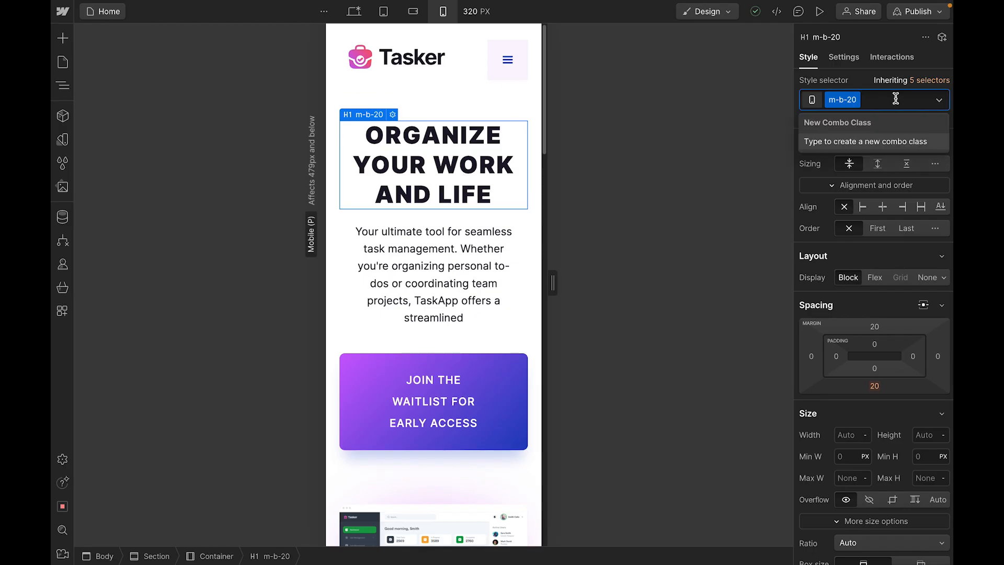
pyautogui.press('BackSpace')
pyautogui.click(843, 172)
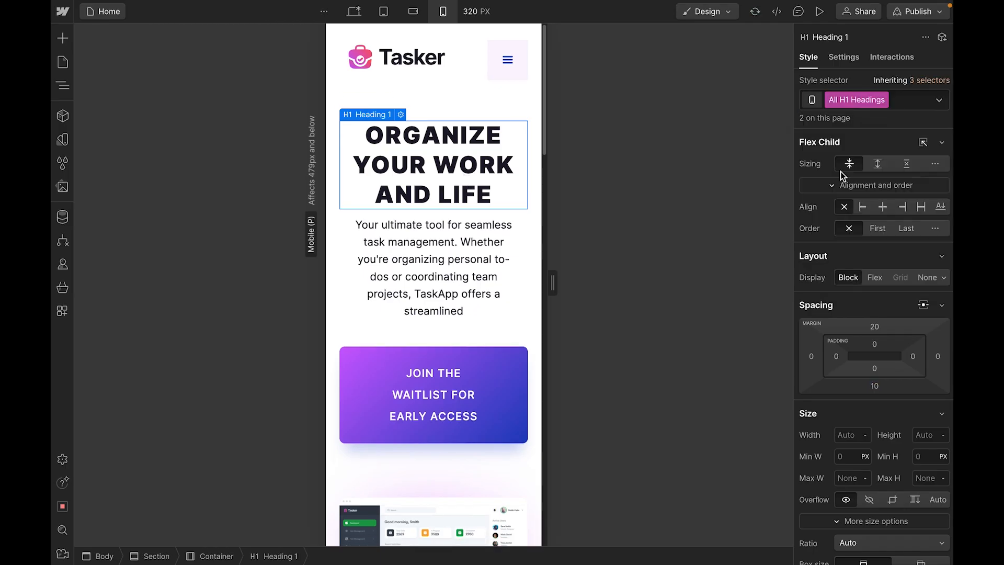
# - Set the font size of All H1 Headings to 1.6 rem and the line height to 1.2
pyautogui.scroll(-6, 874, 338)
pyautogui.click(851, 417)
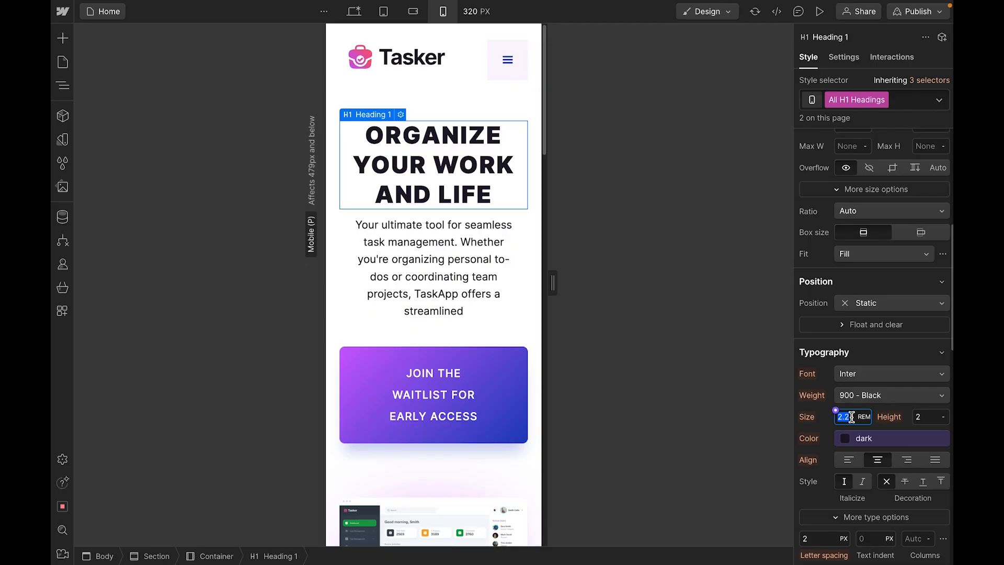
pyautogui.write('1.6')
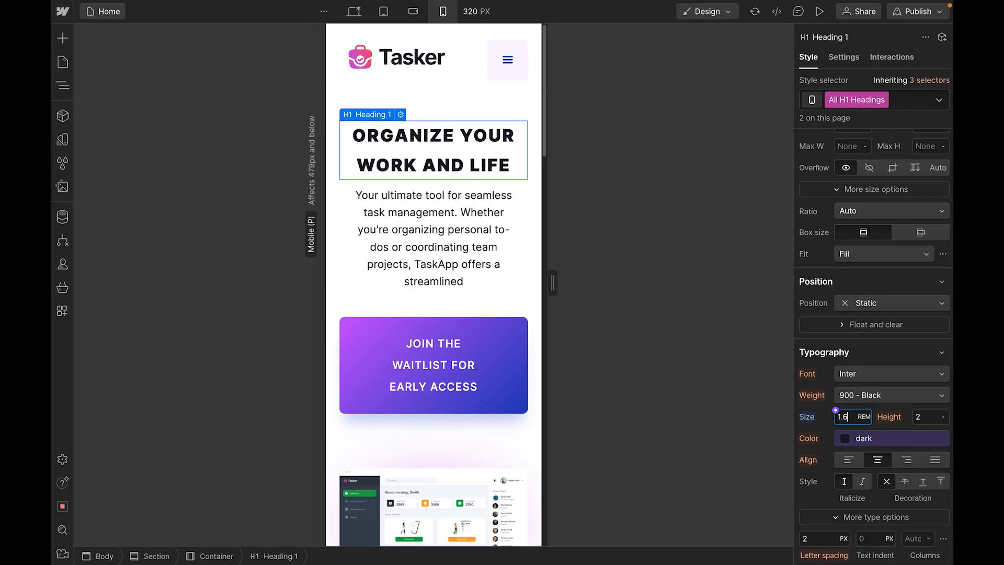
pyautogui.click(913, 413)
pyautogui.write('1.1')
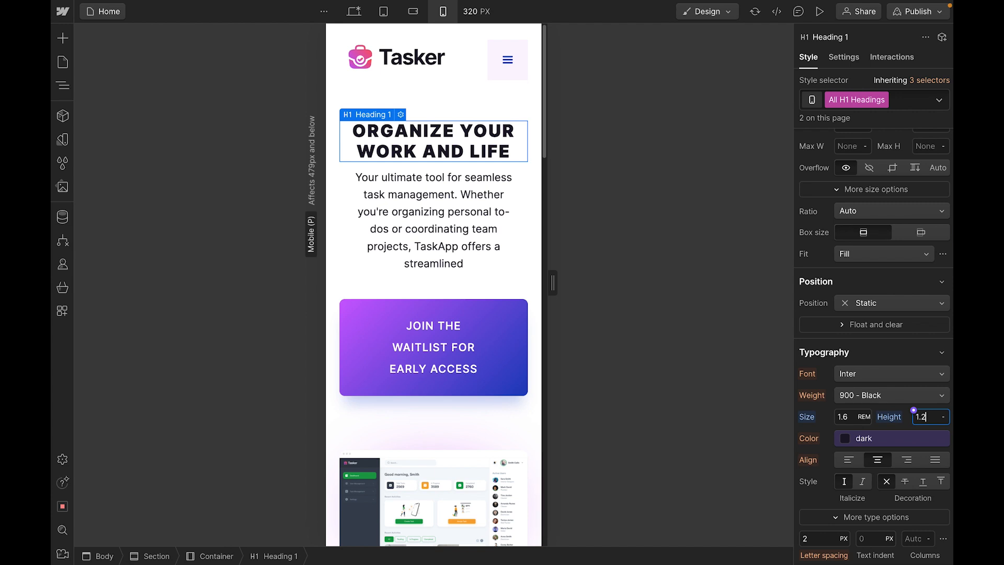
pyautogui.click(899, 100)
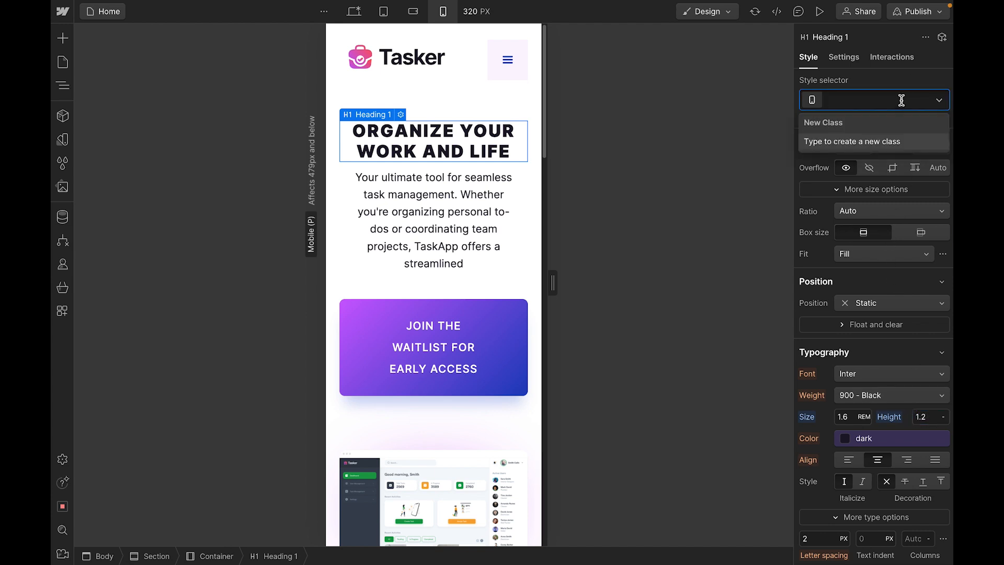
pyautogui.write('mg')
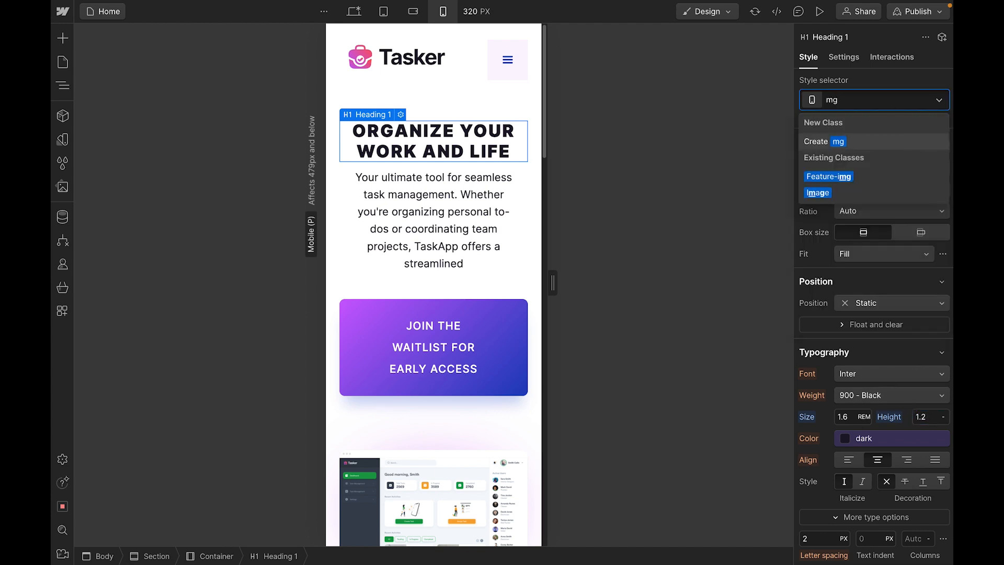
pyautogui.press('BackSpace')
pyautogui.press('BackSpace')
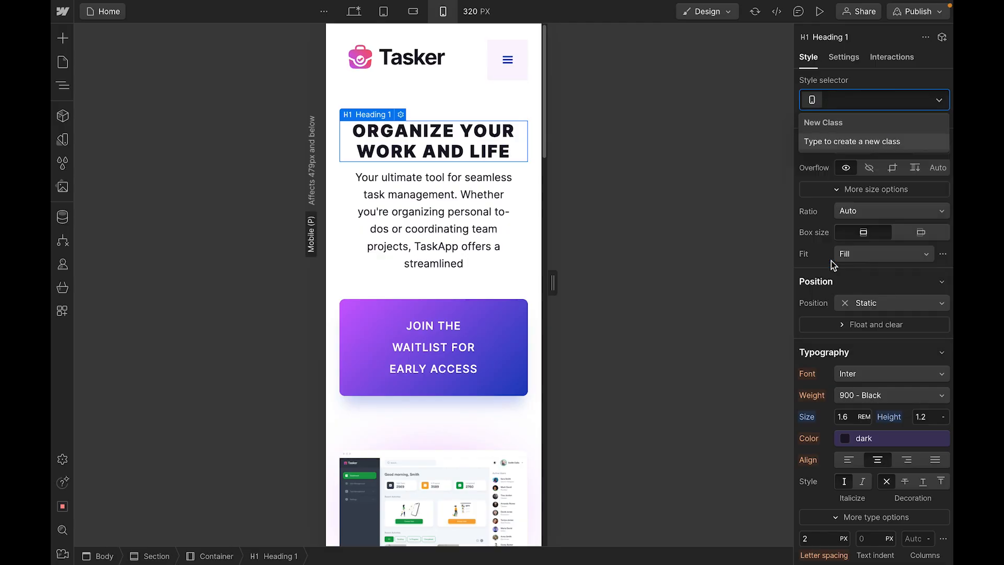
pyautogui.press('Escape')
# - Remove the m-b-40 class from the hero paragraph and set its font size to 0.875 rem (14/16)
pyautogui.click(383, 239)
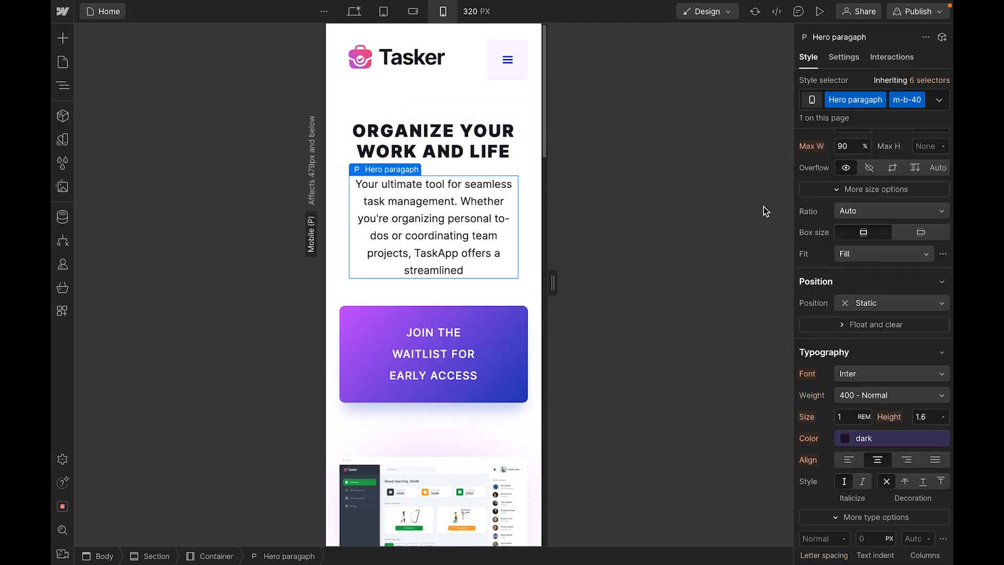
pyautogui.click(924, 104)
pyautogui.click(911, 148)
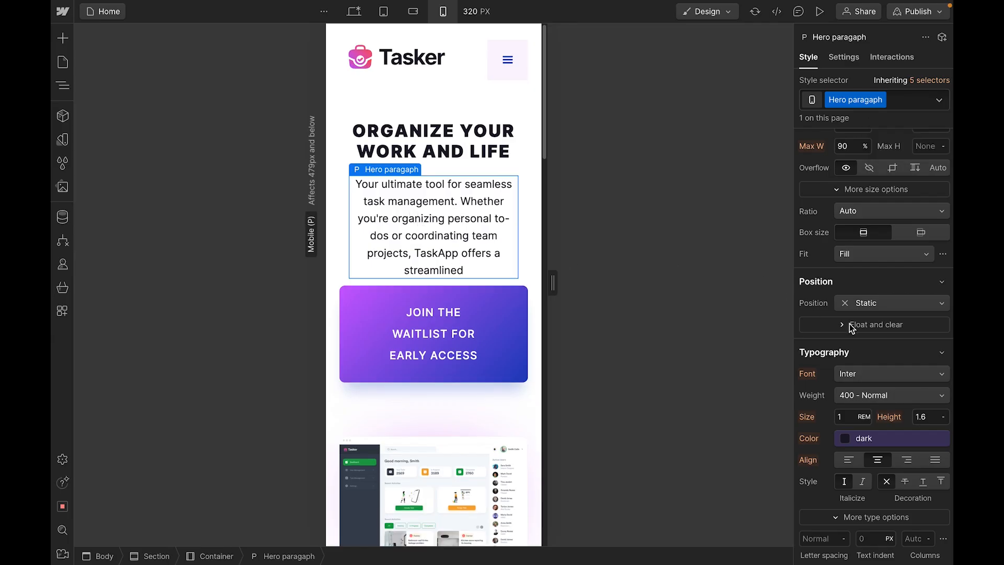
pyautogui.scroll(-1, 843, 391)
pyautogui.click(847, 391)
pyautogui.write('0.875')
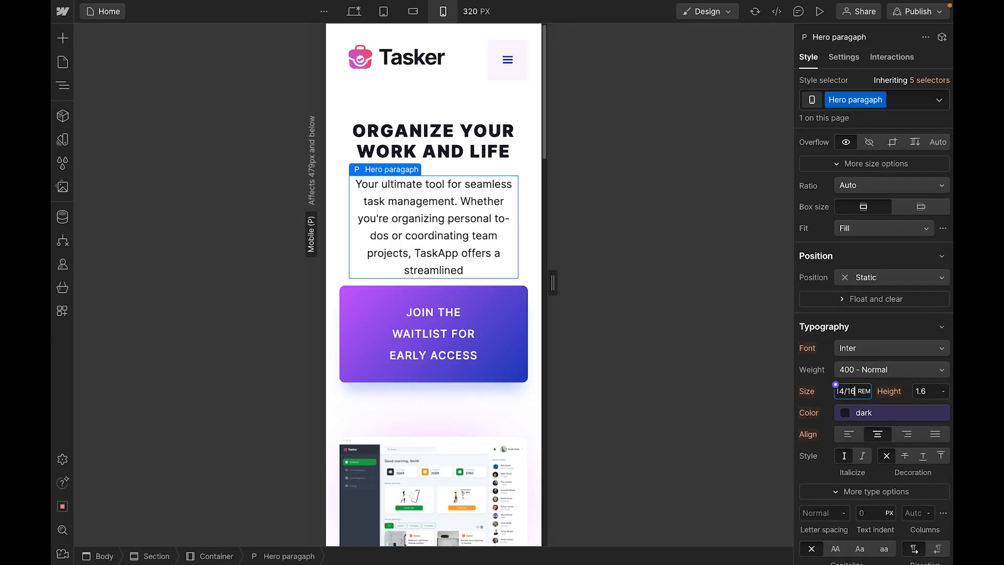
pyautogui.press('Return')
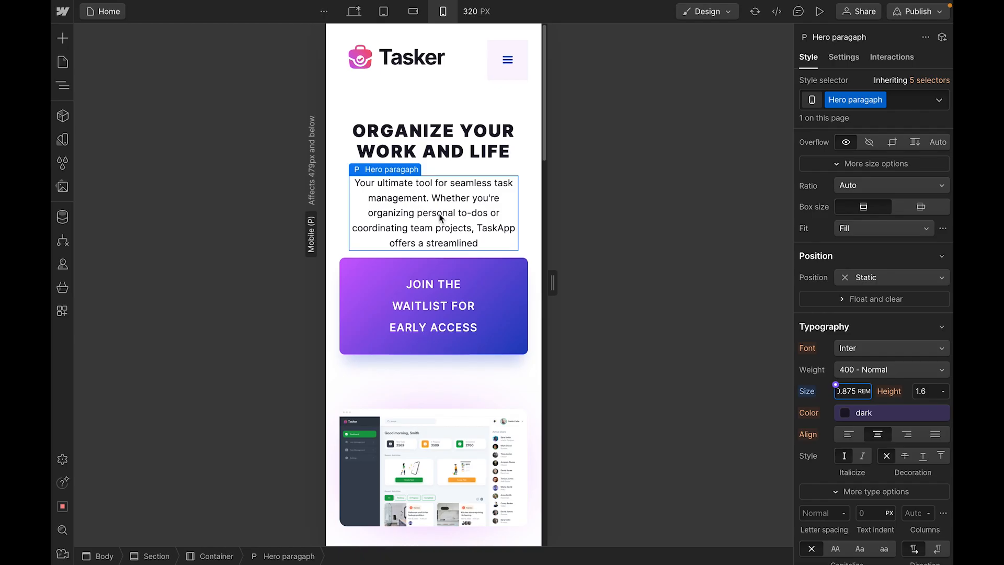
# - Set the hero paragraph's line height to 1.4 and reapply the m-b-40 combo class
pyautogui.click(927, 386)
pyautogui.press('Down')
pyautogui.press('Down')
pyautogui.press('Down')
pyautogui.press('Up')
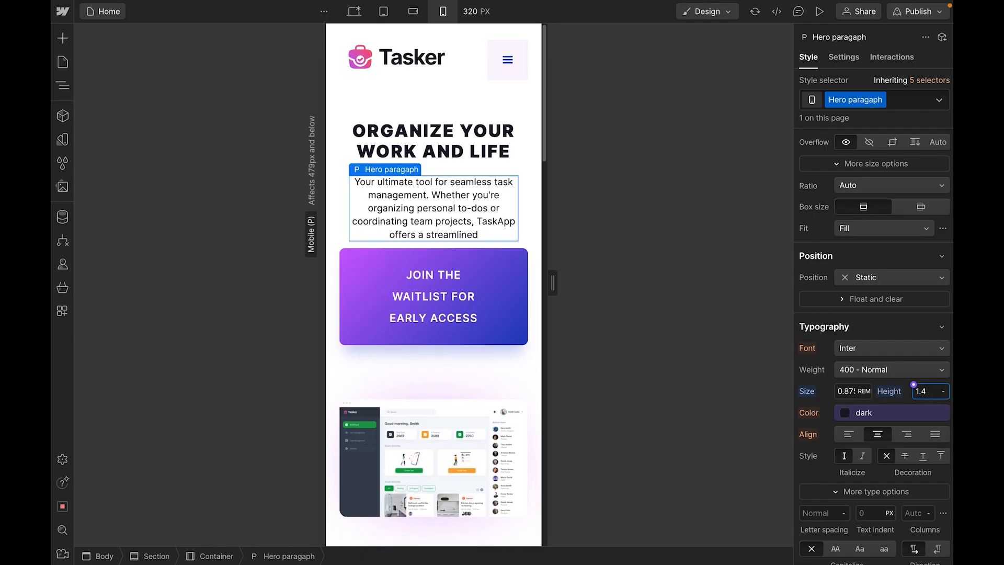
pyautogui.scroll(-2, 853, 282)
pyautogui.click(906, 105)
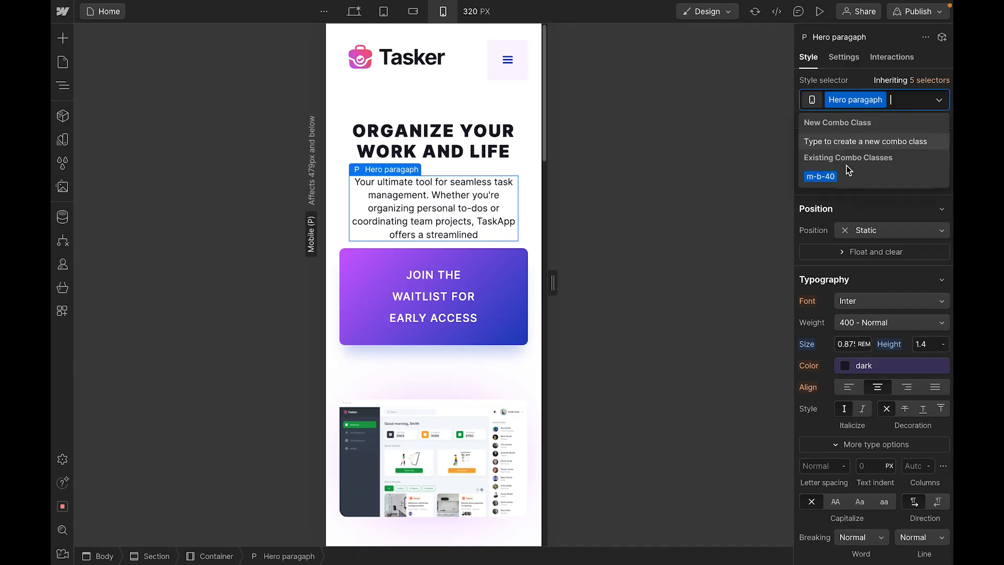
pyautogui.click(825, 177)
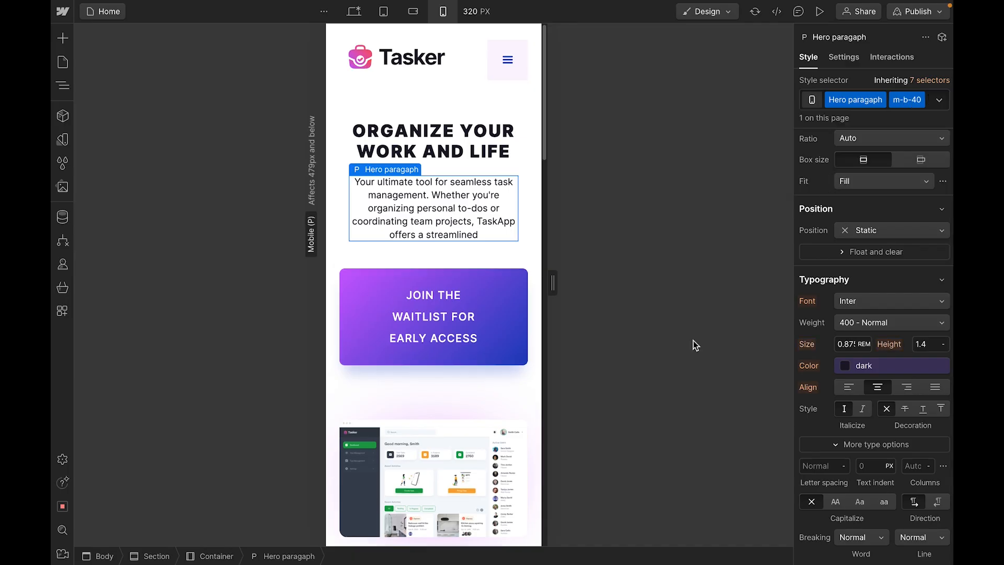
# - Remove the m-b-80 class from the hero's waitlist button, leaving only its Button-lg class
pyautogui.click(438, 325)
pyautogui.click(915, 101)
pyautogui.press('BackSpace')
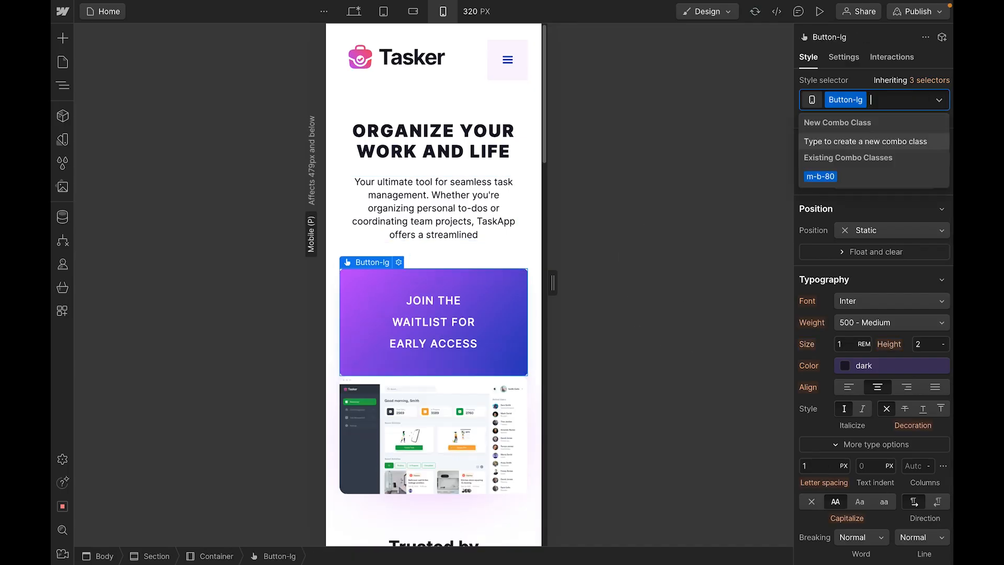
pyautogui.click(447, 332)
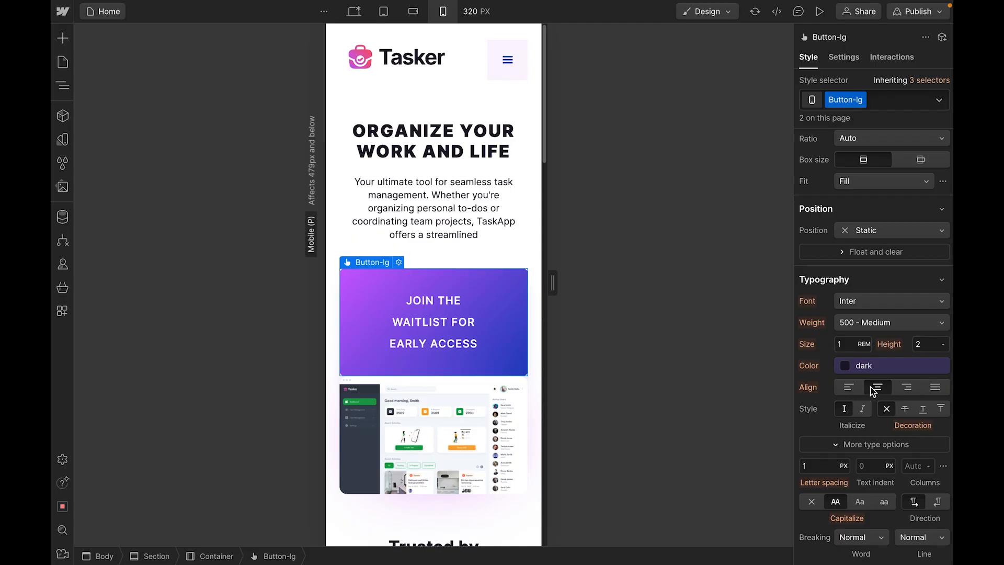
# - Set the font size of the Button-lg class to 0.3 rem
pyautogui.scroll(-3, 862, 406)
pyautogui.click(924, 202)
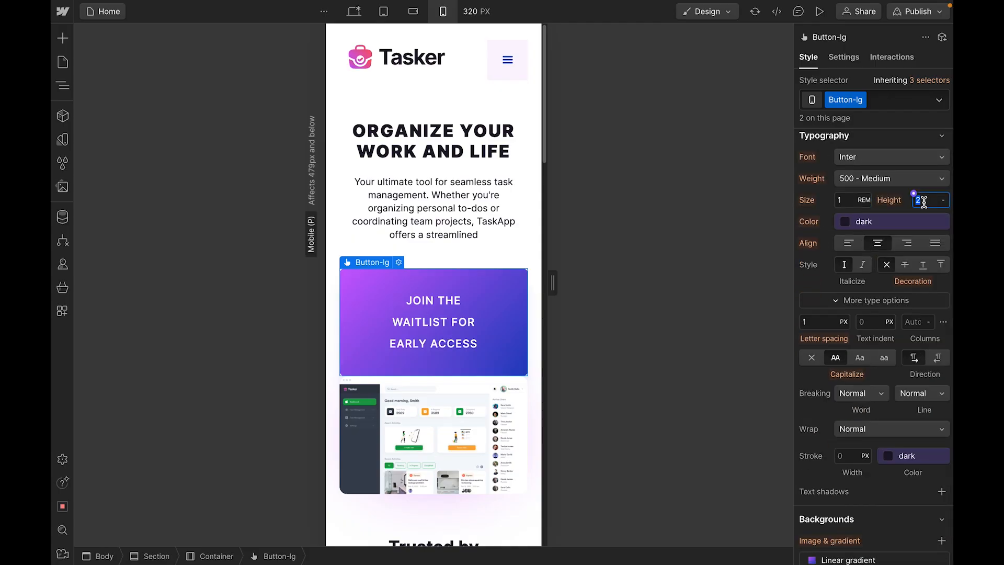
pyautogui.click(849, 200)
pyautogui.write('0.3')
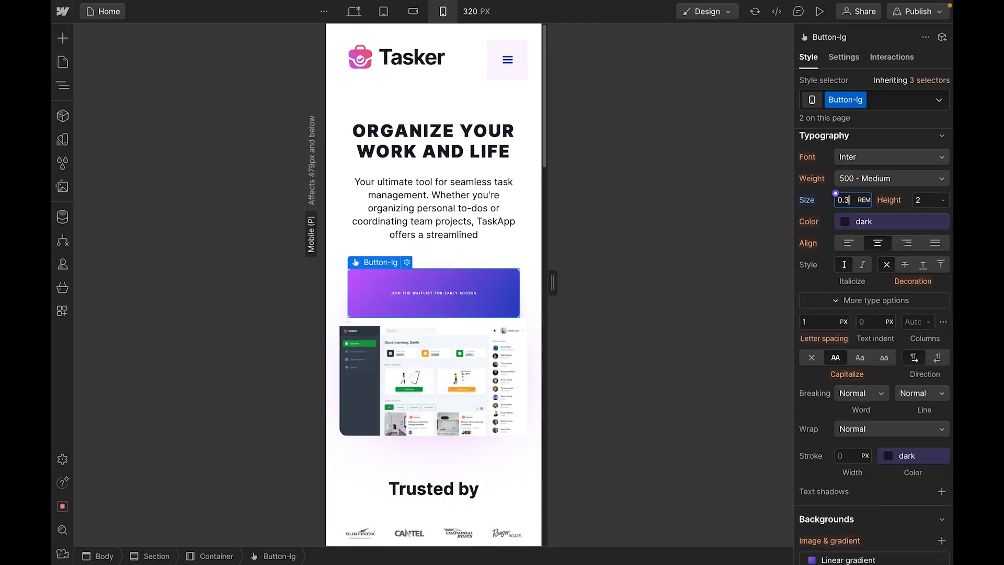
# - Set the top and bottom padding of the Button-lg class to 16 px
pyautogui.scroll(10, 905, 282)
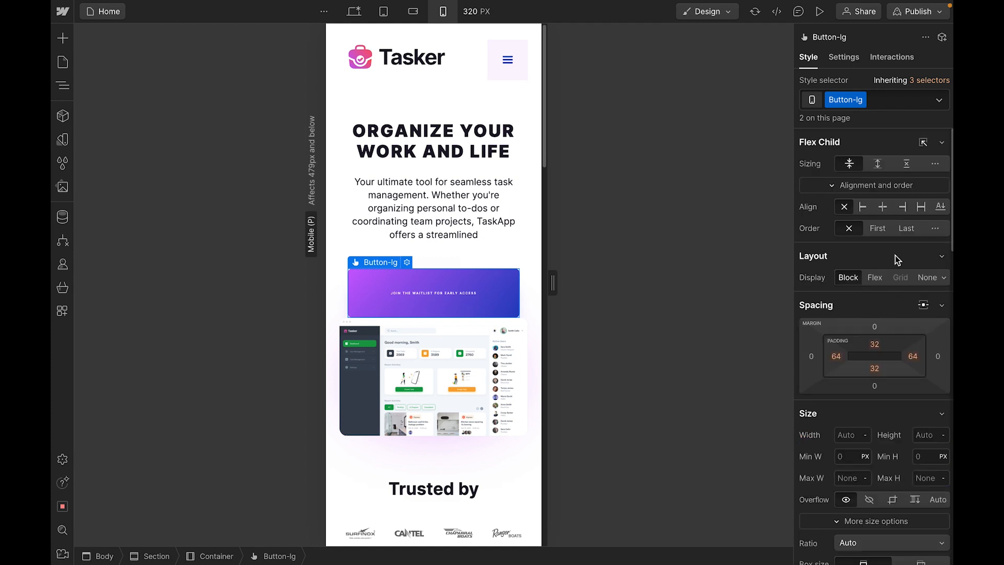
pyautogui.moveTo(878, 348); pyautogui.dragTo(875, 337)
pyautogui.click(877, 345)
pyautogui.write('1')
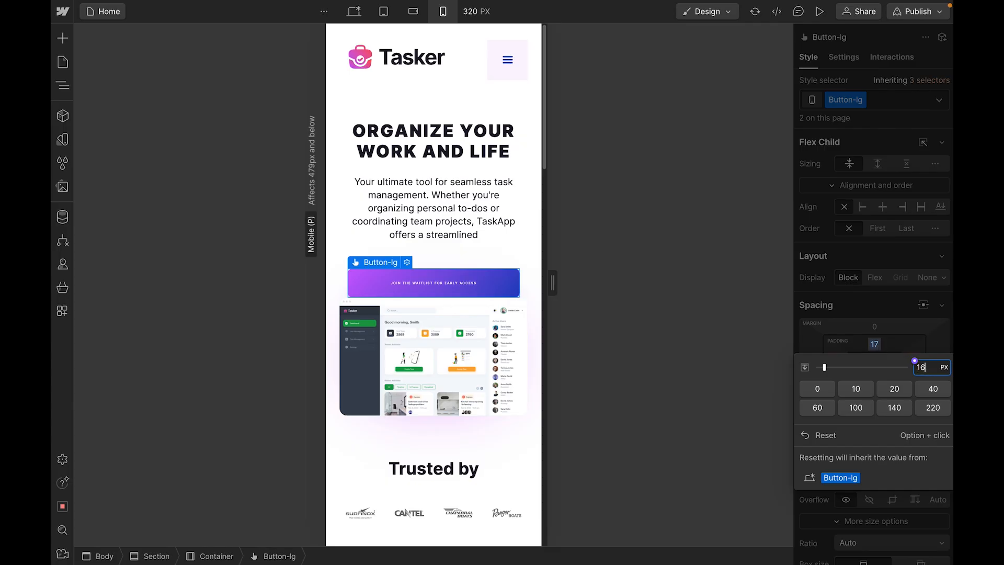
pyautogui.write('6')
pyautogui.press('Return')
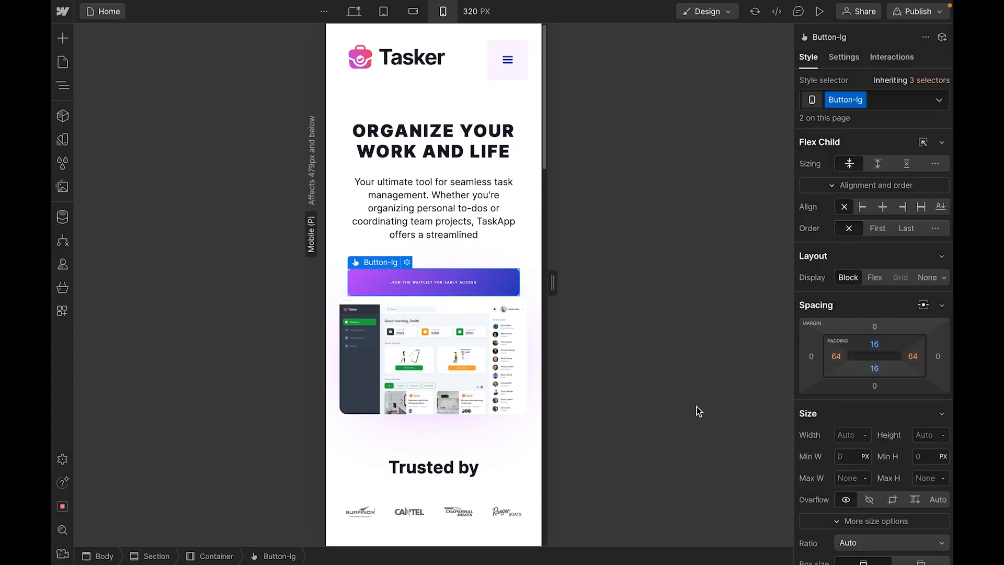
# - Set the Button-lg class's left and right padding to 32 px and its font size to 0.8 rem
pyautogui.click(836, 357)
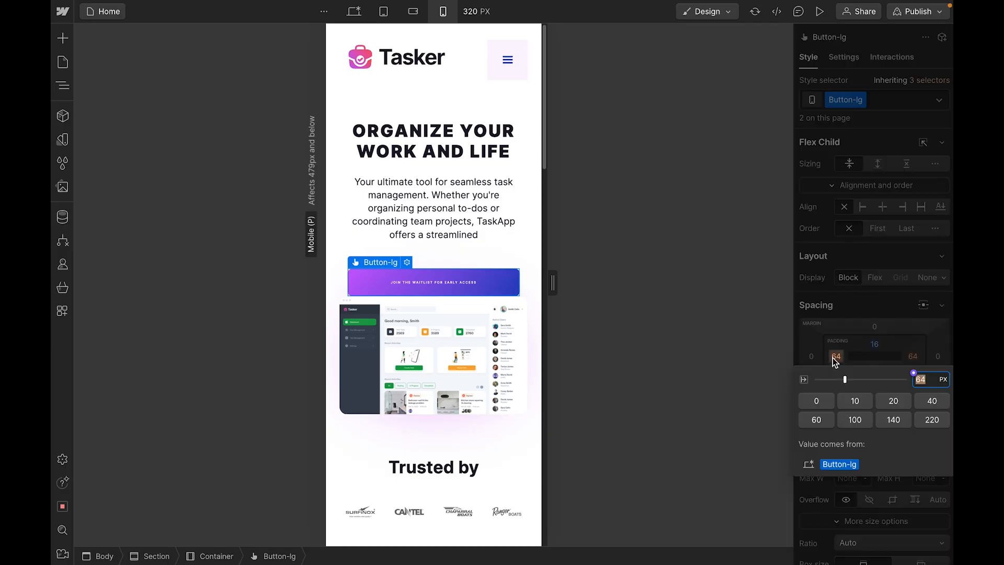
pyautogui.write('32')
pyautogui.press('Return')
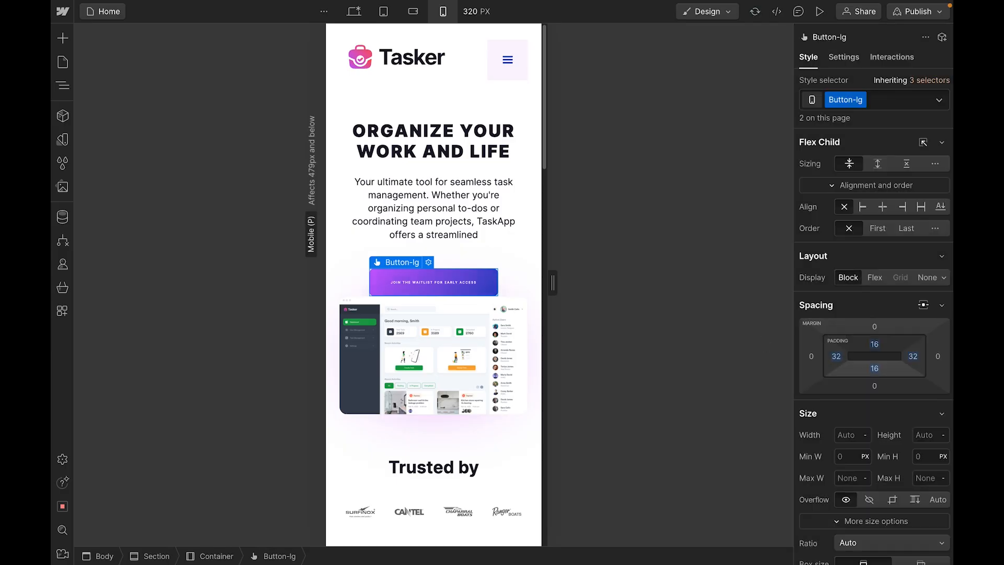
pyautogui.scroll(-5, 889, 422)
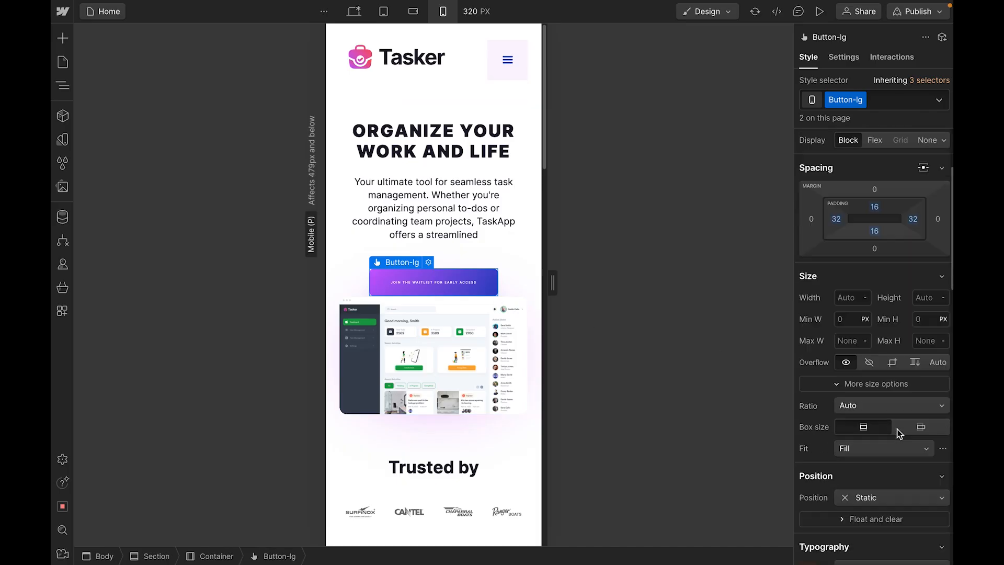
pyautogui.click(853, 498)
pyautogui.write('0.8')
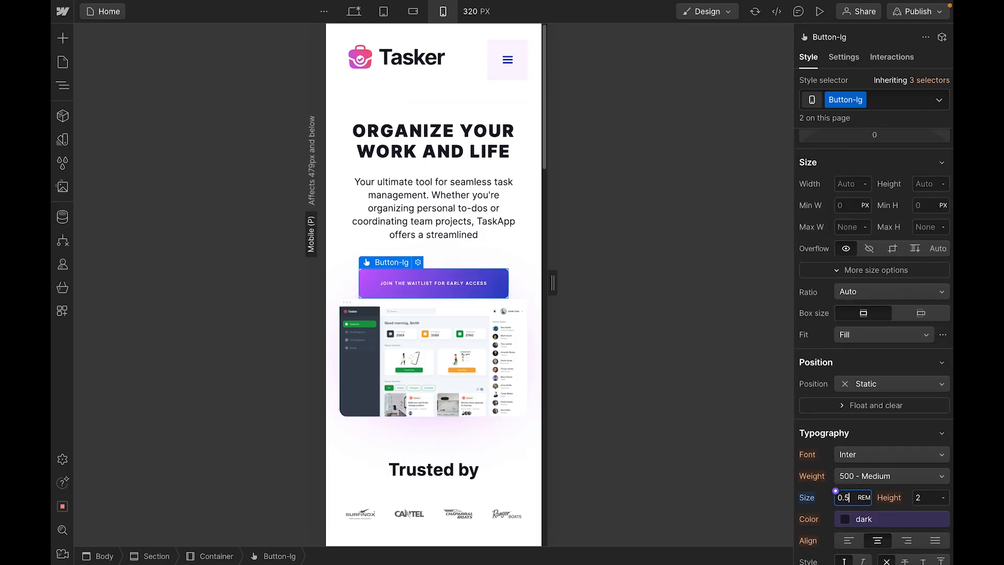
# - Set the left and right padding of the Button-lg class to 16 px
pyautogui.scroll(5, 837, 246)
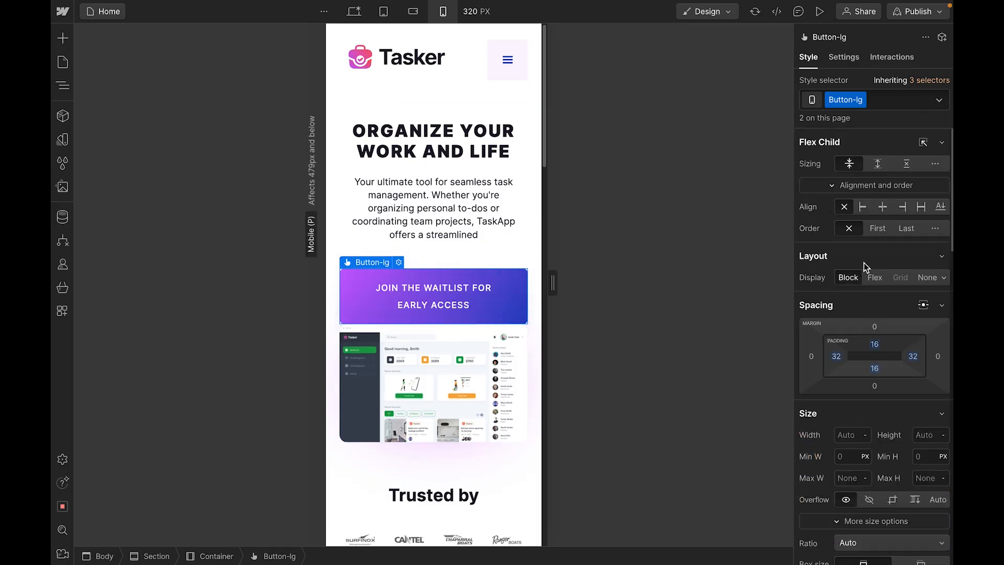
pyautogui.click(836, 358)
pyautogui.write('1')
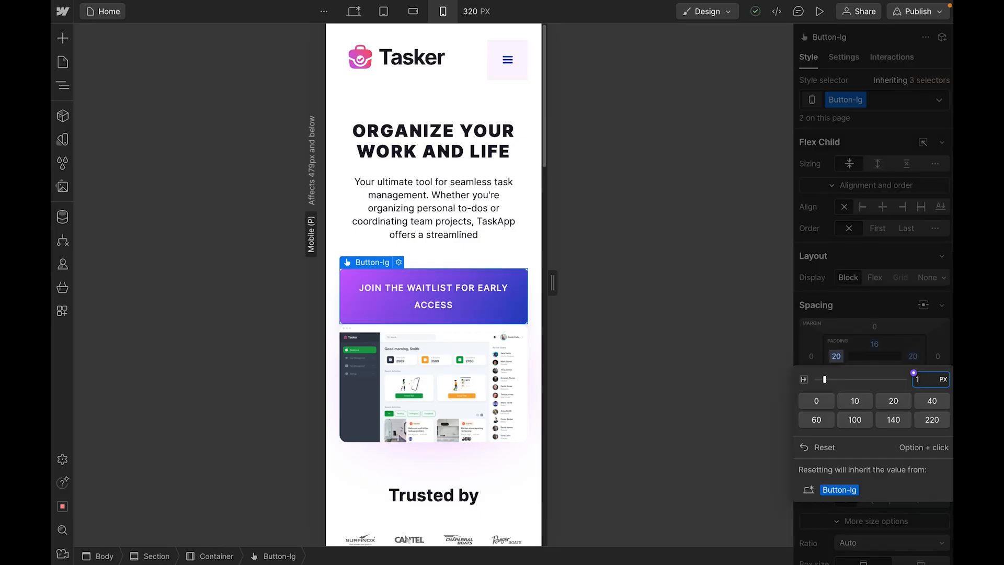
pyautogui.write('6')
pyautogui.press('Return')
# - Set the font size of the Button-lg class to 0.6 rem
pyautogui.scroll(-4, 881, 426)
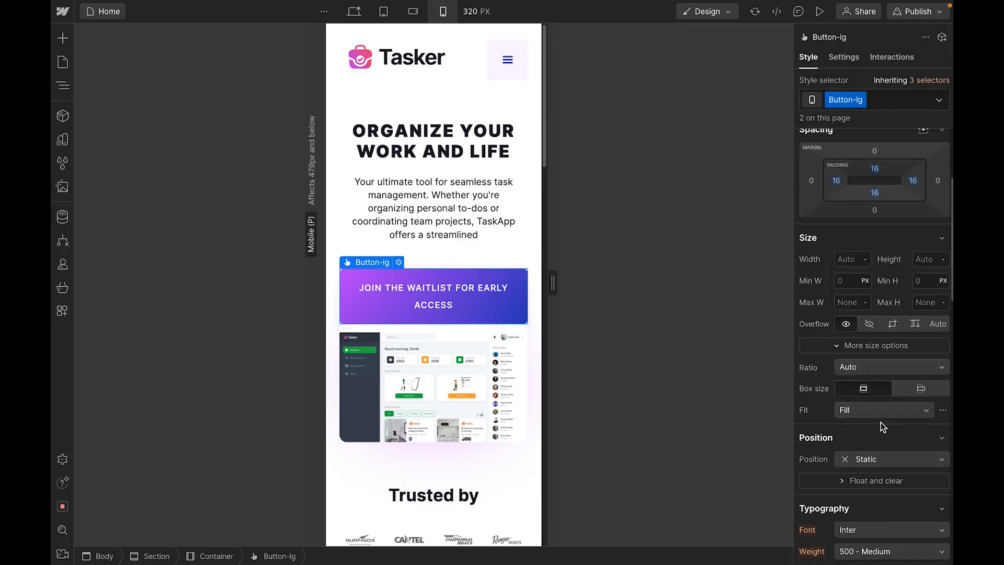
pyautogui.scroll(-1, 880, 434)
pyautogui.click(852, 529)
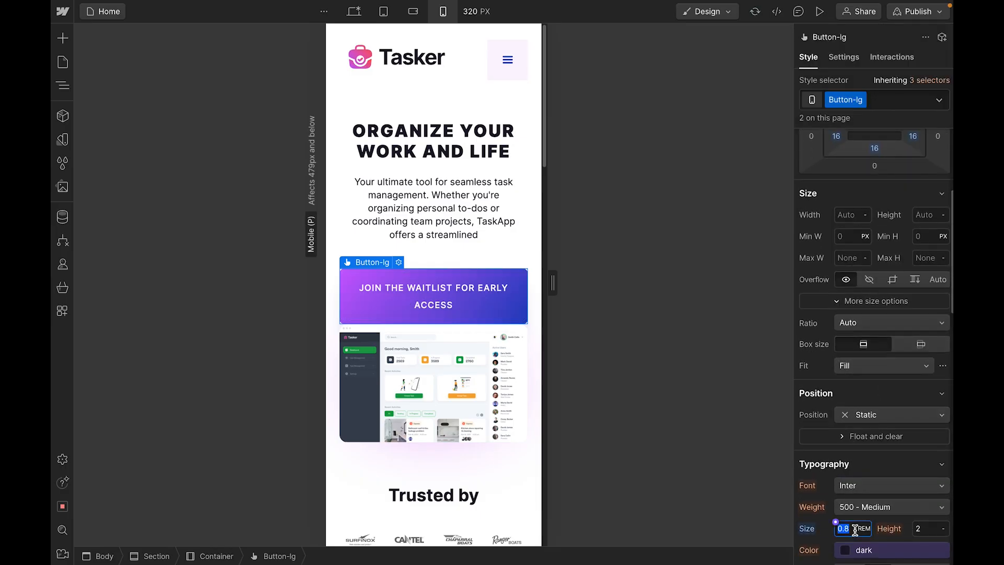
pyautogui.write('0.7')
pyautogui.press('BackSpace')
pyautogui.write('6')
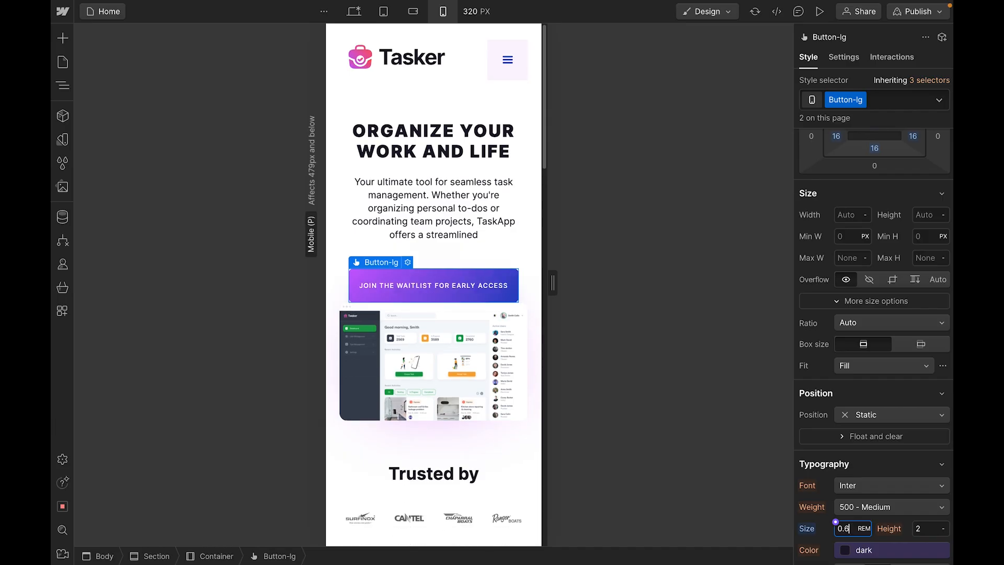
pyautogui.click(631, 308)
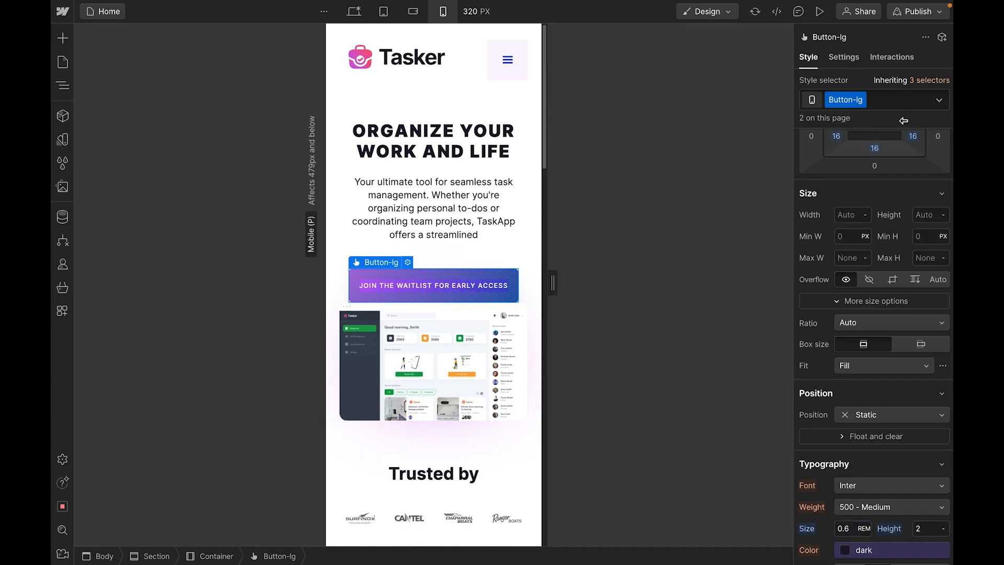
# - Add the m-b-40 combo class to the hero's waitlist button
pyautogui.click(896, 98)
pyautogui.write('mg')
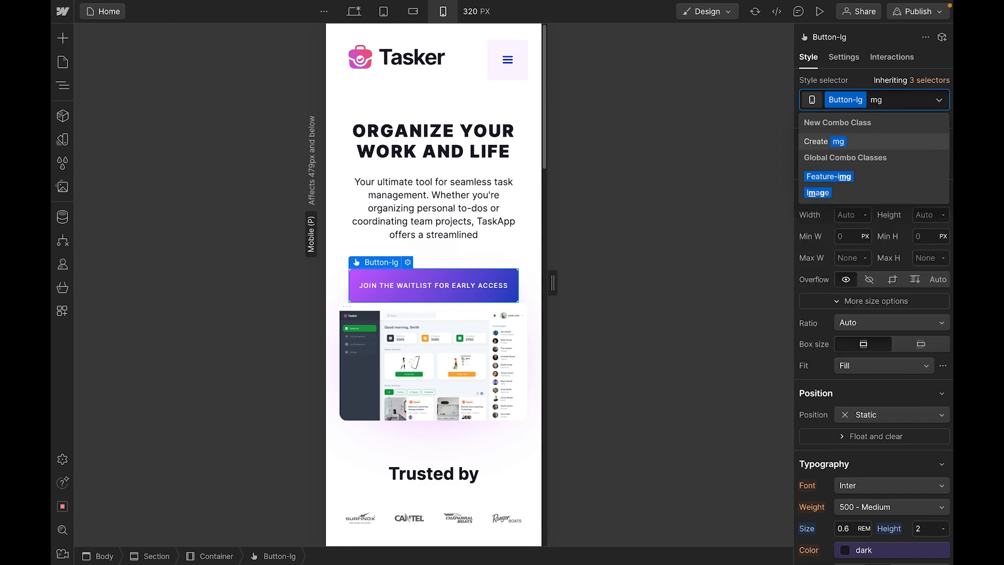
pyautogui.press('BackSpace')
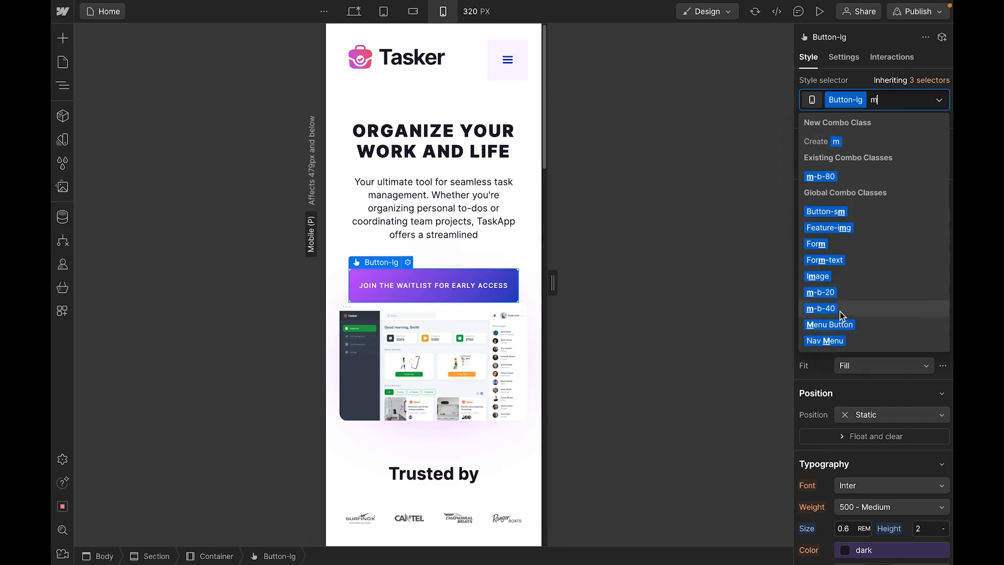
pyautogui.press('Return')
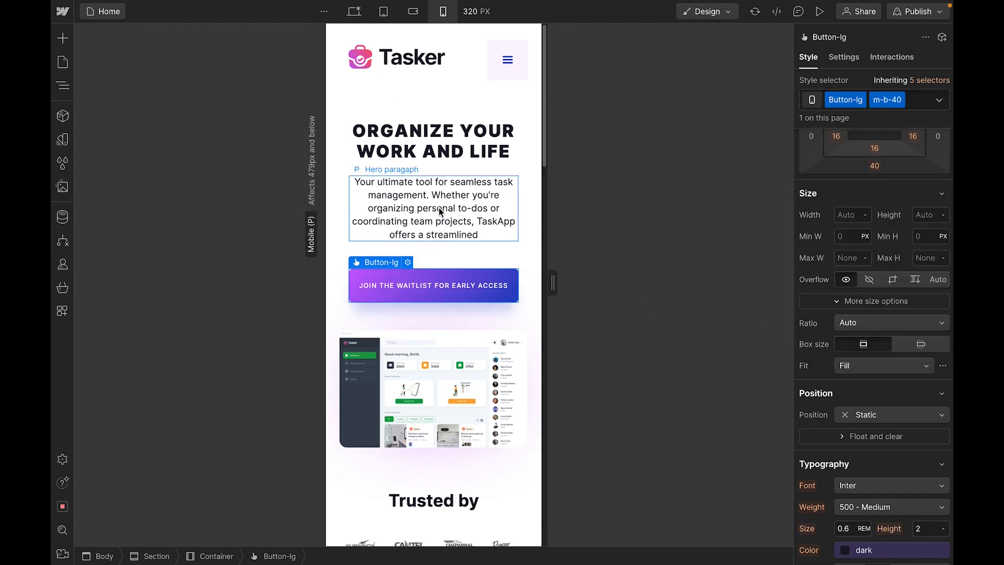
# - Set the left and right margins of the navbar container and the hero's centered container to 10 px
pyautogui.click(438, 208)
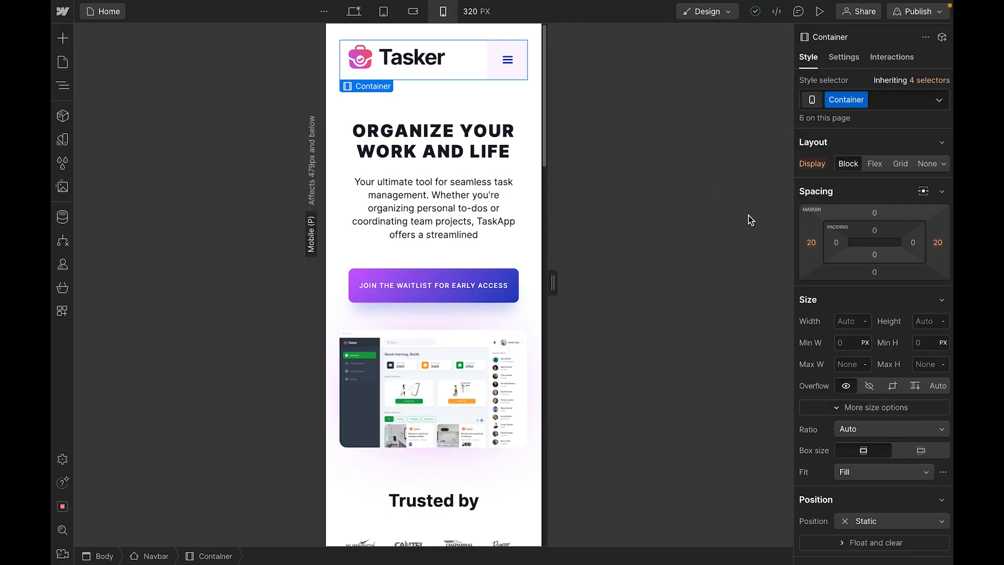
pyautogui.click(810, 242)
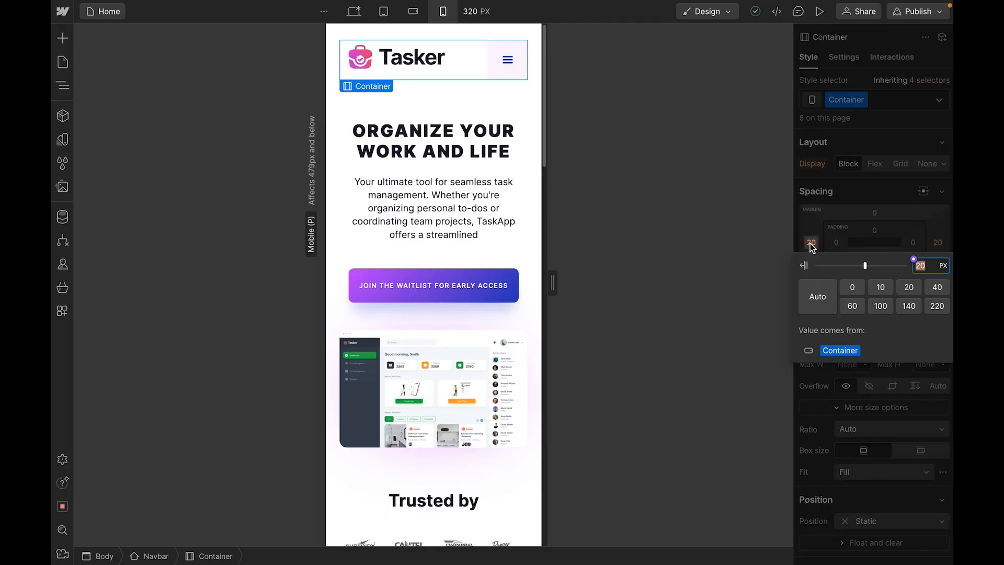
pyautogui.keyDown('alt'); pyautogui.click(881, 290); pyautogui.keyUp('alt')
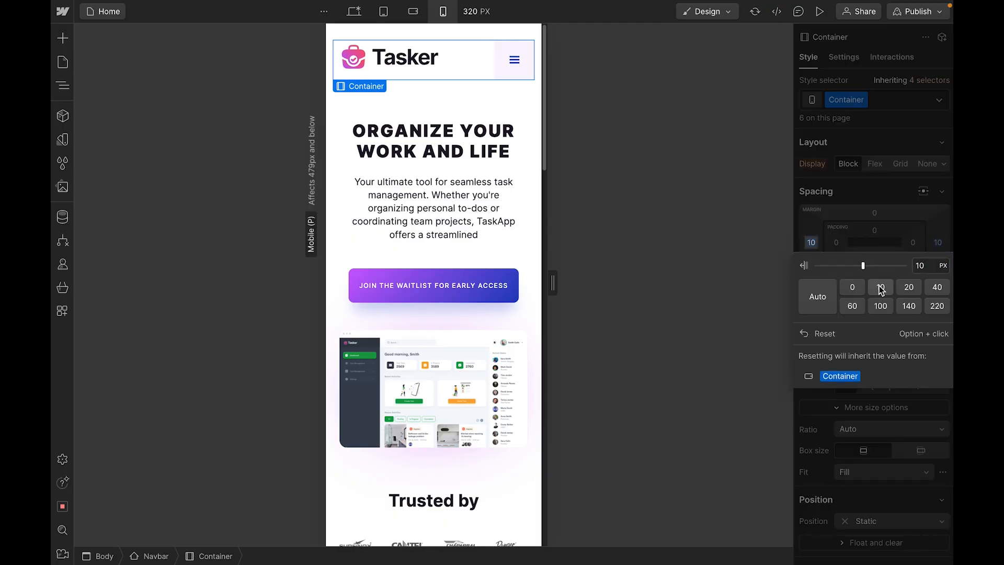
pyautogui.click(526, 196)
pyautogui.click(811, 333)
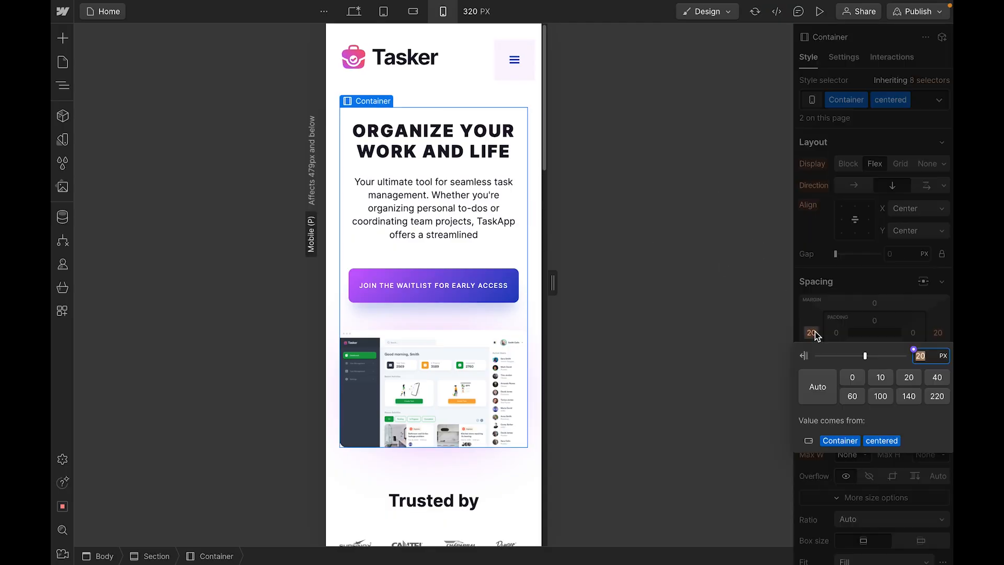
pyautogui.keyDown('alt'); pyautogui.click(880, 377); pyautogui.keyUp('alt')
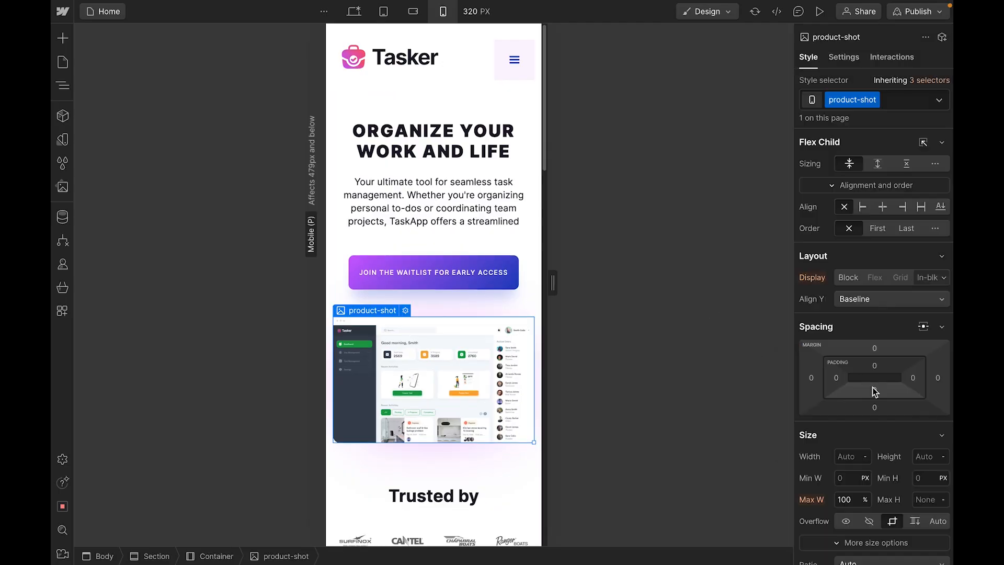
# - Set the border radius of the hero's product-shot image to 4 px
pyautogui.scroll(-4, 872, 387)
pyautogui.scroll(-1, 401, 428)
pyautogui.scroll(-10, 908, 422)
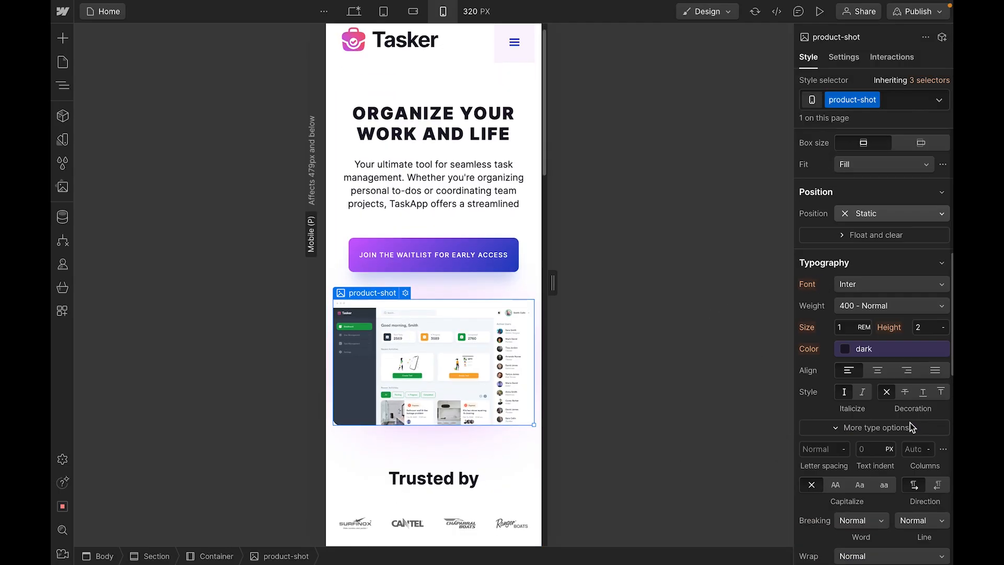
pyautogui.scroll(-3, 920, 456)
pyautogui.click(931, 385)
pyautogui.write('4')
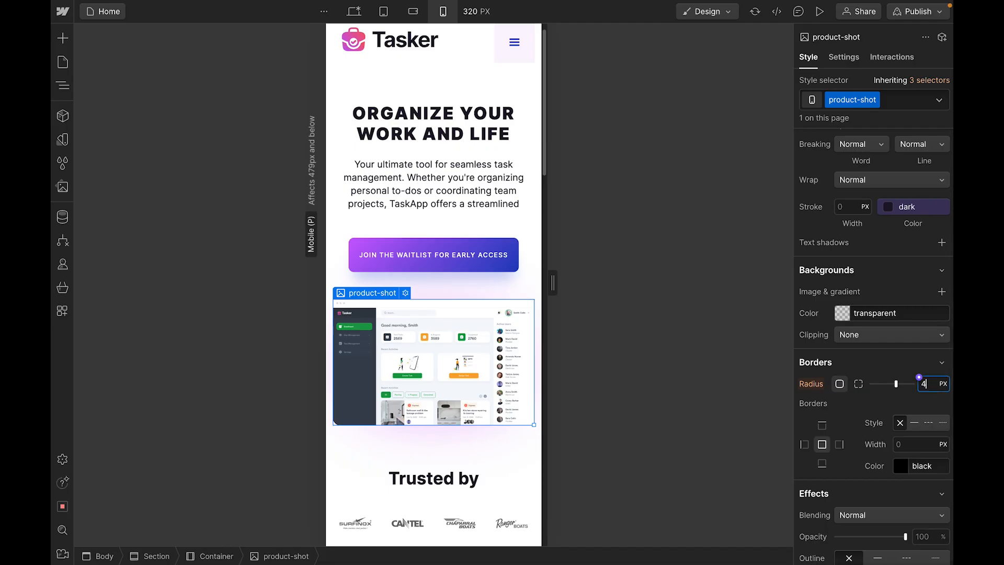
# - Set the top and bottom margins of the Section class to 20 px
pyautogui.scroll(1, 452, 364)
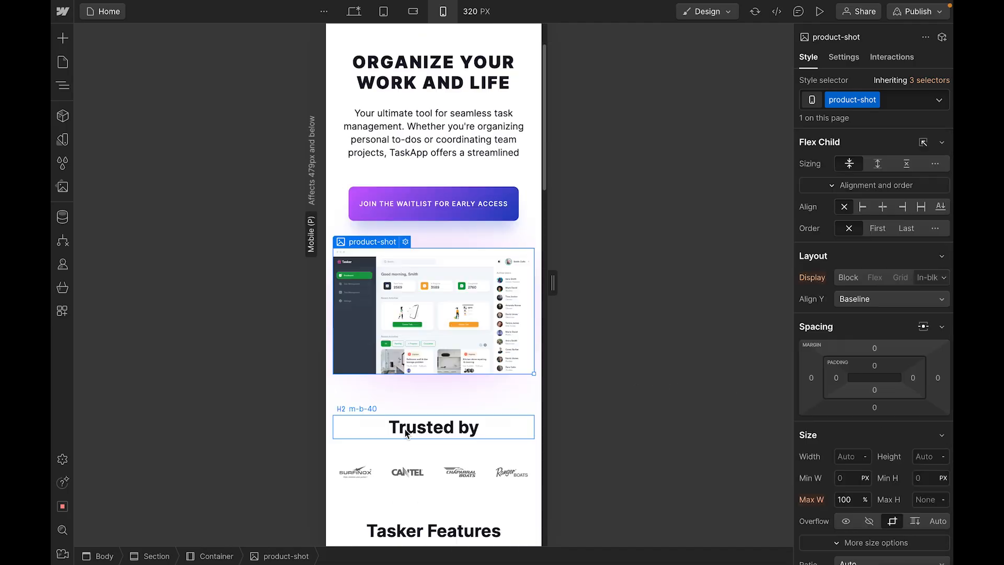
pyautogui.scroll(-1, 408, 433)
pyautogui.scroll(5, 494, 345)
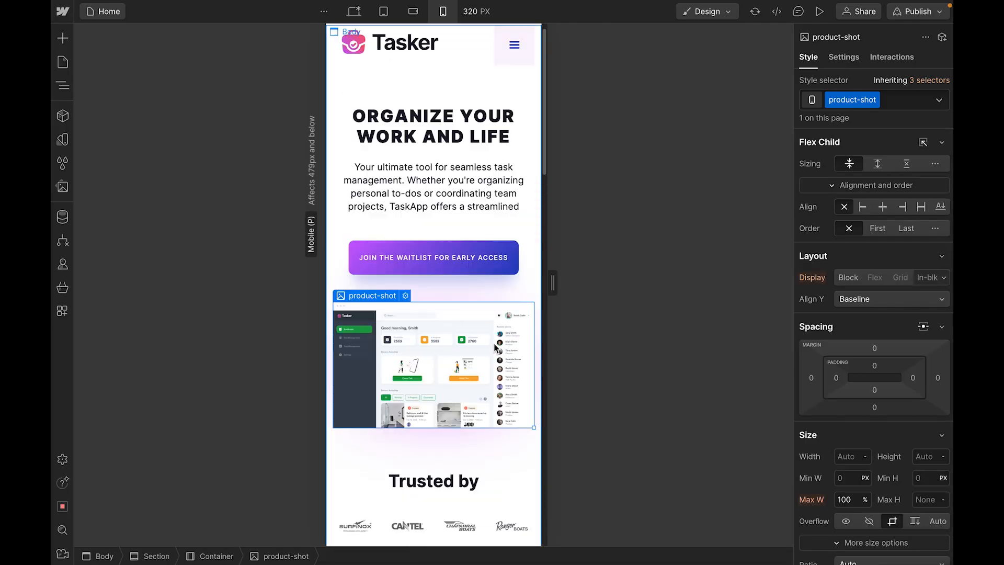
pyautogui.click(523, 299)
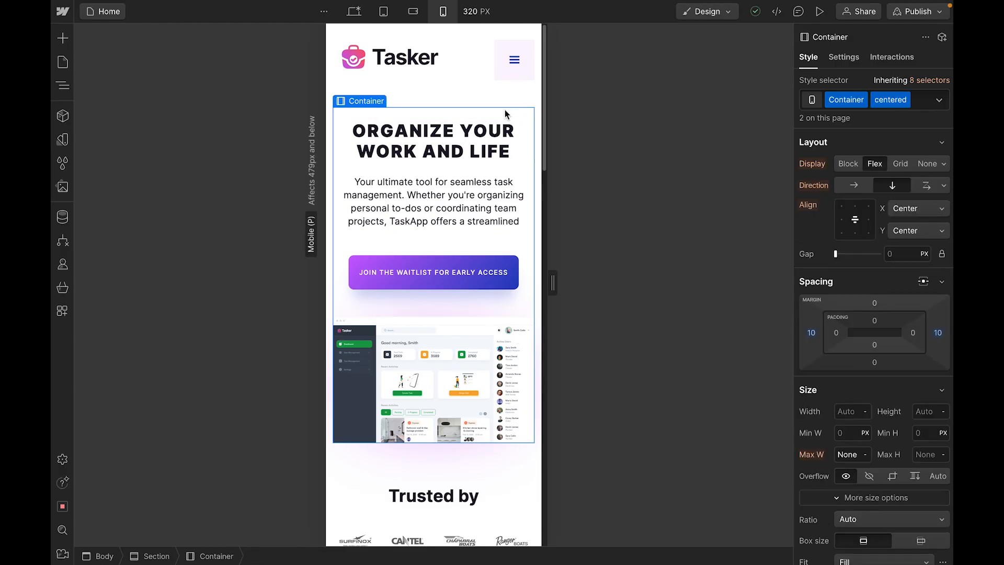
pyautogui.click(329, 128)
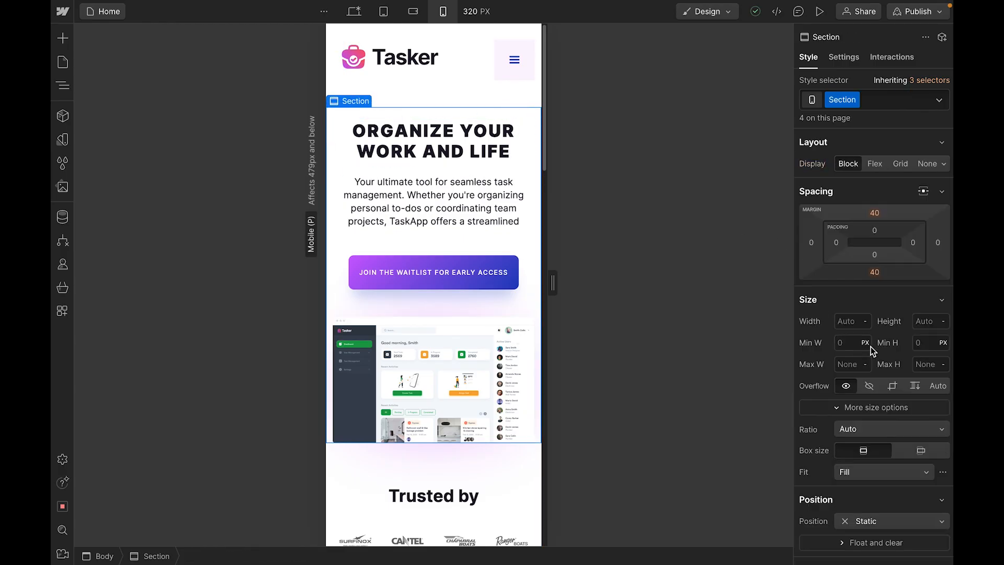
pyautogui.keyDown('alt'); pyautogui.click(874, 271); pyautogui.keyUp('alt')
pyautogui.click(909, 316)
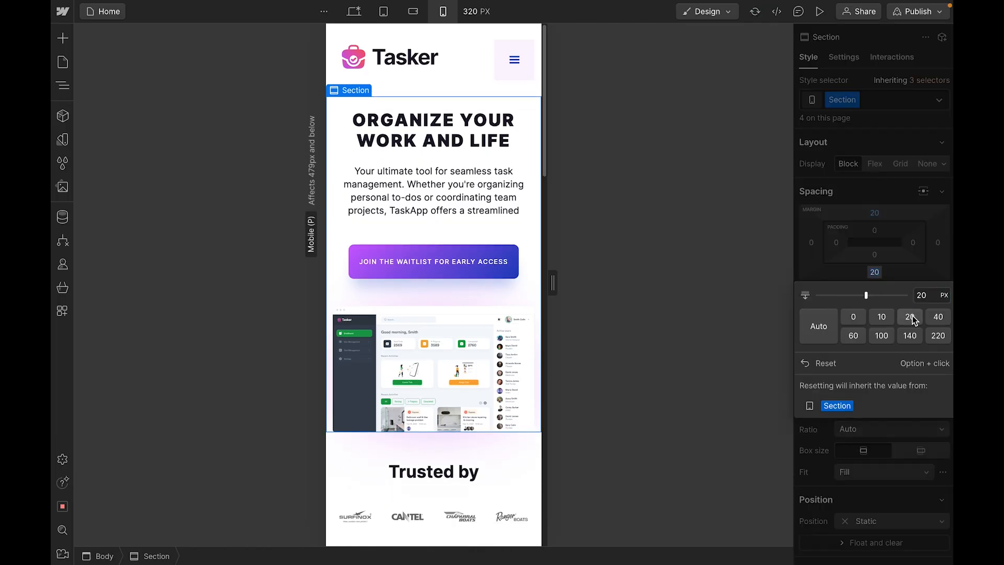
pyautogui.click(721, 122)
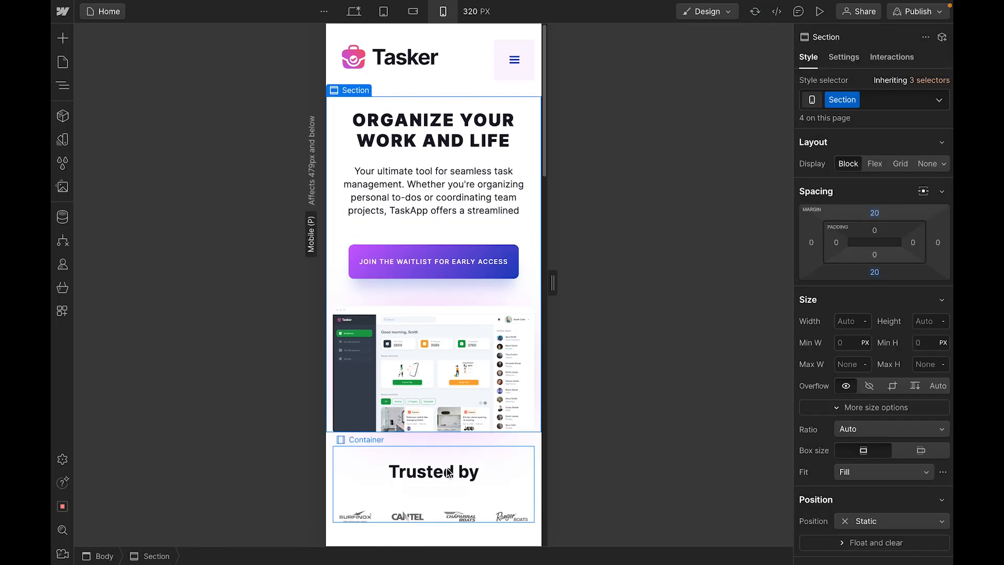
# - Remove the m-b-40 class from the "Trusted by" heading and set the font size of All H2 Headings to 1.2 rem
pyautogui.click(449, 473)
pyautogui.click(880, 99)
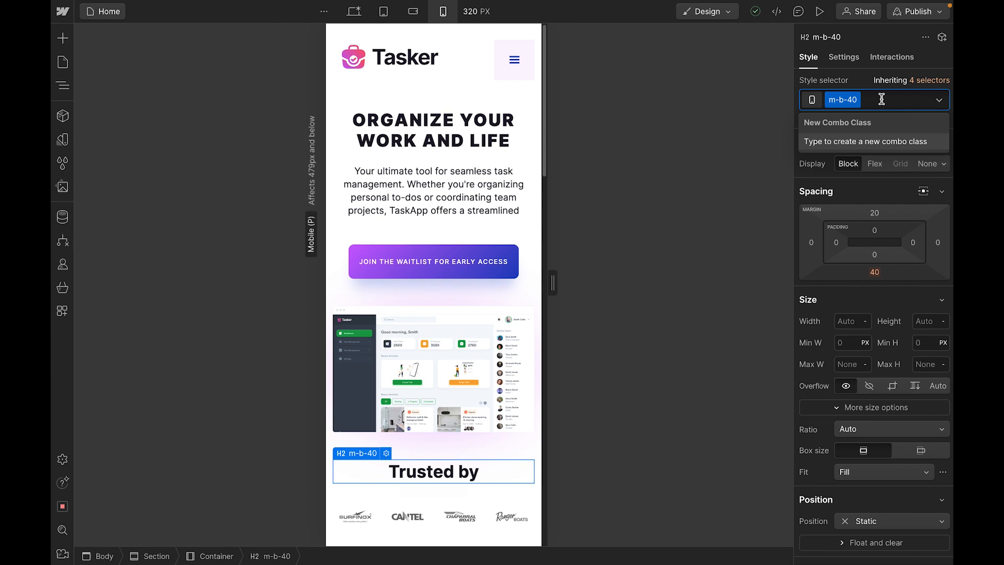
pyautogui.press('BackSpace')
pyautogui.click(868, 177)
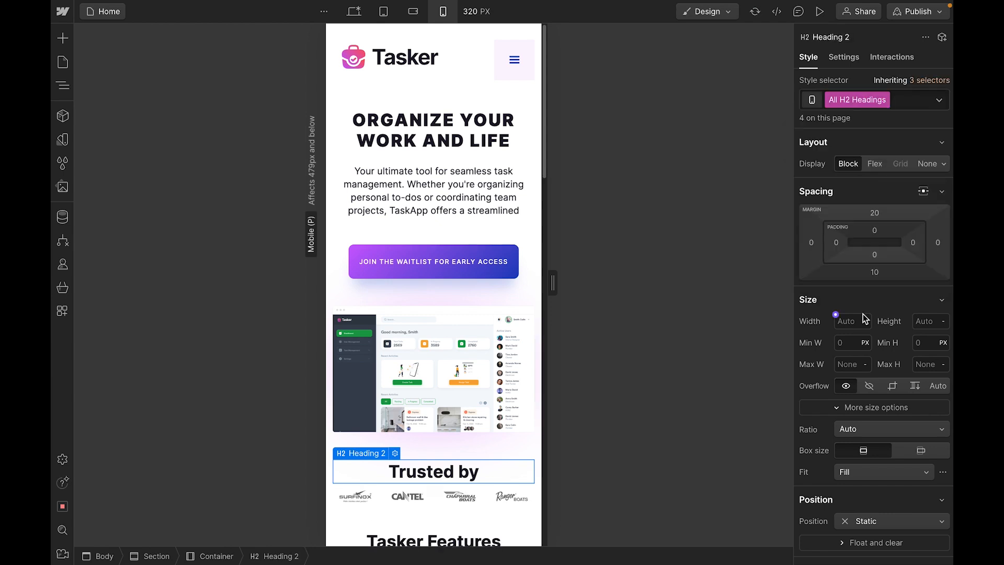
pyautogui.scroll(-2, 862, 319)
pyautogui.scroll(-3, 867, 386)
pyautogui.click(851, 518)
pyautogui.write('1.2')
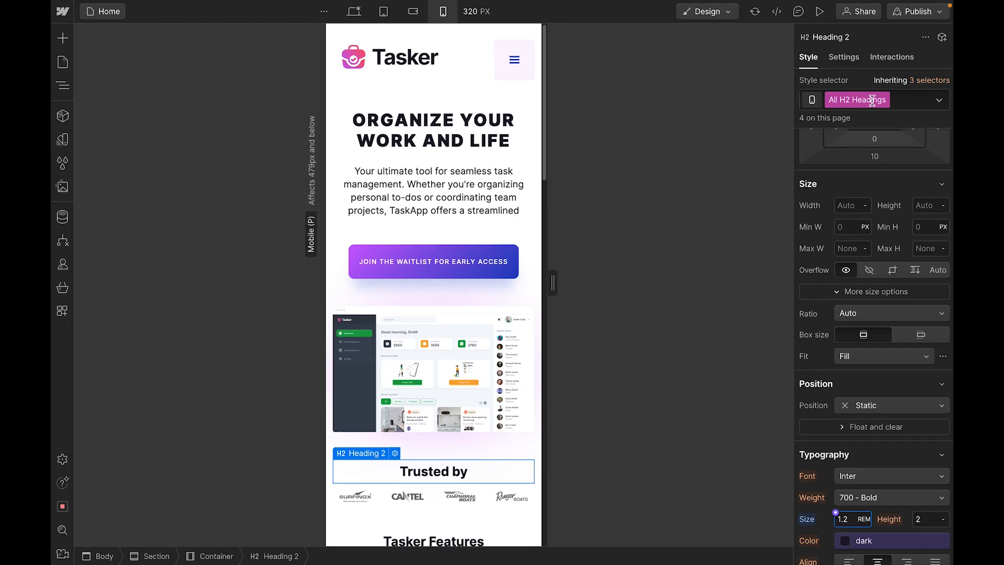
# - Apply the existing m-b-20 class to the "Trusted by" heading
pyautogui.click(909, 99)
pyautogui.write('m')
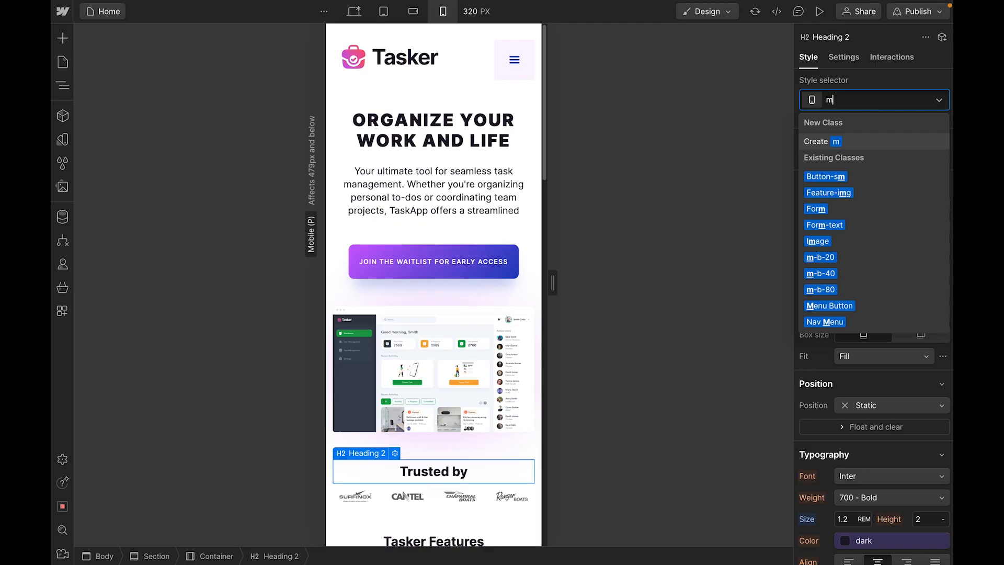
pyautogui.click(837, 258)
# - Reduce the Logos grid under "Trusted by" to two columns
pyautogui.scroll(-2, 471, 487)
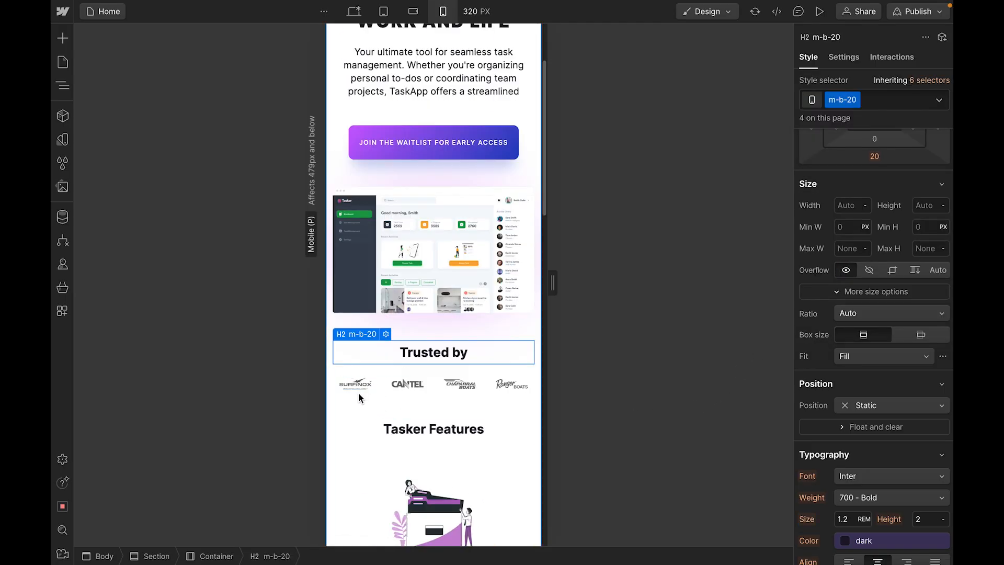
pyautogui.click(378, 387)
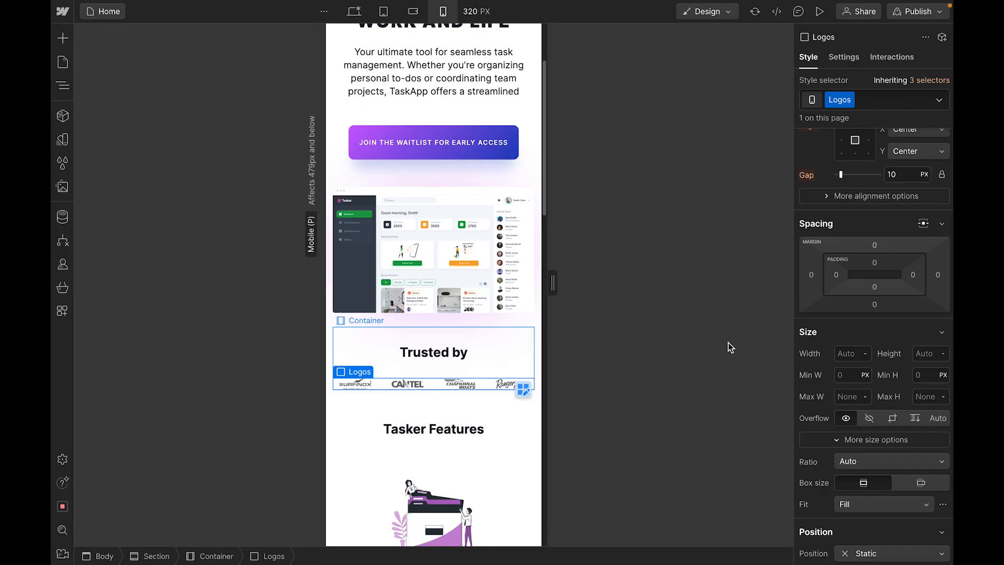
pyautogui.scroll(2, 914, 221)
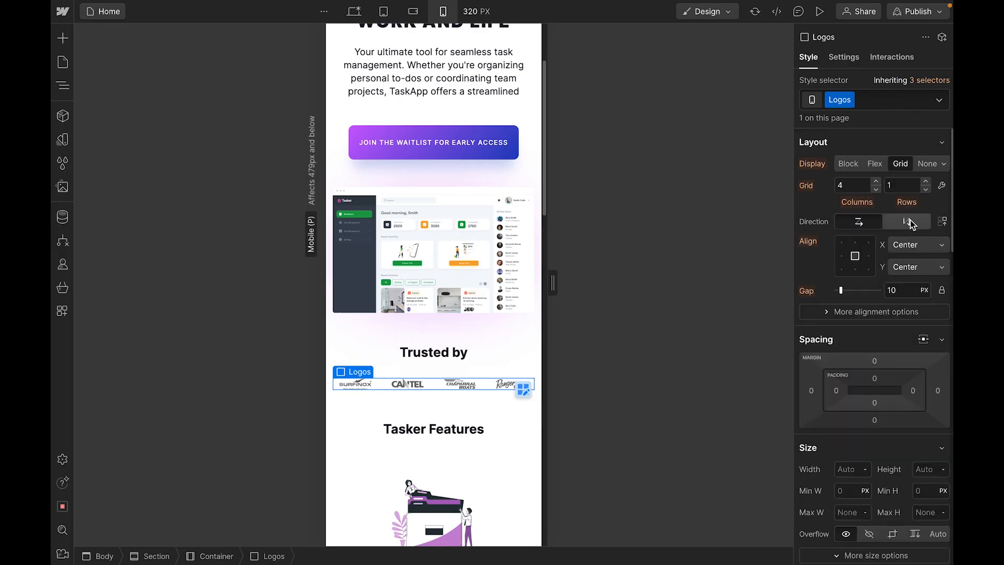
pyautogui.click(876, 190)
pyautogui.click(876, 190)
# - Unlink the Logos grid's gaps and set the column gap to 0 px and the row gap to 30 px
pyautogui.click(915, 317)
pyautogui.write('20')
pyautogui.click(941, 317)
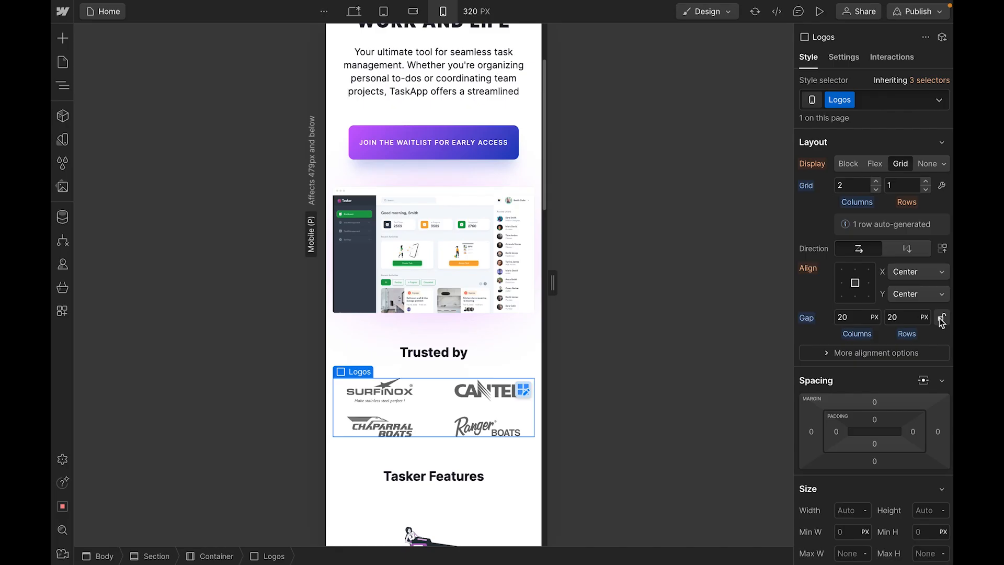
pyautogui.click(852, 316)
pyautogui.write('0')
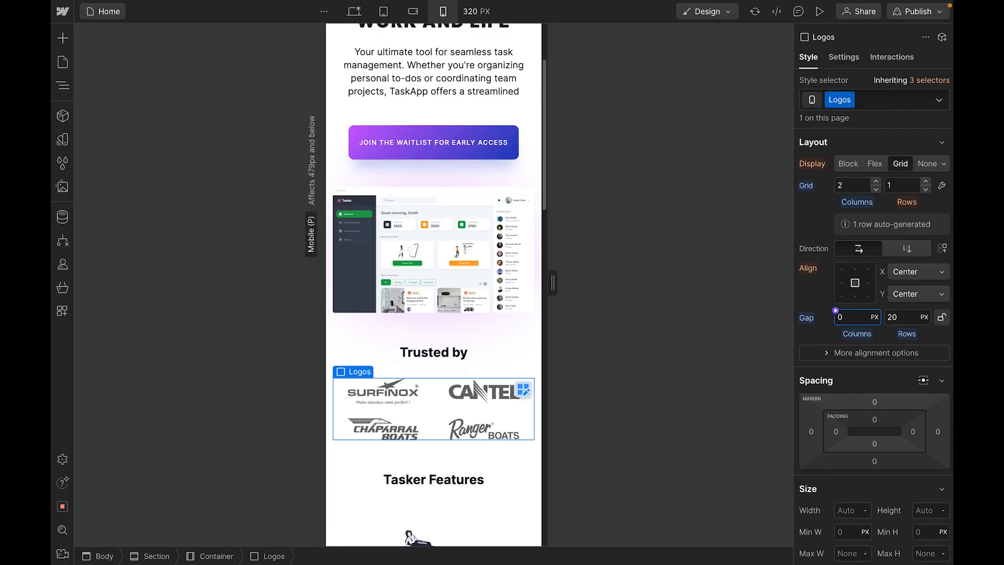
pyautogui.click(901, 316)
pyautogui.write('30')
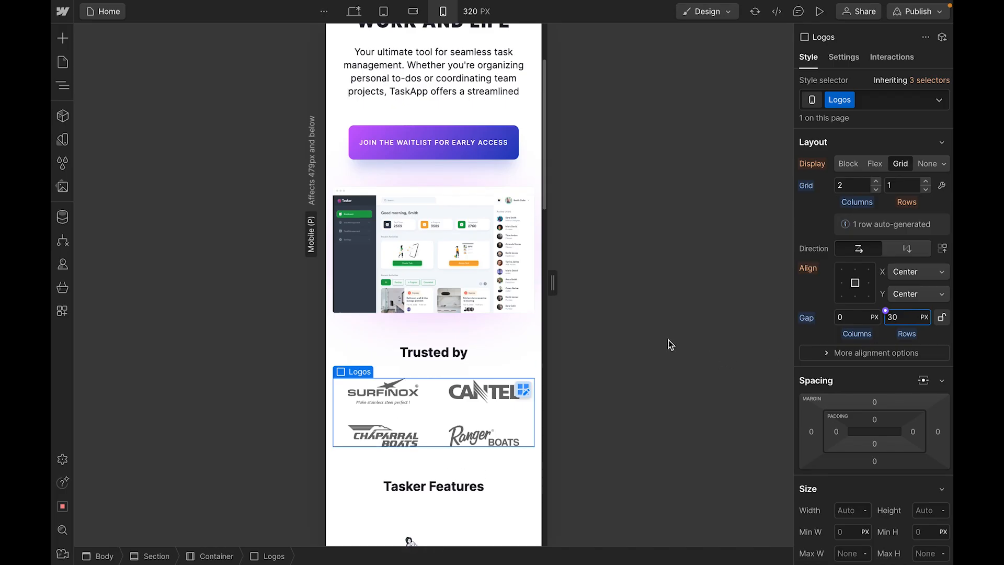
# - Replace the m-b-40 class on the "Tasker Features" heading with m-b-20
pyautogui.scroll(-4, 491, 428)
pyautogui.click(446, 293)
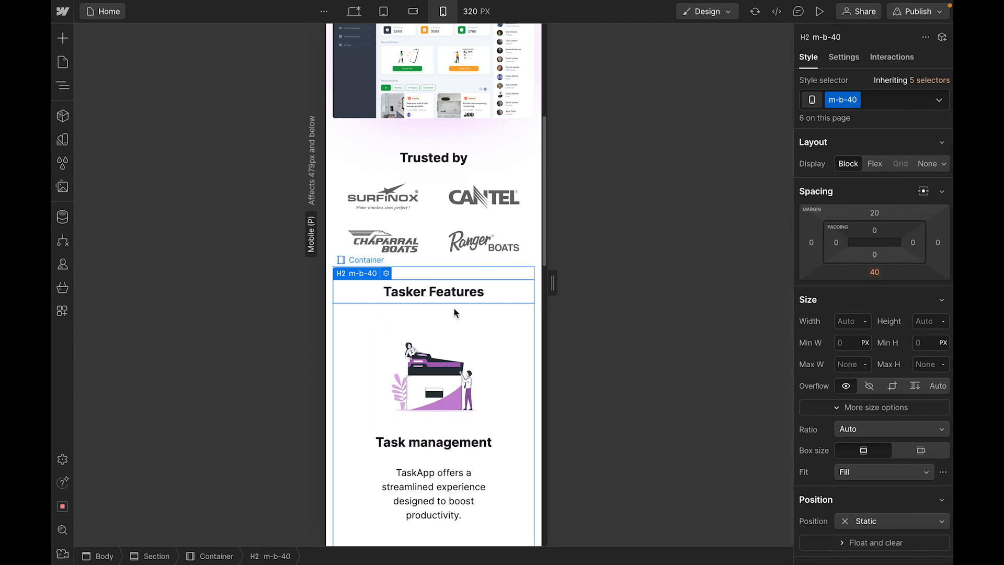
pyautogui.click(866, 103)
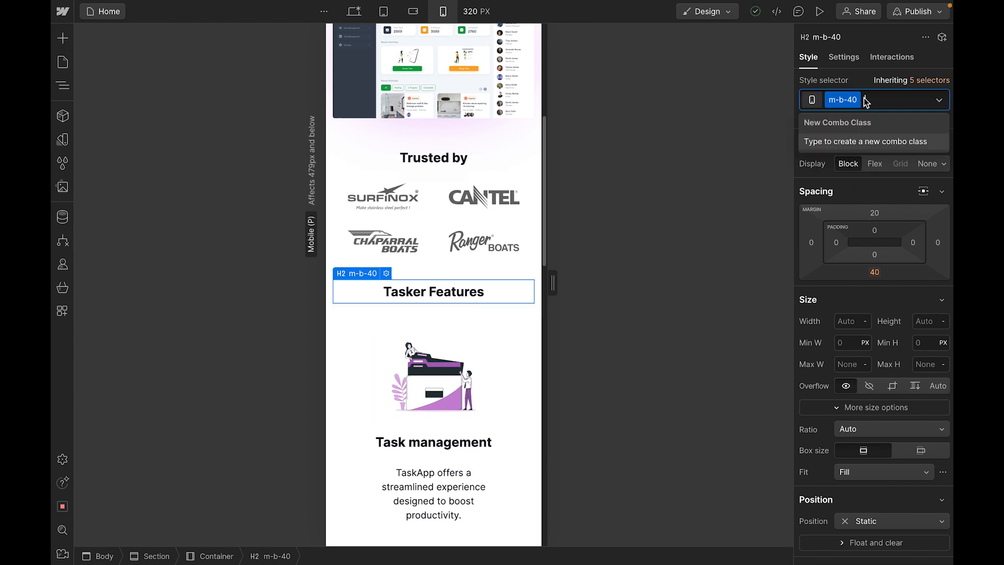
pyautogui.press('BackSpace')
pyautogui.write('m')
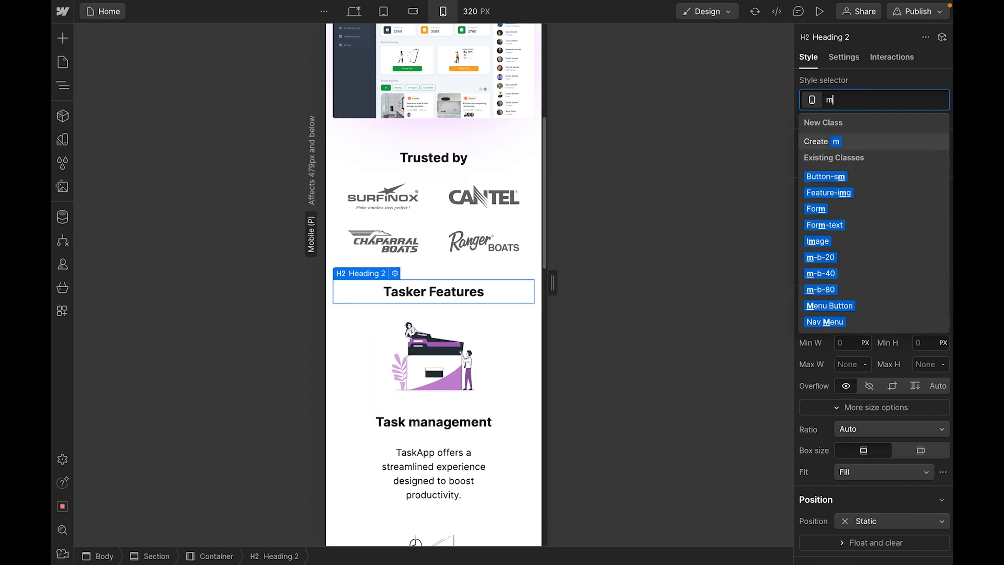
pyautogui.click(831, 257)
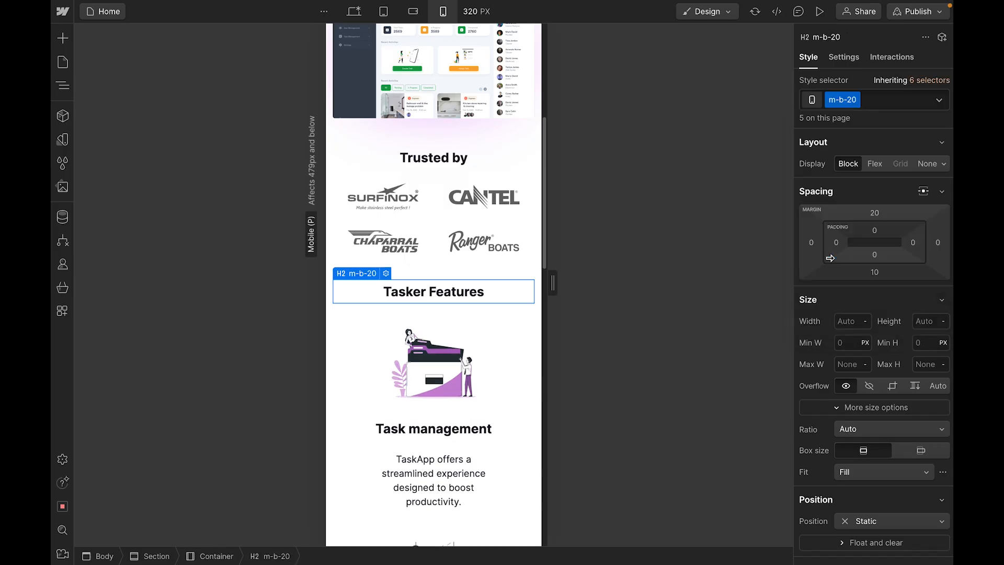
# - Set the maximum width of the Feature-img class to 150%
pyautogui.scroll(-2, 462, 299)
pyautogui.click(462, 300)
pyautogui.scroll(-1, 867, 454)
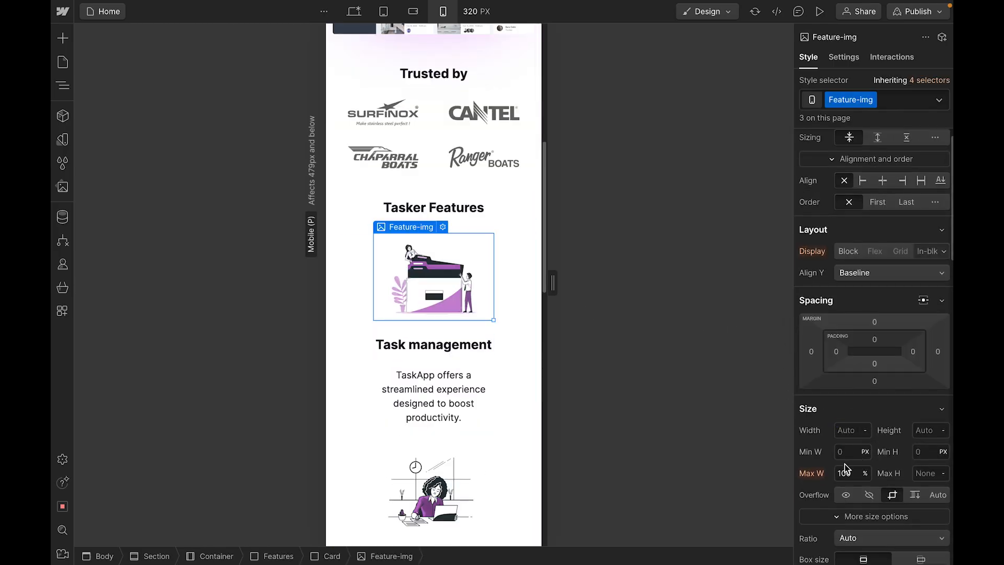
pyautogui.click(853, 473)
pyautogui.write('120')
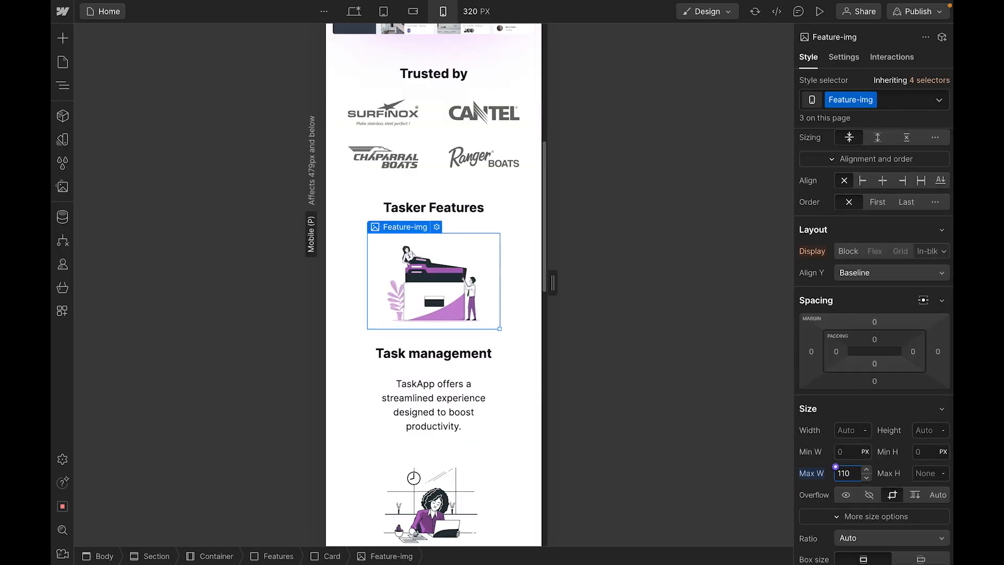
pyautogui.hotkey('shift', 'Up')
pyautogui.hotkey('shift', 'Up')
pyautogui.hotkey('shift', 'Up')
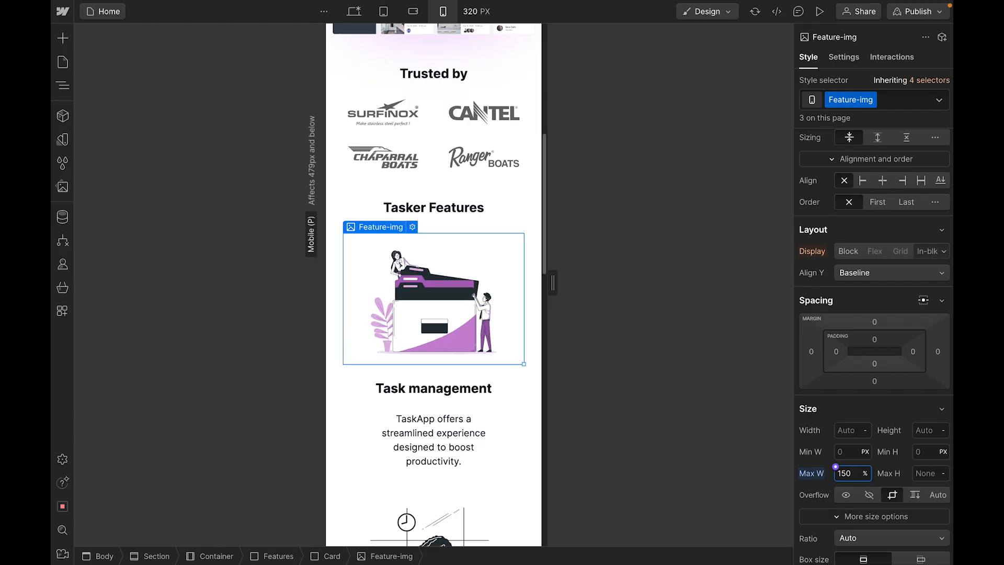
pyautogui.click(744, 293)
# - Replace the m-b-20 class on the "Tasker Features" heading with m-b-40
pyautogui.click(441, 211)
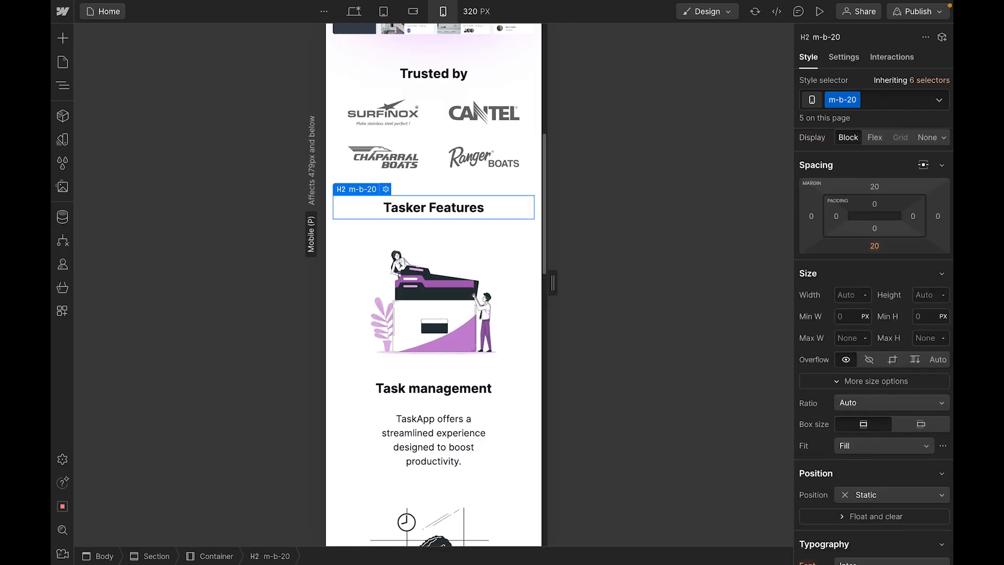
pyautogui.click(872, 98)
pyautogui.press('BackSpace')
pyautogui.write('m')
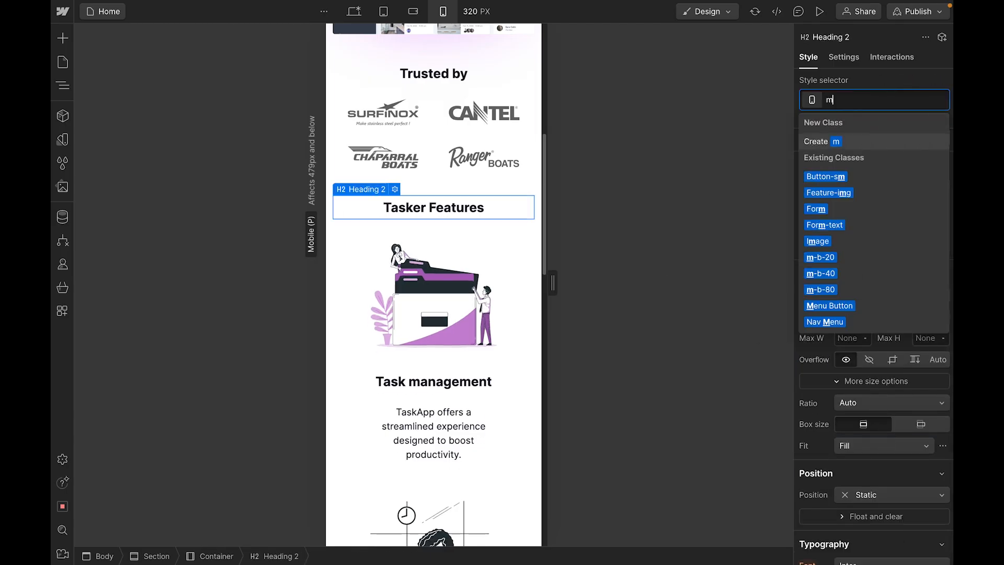
pyautogui.click(828, 273)
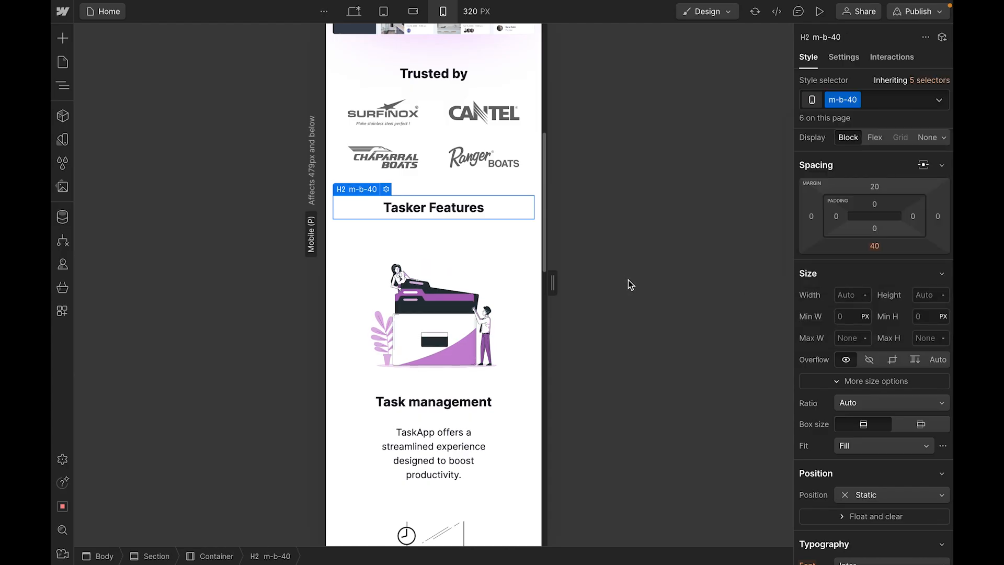
# - Set the top and bottom margins of the "Trusted by" Section to 40 px
pyautogui.scroll(1, 475, 283)
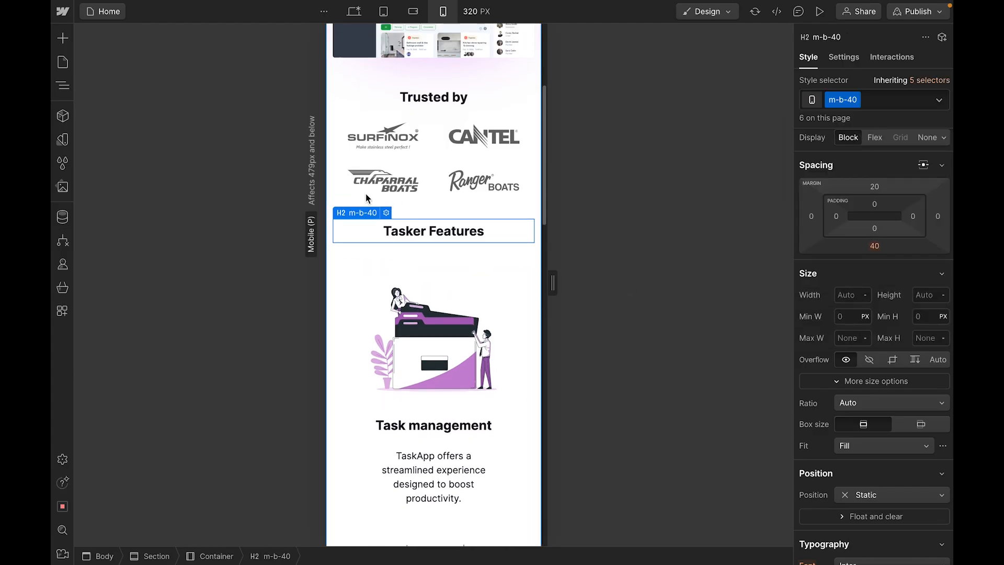
pyautogui.click(343, 169)
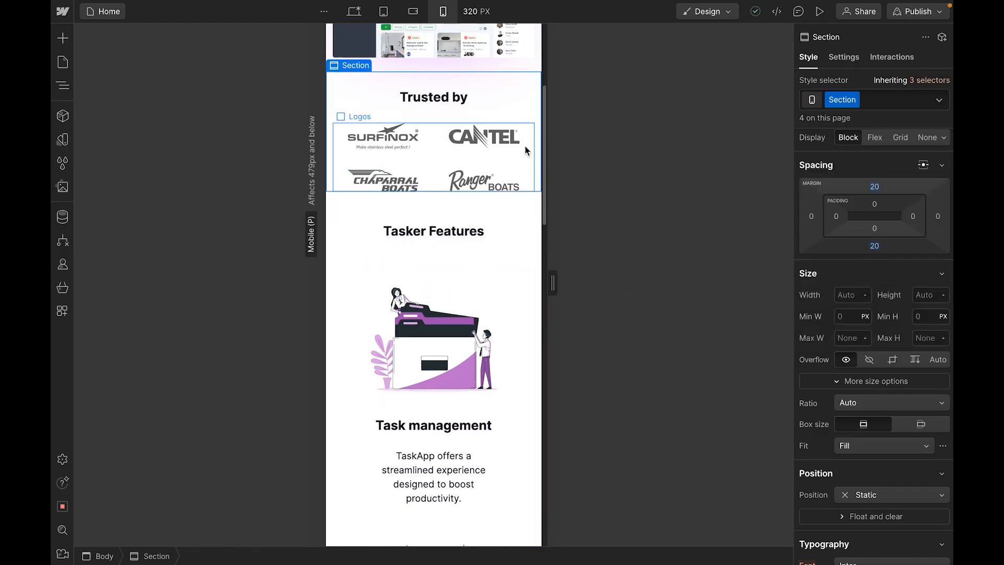
pyautogui.click(874, 246)
pyautogui.click(939, 292)
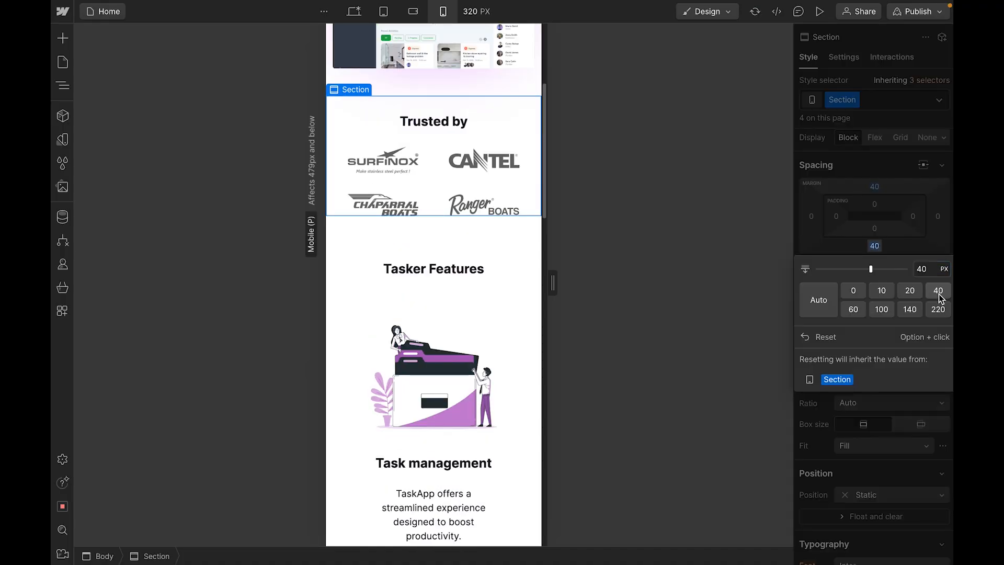
# - Replace the m-b-40 class on the "Tasker Features" heading with m-b-20
pyautogui.click(454, 269)
pyautogui.click(884, 100)
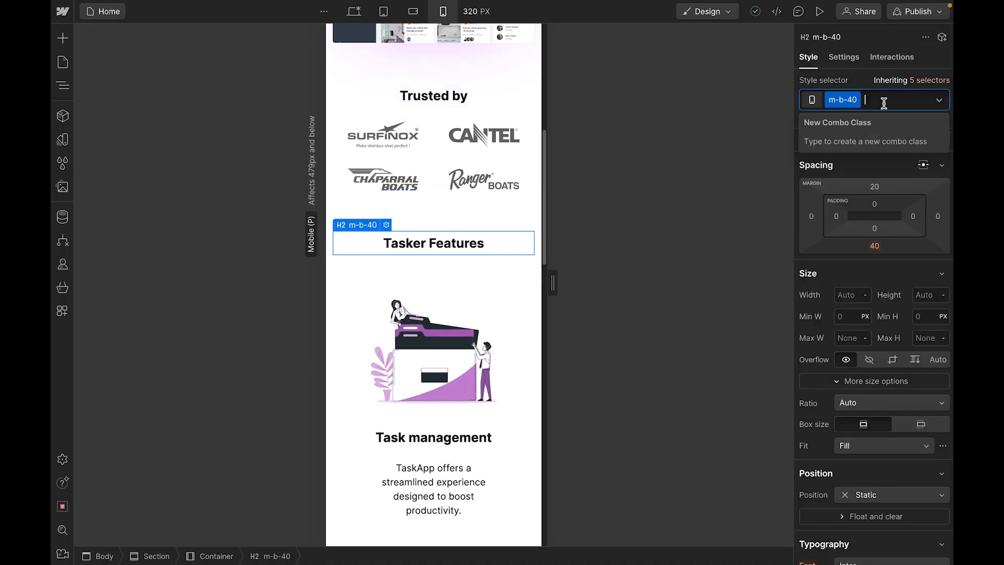
pyautogui.press('BackSpace')
pyautogui.write('m')
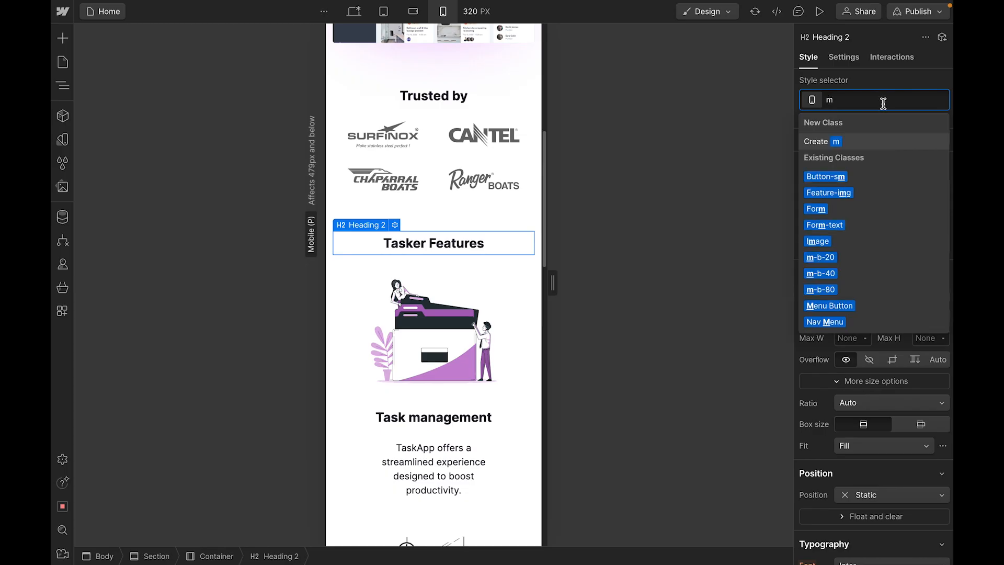
pyautogui.click(843, 256)
# - Set the maximum width of the Card class in the features section to 90%
pyautogui.scroll(-3, 481, 345)
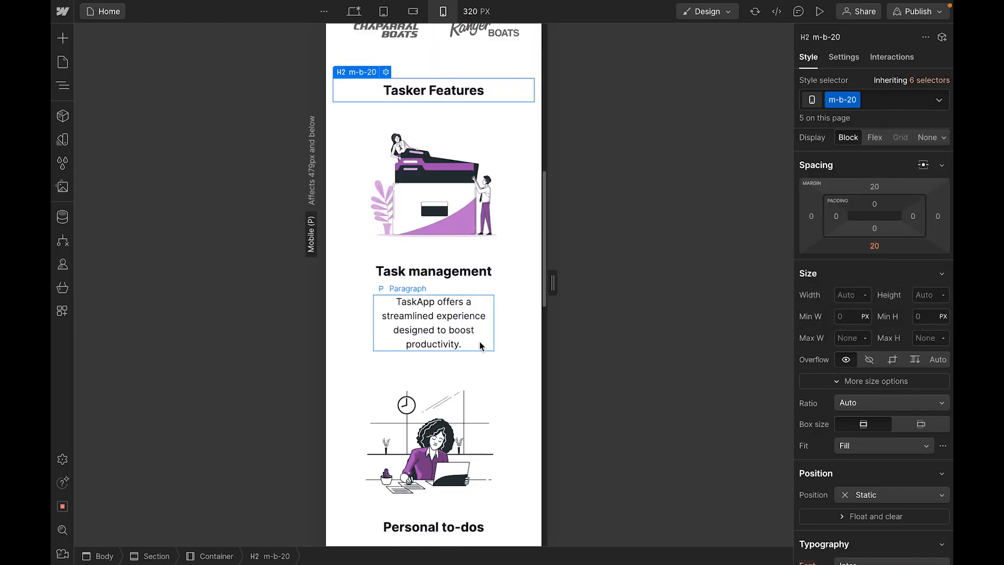
pyautogui.click(430, 324)
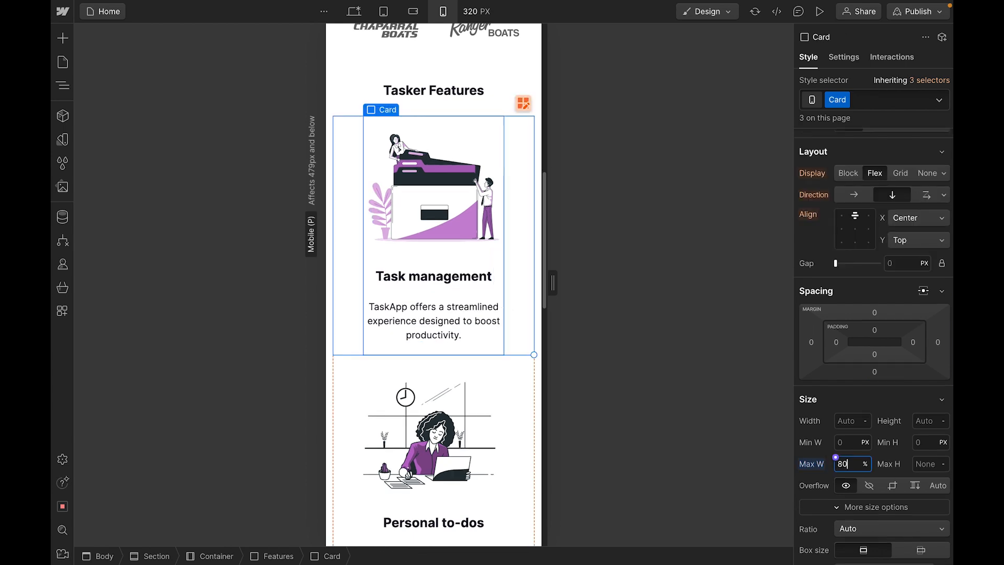
pyautogui.press('Return')
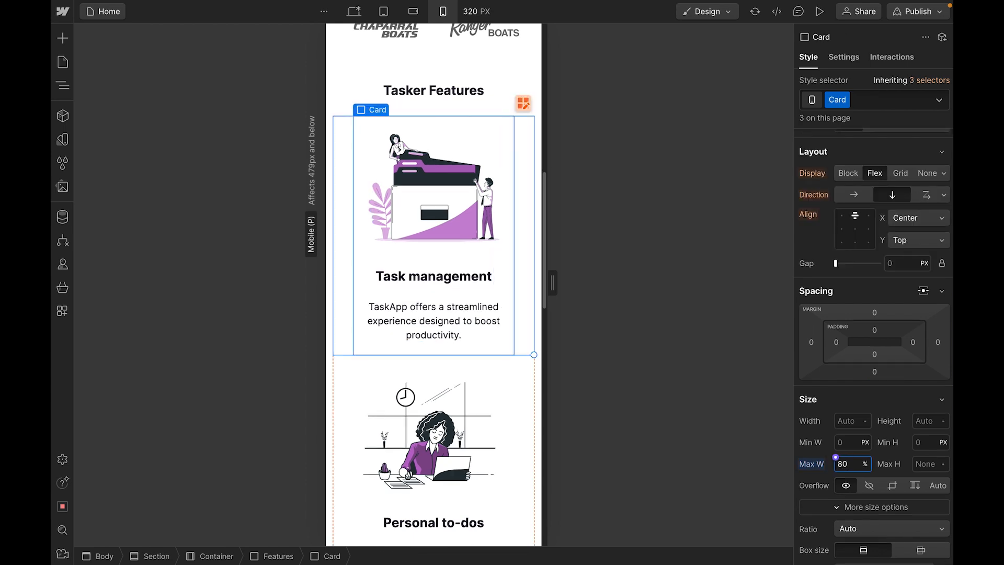
pyautogui.hotkey('shift', 'Up')
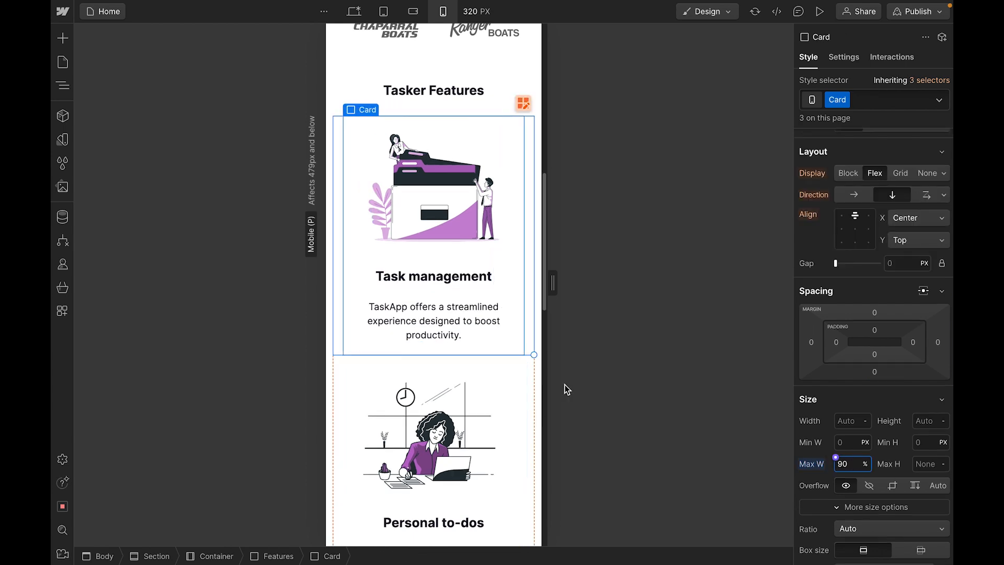
# - Remove the m-b-40 class from the Text-wrapper around the "Request a demo" heading and paragraph
pyautogui.scroll(-3, 421, 413)
pyautogui.scroll(-2, 421, 411)
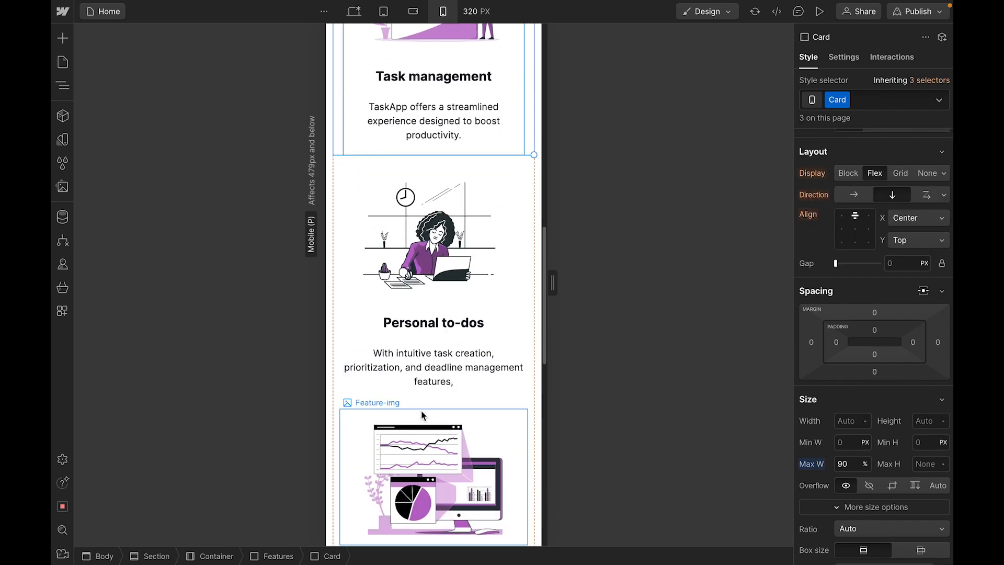
pyautogui.scroll(-4, 422, 413)
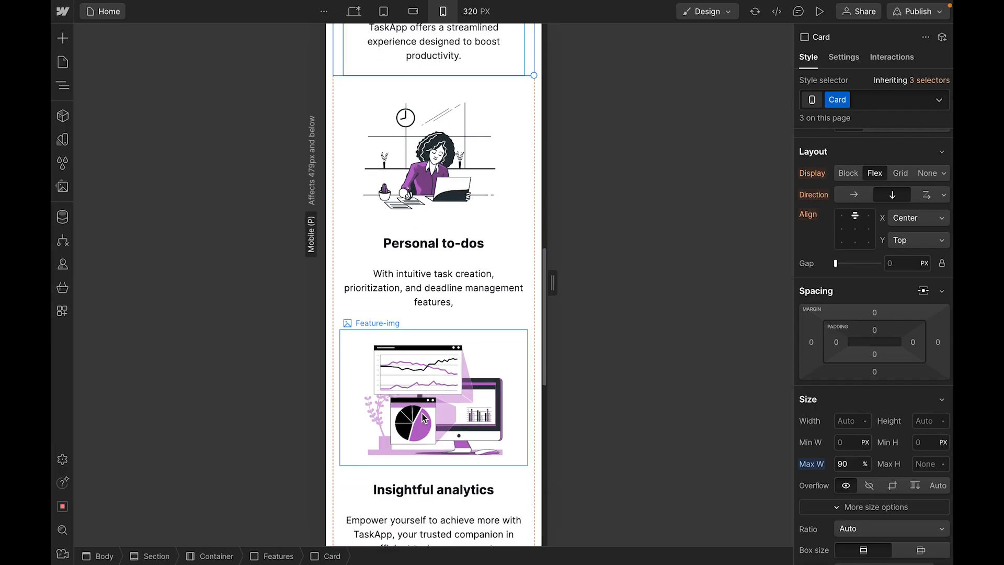
pyautogui.scroll(-3, 422, 413)
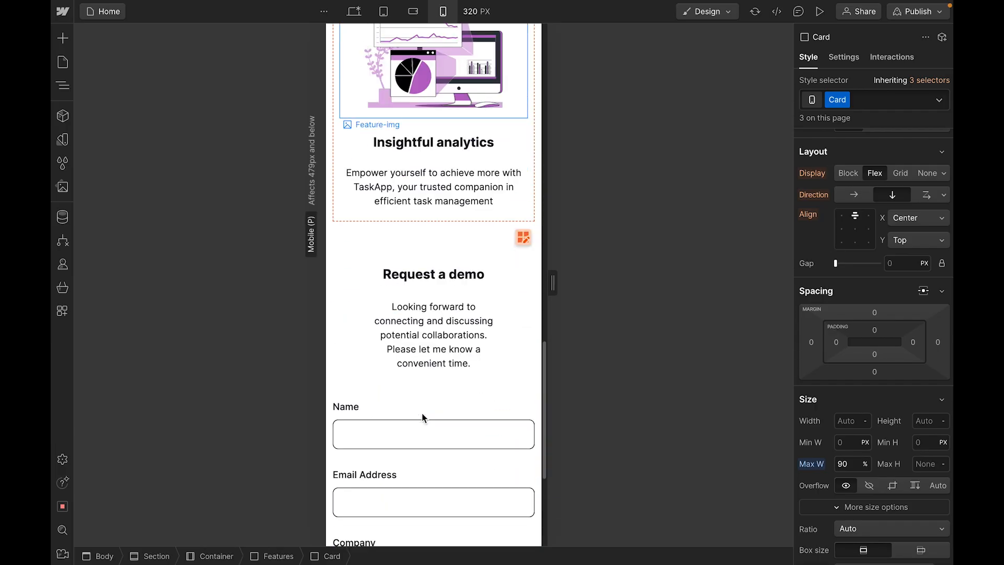
pyautogui.click(487, 290)
pyautogui.click(928, 108)
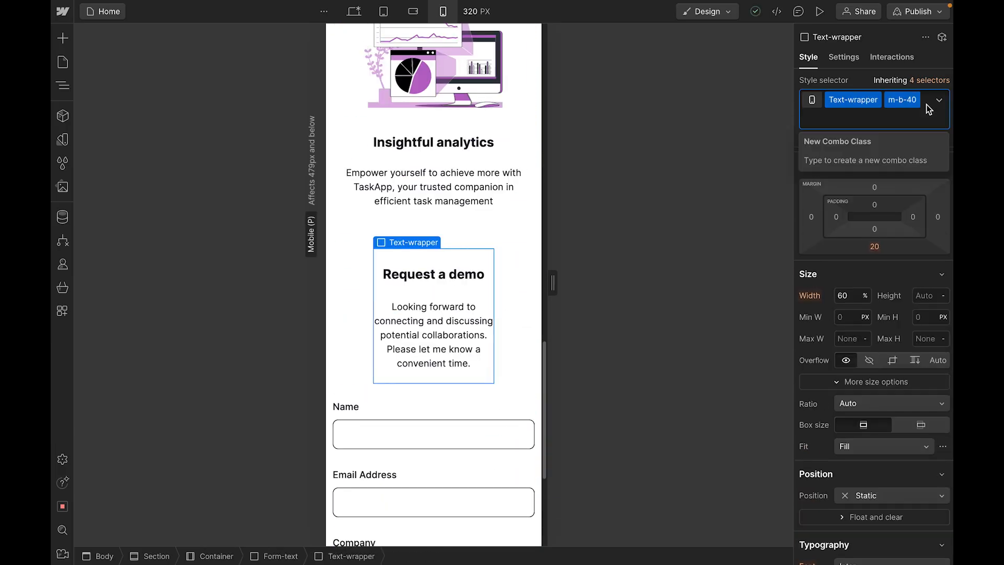
pyautogui.press('BackSpace')
# - Reset the width of the "Request a demo" Text-wrapper and set it to 100%
pyautogui.click(869, 218)
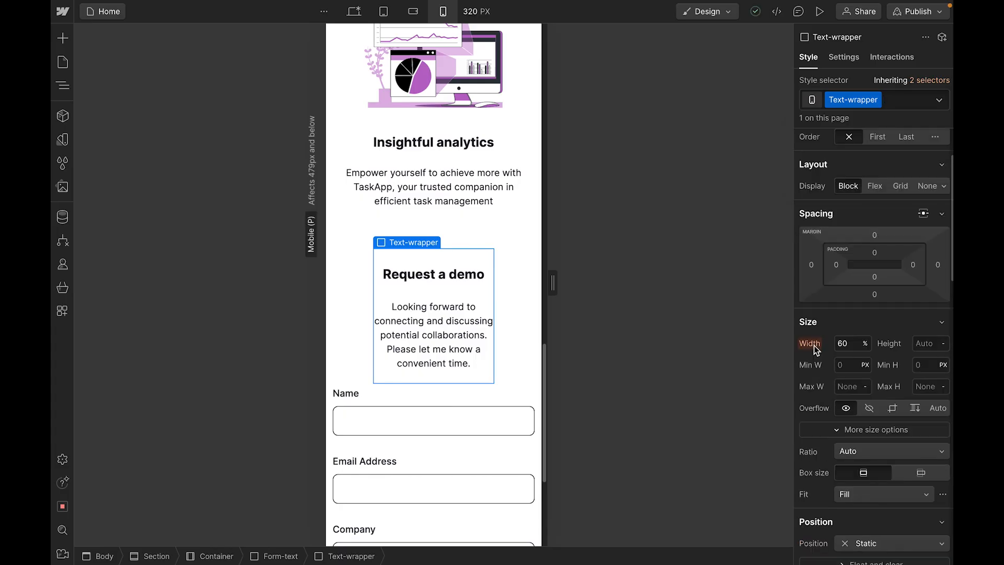
pyautogui.click(810, 343)
pyautogui.click(842, 343)
pyautogui.write('100')
pyautogui.press('Return')
pyautogui.click(508, 250)
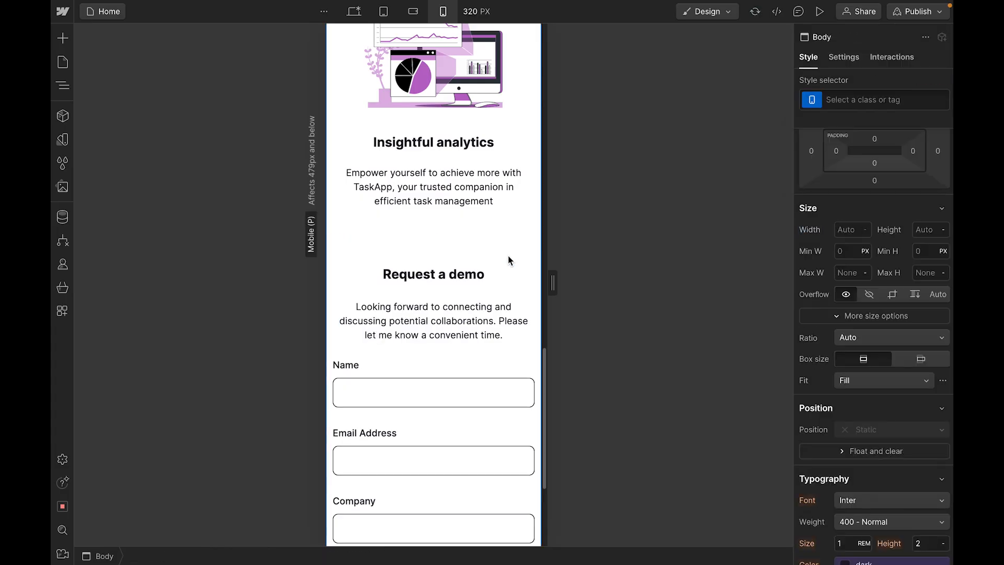
# - Set the gap of the demo request Form to 10 px for portrait mobile
pyautogui.scroll(-5, 428, 361)
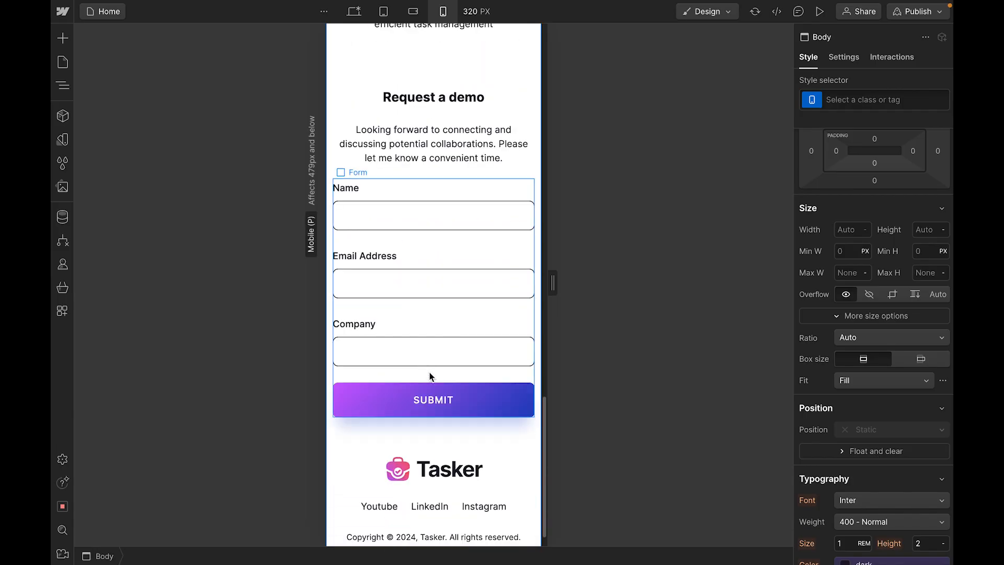
pyautogui.click(362, 294)
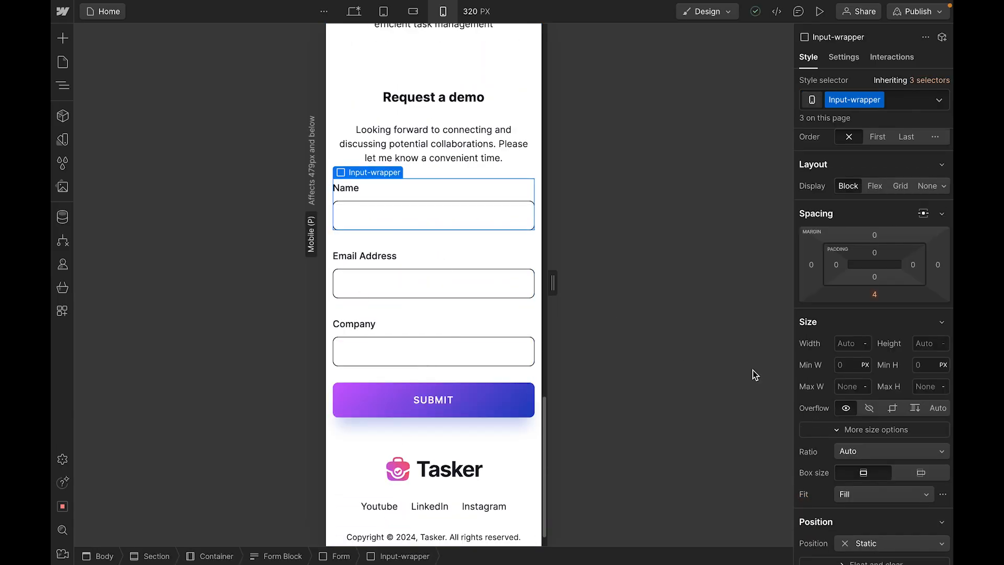
pyautogui.click(476, 238)
pyautogui.scroll(2, 879, 315)
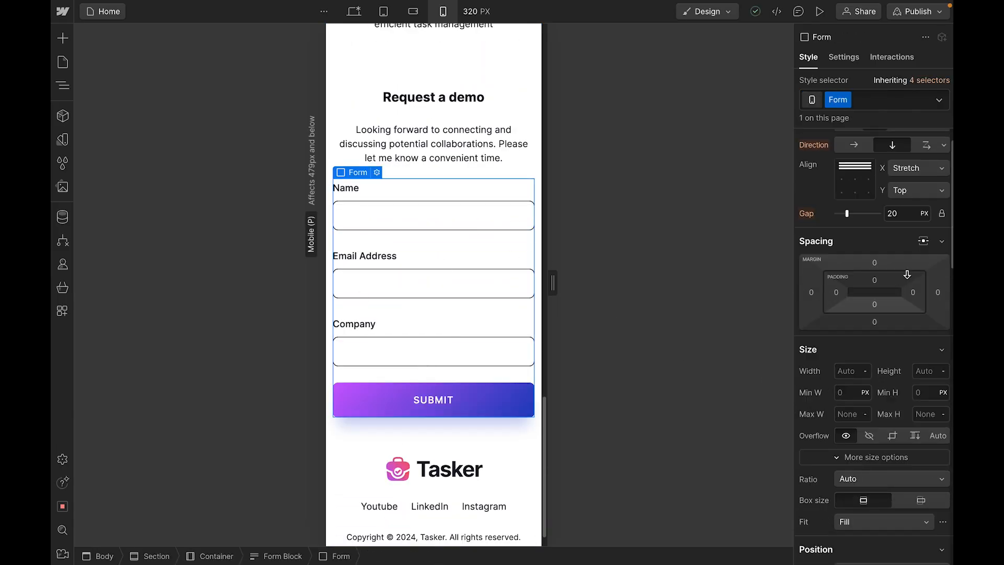
pyautogui.click(898, 213)
pyautogui.write('10')
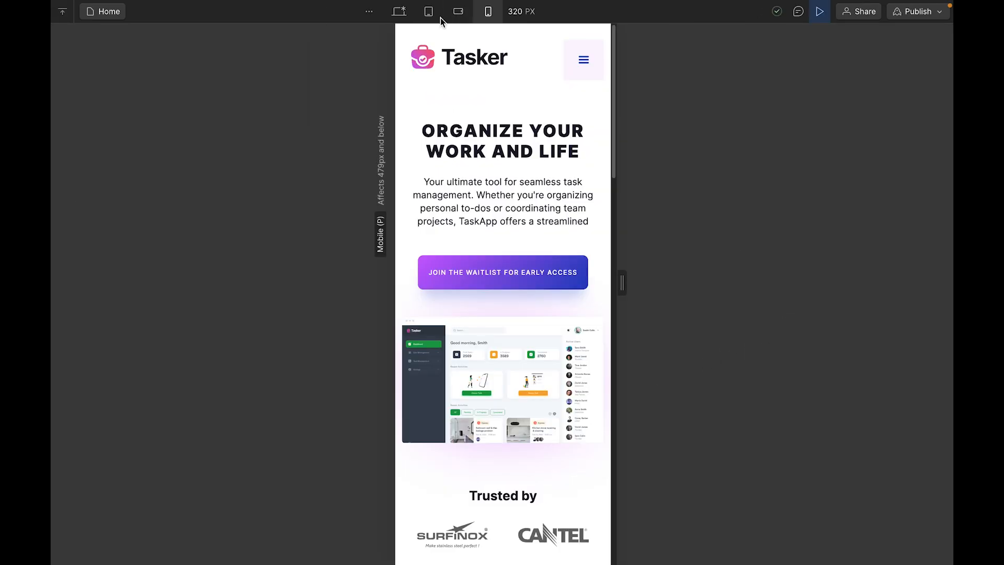
# - Review the landing page in preview at the desktop and tablet breakpoints, checking every section down to the demo form
pyautogui.click(448, 16)
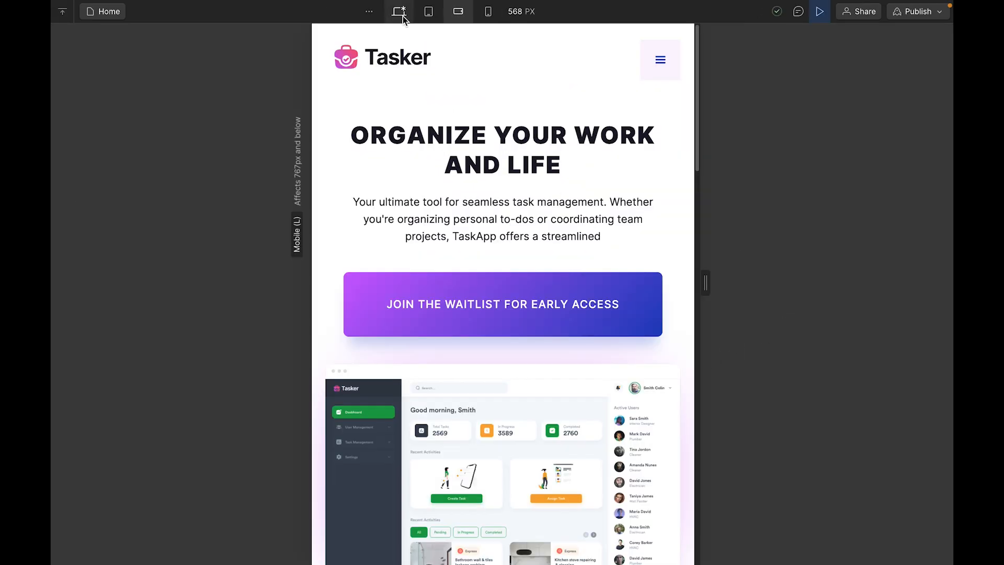
pyautogui.click(401, 13)
pyautogui.scroll(-1, 534, 309)
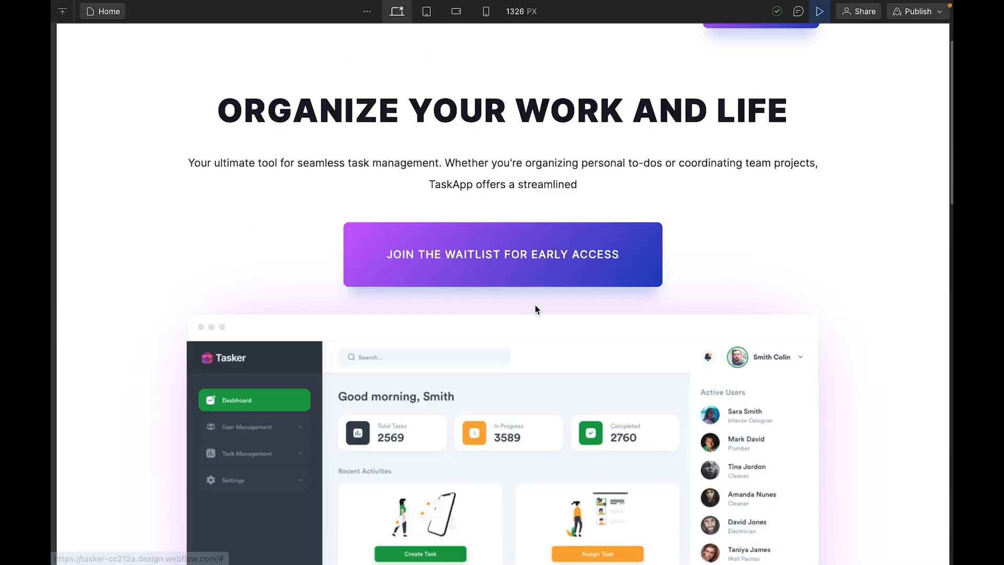
pyautogui.scroll(-8, 534, 310)
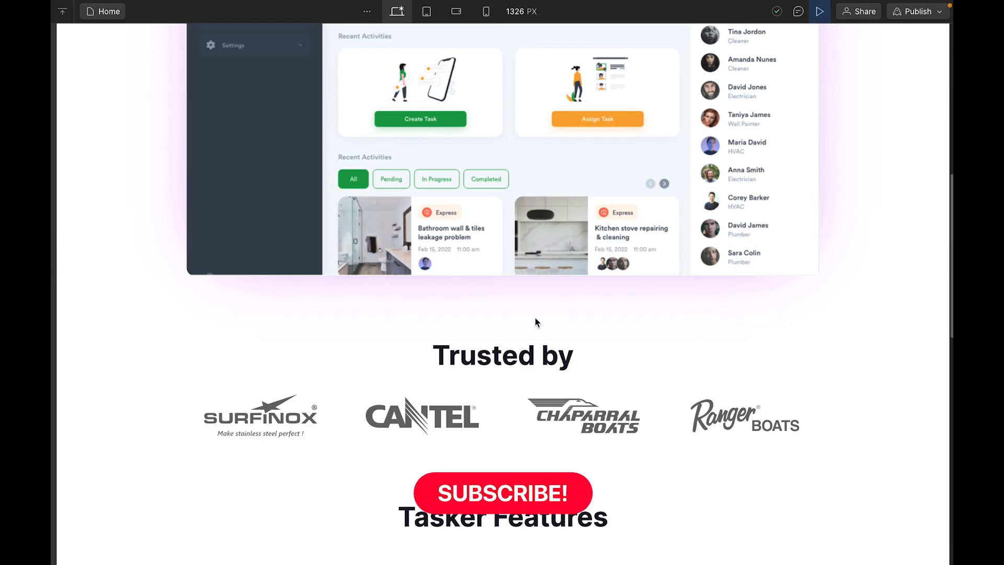
pyautogui.scroll(-13, 534, 320)
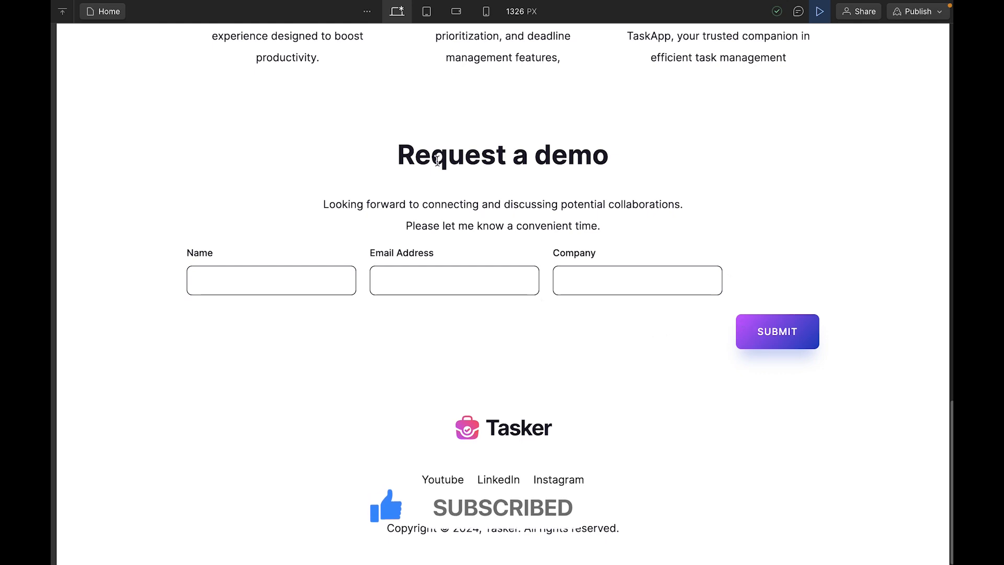
pyautogui.click(427, 11)
pyautogui.scroll(10, 411, 149)
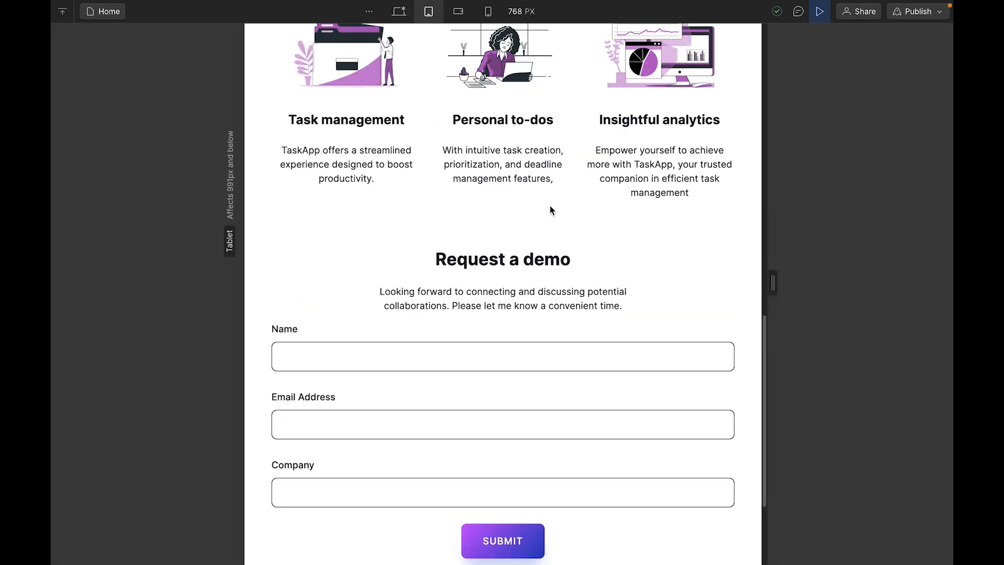
pyautogui.scroll(-10, 405, 164)
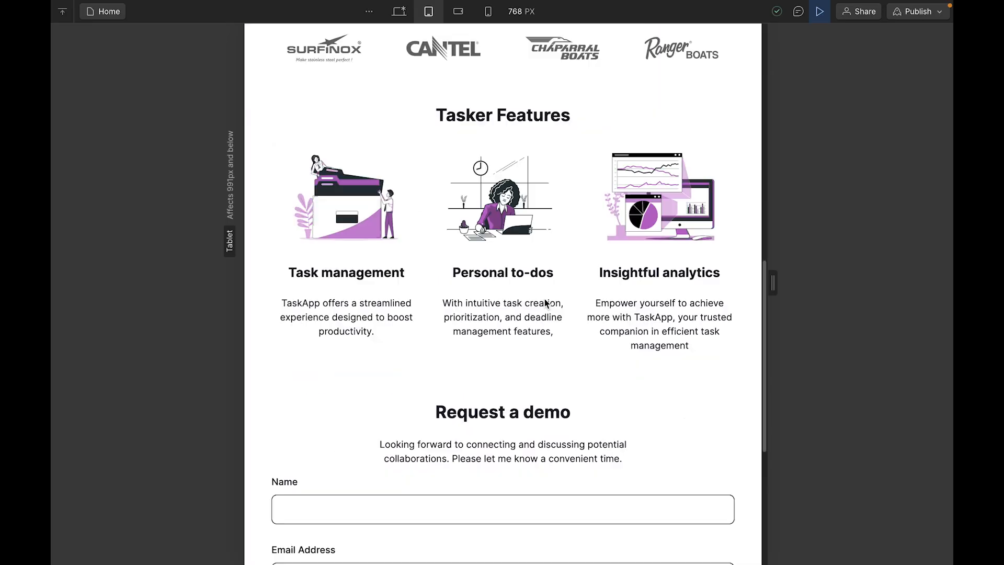
# - Review the page at the landscape and portrait mobile breakpoints and check the desktop layout again down to the footer
pyautogui.click(458, 13)
pyautogui.scroll(10, 570, 233)
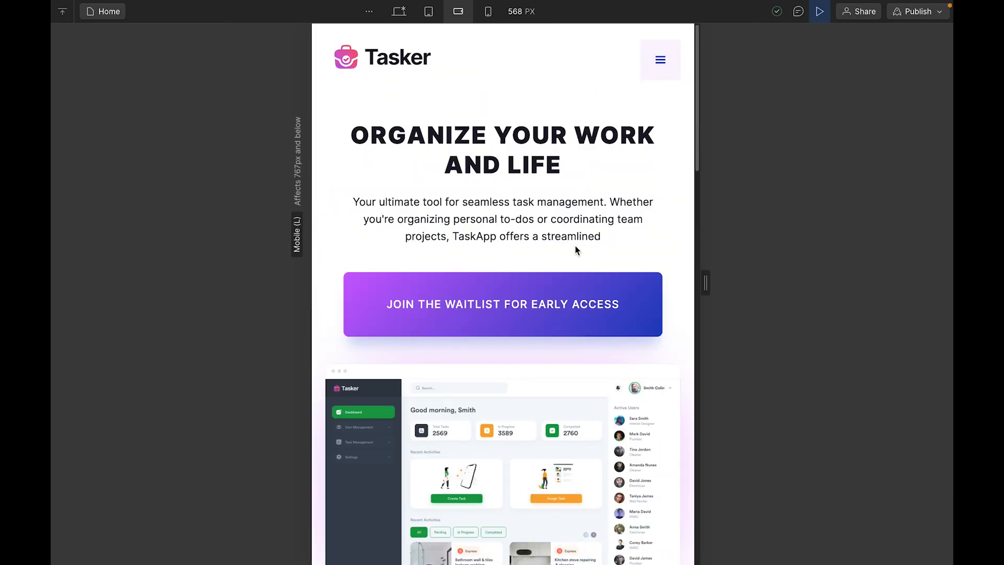
pyautogui.scroll(-10, 575, 250)
pyautogui.scroll(-5, 579, 262)
pyautogui.click(487, 11)
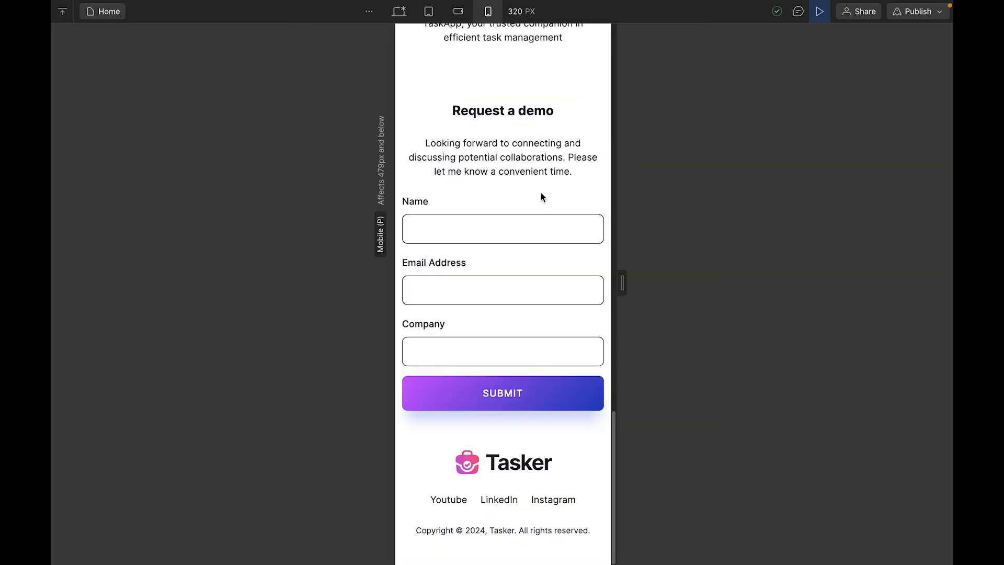
pyautogui.scroll(15, 540, 196)
pyautogui.click(408, 12)
pyautogui.scroll(-5, 648, 347)
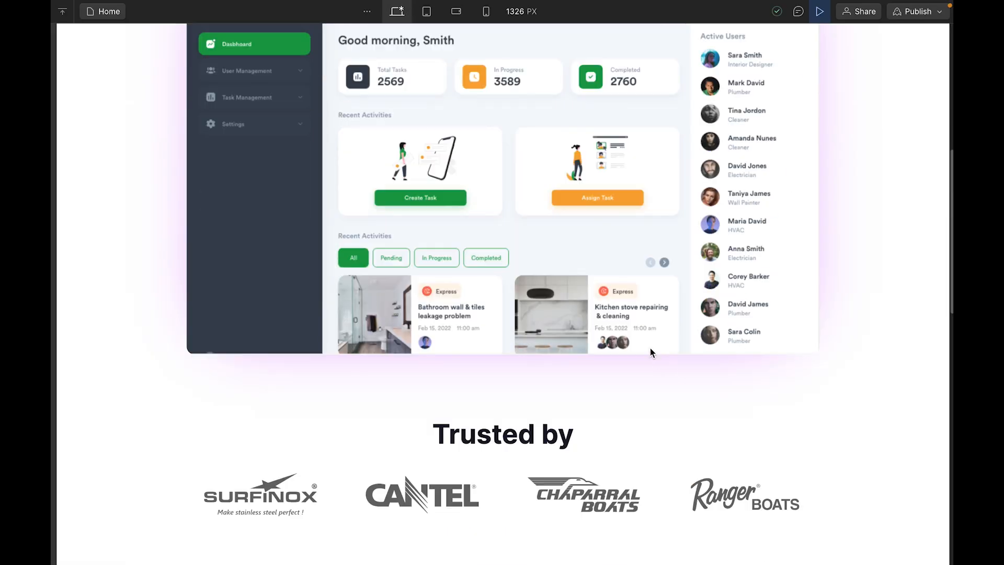
pyautogui.scroll(-10, 648, 347)
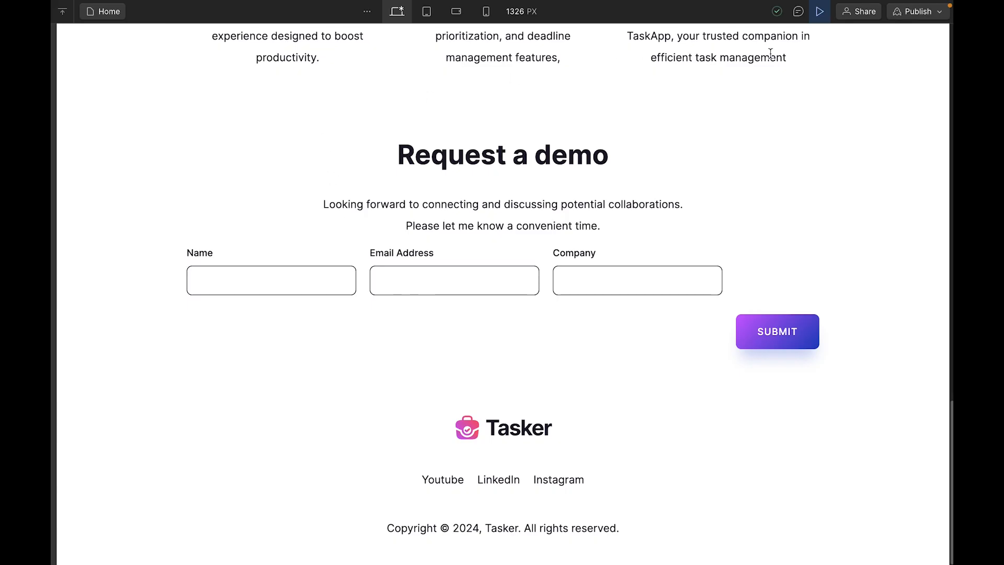
# - Exit the preview and try a vertical flex direction on the desktop Form, restoring the horizontal direction
pyautogui.click(818, 12)
pyautogui.click(657, 265)
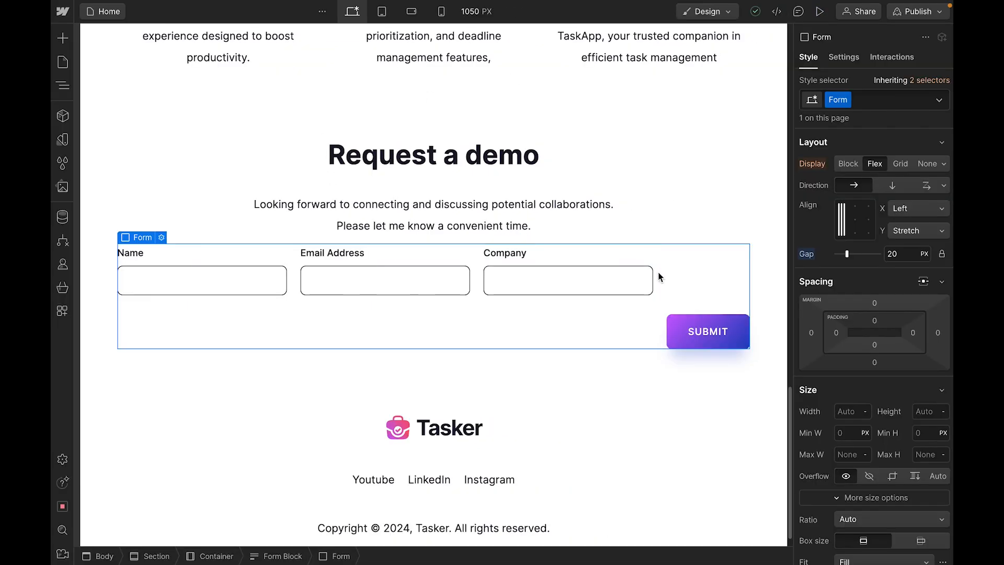
pyautogui.click(890, 185)
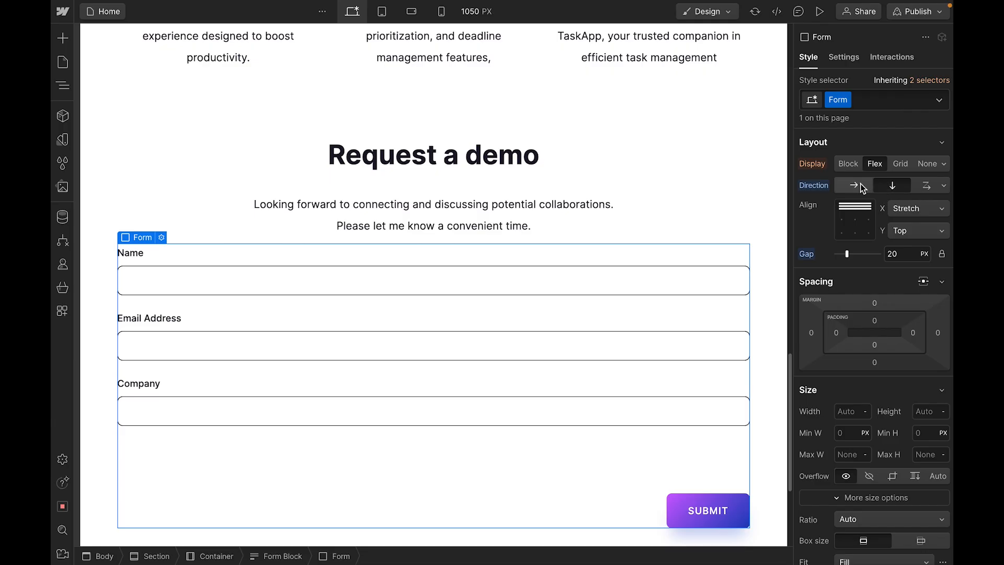
pyautogui.click(860, 184)
pyautogui.scroll(-3, 868, 262)
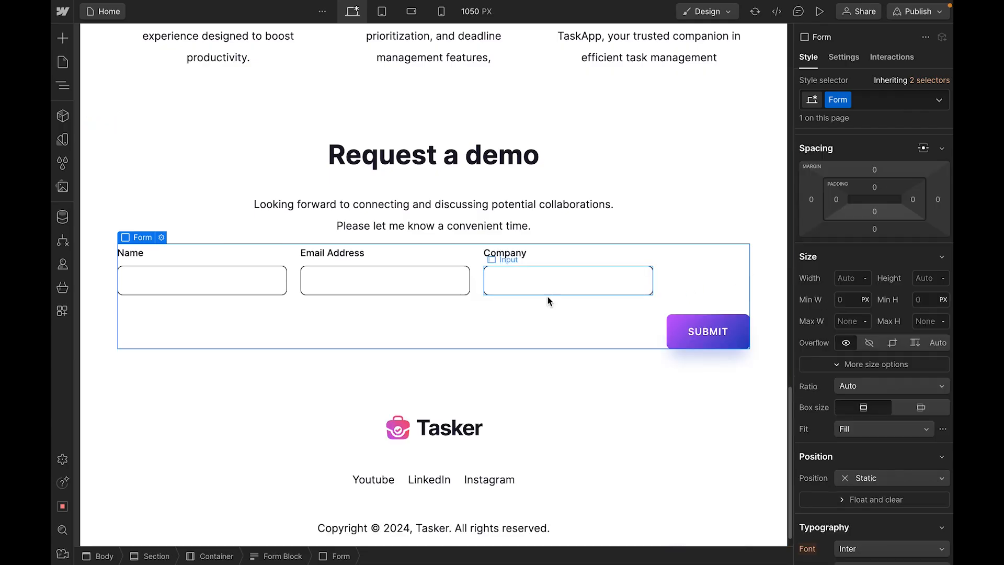
# - Set the bottom margin of the Company field's Input-wrapper to 0 px at the desktop breakpoint
pyautogui.click(619, 264)
pyautogui.click(872, 252)
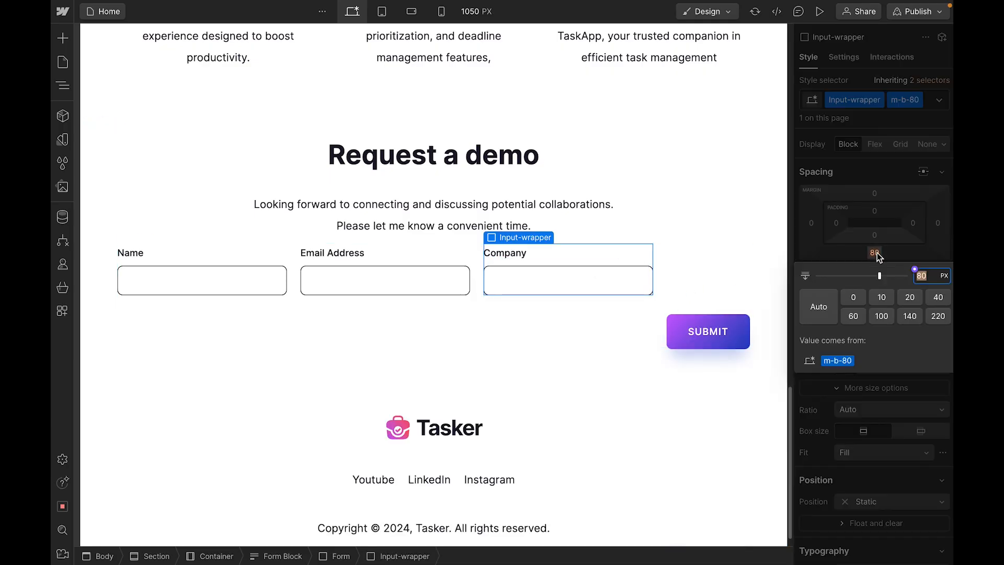
pyautogui.click(859, 296)
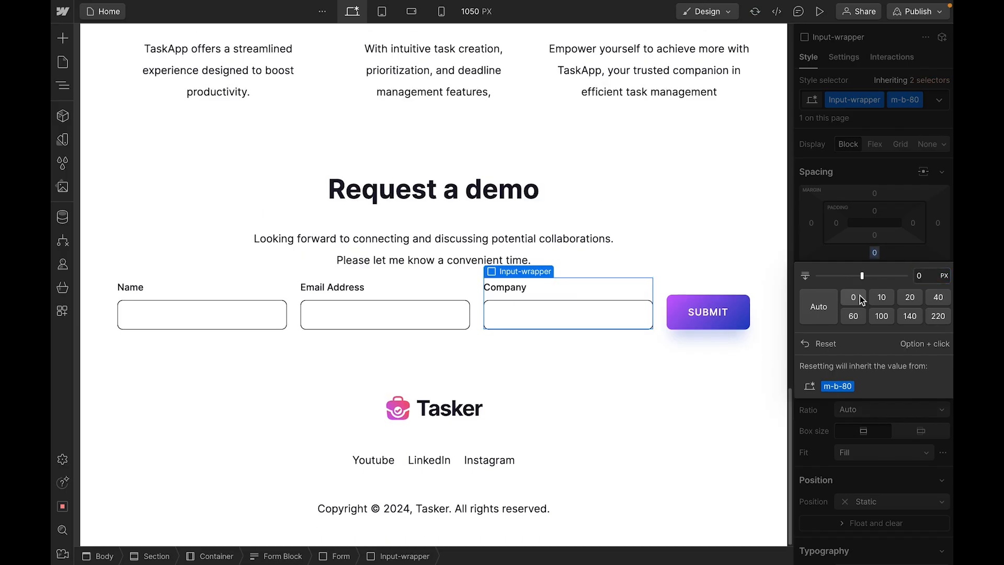
pyautogui.click(698, 378)
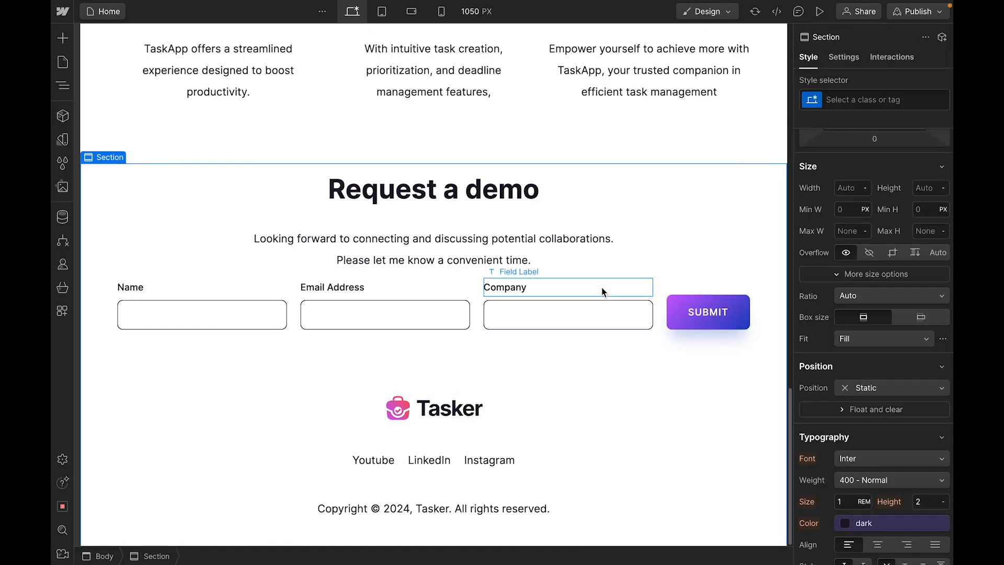
# - Try the m-b-80 combo class on the Name field's Input-wrapper at the portrait mobile breakpoint and undo it
pyautogui.click(442, 11)
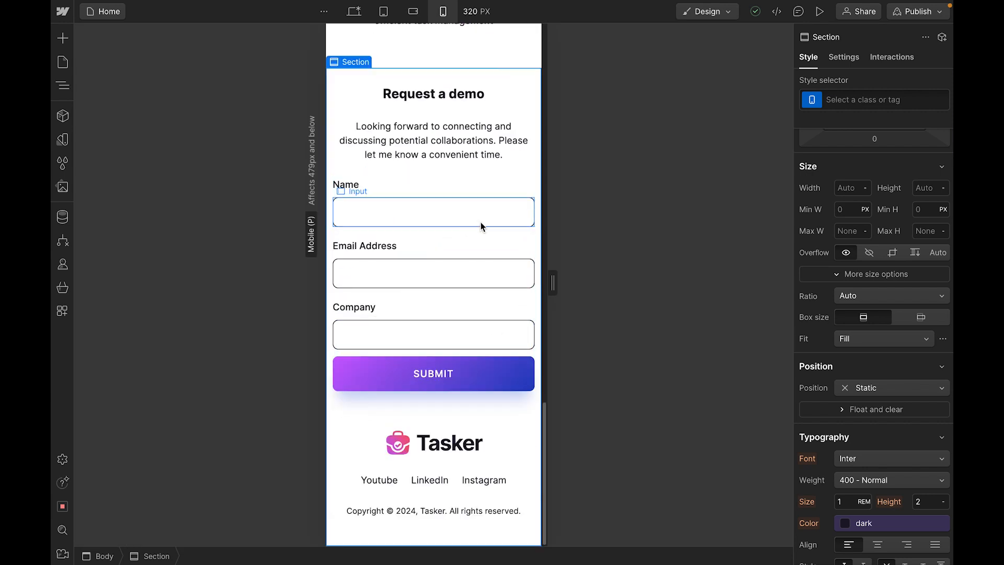
pyautogui.click(405, 195)
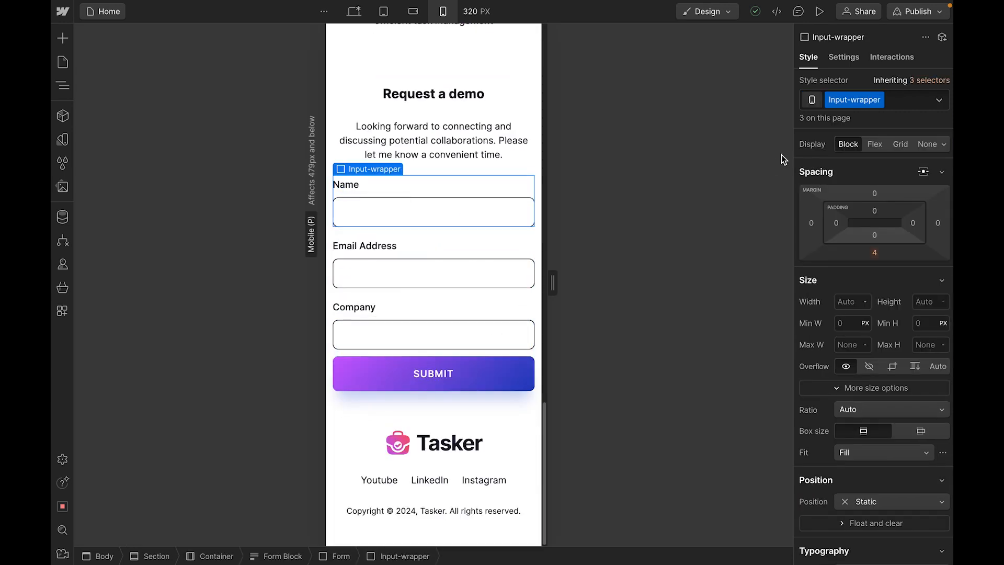
pyautogui.click(901, 100)
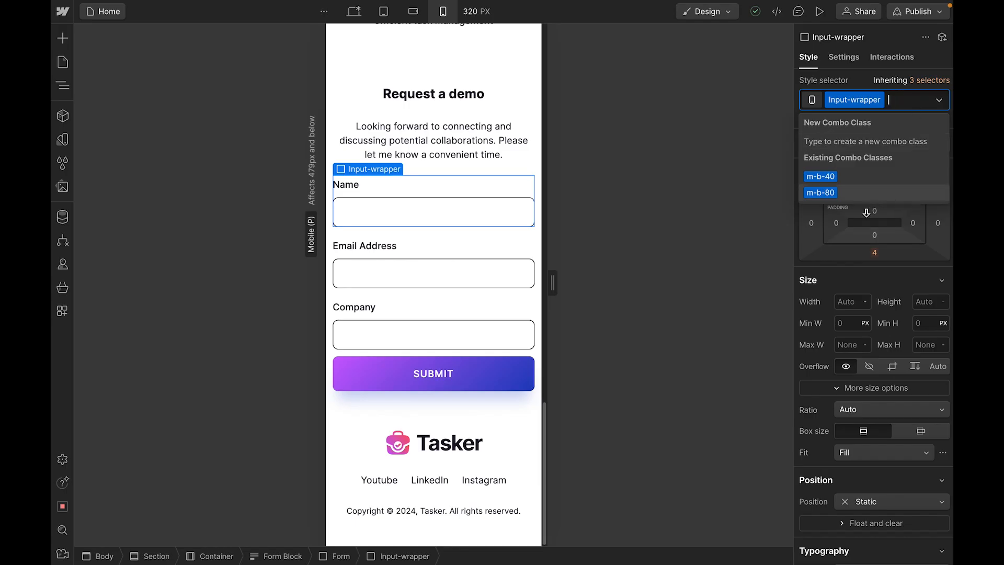
pyautogui.click(833, 192)
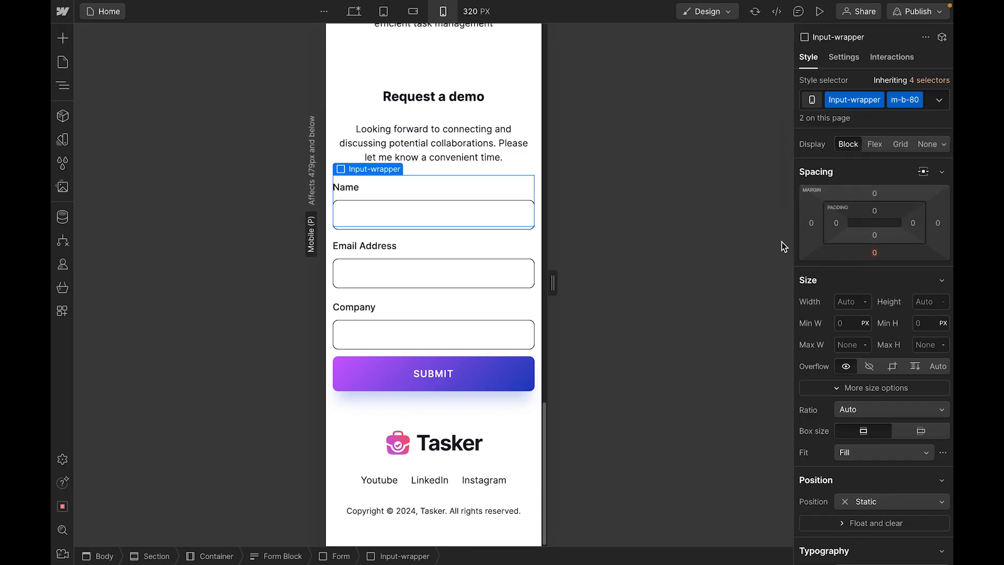
pyautogui.hotkey('ctrl', 'z')
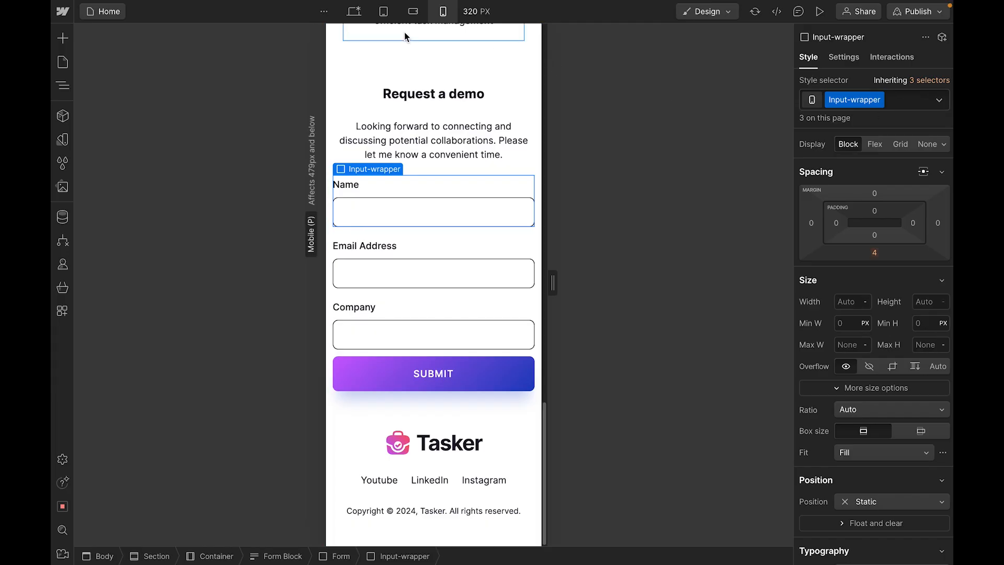
# - Preview the page from desktop through tablet, landscape and portrait mobile, checking the demo form and the footer, and exit the preview
pyautogui.click(353, 11)
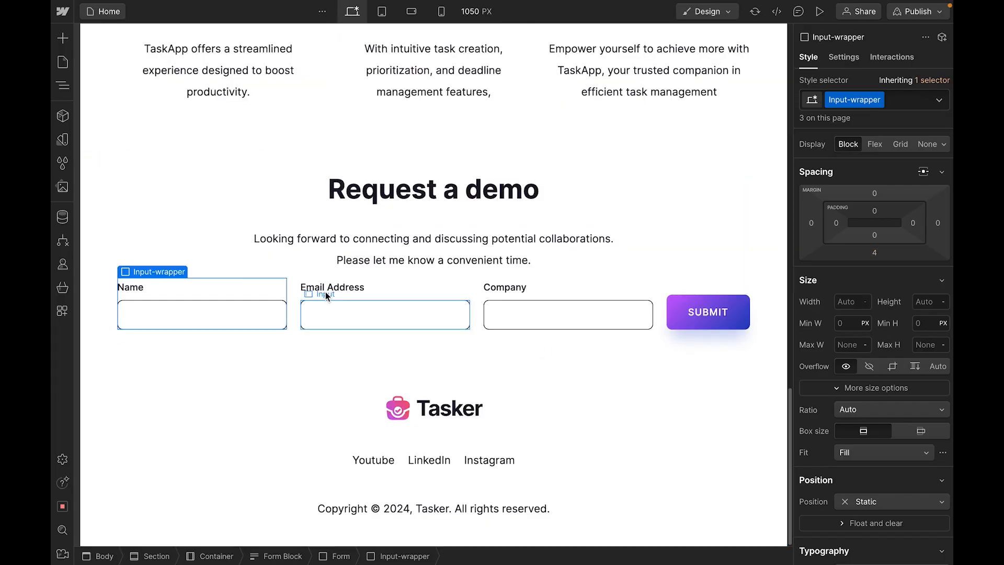
pyautogui.scroll(1, 425, 374)
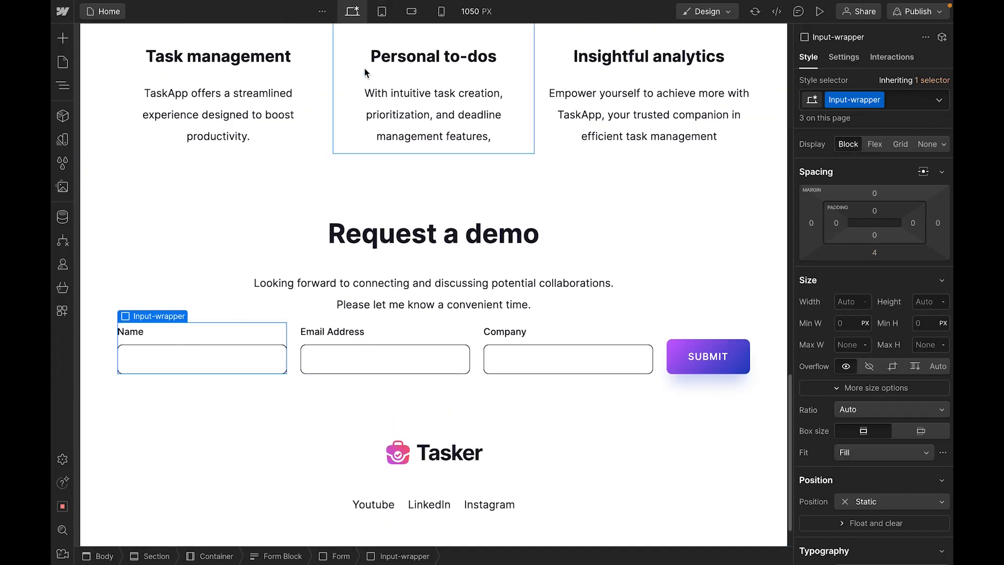
pyautogui.click(819, 11)
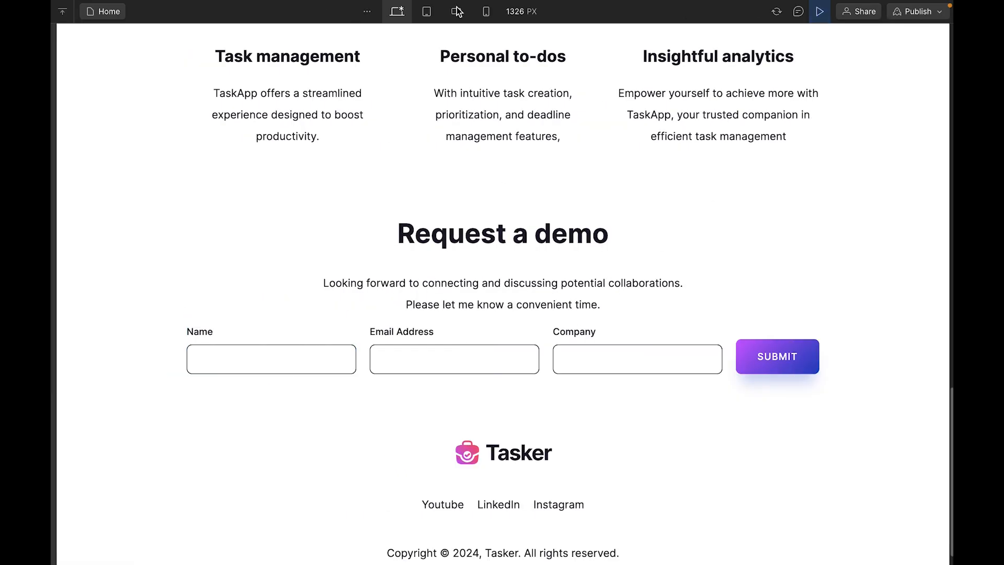
pyautogui.click(427, 12)
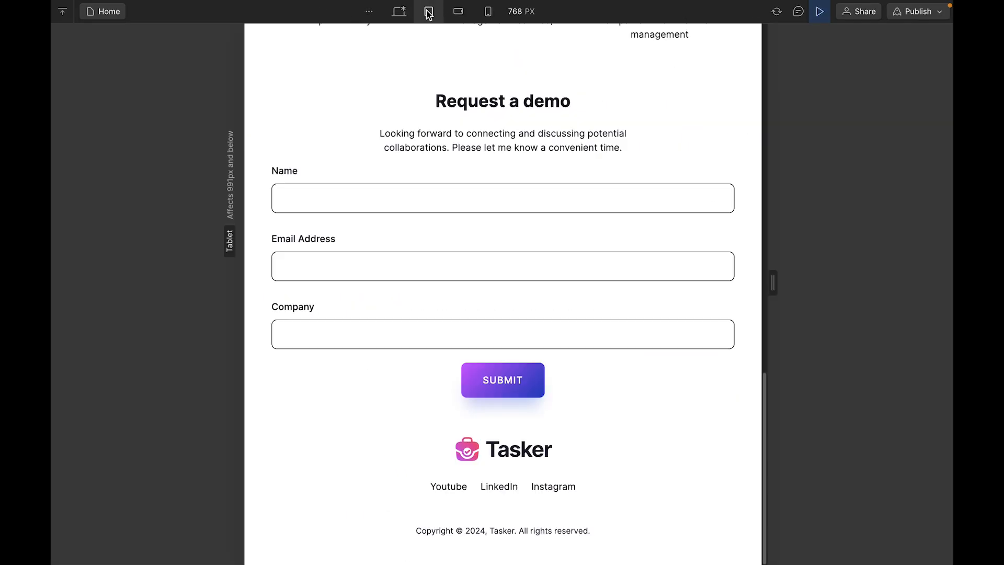
pyautogui.click(458, 12)
pyautogui.scroll(10, 528, 192)
pyautogui.scroll(5, 528, 196)
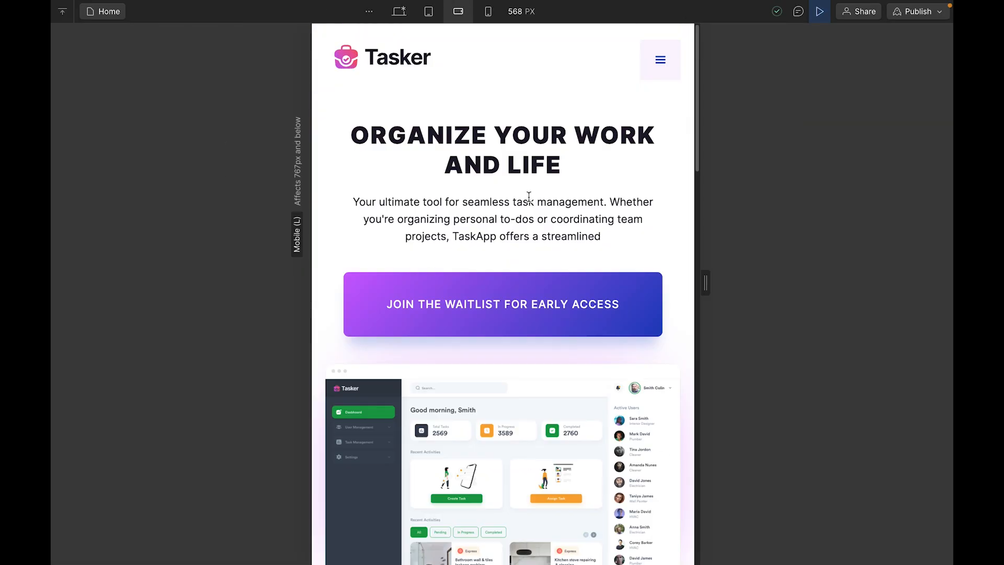
pyautogui.click(488, 11)
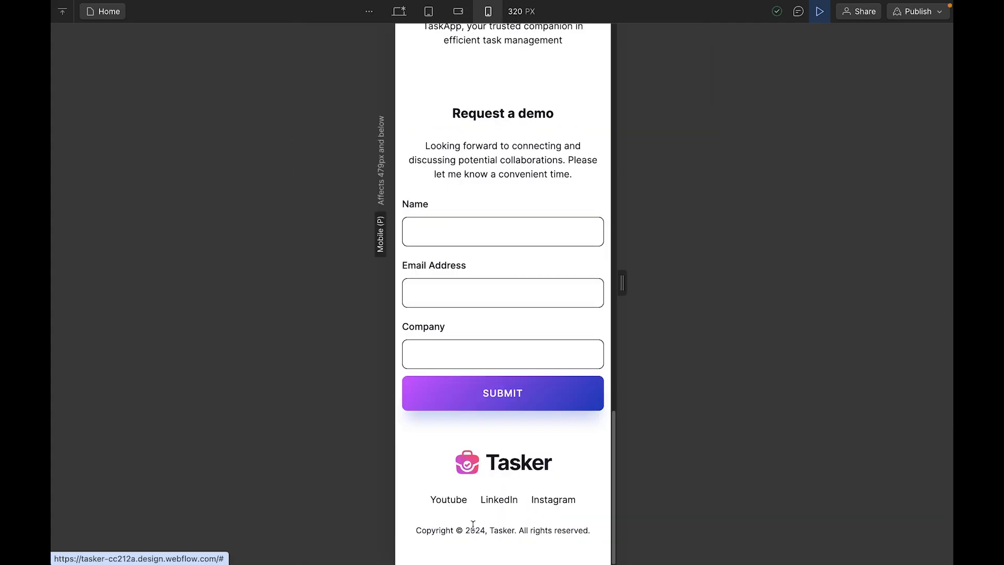
pyautogui.click(819, 11)
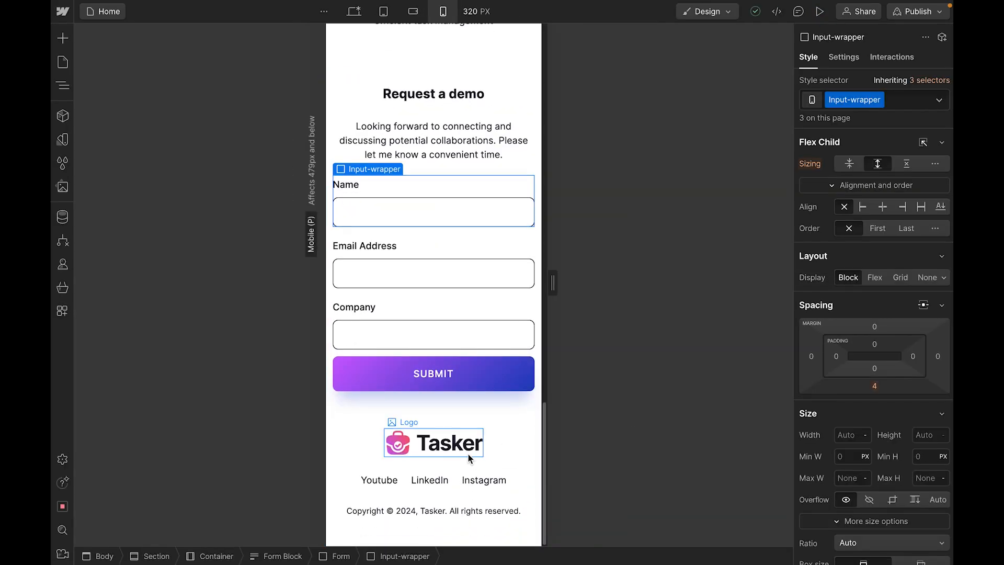
# - Set the font size of the footer's Social-links to 0.8 REM at the portrait mobile breakpoint
pyautogui.click(378, 485)
pyautogui.scroll(-3, 883, 346)
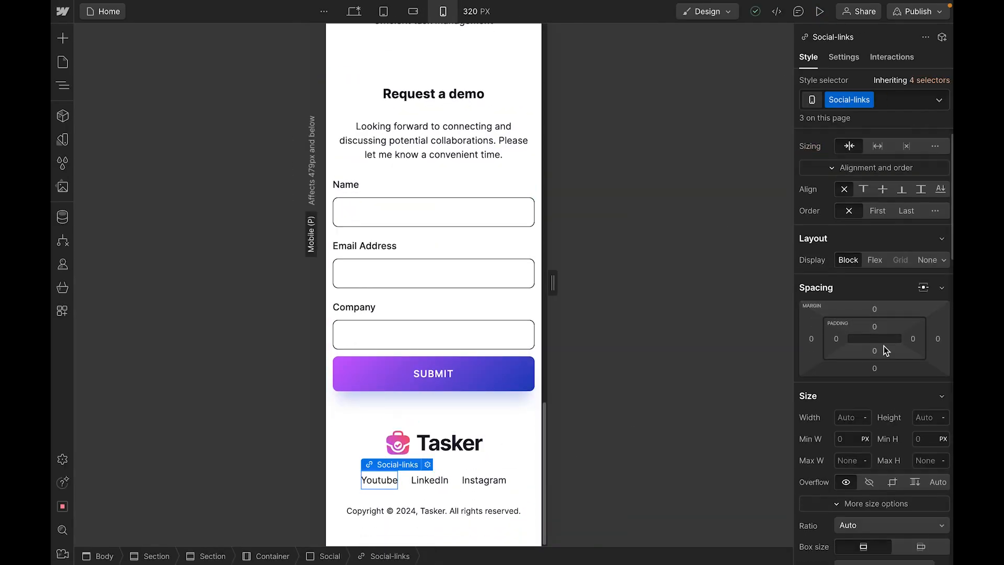
pyautogui.scroll(-10, 871, 421)
pyautogui.click(849, 260)
pyautogui.write('0.7')
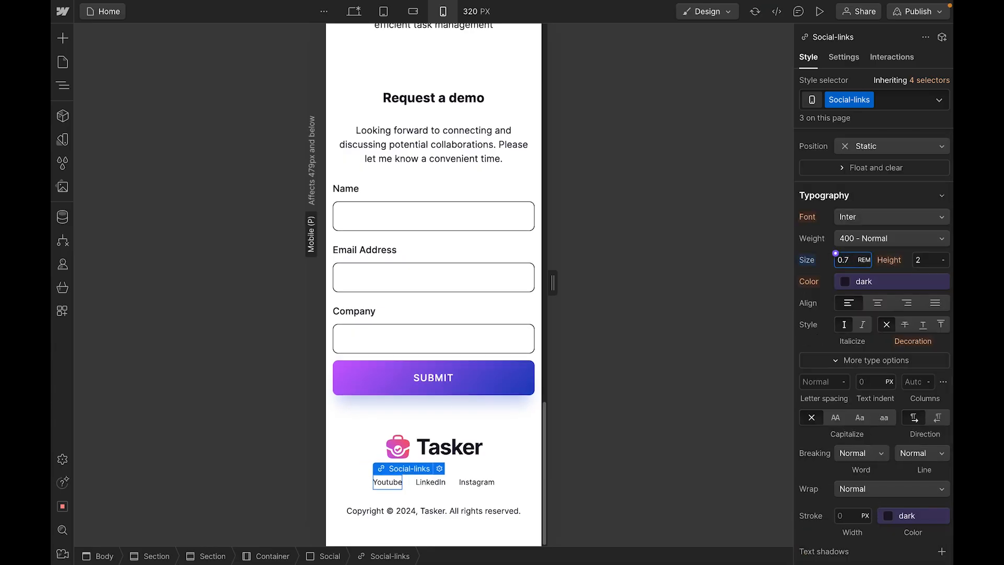
pyautogui.press('Up')
pyautogui.press('Return')
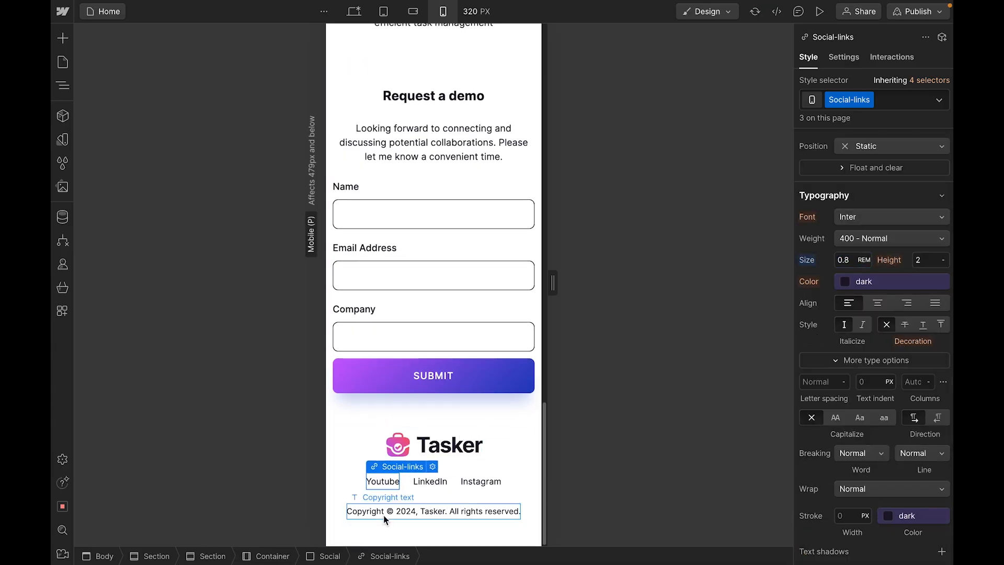
# - Set the footer Copyright text's font size to 0.7 REM at the portrait mobile breakpoint
pyautogui.click(384, 516)
pyautogui.click(844, 260)
pyautogui.write('0.7')
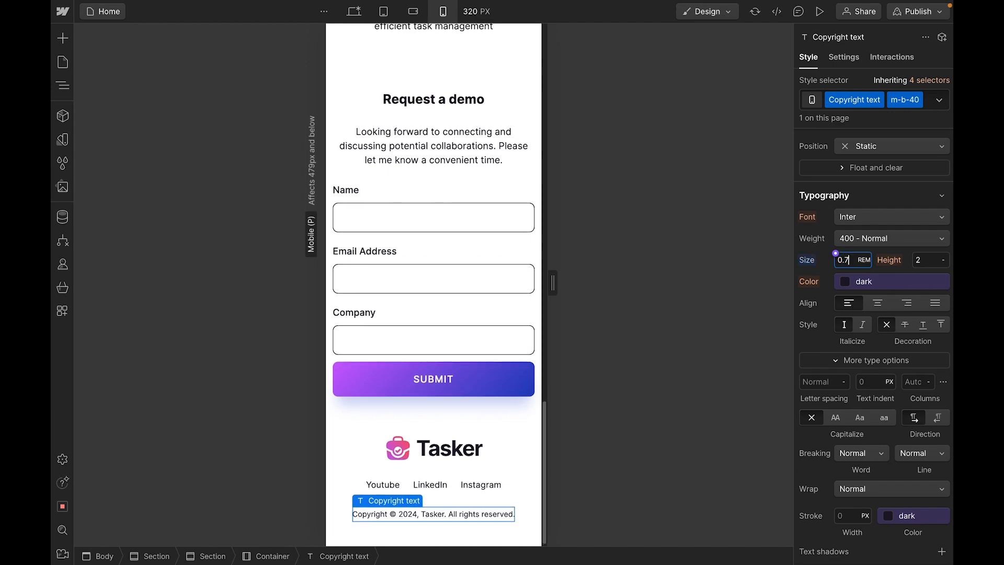
pyautogui.press('Return')
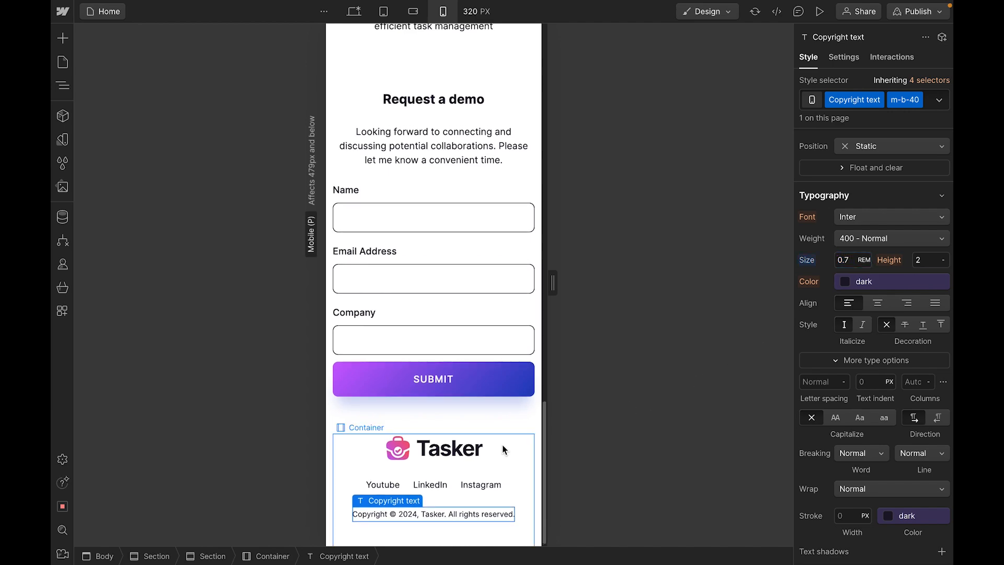
# - Preview the page at the portrait mobile, desktop and tablet breakpoints, examining the tablet layout down to the demo form
pyautogui.click(502, 466)
pyautogui.scroll(10, 501, 466)
pyautogui.click(820, 11)
pyautogui.scroll(10, 470, 293)
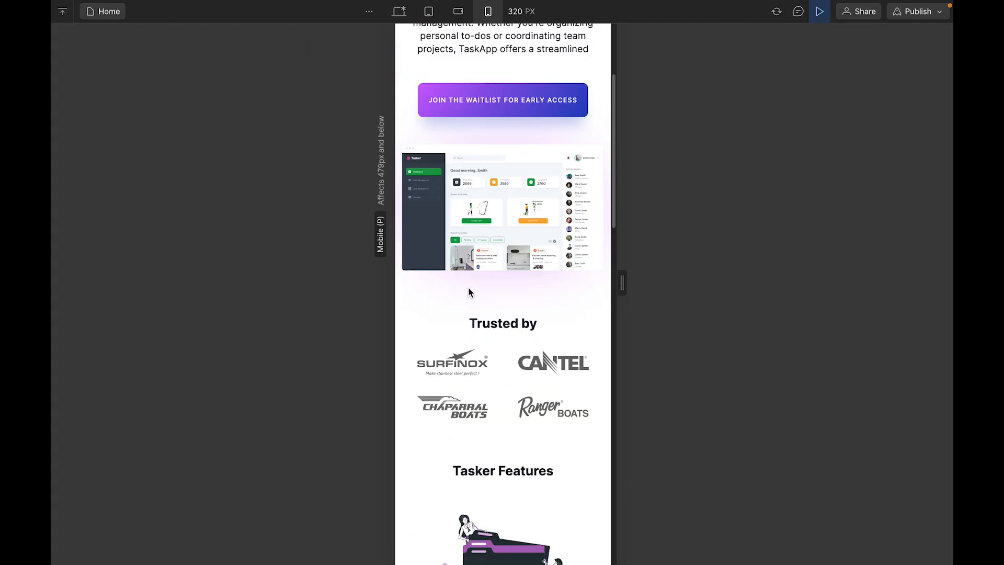
pyautogui.click(398, 10)
pyautogui.click(426, 12)
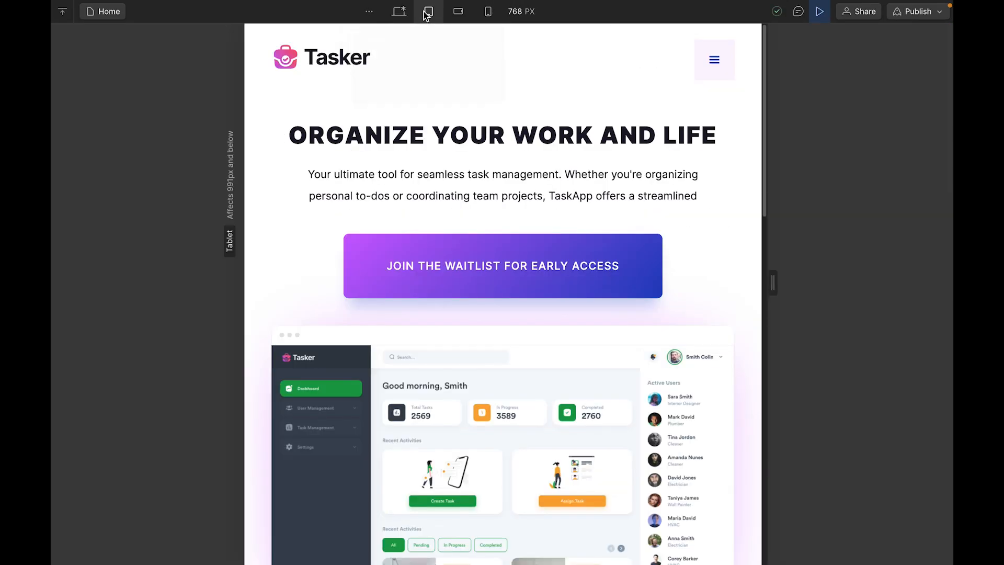
pyautogui.scroll(-6, 496, 194)
pyautogui.scroll(-6, 507, 214)
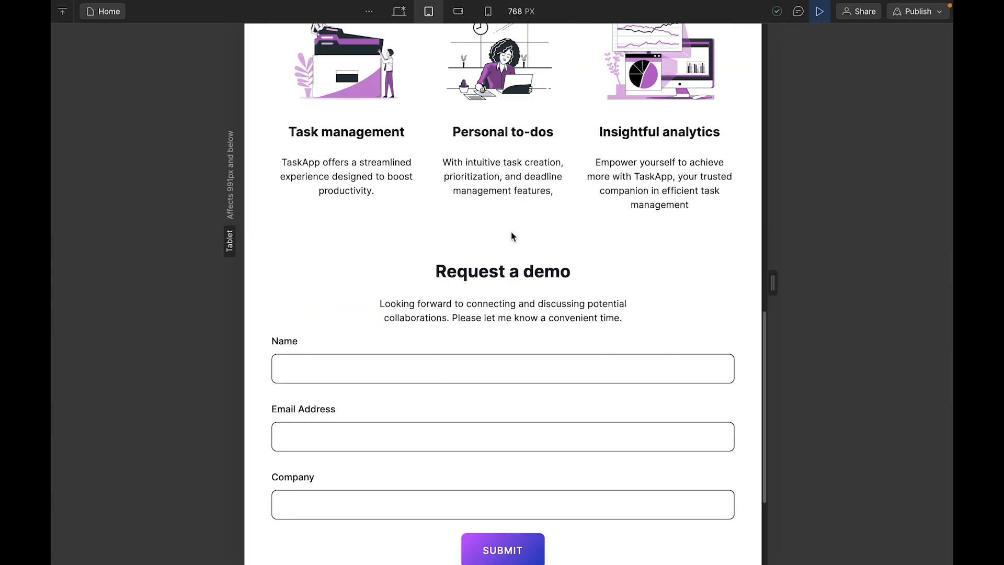
# - Check the landscape and portrait mobile layouts, widen the preview back to desktop for a last check and exit the preview
pyautogui.click(457, 11)
pyautogui.click(490, 11)
pyautogui.scroll(-6, 642, 287)
pyautogui.moveTo(634, 285); pyautogui.dragTo(950, 298)
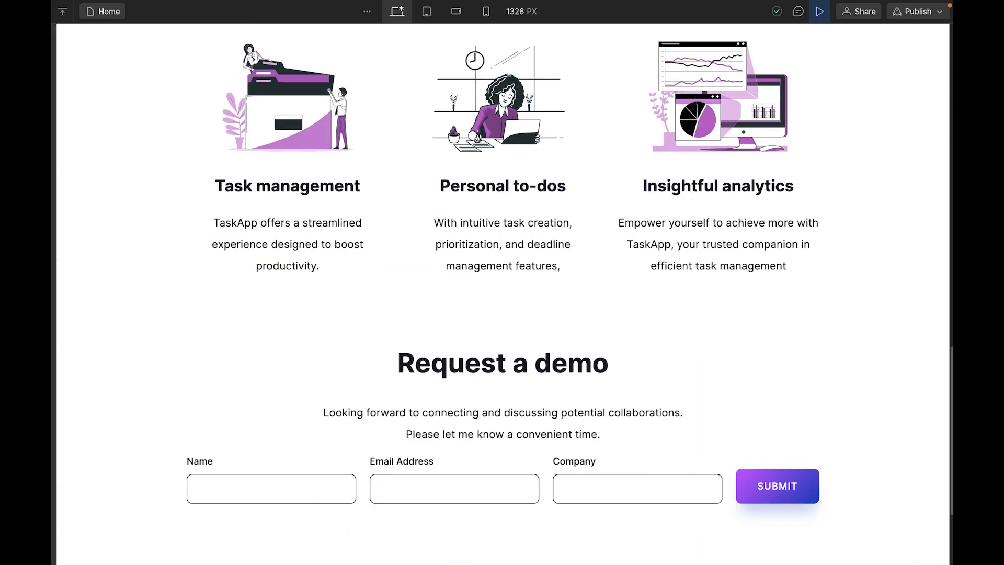
pyautogui.scroll(15, 299, 301)
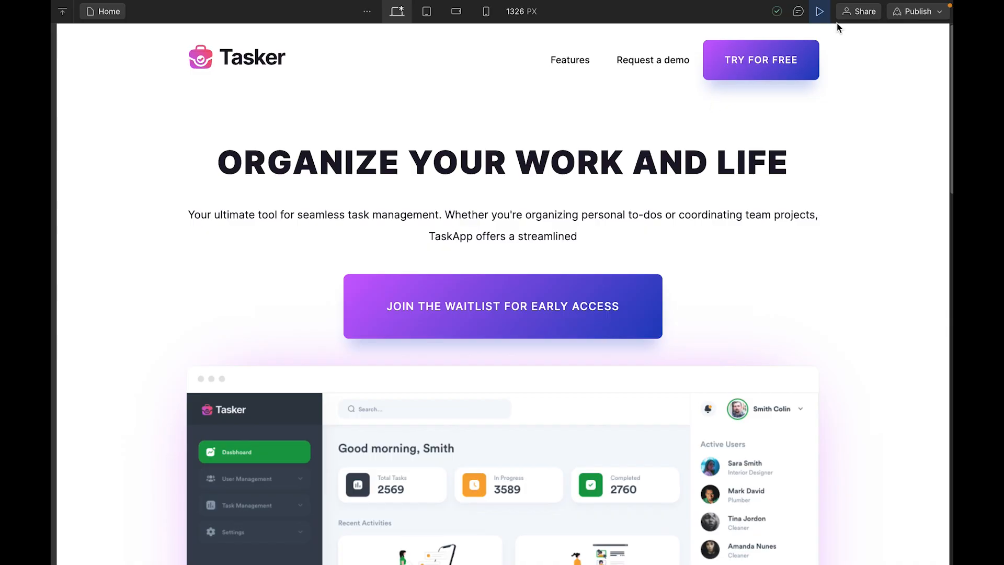
pyautogui.click(819, 11)
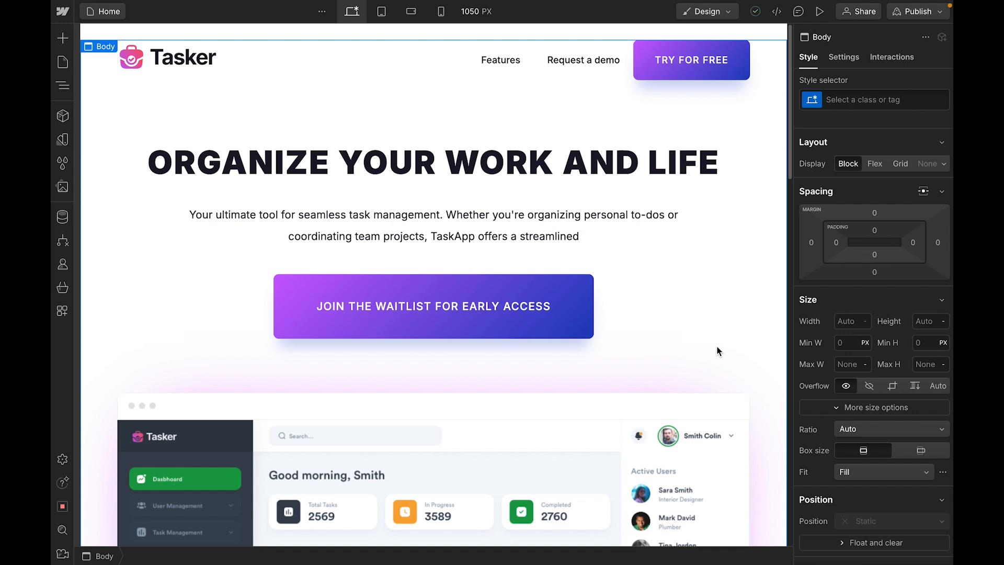
# - Switch the hero's waitlist button to its Hover state and set its outer box shadow's blur to 60 px
pyautogui.click(557, 321)
pyautogui.click(939, 99)
pyautogui.click(855, 157)
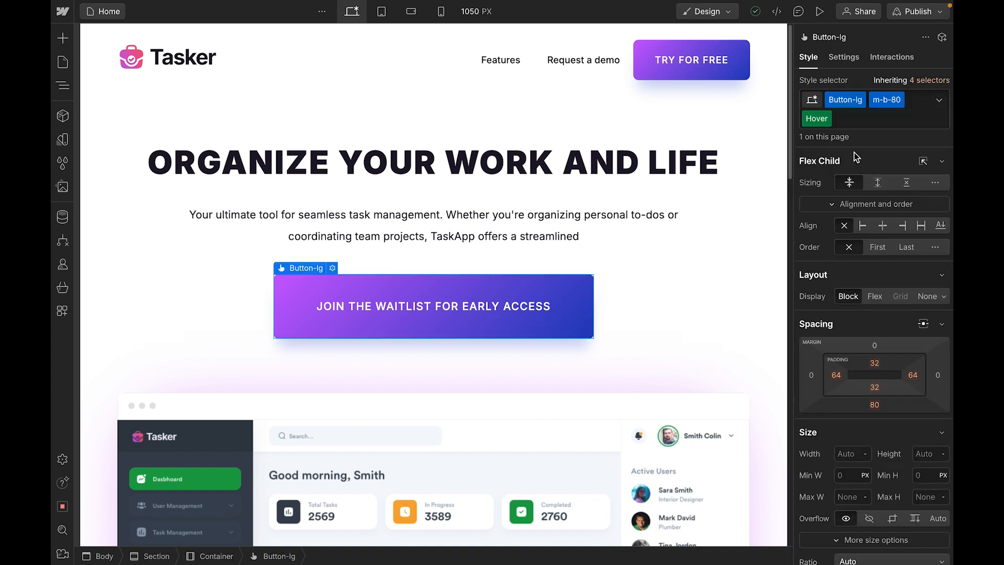
pyautogui.scroll(-2, 899, 251)
pyautogui.scroll(-10, 894, 267)
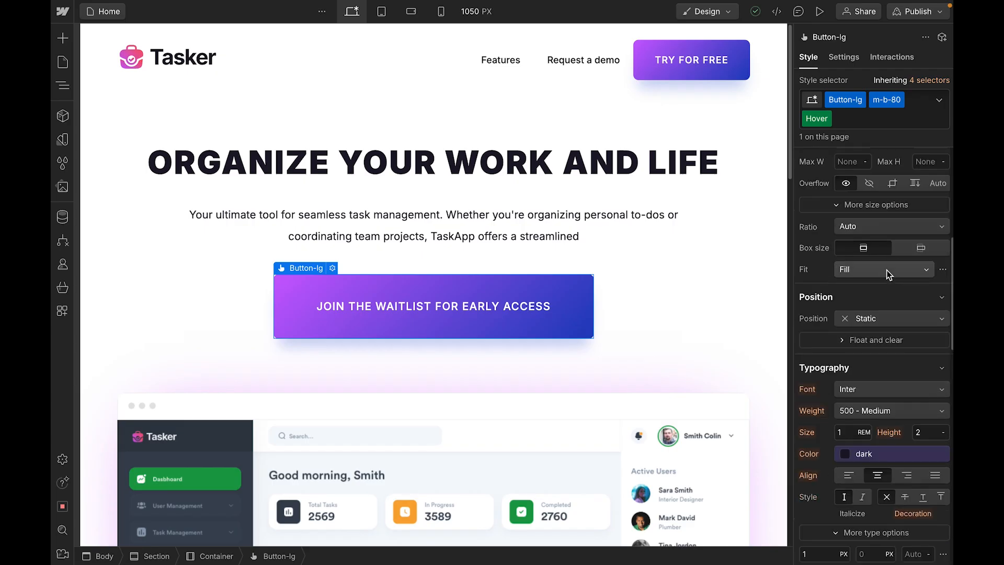
pyautogui.scroll(-3, 891, 408)
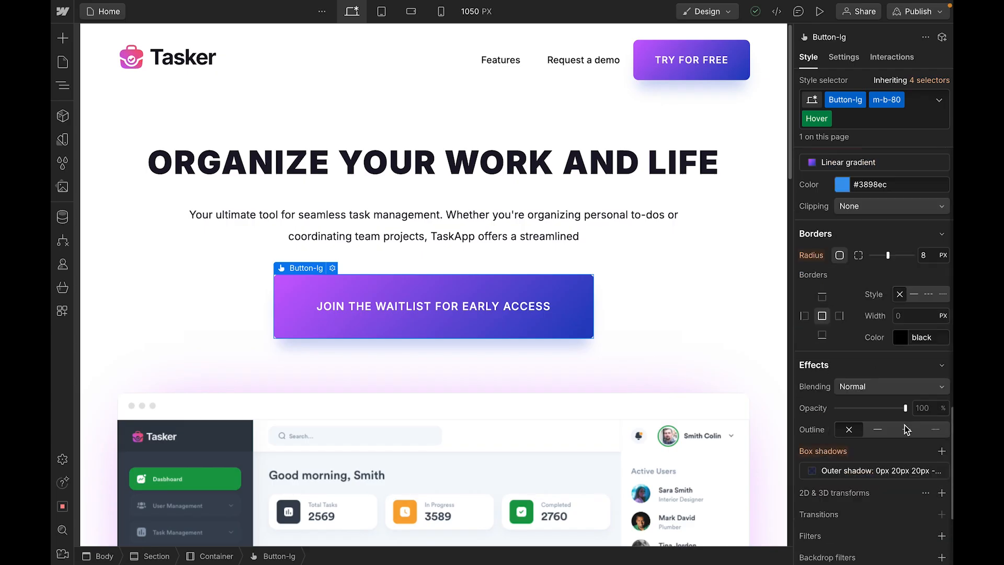
pyautogui.scroll(-1, 876, 473)
pyautogui.click(879, 439)
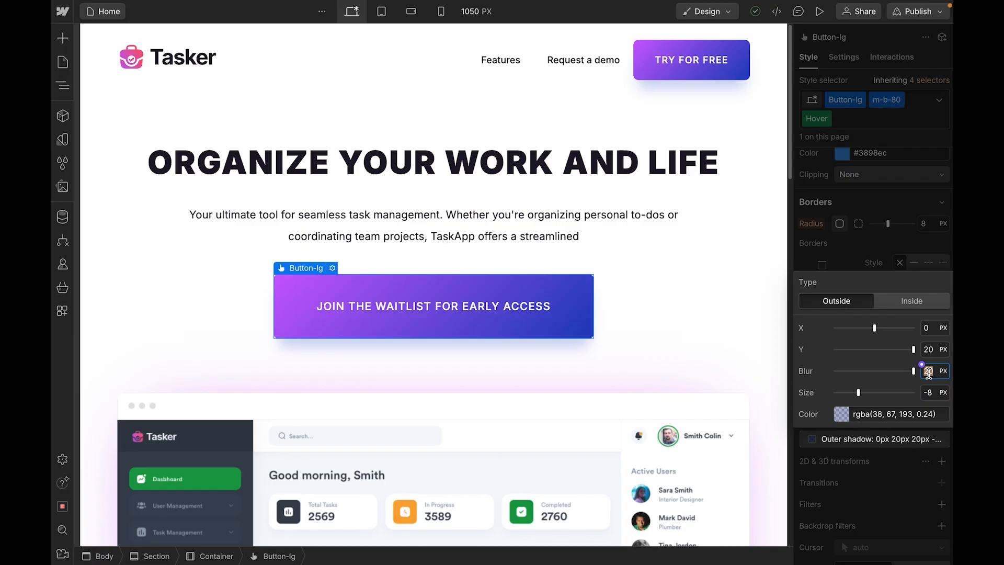
pyautogui.write('6')
pyautogui.press('Return')
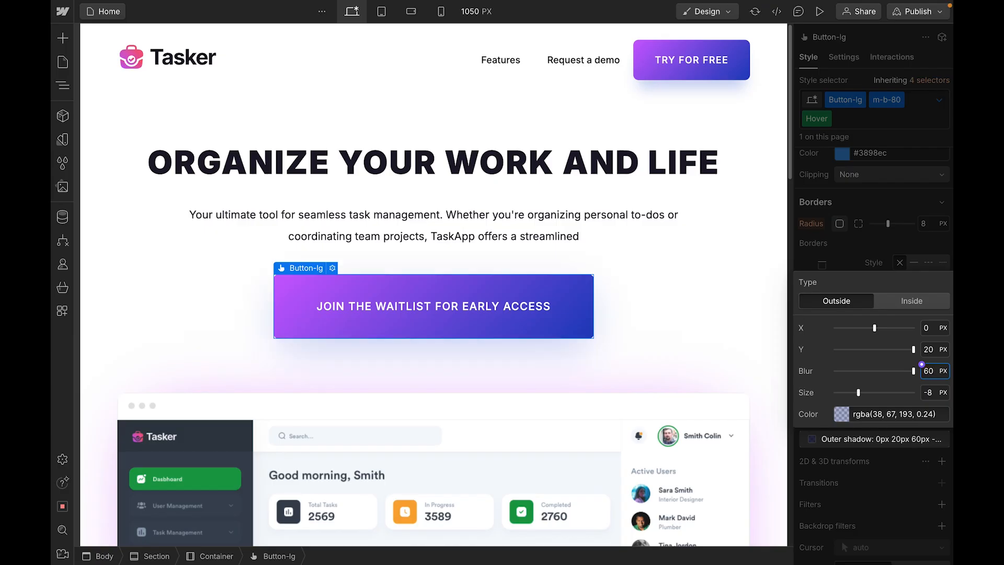
# - Set the waitlist button's hover shadow to a blur of 80 px and a size of 20 px
pyautogui.doubleClick(930, 372)
pyautogui.doubleClick(930, 394)
pyautogui.write('20')
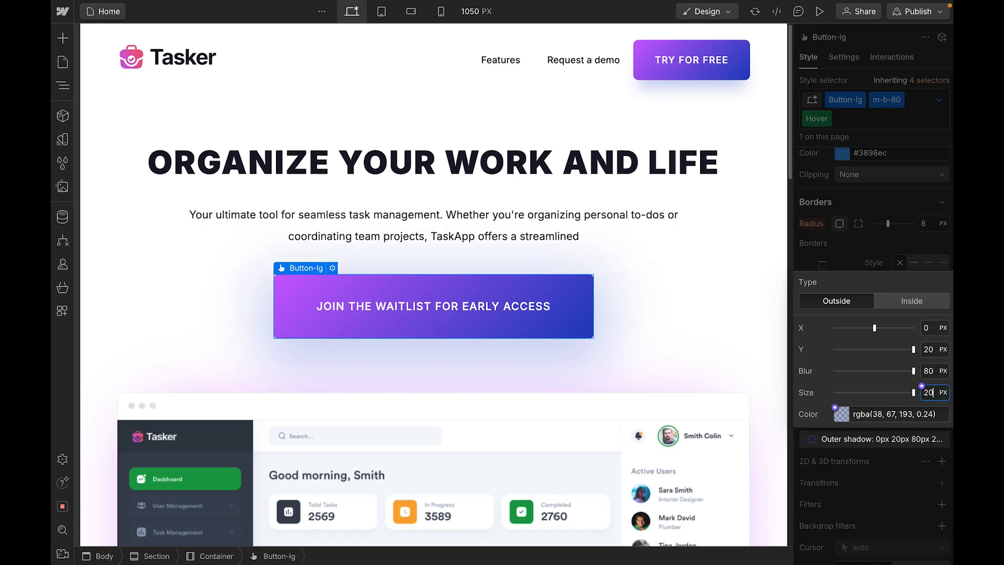
# - Raise the opacity of the waitlist button's hover shadow colour to 40%
pyautogui.click(935, 414)
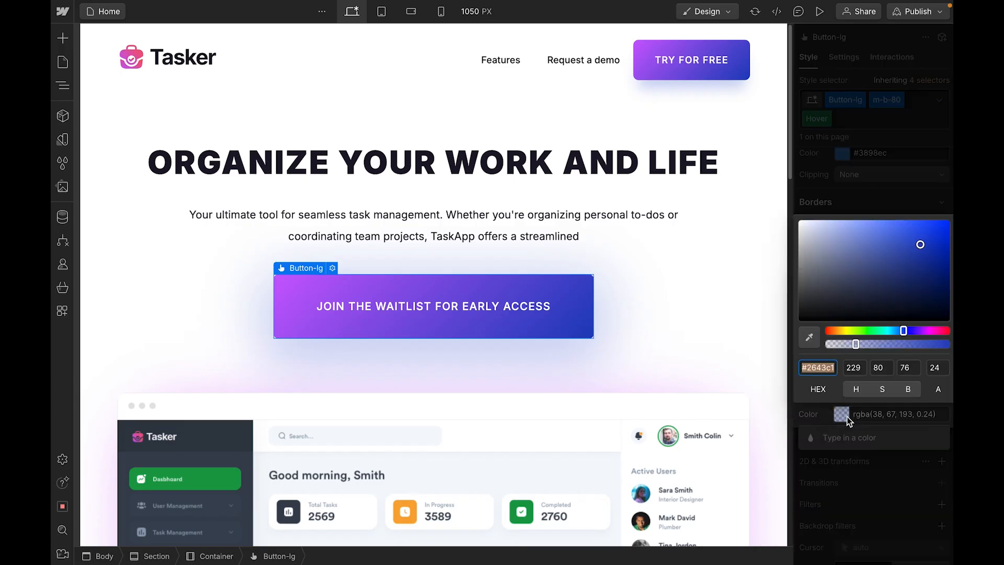
pyautogui.doubleClick(934, 369)
pyautogui.write('40')
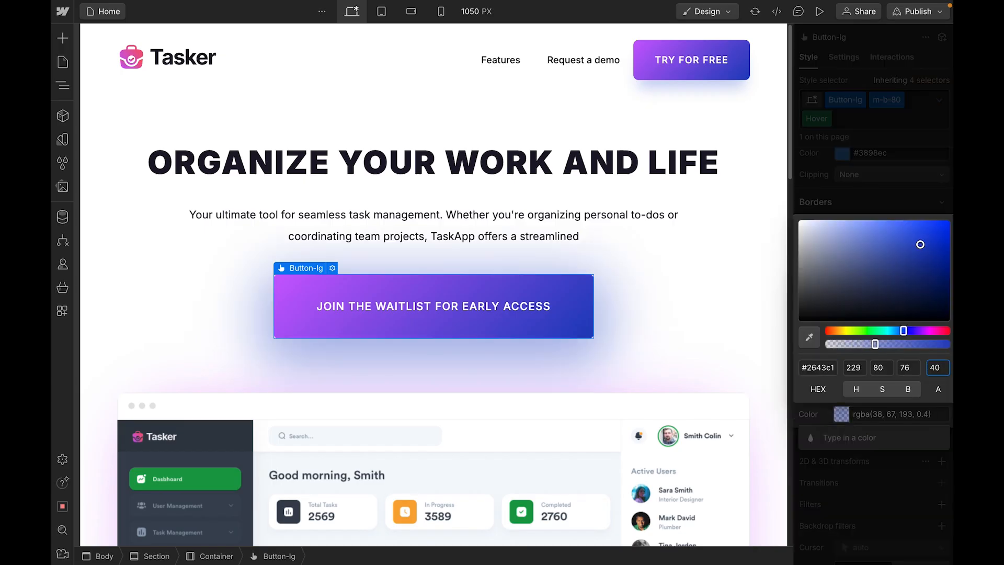
pyautogui.click(703, 312)
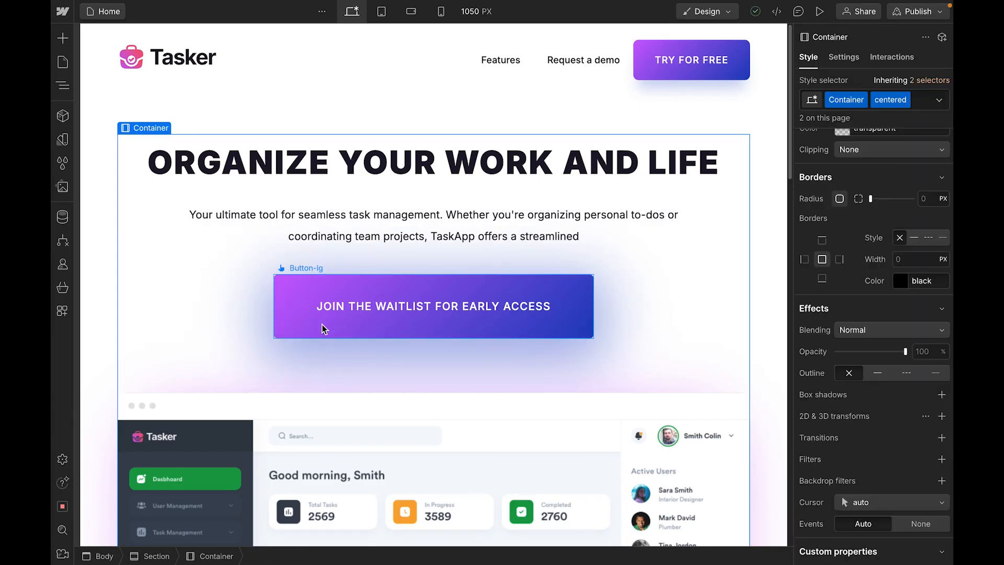
# - Add a Box Shadow transition with a 400 ms duration to the hero's waitlist button
pyautogui.click(569, 315)
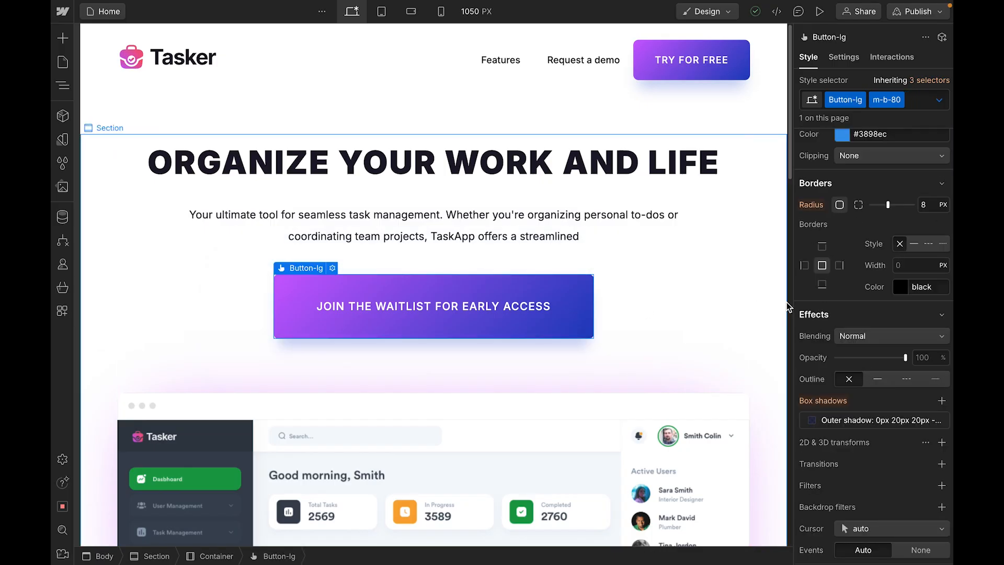
pyautogui.scroll(-3, 876, 354)
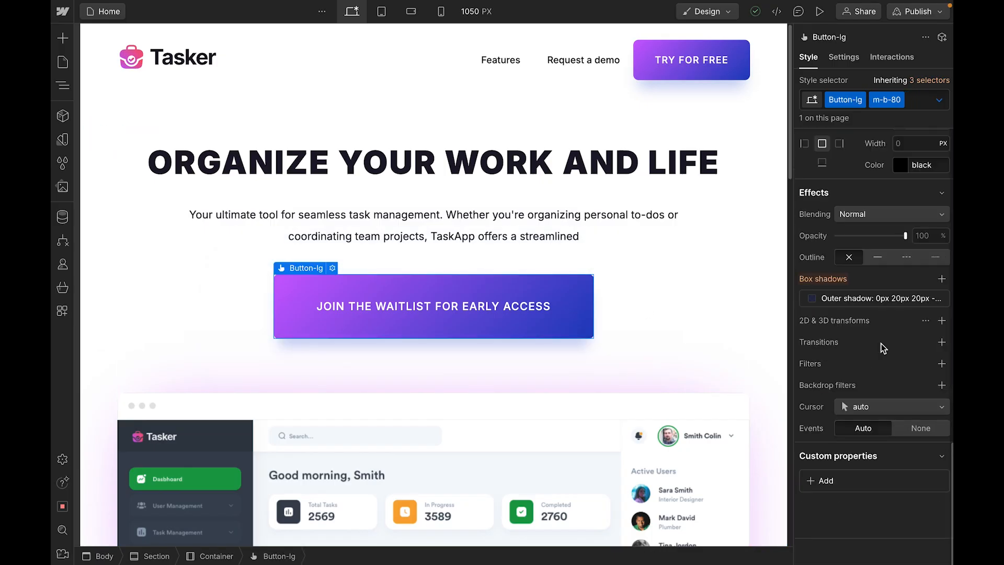
pyautogui.click(941, 342)
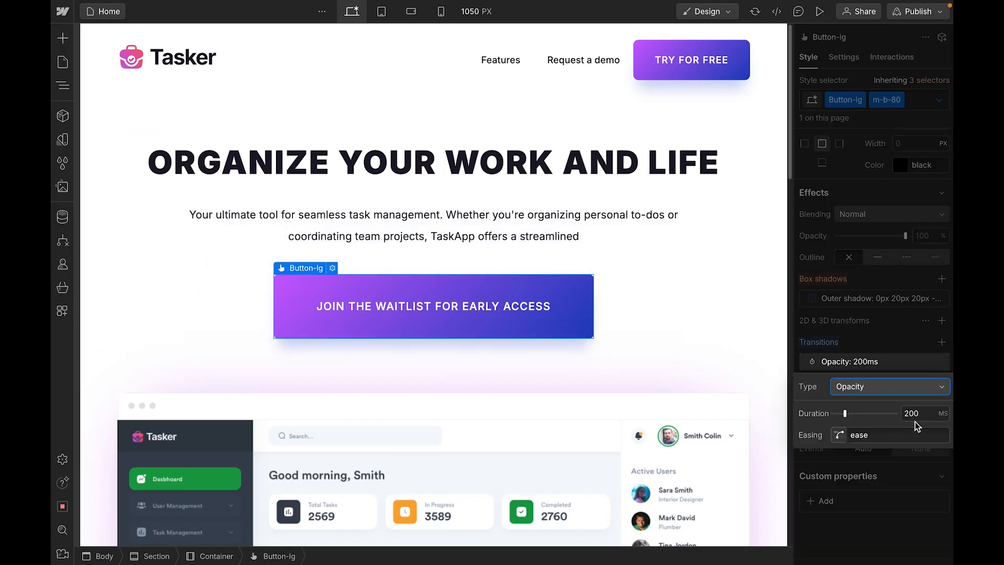
pyautogui.click(889, 386)
pyautogui.click(870, 204)
pyautogui.doubleClick(916, 413)
pyautogui.write('400')
pyautogui.press('Return')
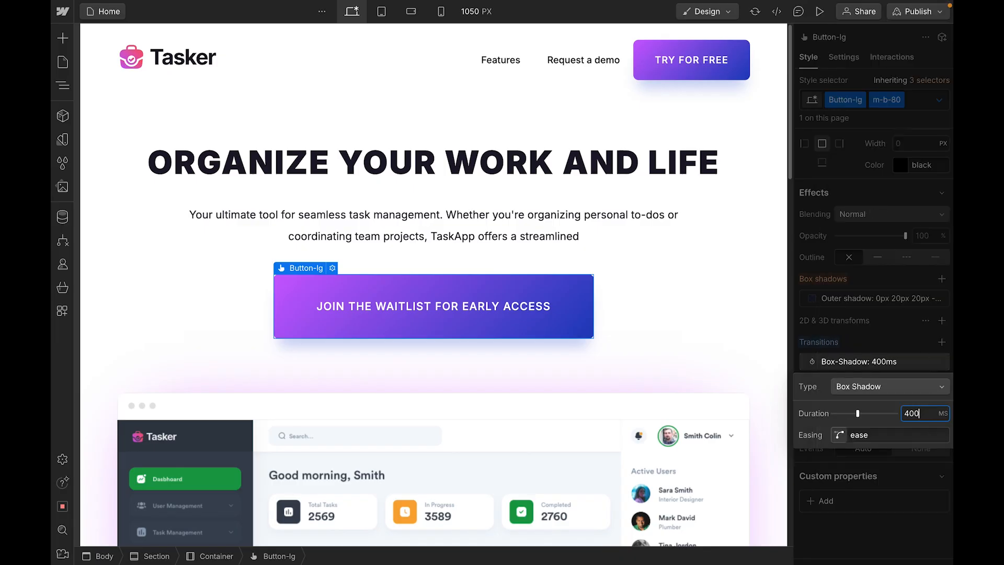
pyautogui.click(726, 331)
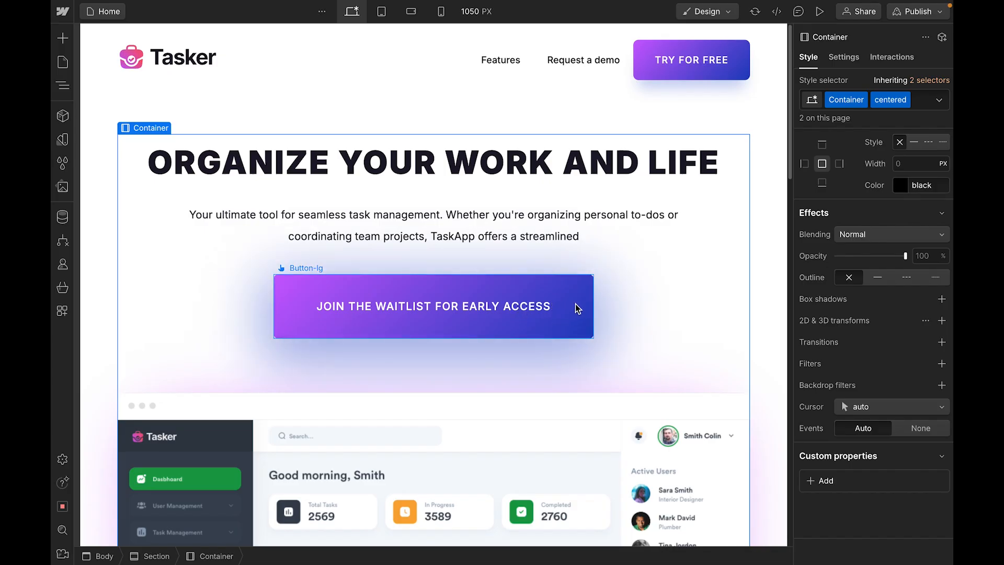
# - Switch the navbar's Try for free button to its Hover state for styling its effects
pyautogui.click(743, 73)
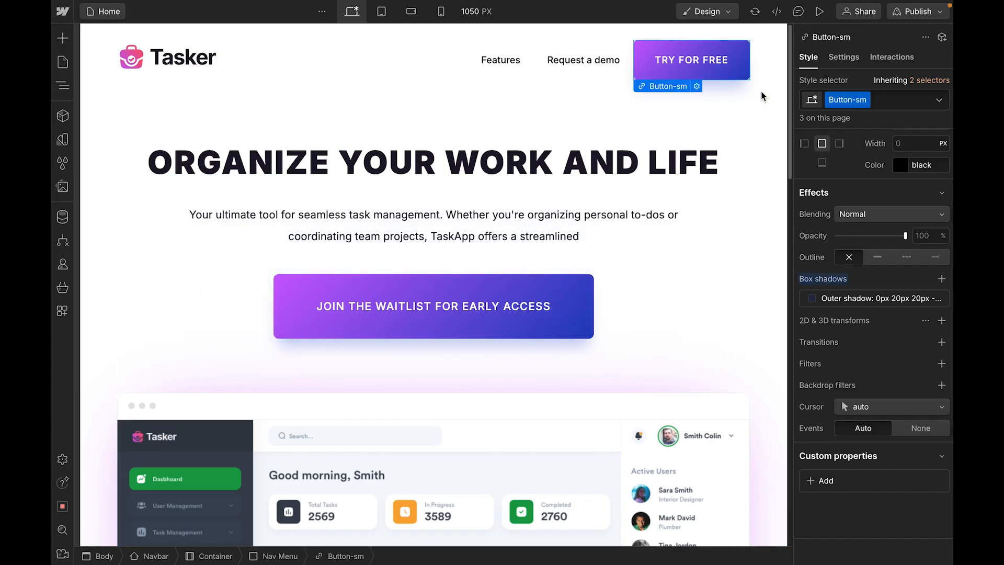
pyautogui.scroll(5, 874, 248)
pyautogui.click(944, 100)
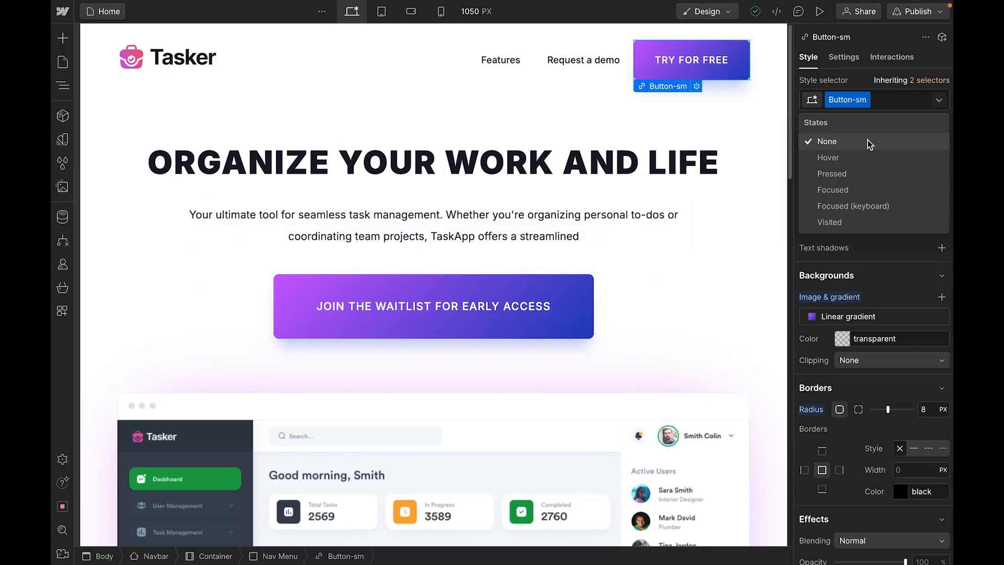
pyautogui.click(846, 157)
pyautogui.scroll(-3, 873, 259)
pyautogui.scroll(-3, 874, 265)
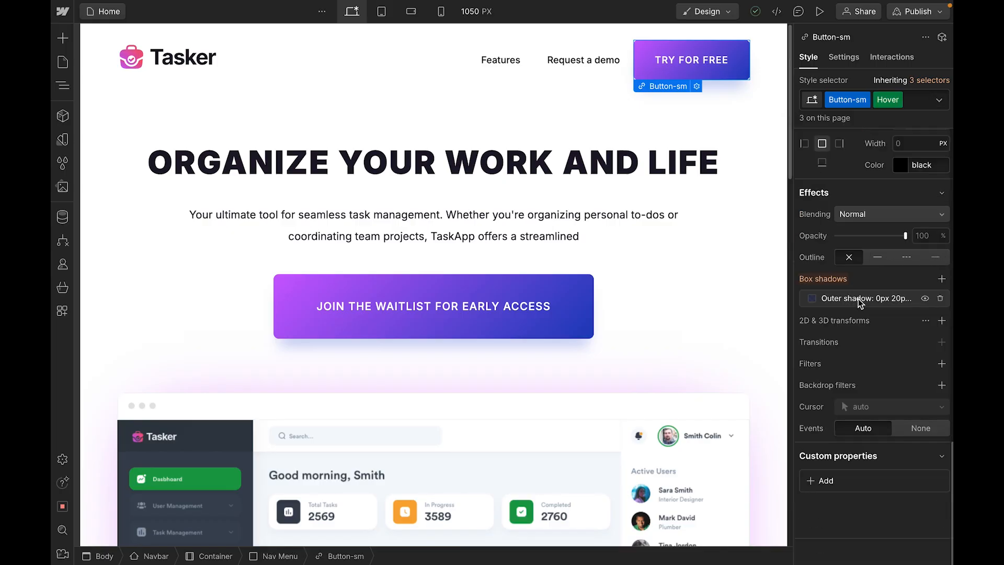
# - Set the Try for free button's outer hover shadow to a Y offset, blur and size of 0 px
pyautogui.click(858, 298)
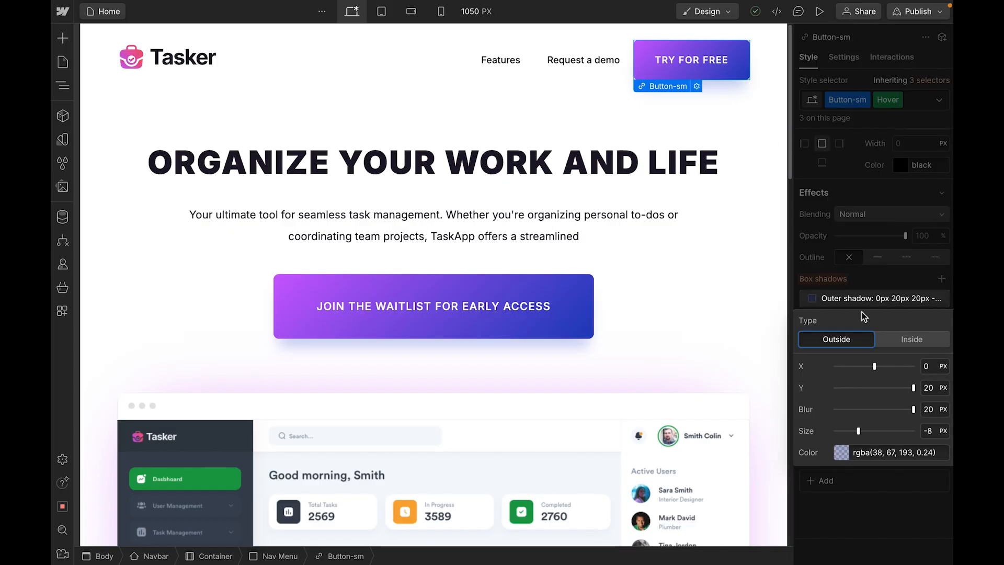
pyautogui.click(930, 388)
pyautogui.write('0')
pyautogui.press('Return')
pyautogui.click(921, 402)
pyautogui.write('0')
pyautogui.press('Return')
pyautogui.click(921, 424)
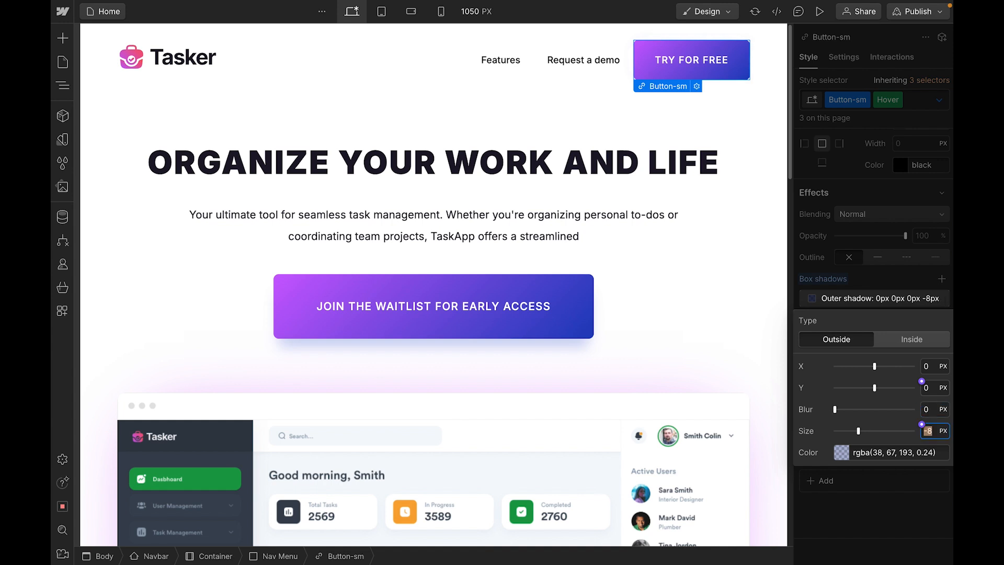
pyautogui.write('0')
pyautogui.press('Return')
pyautogui.click(772, 118)
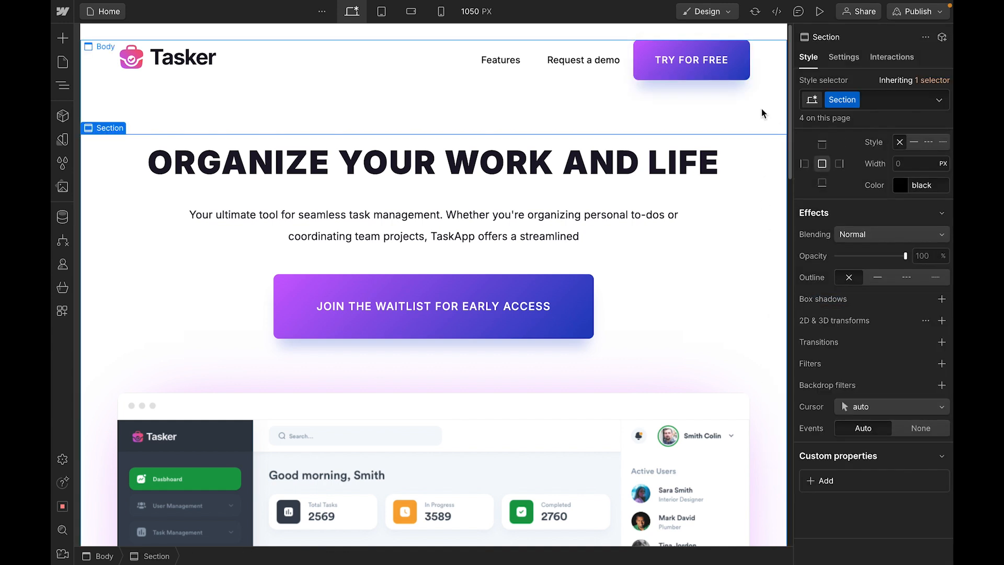
# - Add a Box Shadow transition with a 400 ms duration to the base state of the Try for free button
pyautogui.click(712, 65)
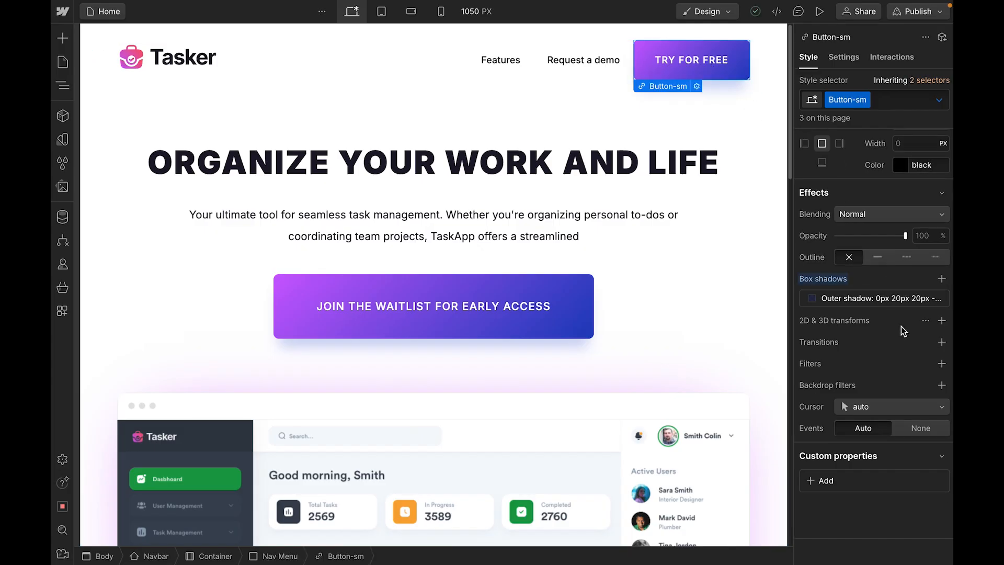
pyautogui.click(940, 342)
pyautogui.click(889, 386)
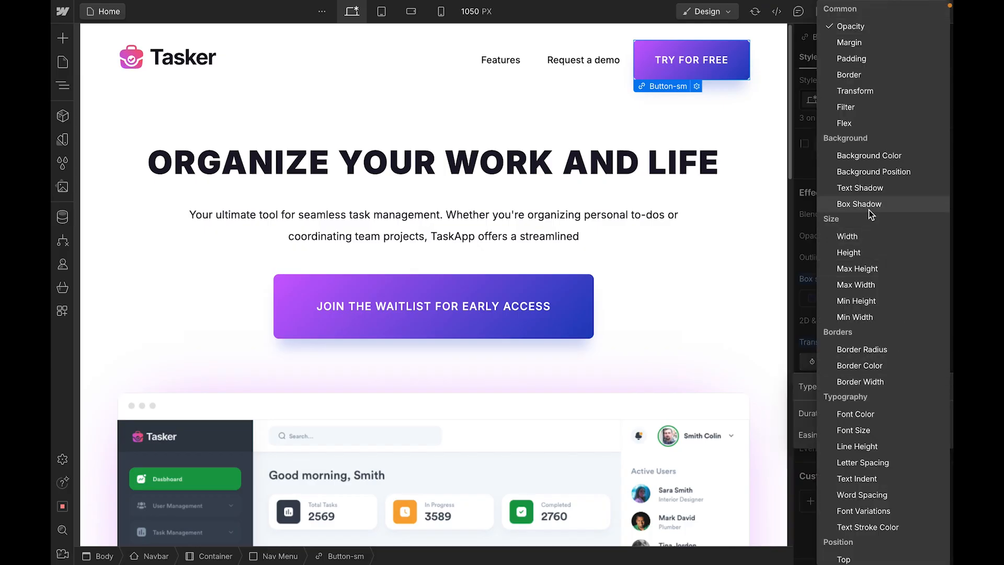
pyautogui.press('Escape')
pyautogui.click(921, 415)
pyautogui.write('400')
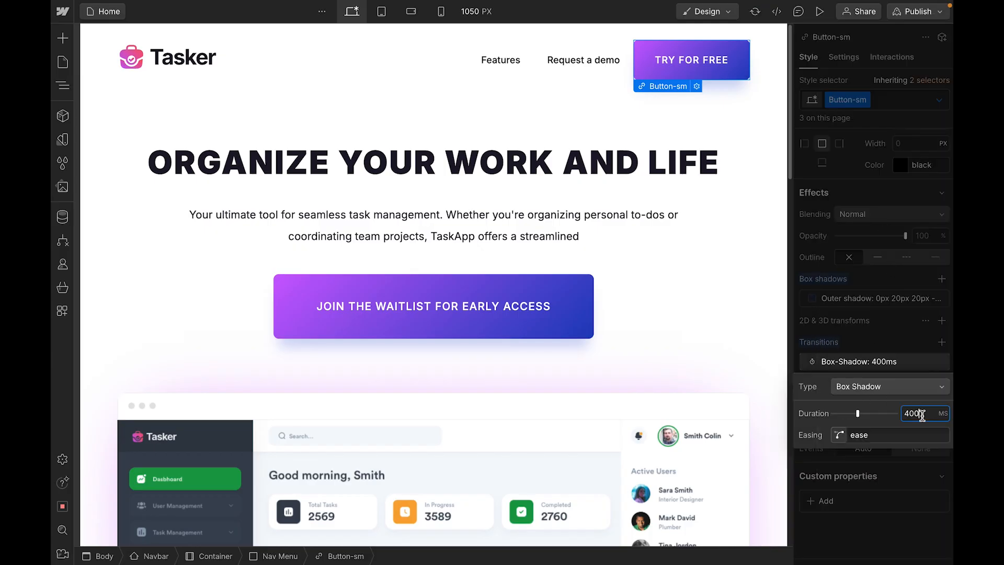
pyautogui.click(863, 332)
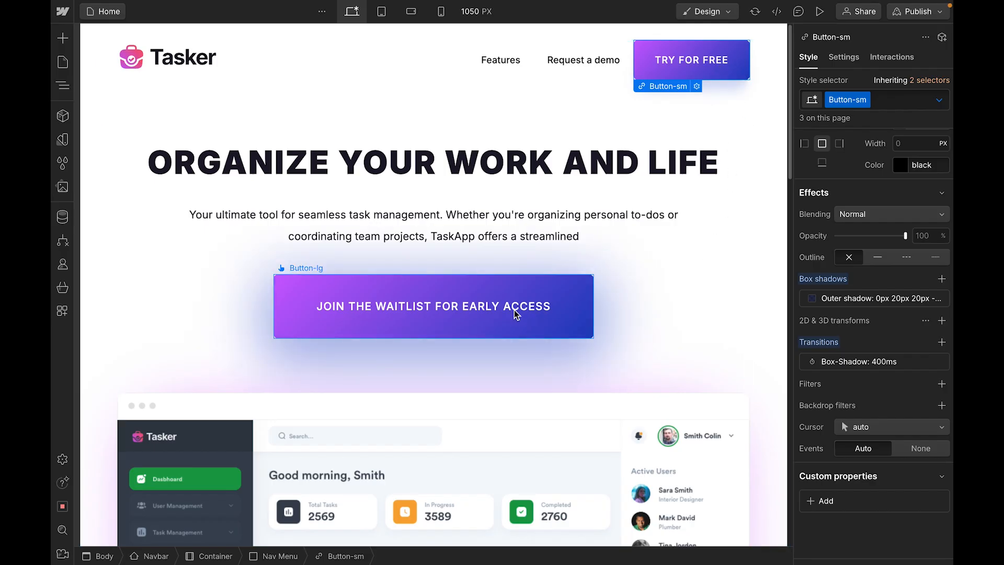
# - Look through the page down to the demo form to check the Submit button's hover effect, and return to the hero
pyautogui.scroll(-10, 680, 308)
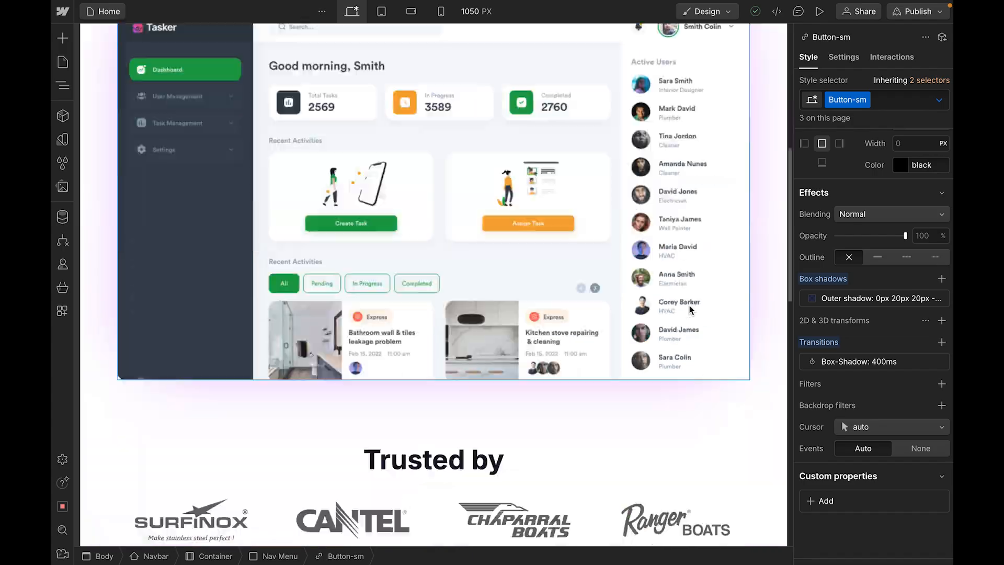
pyautogui.scroll(-10, 690, 311)
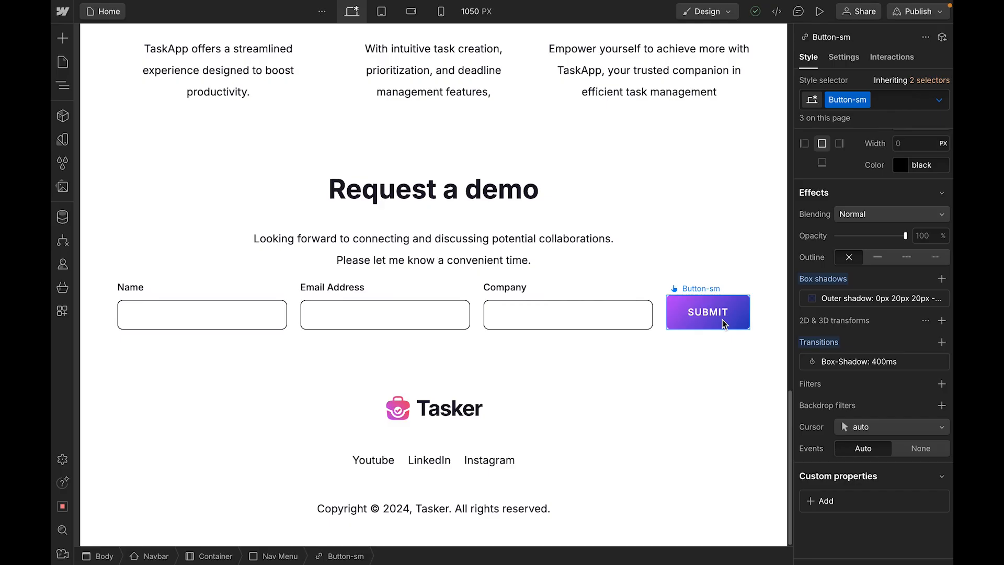
pyautogui.scroll(1, 700, 366)
pyautogui.scroll(12, 711, 345)
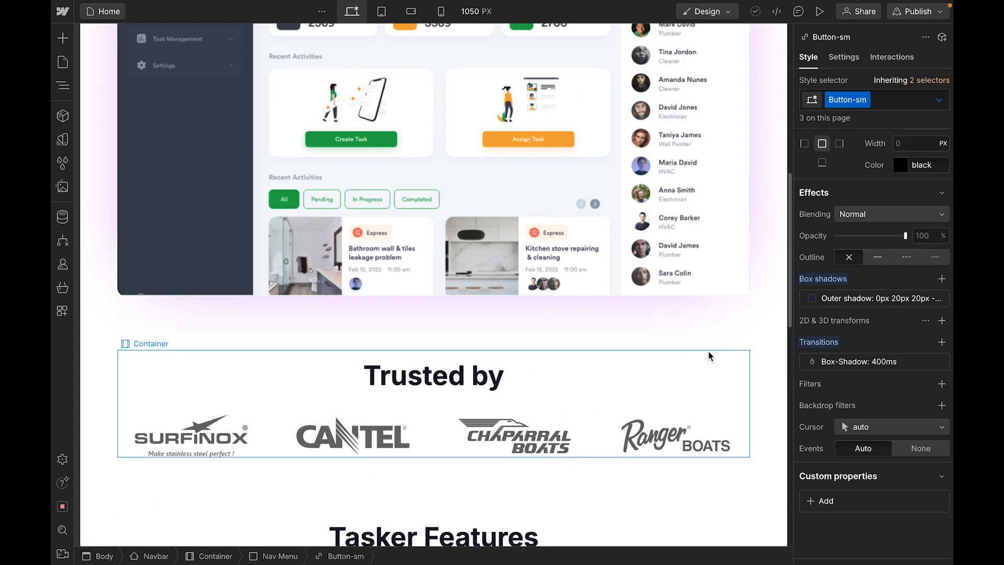
pyautogui.scroll(10, 709, 356)
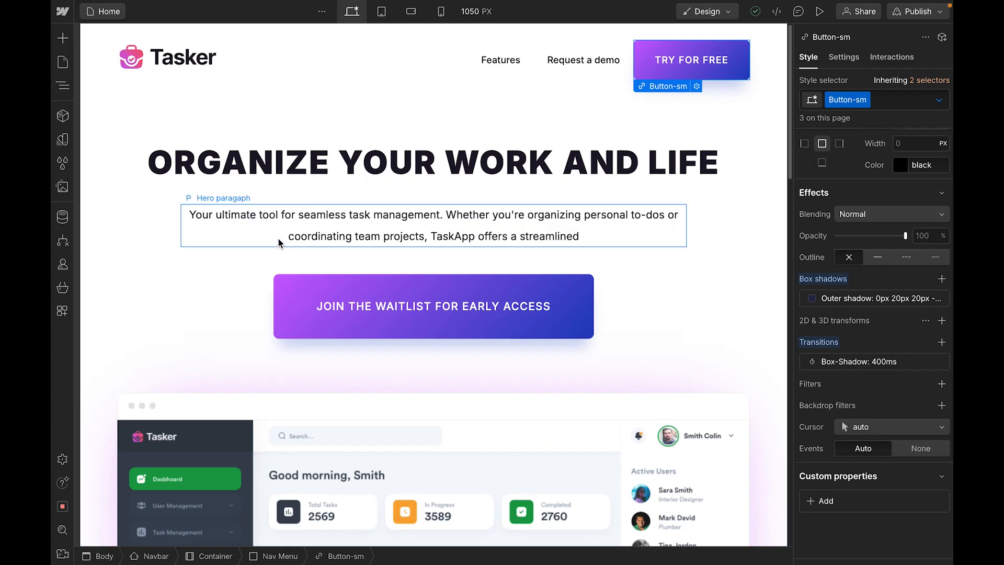
# - Select the hero heading, preview the page to check the button hover effects and exit the preview
pyautogui.click(293, 170)
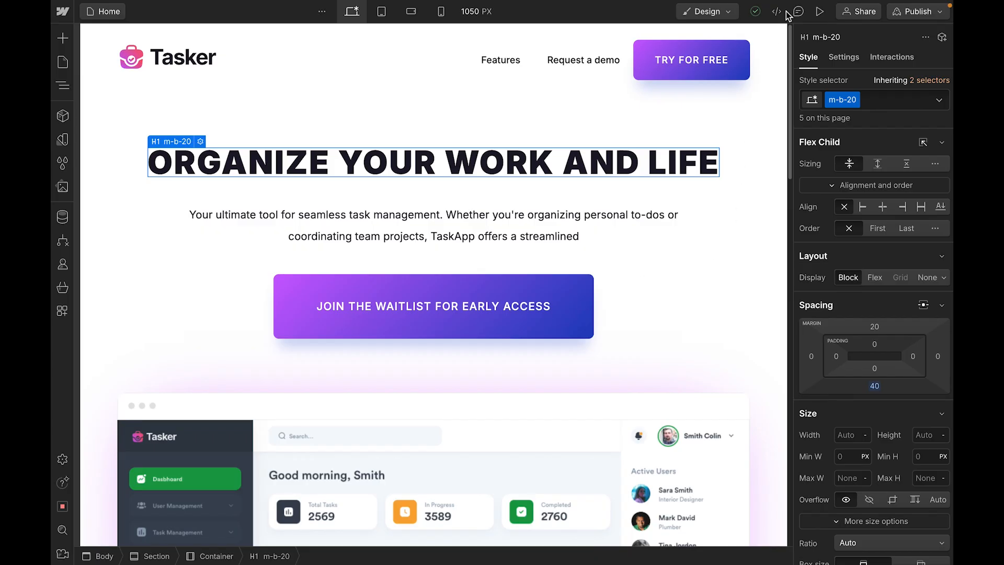
pyautogui.click(819, 12)
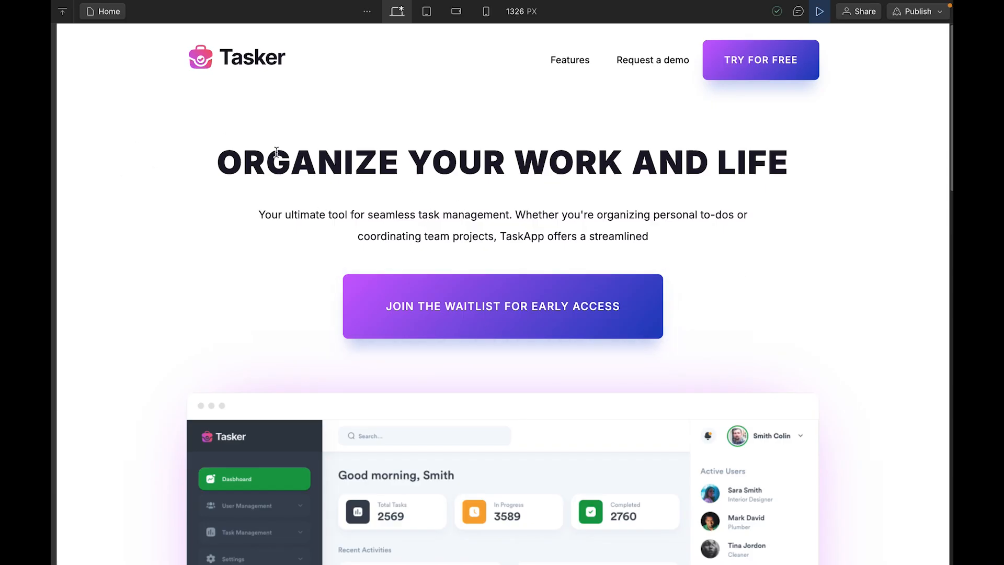
pyautogui.scroll(-3, 599, 219)
pyautogui.scroll(3, 600, 257)
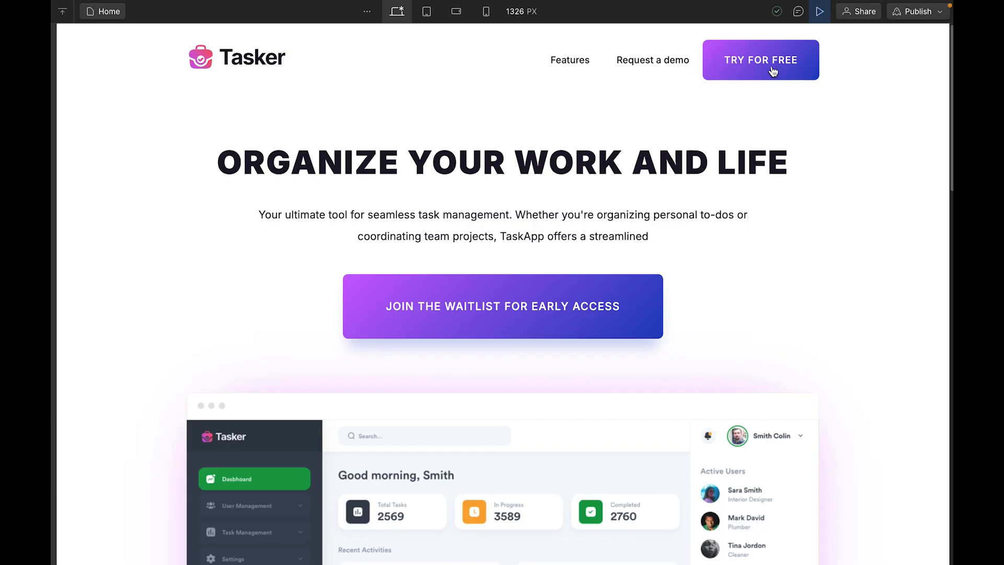
pyautogui.scroll(-10, 545, 303)
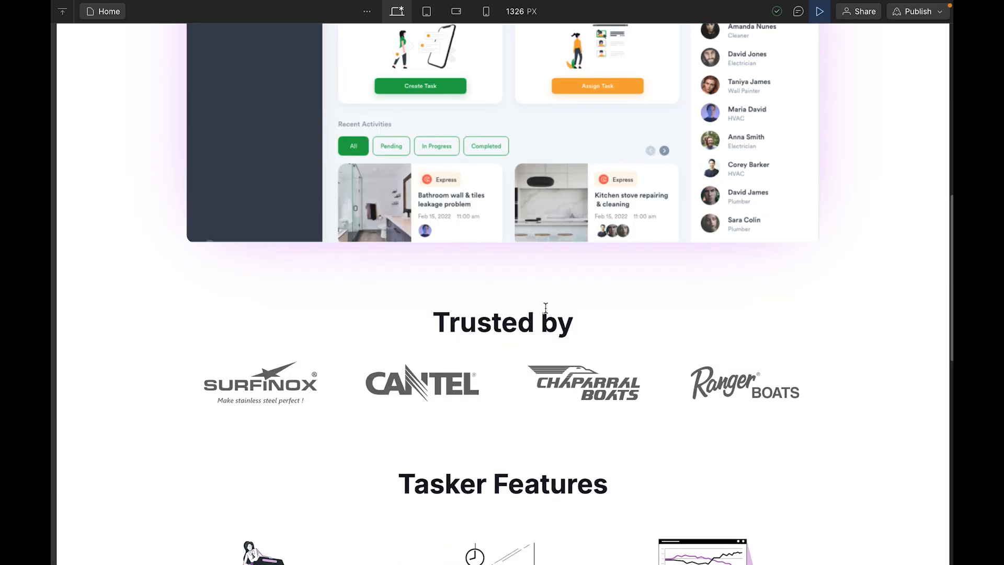
pyautogui.press('Escape')
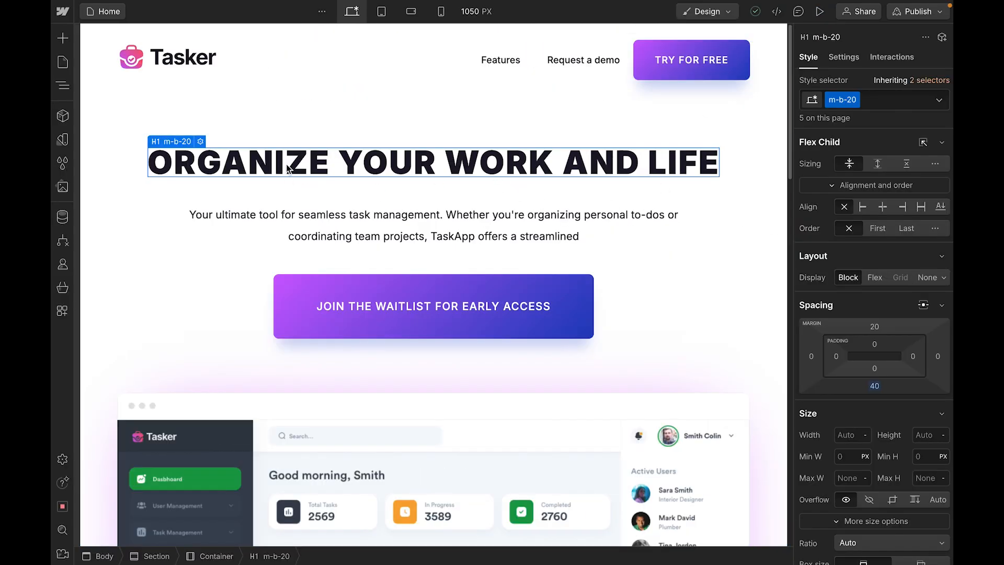
# - Add a Page load trigger that starts an animation when the page starts loading
pyautogui.click(883, 64)
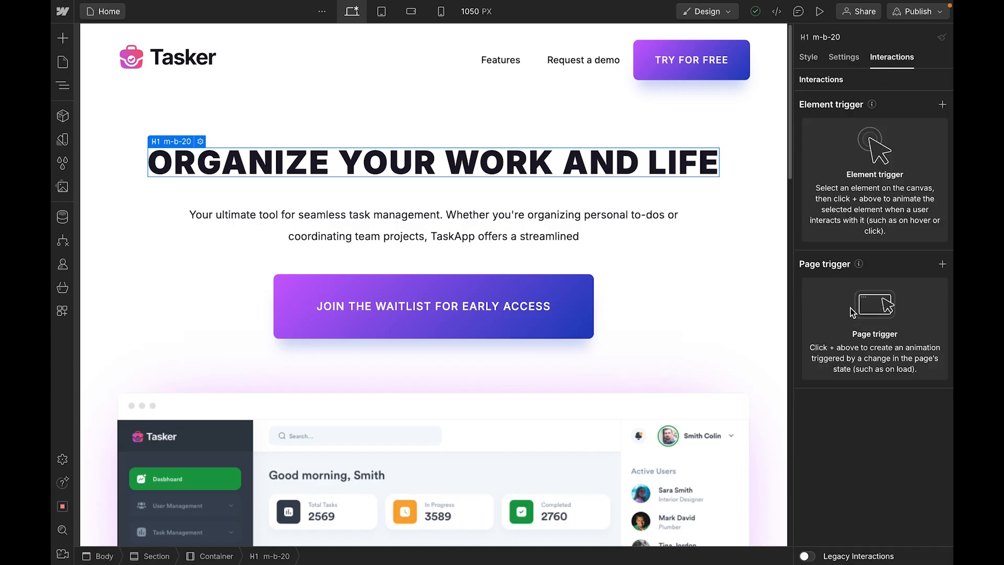
pyautogui.click(942, 264)
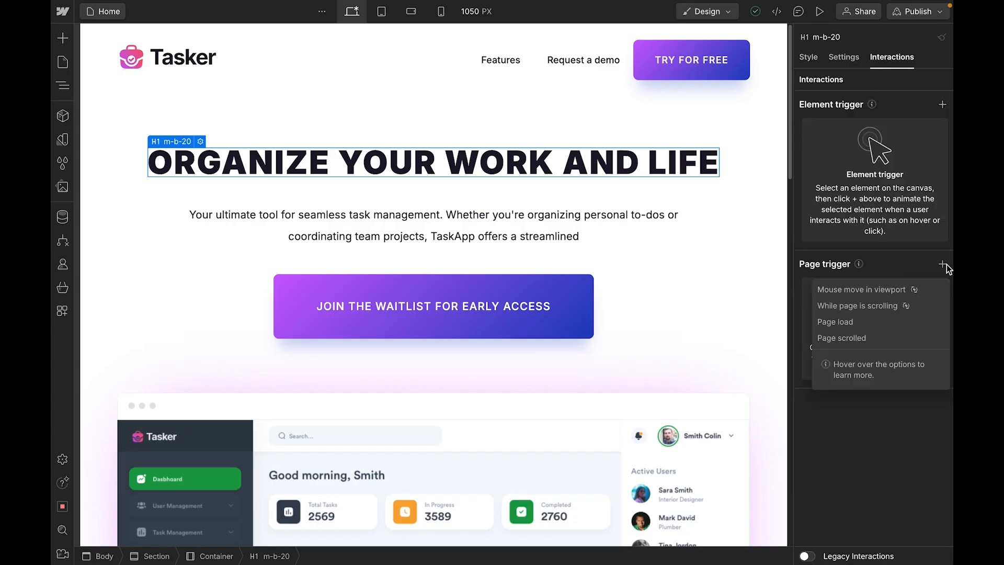
pyautogui.click(839, 323)
pyautogui.click(852, 174)
pyautogui.click(870, 207)
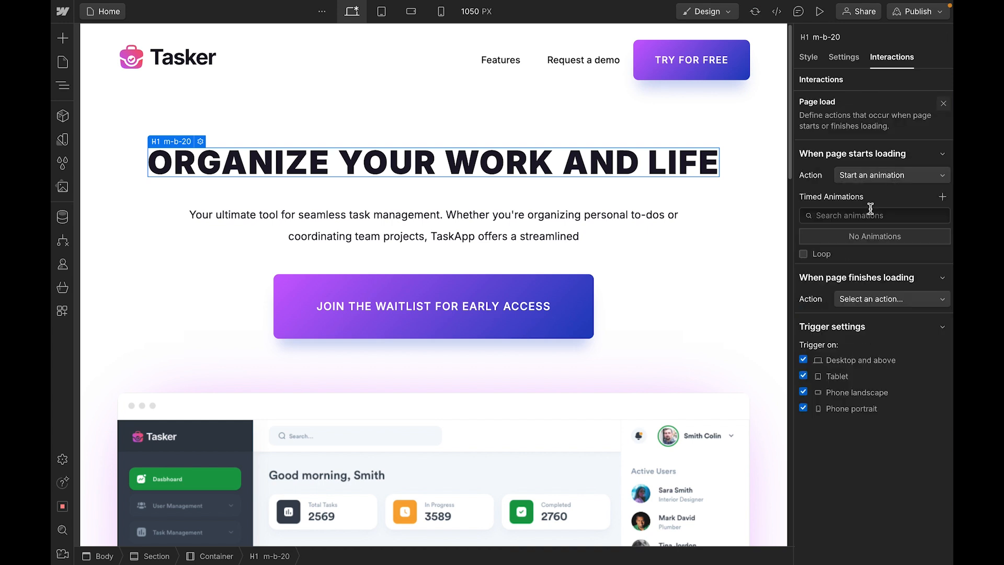
# - Create a timed animation named Hero section for the page load trigger
pyautogui.click(942, 197)
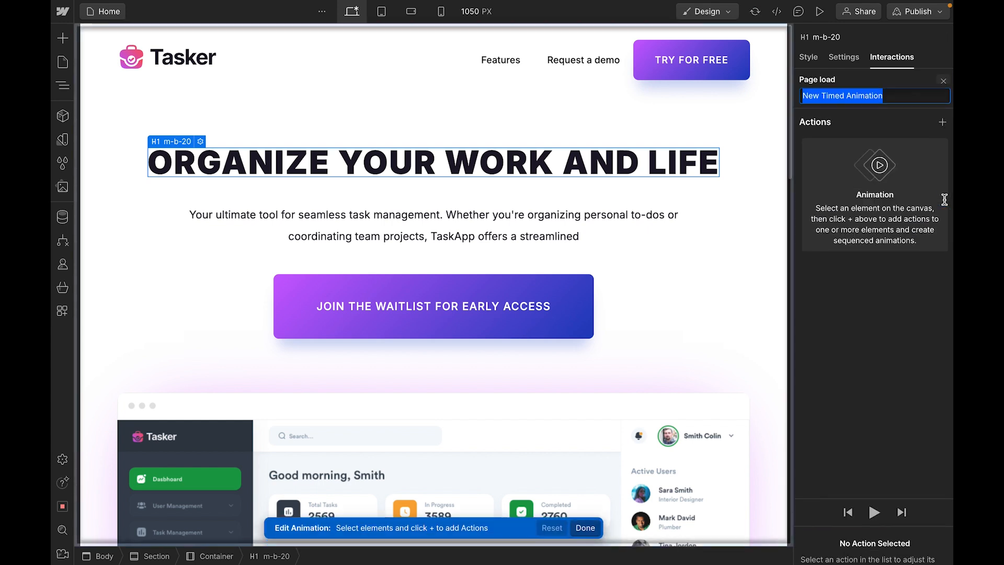
pyautogui.write('Hero section')
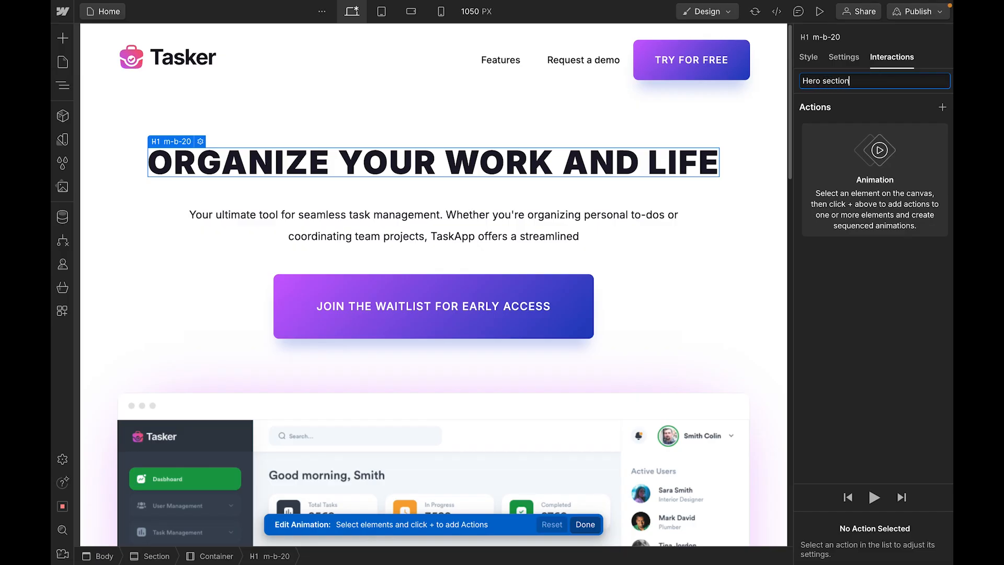
pyautogui.press('Return')
pyautogui.click(933, 86)
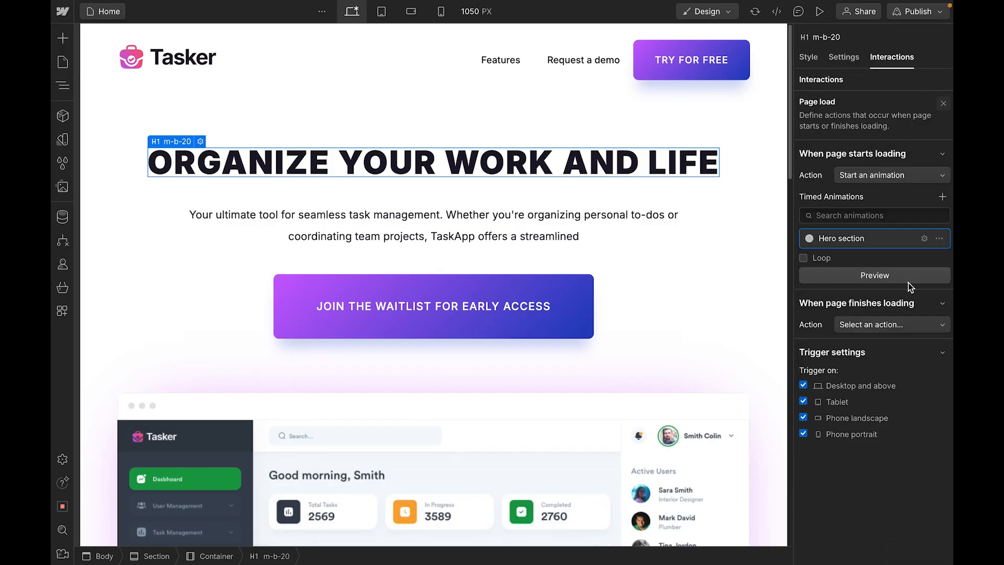
# - Add two consecutive Move actions for the hero heading to the Hero section animation
pyautogui.click(876, 237)
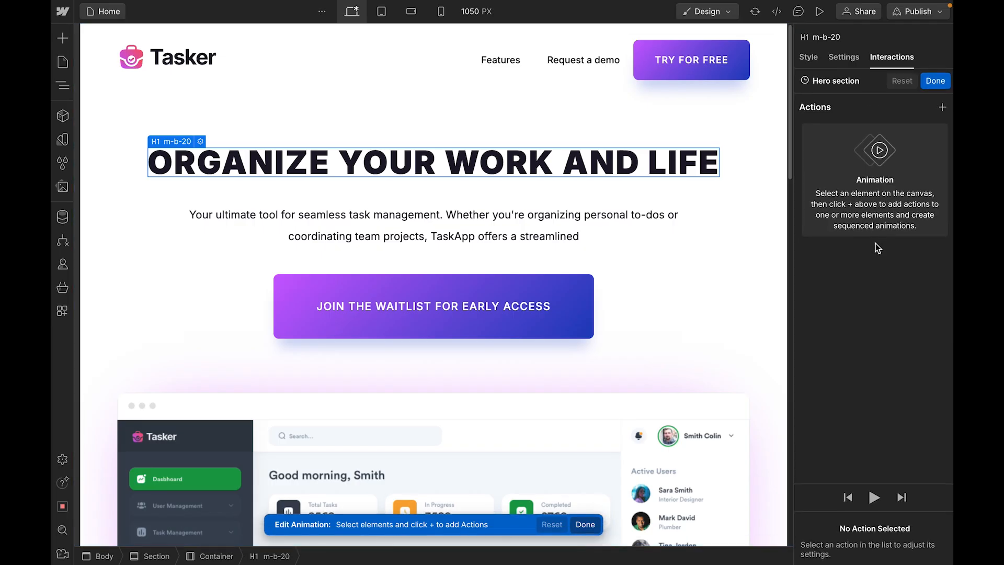
pyautogui.click(943, 107)
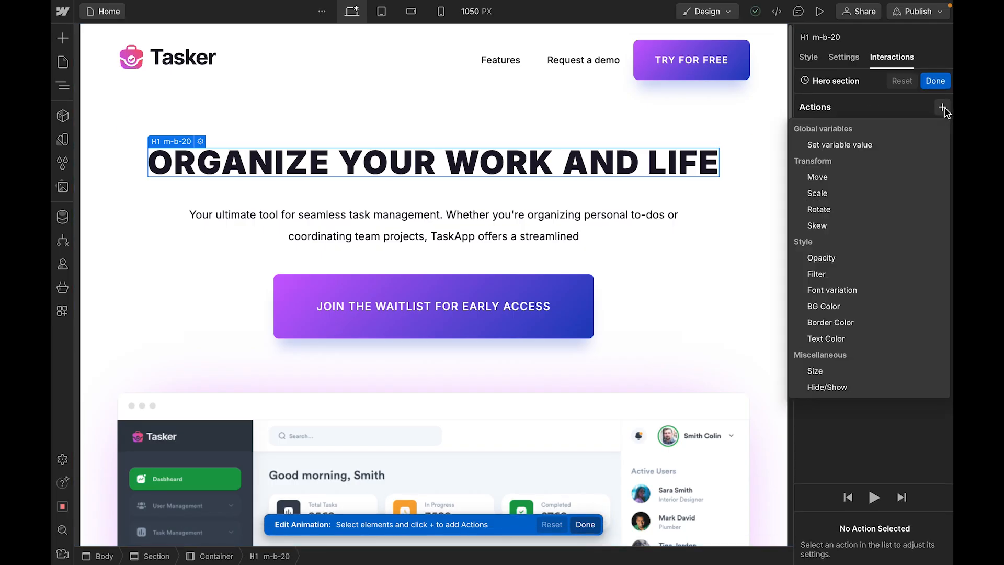
pyautogui.click(833, 180)
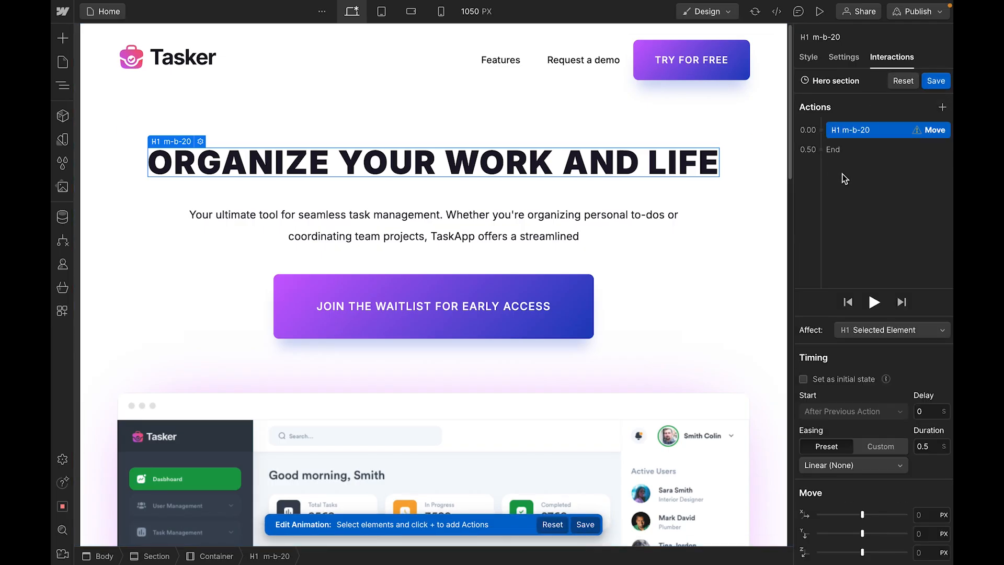
pyautogui.click(833, 149)
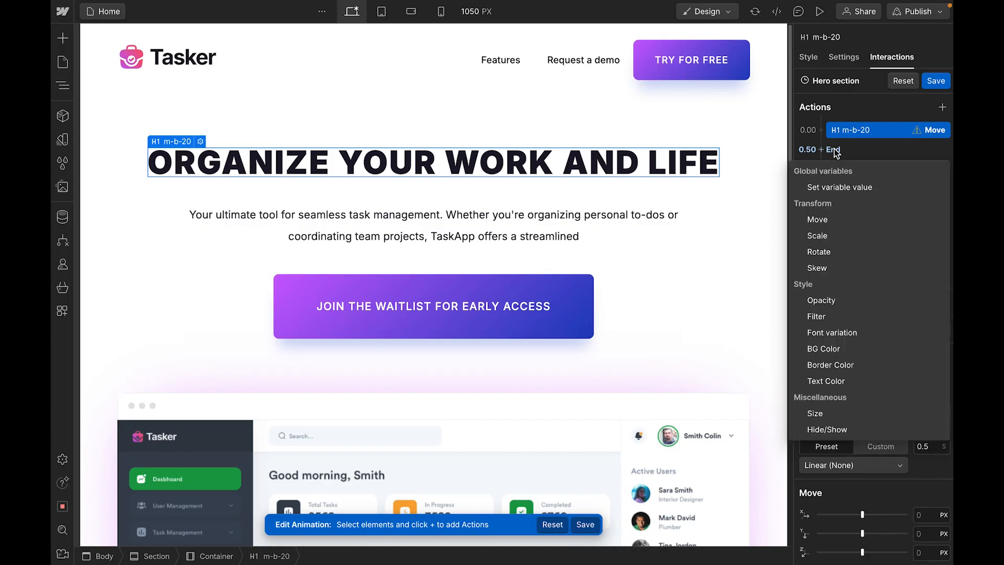
pyautogui.click(830, 220)
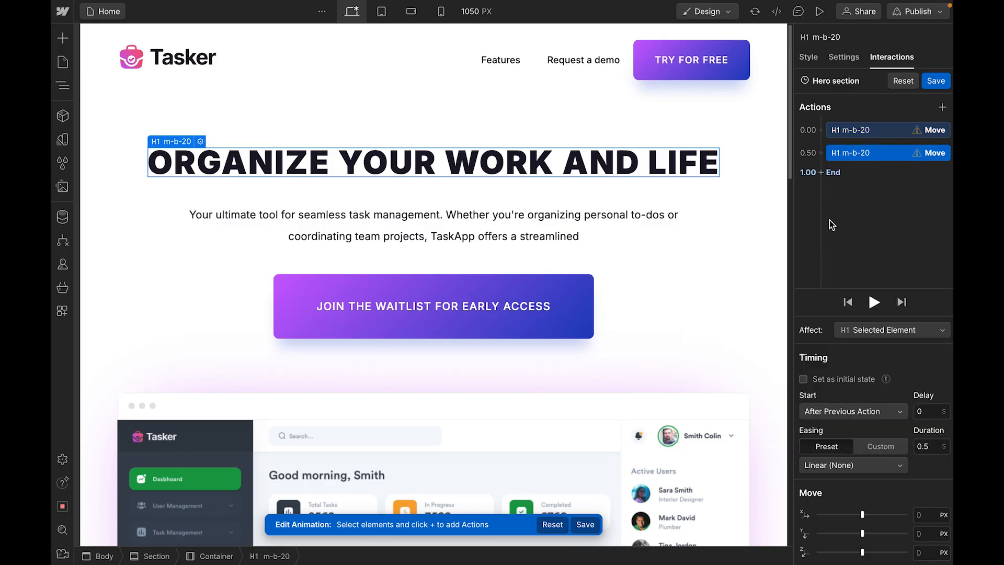
# - Set the heading's first Move action as initial state with a Y offset of 80 px
pyautogui.click(858, 134)
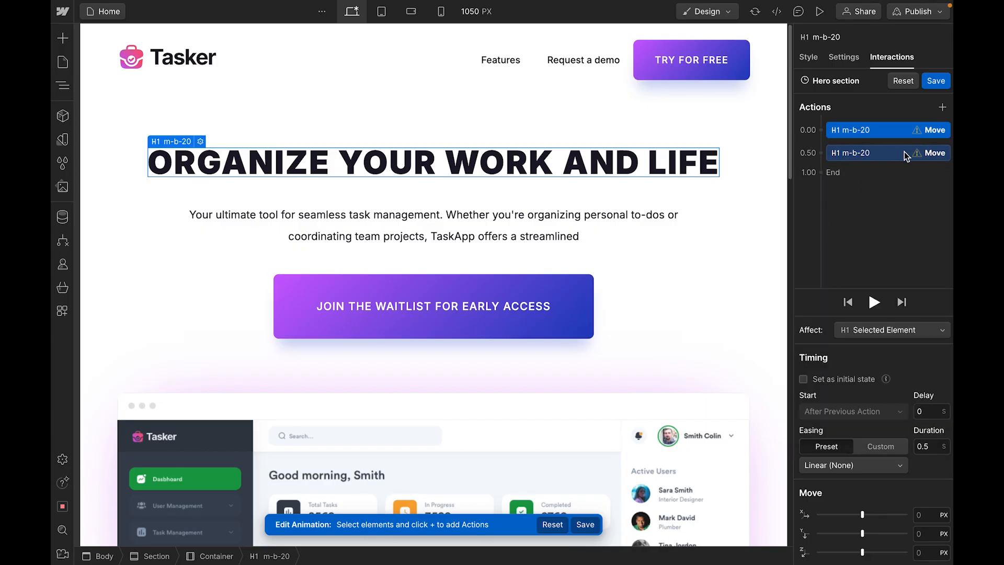
pyautogui.click(802, 379)
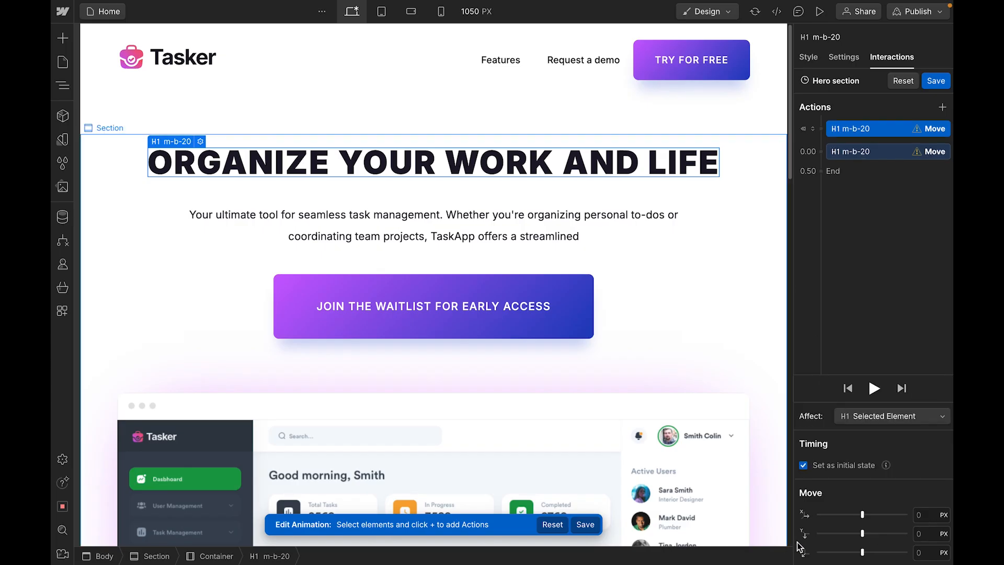
pyautogui.click(927, 535)
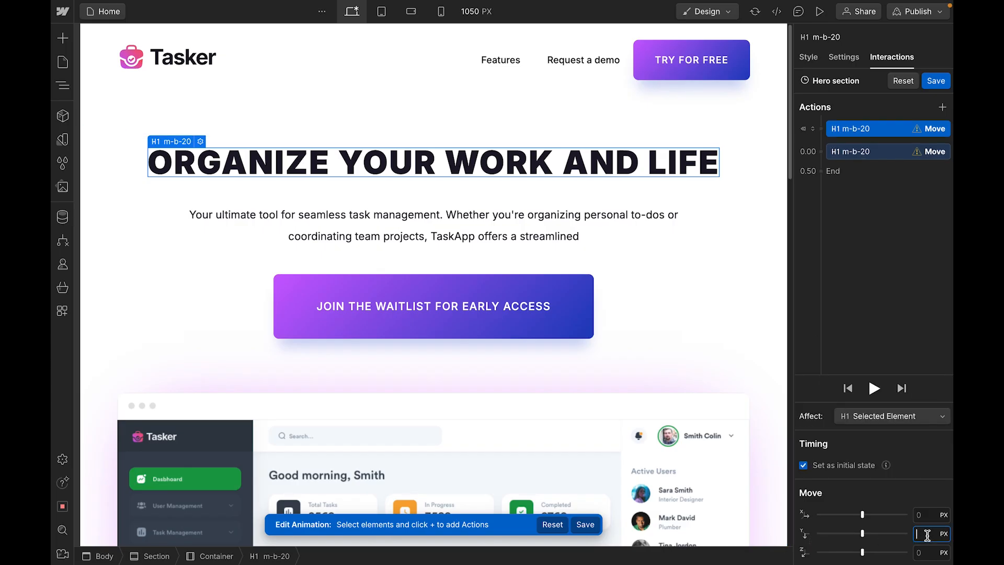
pyautogui.write('80')
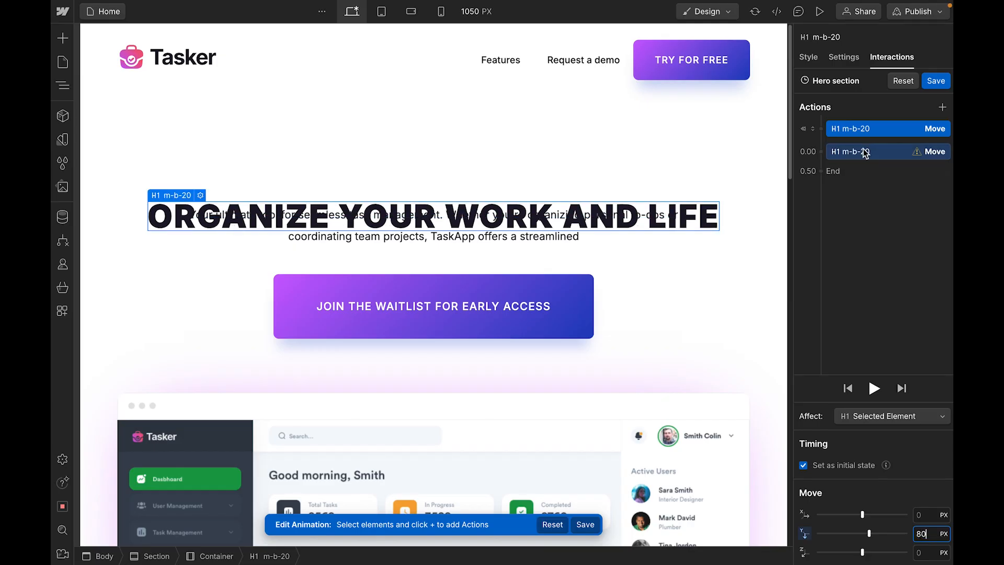
# - Give the heading's second Move action a 1 s duration, In Out Quart easing and 0 px Y offset, and play the animation
pyautogui.click(860, 152)
pyautogui.click(933, 446)
pyautogui.write('1')
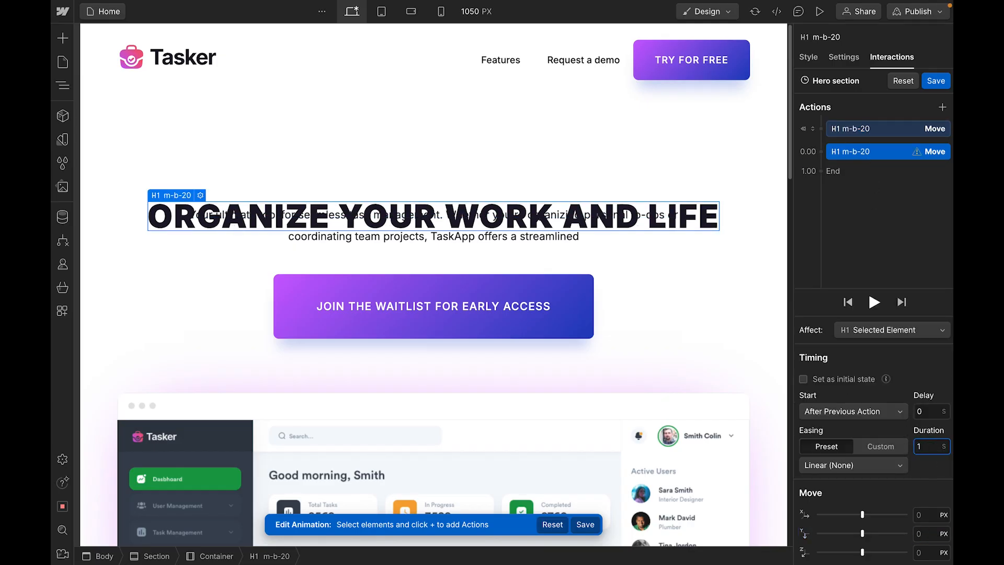
pyautogui.click(897, 465)
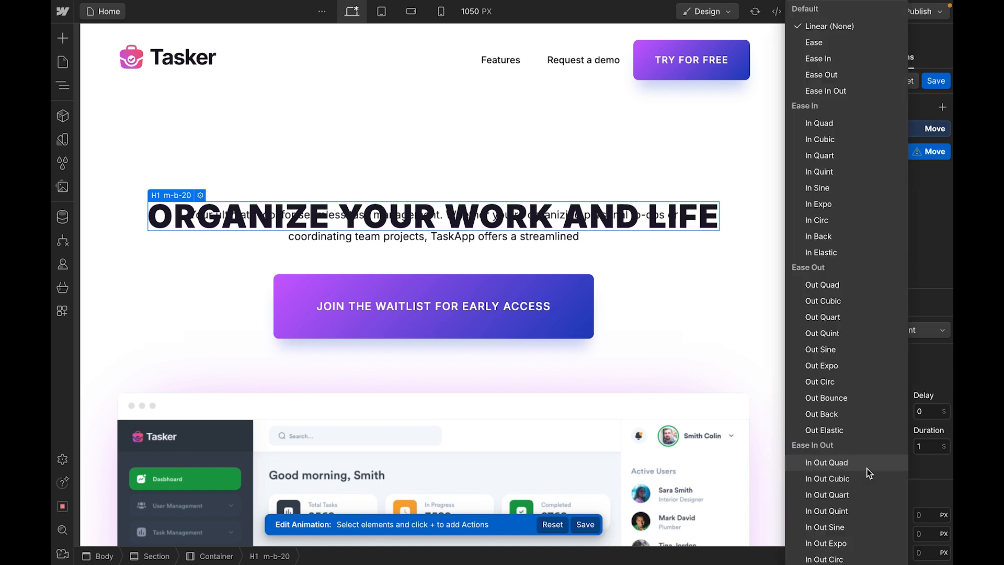
pyautogui.scroll(-3, 842, 512)
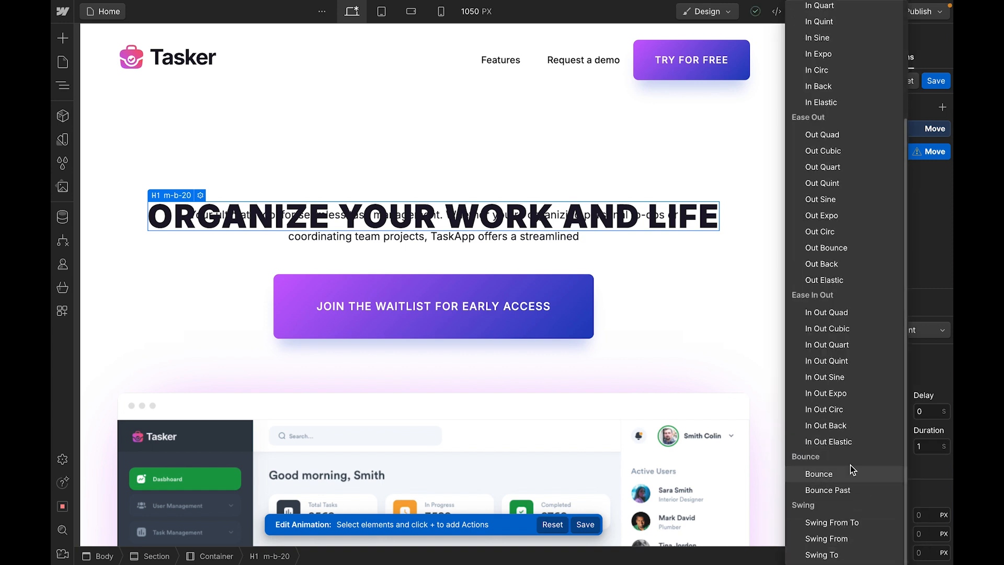
pyautogui.click(851, 343)
pyautogui.click(922, 532)
pyautogui.write('0')
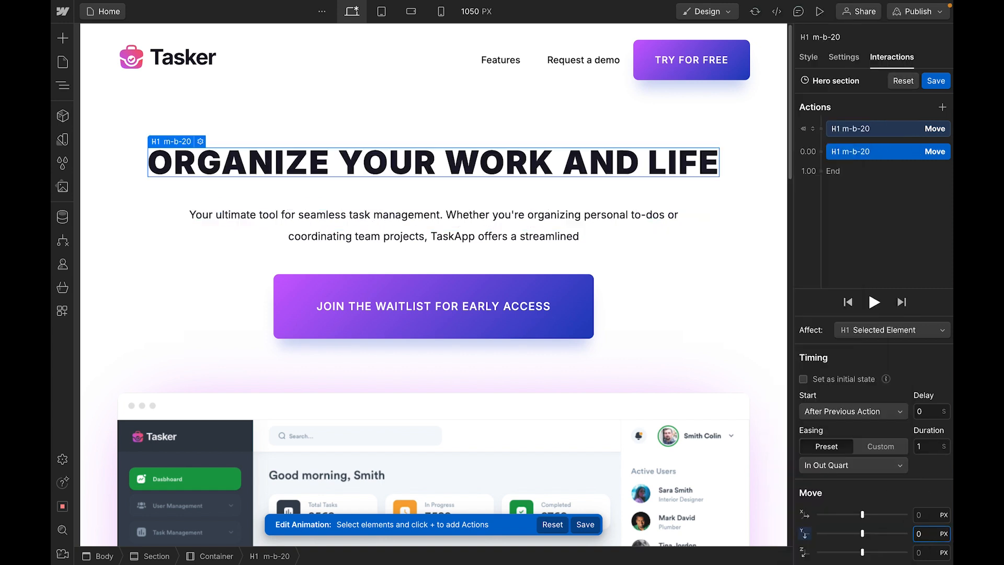
pyautogui.click(874, 302)
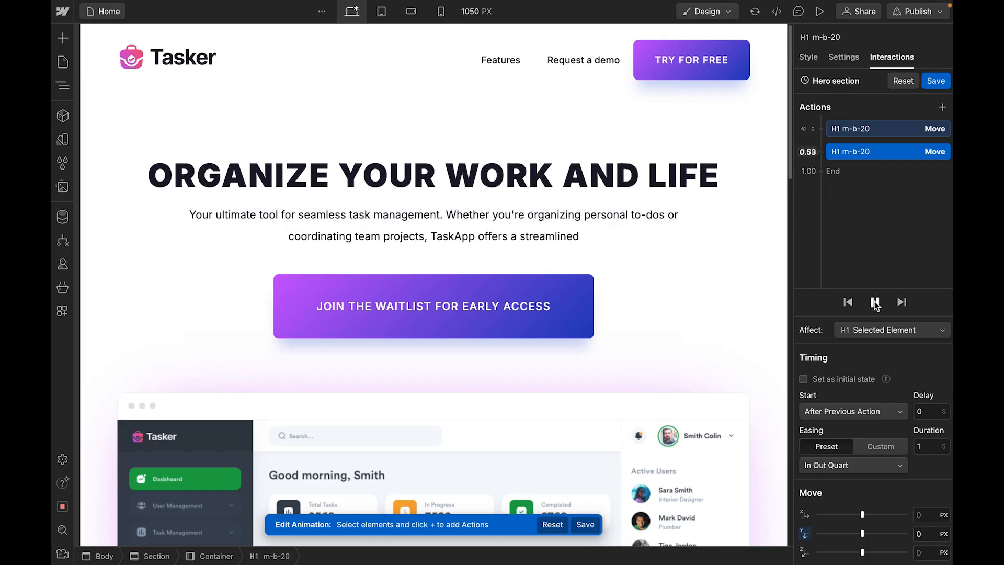
pyautogui.click(874, 301)
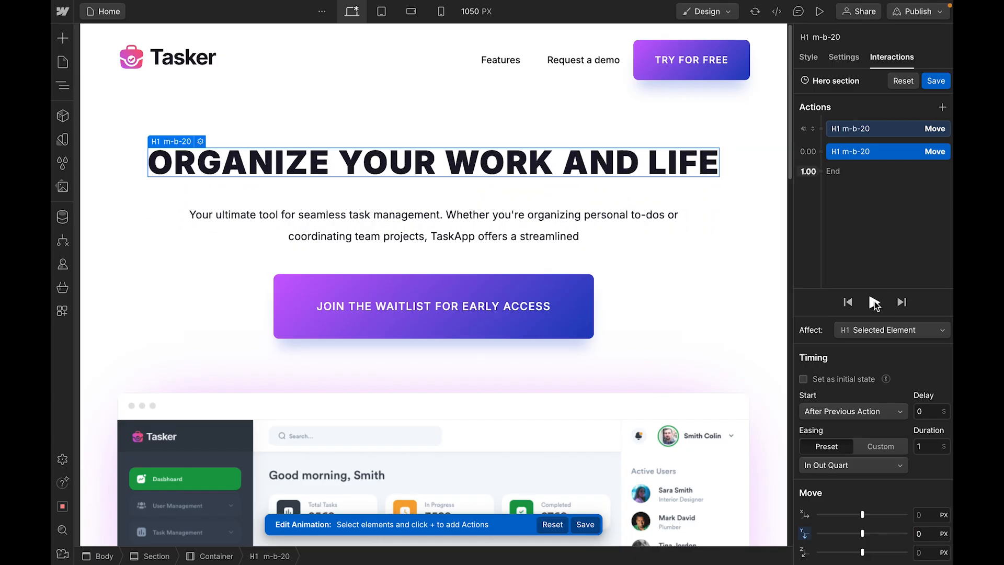
# - Add heading Opacity actions to the initial state and alongside the timed Move, making the heading fully transparent in the initial state
pyautogui.moveTo(855, 151); pyautogui.dragTo(822, 133)
pyautogui.click(821, 129)
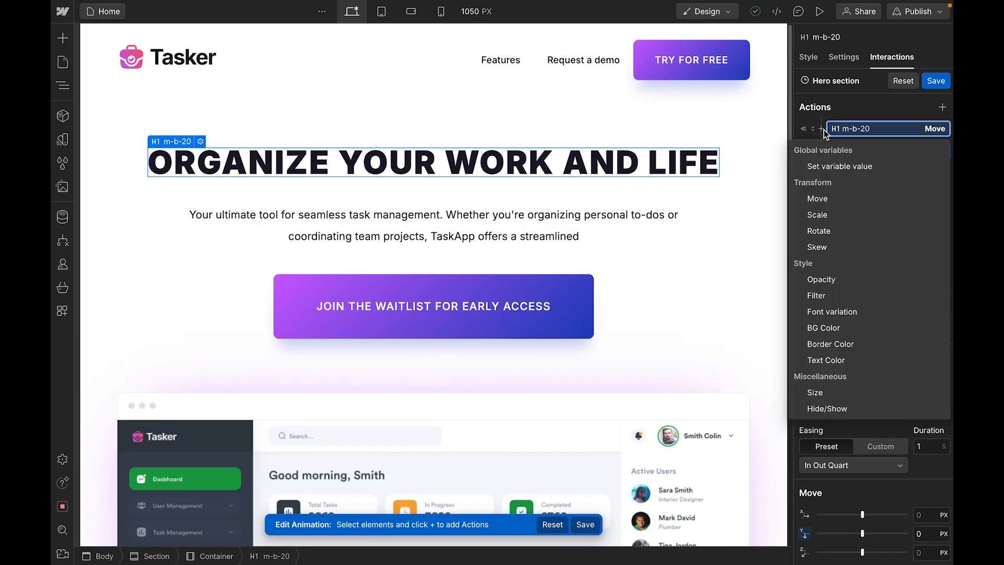
pyautogui.click(839, 284)
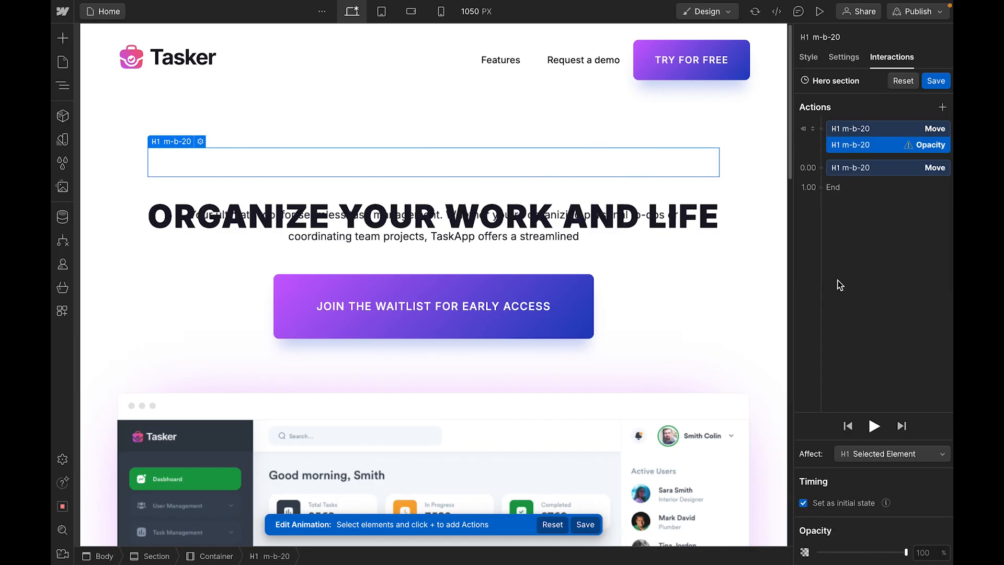
pyautogui.click(821, 167)
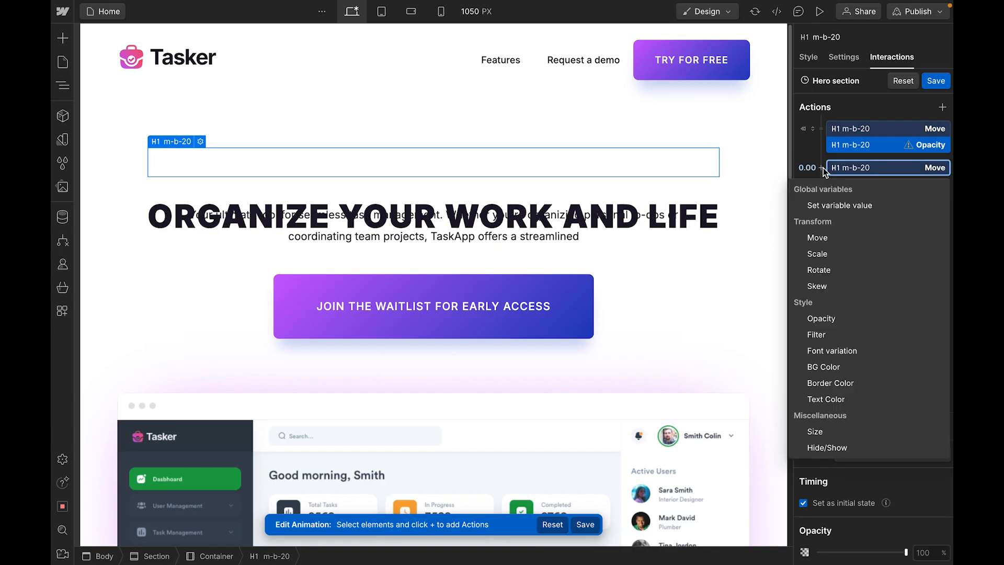
pyautogui.click(835, 321)
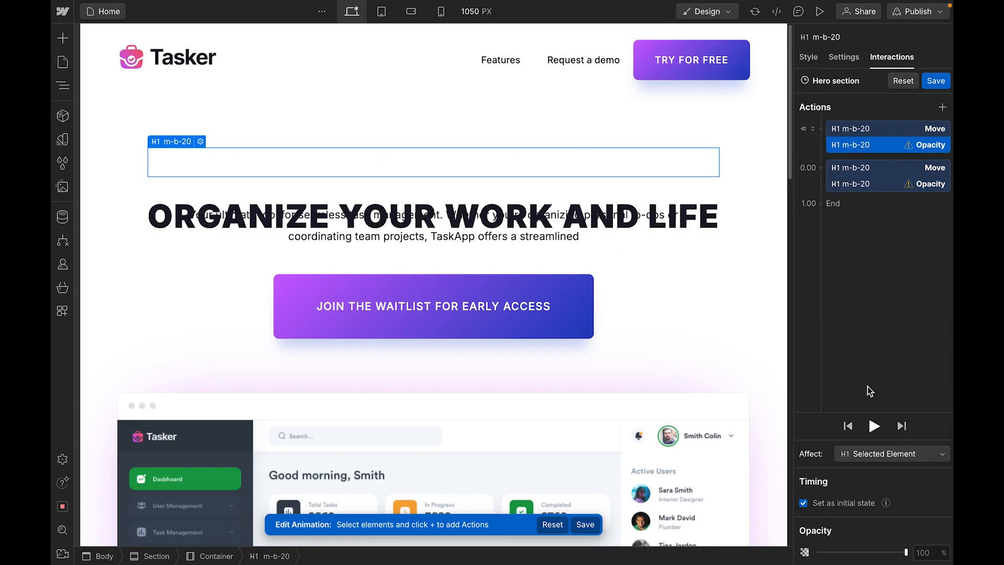
pyautogui.click(933, 553)
# - Set the heading's timed Opacity action to 1 s duration, In Out Quart easing and 100% opacity, and play the animation
pyautogui.click(884, 184)
pyautogui.click(933, 484)
pyautogui.write('1')
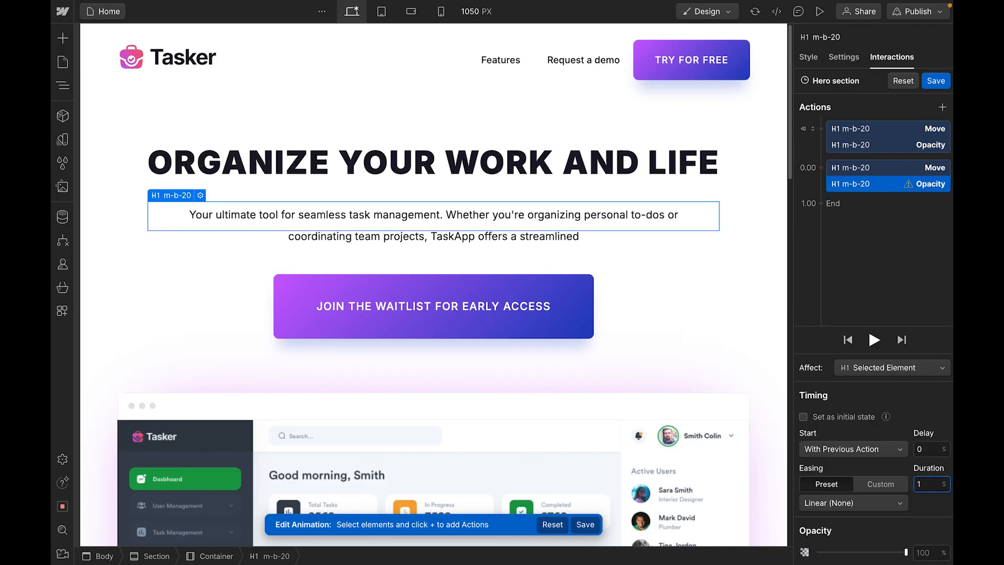
pyautogui.click(900, 503)
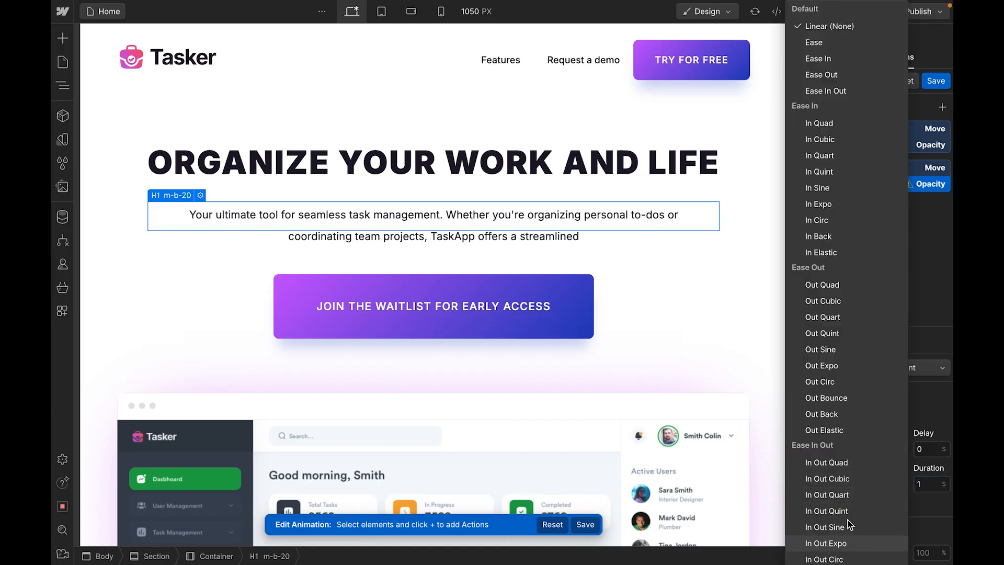
pyautogui.scroll(-5, 849, 525)
pyautogui.click(807, 354)
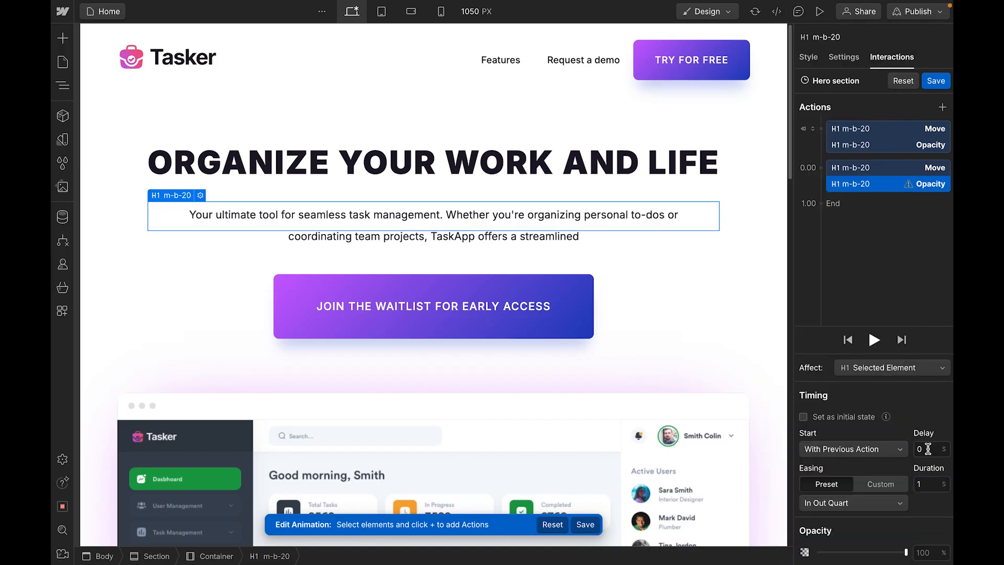
pyautogui.click(925, 552)
pyautogui.write('100')
pyautogui.press('Return')
pyautogui.click(874, 340)
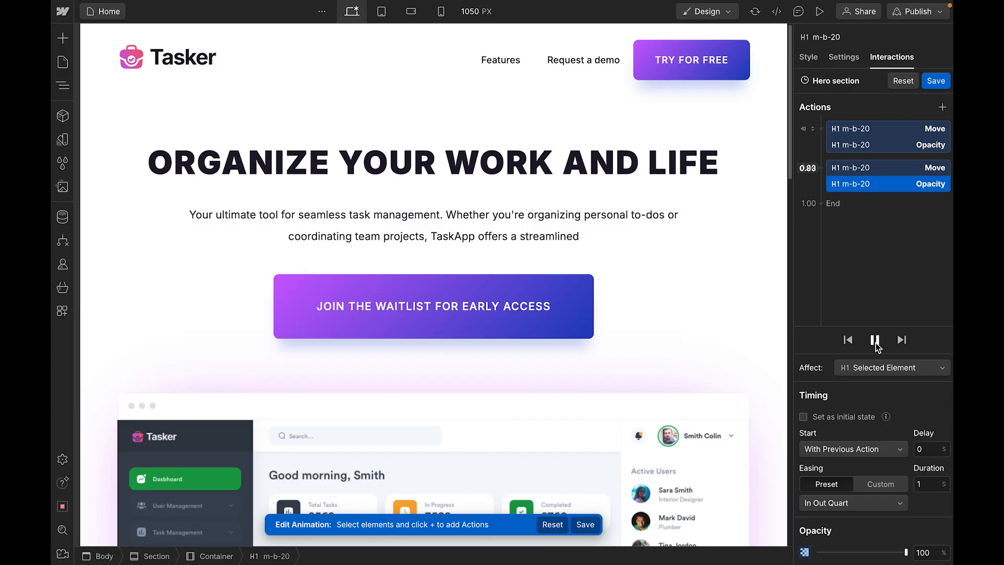
pyautogui.click(874, 341)
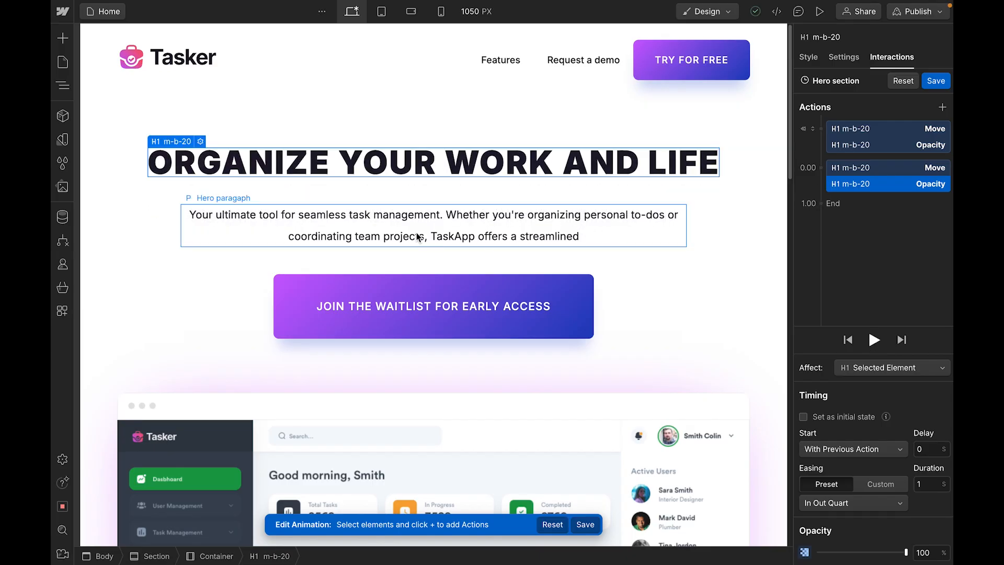
# - Add two consecutive Move actions for the hero paragraph after the heading's actions in the Hero section animation
pyautogui.scroll(-4, 414, 297)
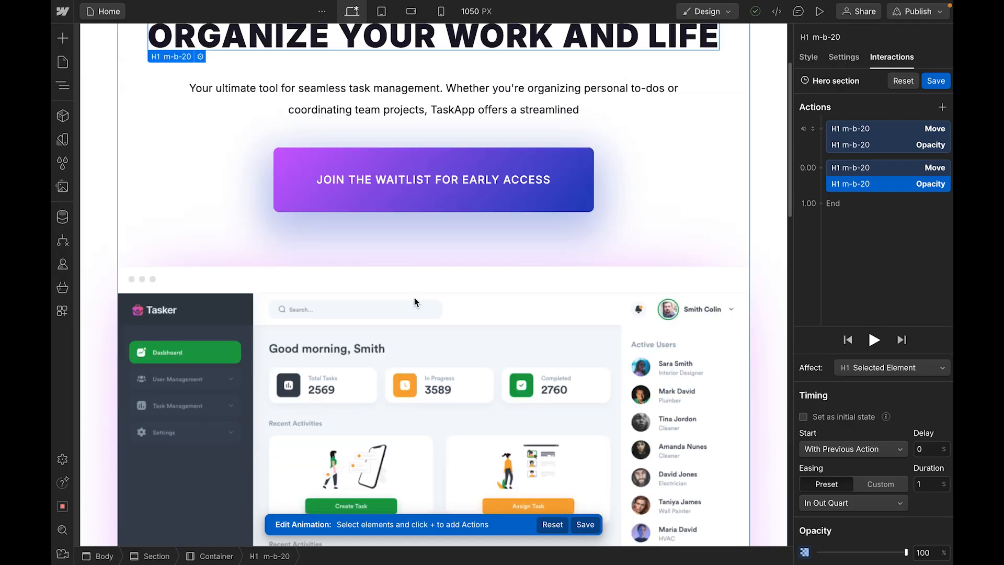
pyautogui.scroll(4, 434, 321)
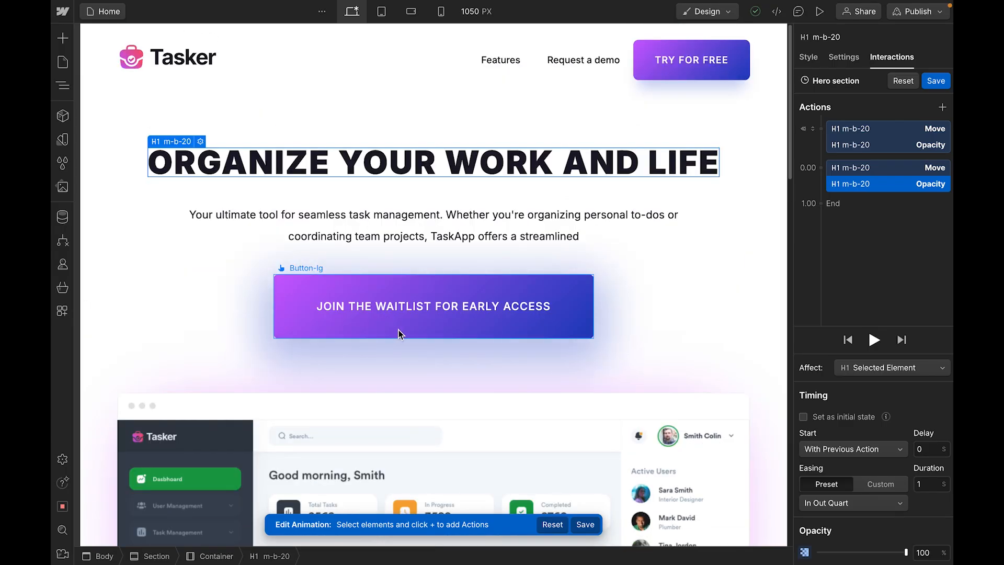
pyautogui.click(385, 218)
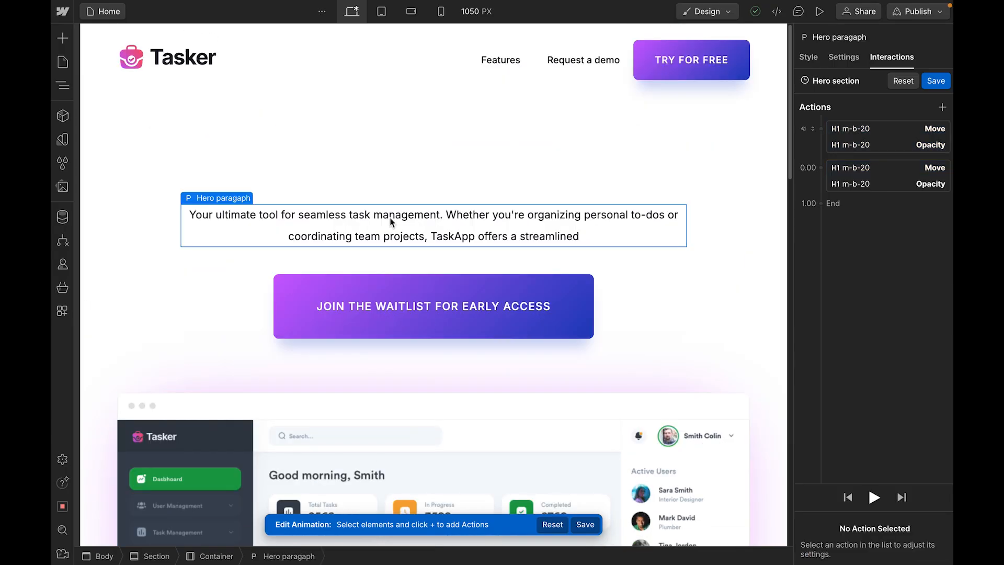
pyautogui.click(942, 107)
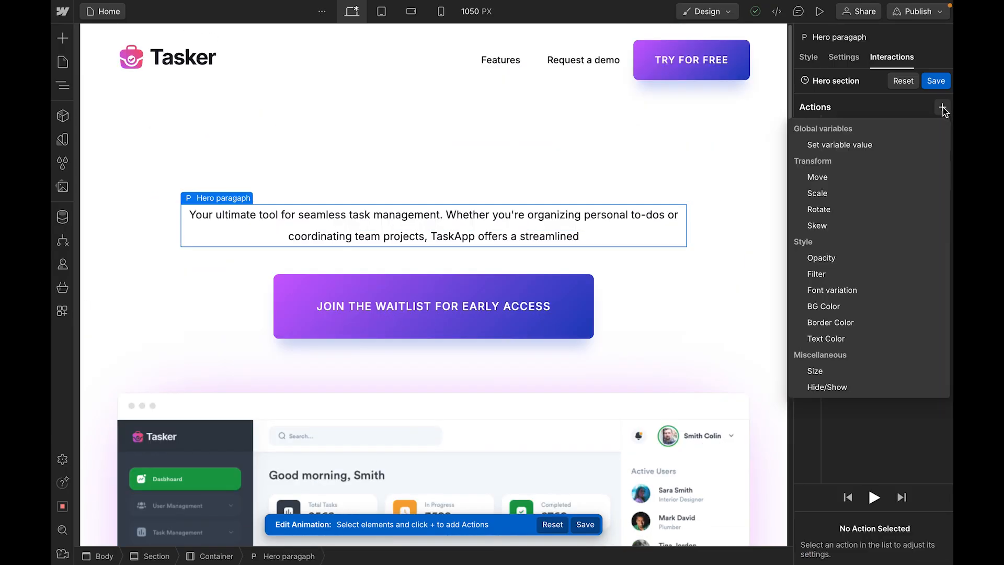
pyautogui.click(846, 174)
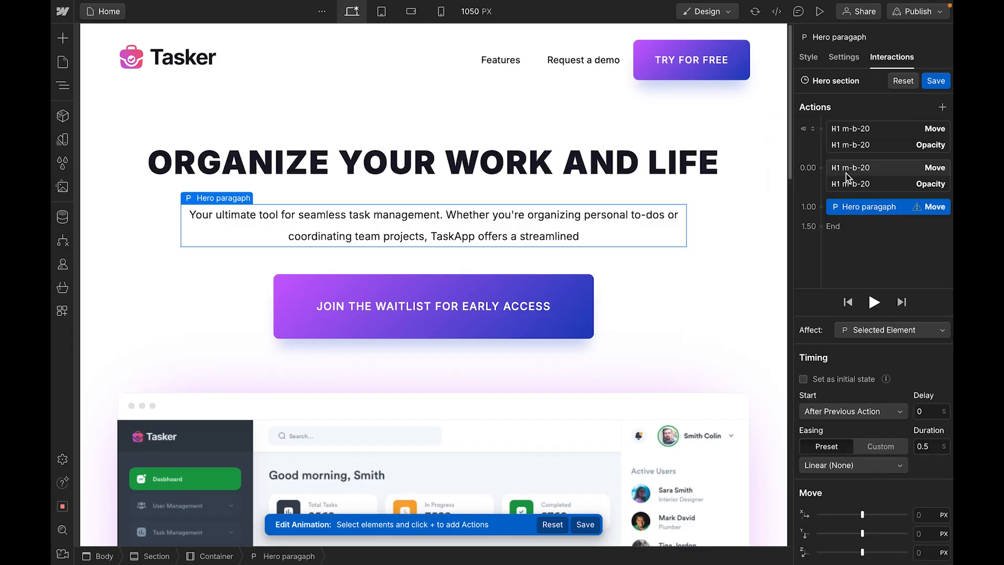
pyautogui.click(828, 227)
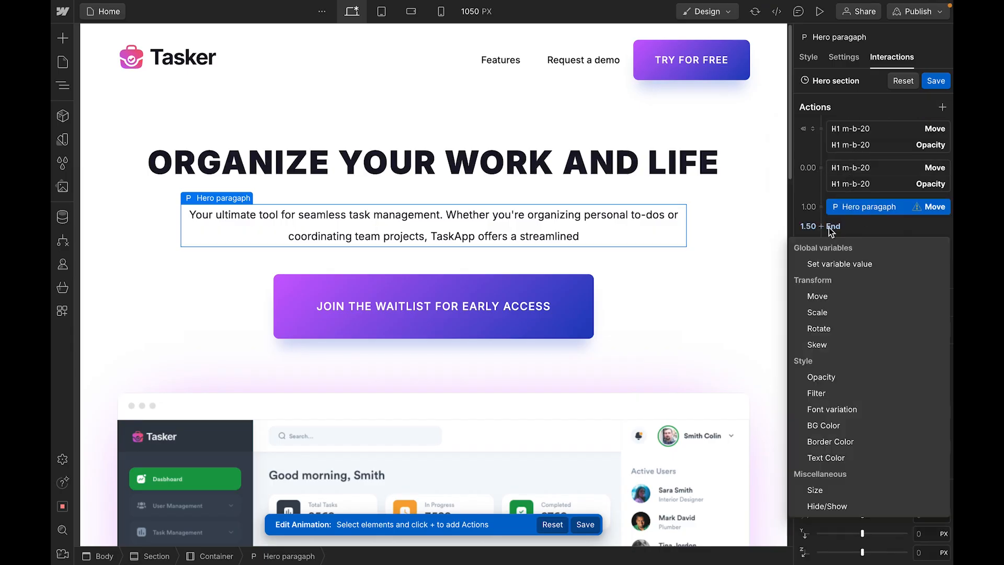
pyautogui.click(818, 296)
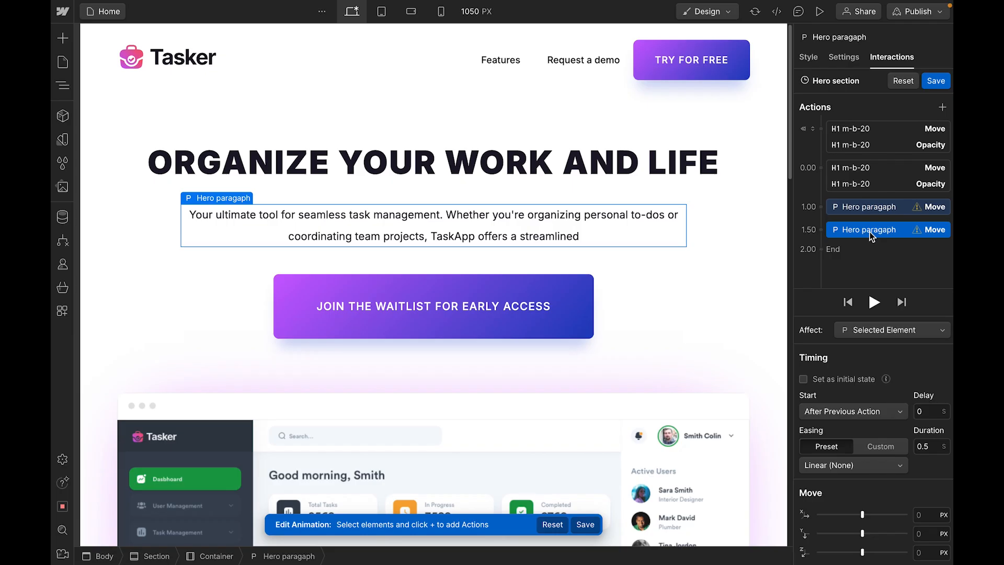
# - Set the hero paragraph's first Move action as initial state with a Y offset of 60 px
pyautogui.click(865, 211)
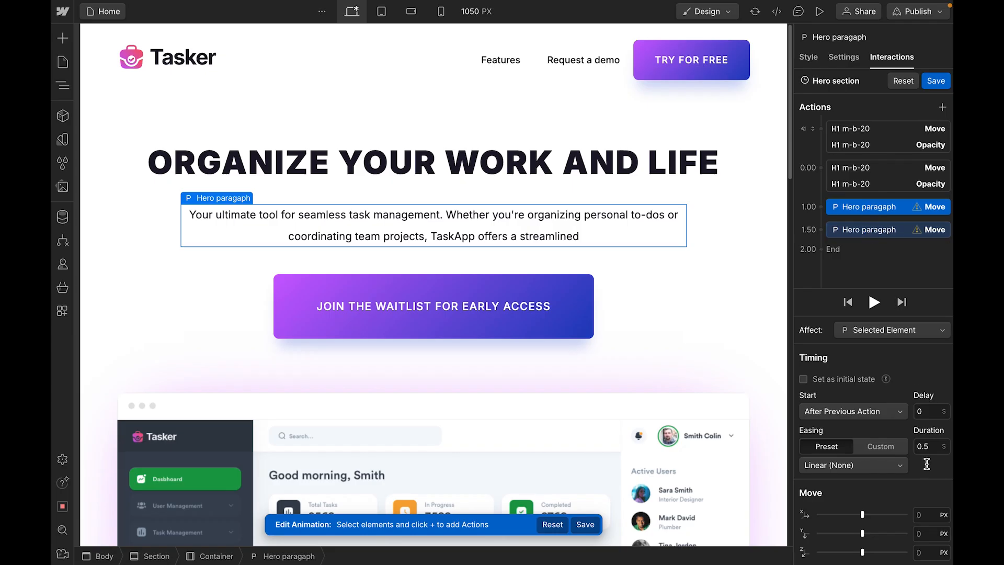
pyautogui.click(832, 380)
pyautogui.click(928, 534)
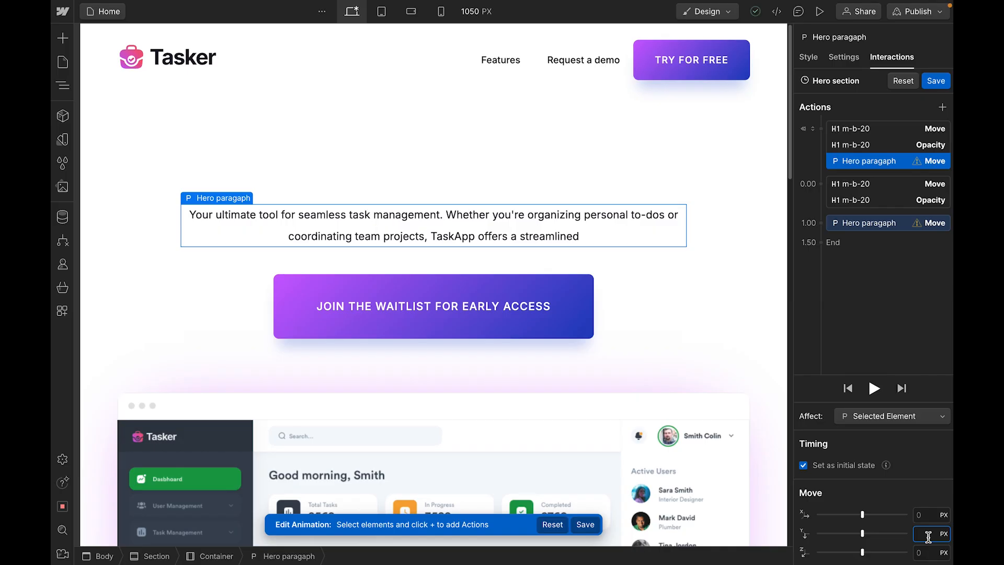
pyautogui.write('60')
# - Give the hero paragraph's second Move action a 1 s duration, In Out Quart easing and 0 px Y offset
pyautogui.click(851, 223)
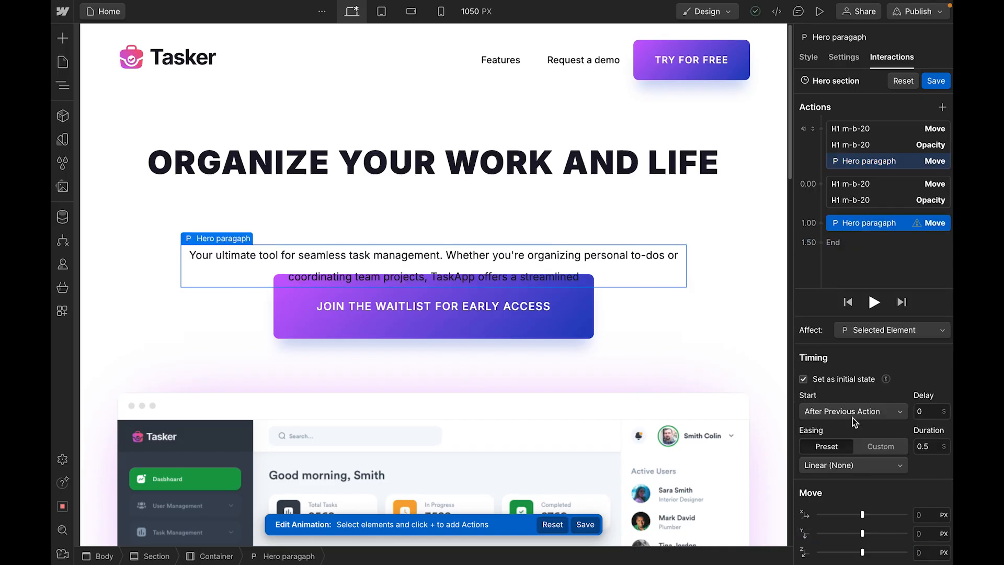
pyautogui.click(933, 448)
pyautogui.write('1')
pyautogui.click(860, 466)
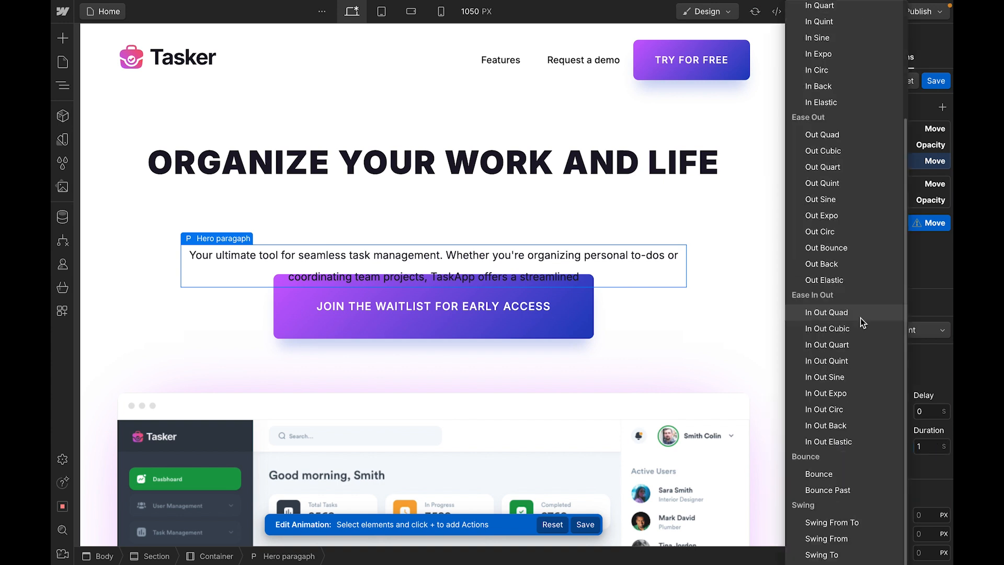
pyautogui.click(850, 348)
pyautogui.click(920, 533)
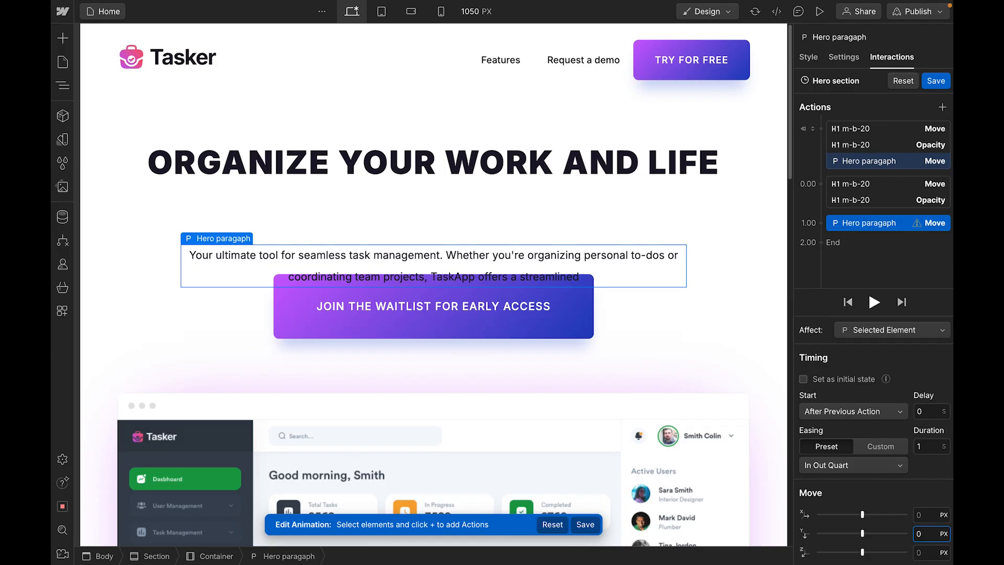
pyautogui.write('0')
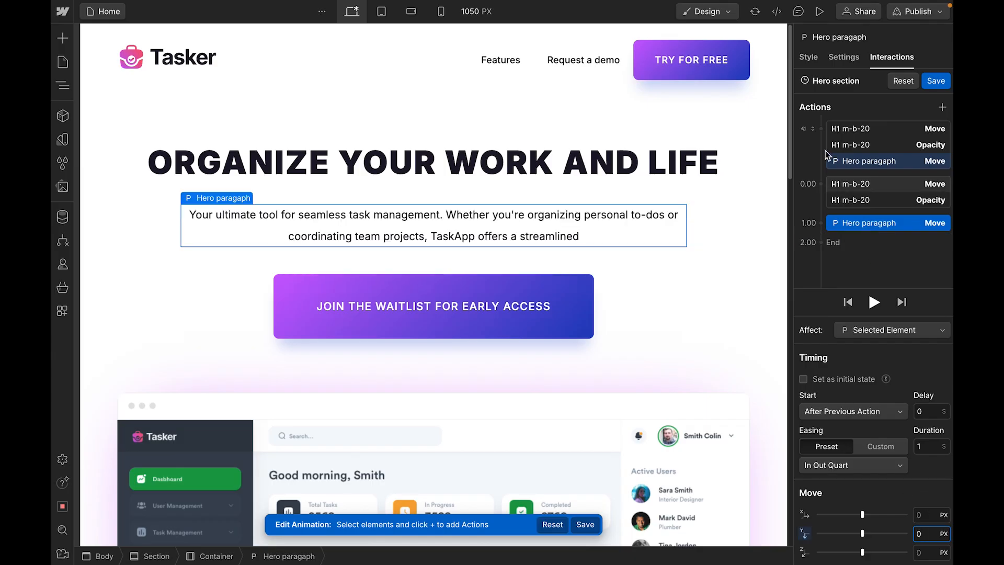
# - Add Opacity actions for the hero paragraph to the initial state and alongside its timed Move action
pyautogui.click(821, 129)
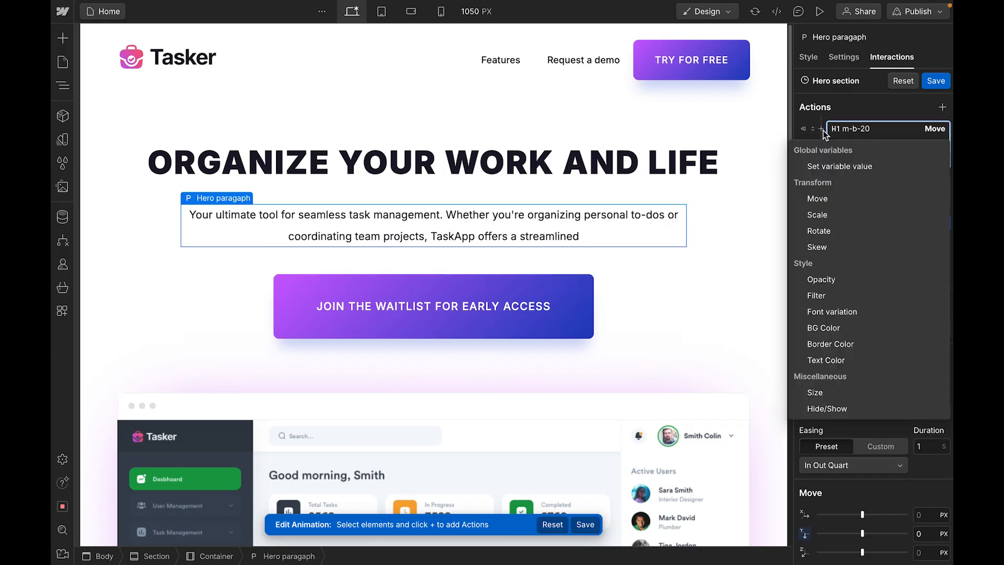
pyautogui.click(825, 280)
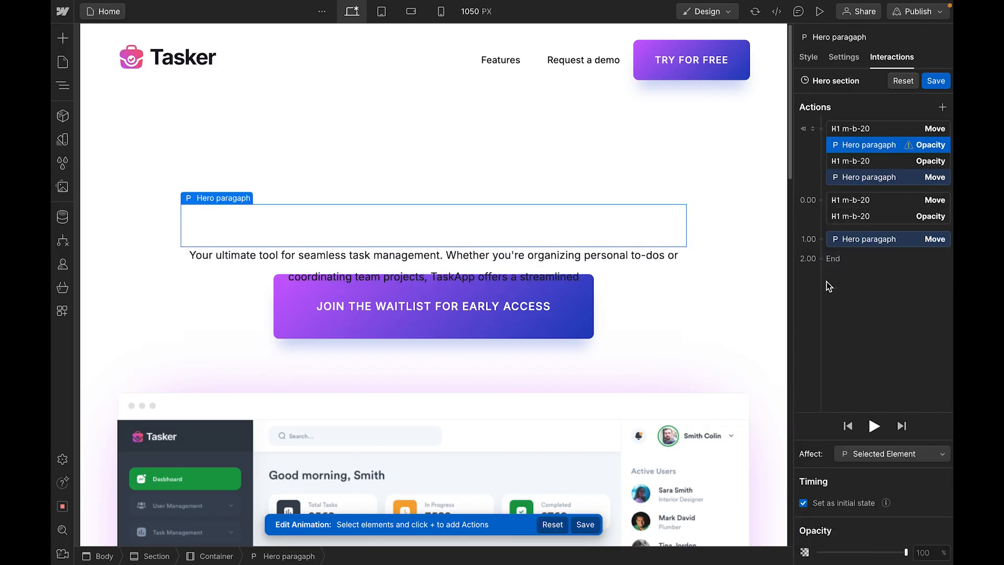
pyautogui.click(820, 239)
pyautogui.click(820, 389)
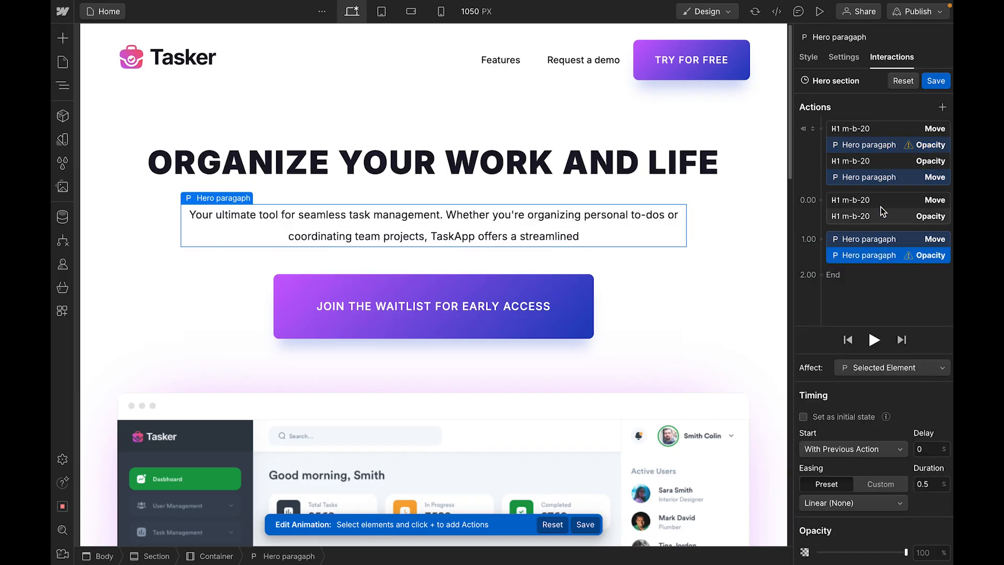
# - Set the hero paragraph's initial-state opacity to 0% and its timed Opacity action to 1 s, In Out Quart and 100%, and play the animation
pyautogui.click(923, 552)
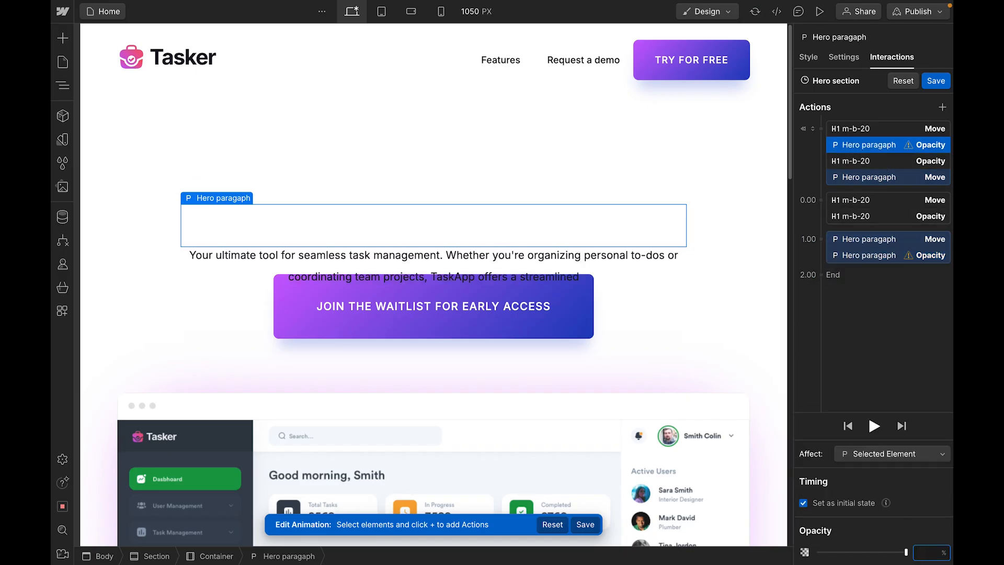
pyautogui.write('0')
pyautogui.click(869, 255)
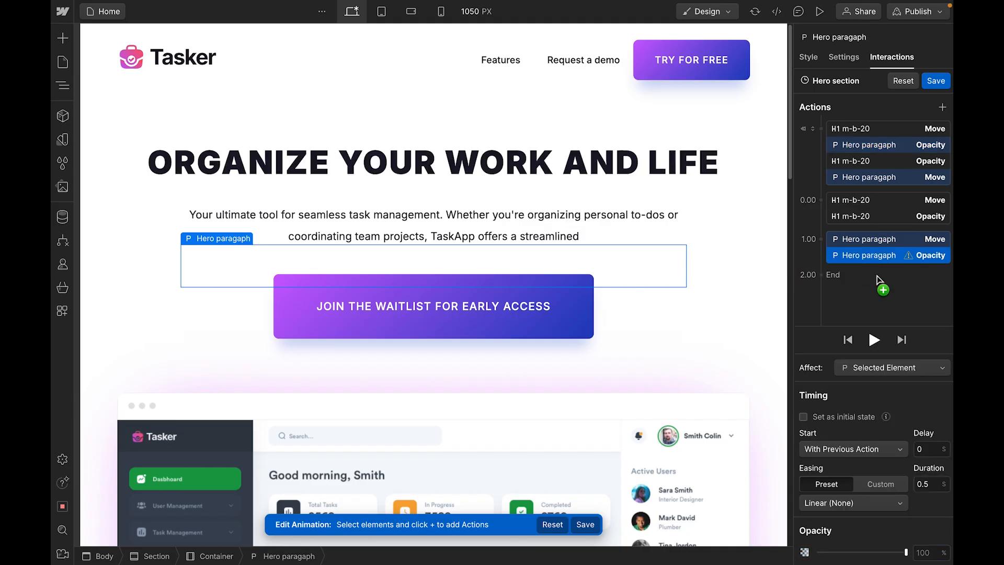
pyautogui.click(922, 484)
pyautogui.write('1')
pyautogui.click(888, 500)
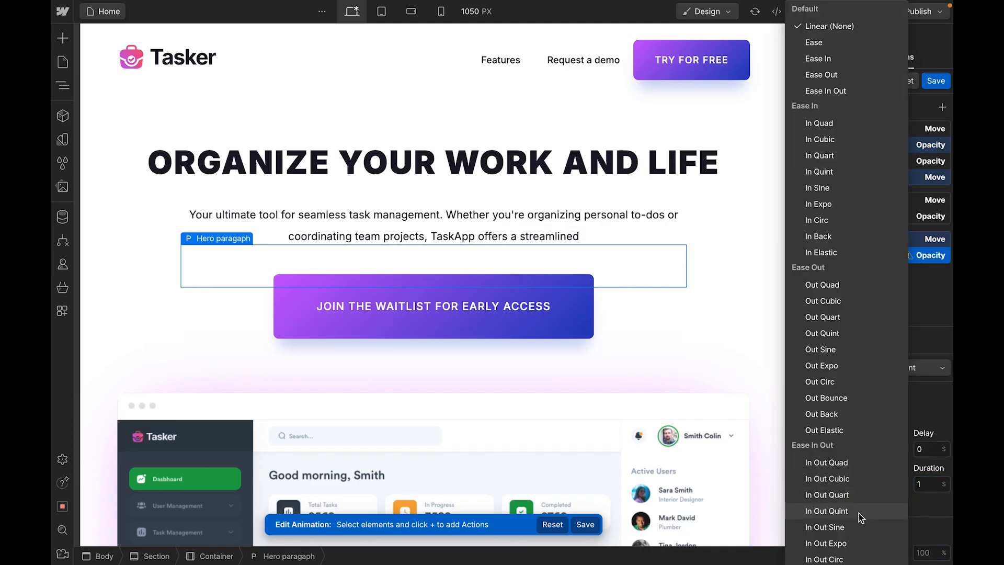
pyautogui.click(842, 494)
pyautogui.click(922, 552)
pyautogui.write('100')
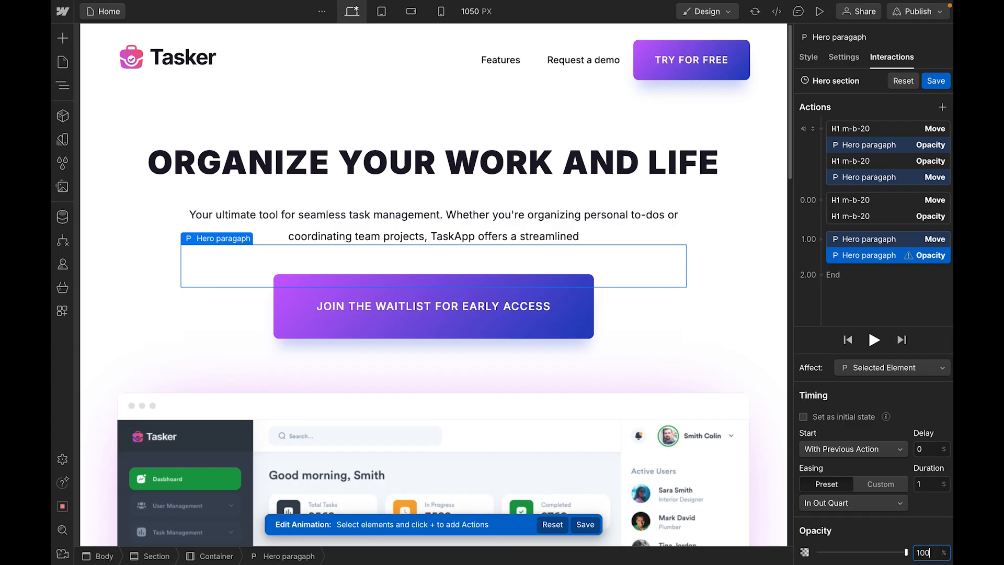
pyautogui.click(872, 340)
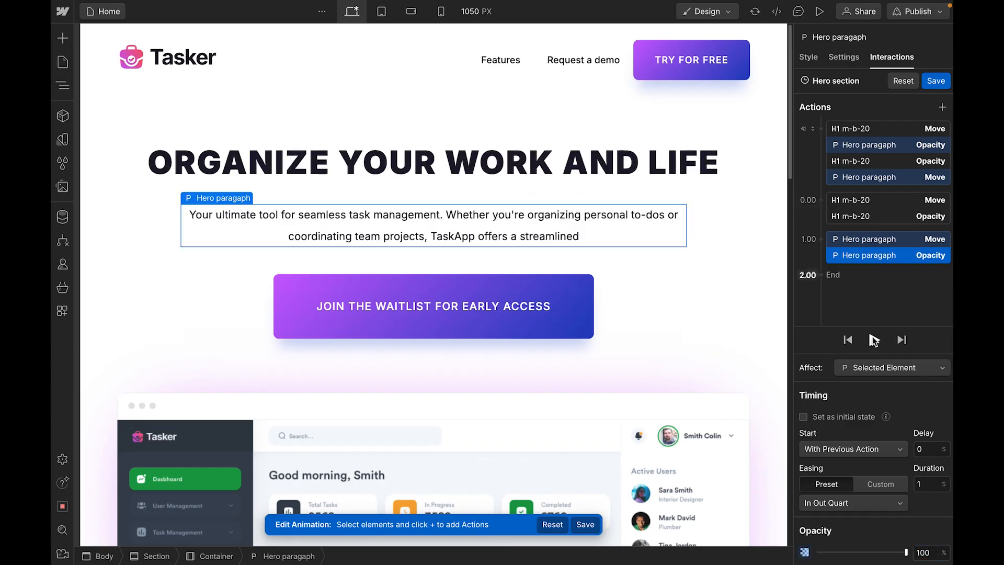
# - Add a Move action for the waitlist button and set it as initial state with a Y offset of 80 px
pyautogui.click(569, 319)
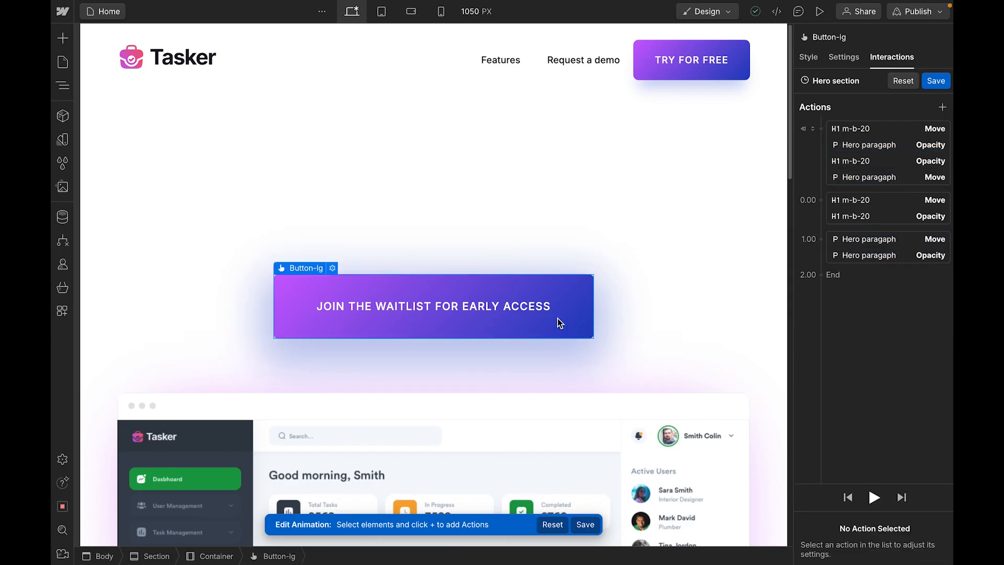
pyautogui.click(942, 106)
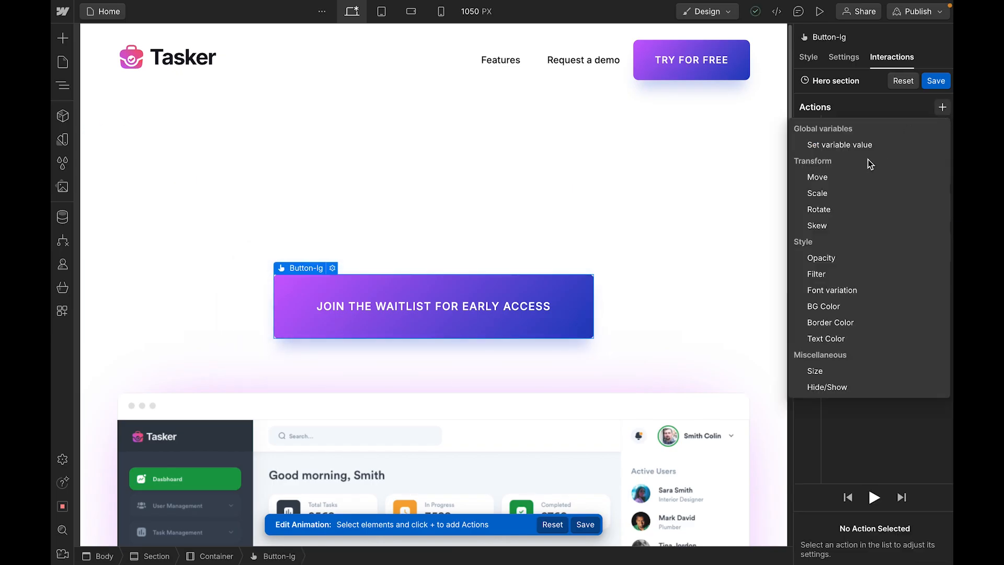
pyautogui.click(828, 178)
pyautogui.click(820, 278)
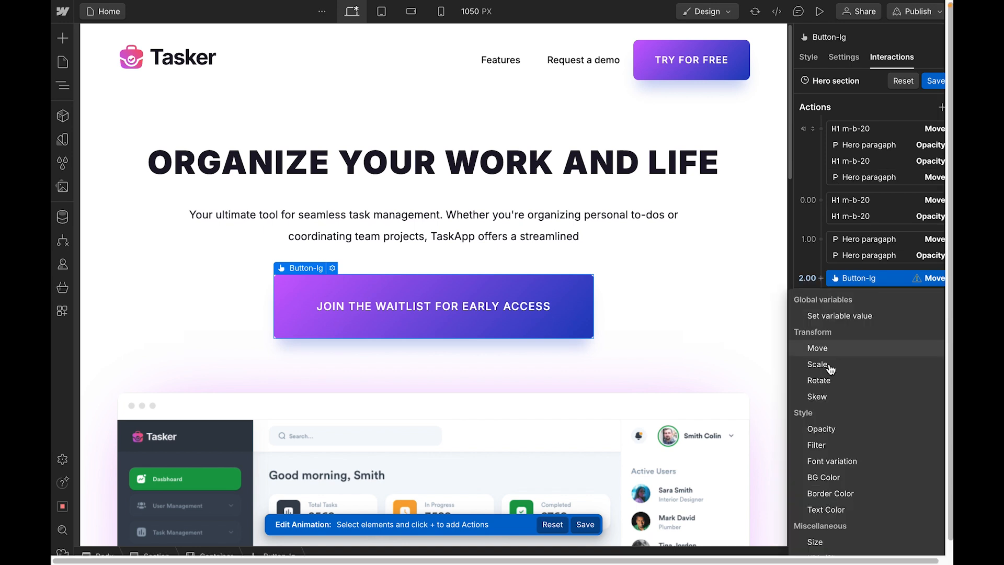
pyautogui.scroll(-1, 829, 428)
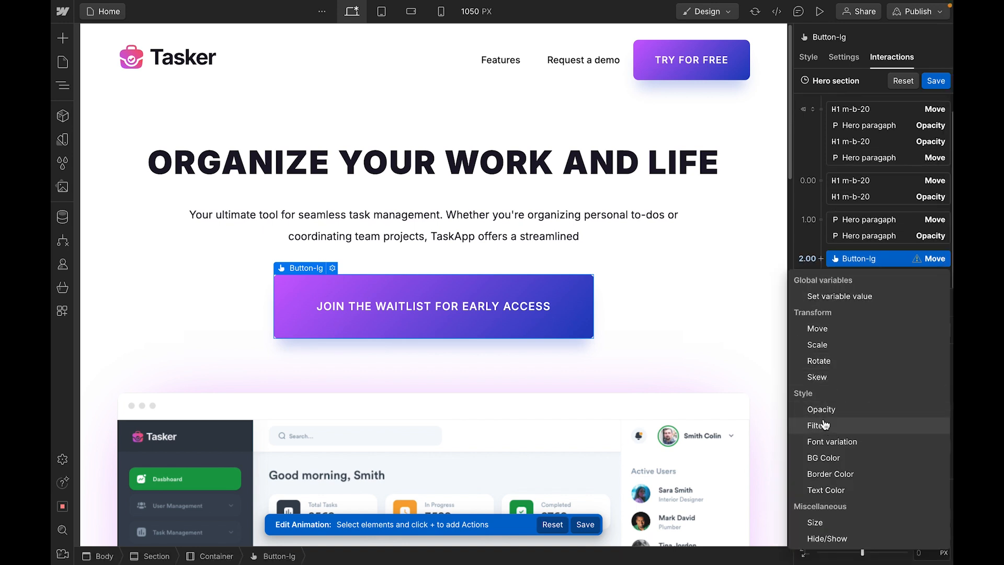
pyautogui.click(885, 261)
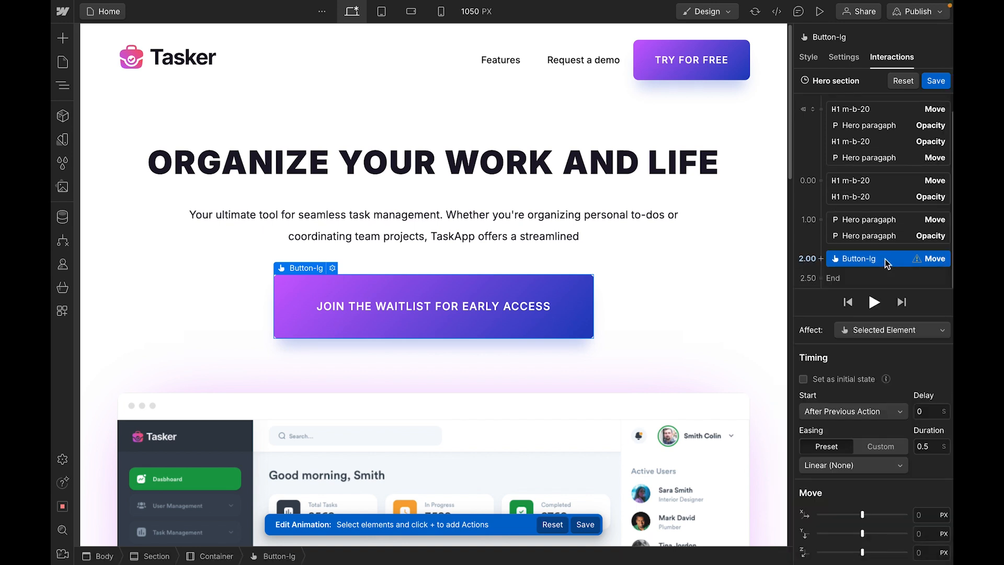
pyautogui.click(831, 379)
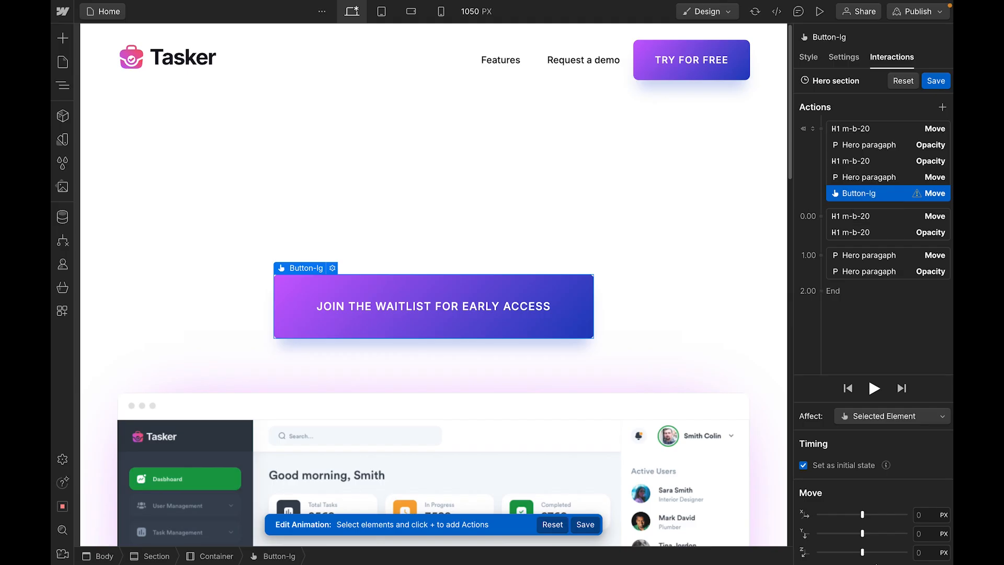
pyautogui.click(930, 534)
pyautogui.write('80')
pyautogui.press('Return')
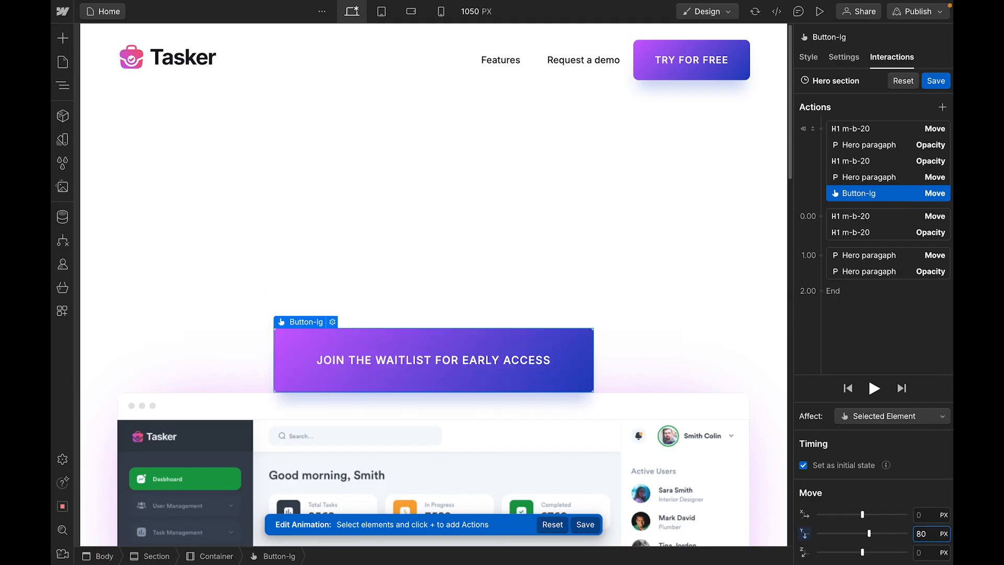
# - Add a timed Move action for the waitlist button after the paragraph's actions, with an Opacity action alongside it
pyautogui.click(838, 291)
pyautogui.click(841, 59)
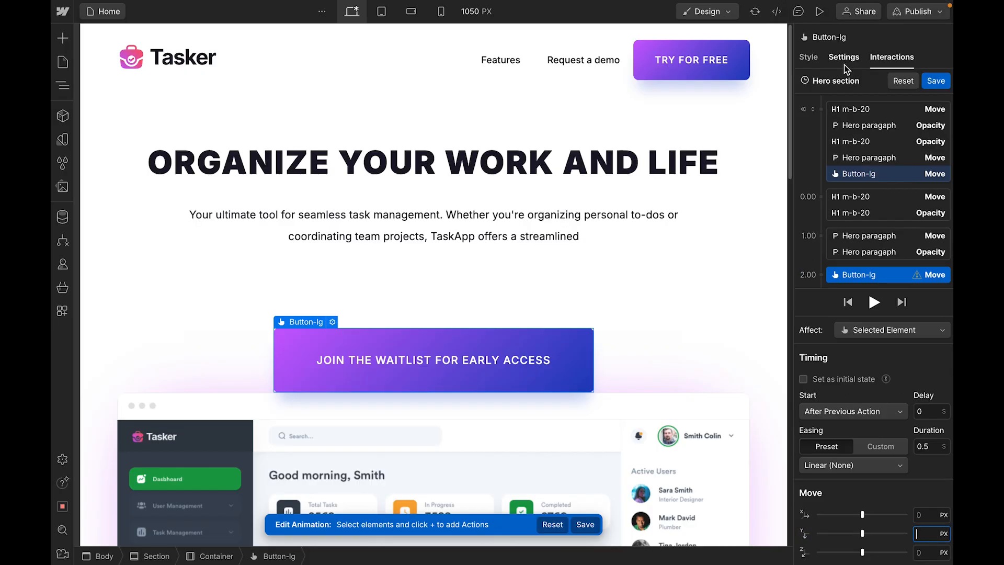
pyautogui.click(823, 264)
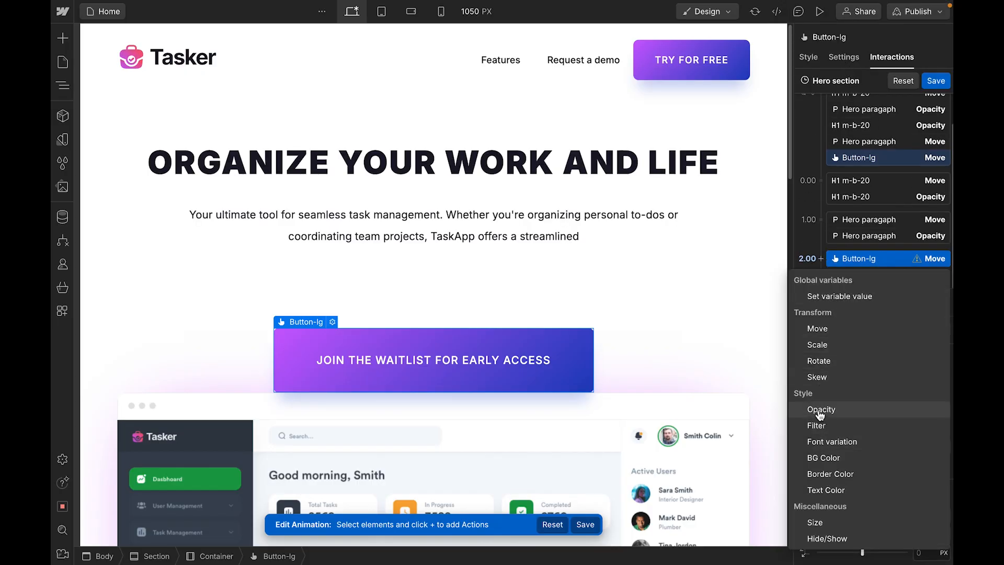
pyautogui.click(823, 410)
# - Give the waitlist button's timed Move action a 1 s duration, In Out Quart easing and 0 px Y offset
pyautogui.click(888, 280)
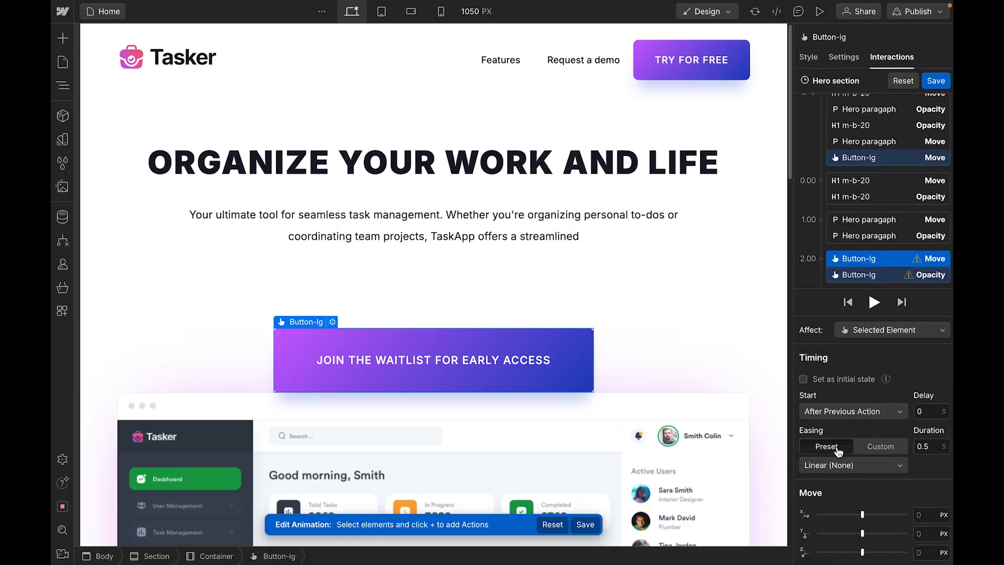
pyautogui.doubleClick(923, 446)
pyautogui.write('1')
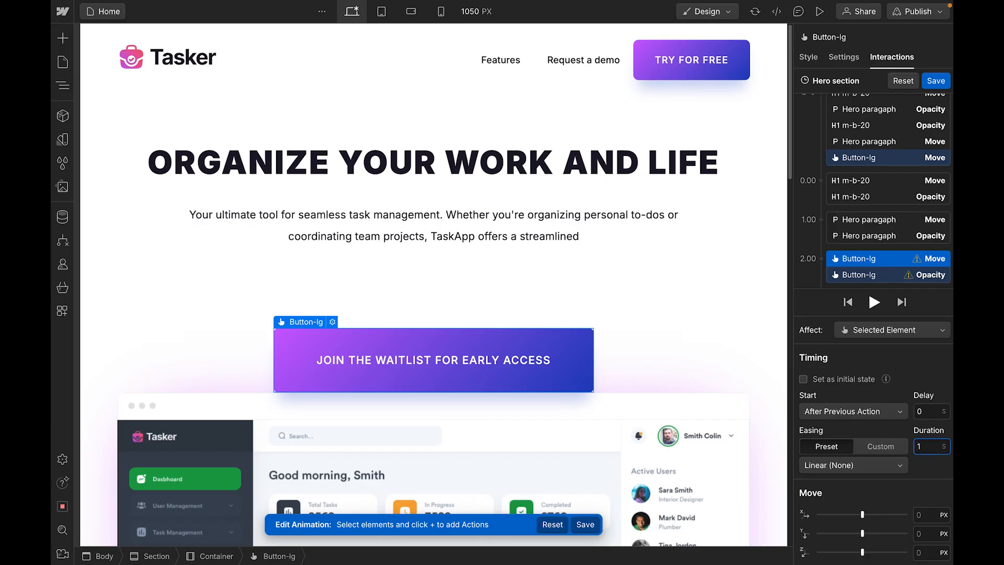
pyautogui.click(857, 465)
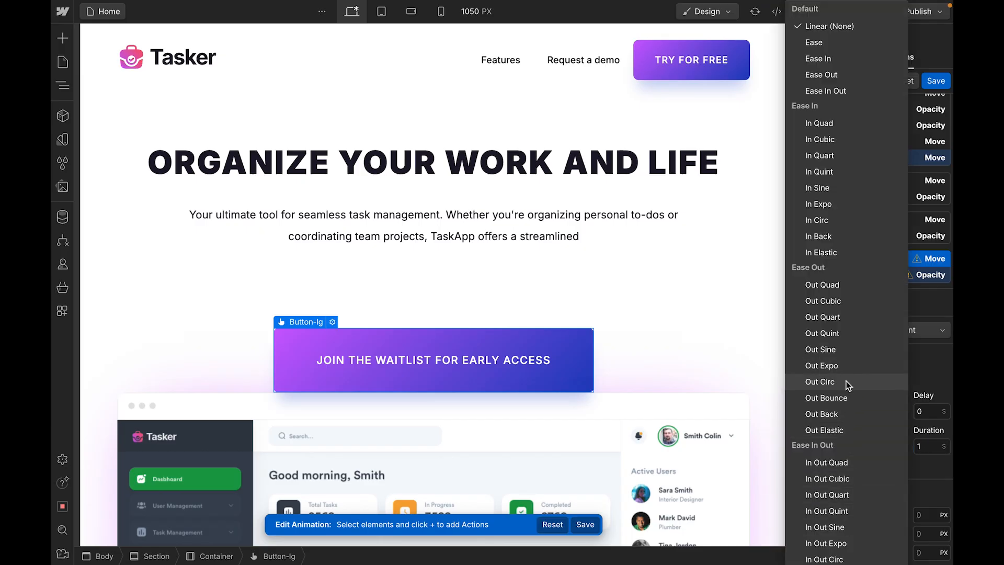
pyautogui.scroll(-1, 847, 444)
pyautogui.click(855, 468)
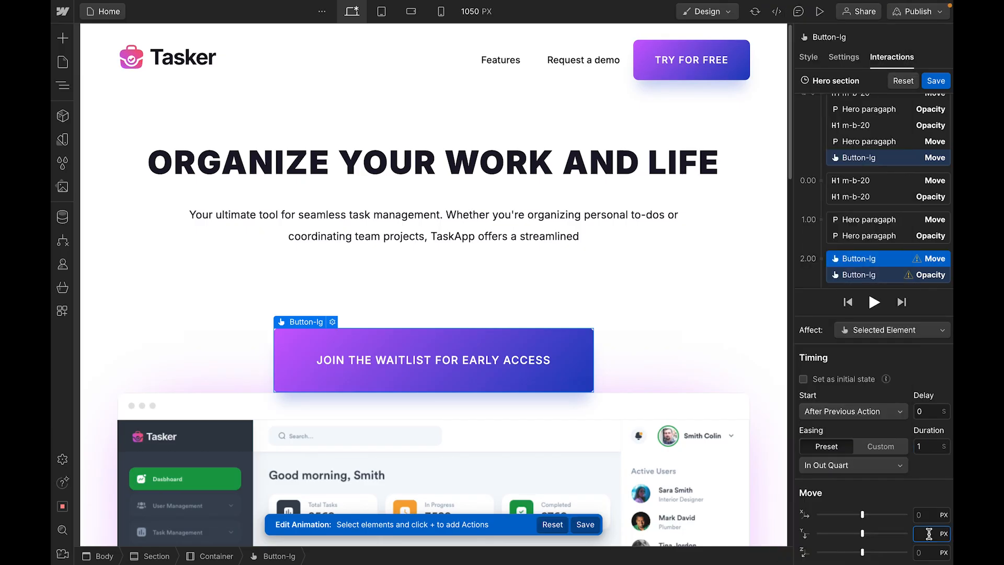
pyautogui.press('Return')
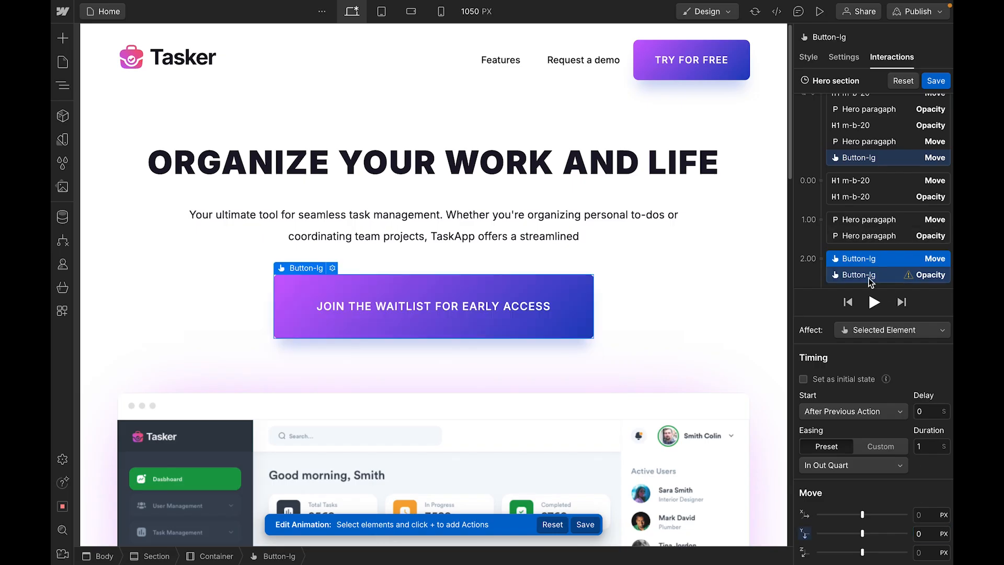
# - Give the waitlist button's timed Opacity action a 1 s duration, In Out Quart easing and 100% opacity
pyautogui.click(870, 276)
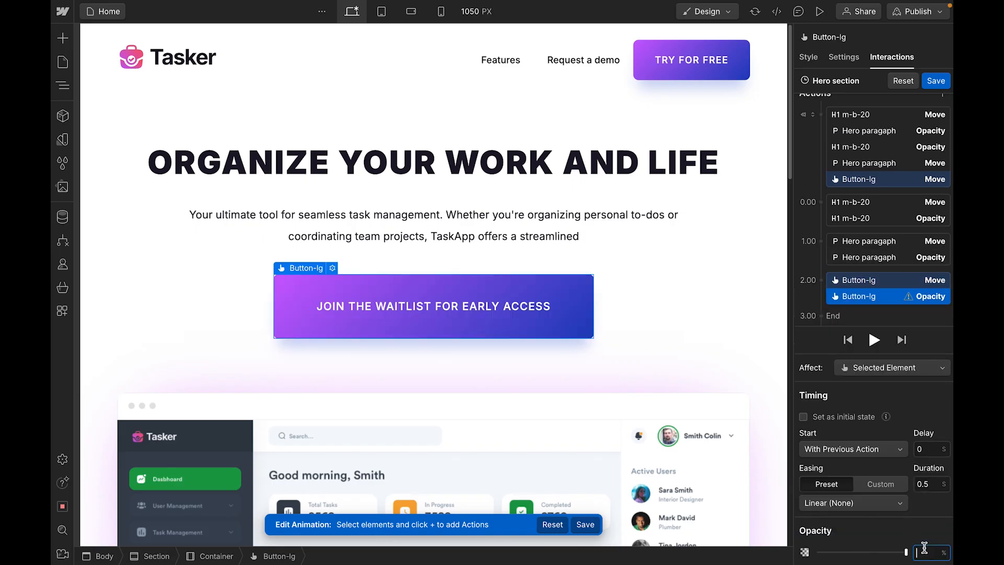
pyautogui.click(922, 484)
pyautogui.write('1')
pyautogui.click(853, 503)
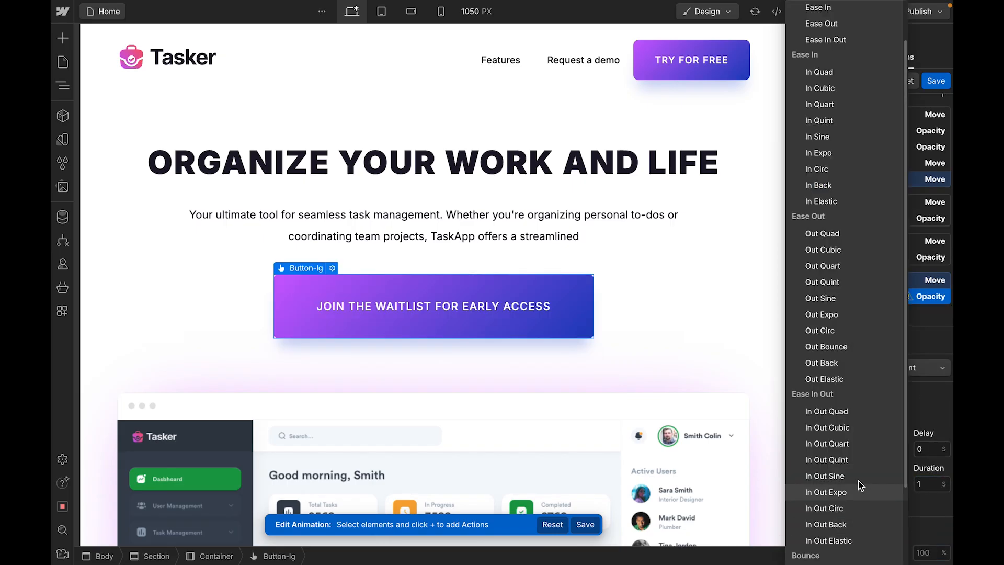
pyautogui.click(858, 444)
pyautogui.click(924, 552)
pyautogui.write('10')
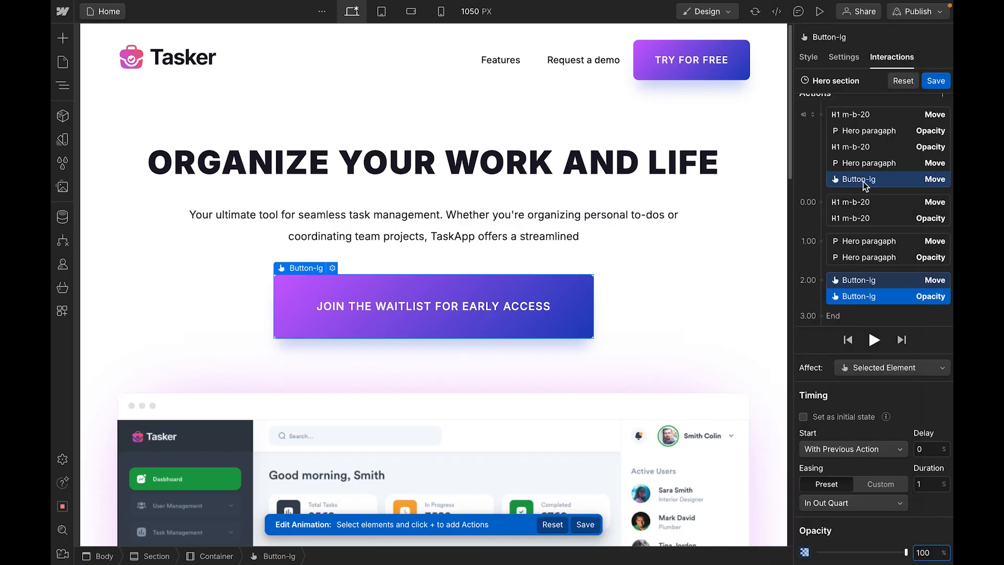
# - Add an initial-state Opacity action of 0% for the waitlist button and preview the page-load animation
pyautogui.click(821, 114)
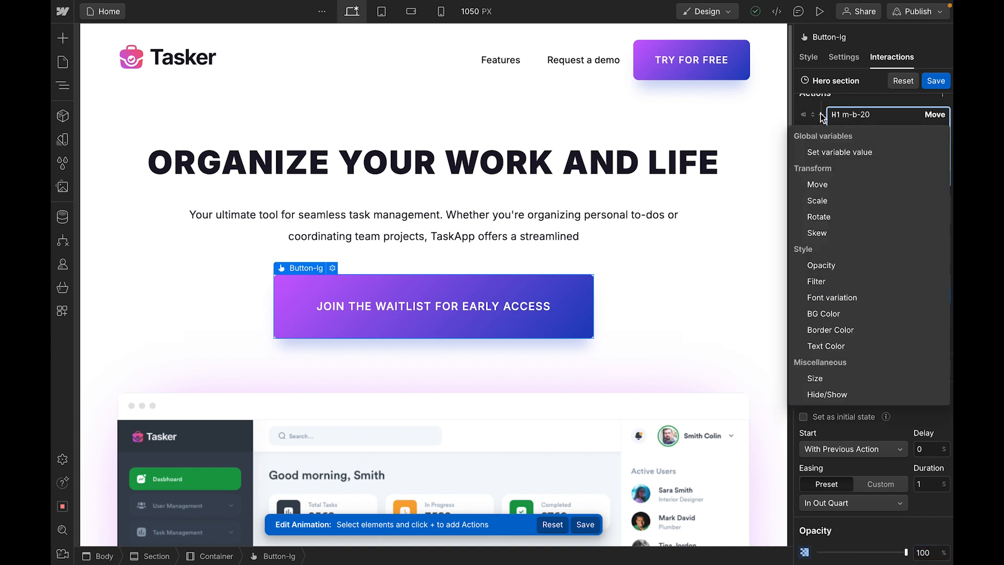
pyautogui.click(824, 266)
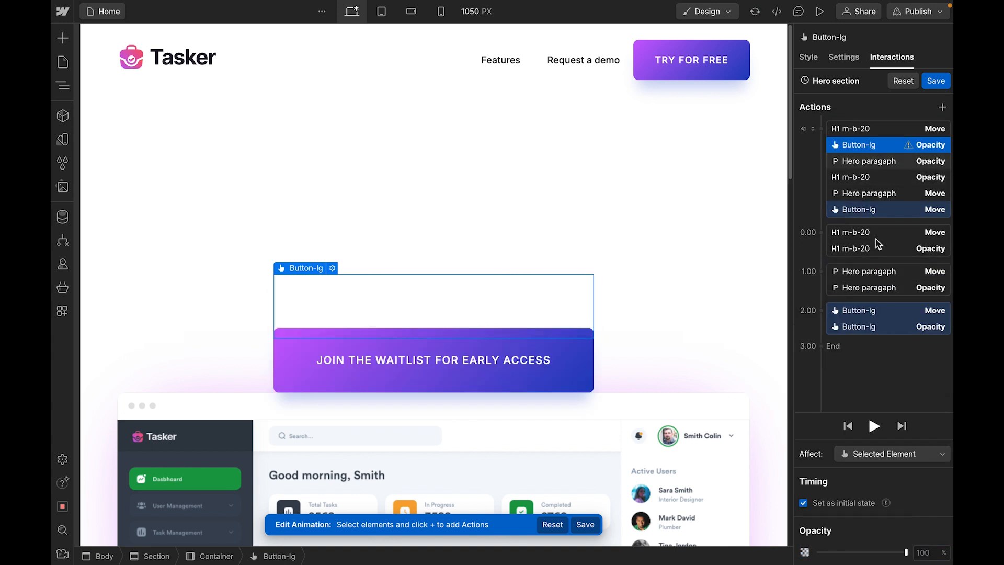
pyautogui.click(924, 553)
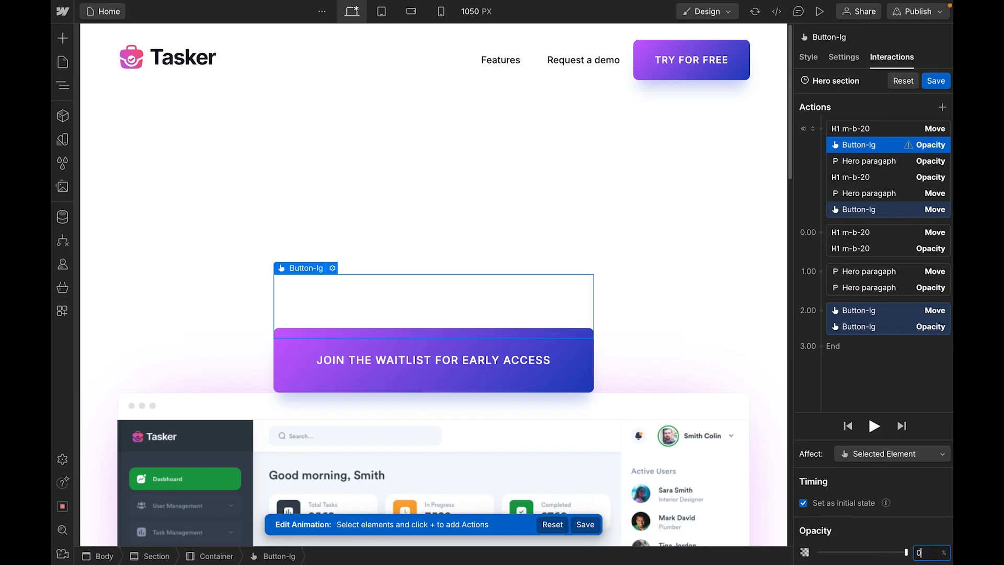
pyautogui.press('Return')
pyautogui.click(819, 10)
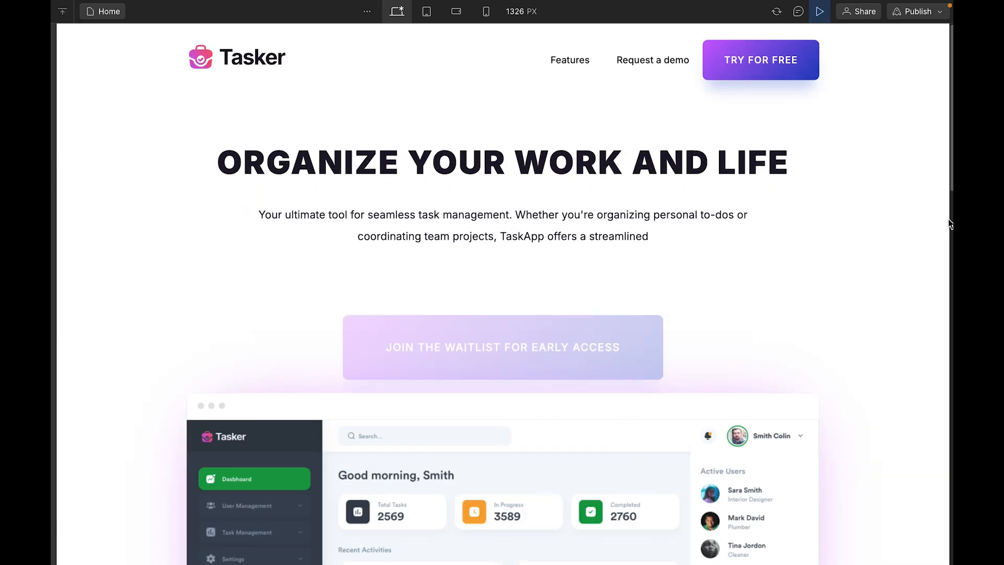
pyautogui.click(819, 10)
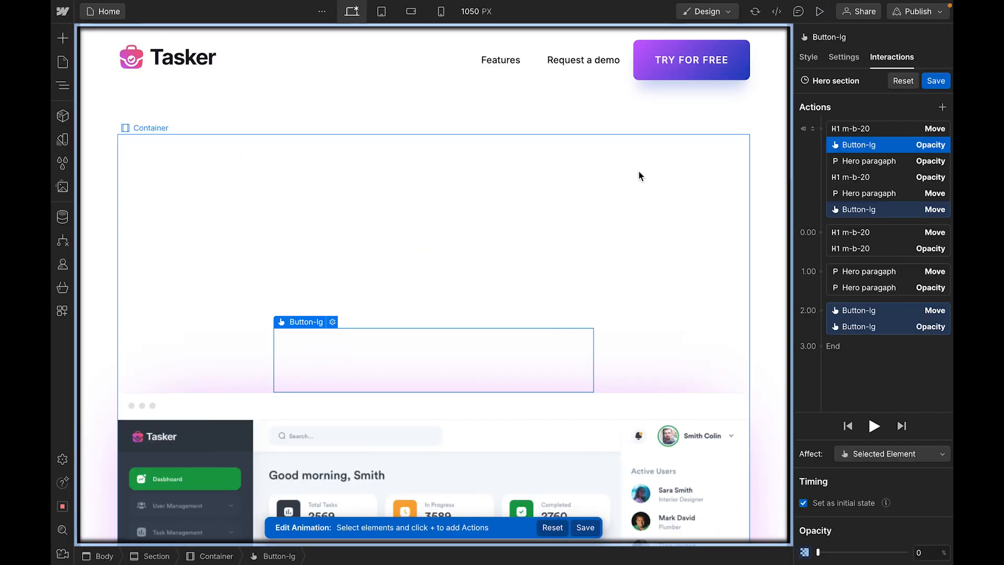
# - Add a Move action for the product-shot image and set it as initial state with a Y offset of 60 px
pyautogui.scroll(-1, 502, 274)
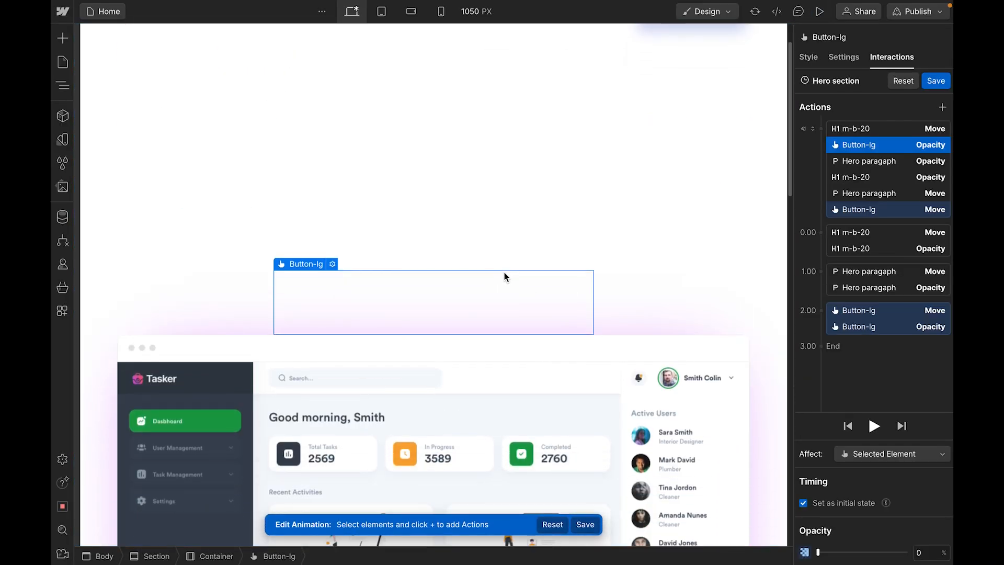
pyautogui.scroll(-5, 650, 311)
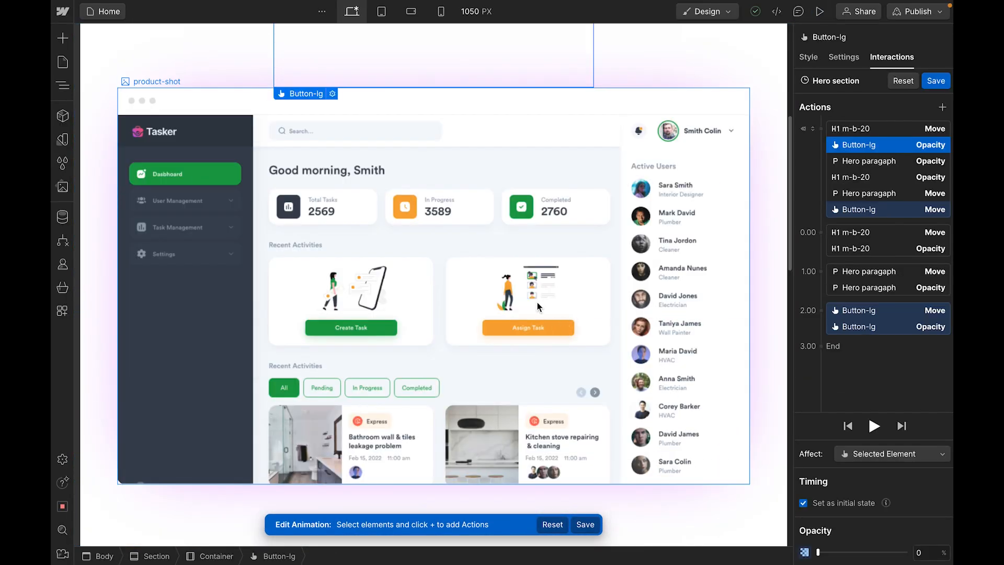
pyautogui.click(563, 255)
pyautogui.click(942, 107)
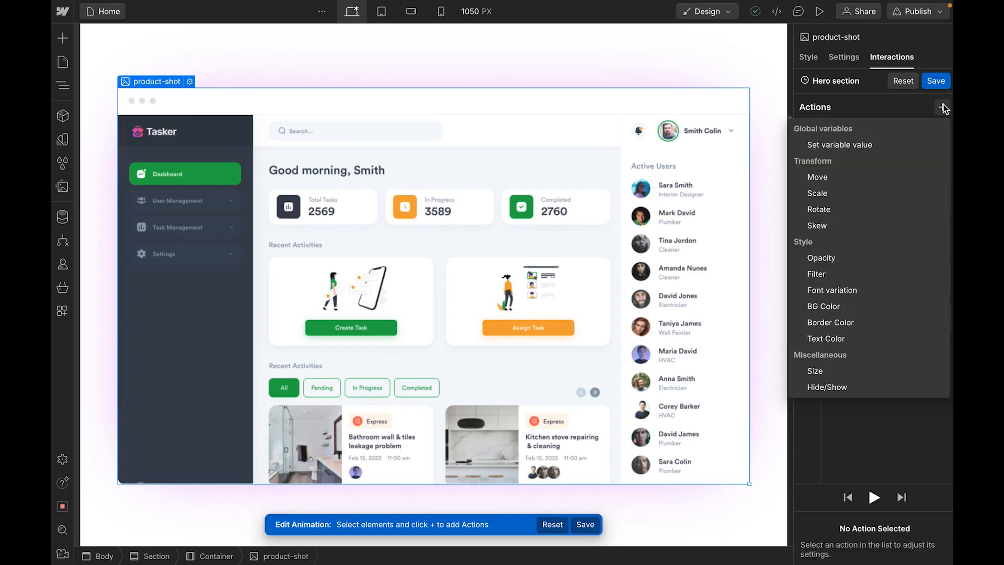
pyautogui.click(836, 177)
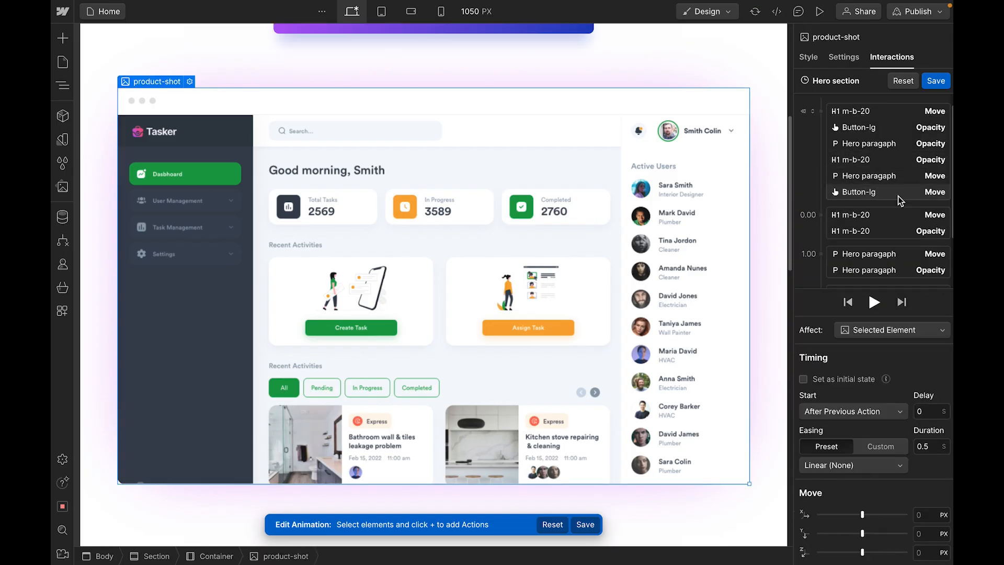
pyautogui.click(832, 373)
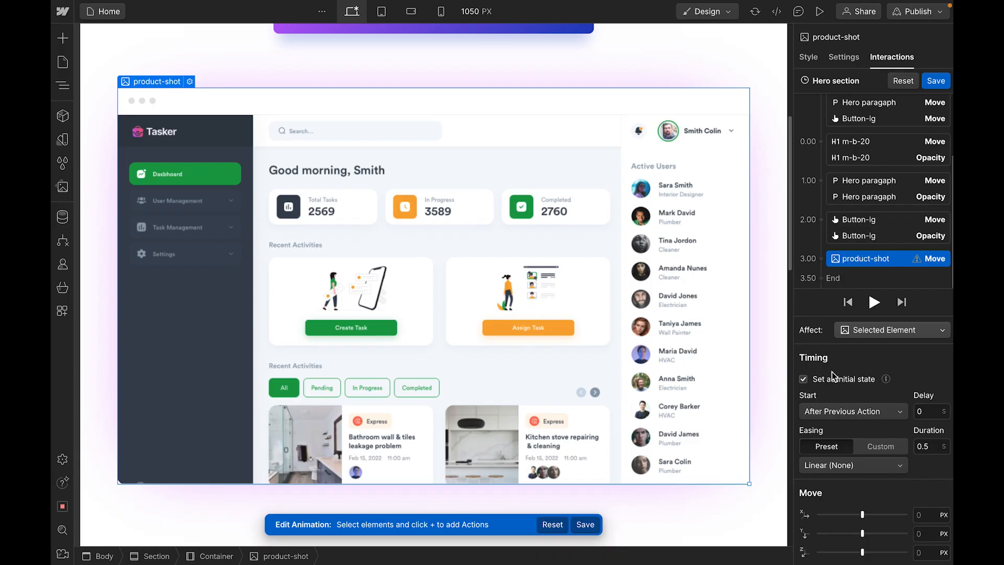
pyautogui.click(929, 534)
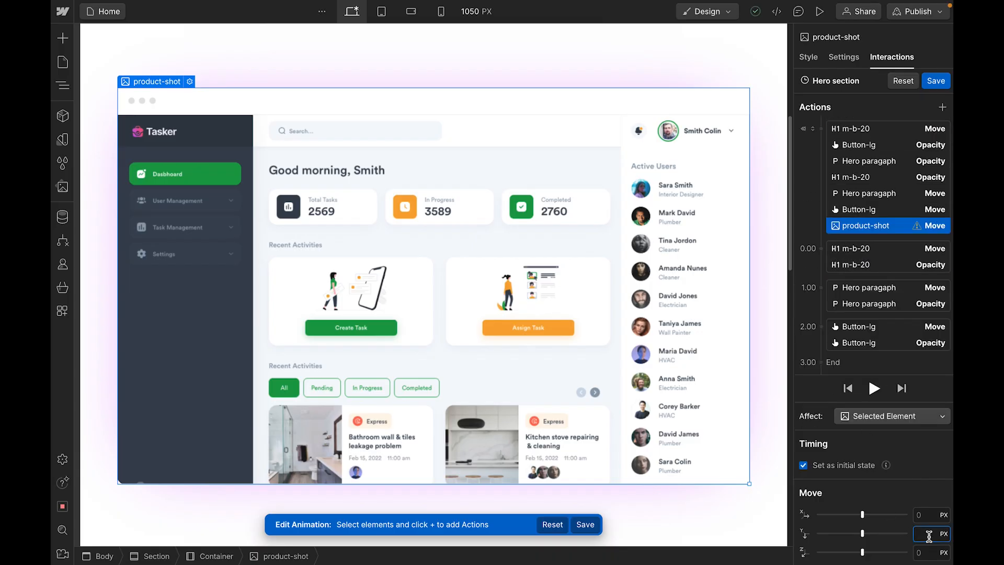
pyautogui.write('60')
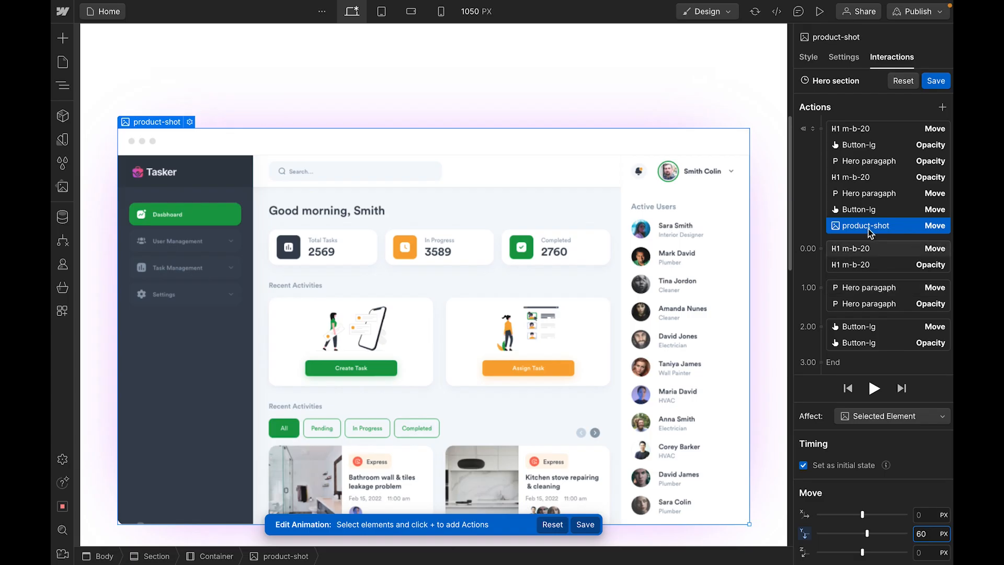
# - Add an initial-state Opacity action of 0% for the product-shot image
pyautogui.click(820, 128)
pyautogui.click(823, 281)
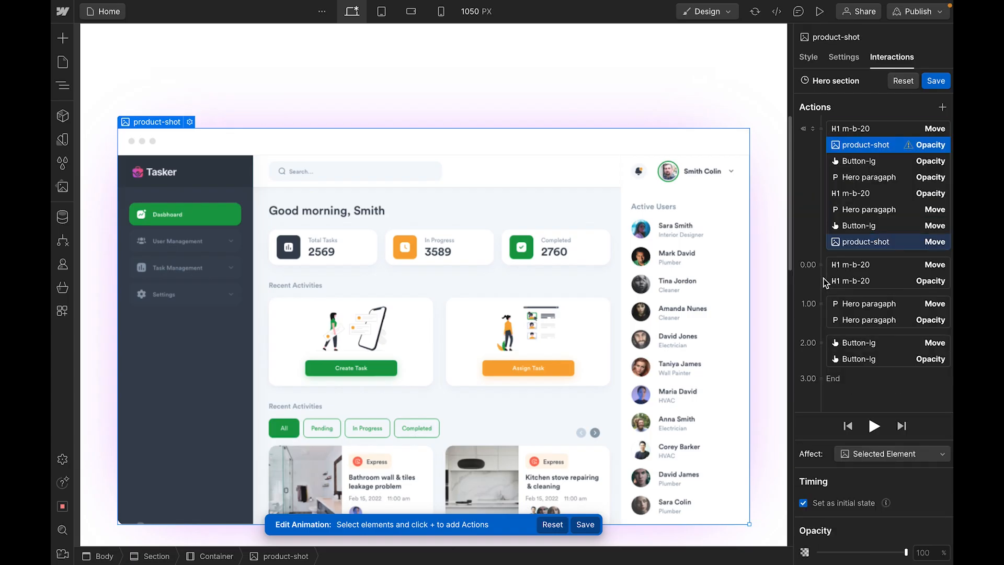
pyautogui.click(927, 553)
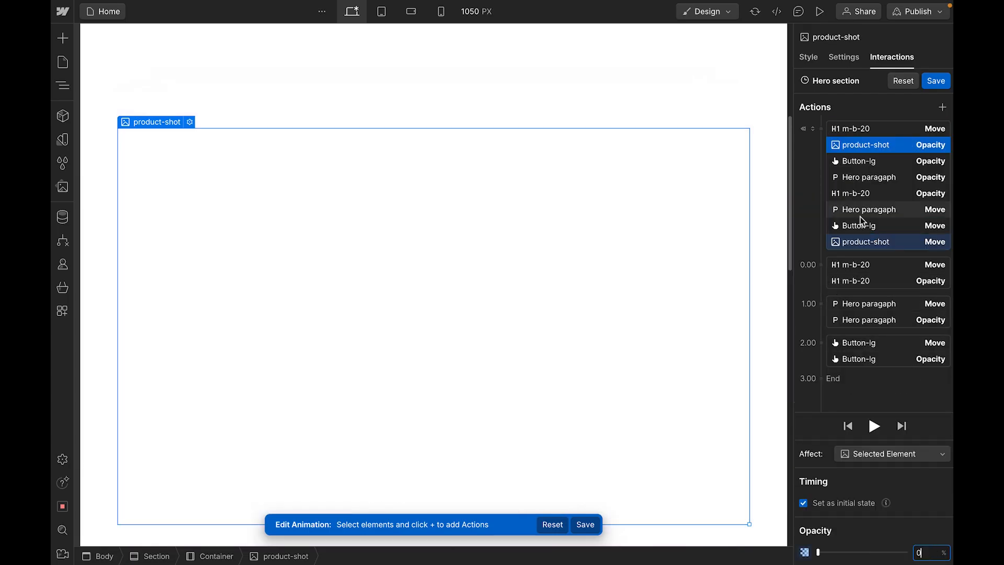
# - Add a Move action for product-shot at the timeline's end with a 1 s duration, In Out Quart easing and 0 px Y offset
pyautogui.click(831, 378)
pyautogui.click(841, 149)
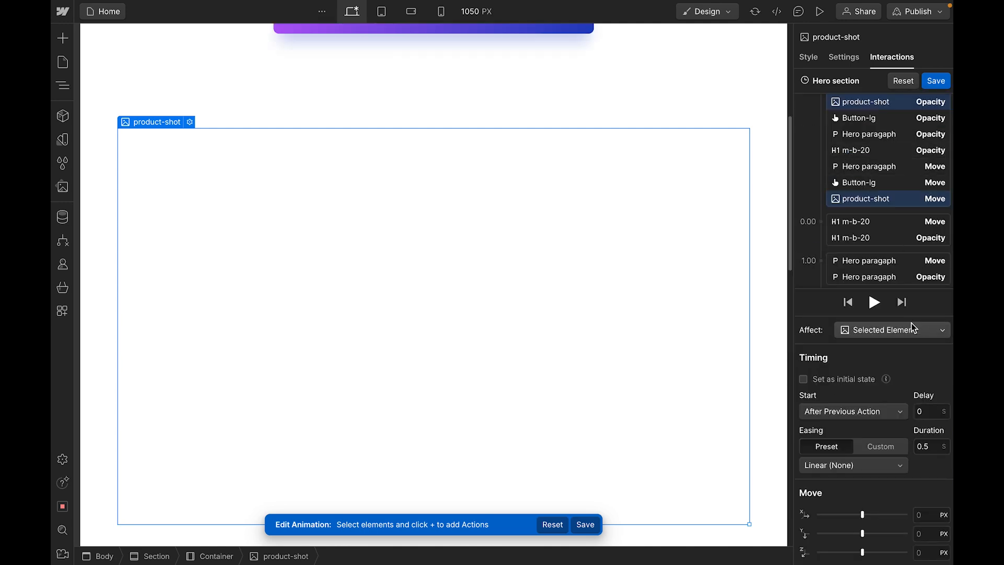
pyautogui.click(936, 448)
pyautogui.write('1')
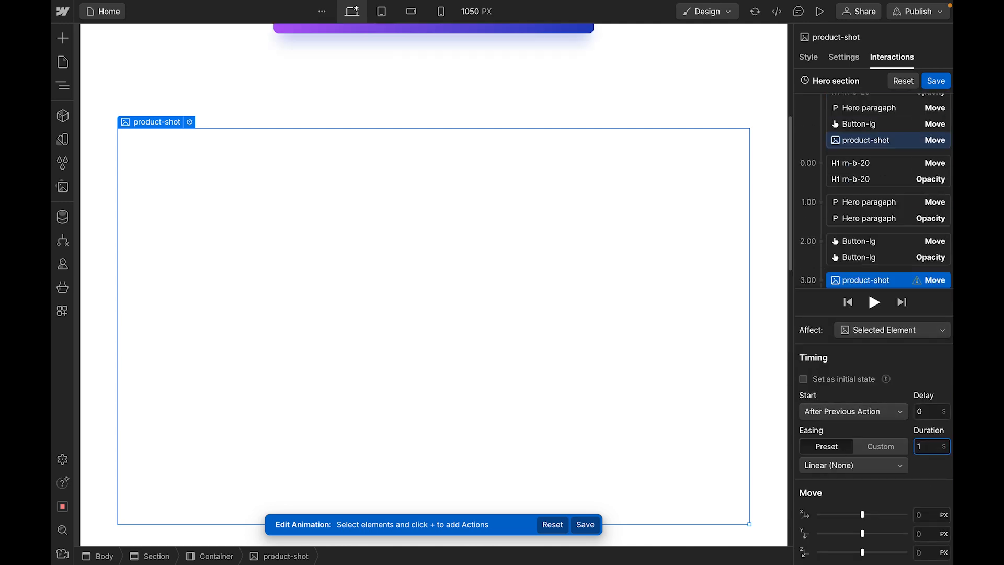
pyautogui.click(882, 460)
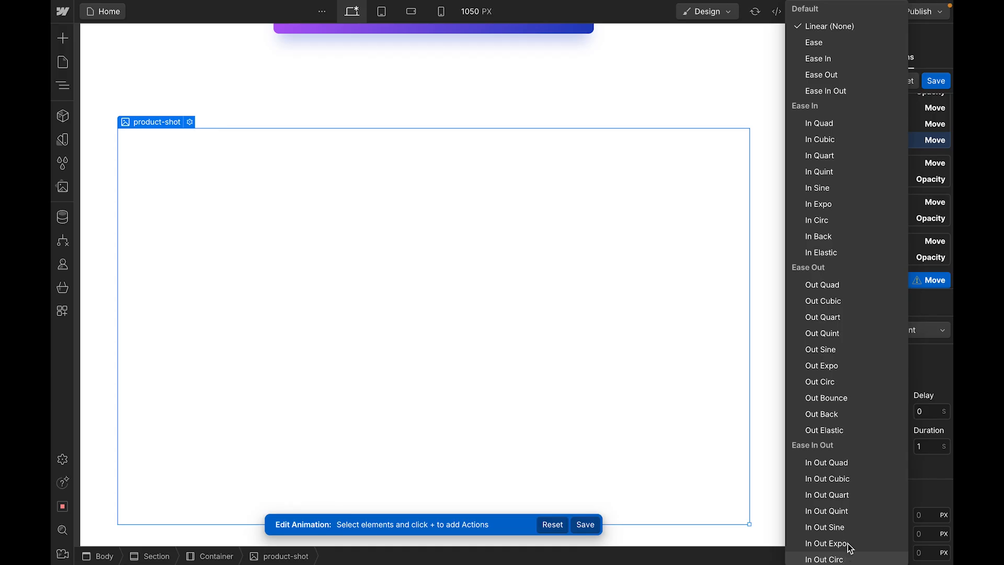
pyautogui.scroll(-3, 849, 539)
pyautogui.scroll(-1, 850, 535)
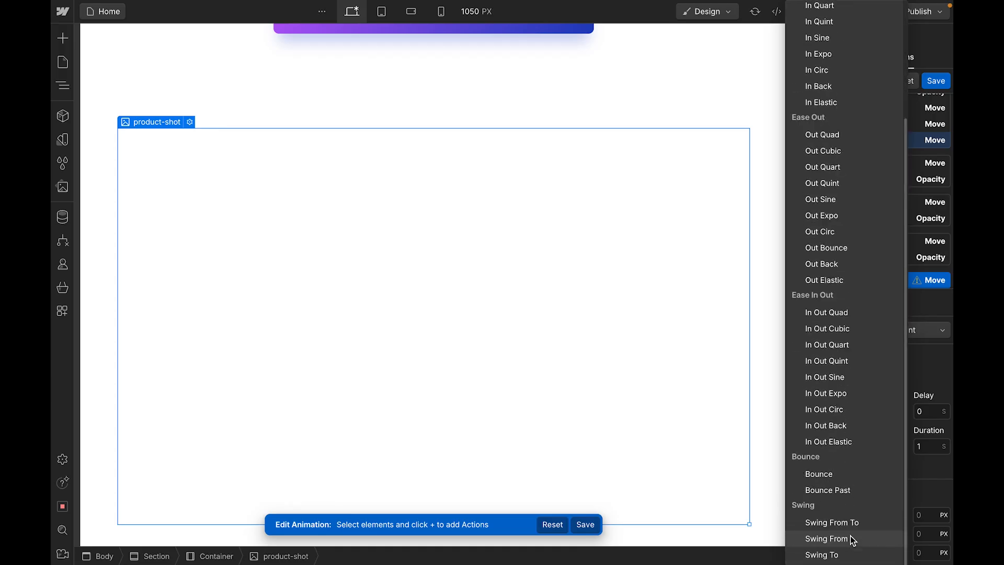
pyautogui.click(852, 348)
pyautogui.click(929, 534)
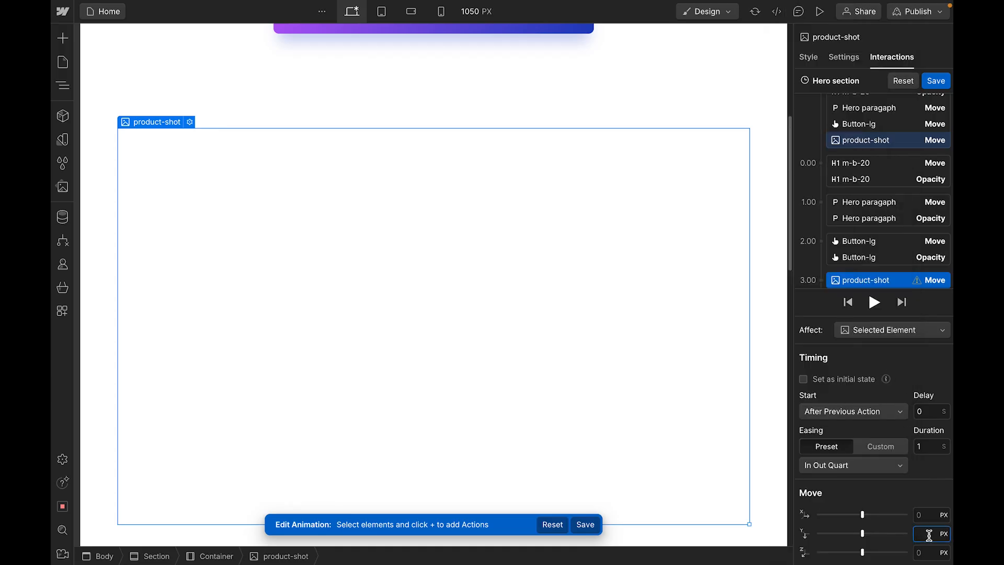
pyautogui.press('Return')
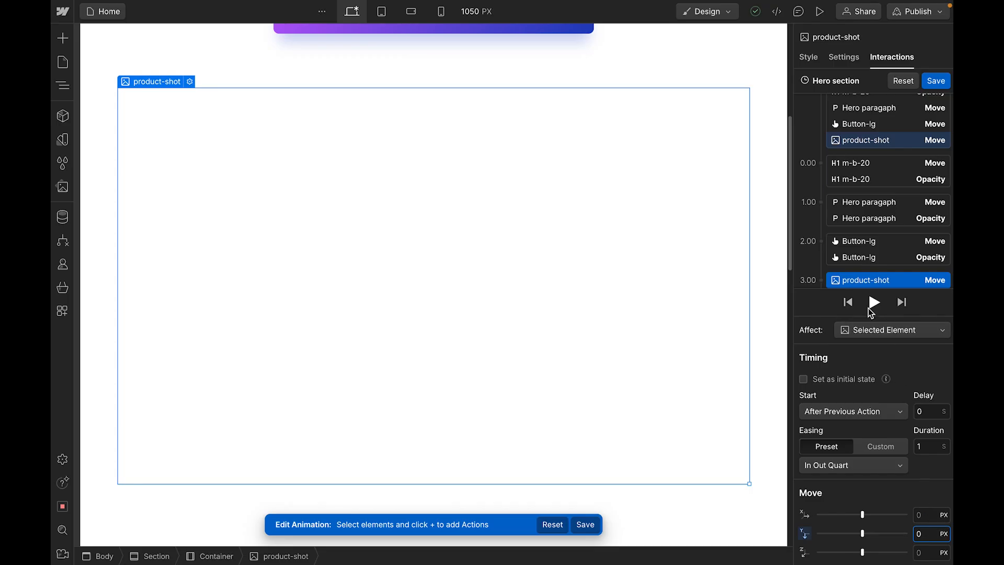
# - Add an Opacity action of 100% alongside product-shot's timed Move, with a 1 s duration and In Out Quart easing
pyautogui.click(821, 280)
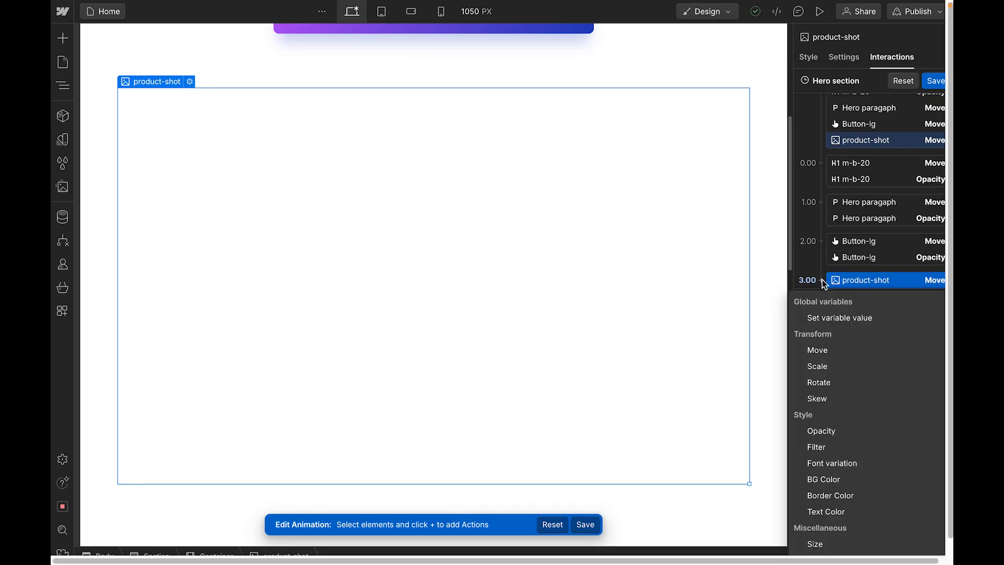
pyautogui.click(835, 432)
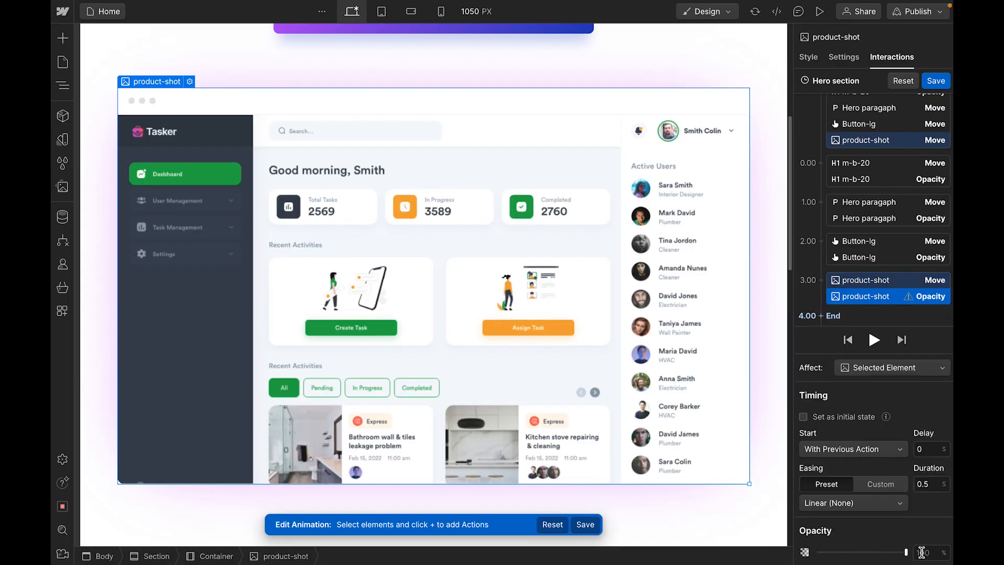
pyautogui.click(921, 483)
pyautogui.write('1')
pyautogui.click(858, 503)
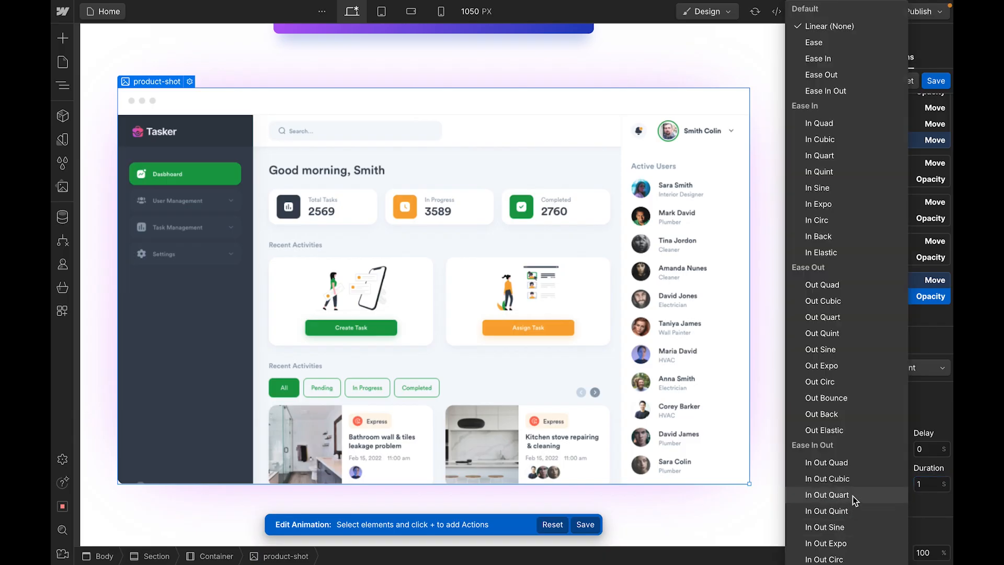
pyautogui.click(854, 499)
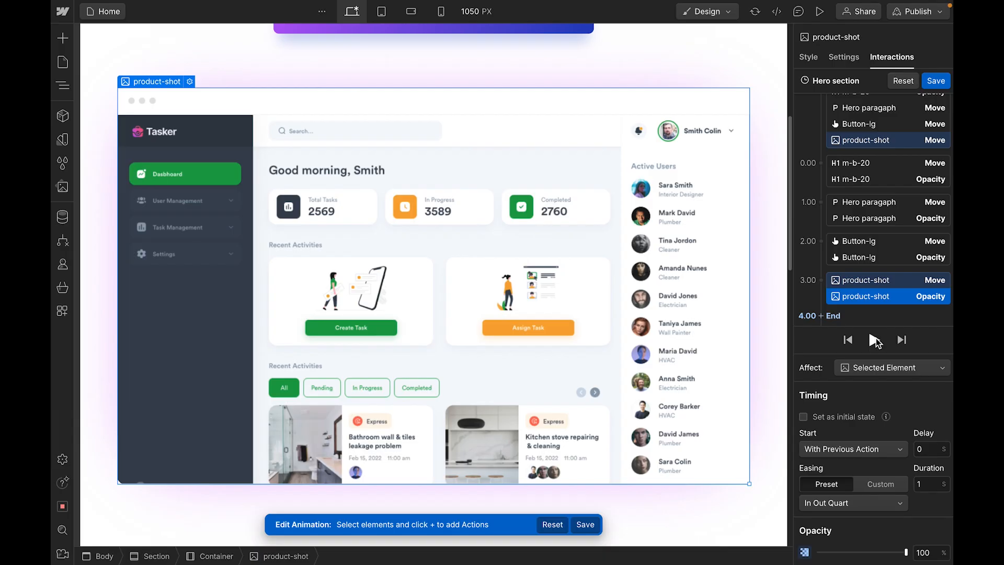
# - Play the full hero animation and look over the product image, Trusted by and Tasker Features sections
pyautogui.click(875, 340)
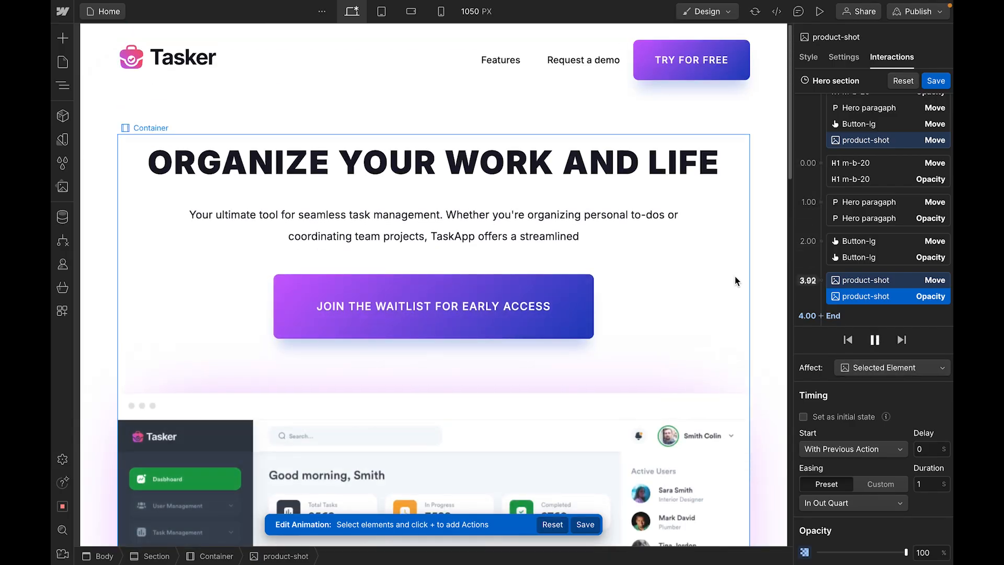
pyautogui.scroll(-6, 734, 276)
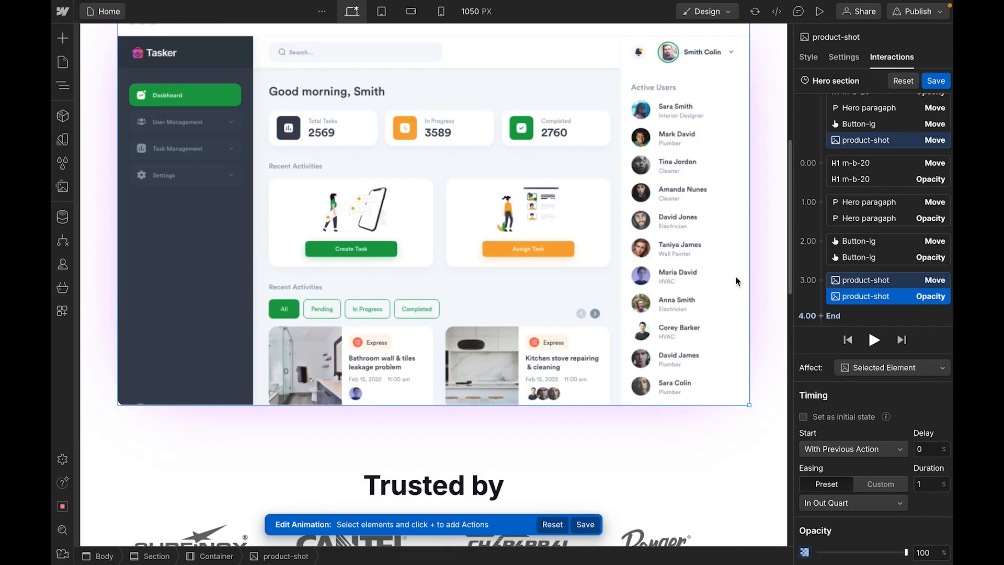
pyautogui.scroll(-5, 735, 281)
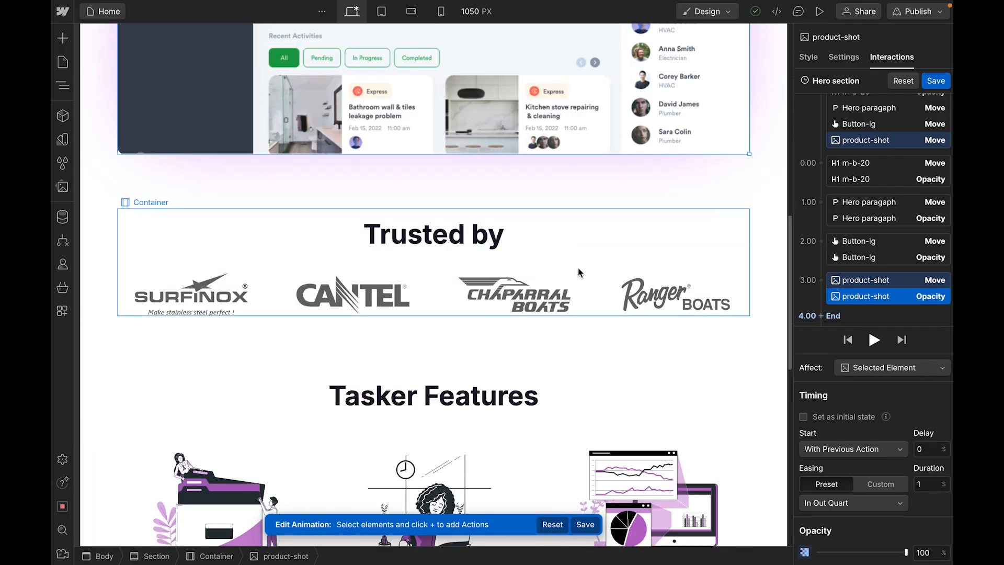
pyautogui.scroll(2, 578, 272)
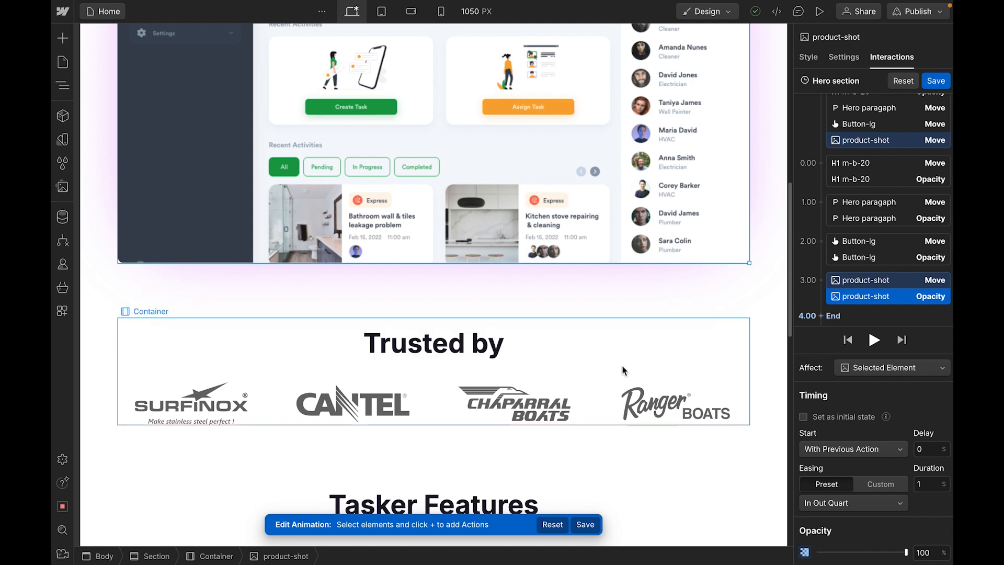
pyautogui.scroll(-5, 605, 340)
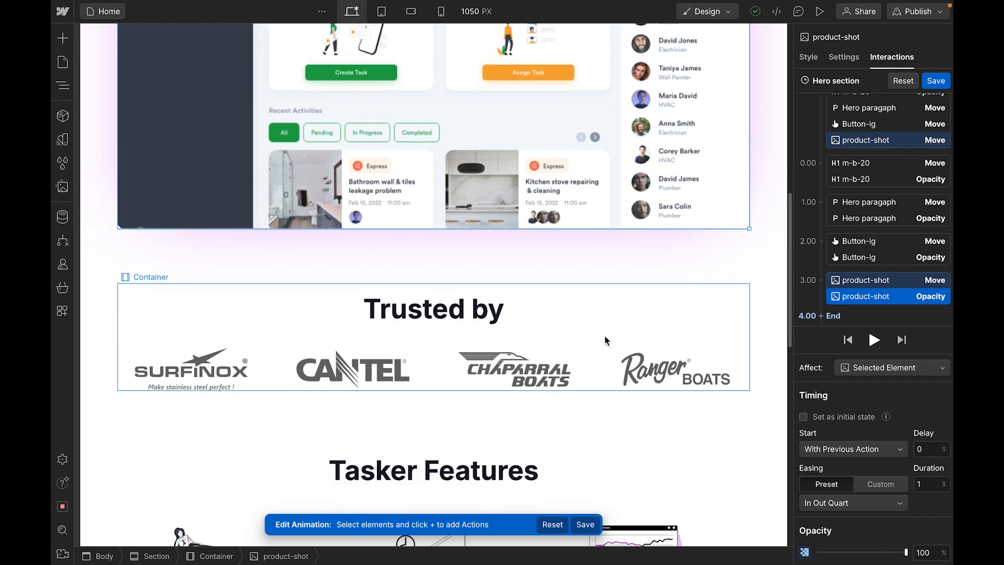
pyautogui.scroll(-2, 606, 341)
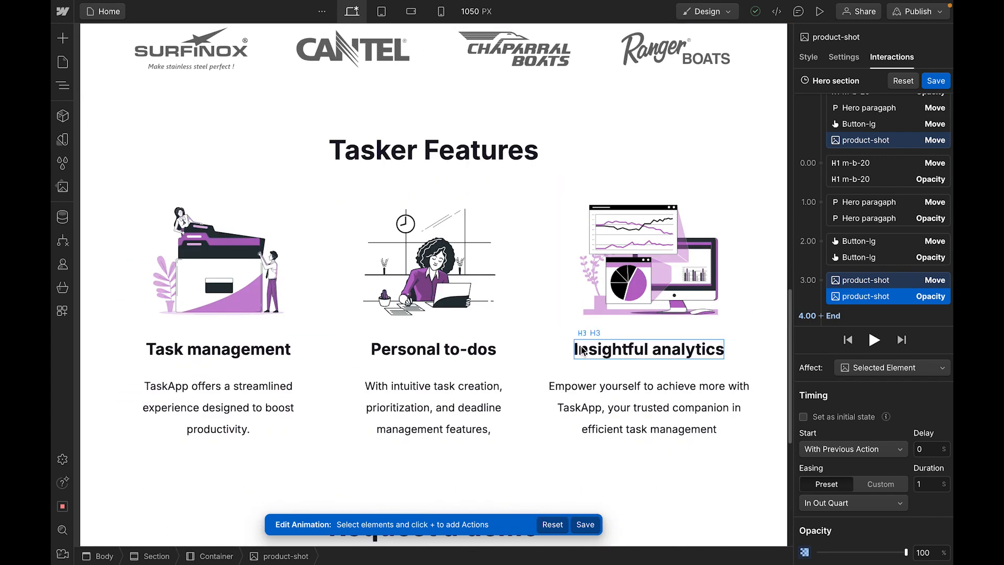
# - Preview the page to check the hero's load animation and review the layout down to the Request a demo form
pyautogui.click(819, 11)
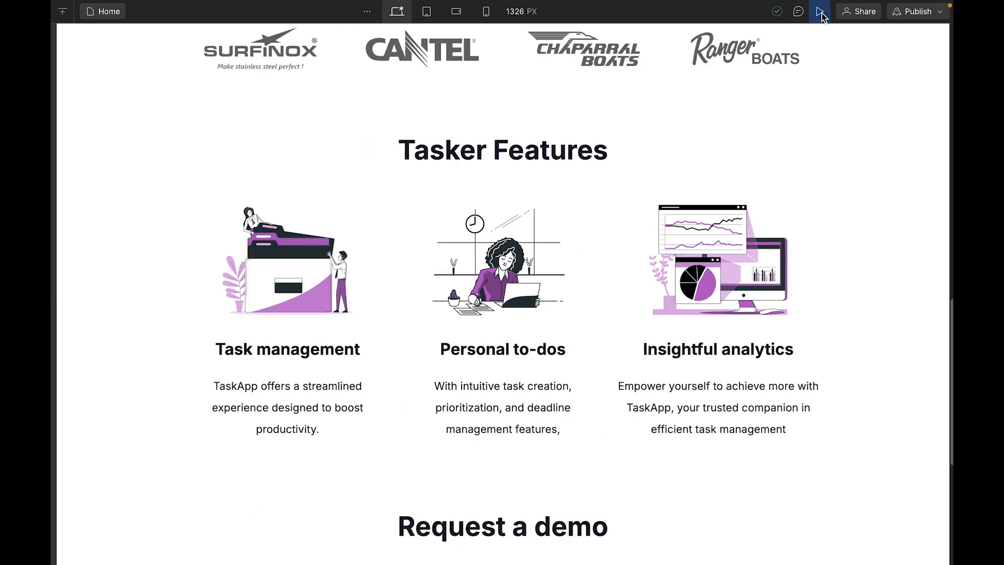
pyautogui.scroll(10, 748, 340)
pyautogui.scroll(2, 748, 341)
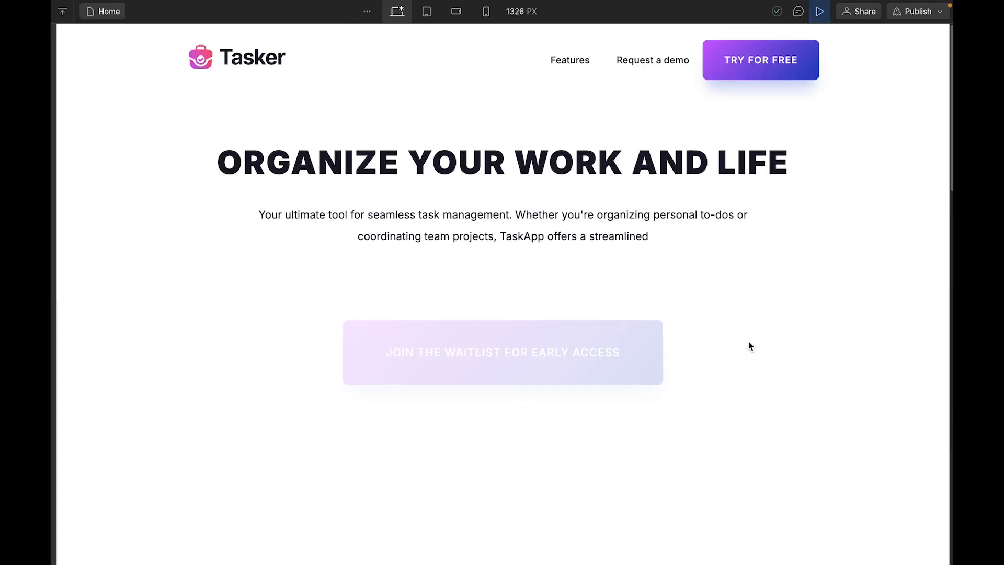
pyautogui.scroll(-6, 747, 342)
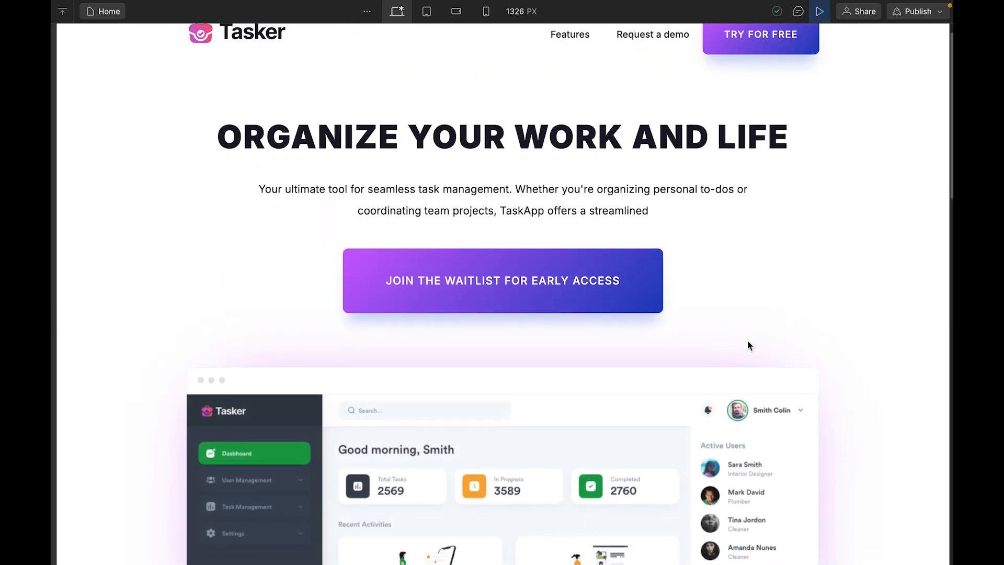
pyautogui.scroll(-18, 747, 343)
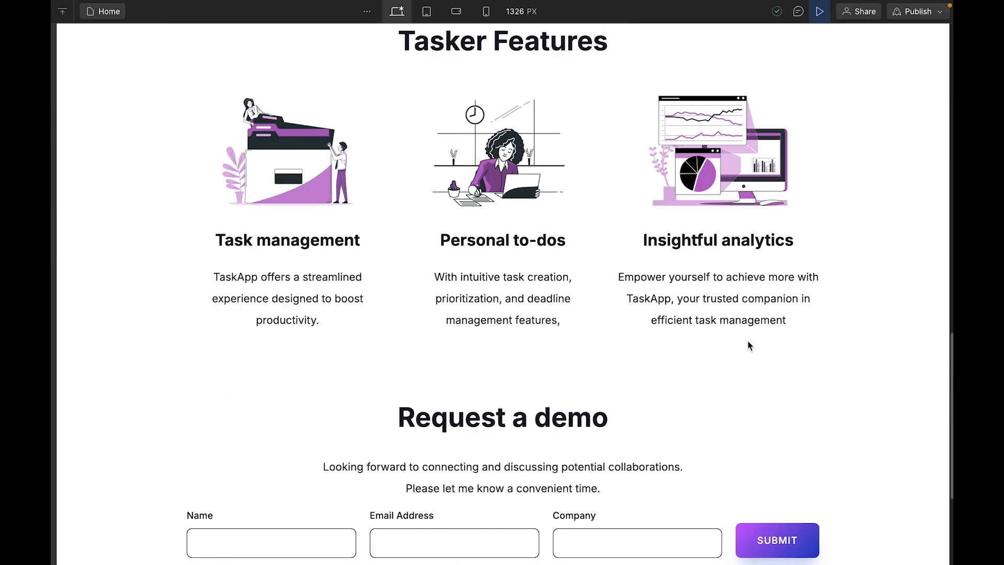
pyautogui.scroll(8, 746, 347)
pyautogui.scroll(10, 744, 353)
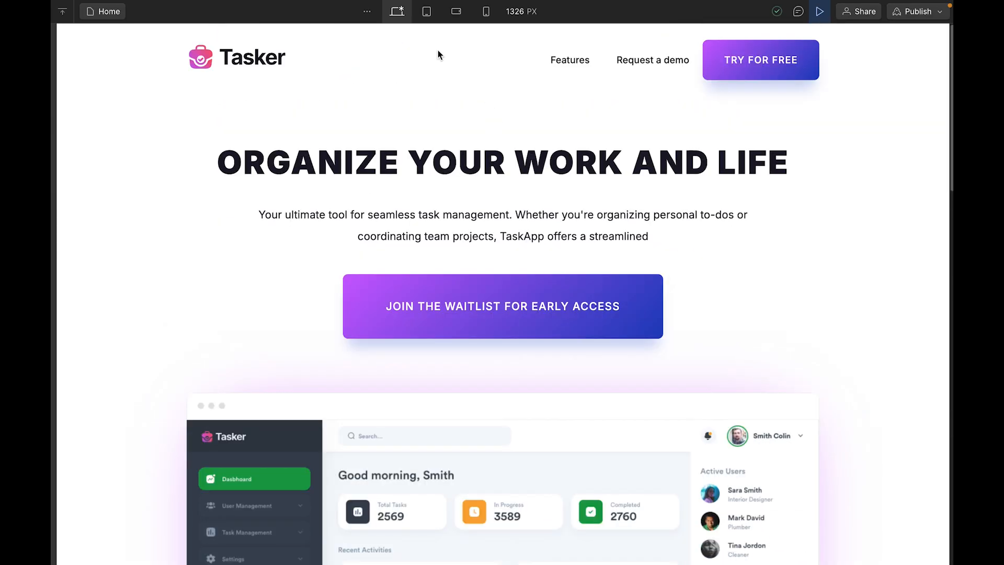
# - Check the previewed page at the tablet, mobile landscape and mobile portrait breakpoints, return to desktop and exit the preview
pyautogui.click(424, 13)
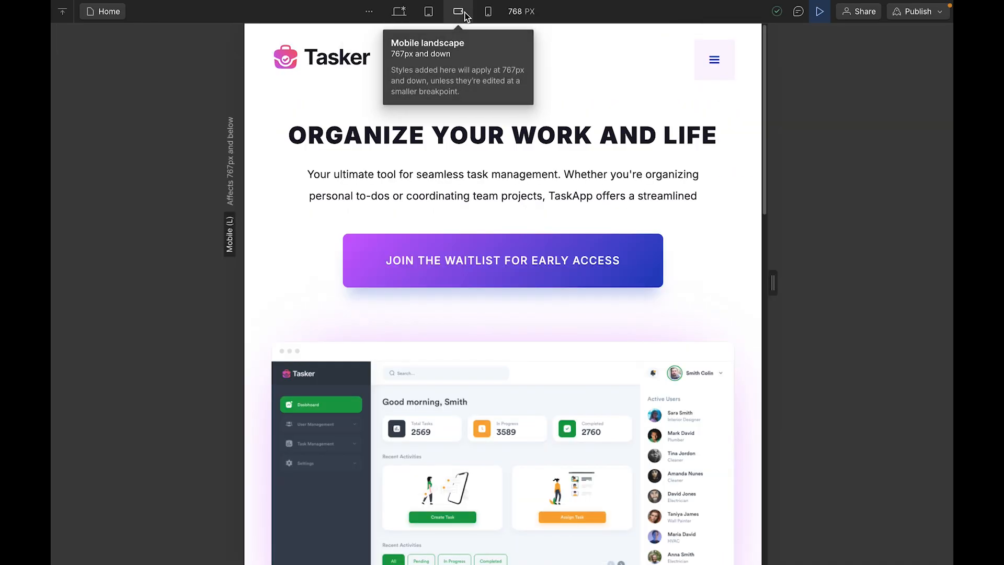
pyautogui.click(464, 12)
pyautogui.click(488, 12)
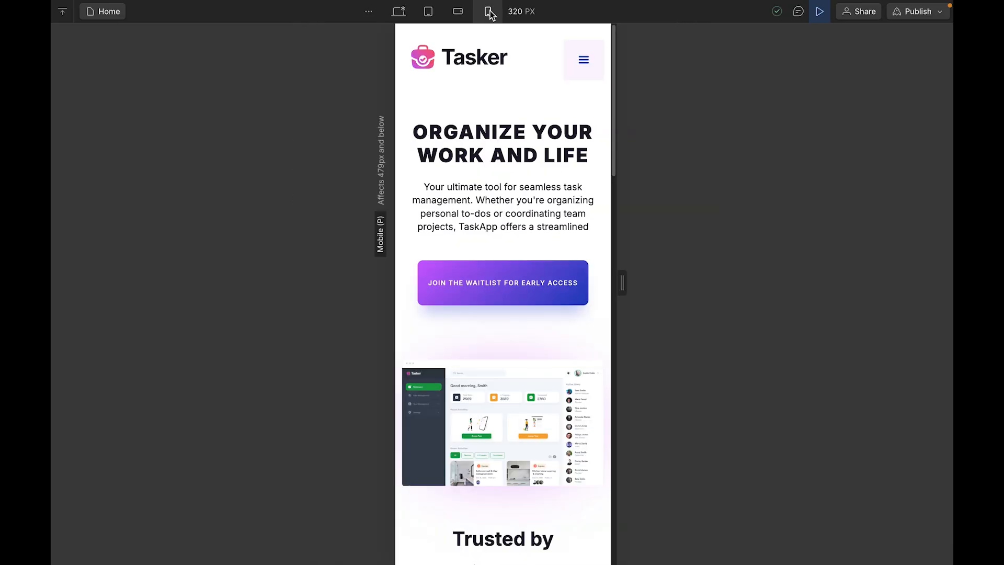
pyautogui.click(456, 14)
pyautogui.click(427, 12)
pyautogui.click(399, 12)
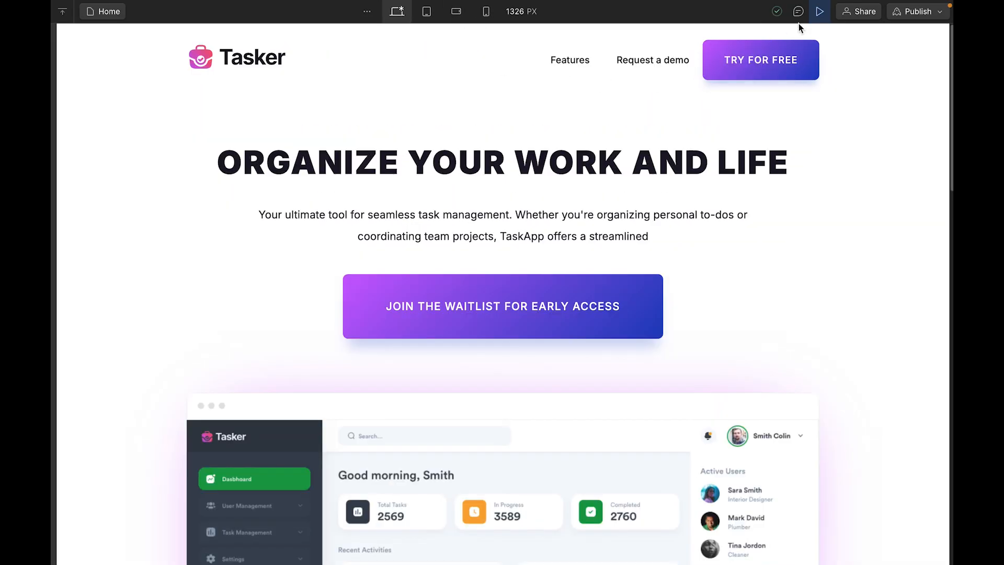
pyautogui.click(819, 11)
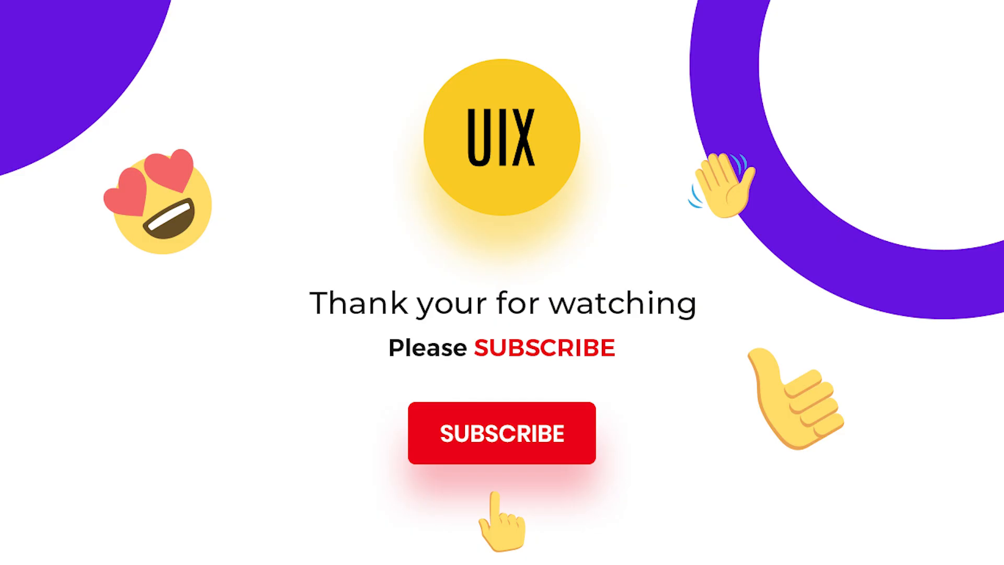